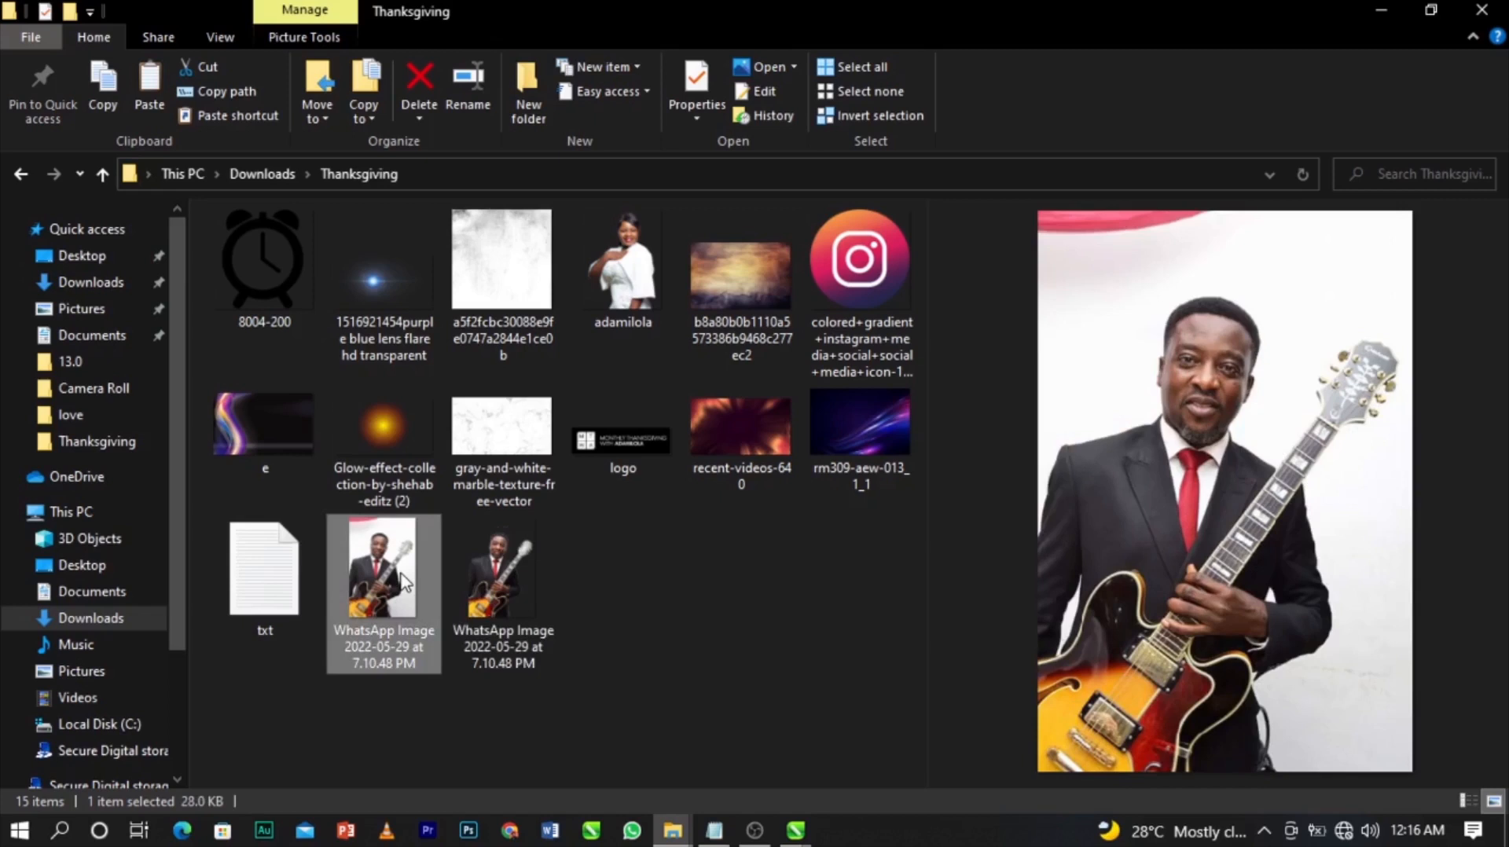
# Permanently delete the duplicate WhatsApp image, leaving one copy selected in the Thanksgiving folder.
pyautogui.press('Return')
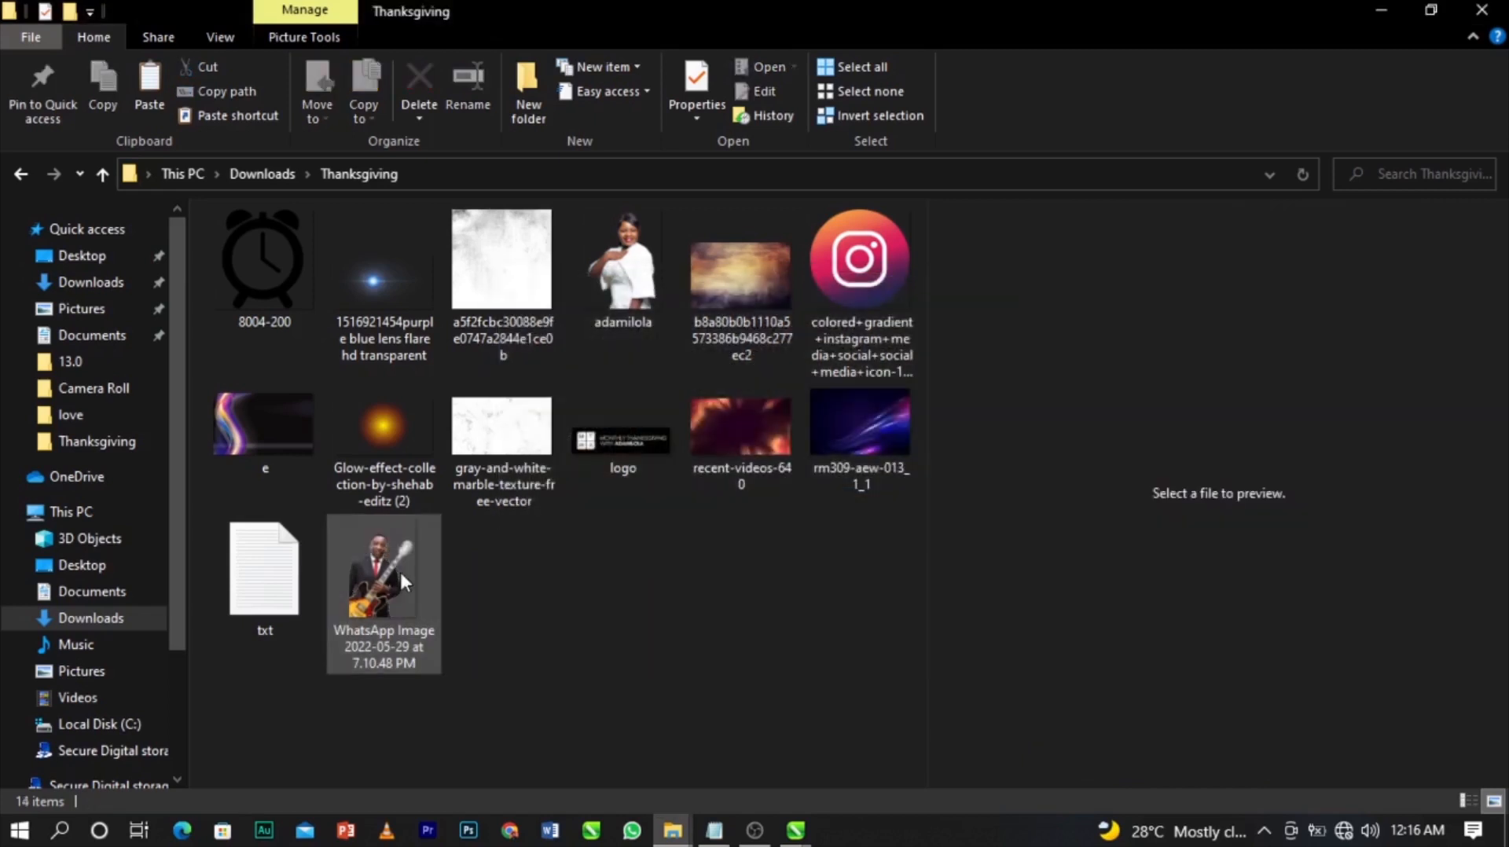
pyautogui.click(401, 574)
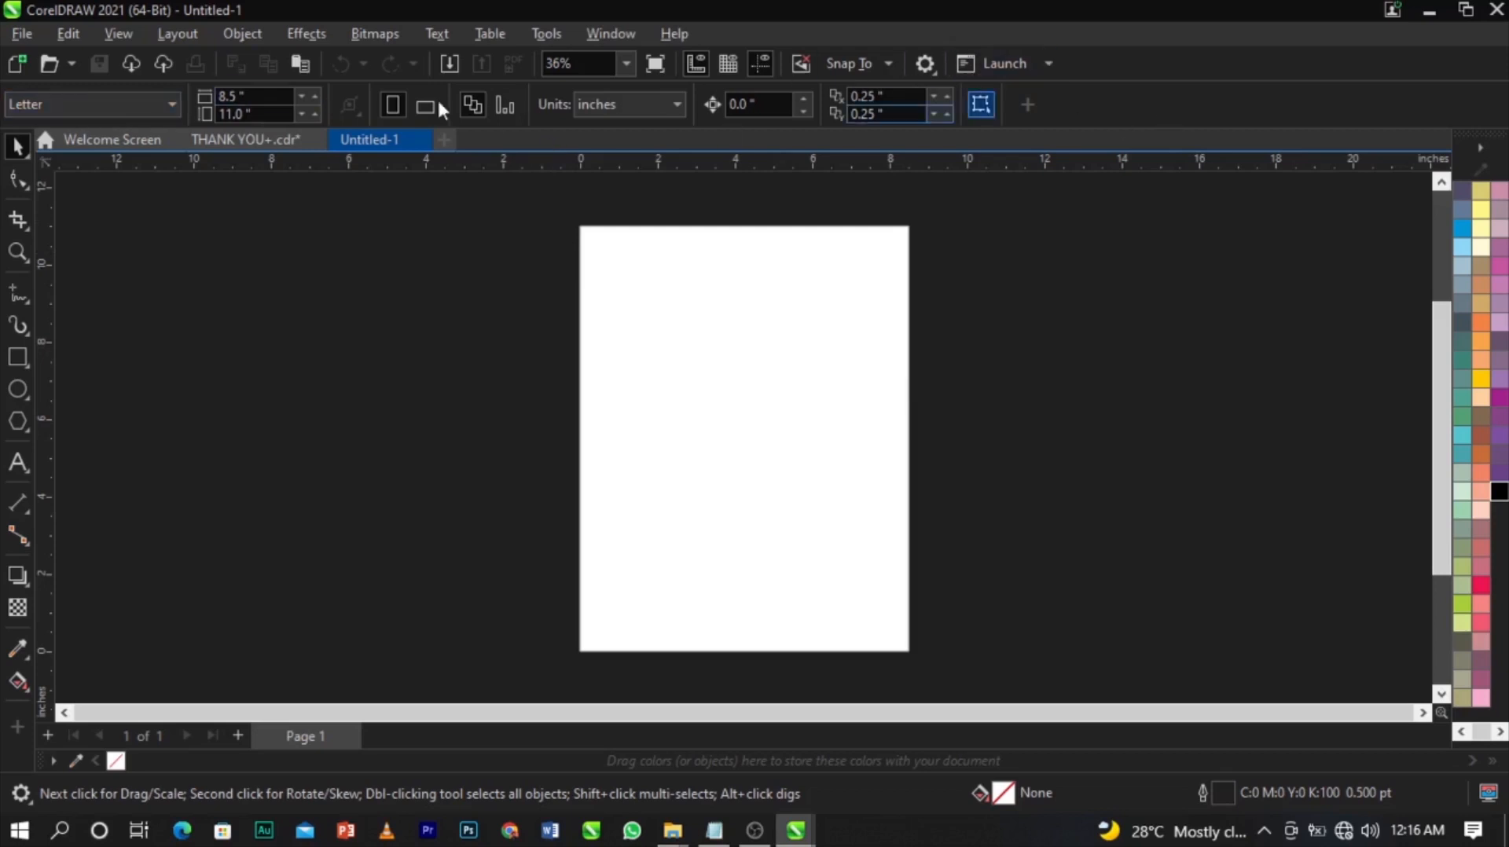
# Keep inches as the units and resize the page to 7 in wide by 7 in high.
pyautogui.click(585, 102)
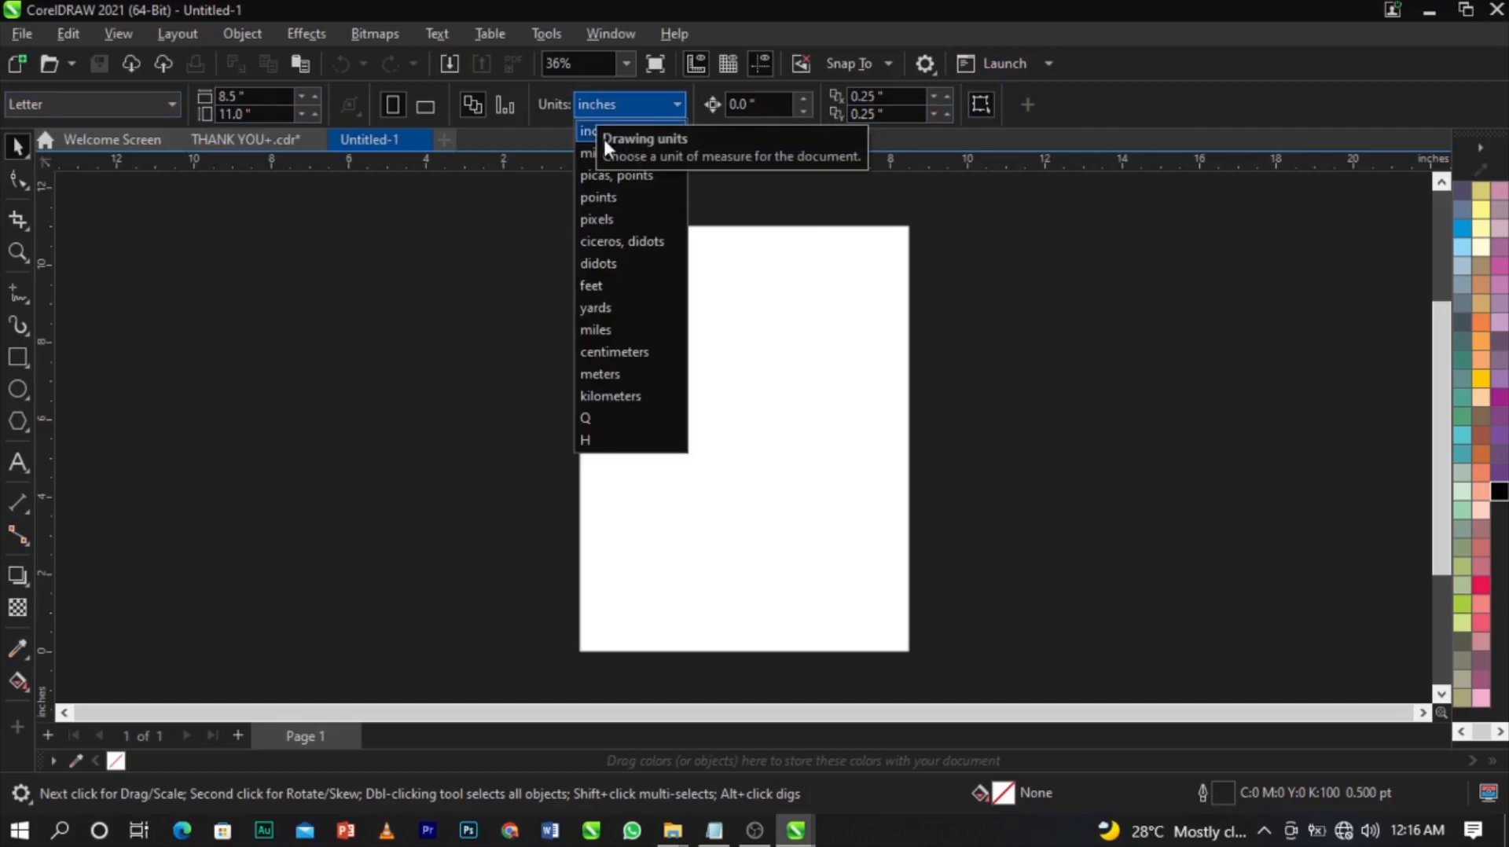
pyautogui.click(597, 135)
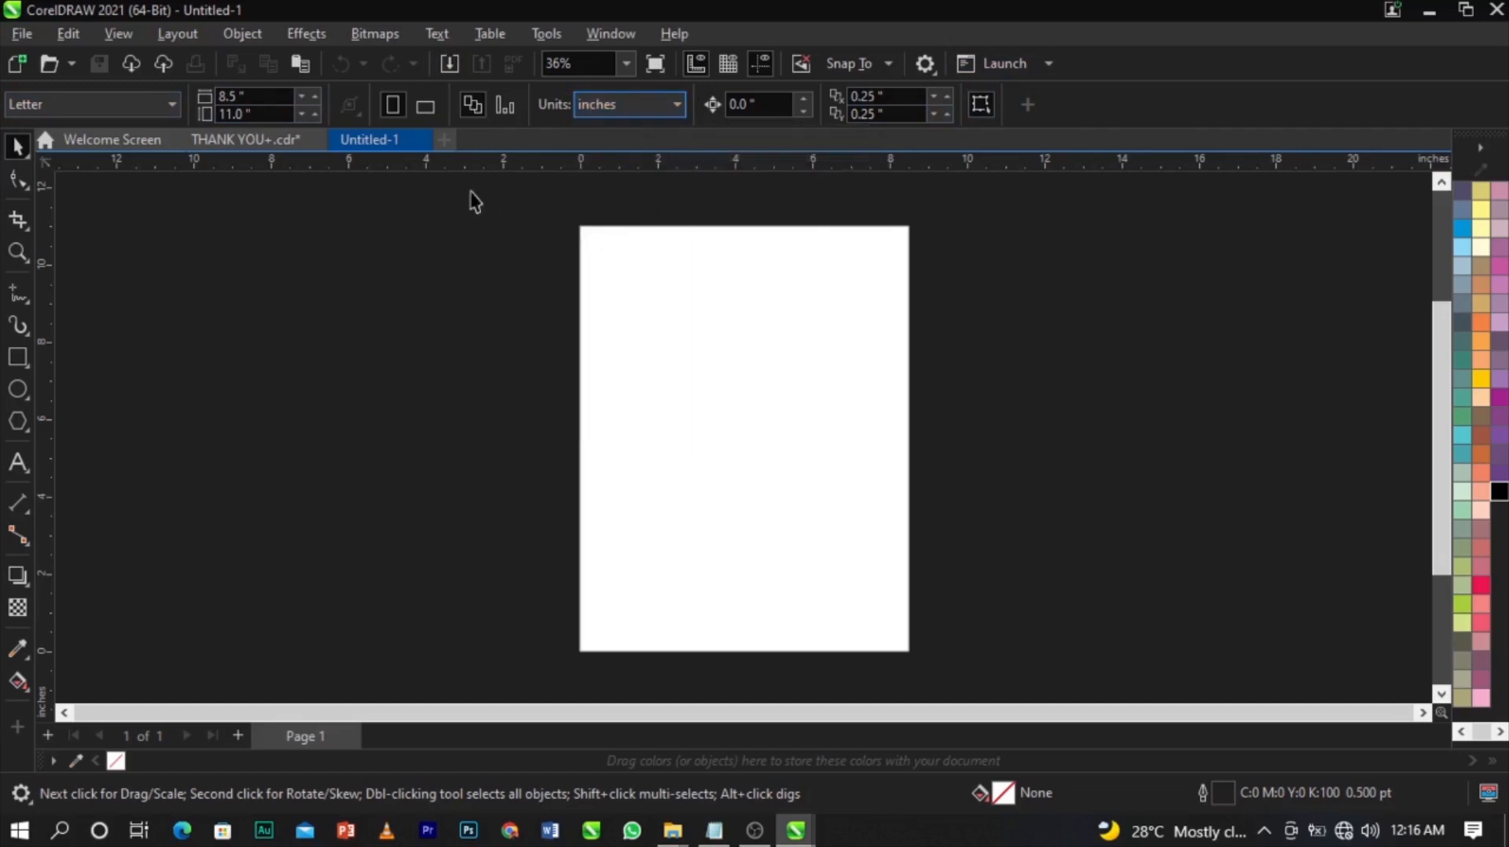
pyautogui.click(236, 96)
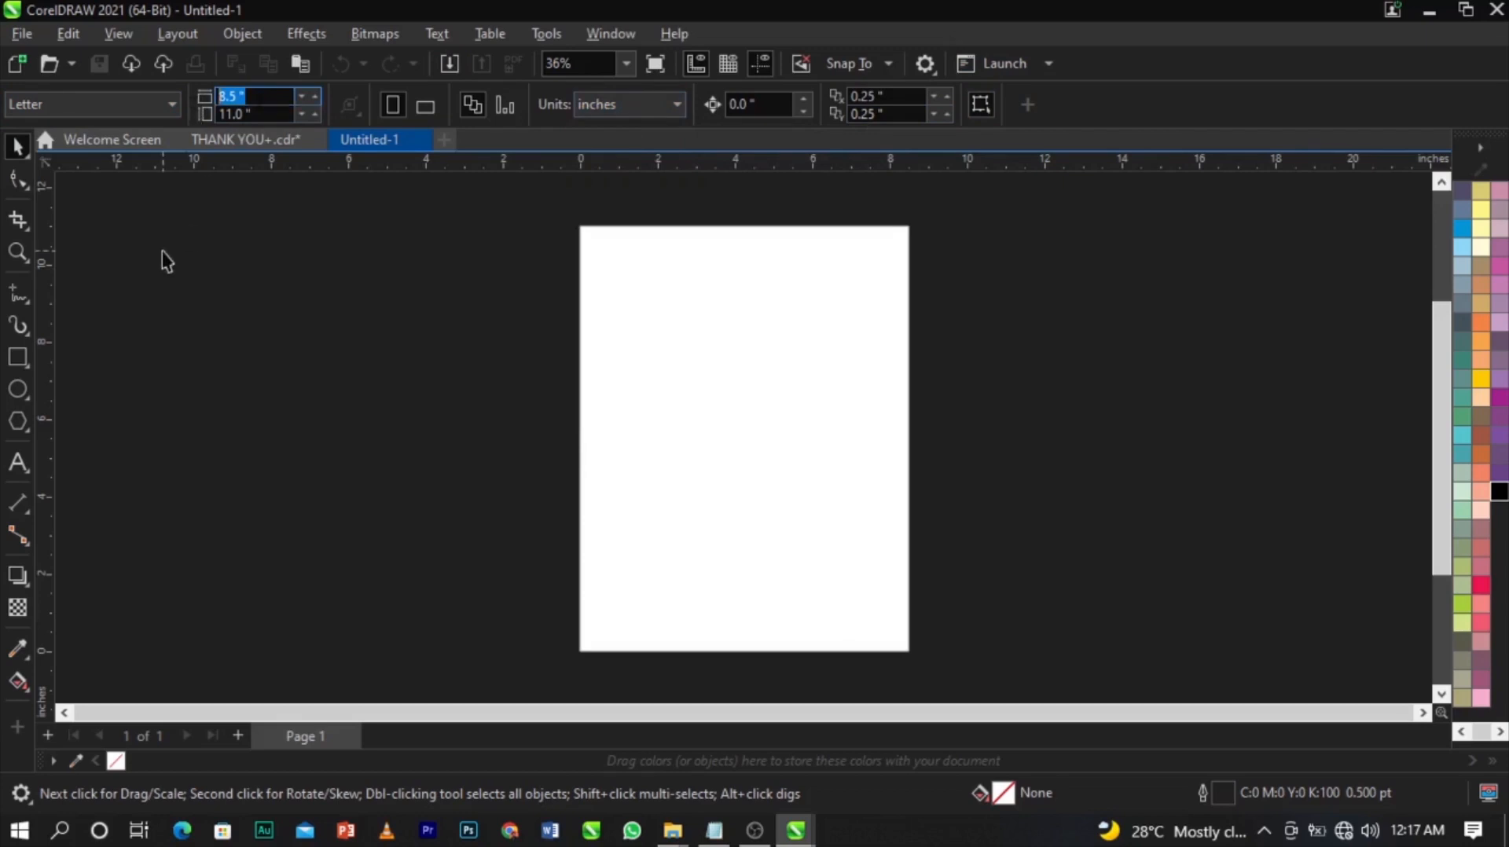
pyautogui.write('7')
pyautogui.press('Tab')
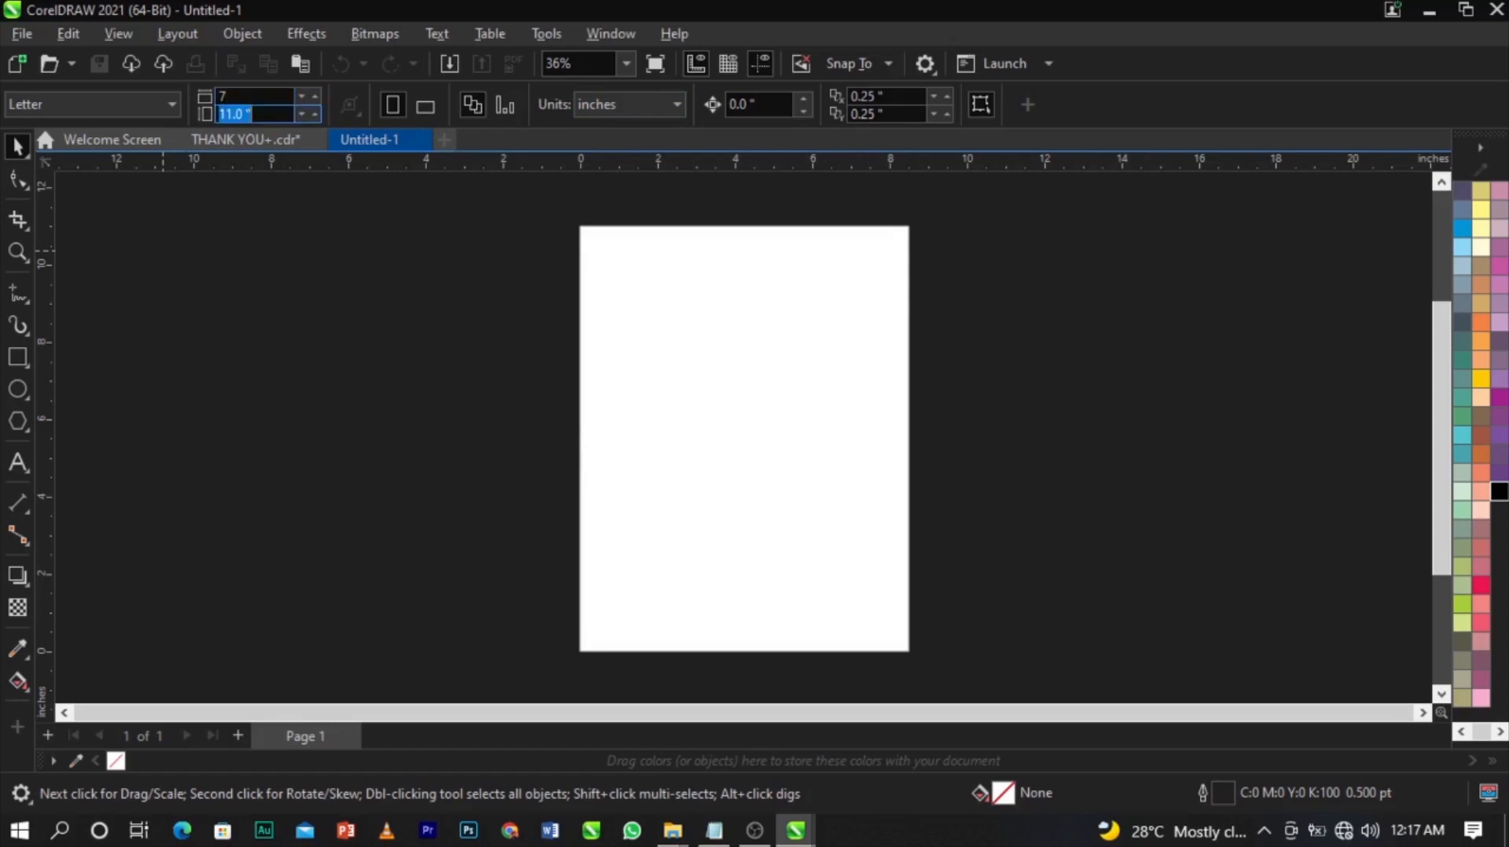
pyautogui.write('7')
pyautogui.press('Return')
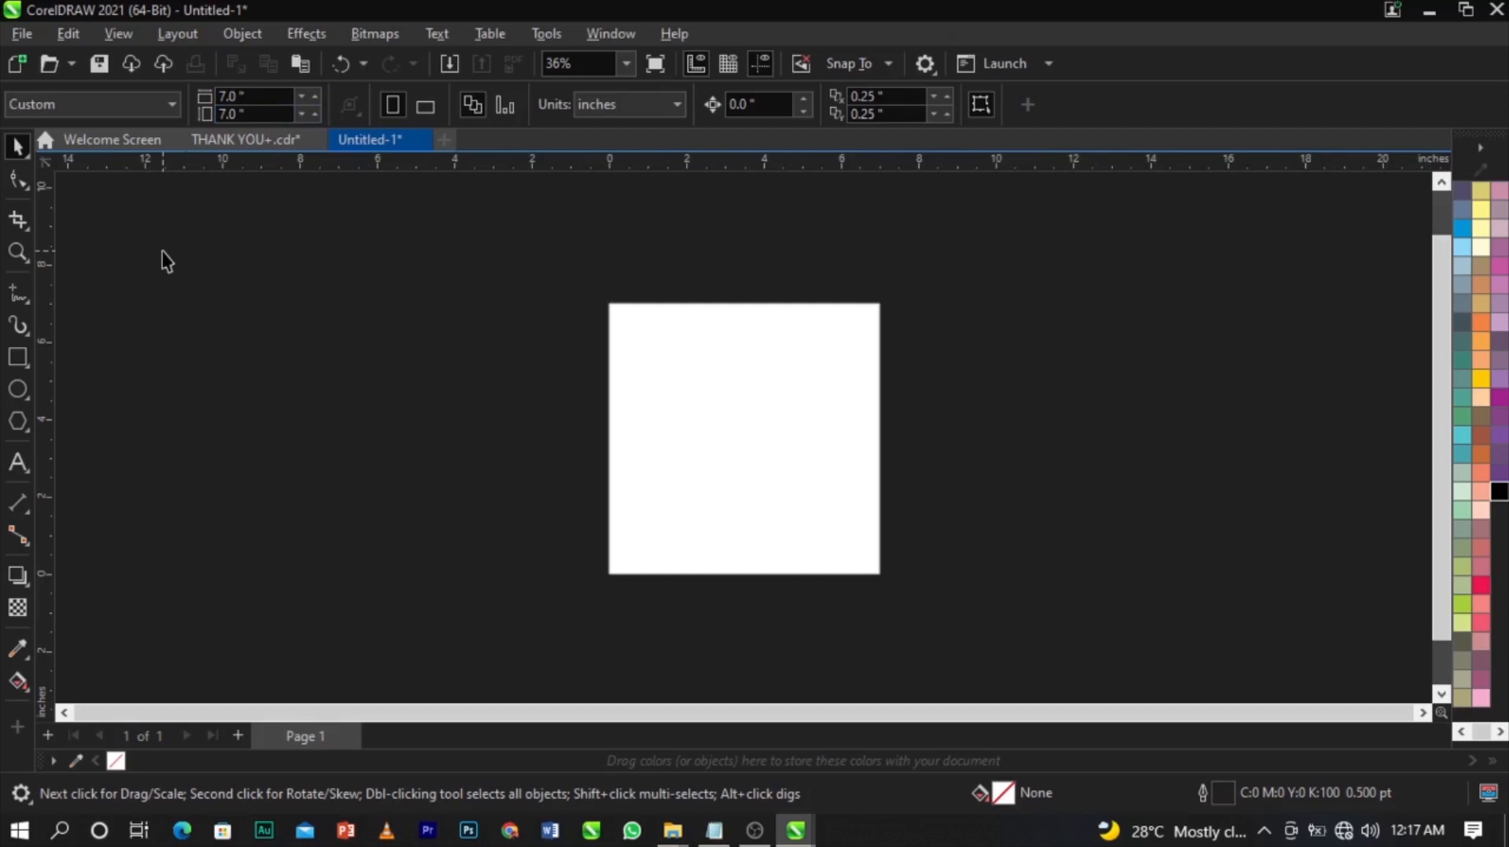
pyautogui.hotkey('shift', 'F4')
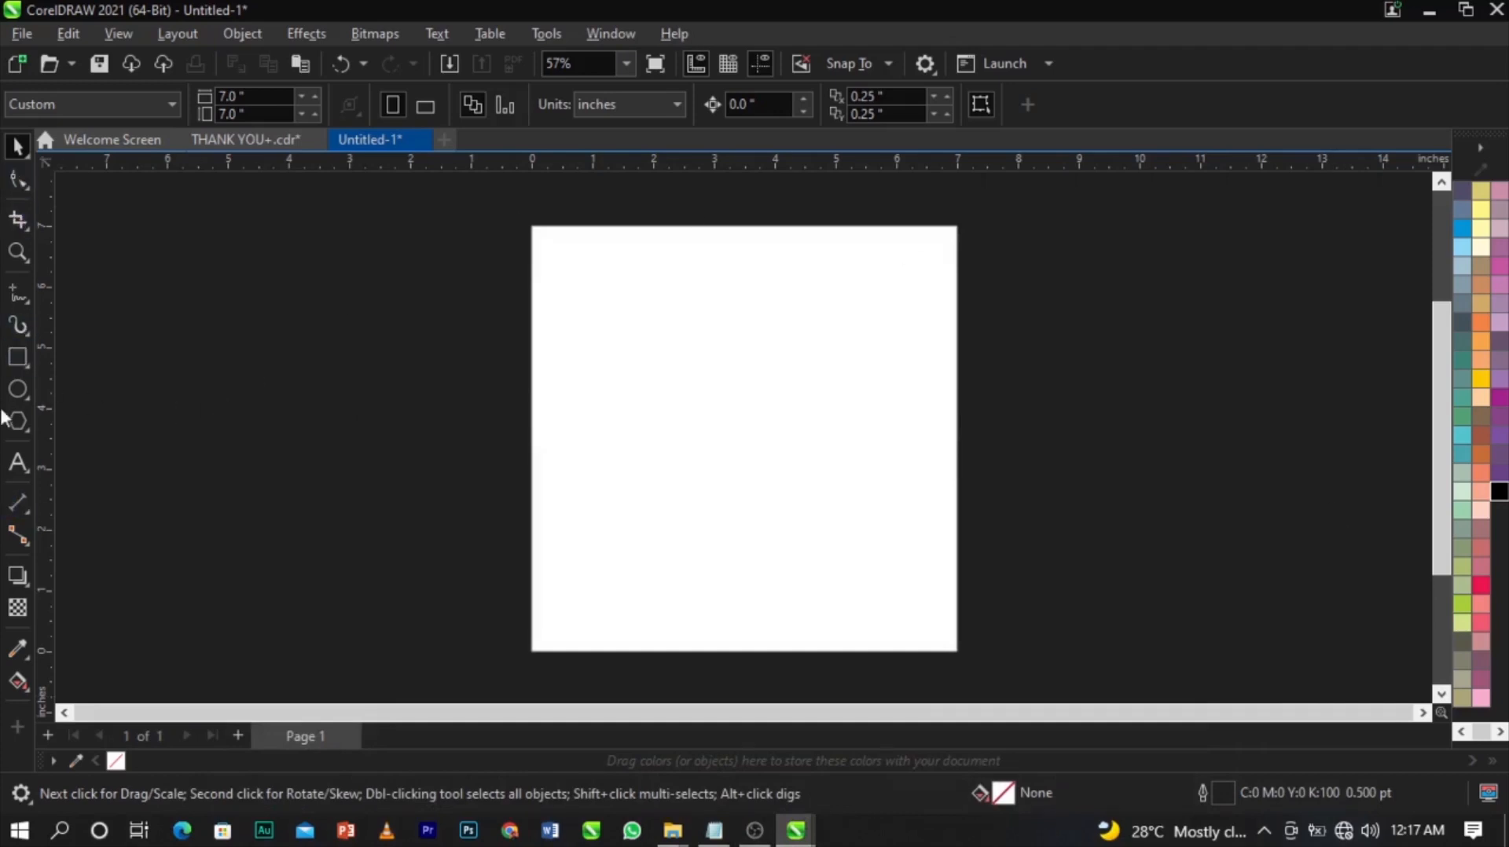
# Draw a rectangle, size it to 7 × 7 inches and centre it on the page.
pyautogui.click(17, 368)
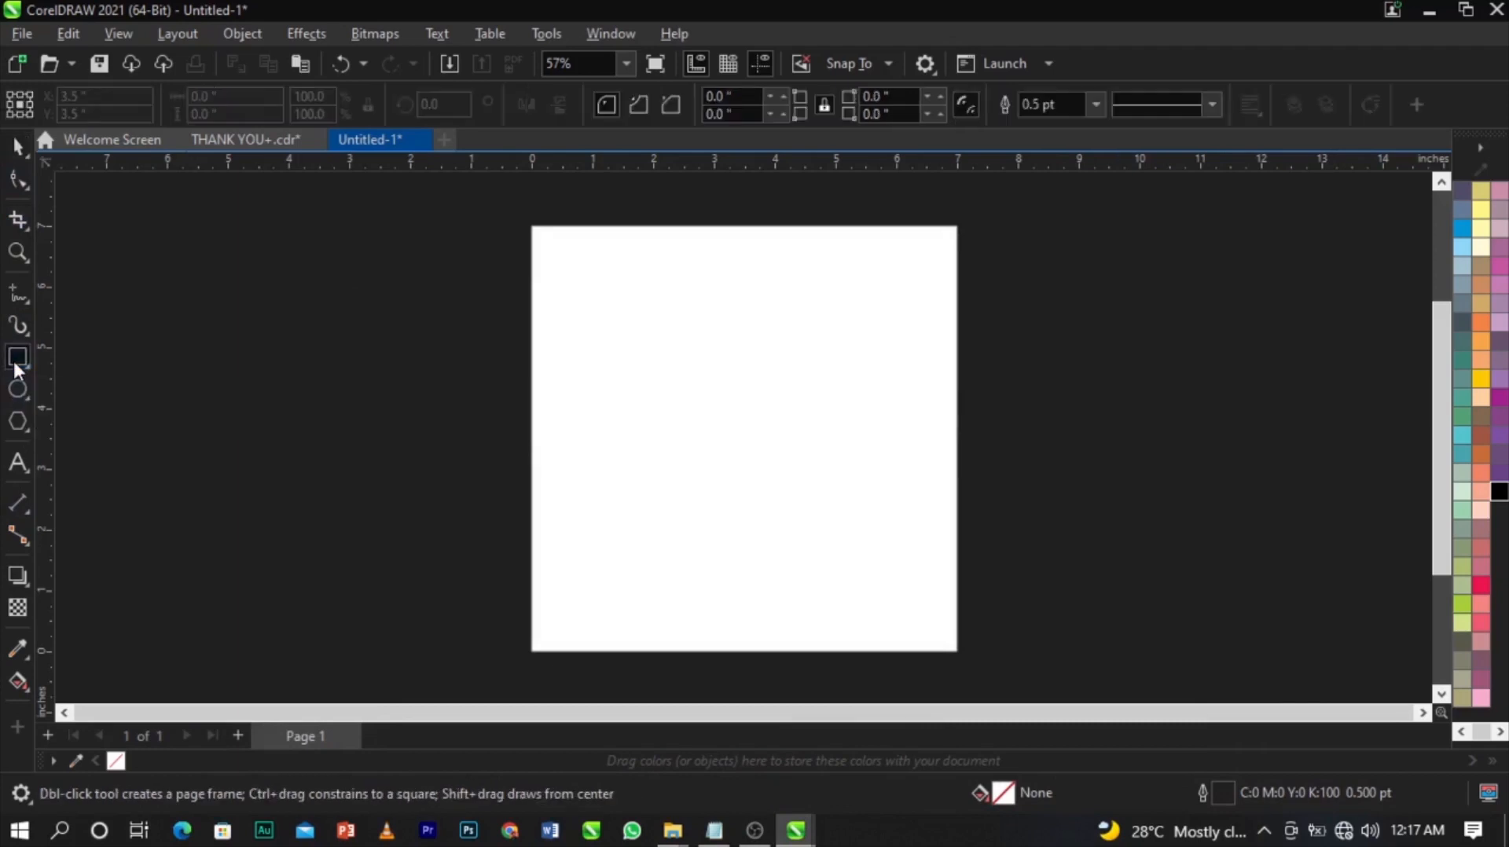
pyautogui.moveTo(563, 255); pyautogui.dragTo(941, 621)
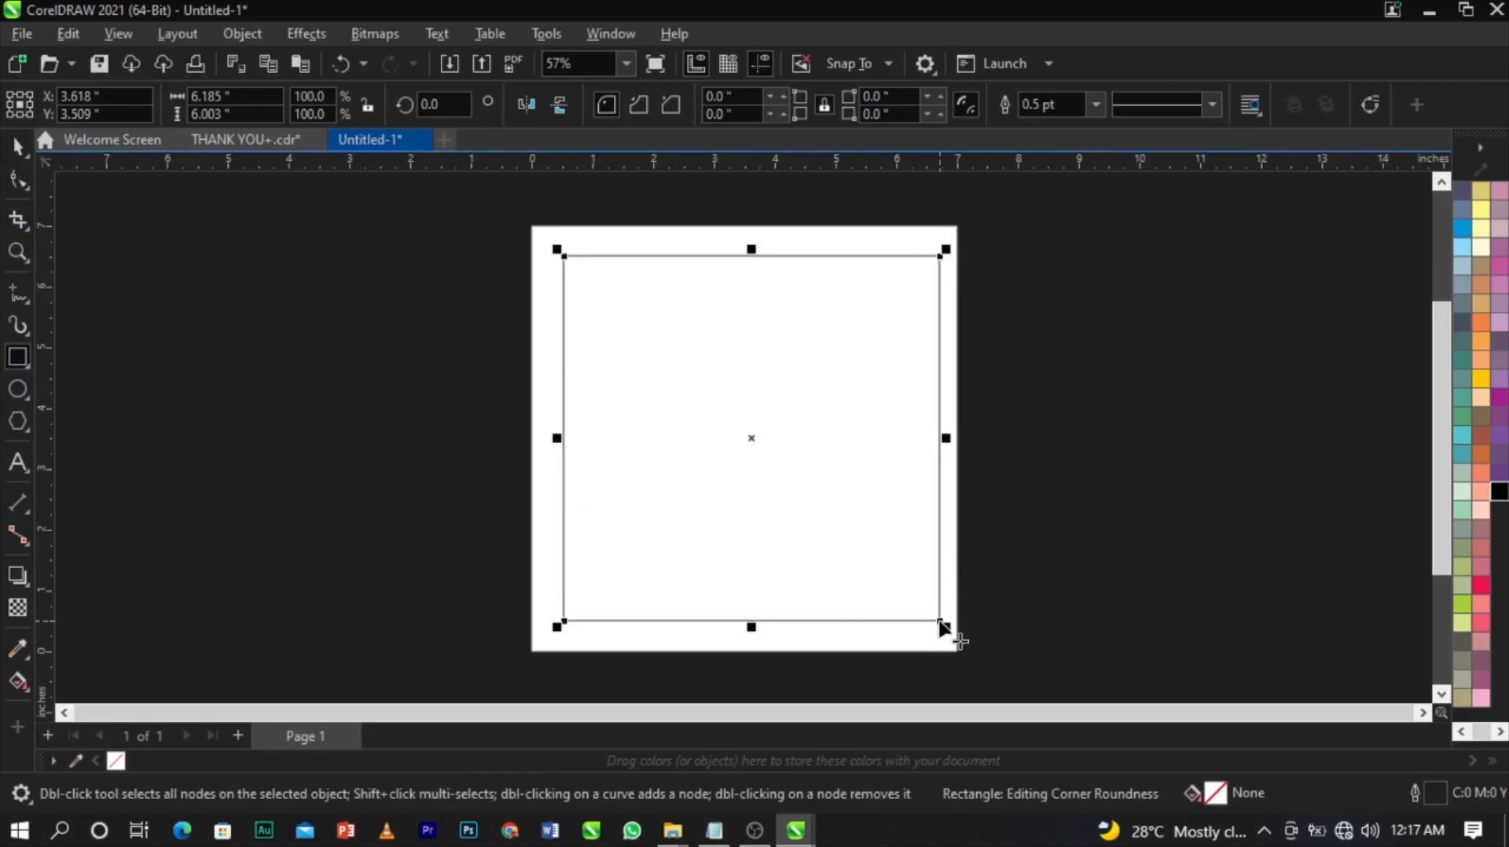
pyautogui.press('space')
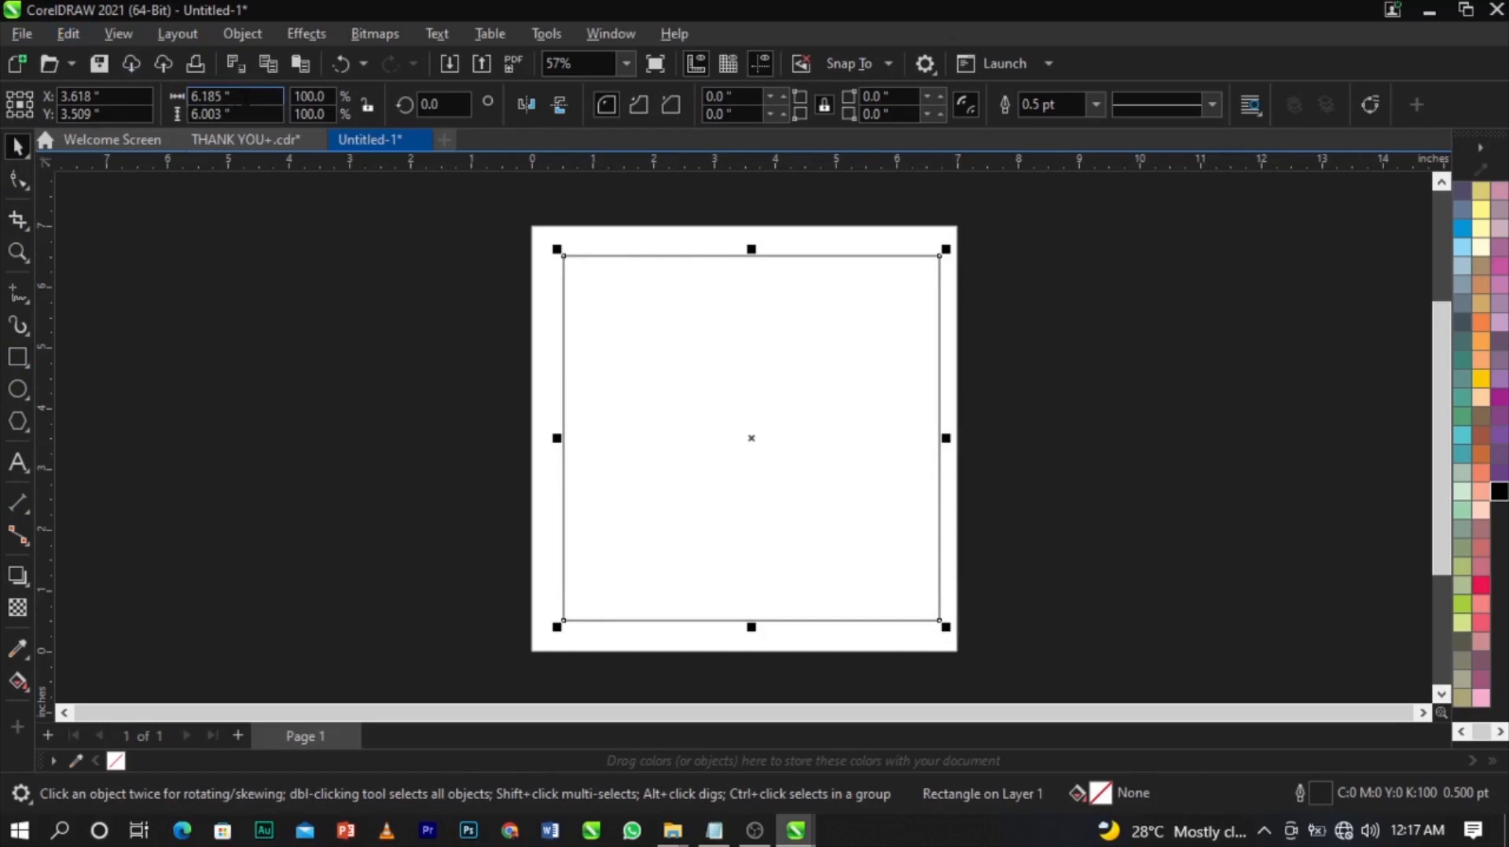
pyautogui.click(245, 100)
pyautogui.write('7')
pyautogui.press('Tab')
pyautogui.write('7')
pyautogui.press('Return')
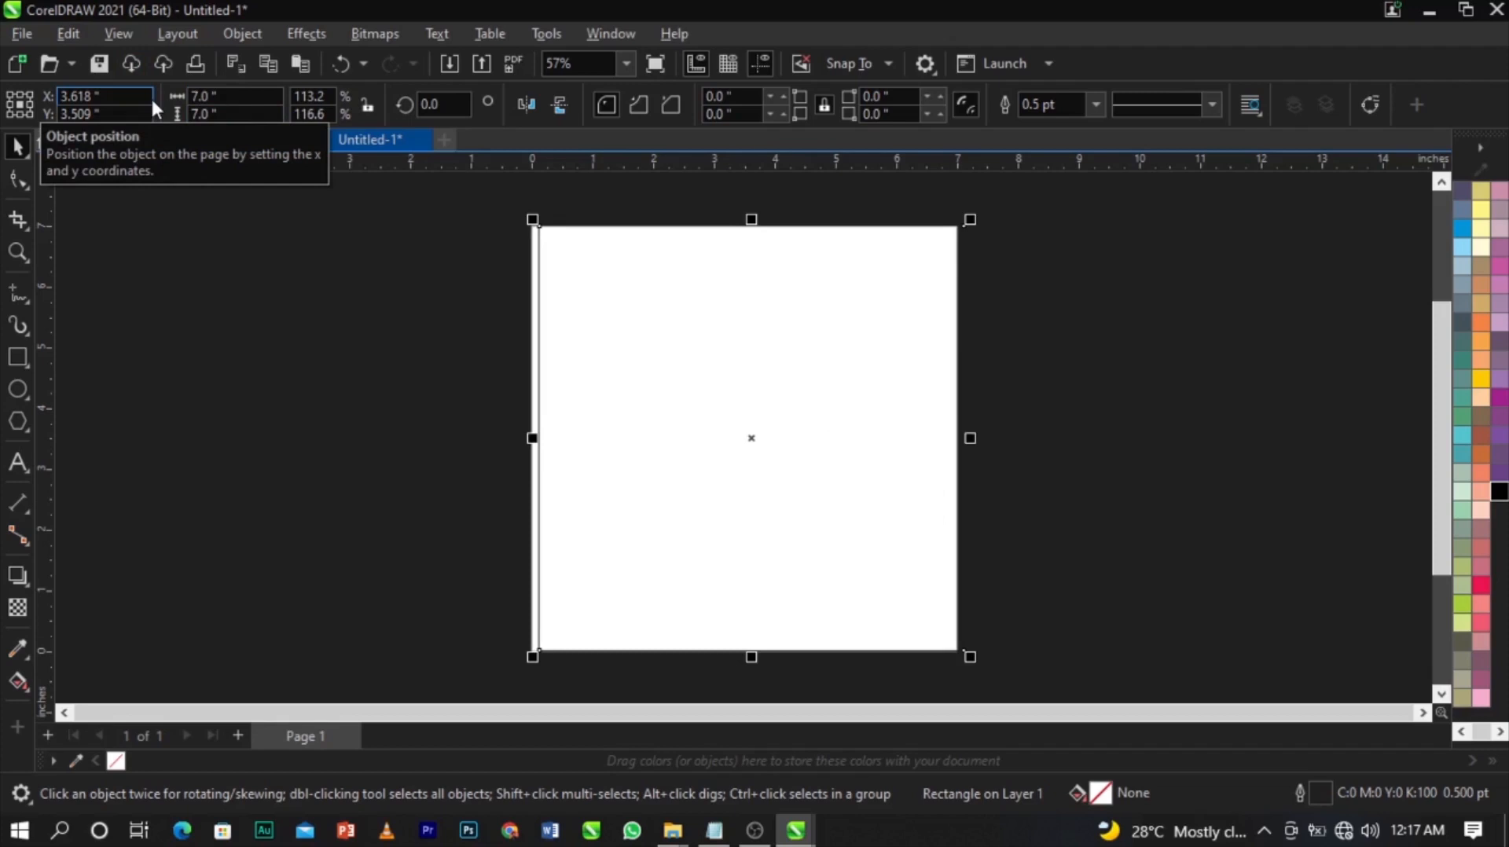
pyautogui.press('p')
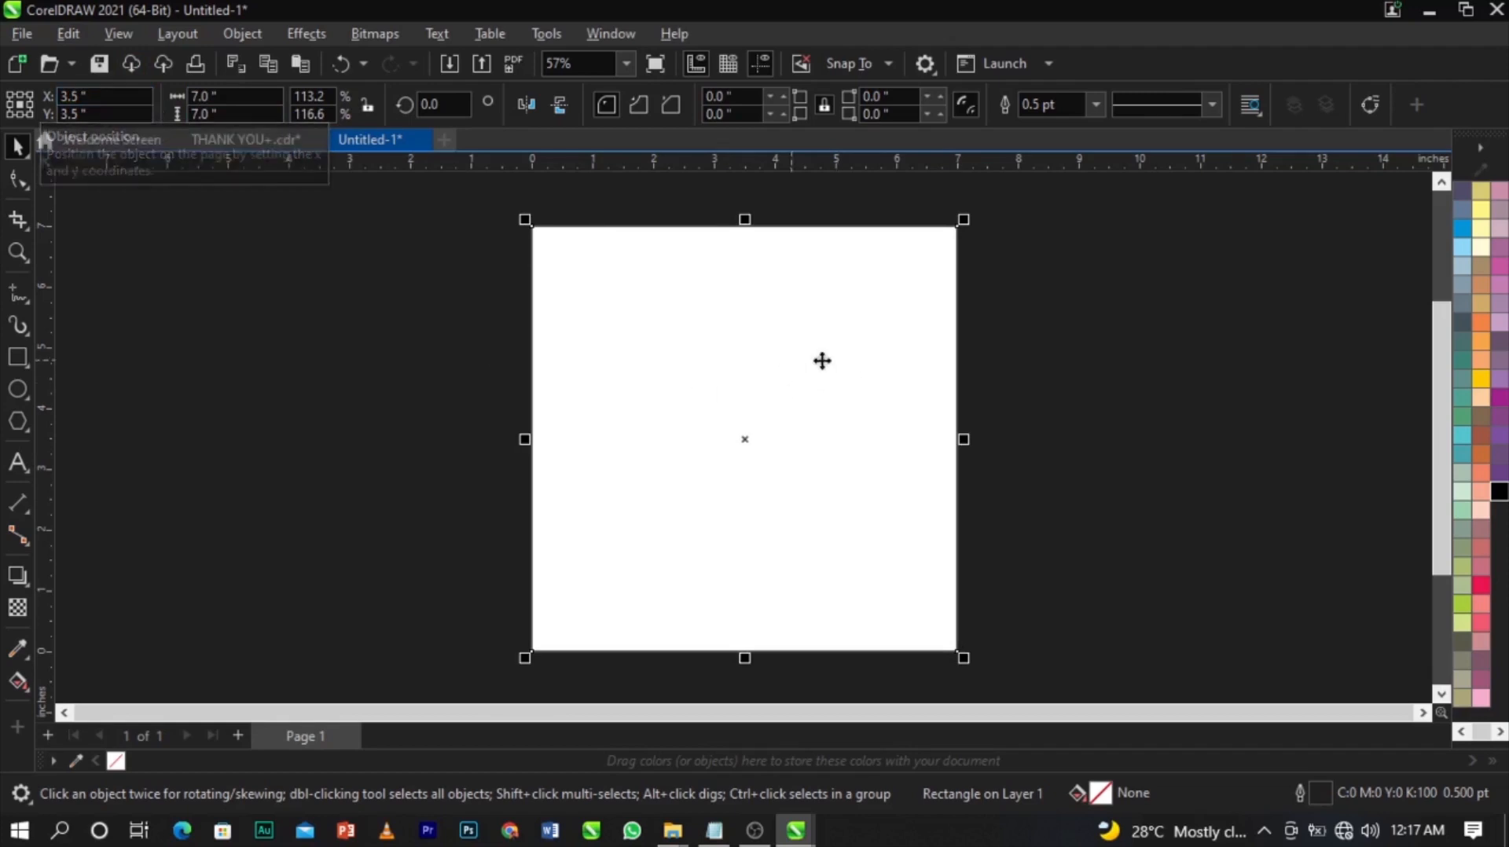
# Remove the rectangle's outline using the None swatch and align it exactly to the page.
pyautogui.moveTo(950, 320); pyautogui.dragTo(884, 352)
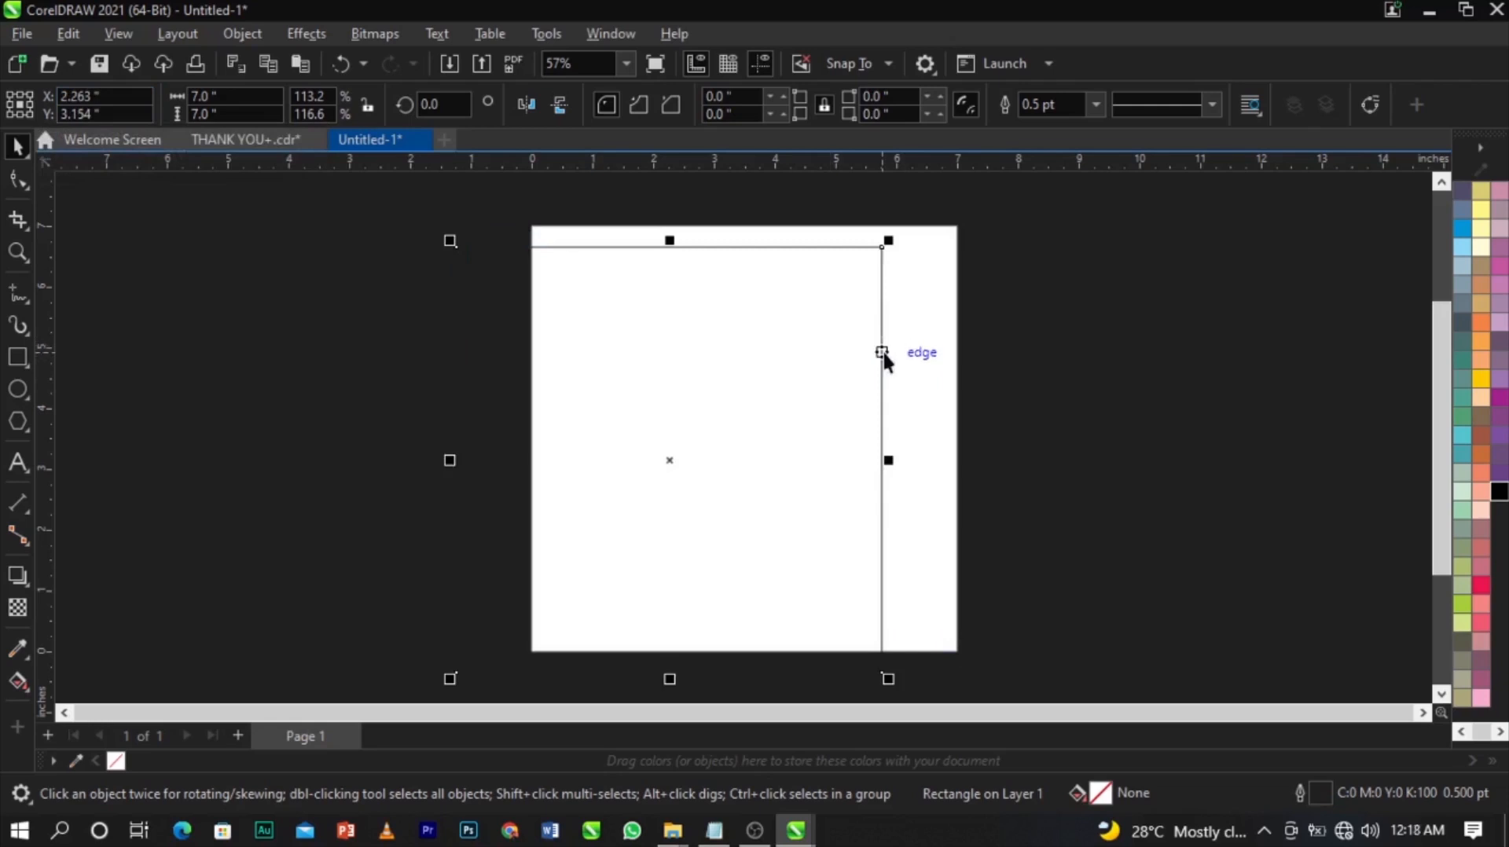
pyautogui.scroll(3, 884, 352)
pyautogui.scroll(-2, 884, 353)
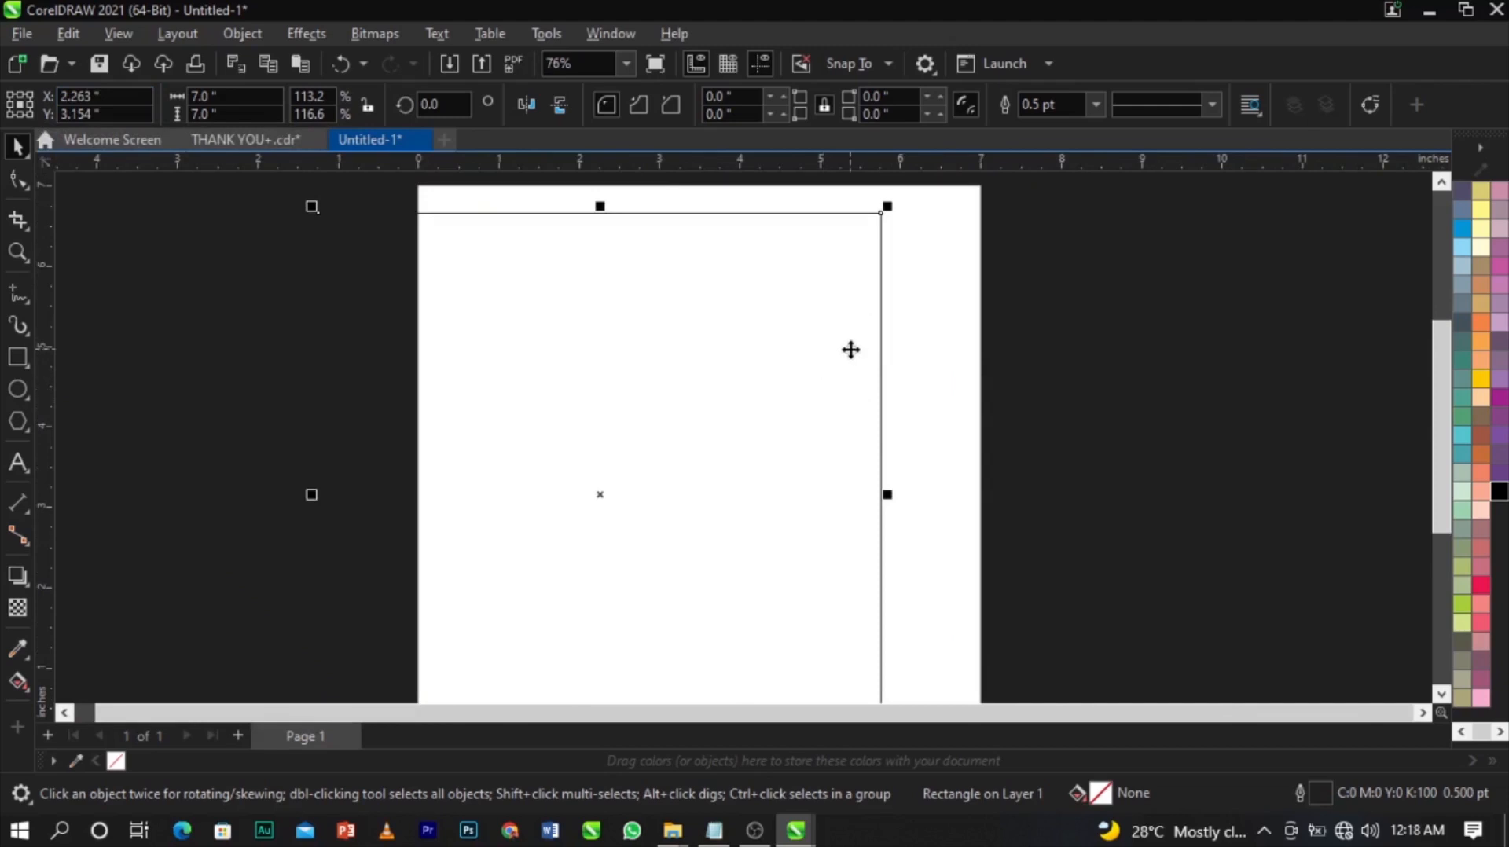
pyautogui.scroll(-1, 950, 355)
pyautogui.scroll(1, 1461, 184)
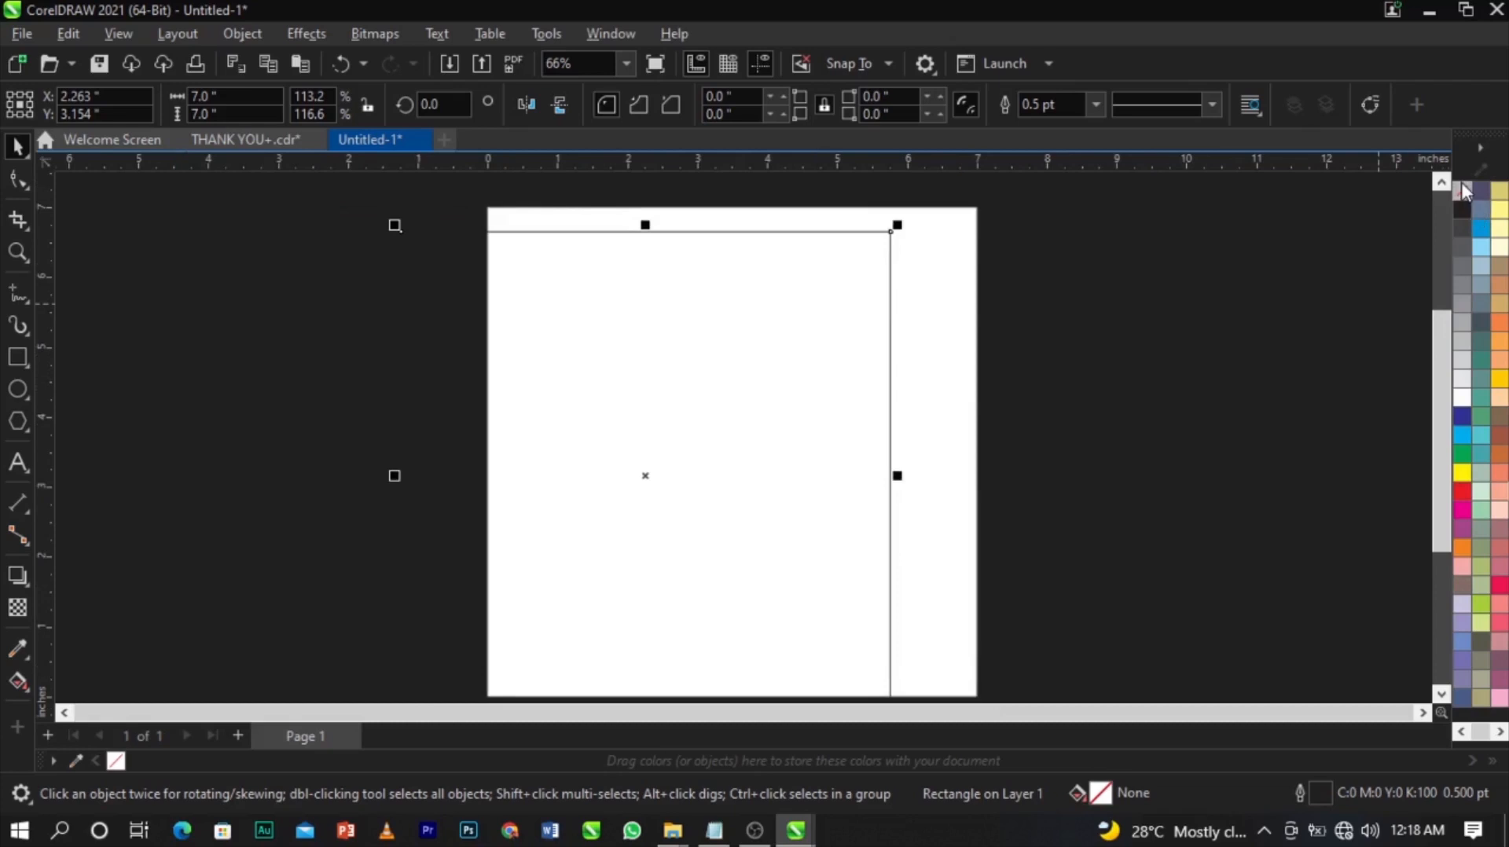
pyautogui.rightClick(1461, 192)
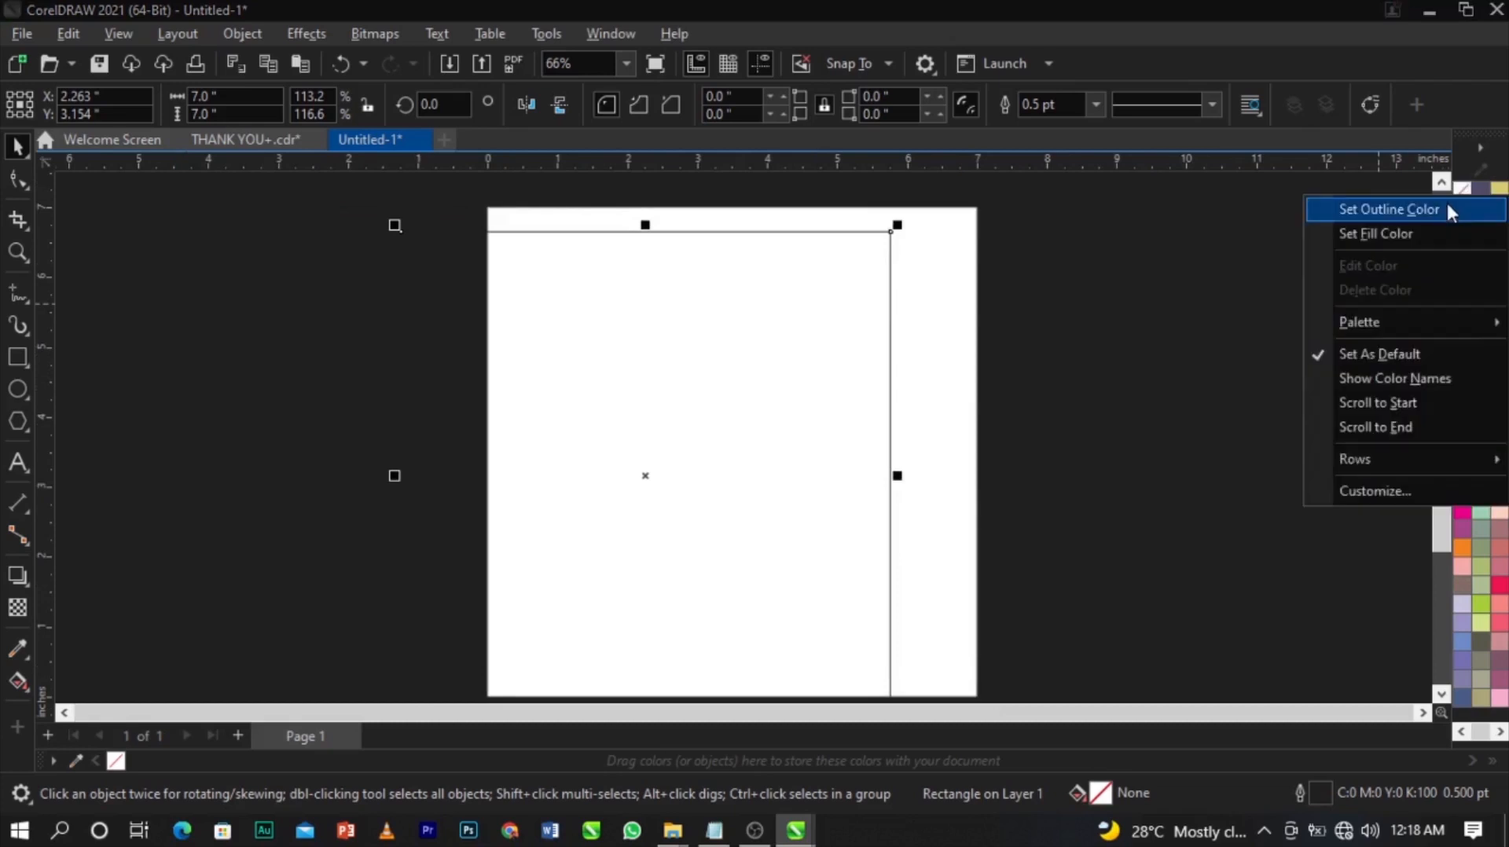
pyautogui.click(1449, 208)
pyautogui.press('p')
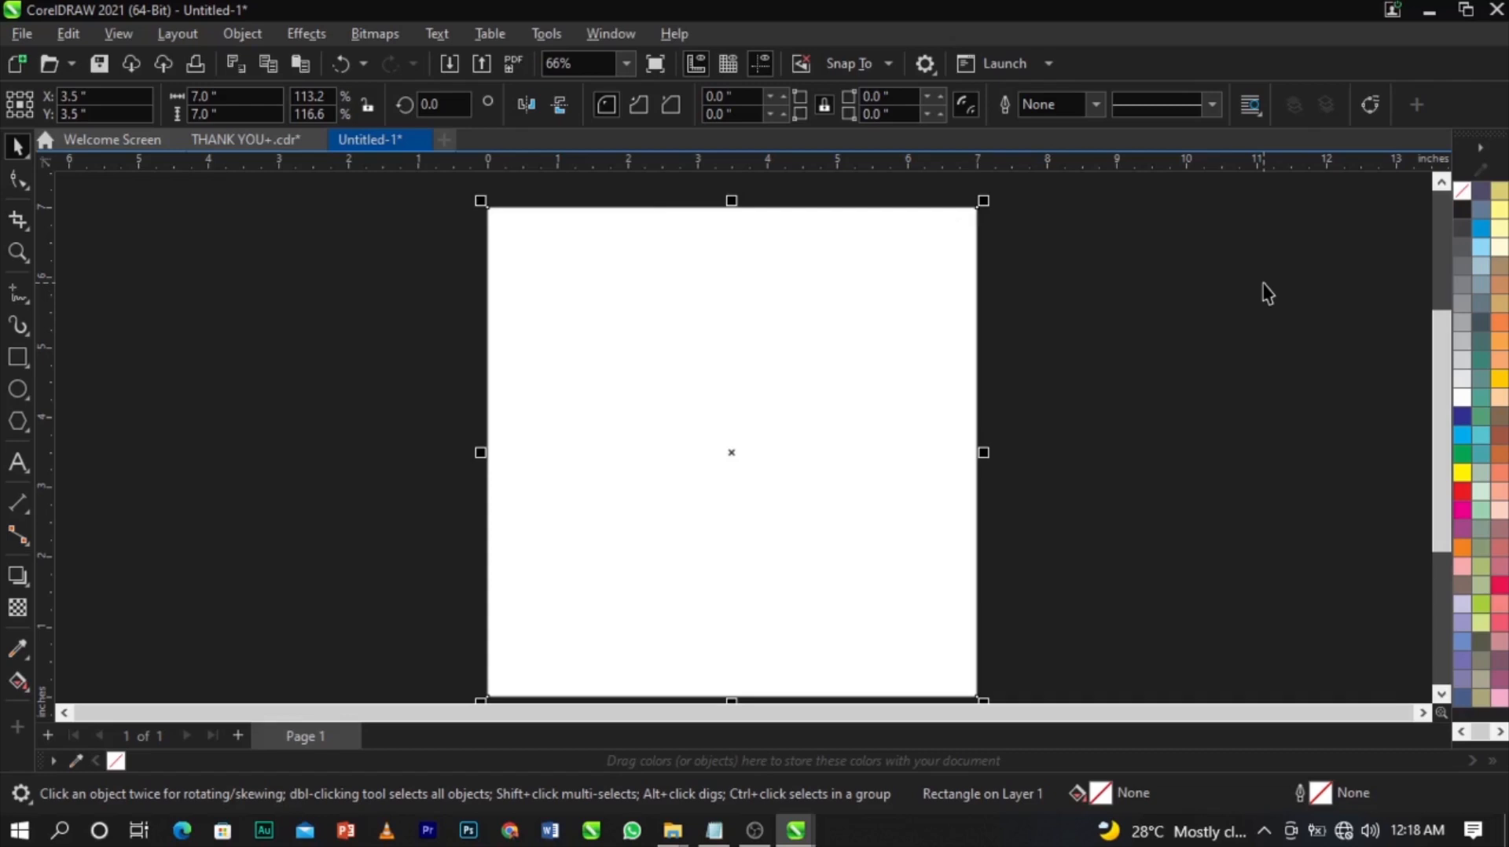
pyautogui.rightClick(1265, 292)
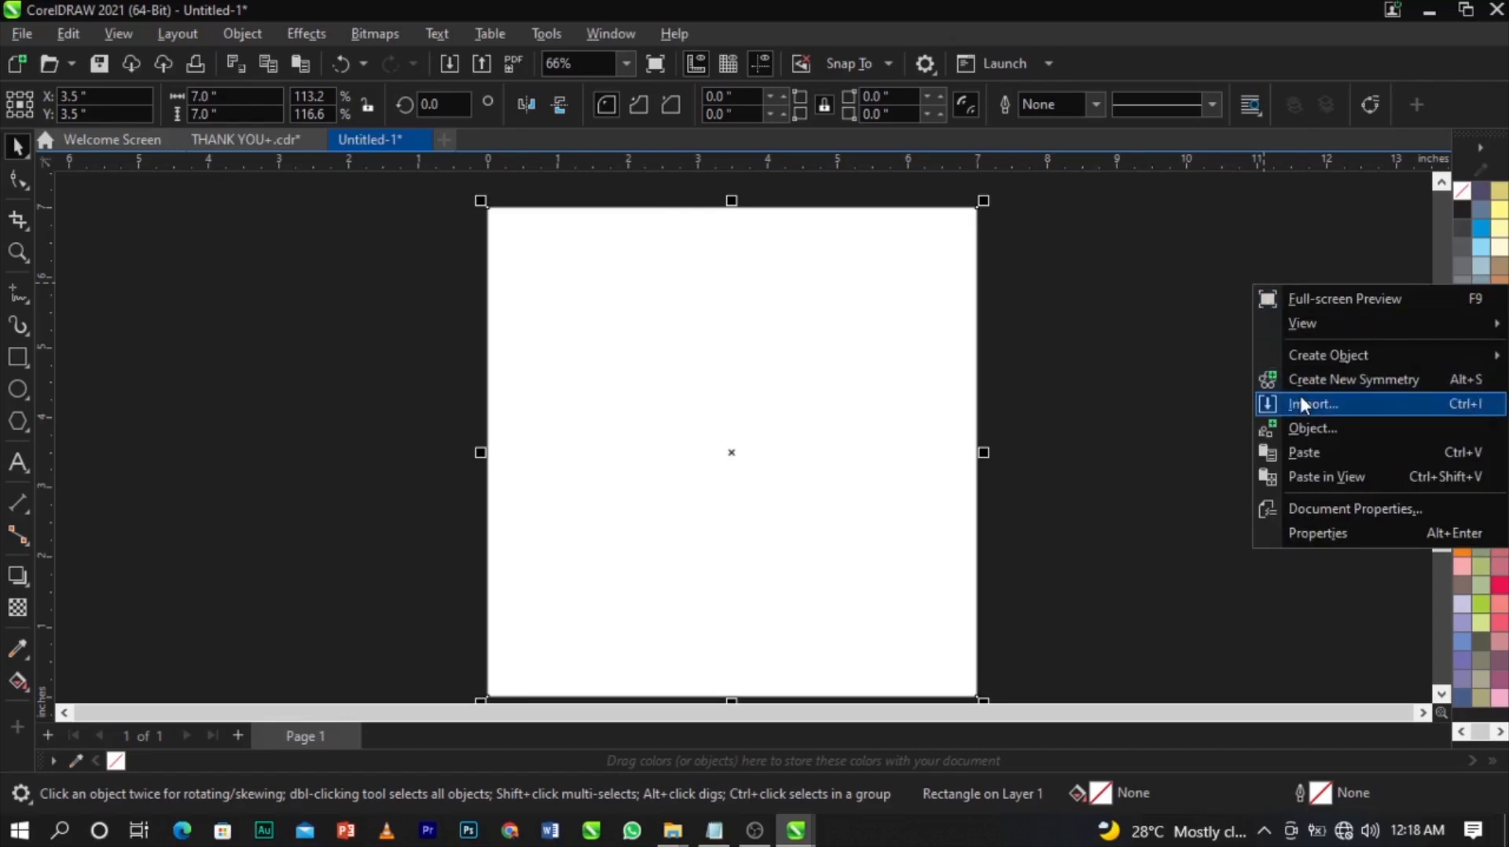
# Clear the selection and start a File > Import.
pyautogui.click(165, 315)
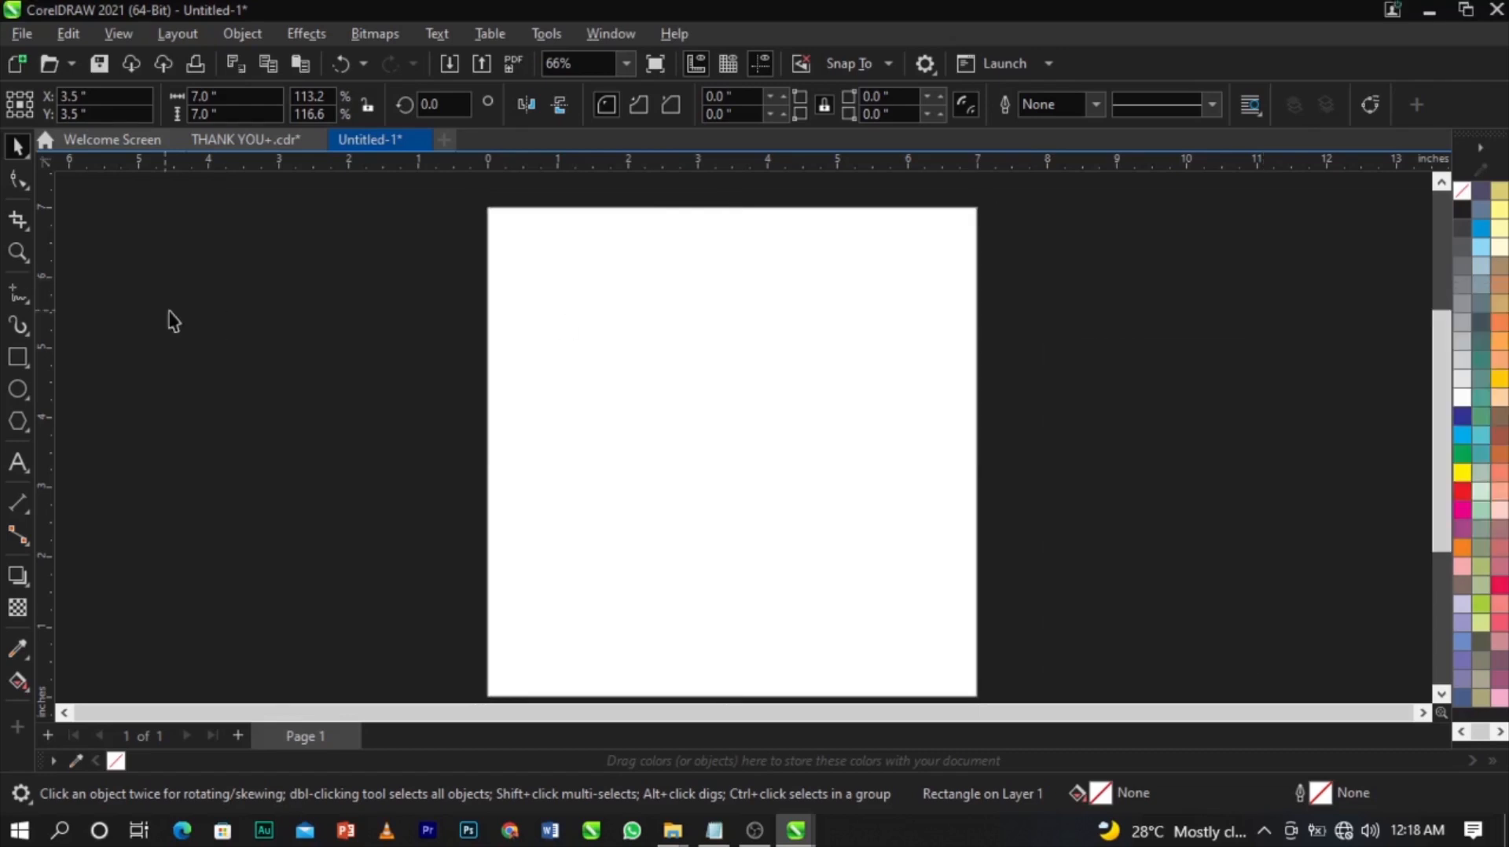
pyautogui.click(168, 318)
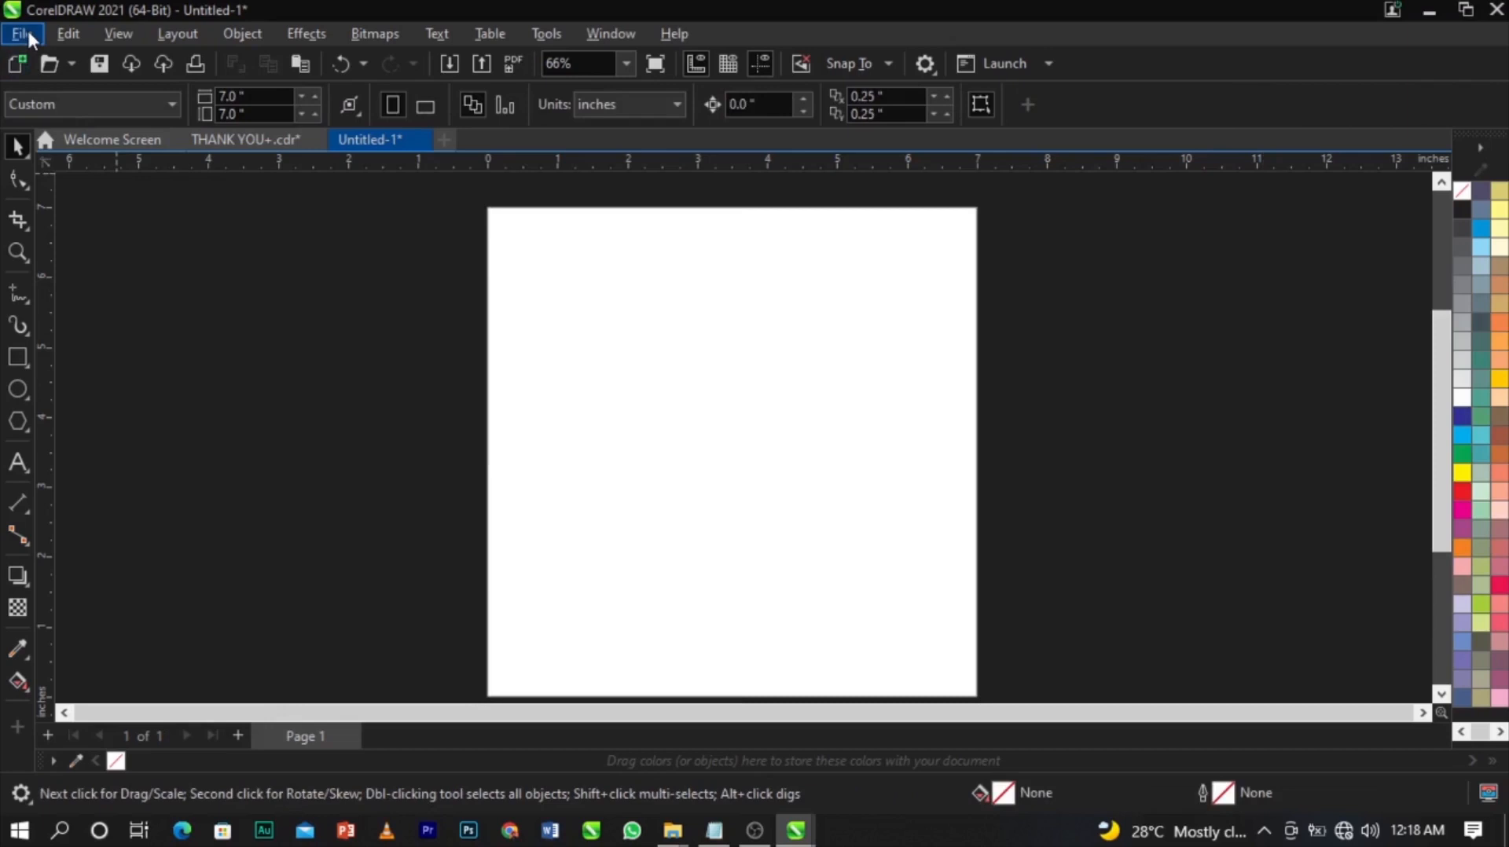
pyautogui.click(28, 34)
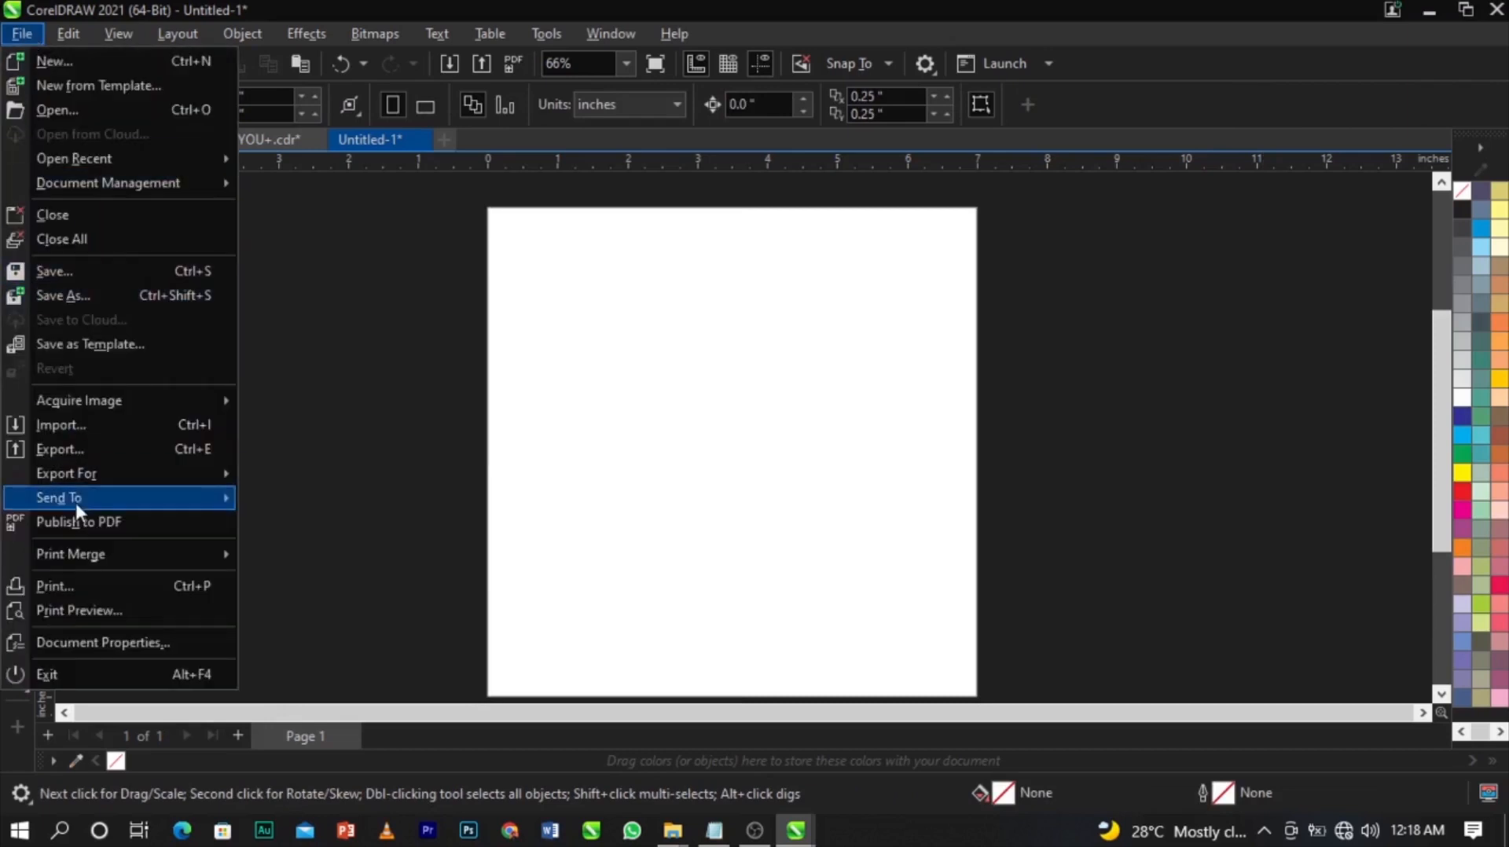
pyautogui.click(92, 420)
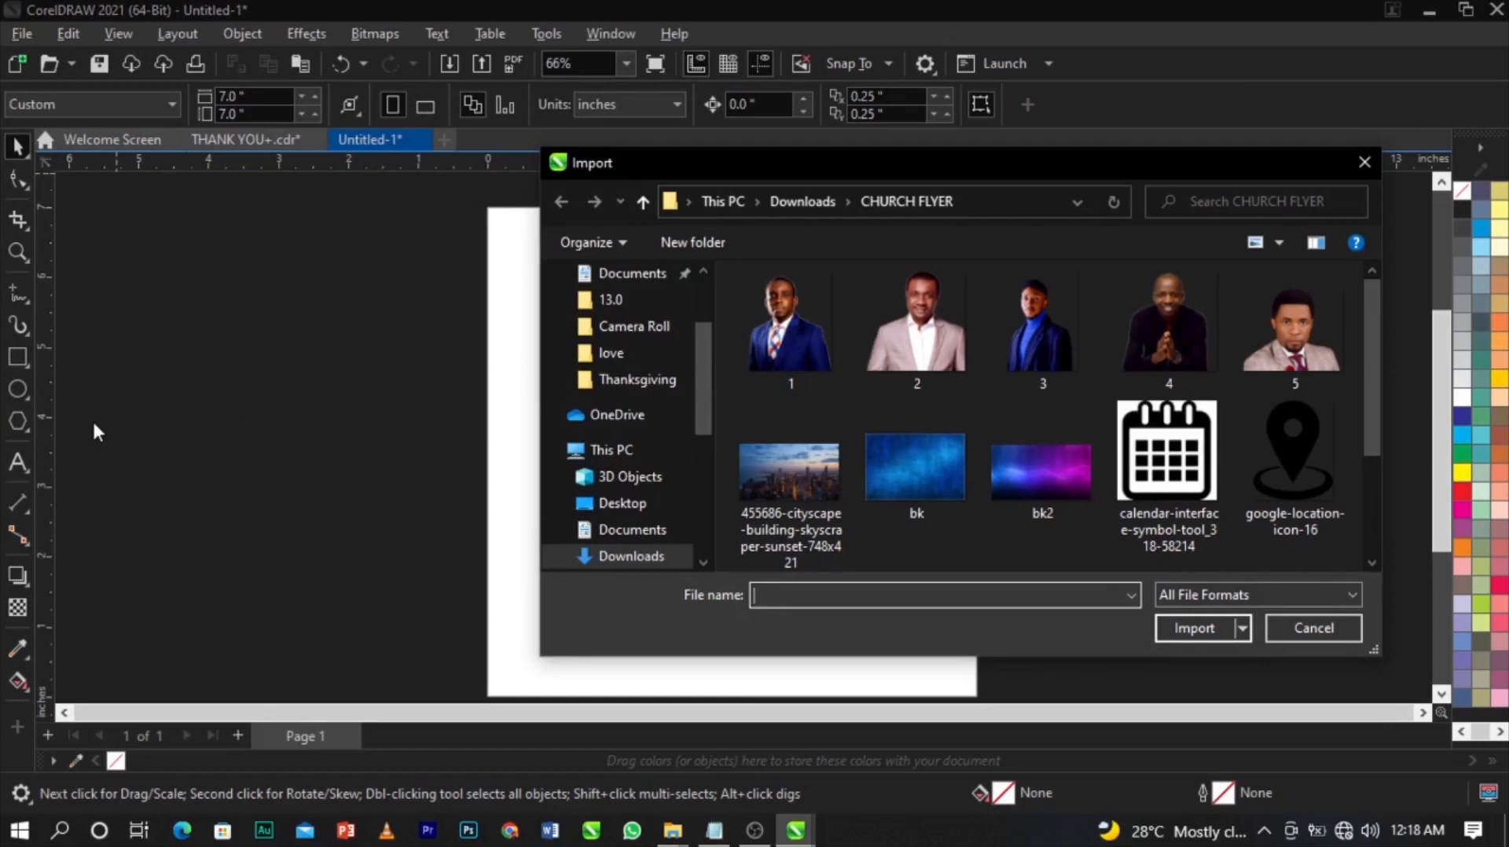
# In Downloads > Thanksgiving, select 8004-200.png and the following images, then import them.
pyautogui.scroll(-1, 567, 496)
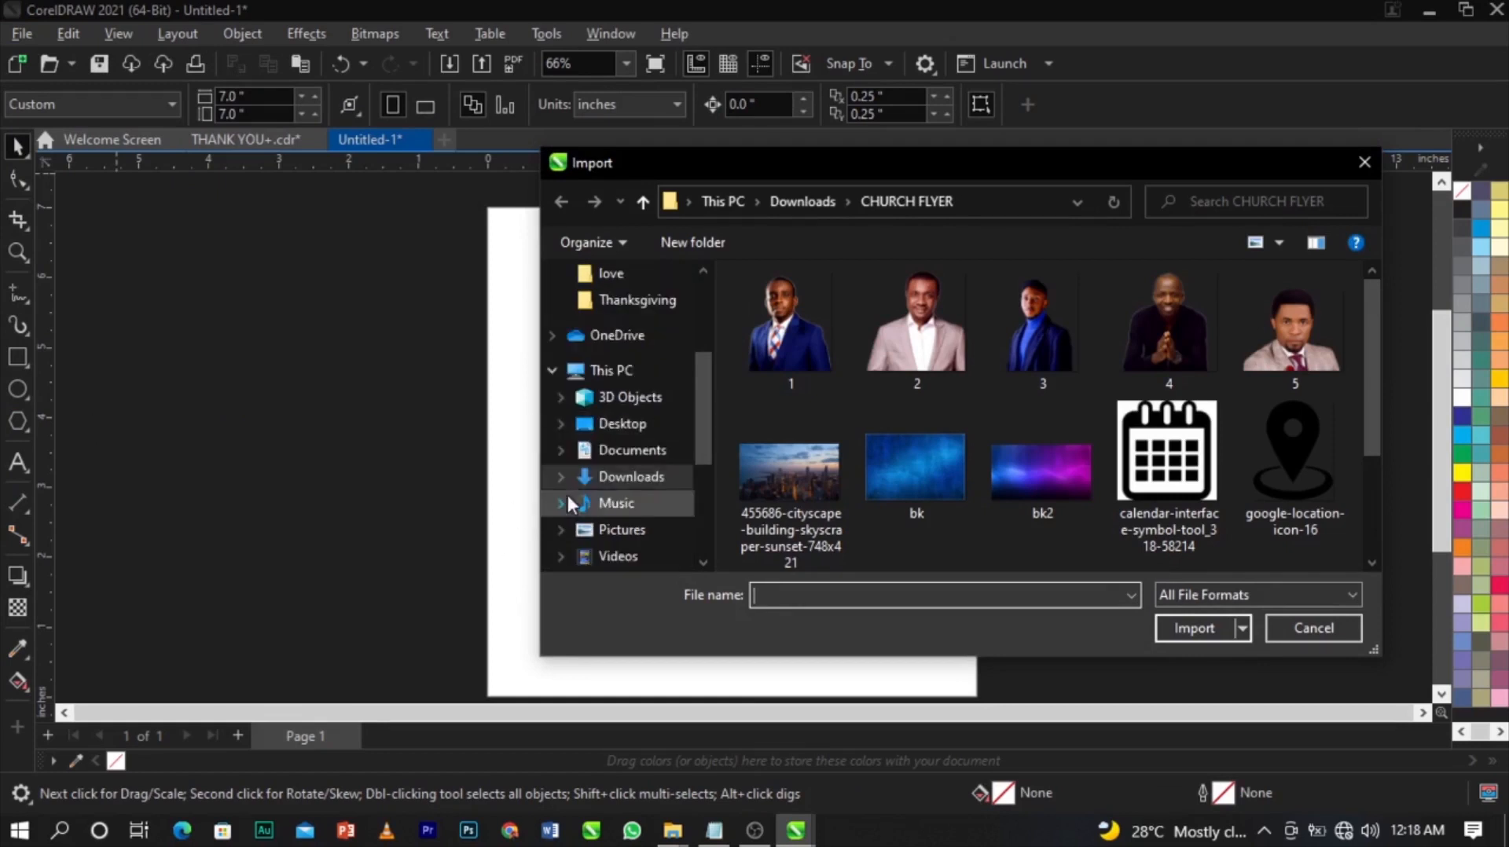
pyautogui.click(631, 477)
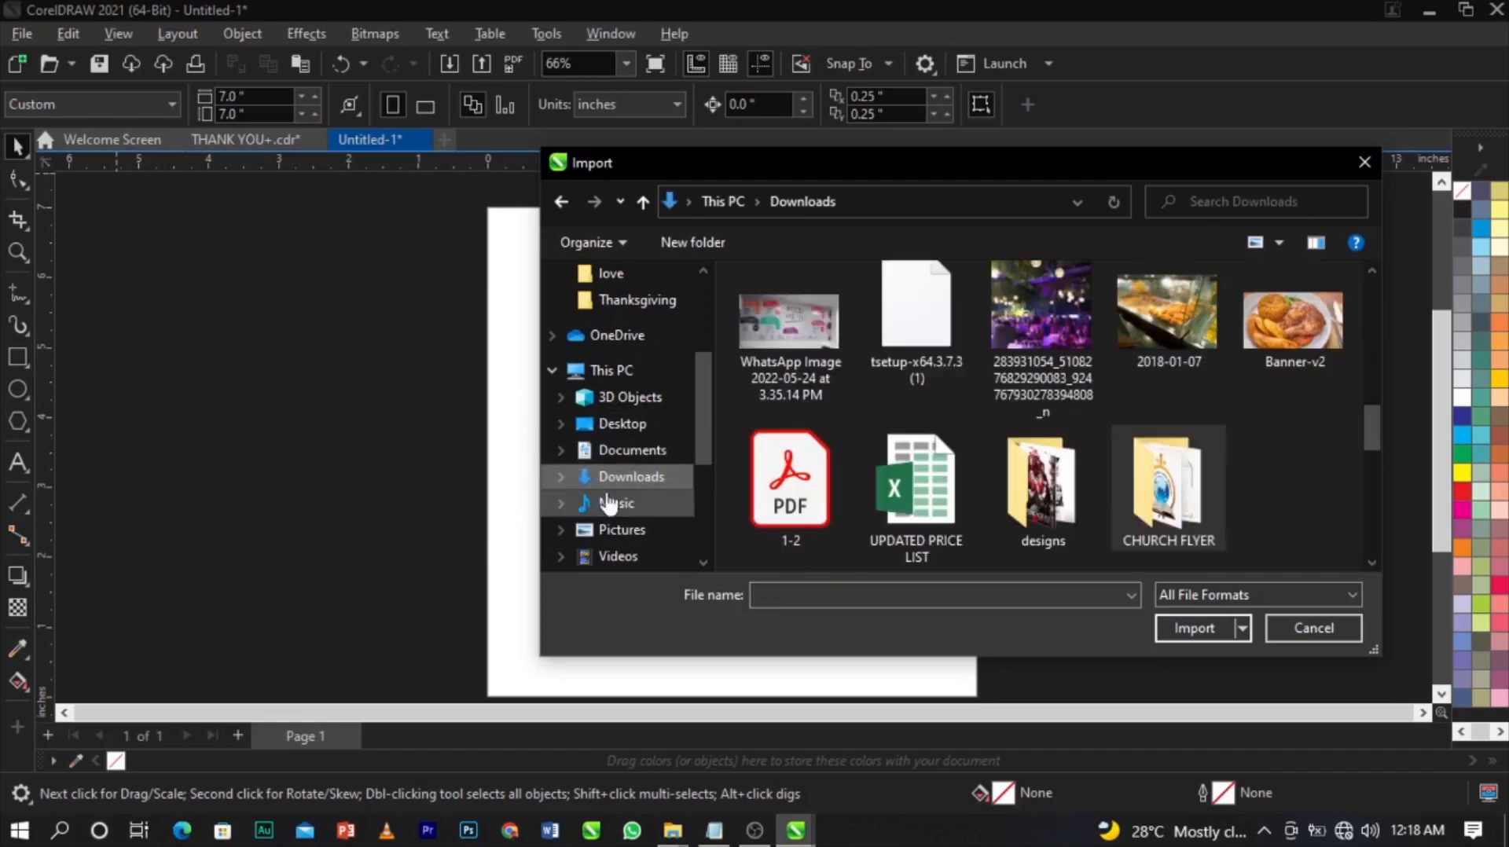
pyautogui.scroll(10, 857, 379)
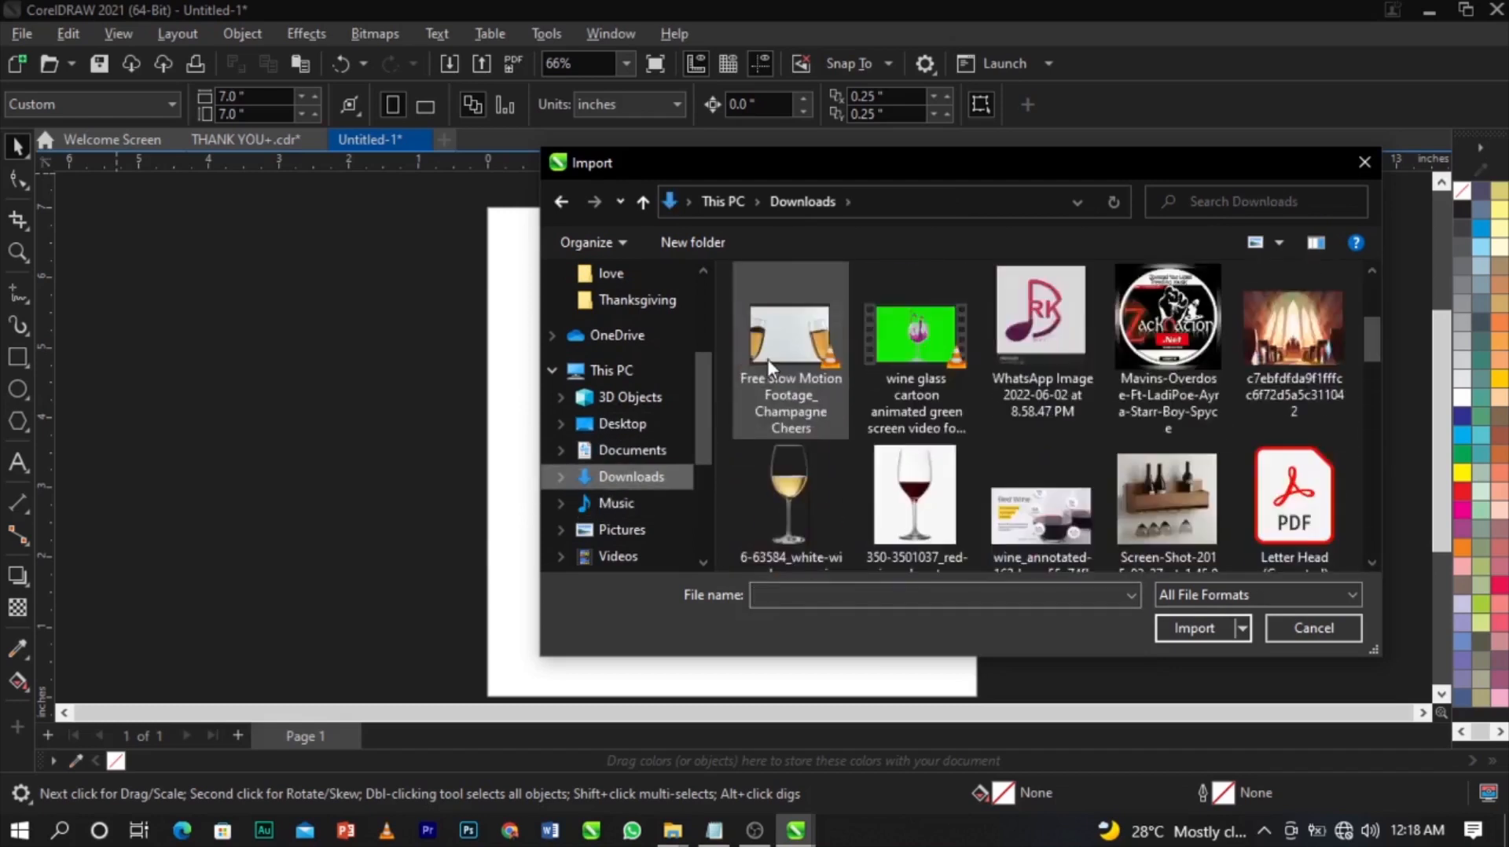
pyautogui.doubleClick(781, 351)
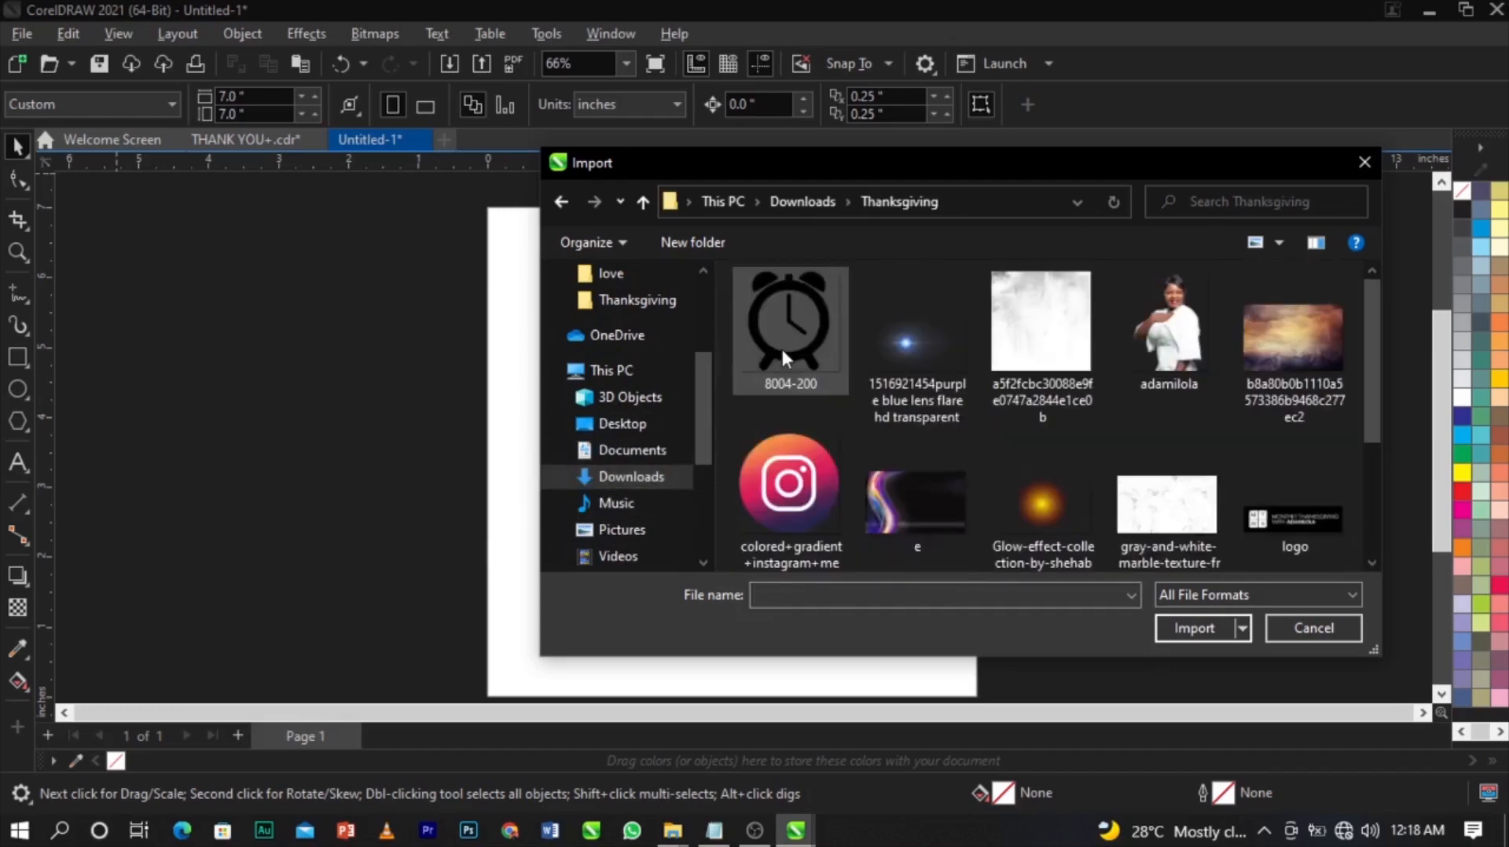
pyautogui.click(789, 356)
pyautogui.hotkey('shift', 'Right')
pyautogui.hotkey('shift', 'Right')
pyautogui.hotkey('shift', 'Right')
pyautogui.hotkey('shift', 'Right')
pyautogui.hotkey('shift', 'Right')
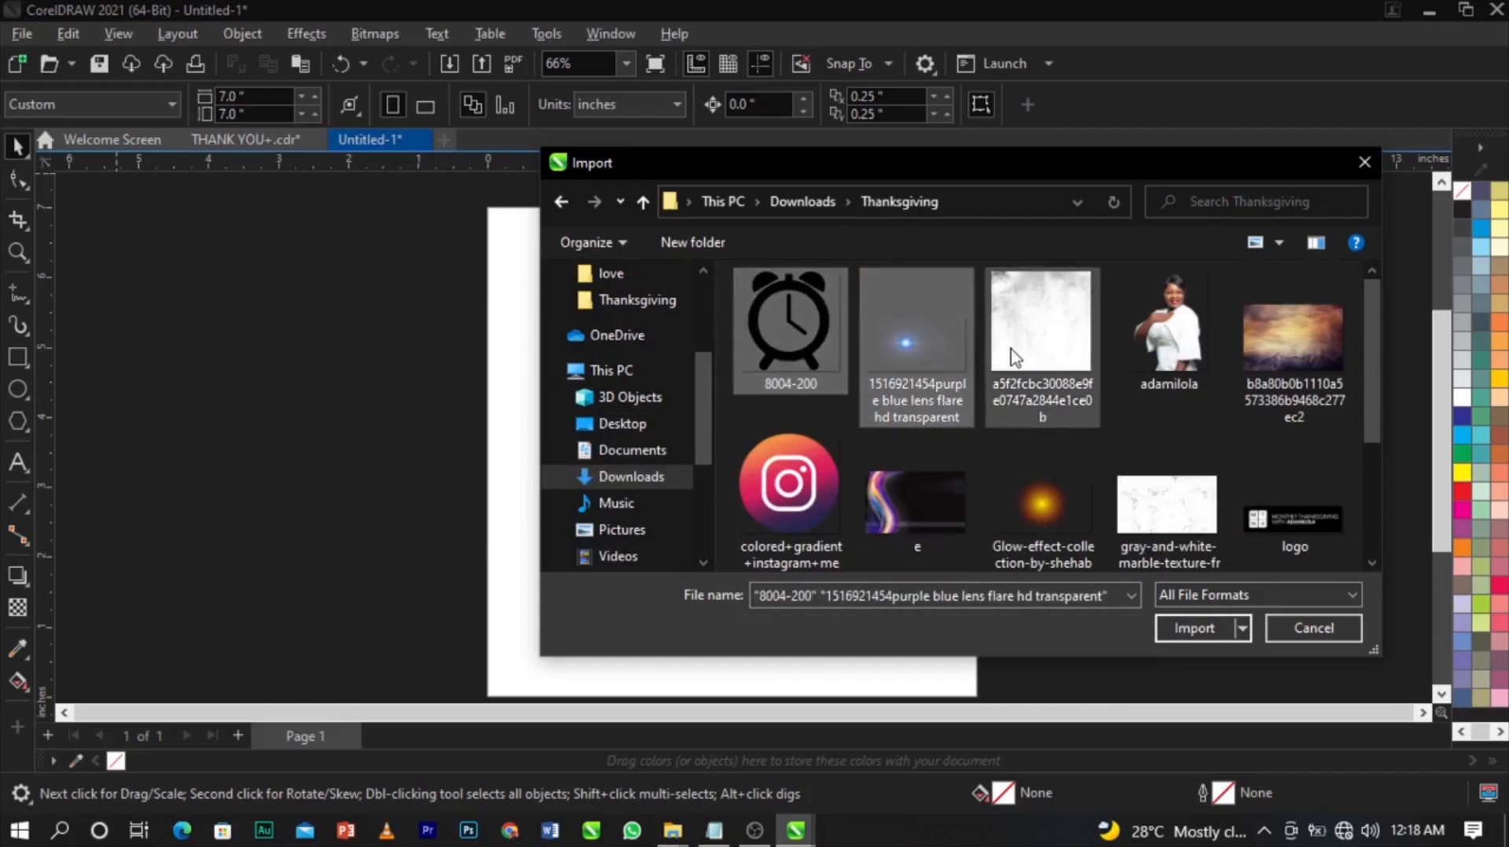
pyautogui.hotkey('shift', 'Right')
pyautogui.hotkey('shift', 'Right')
pyautogui.hotkey('shift', 'Right')
pyautogui.hotkey('shift', 'Right')
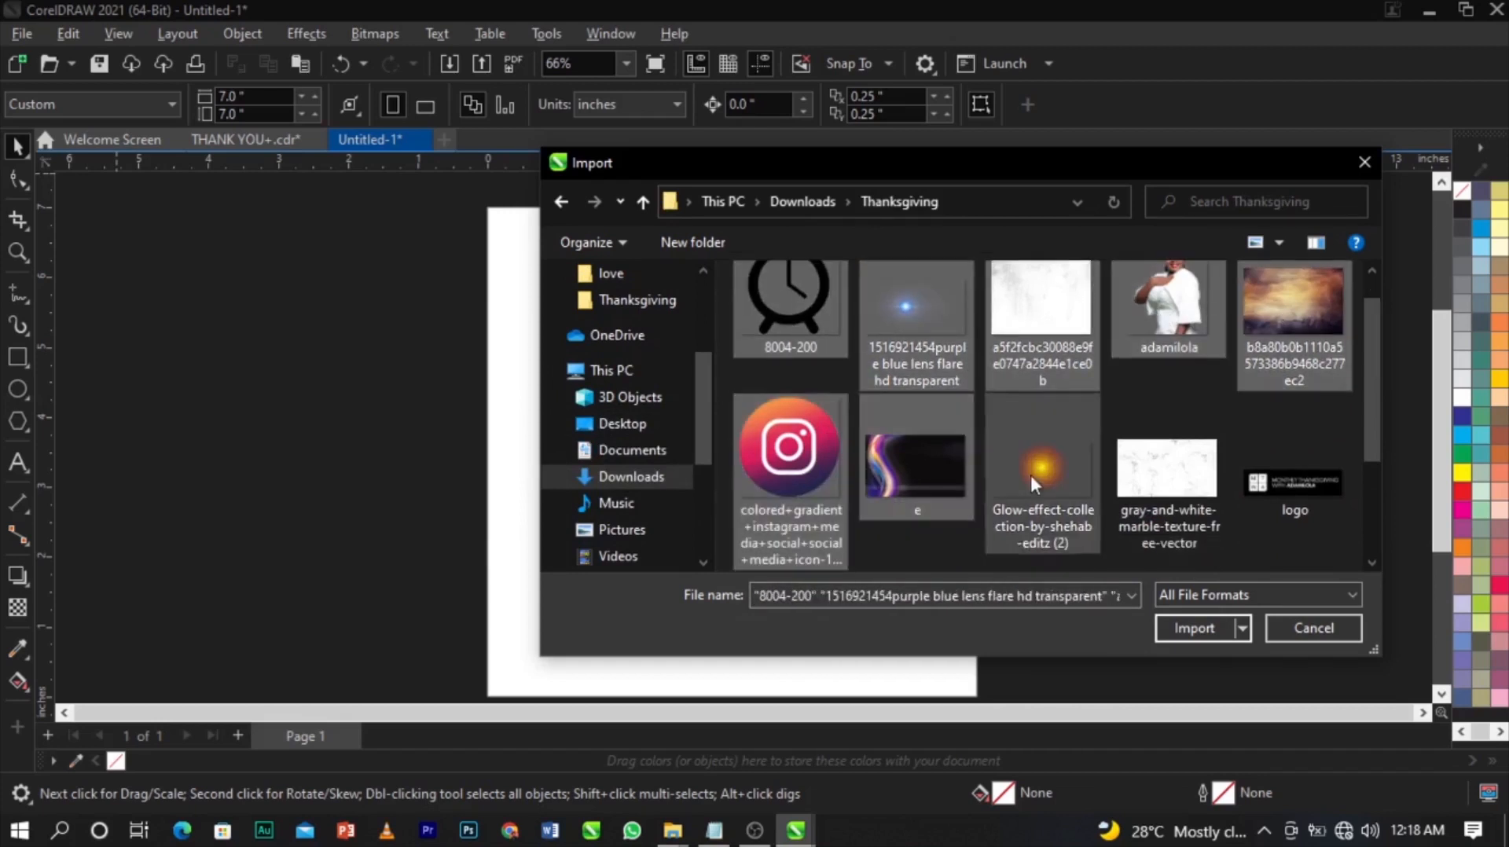
pyautogui.hotkey('shift', 'Right')
pyautogui.hotkey('shift', 'Right')
pyautogui.hotkey('shift', 'Right')
pyautogui.hotkey('shift', 'Right')
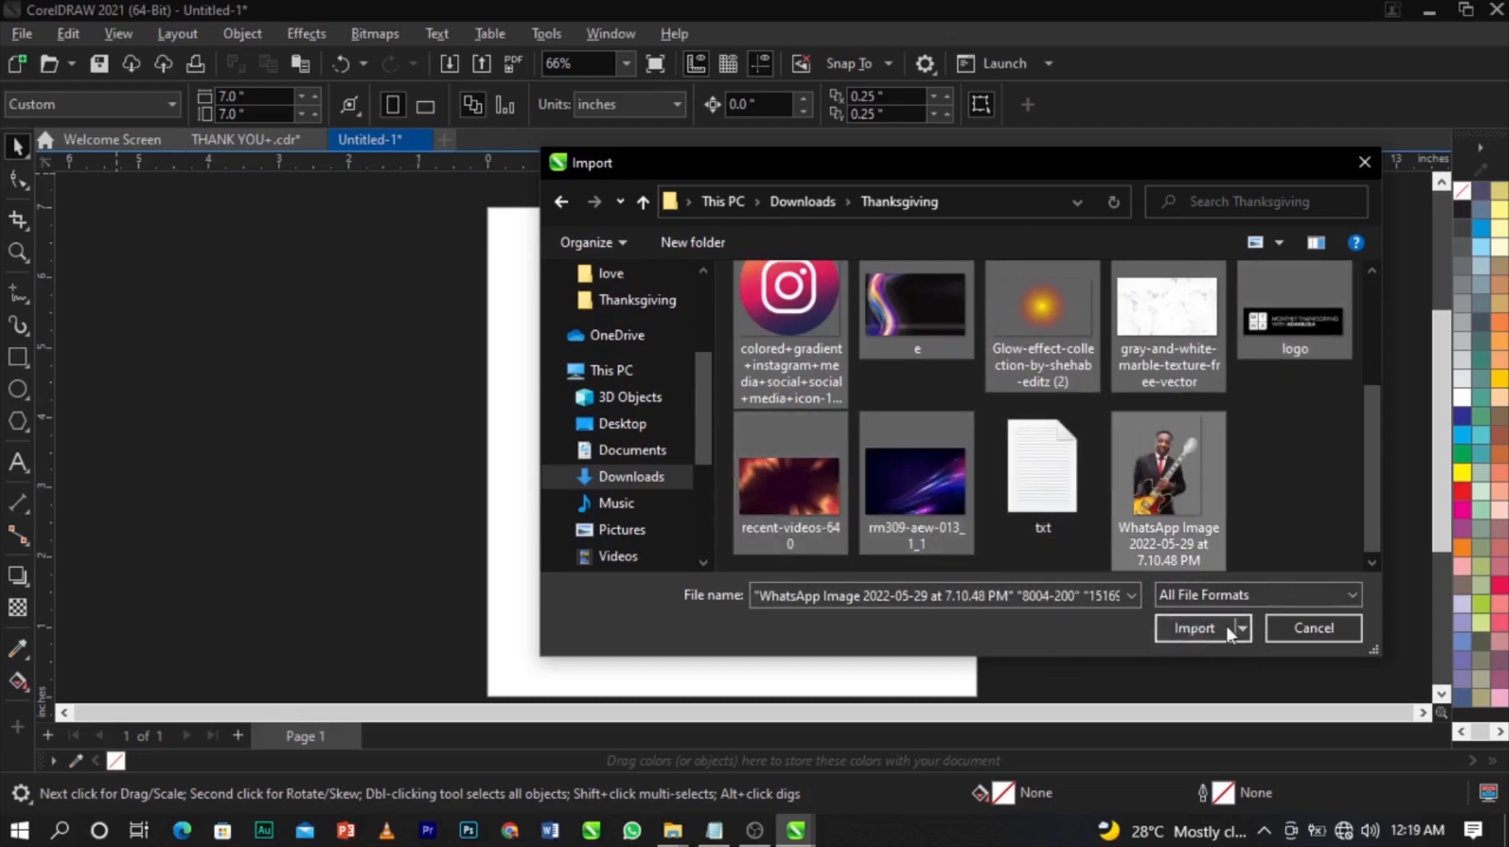
pyautogui.click(1176, 627)
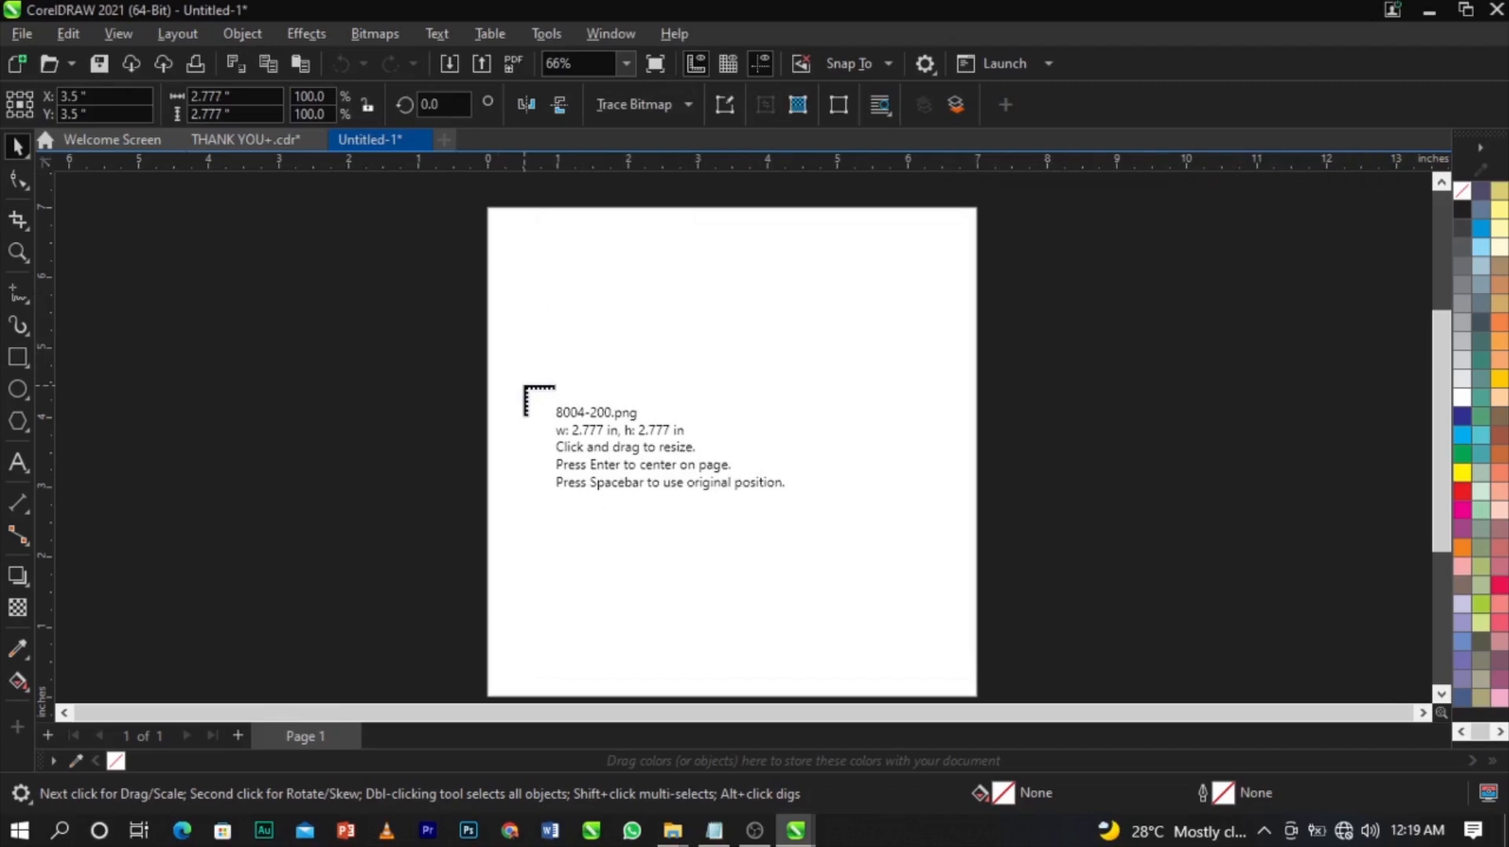
# Place each imported image, starting with the alarm clock, to the left of the page.
pyautogui.moveTo(280, 290); pyautogui.dragTo(376, 384)
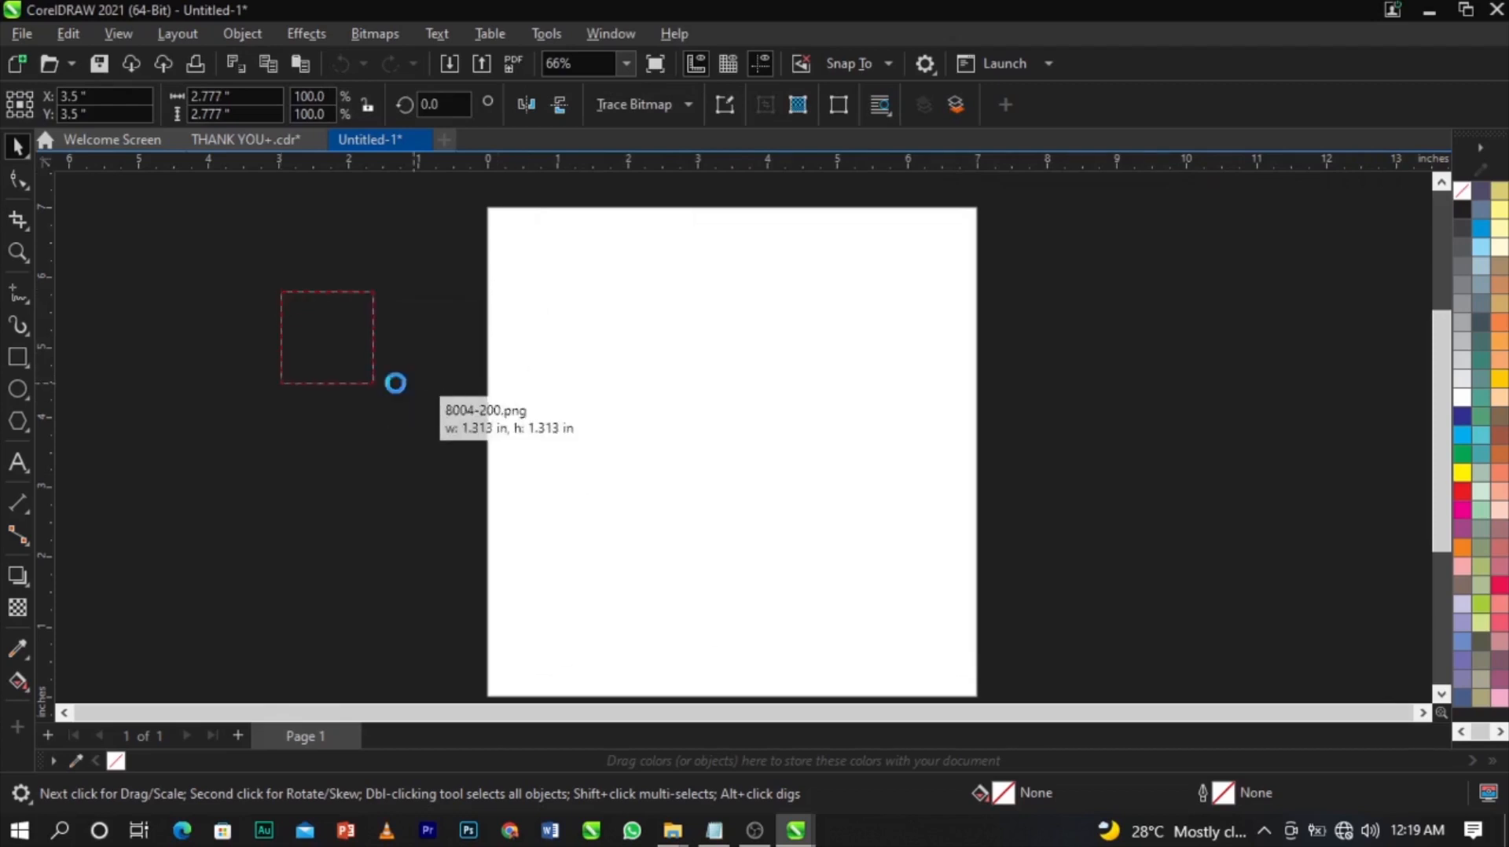
pyautogui.click(246, 425)
pyautogui.click(196, 379)
pyautogui.click(176, 301)
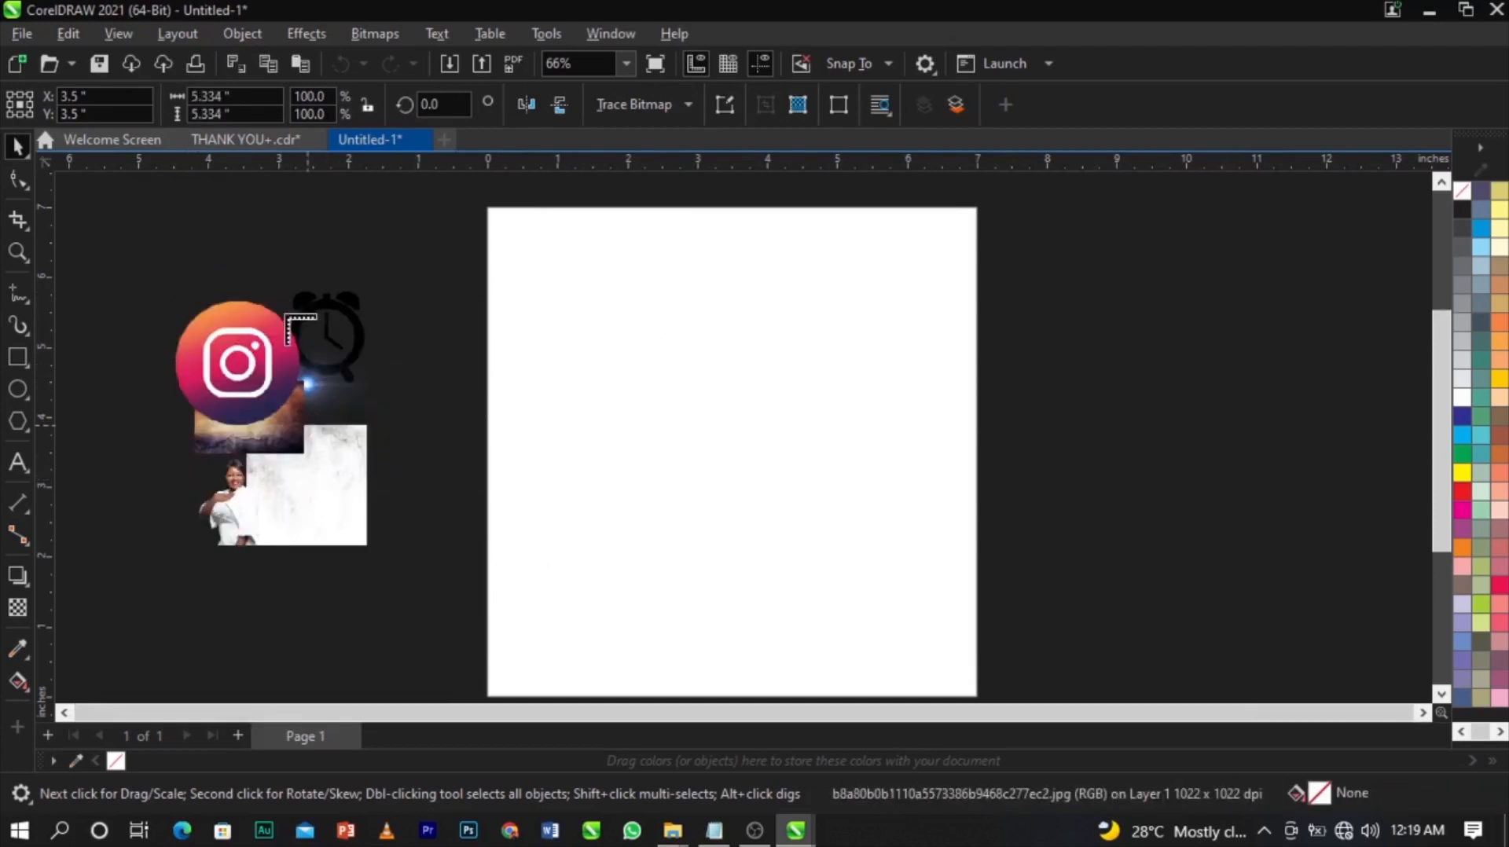
pyautogui.moveTo(223, 249); pyautogui.dragTo(360, 368)
pyautogui.moveTo(287, 287); pyautogui.dragTo(401, 393)
pyautogui.moveTo(299, 408); pyautogui.dragTo(437, 553)
pyautogui.moveTo(265, 502); pyautogui.dragTo(423, 558)
pyautogui.moveTo(252, 586); pyautogui.dragTo(382, 648)
pyautogui.moveTo(299, 318); pyautogui.dragTo(468, 428)
pyautogui.moveTo(434, 313); pyautogui.dragTo(548, 507)
# Rearrange the woman, banner, purple-wave, glow, Instagram and guitar-man images into a loose cluster.
pyautogui.moveTo(228, 492); pyautogui.dragTo(393, 599)
pyautogui.moveTo(369, 515); pyautogui.dragTo(185, 503)
pyautogui.moveTo(480, 416); pyautogui.dragTo(163, 336)
pyautogui.moveTo(400, 638); pyautogui.dragTo(151, 603)
pyautogui.moveTo(355, 394); pyautogui.dragTo(289, 438)
pyautogui.moveTo(300, 438); pyautogui.dragTo(293, 503)
pyautogui.click(235, 390)
pyautogui.moveTo(300, 301); pyautogui.dragTo(393, 350)
pyautogui.moveTo(338, 268); pyautogui.dragTo(354, 200)
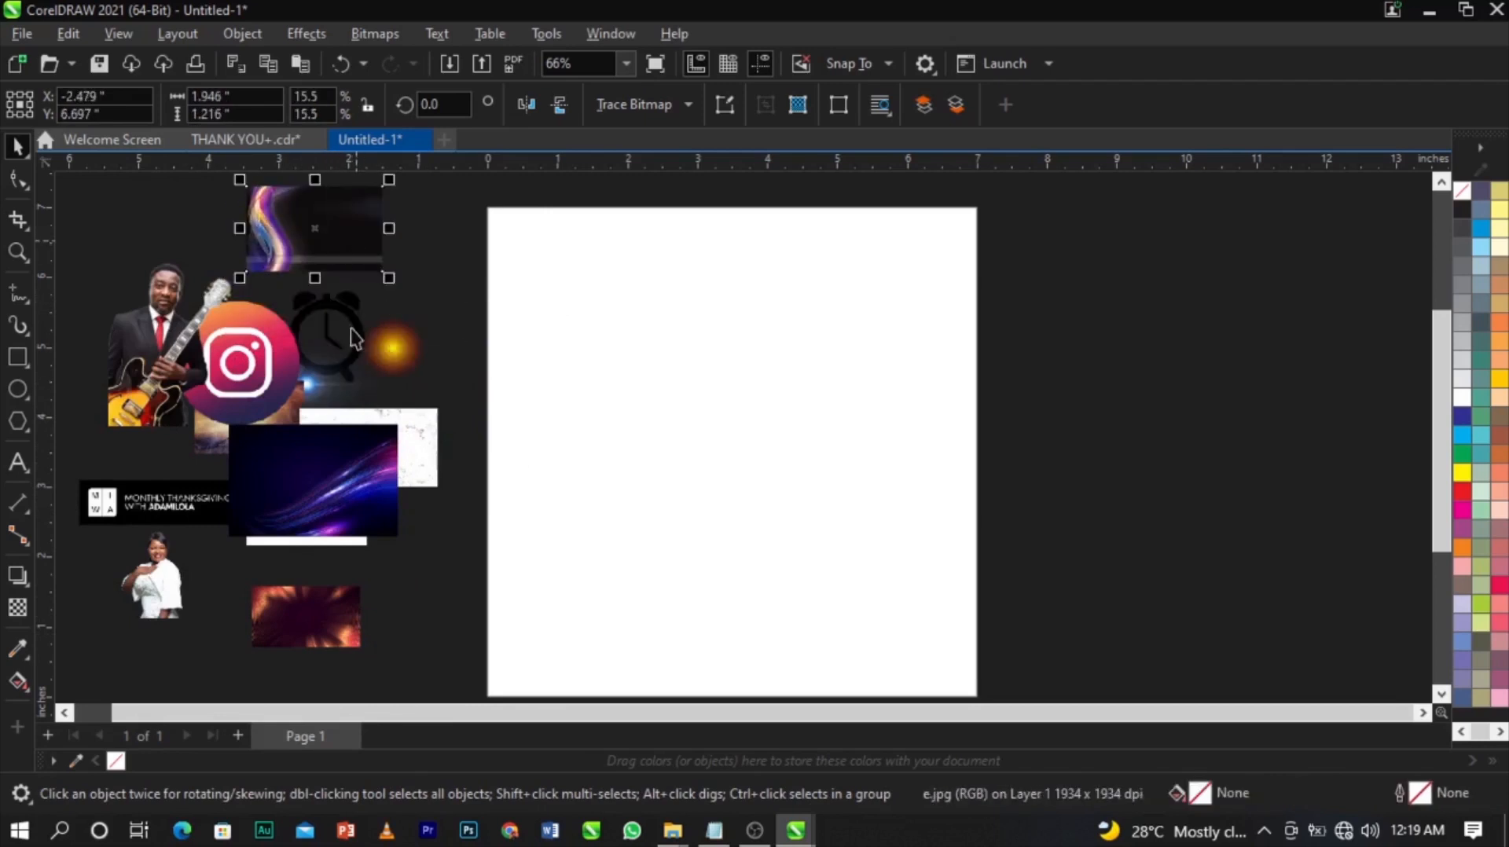
pyautogui.moveTo(276, 347); pyautogui.dragTo(154, 226)
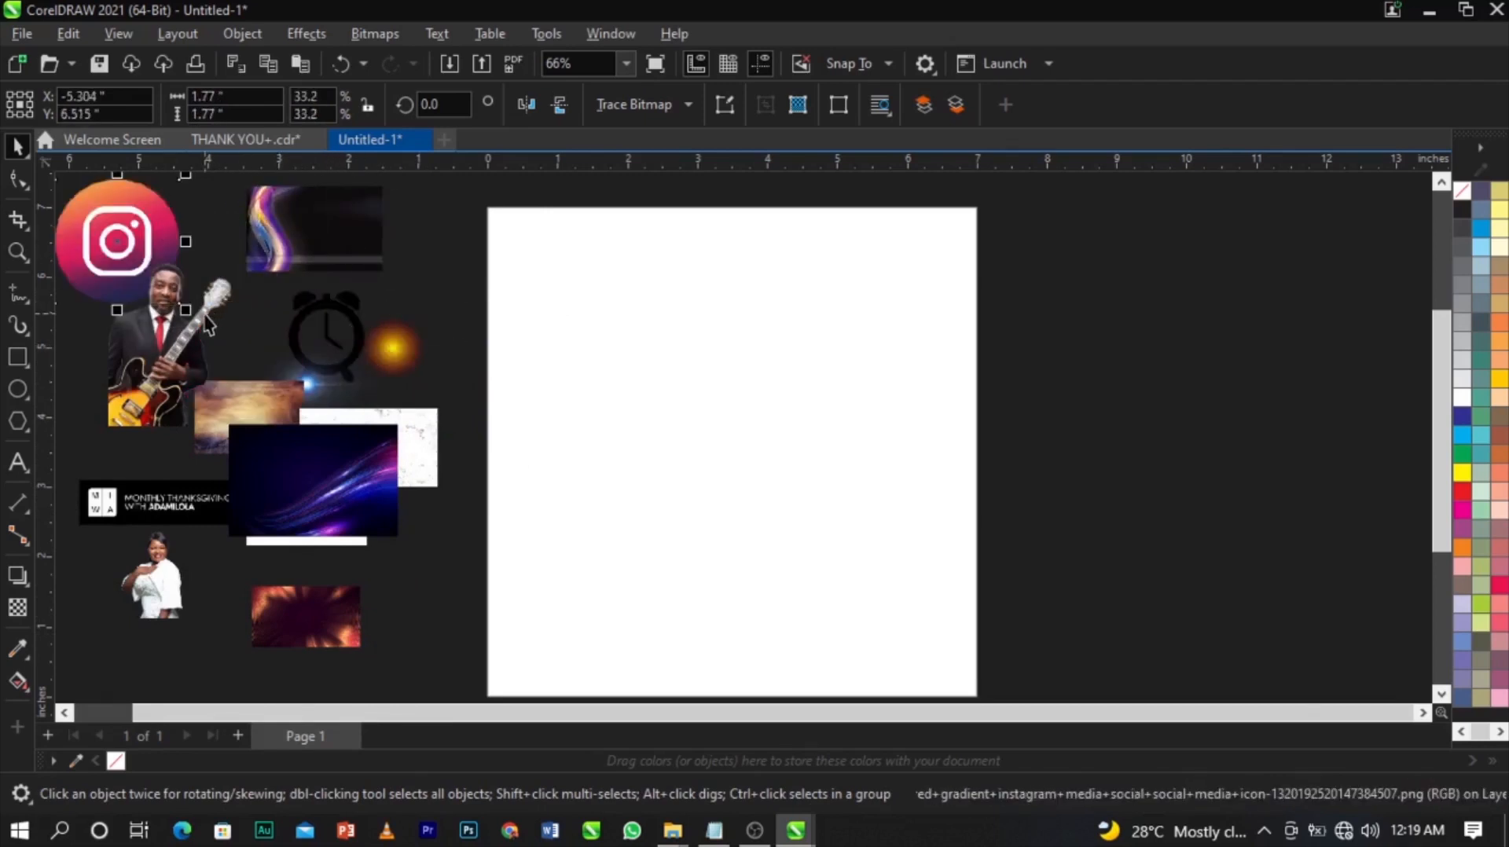
pyautogui.moveTo(206, 346); pyautogui.dragTo(204, 371)
# Deselect everything and zoom the view to fit the page and images.
pyautogui.click(910, 464)
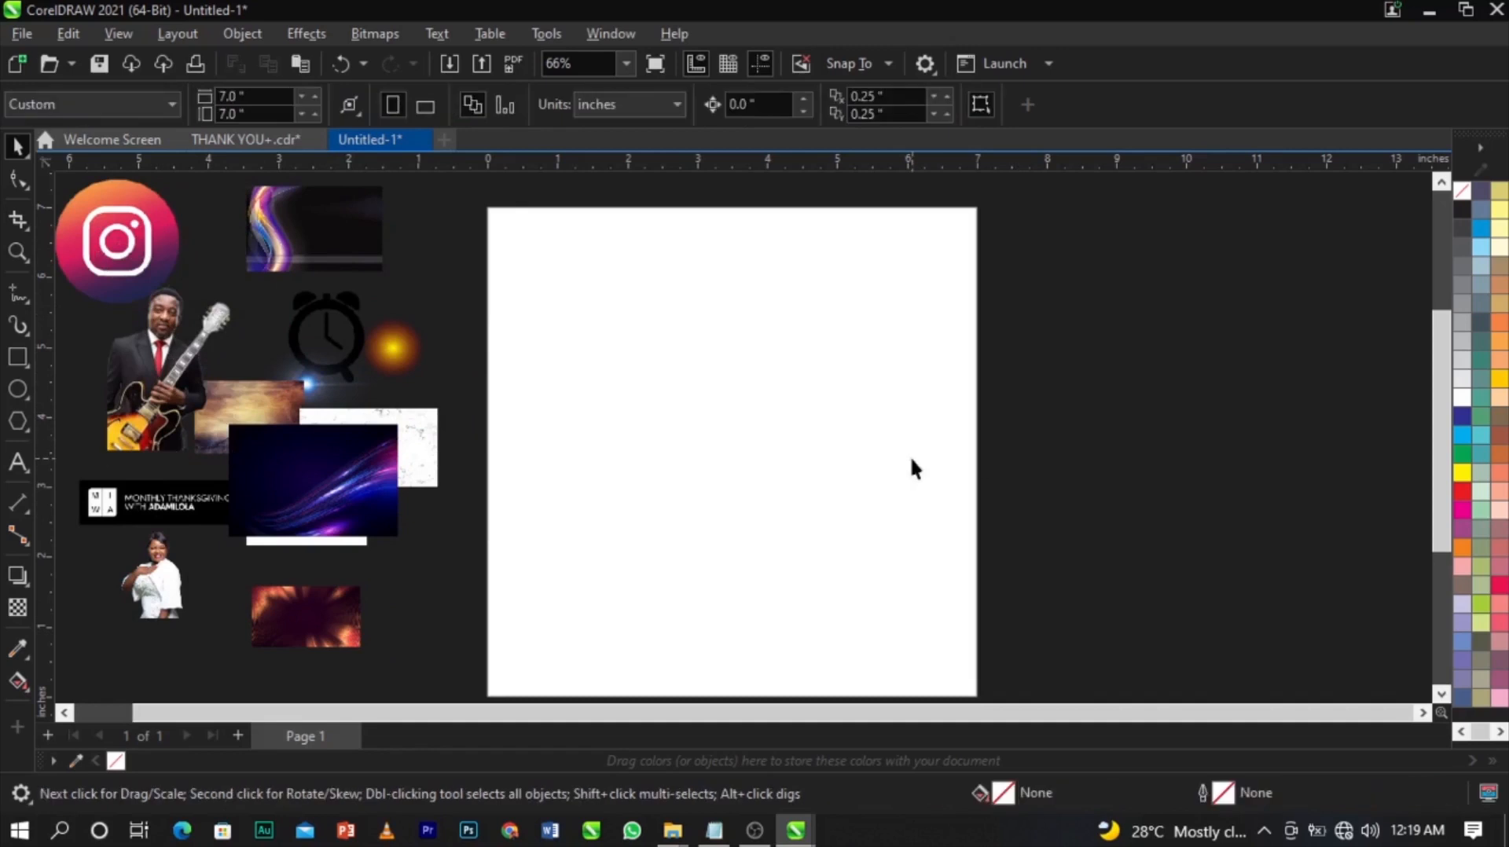
pyautogui.scroll(-1, 691, 425)
pyautogui.scroll(-1, 751, 323)
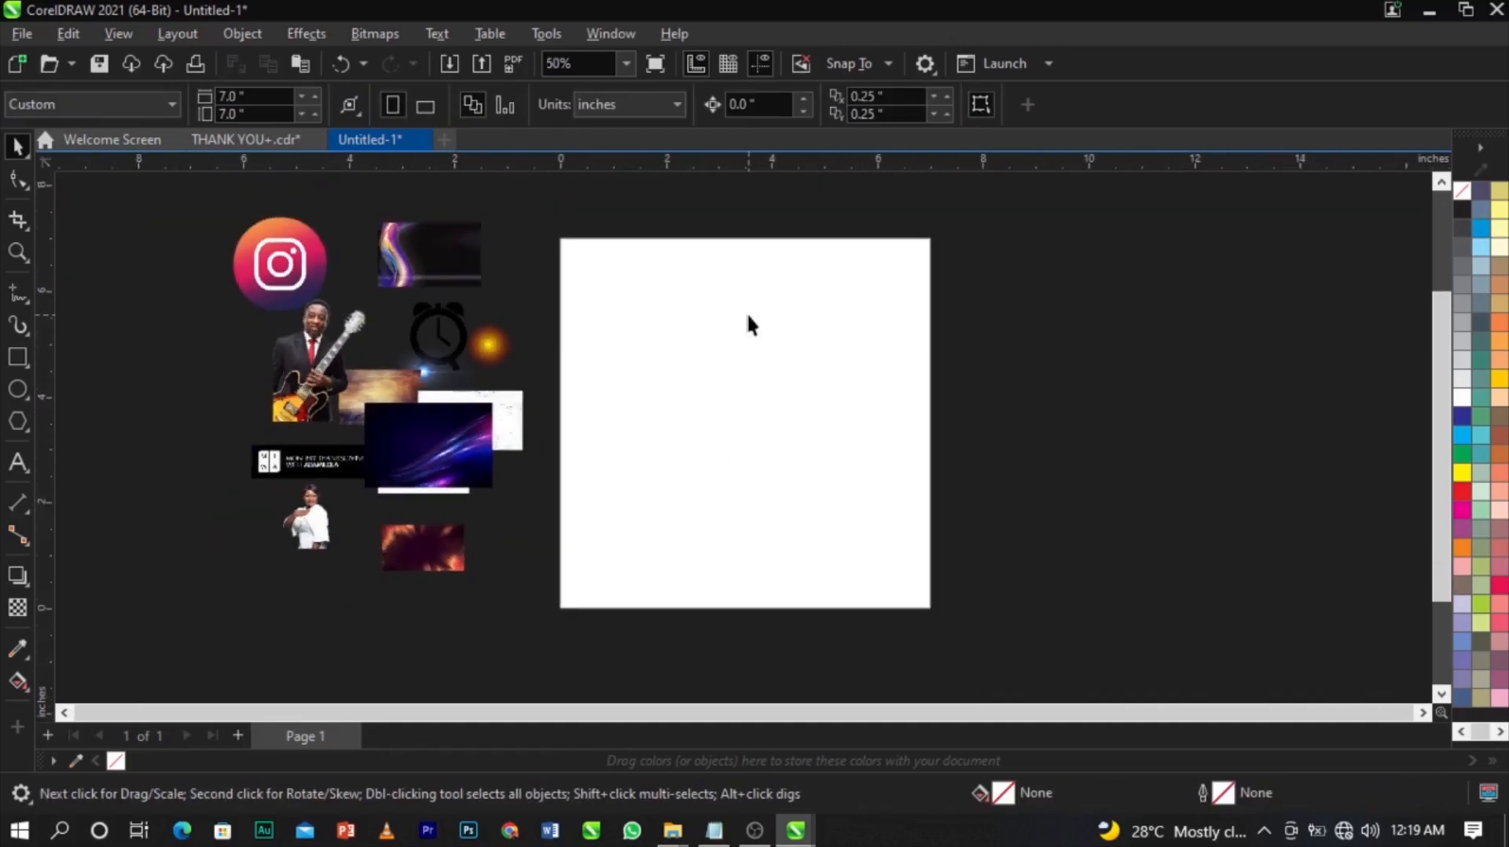
pyautogui.scroll(1, 749, 322)
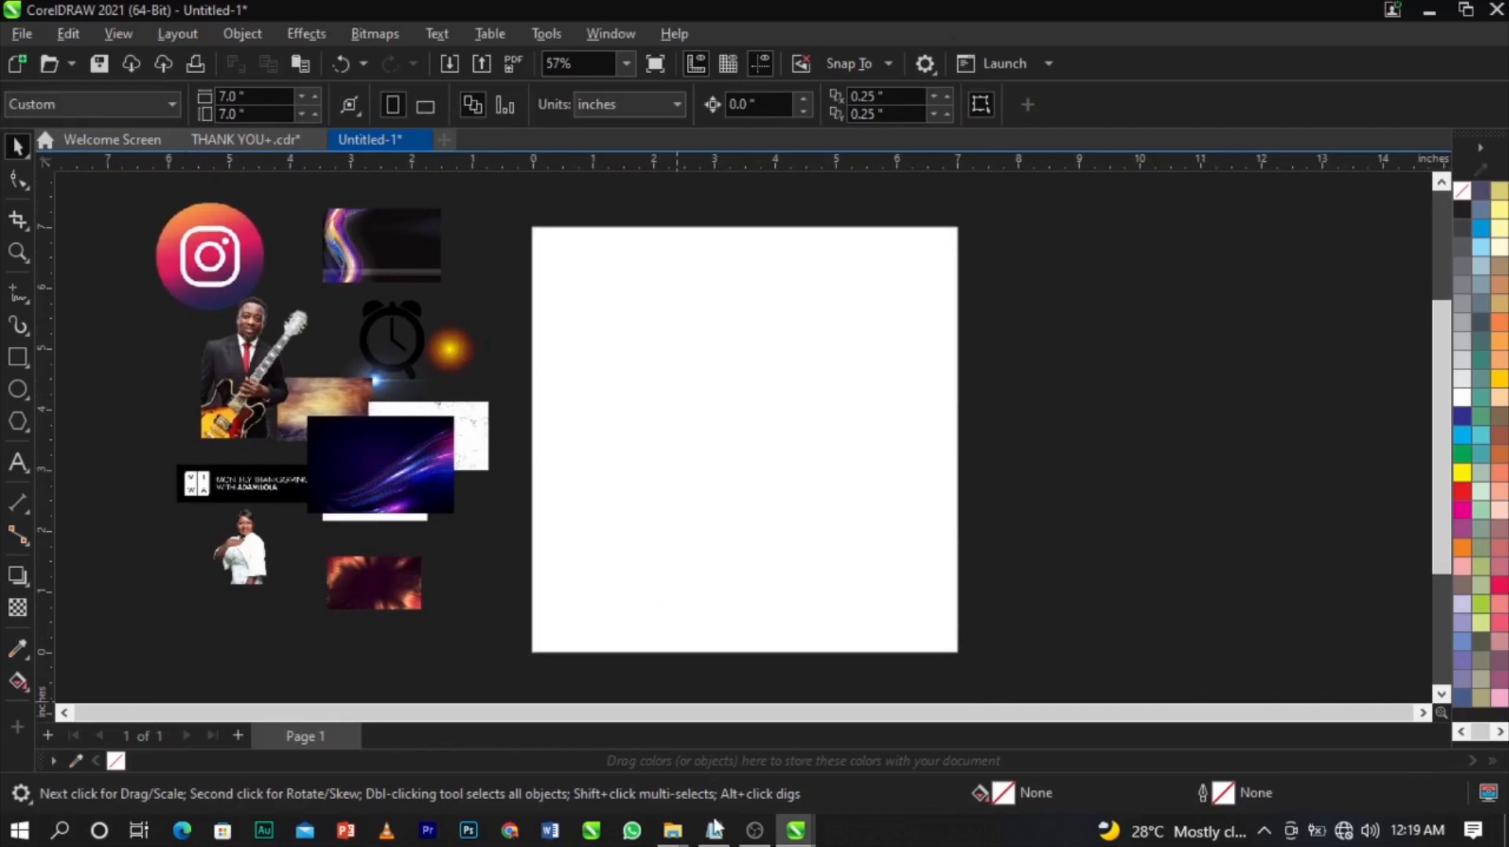
pyautogui.moveTo(718, 835)
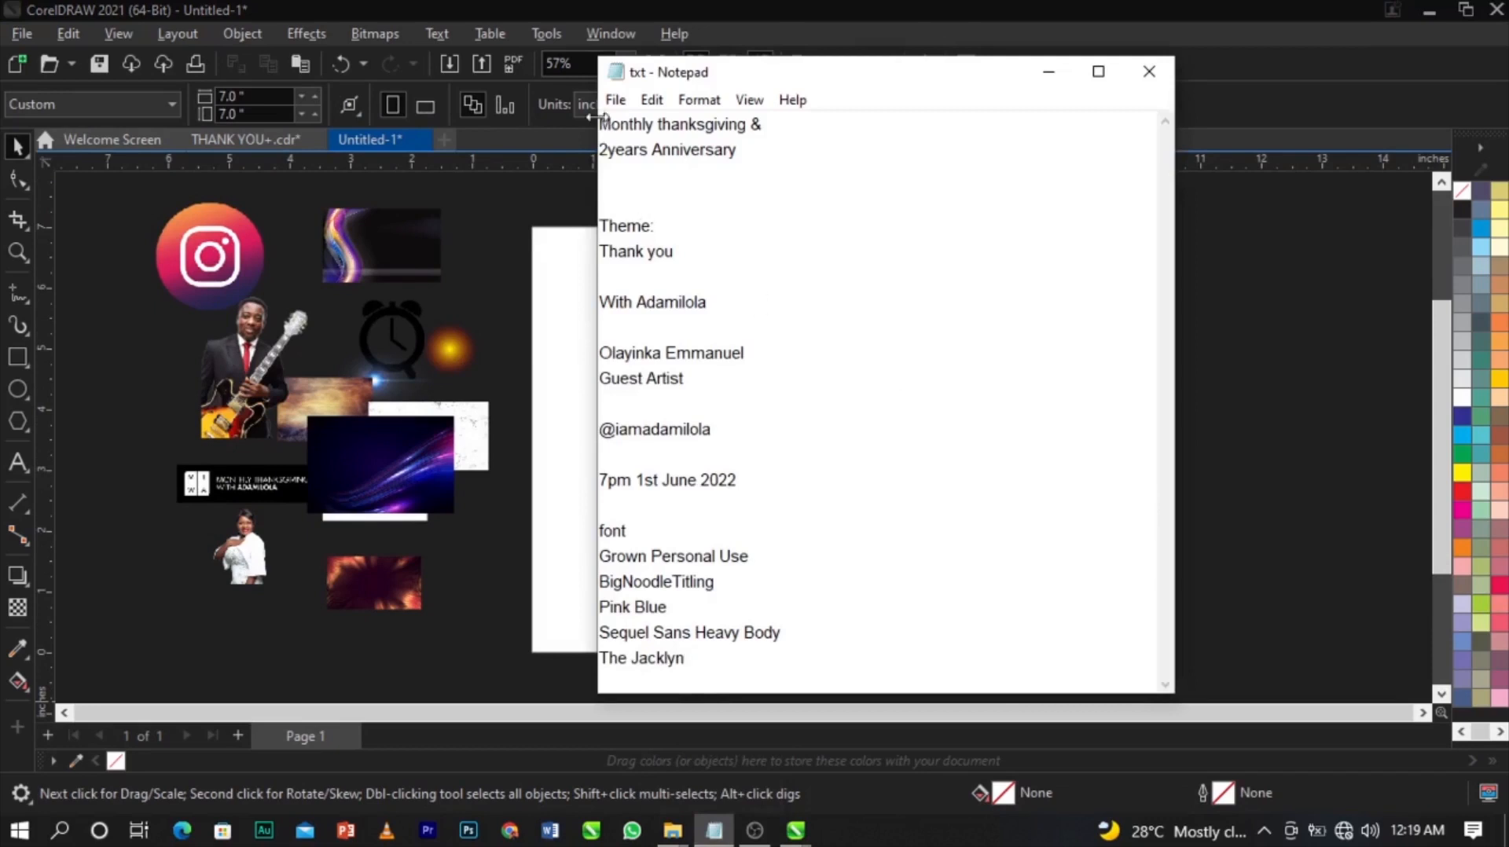
# Copy the Notepad lines from 'Monthly thanksgiving &' to '7pm 1st June 2022' and return to CorelDRAW.
pyautogui.moveTo(602, 122); pyautogui.dragTo(785, 480)
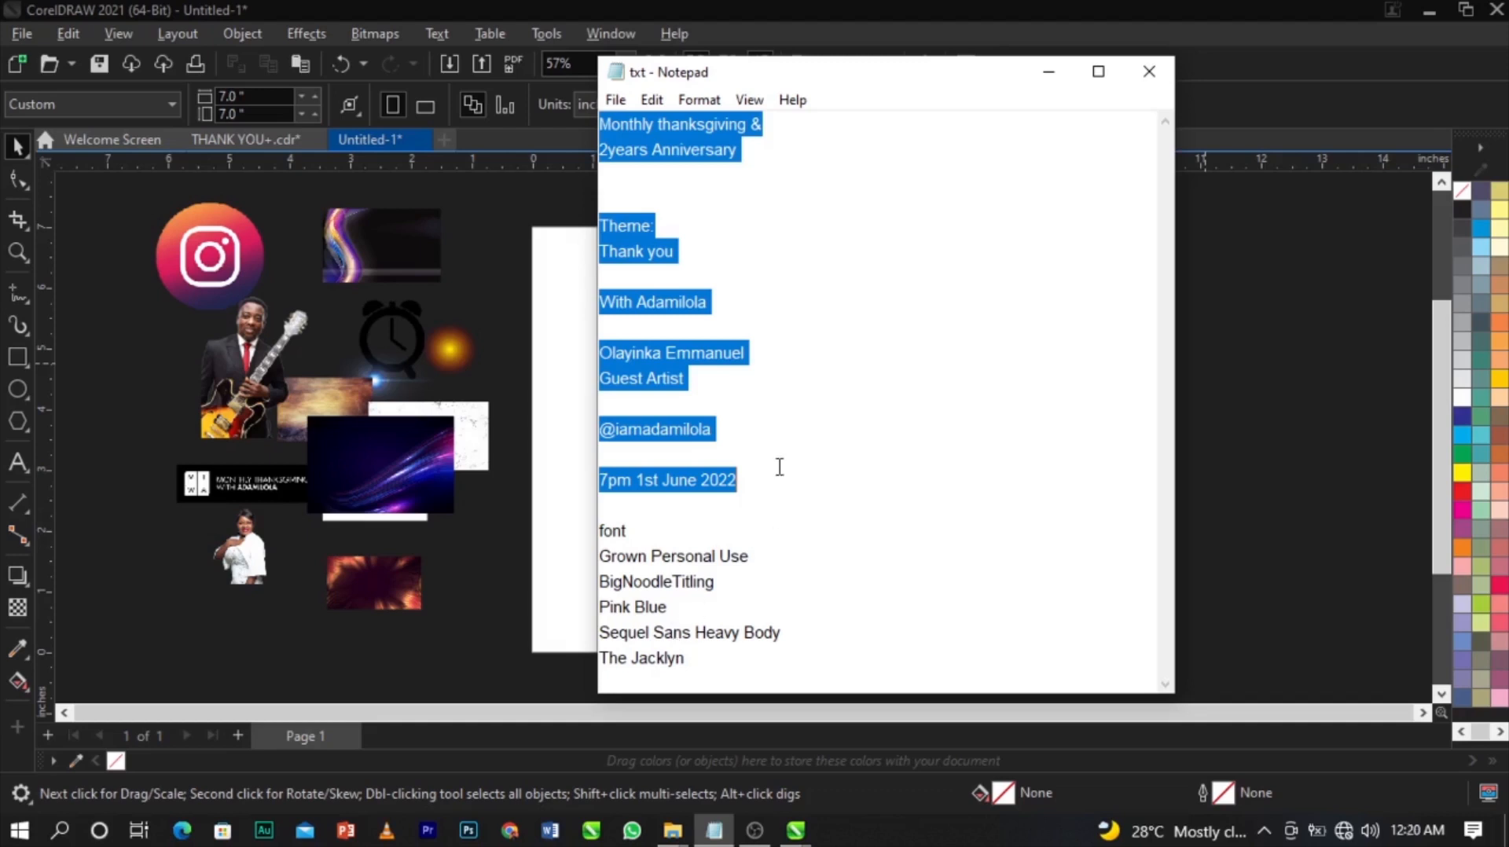
pyautogui.hotkey('alt', 'Tab')
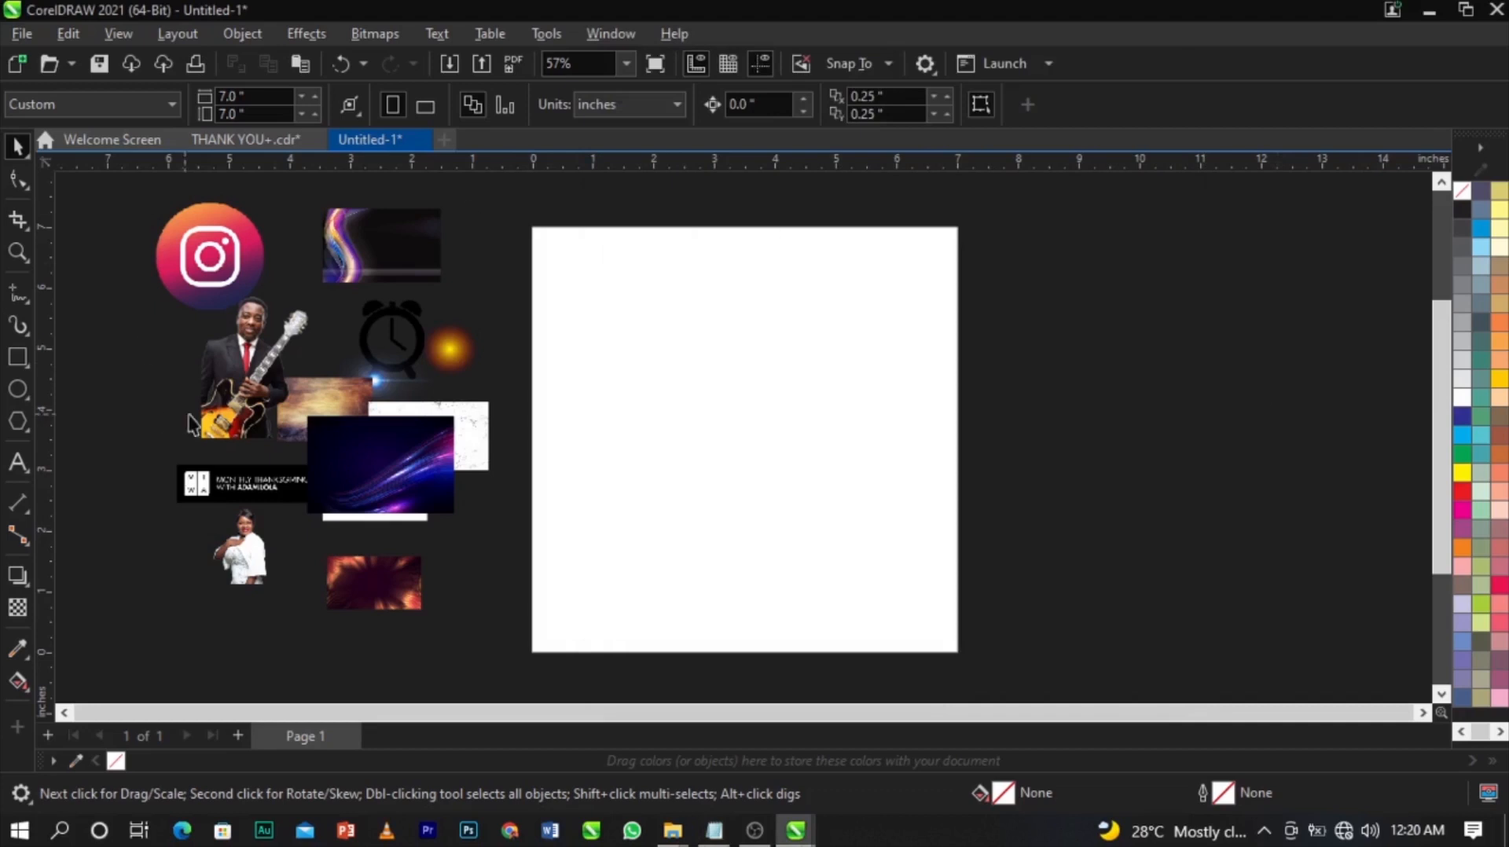
# Paste the flyer wording as a text block right of the page and colour it solid white.
pyautogui.click(17, 463)
pyautogui.click(1071, 359)
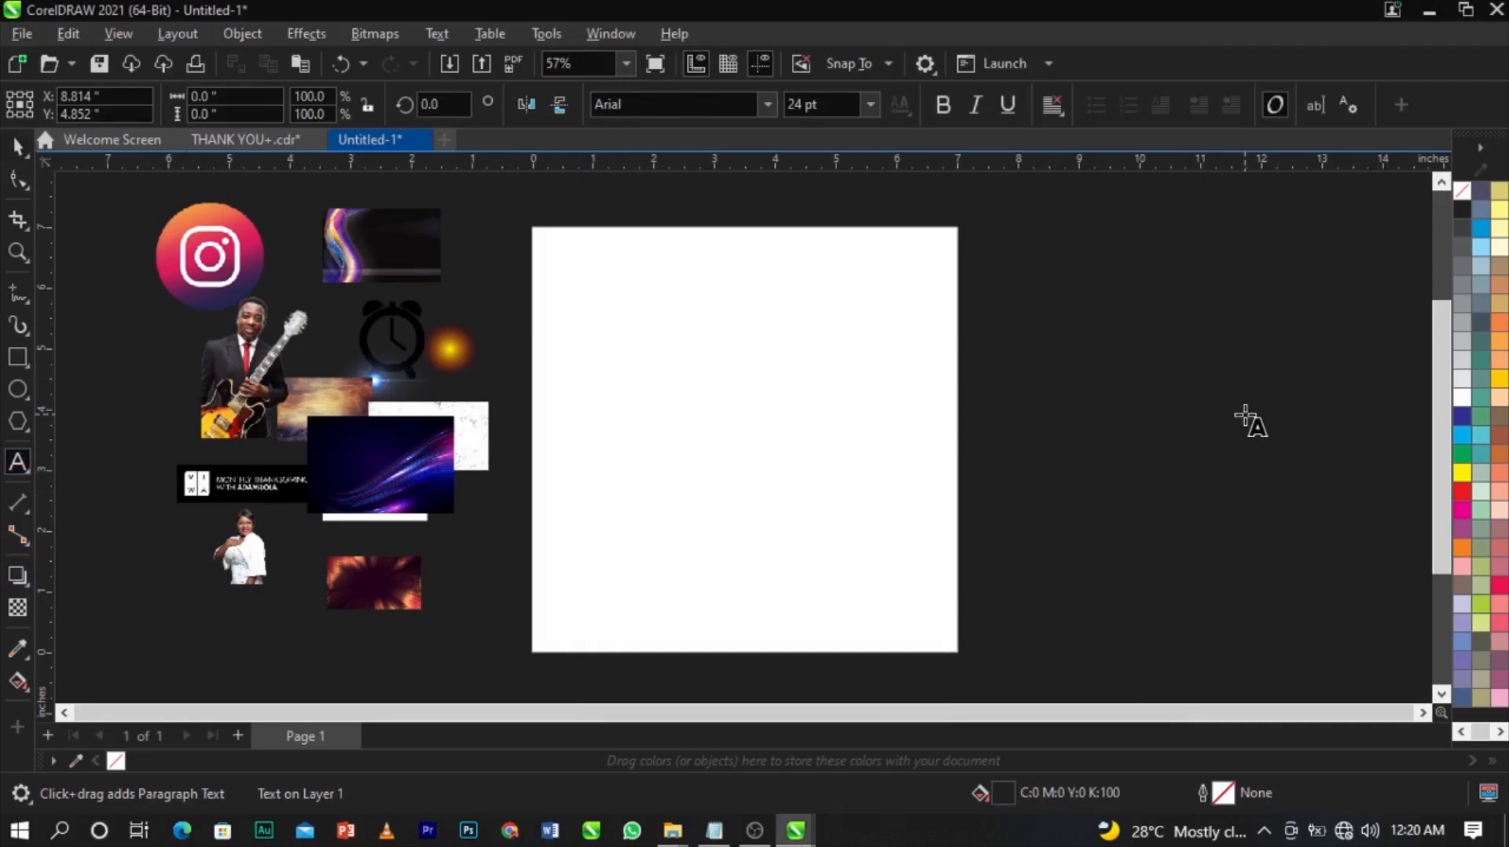
pyautogui.hotkey('ctrl', 'v')
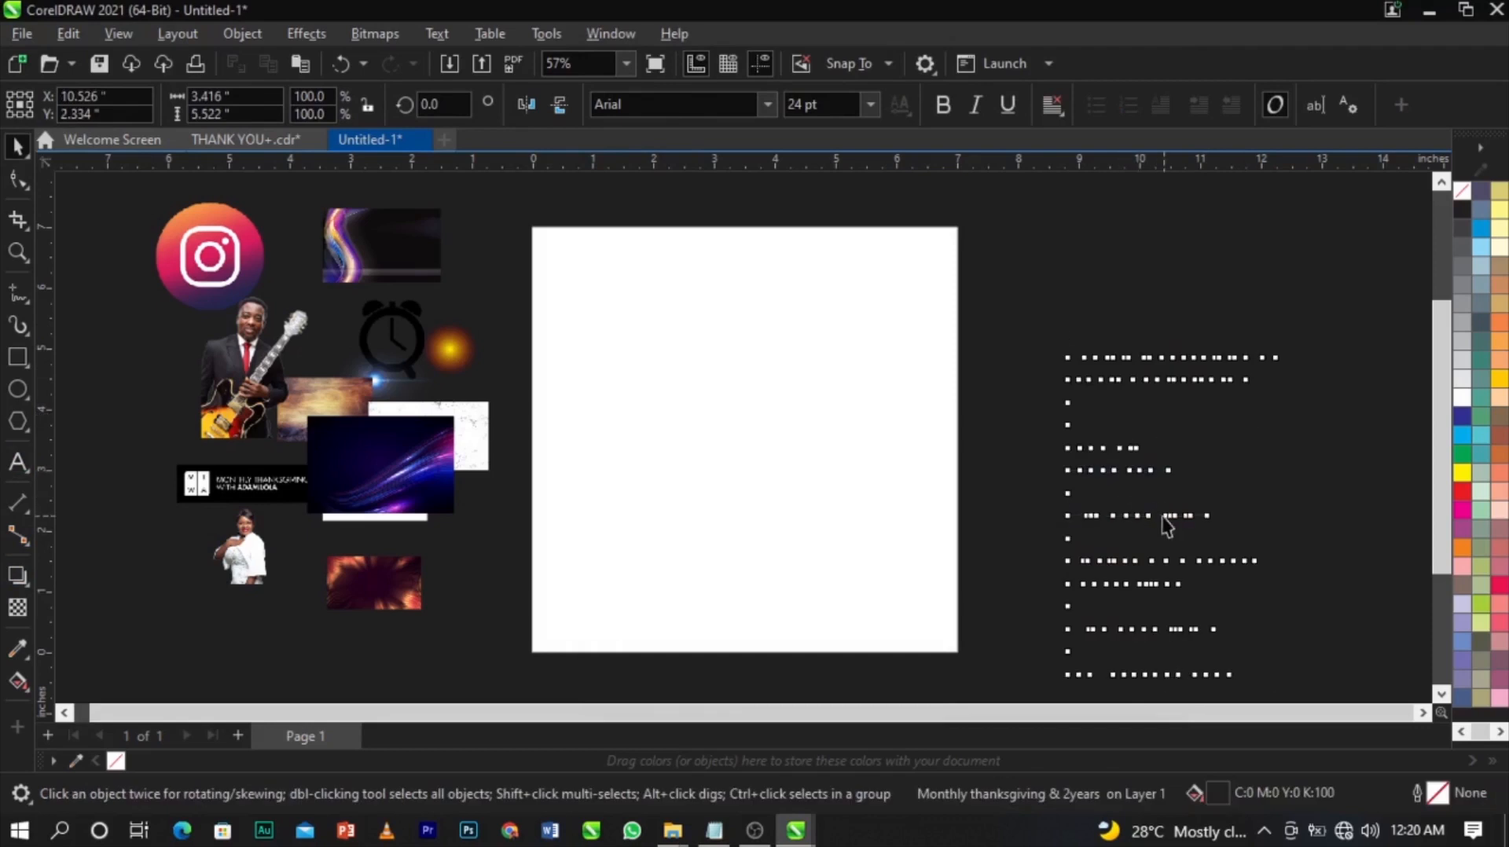
pyautogui.click(1462, 401)
pyautogui.click(1263, 404)
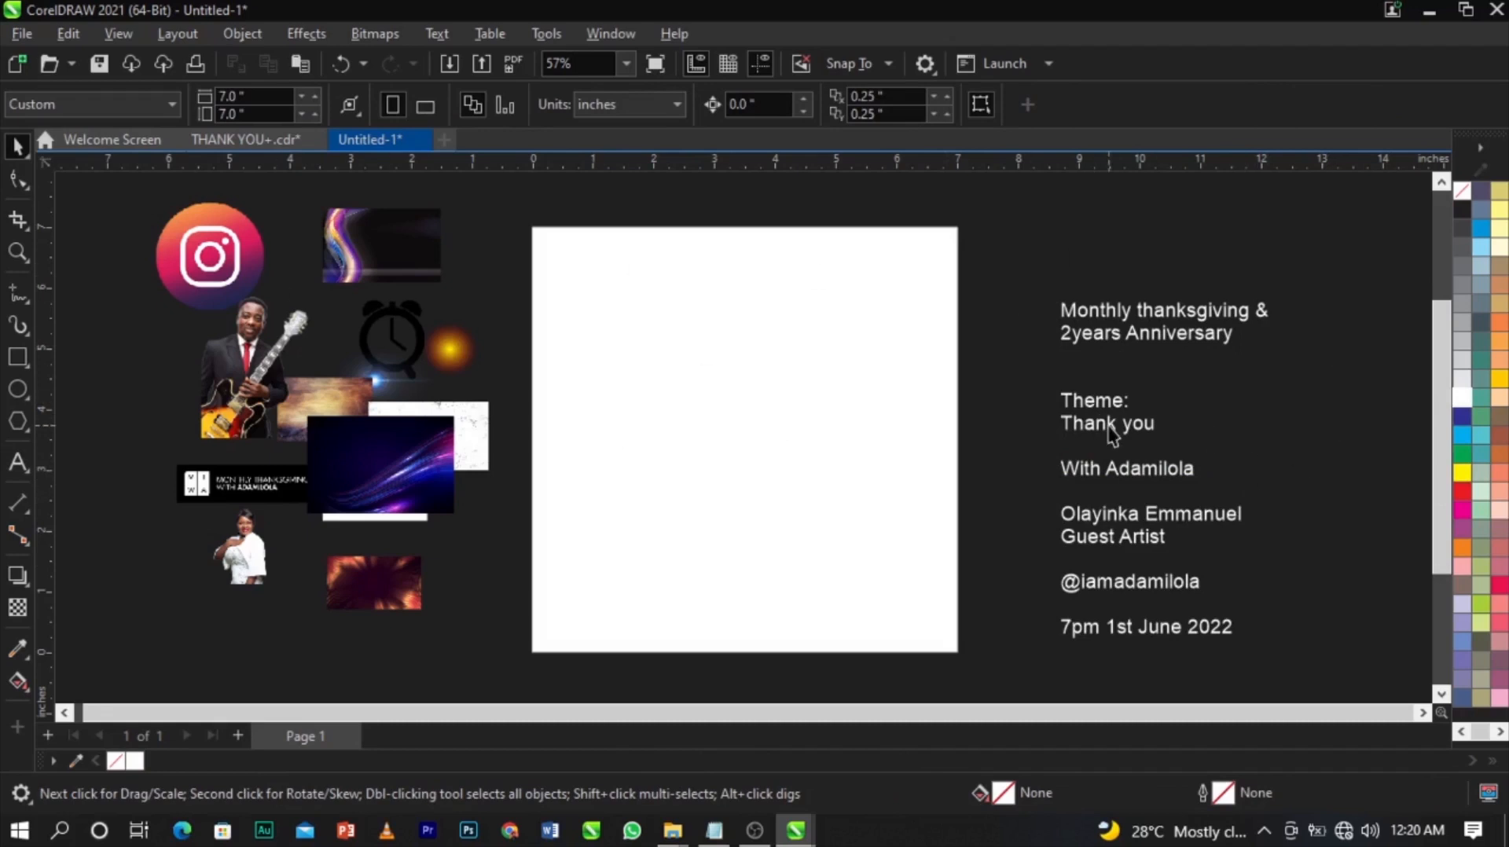
pyautogui.click(1138, 467)
pyautogui.click(1273, 456)
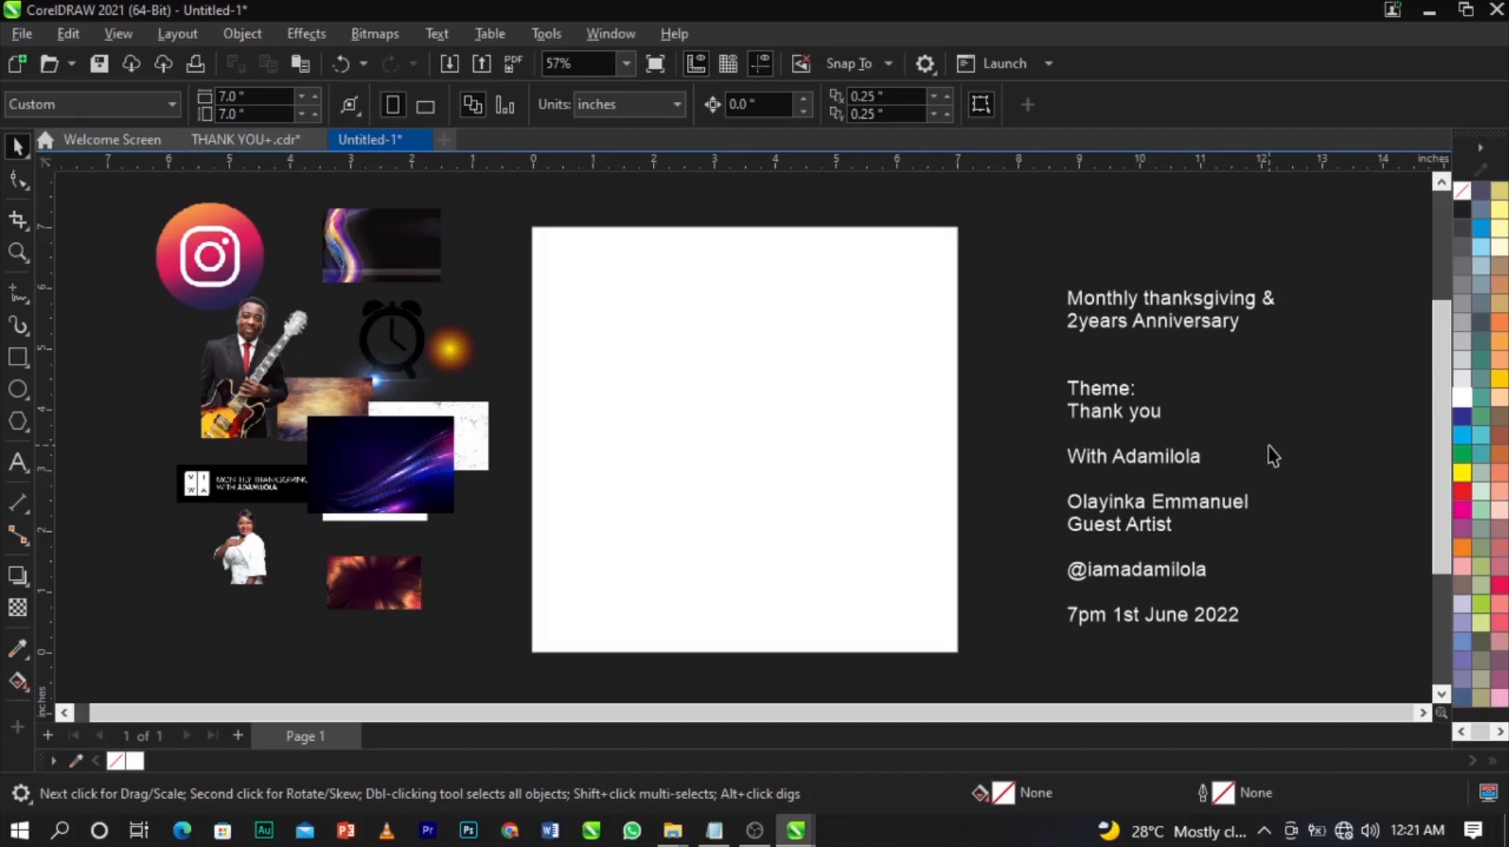
pyautogui.click(742, 395)
pyautogui.click(1016, 445)
# Move the purple light-streak image aside, then drag the cracked brown texture onto the page and scale it up.
pyautogui.moveTo(386, 484)
pyautogui.mouseDown()
pyautogui.moveTo(196, 498)
pyautogui.moveTo(137, 450)
pyautogui.mouseUp()
pyautogui.click(342, 420)
pyautogui.moveTo(341, 420); pyautogui.dragTo(975, 678)
pyautogui.moveTo(684, 464); pyautogui.dragTo(783, 459)
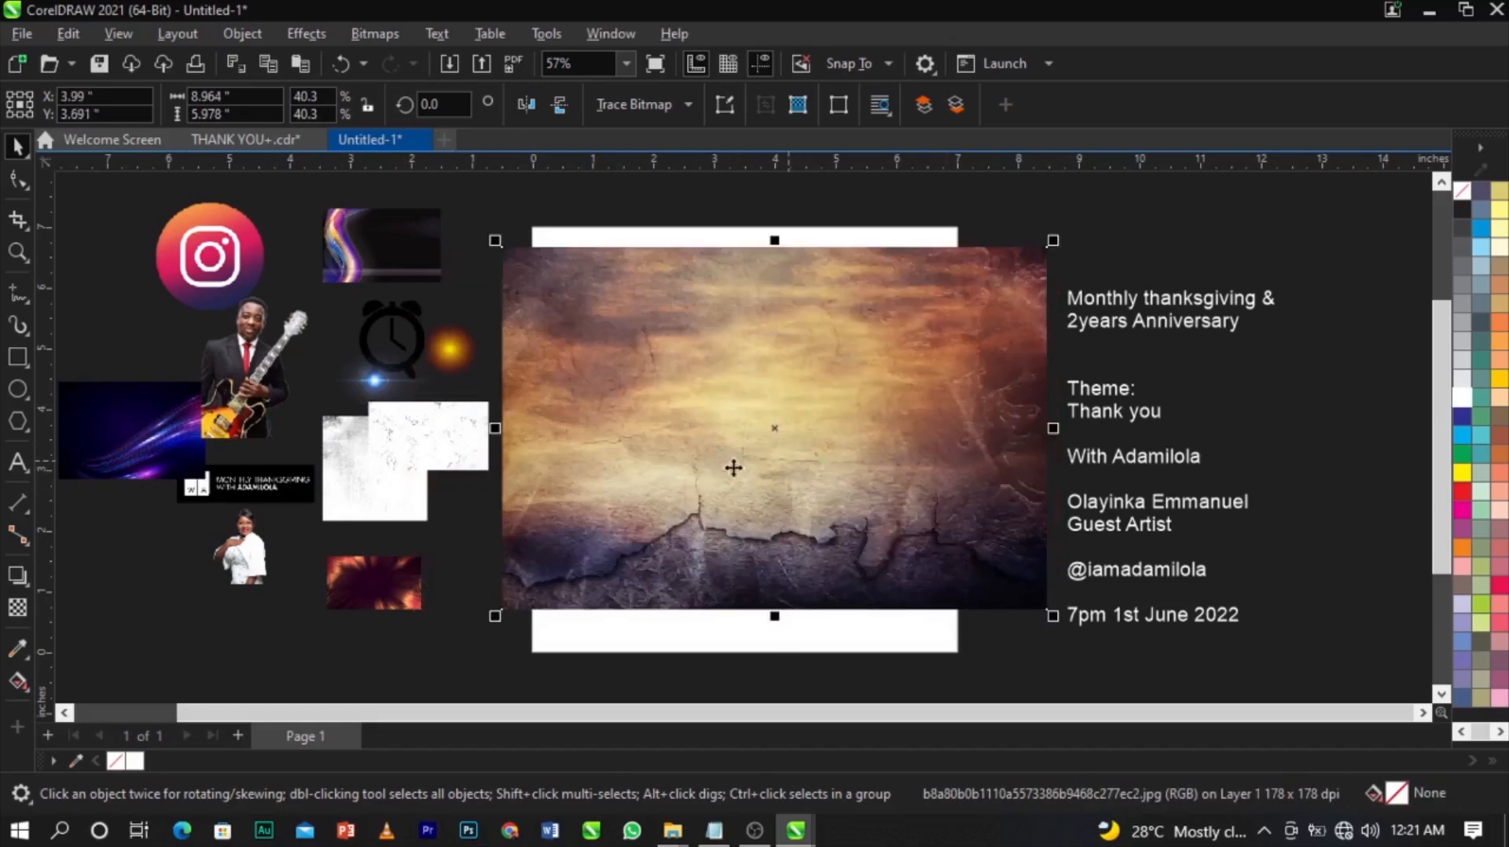
# Nudge the texture slightly down-left so it covers most of the page, then reselect it.
pyautogui.scroll(4, 700, 445)
pyautogui.scroll(-5, 697, 445)
pyautogui.scroll(2, 887, 539)
pyautogui.scroll(-1, 809, 546)
pyautogui.scroll(8, 886, 576)
pyautogui.scroll(-8, 912, 504)
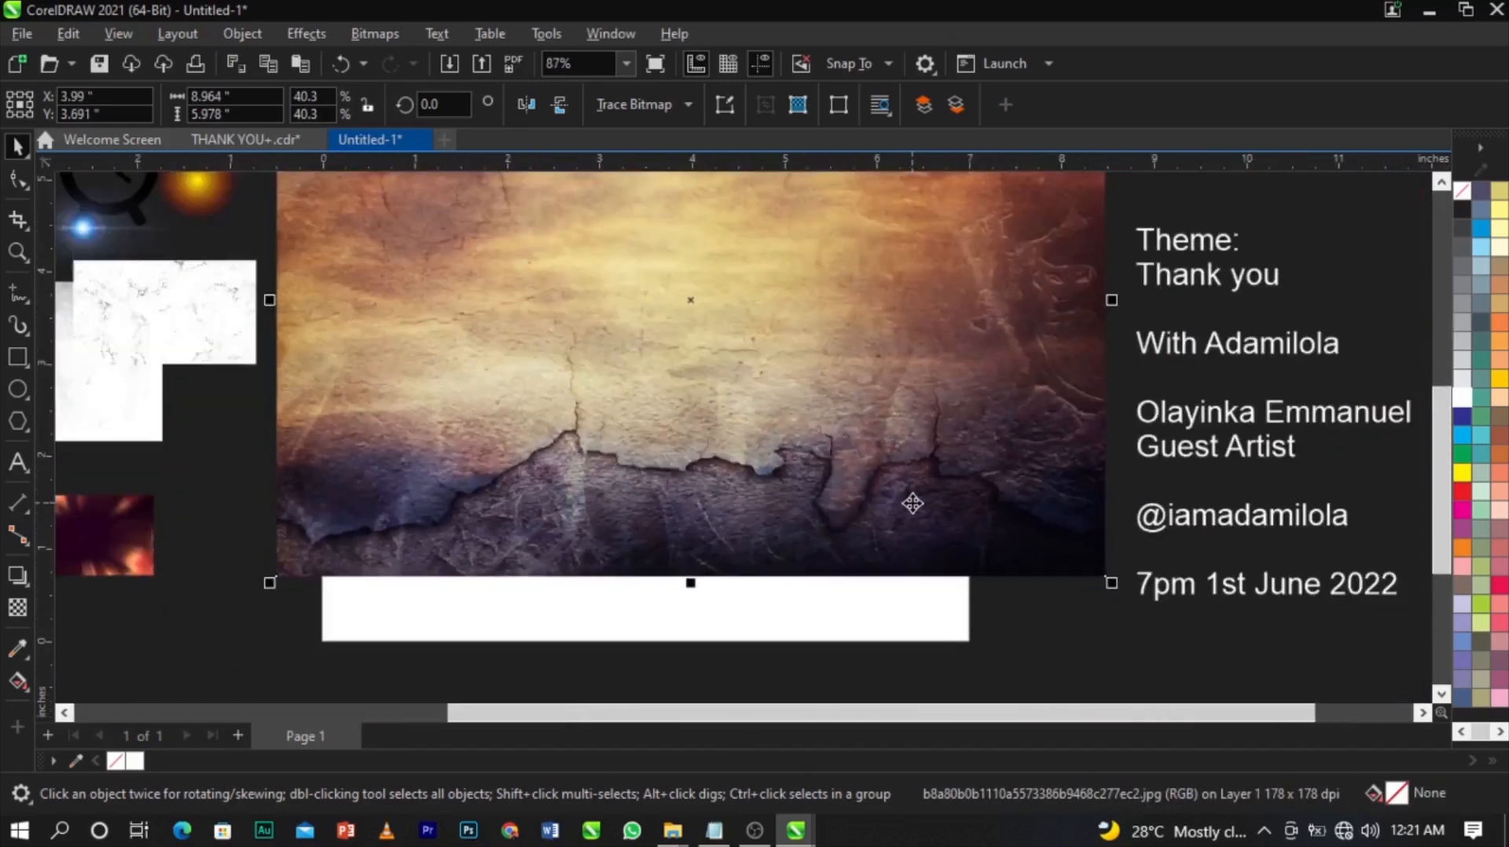
pyautogui.scroll(3, 916, 315)
pyautogui.scroll(-2, 954, 350)
pyautogui.scroll(-1, 953, 259)
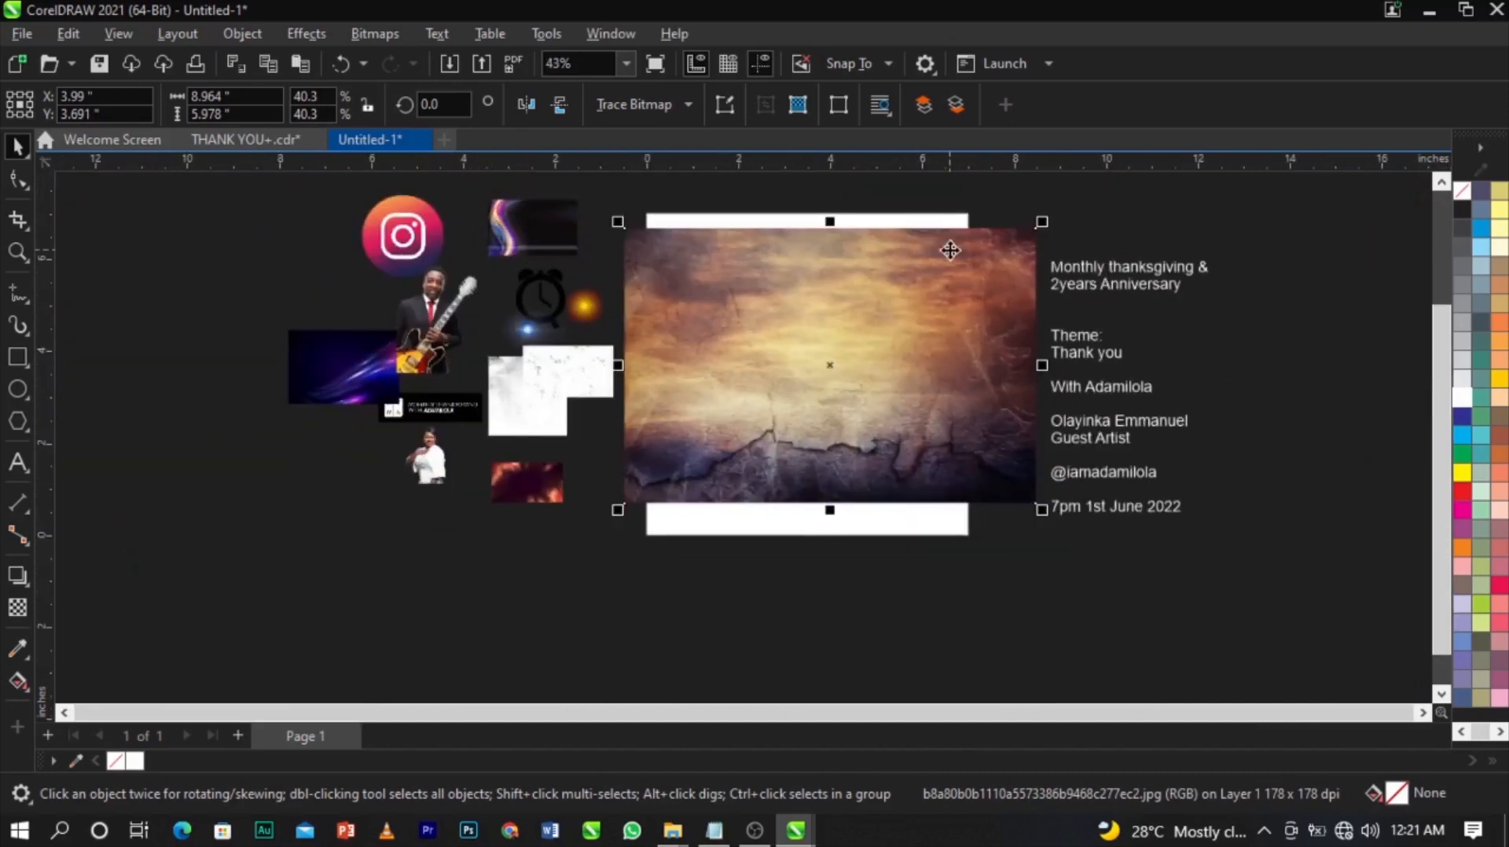
pyautogui.scroll(1, 951, 249)
pyautogui.moveTo(929, 278); pyautogui.dragTo(912, 299)
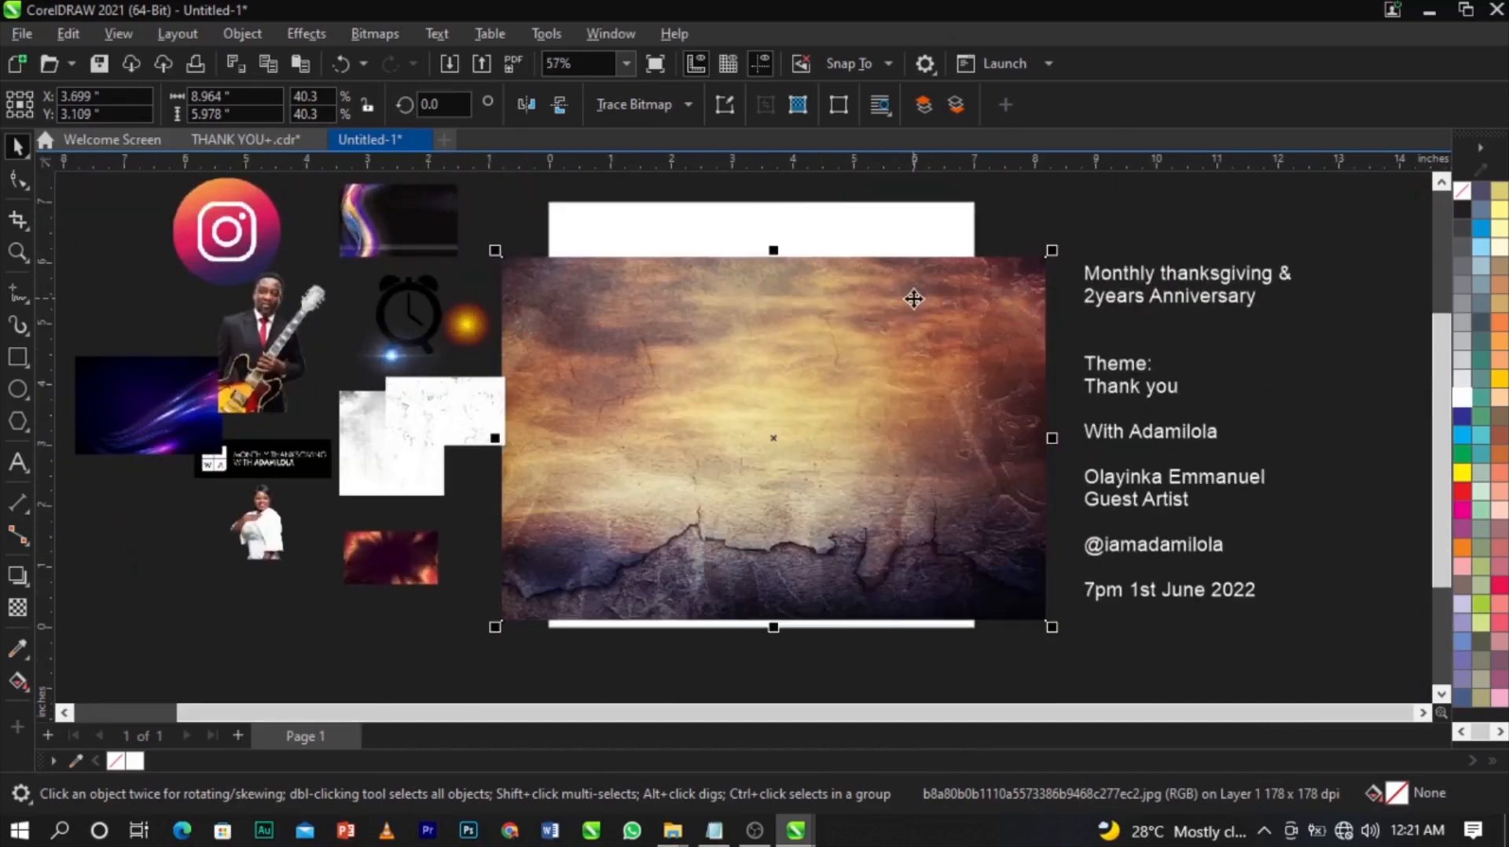
pyautogui.click(894, 226)
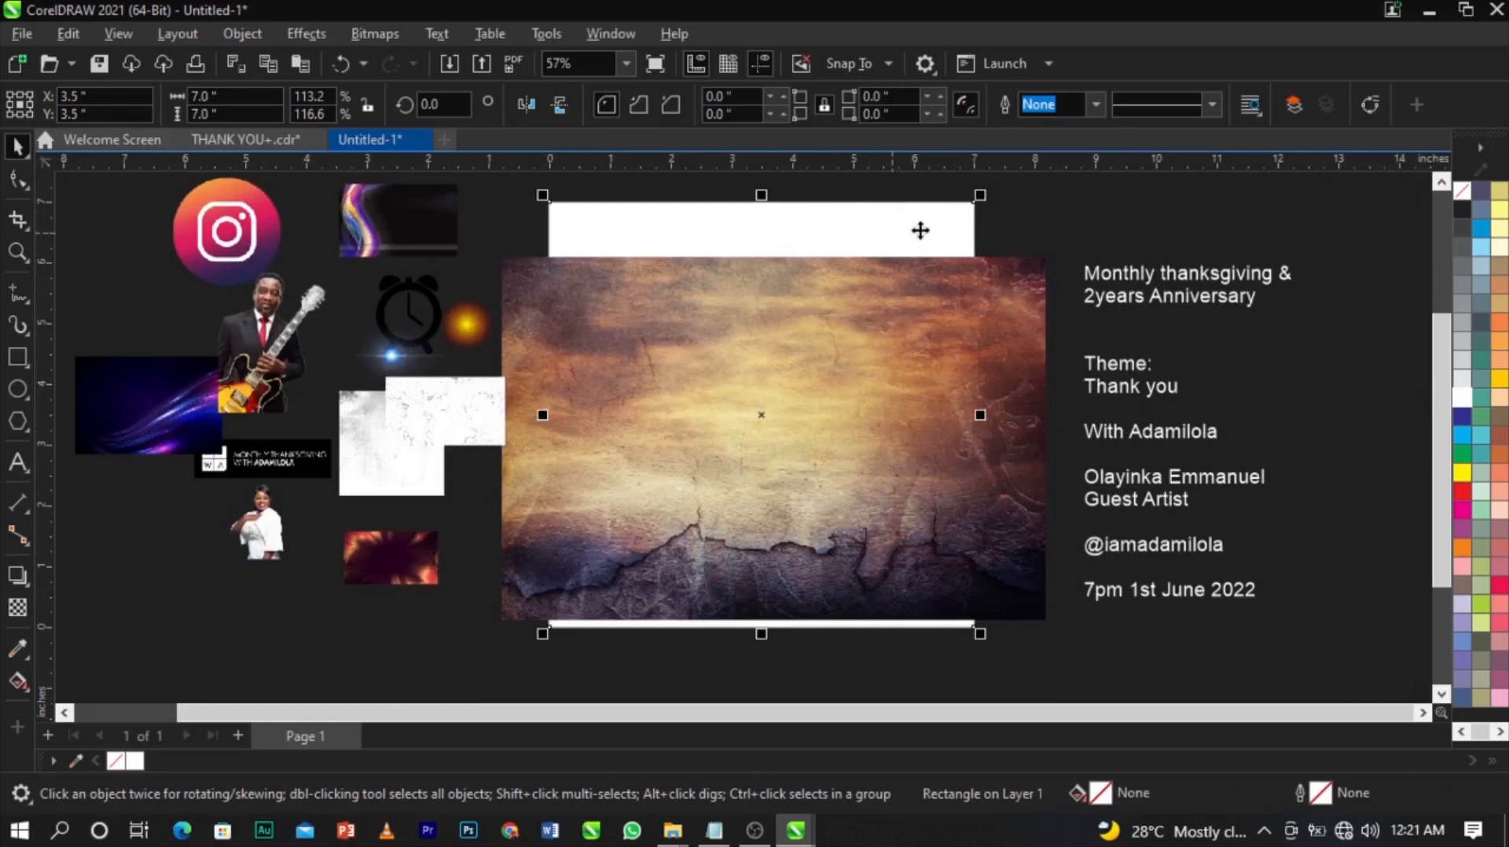
pyautogui.click(1038, 229)
pyautogui.click(953, 295)
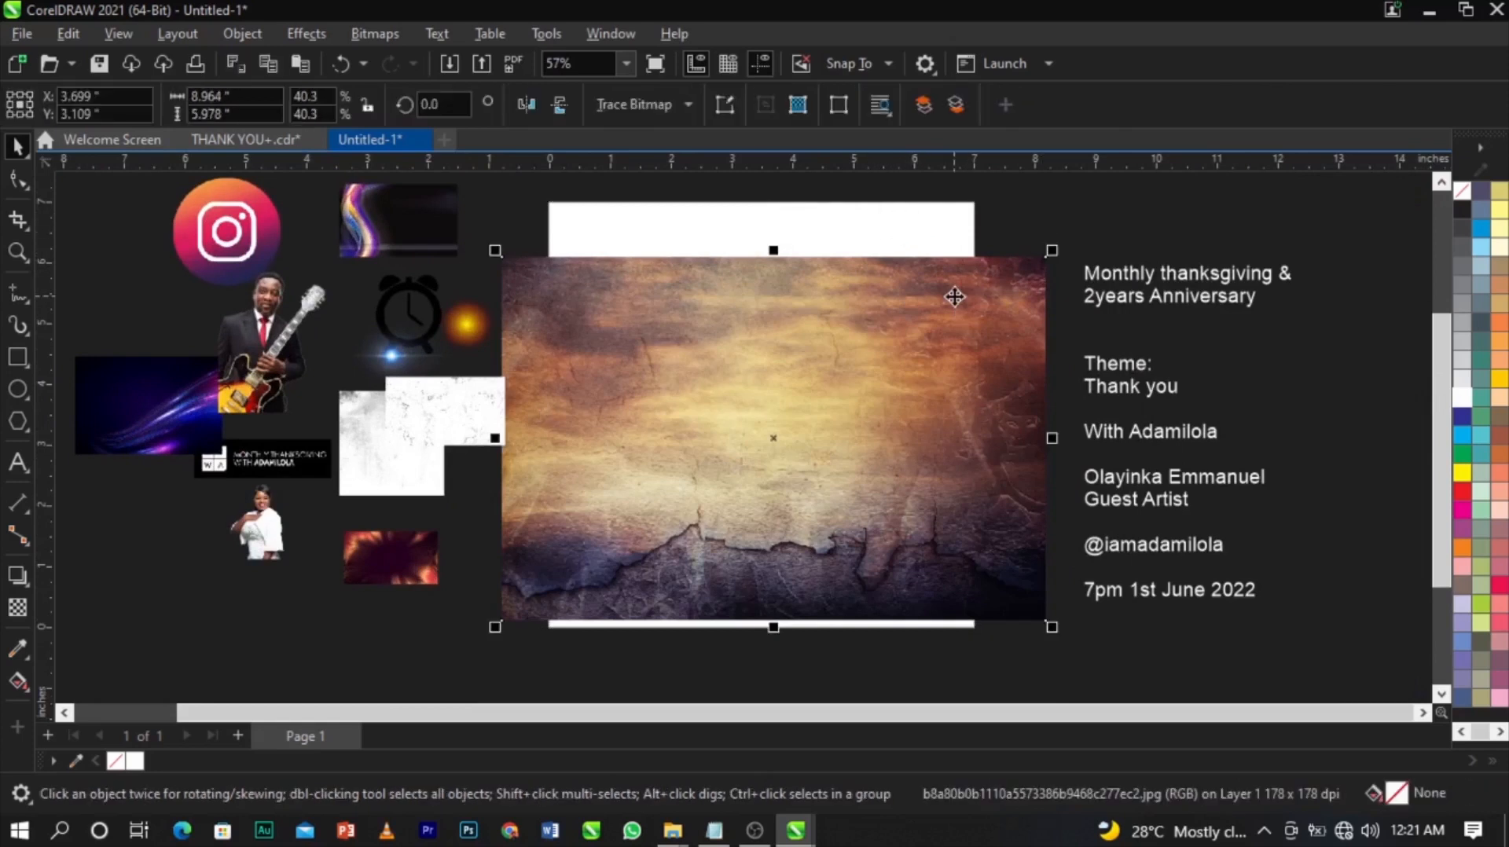
# PowerClip the cracked texture inside the 7 × 7 in white rectangle, then reselect the clipped frame.
pyautogui.rightClick(955, 296)
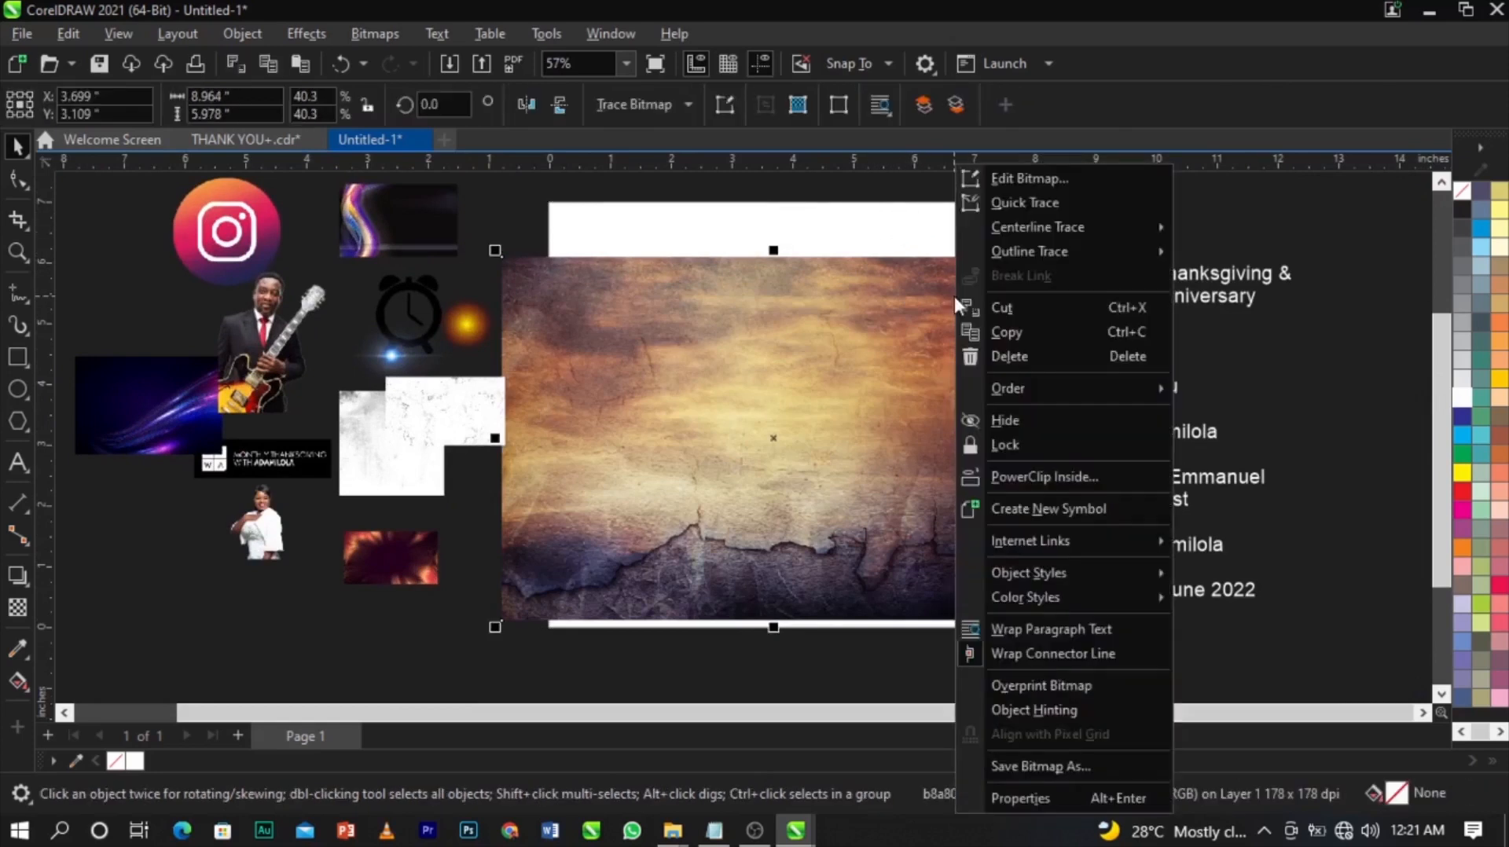
pyautogui.click(1041, 472)
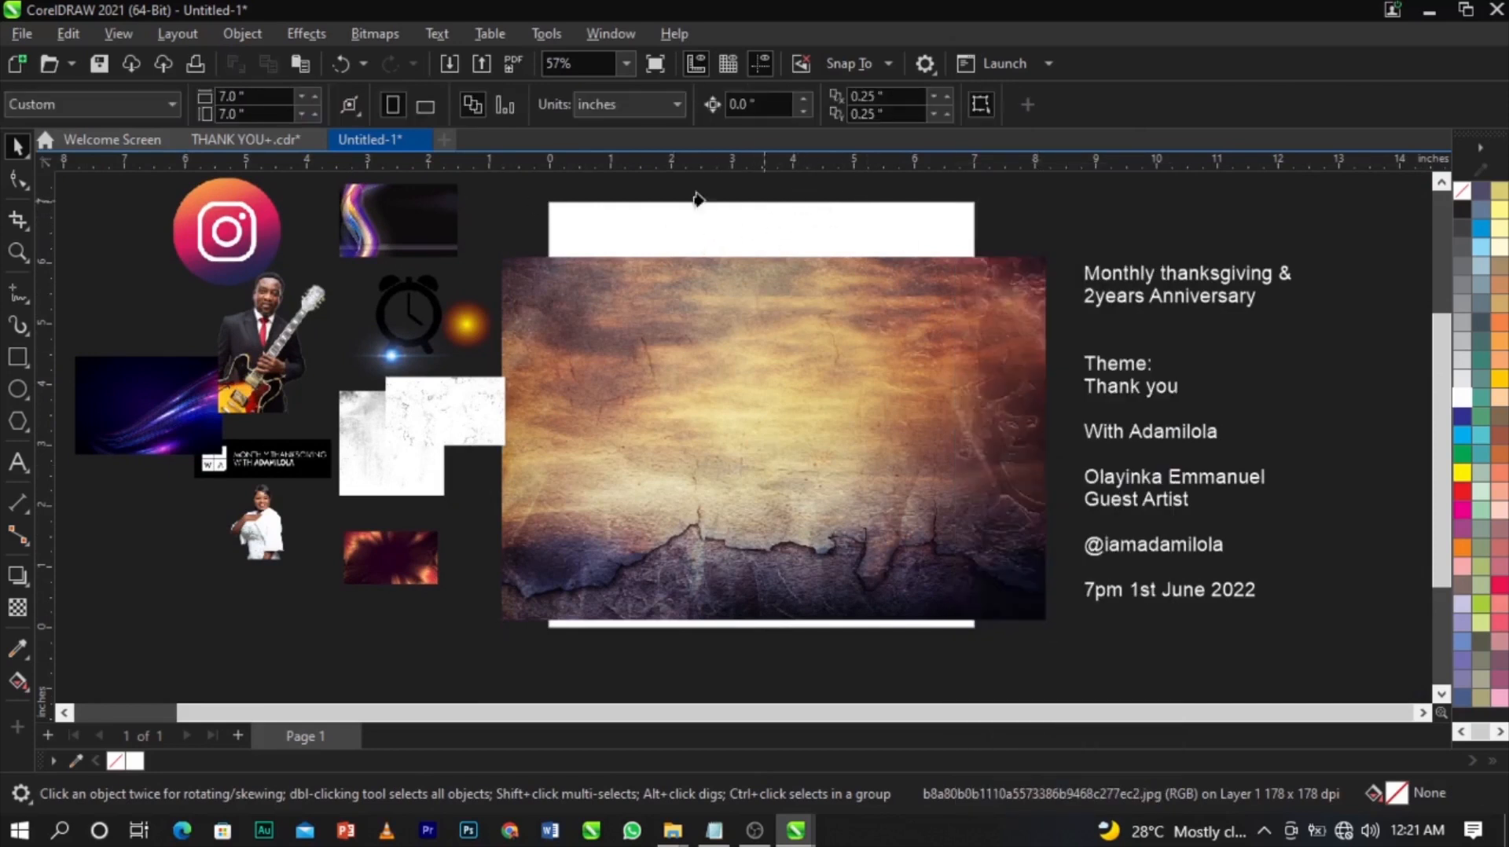
pyautogui.click(747, 225)
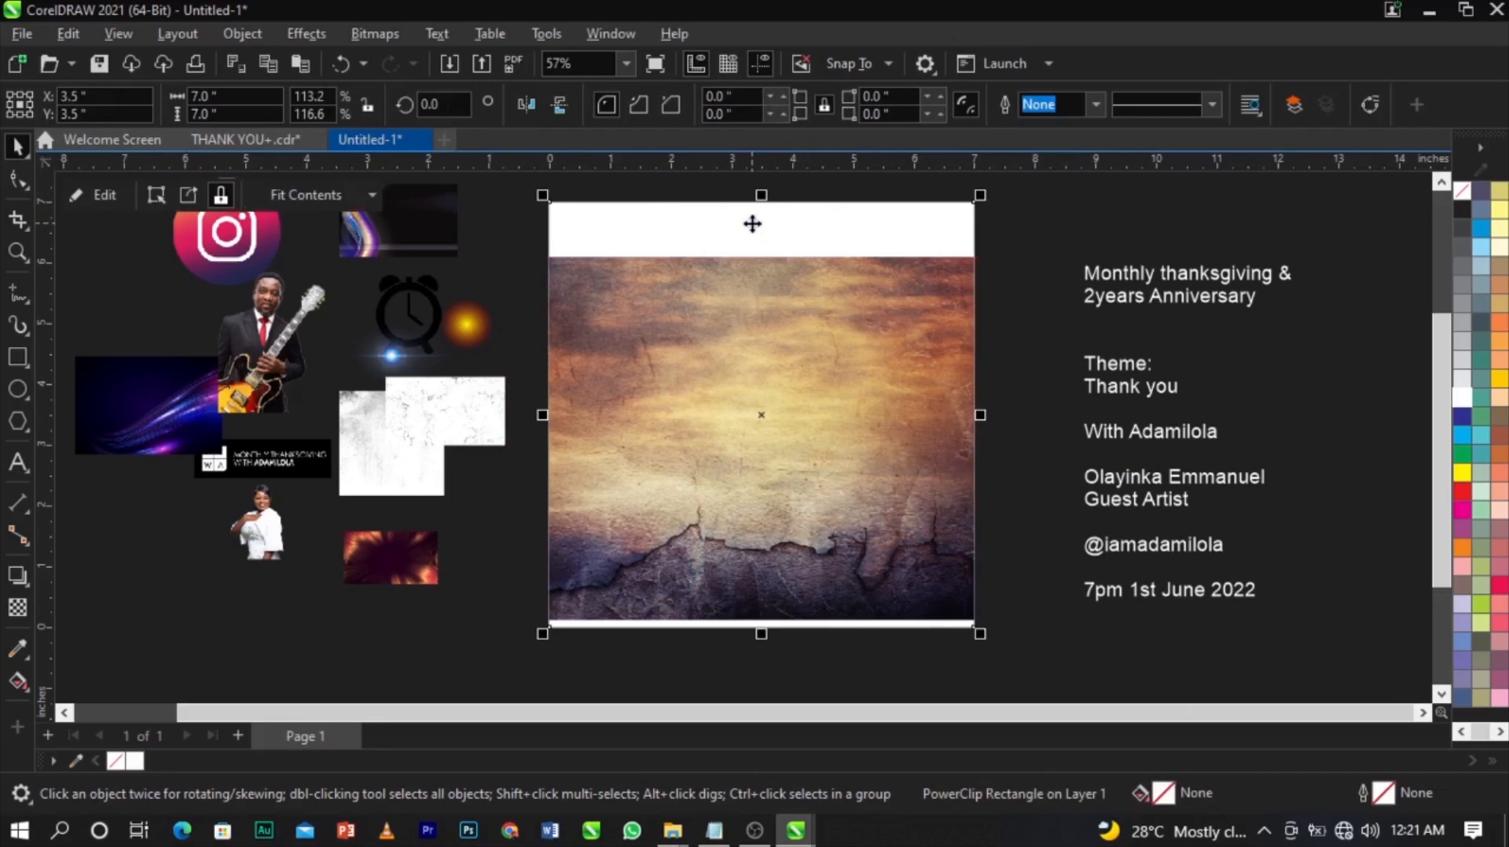
pyautogui.scroll(-1, 753, 228)
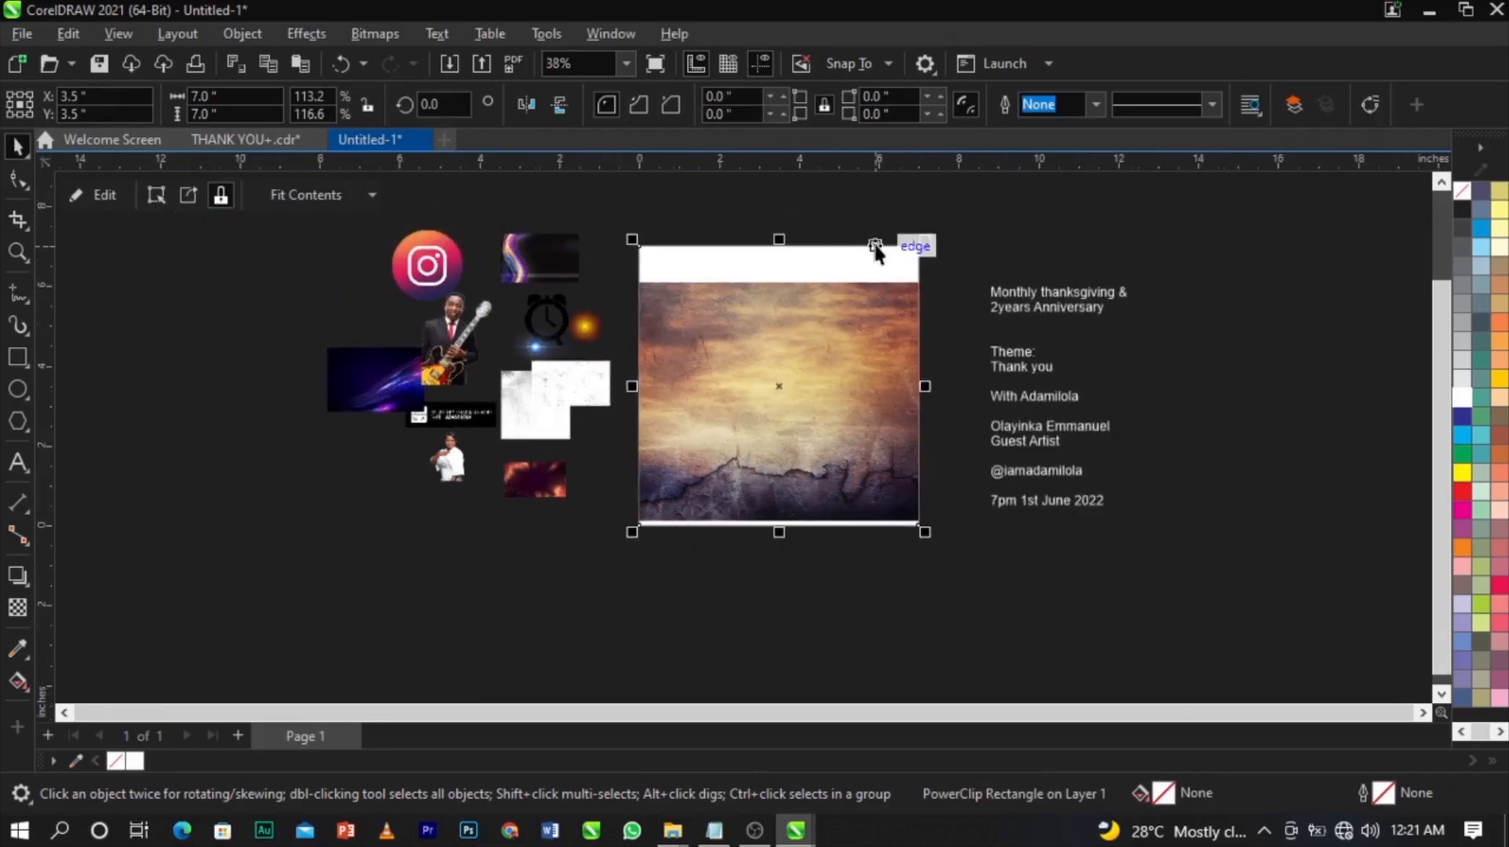
pyautogui.scroll(1, 875, 242)
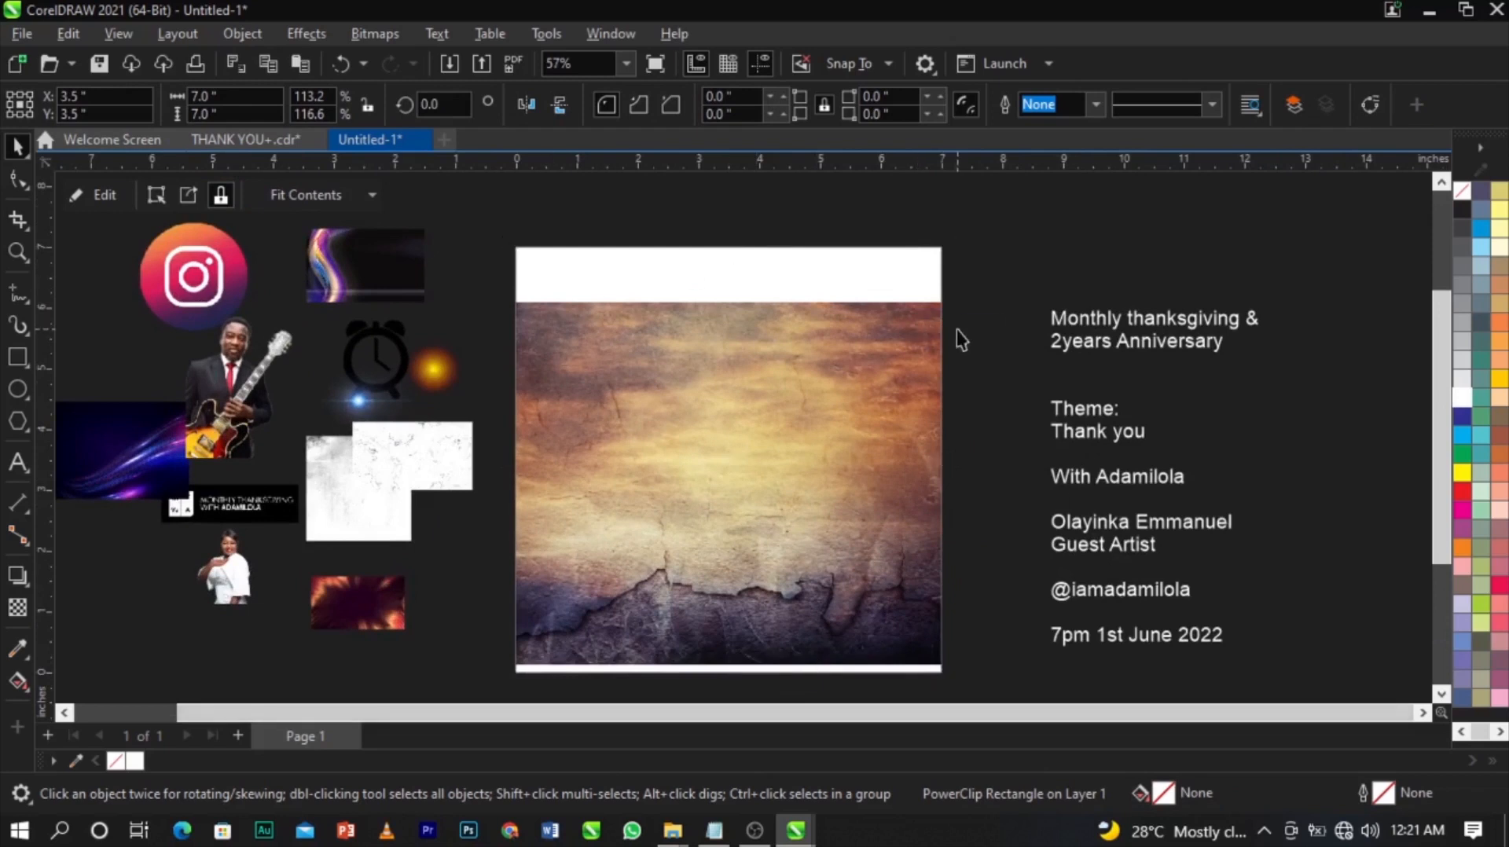
pyautogui.click(960, 336)
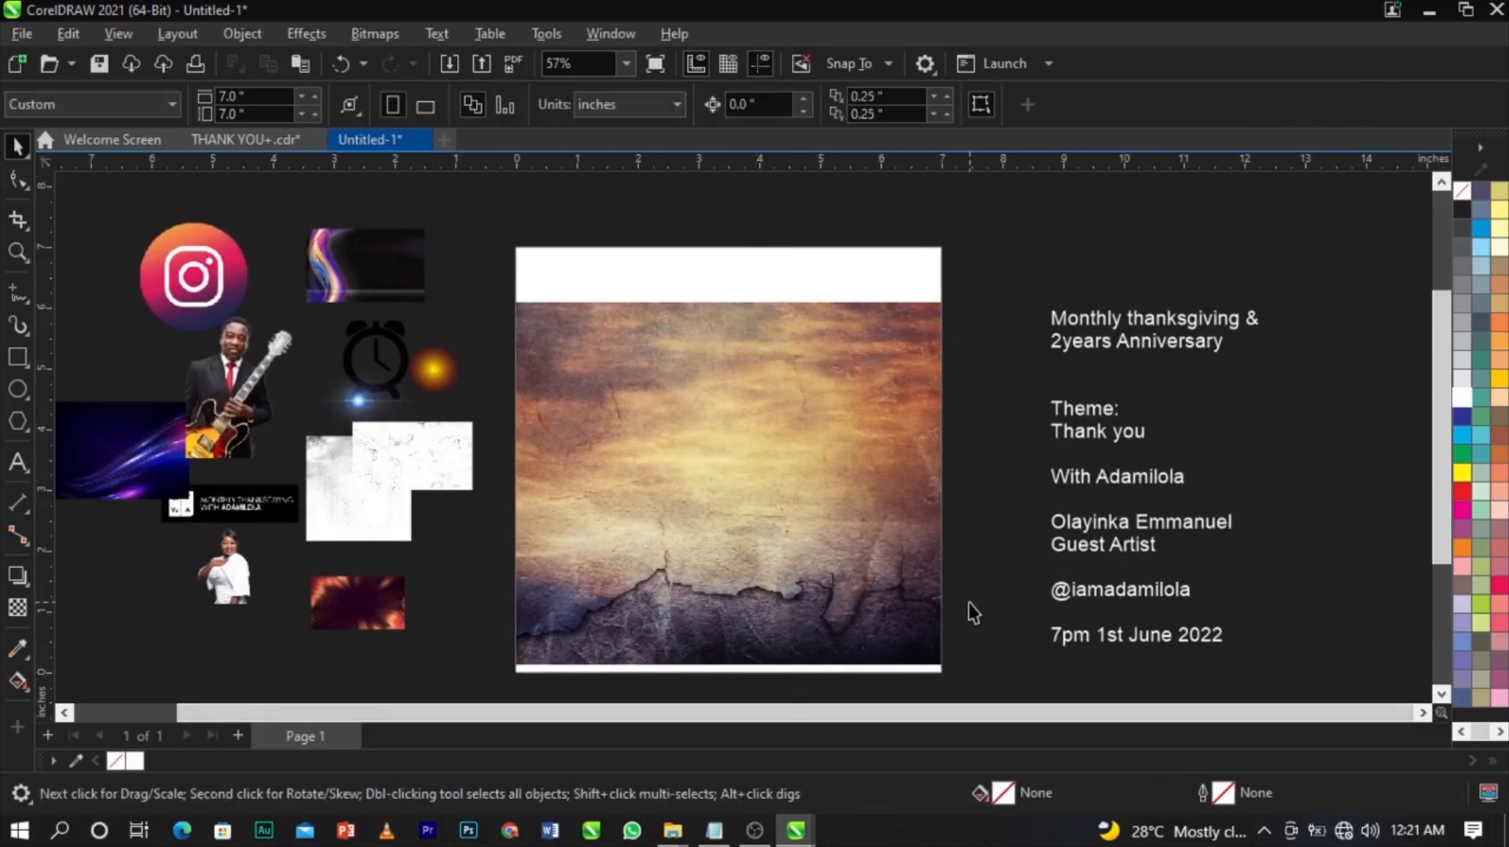
pyautogui.click(795, 484)
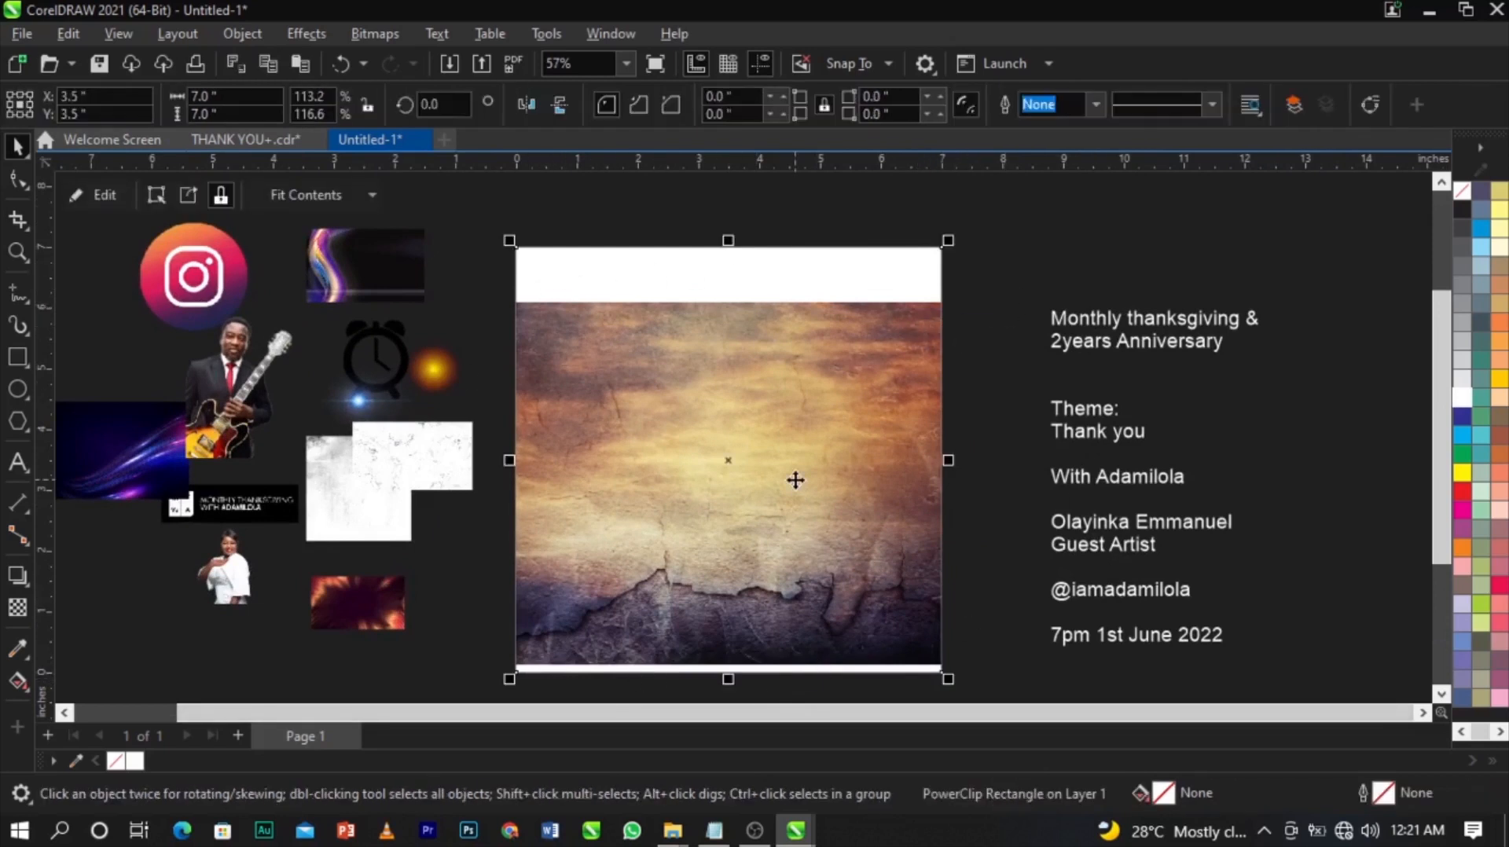
# Enter PowerClip edit mode and drag the texture bitmap around outside the frame.
pyautogui.rightClick(795, 481)
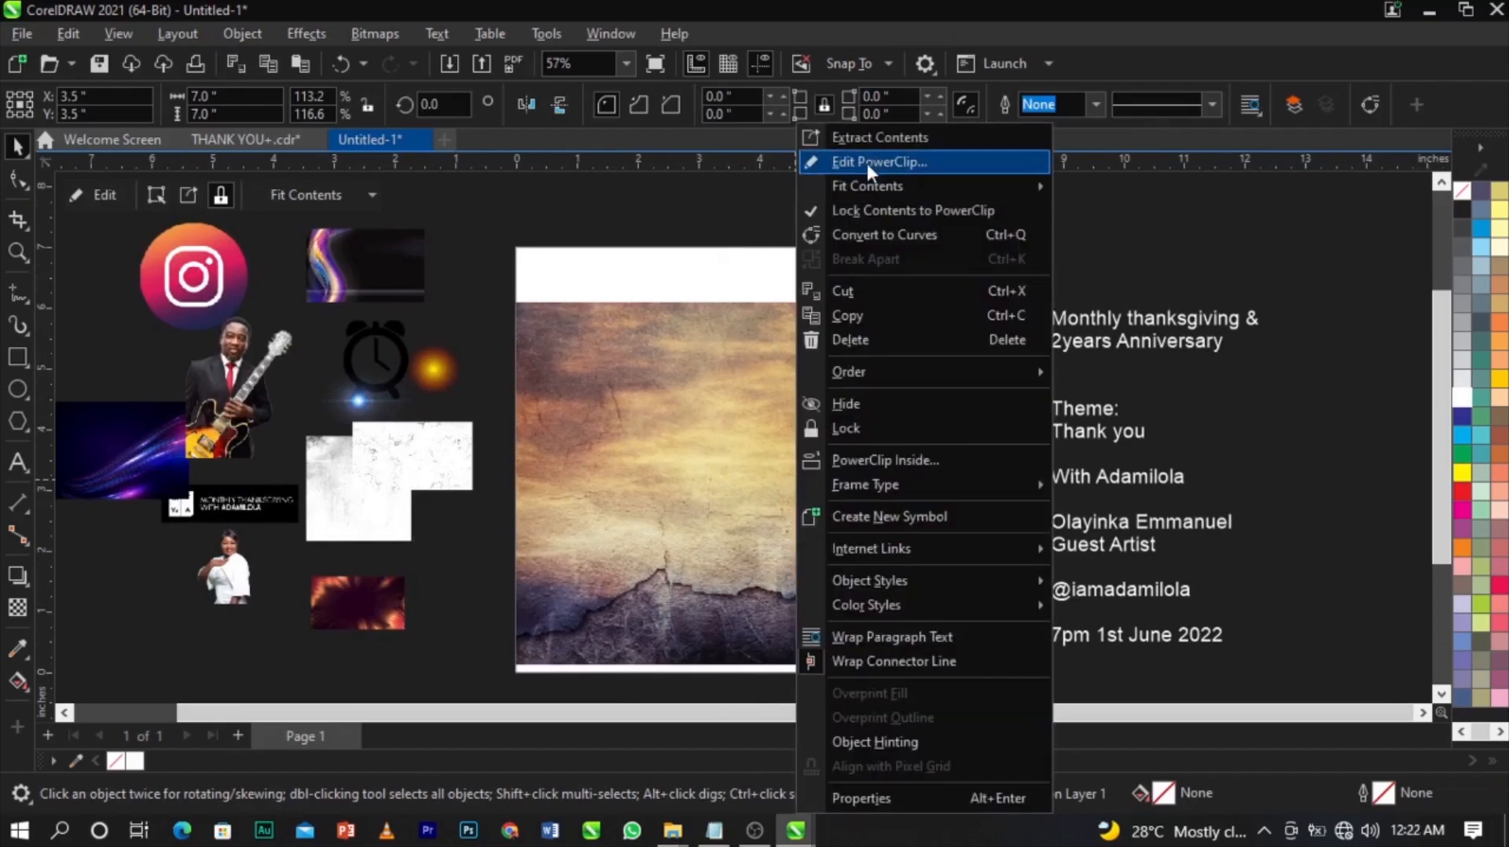
pyautogui.click(868, 165)
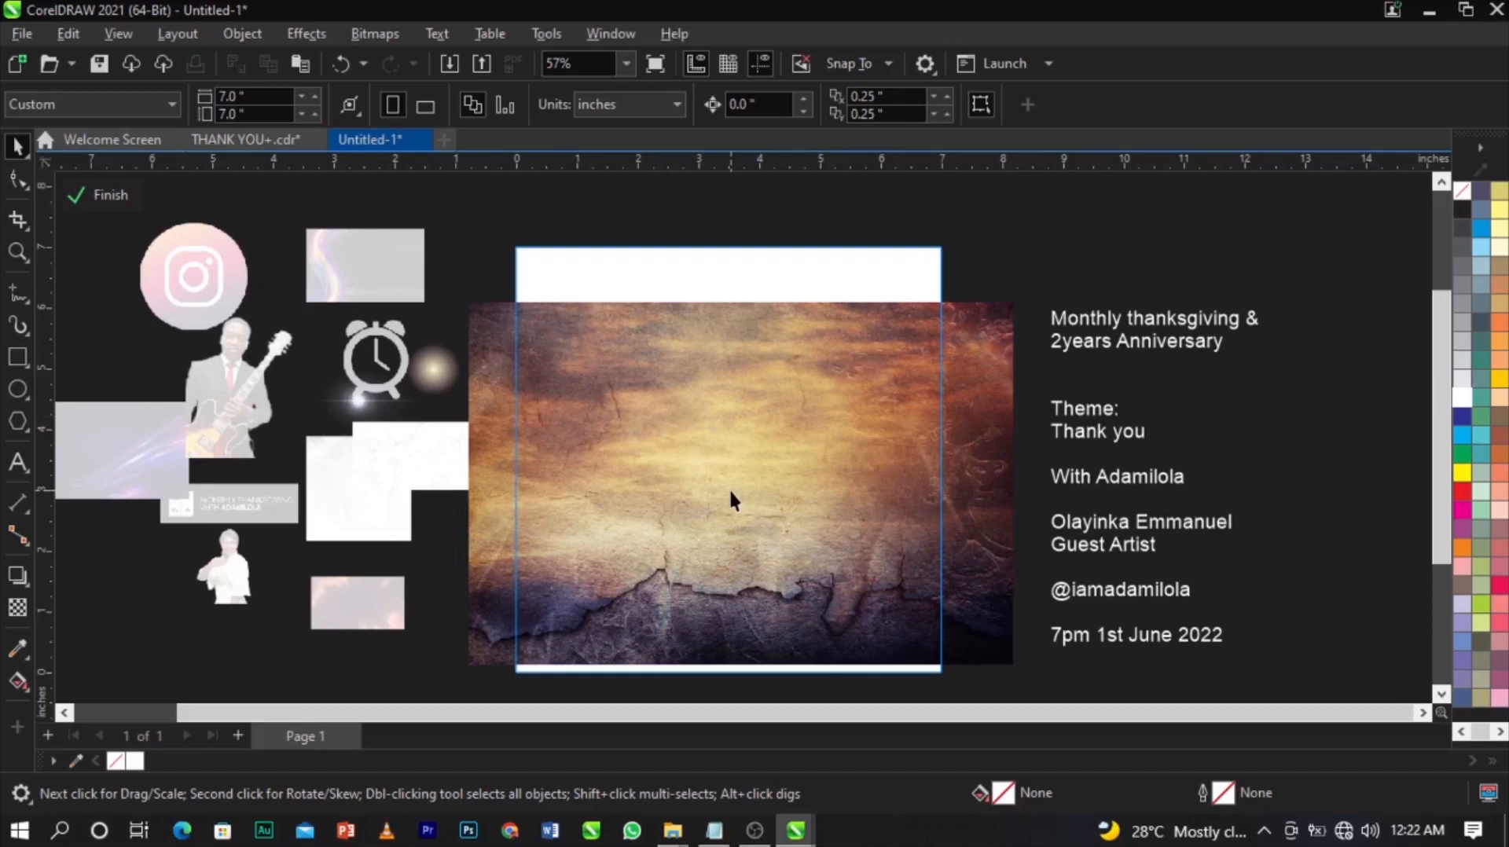
pyautogui.scroll(-2, 720, 417)
pyautogui.moveTo(680, 432); pyautogui.dragTo(1168, 364)
pyautogui.moveTo(1264, 393); pyautogui.dragTo(1224, 384)
pyautogui.moveTo(1022, 244); pyautogui.dragTo(60, 620)
pyautogui.moveTo(193, 667); pyautogui.dragTo(1256, 328)
pyautogui.moveTo(1154, 309); pyautogui.dragTo(1207, 433)
pyautogui.moveTo(590, 375); pyautogui.dragTo(452, 306)
pyautogui.moveTo(598, 425); pyautogui.dragTo(1055, 511)
pyautogui.moveTo(1039, 363); pyautogui.dragTo(1039, 374)
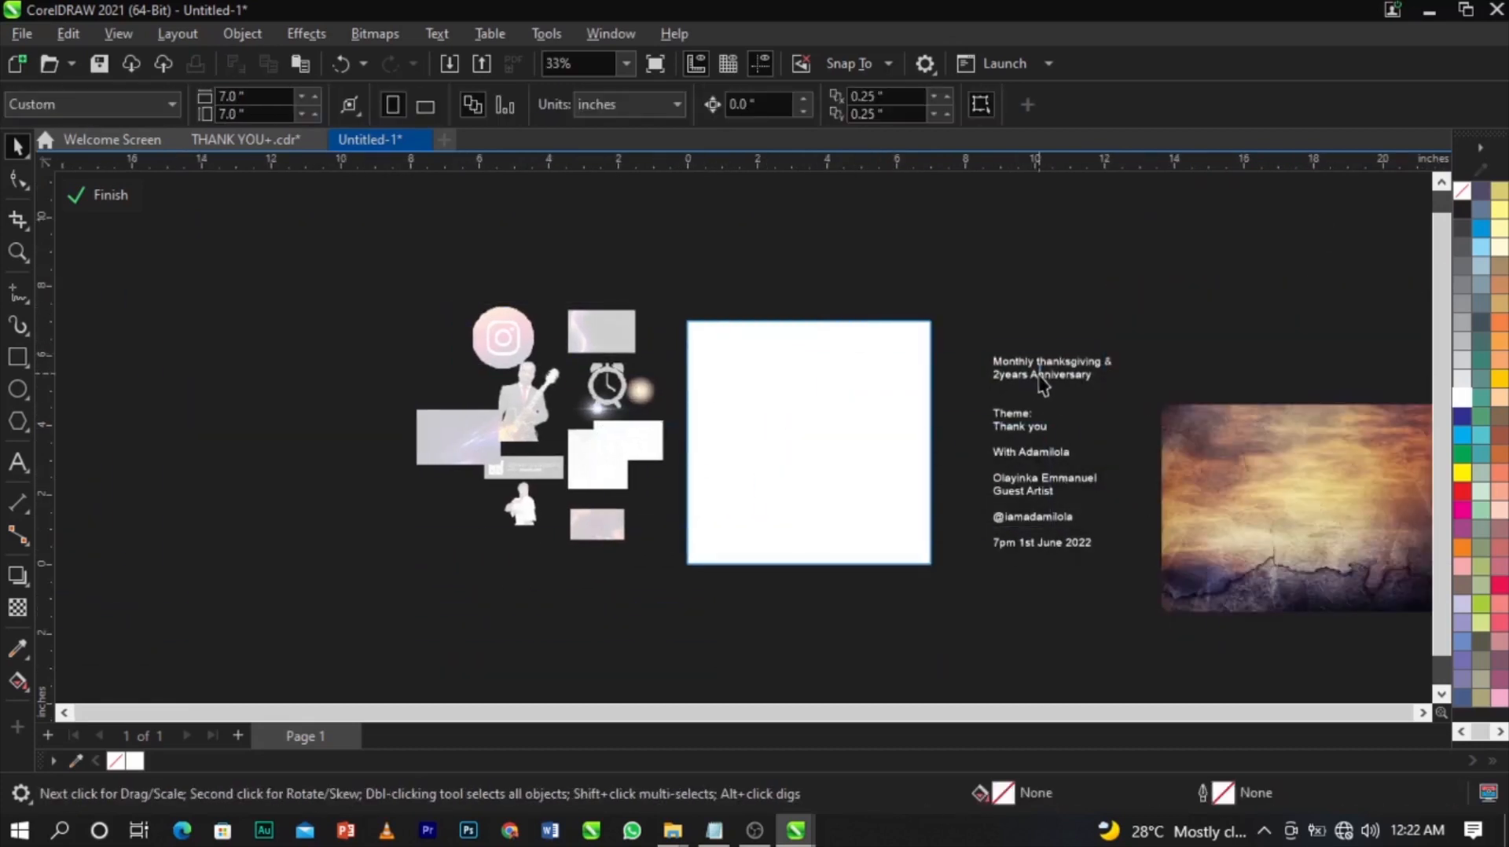
# Drop the texture back into the frame at 11.334 × 7.558 in so it fills the square.
pyautogui.click(1257, 448)
pyautogui.moveTo(1257, 448); pyautogui.dragTo(1010, 529)
pyautogui.scroll(2, 858, 434)
pyautogui.scroll(-1, 858, 435)
pyautogui.scroll(1, 771, 528)
pyautogui.scroll(-2, 936, 445)
pyautogui.scroll(2, 751, 238)
pyautogui.moveTo(819, 378); pyautogui.dragTo(812, 367)
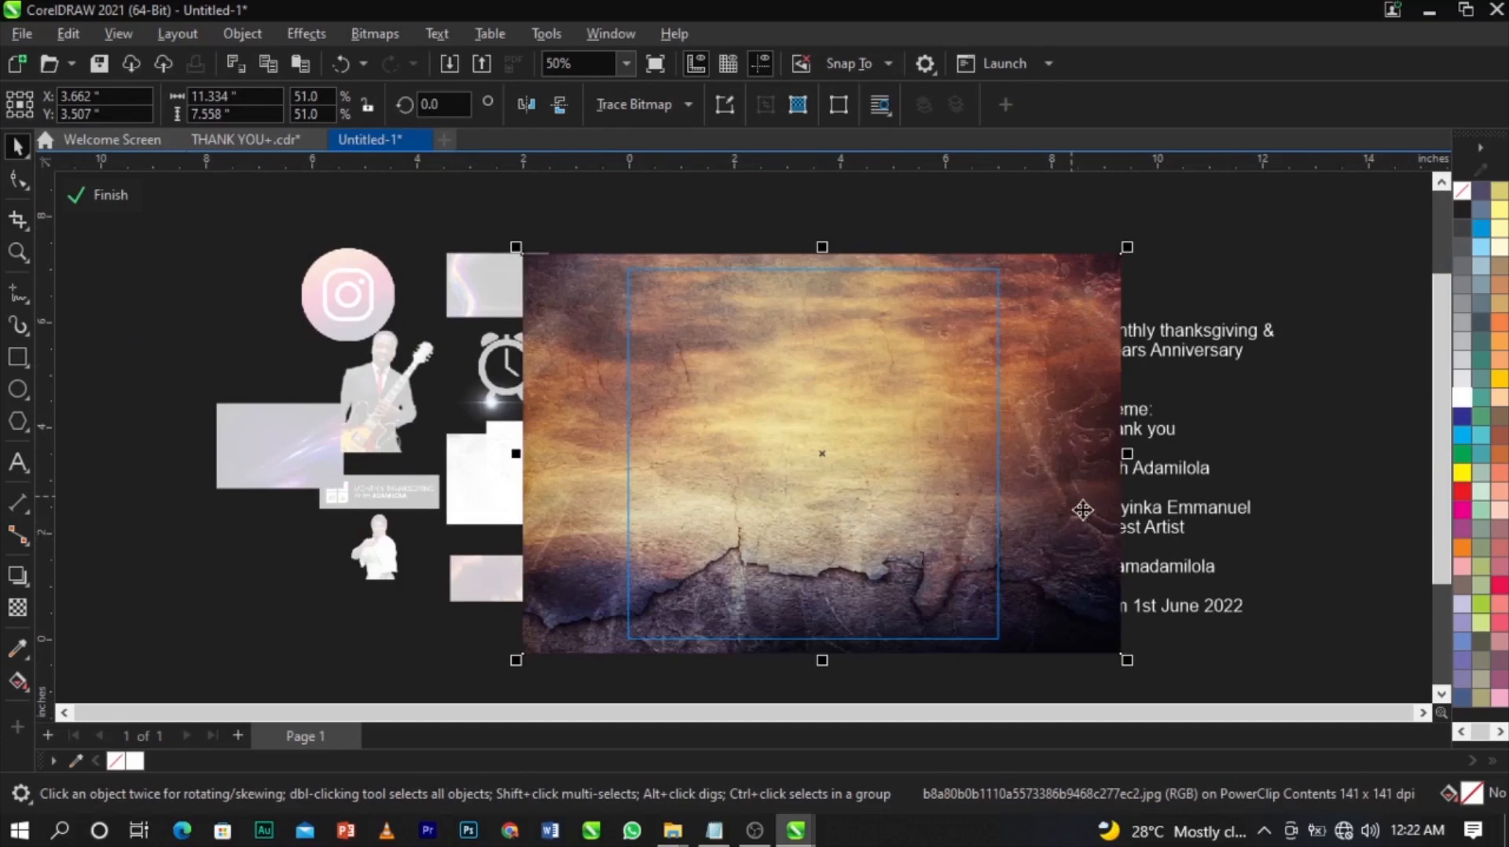
pyautogui.moveTo(826, 493); pyautogui.dragTo(826, 491)
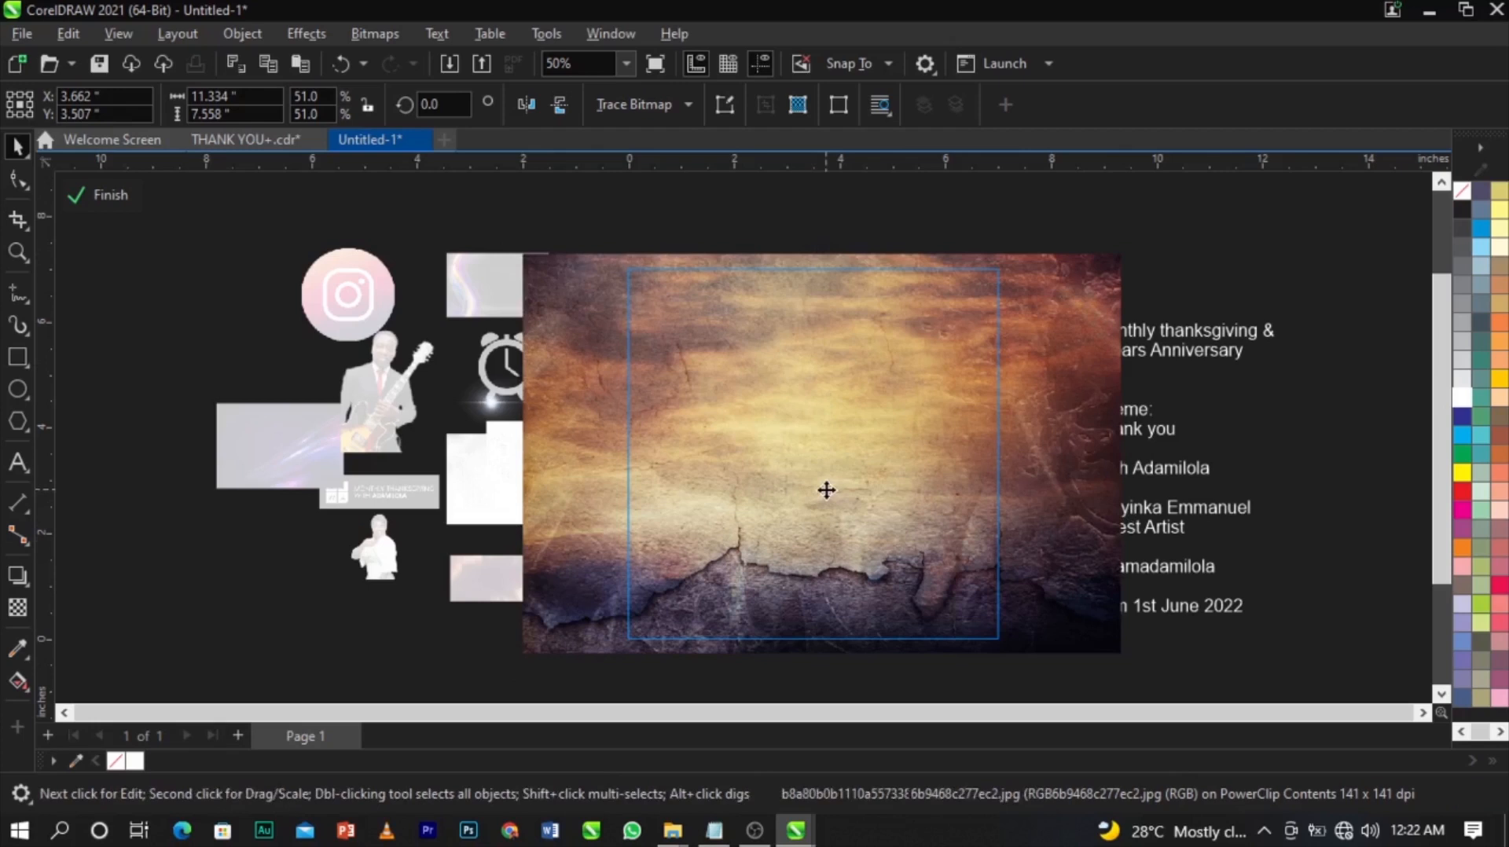
# Apply a Gaussian Blur with a radius of about 19 px to the texture background.
pyautogui.click(308, 34)
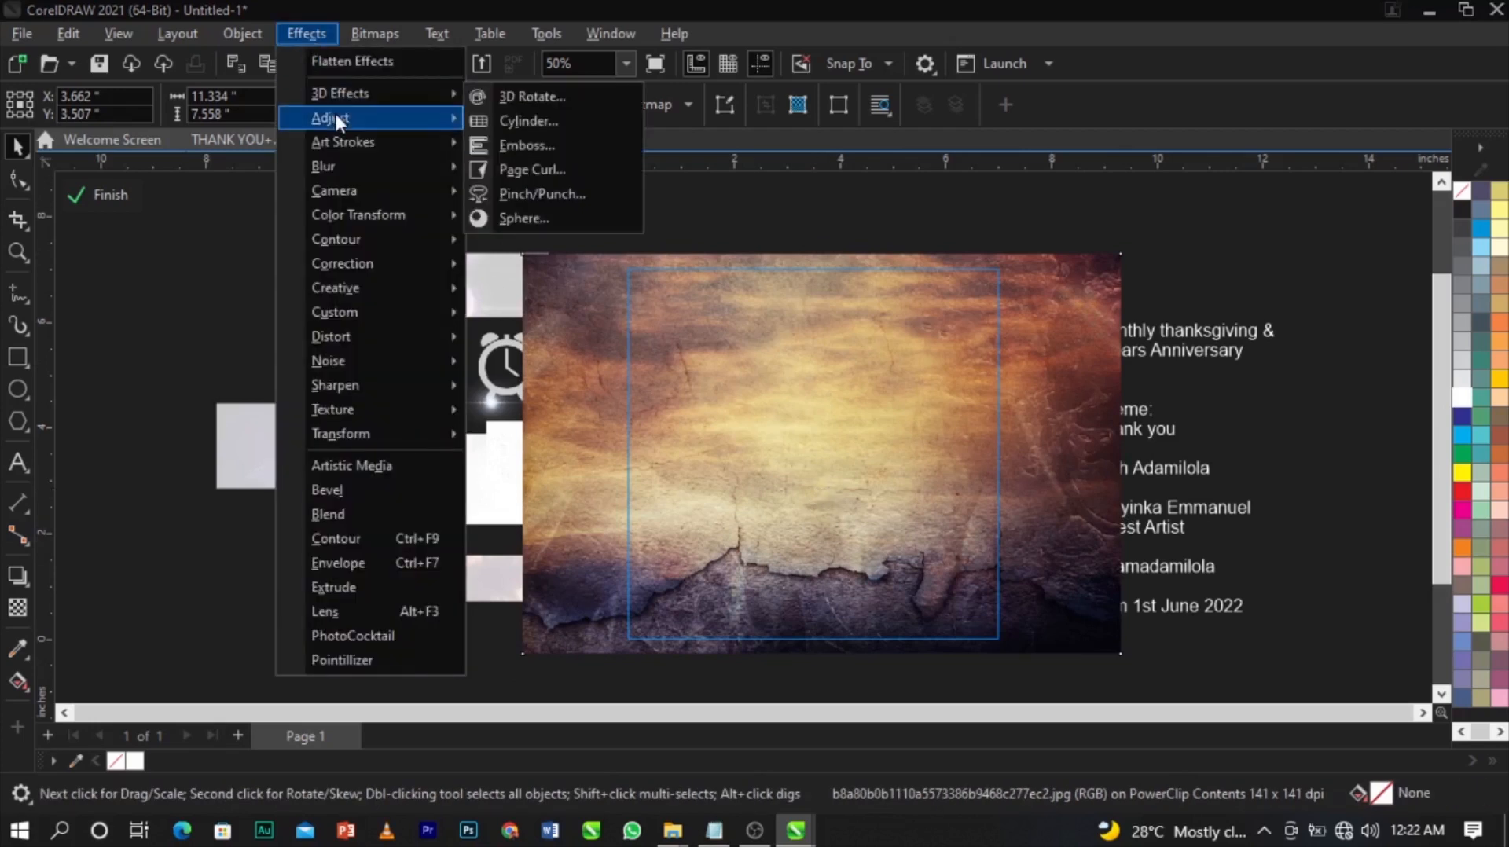
pyautogui.moveTo(336, 117)
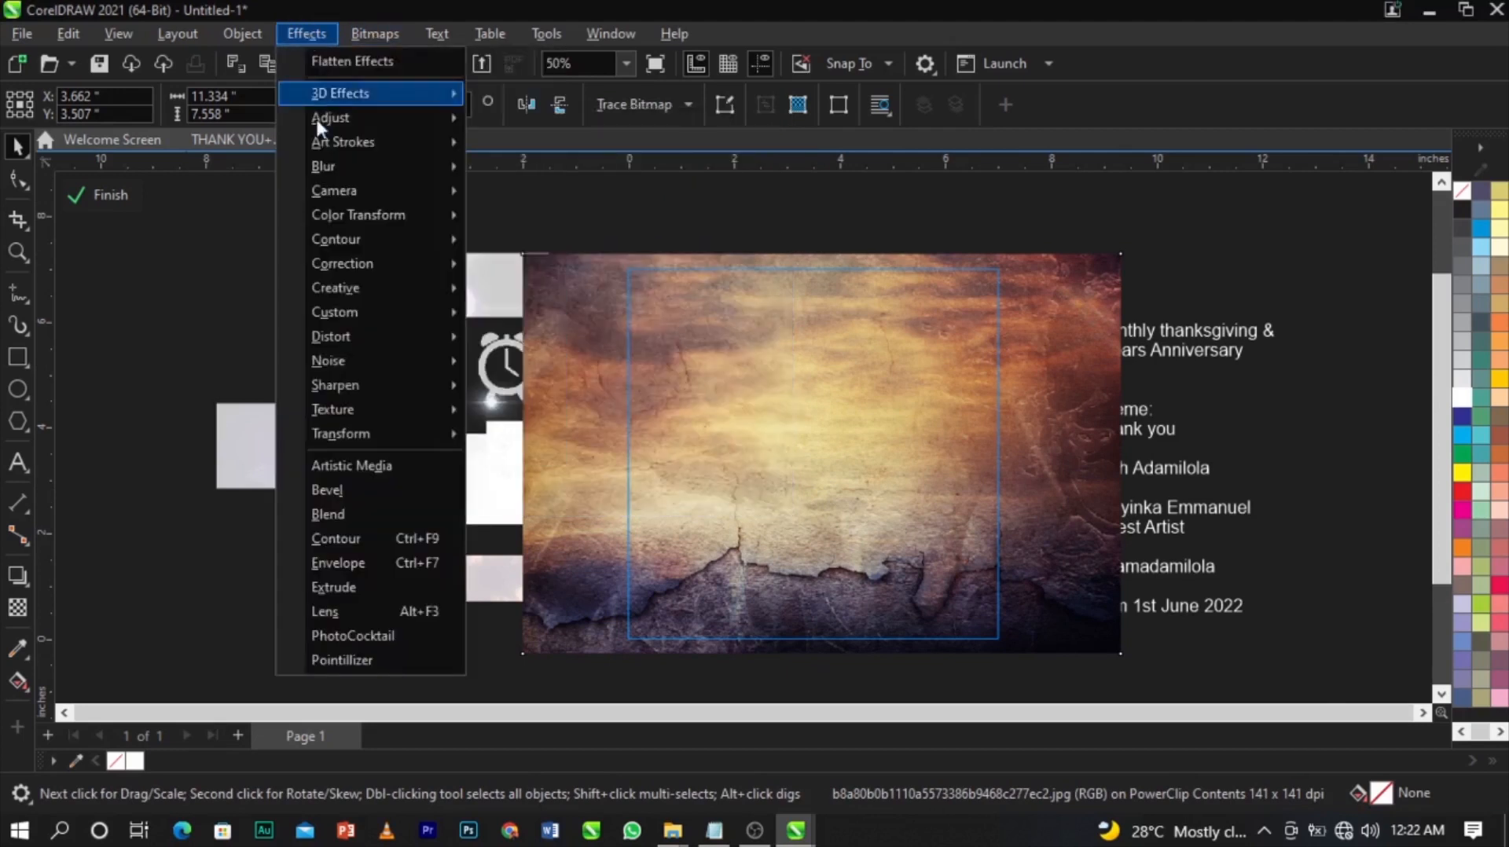
pyautogui.moveTo(370, 166)
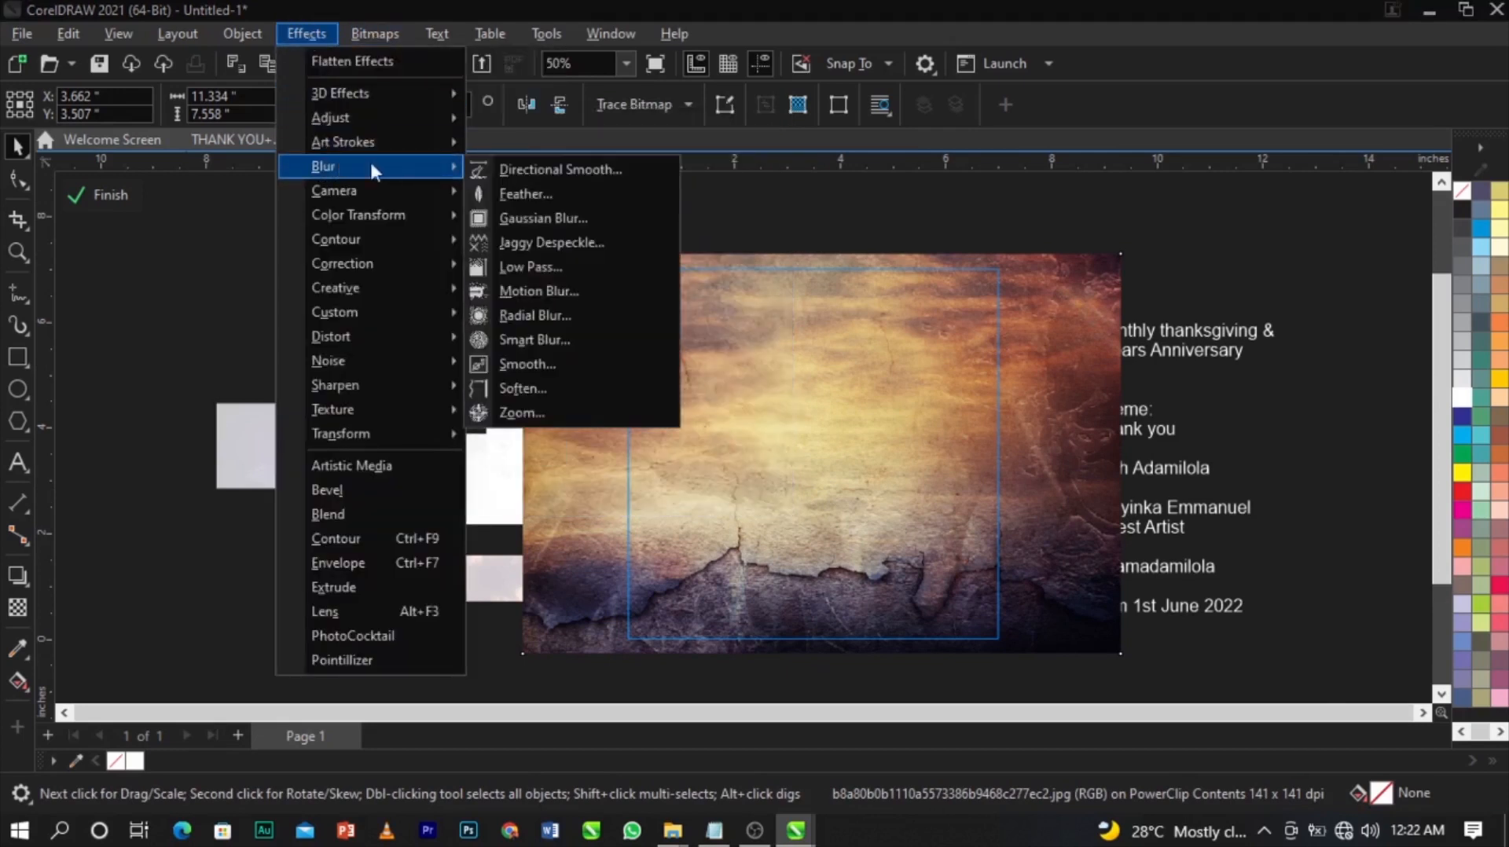
pyautogui.click(519, 212)
pyautogui.moveTo(593, 340); pyautogui.dragTo(267, 178)
pyautogui.click(385, 206)
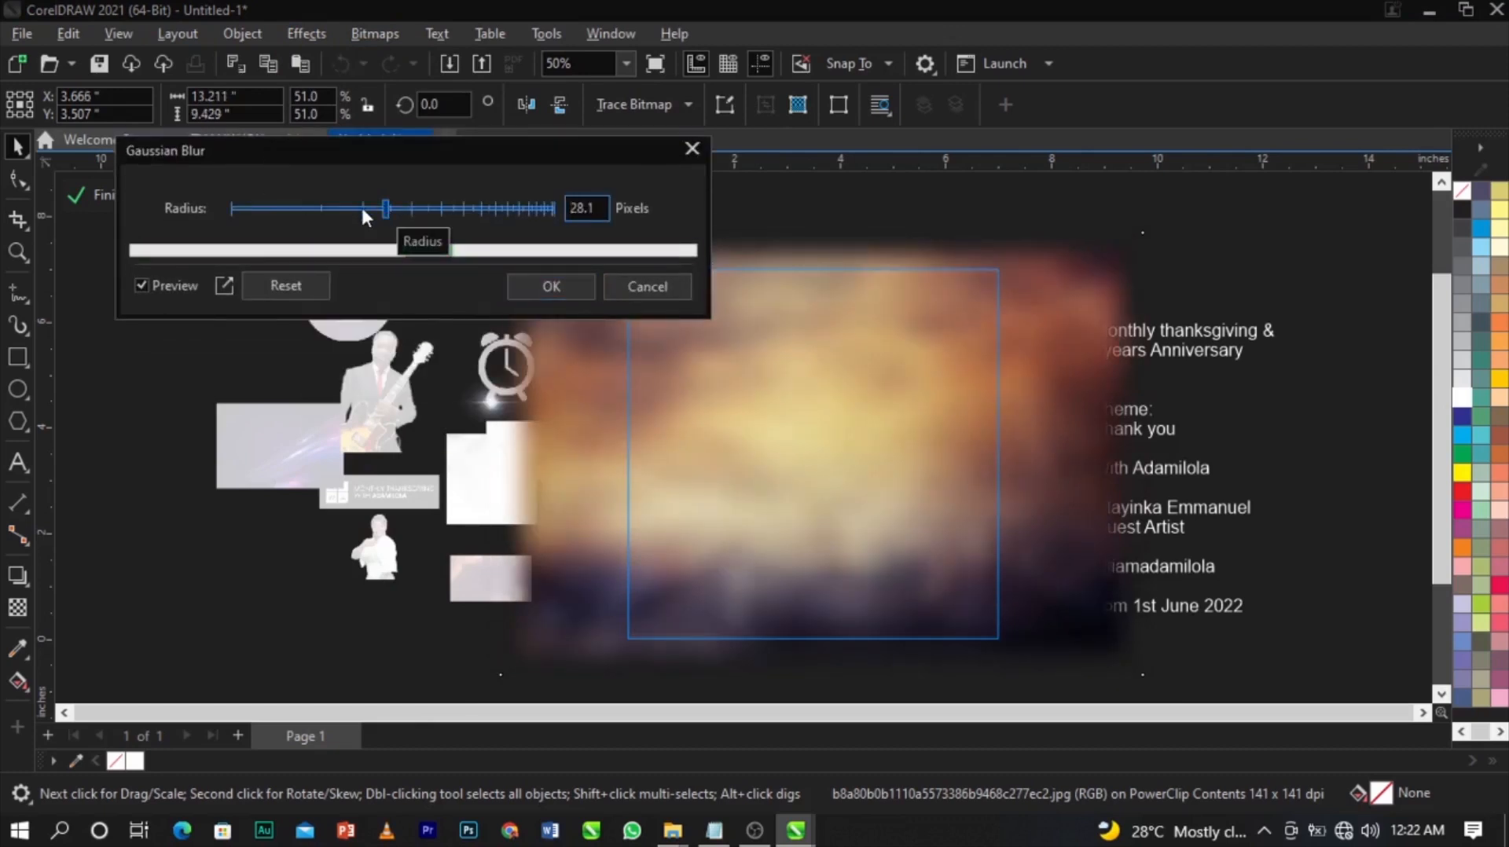
pyautogui.click(362, 208)
pyautogui.moveTo(361, 204); pyautogui.dragTo(357, 205)
pyautogui.click(356, 205)
pyautogui.moveTo(355, 203); pyautogui.dragTo(359, 201)
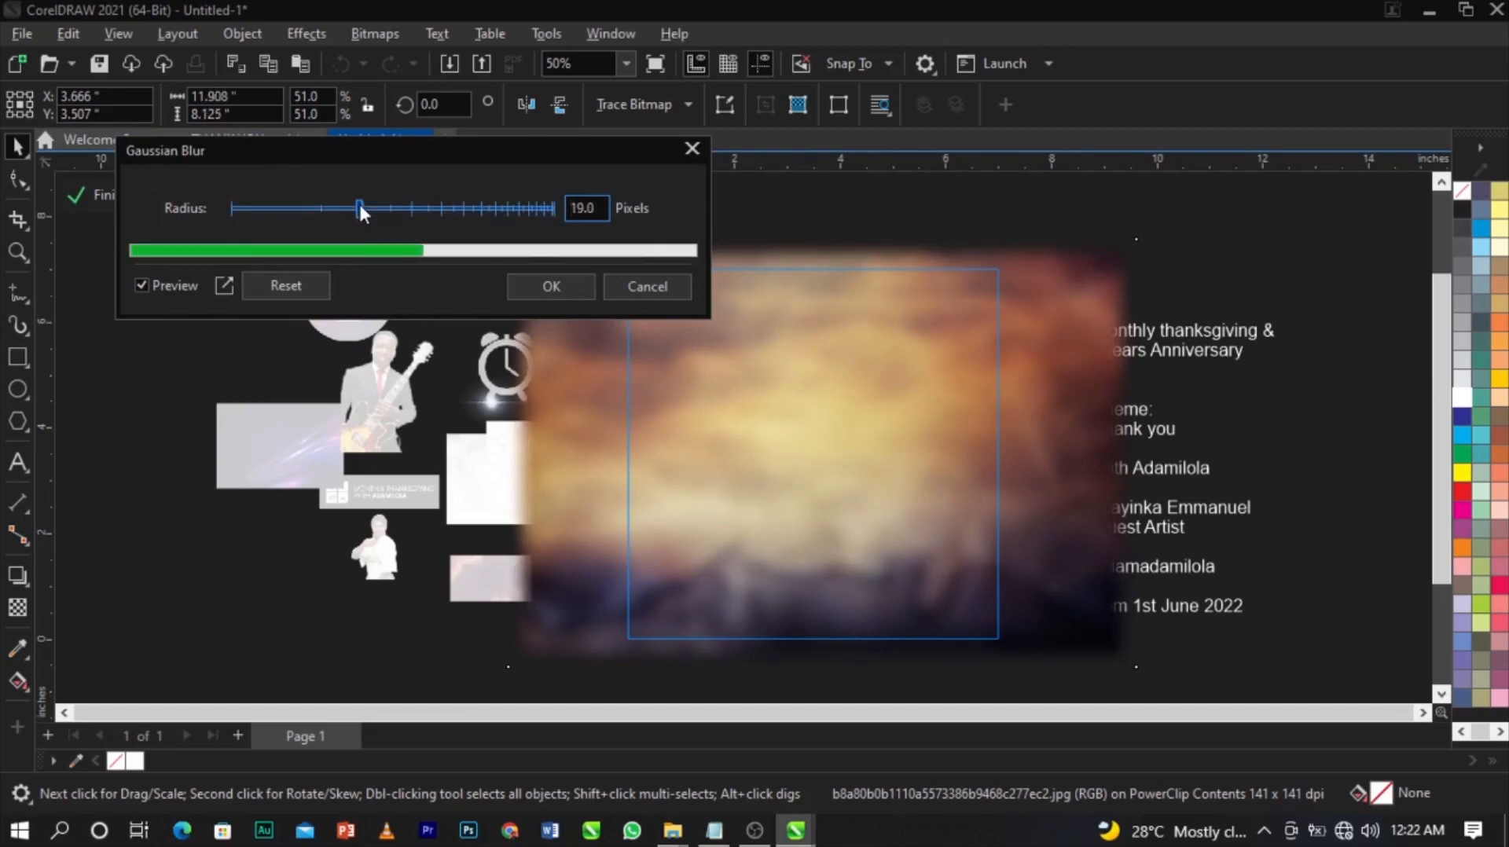
pyautogui.click(521, 286)
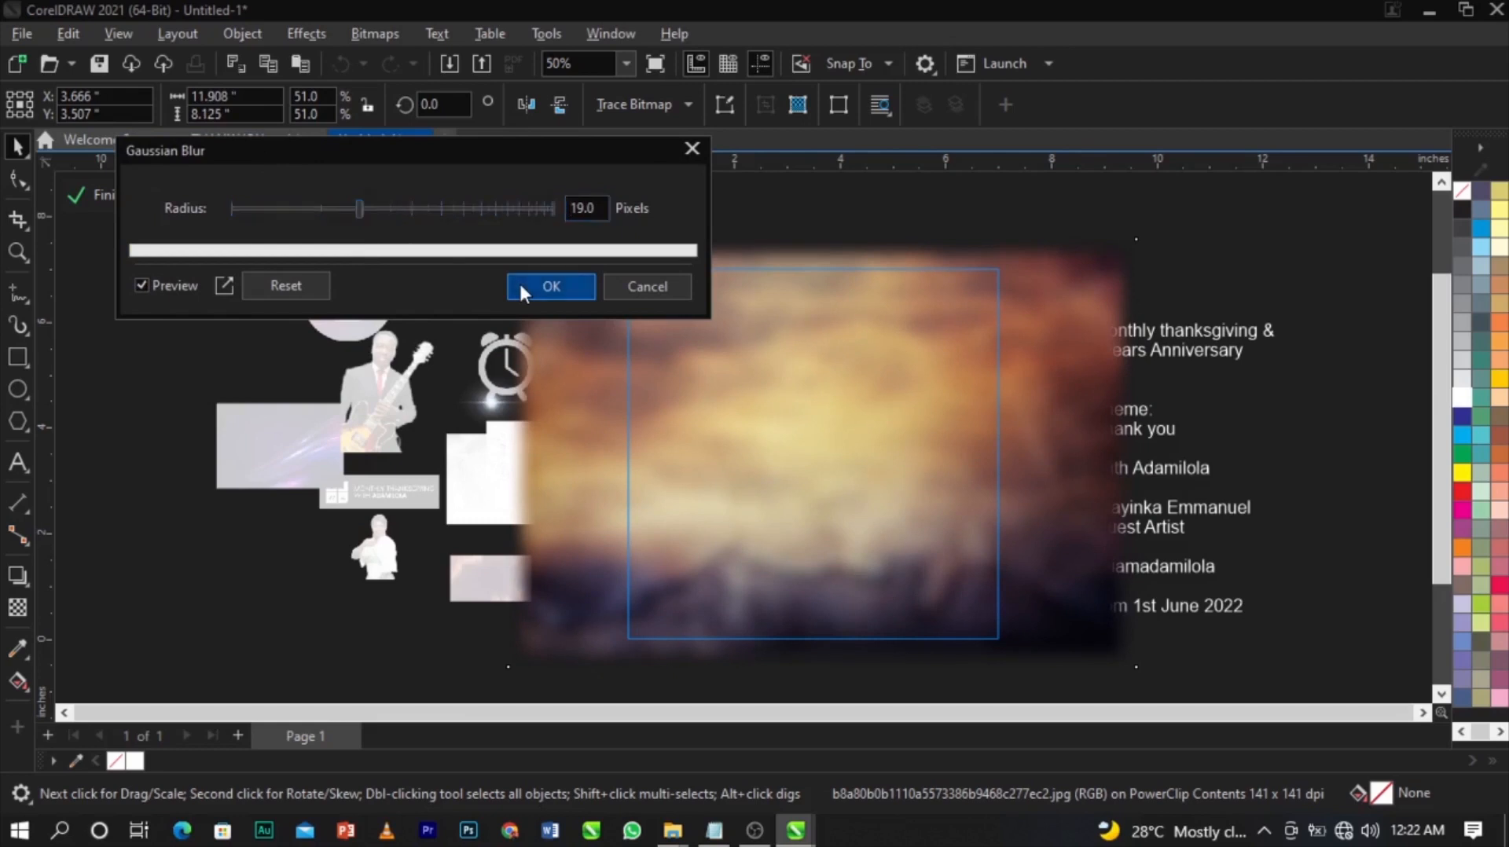
# Enlarge the blurred texture to 12.854 x 8.761 in to cover the frame, then finish PowerClip editing.
pyautogui.scroll(-1, 806, 437)
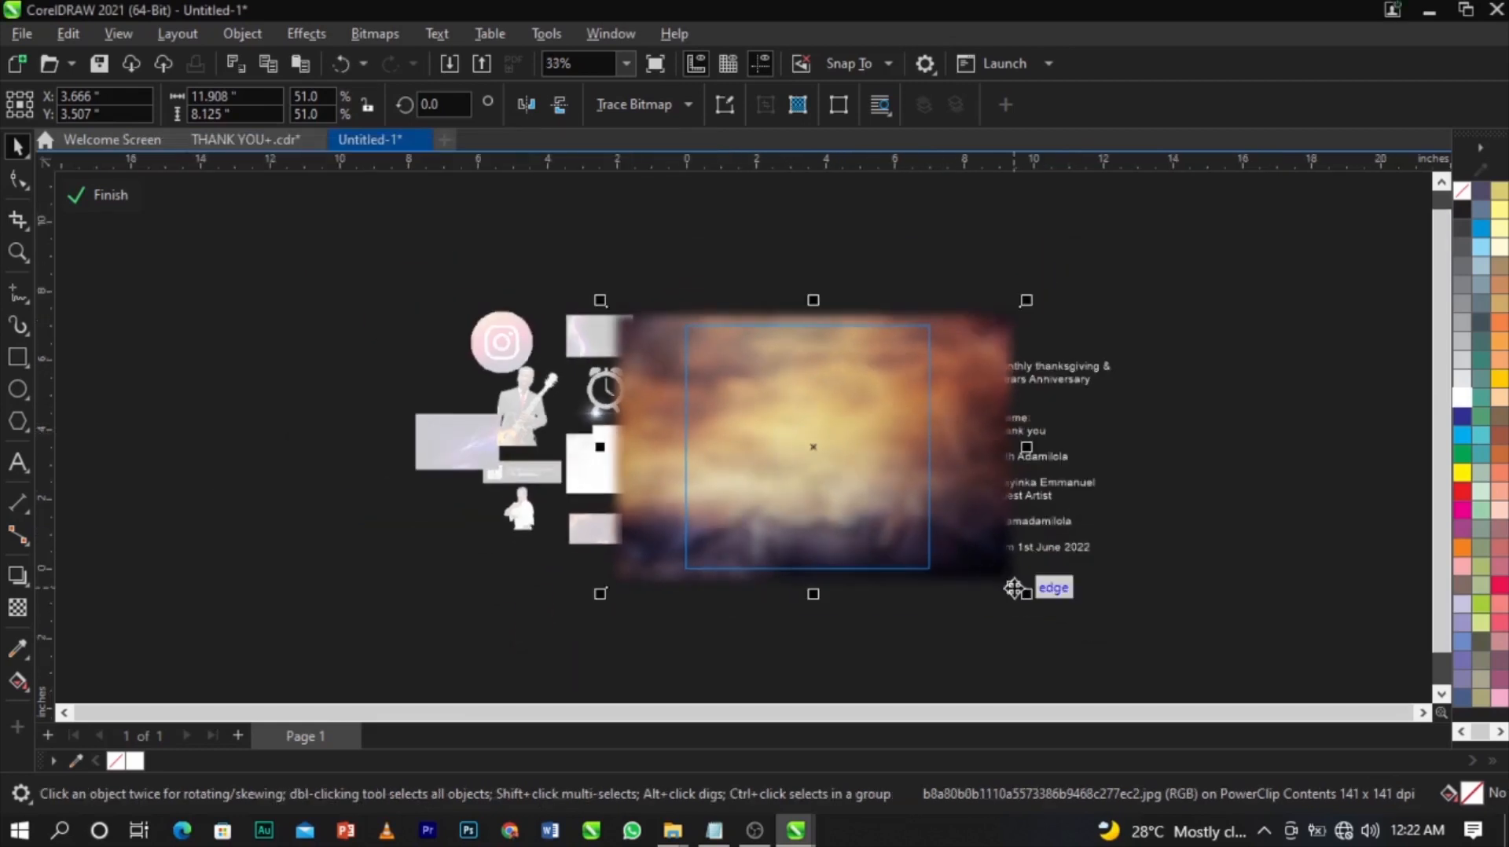
pyautogui.moveTo(1020, 588); pyautogui.dragTo(1045, 613)
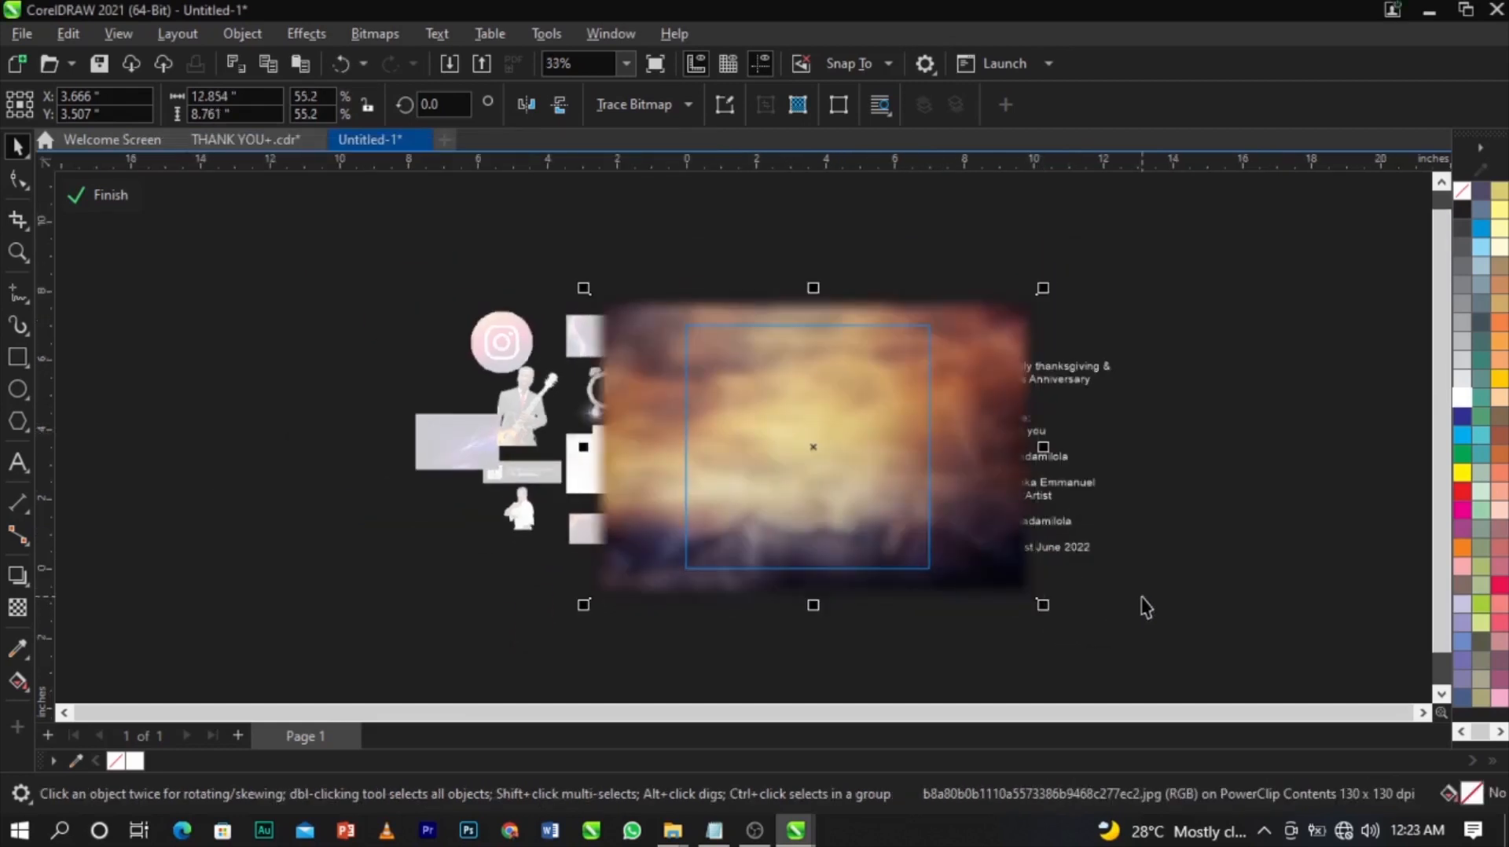
pyautogui.click(1303, 533)
pyautogui.click(840, 486)
pyautogui.scroll(1, 839, 486)
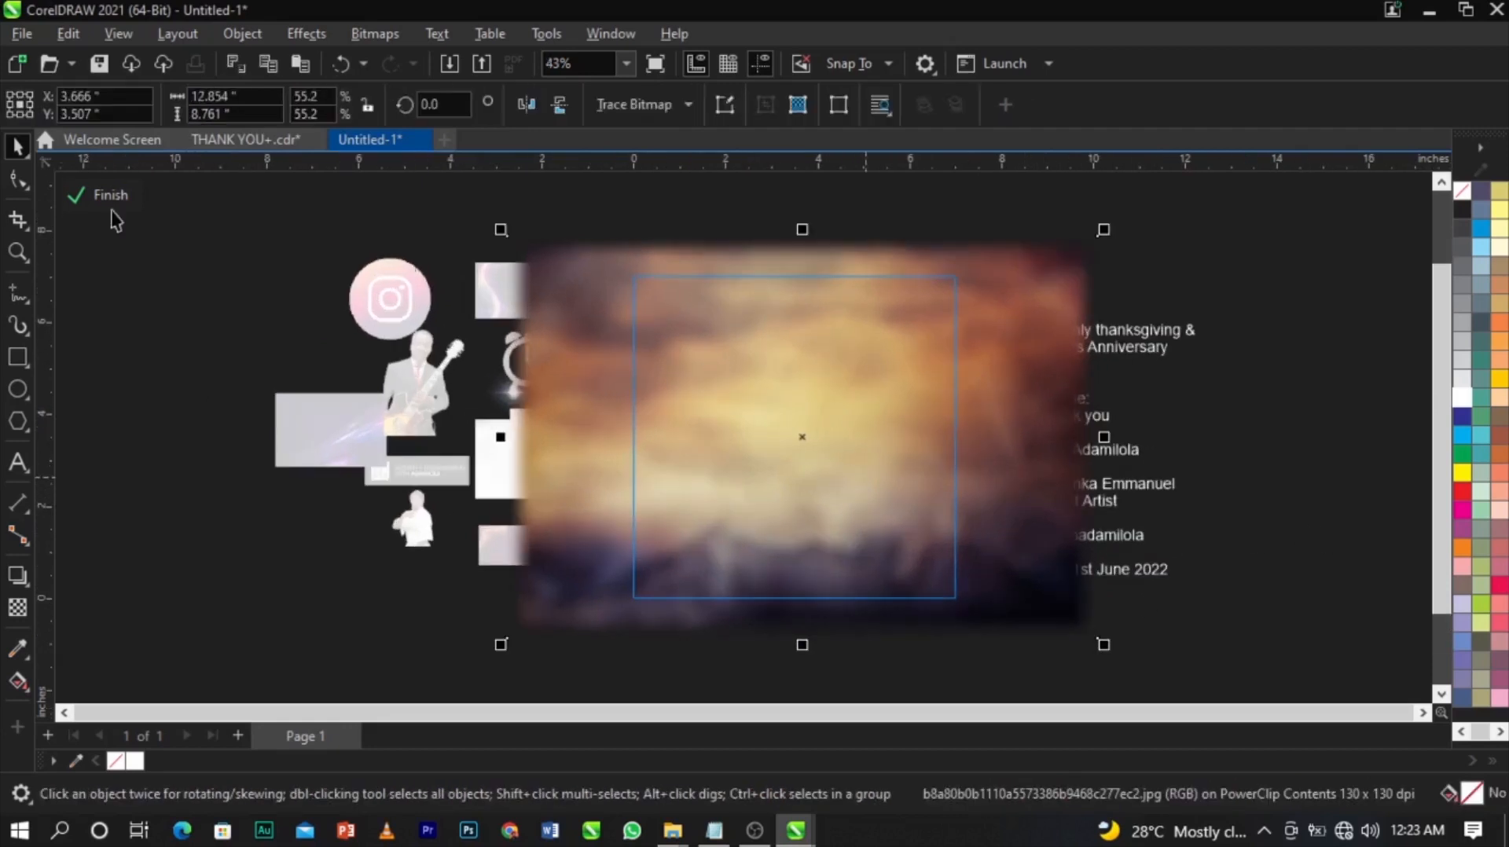
pyautogui.click(88, 197)
pyautogui.click(1005, 515)
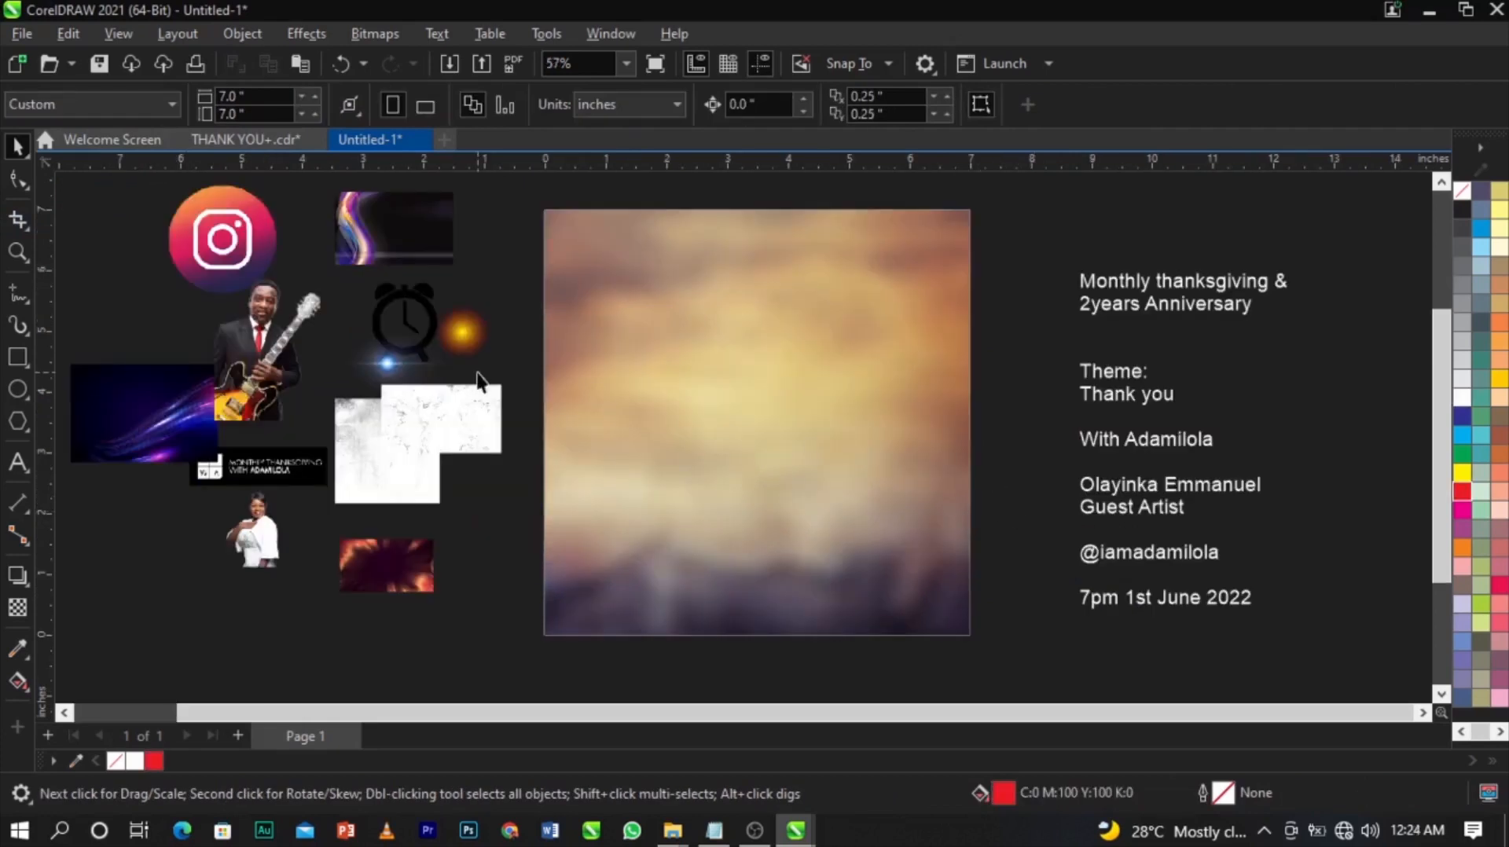
# Drag the guitarist photo and the woman's photo onto the page and roughly position them.
pyautogui.moveTo(261, 318); pyautogui.dragTo(687, 409)
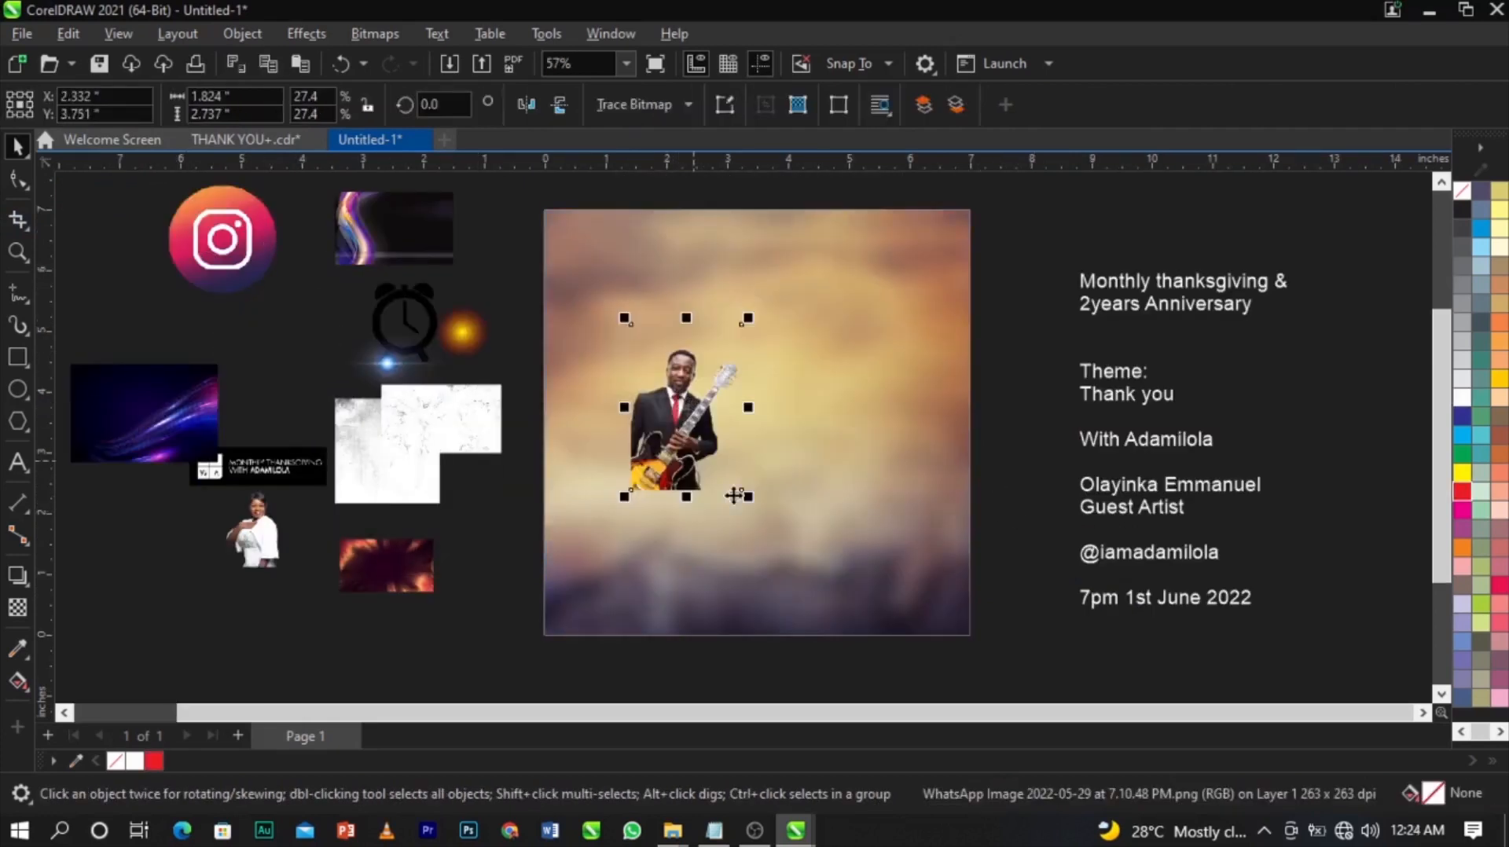
pyautogui.moveTo(750, 499); pyautogui.dragTo(712, 479)
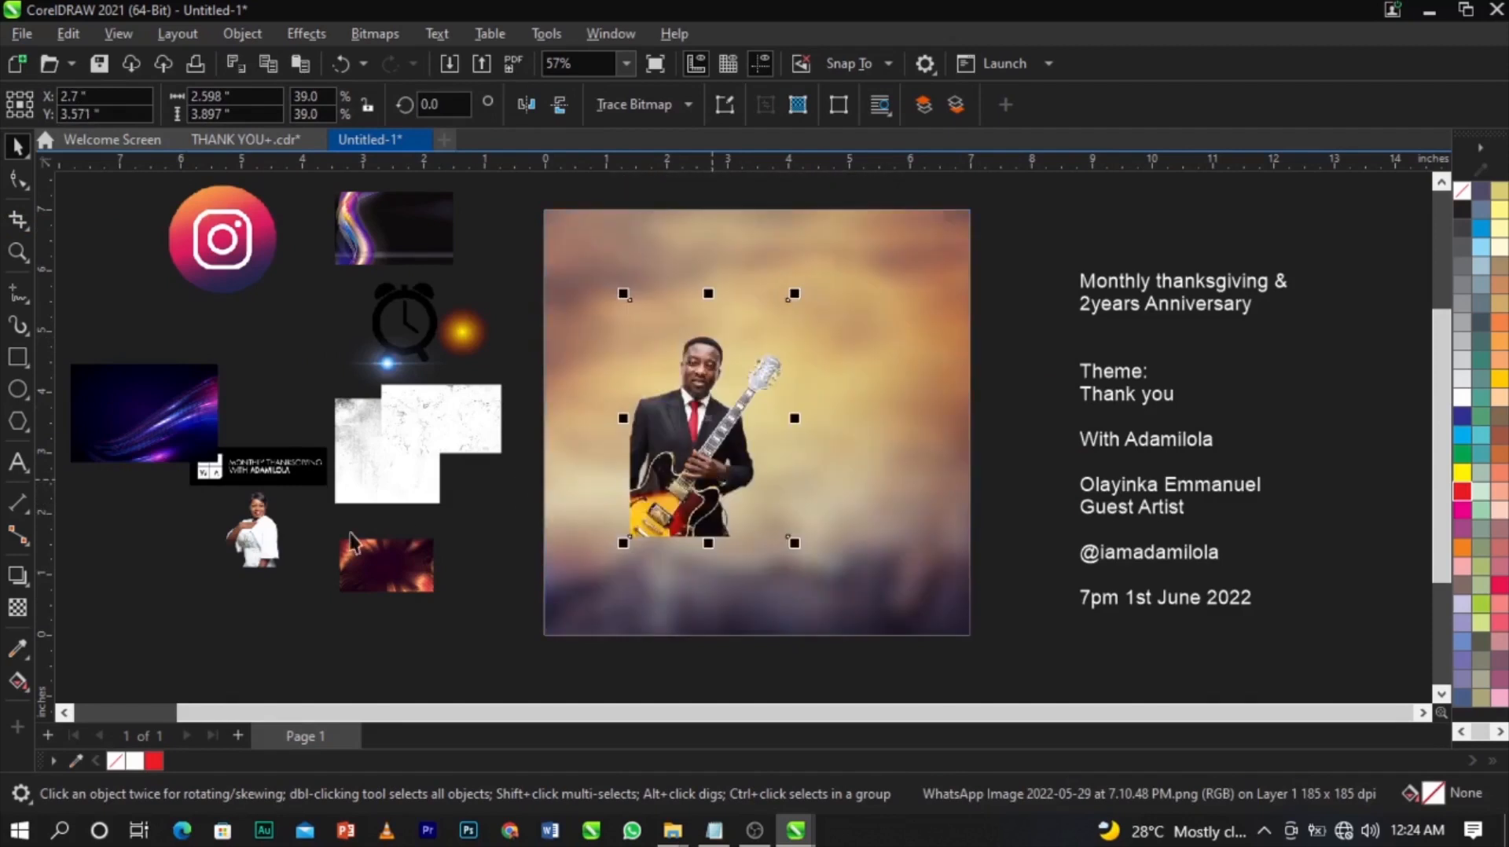
pyautogui.click(267, 550)
pyautogui.moveTo(268, 550); pyautogui.dragTo(765, 591)
pyautogui.scroll(2, 620, 418)
pyautogui.click(641, 481)
pyautogui.moveTo(604, 463); pyautogui.dragTo(575, 479)
pyautogui.click(788, 528)
pyautogui.moveTo(789, 485); pyautogui.dragTo(808, 485)
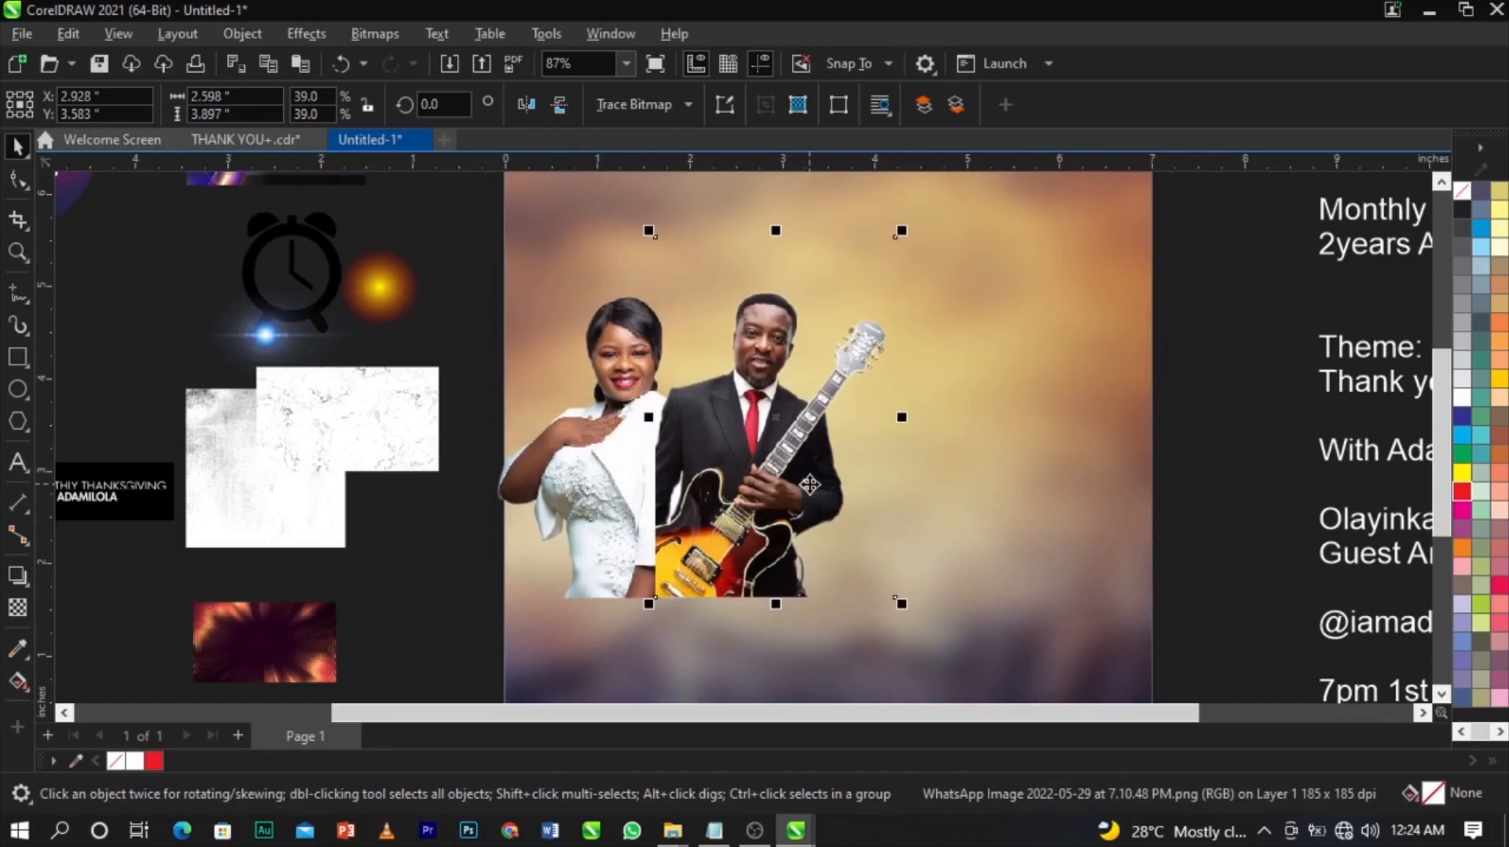
# Bring the woman's photo to the front and reposition and slightly enlarge the guitarist photo beside her.
pyautogui.click(589, 485)
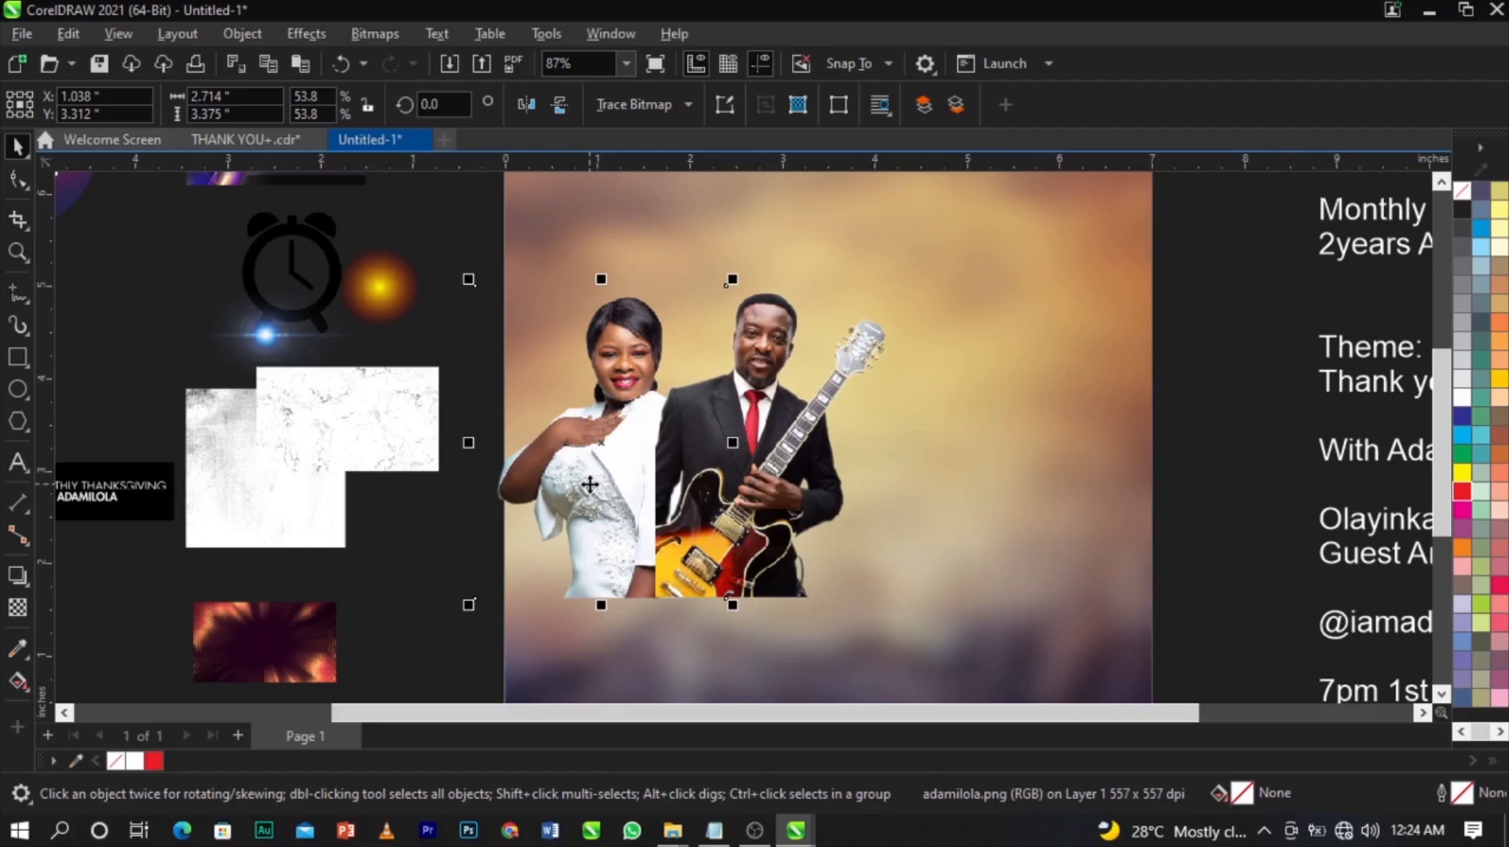
pyautogui.hotkey('shift', 'pageup')
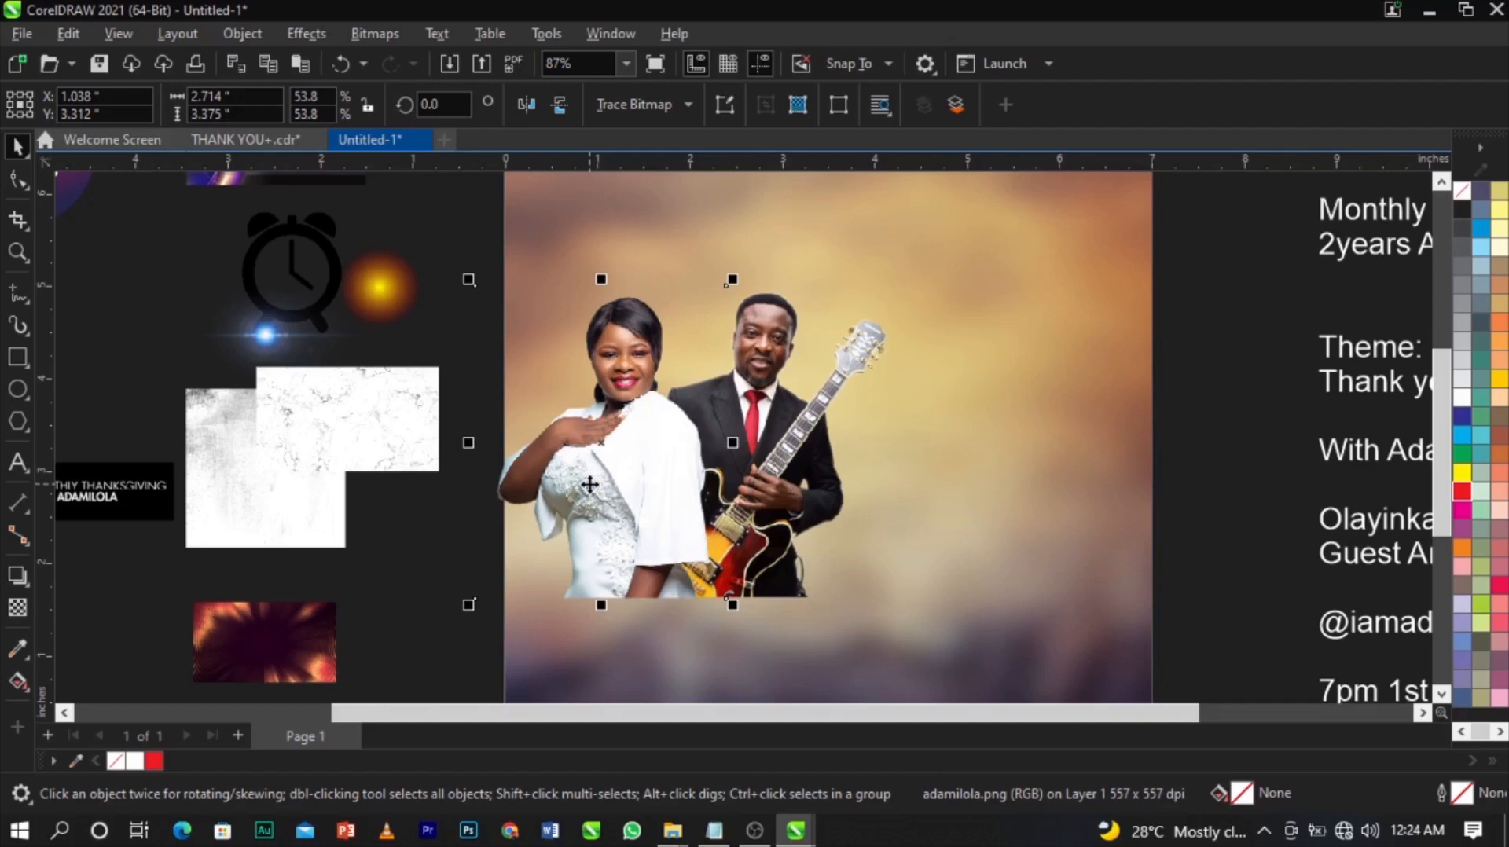
pyautogui.click(832, 504)
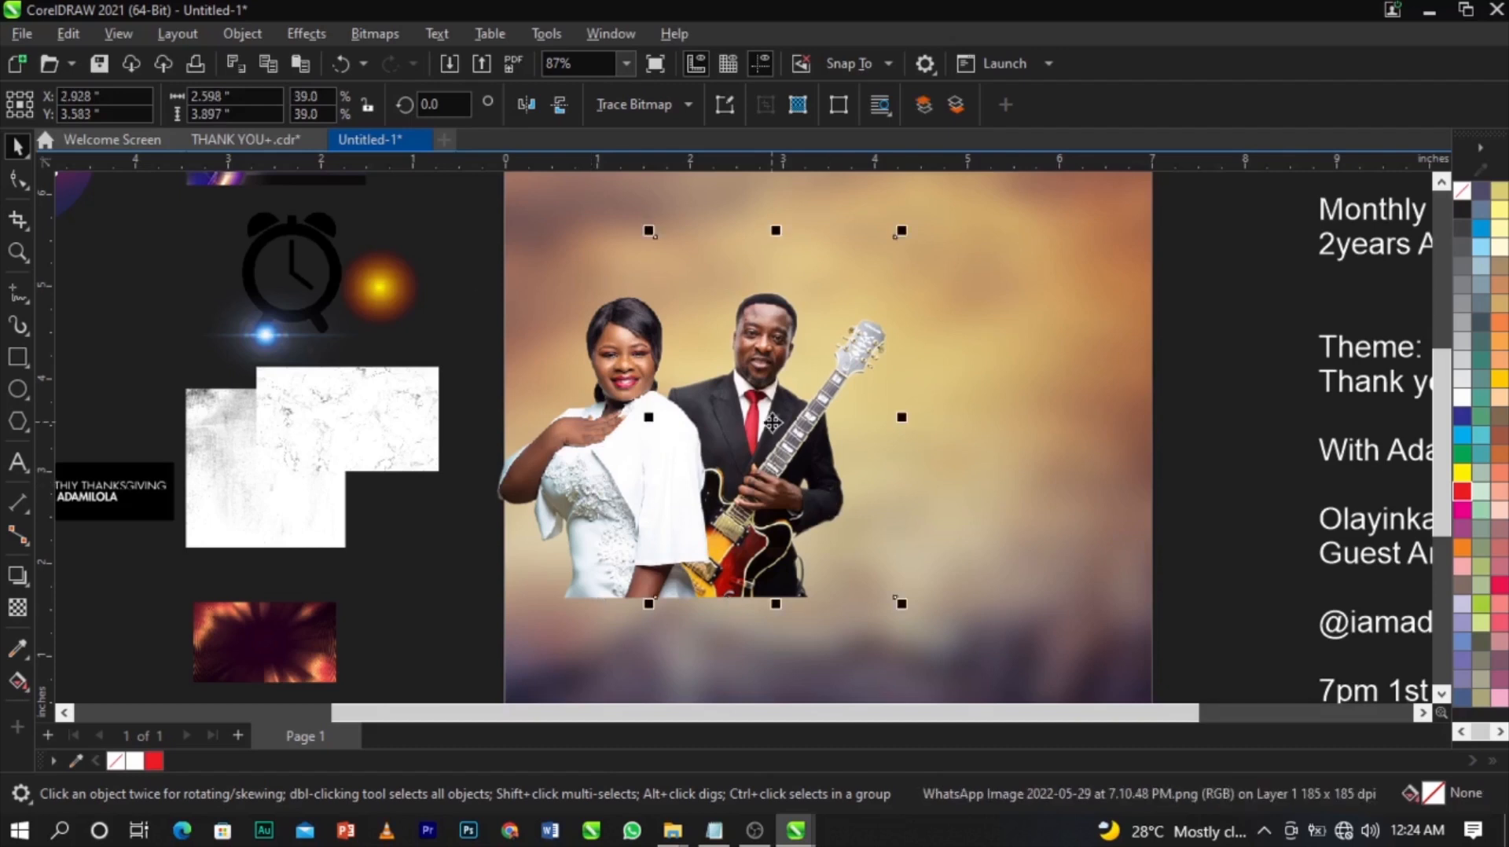
pyautogui.moveTo(787, 439); pyautogui.dragTo(787, 438)
pyautogui.moveTo(764, 442); pyautogui.dragTo(780, 438)
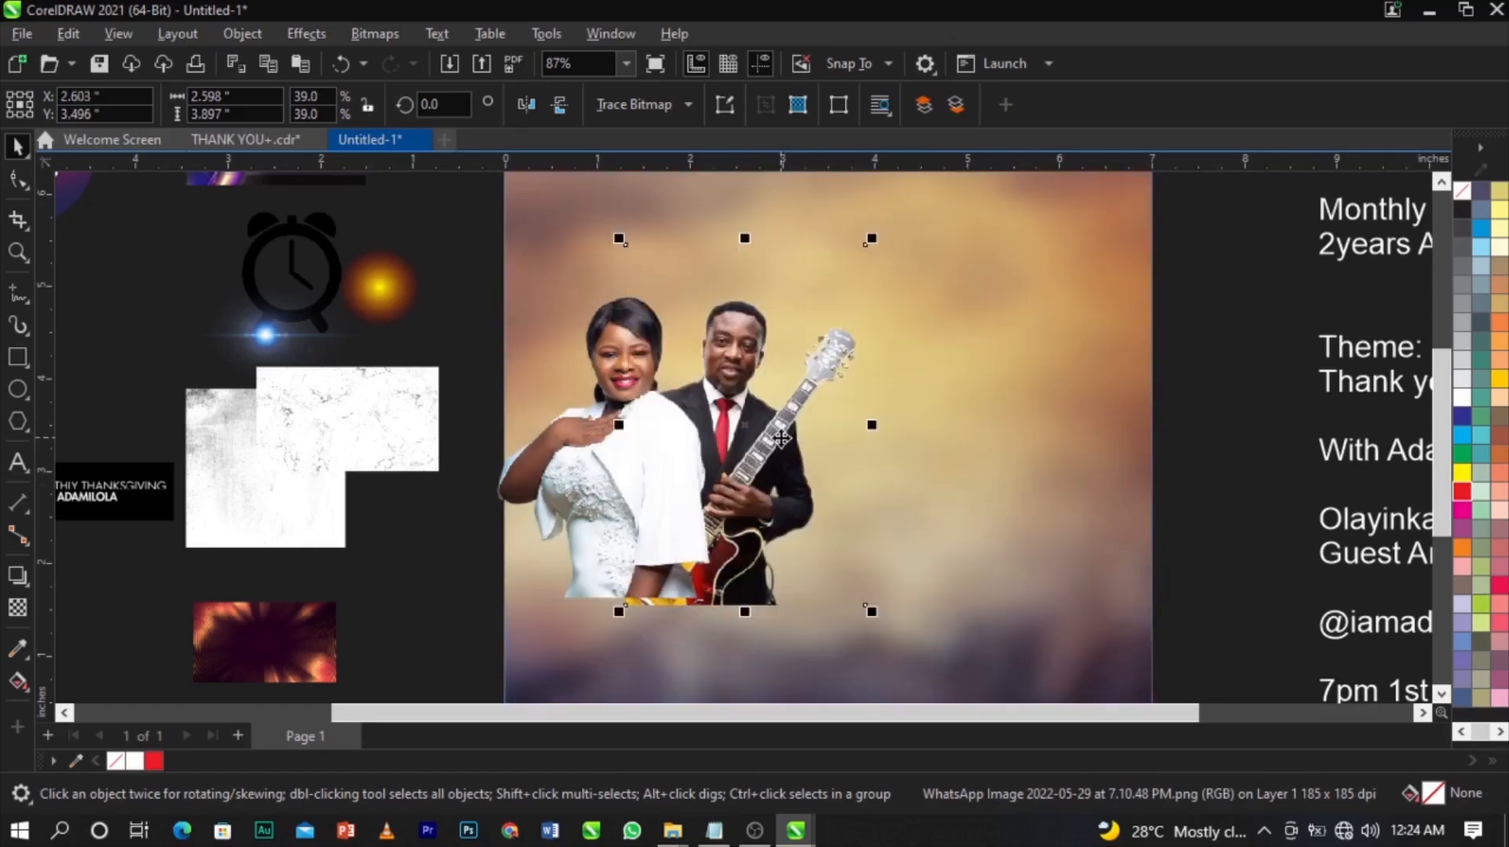
pyautogui.moveTo(871, 239); pyautogui.dragTo(891, 213)
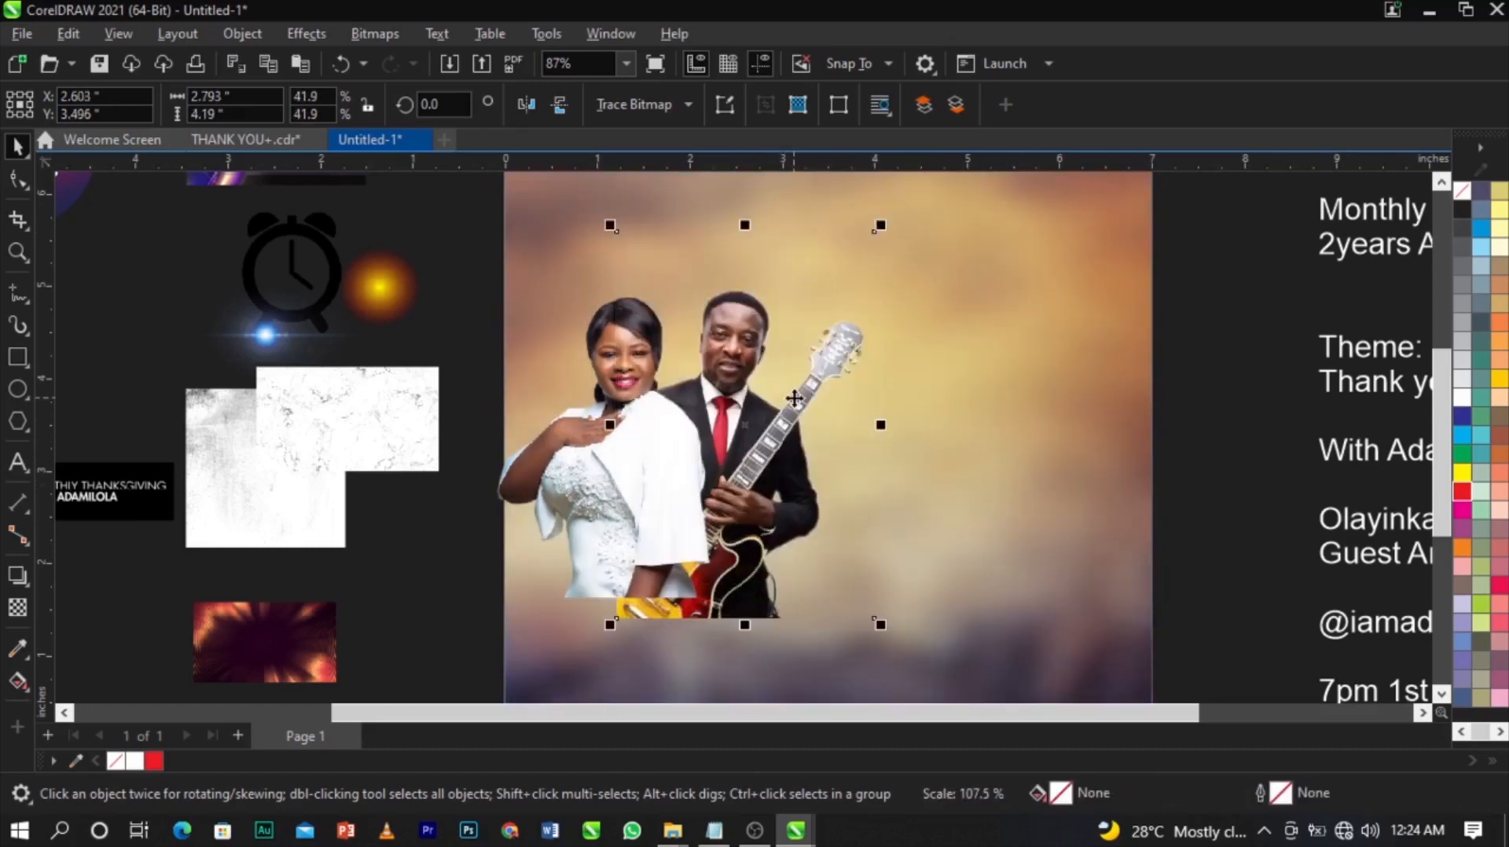
pyautogui.scroll(2, 800, 366)
pyautogui.moveTo(800, 366); pyautogui.dragTo(801, 378)
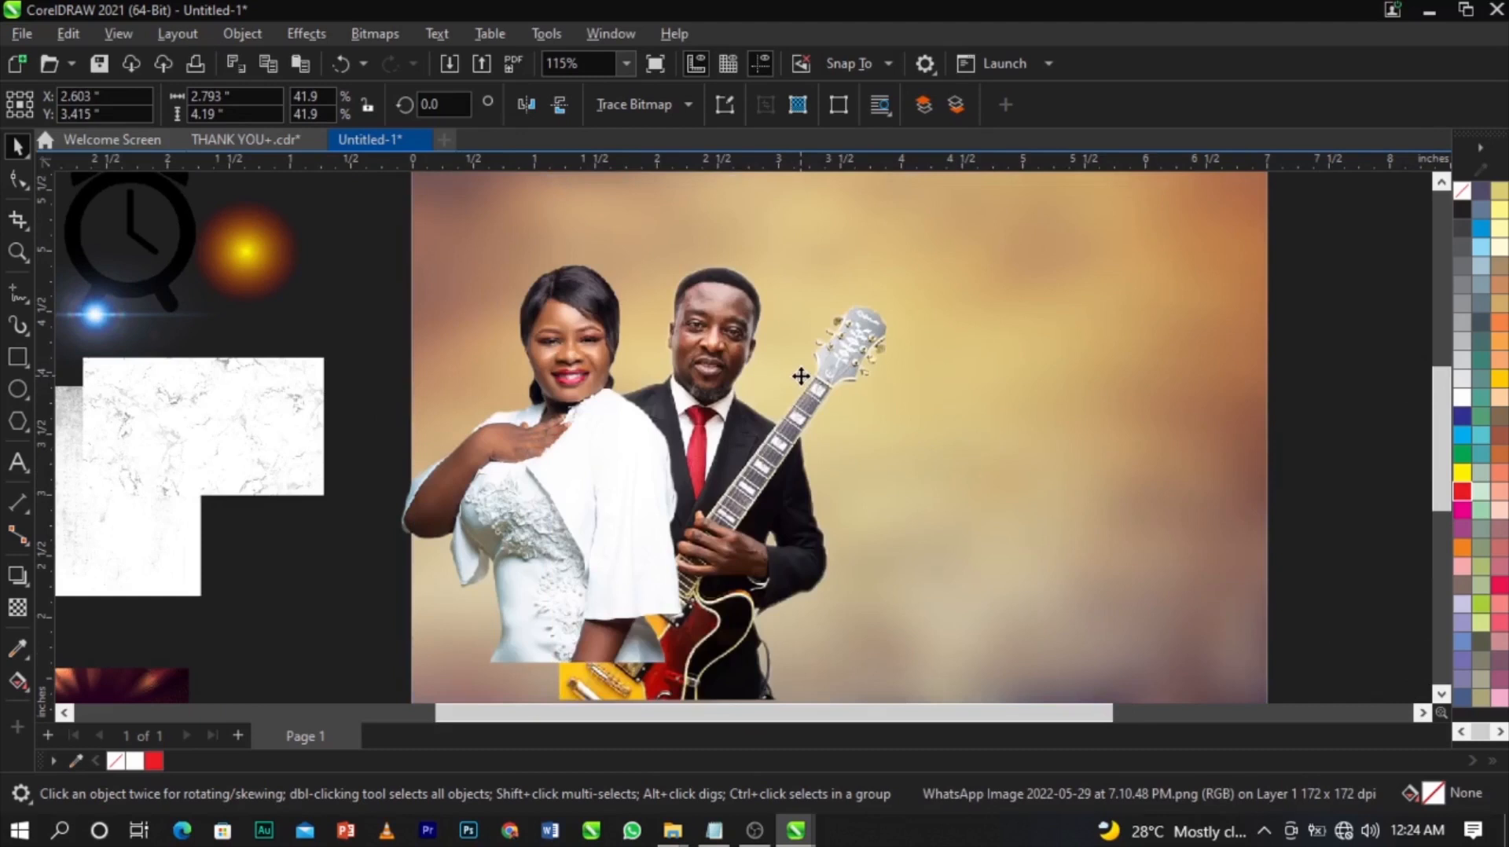
# Move and scale both photos together to about 5.191 x 5.035 in.
pyautogui.scroll(-3, 801, 377)
pyautogui.click(615, 387)
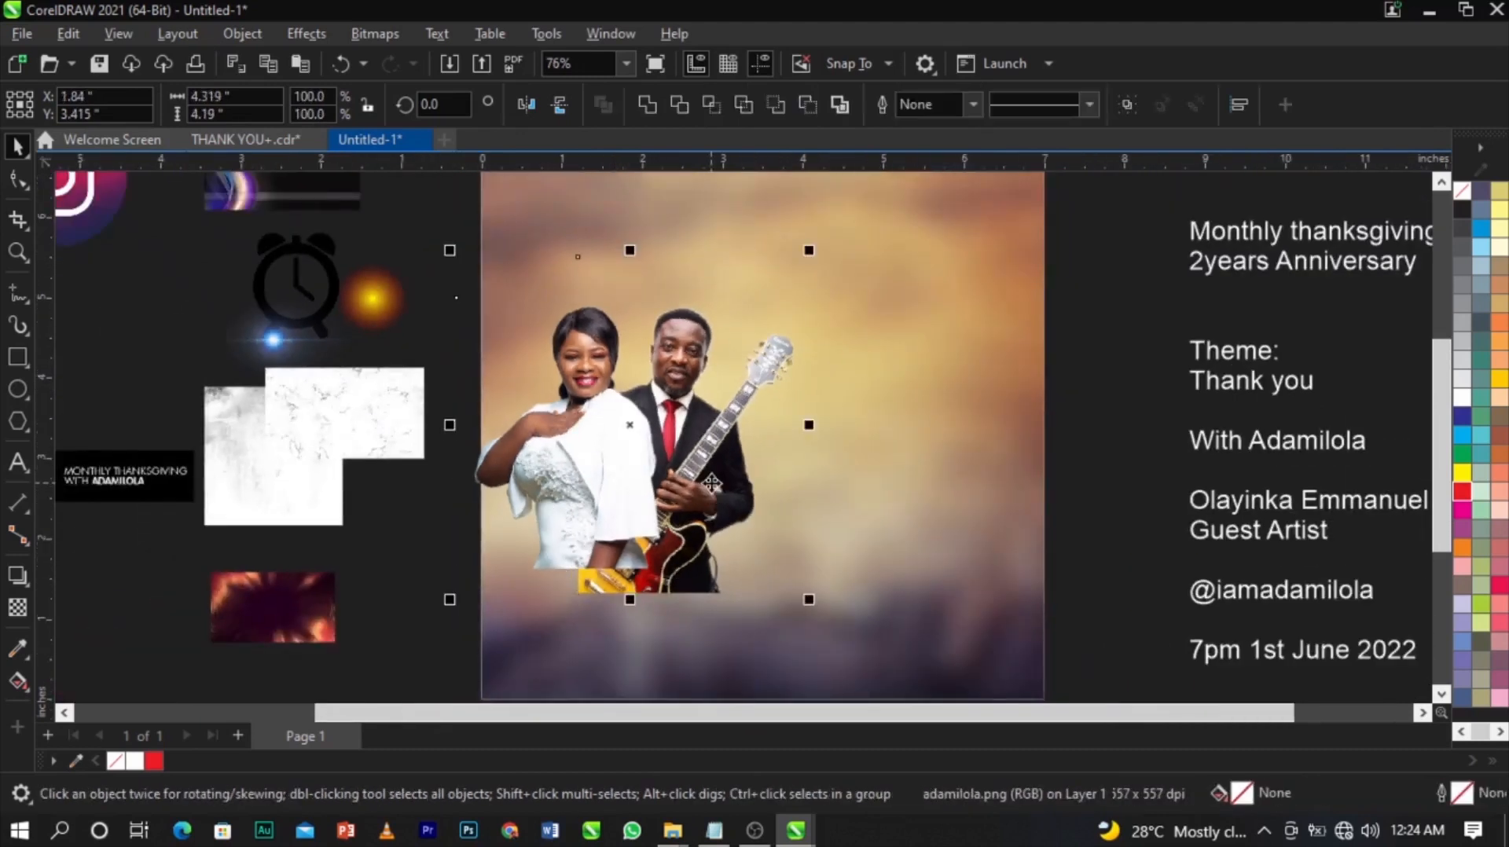
pyautogui.moveTo(717, 451); pyautogui.dragTo(728, 451)
pyautogui.moveTo(820, 609); pyautogui.dragTo(846, 629)
pyautogui.moveTo(716, 529); pyautogui.dragTo(710, 536)
pyautogui.moveTo(838, 227); pyautogui.dragTo(849, 213)
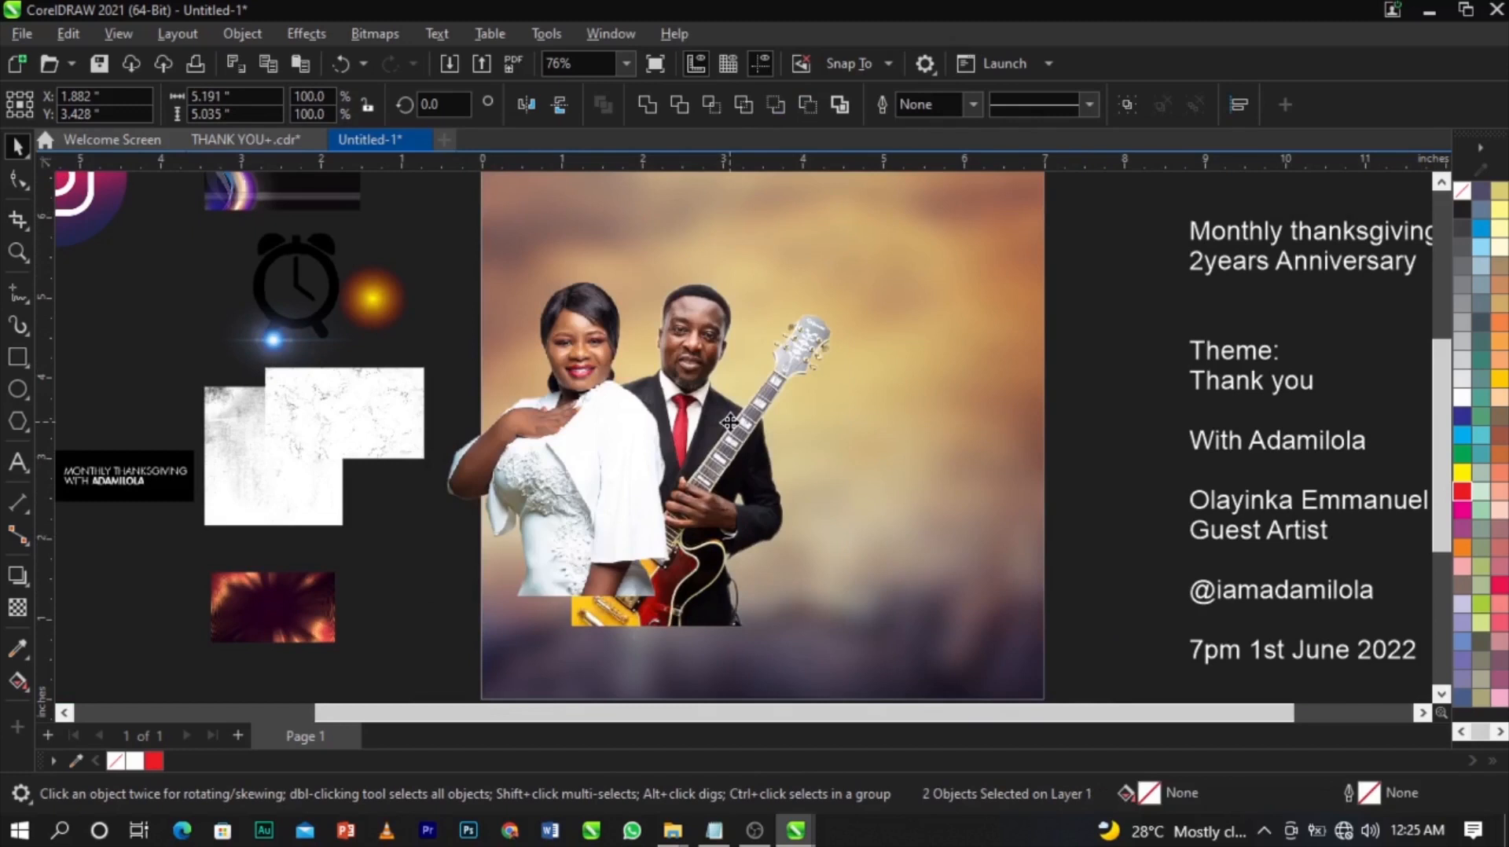
pyautogui.moveTo(730, 422); pyautogui.dragTo(731, 423)
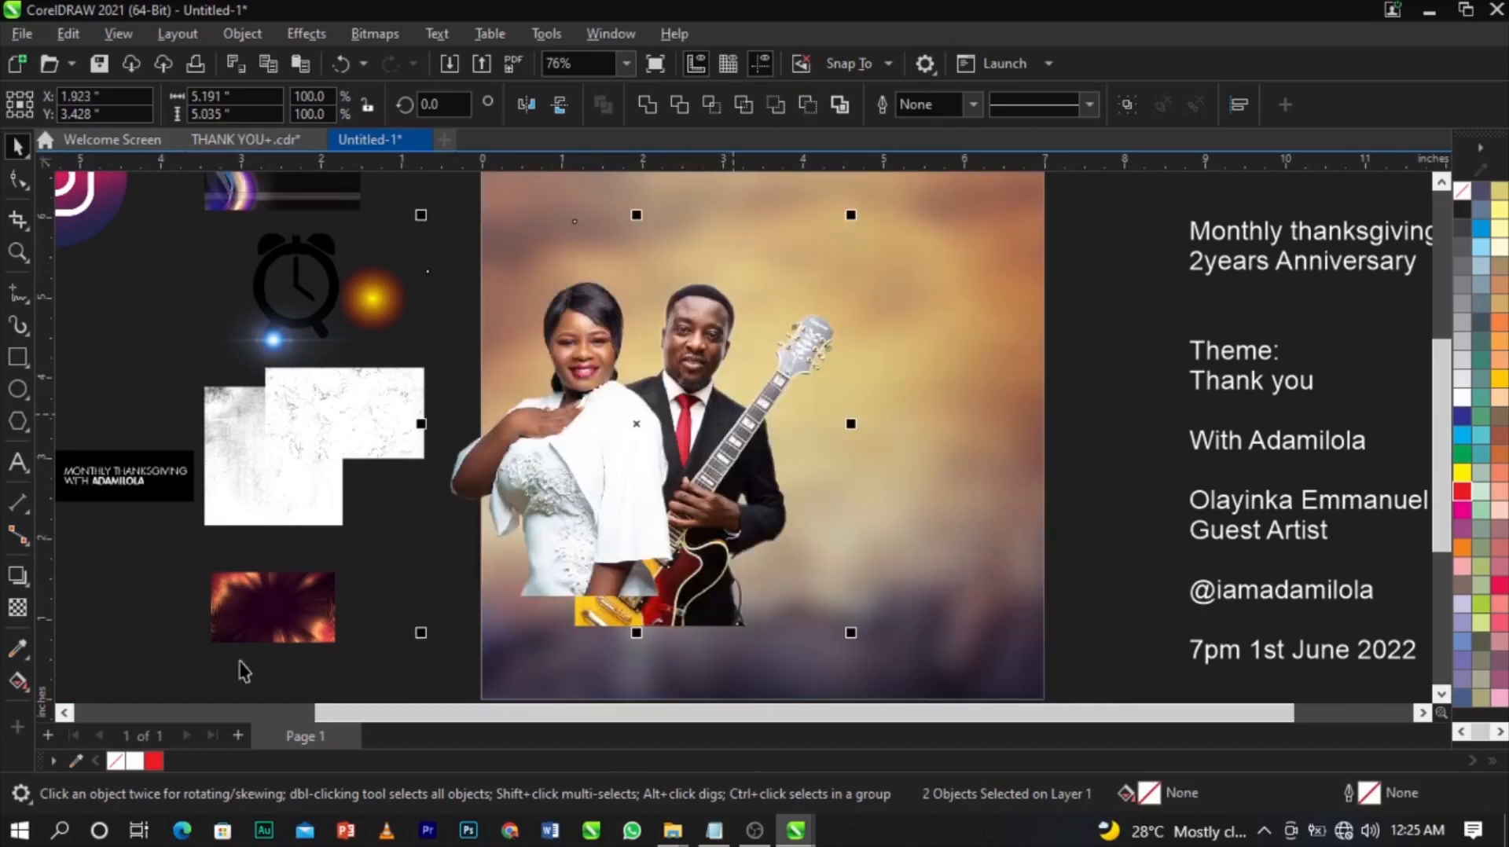
pyautogui.hotkey('ctrl', 'v')
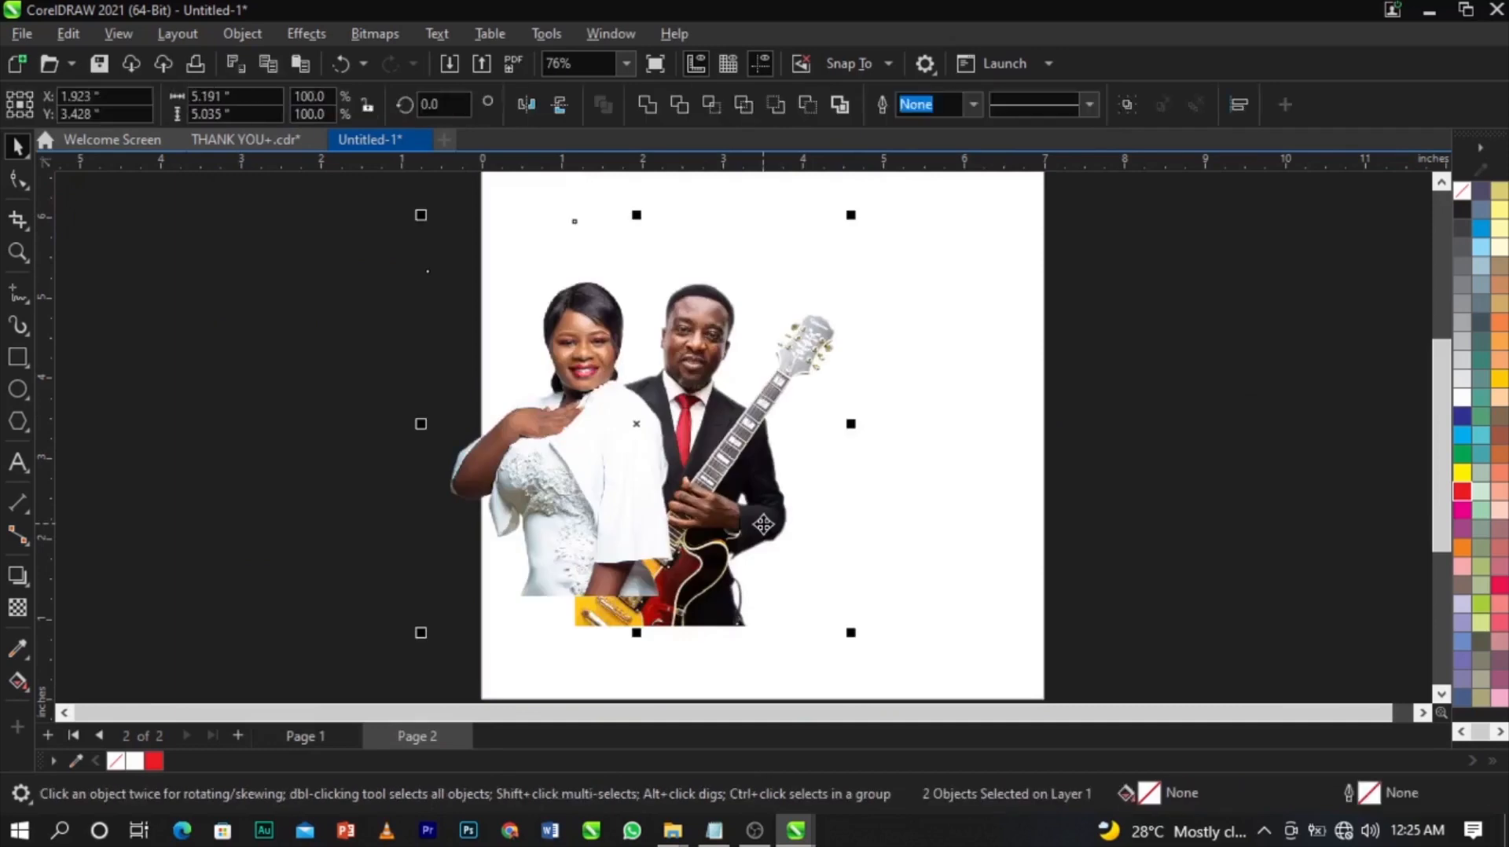
pyautogui.click(1165, 519)
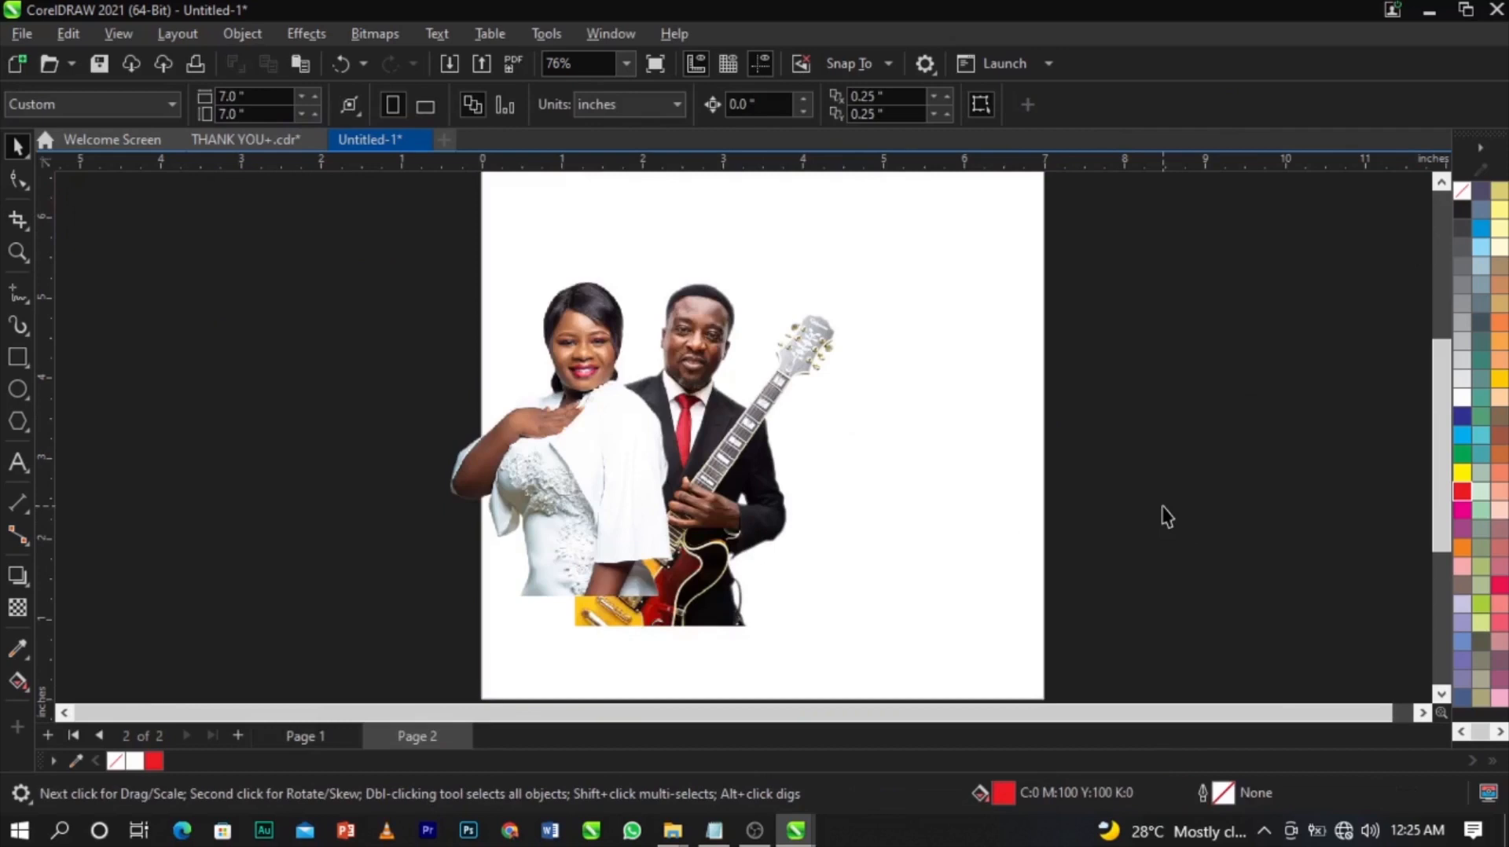
pyautogui.press('pageup')
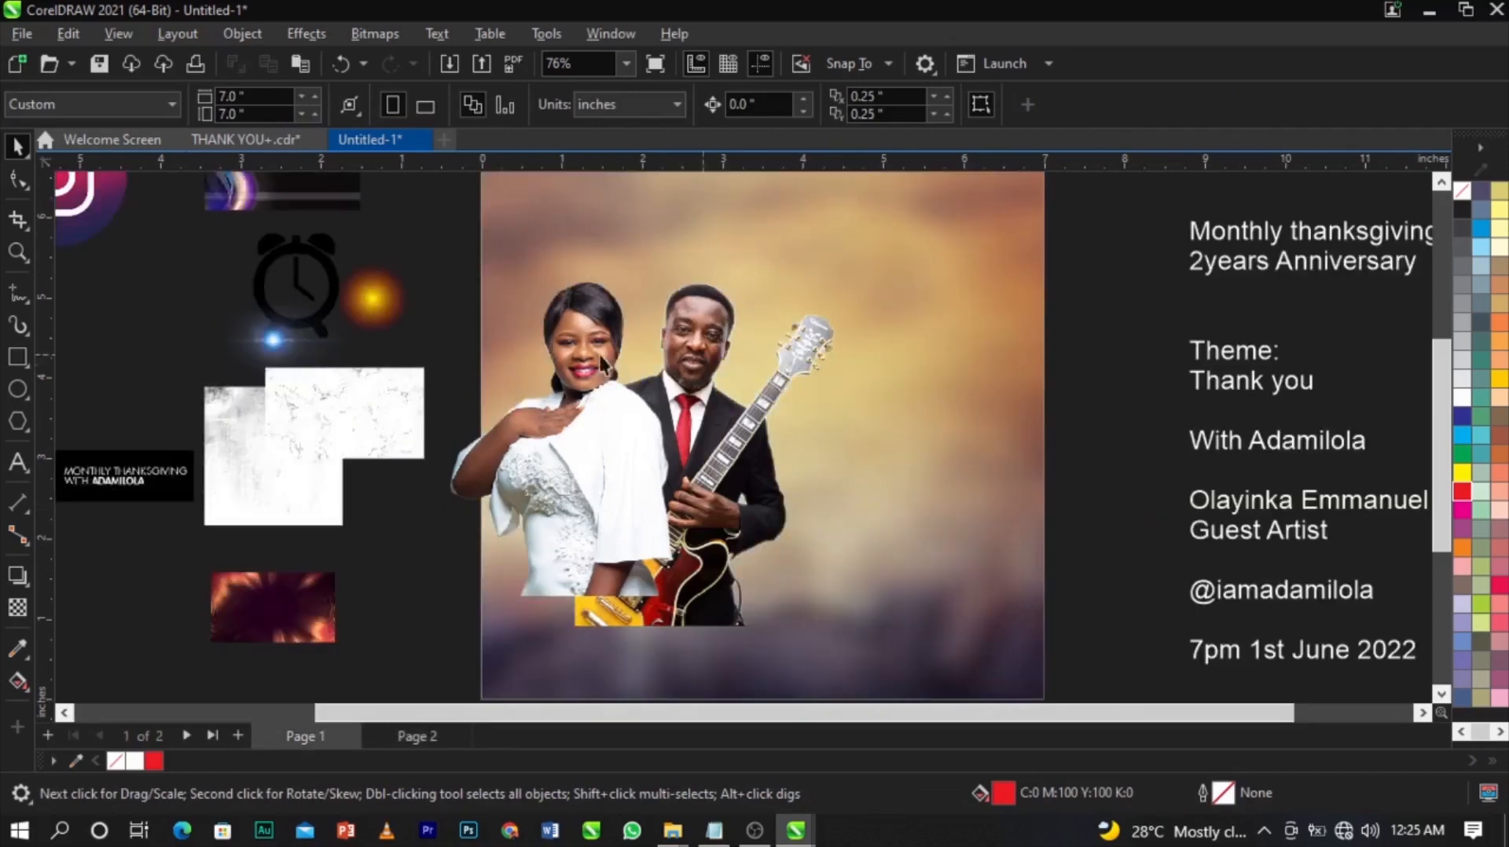
pyautogui.click(403, 737)
pyautogui.click(311, 736)
pyautogui.scroll(-1, 1037, 535)
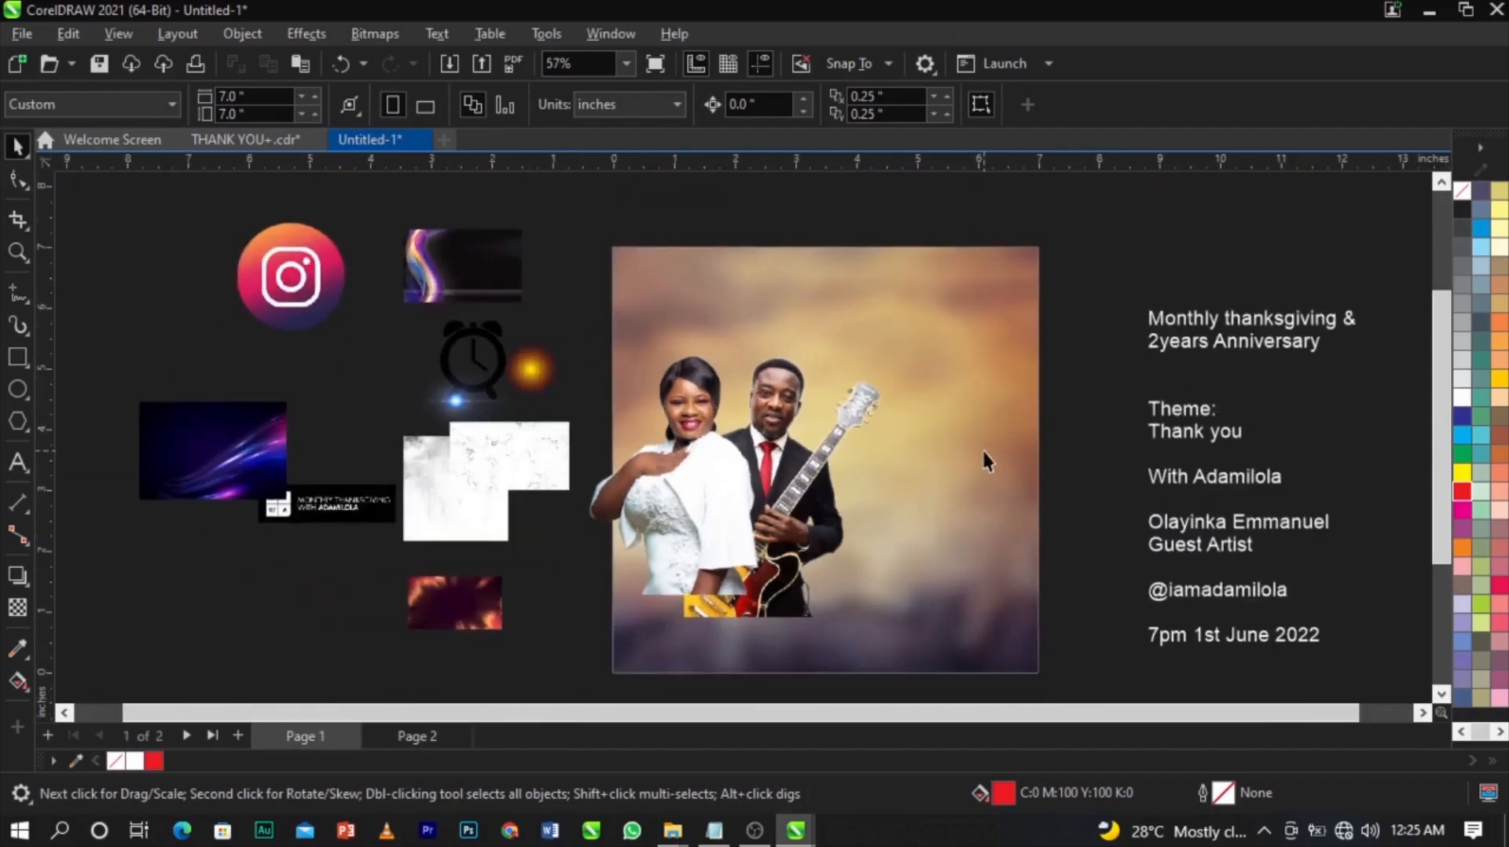
pyautogui.click(417, 736)
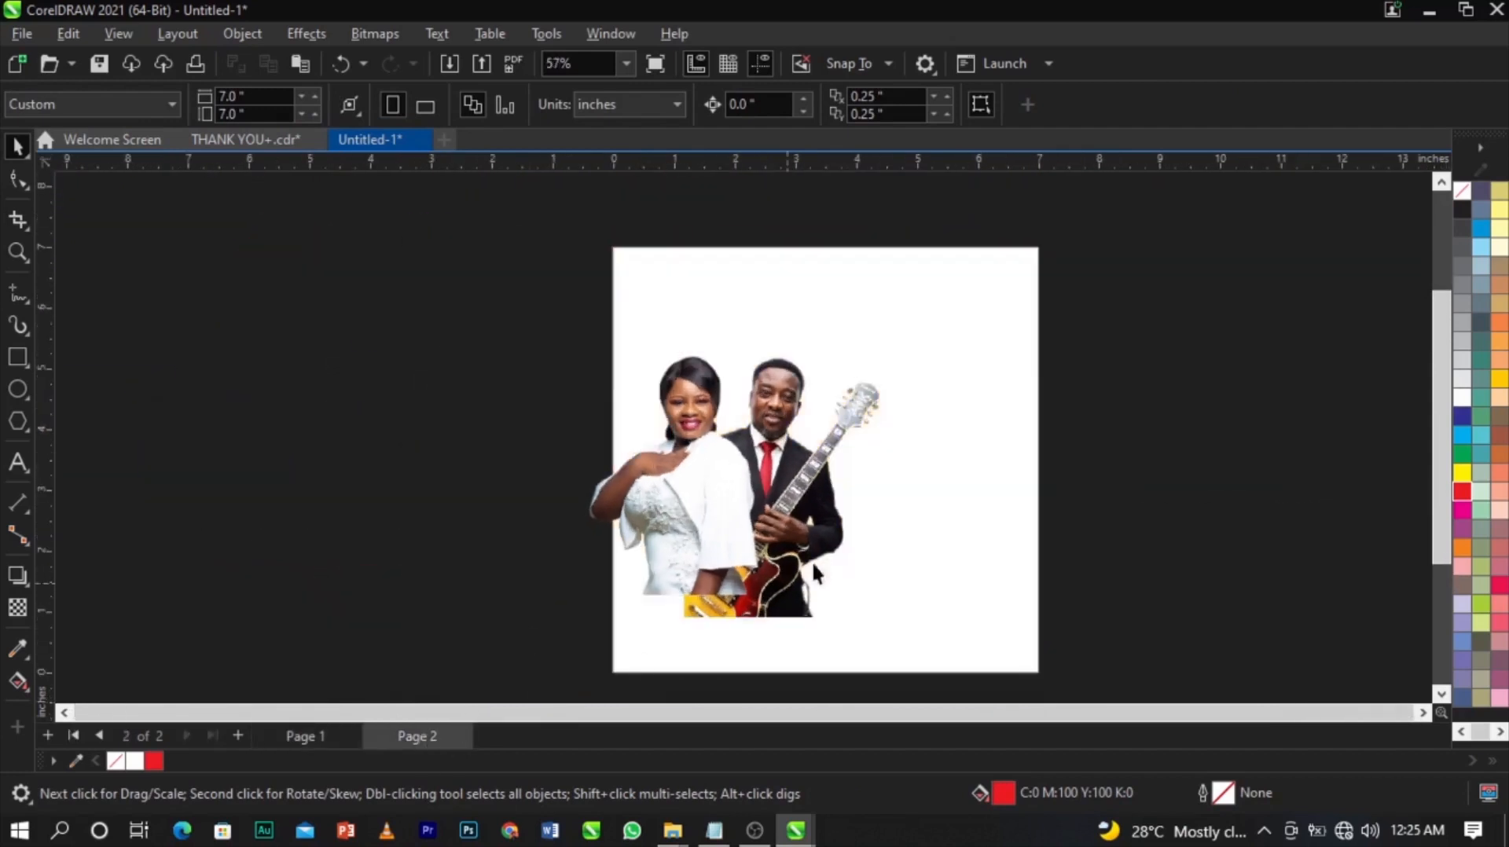
pyautogui.moveTo(474, 326); pyautogui.dragTo(927, 632)
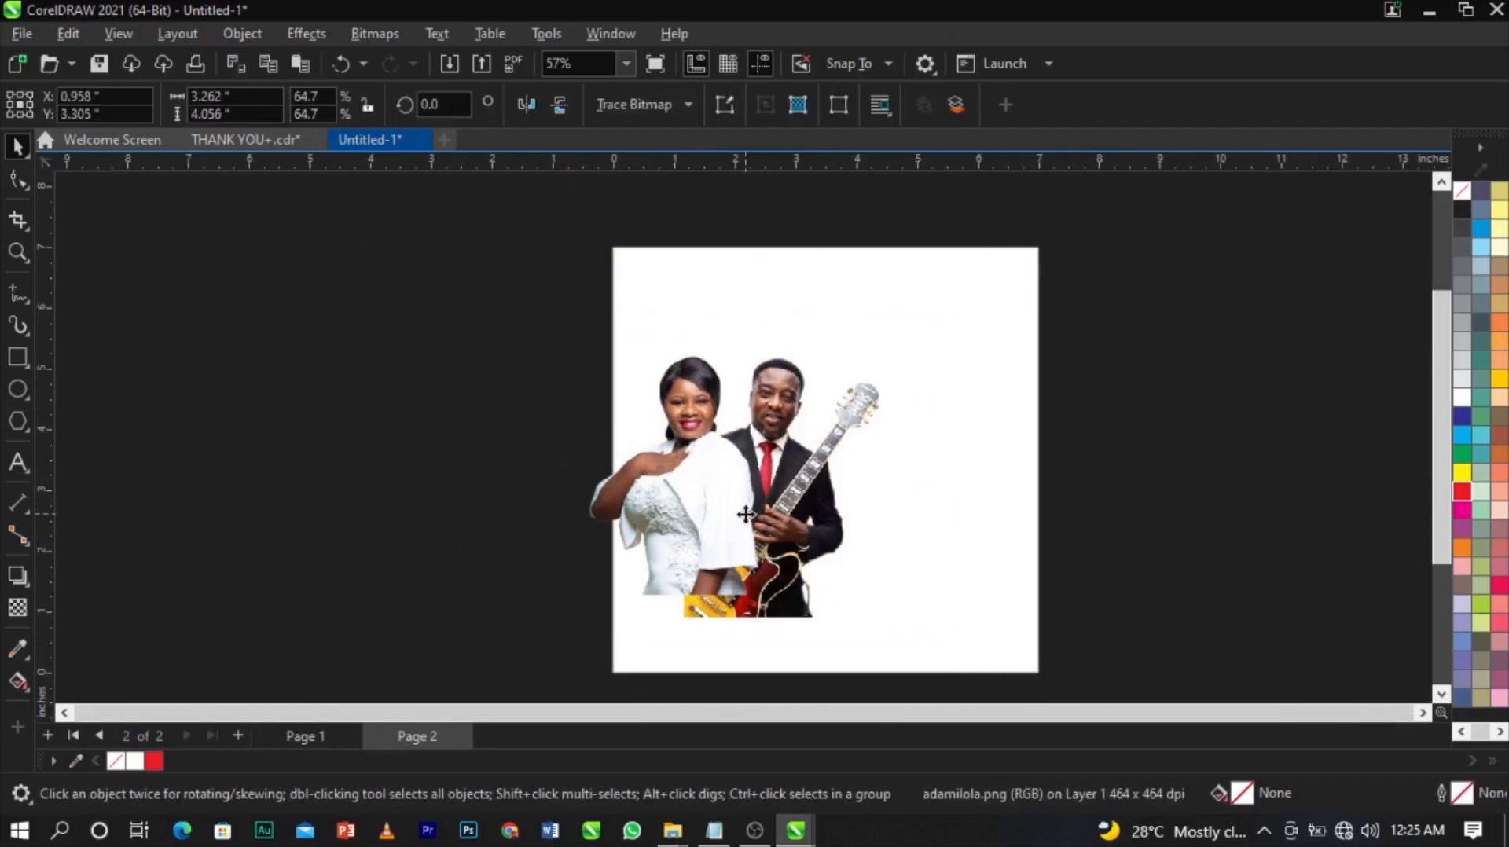
pyautogui.moveTo(754, 511); pyautogui.dragTo(777, 510)
pyautogui.hotkey('ctrl', 'z')
pyautogui.click(509, 532)
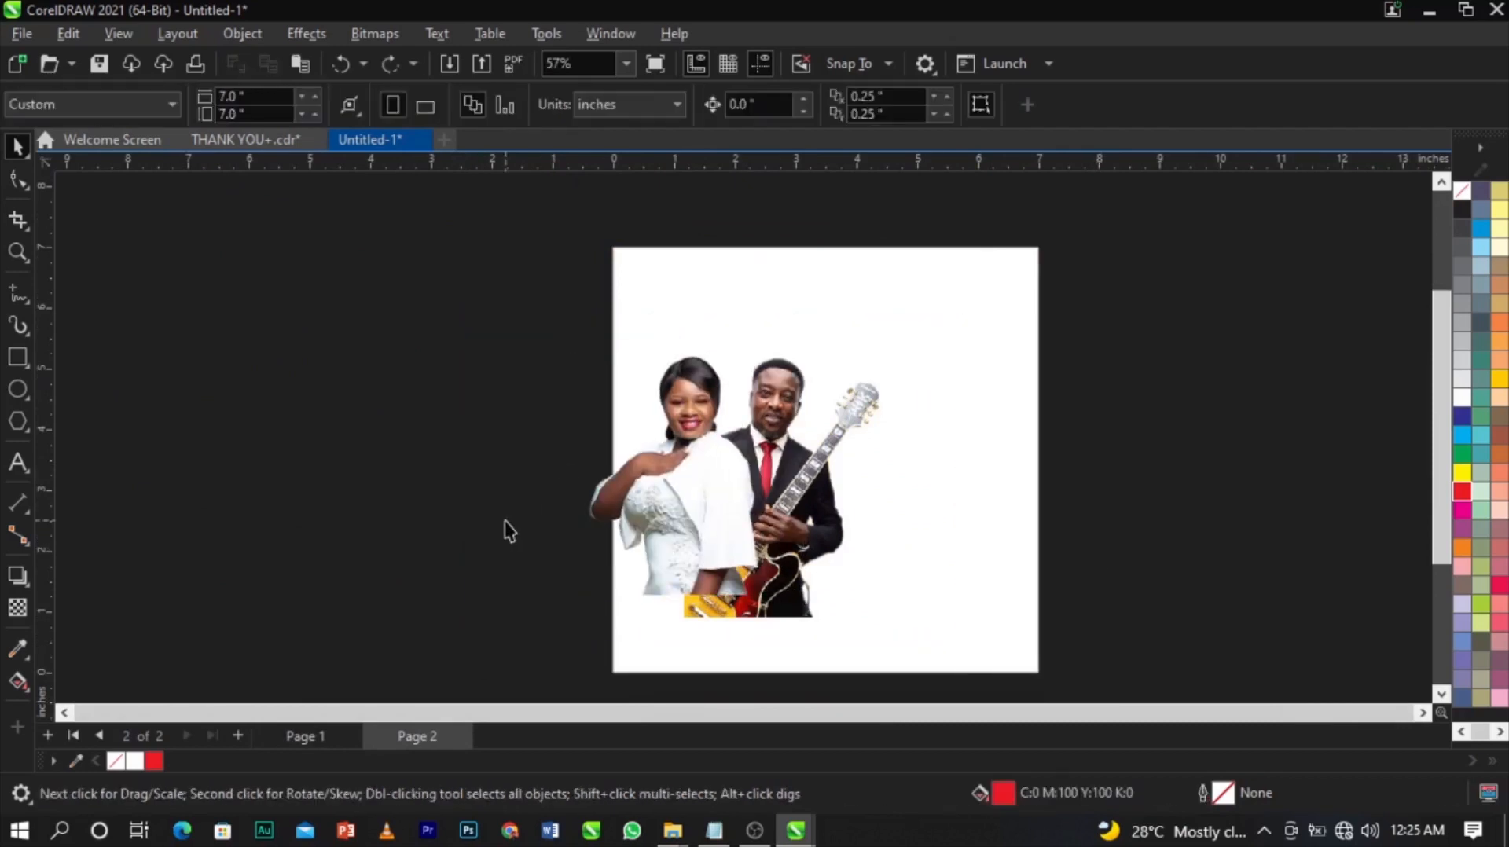
pyautogui.click(319, 728)
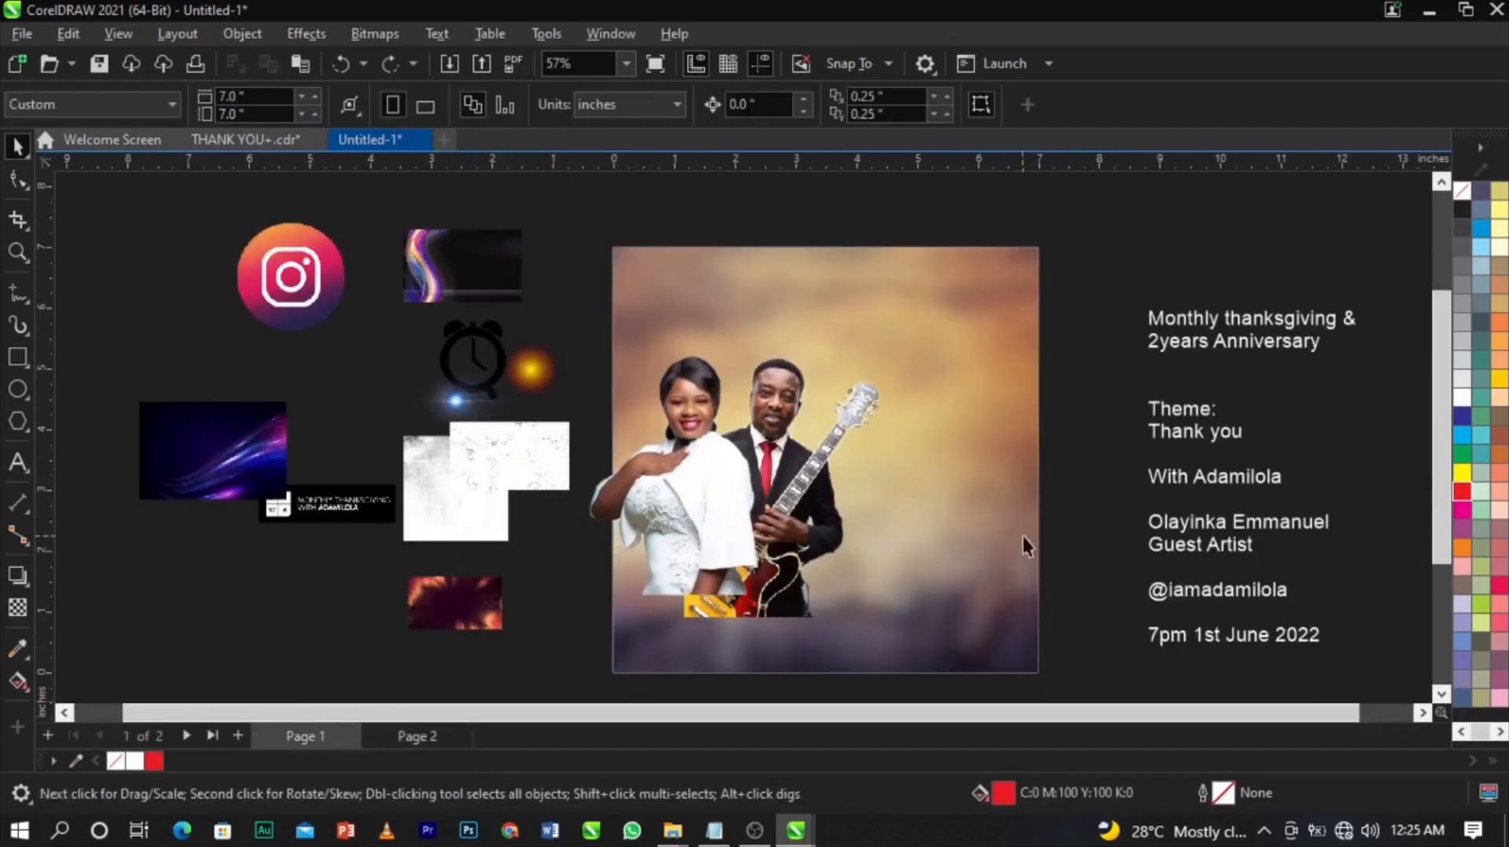
pyautogui.click(800, 494)
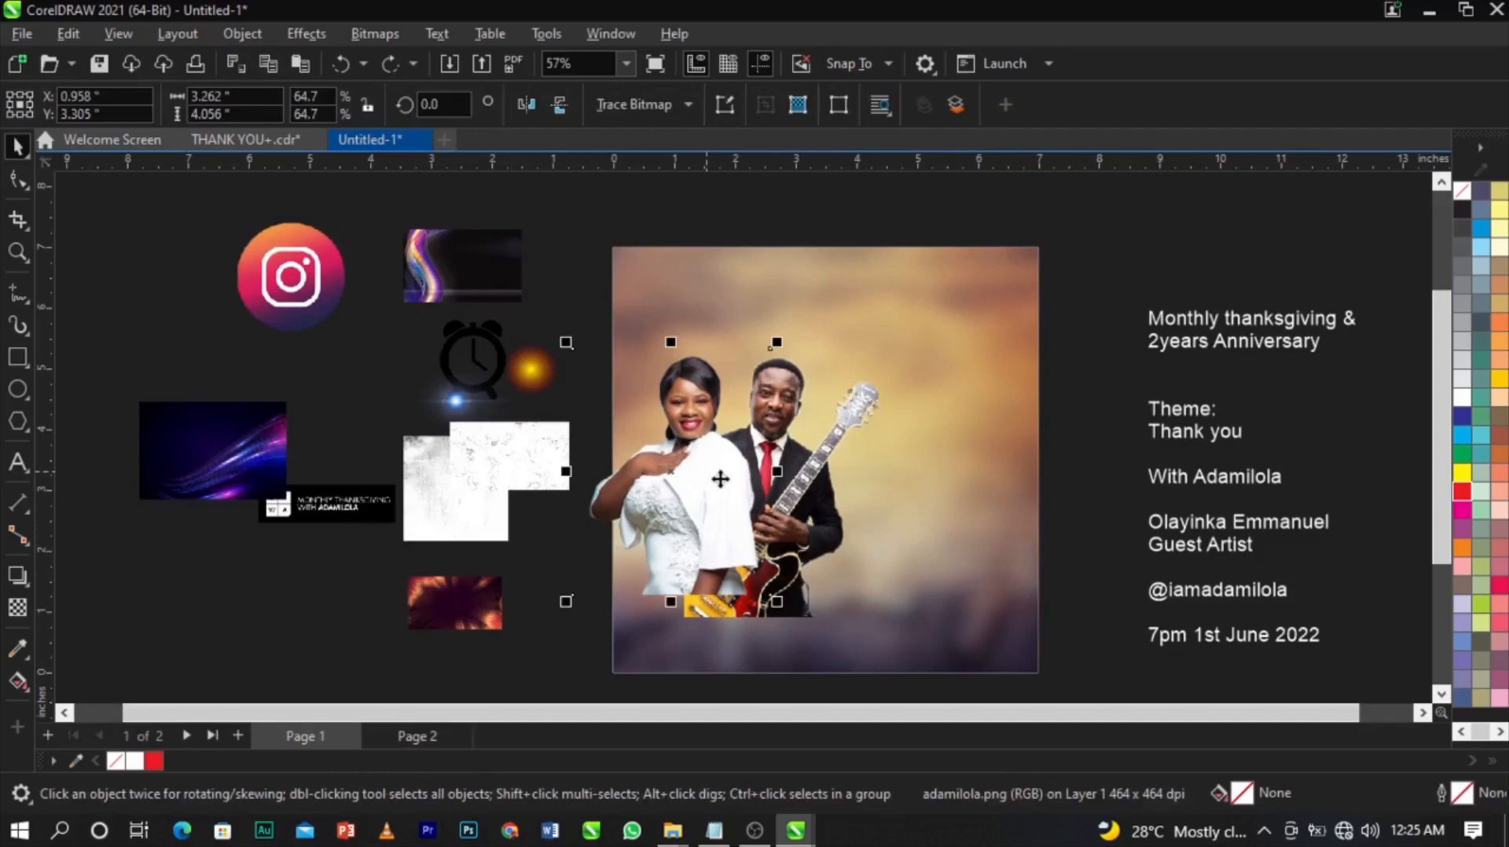
# Scale both couple photos up slightly and move them down to 1.937, 3.373 in.
pyautogui.keyDown('shift'); pyautogui.click(816, 486); pyautogui.keyUp('shift')
pyautogui.moveTo(895, 305); pyautogui.dragTo(901, 293)
pyautogui.scroll(1, 901, 292)
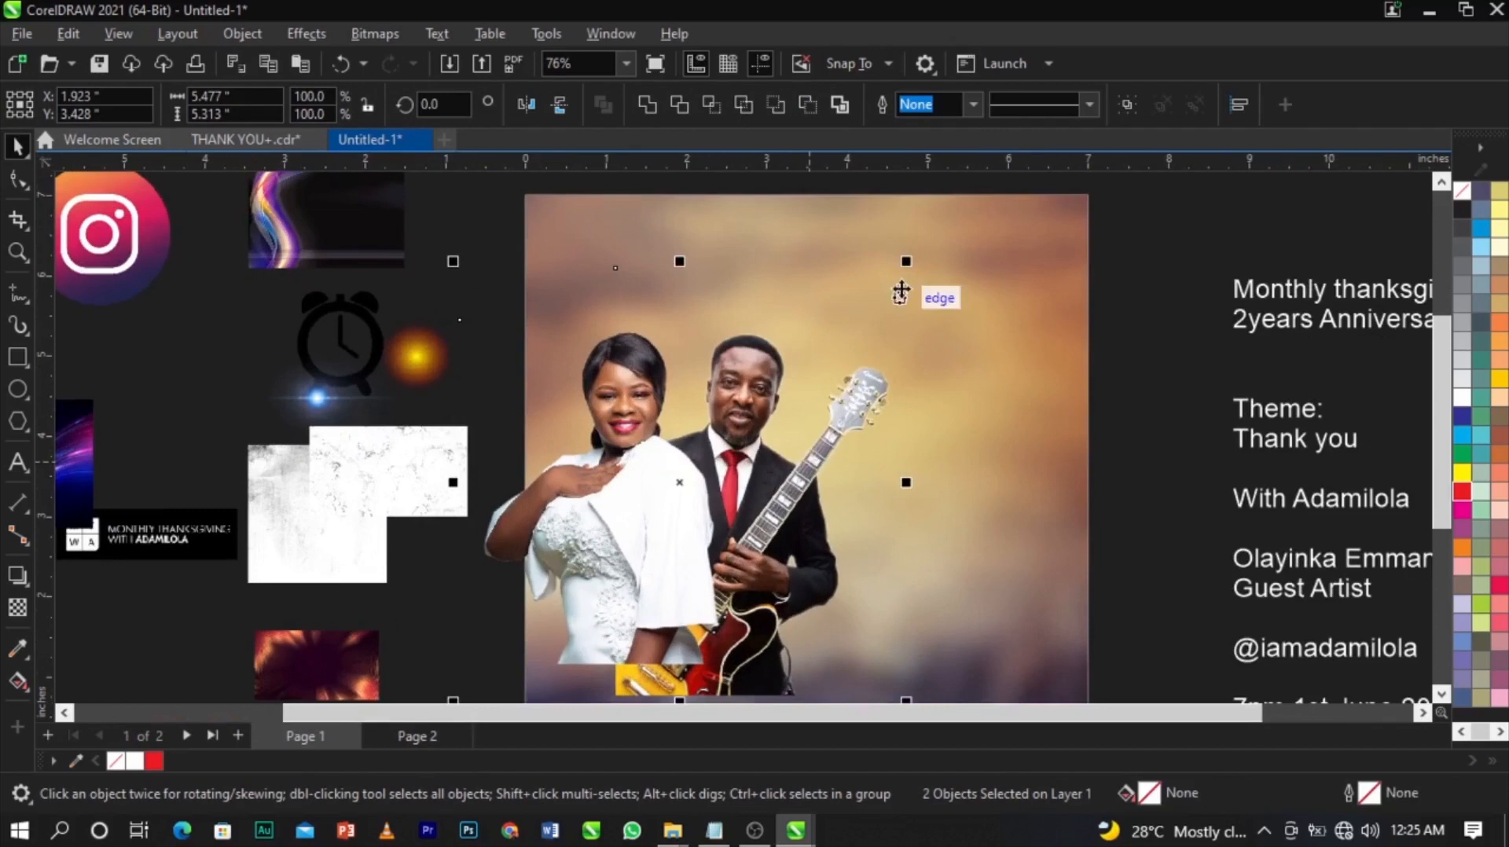
pyautogui.moveTo(713, 438); pyautogui.dragTo(717, 455)
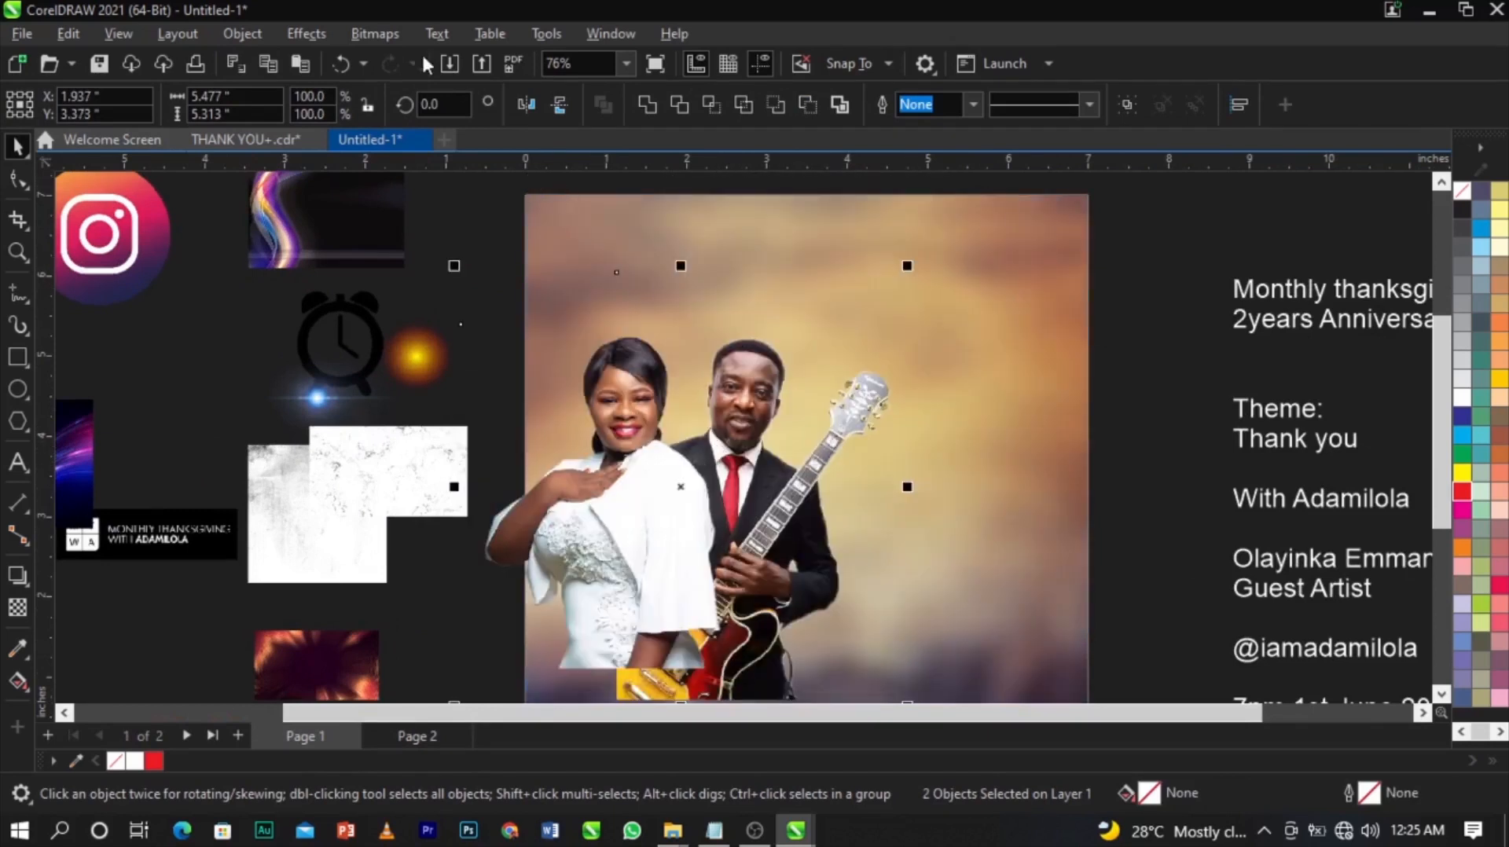
pyautogui.click(1153, 359)
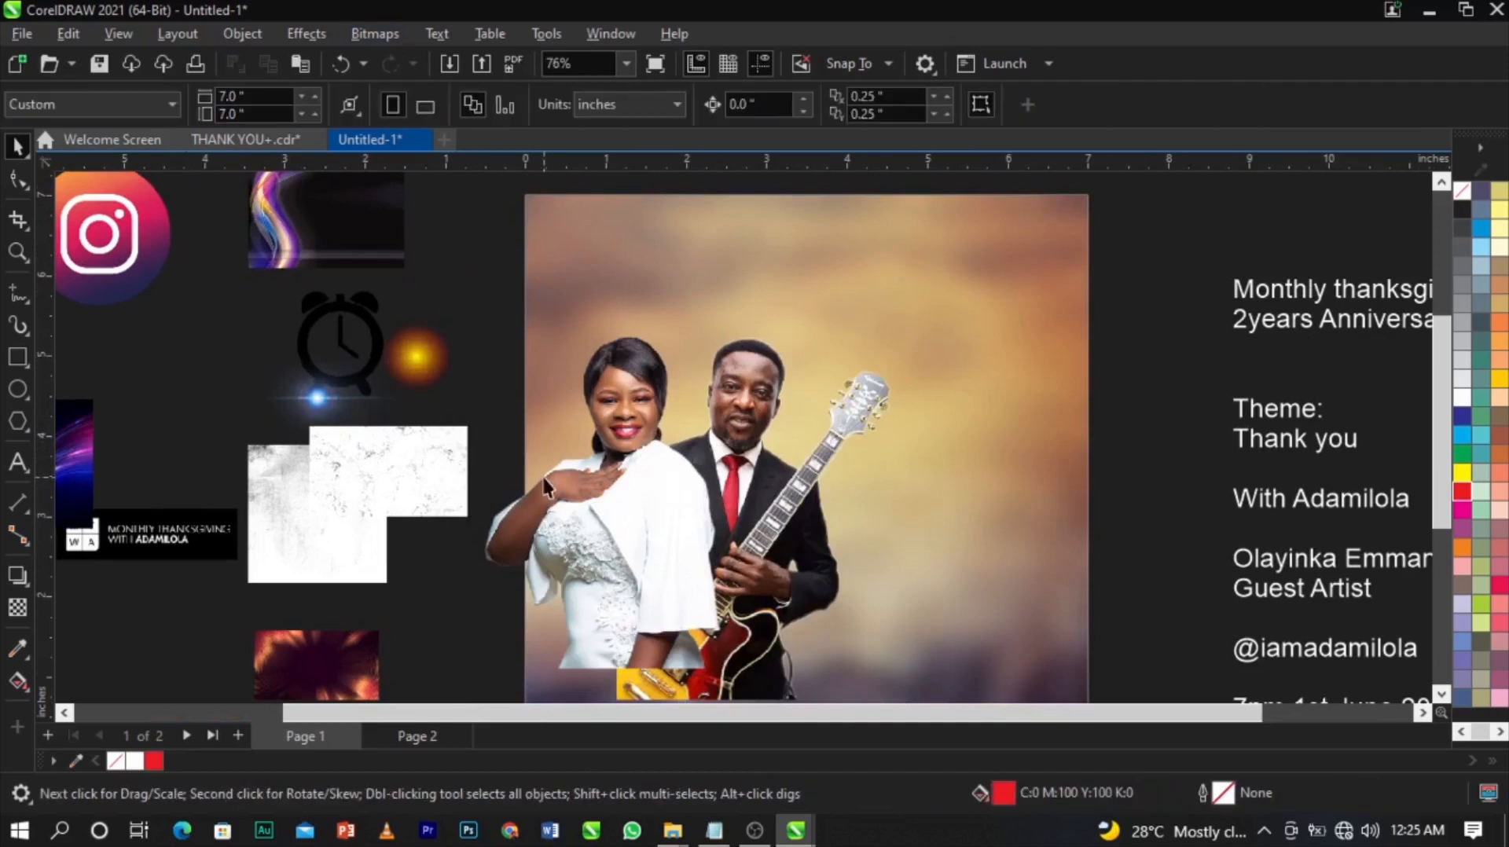
pyautogui.click(737, 391)
pyautogui.scroll(1, 737, 390)
pyautogui.click(814, 480)
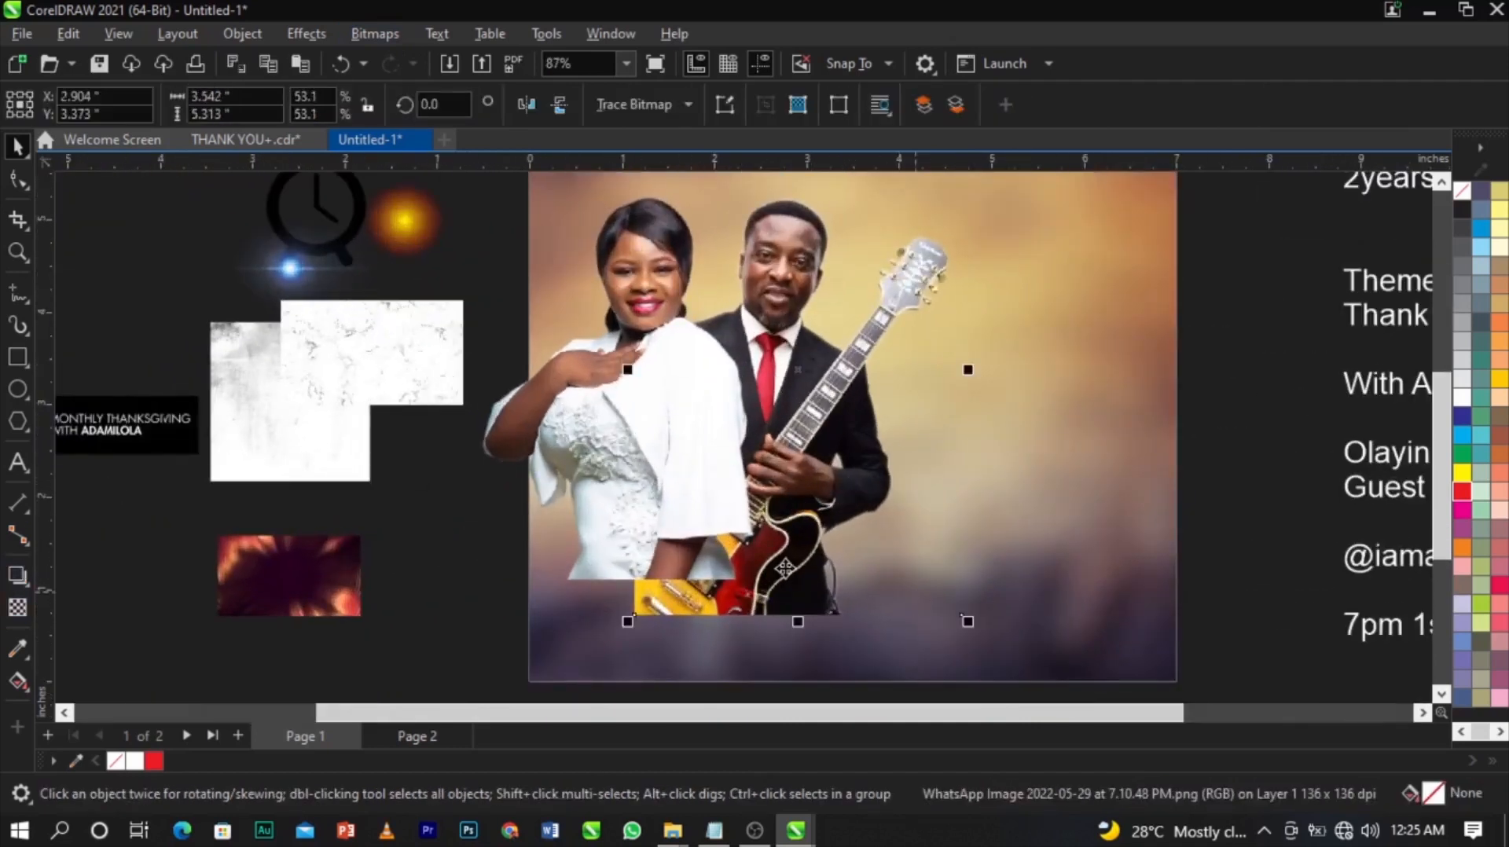
# Give the guitar photo a vertical fountain transparency fading toward its bottom.
pyautogui.click(18, 608)
pyautogui.moveTo(780, 486); pyautogui.dragTo(781, 566)
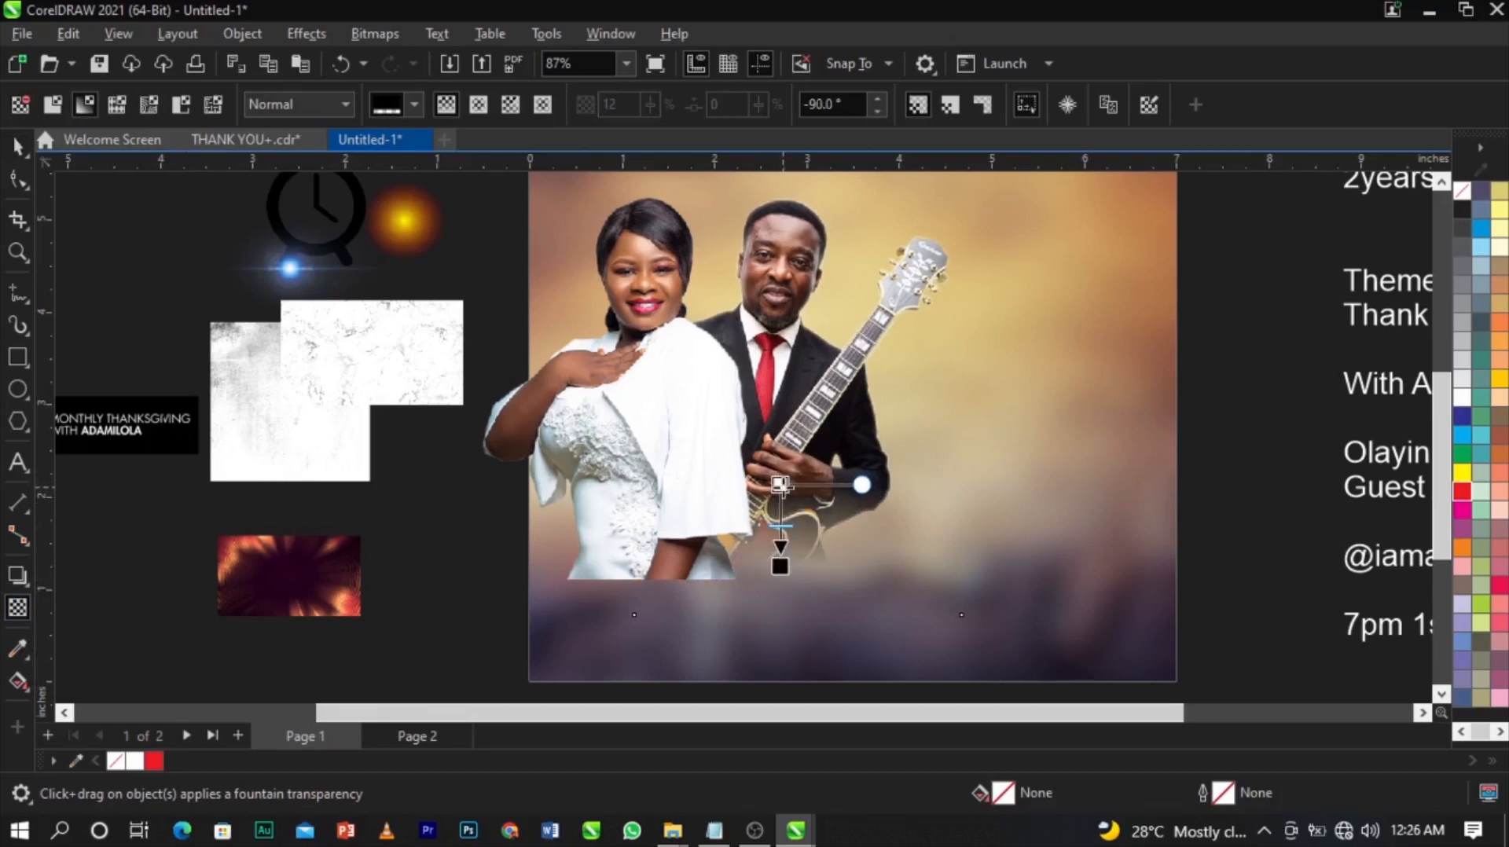
pyautogui.moveTo(780, 485); pyautogui.dragTo(780, 470)
# Fade the woman's photo toward its bottom with a vertical fountain transparency.
pyautogui.click(686, 479)
pyautogui.moveTo(666, 458); pyautogui.dragTo(666, 548)
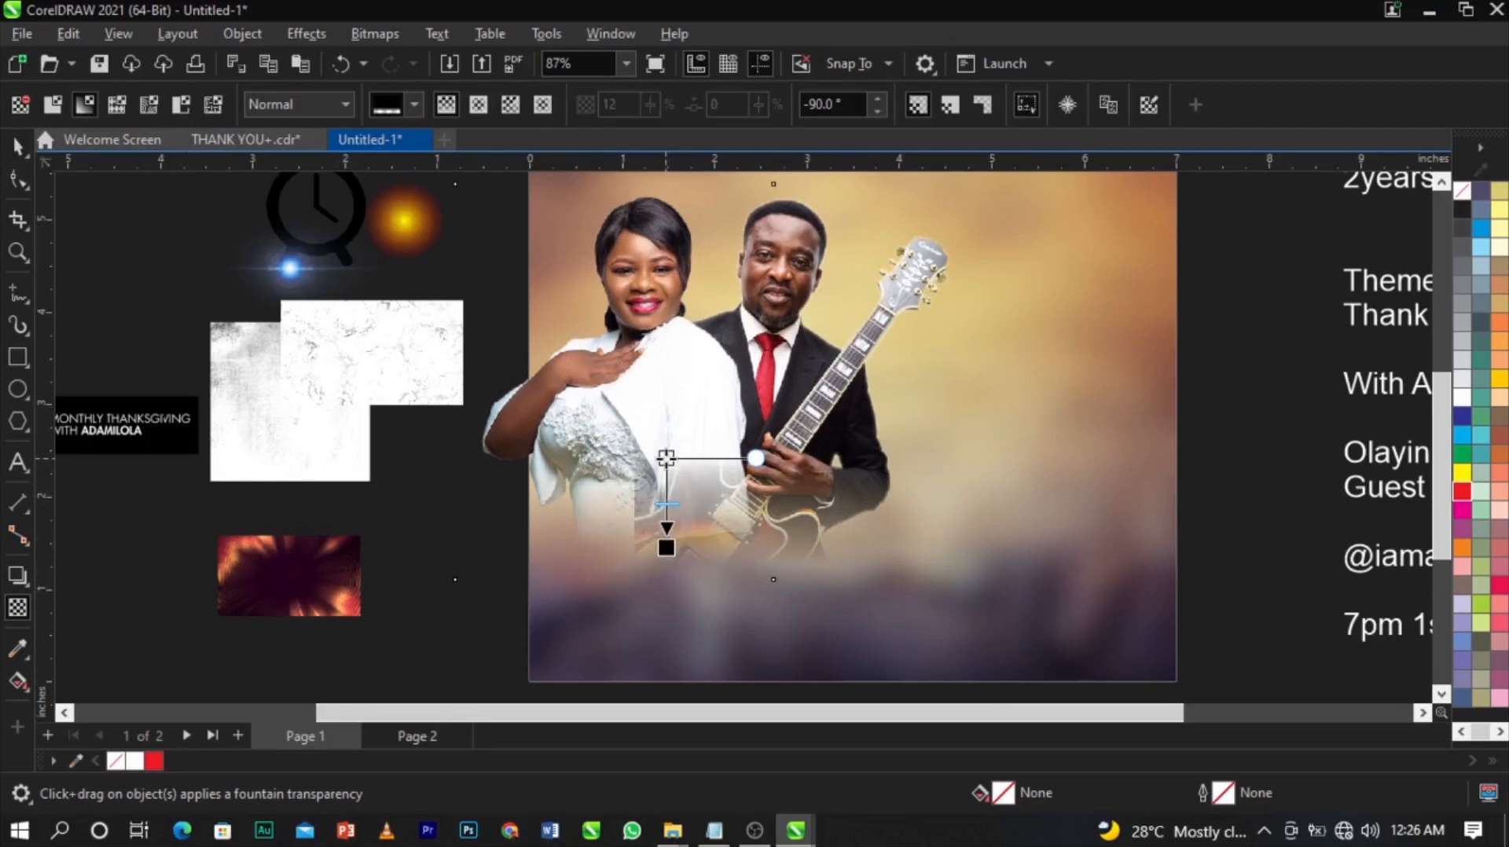
pyautogui.moveTo(667, 458); pyautogui.dragTo(666, 477)
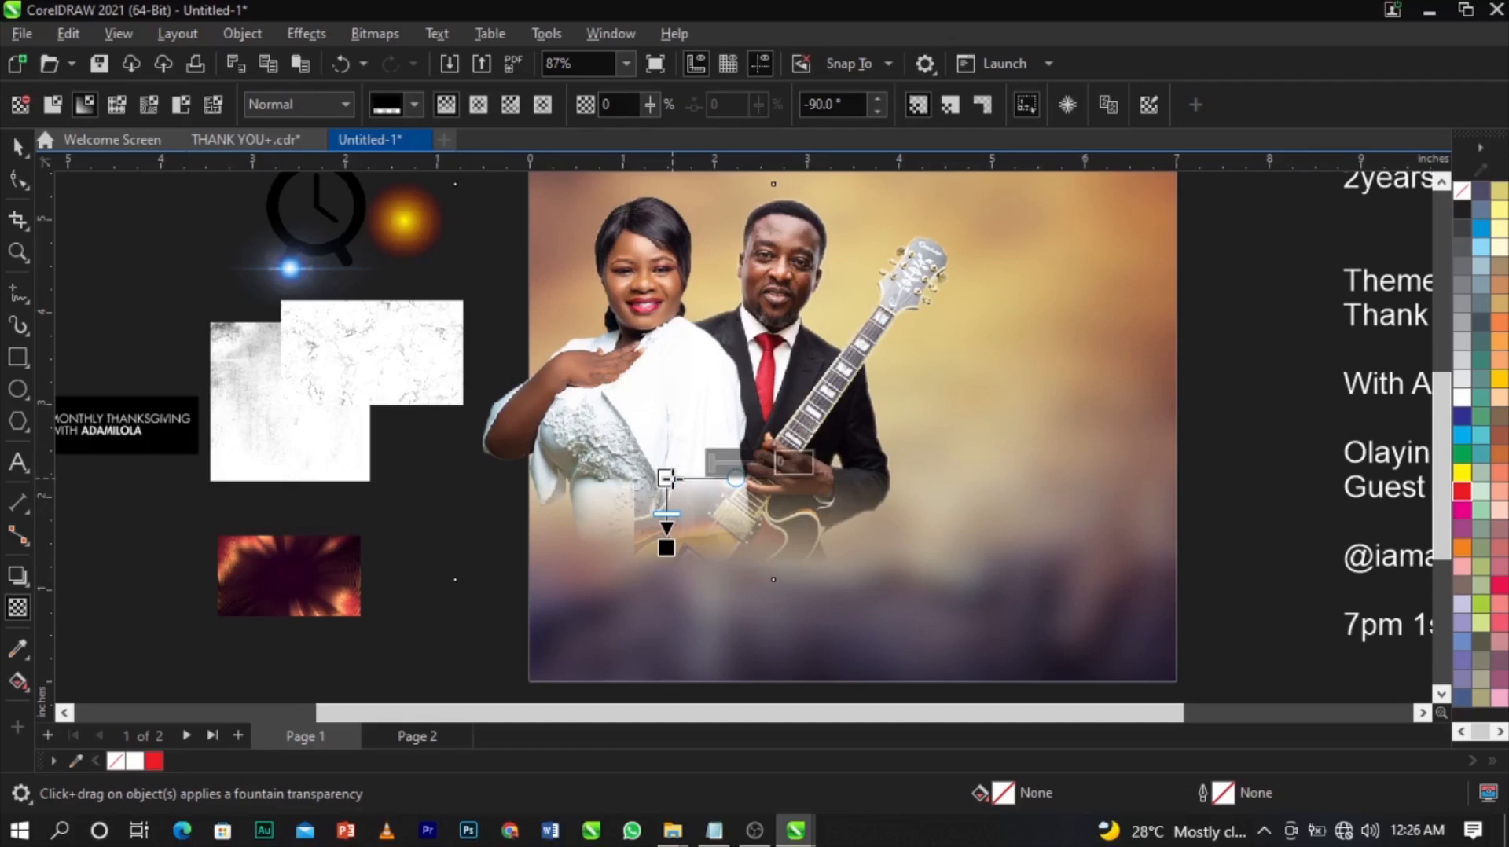
pyautogui.press('space')
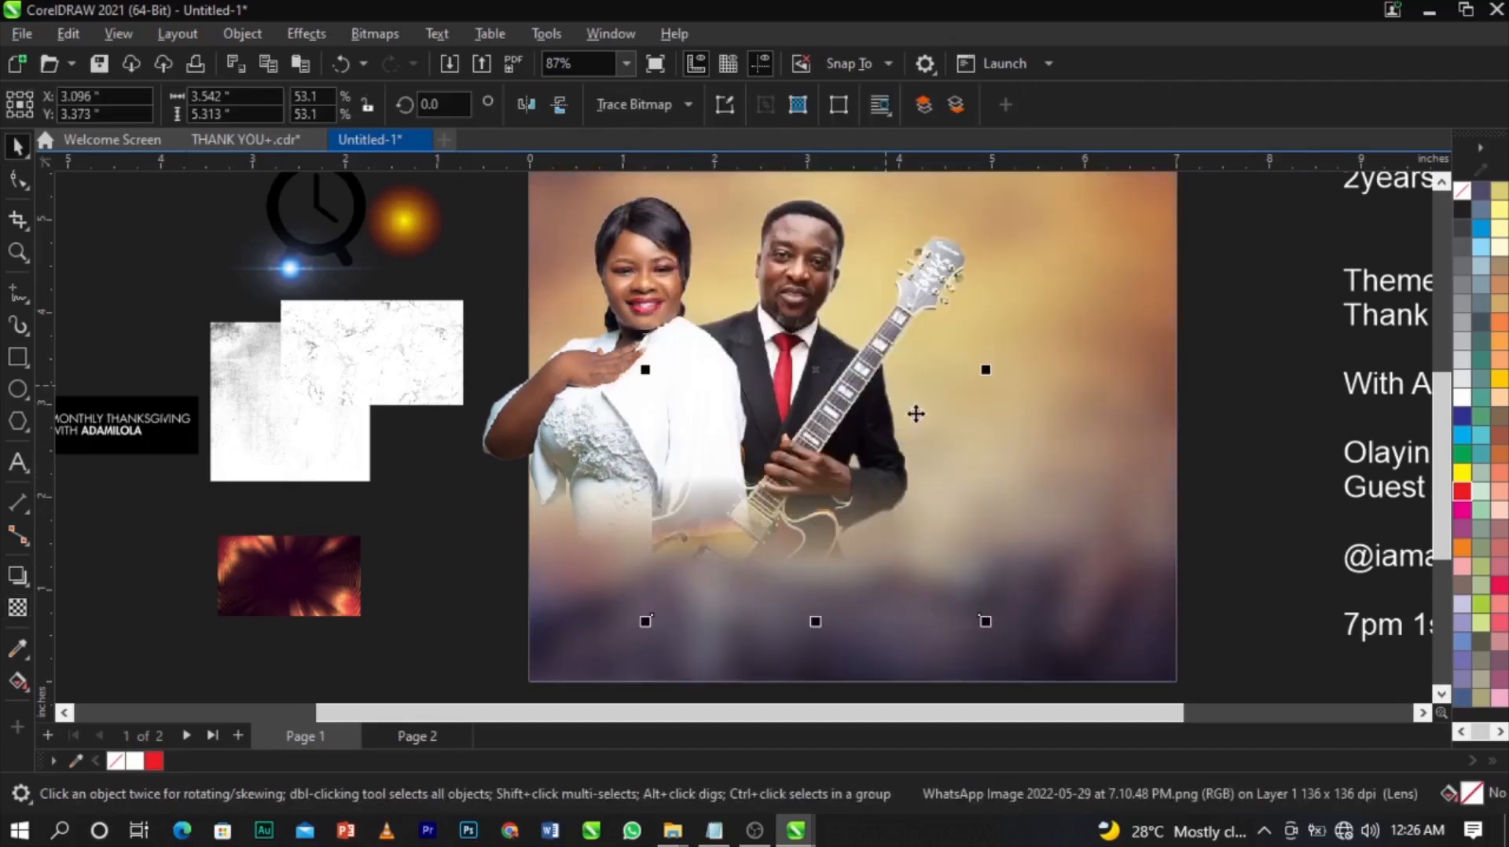
pyautogui.scroll(3, 758, 531)
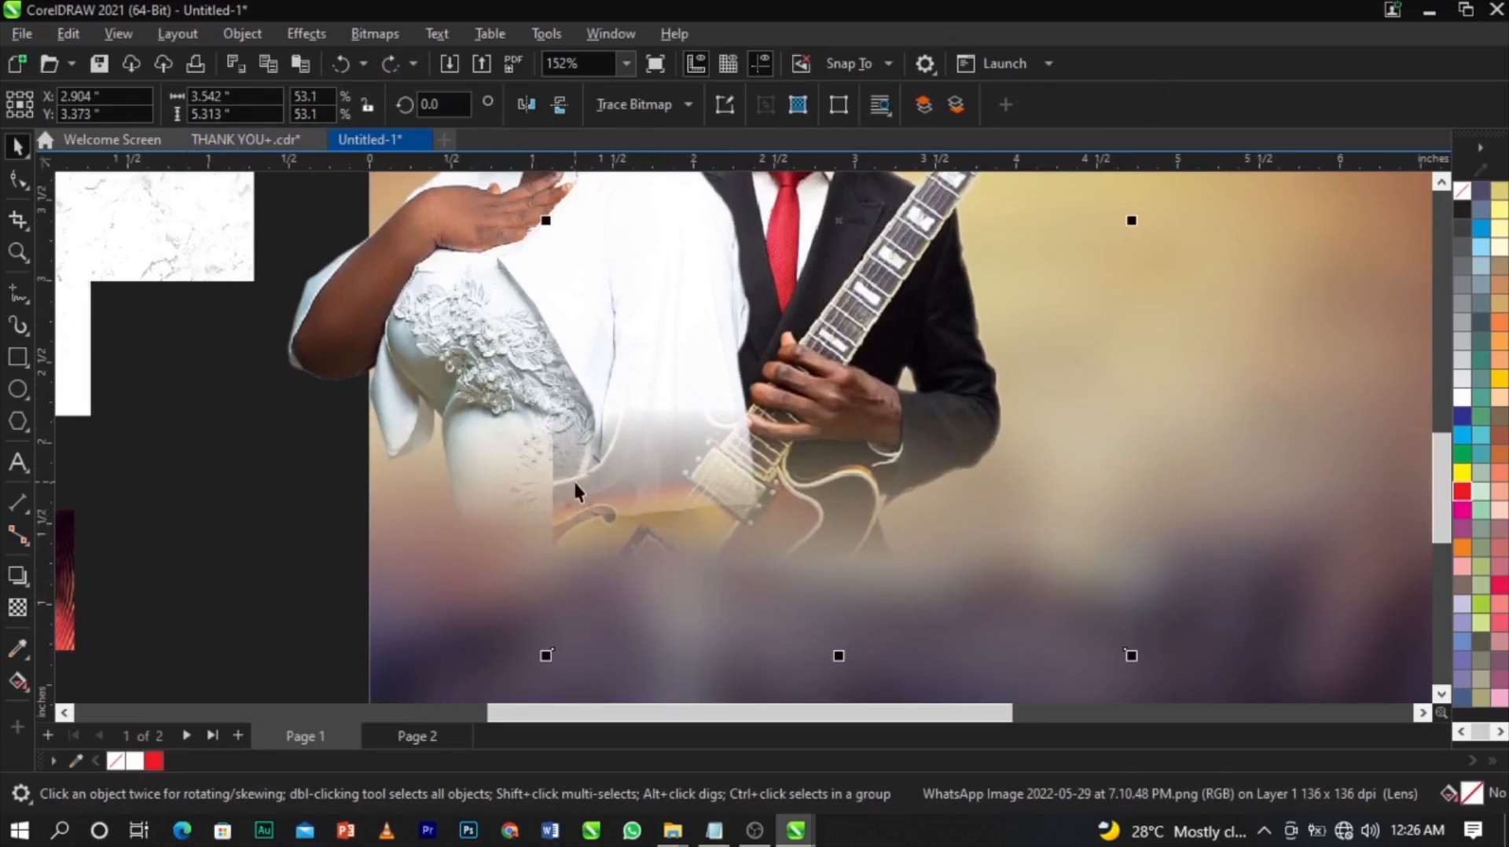
pyautogui.scroll(-3, 677, 408)
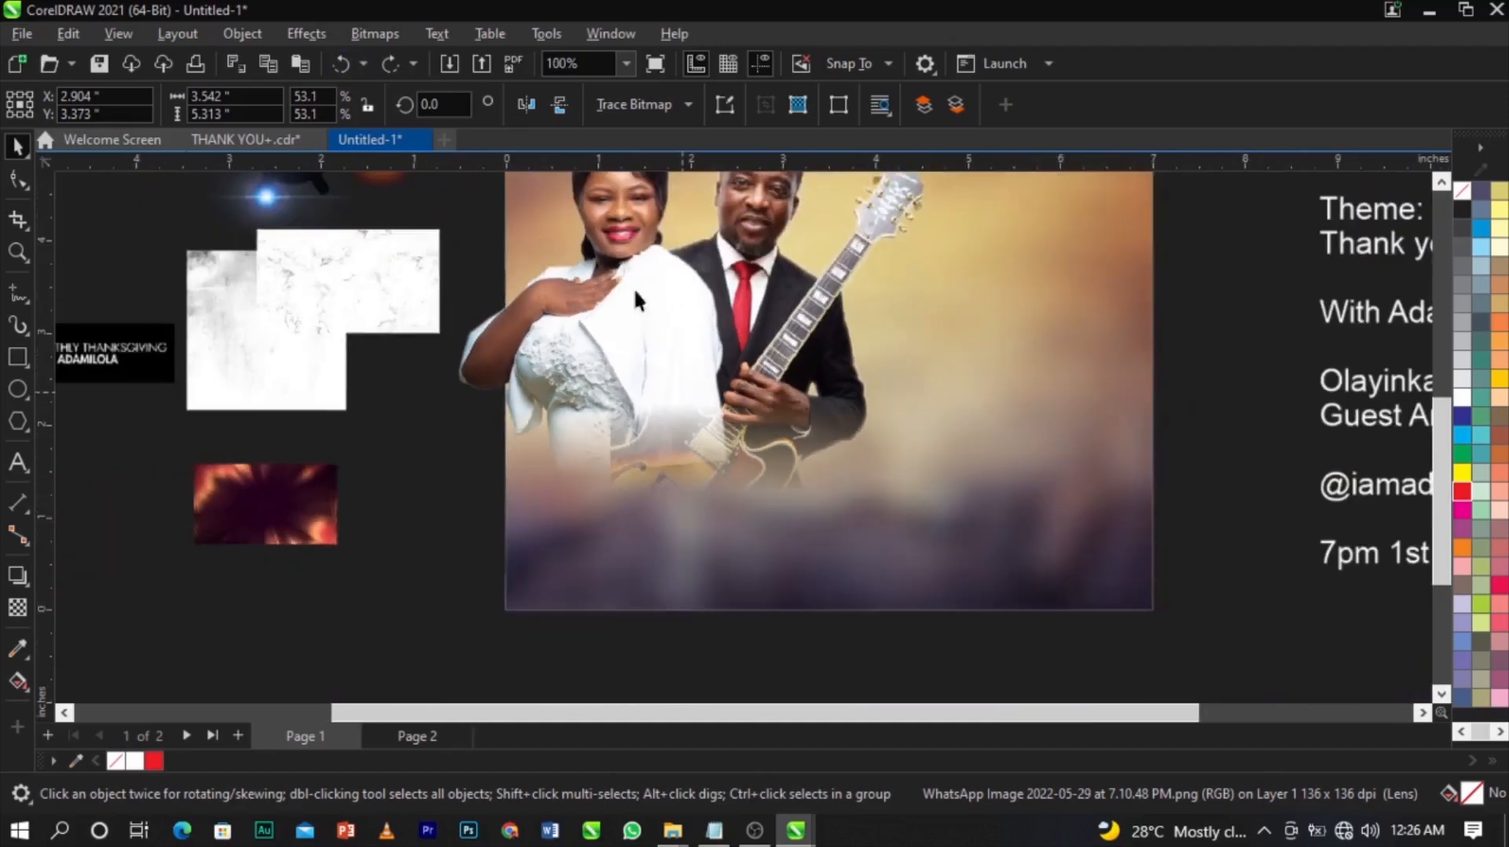
# Convert the faded guitar photo to a 300 dpi RGB Color (24-bit) bitmap.
pyautogui.click(390, 39)
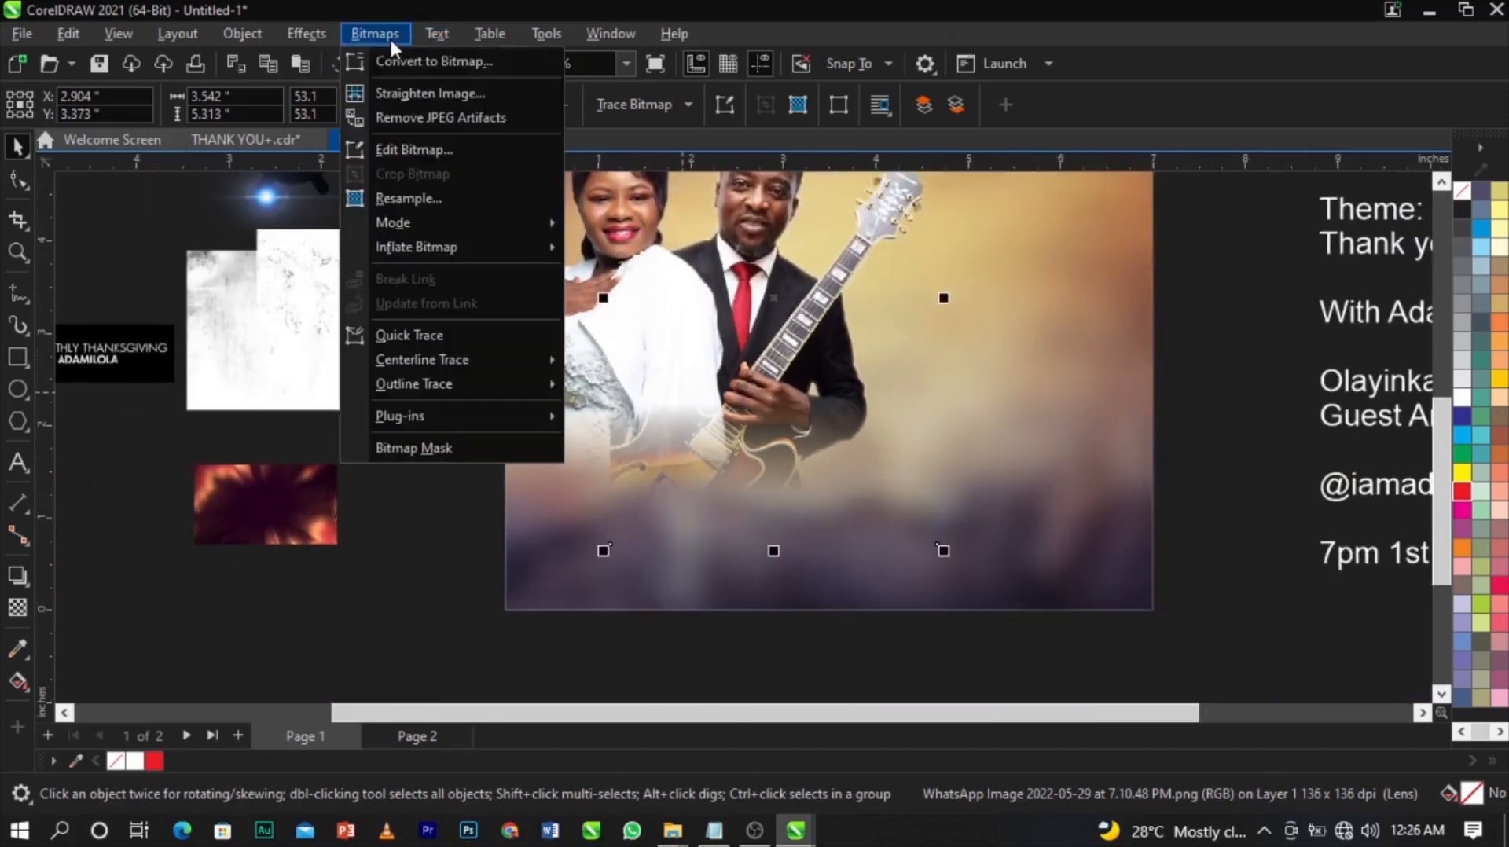
pyautogui.click(401, 58)
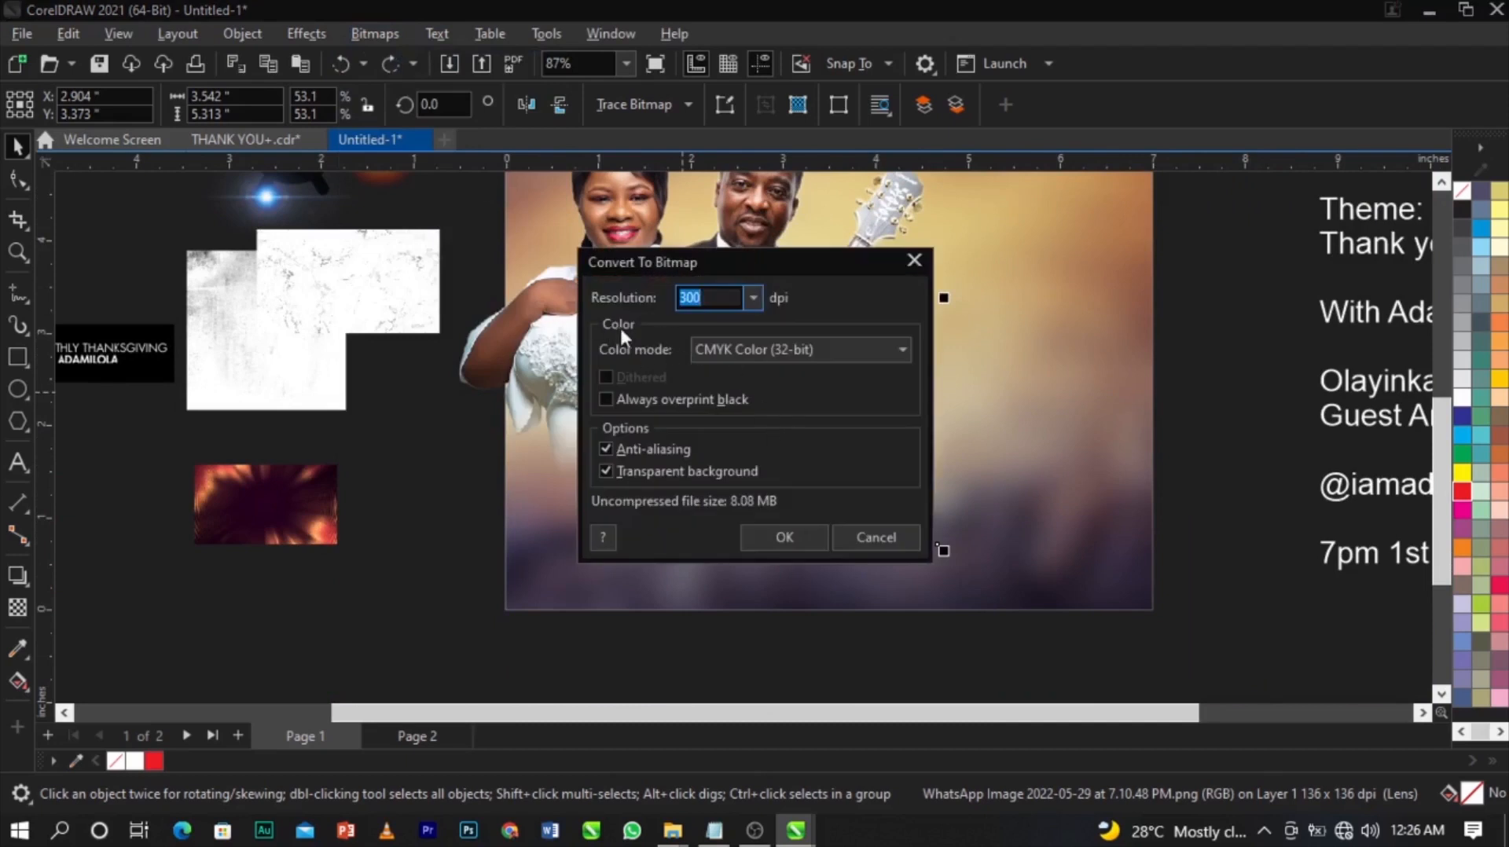
pyautogui.click(743, 350)
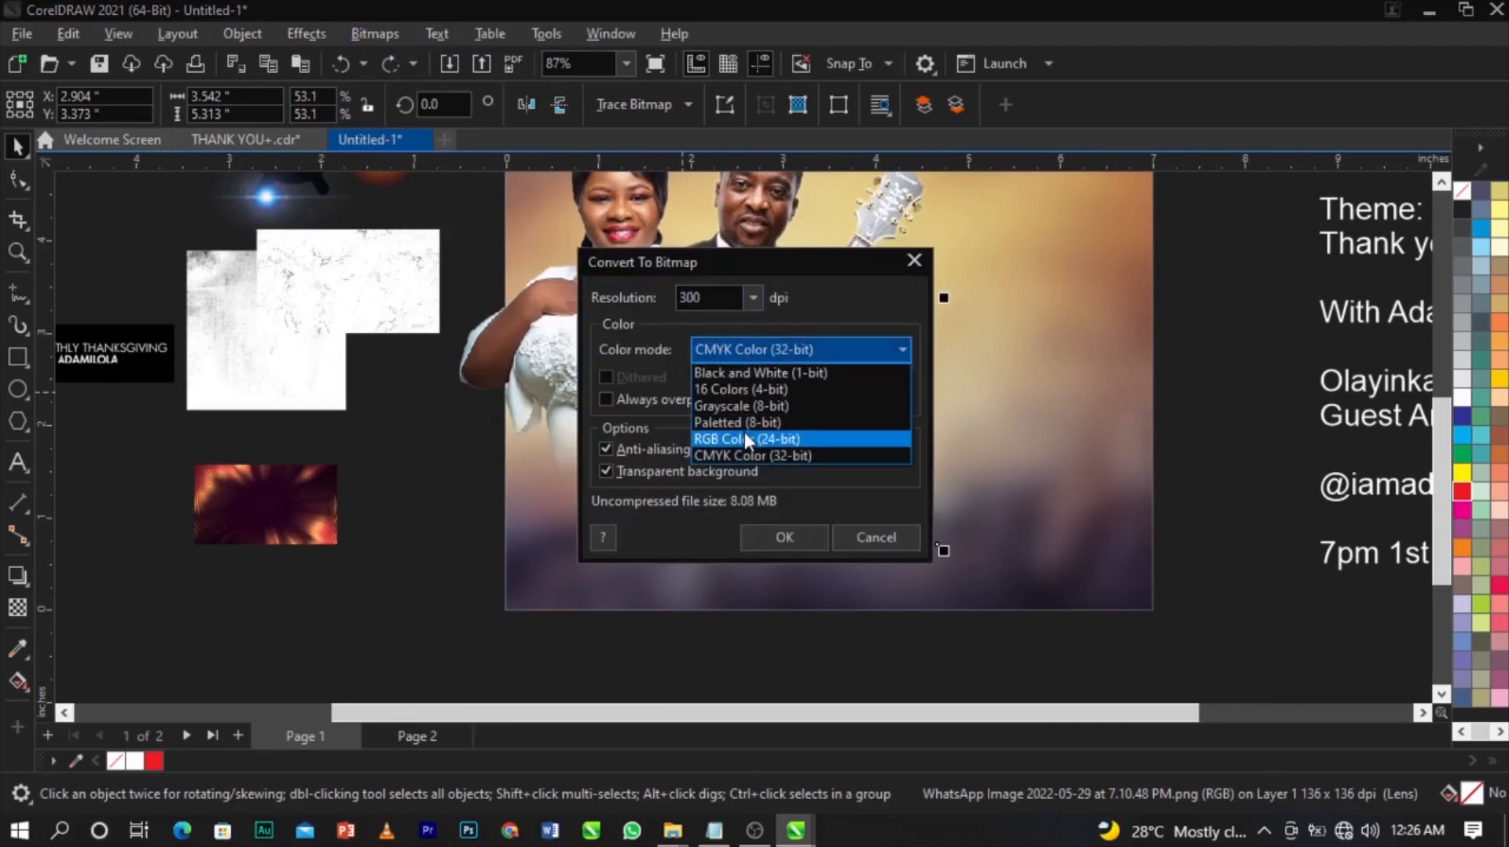
pyautogui.click(744, 438)
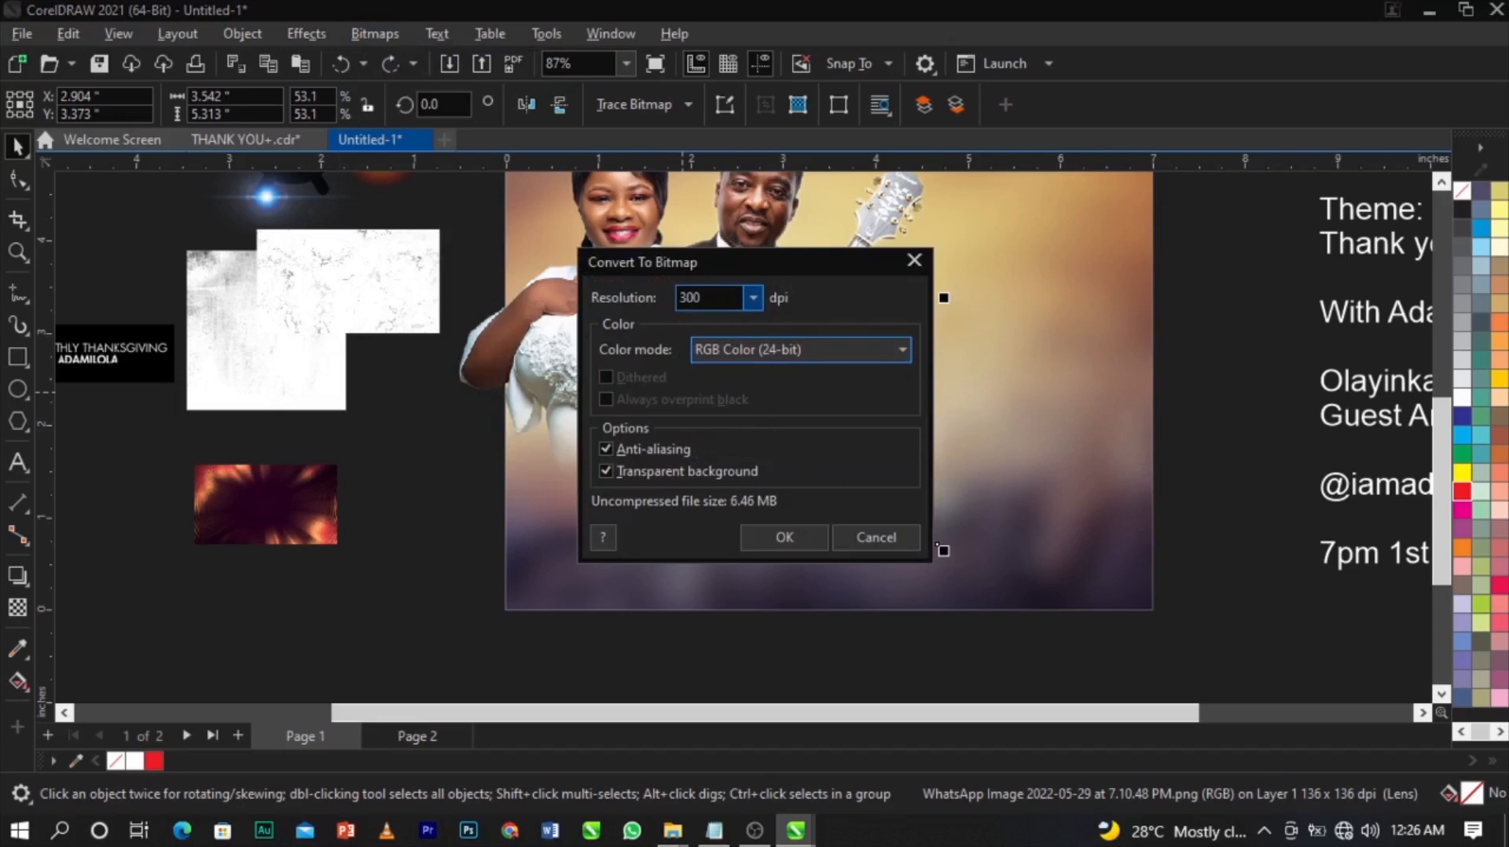
pyautogui.click(784, 537)
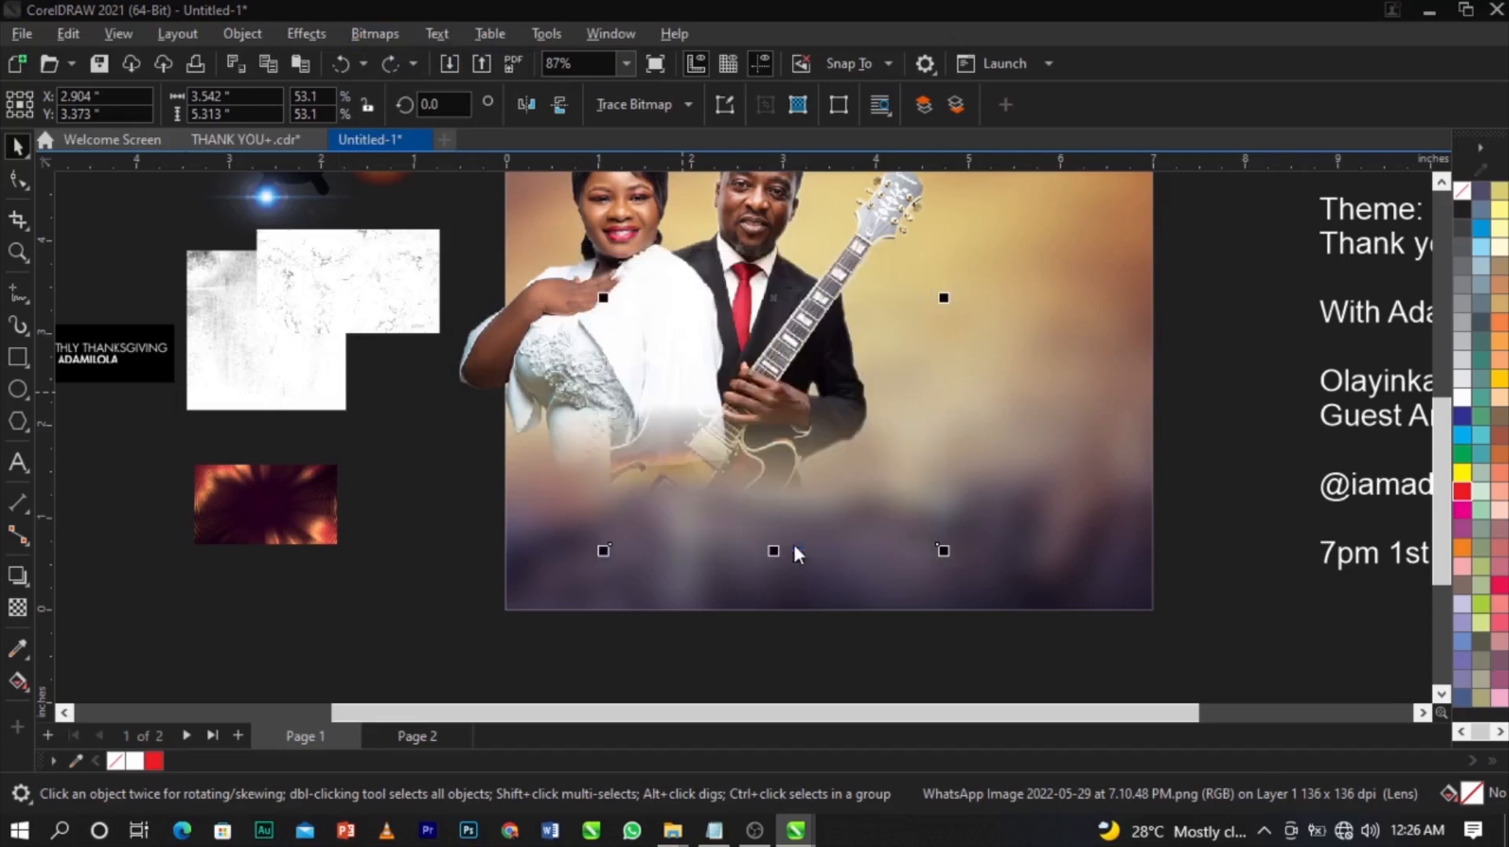
# Add a fountain transparency to the converted guitar photo and angle it diagonally.
pyautogui.click(19, 608)
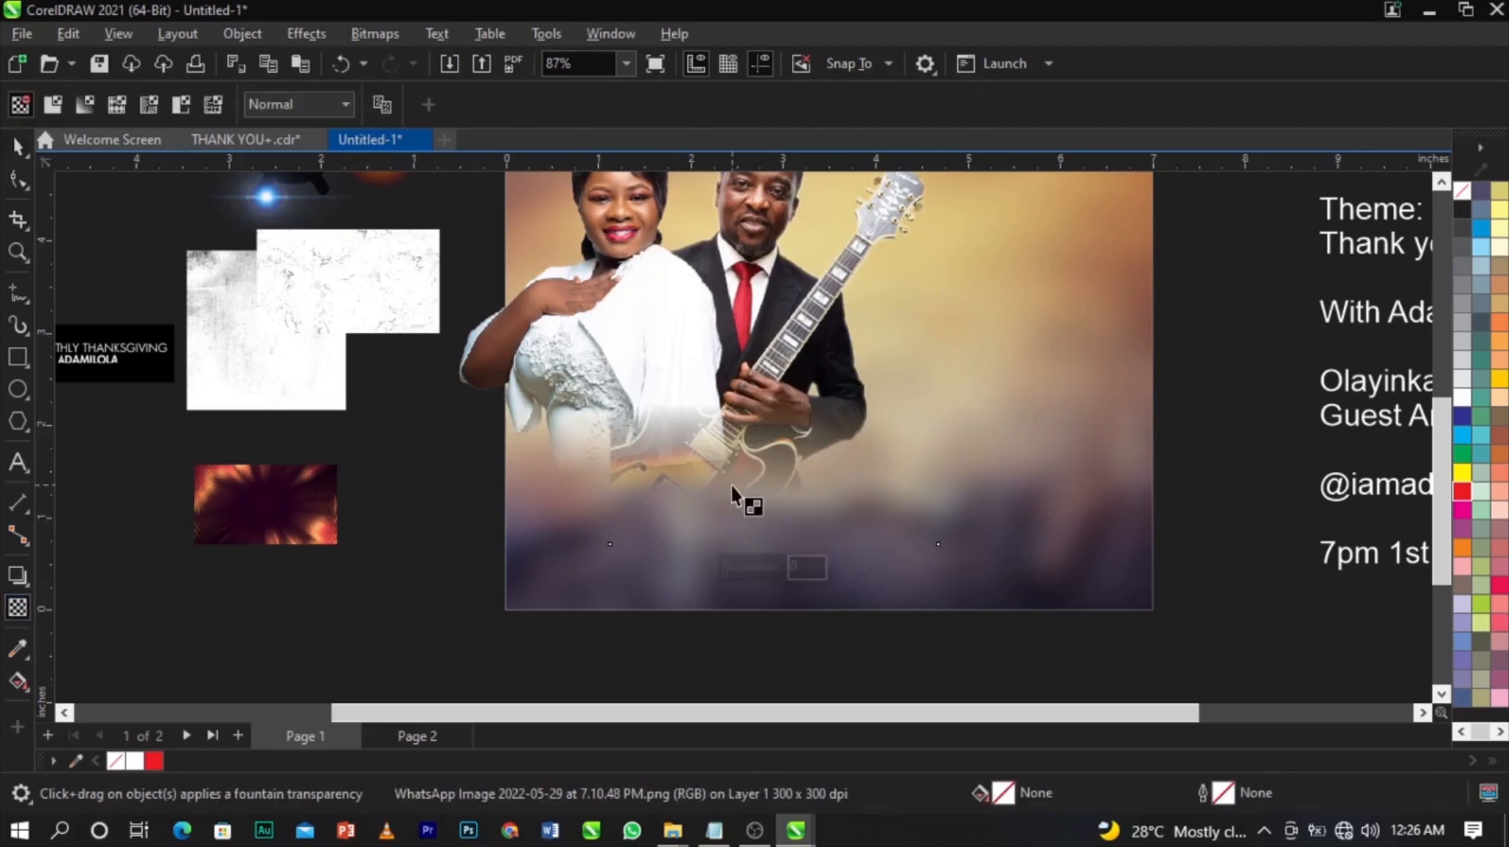
pyautogui.moveTo(739, 456); pyautogui.dragTo(729, 594)
pyautogui.moveTo(605, 454); pyautogui.dragTo(731, 439)
pyautogui.scroll(1, 744, 437)
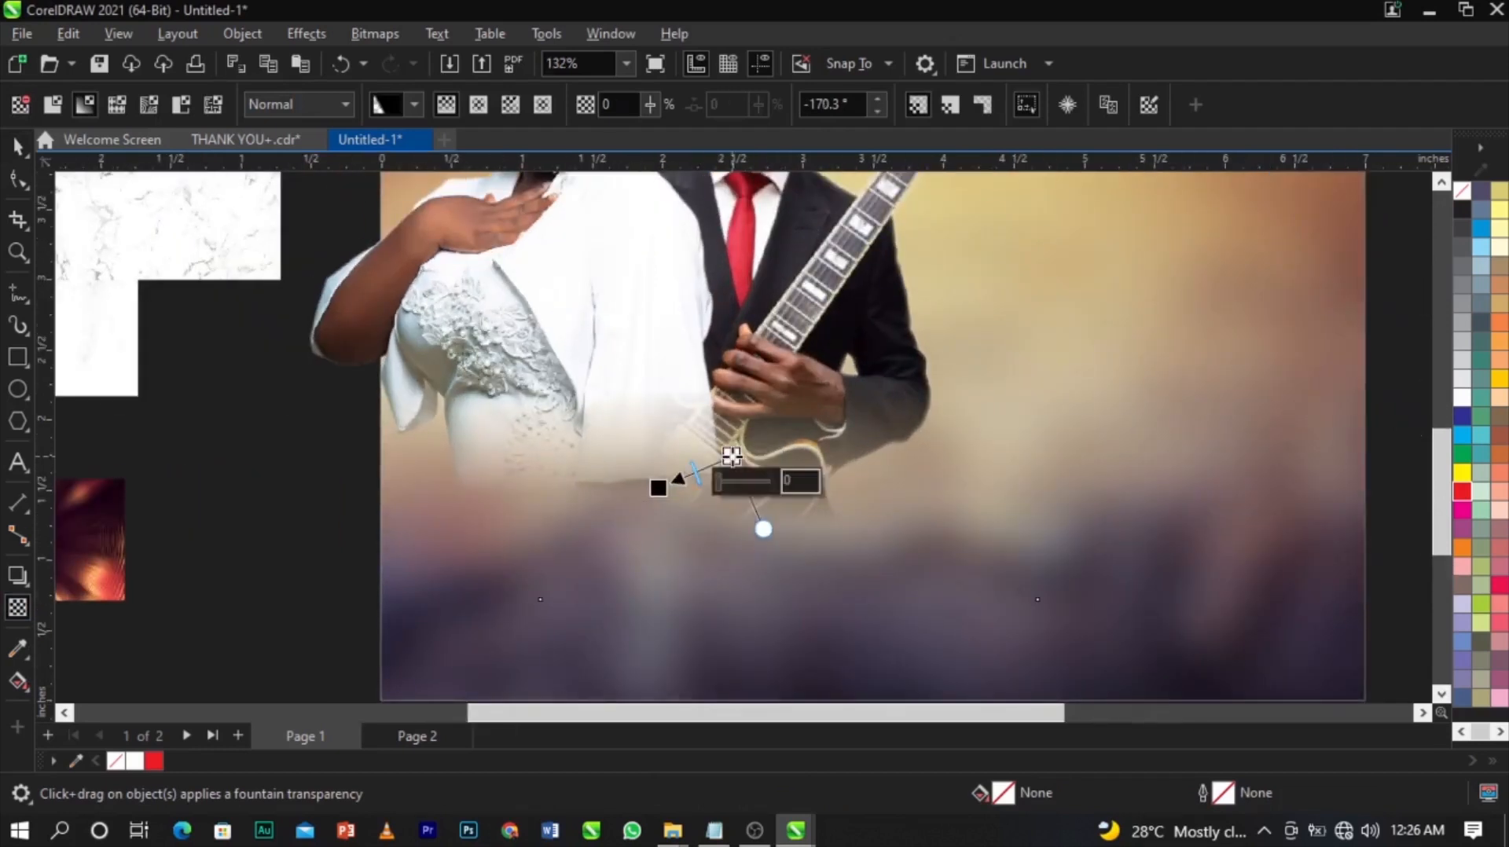
pyautogui.moveTo(658, 487); pyautogui.dragTo(673, 480)
pyautogui.moveTo(731, 440); pyautogui.dragTo(739, 431)
pyautogui.moveTo(673, 481)
pyautogui.mouseDown()
pyautogui.moveTo(695, 465)
pyautogui.moveTo(676, 472)
pyautogui.mouseUp()
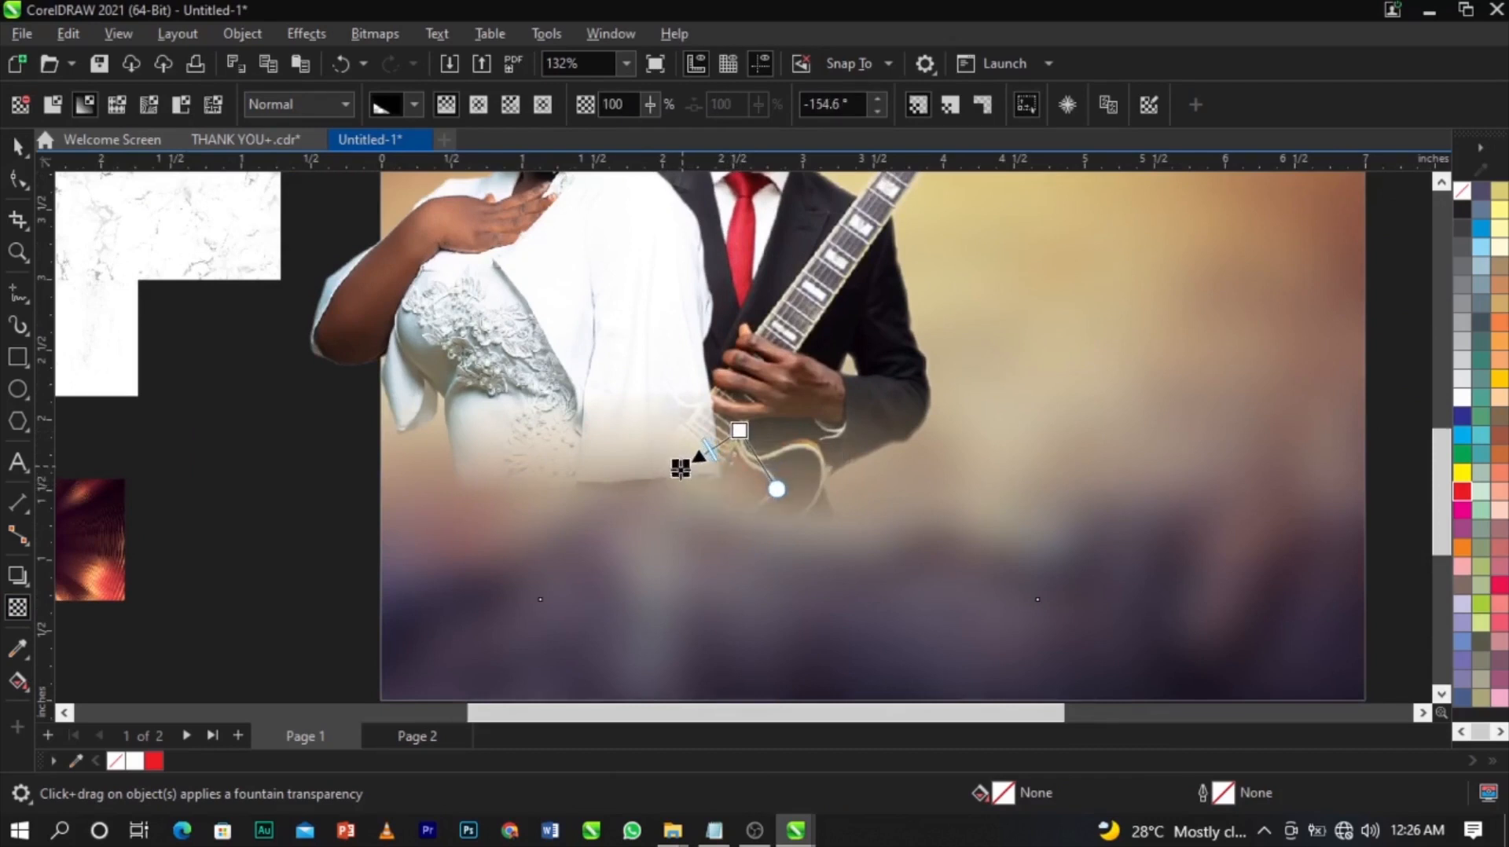
pyautogui.scroll(-2, 787, 467)
pyautogui.scroll(-1, 787, 472)
pyautogui.press('space')
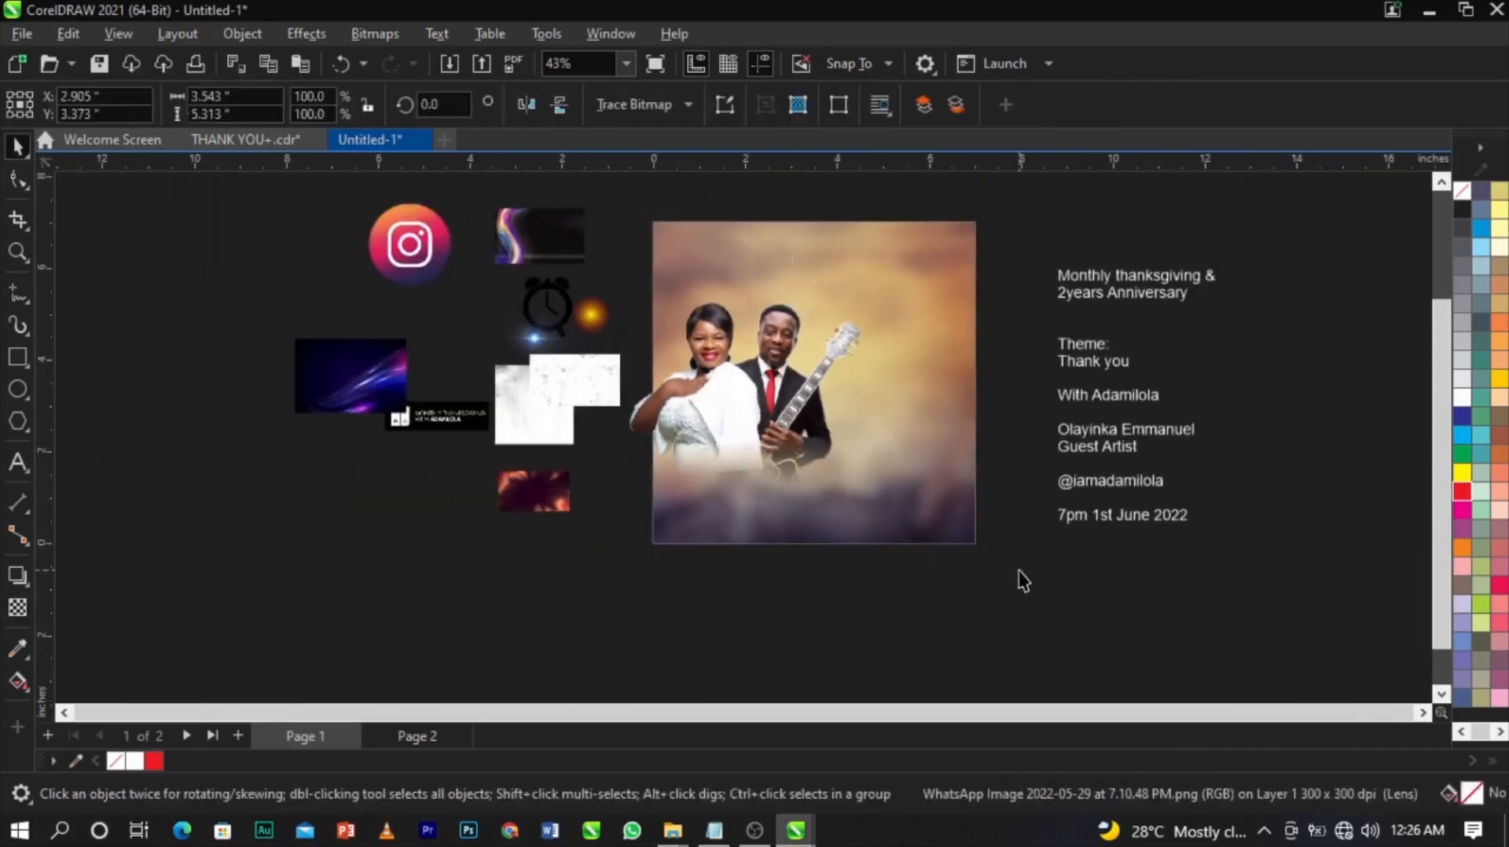
# Move the start and end nodes of the woman's photo transparency upward so her dress fades higher.
pyautogui.click(1020, 580)
pyautogui.scroll(1, 906, 425)
pyautogui.click(781, 350)
pyautogui.keyDown('shift'); pyautogui.click(554, 403); pyautogui.keyUp('shift')
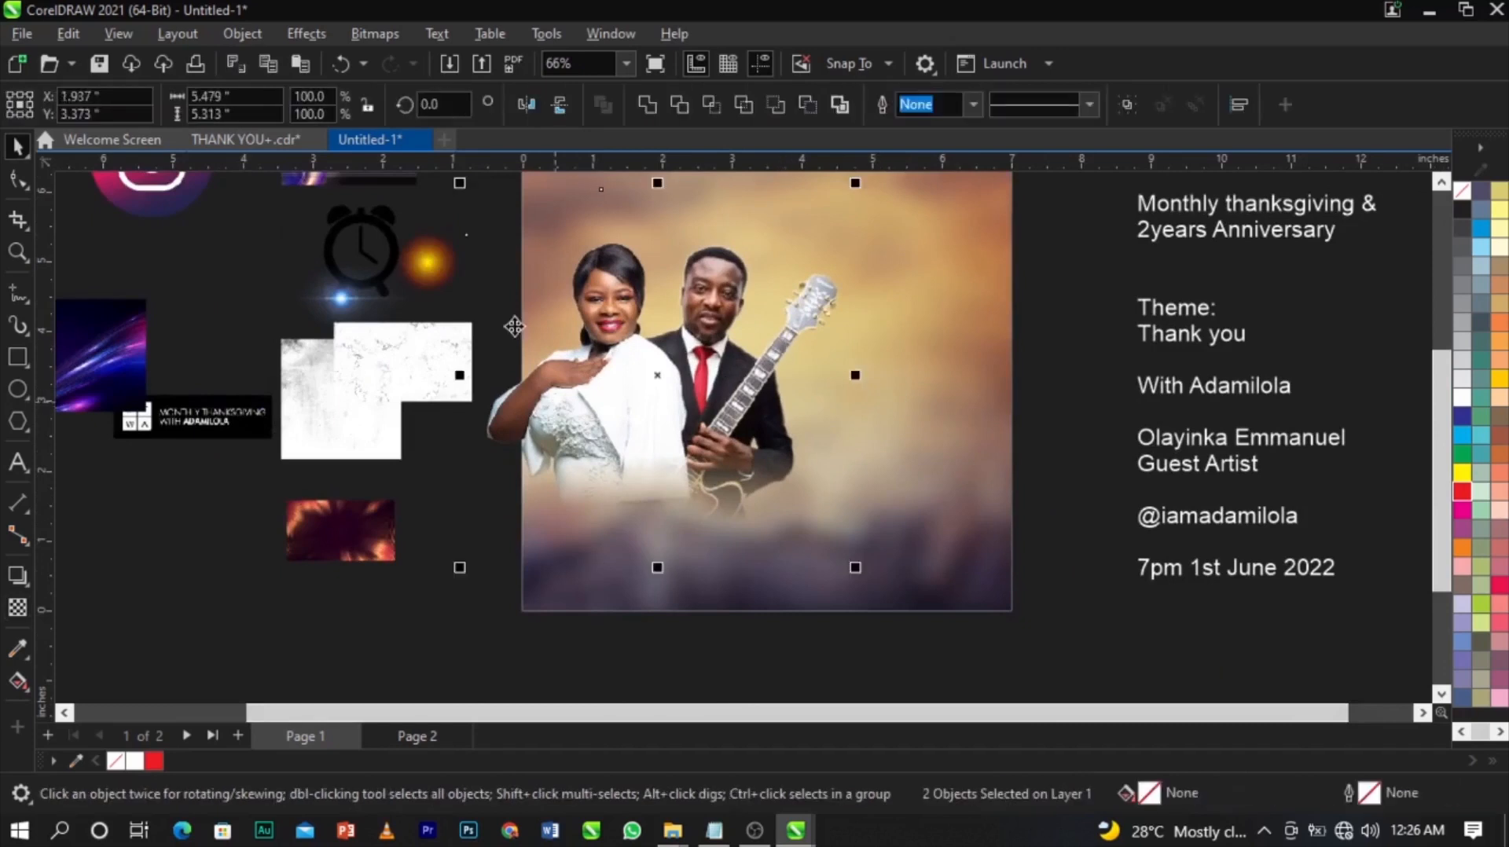
pyautogui.click(437, 619)
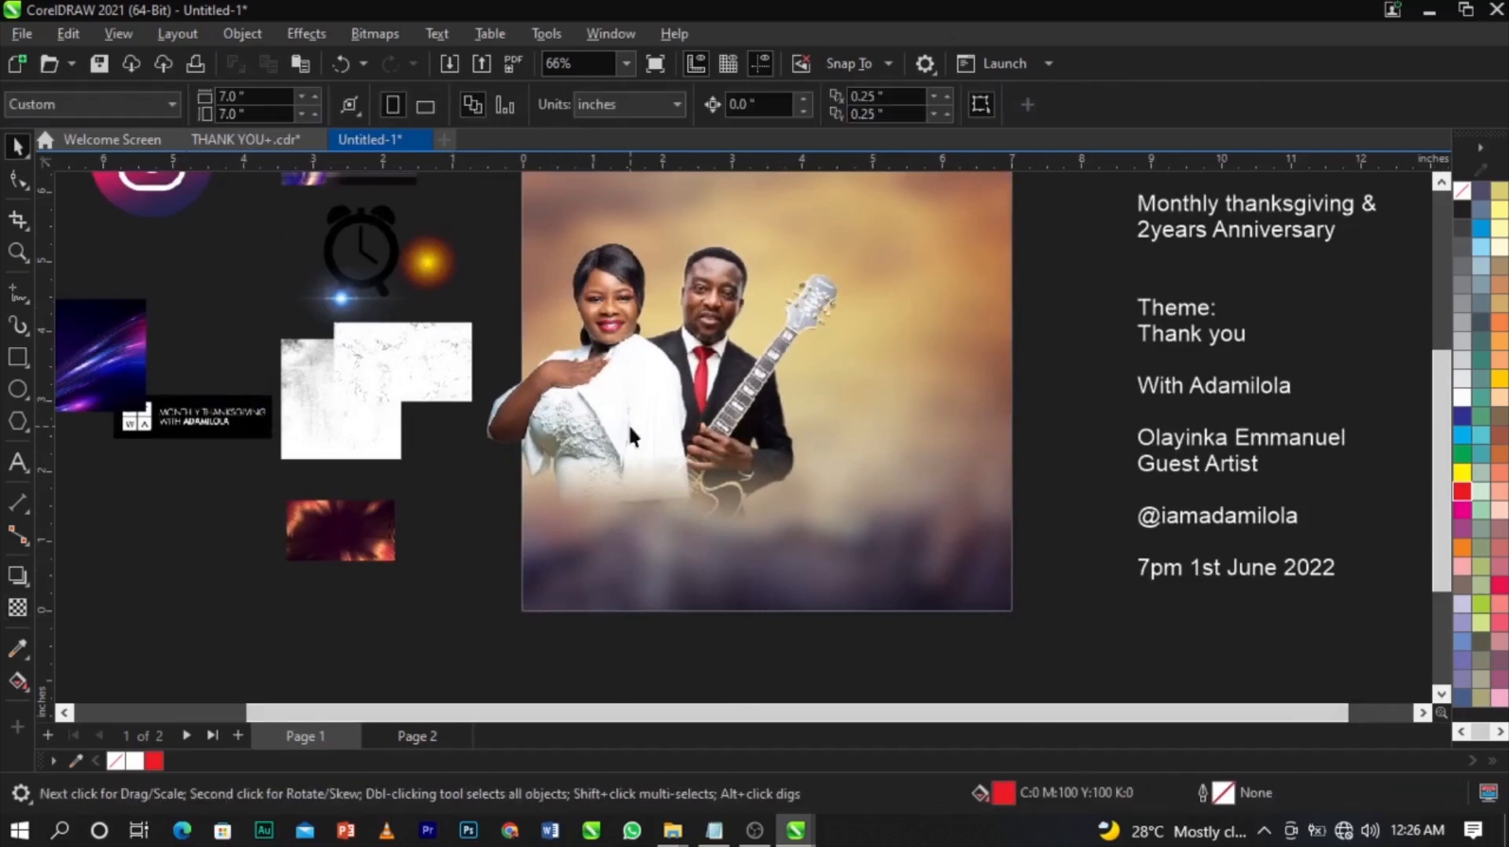
pyautogui.click(629, 425)
pyautogui.click(17, 607)
pyautogui.scroll(2, 503, 476)
pyautogui.moveTo(724, 446); pyautogui.dragTo(724, 392)
pyautogui.moveTo(725, 537); pyautogui.dragTo(723, 521)
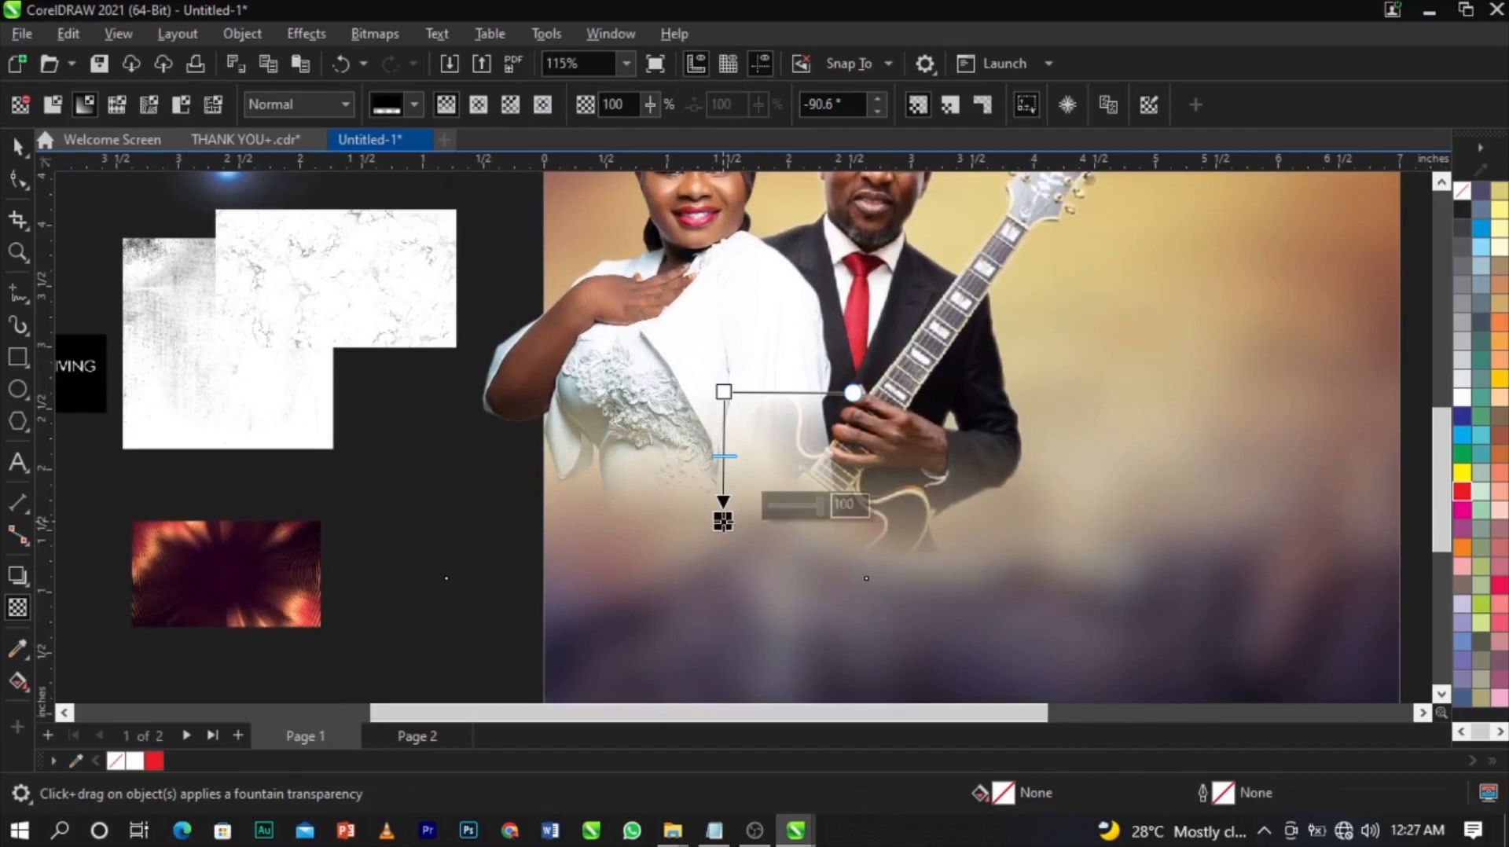
pyautogui.scroll(-3, 722, 522)
pyautogui.press('space')
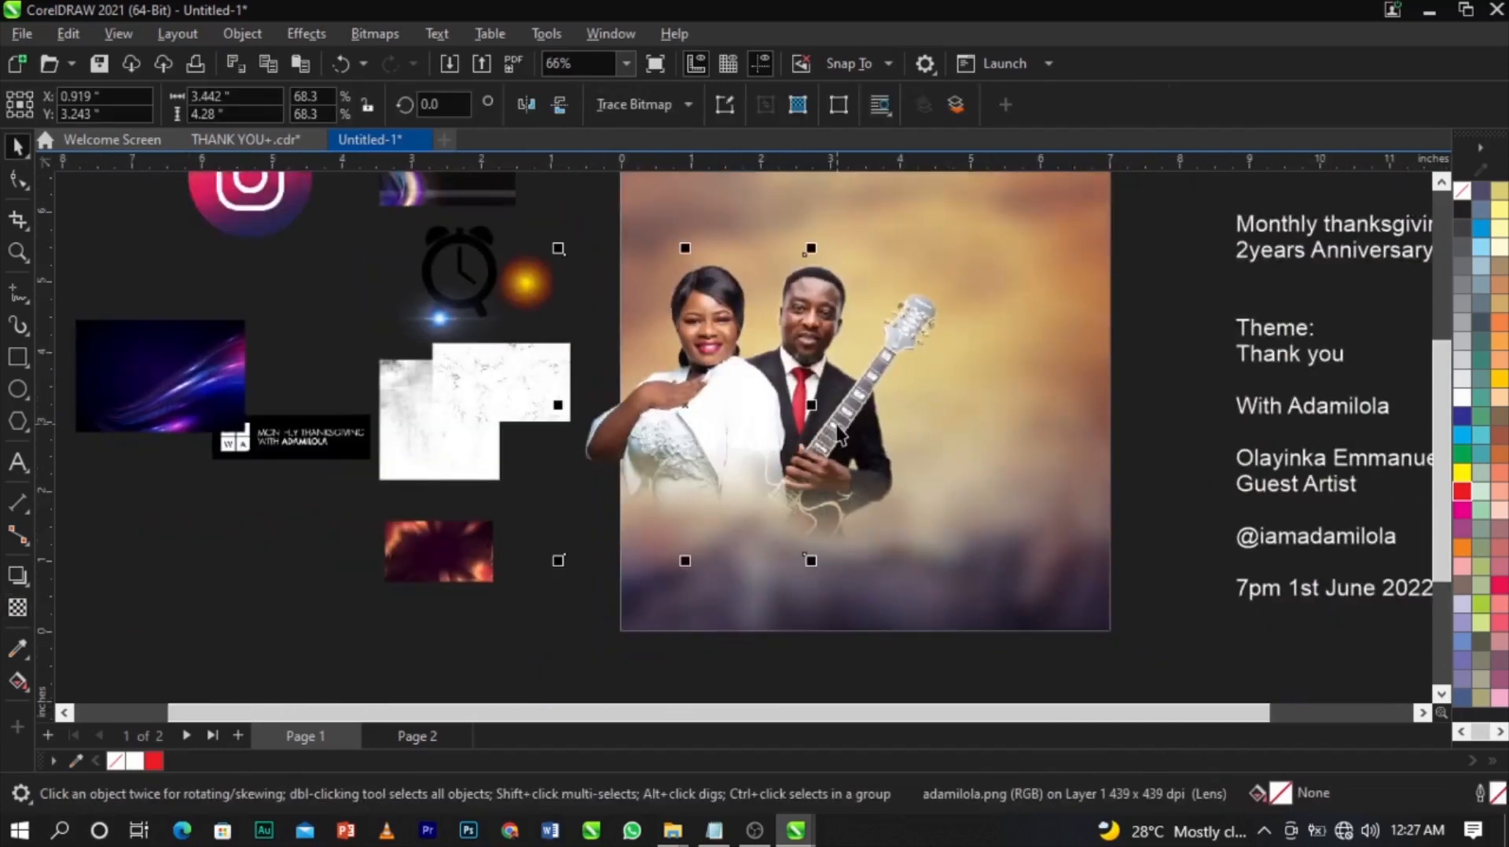
pyautogui.keyDown('shift'); pyautogui.click(862, 385); pyautogui.keyUp('shift')
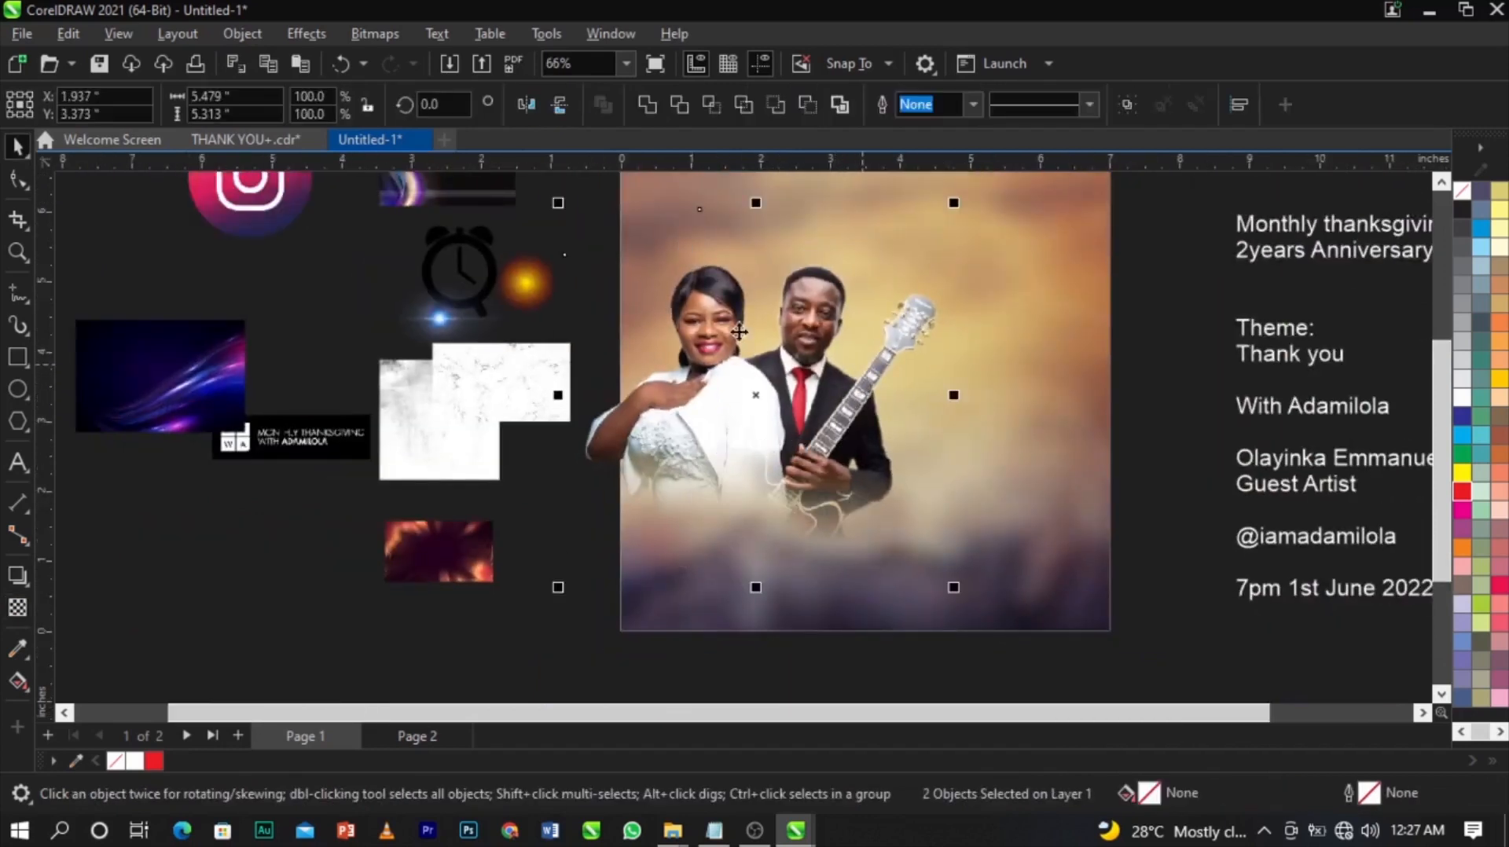
# Merge both photos into a single 300 dpi RGB bitmap, undoing an accidental move.
pyautogui.click(369, 33)
pyautogui.click(366, 55)
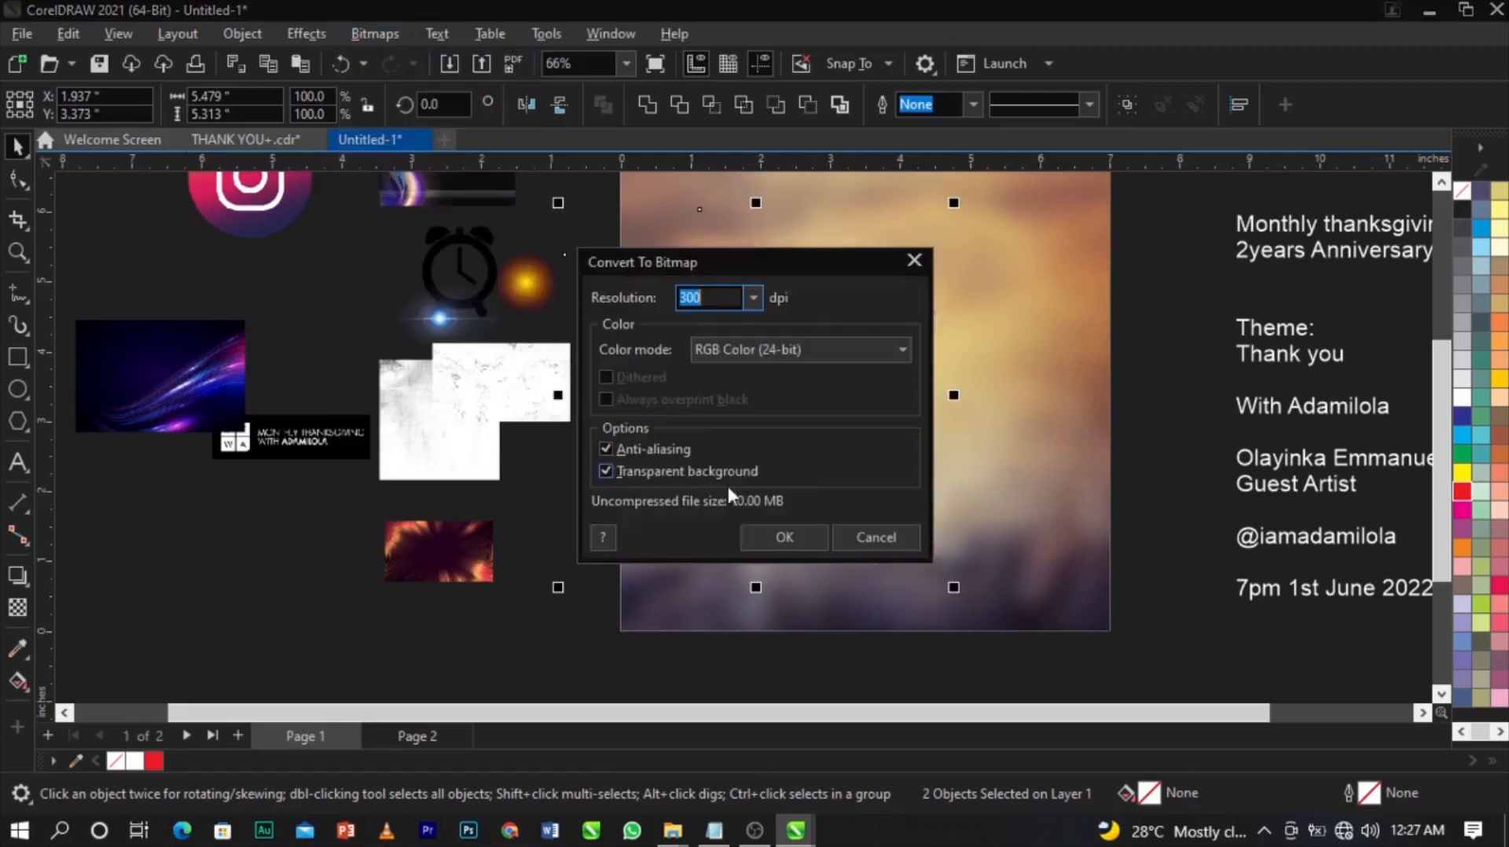
pyautogui.click(778, 538)
pyautogui.scroll(2, 989, 381)
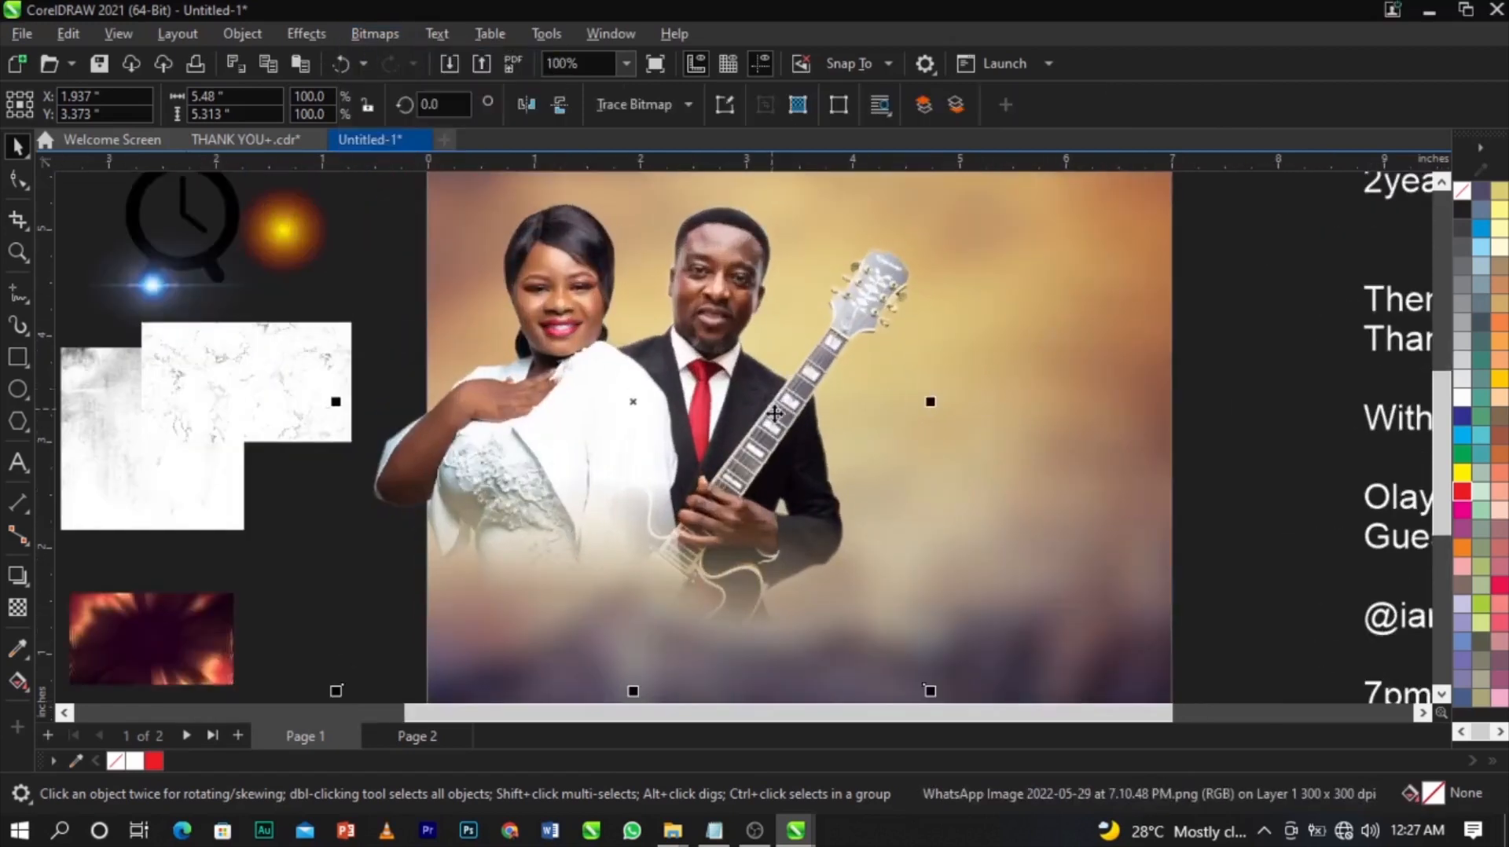
pyautogui.scroll(-3, 772, 407)
pyautogui.moveTo(743, 399)
pyautogui.mouseDown()
pyautogui.moveTo(599, 388)
pyautogui.moveTo(747, 384)
pyautogui.mouseUp()
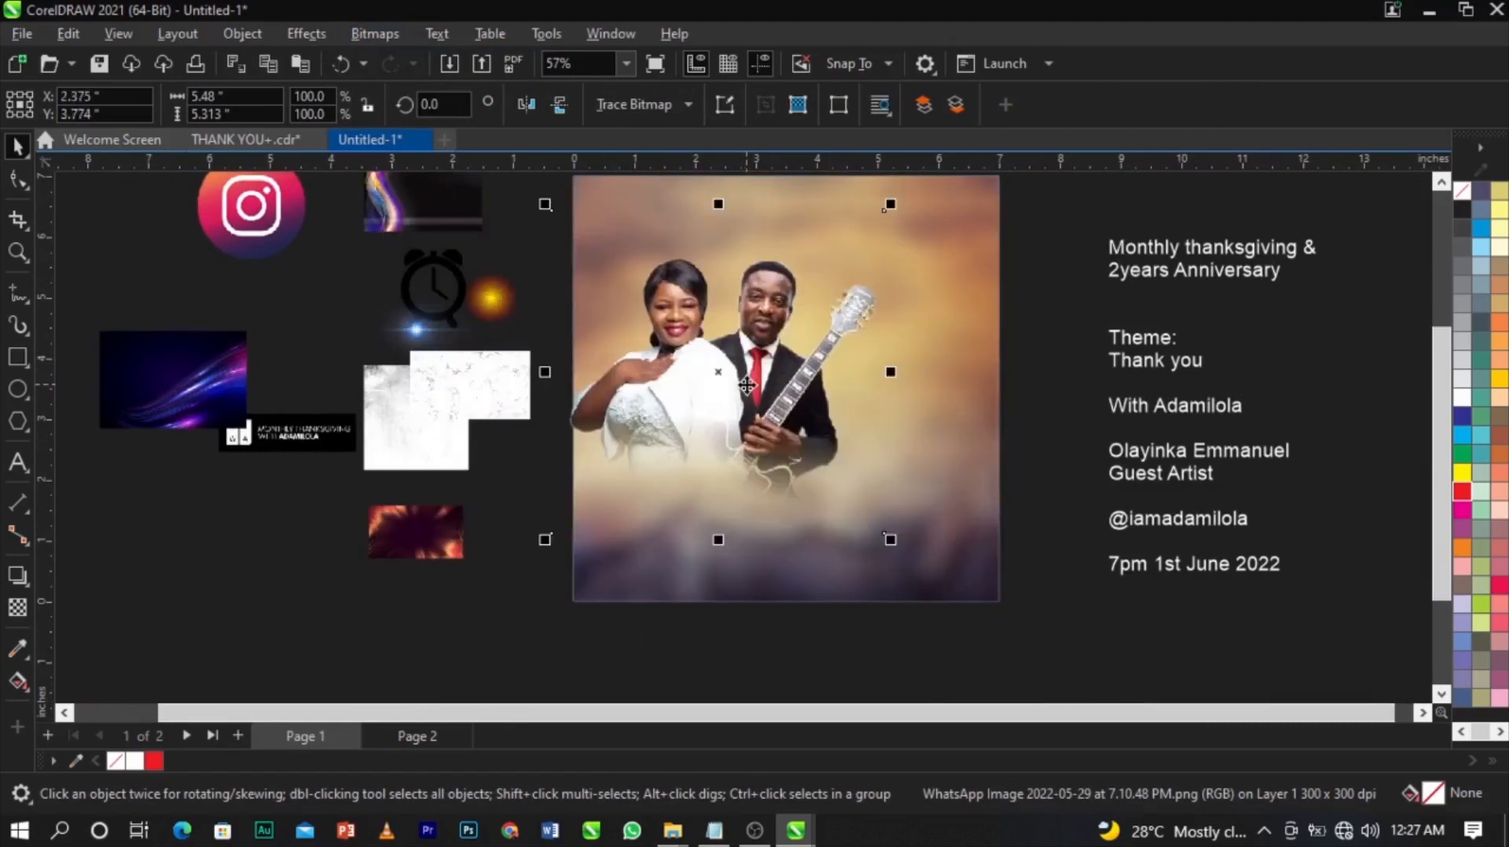
pyautogui.hotkey('ctrl', 'z')
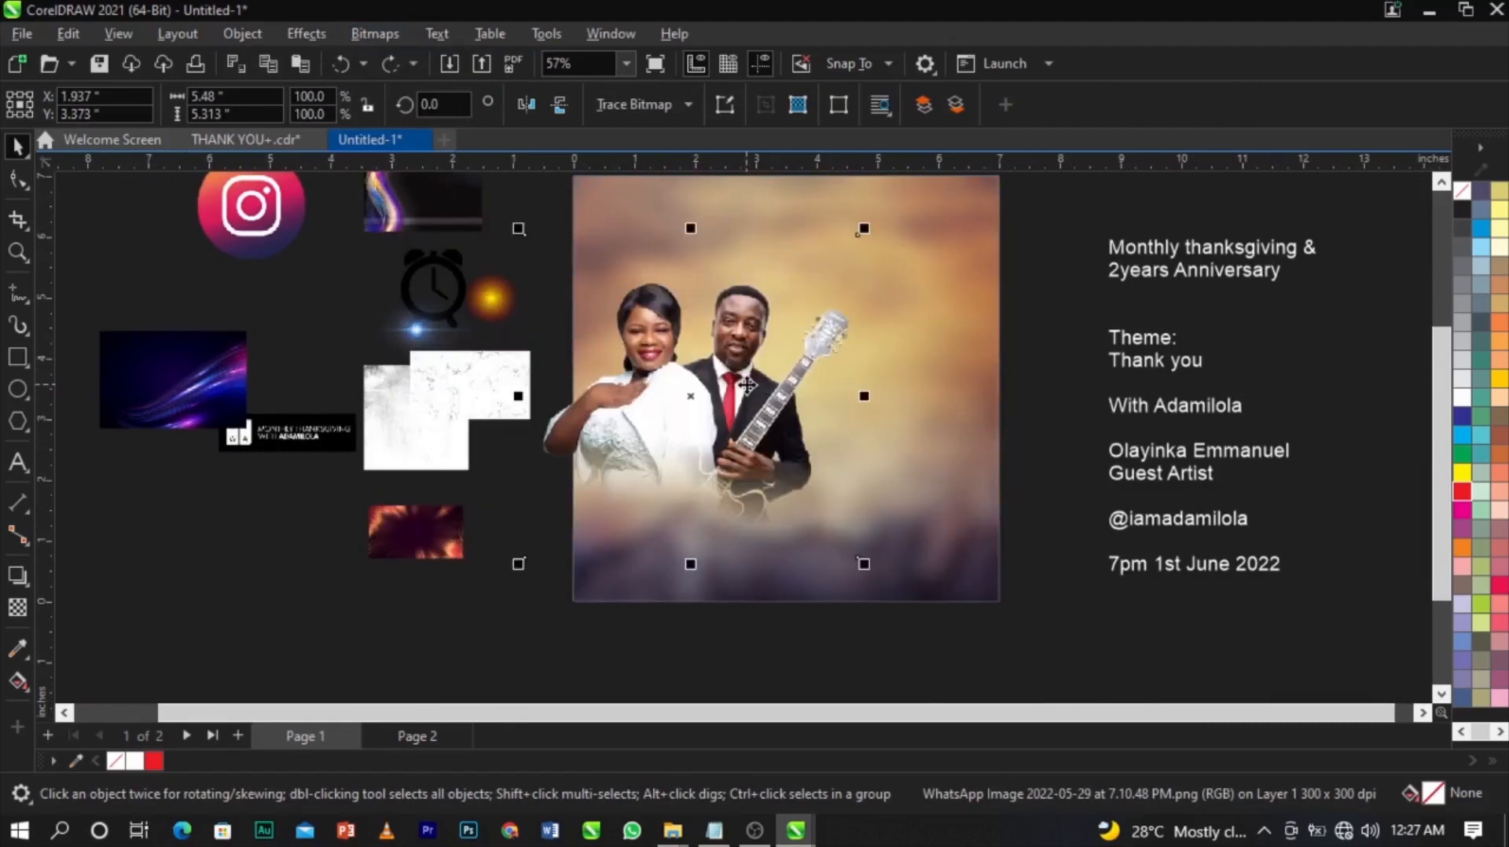
# Check the couple cutout on Page 2, then return to Page 1 and select the merged bitmap.
pyautogui.click(401, 735)
pyautogui.click(666, 441)
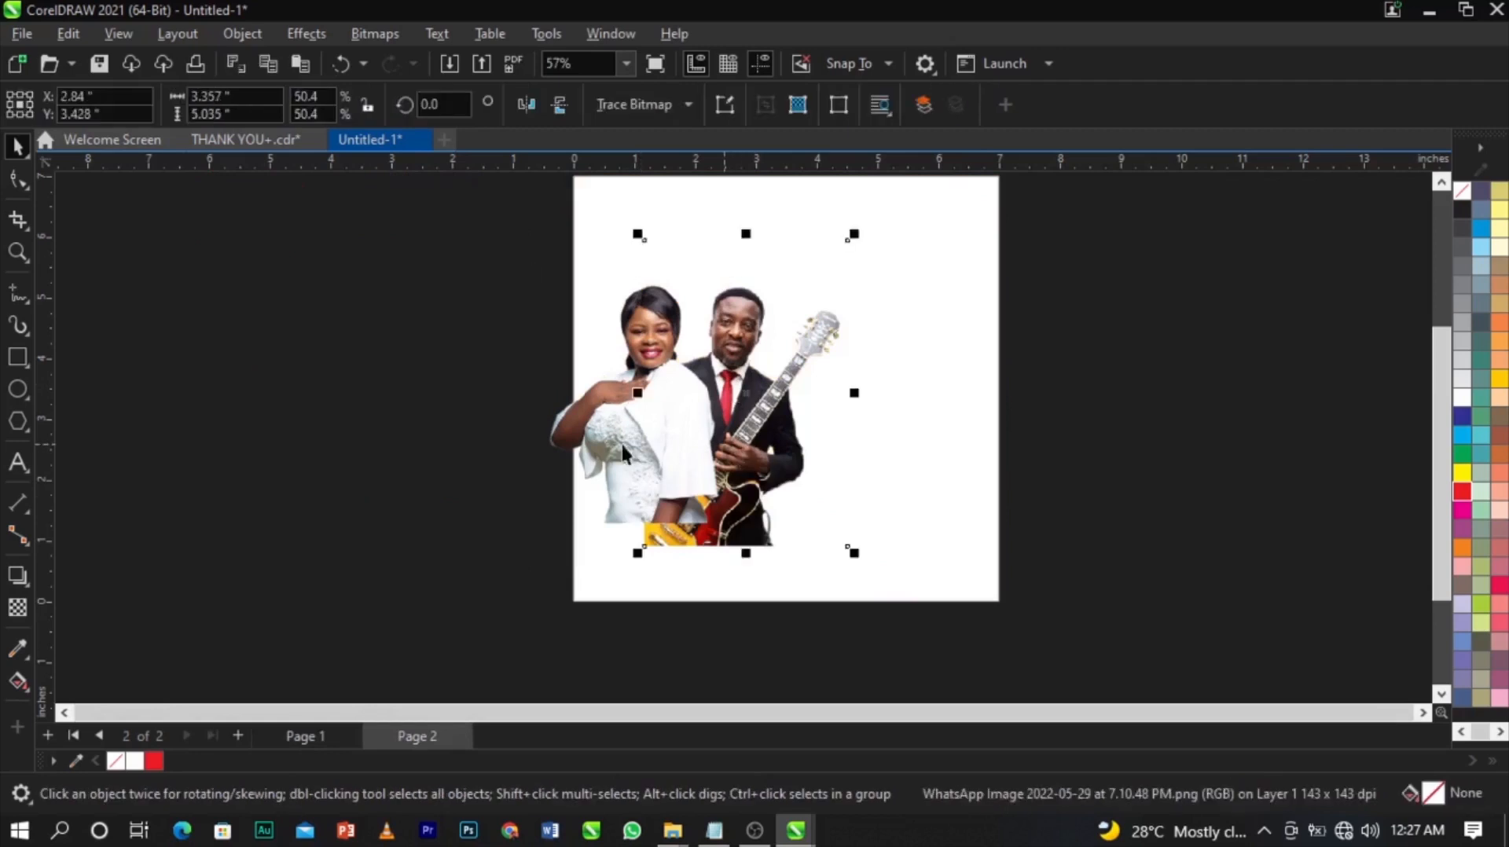
pyautogui.click(492, 455)
pyautogui.click(310, 736)
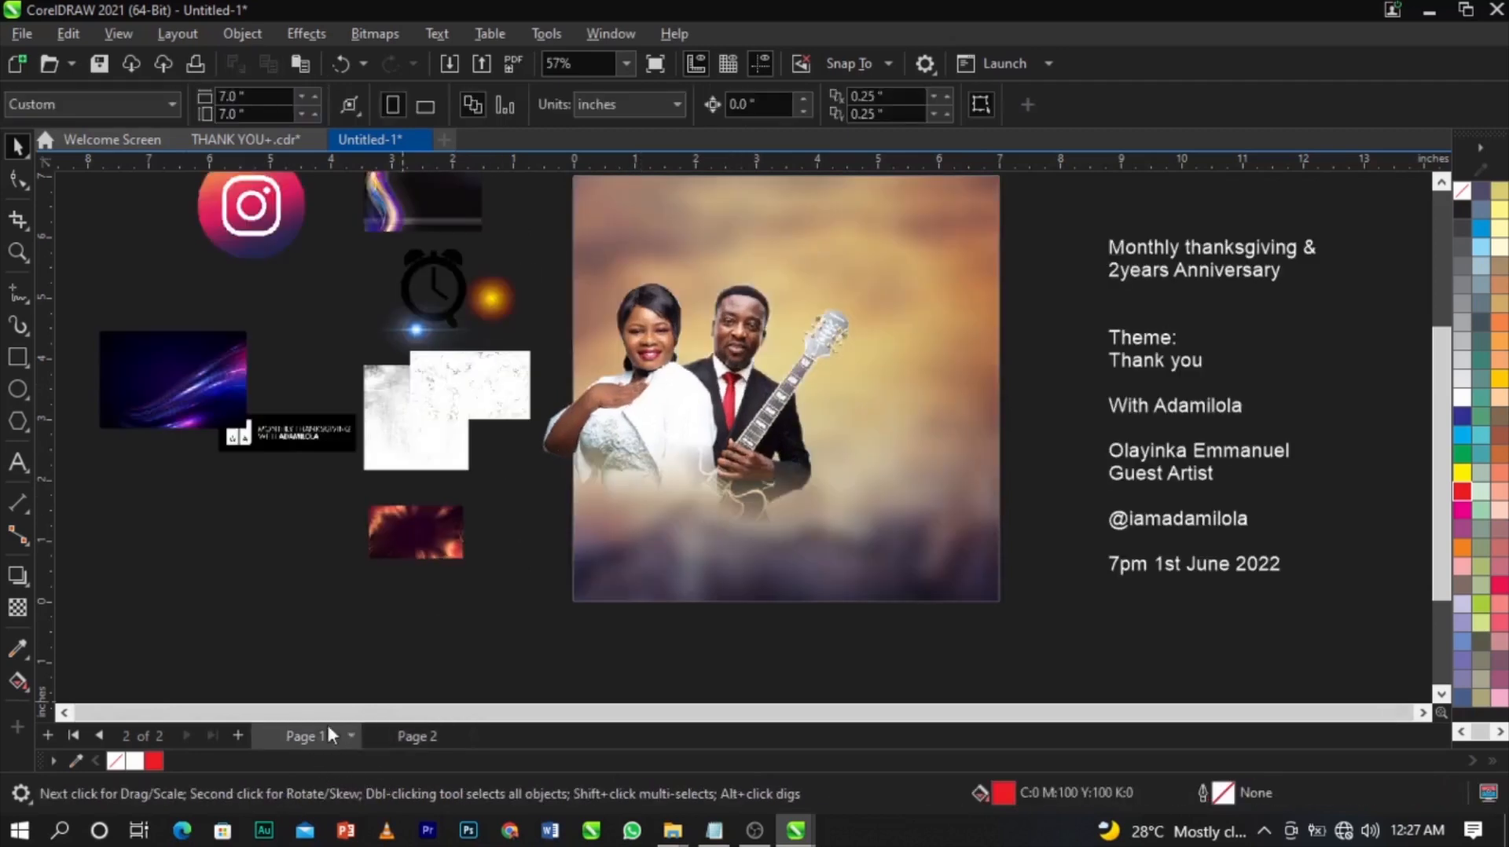
pyautogui.click(719, 469)
pyautogui.click(305, 33)
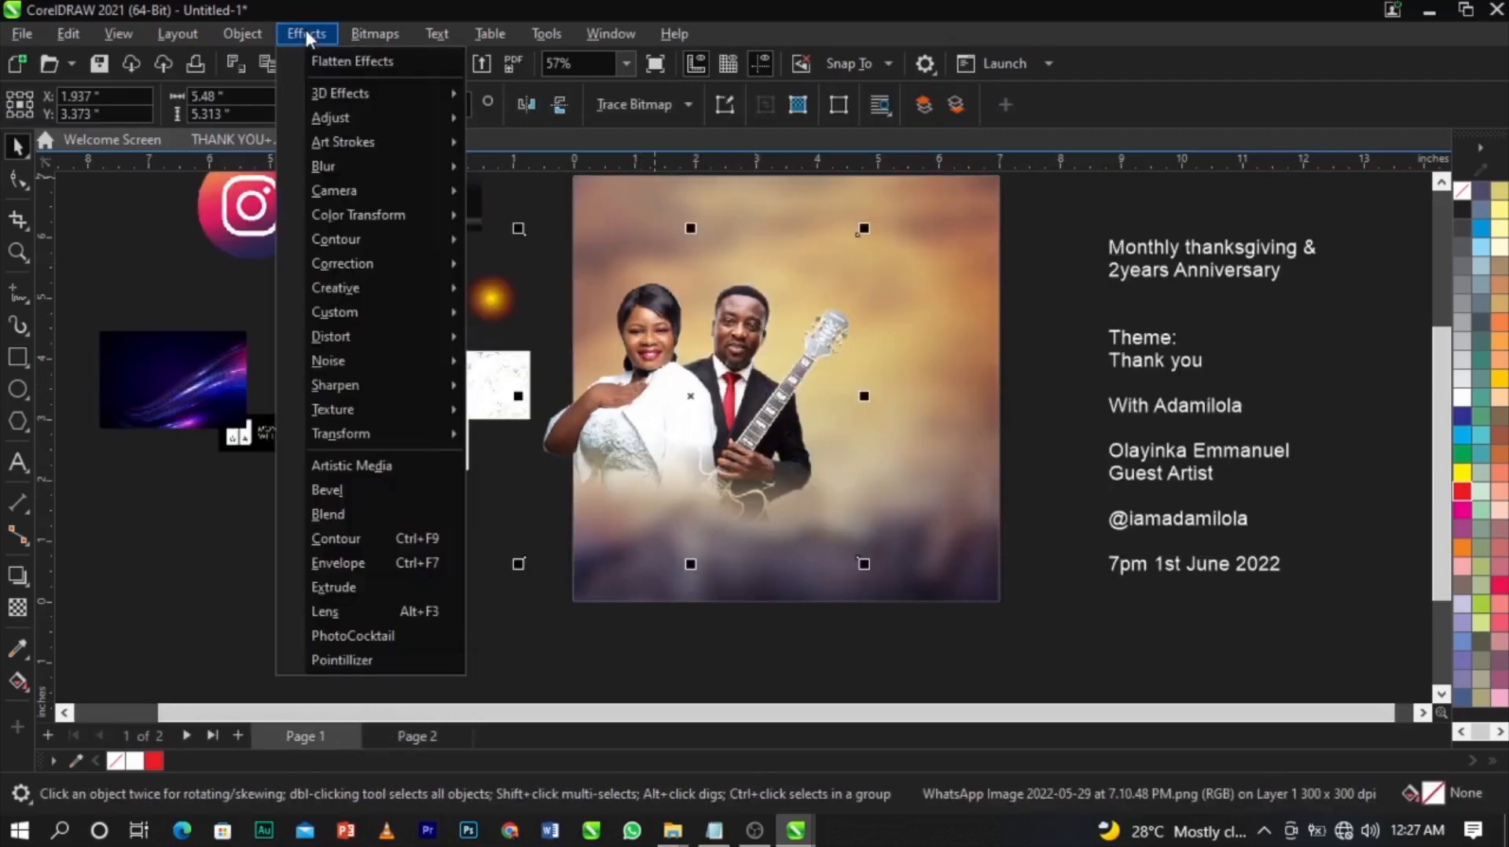
# Boost the couple bitmap's contrast from 16 to 40 with Brightness/Contrast/Intensity.
pyautogui.moveTo(341, 114)
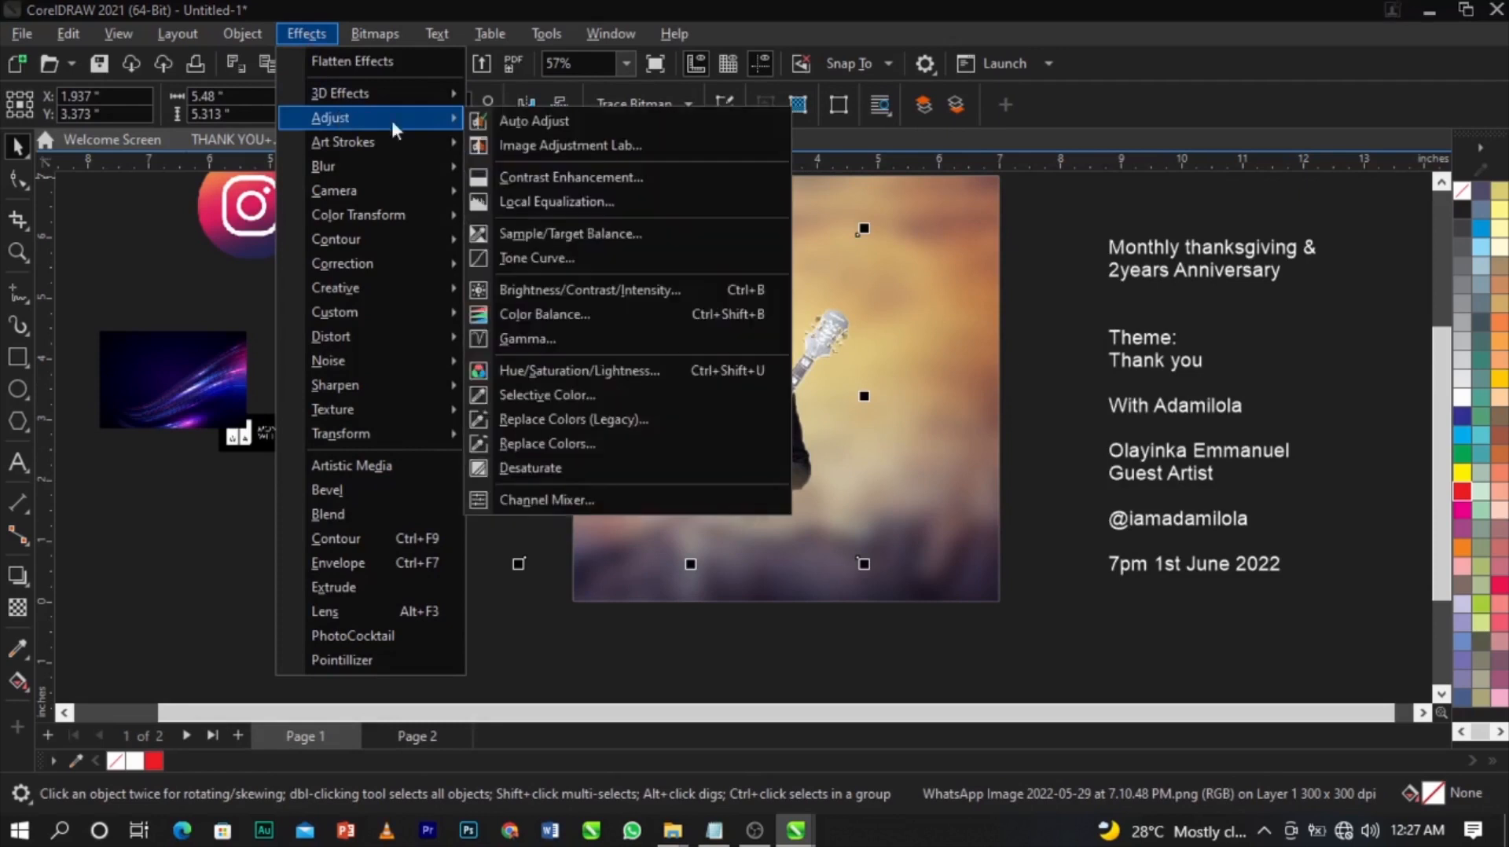
pyautogui.click(625, 290)
pyautogui.moveTo(668, 291); pyautogui.dragTo(1080, 266)
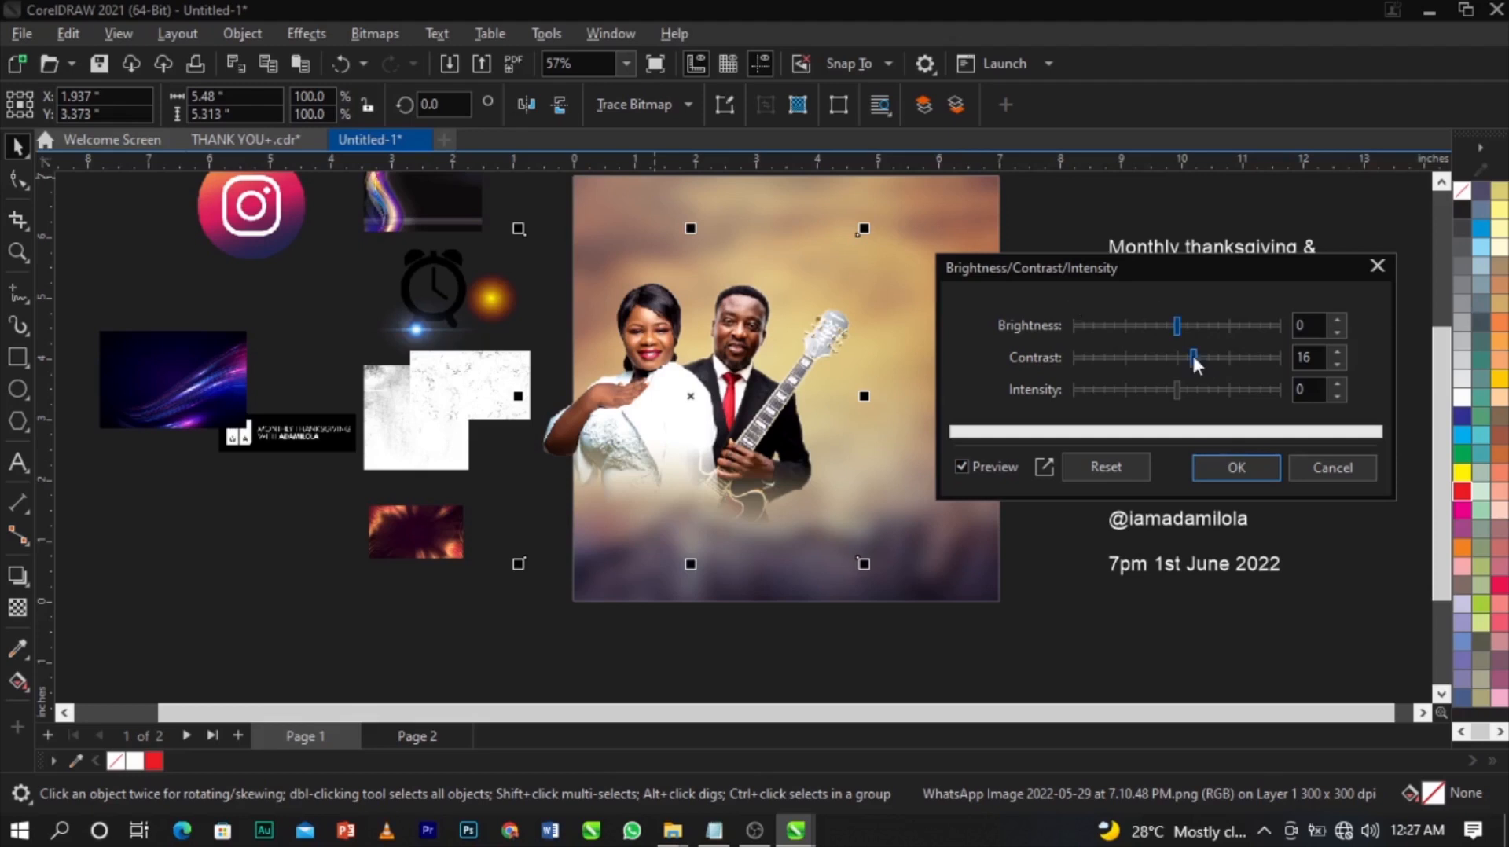
pyautogui.moveTo(1209, 358); pyautogui.dragTo(1219, 358)
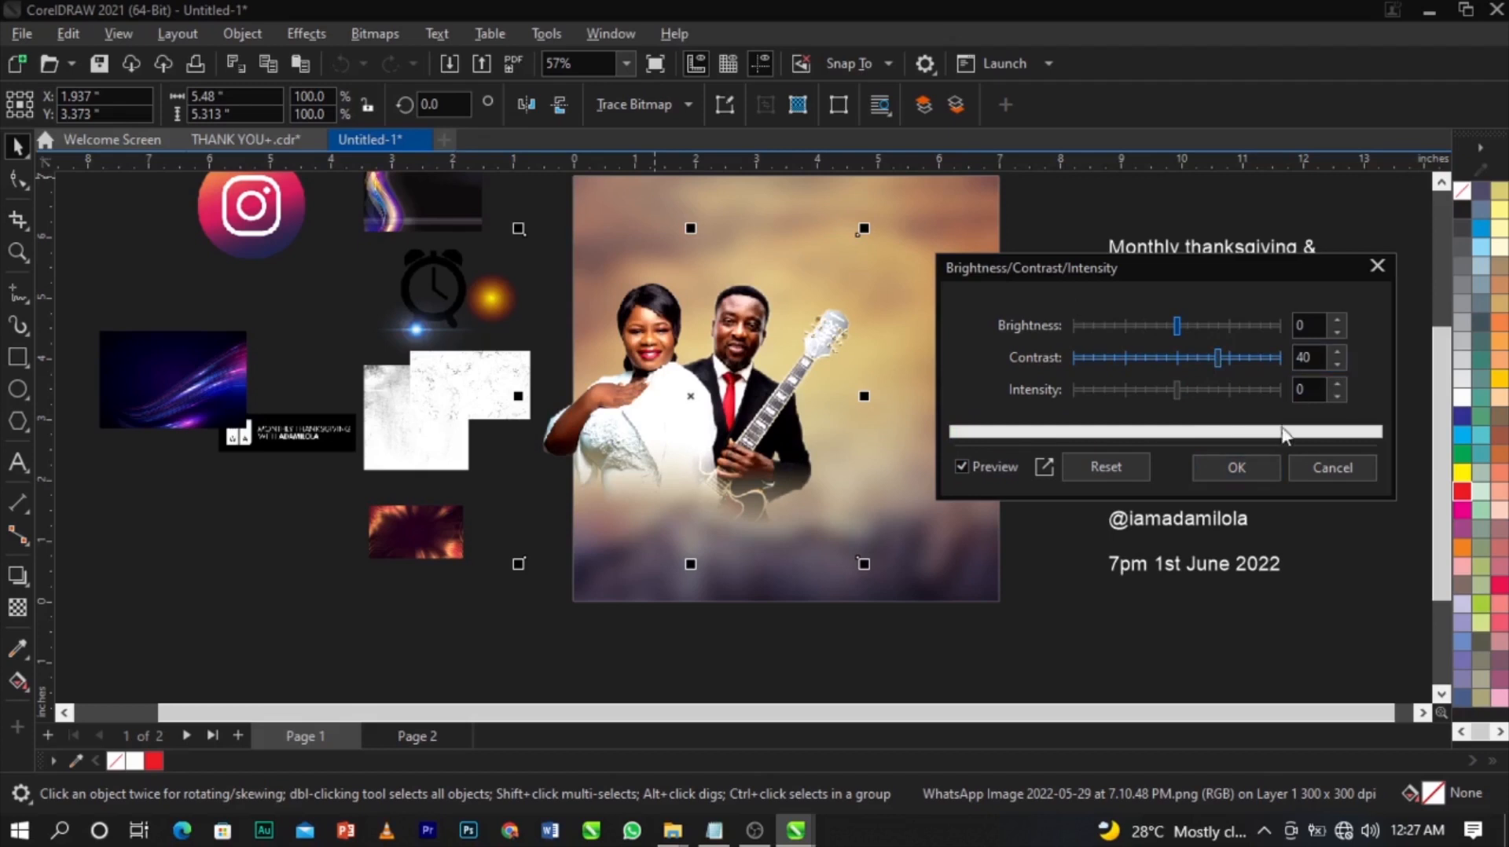
pyautogui.click(1245, 464)
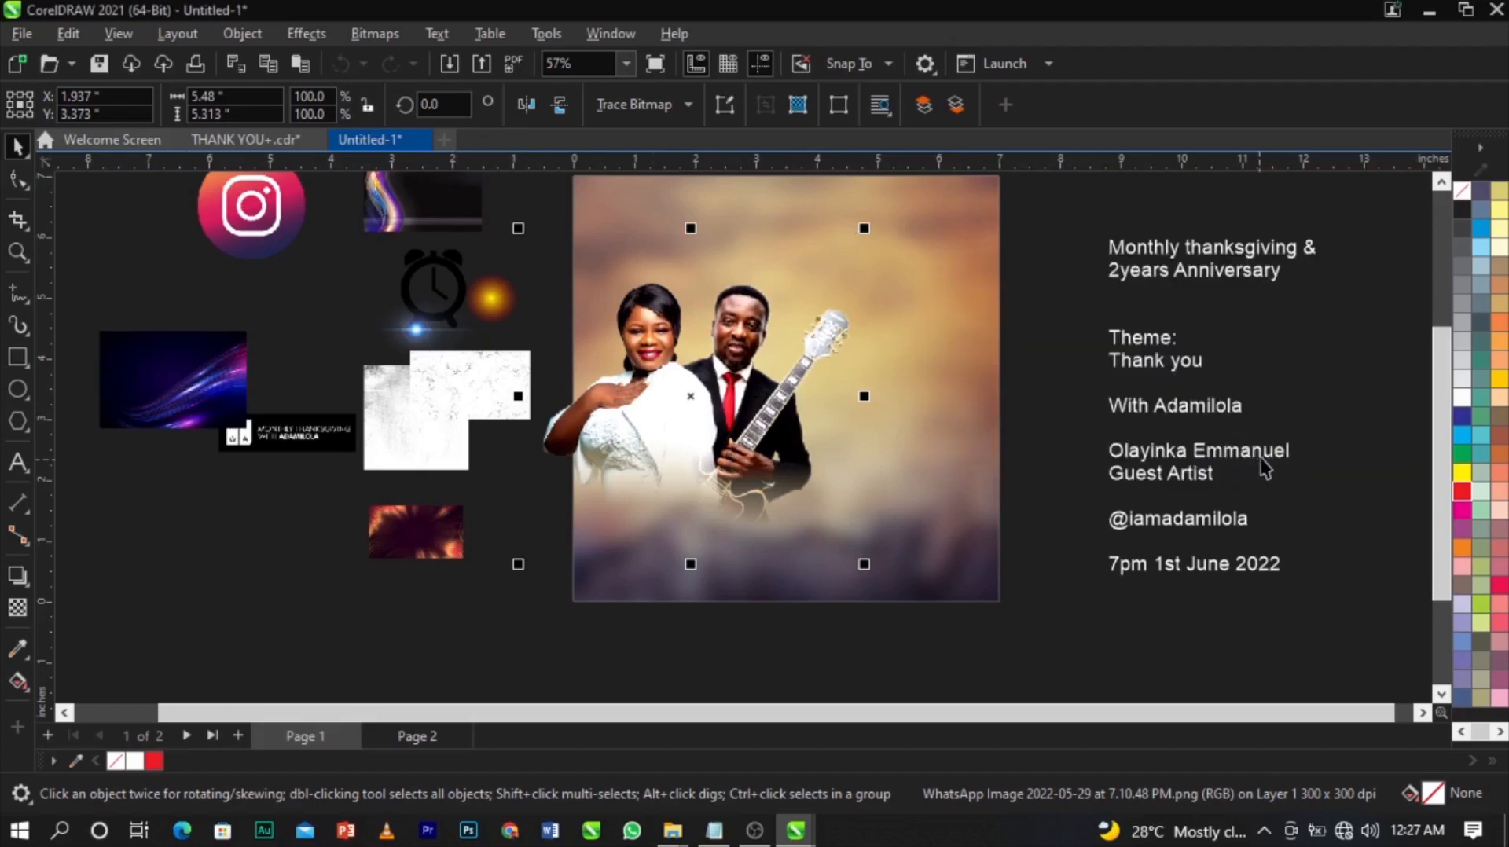
pyautogui.scroll(3, 851, 404)
# Convert the contrast-adjusted couple photo to a bitmap.
pyautogui.scroll(-2, 851, 403)
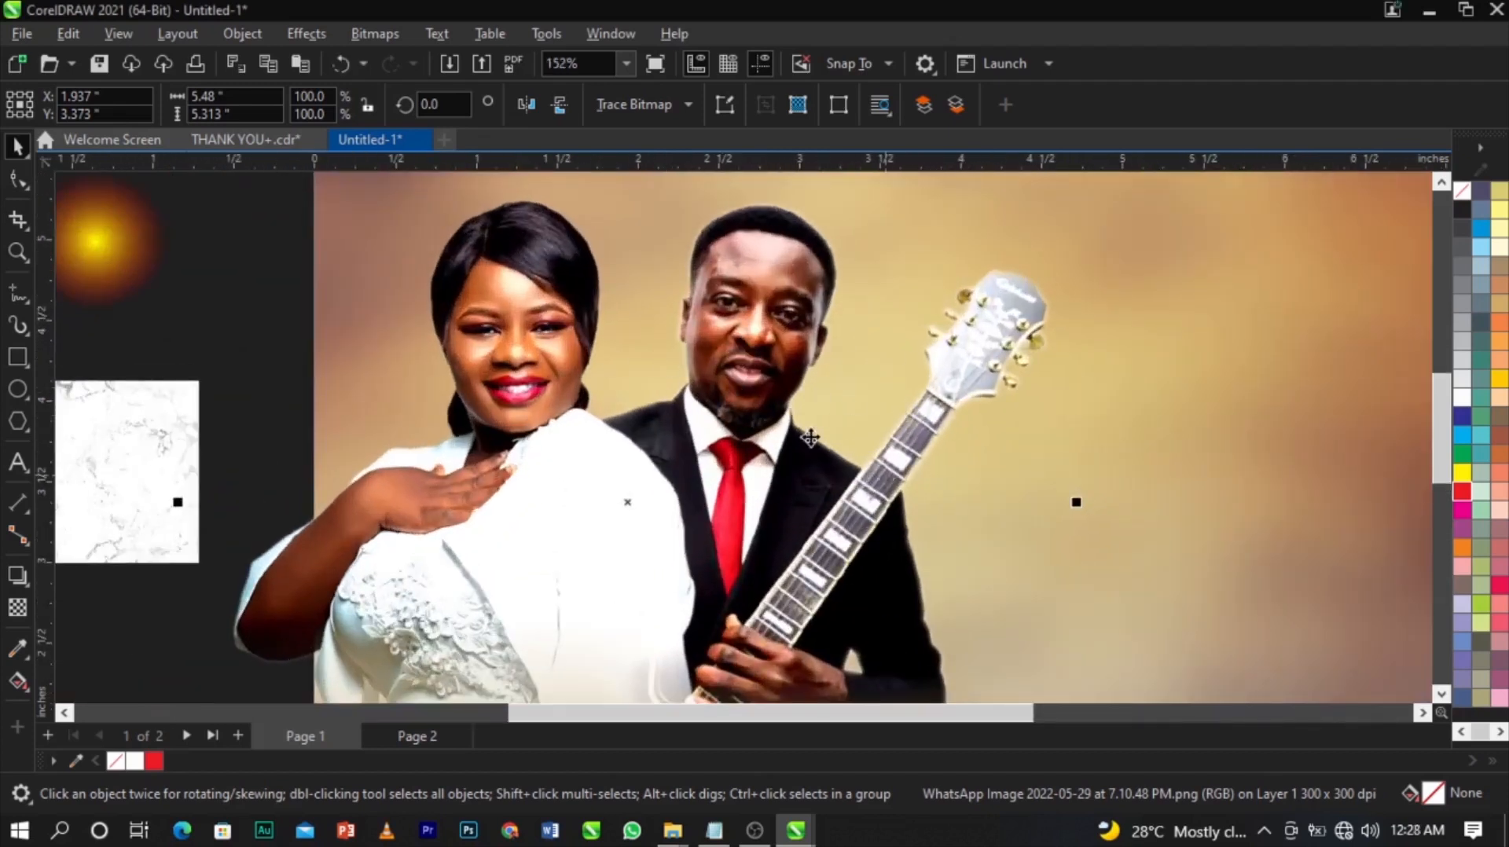
pyautogui.scroll(3, 885, 477)
pyautogui.scroll(-4, 735, 276)
pyautogui.scroll(3, 639, 283)
pyautogui.scroll(-2, 638, 283)
pyautogui.scroll(2, 638, 283)
pyautogui.scroll(-3, 628, 281)
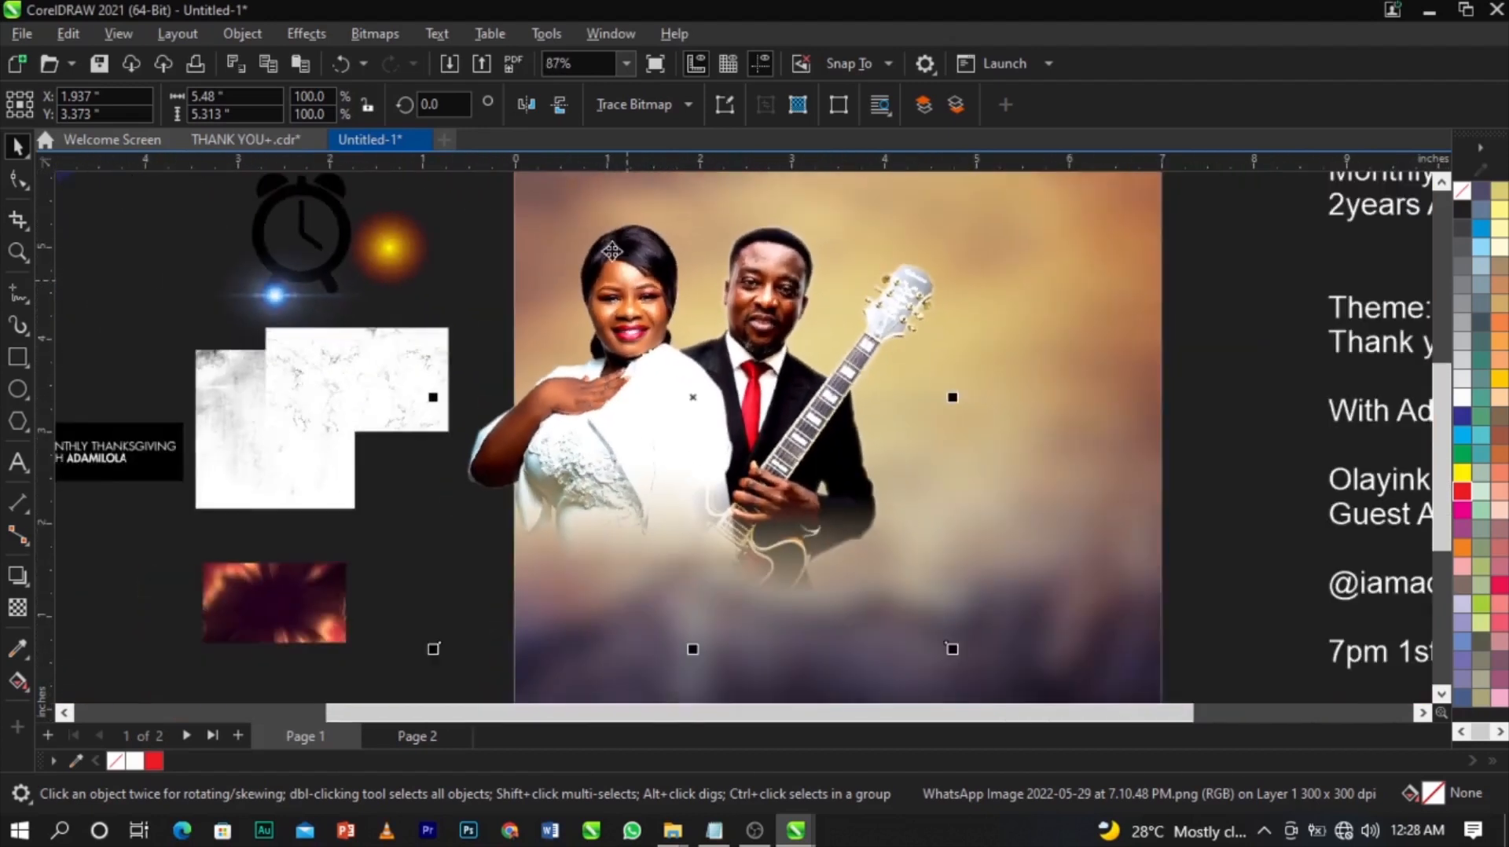
pyautogui.click(381, 33)
pyautogui.click(405, 52)
pyautogui.click(754, 540)
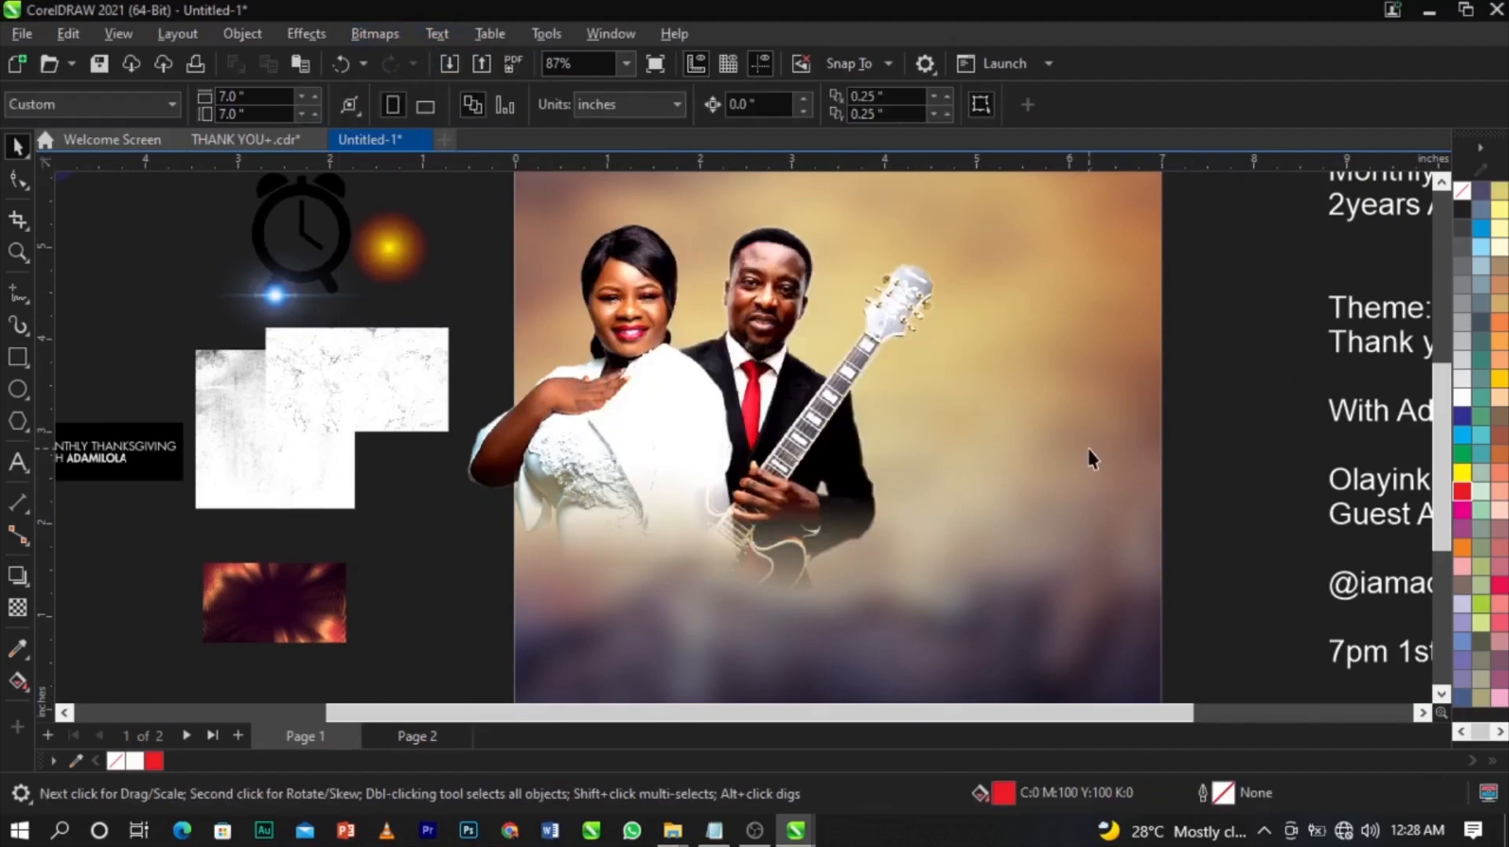
# PowerClip the couple bitmap inside the 7×7 in page rectangle.
pyautogui.click(759, 428)
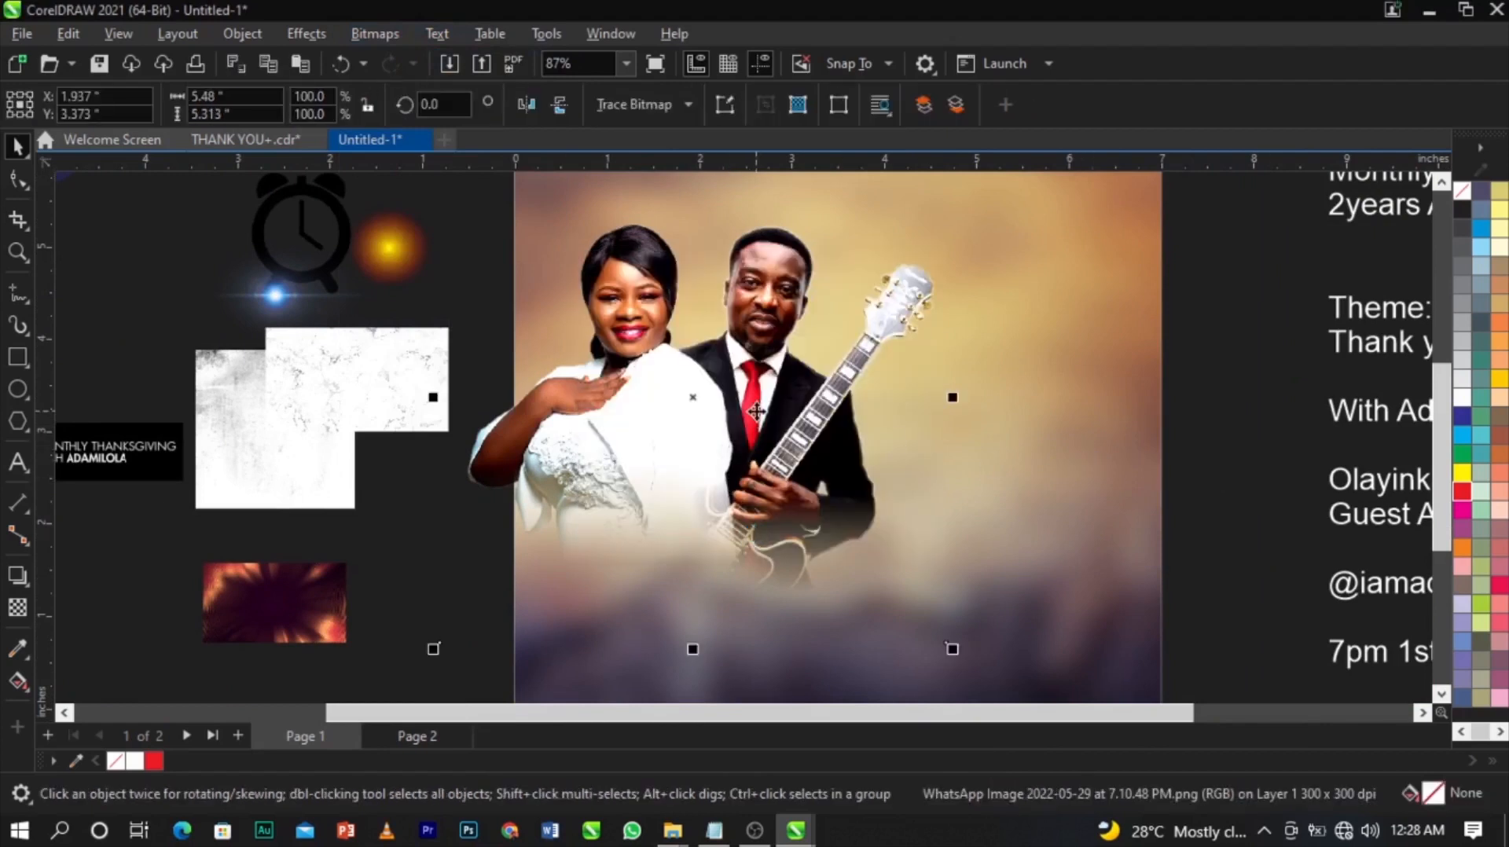
pyautogui.rightClick(756, 410)
pyautogui.click(818, 477)
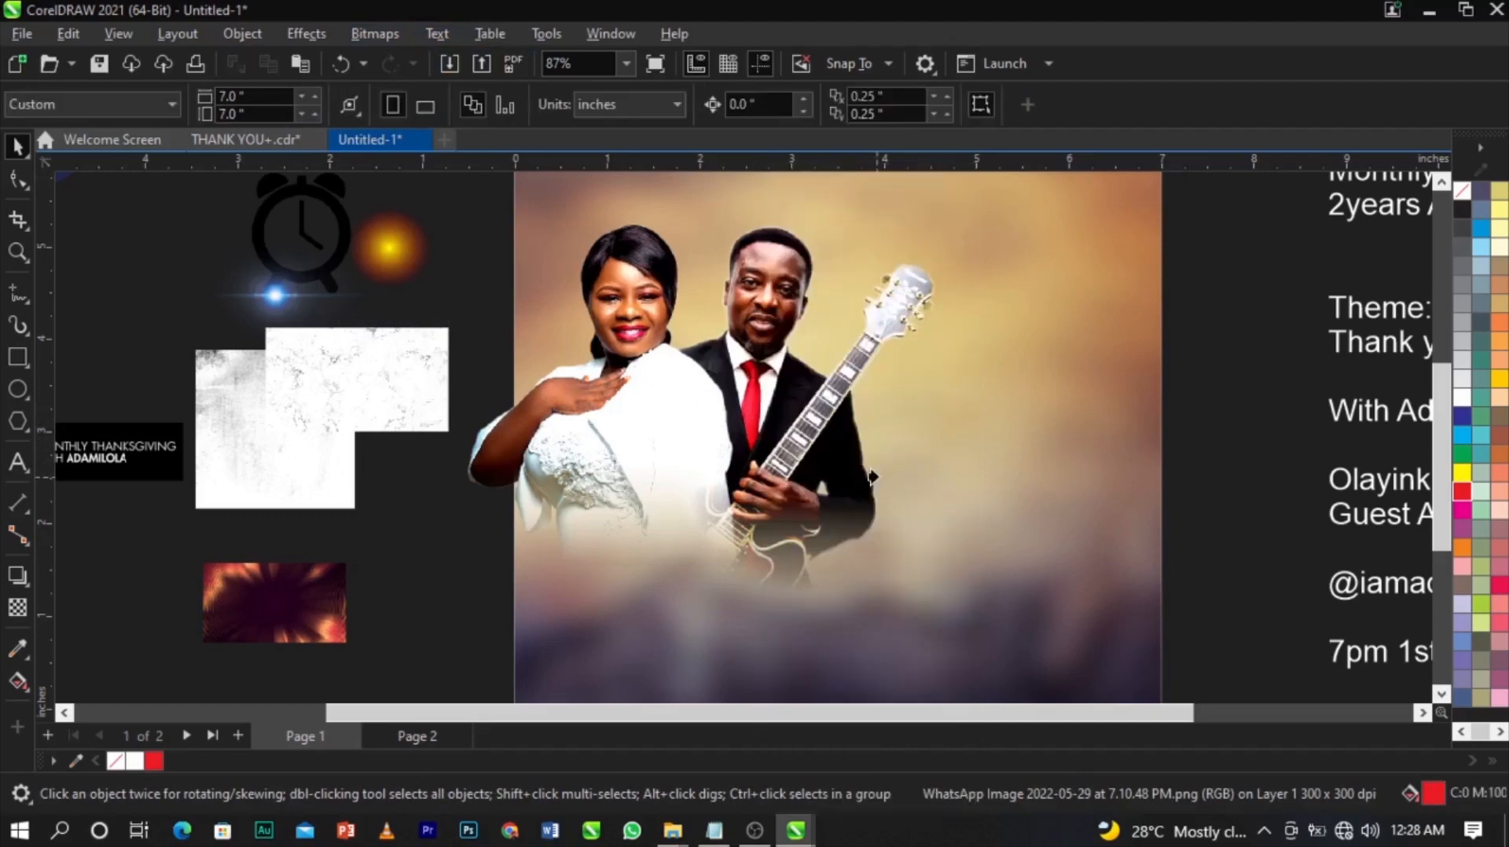
pyautogui.click(1088, 515)
pyautogui.press('F4')
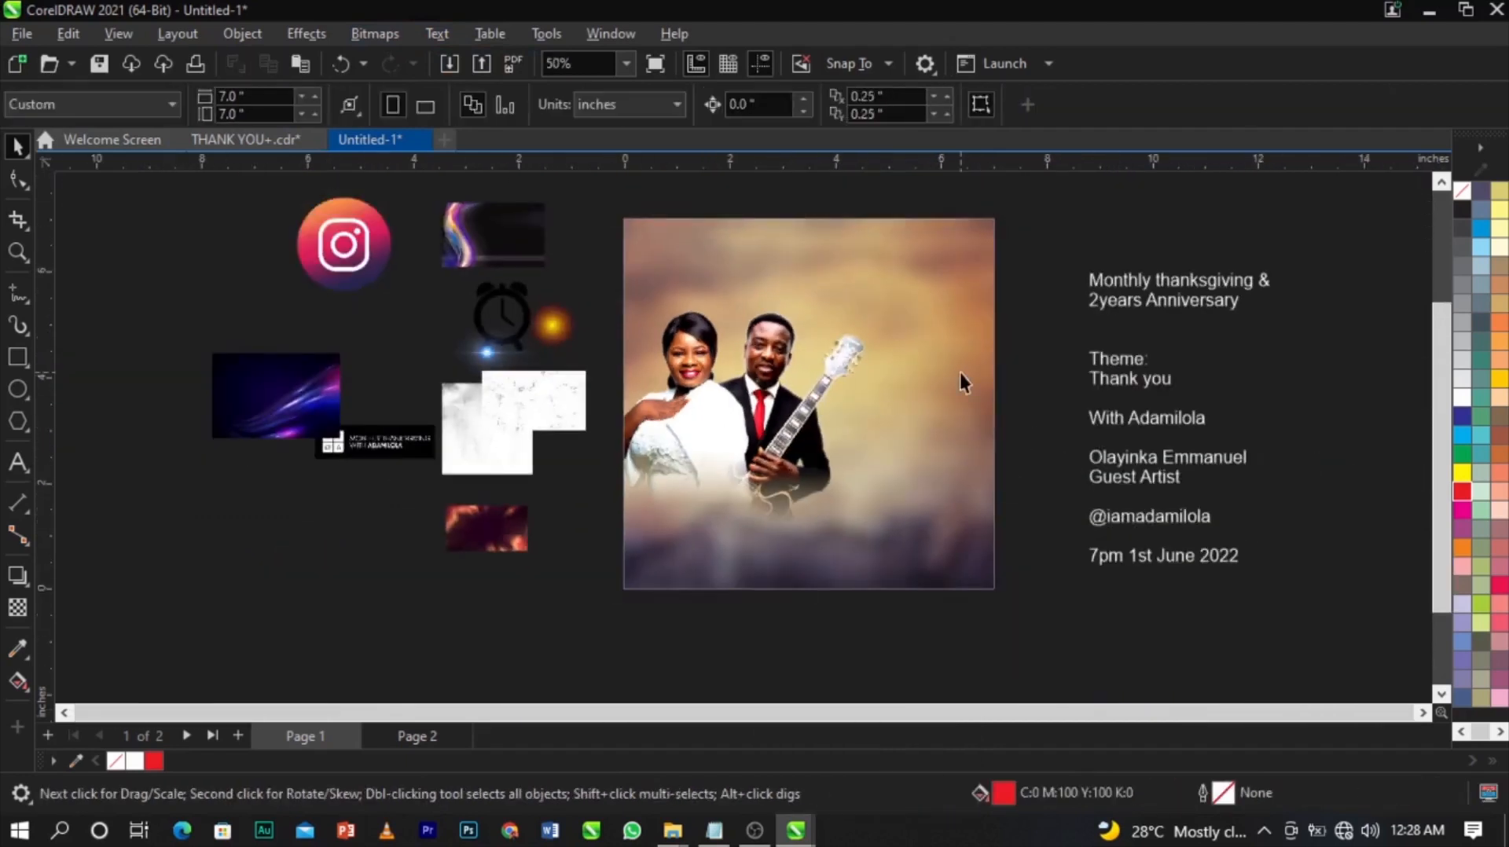
pyautogui.click(950, 427)
pyautogui.scroll(1, 1039, 468)
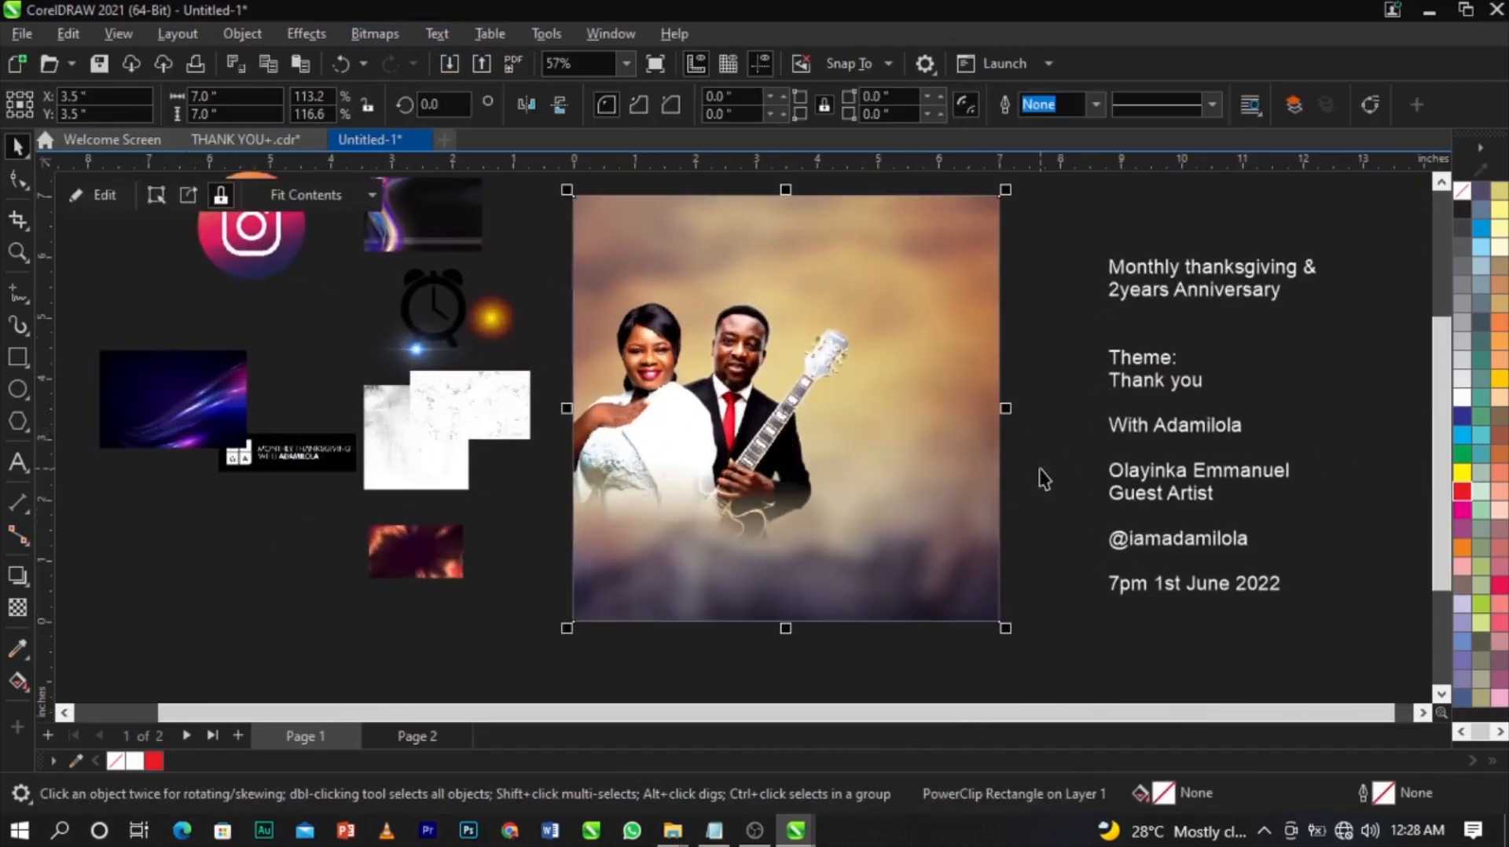
pyautogui.click(1039, 468)
pyautogui.scroll(1, 1025, 444)
pyautogui.scroll(1, 804, 442)
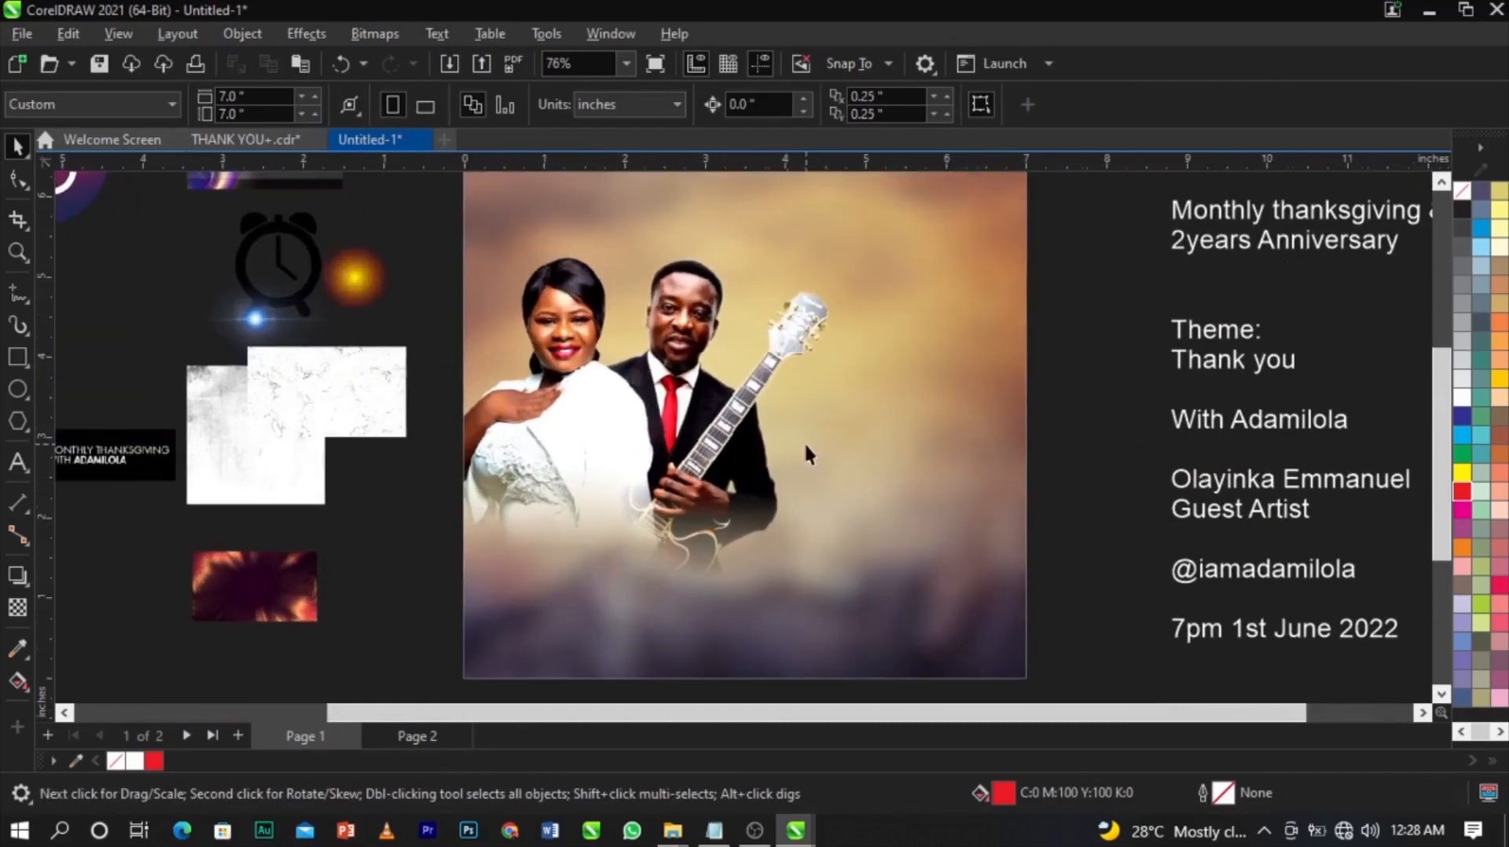
# Draw a 7.0 in wide red rectangle band across the page below the couple and trim its height.
pyautogui.click(20, 358)
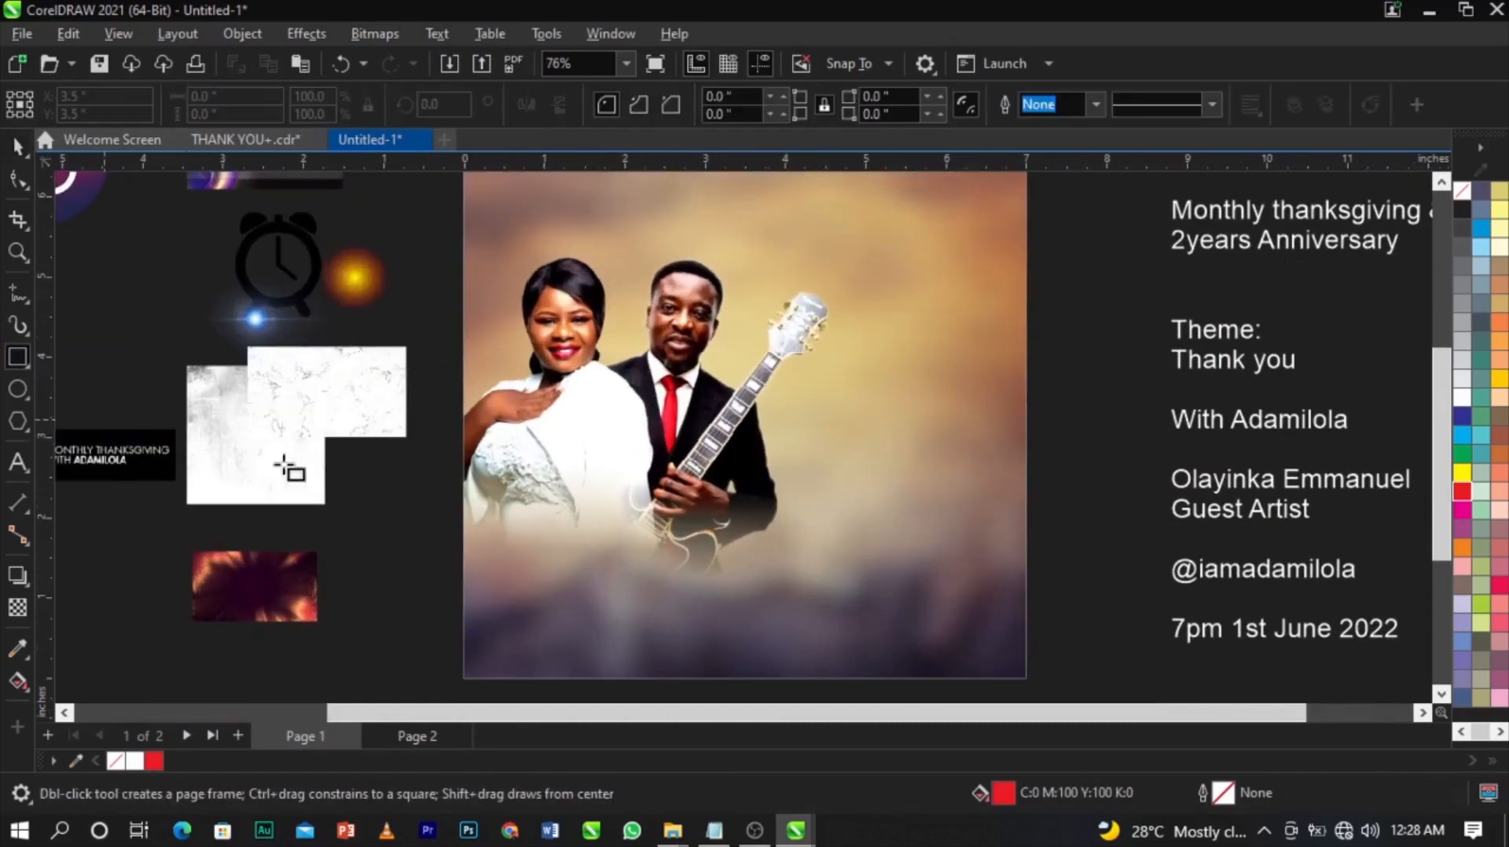
pyautogui.moveTo(469, 492); pyautogui.dragTo(1027, 626)
pyautogui.scroll(1, 951, 621)
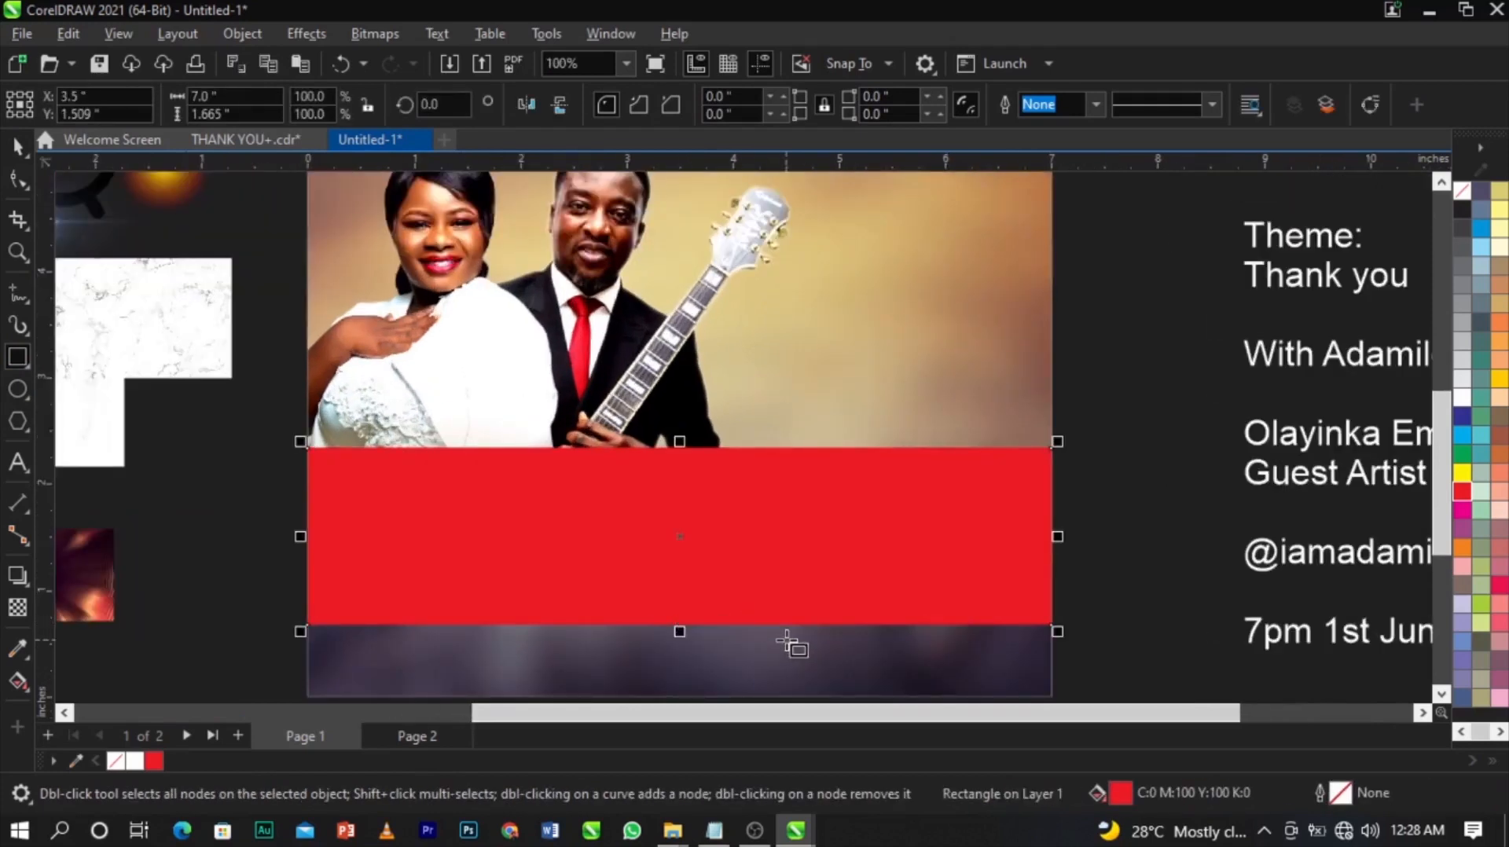
pyautogui.press('space')
pyautogui.moveTo(681, 629); pyautogui.dragTo(682, 616)
pyautogui.click(1097, 586)
pyautogui.scroll(-1, 917, 556)
pyautogui.scroll(-1, 797, 494)
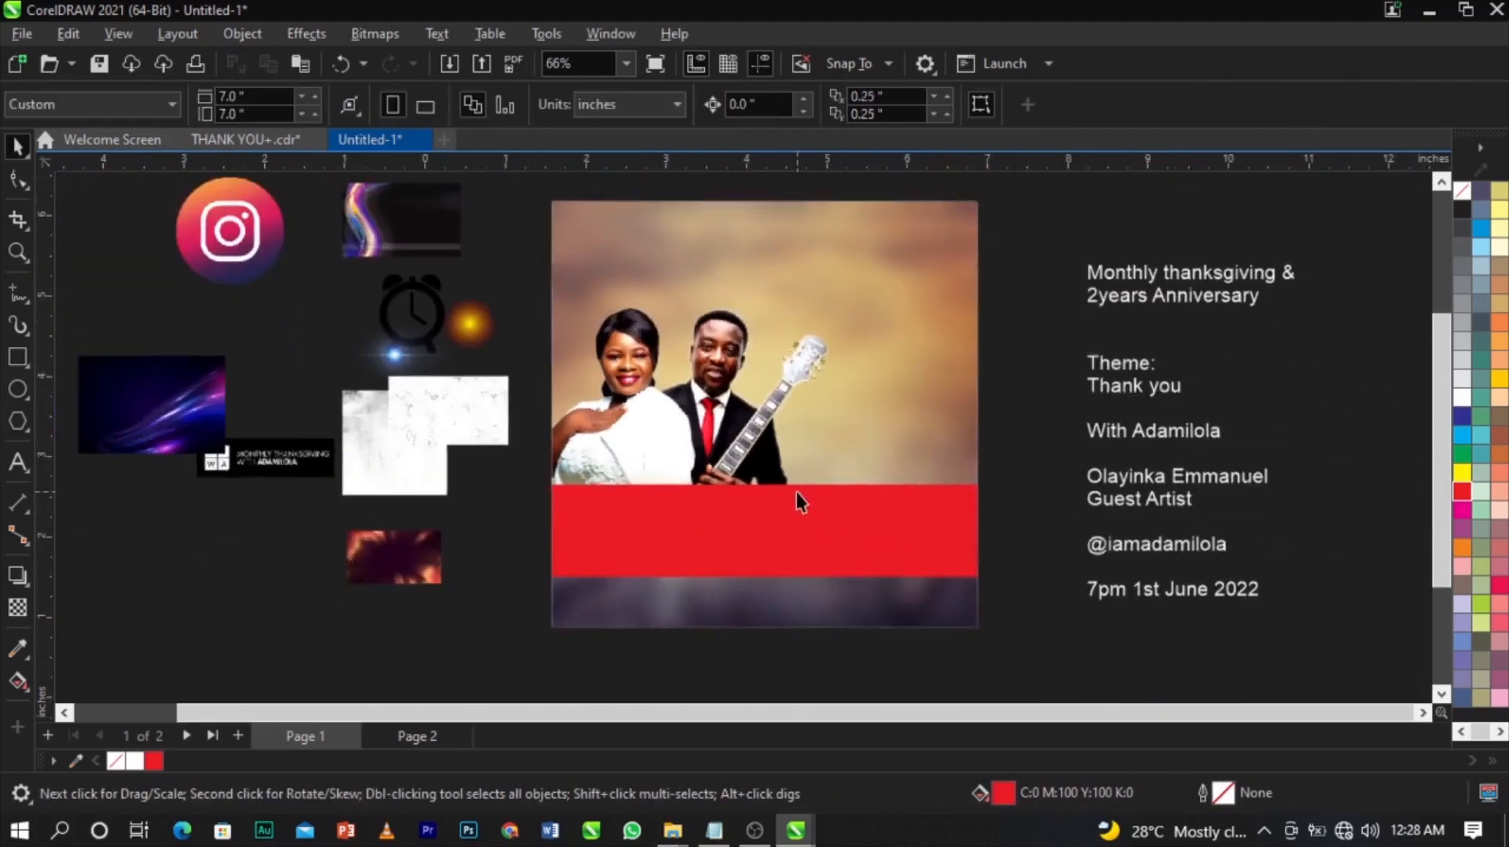
pyautogui.scroll(2, 796, 494)
# Fill the full-width red band below the couple photo with white.
pyautogui.click(785, 522)
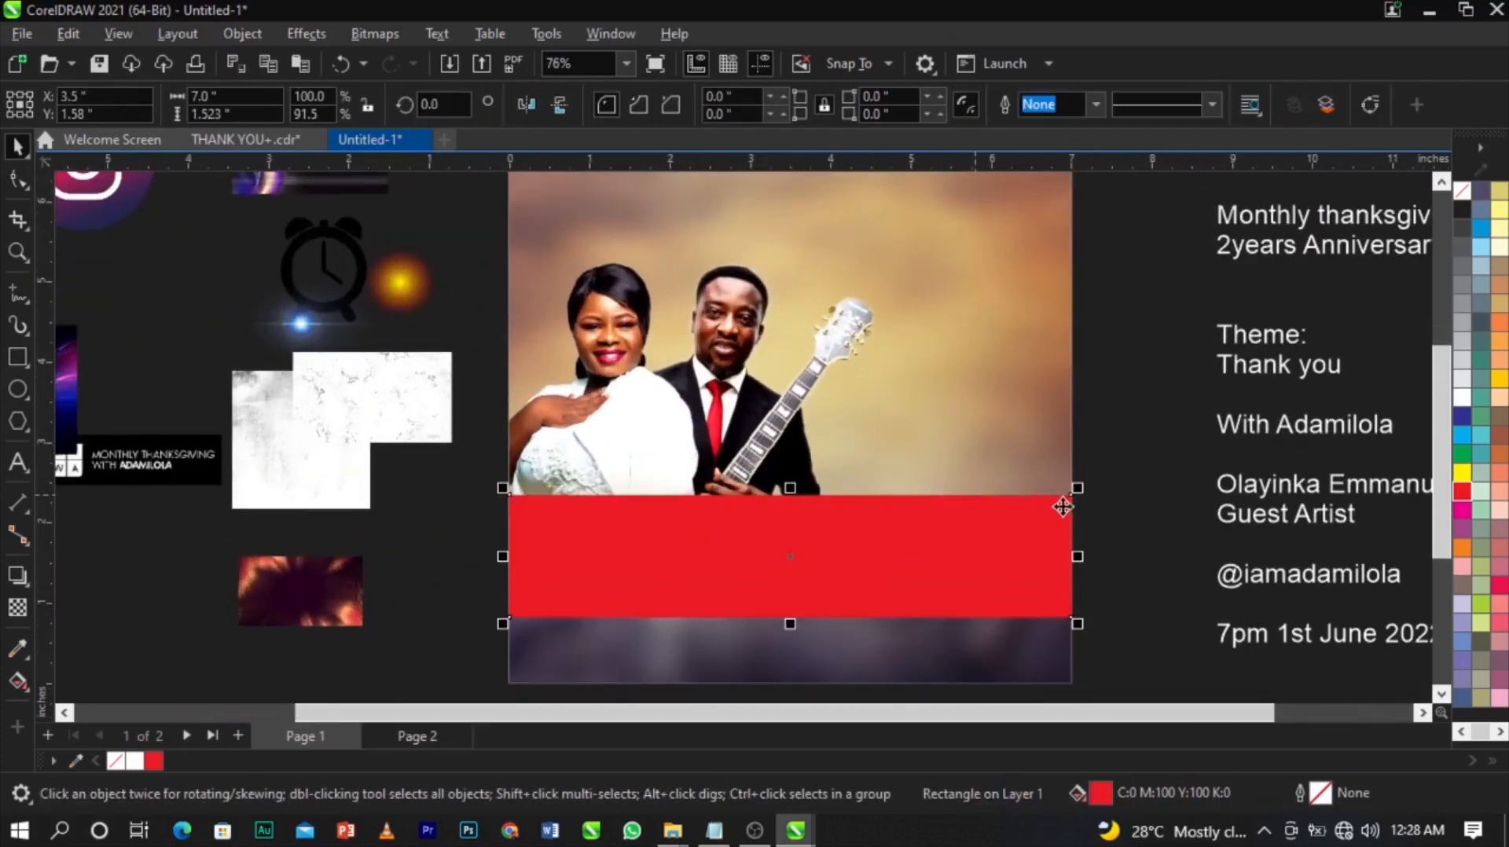
pyautogui.press('Escape')
pyautogui.scroll(3, 739, 416)
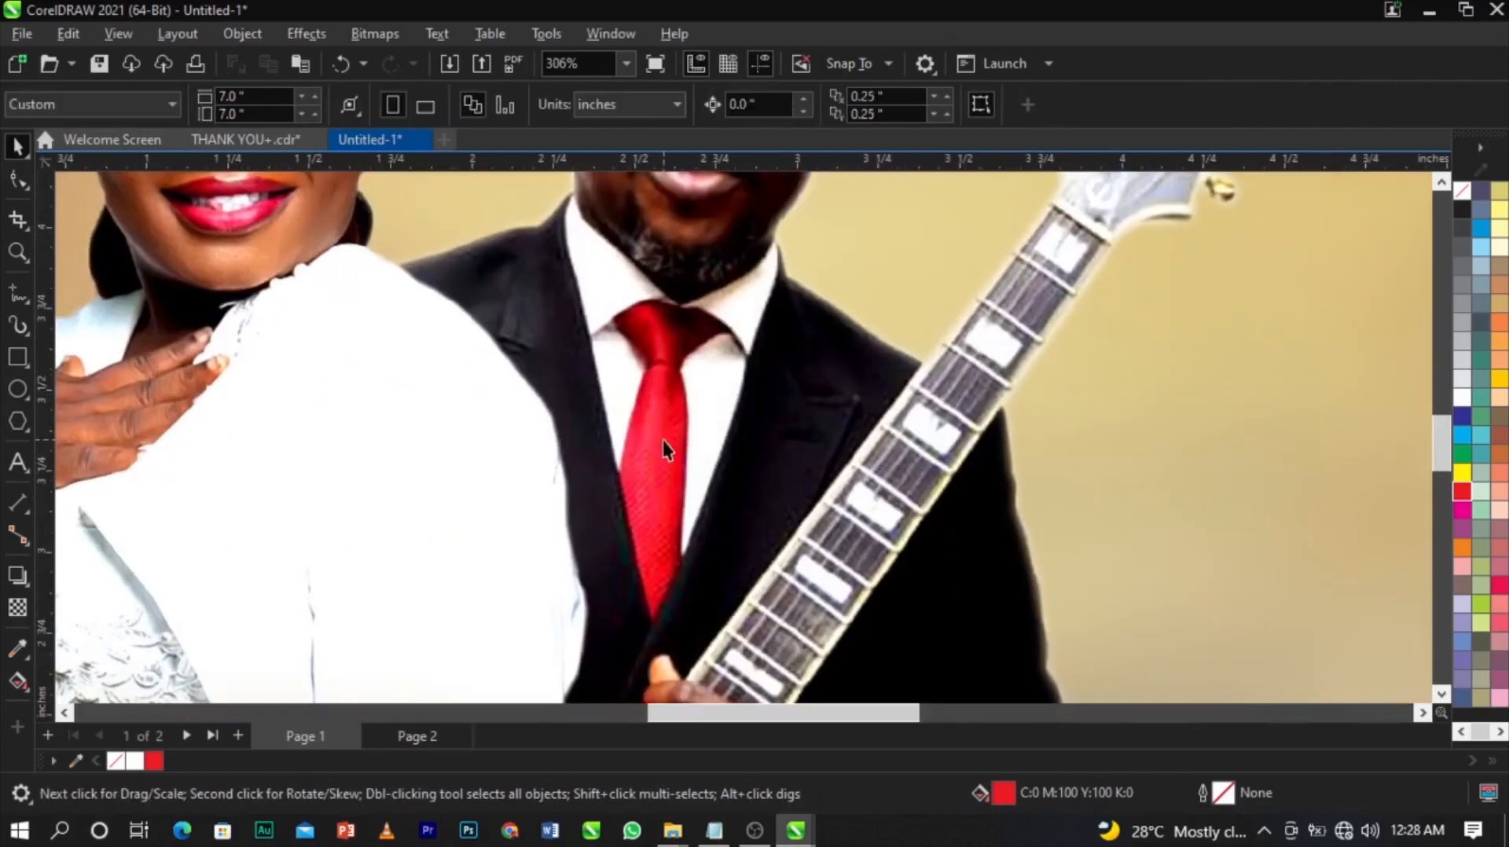
pyautogui.scroll(-2, 657, 436)
pyautogui.scroll(4, 659, 448)
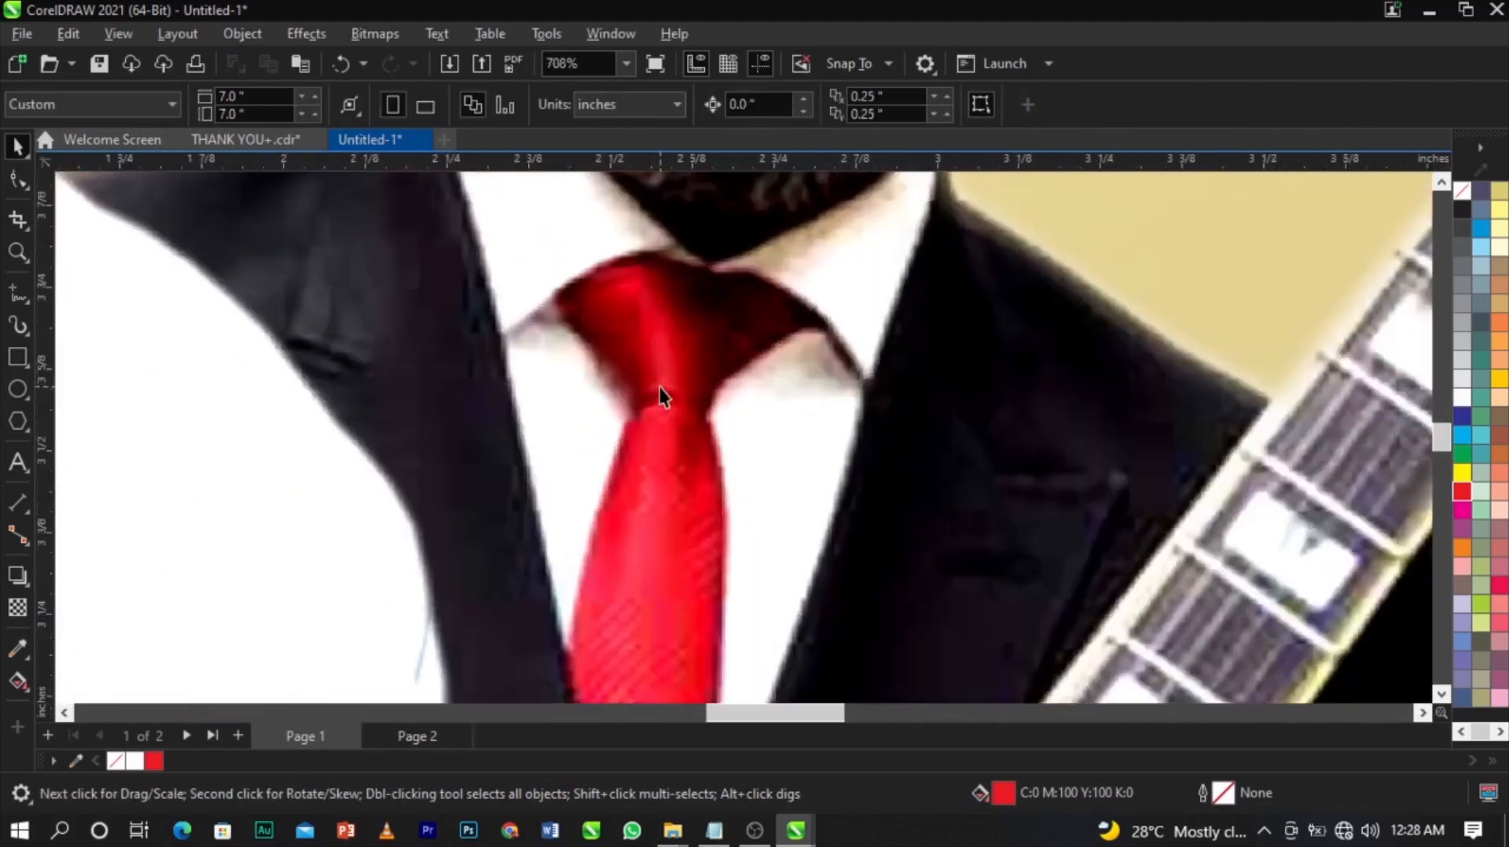
pyautogui.scroll(-6, 659, 464)
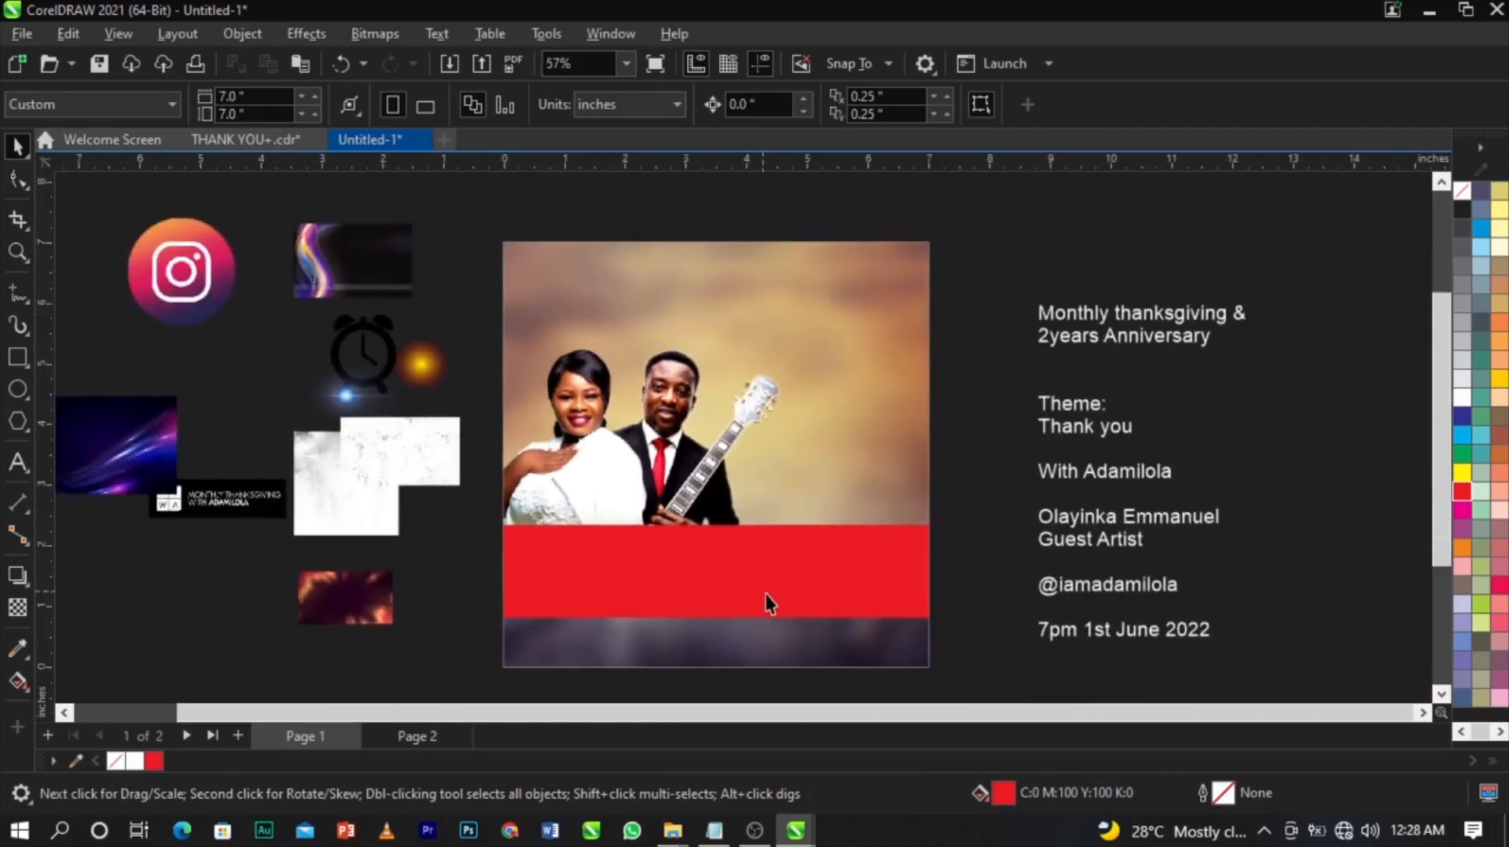
pyautogui.scroll(1, 768, 603)
pyautogui.click(769, 603)
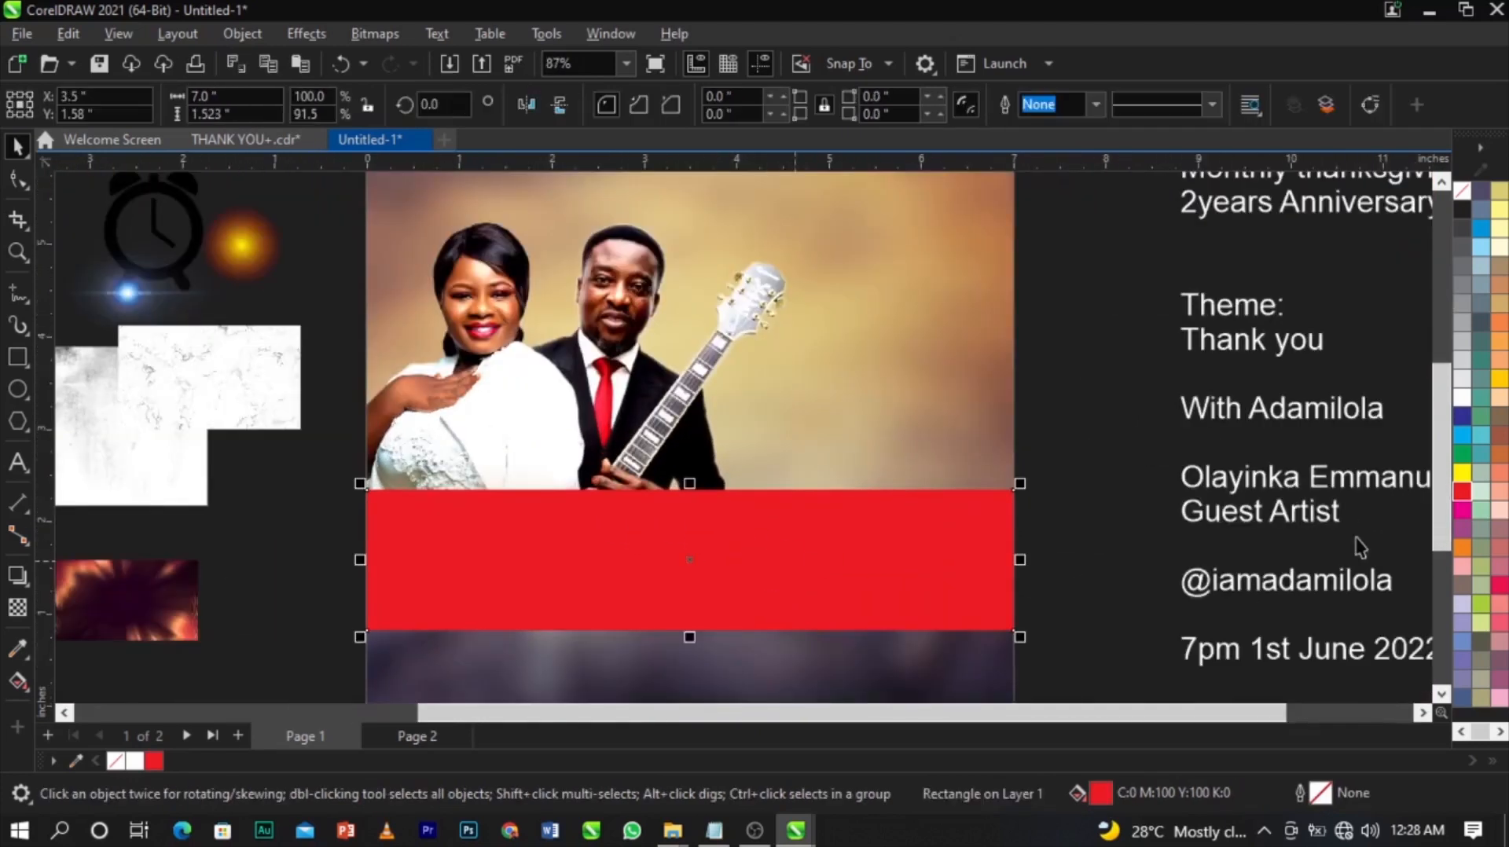
pyautogui.click(1461, 401)
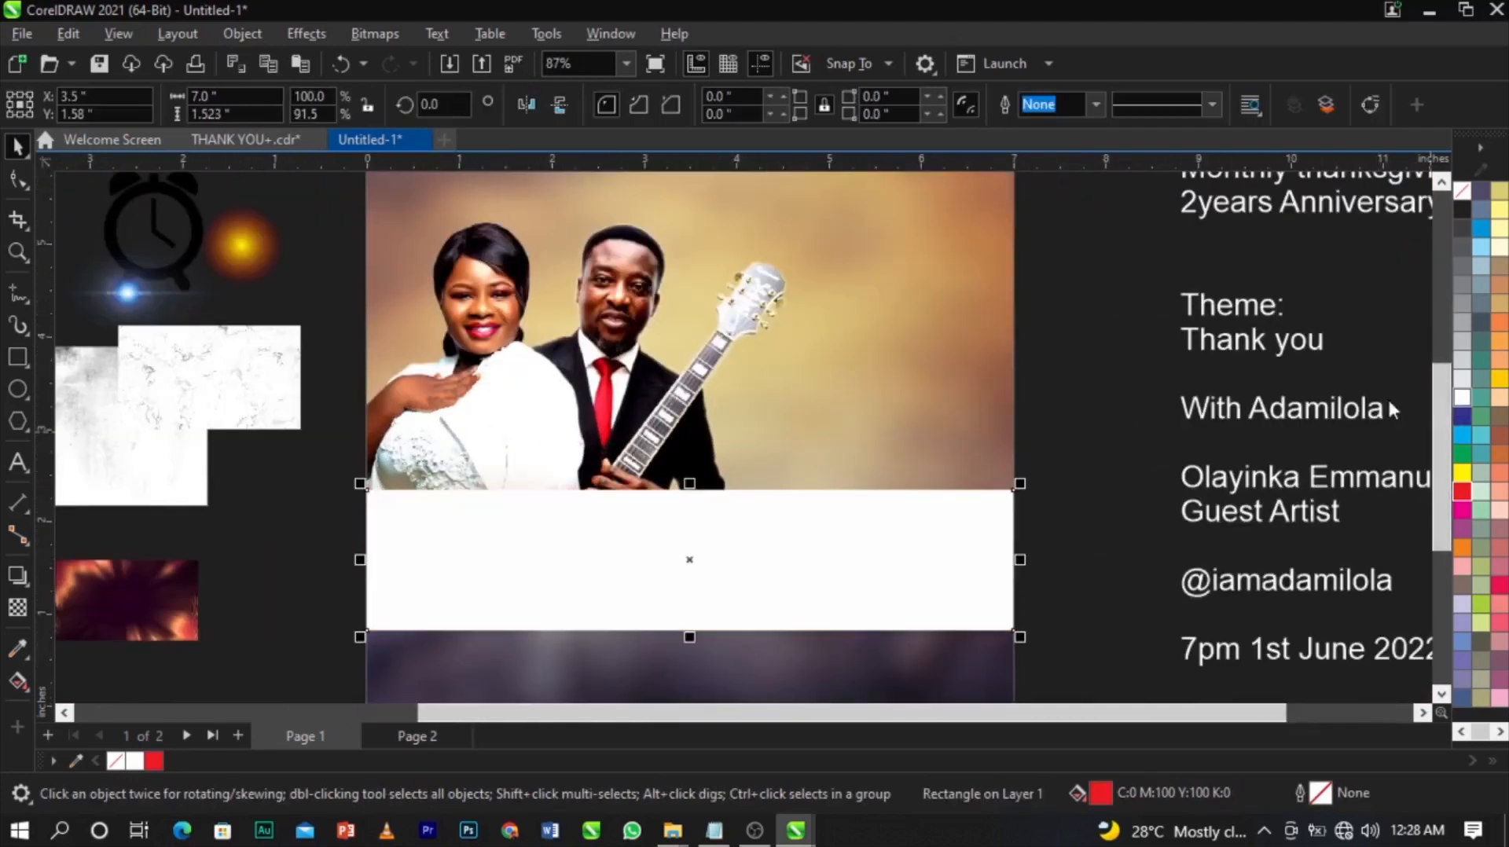
pyautogui.scroll(-1, 975, 535)
pyautogui.click(1026, 558)
# Switch to the Color Eyedropper to sample a colour from the photo.
pyautogui.scroll(1, 842, 534)
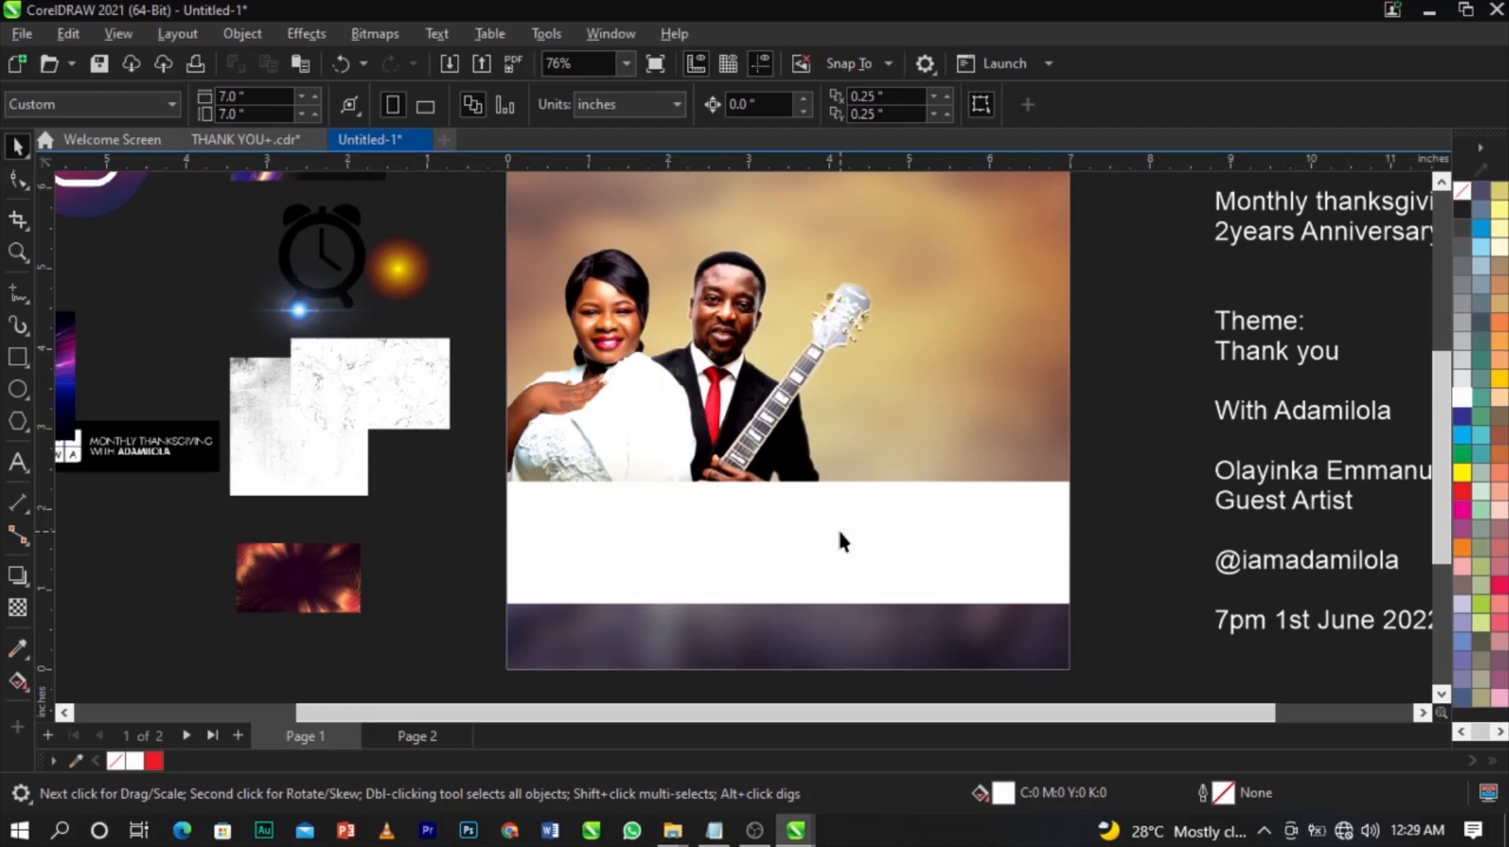
pyautogui.scroll(2, 731, 433)
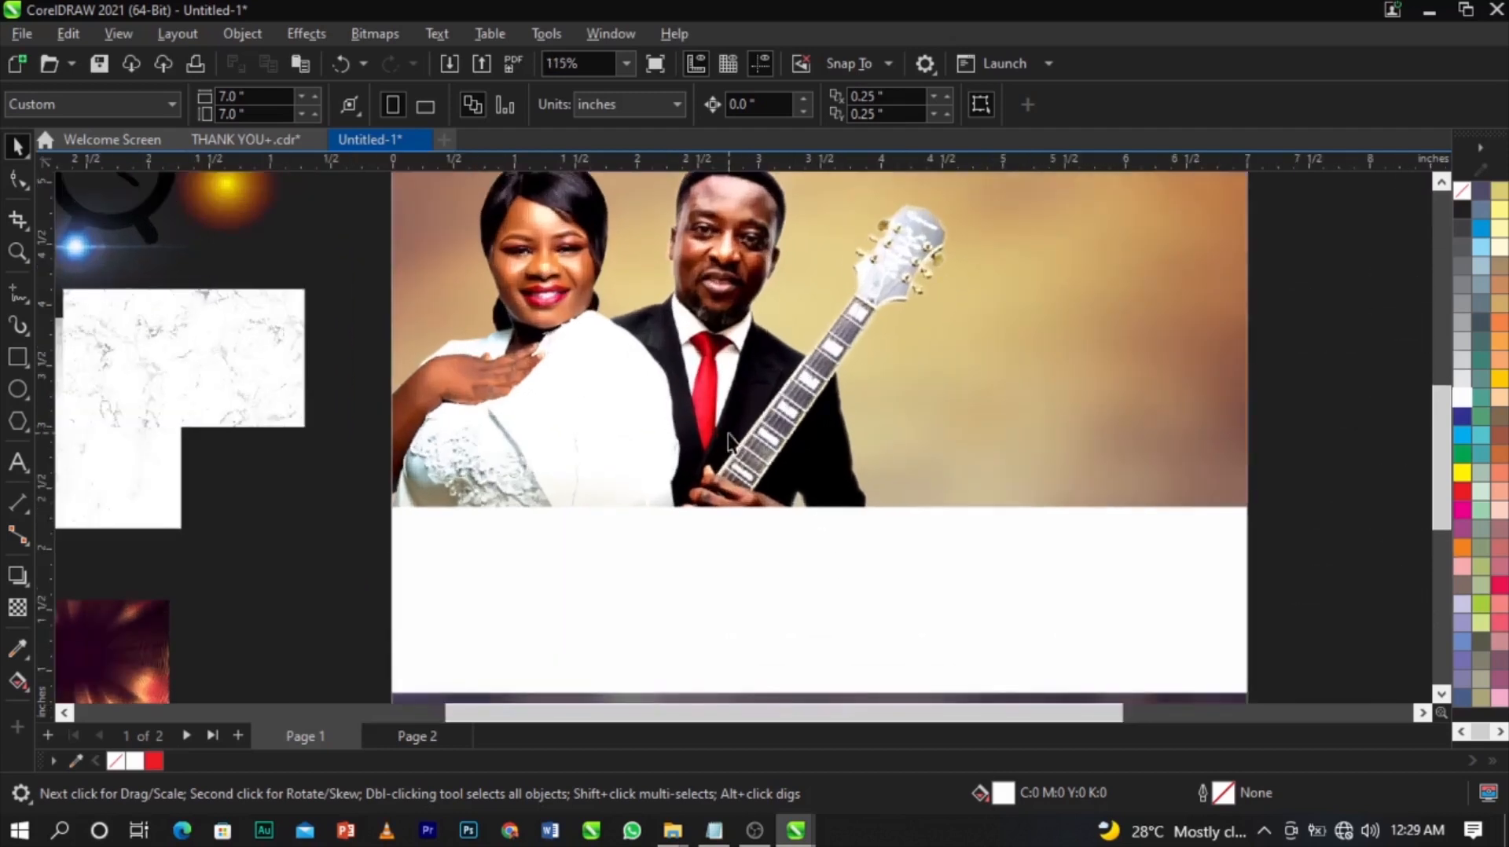
pyautogui.click(17, 646)
# Sample the red of the groom's tie and apply it to the band below the photo.
pyautogui.scroll(1, 801, 424)
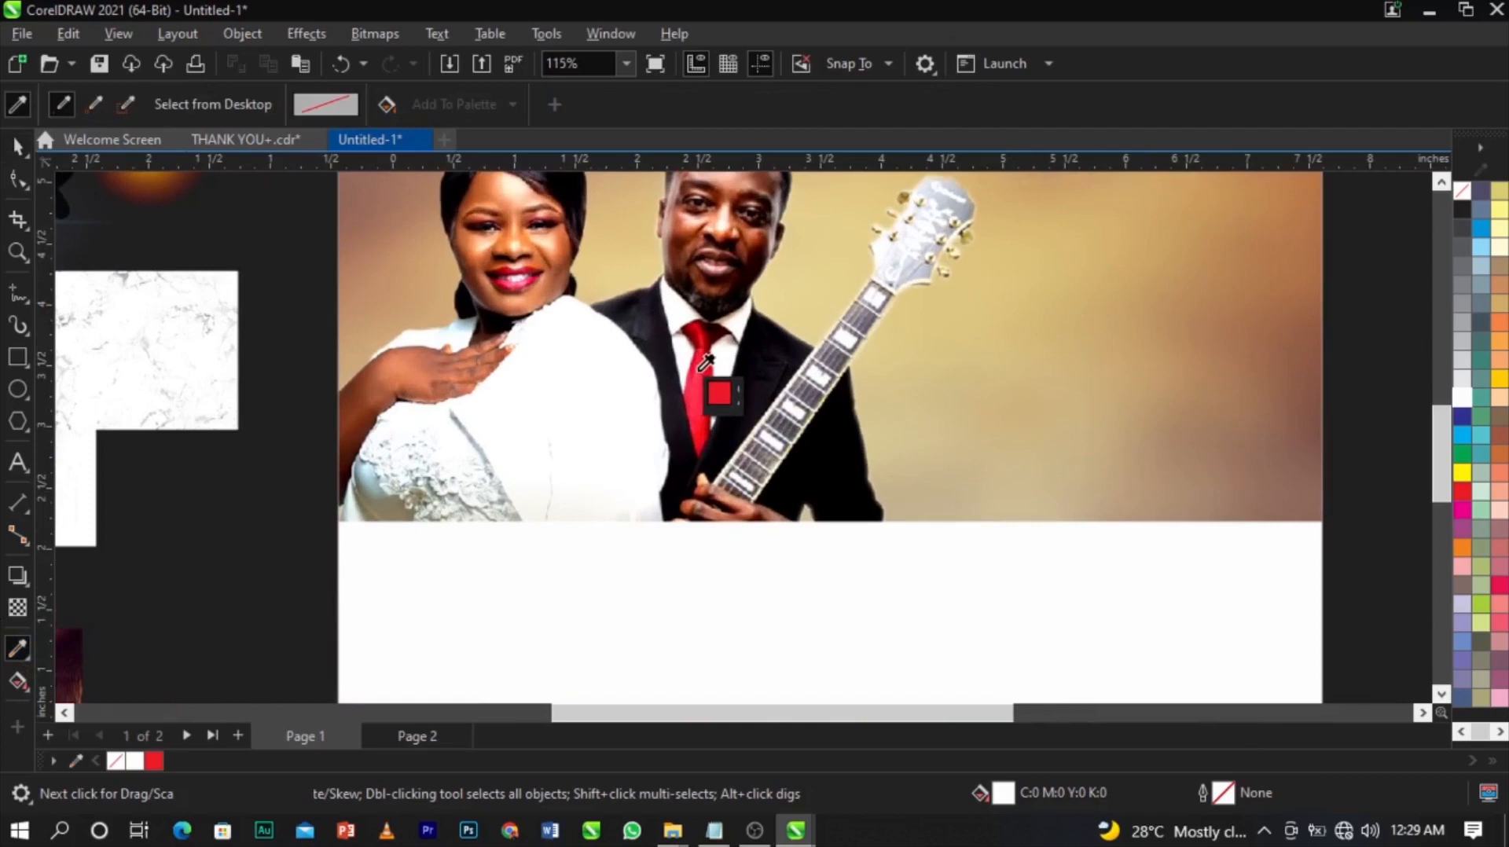
pyautogui.scroll(1, 705, 363)
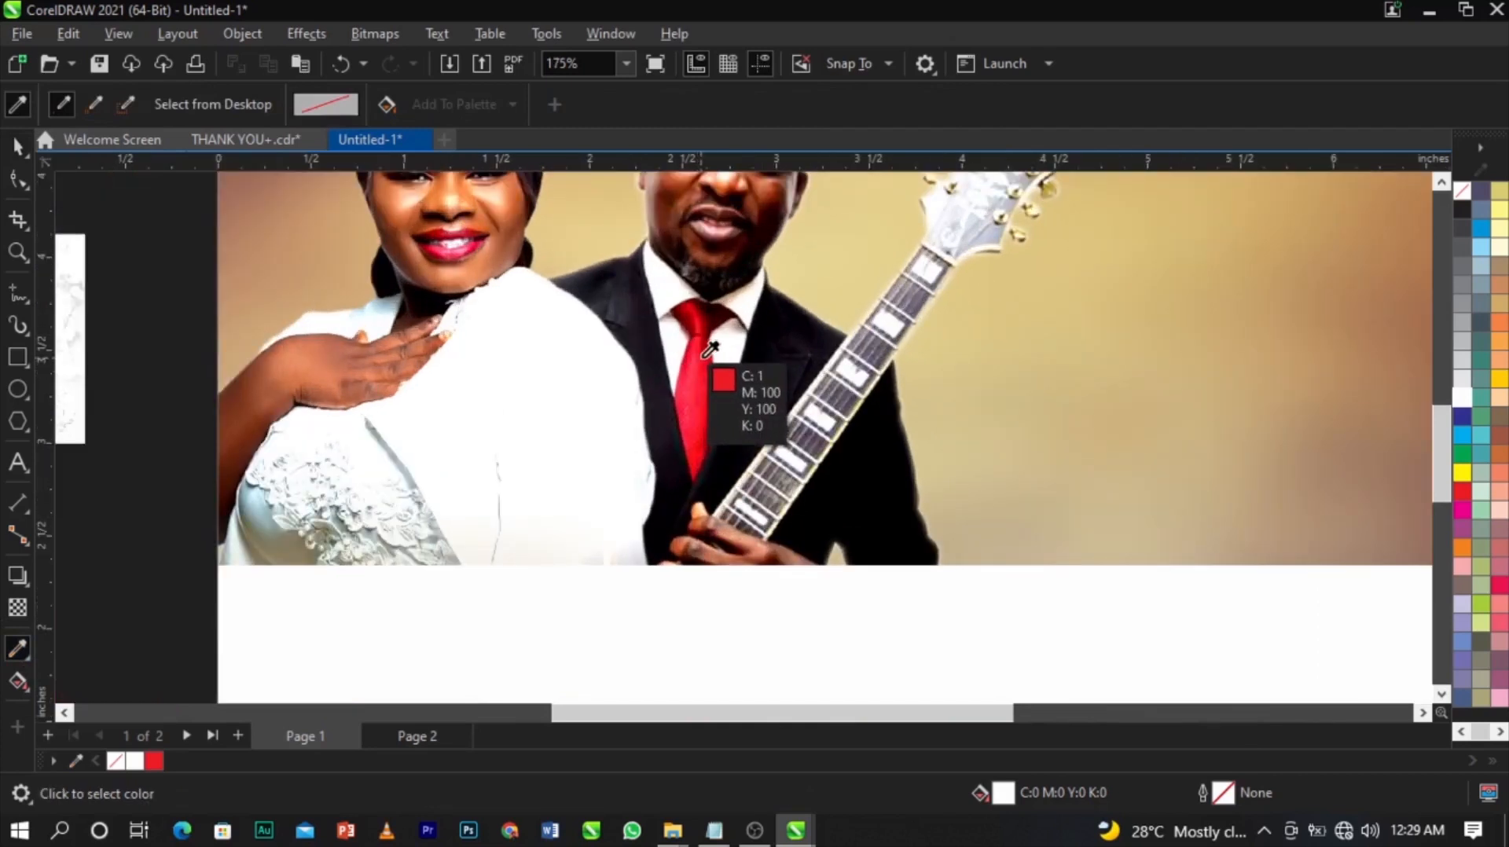
pyautogui.click(713, 346)
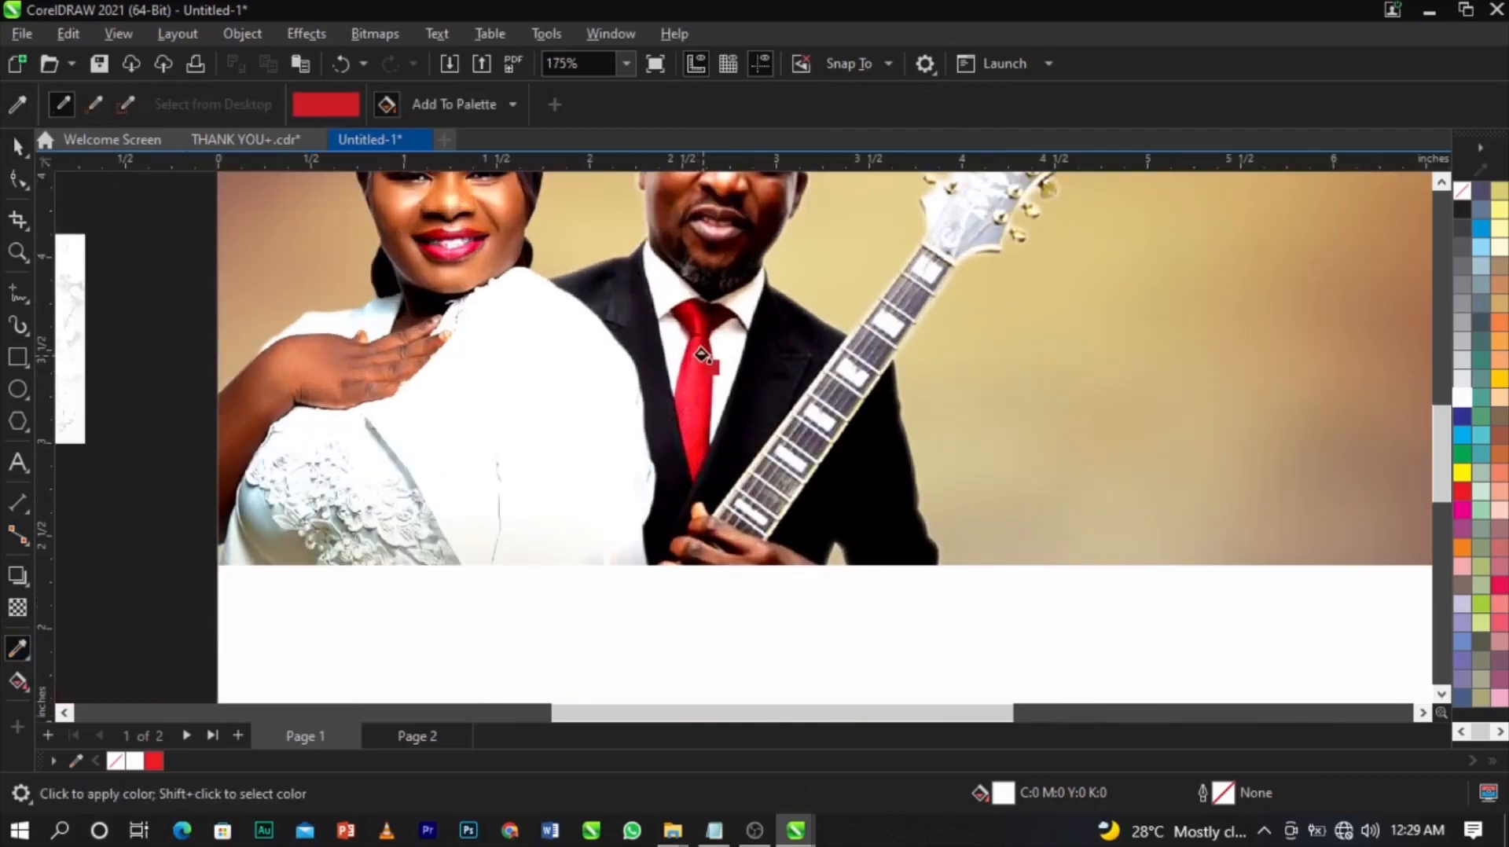
pyautogui.scroll(-2, 702, 353)
pyautogui.click(786, 585)
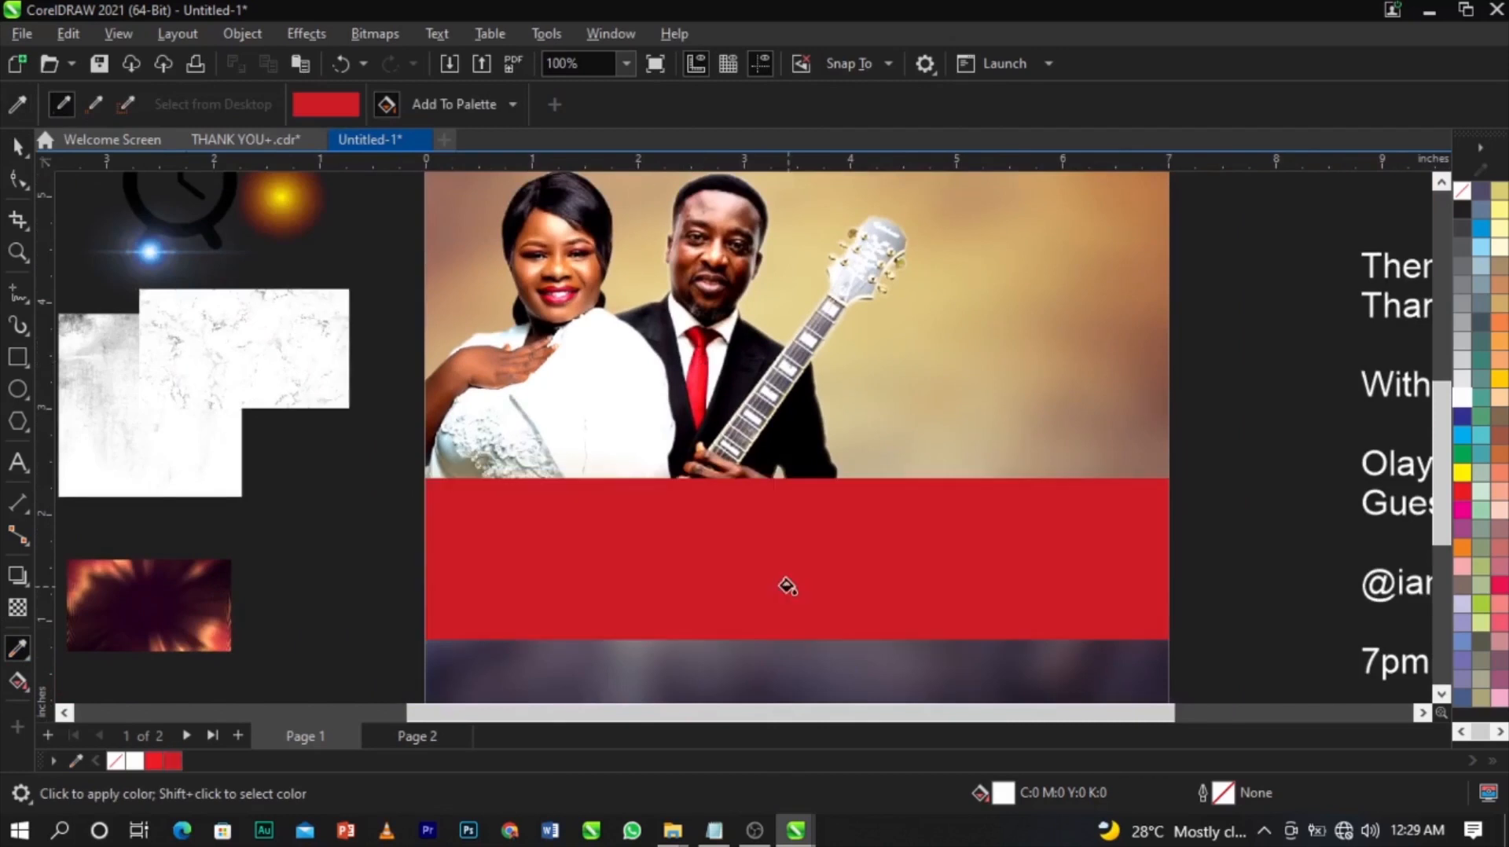
# Deepen the band's fill in the RGB model to dark red #99060B.
pyautogui.press('space')
pyautogui.click(862, 582)
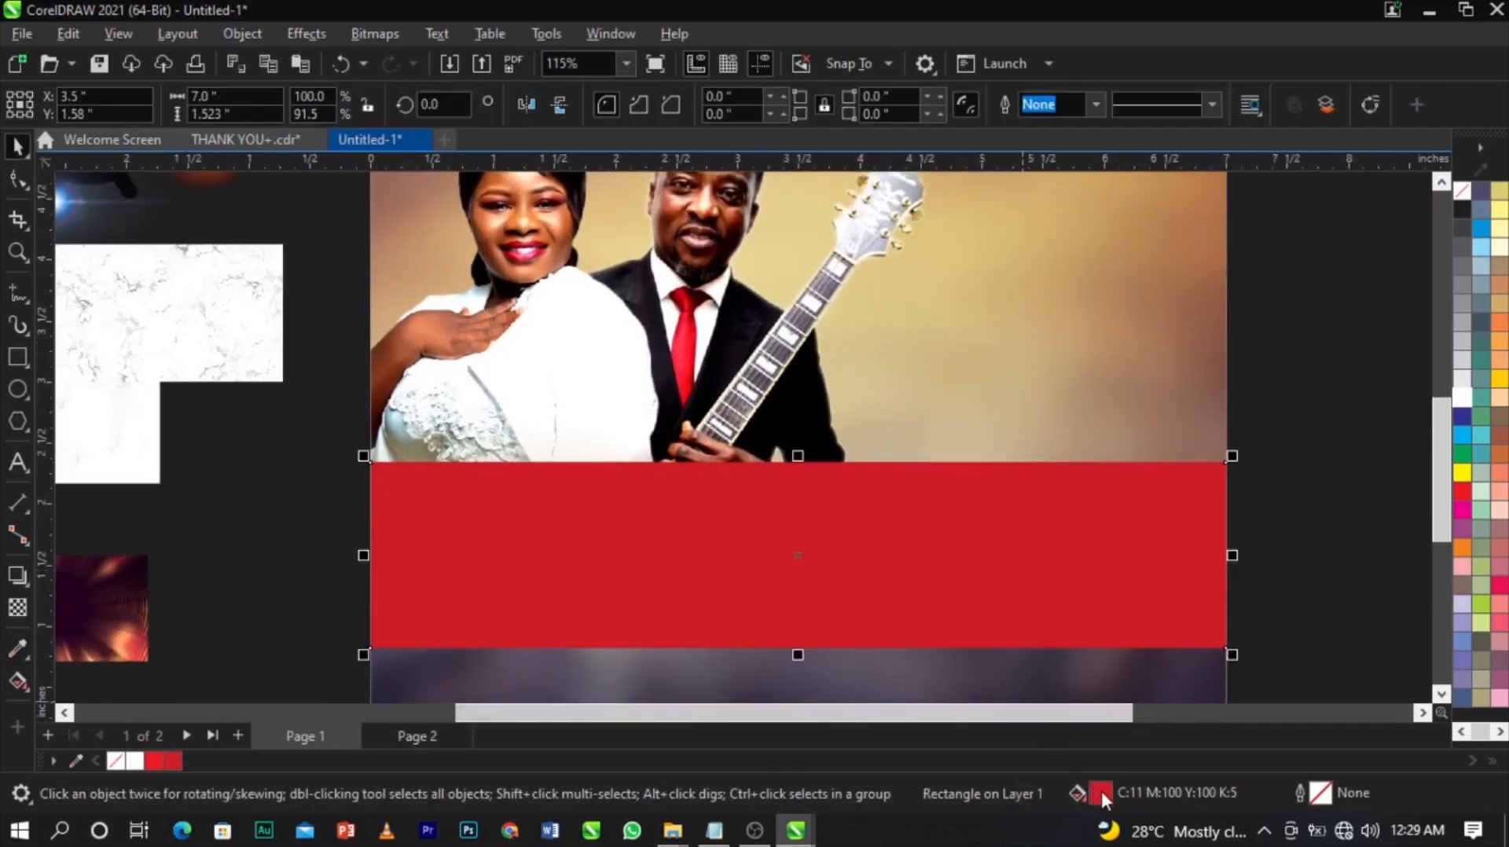
pyautogui.doubleClick(1102, 795)
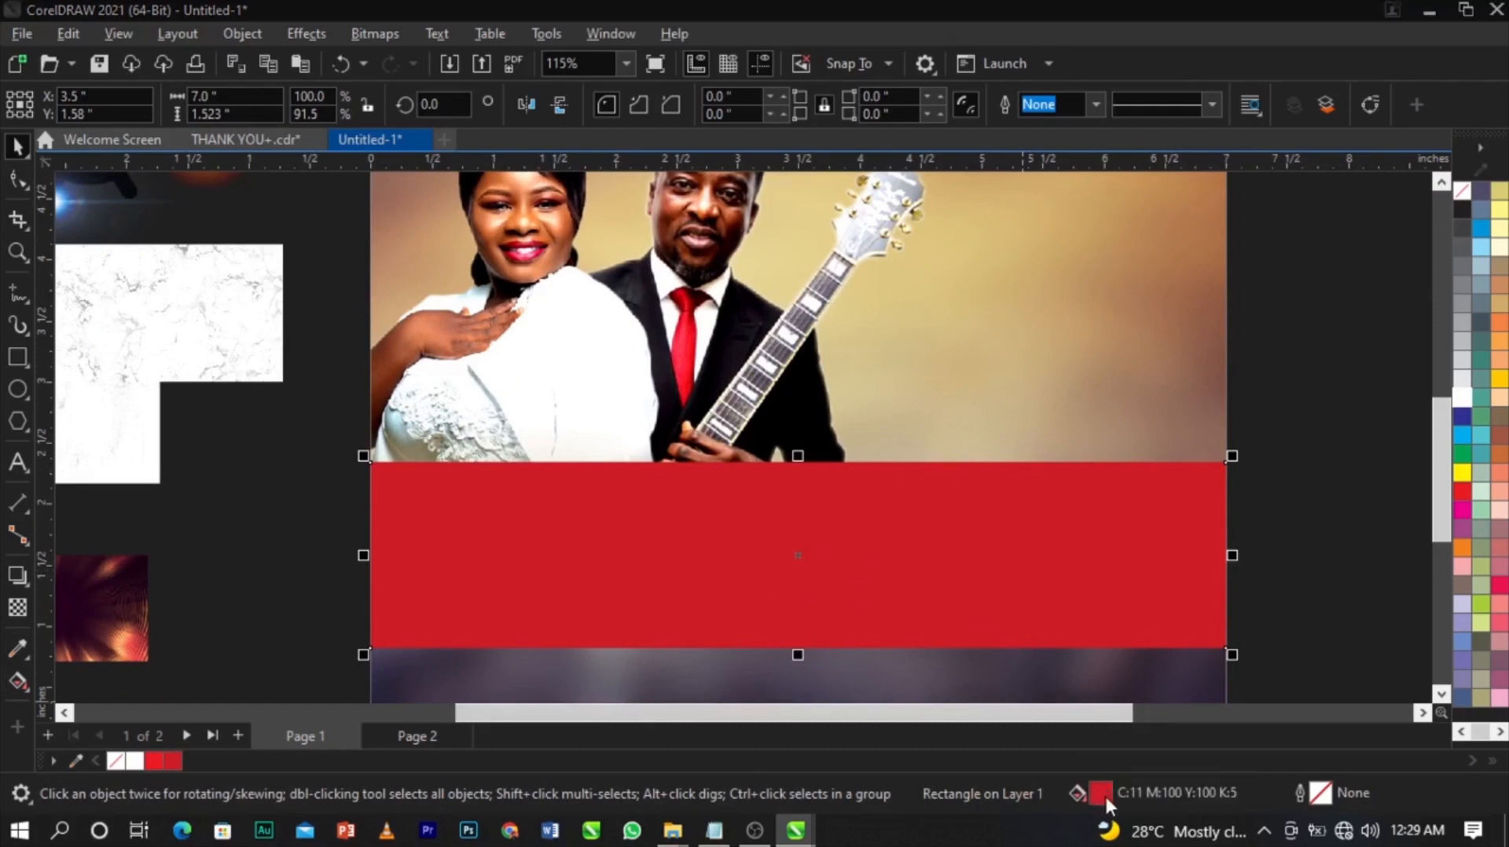
pyautogui.moveTo(717, 96); pyautogui.dragTo(1163, 77)
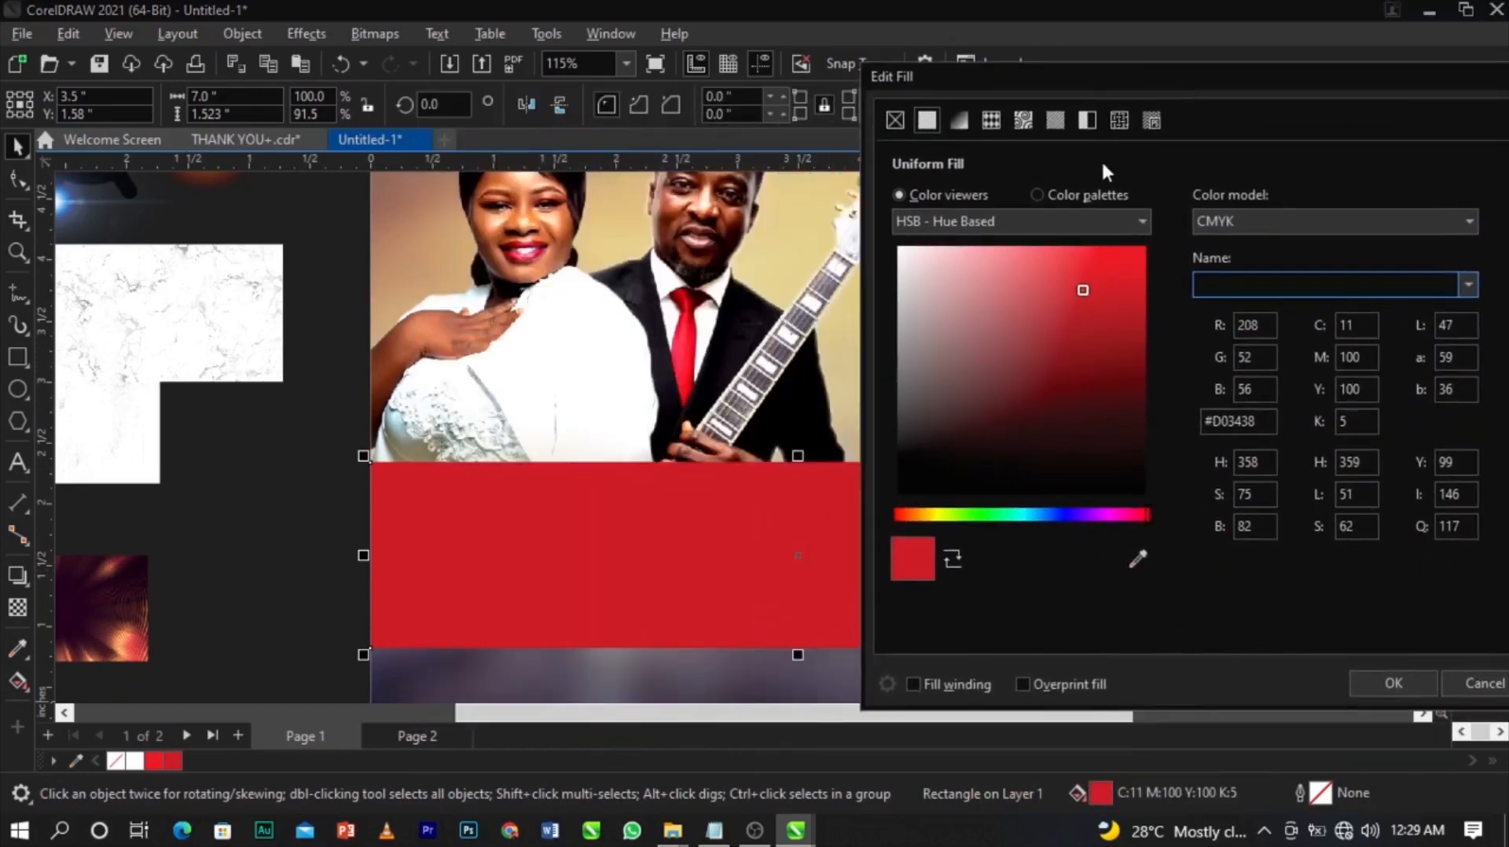
pyautogui.click(1240, 217)
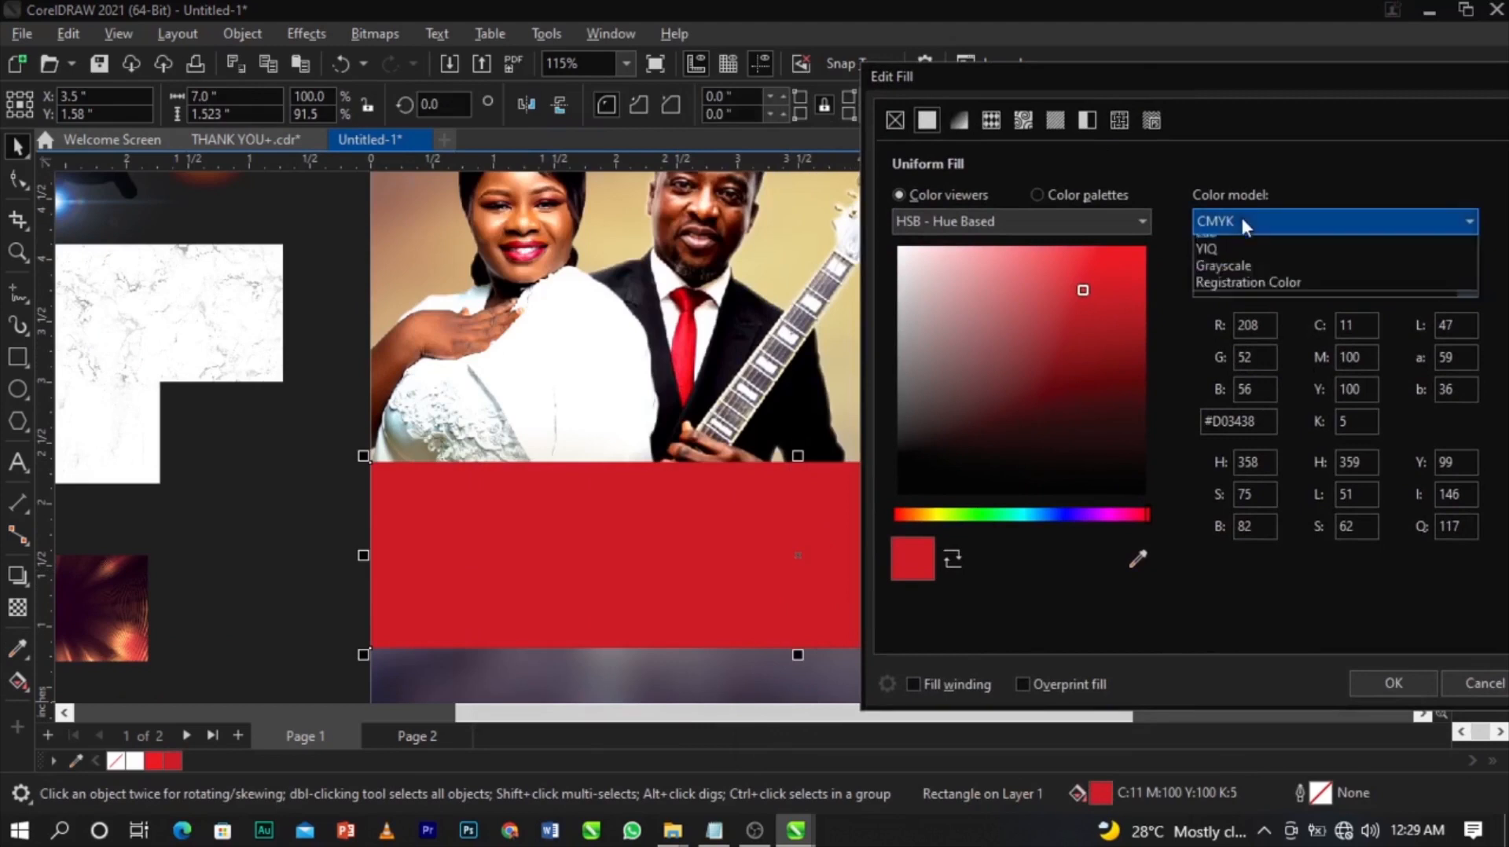
pyautogui.click(1233, 276)
pyautogui.click(1120, 320)
pyautogui.moveTo(1132, 345)
pyautogui.mouseDown()
pyautogui.moveTo(1137, 360)
pyautogui.moveTo(1137, 347)
pyautogui.mouseUp()
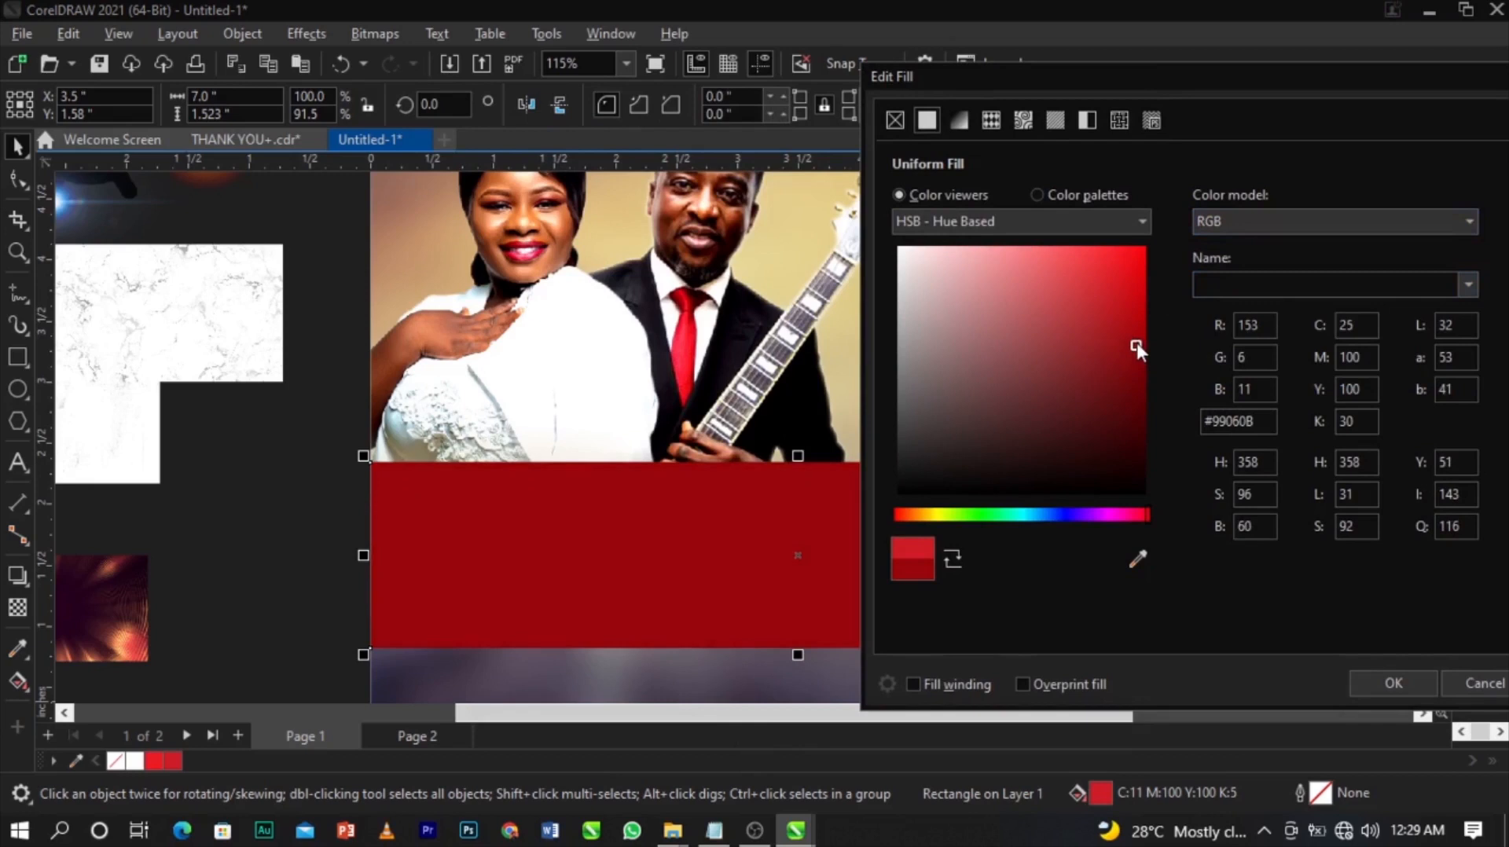
pyautogui.click(1404, 682)
pyautogui.scroll(-2, 851, 416)
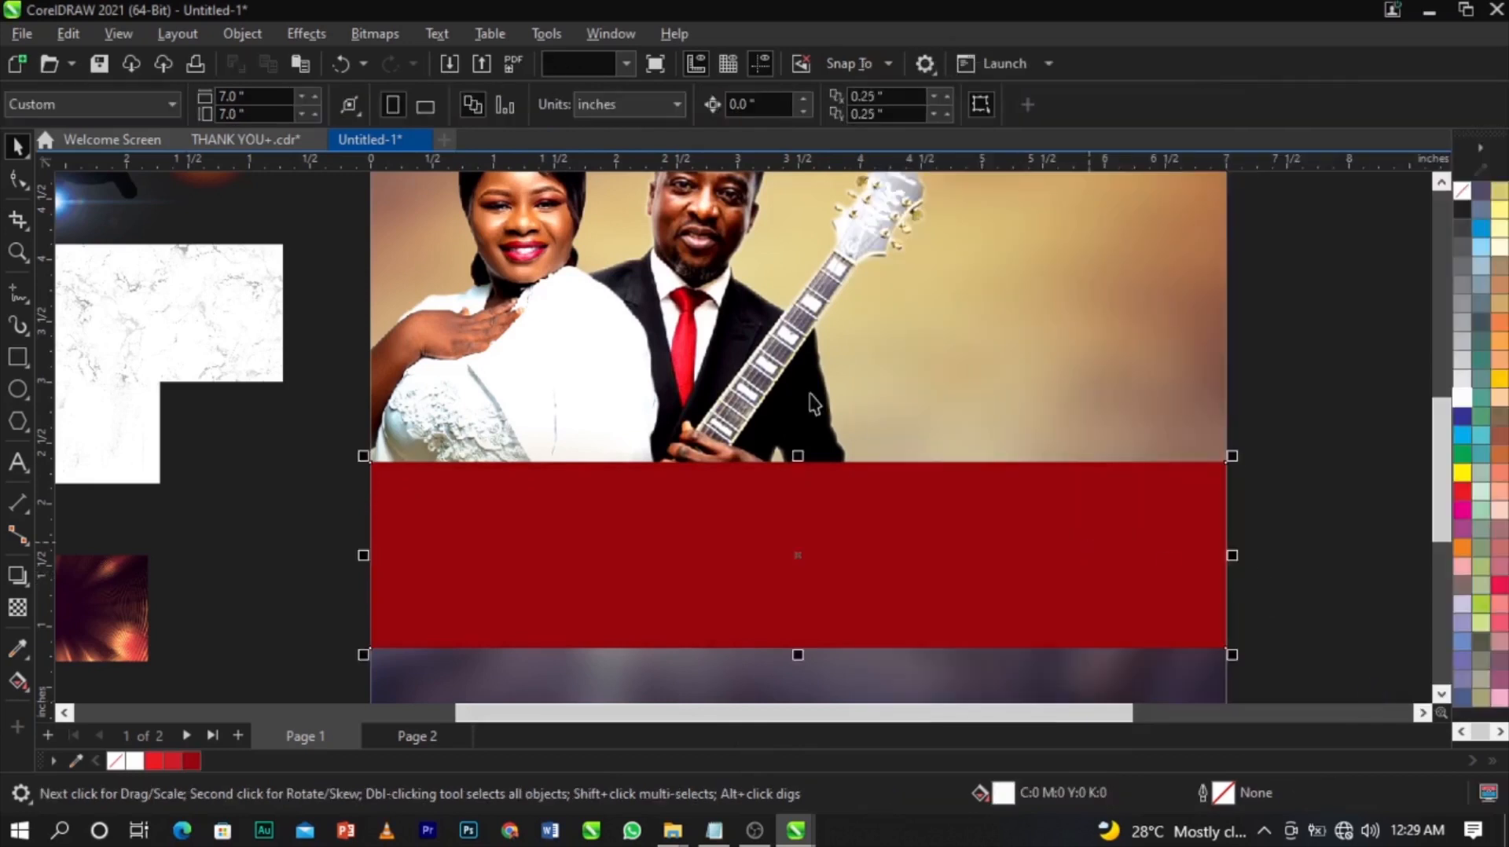
pyautogui.scroll(1, 907, 385)
# Skew the dark-red band so its right side rises.
pyautogui.scroll(1, 781, 521)
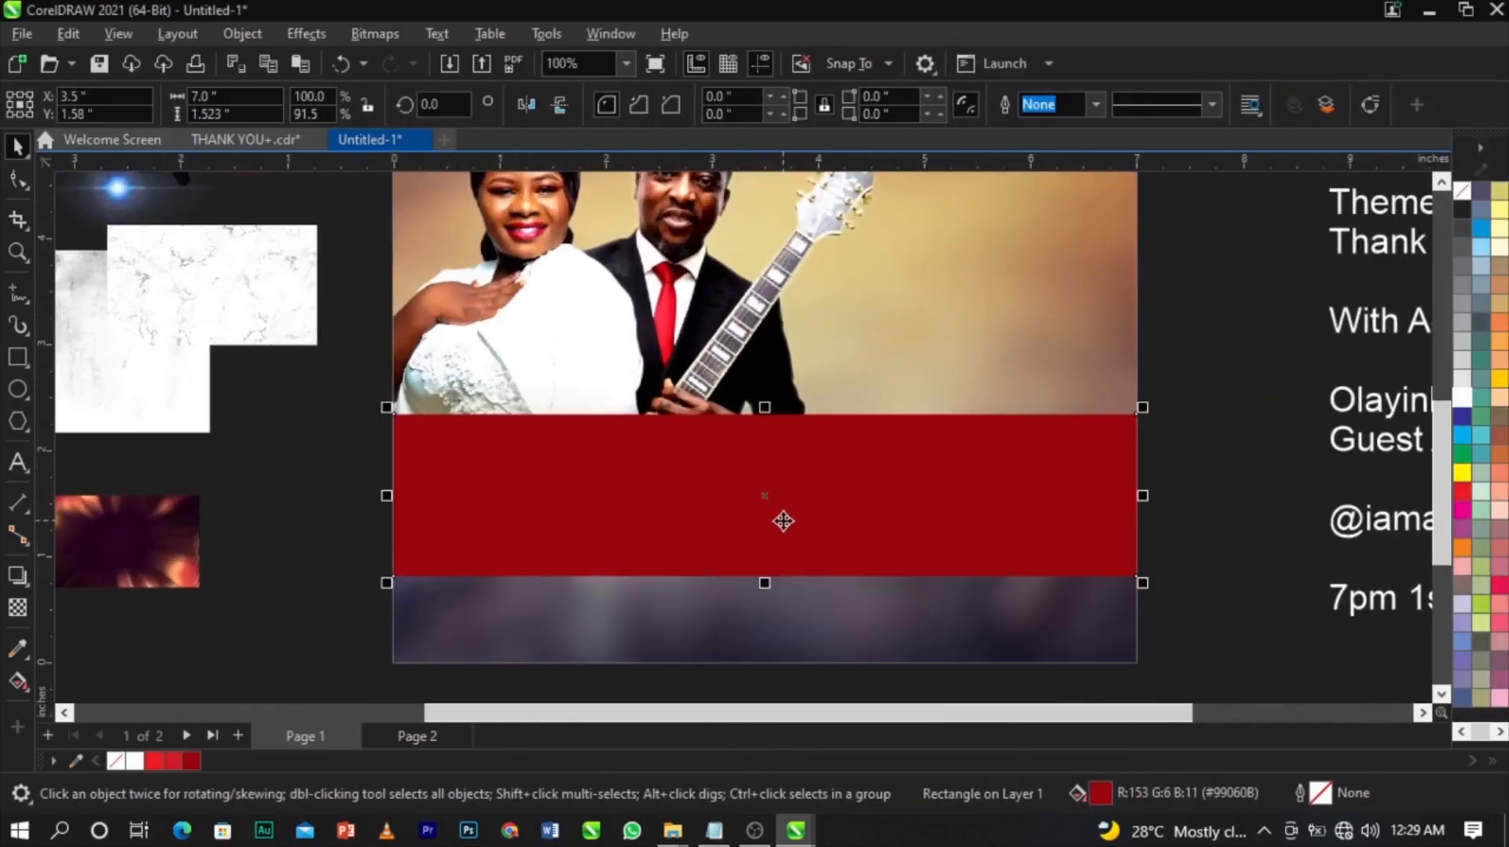
pyautogui.click(838, 481)
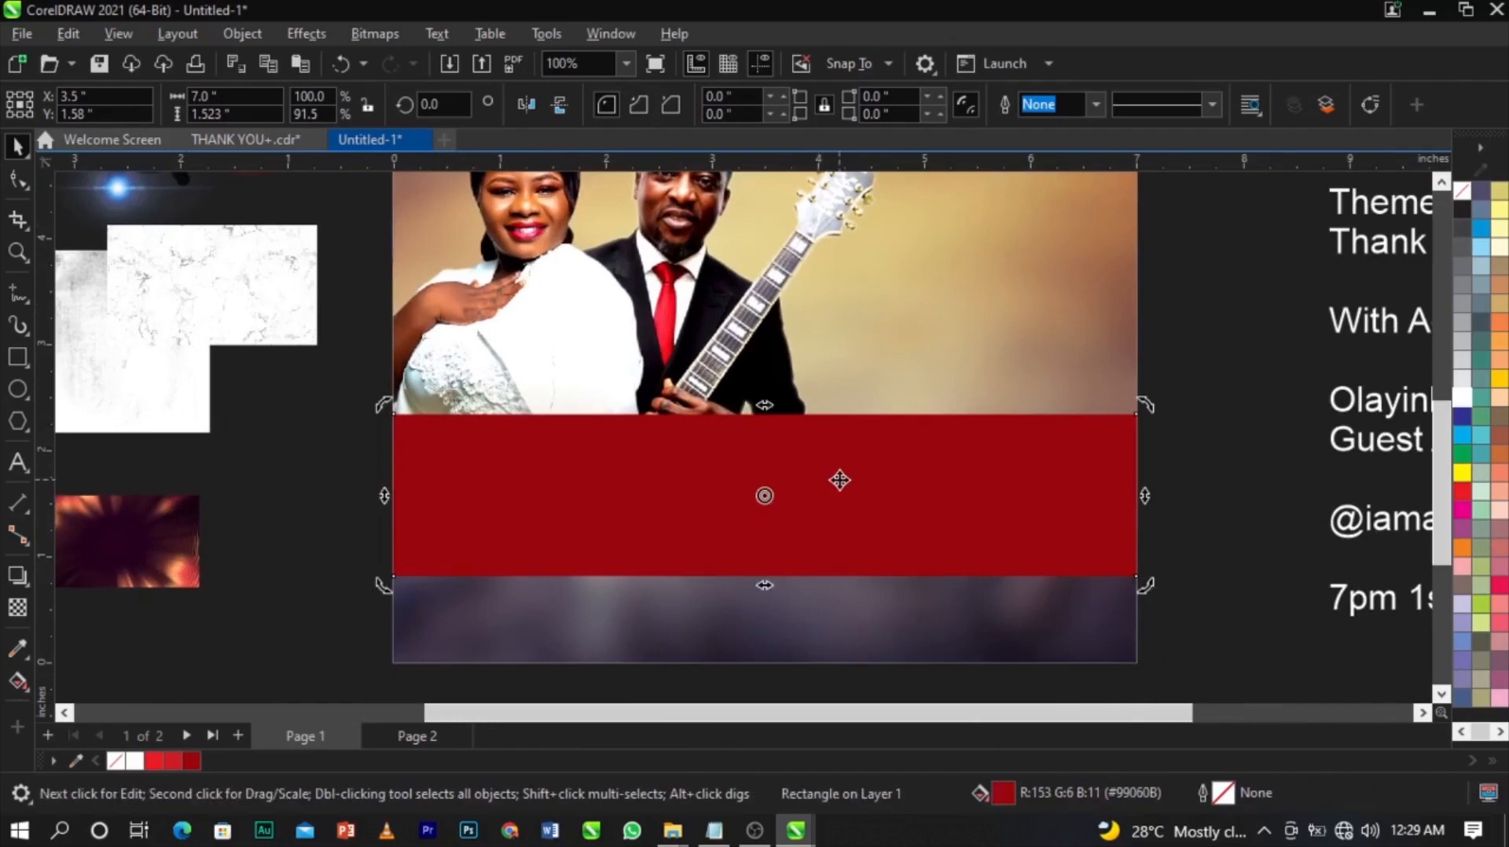
pyautogui.click(1236, 562)
pyautogui.click(821, 511)
pyautogui.click(738, 456)
pyautogui.moveTo(1145, 496); pyautogui.dragTo(1137, 396)
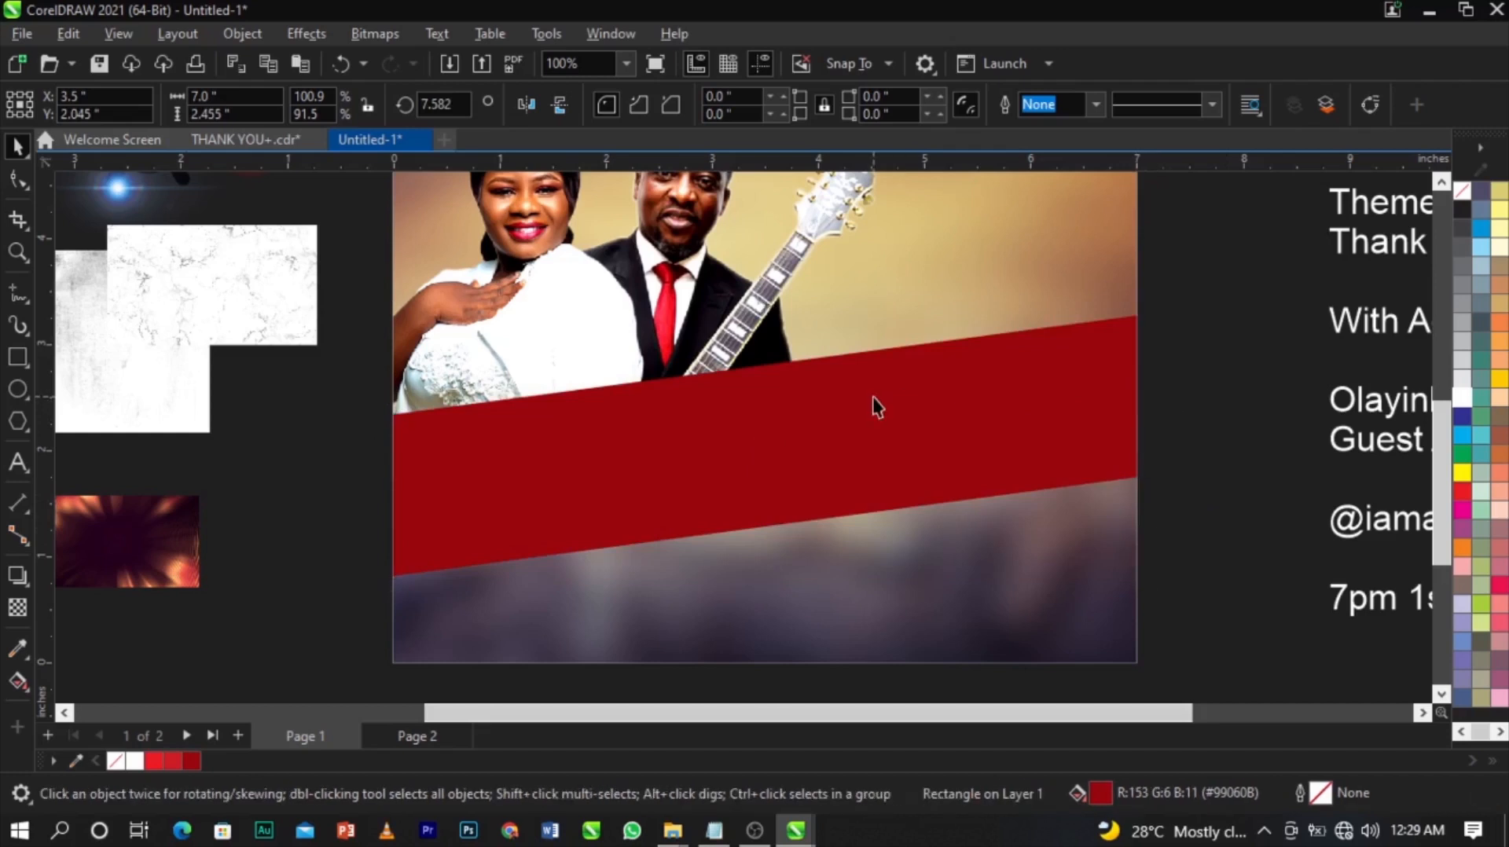
# Nudge the slanted band lower, undo an accidental joint move, and reselect the band.
pyautogui.moveTo(878, 406); pyautogui.dragTo(873, 453)
pyautogui.keyDown('shift'); pyautogui.click(983, 609); pyautogui.keyUp('shift')
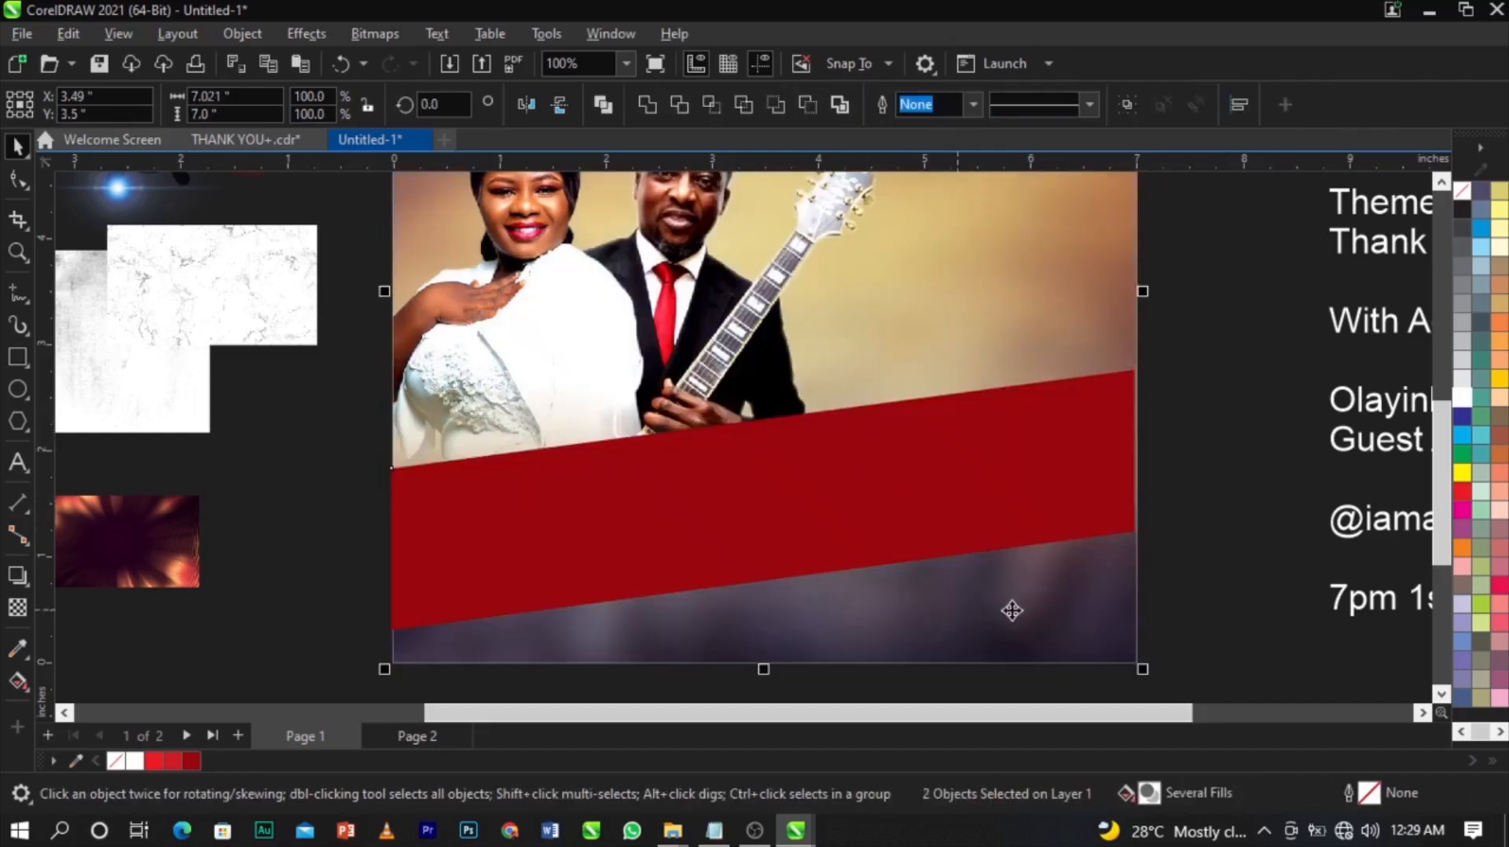
pyautogui.scroll(1, 852, 508)
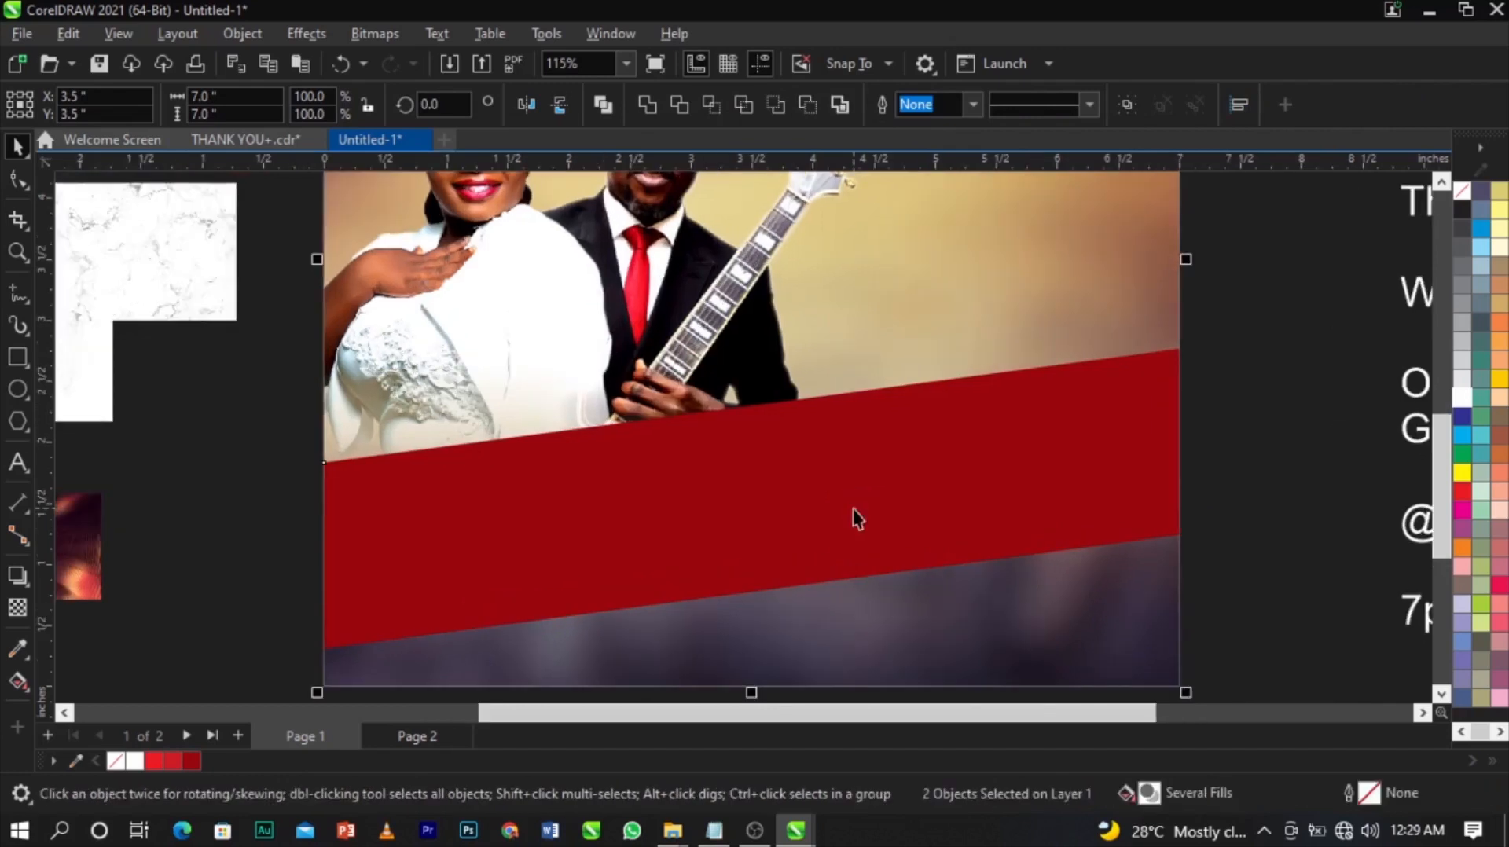
pyautogui.moveTo(850, 502); pyautogui.dragTo(850, 490)
pyautogui.hotkey('ctrl', 'z')
pyautogui.click(983, 501)
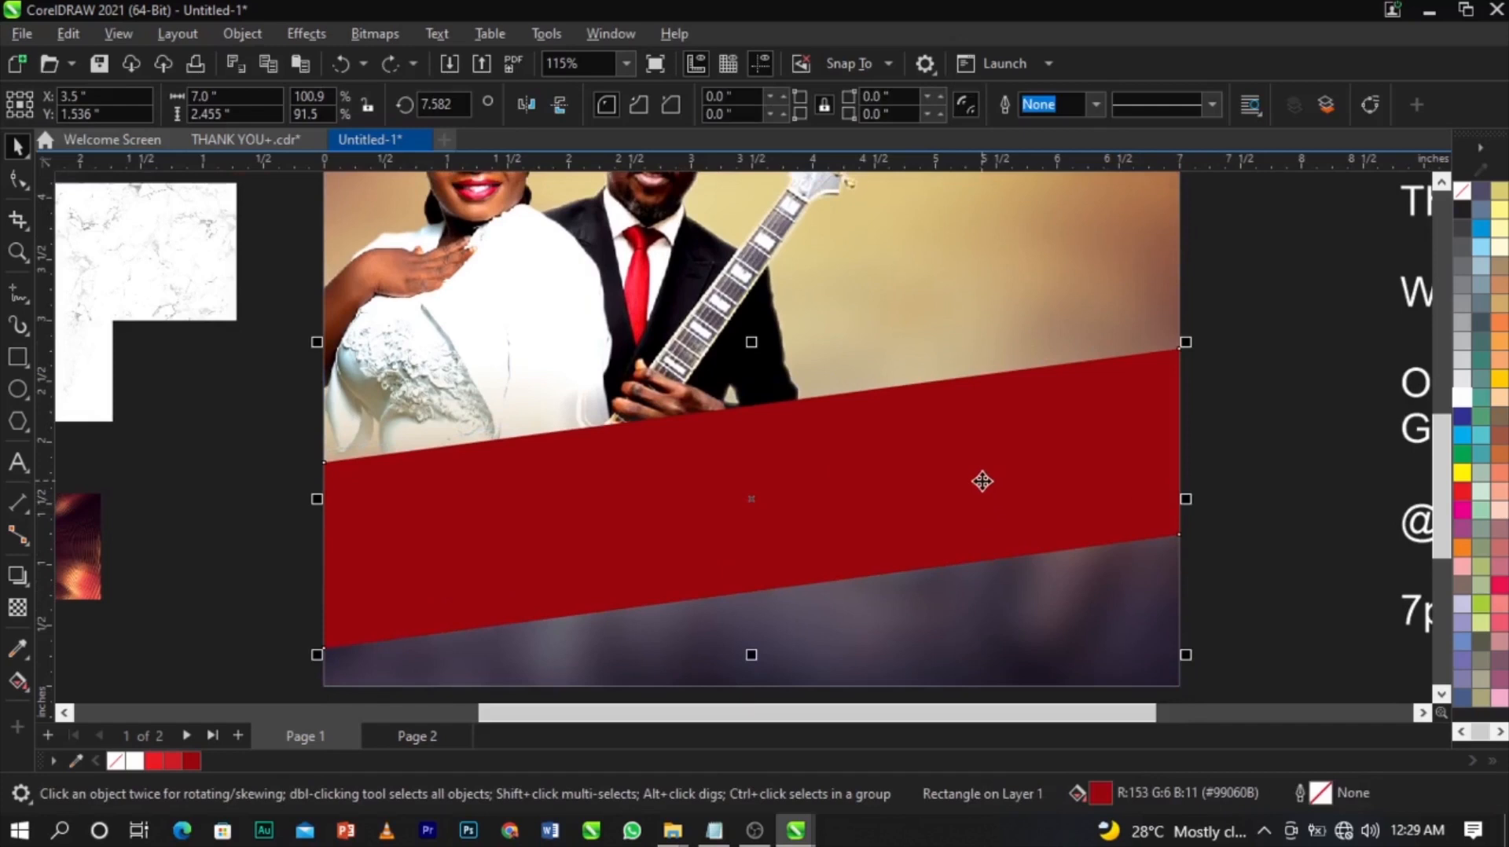
# Place the slanted red band inside the photo frame with PowerClip Inside.
pyautogui.rightClick(1022, 486)
pyautogui.click(1059, 437)
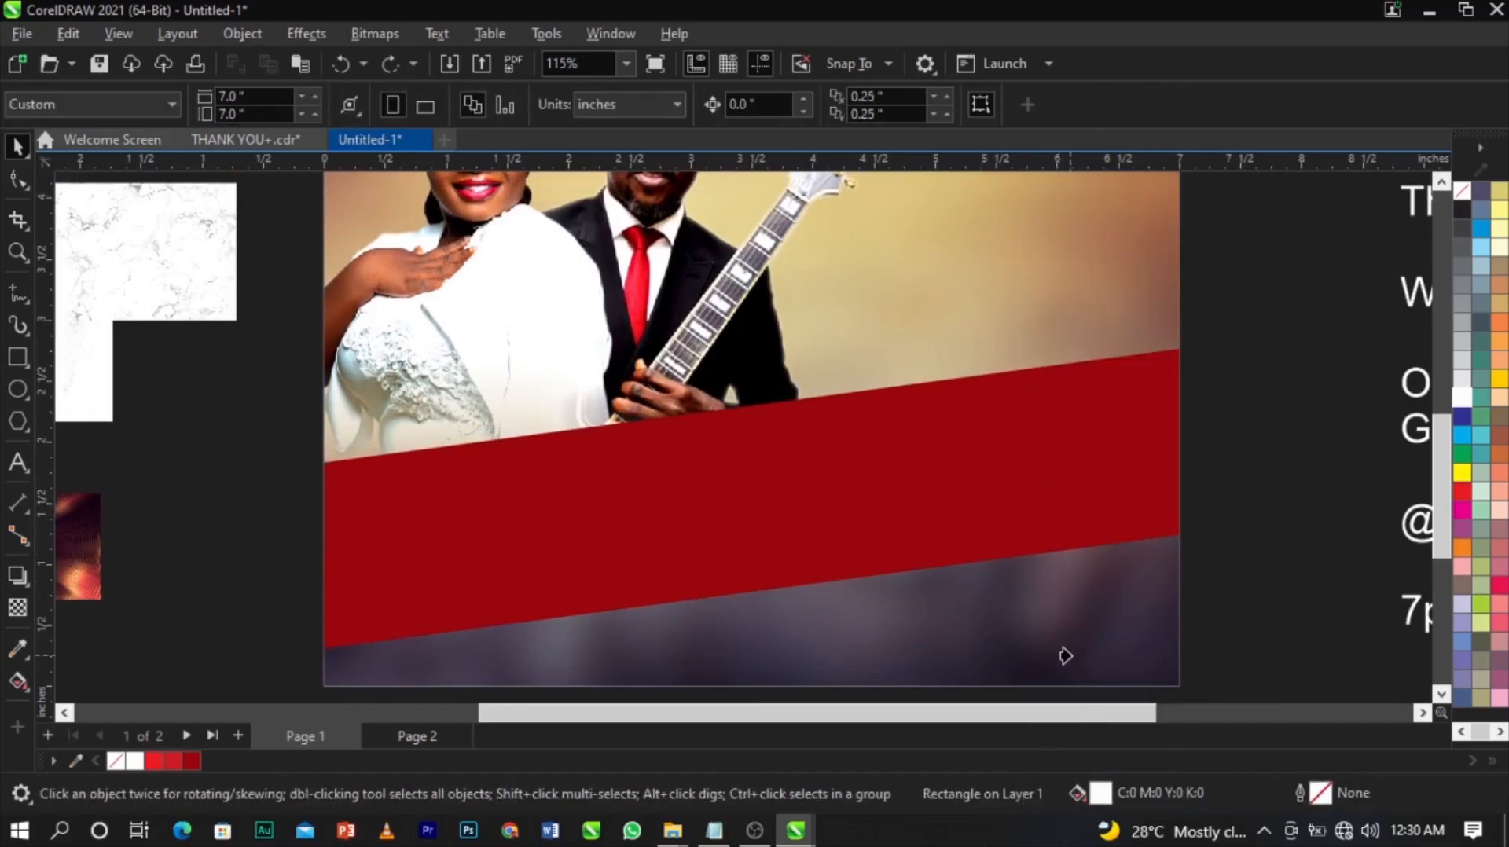
pyautogui.click(1066, 652)
pyautogui.click(1261, 604)
pyautogui.scroll(-4, 841, 559)
pyautogui.scroll(2, 840, 430)
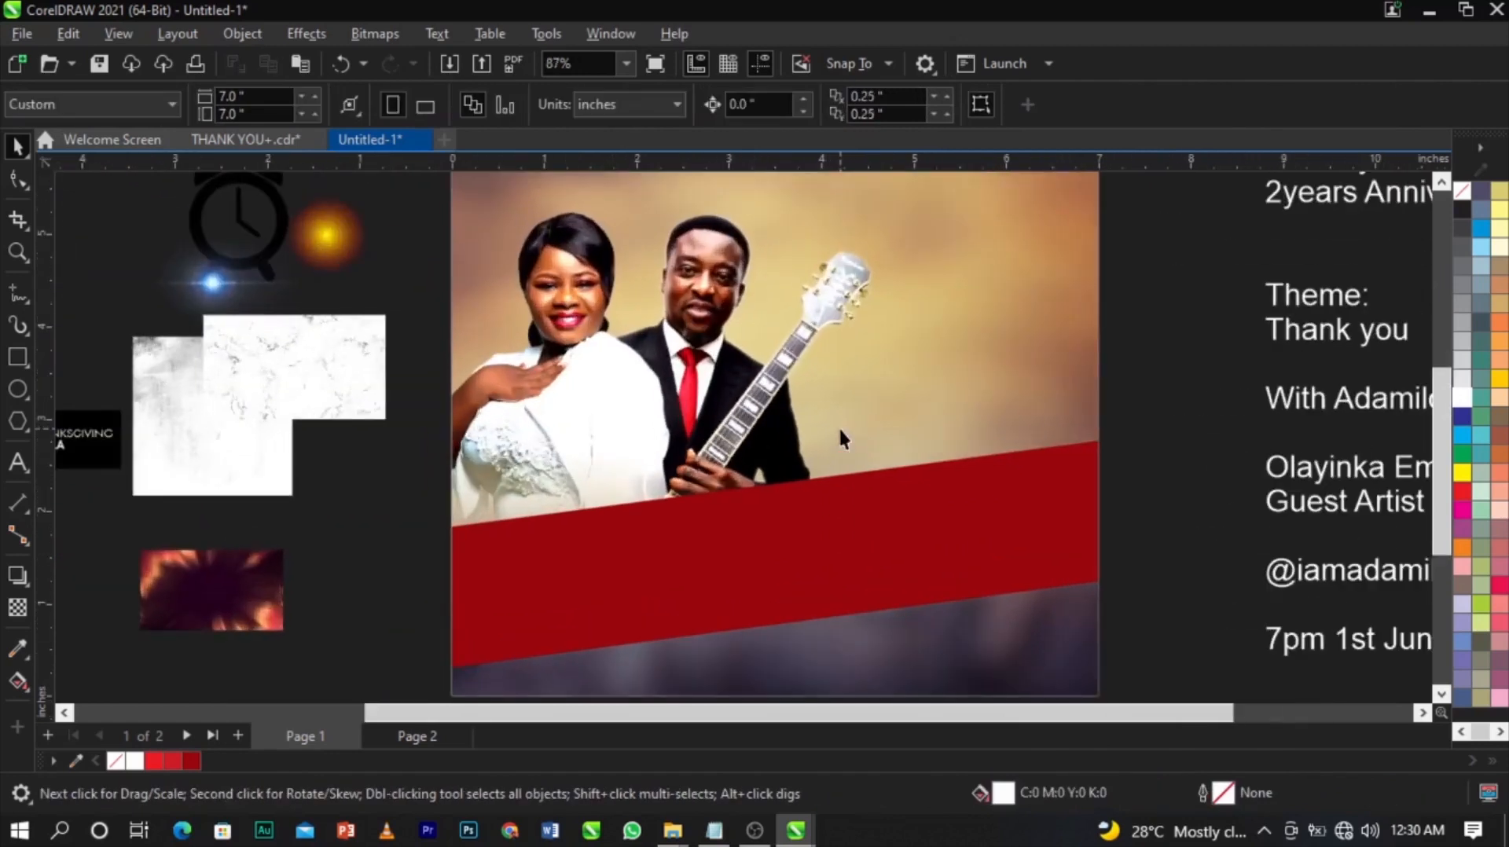
# Edit the frame's contents and set the red band's transparency merge mode to Overlay.
pyautogui.rightClick(832, 427)
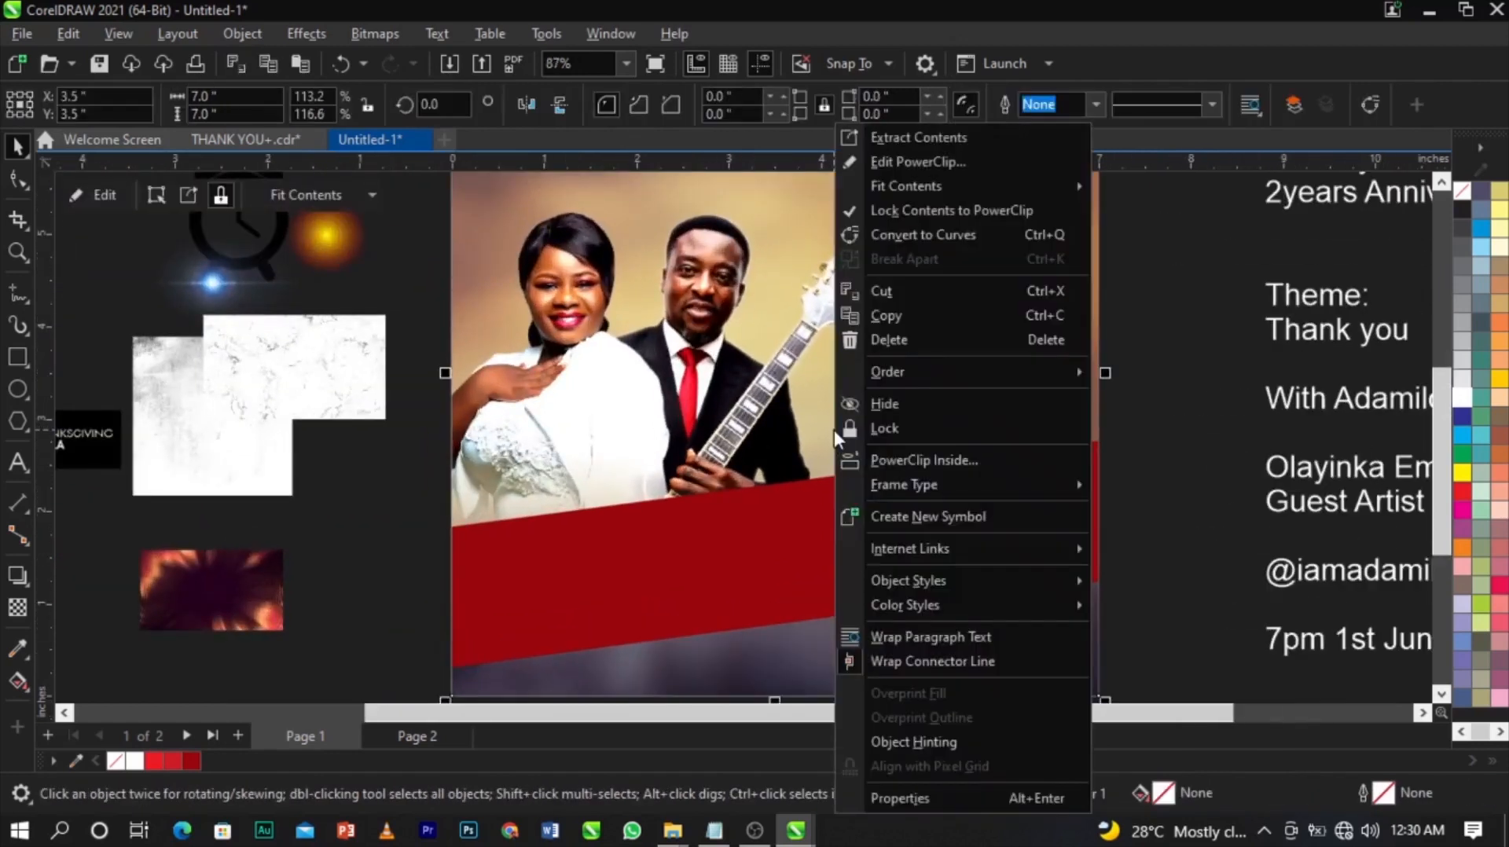
pyautogui.click(935, 160)
pyautogui.click(749, 435)
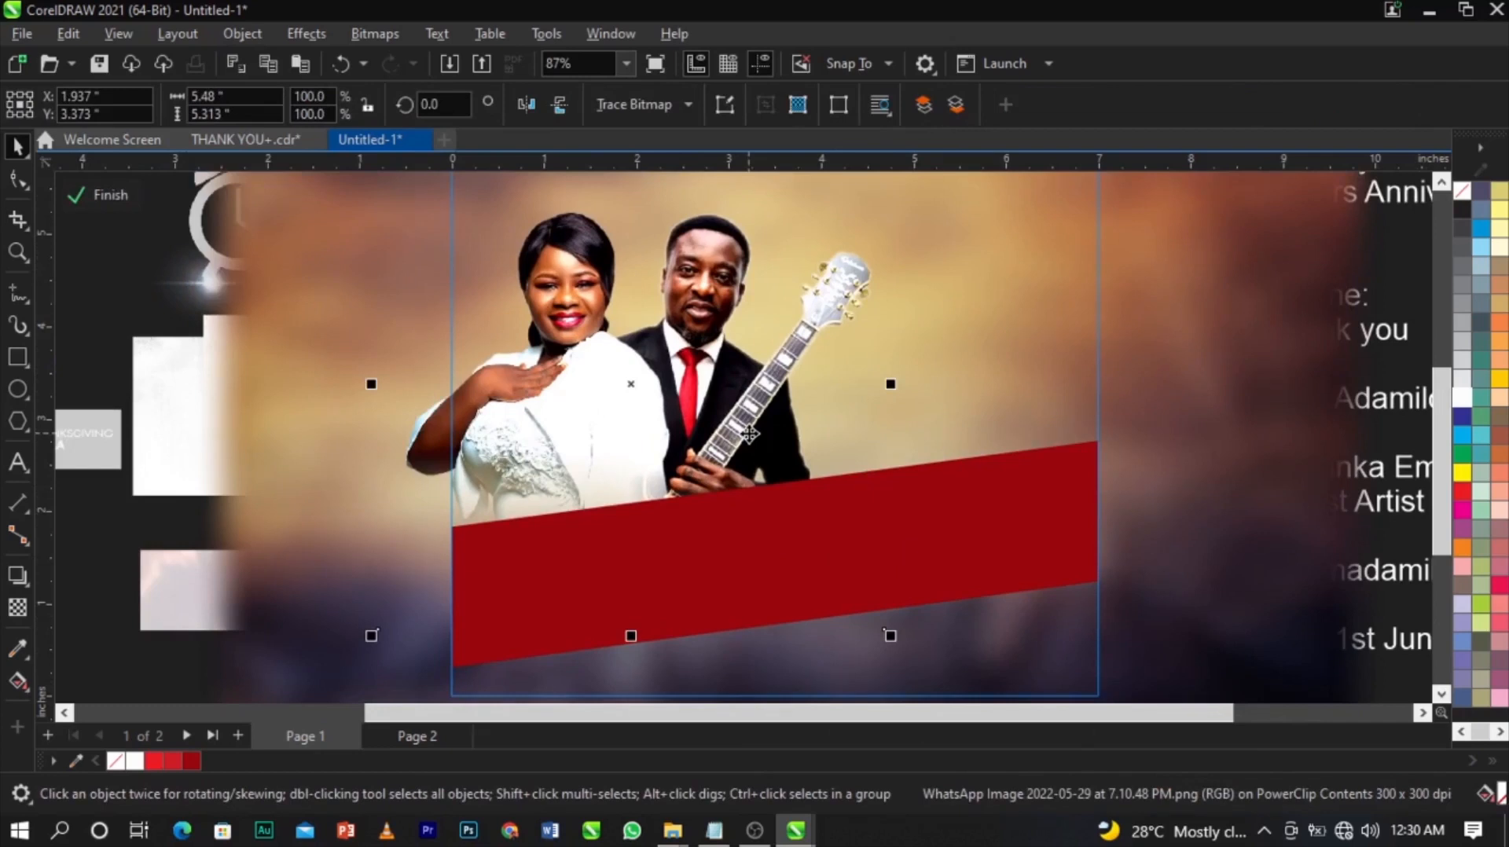
pyautogui.click(989, 557)
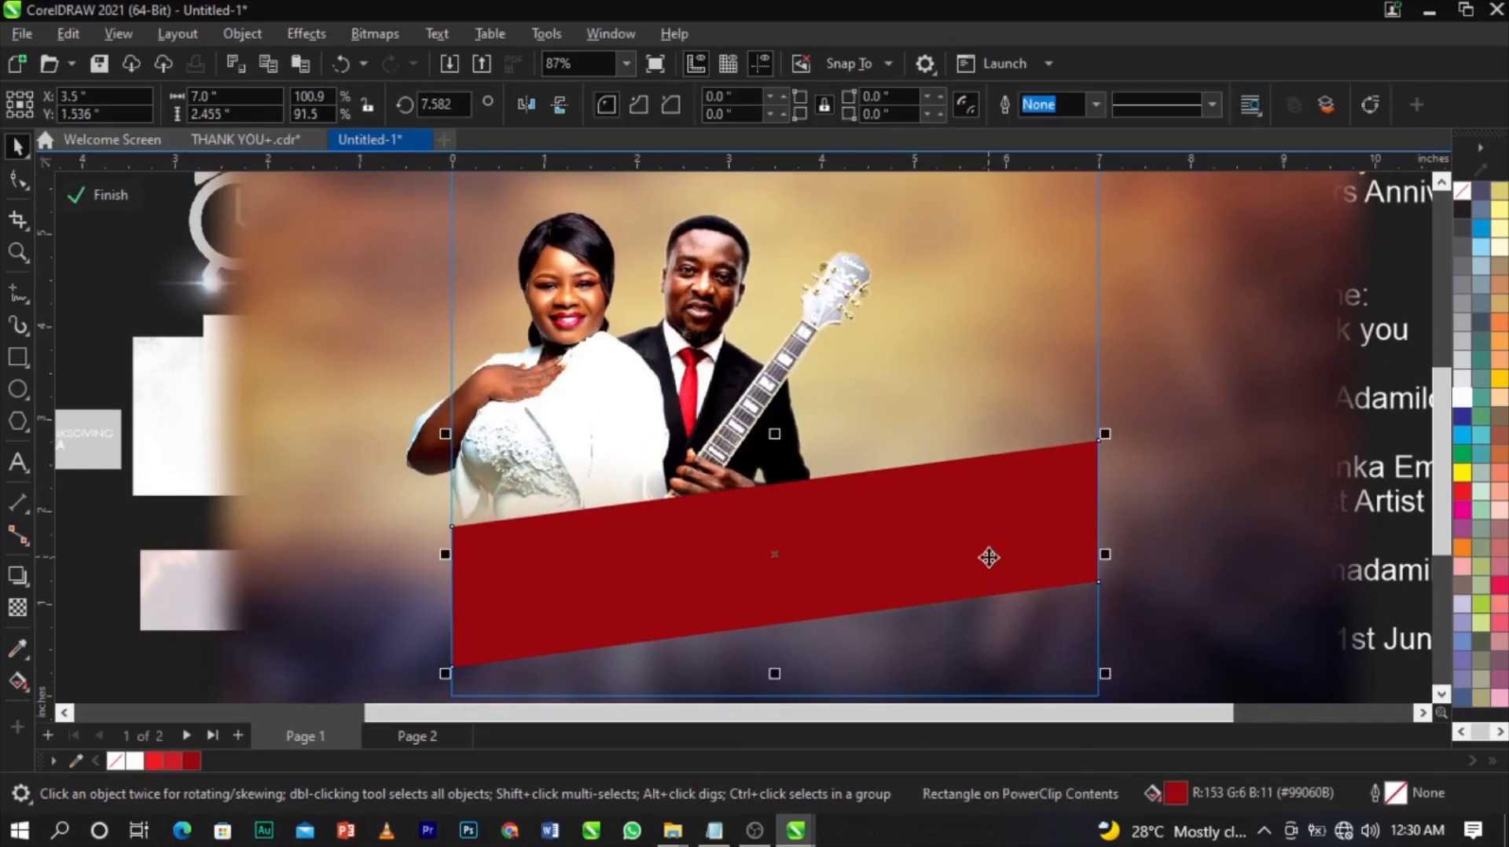
pyautogui.click(17, 609)
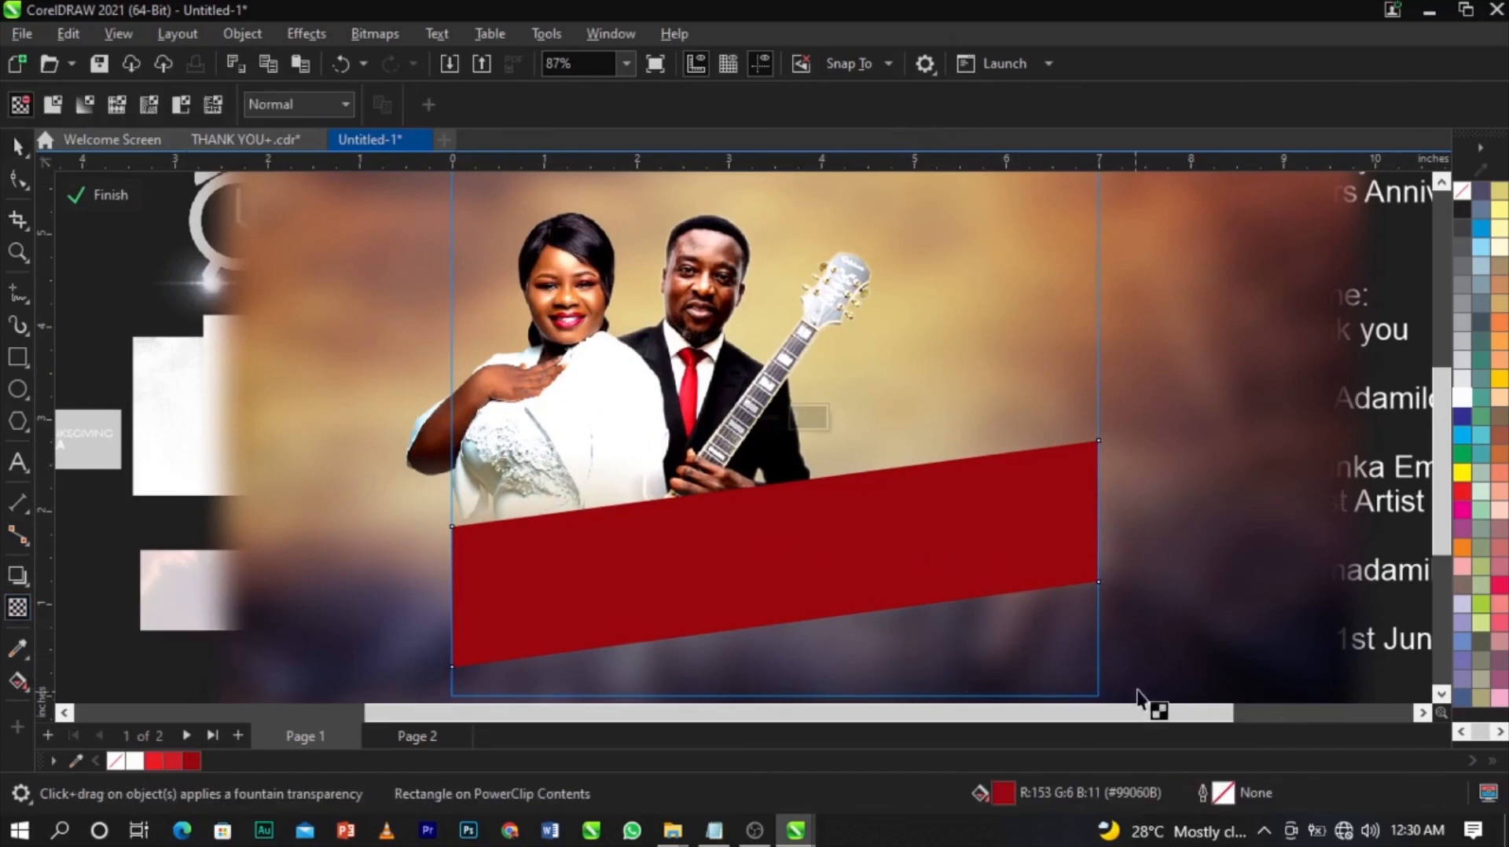
pyautogui.click(321, 108)
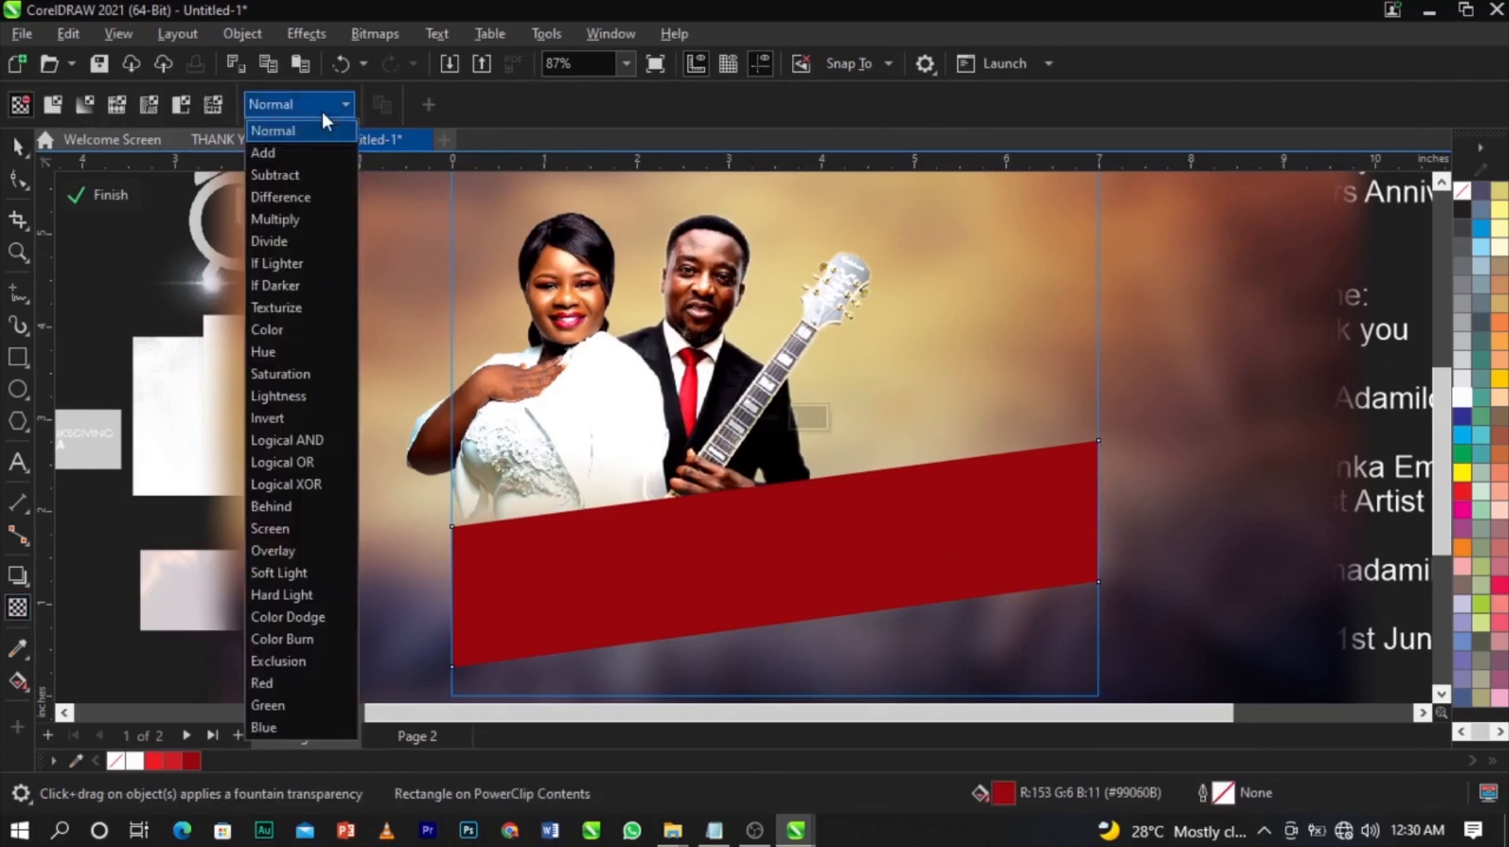
pyautogui.click(312, 551)
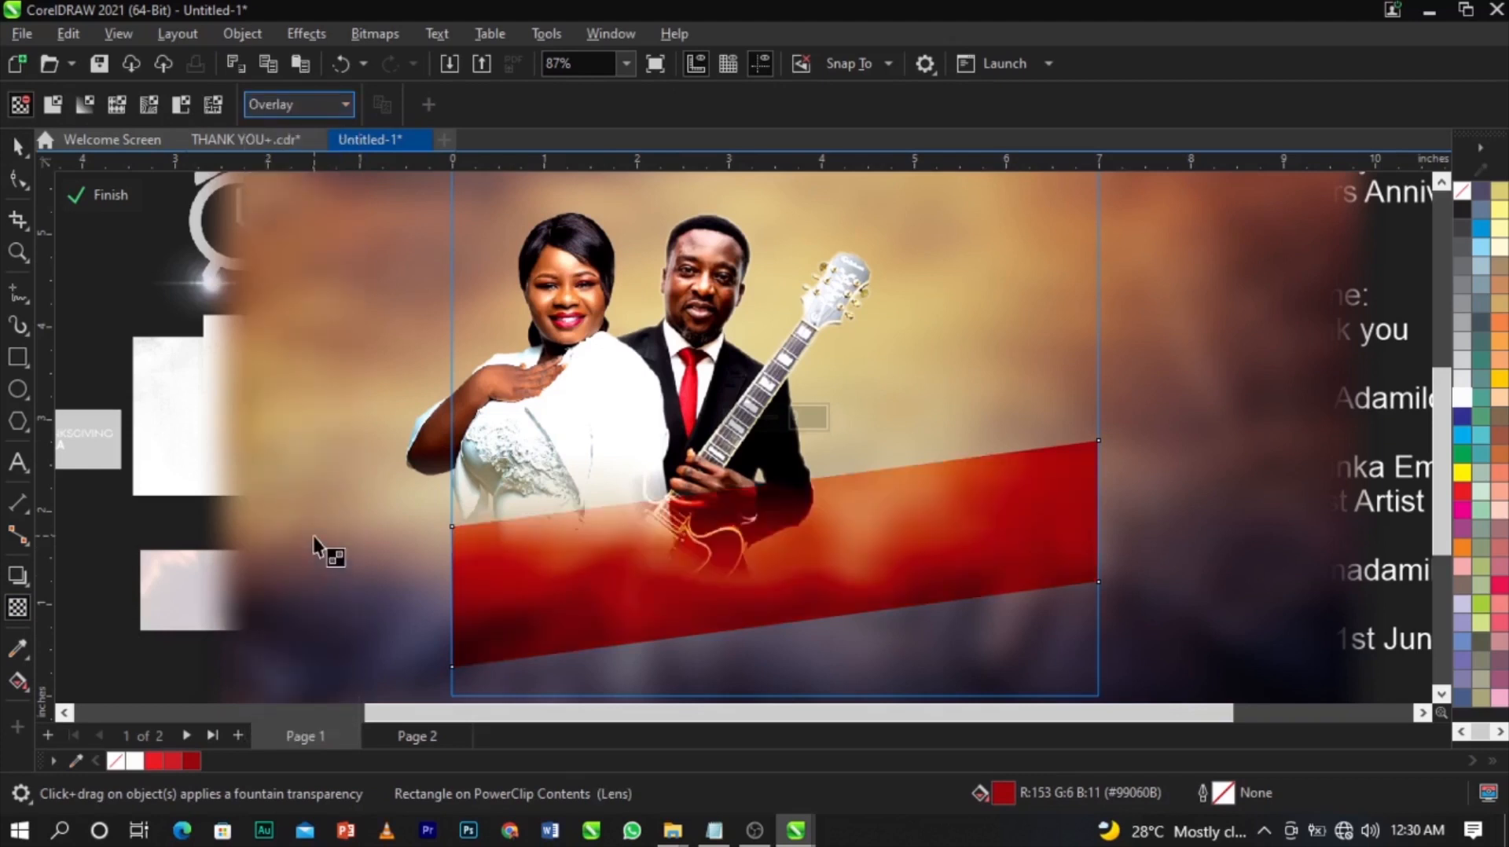
# Switch between the couple photo and the red band, ending with the photo selected.
pyautogui.scroll(1, 785, 607)
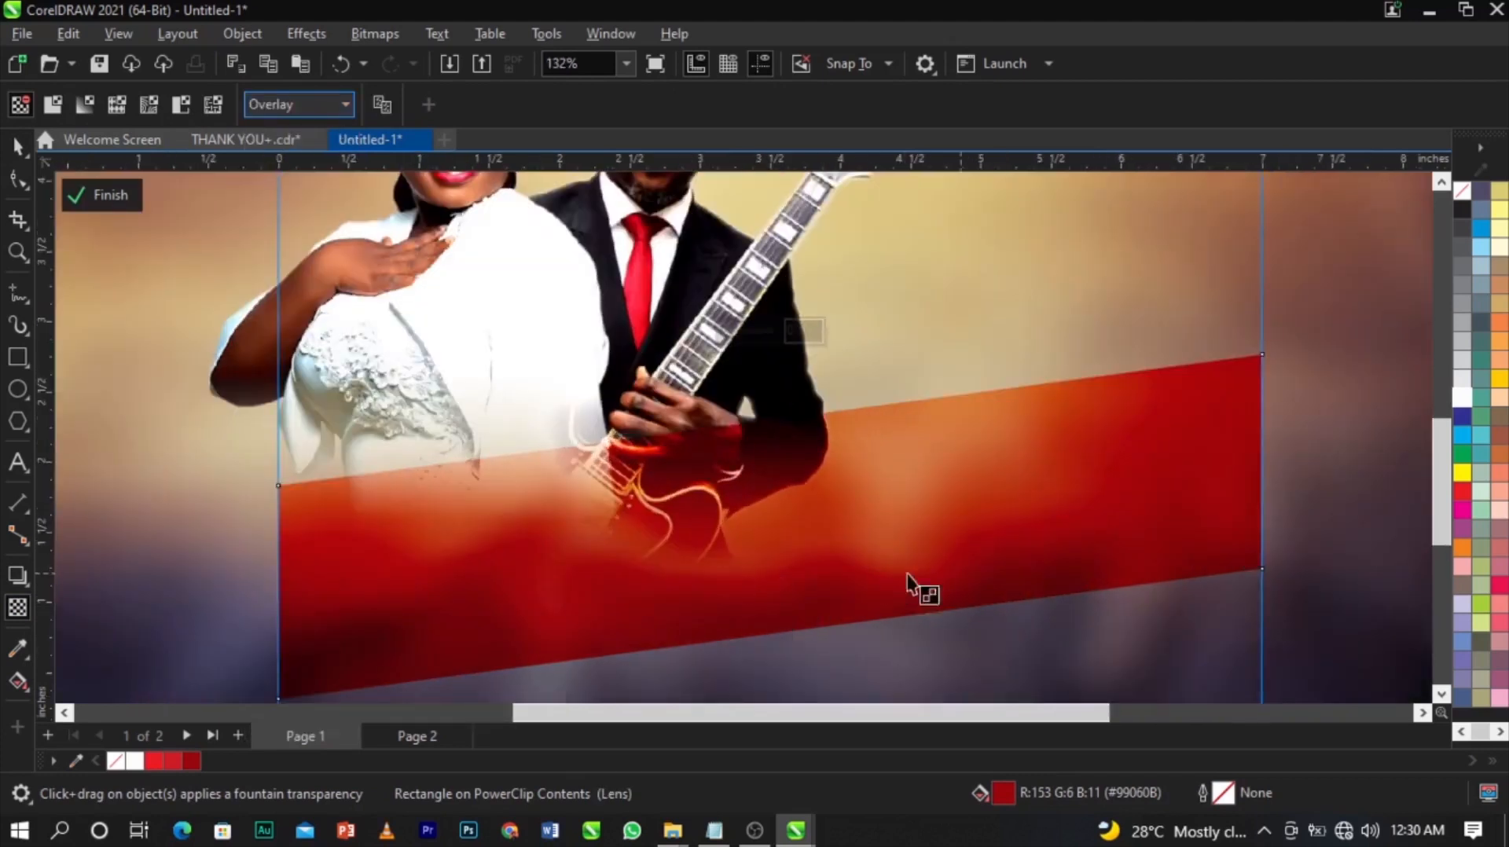
pyautogui.scroll(-1, 881, 546)
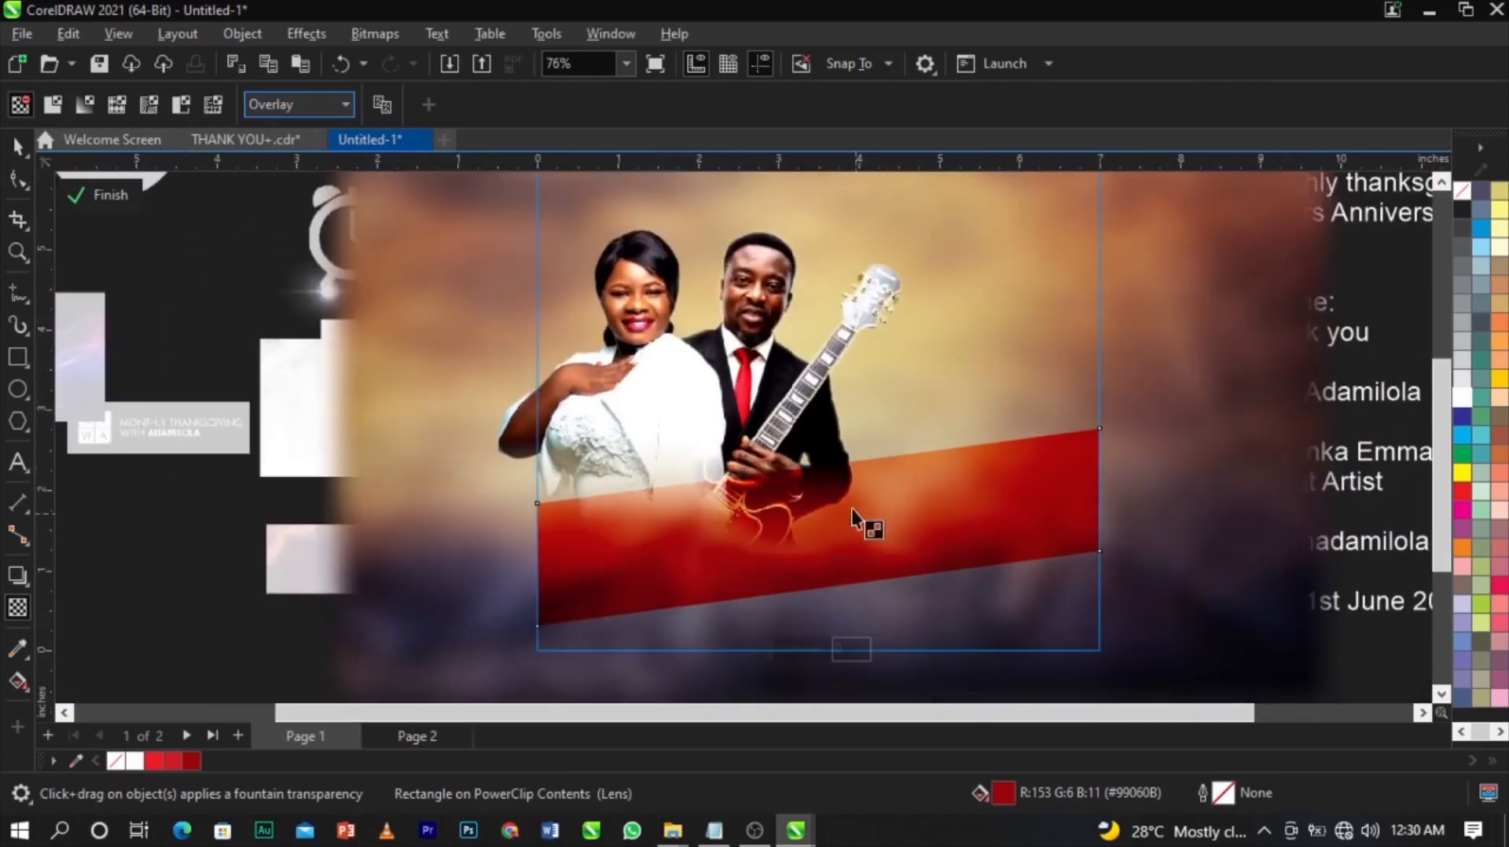
pyautogui.press('space')
pyautogui.click(722, 396)
pyautogui.click(722, 395)
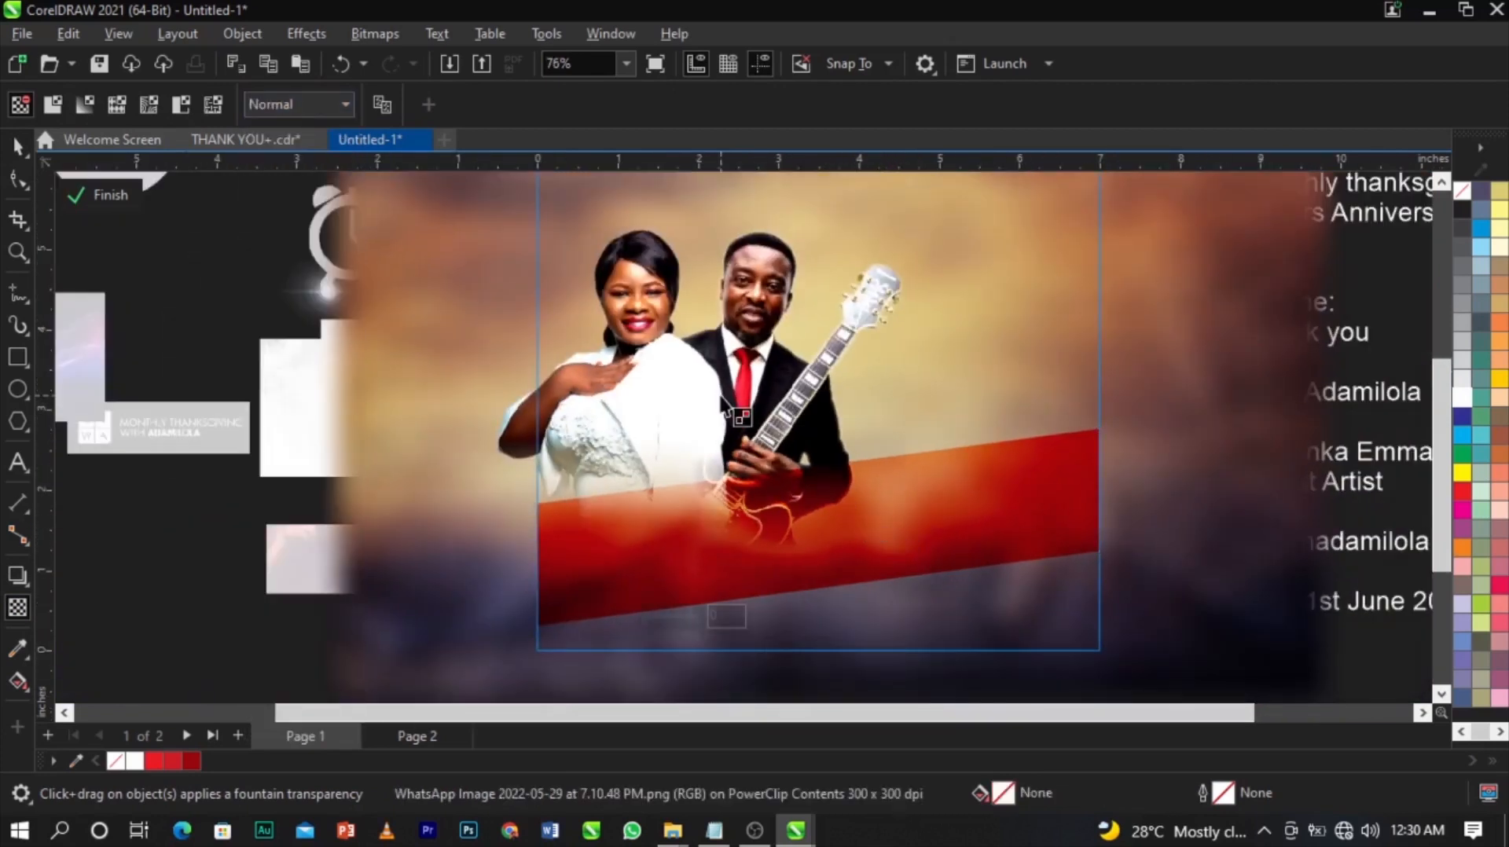
pyautogui.press('space')
pyautogui.click(722, 395)
pyautogui.click(731, 379)
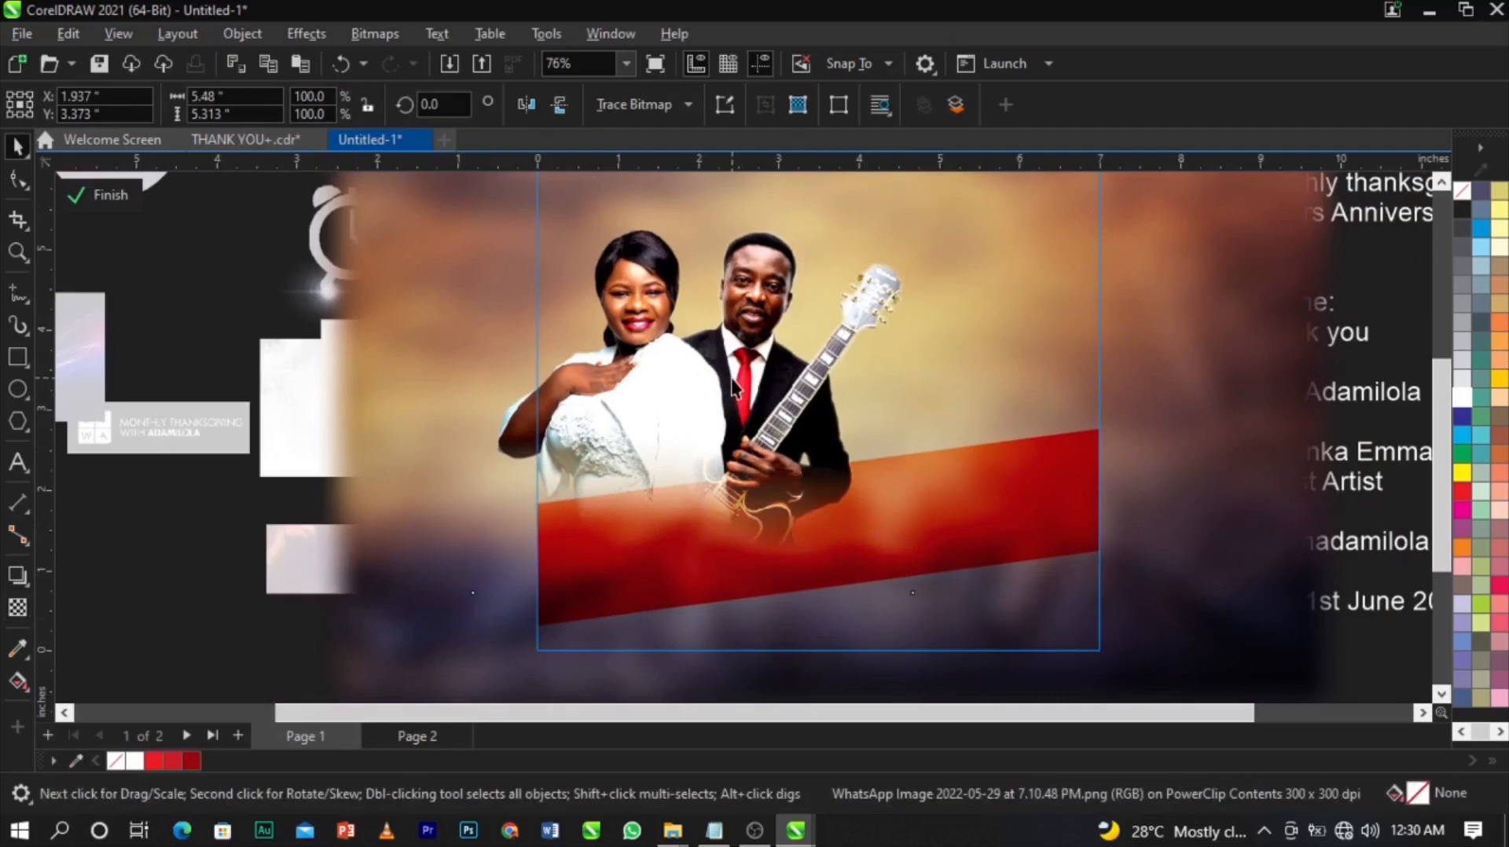
pyautogui.click(1014, 497)
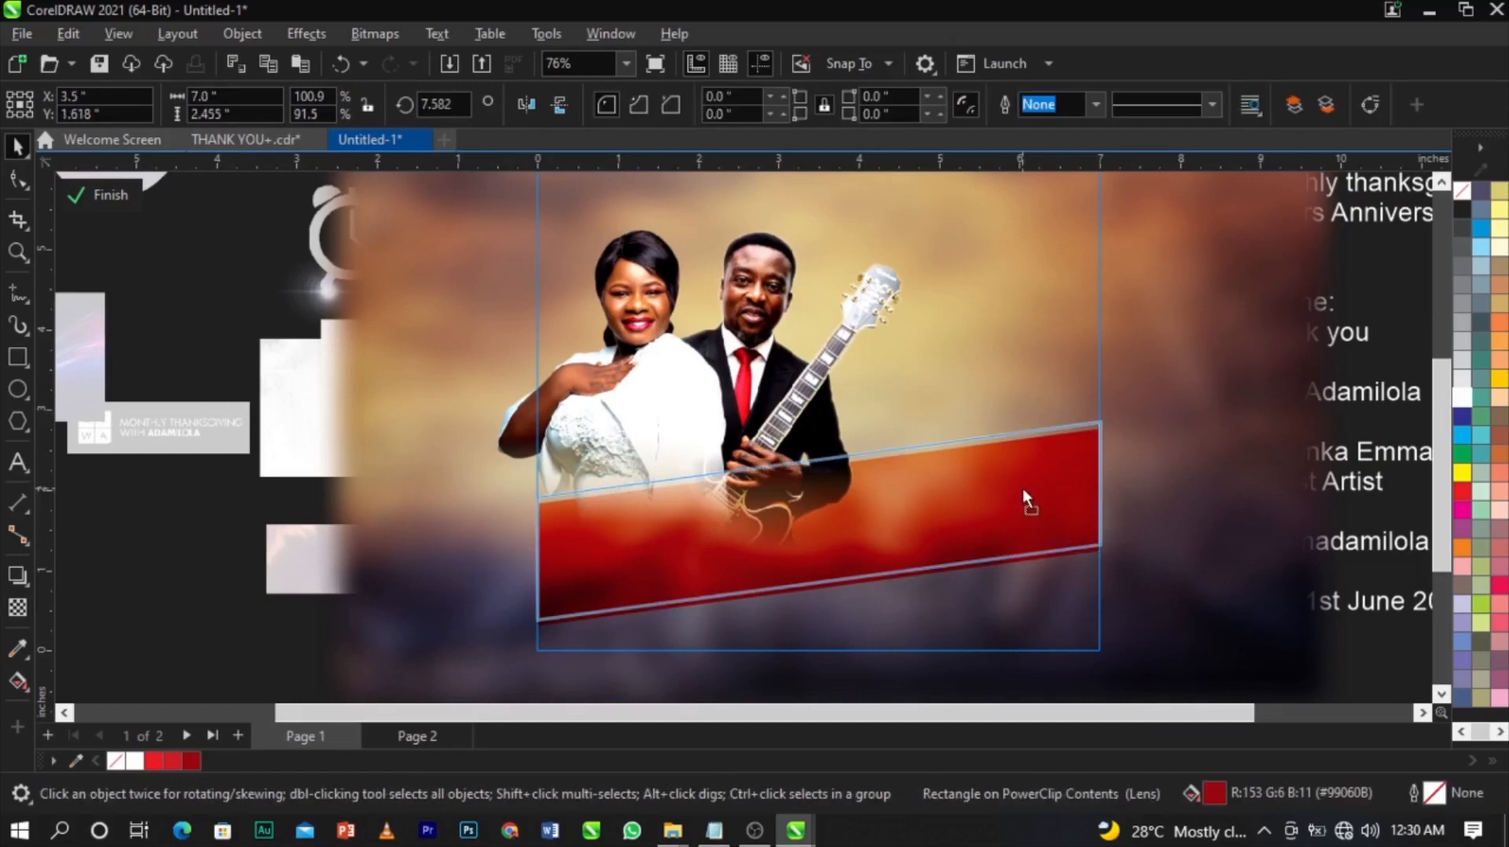
pyautogui.click(733, 403)
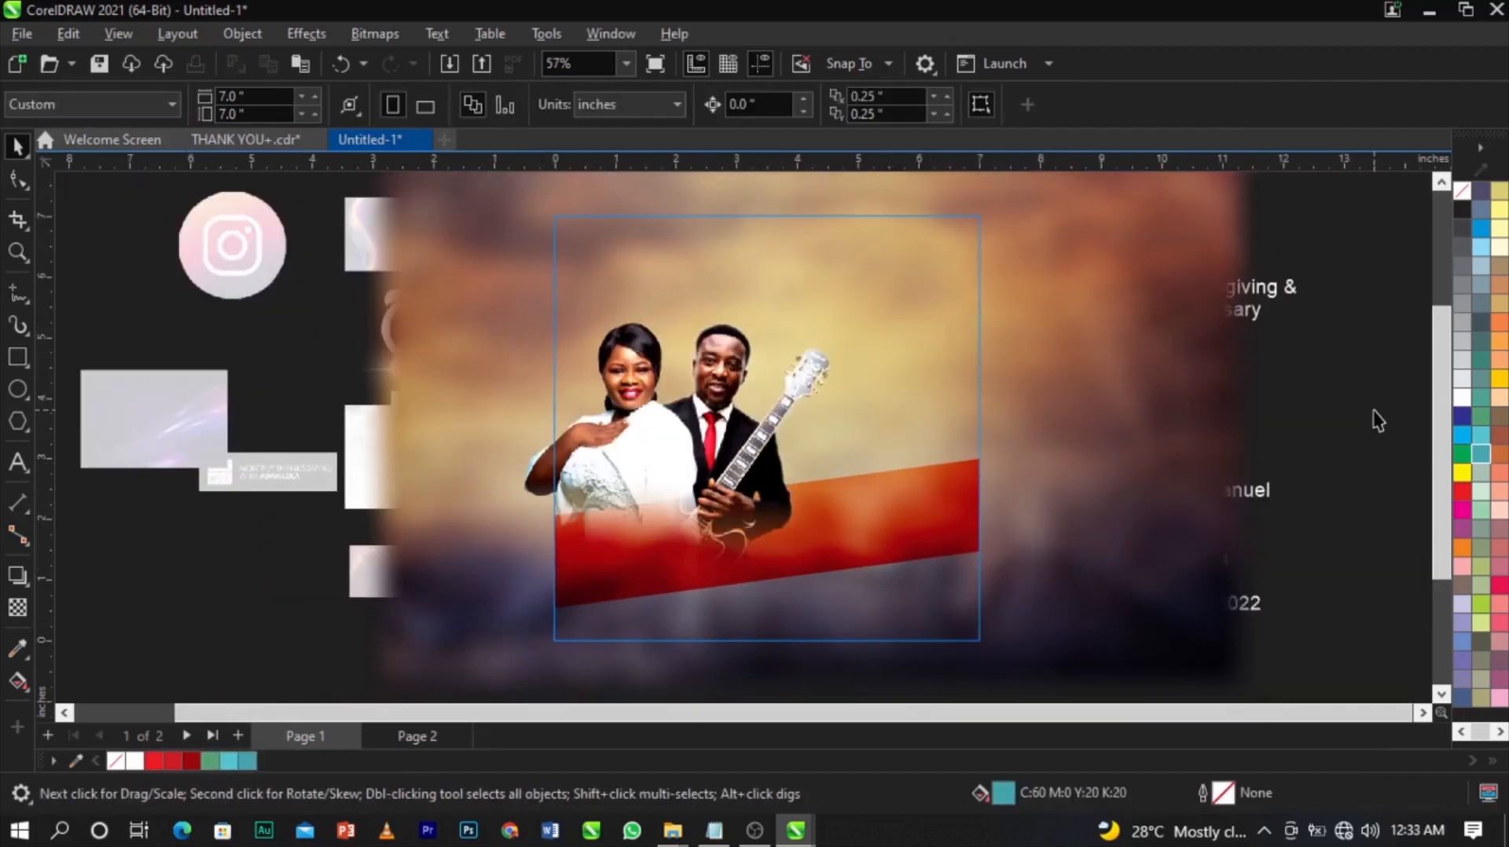
# Draw a square rectangle over the flyer.
pyautogui.click(18, 357)
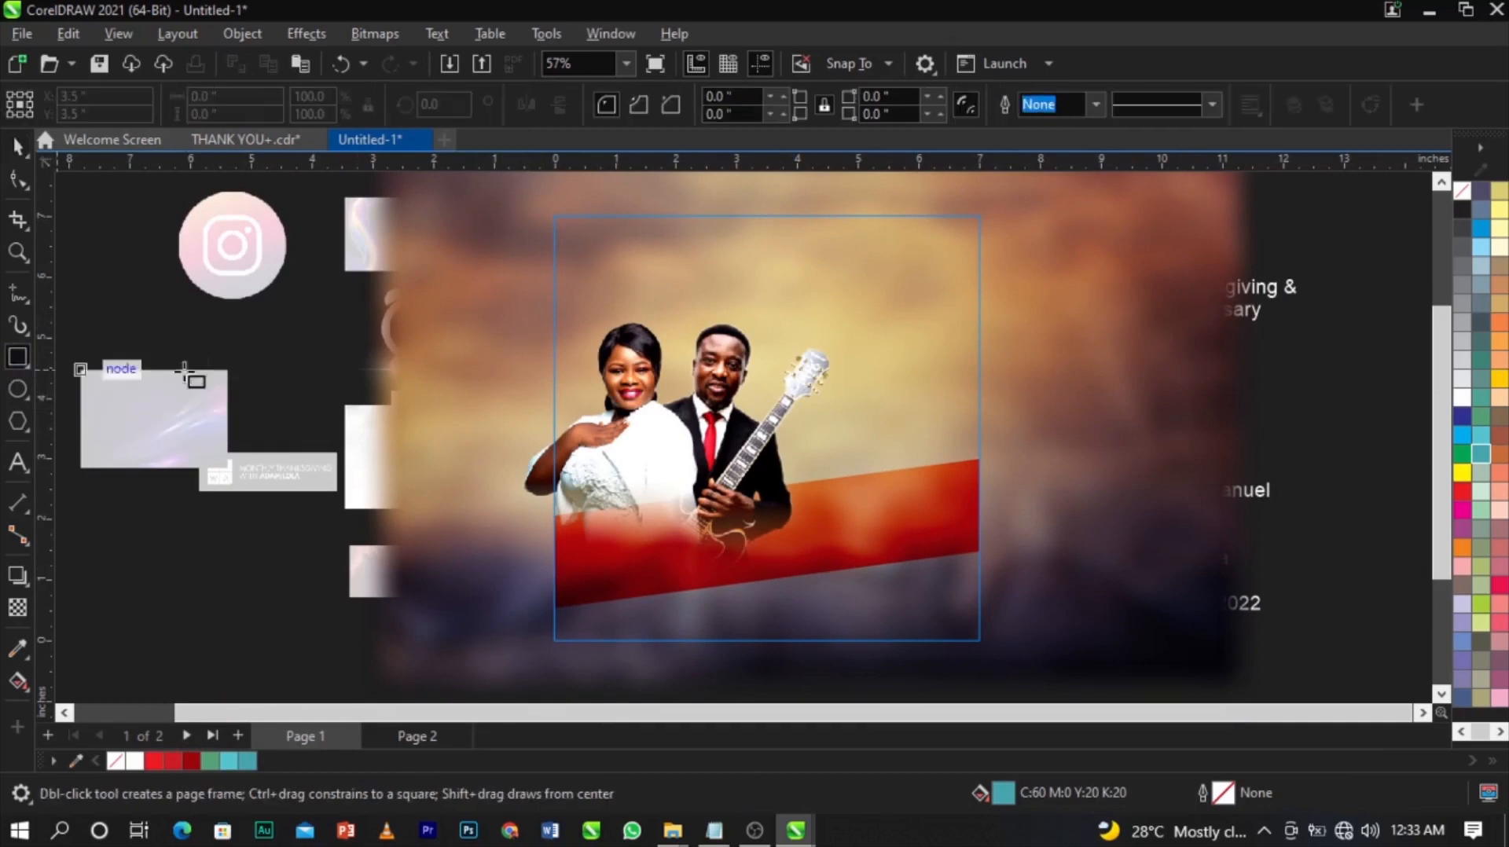
pyautogui.moveTo(536, 197)
pyautogui.mouseDown()
pyautogui.moveTo(988, 701)
pyautogui.moveTo(1004, 646)
pyautogui.mouseUp()
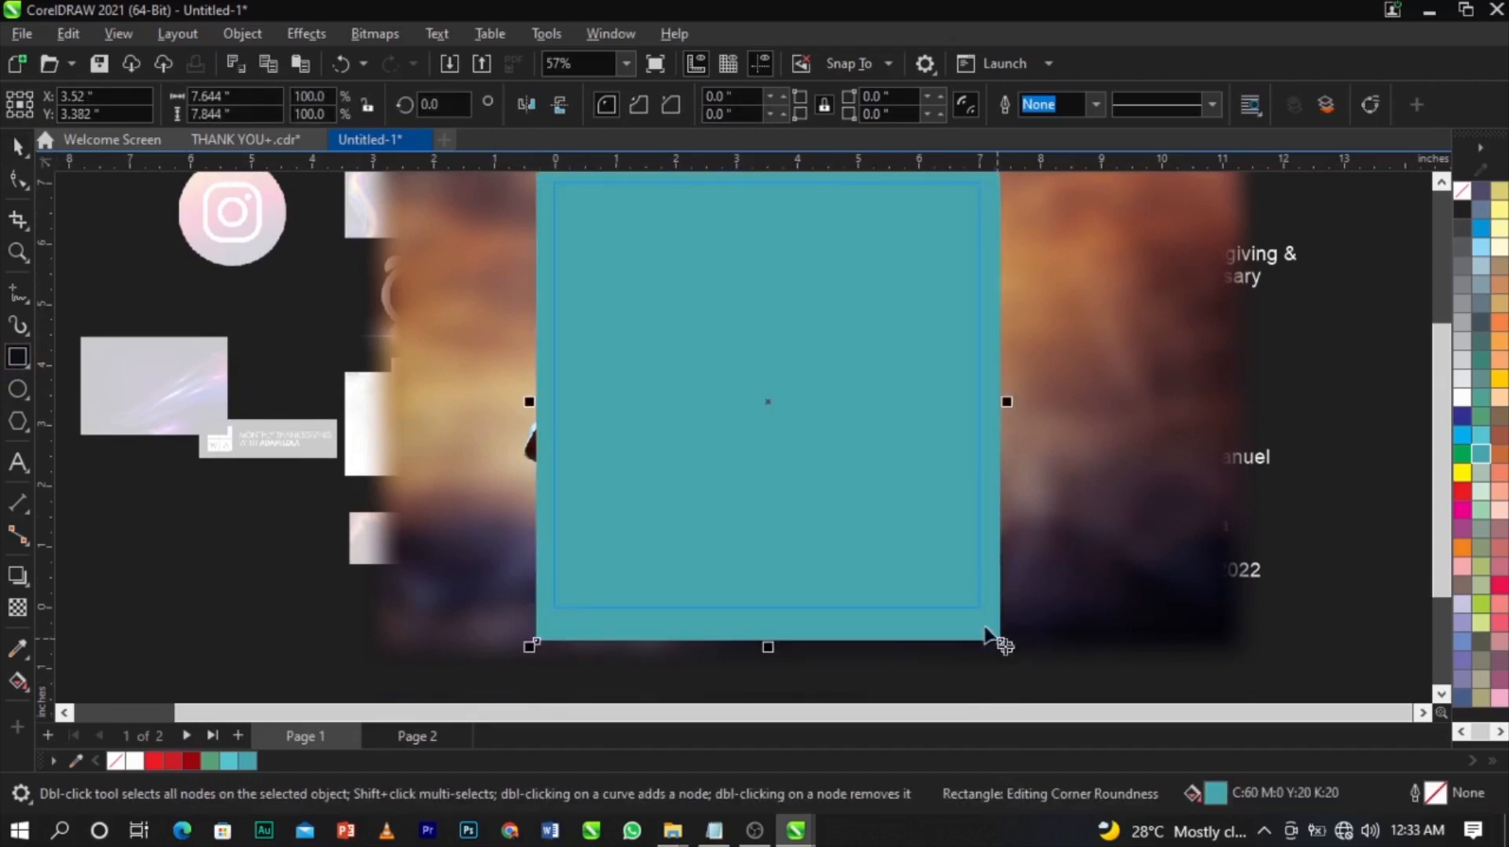
pyautogui.press('space')
# Fill the square dark teal #096F7A using the RGB colour viewer.
pyautogui.scroll(-1, 904, 480)
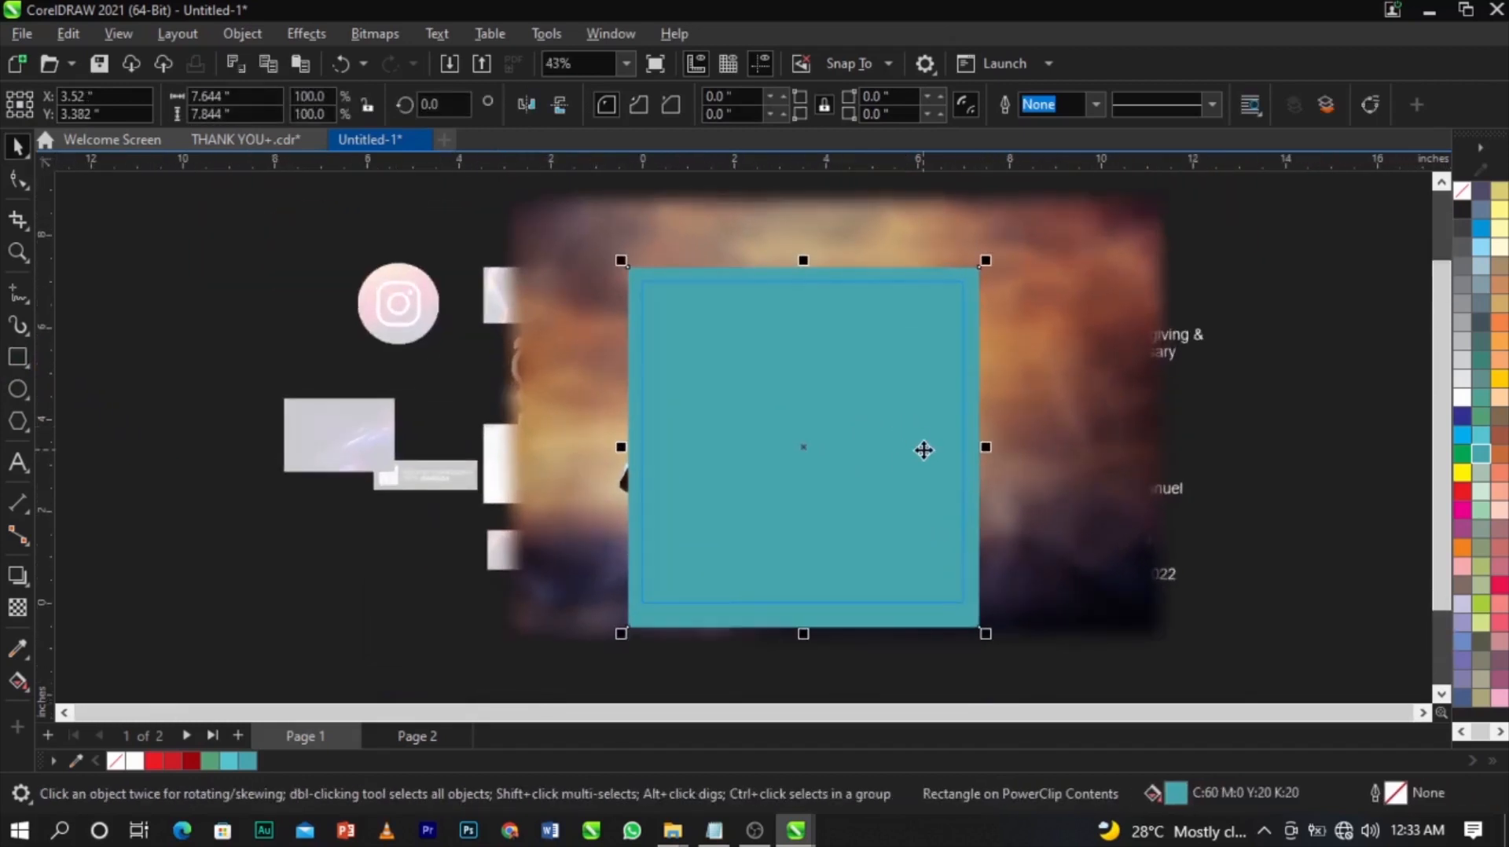
pyautogui.doubleClick(1176, 795)
pyautogui.moveTo(646, 96); pyautogui.dragTo(1209, 124)
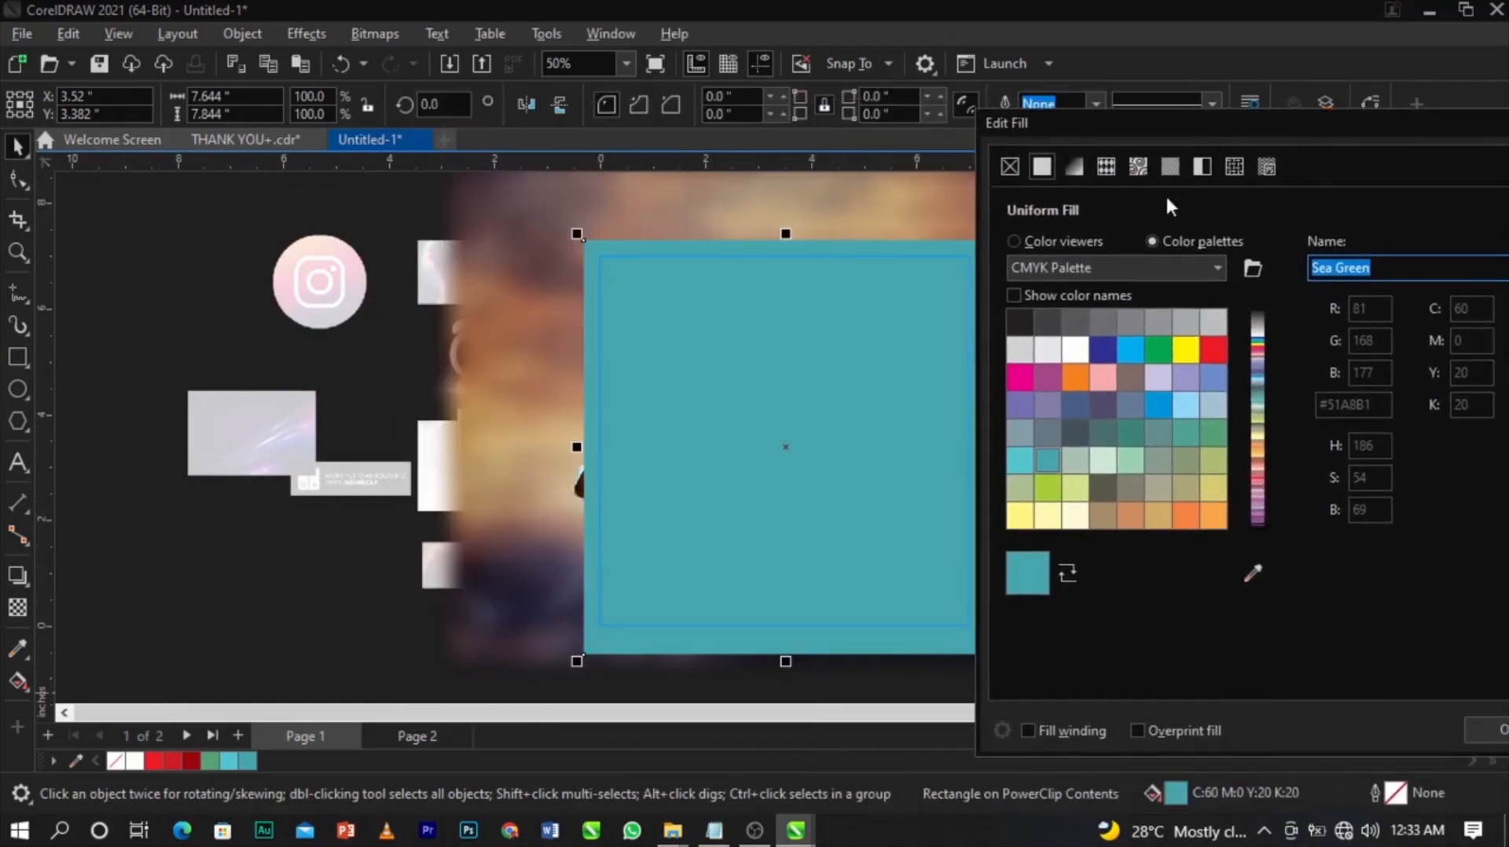
pyautogui.click(1083, 244)
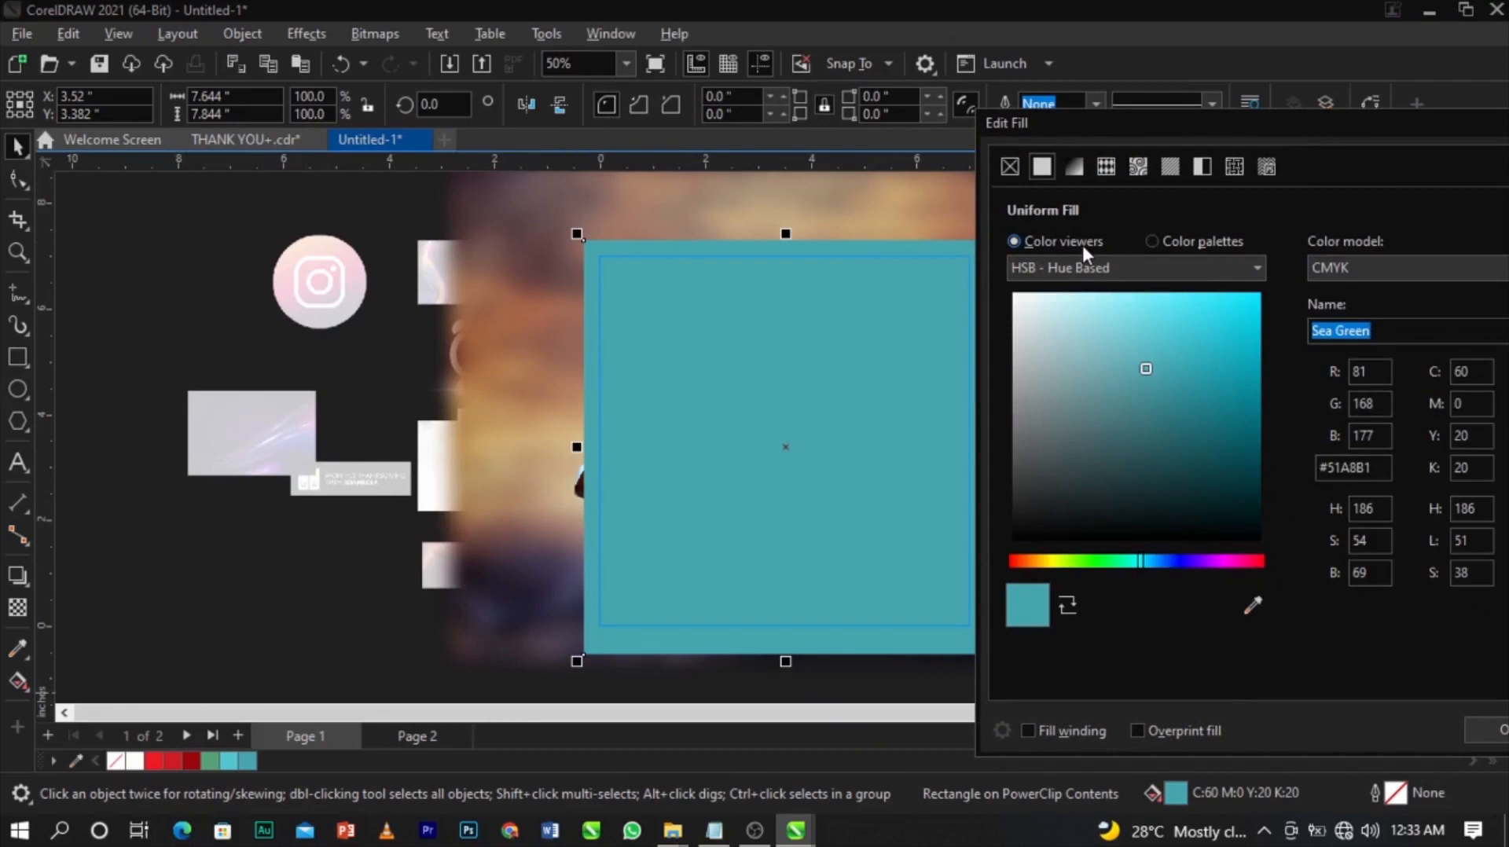
pyautogui.click(1416, 269)
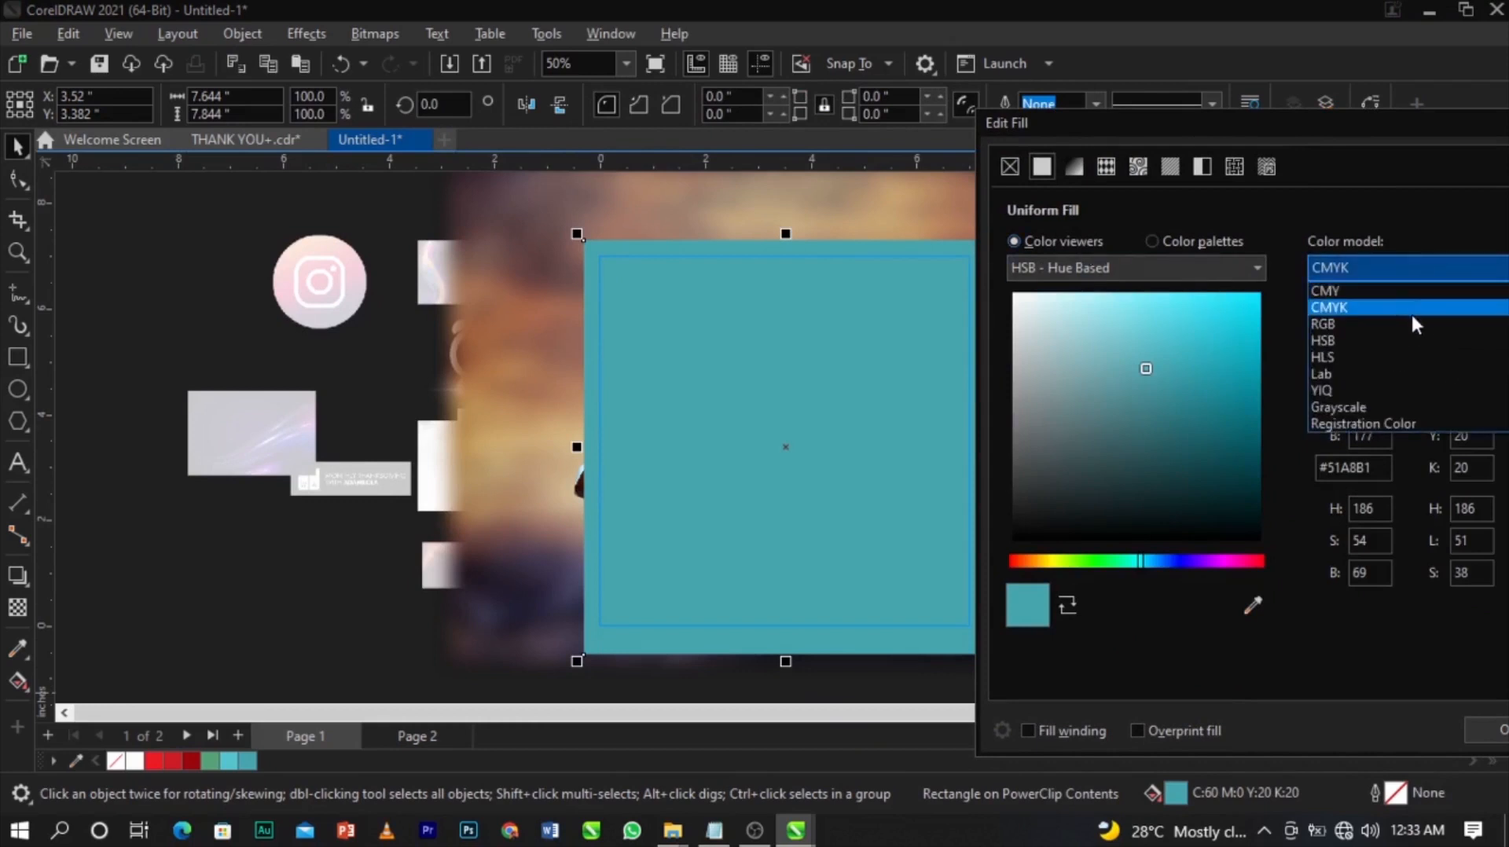
pyautogui.click(1412, 323)
pyautogui.moveTo(1148, 365)
pyautogui.mouseDown()
pyautogui.moveTo(1248, 407)
pyautogui.moveTo(1249, 395)
pyautogui.moveTo(1245, 423)
pyautogui.mouseUp()
pyautogui.click(1489, 739)
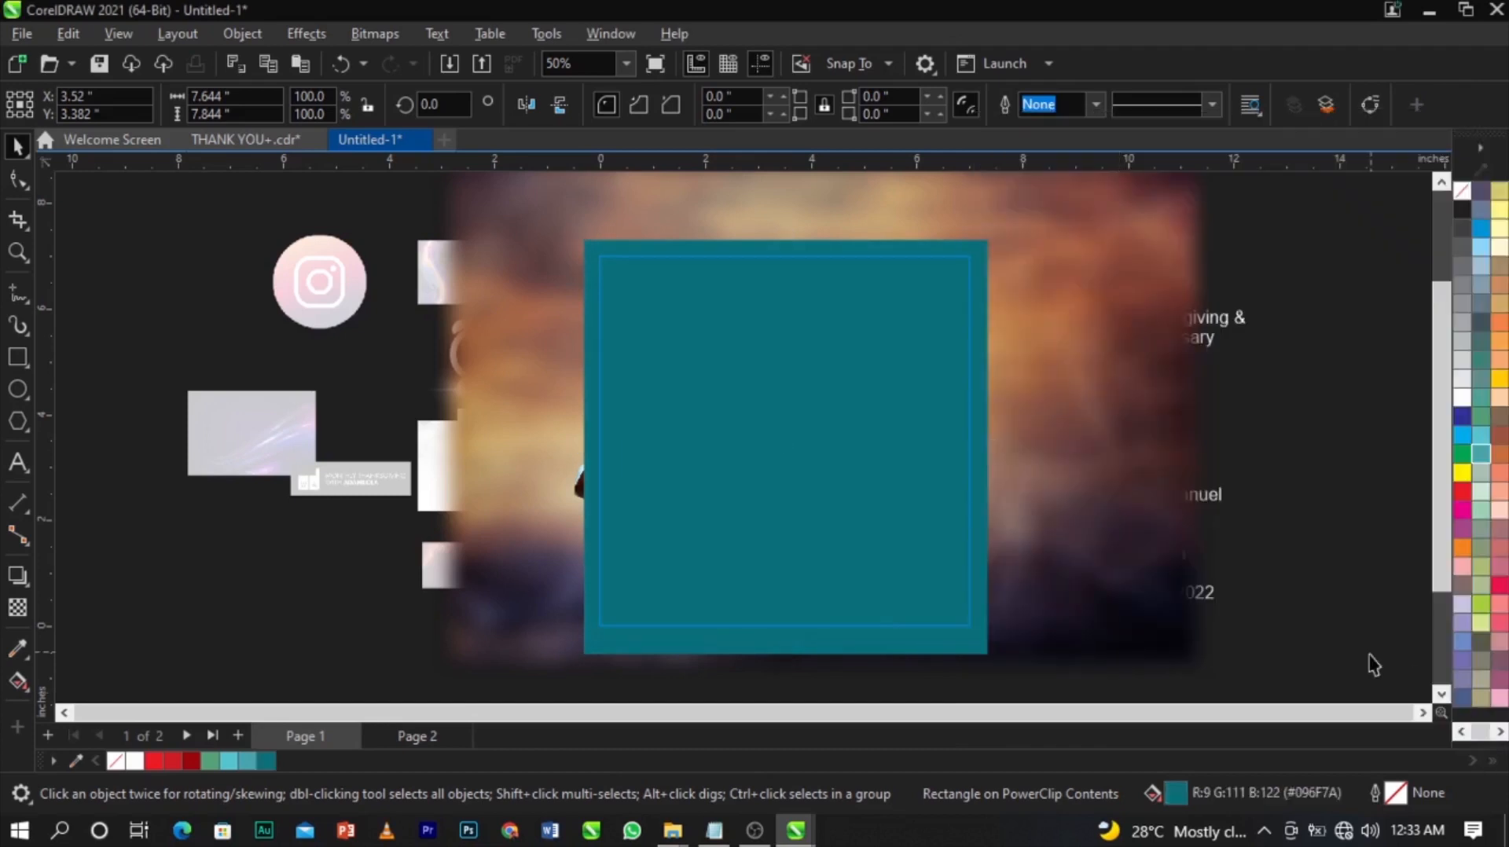
# Reselect the teal square and bring up its transparency blend modes.
pyautogui.click(834, 472)
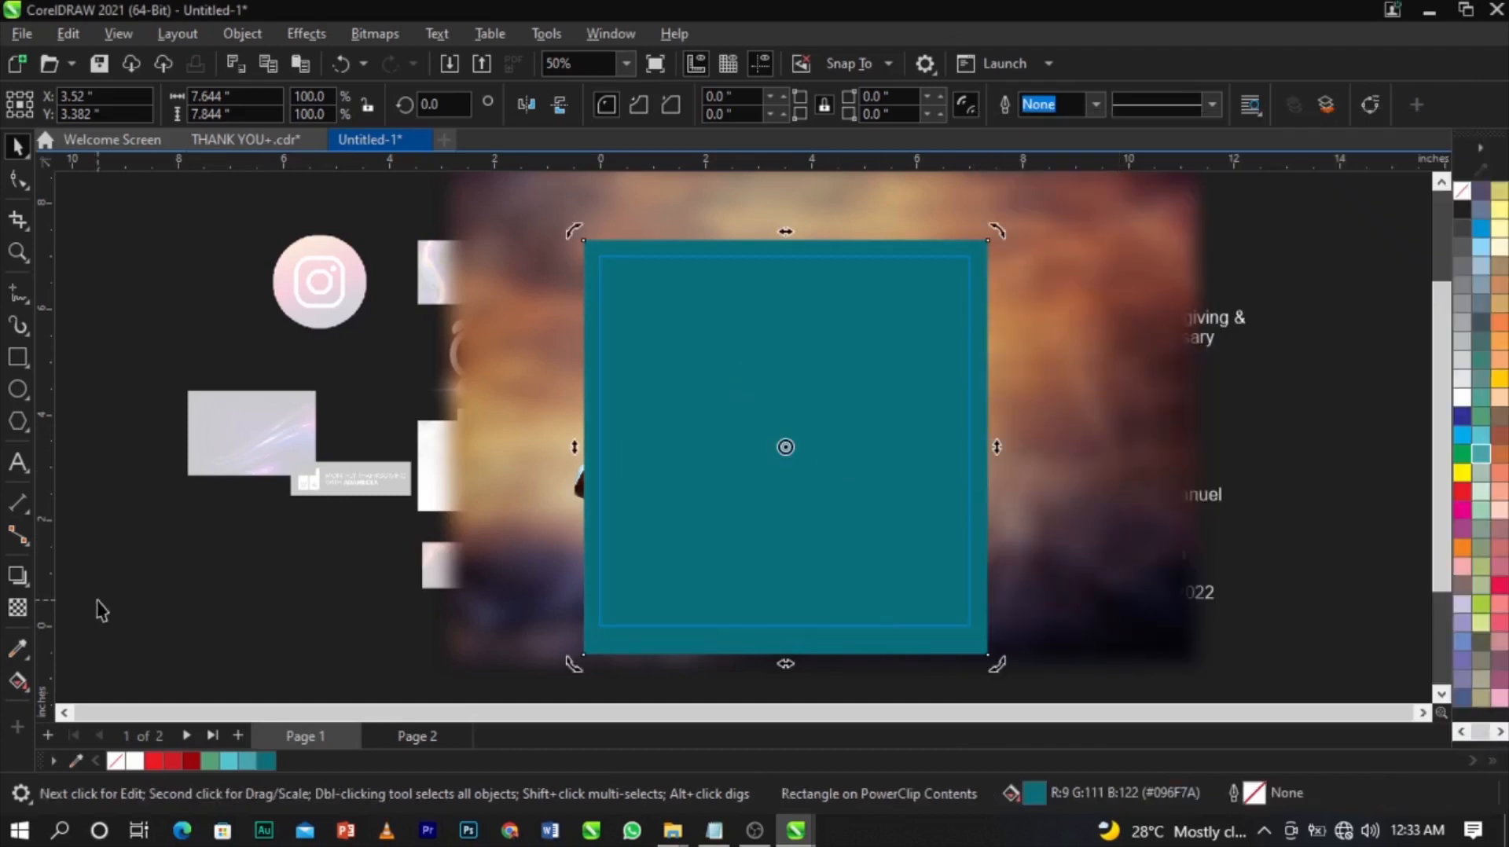
pyautogui.click(18, 610)
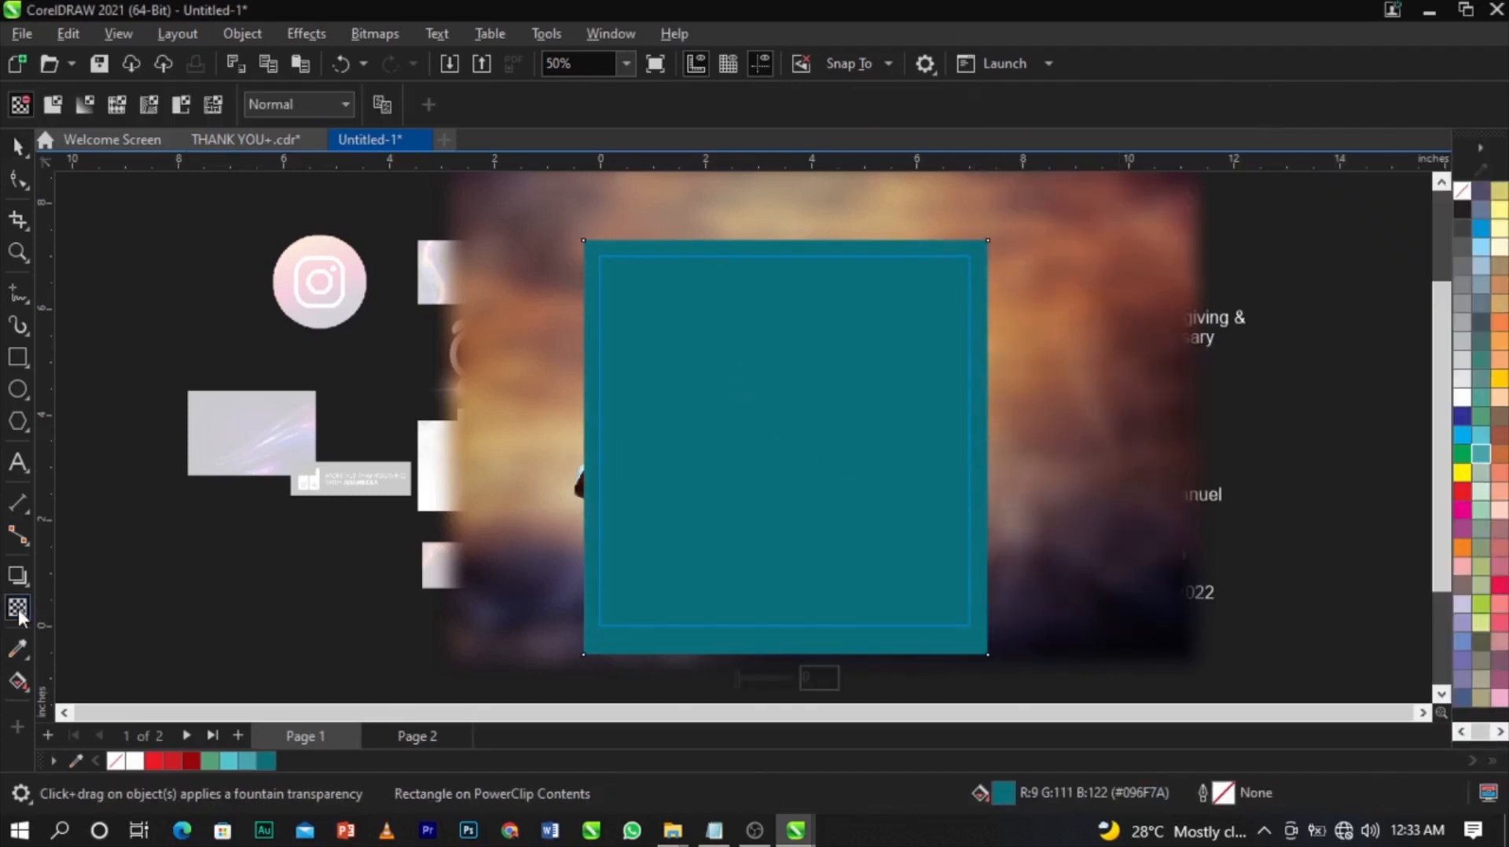
pyautogui.click(313, 104)
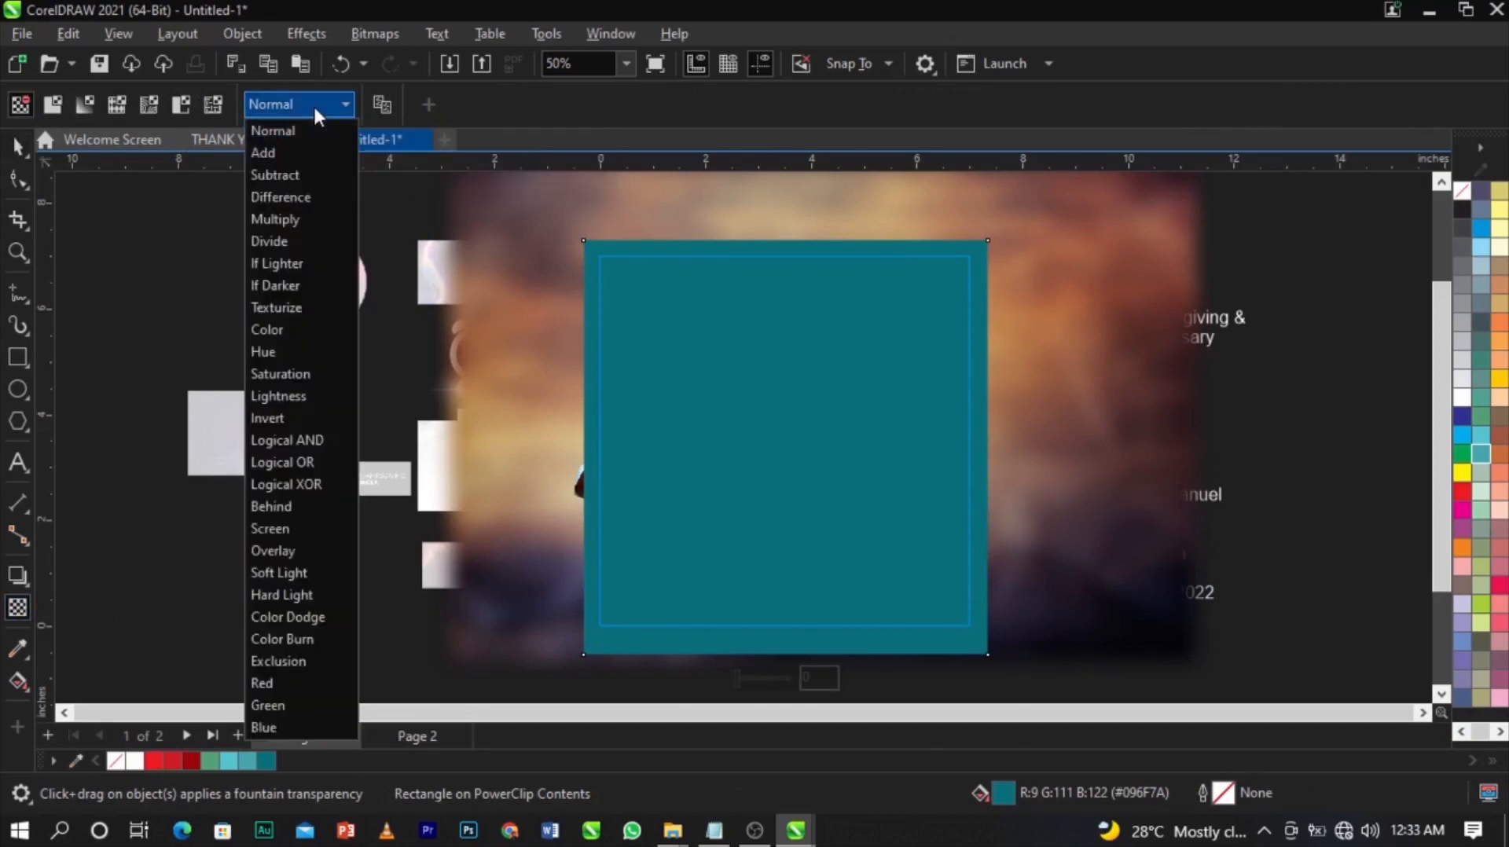
# Set the teal square's merge mode to Overlay, after briefly trying Screen.
pyautogui.click(304, 551)
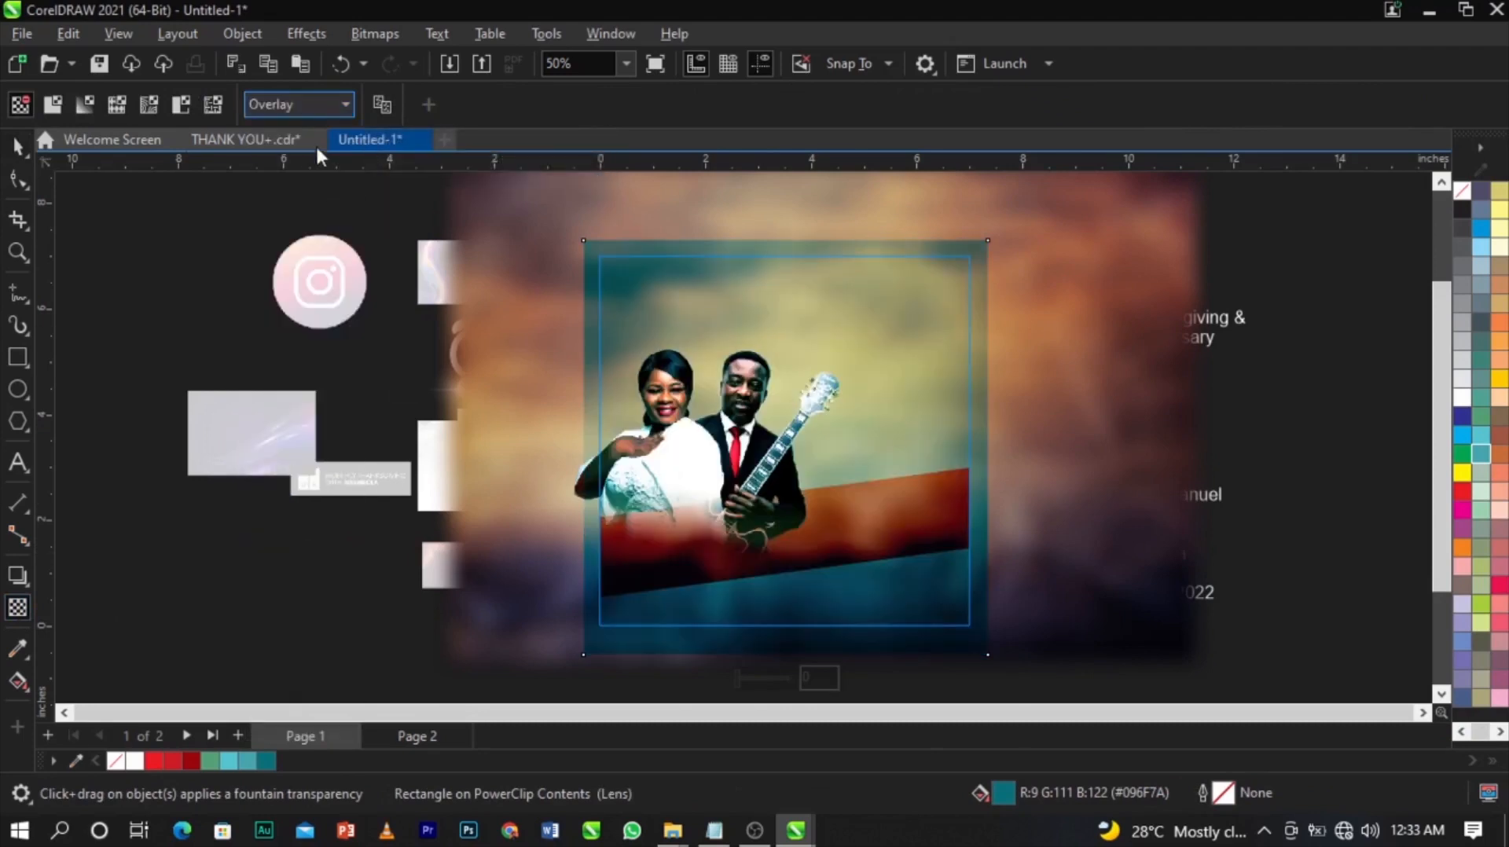
pyautogui.click(304, 111)
pyautogui.click(286, 529)
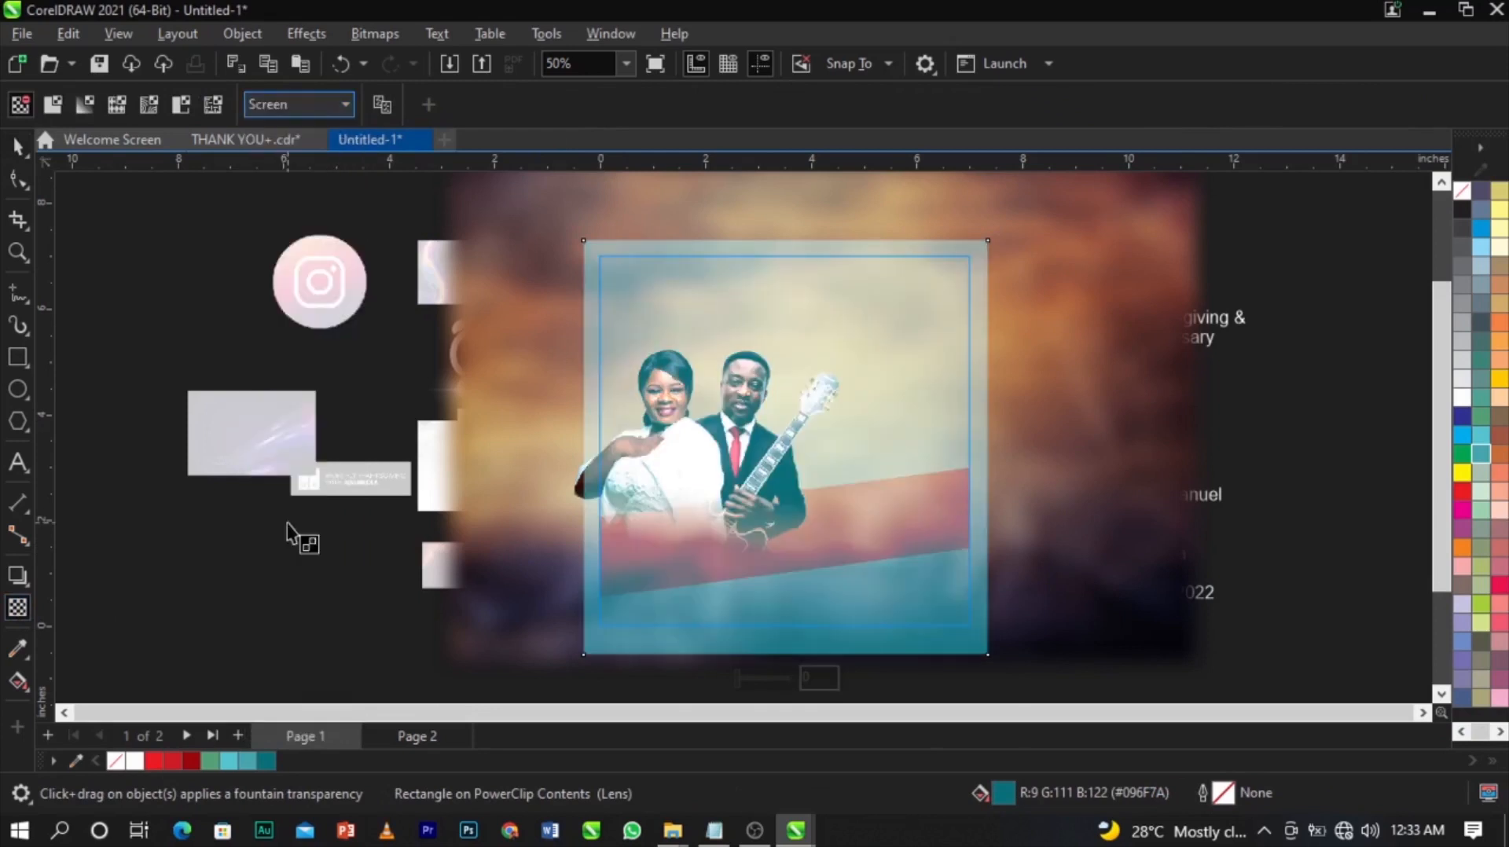
pyautogui.click(277, 108)
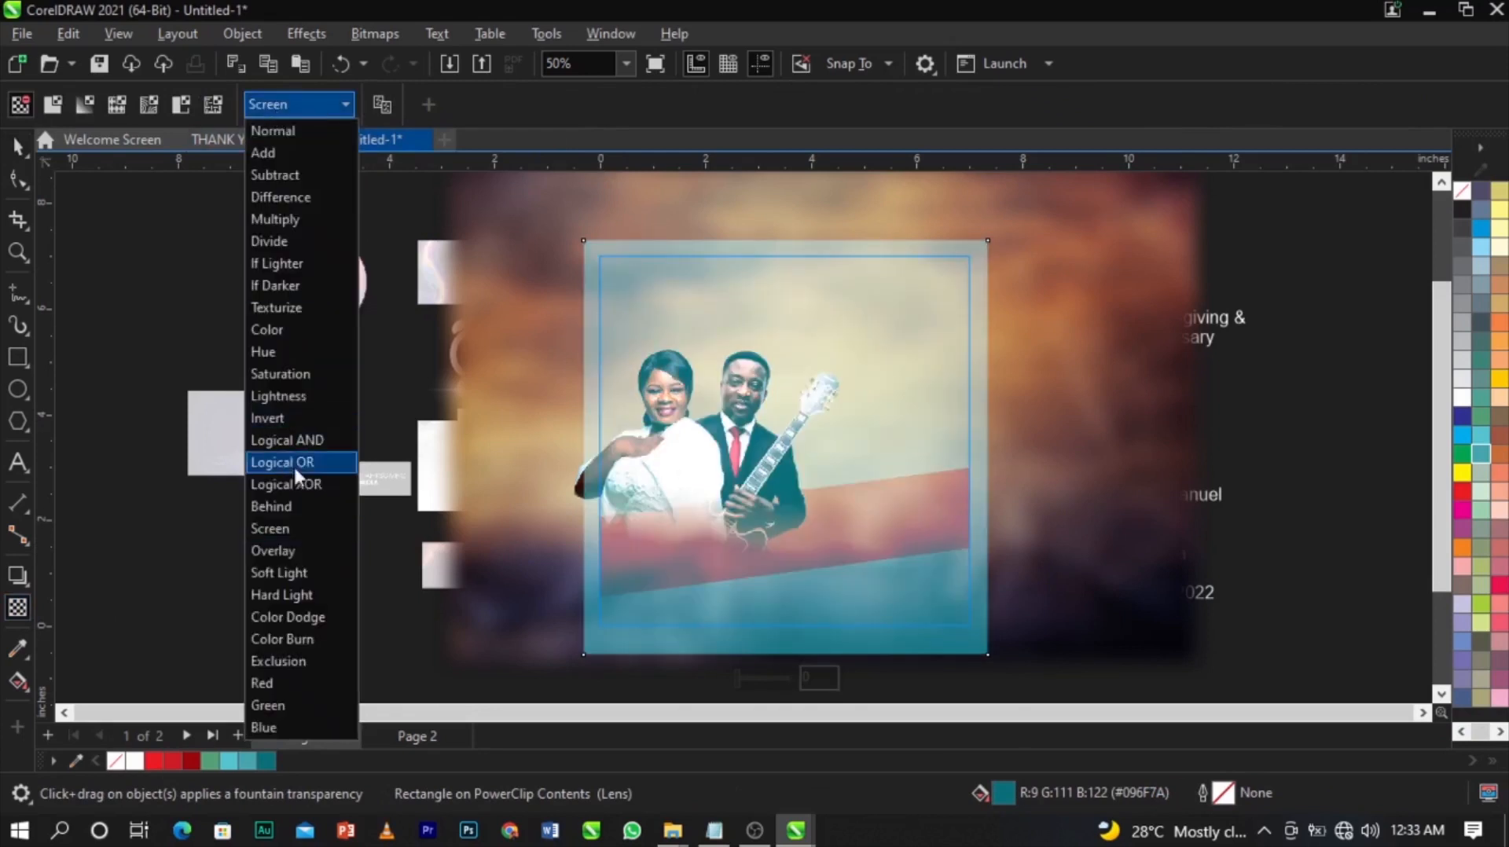
pyautogui.click(316, 549)
# Bring the couple's picture in front of the teal overlay, then reselect the square.
pyautogui.press('space')
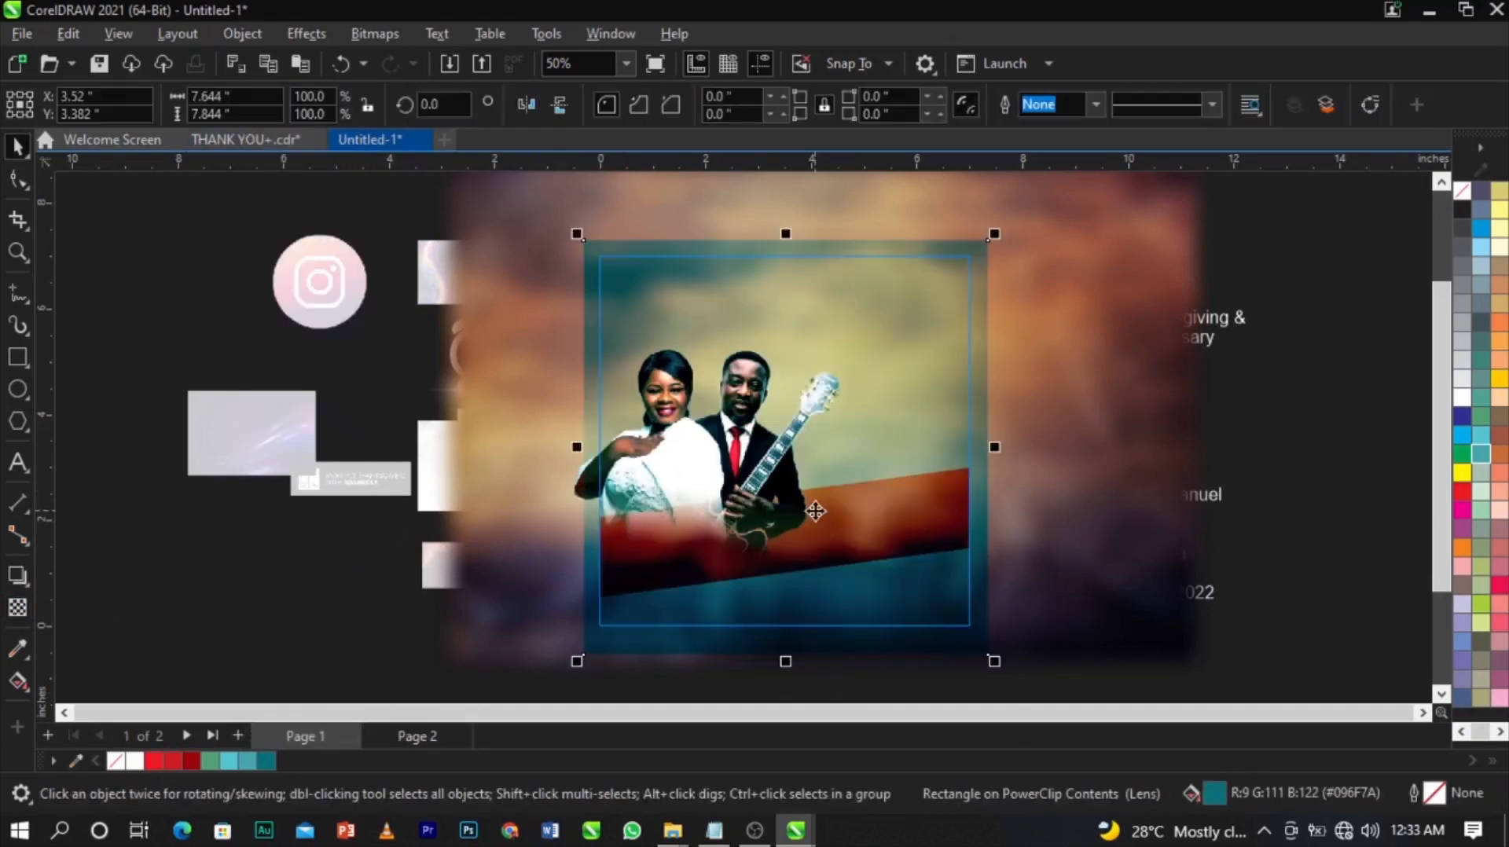
pyautogui.scroll(3, 815, 511)
pyautogui.scroll(-2, 583, 415)
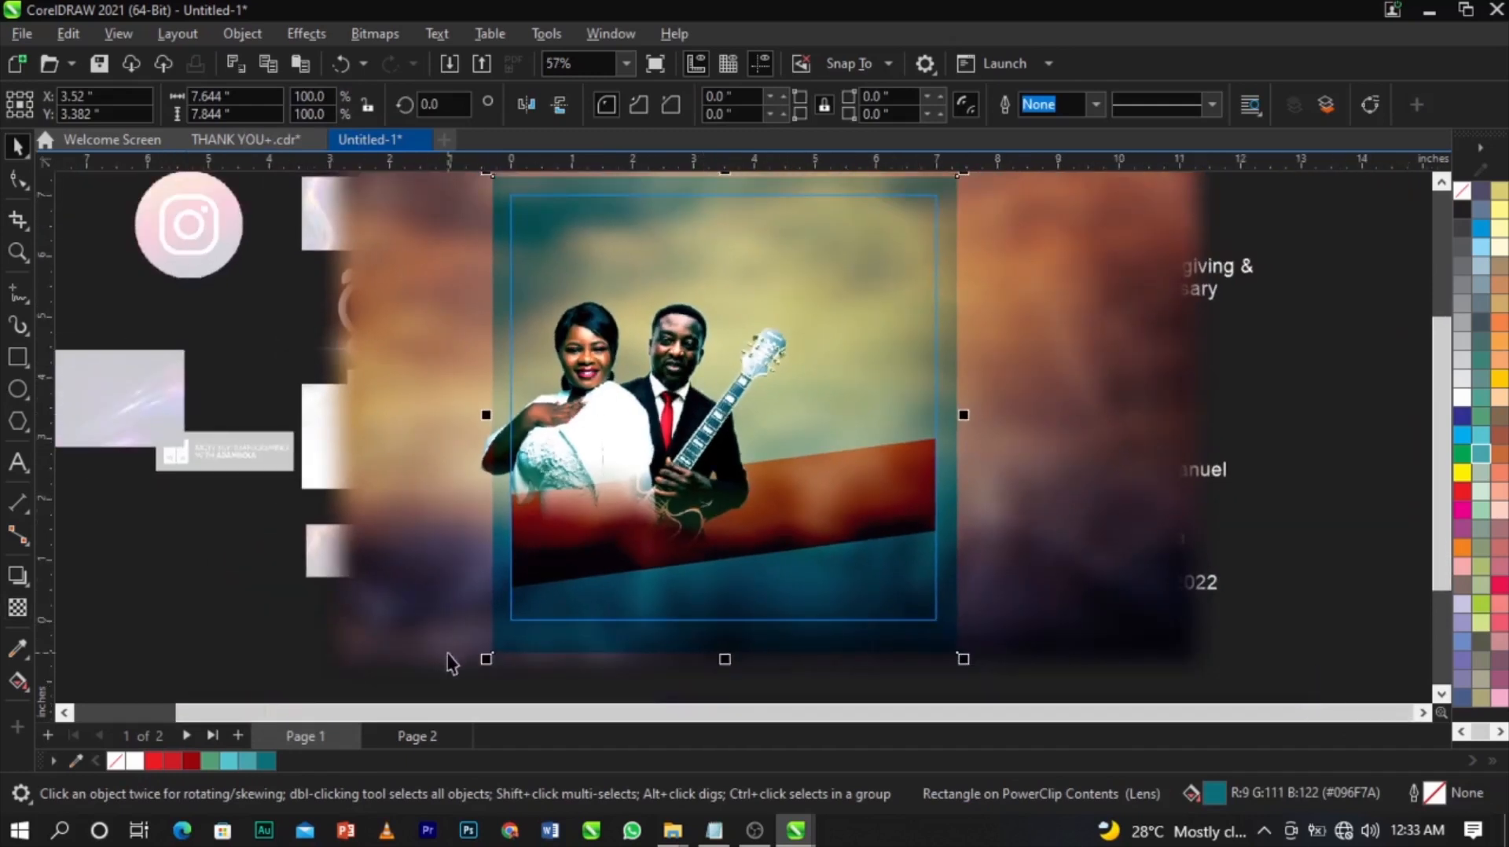
pyautogui.moveTo(217, 678); pyautogui.dragTo(871, 246)
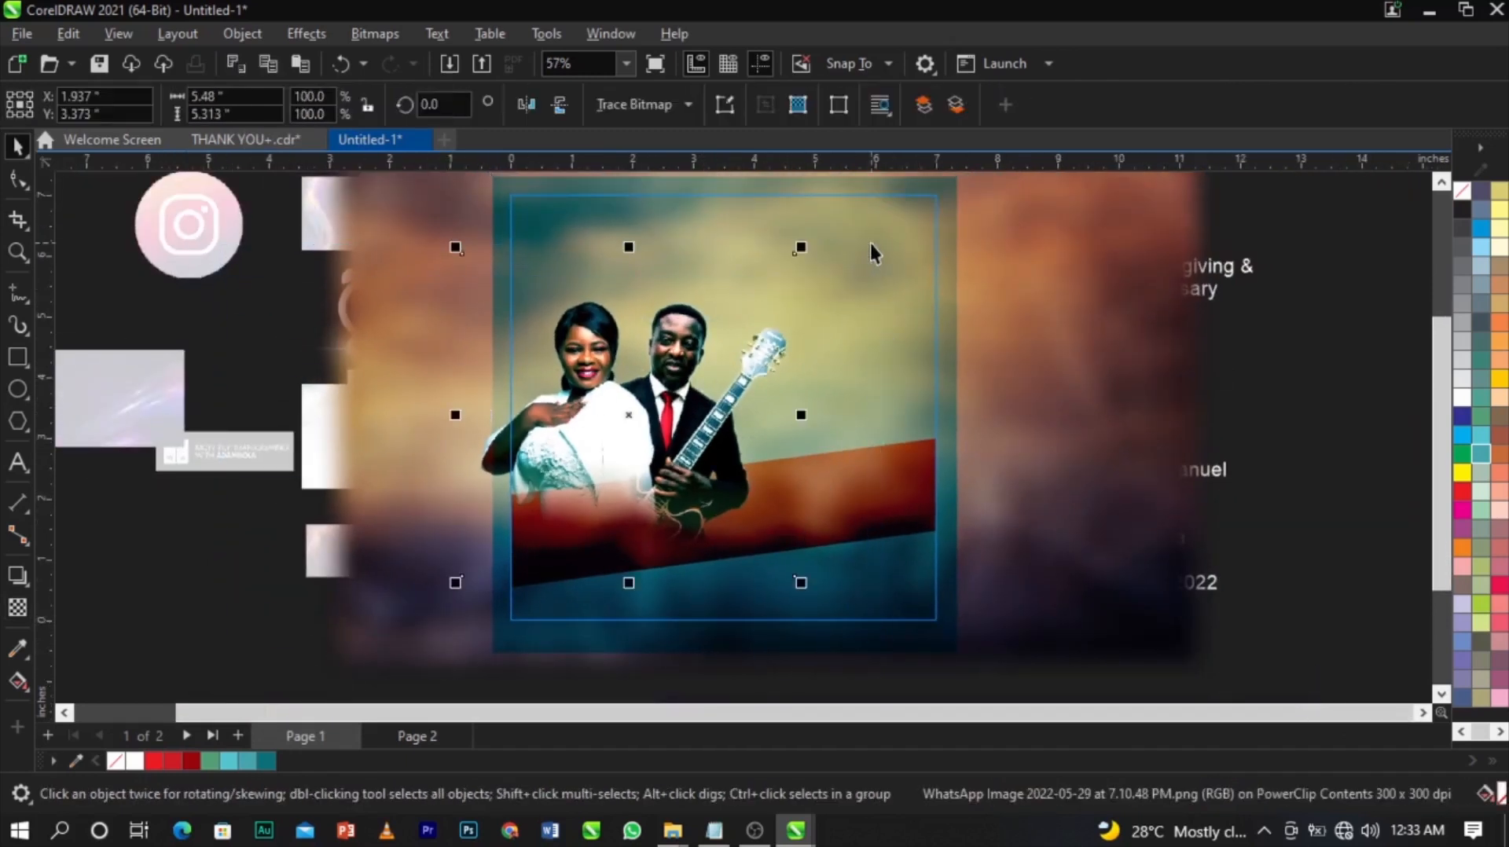
pyautogui.hotkey('shift', 'pageup')
pyautogui.moveTo(1341, 357); pyautogui.dragTo(324, 651)
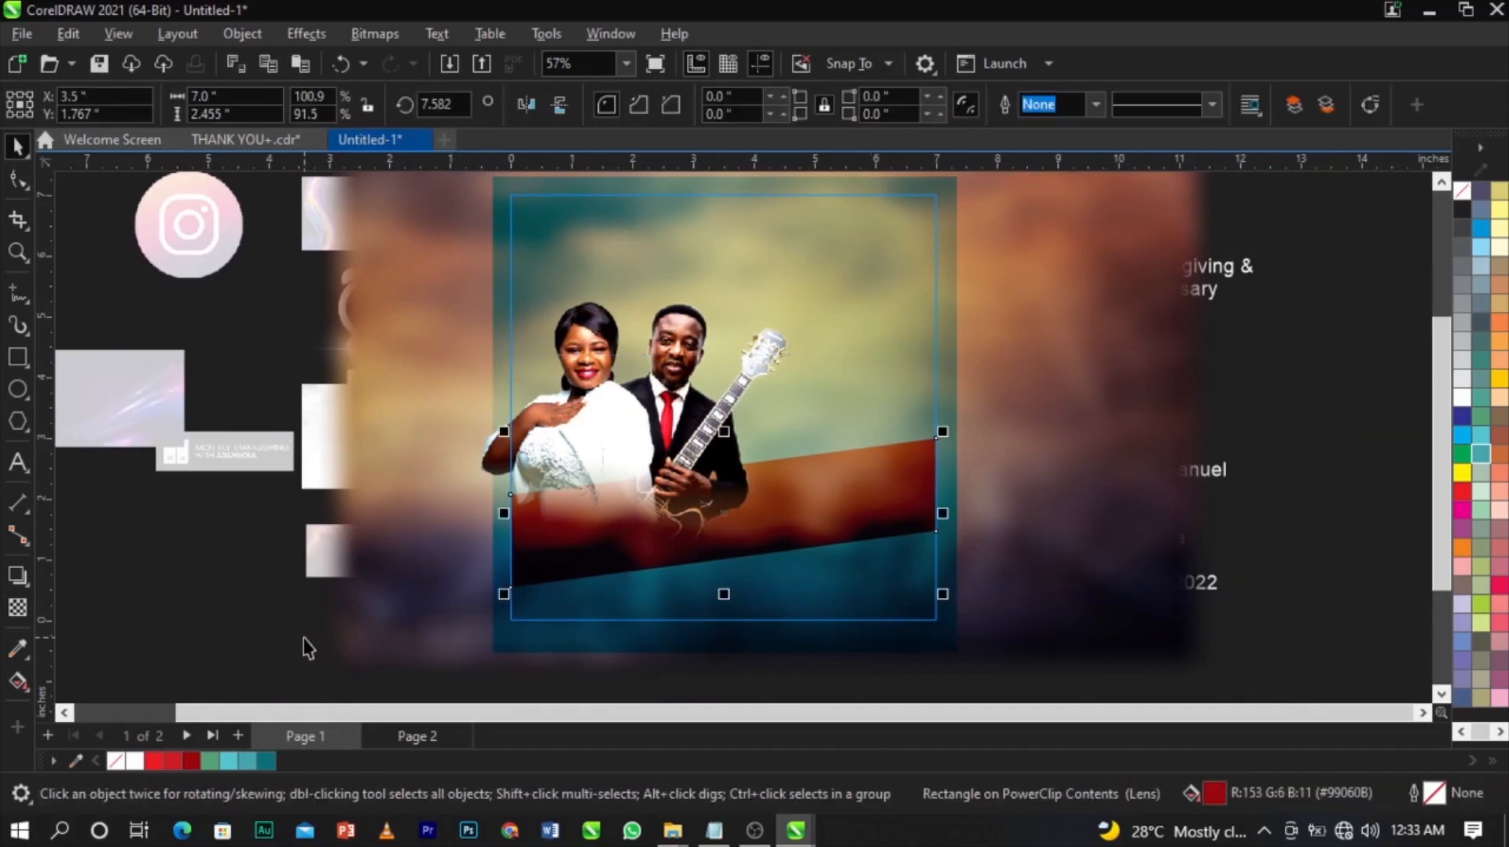
pyautogui.click(206, 649)
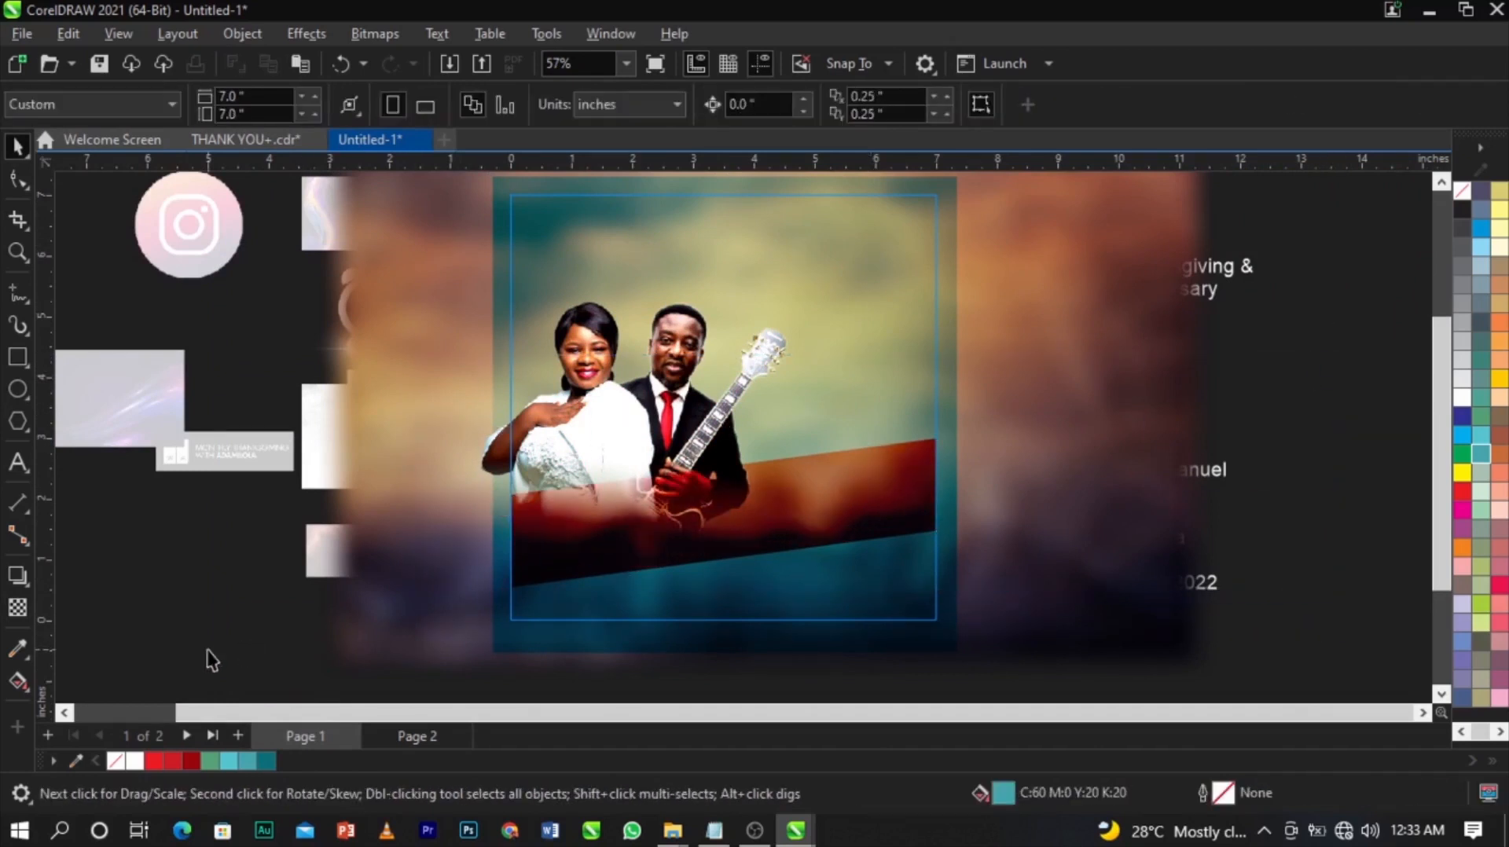
pyautogui.click(641, 378)
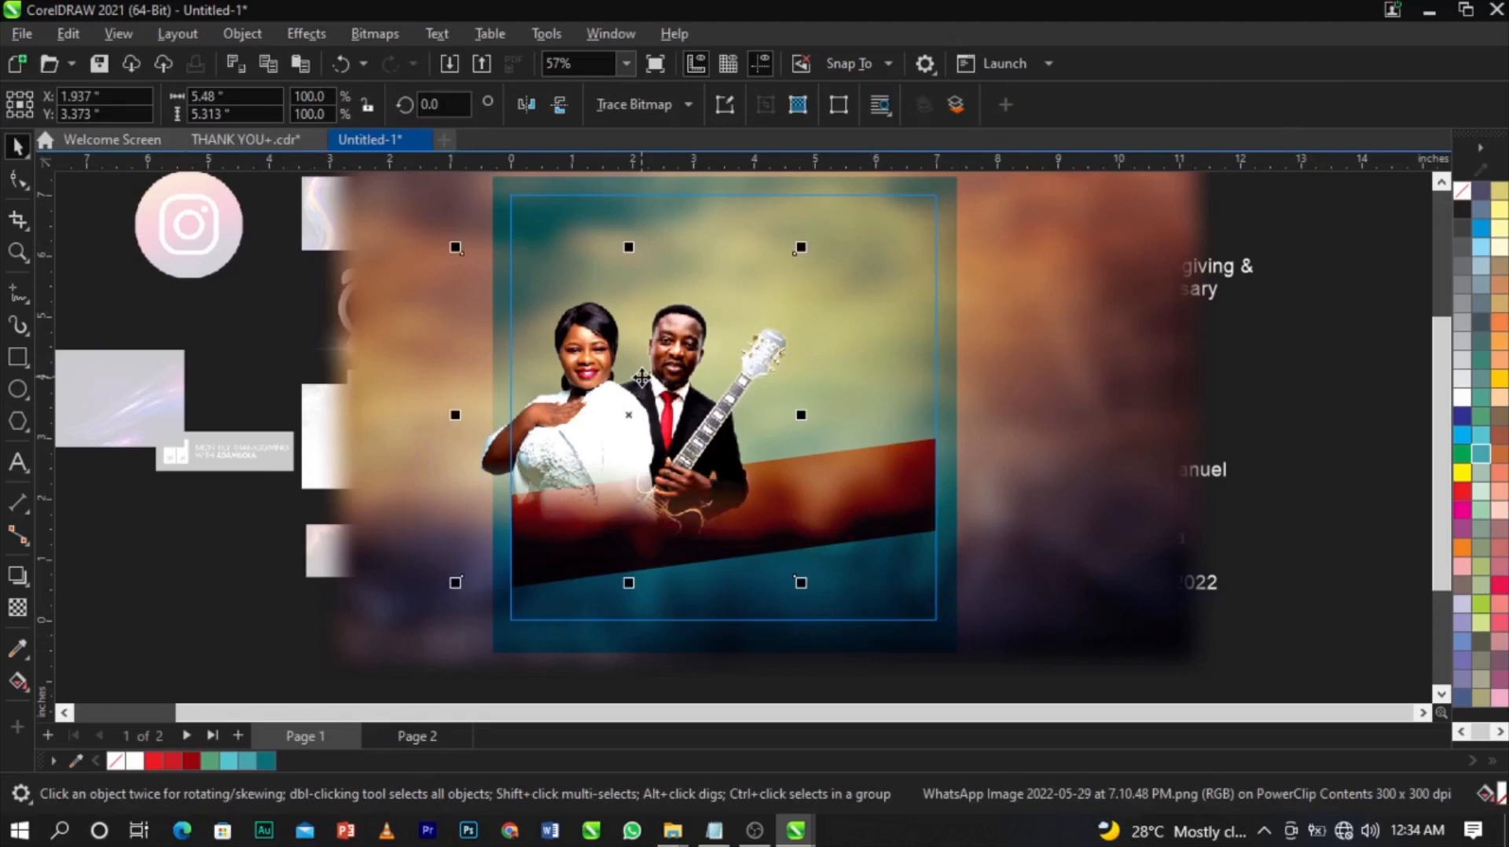
pyautogui.click(936, 330)
pyautogui.scroll(-1, 939, 334)
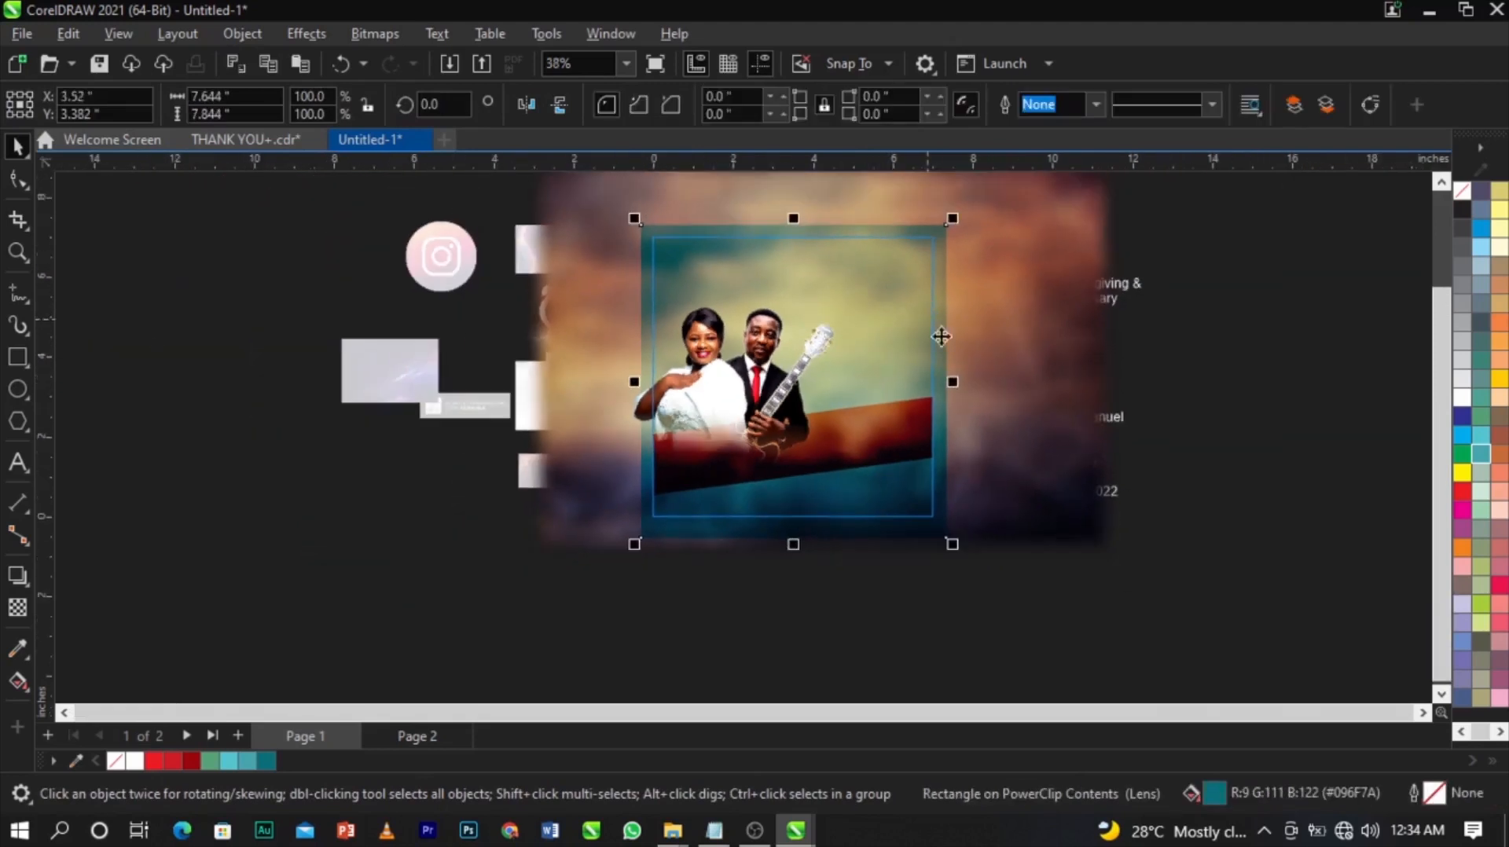
pyautogui.scroll(2, 896, 480)
# Drag a copy of the red band lower and fill it white.
pyautogui.click(945, 425)
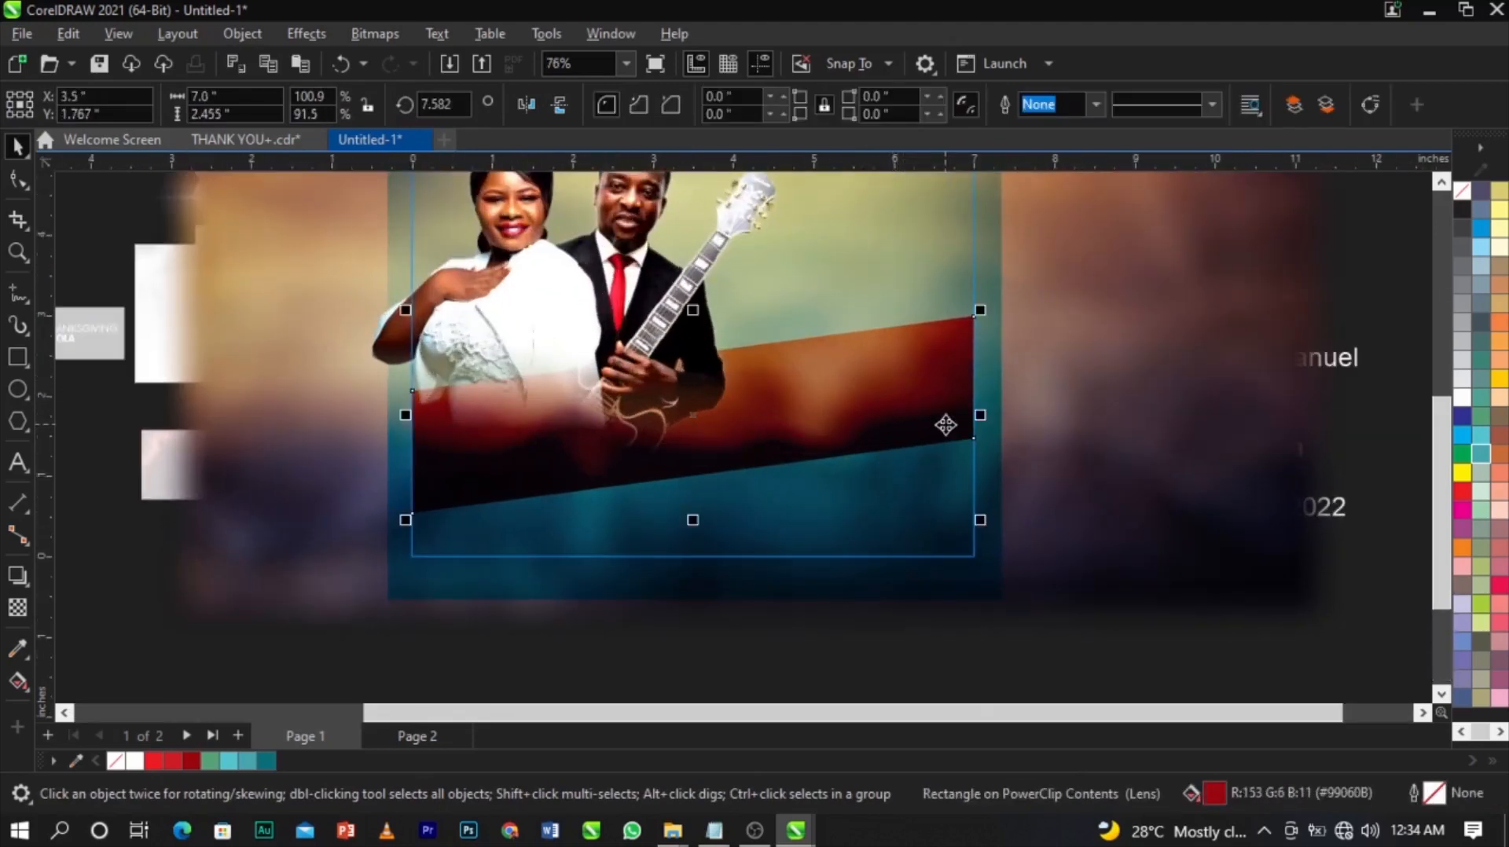
pyautogui.click(946, 393)
pyautogui.moveTo(946, 393); pyautogui.dragTo(932, 476)
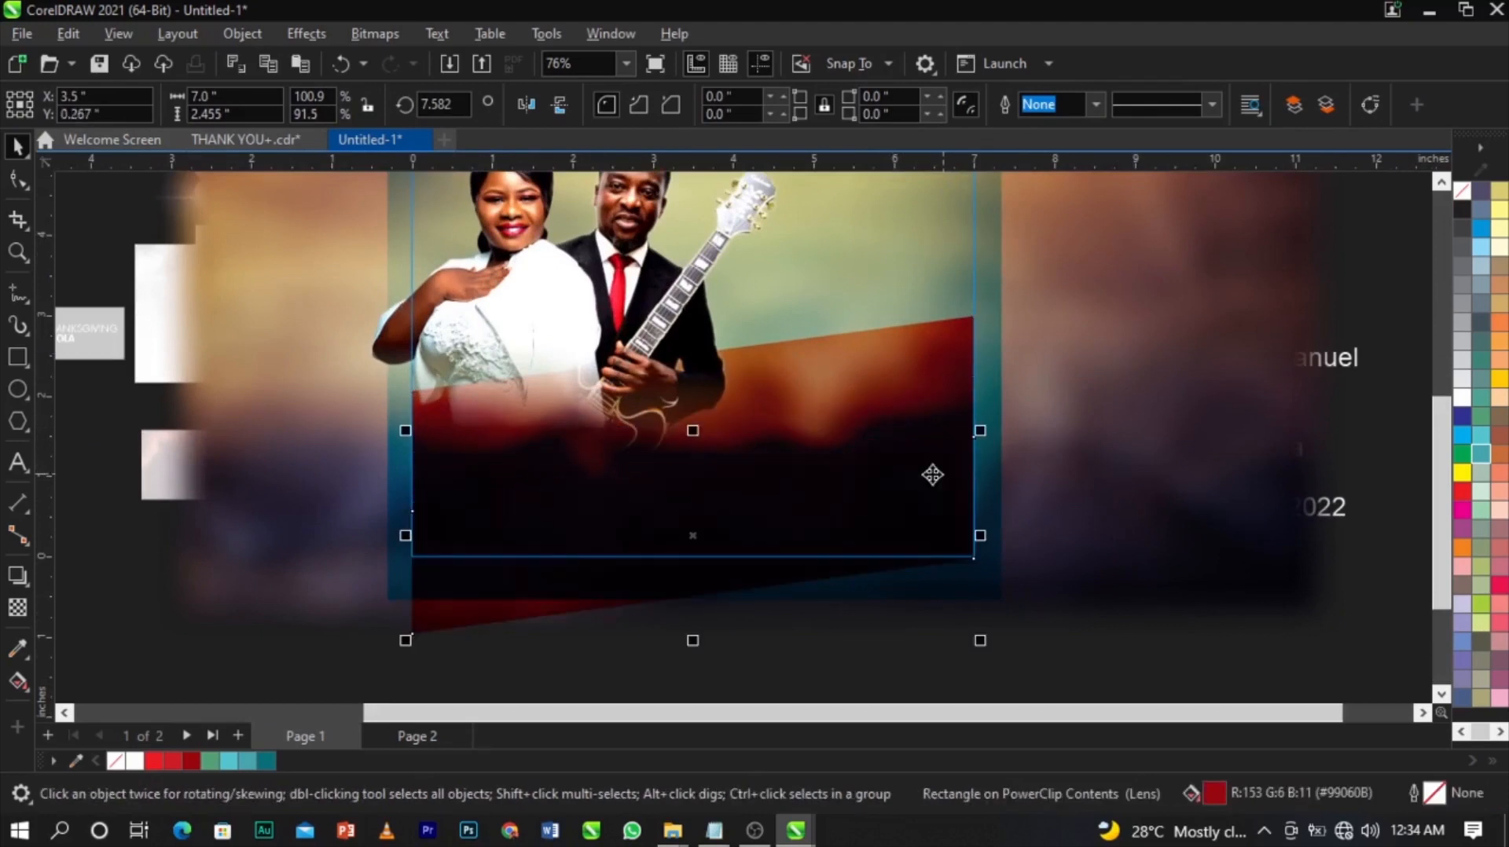
pyautogui.click(1463, 400)
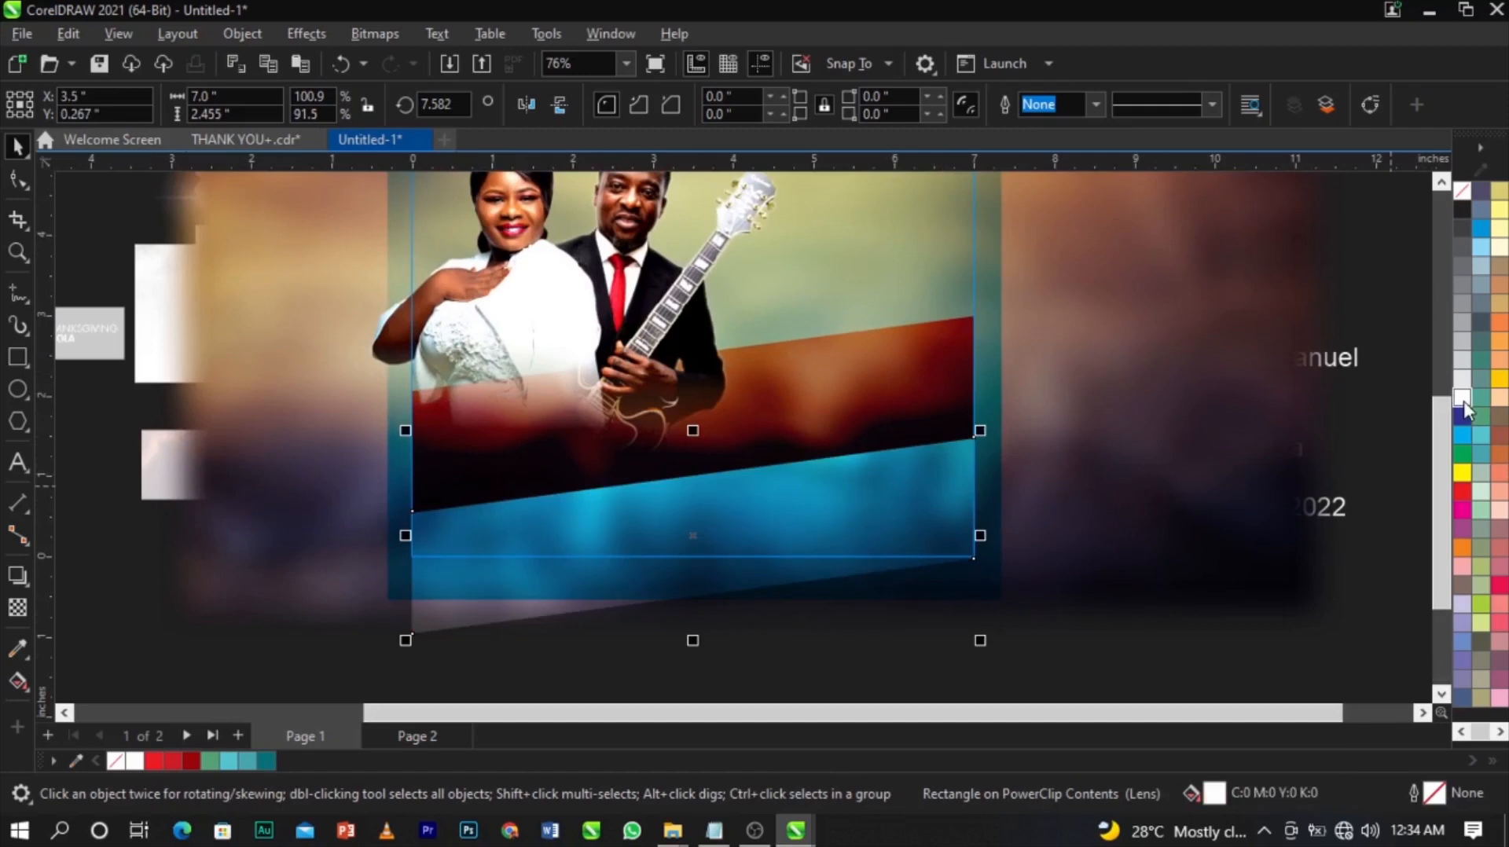
# Set the white band's merge mode to Normal and enlarge both bands slightly.
pyautogui.click(17, 607)
pyautogui.click(277, 110)
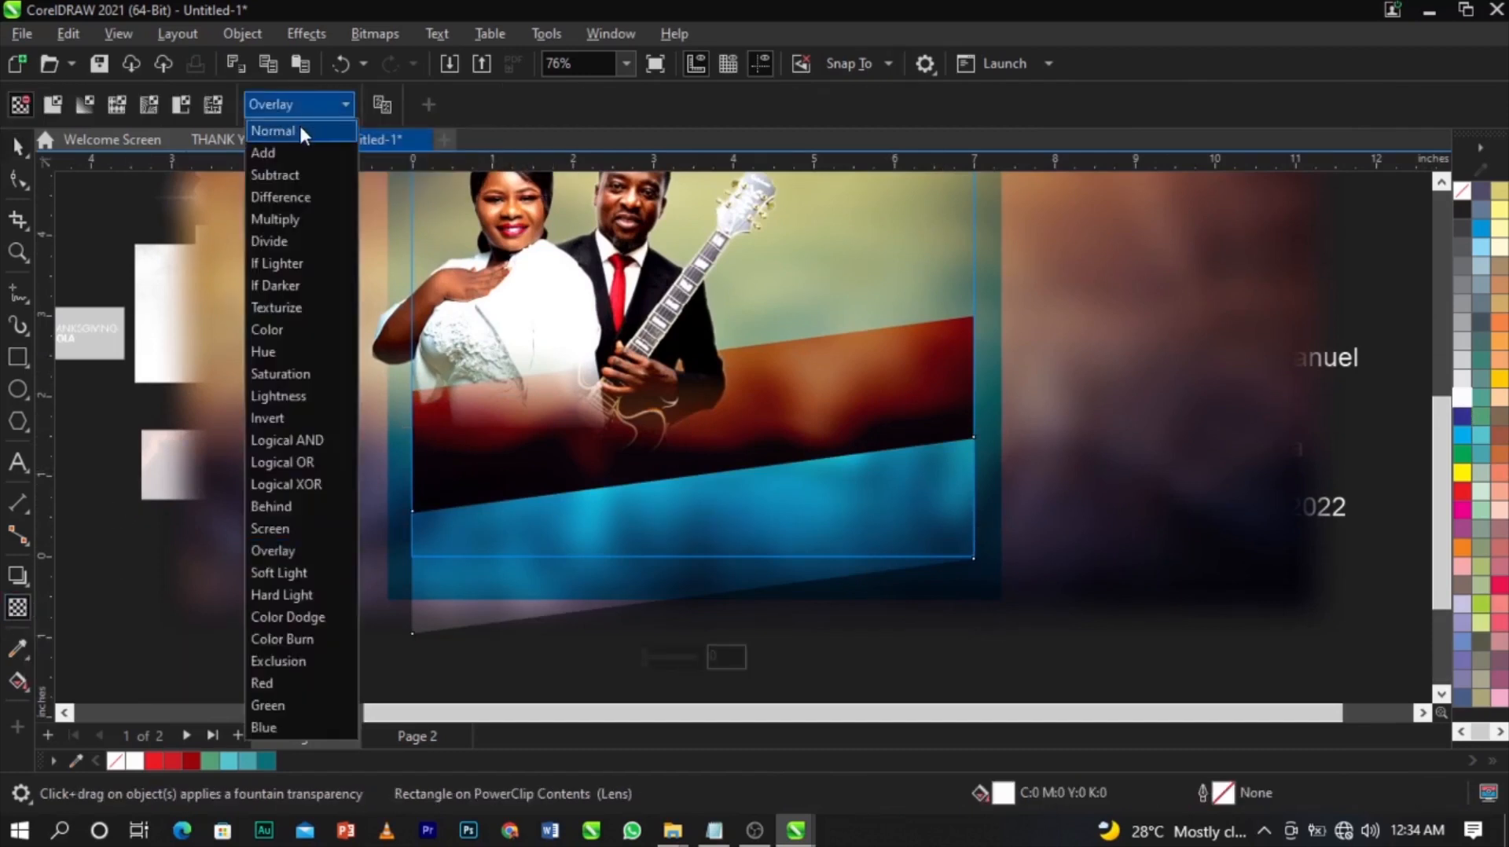
pyautogui.click(298, 124)
pyautogui.press('space')
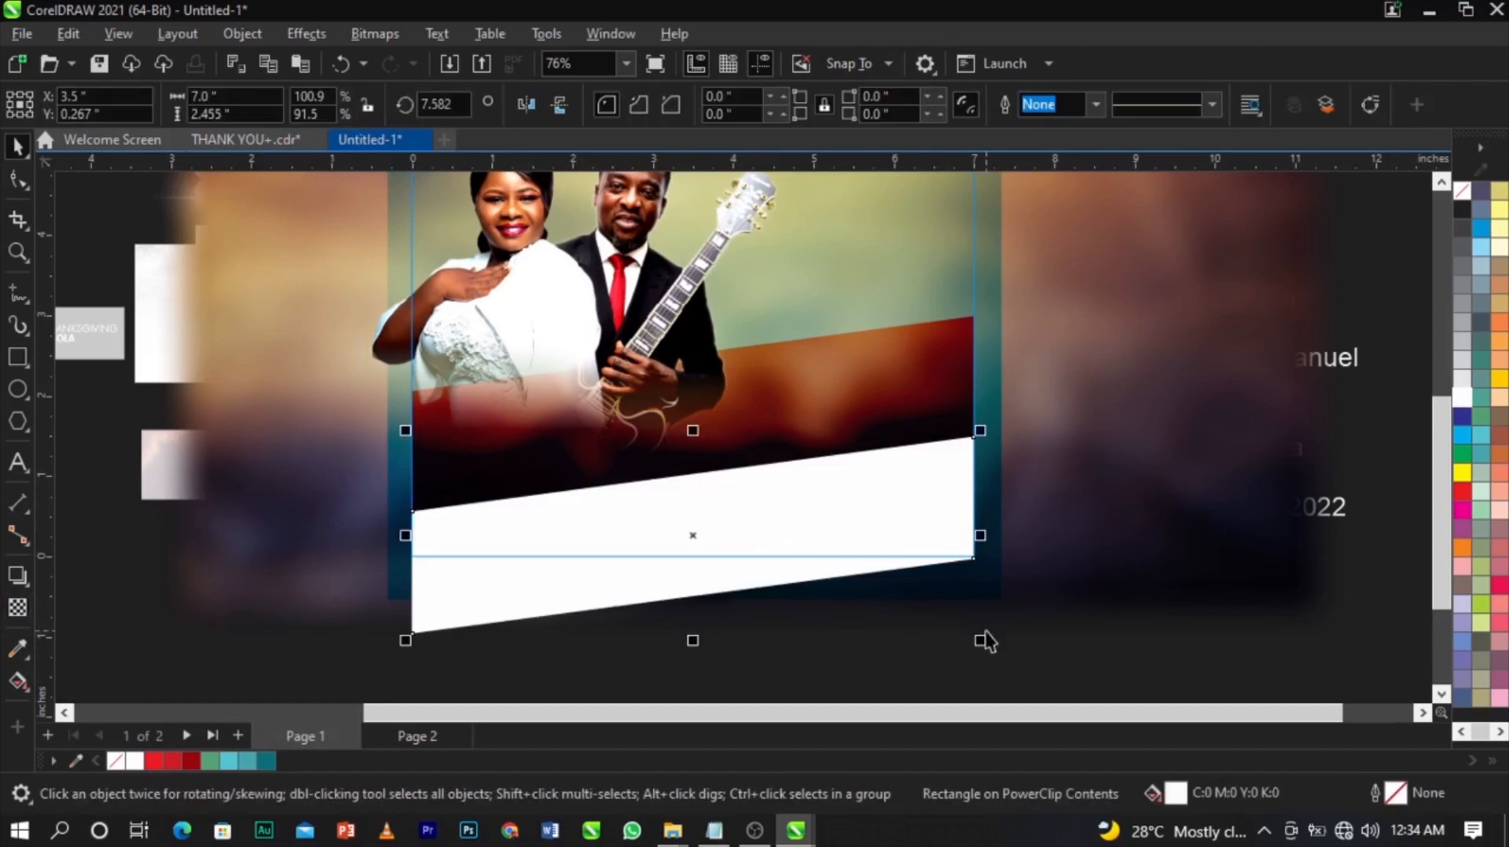
pyautogui.keyDown('shift'); pyautogui.click(977, 415); pyautogui.keyUp('shift')
pyautogui.moveTo(980, 312); pyautogui.dragTo(1014, 292)
# Move the background image down and slightly left inside the frame.
pyautogui.click(1139, 351)
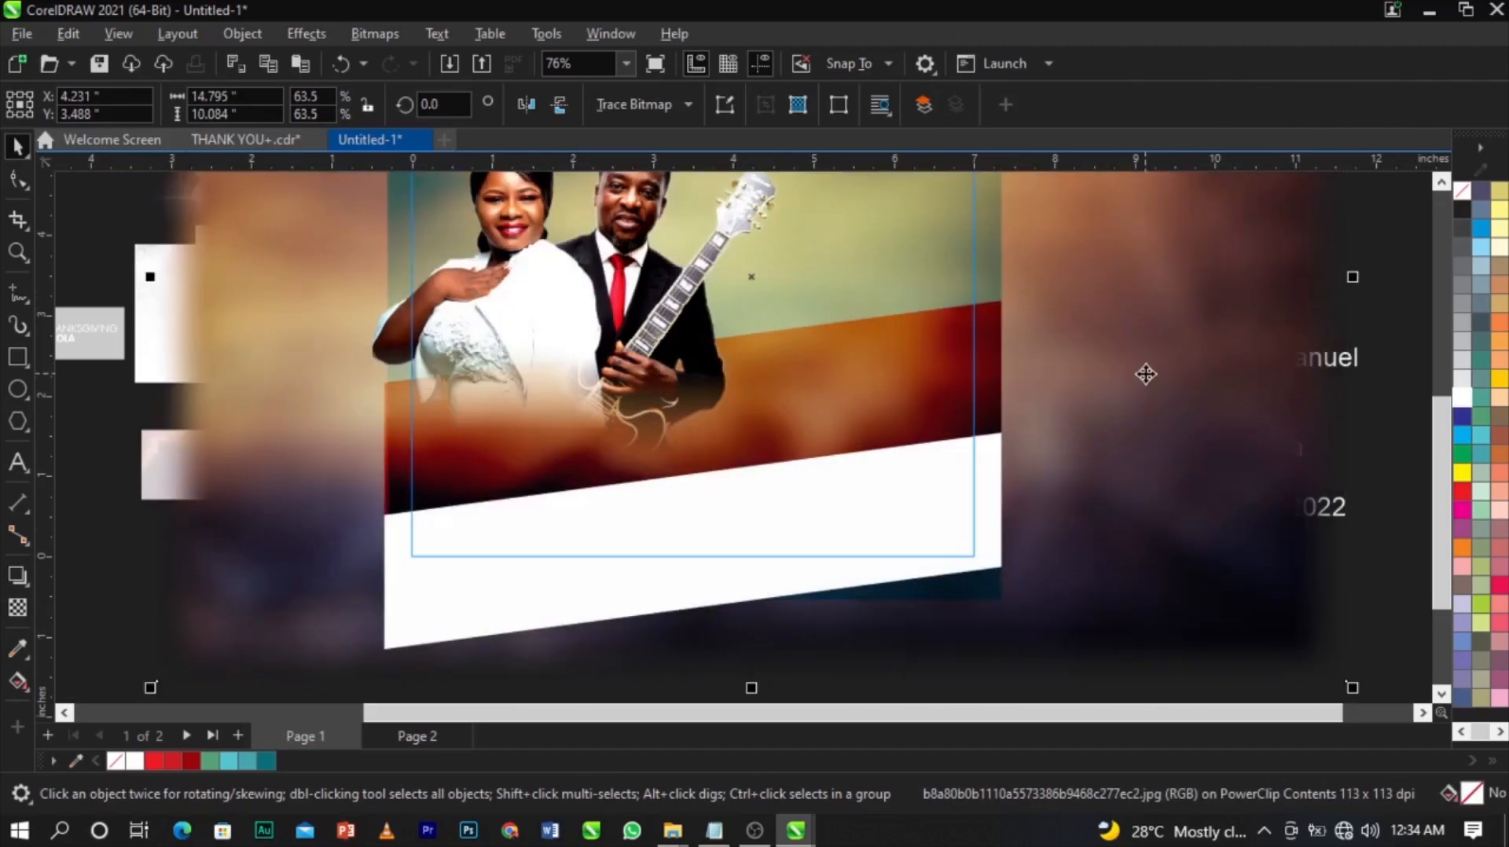
pyautogui.moveTo(1146, 374); pyautogui.dragTo(1158, 444)
pyautogui.scroll(2, 741, 465)
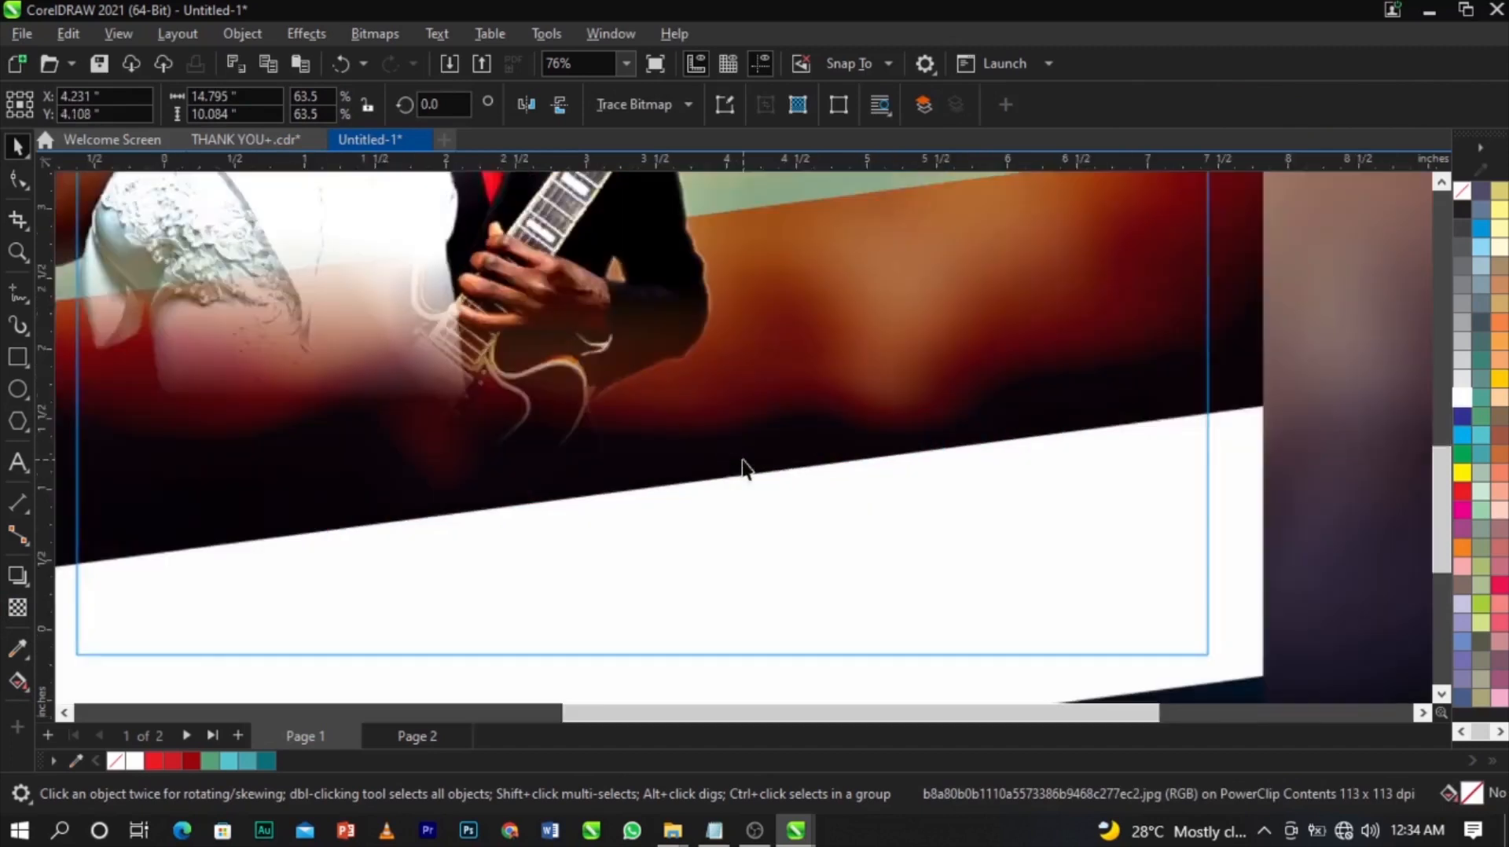
pyautogui.scroll(-4, 747, 488)
pyautogui.scroll(2, 950, 306)
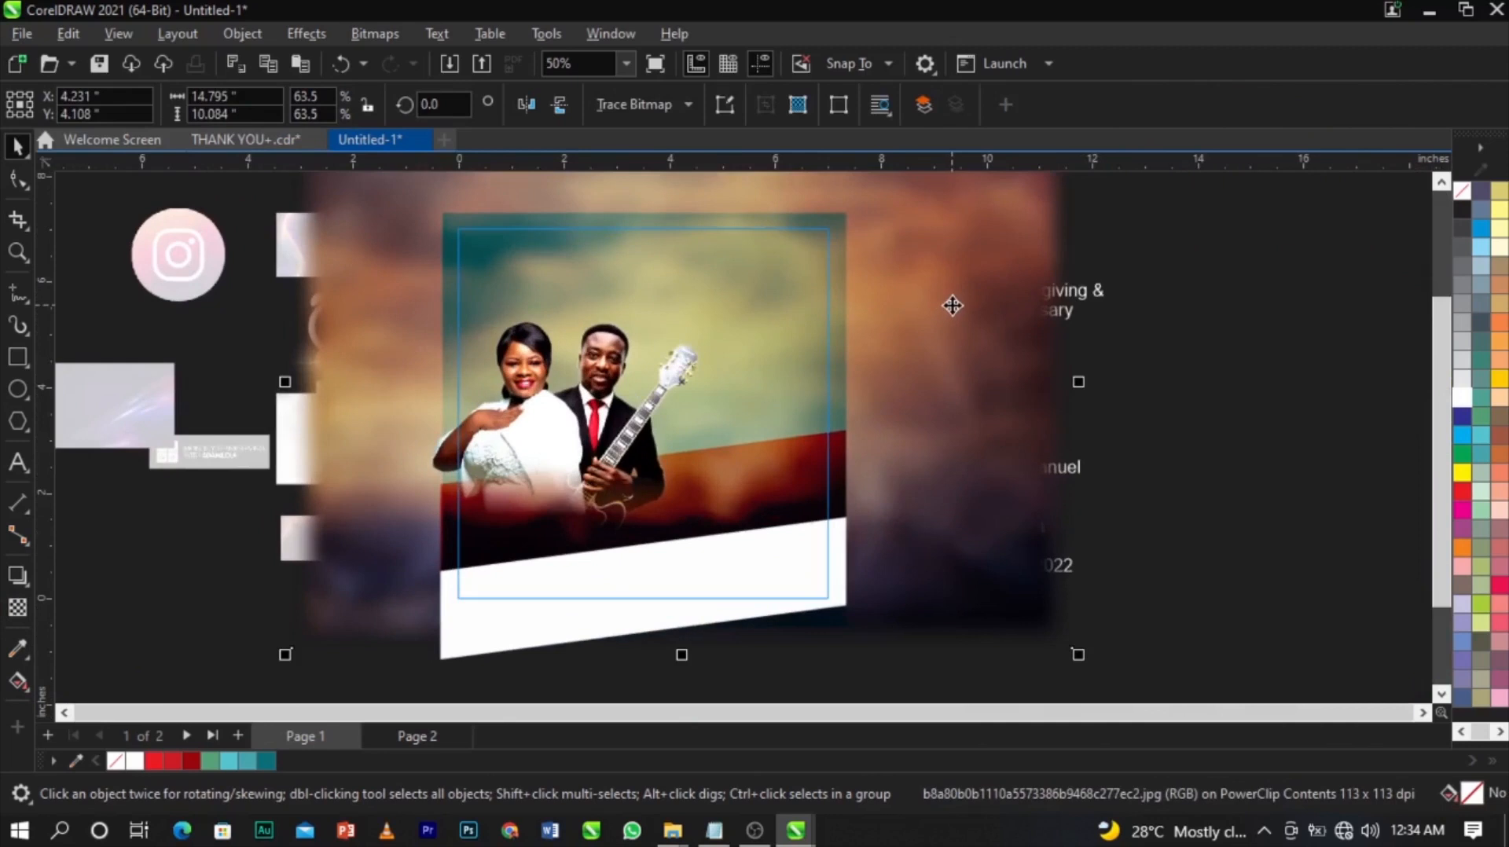
pyautogui.moveTo(954, 305)
pyautogui.mouseDown()
pyautogui.moveTo(956, 334)
pyautogui.moveTo(948, 321)
pyautogui.mouseUp()
# Finish editing the PowerClip and zoom in on the flyer artwork.
pyautogui.keyDown('ctrl'); pyautogui.click(1163, 453); pyautogui.keyUp('ctrl')
pyautogui.click(1143, 452)
pyautogui.scroll(-1, 1138, 448)
pyautogui.press('z')
pyautogui.moveTo(568, 254); pyautogui.dragTo(882, 555)
pyautogui.press('space')
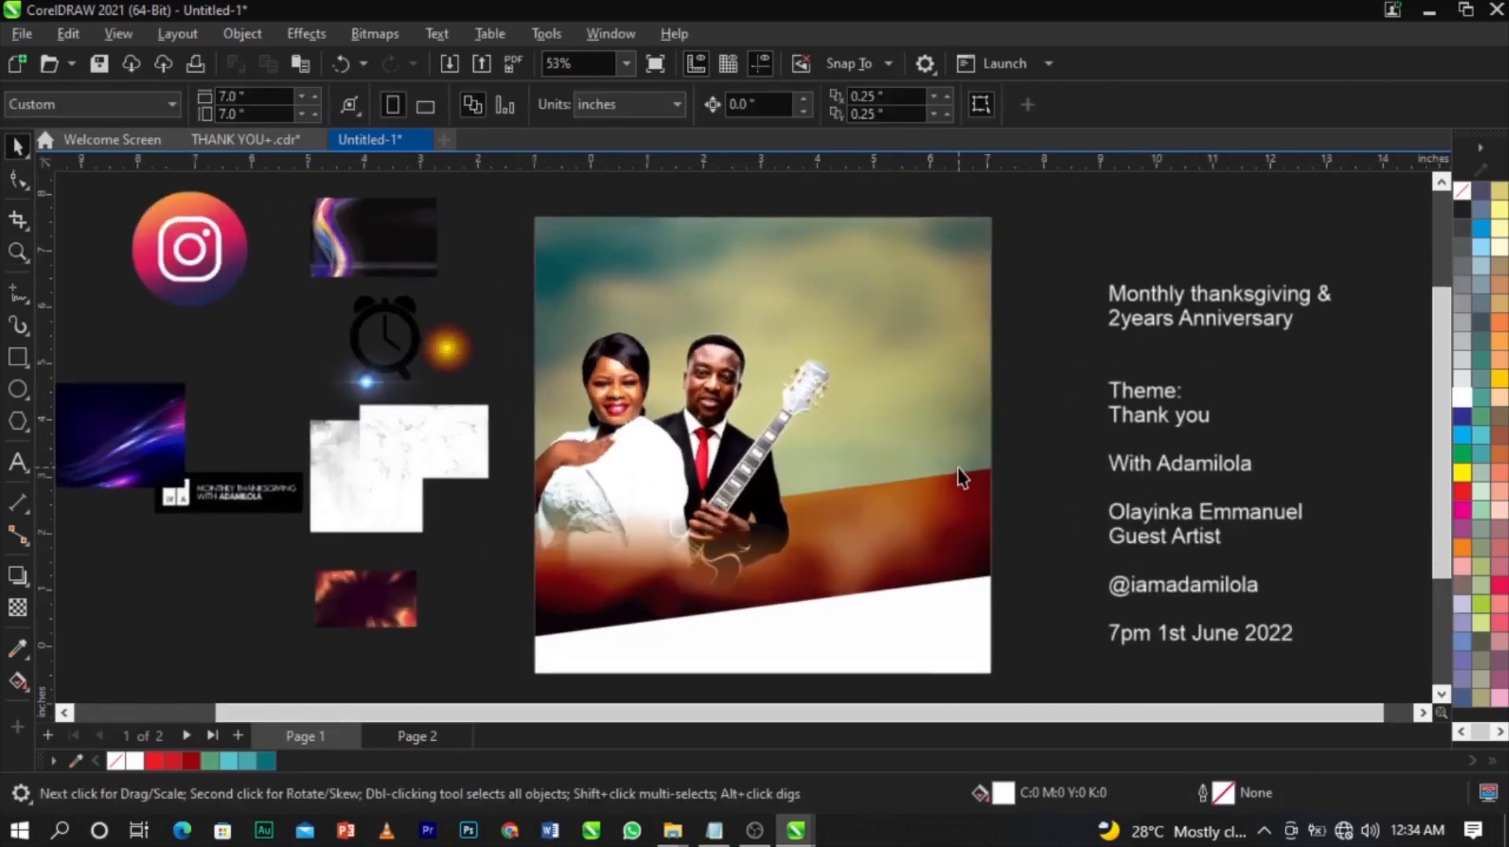
# Enlarge the light-burst texture and place it inside the flyer's square frame.
pyautogui.click(392, 605)
pyautogui.moveTo(418, 570); pyautogui.dragTo(781, 366)
pyautogui.moveTo(633, 482); pyautogui.dragTo(356, 556)
pyautogui.rightClick(404, 517)
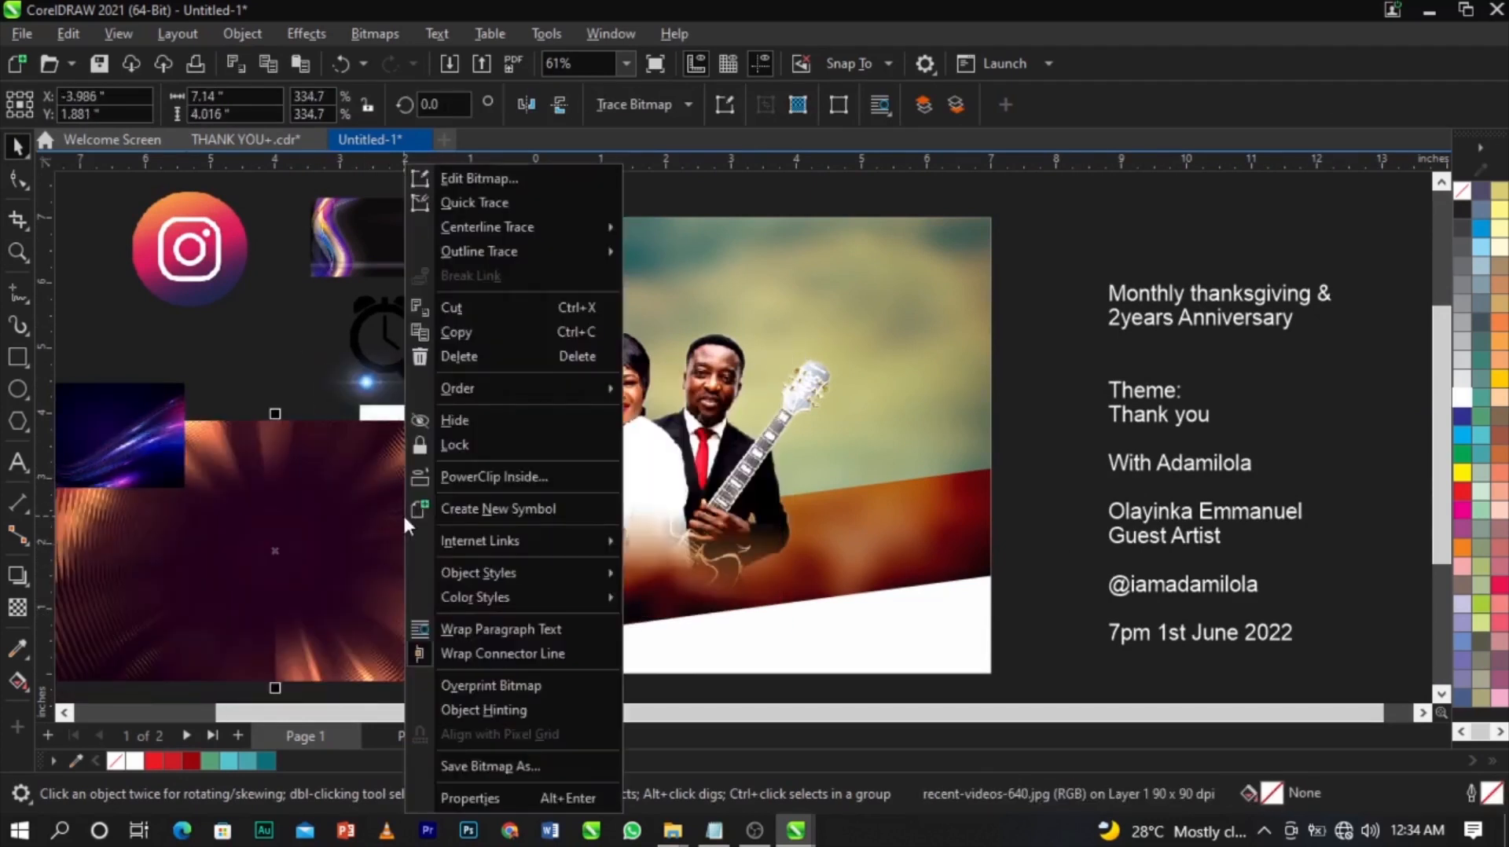
pyautogui.click(473, 473)
pyautogui.click(949, 393)
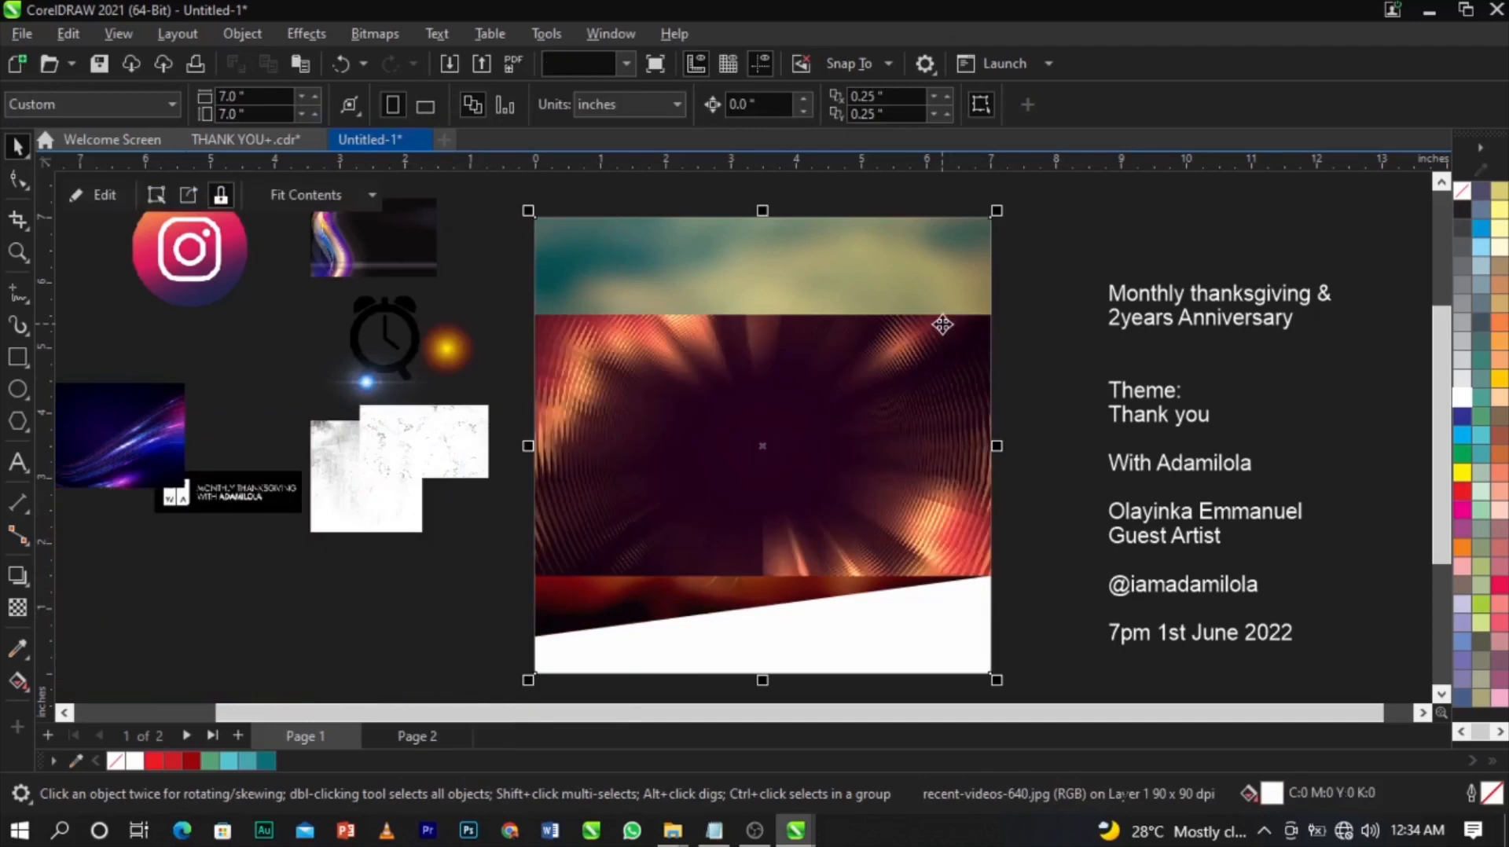
# Edit the frame's contents and scale the radial texture up to about 15.5 x 8.7 in.
pyautogui.rightClick(934, 440)
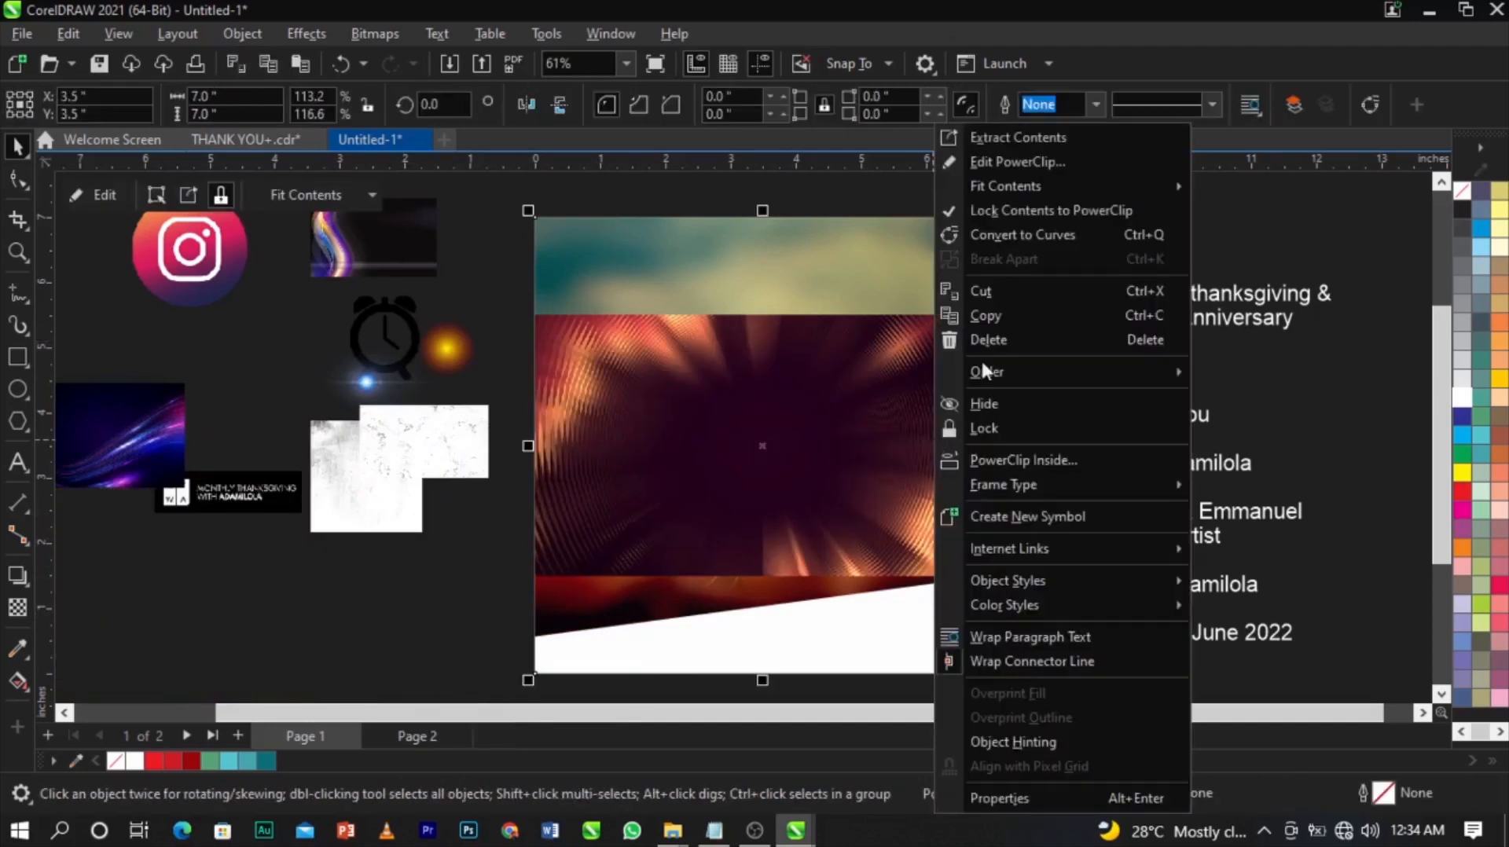
pyautogui.click(1006, 162)
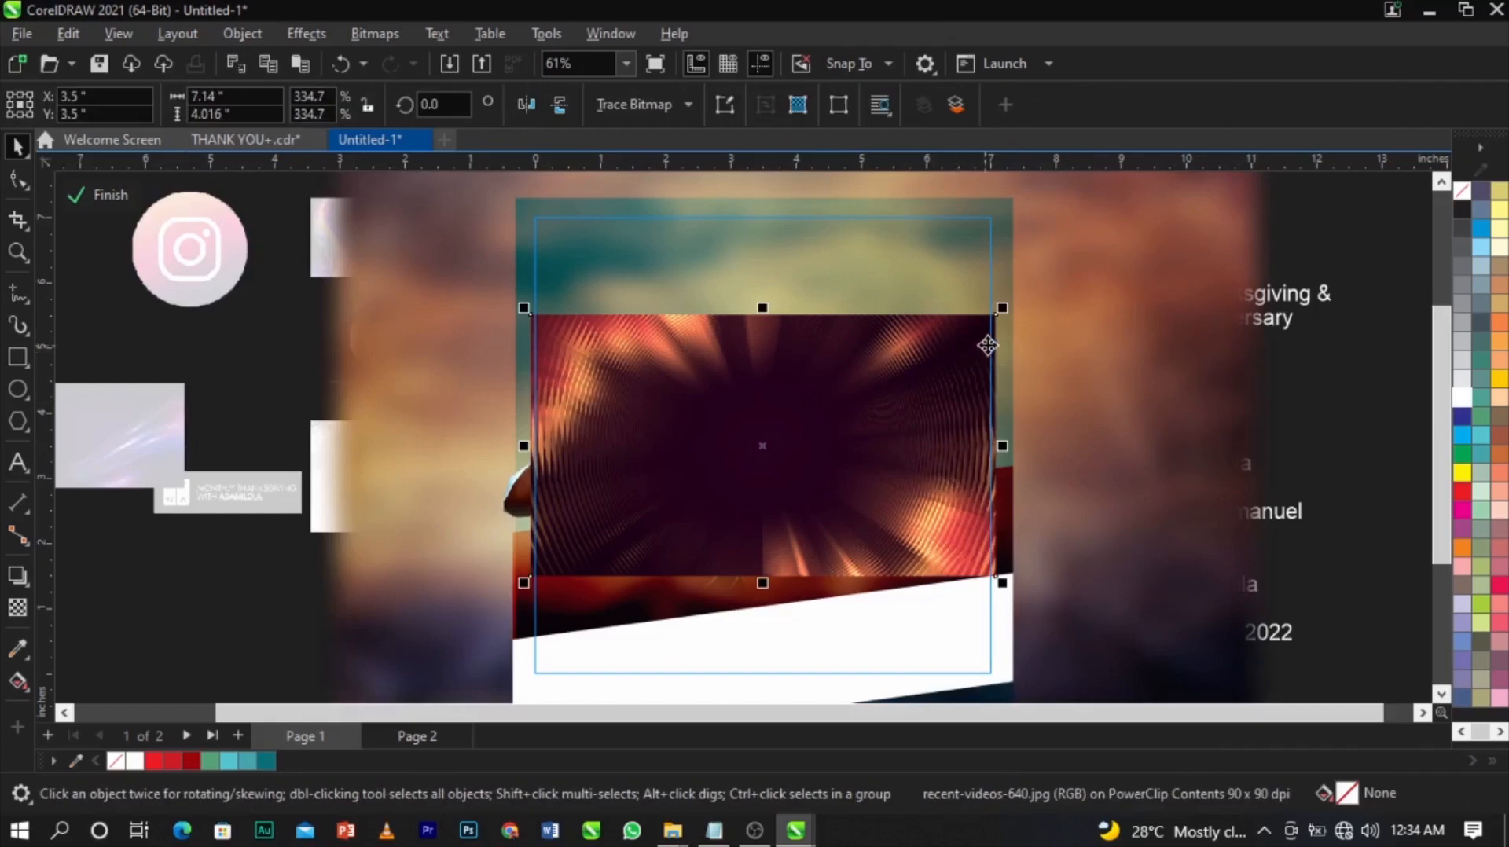
pyautogui.moveTo(1003, 309); pyautogui.dragTo(1152, 287)
pyautogui.moveTo(974, 398); pyautogui.dragTo(956, 354)
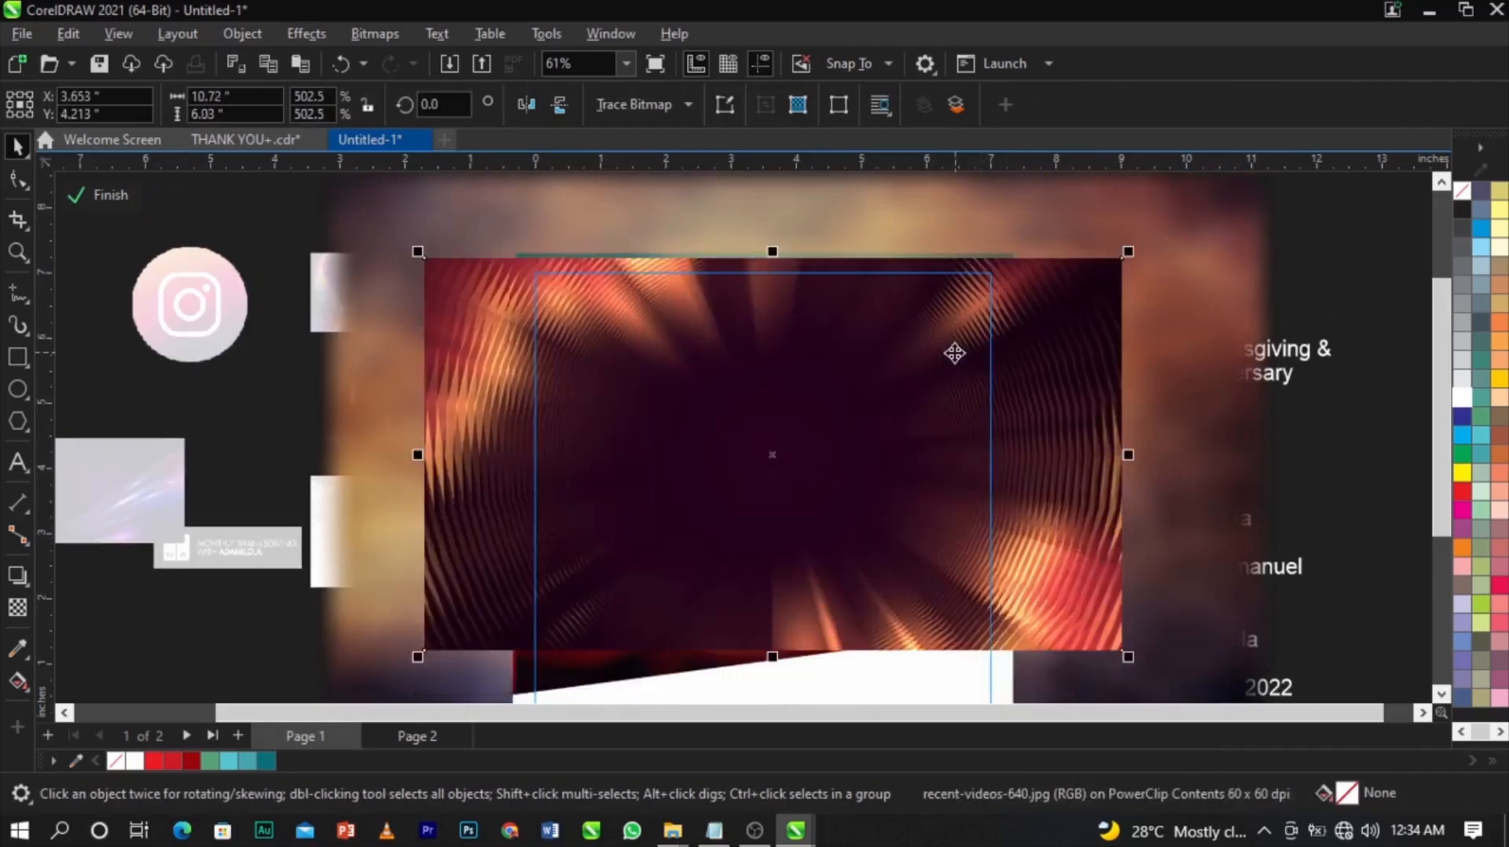
pyautogui.scroll(-2, 955, 354)
pyautogui.moveTo(1069, 551); pyautogui.dragTo(1175, 638)
pyautogui.moveTo(1051, 450); pyautogui.dragTo(1056, 454)
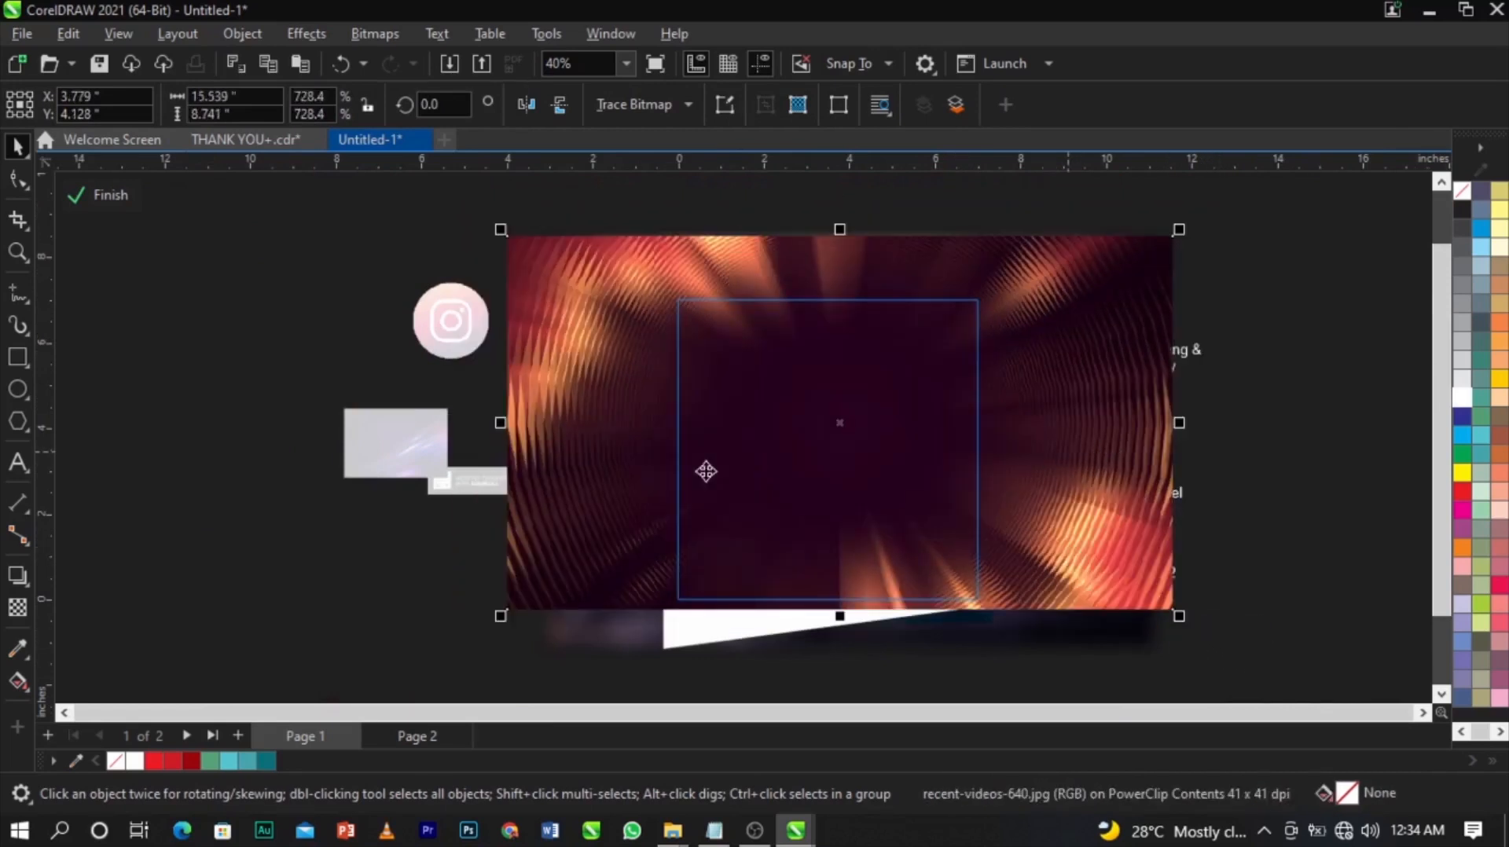
# Blend the light texture in Screen mode, after comparing it with Overlay and Soft Light.
pyautogui.click(21, 613)
pyautogui.click(332, 104)
pyautogui.click(279, 525)
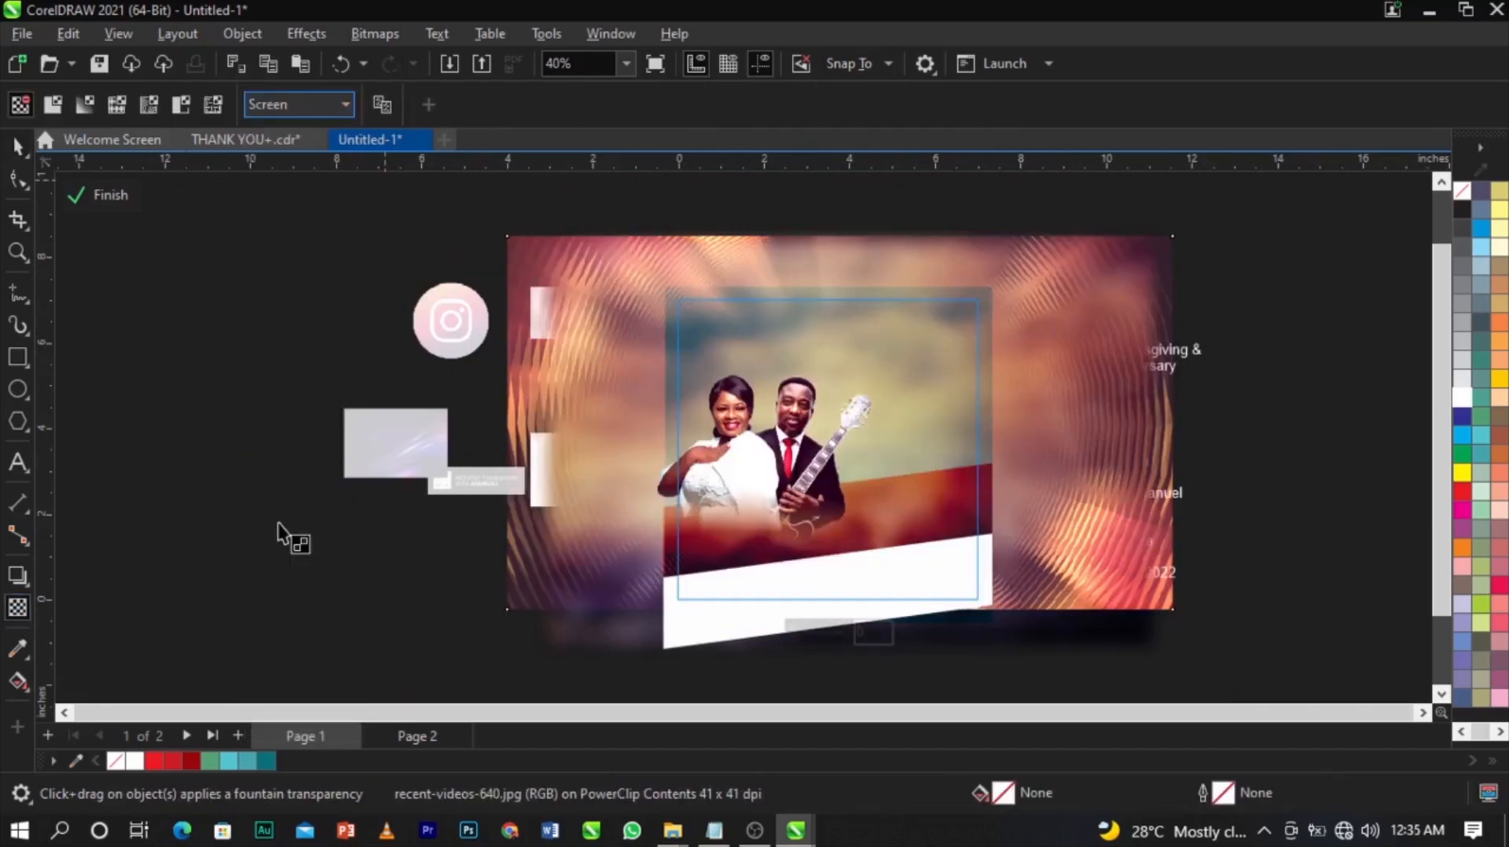
pyautogui.click(303, 106)
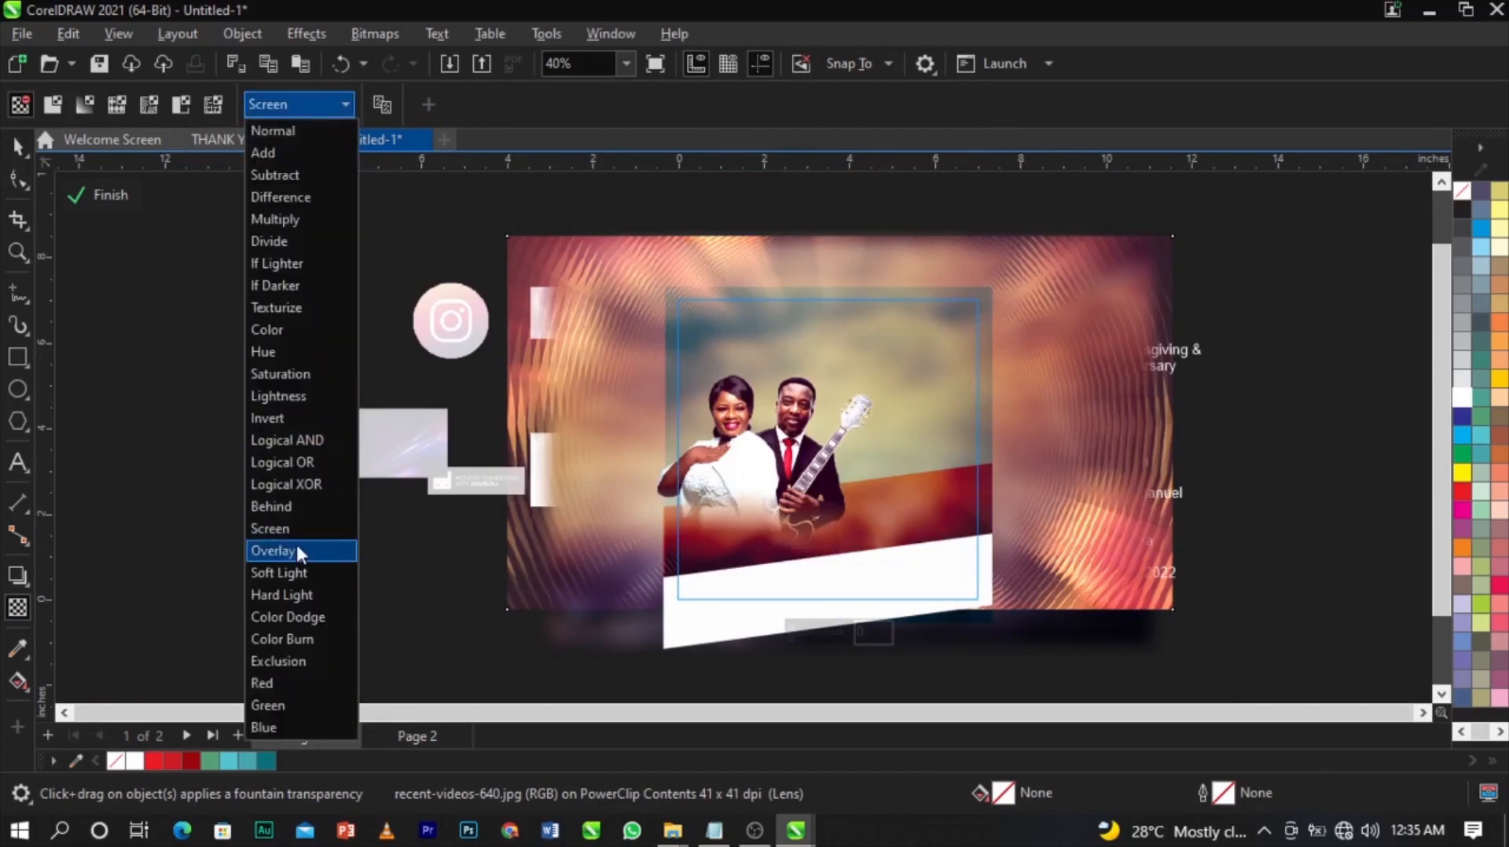
pyautogui.click(298, 549)
pyautogui.click(328, 109)
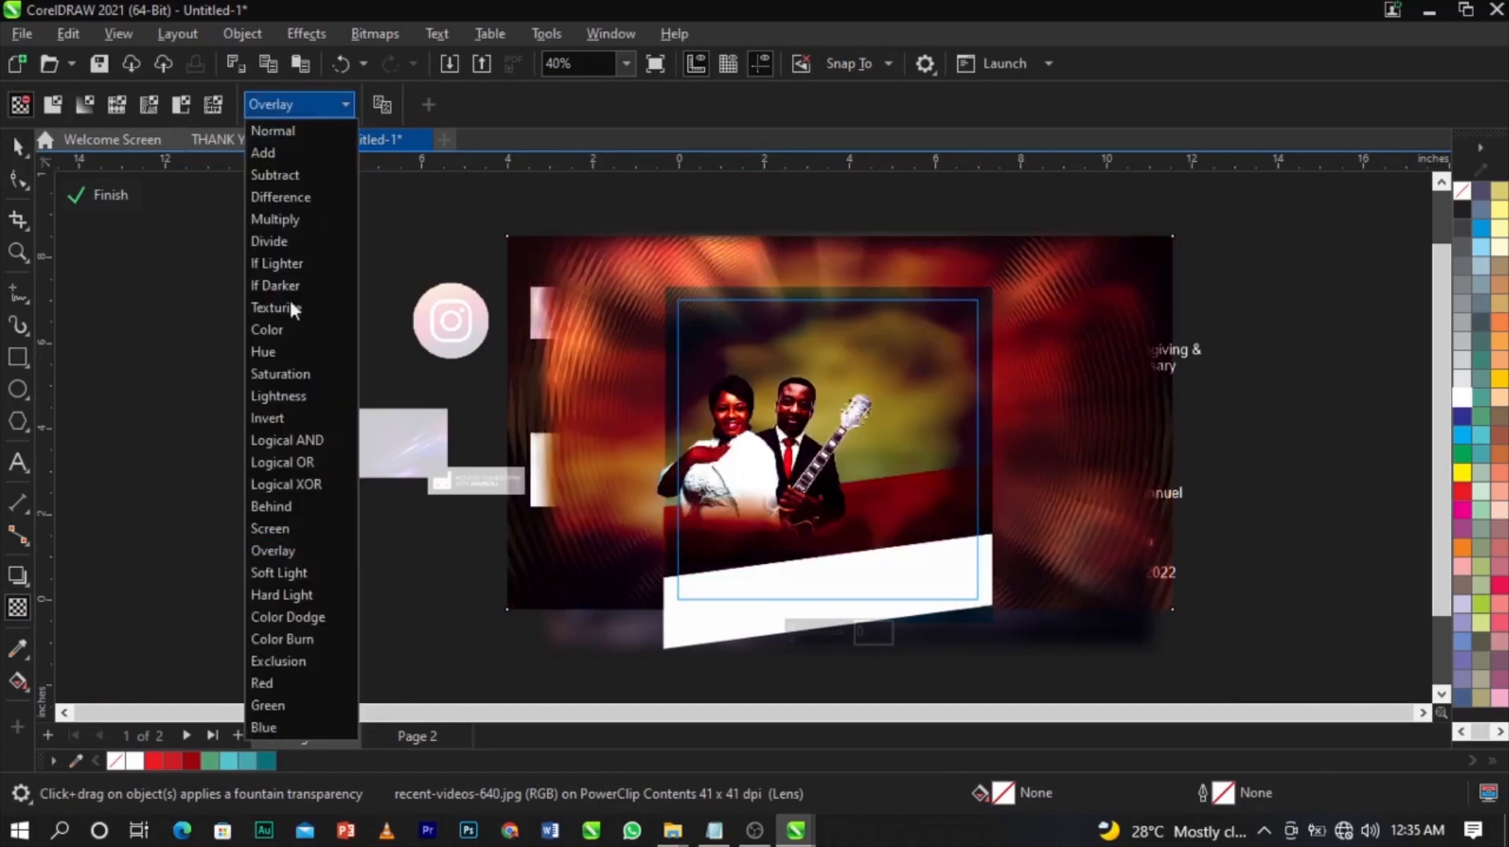
pyautogui.click(299, 528)
pyautogui.click(297, 104)
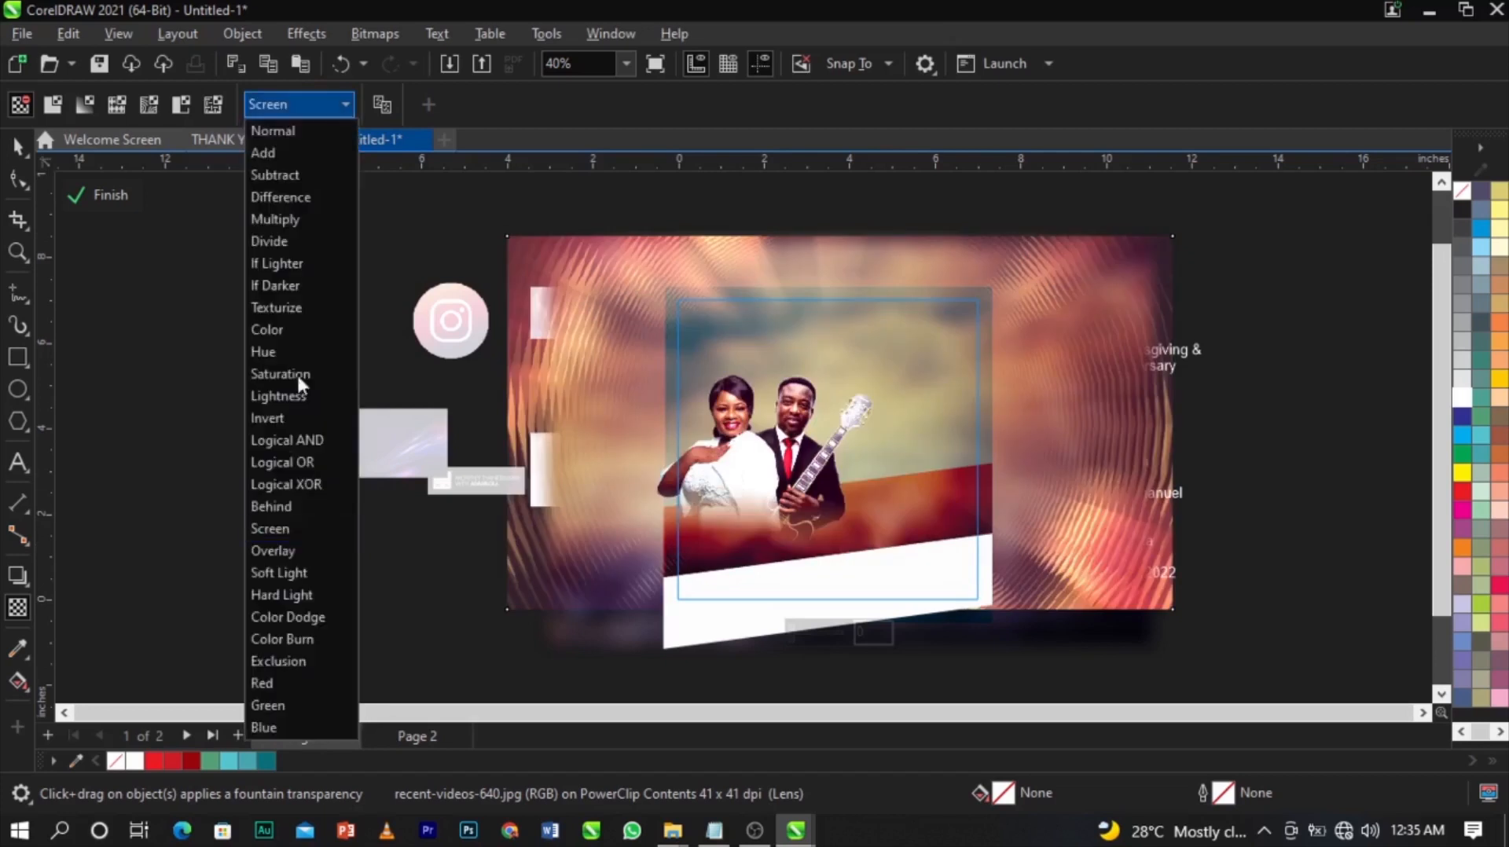
pyautogui.click(298, 574)
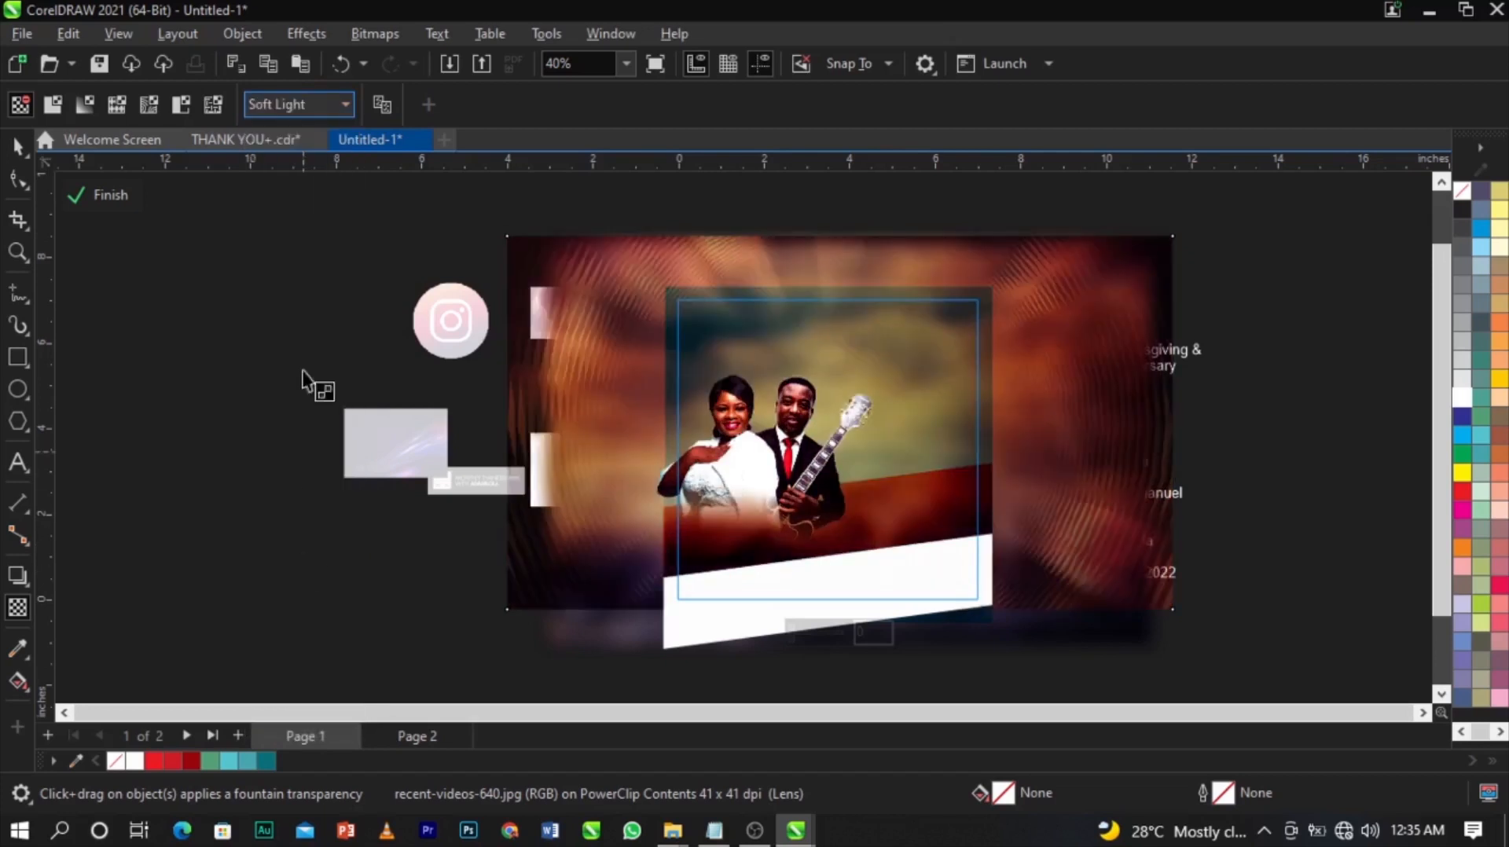
pyautogui.click(323, 106)
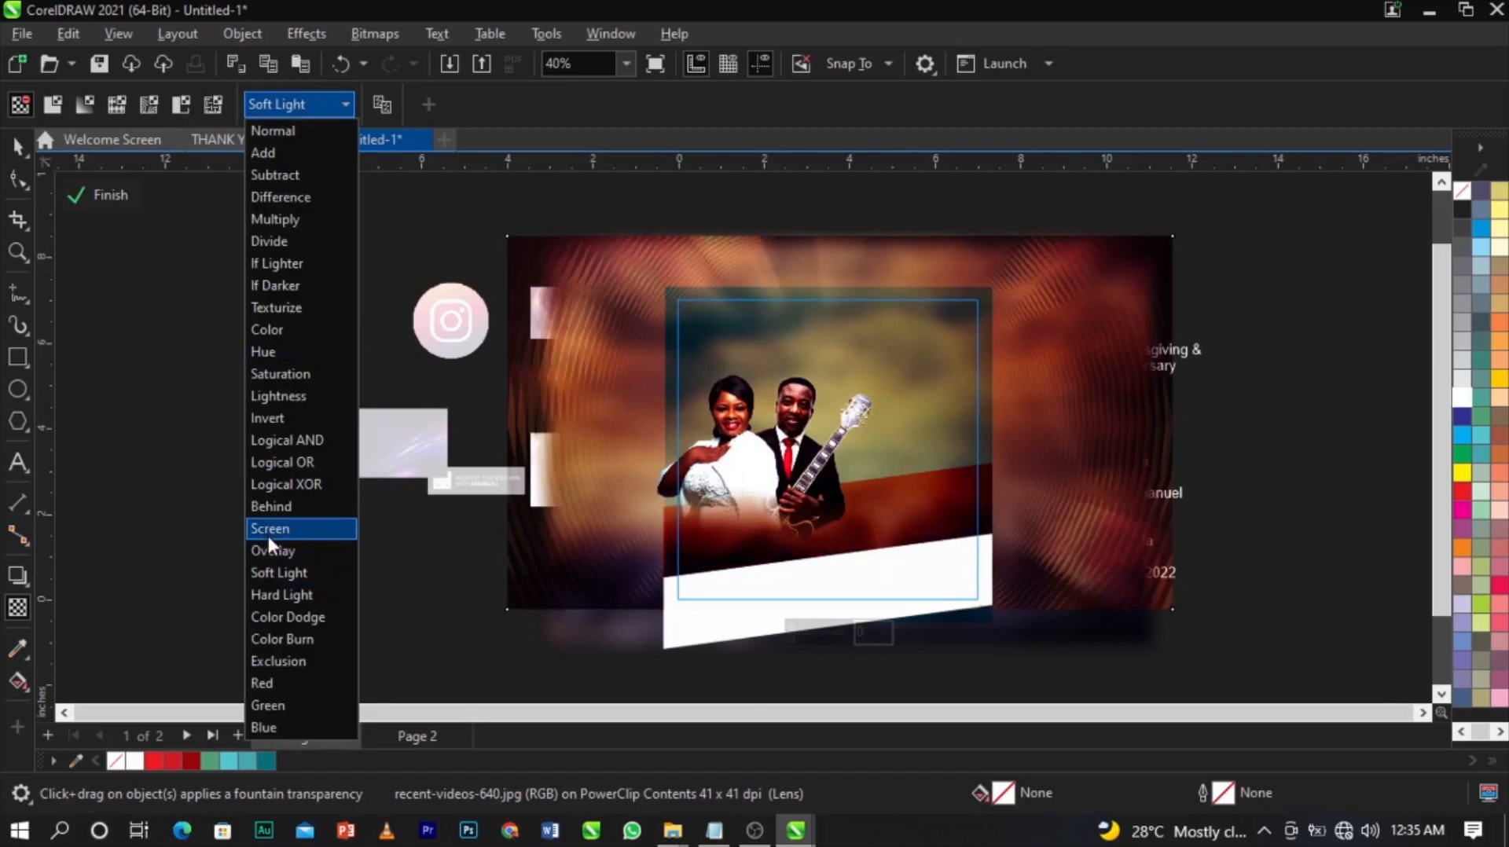
pyautogui.click(270, 530)
# Shrink the texture to 11.762 x 6.616 inches and finish editing the PowerClip frame.
pyautogui.press('space')
pyautogui.scroll(1, 1054, 464)
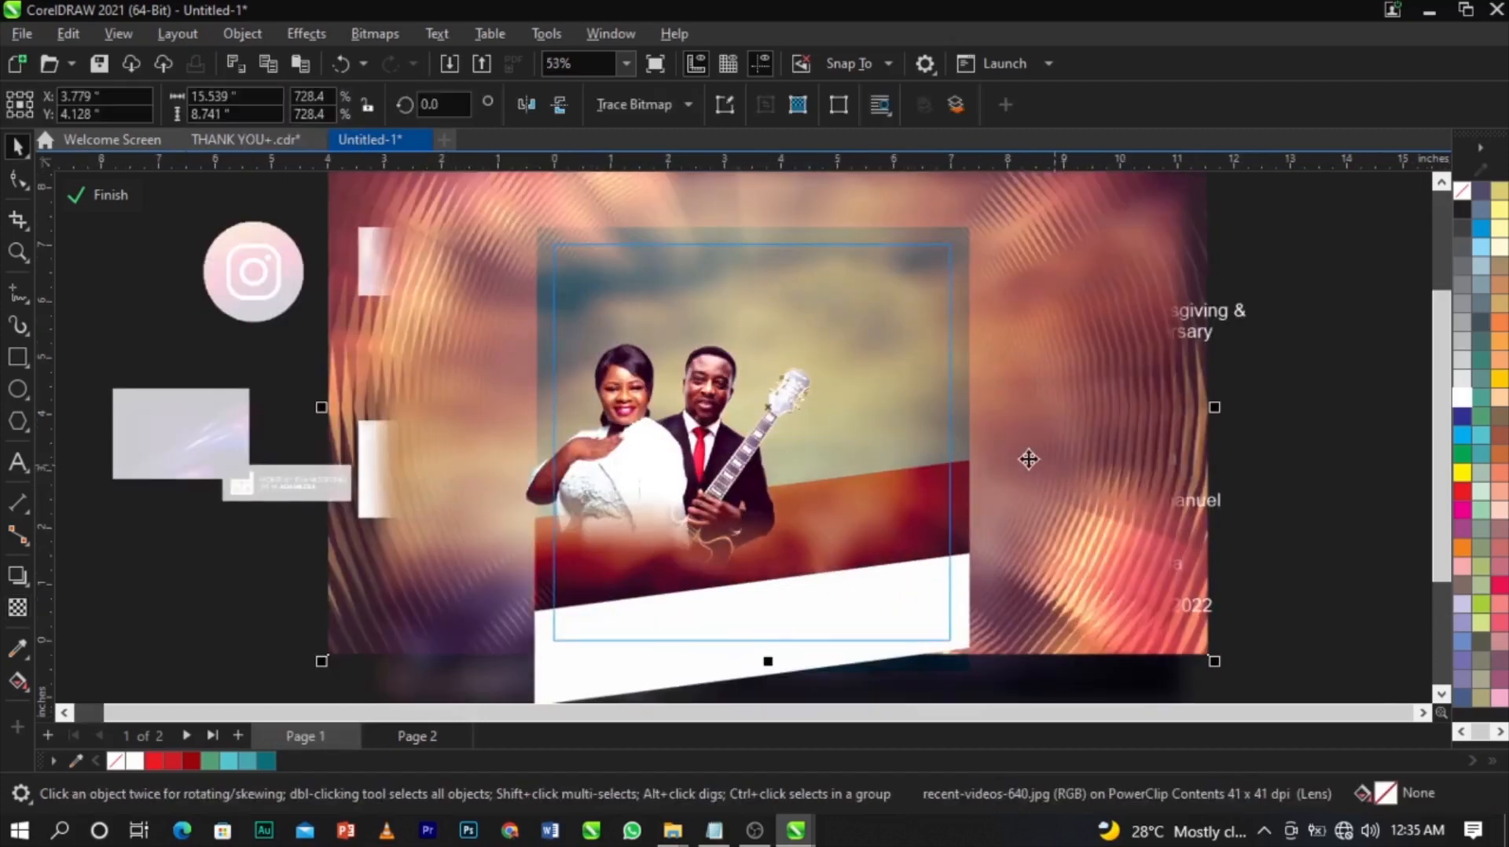
pyautogui.moveTo(1179, 668); pyautogui.dragTo(1108, 617)
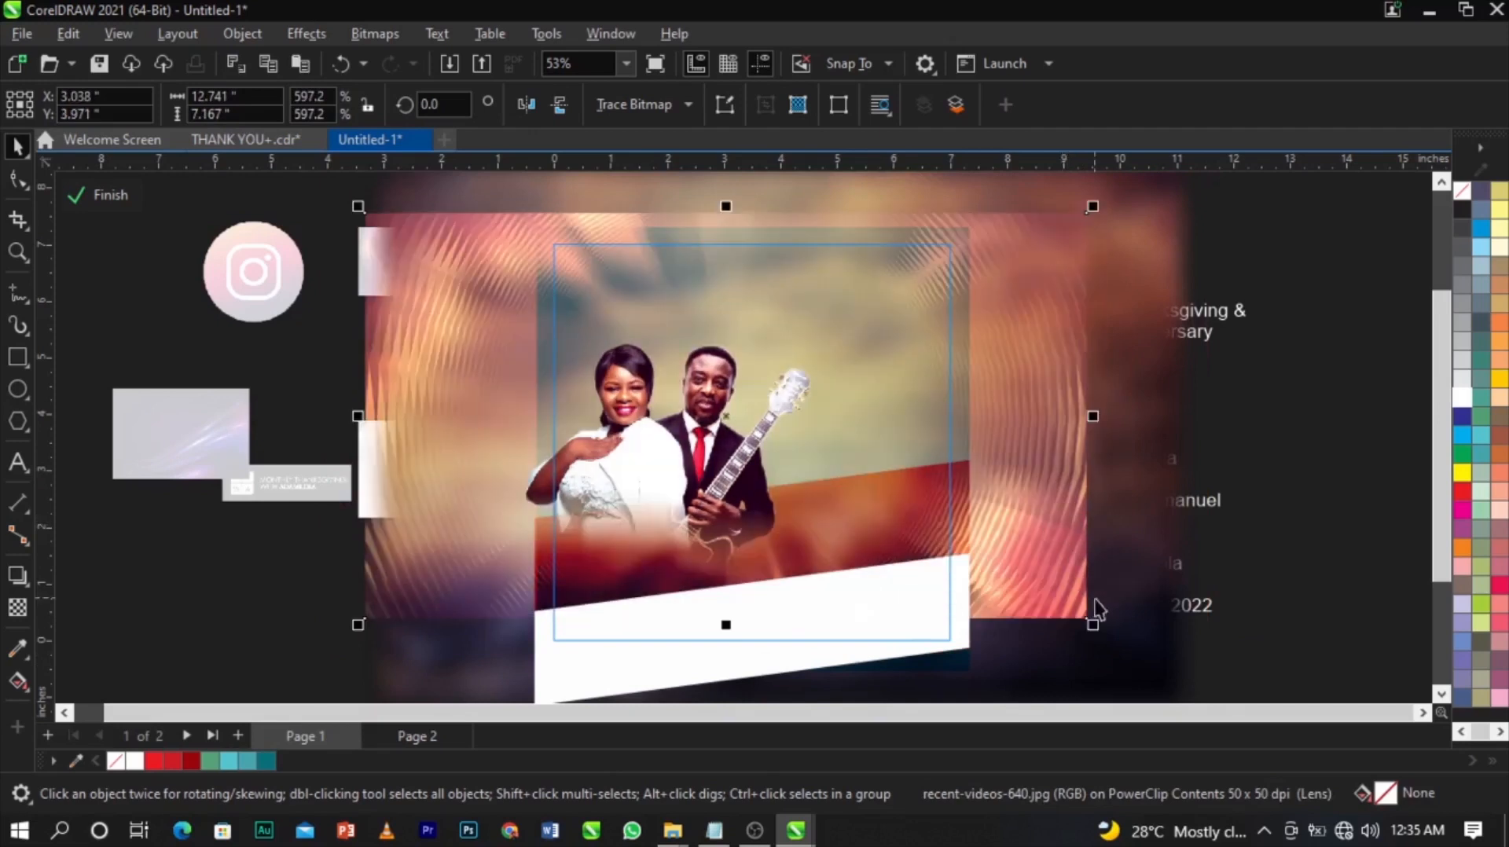
pyautogui.moveTo(1108, 617); pyautogui.dragTo(1063, 611)
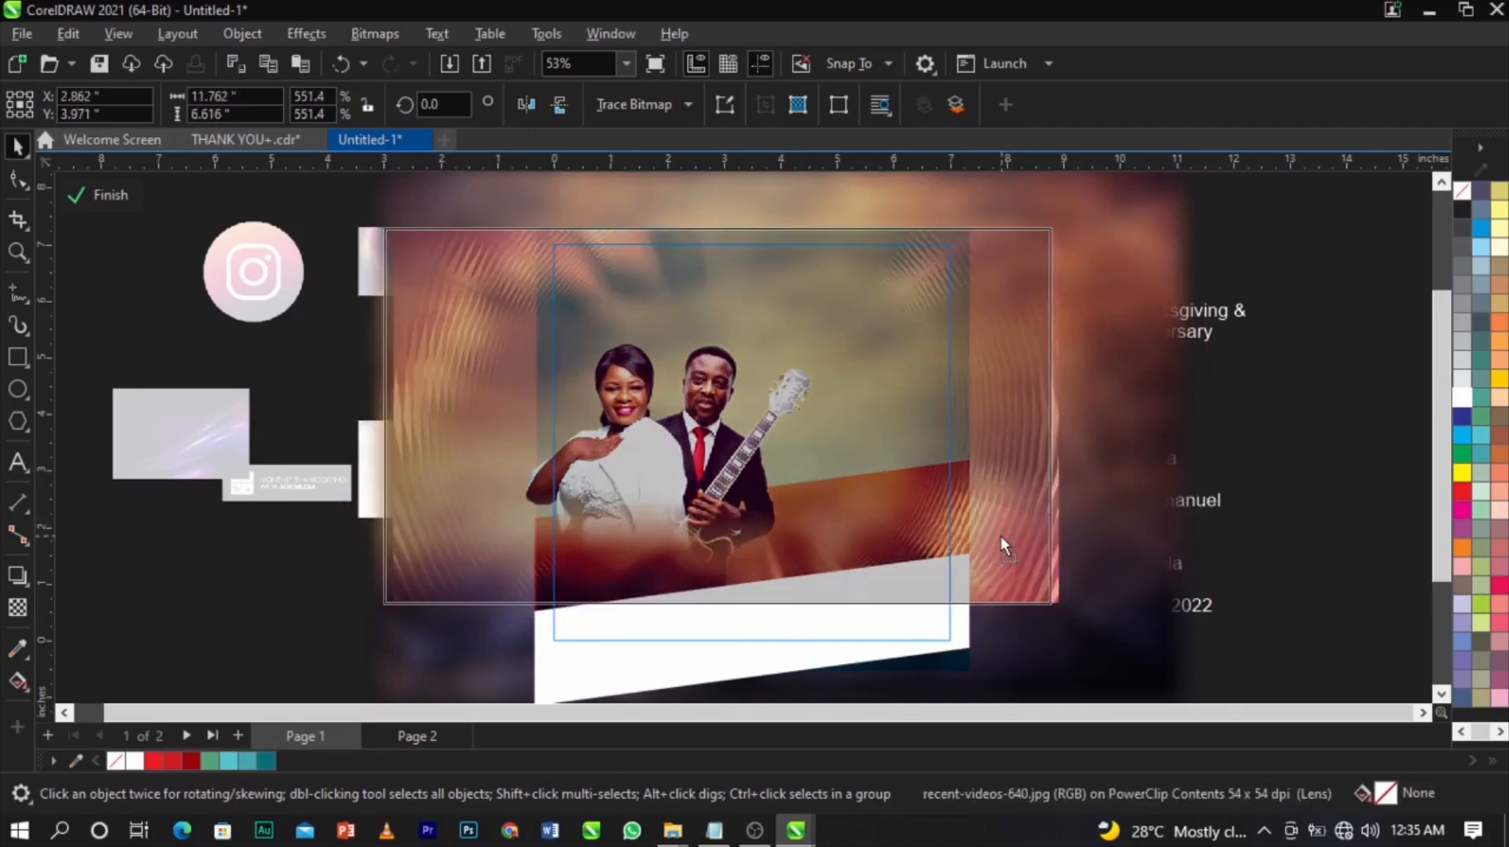
pyautogui.scroll(3, 881, 467)
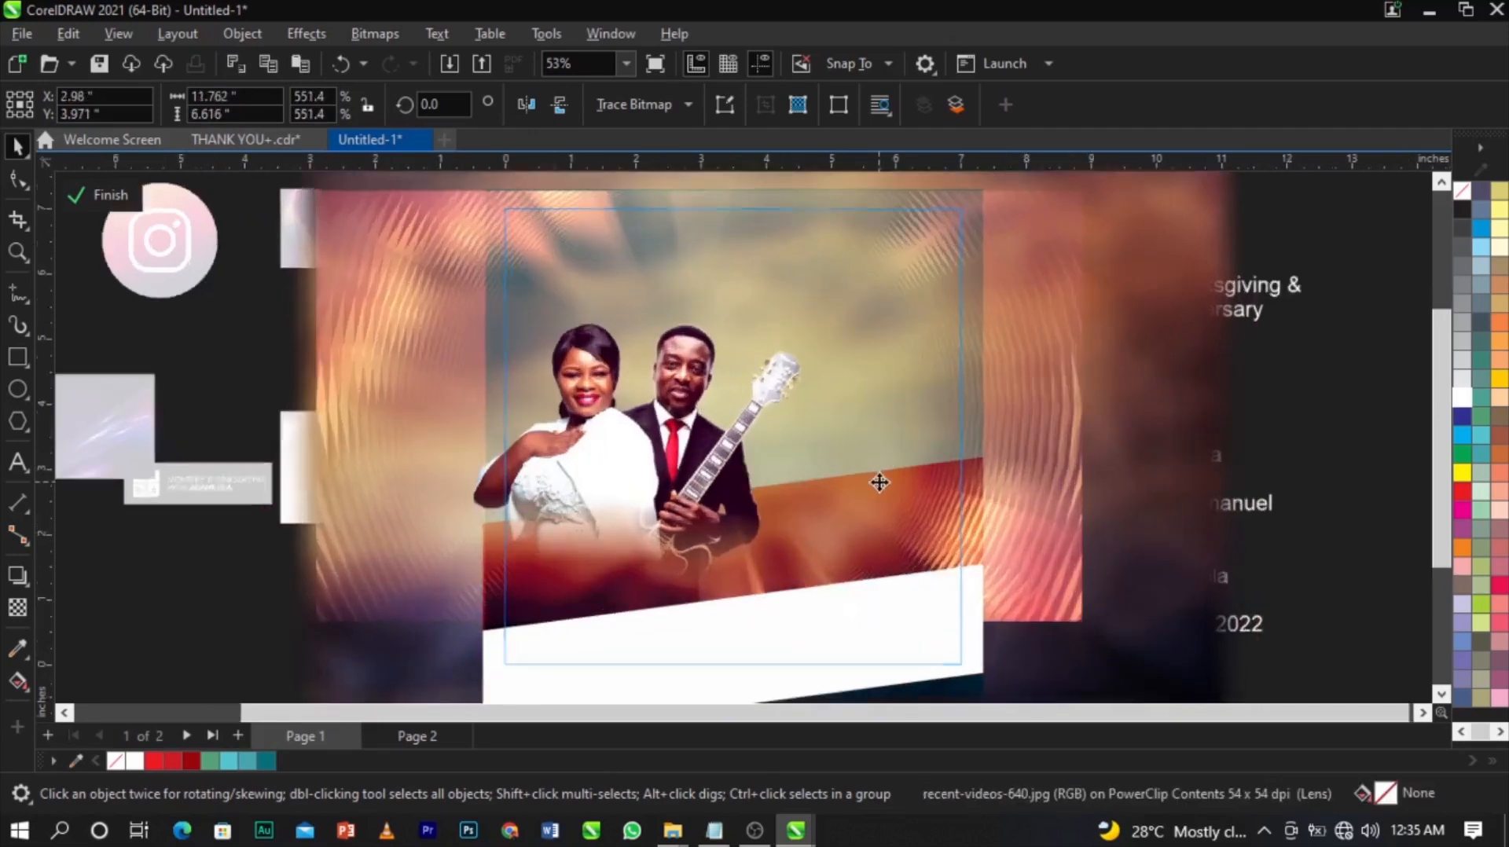
pyautogui.scroll(-3, 879, 448)
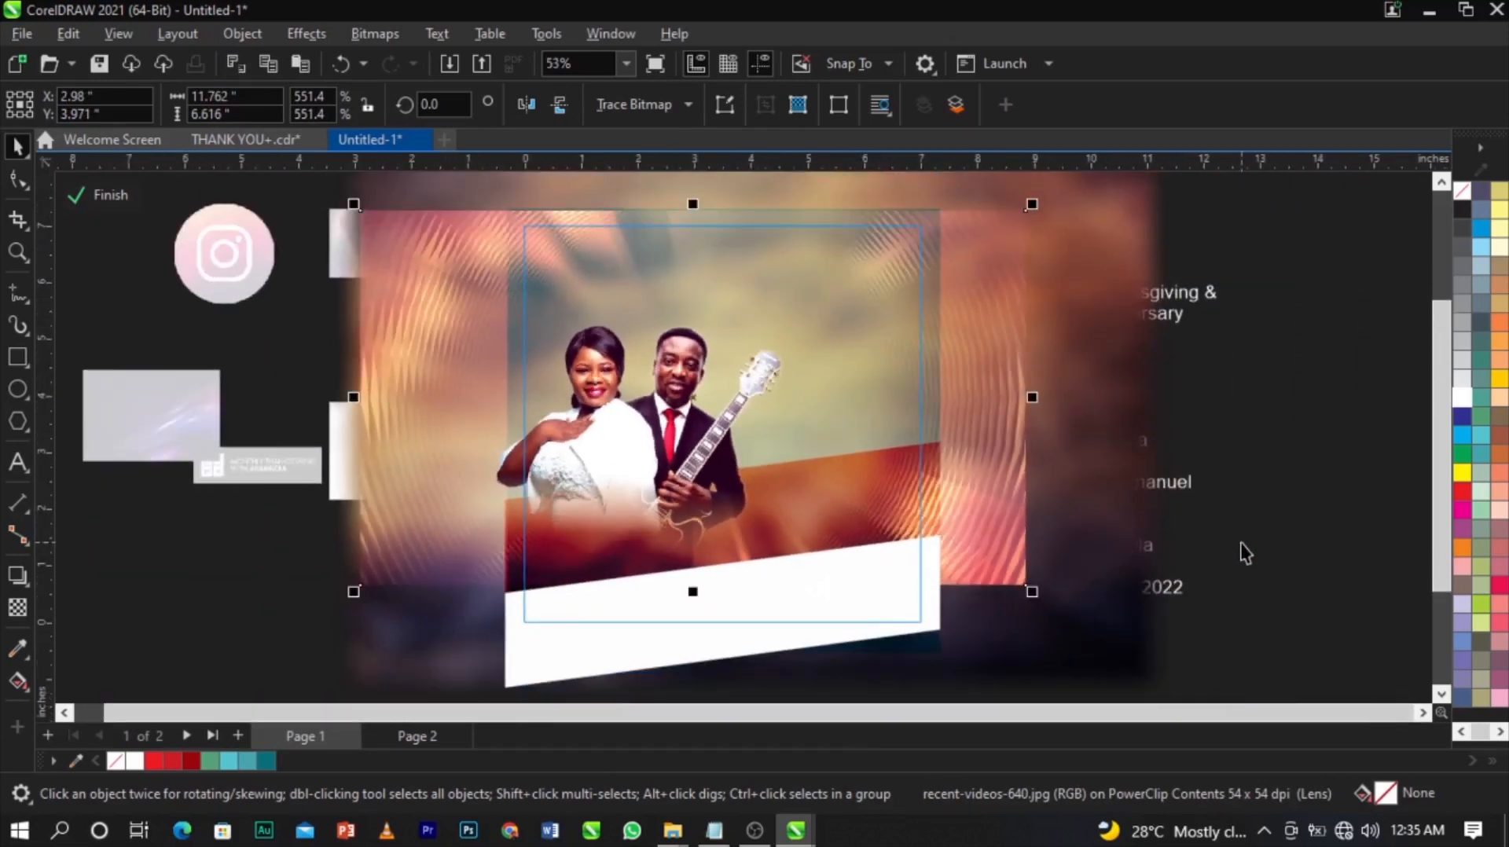
pyautogui.keyDown('ctrl'); pyautogui.click(1246, 554); pyautogui.keyUp('ctrl')
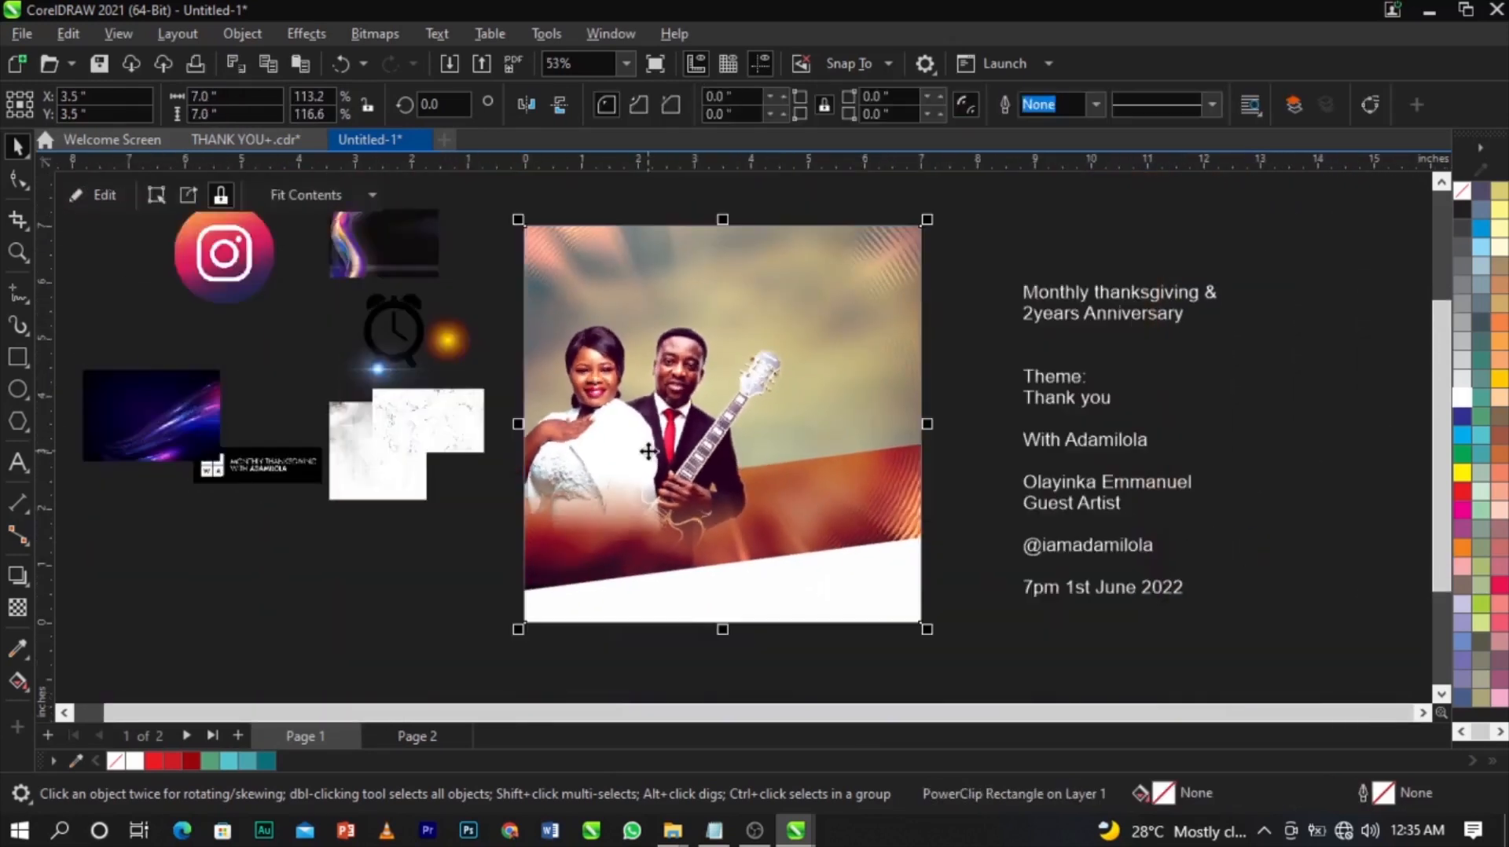
# Enlarge the dark wave image to 7.148 x 4.468 inches and move it to the lower left.
pyautogui.scroll(4, 649, 450)
pyautogui.scroll(-3, 653, 451)
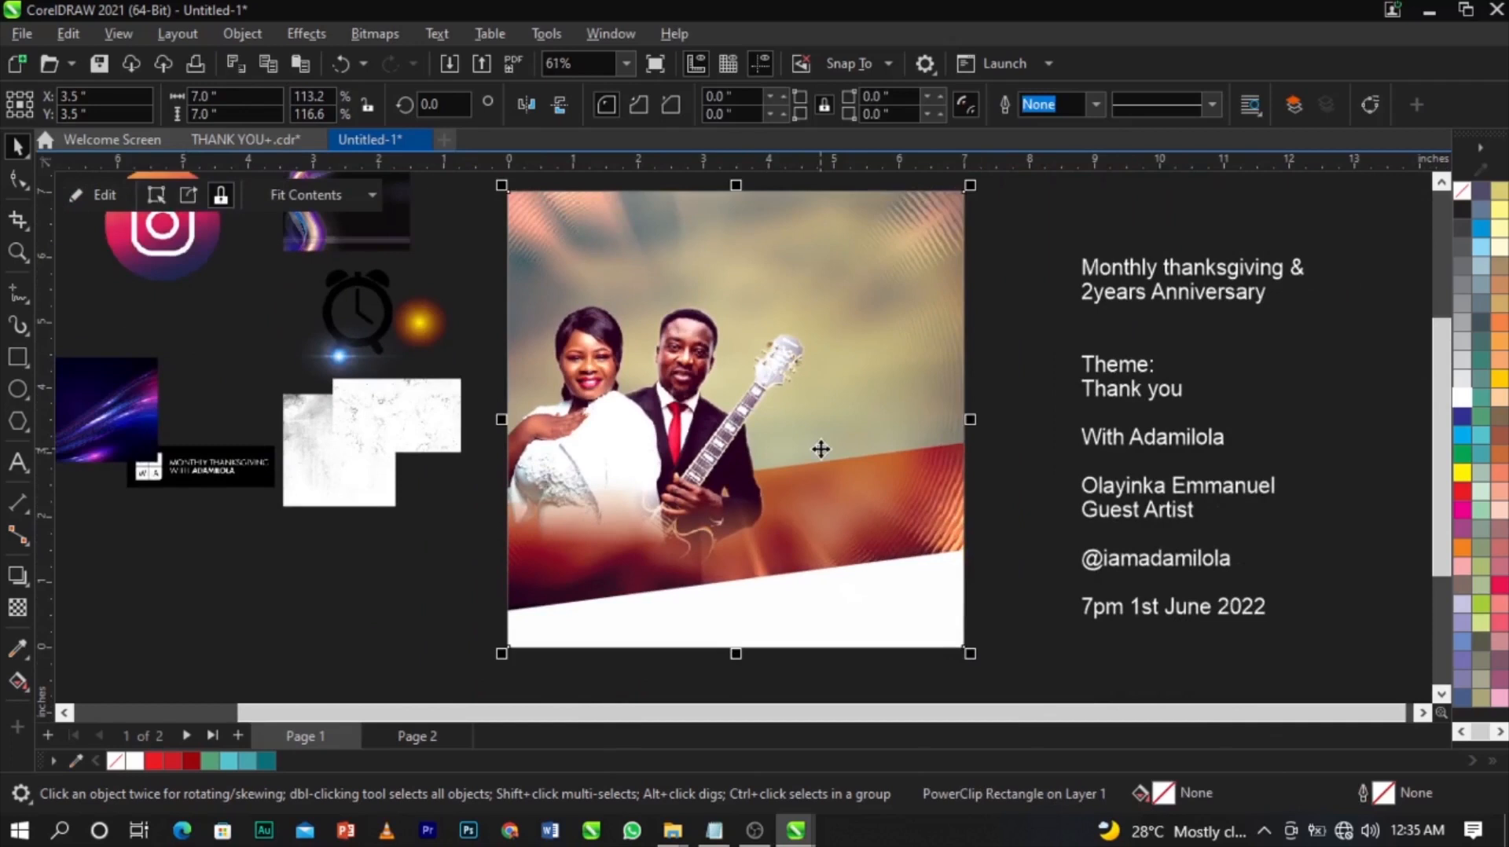
pyautogui.scroll(1, 820, 448)
pyautogui.scroll(-3, 878, 448)
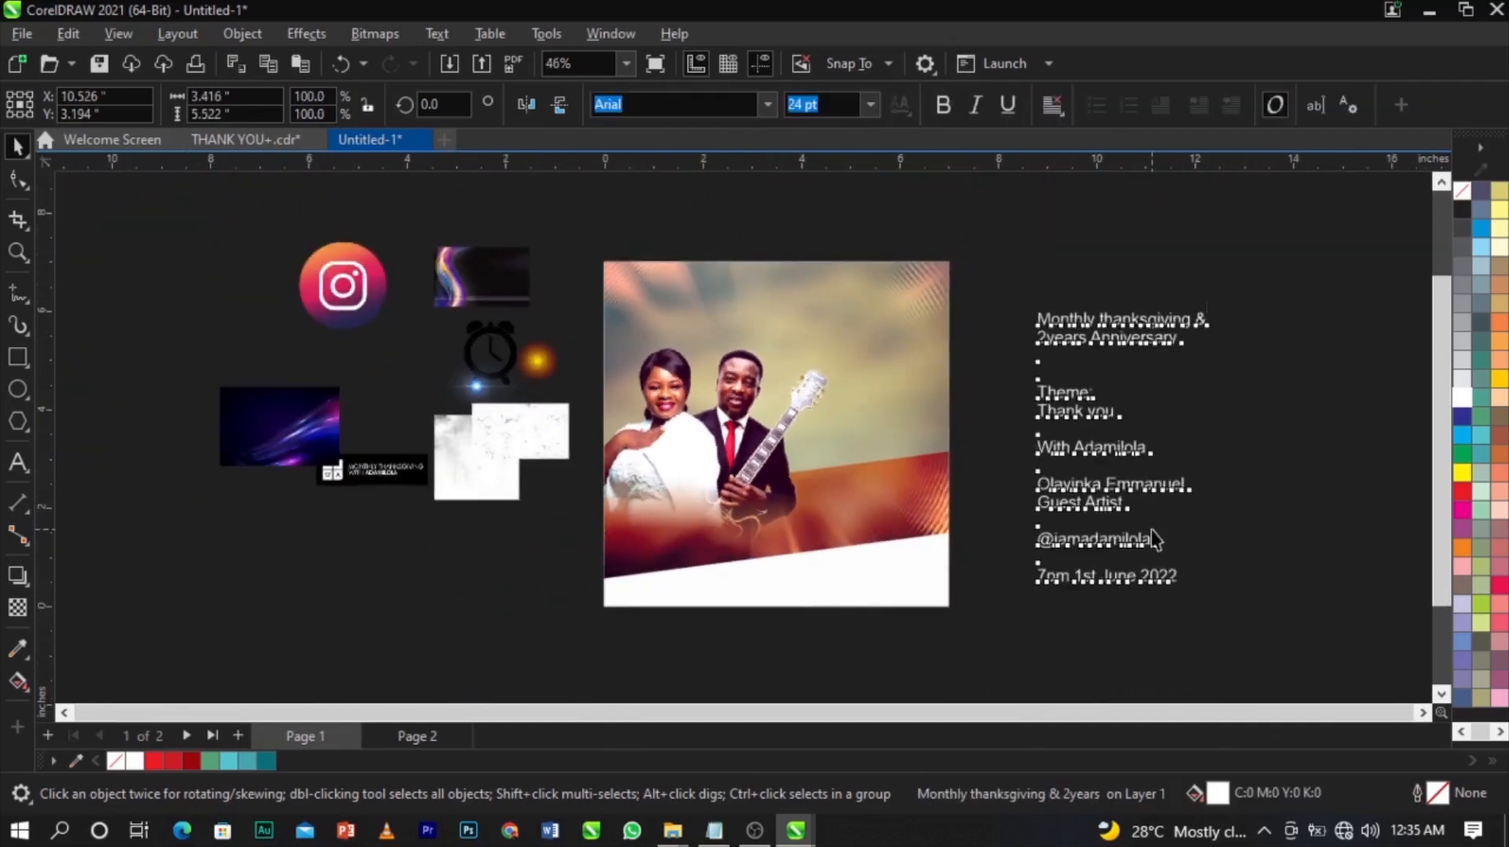
pyautogui.press('z')
pyautogui.moveTo(710, 515); pyautogui.dragTo(1039, 616)
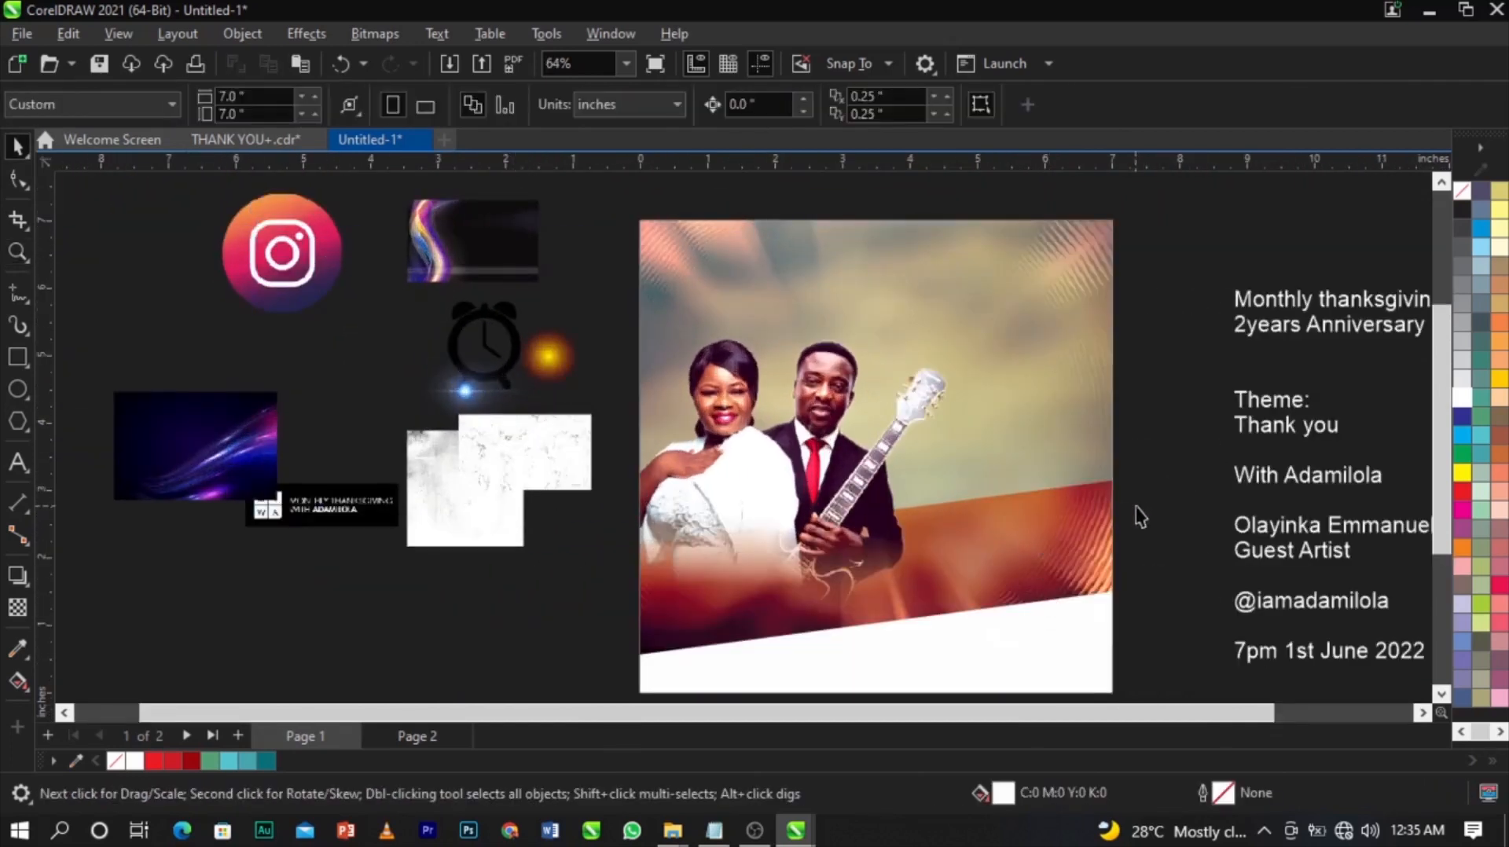
pyautogui.scroll(-2, 642, 330)
pyautogui.scroll(3, 771, 389)
pyautogui.click(424, 219)
pyautogui.scroll(-1, 438, 264)
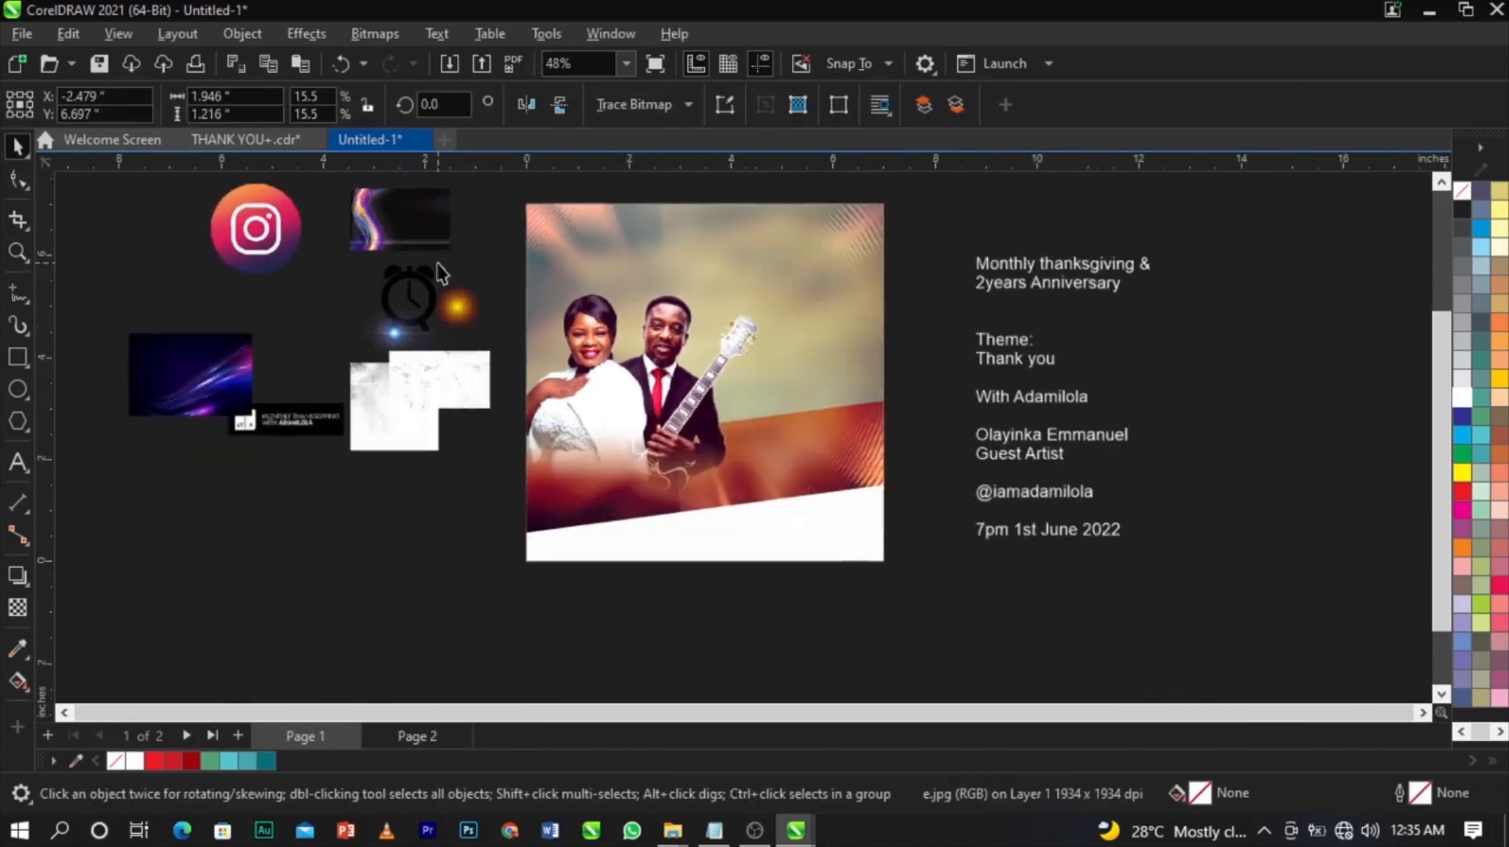
pyautogui.moveTo(457, 259); pyautogui.dragTo(721, 422)
pyautogui.moveTo(593, 354); pyautogui.dragTo(430, 551)
# PowerClip the wave image inside the couple photo frame and zoom in on the photo.
pyautogui.rightClick(430, 551)
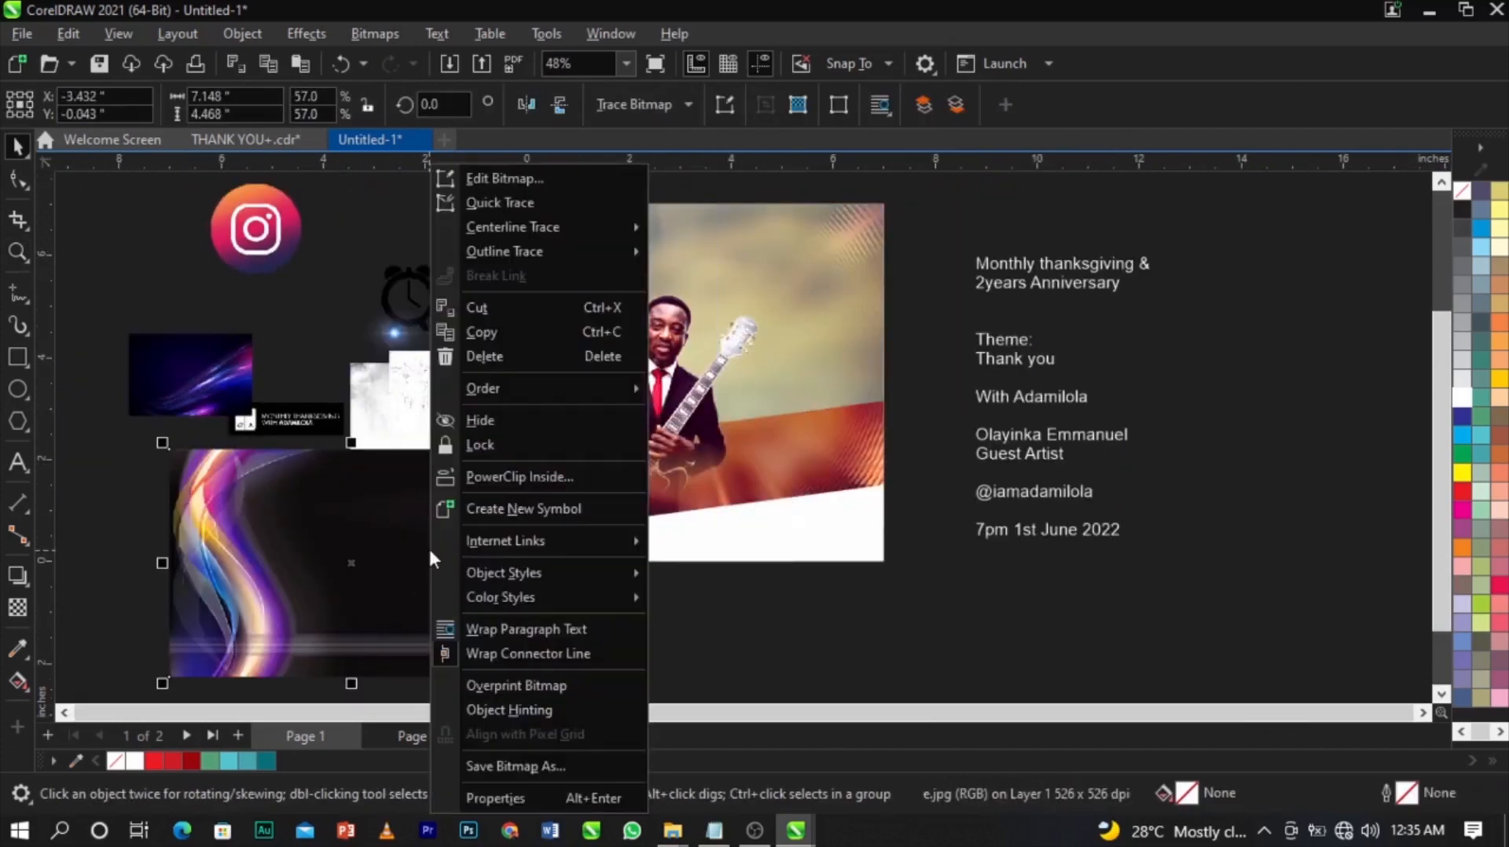
pyautogui.click(505, 481)
pyautogui.click(617, 446)
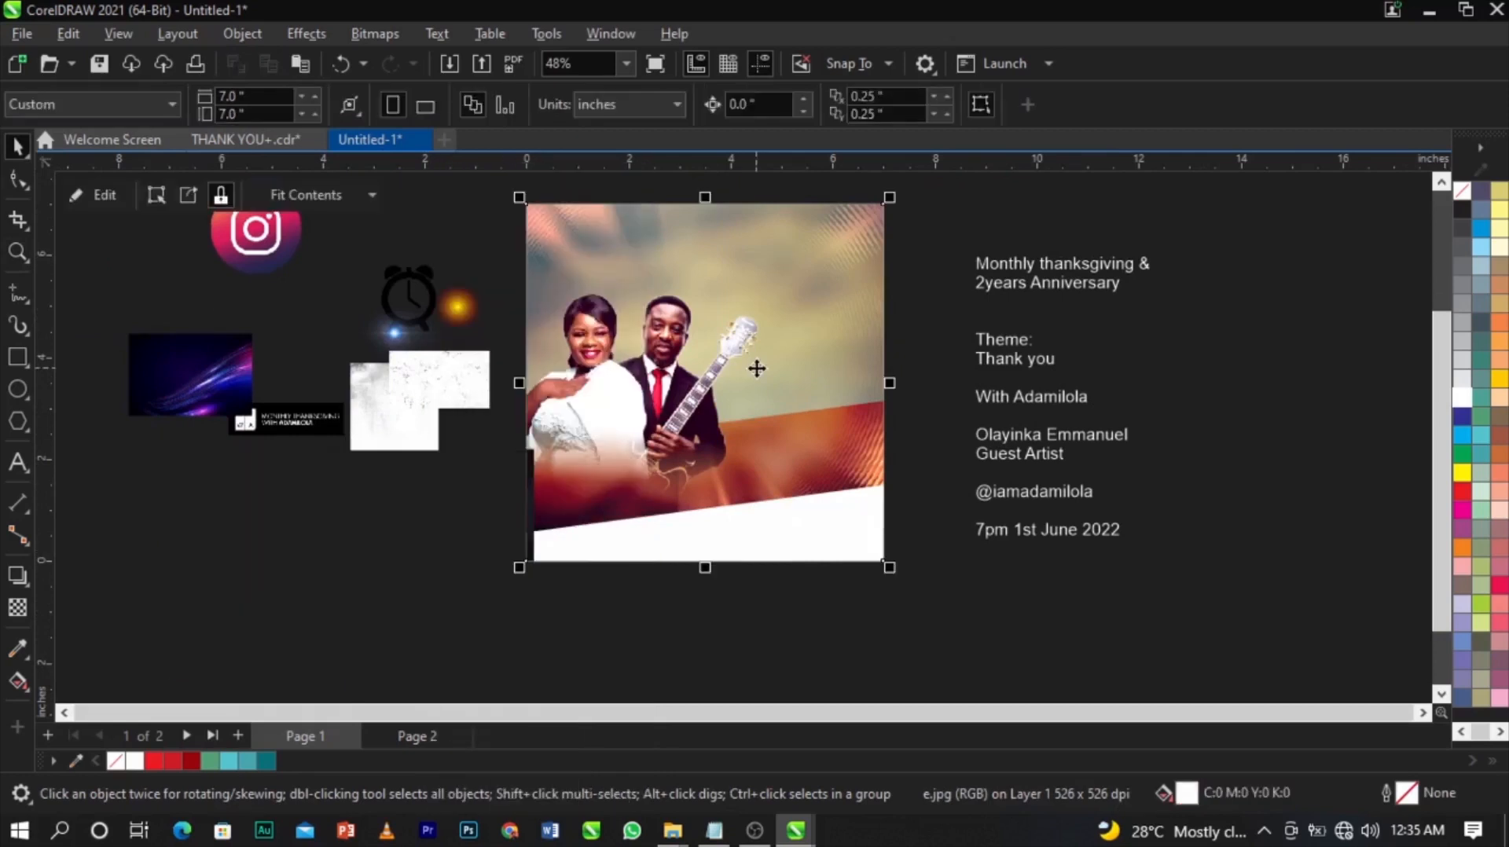
pyautogui.press('z')
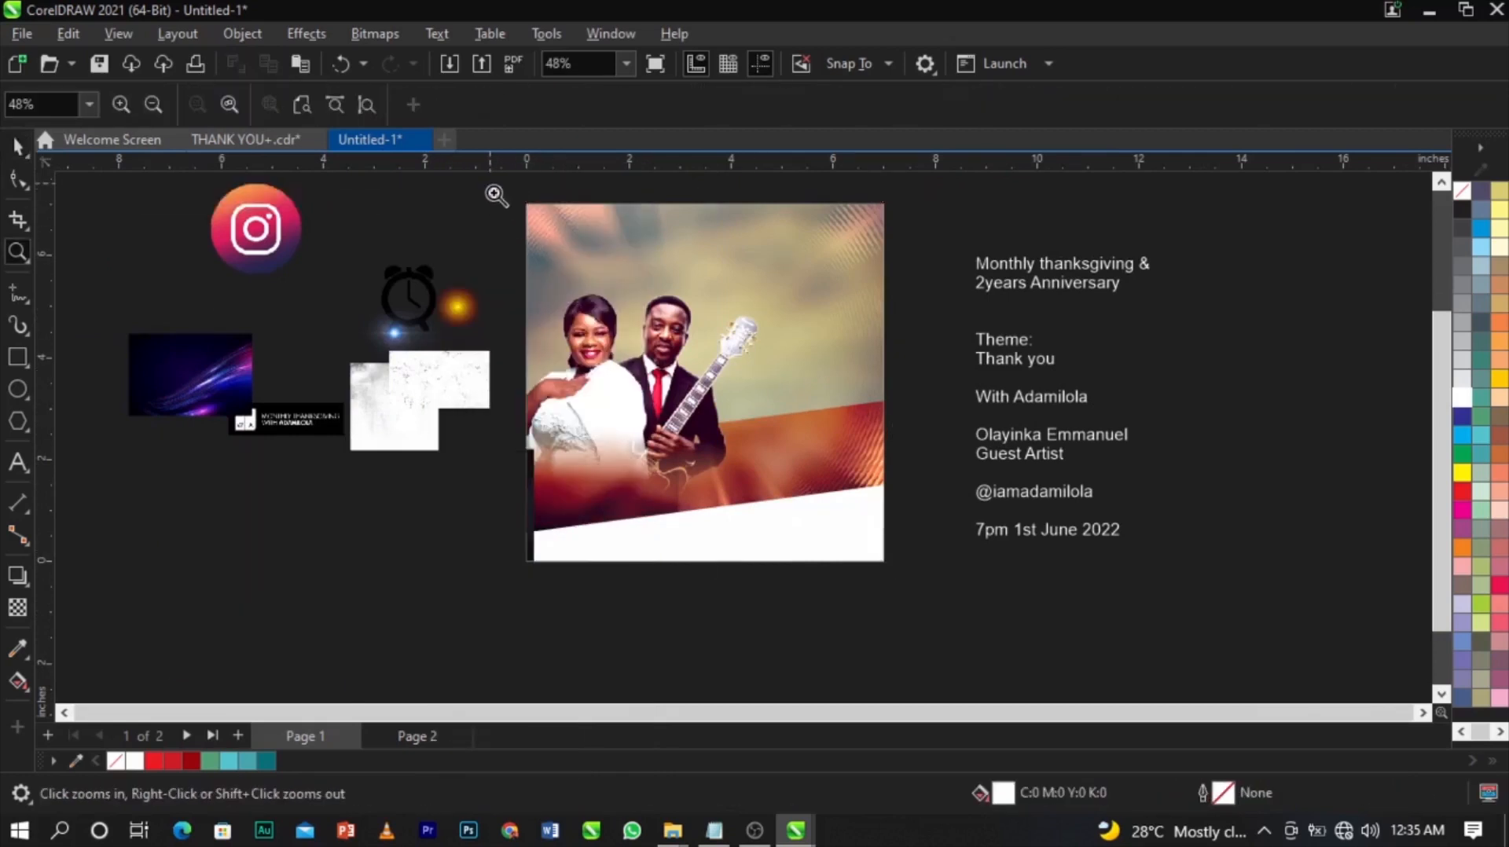
pyautogui.moveTo(497, 195); pyautogui.dragTo(903, 600)
pyautogui.press('space')
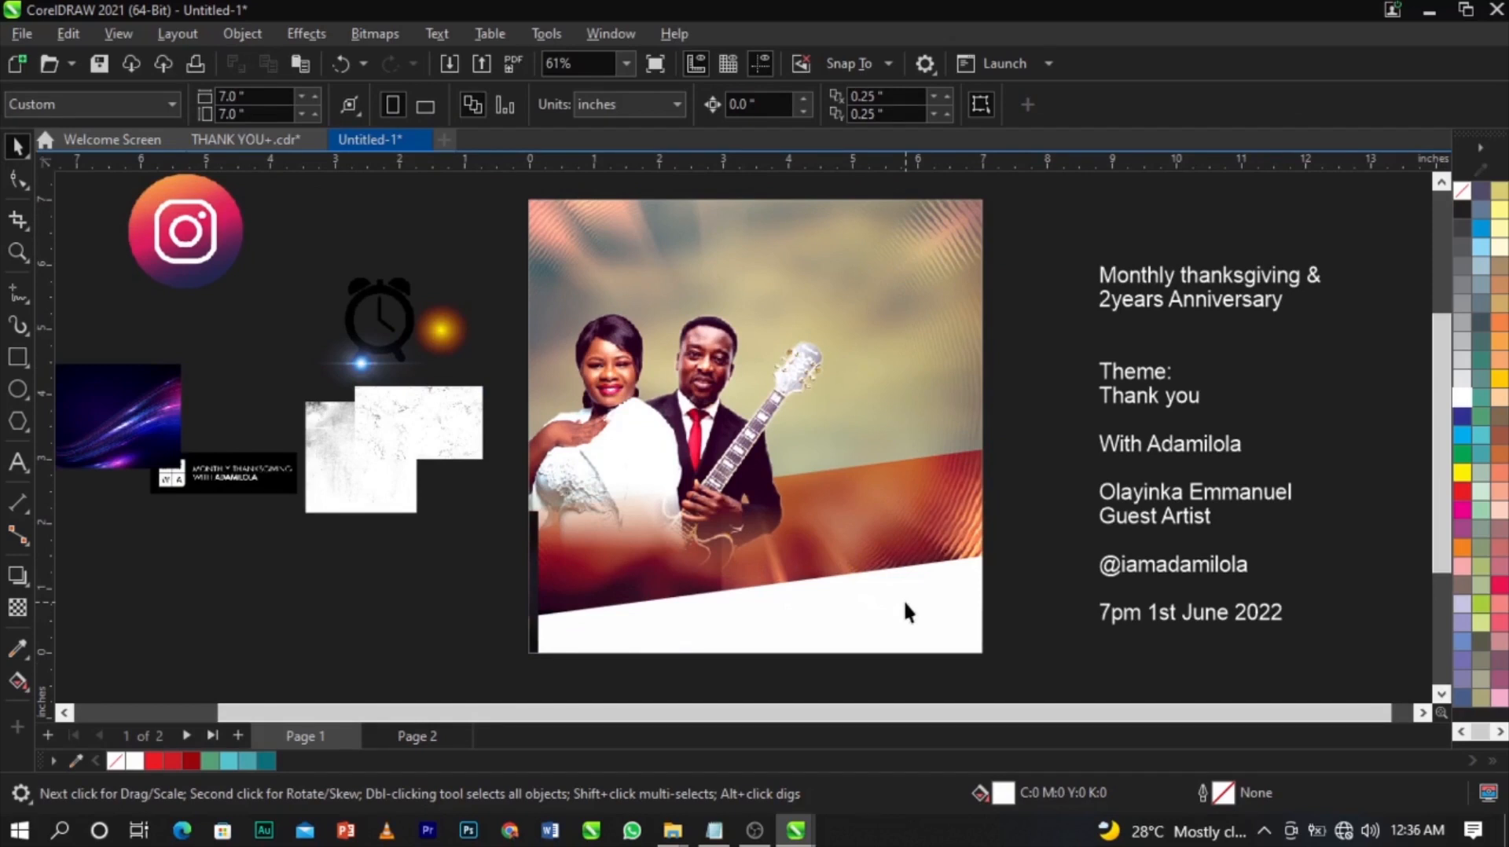
# Enter PowerClip editing on the couple photo frame and reposition the picture inside it.
pyautogui.rightClick(860, 500)
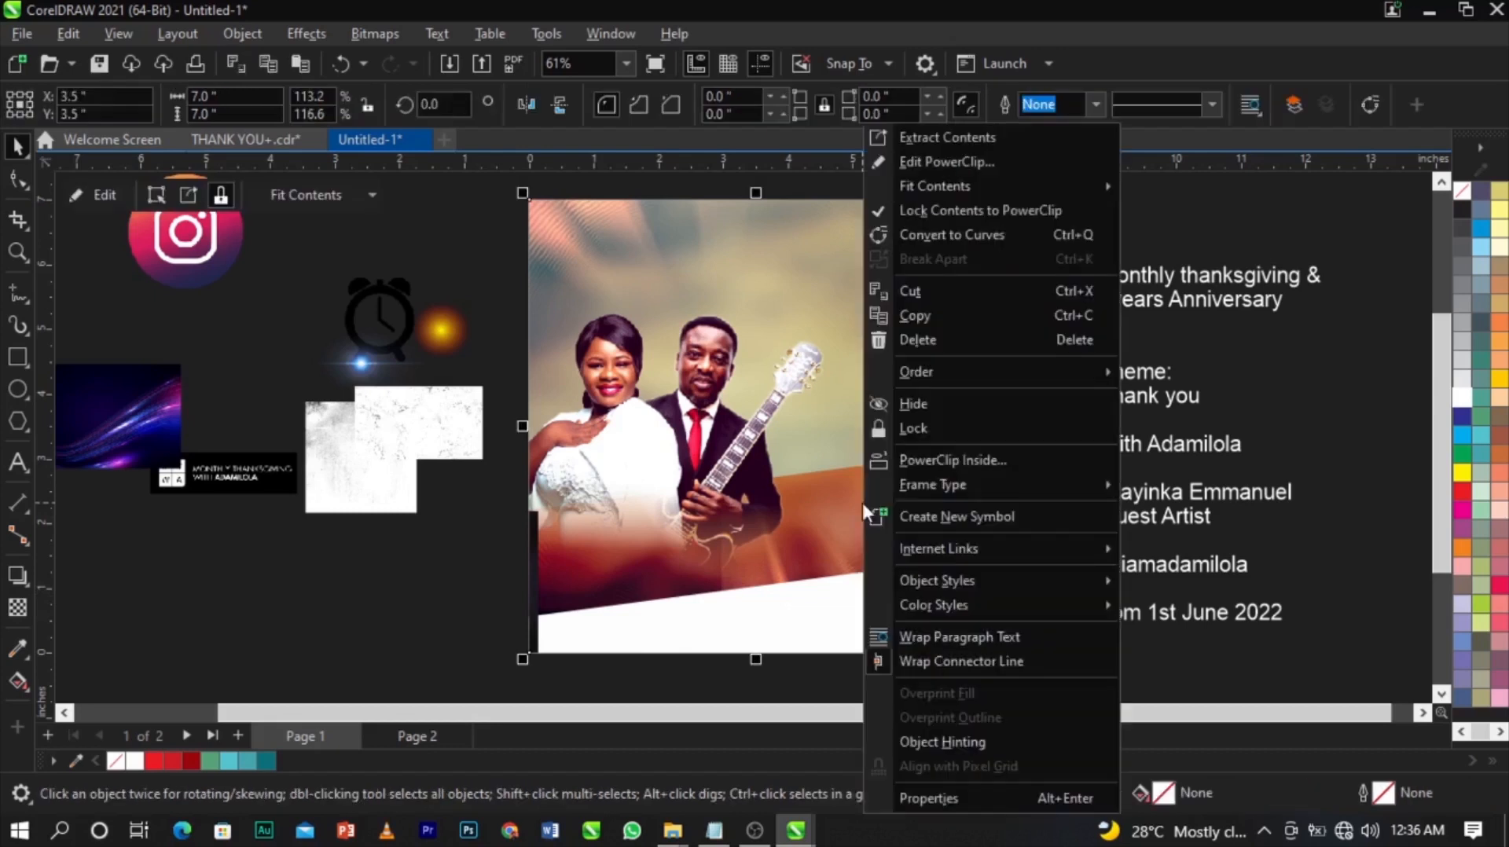
pyautogui.click(944, 162)
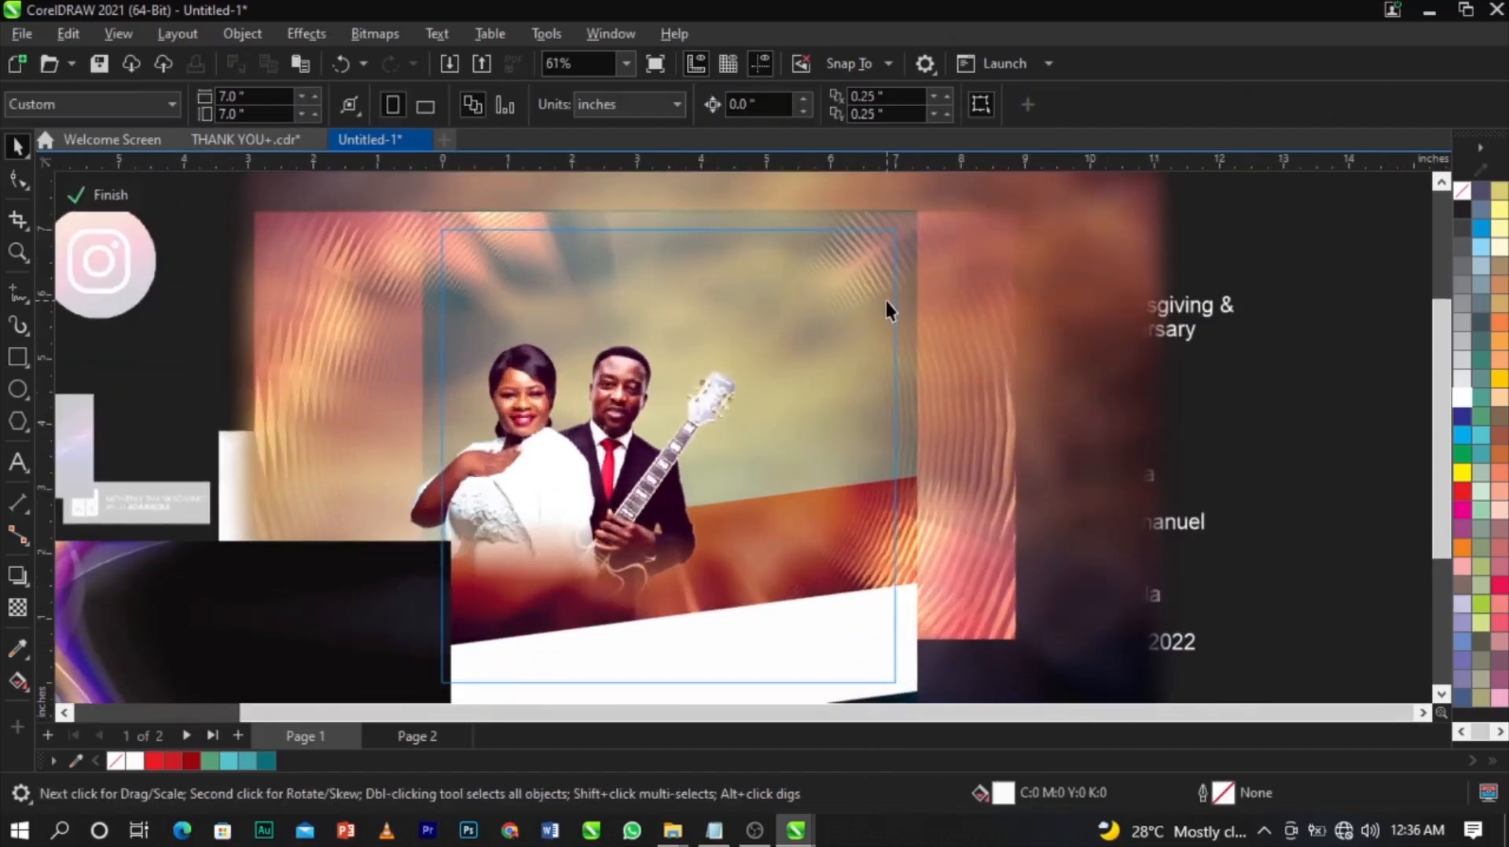
pyautogui.click(886, 304)
pyautogui.moveTo(1012, 337); pyautogui.dragTo(1016, 330)
pyautogui.scroll(-3, 908, 332)
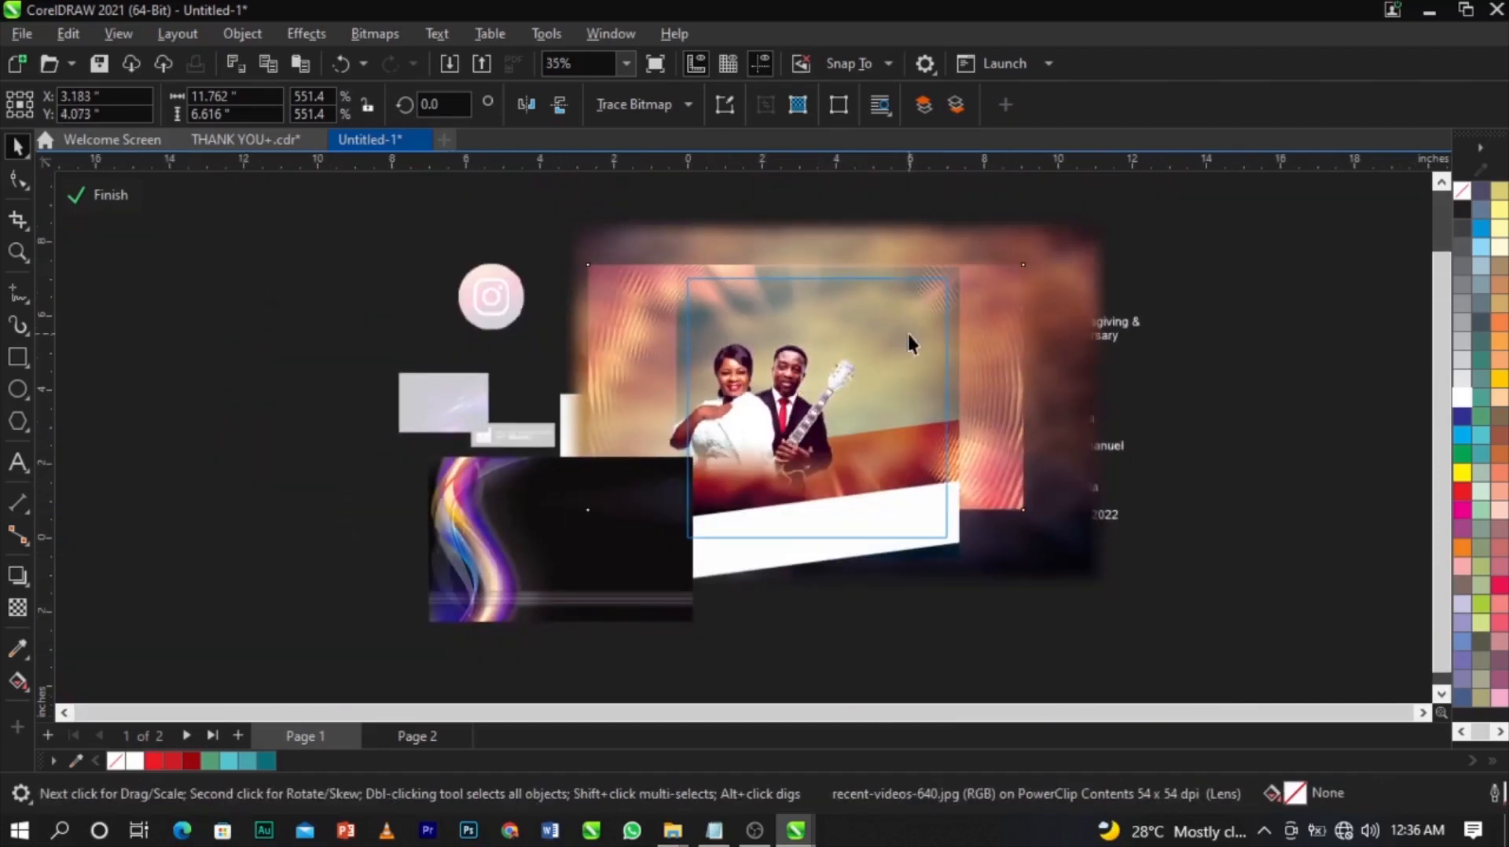
pyautogui.click(908, 333)
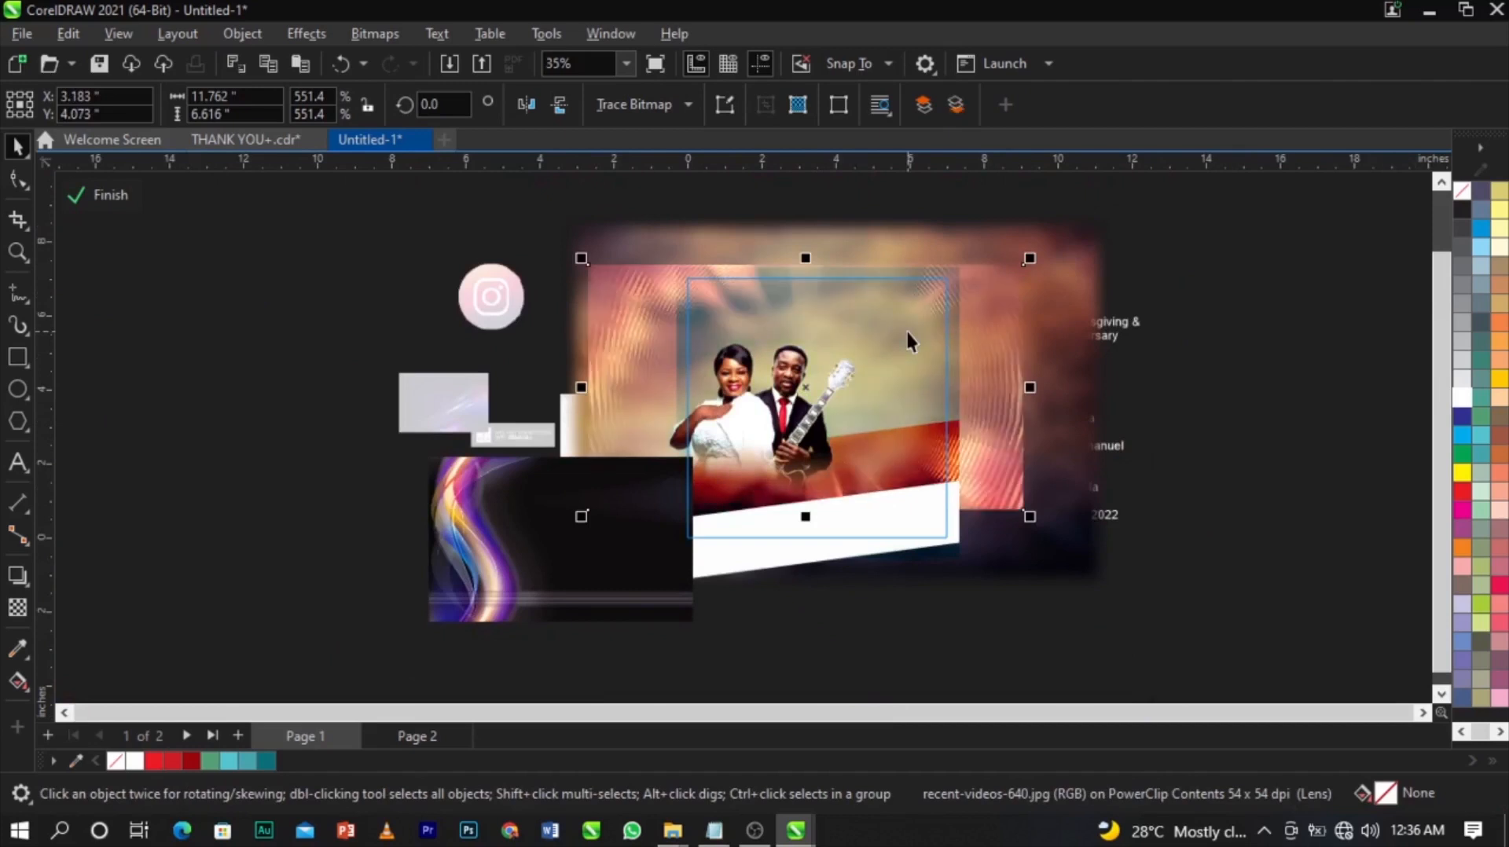
pyautogui.click(1256, 318)
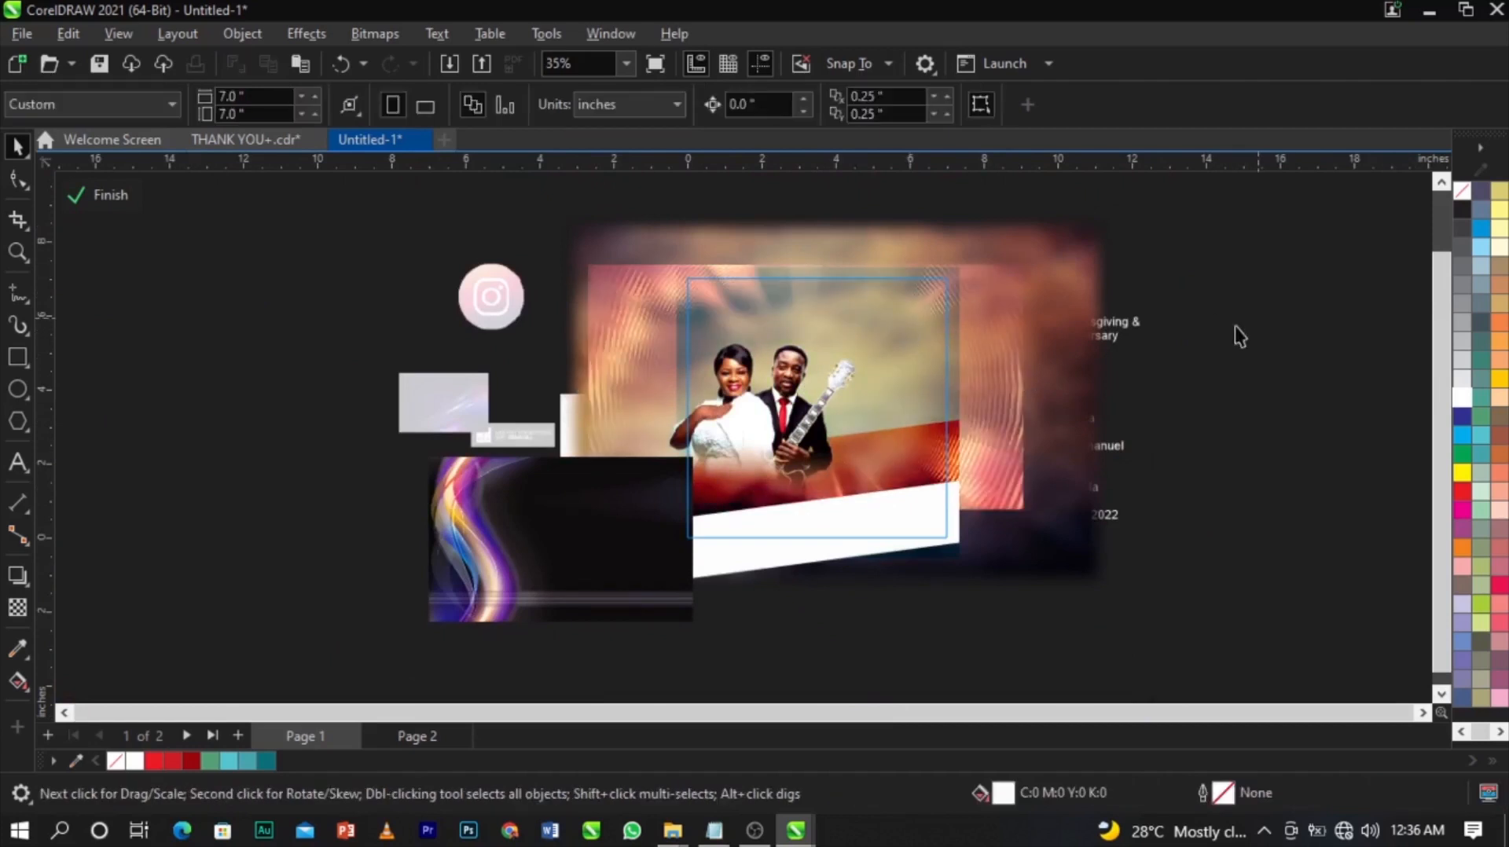
pyautogui.scroll(1, 806, 409)
pyautogui.scroll(-2, 807, 412)
# Move the purple swirl image up over the couple and enlarge it to cover the frame.
pyautogui.moveTo(814, 468); pyautogui.dragTo(850, 327)
pyautogui.moveTo(943, 445); pyautogui.dragTo(1155, 580)
pyautogui.moveTo(1072, 502); pyautogui.dragTo(1030, 503)
pyautogui.click(1028, 493)
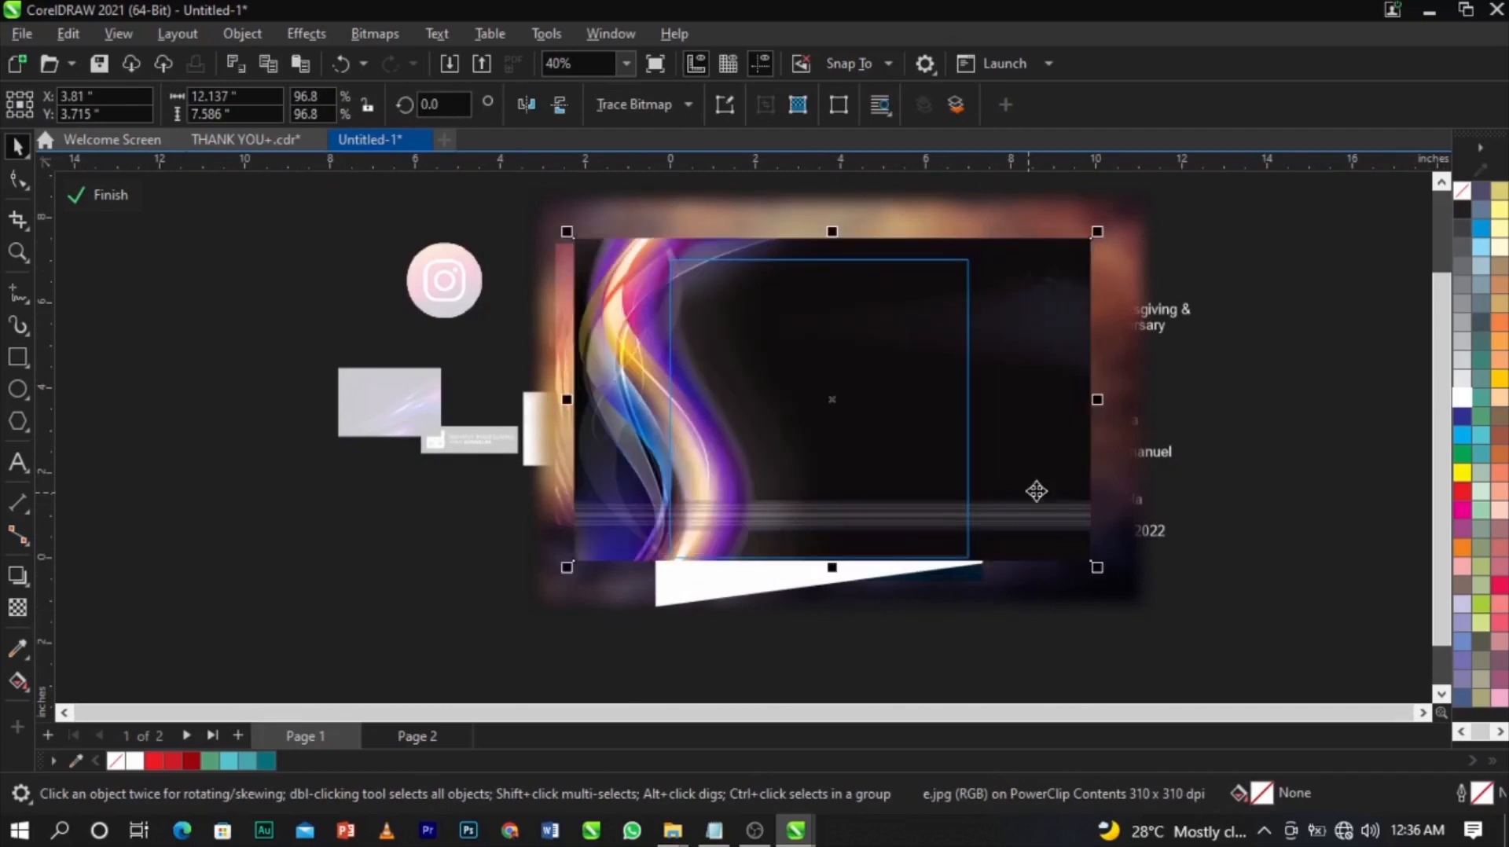
pyautogui.scroll(1, 1012, 481)
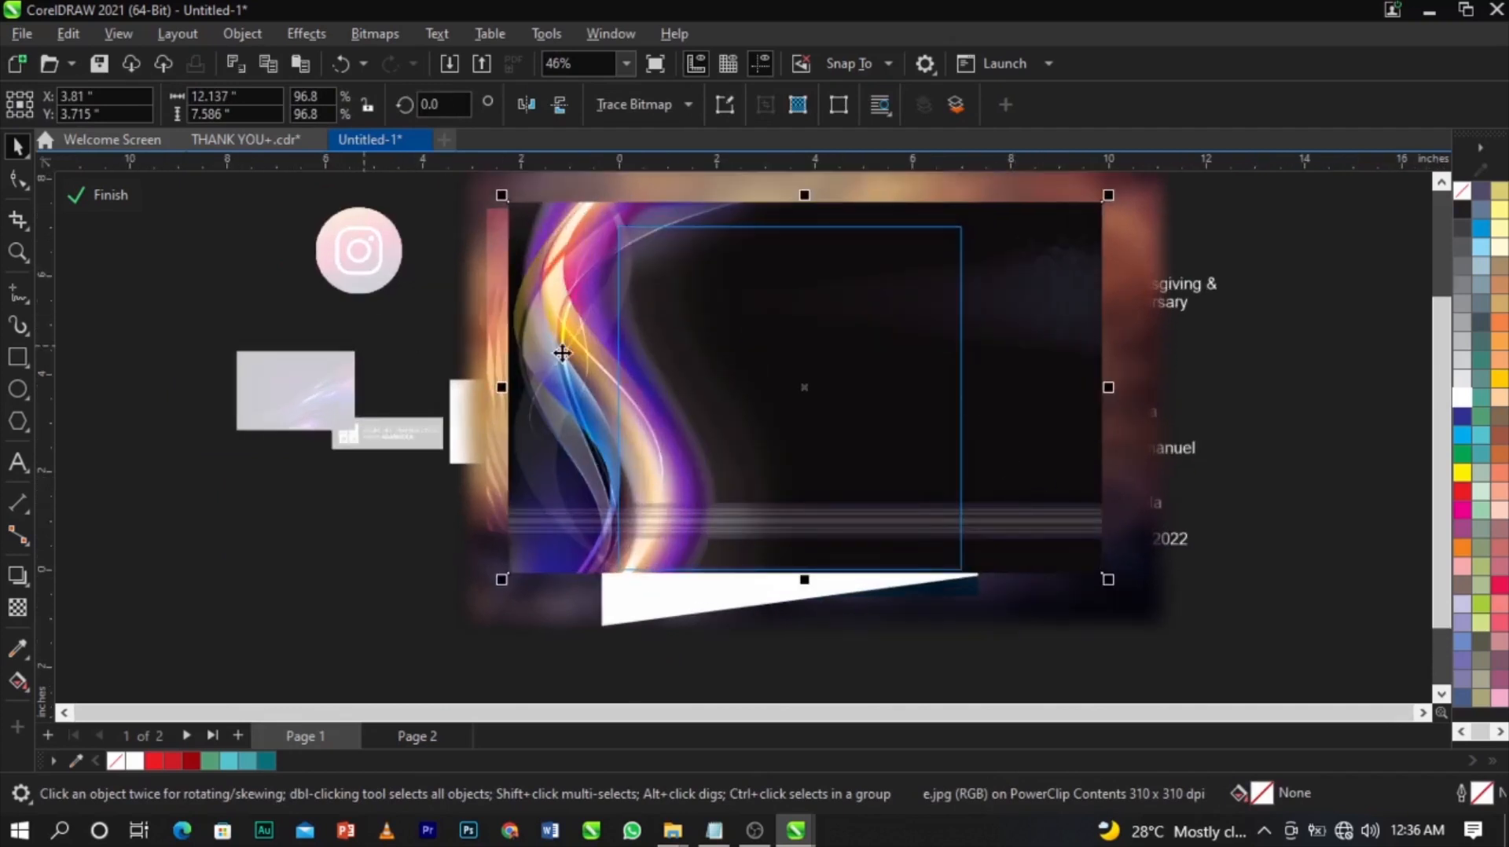
# Give the swirl image a left-to-right fountain transparency blended in Overlay mode.
pyautogui.click(17, 608)
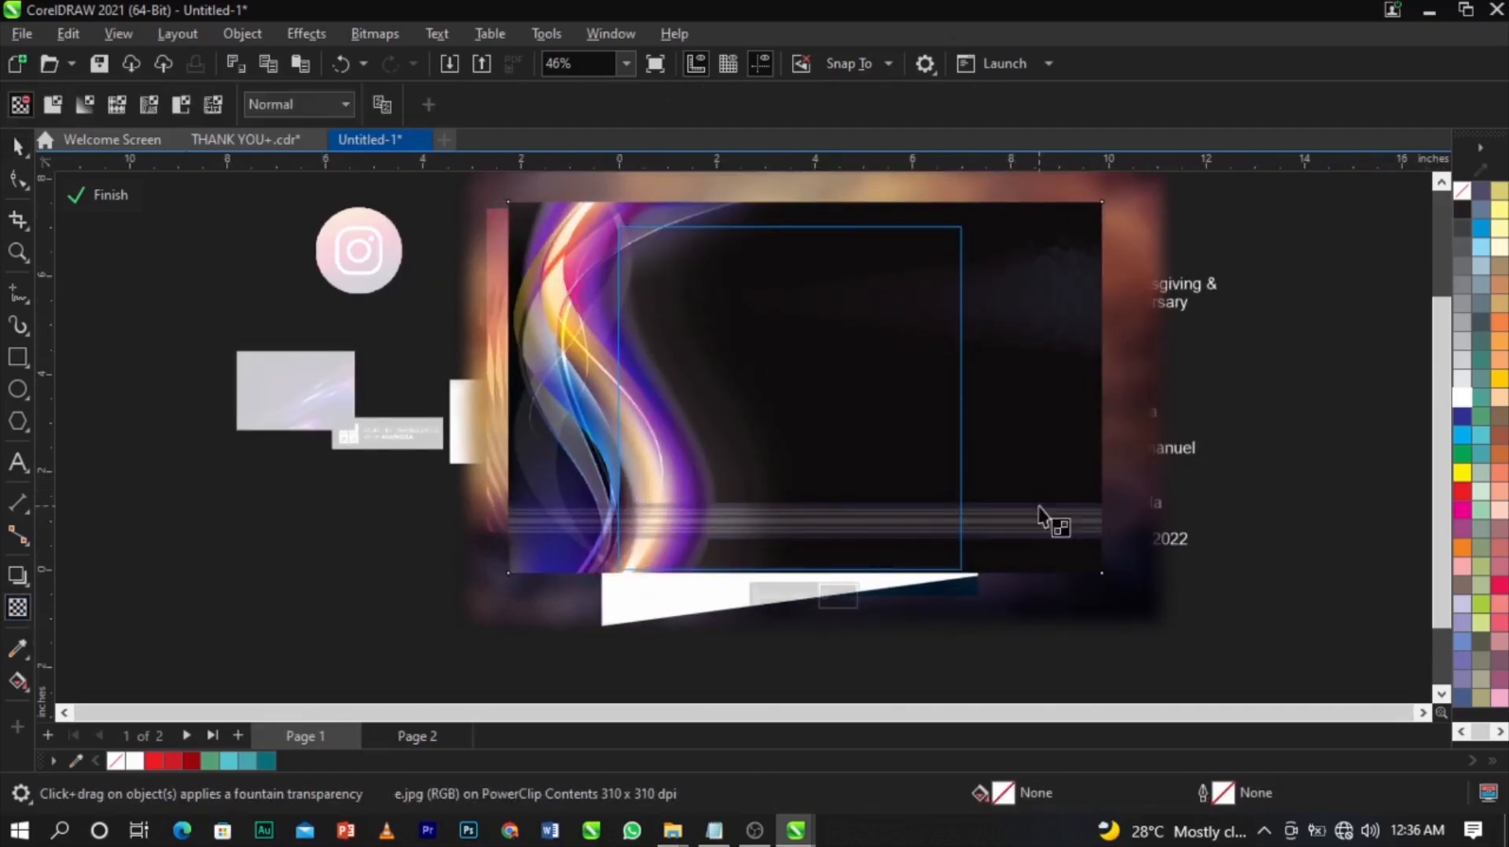
pyautogui.moveTo(690, 375); pyautogui.dragTo(658, 375)
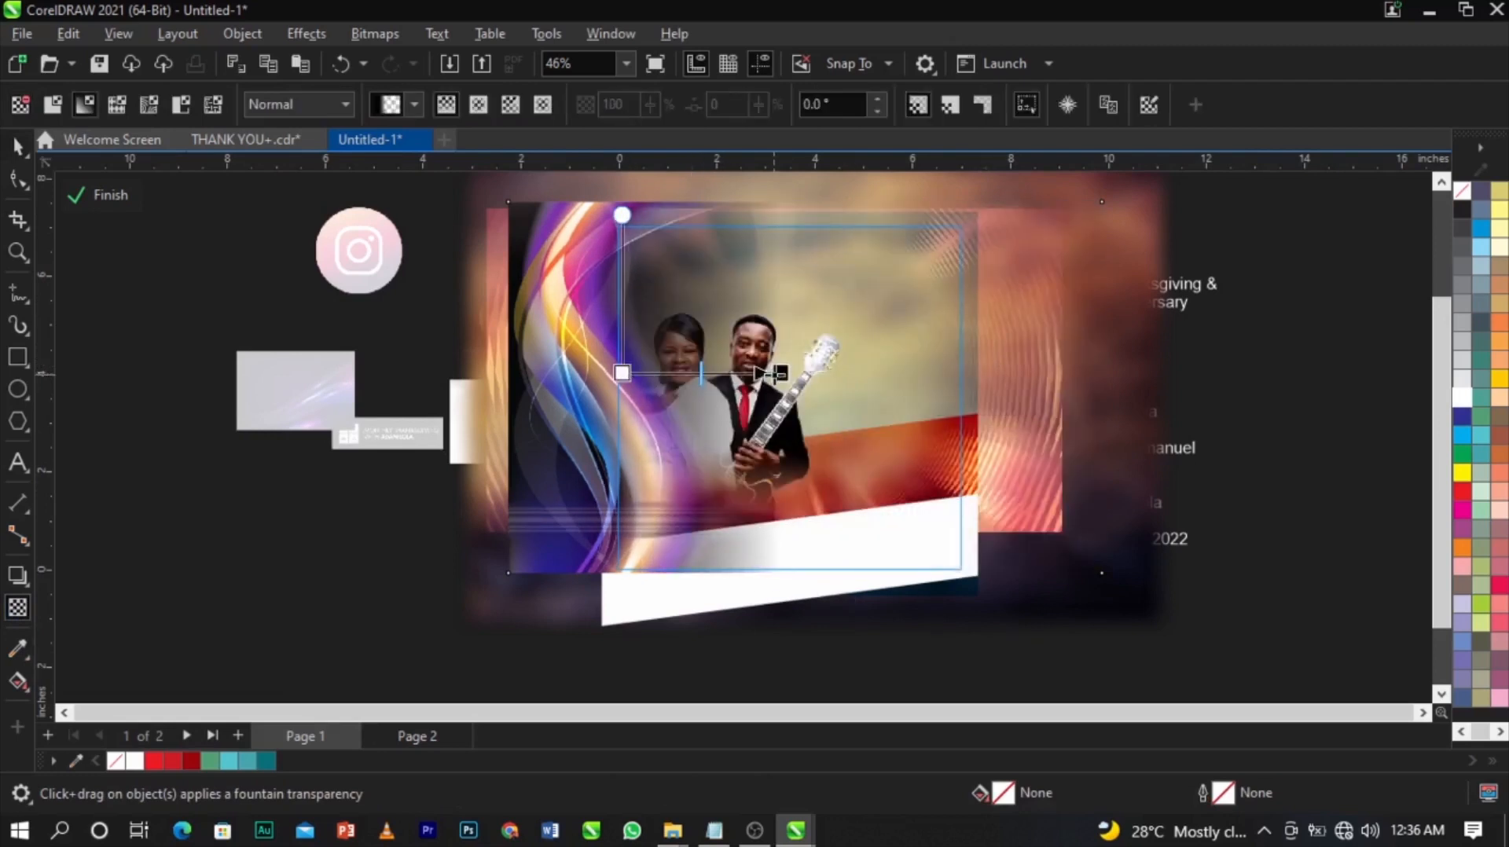
pyautogui.click(779, 374)
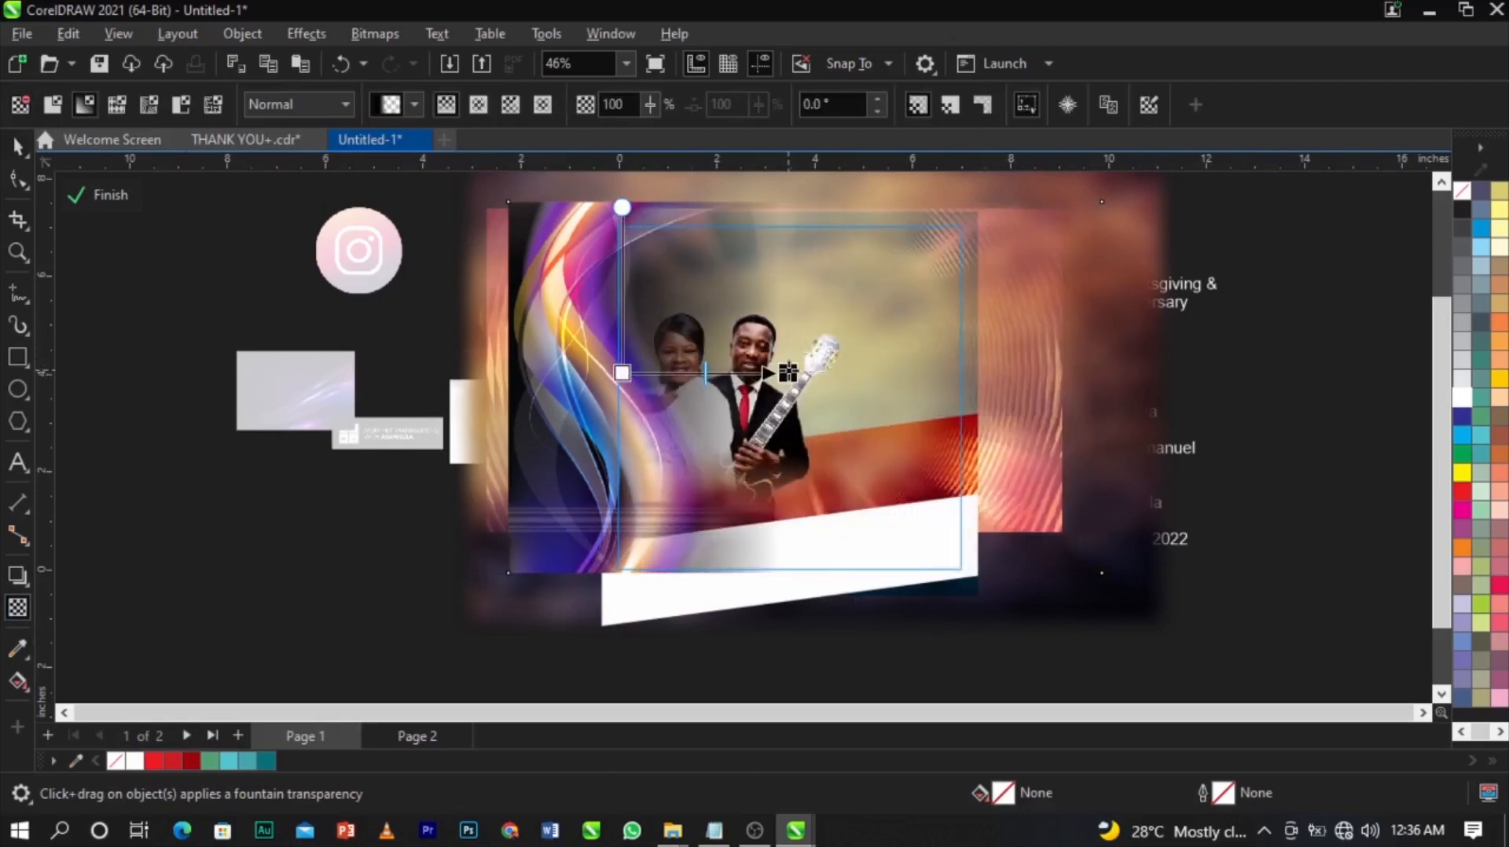
pyautogui.click(304, 105)
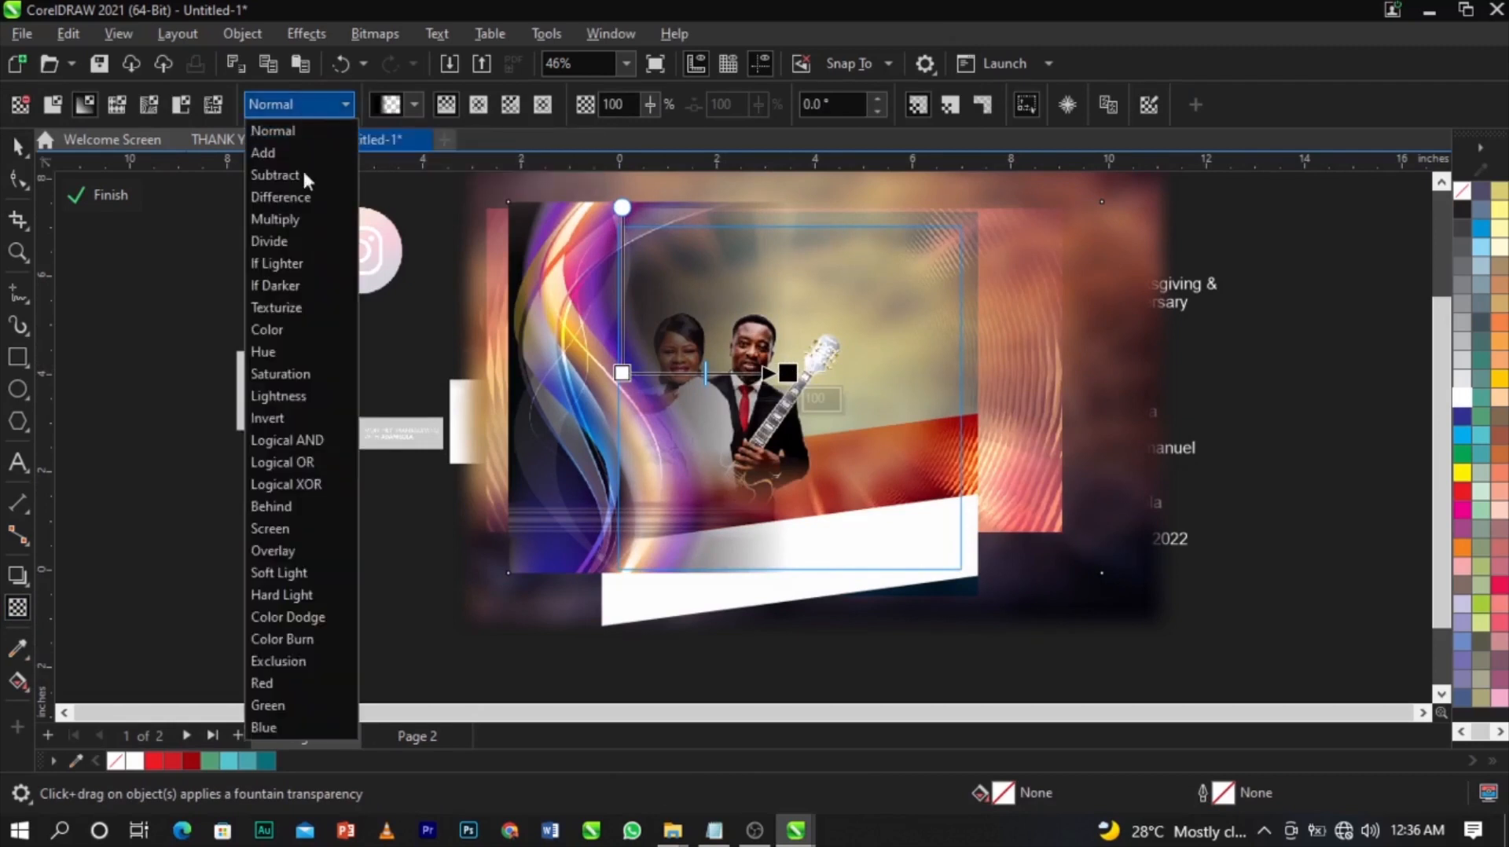
pyautogui.click(313, 551)
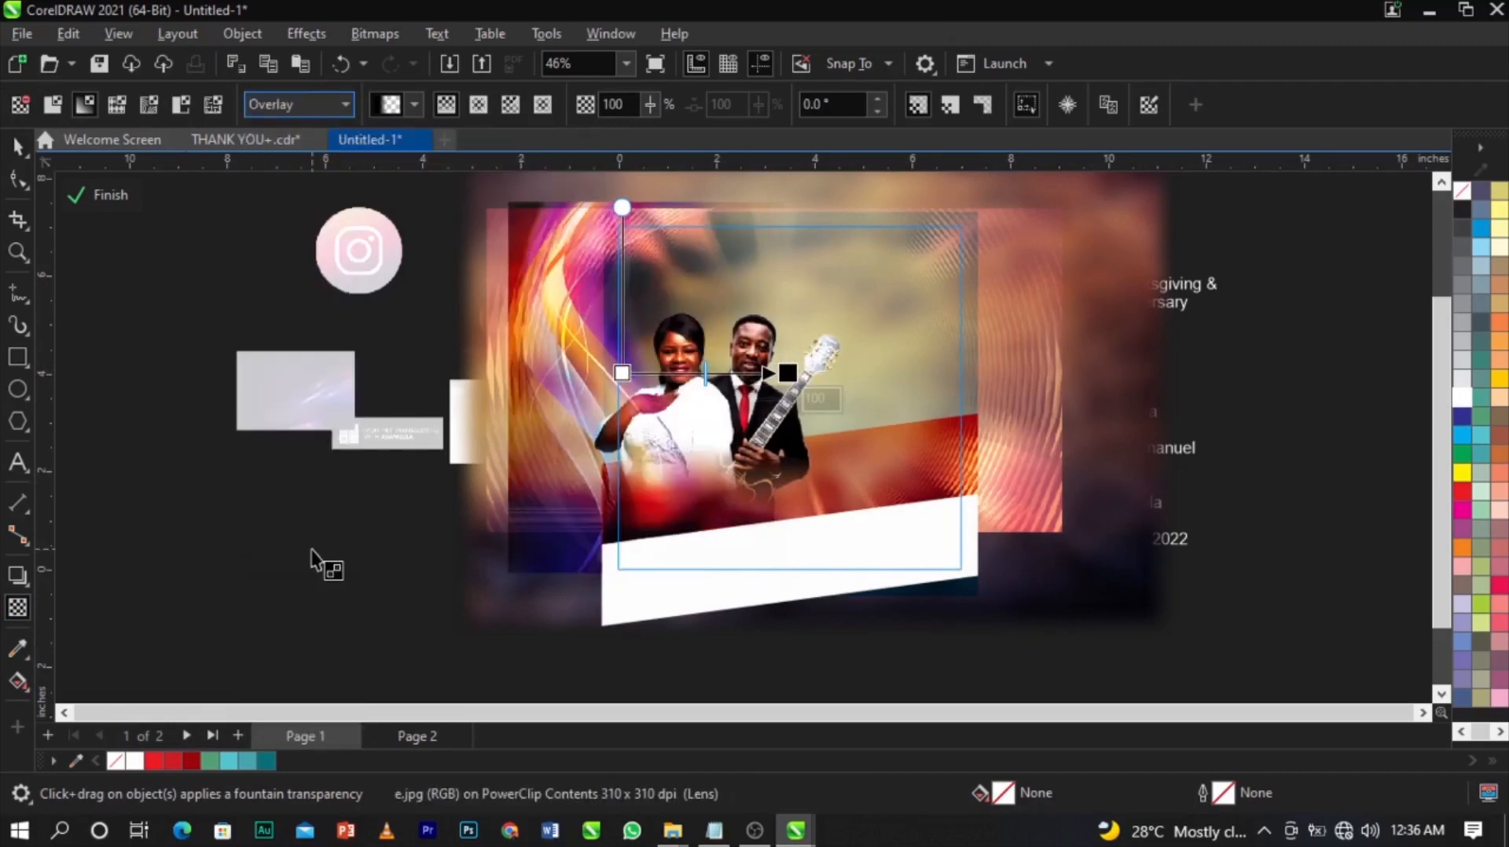
pyautogui.scroll(3, 556, 472)
# Nudge the swirl image slightly to fine-tune its position over the couple.
pyautogui.press('space')
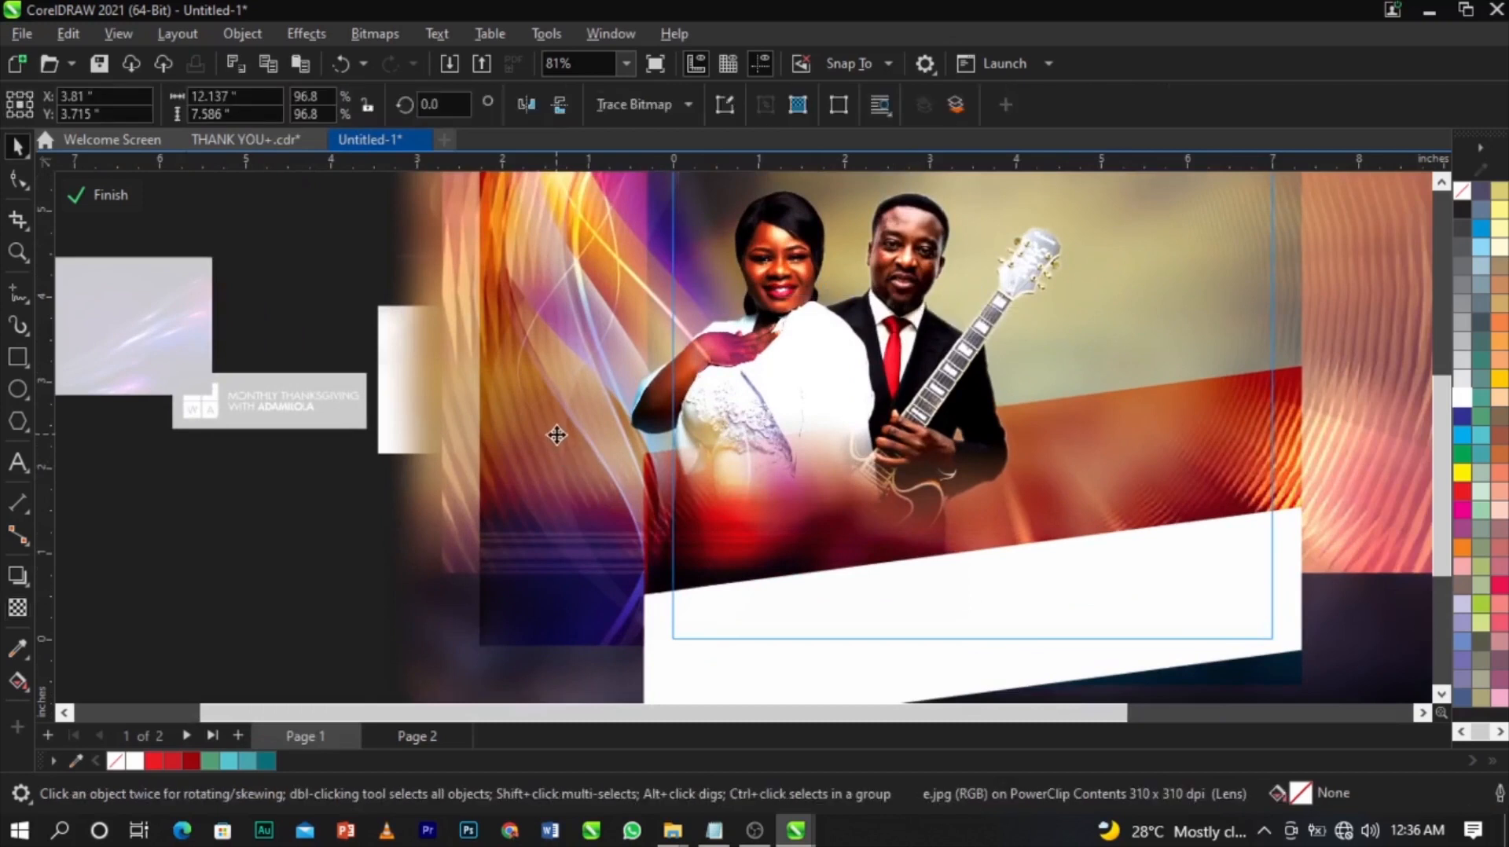
pyautogui.moveTo(557, 436); pyautogui.dragTo(571, 440)
pyautogui.moveTo(561, 357); pyautogui.dragTo(544, 376)
pyautogui.scroll(-2, 544, 376)
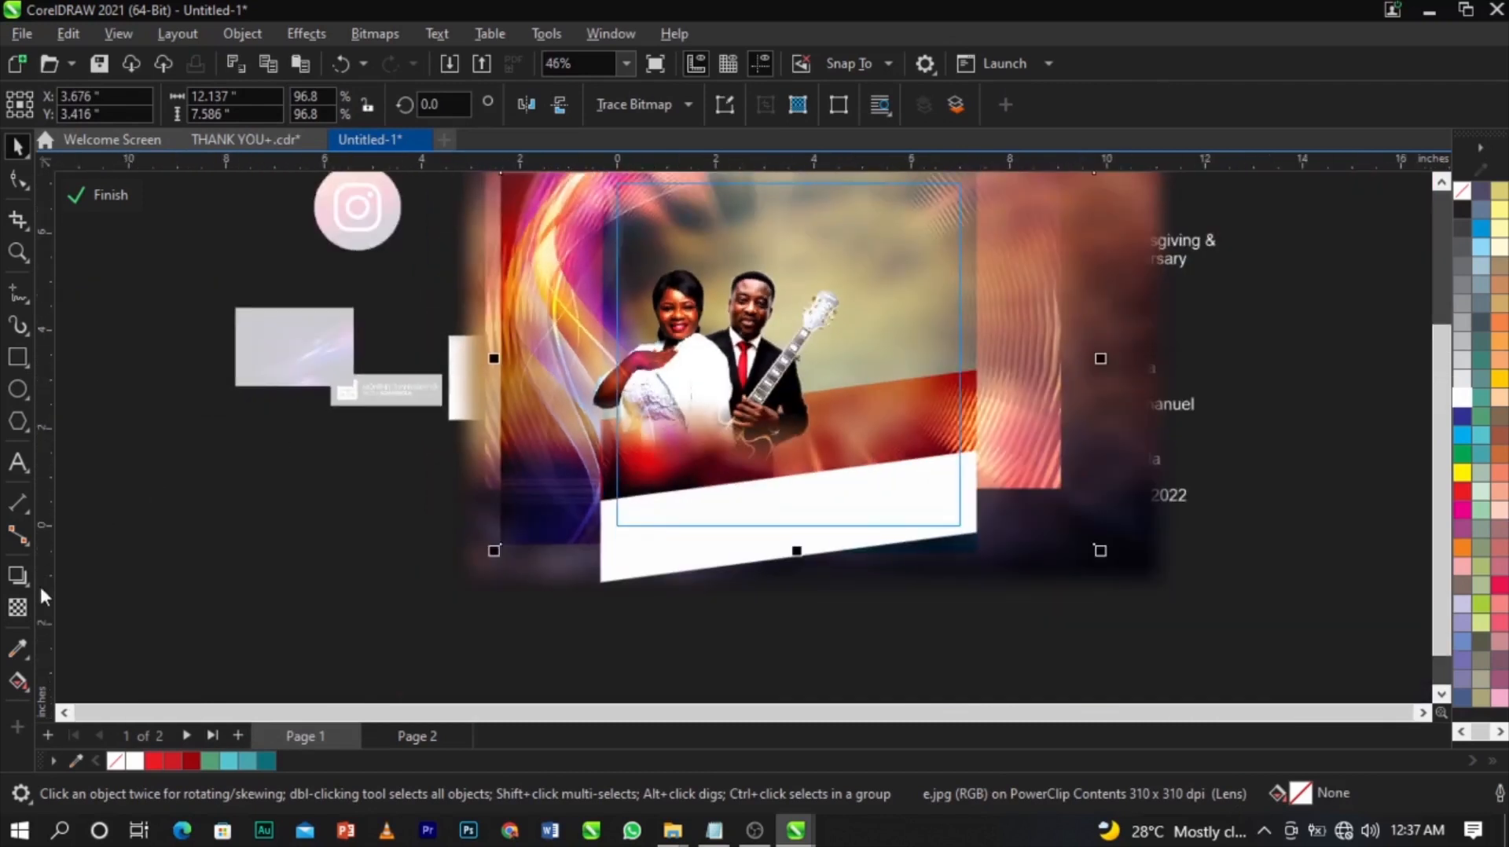
# Try Screen blending on the swirl image, then switch it back to Overlay.
pyautogui.click(17, 607)
pyautogui.click(296, 105)
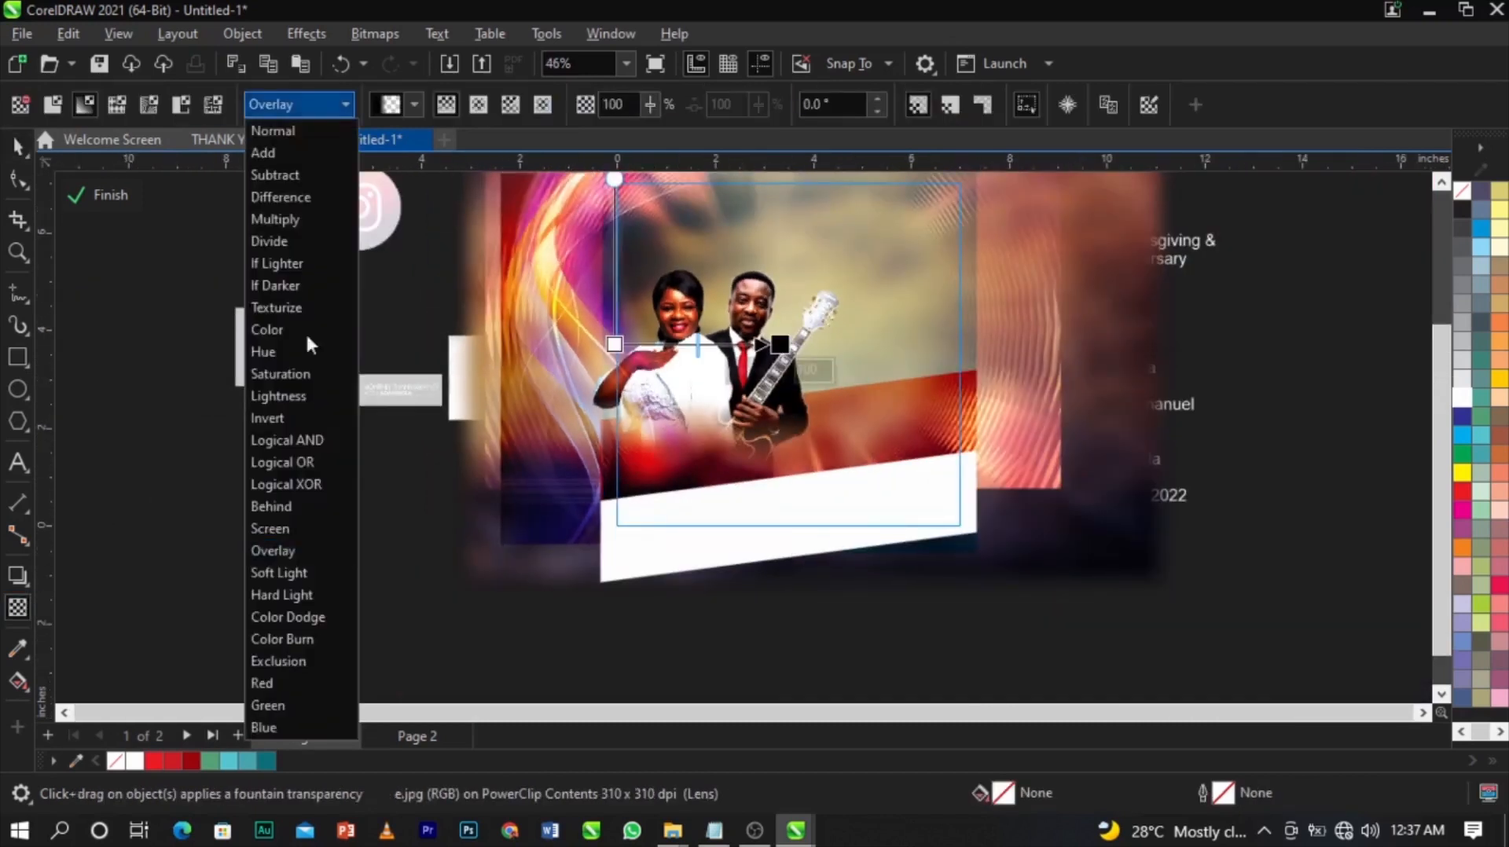
pyautogui.click(281, 530)
pyautogui.scroll(2, 540, 377)
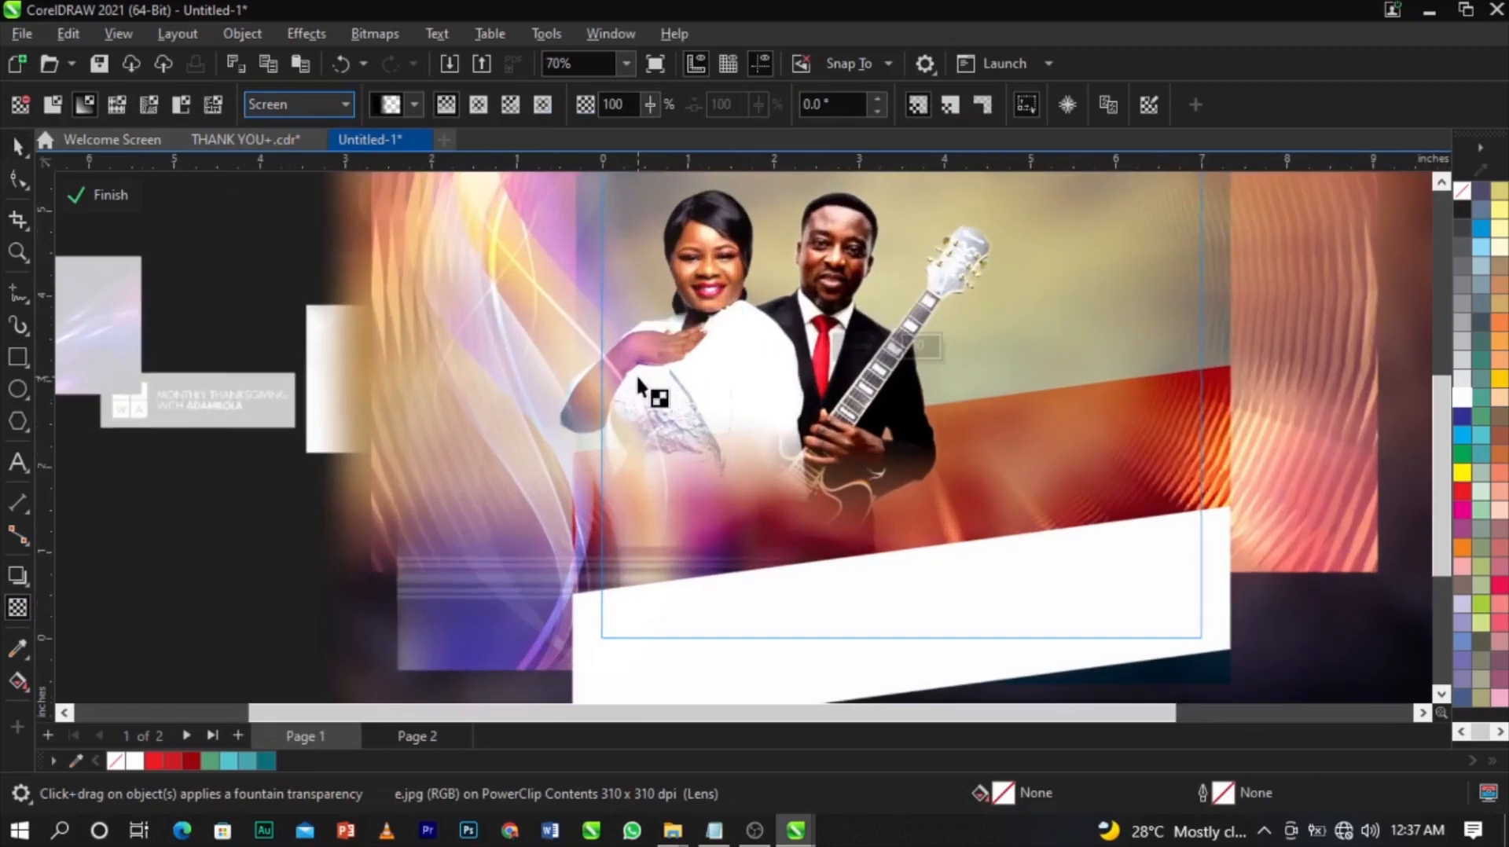
pyautogui.click(313, 106)
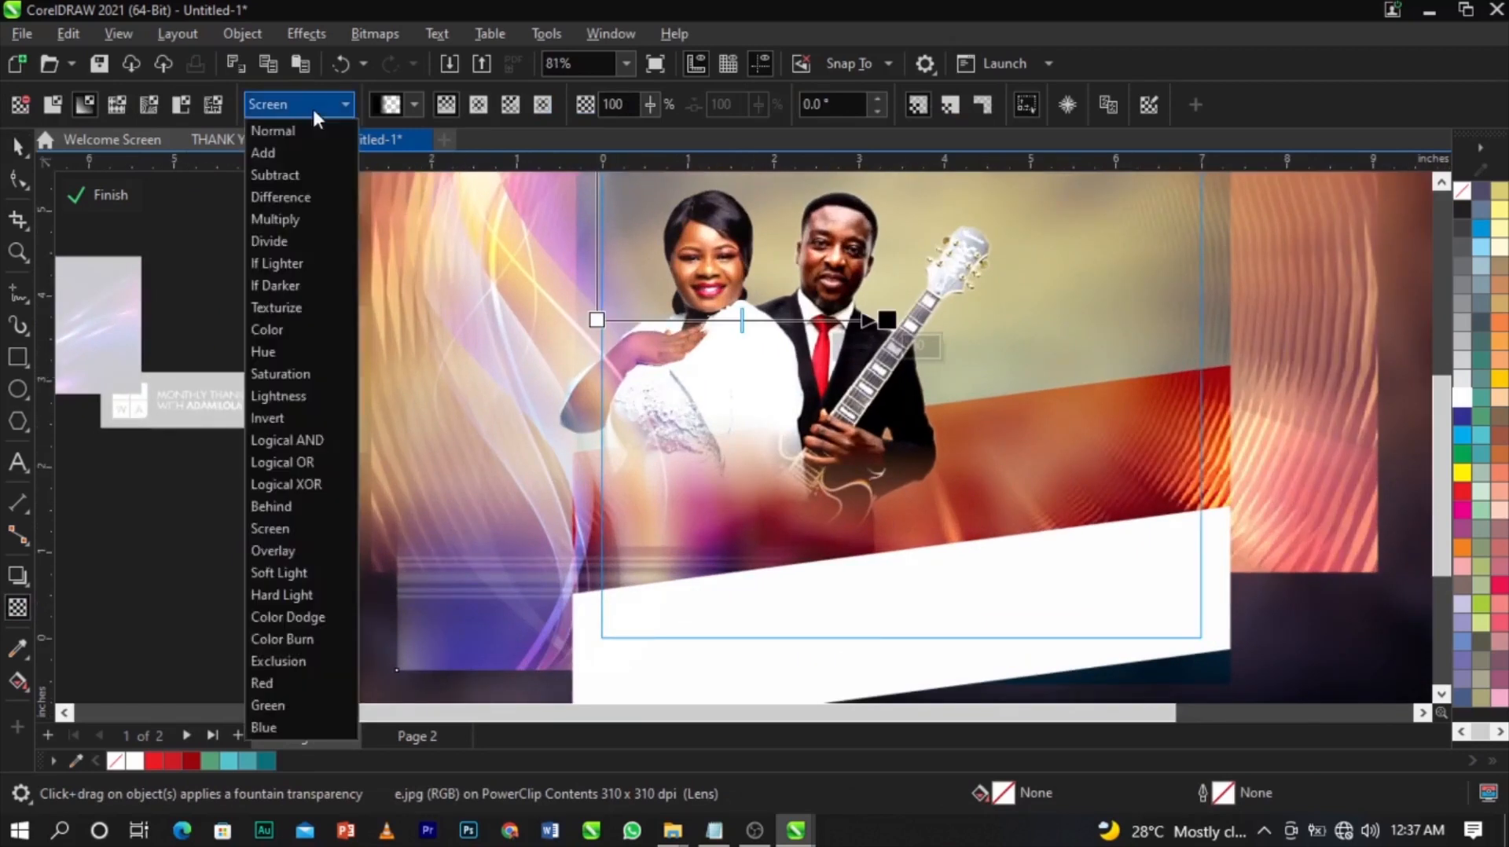
pyautogui.click(298, 543)
pyautogui.scroll(-2, 621, 409)
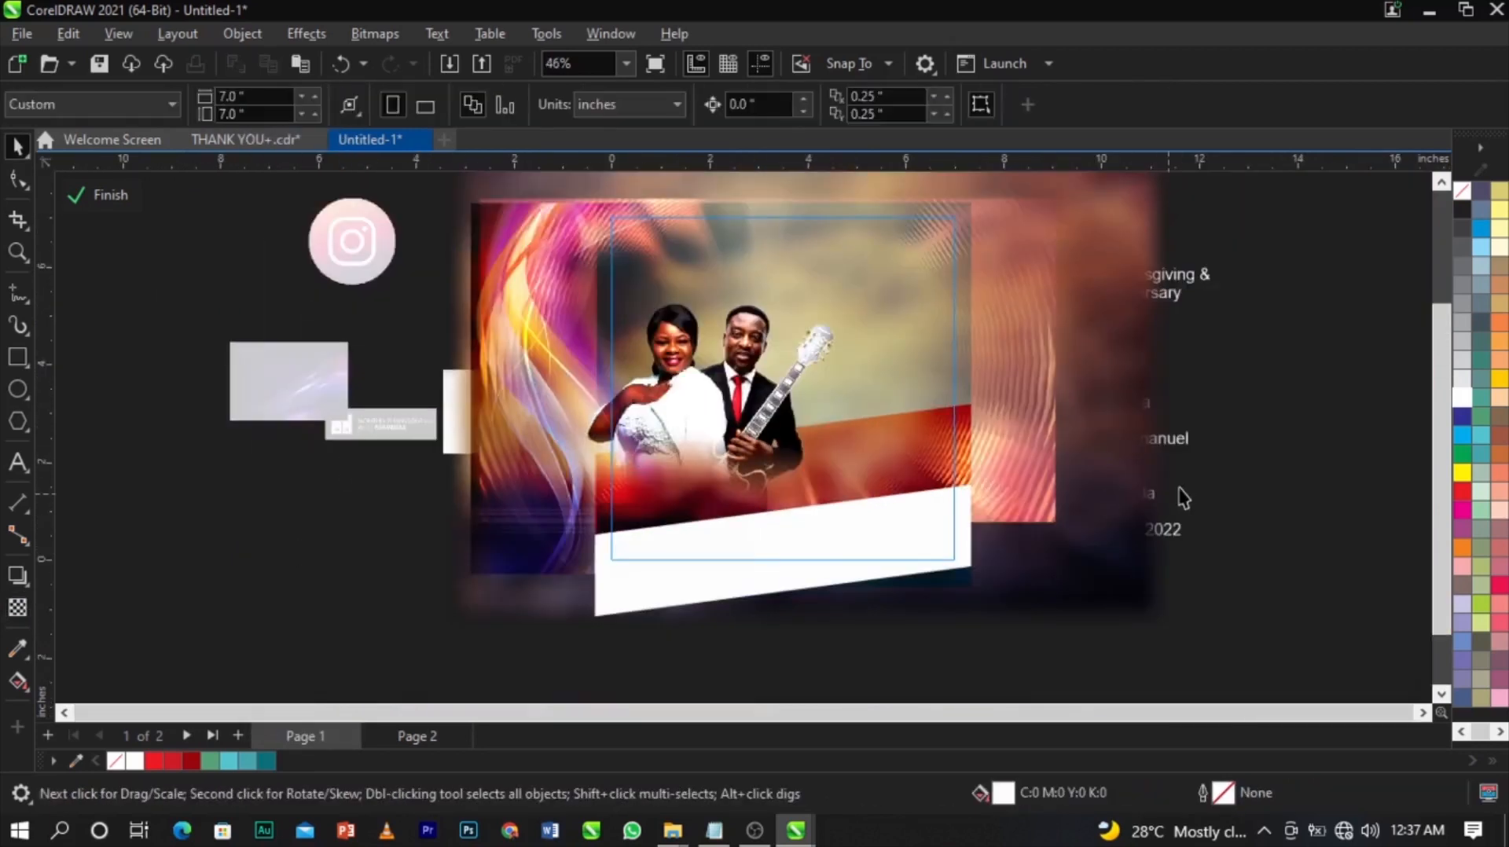
# Zoom in on the page and place the yellow glow image near the couple's lower left.
pyautogui.press('z')
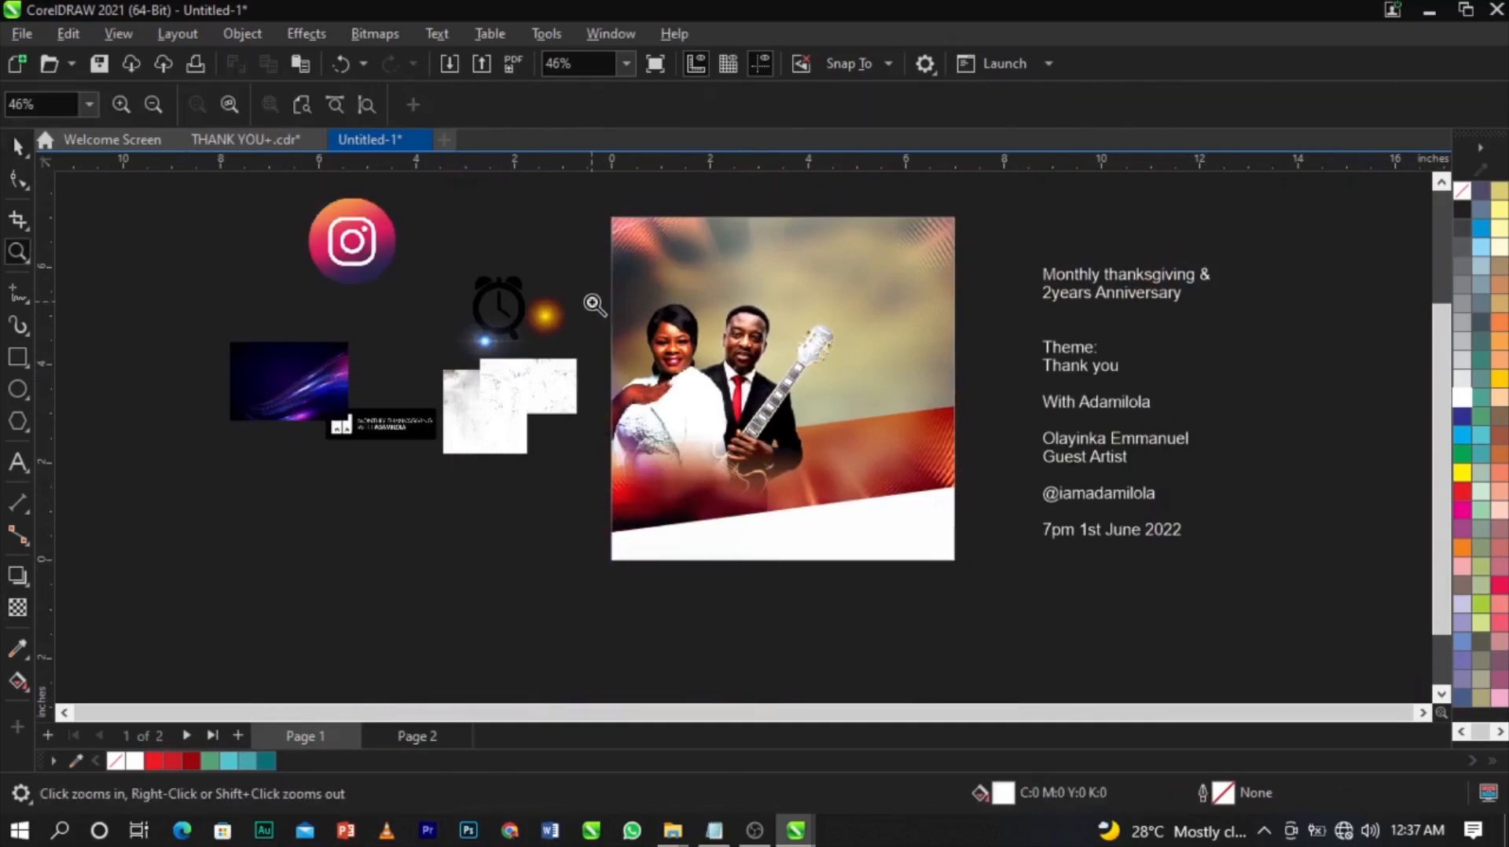
pyautogui.moveTo(558, 208); pyautogui.dragTo(991, 597)
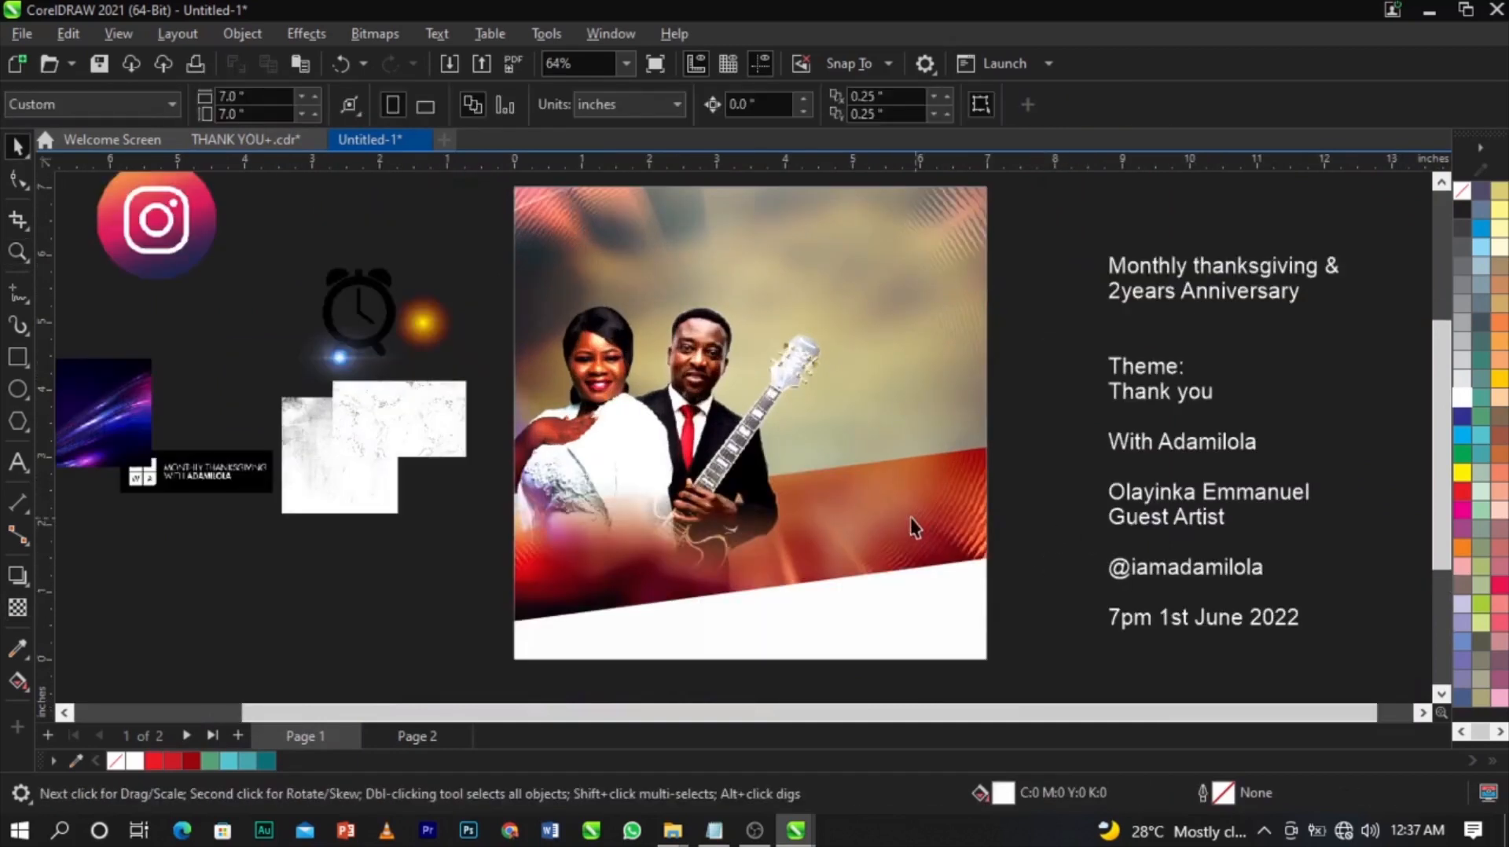
pyautogui.scroll(2, 847, 484)
pyautogui.scroll(-2, 870, 457)
pyautogui.scroll(2, 720, 361)
pyautogui.scroll(-4, 668, 409)
pyautogui.moveTo(600, 209); pyautogui.dragTo(1052, 616)
pyautogui.moveTo(426, 346); pyautogui.dragTo(702, 564)
pyautogui.moveTo(362, 586); pyautogui.dragTo(147, 615)
pyautogui.scroll(-2, 390, 514)
# Leave a spare copy of the glow aside and PowerClip the original inside the photo frame.
pyautogui.rightClick(147, 615)
pyautogui.moveTo(262, 582); pyautogui.dragTo(445, 544)
pyautogui.scroll(2, 442, 576)
pyautogui.rightClick(445, 543)
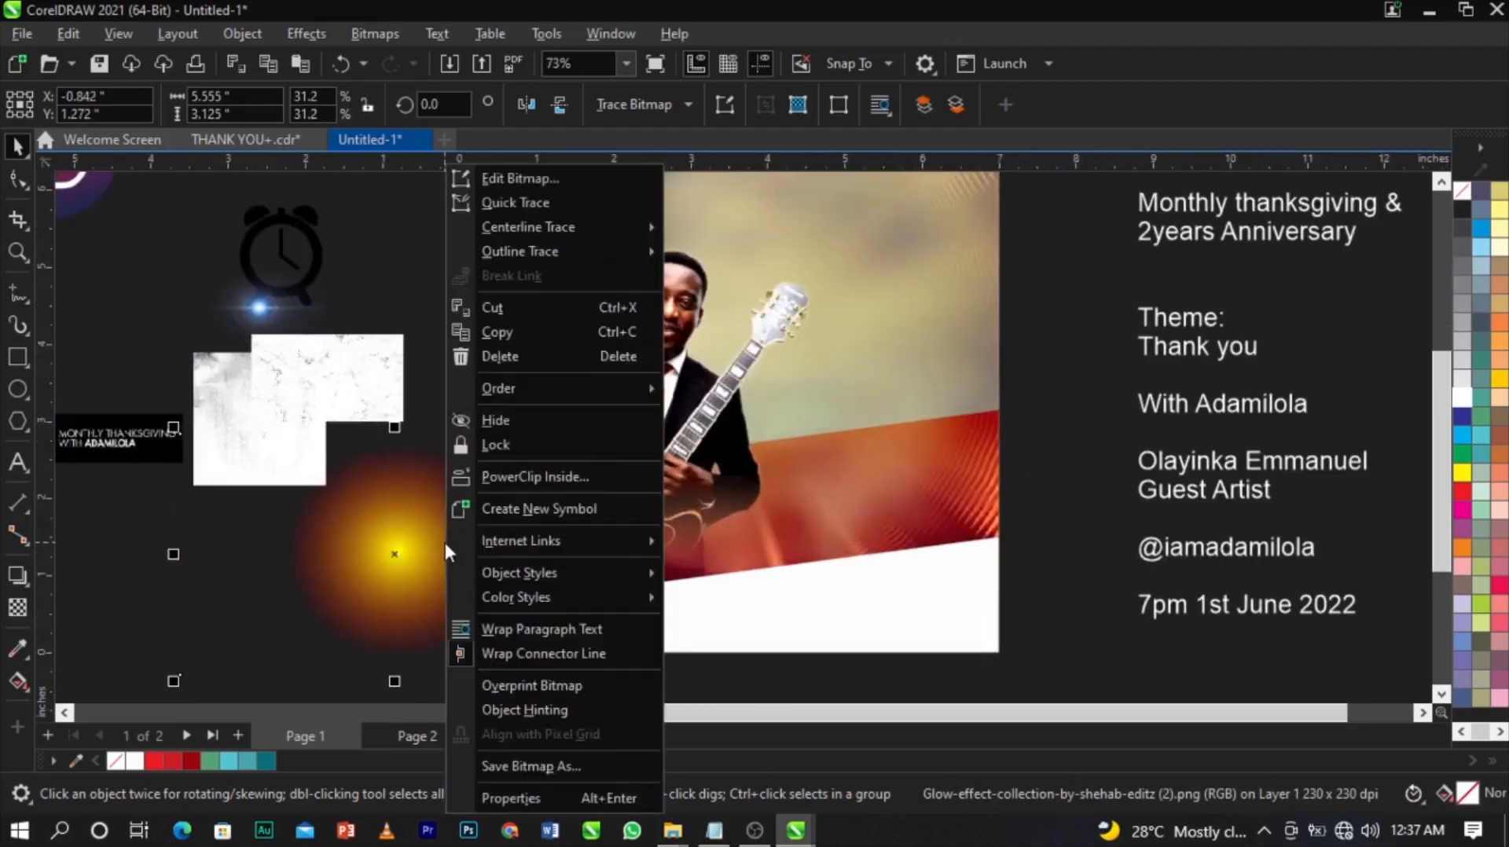
pyautogui.click(542, 478)
pyautogui.click(819, 450)
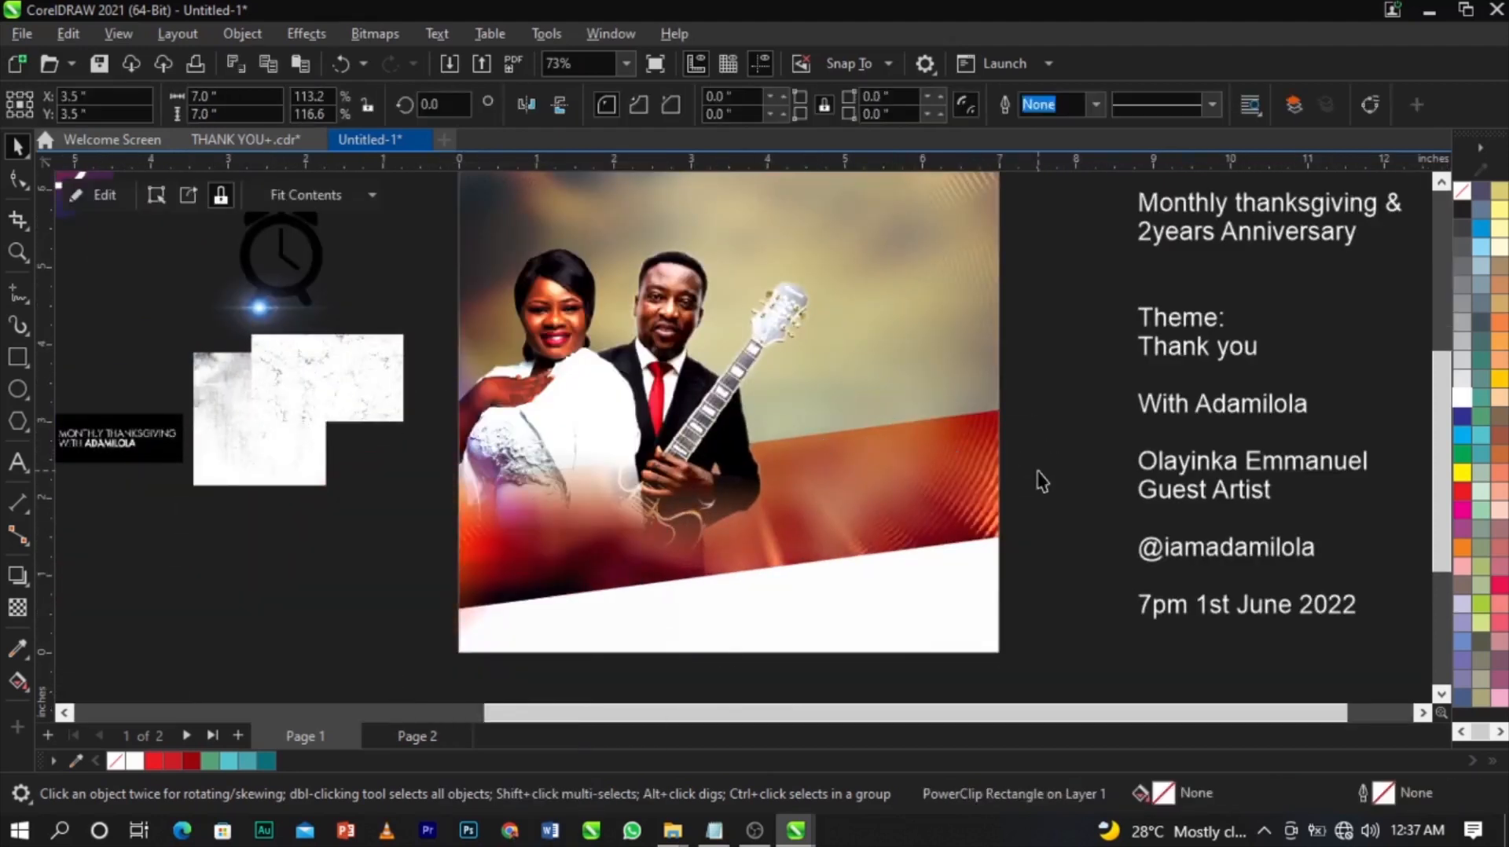
# Inside the frame's PowerClip, move the glow onto the guitar and enlarge it about twice.
pyautogui.rightClick(664, 460)
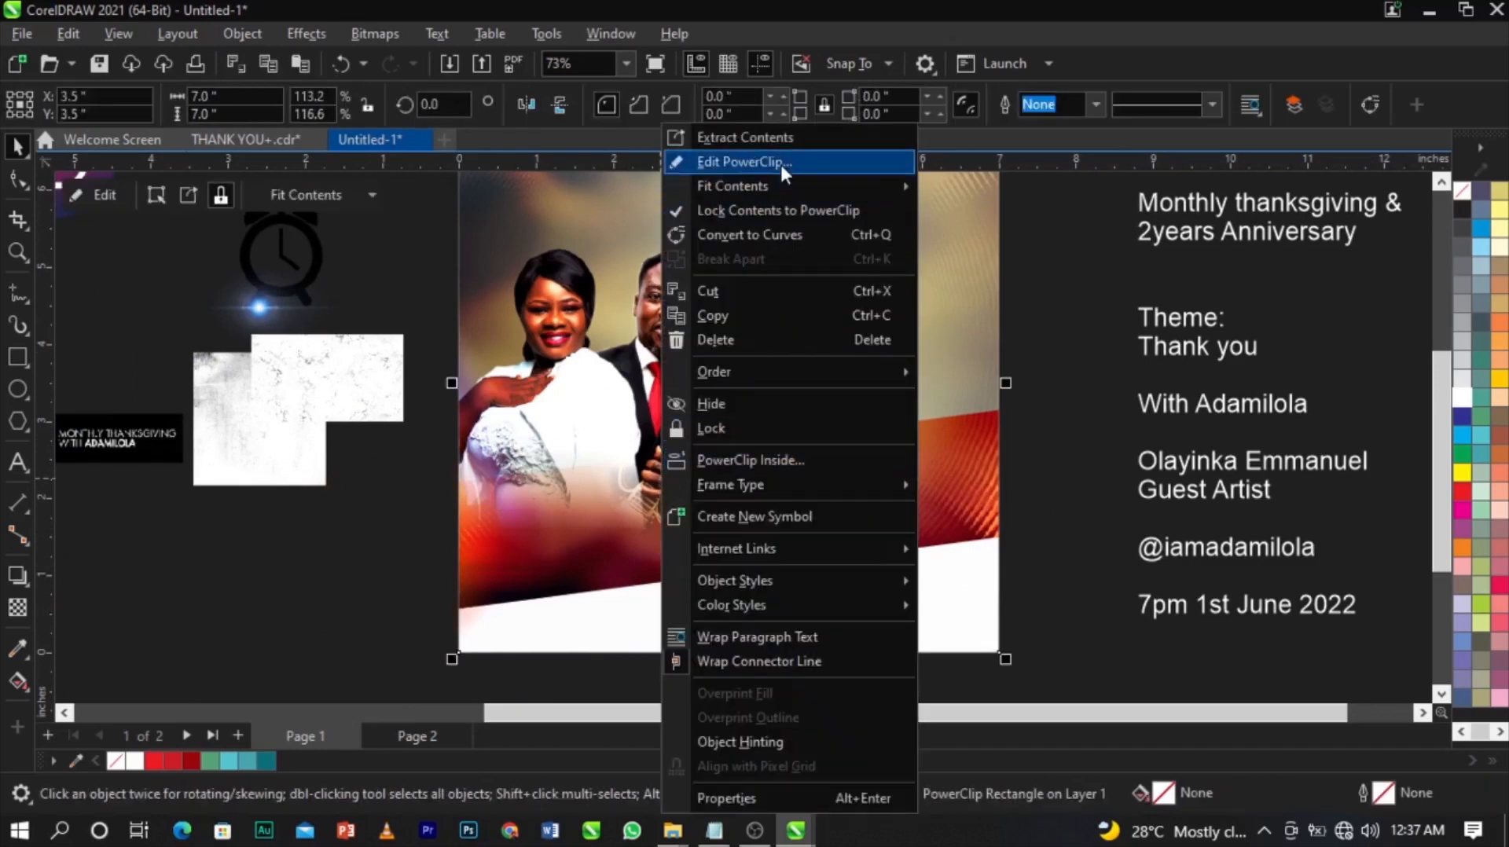
pyautogui.click(780, 162)
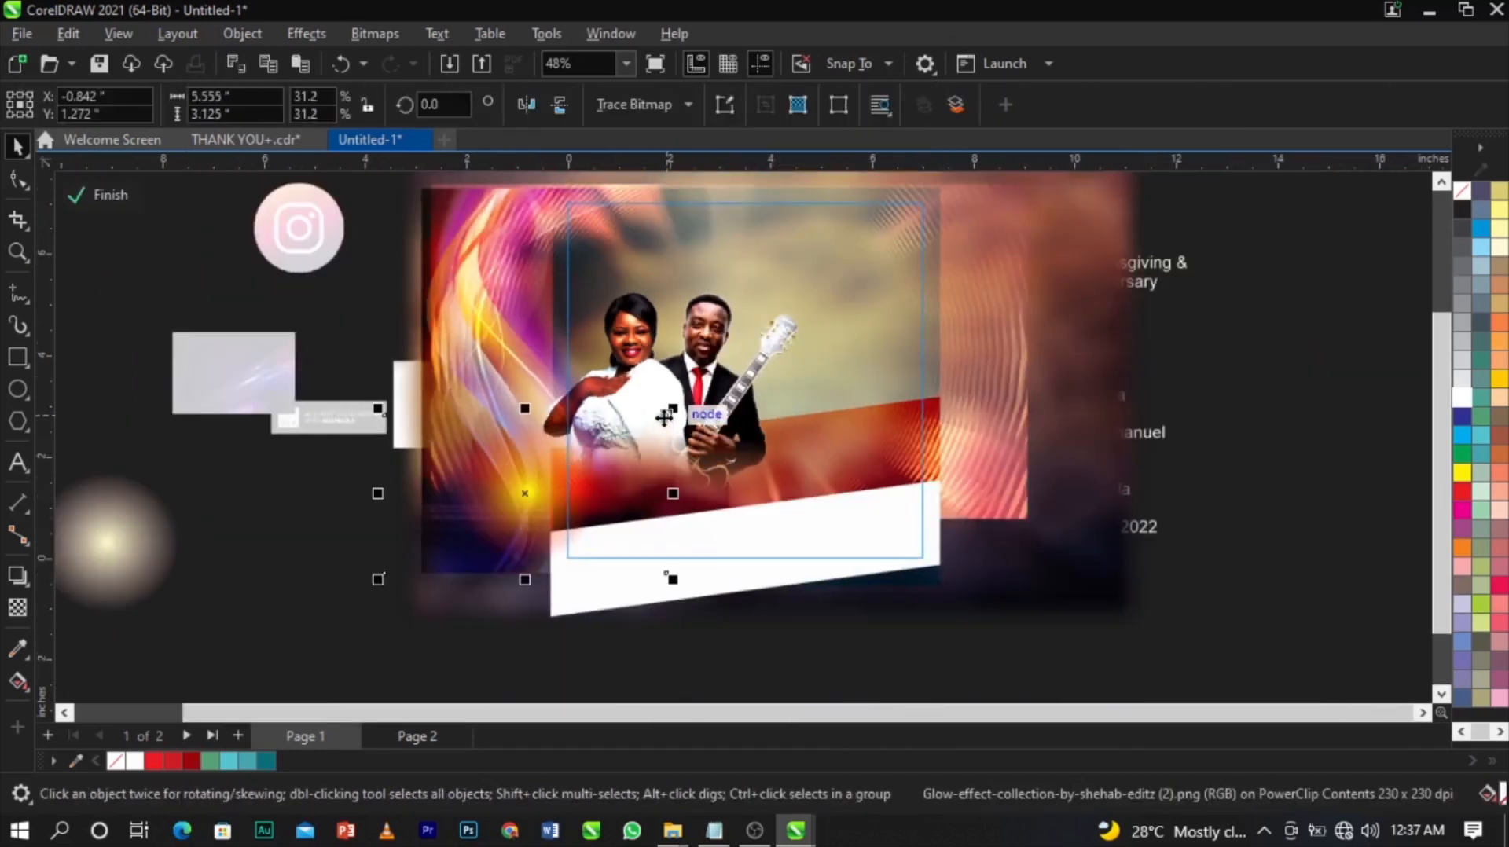
pyautogui.click(478, 319)
pyautogui.scroll(2, 482, 307)
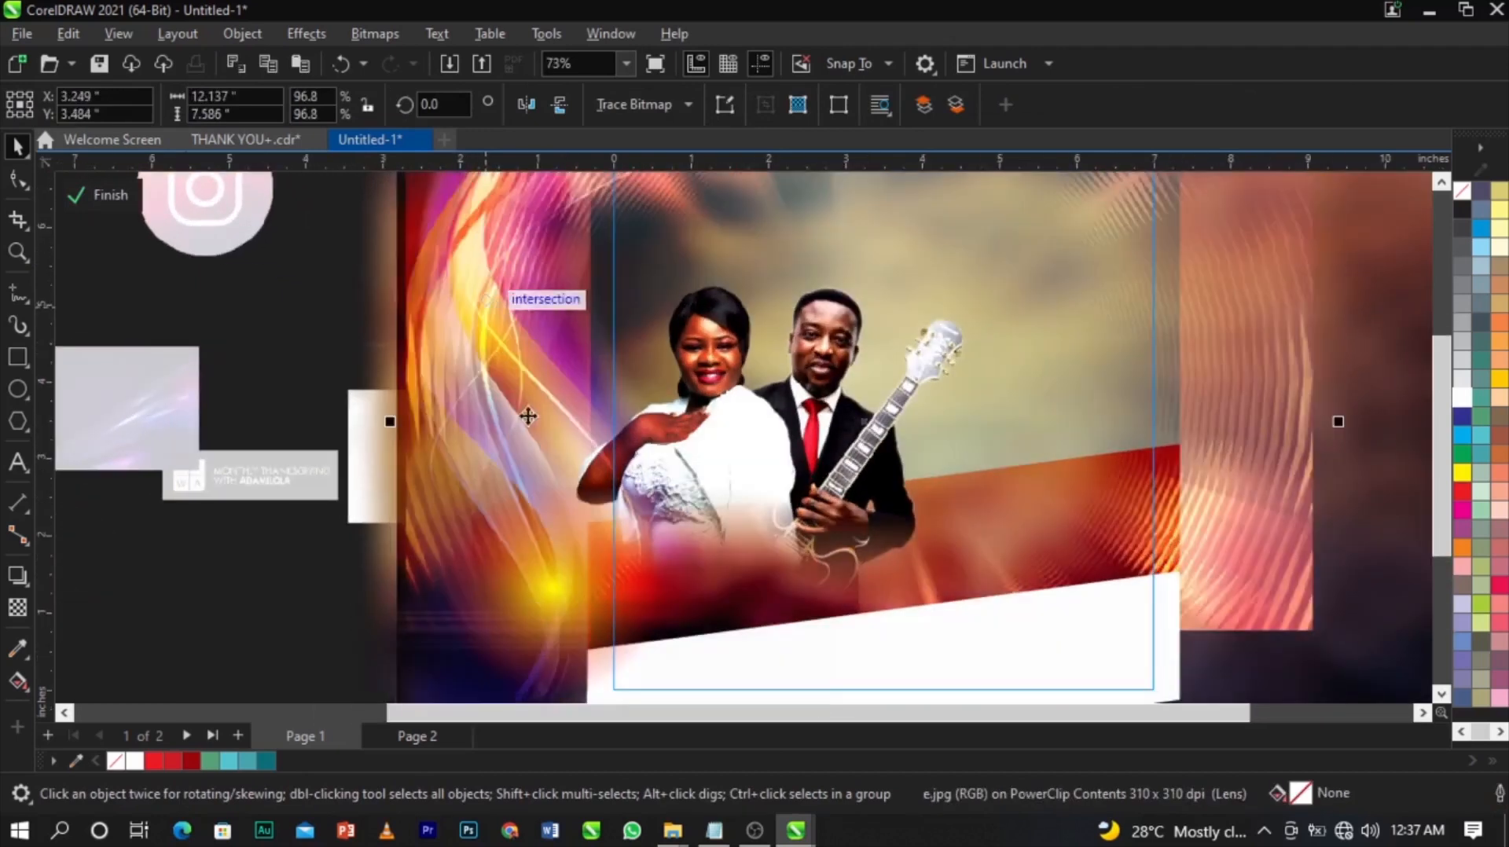
pyautogui.moveTo(559, 602); pyautogui.dragTo(1162, 455)
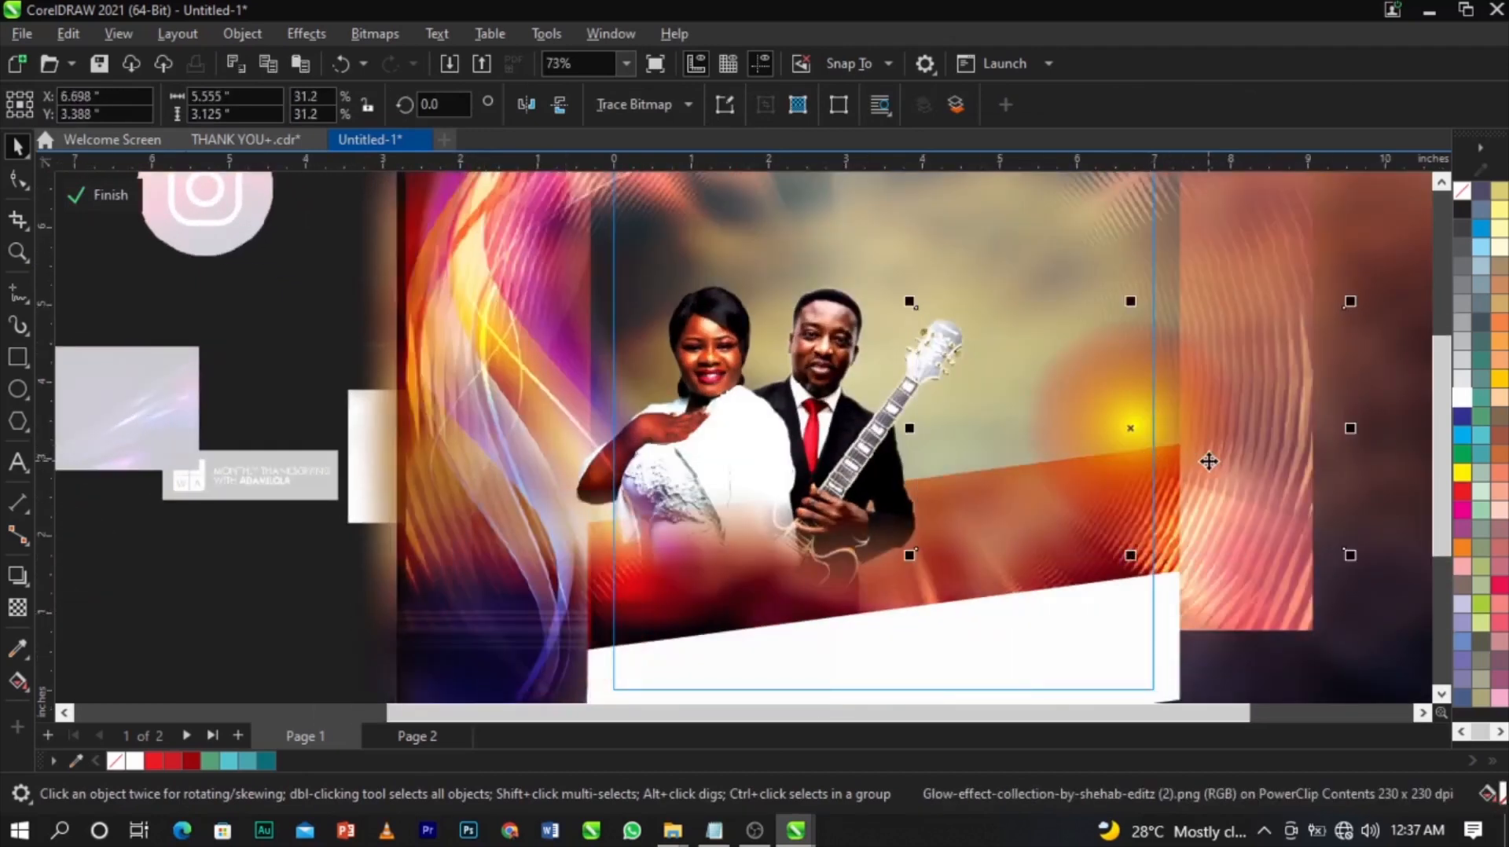
pyautogui.moveTo(1189, 456); pyautogui.dragTo(988, 427)
pyautogui.scroll(-2, 987, 428)
pyautogui.moveTo(1062, 497); pyautogui.dragTo(1210, 572)
pyautogui.moveTo(1052, 472); pyautogui.dragTo(933, 522)
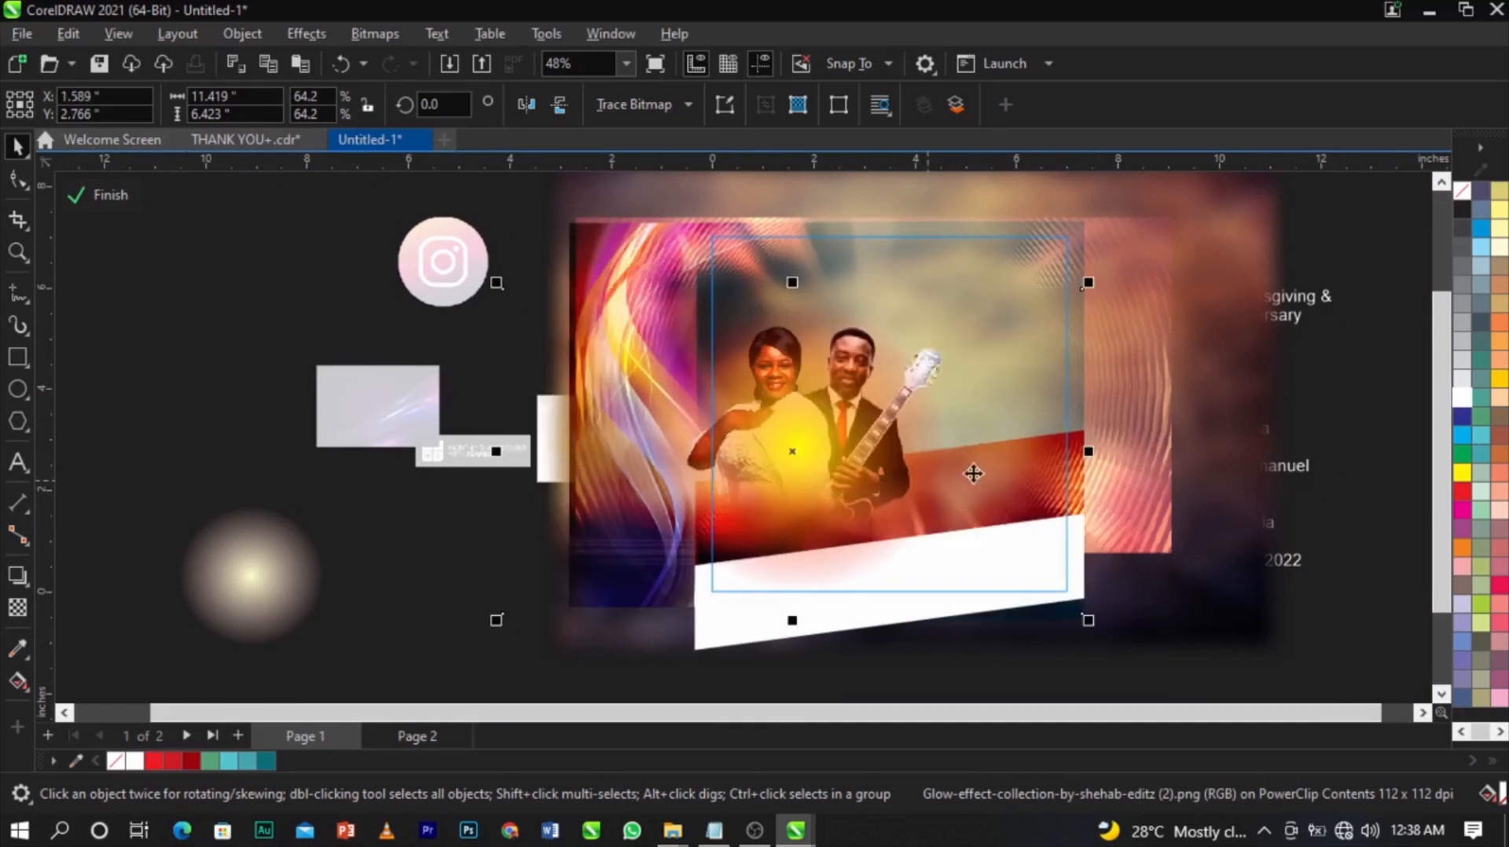
# Set the glow image's transparency blend mode to Screen.
pyautogui.click(24, 610)
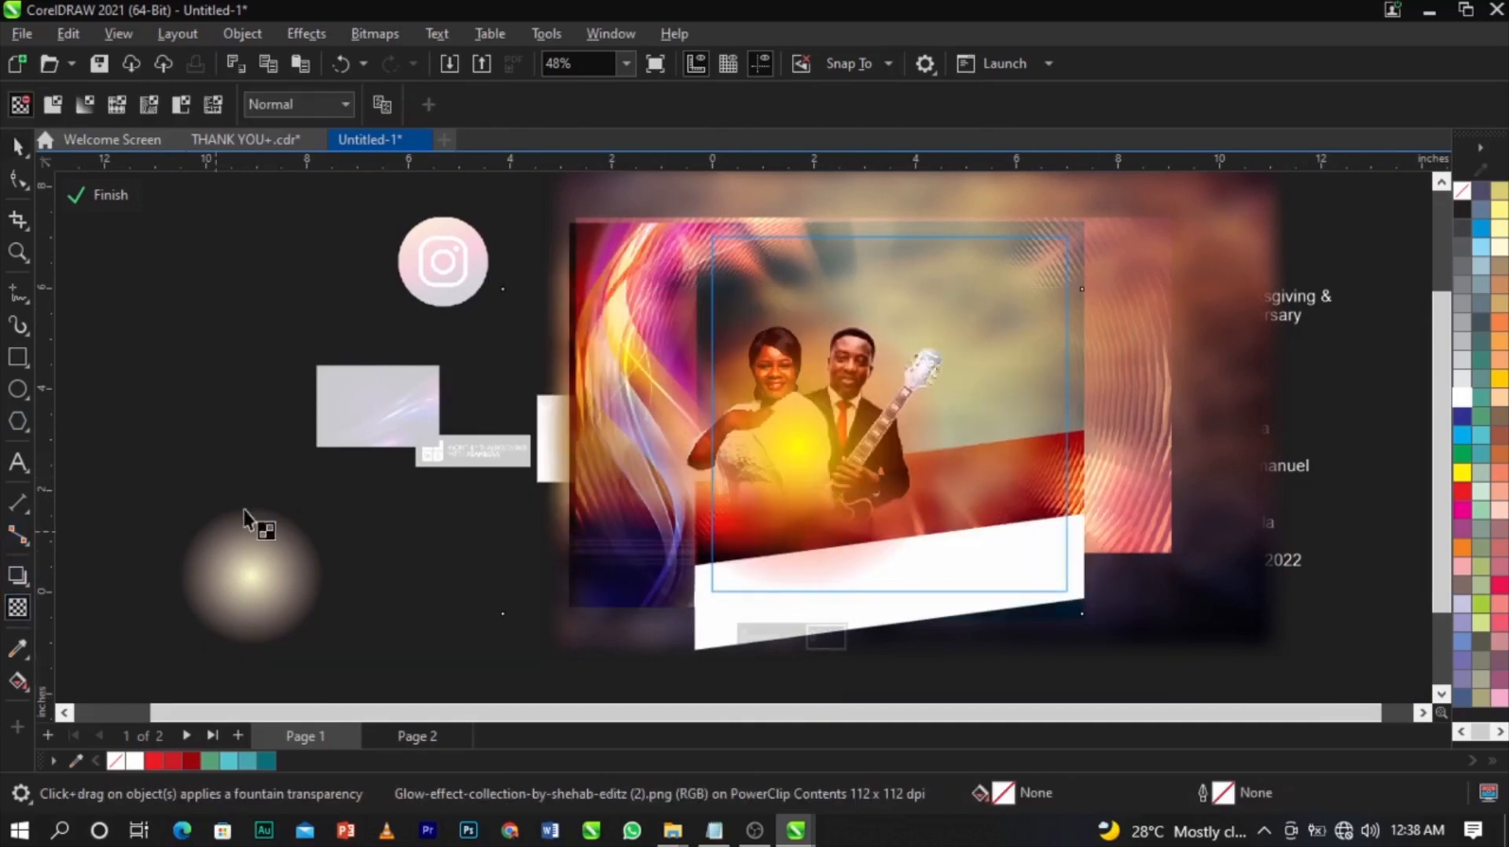
pyautogui.click(291, 105)
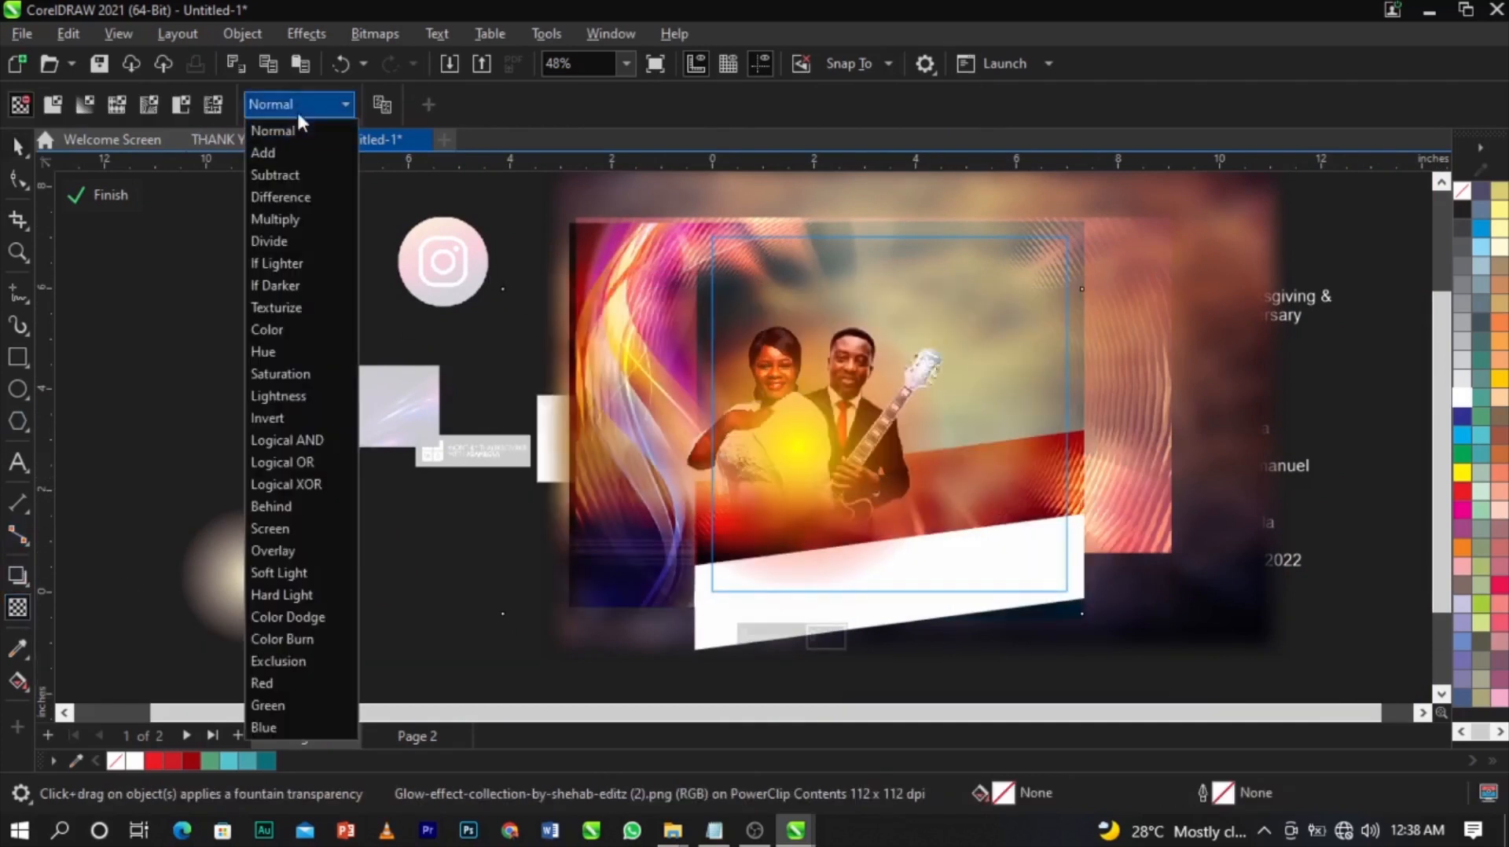
pyautogui.click(350, 526)
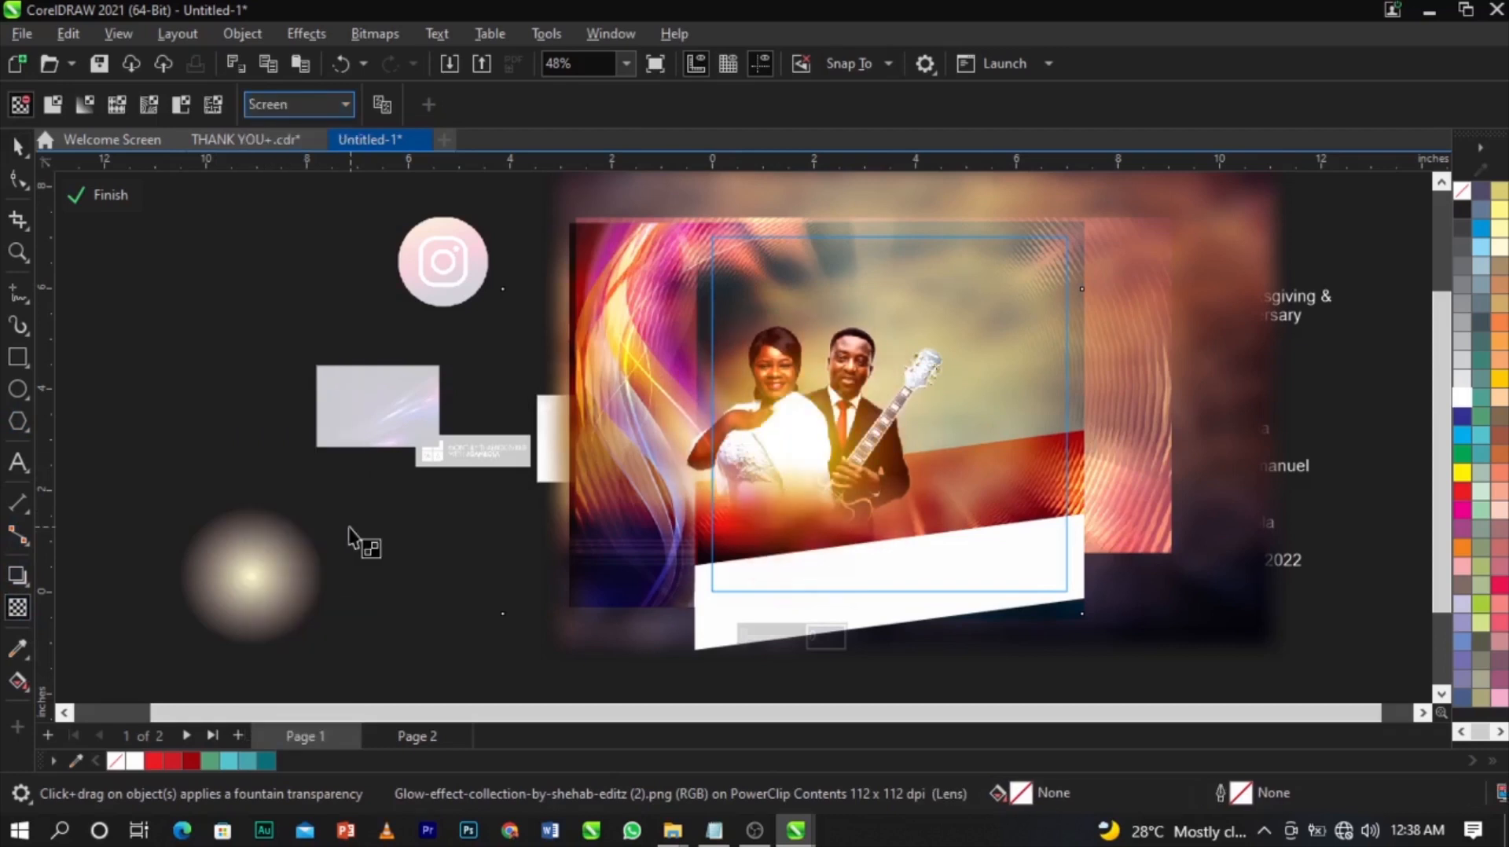
pyautogui.scroll(3, 912, 491)
pyautogui.press('space')
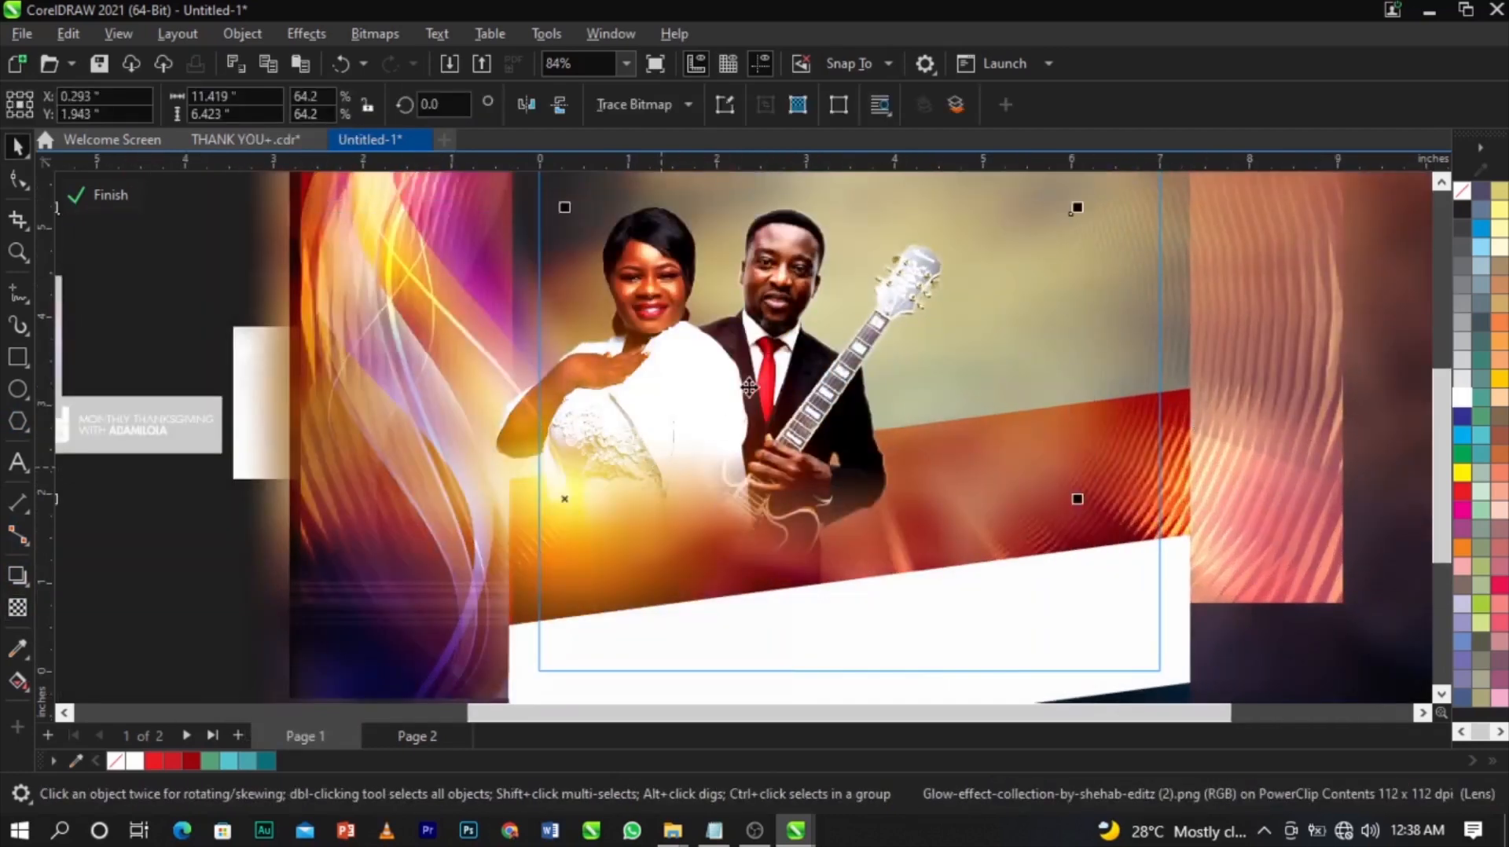
pyautogui.scroll(-3, 681, 472)
# Shrink and reposition the glow image so it sits behind the couple.
pyautogui.moveTo(967, 279); pyautogui.dragTo(944, 350)
pyautogui.moveTo(683, 428)
pyautogui.mouseDown()
pyautogui.moveTo(658, 389)
pyautogui.moveTo(704, 438)
pyautogui.mouseUp()
pyautogui.moveTo(811, 342); pyautogui.dragTo(836, 332)
pyautogui.moveTo(704, 437); pyautogui.dragTo(709, 426)
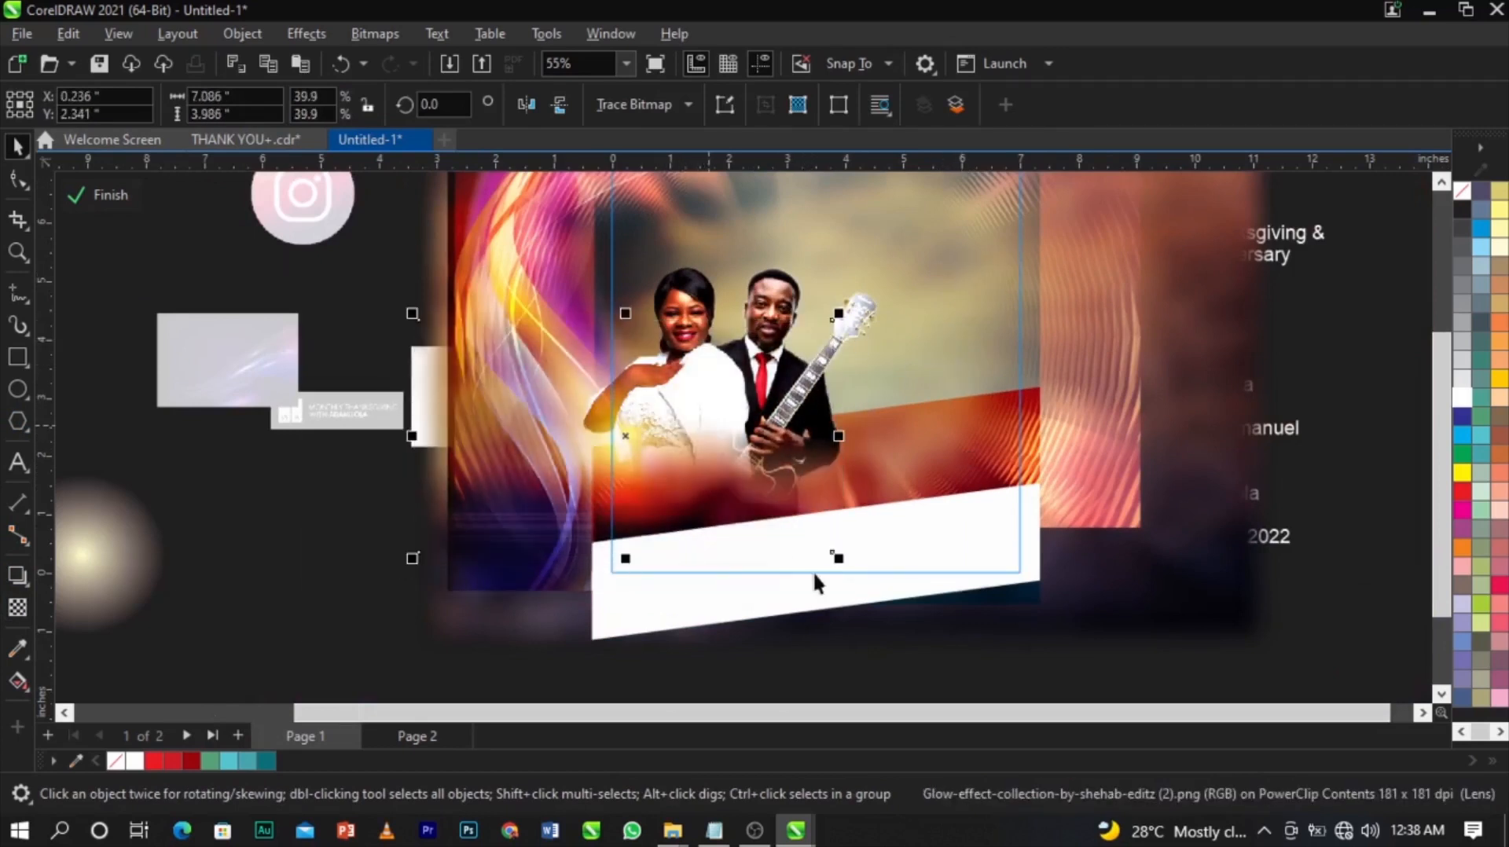
pyautogui.moveTo(838, 558); pyautogui.dragTo(826, 552)
pyautogui.moveTo(685, 469); pyautogui.dragTo(745, 347)
pyautogui.scroll(2, 749, 334)
pyautogui.moveTo(1024, 482); pyautogui.dragTo(946, 477)
pyautogui.moveTo(766, 331)
pyautogui.mouseDown()
pyautogui.moveTo(770, 352)
pyautogui.moveTo(778, 335)
pyautogui.mouseUp()
# Shrink the glow to 25.2%, re-centre it, and finish the PowerClip editing.
pyautogui.scroll(3, 785, 330)
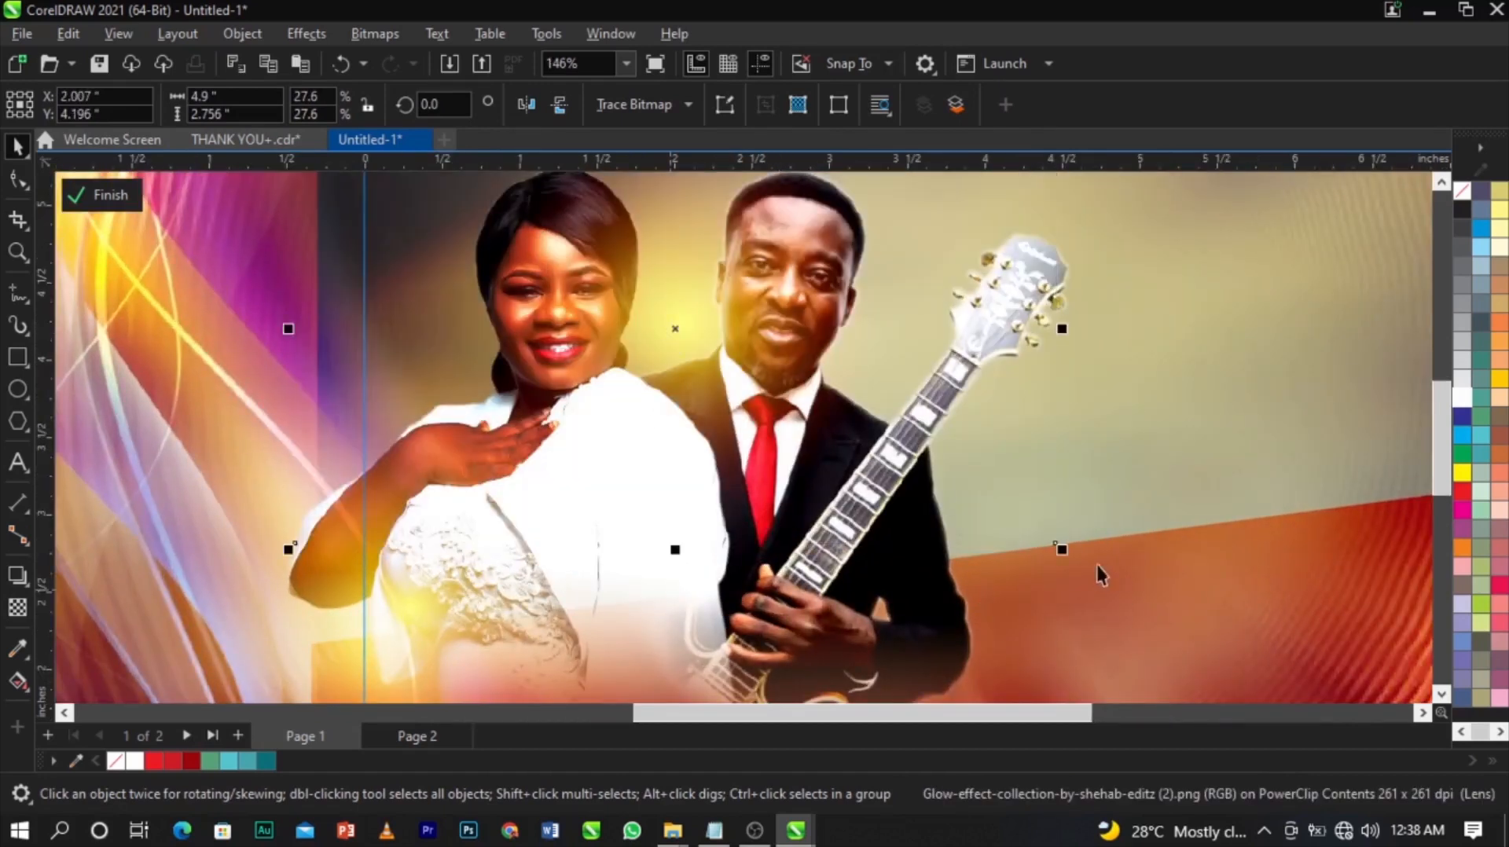
pyautogui.moveTo(1064, 553); pyautogui.dragTo(1025, 554)
pyautogui.moveTo(806, 404); pyautogui.dragTo(797, 412)
pyautogui.scroll(-3, 778, 341)
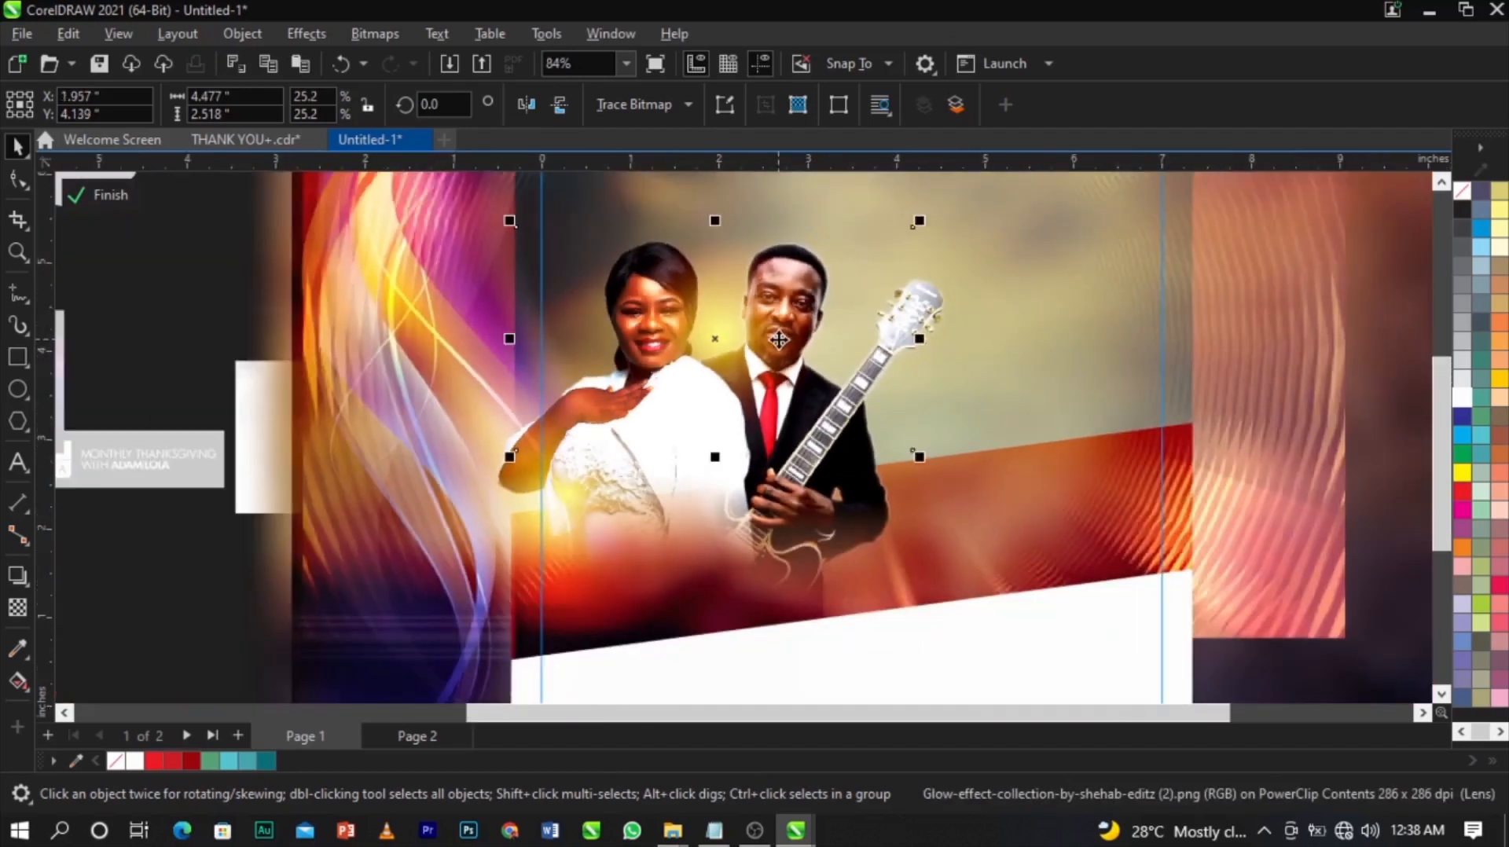
pyautogui.scroll(-3, 779, 340)
pyautogui.click(1318, 470)
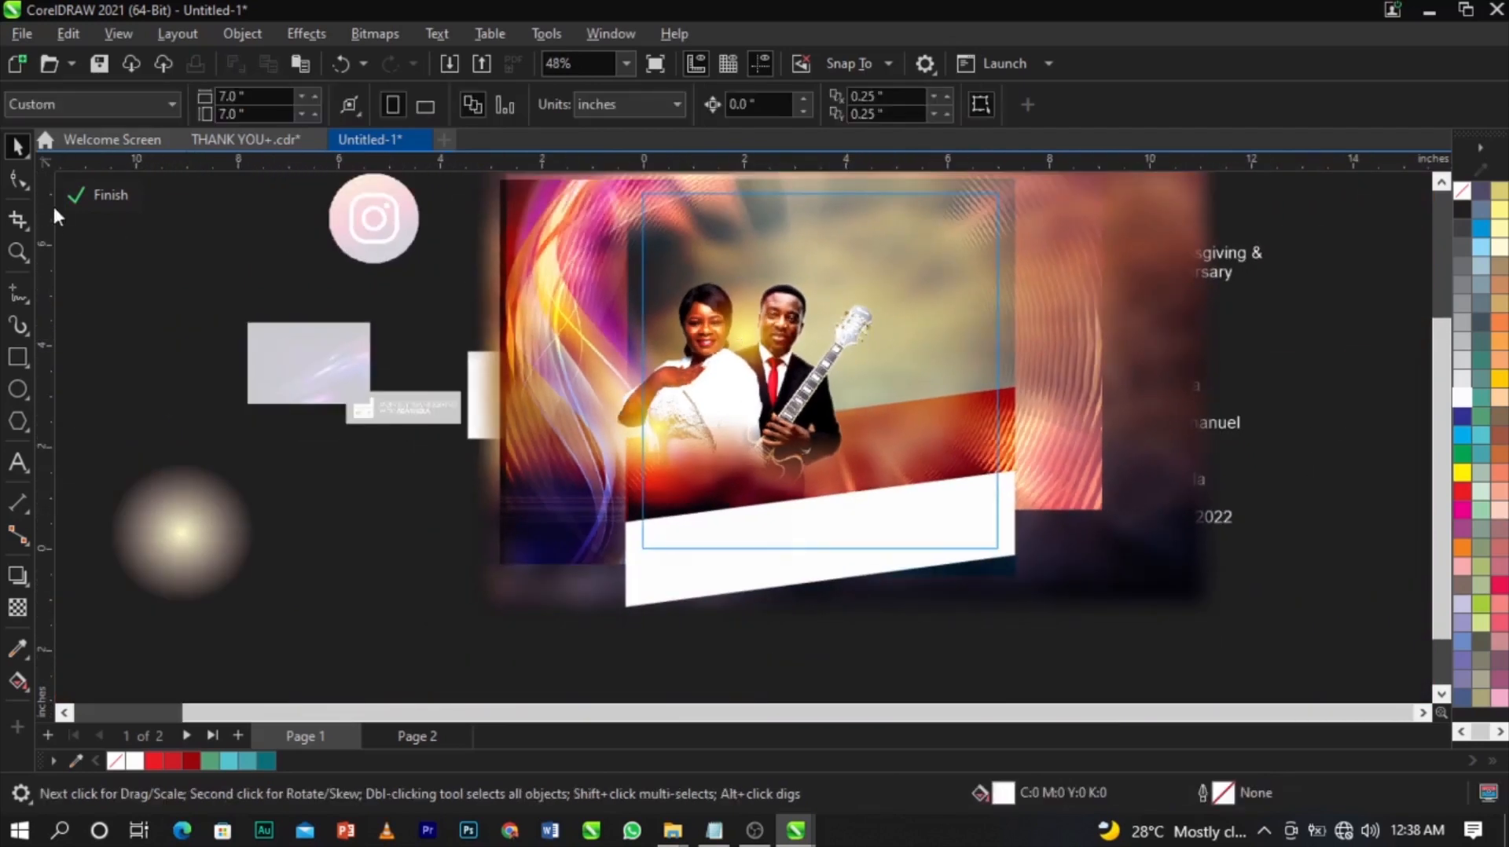
pyautogui.click(1062, 487)
# Delete the two spare marble texture copies lying beside the page.
pyautogui.press('z')
pyautogui.moveTo(626, 182); pyautogui.dragTo(1013, 578)
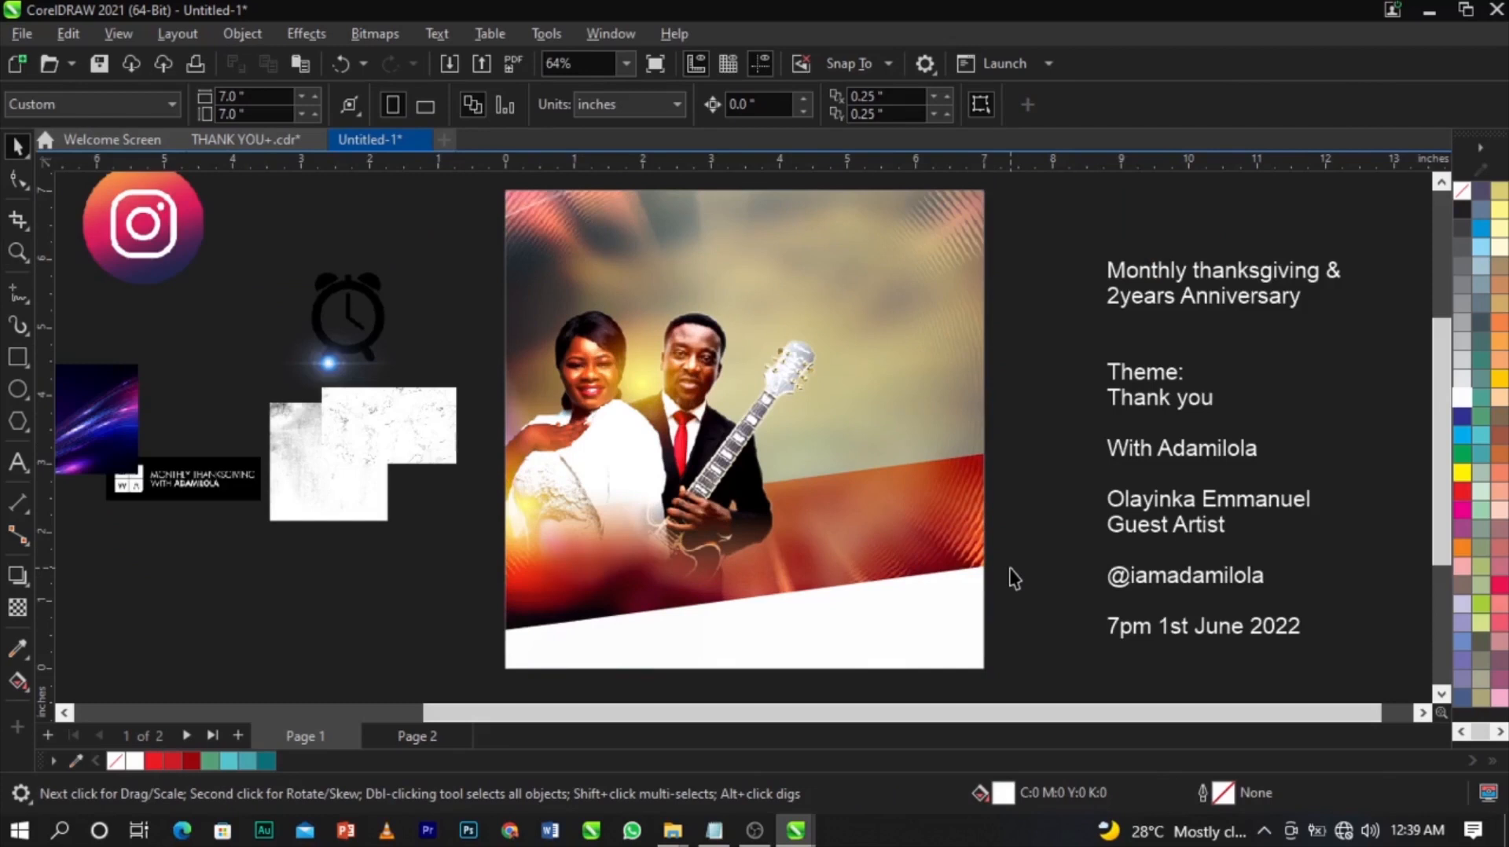
pyautogui.click(432, 463)
pyautogui.scroll(2, 454, 467)
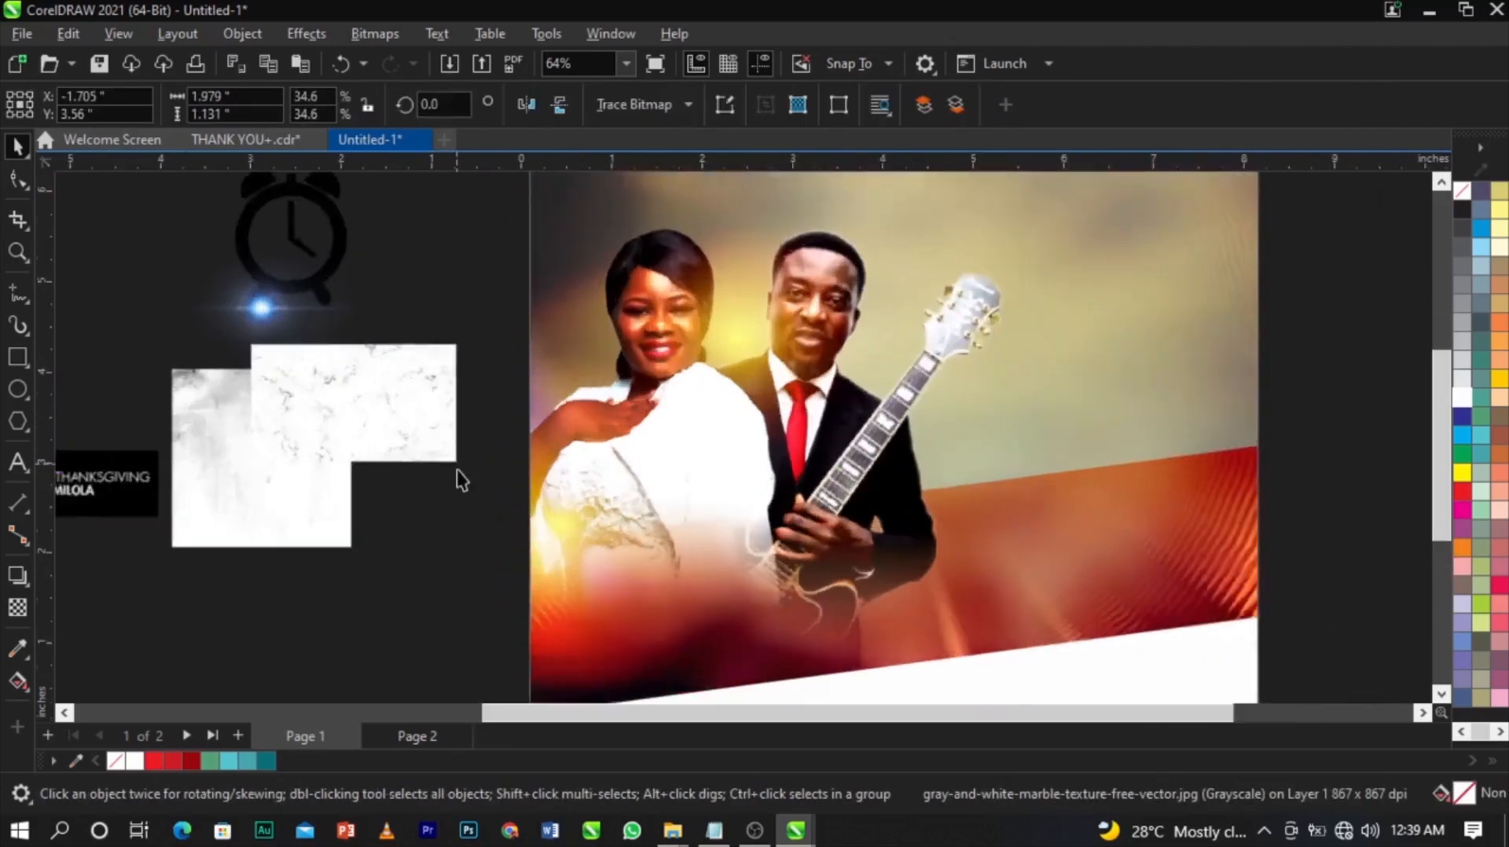
pyautogui.click(288, 530)
pyautogui.press('Delete')
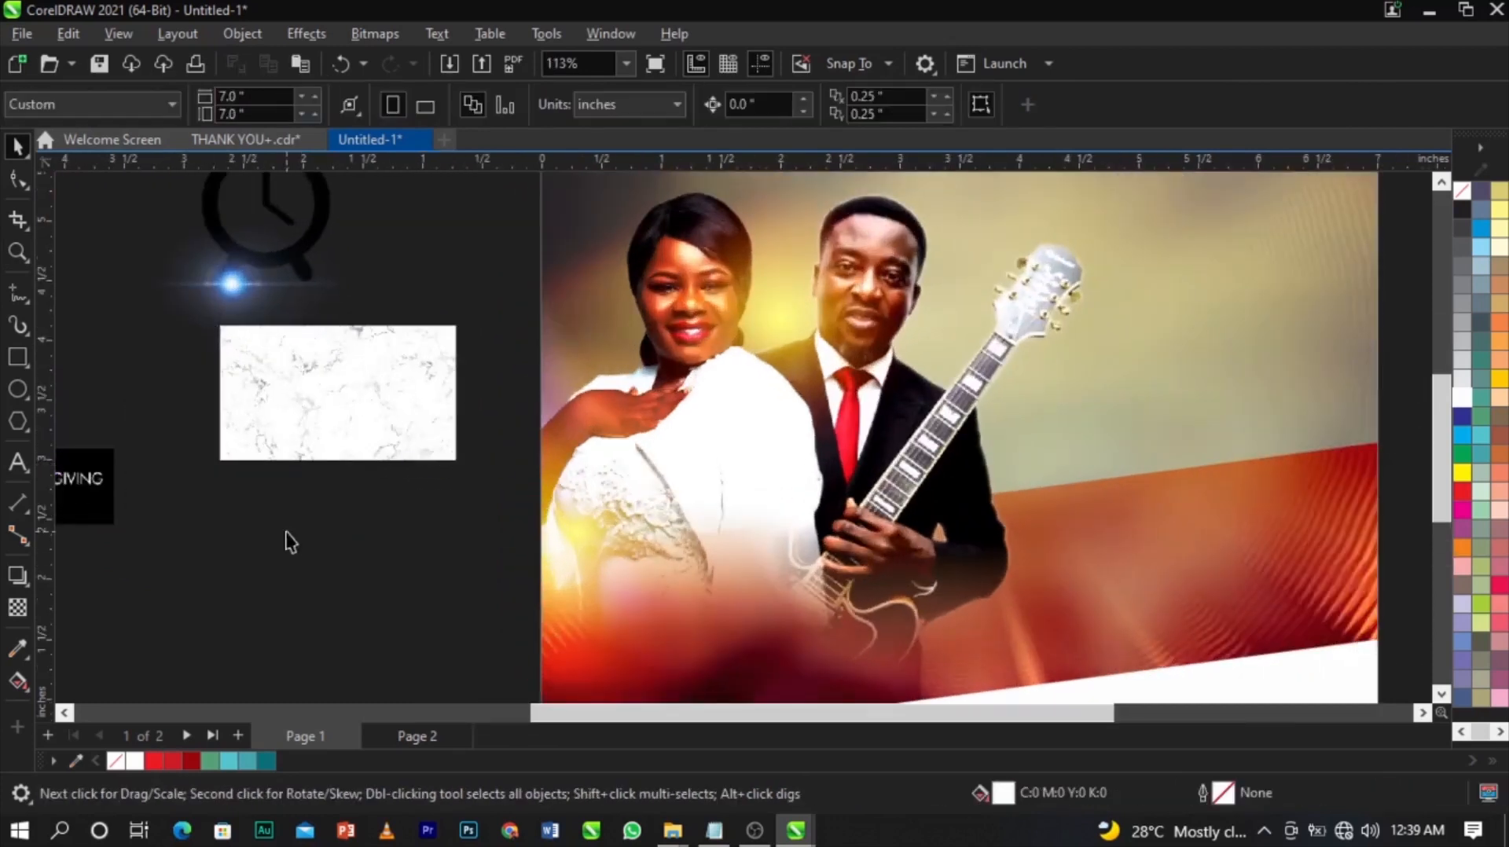
pyautogui.click(336, 404)
pyautogui.scroll(4, 337, 404)
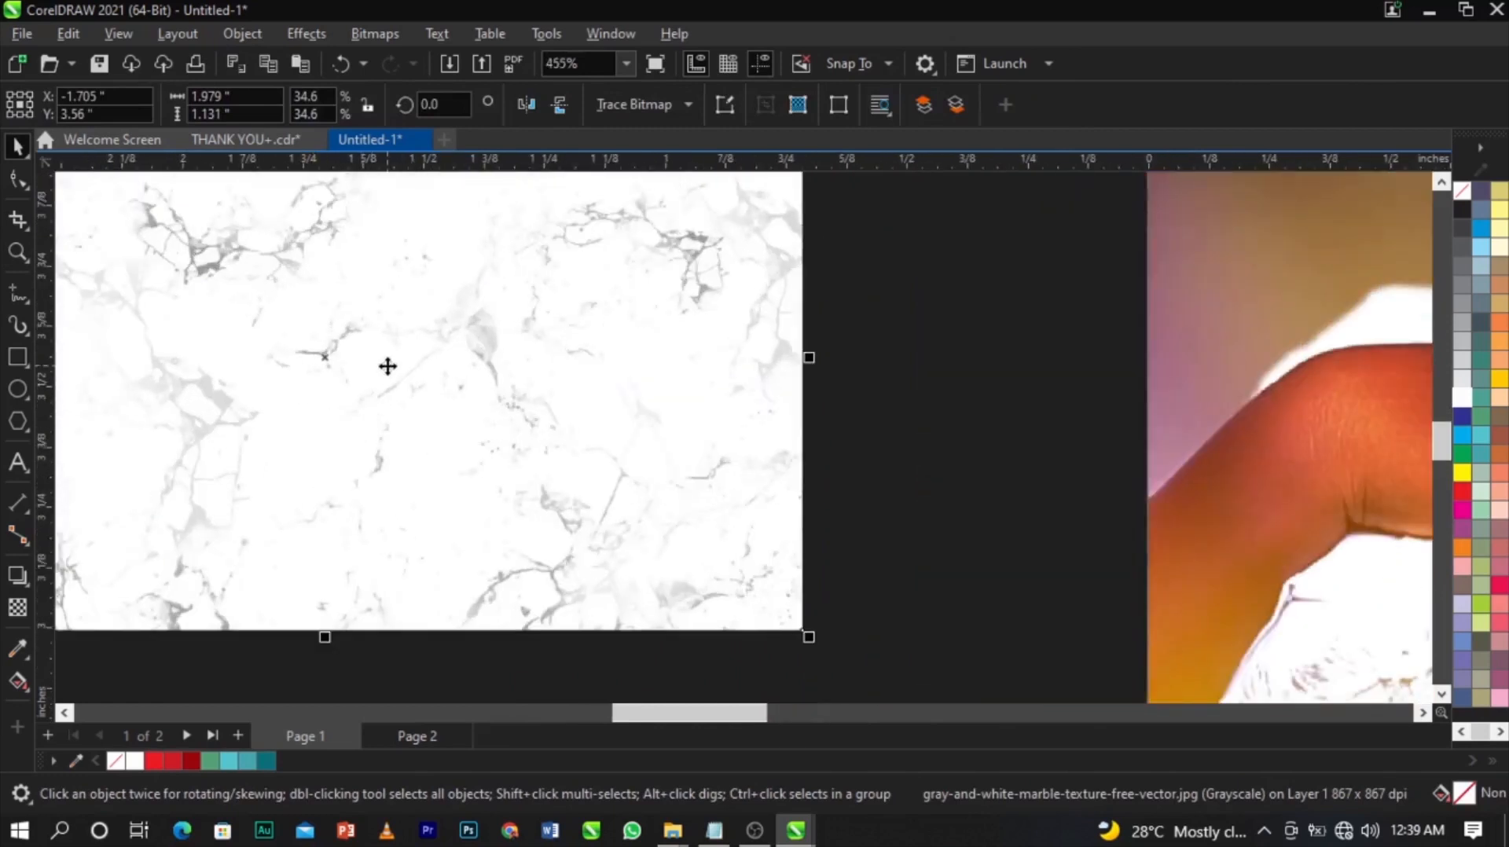
pyautogui.scroll(-3, 388, 364)
pyautogui.scroll(-2, 388, 364)
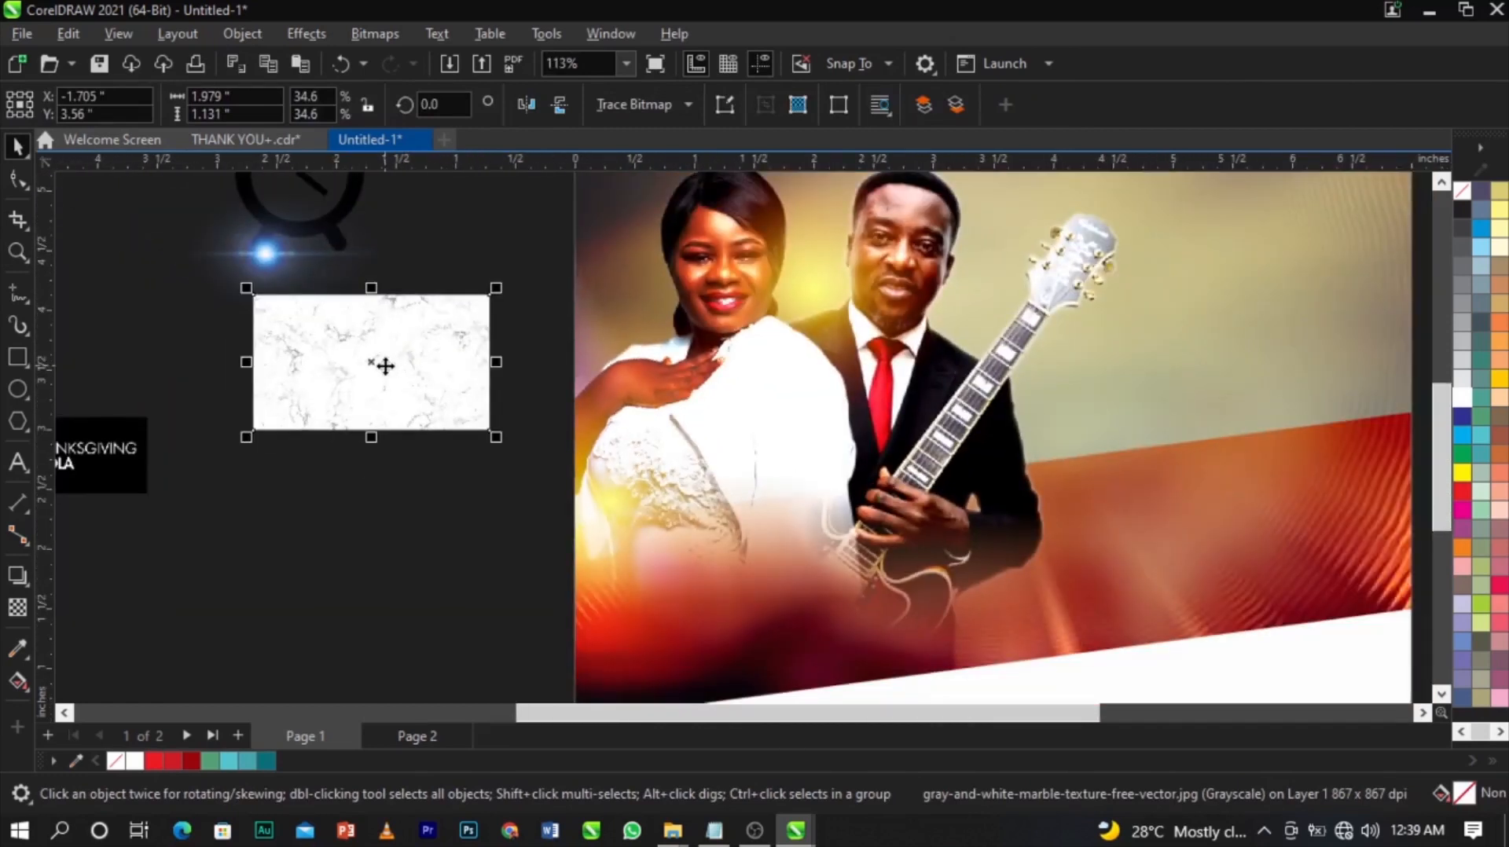
pyautogui.scroll(-3, 384, 364)
pyautogui.press('Delete')
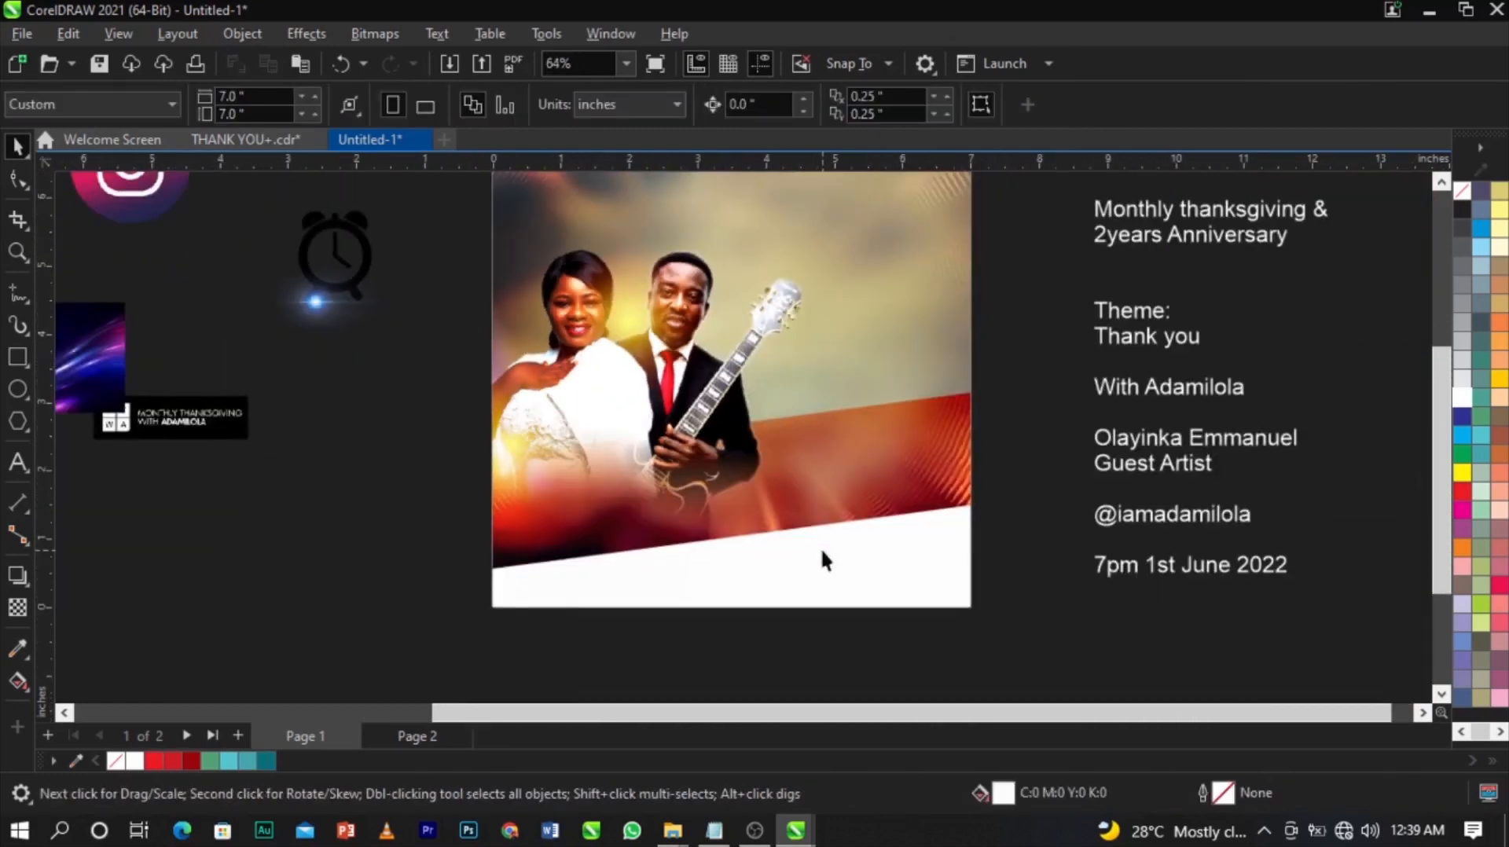
# Paste the marble texture into the flyer's clipped contents, enlarged to 7.5 inches wide and moved lower.
pyautogui.doubleClick(822, 552)
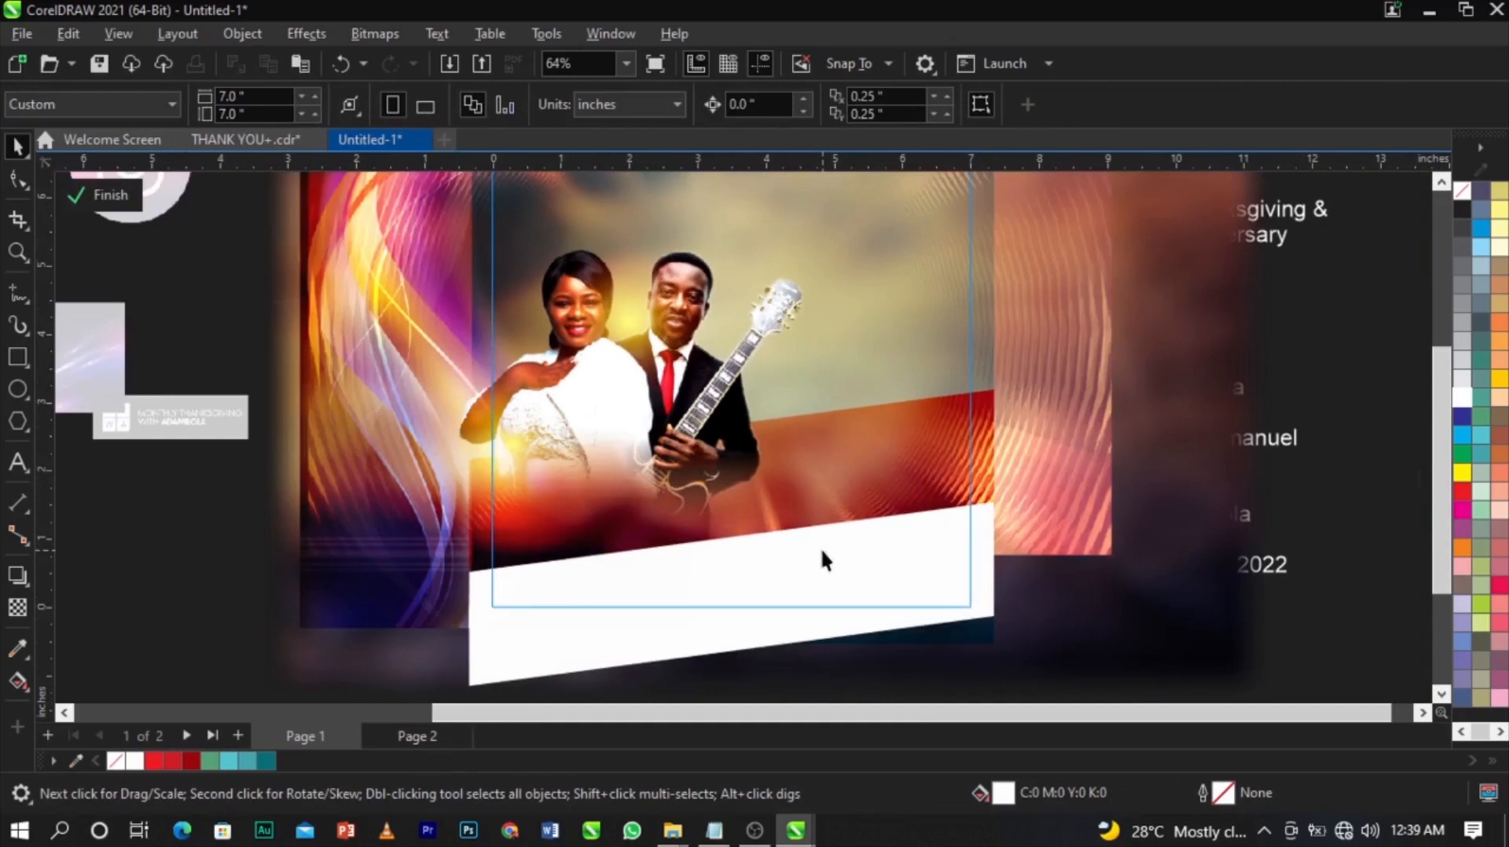
pyautogui.hotkey('ctrl', 'v')
pyautogui.moveTo(452, 412); pyautogui.dragTo(638, 516)
pyautogui.moveTo(548, 464); pyautogui.dragTo(537, 543)
pyautogui.click(882, 616)
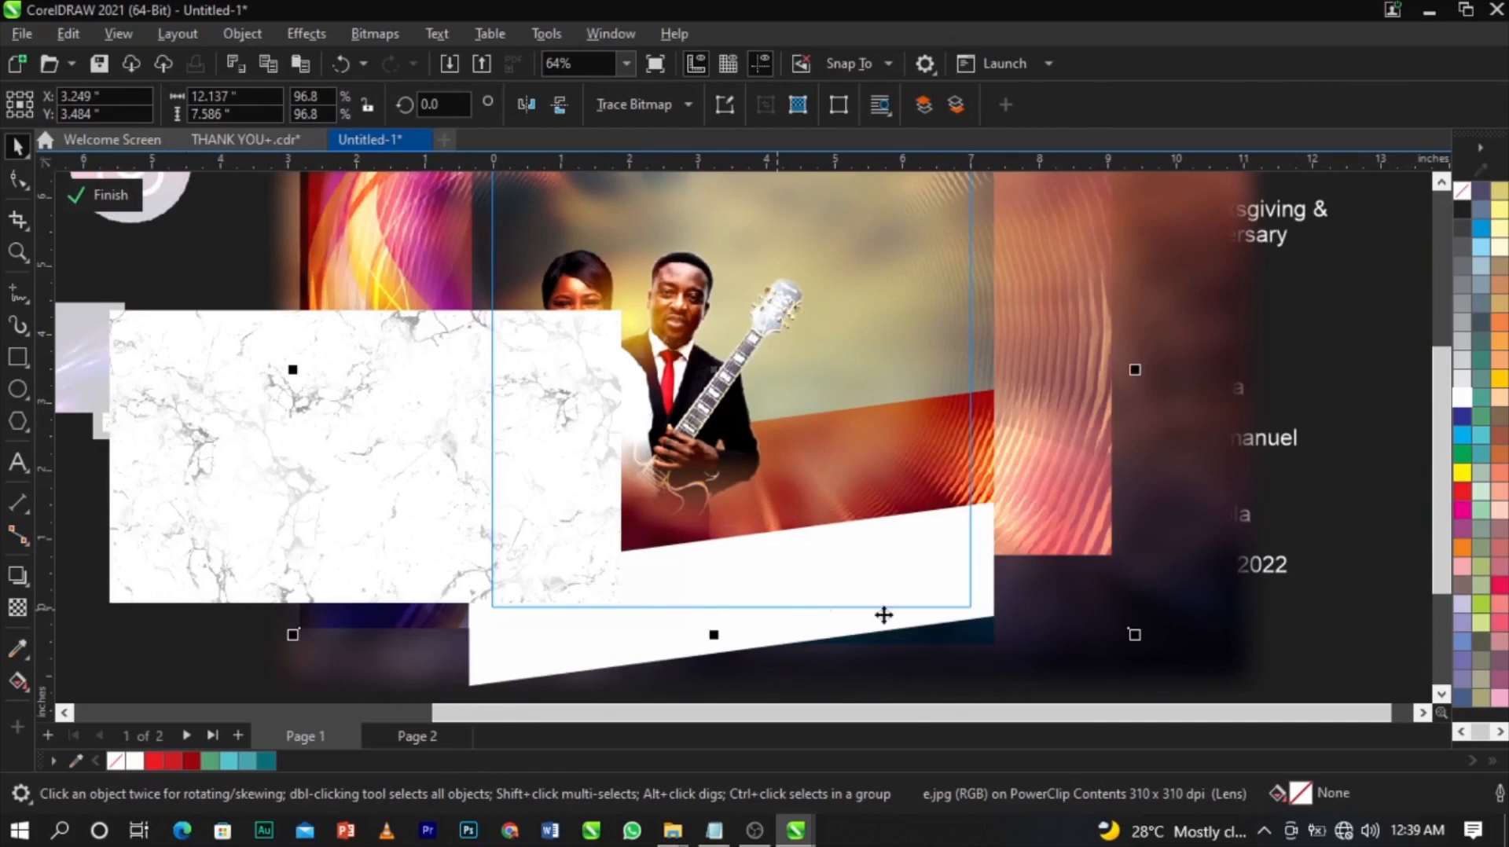
pyautogui.scroll(2, 883, 616)
pyautogui.scroll(-3, 836, 546)
# PowerClip the marble texture inside the slanted white band.
pyautogui.click(587, 619)
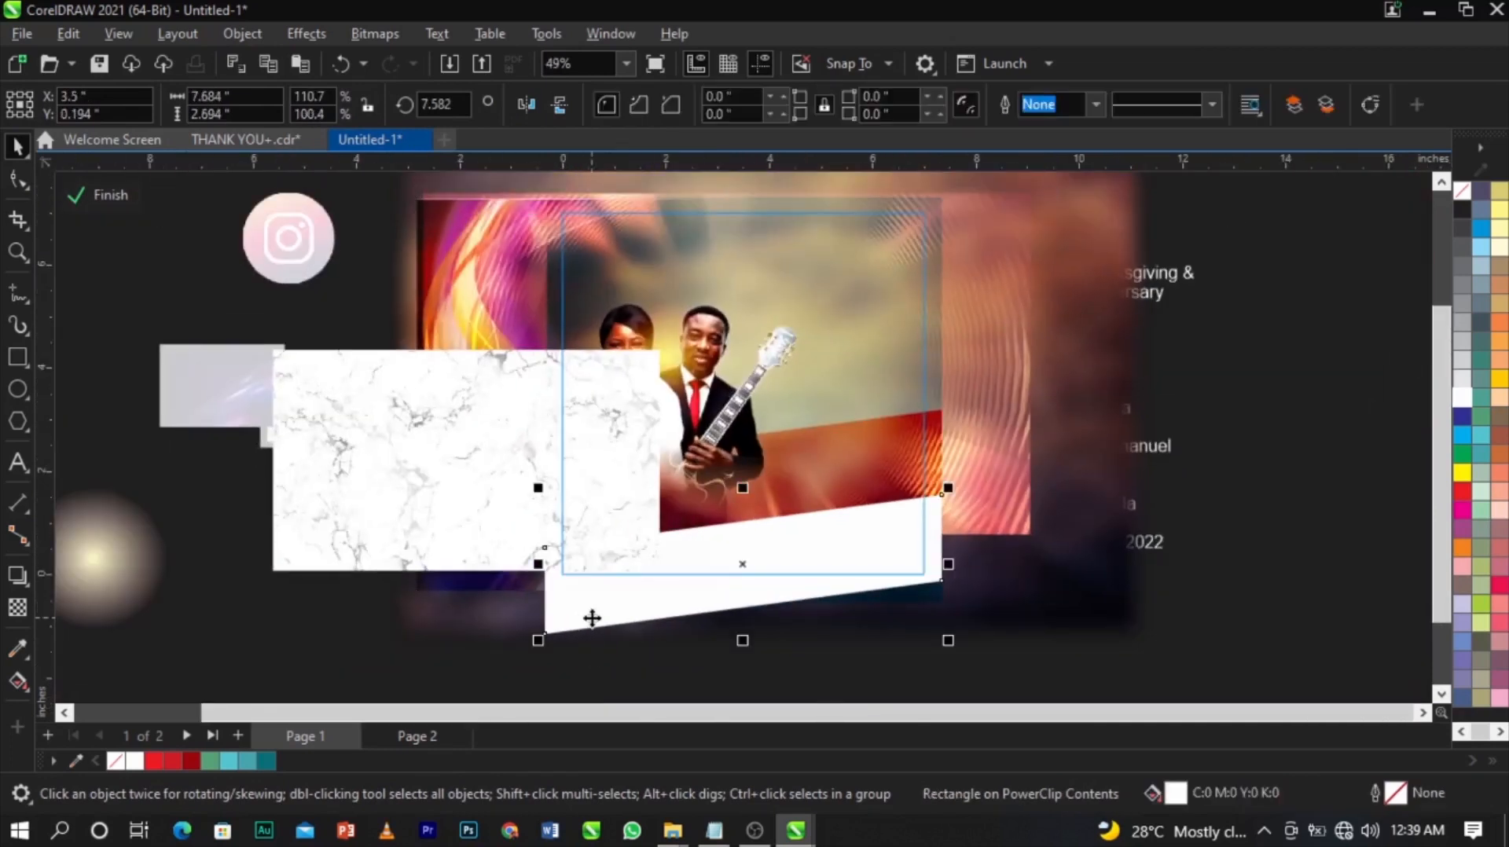
pyautogui.scroll(2, 592, 616)
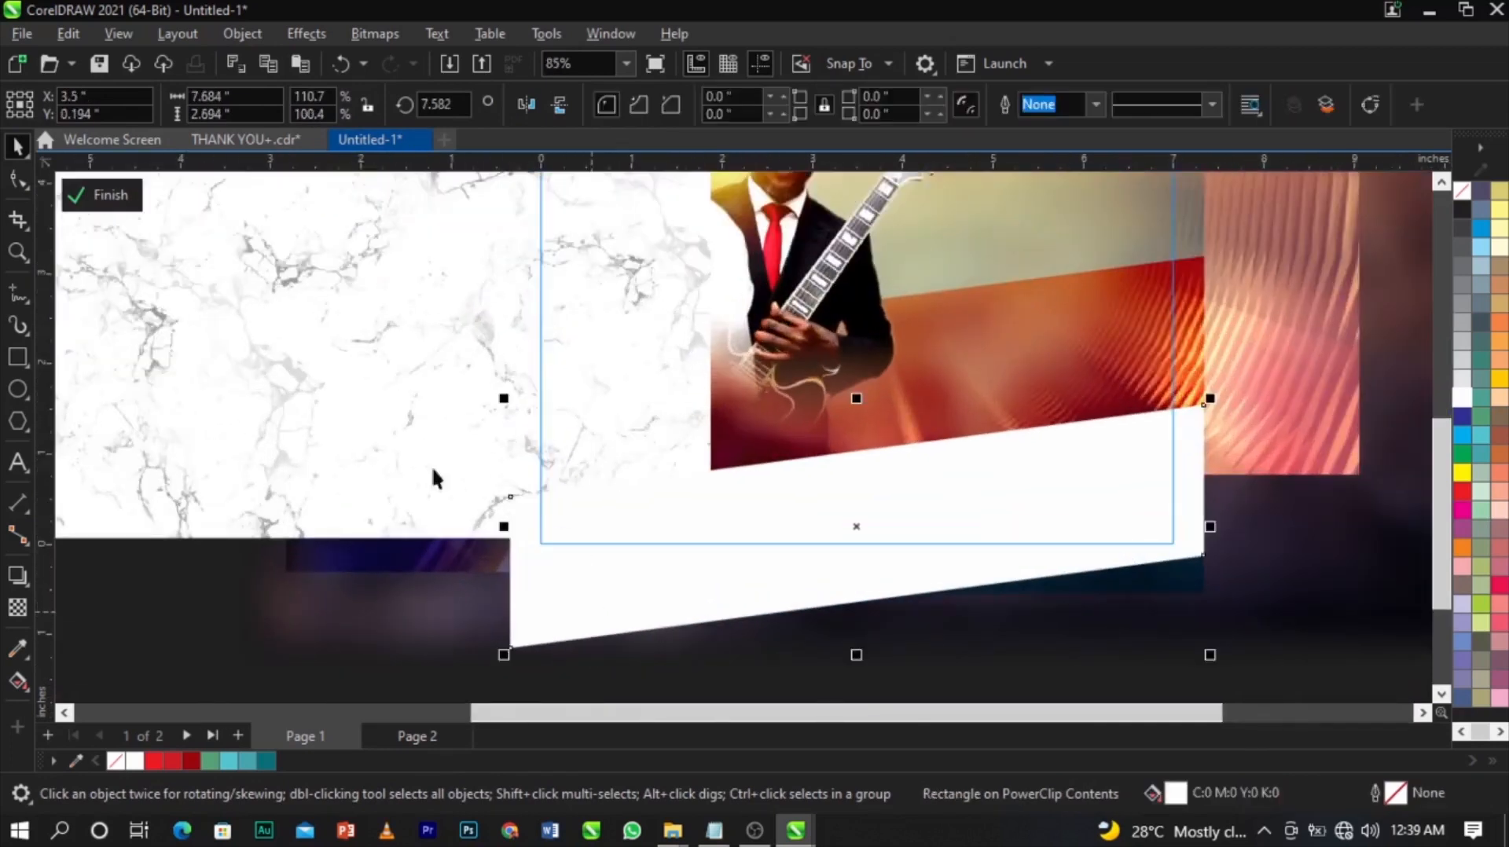
pyautogui.click(421, 438)
pyautogui.rightClick(422, 438)
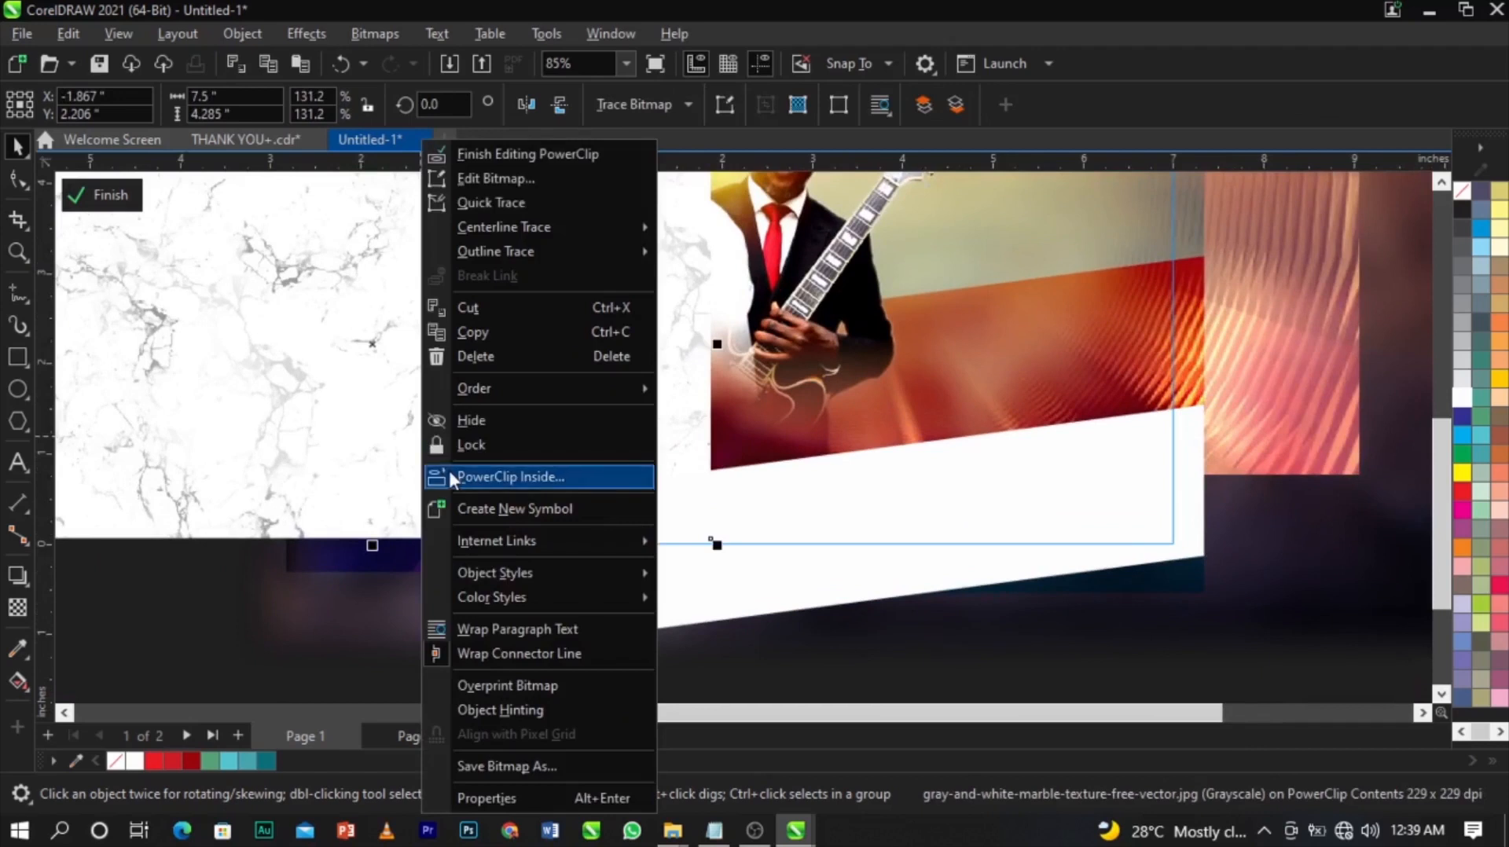
pyautogui.click(448, 468)
pyautogui.click(576, 642)
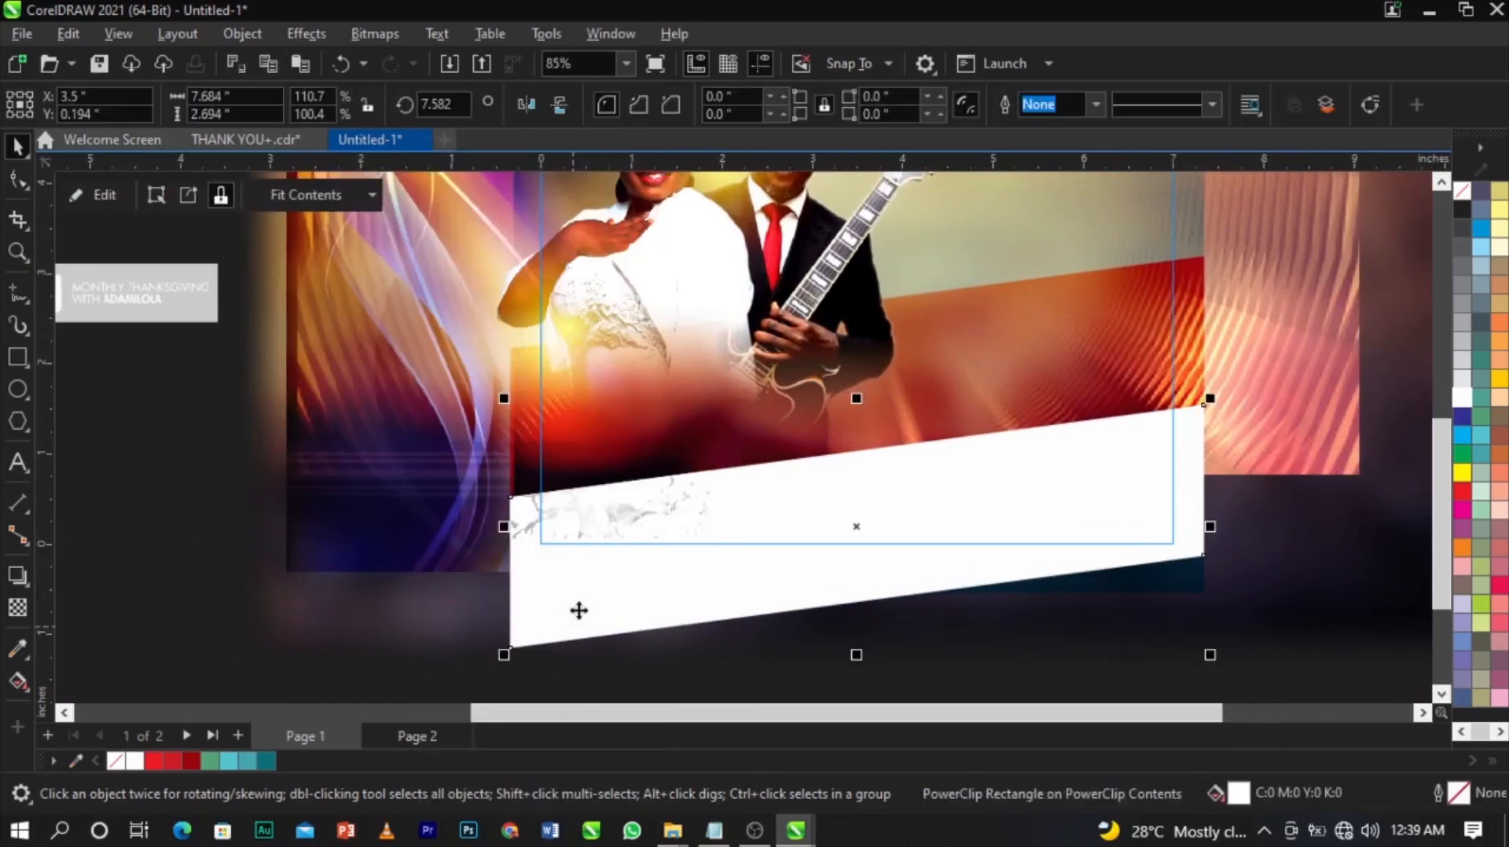
pyautogui.scroll(-2, 579, 610)
pyautogui.scroll(1, 581, 607)
# Edit the band's PowerClip and enlarge the marble to 158.8% to cover the band.
pyautogui.rightClick(581, 607)
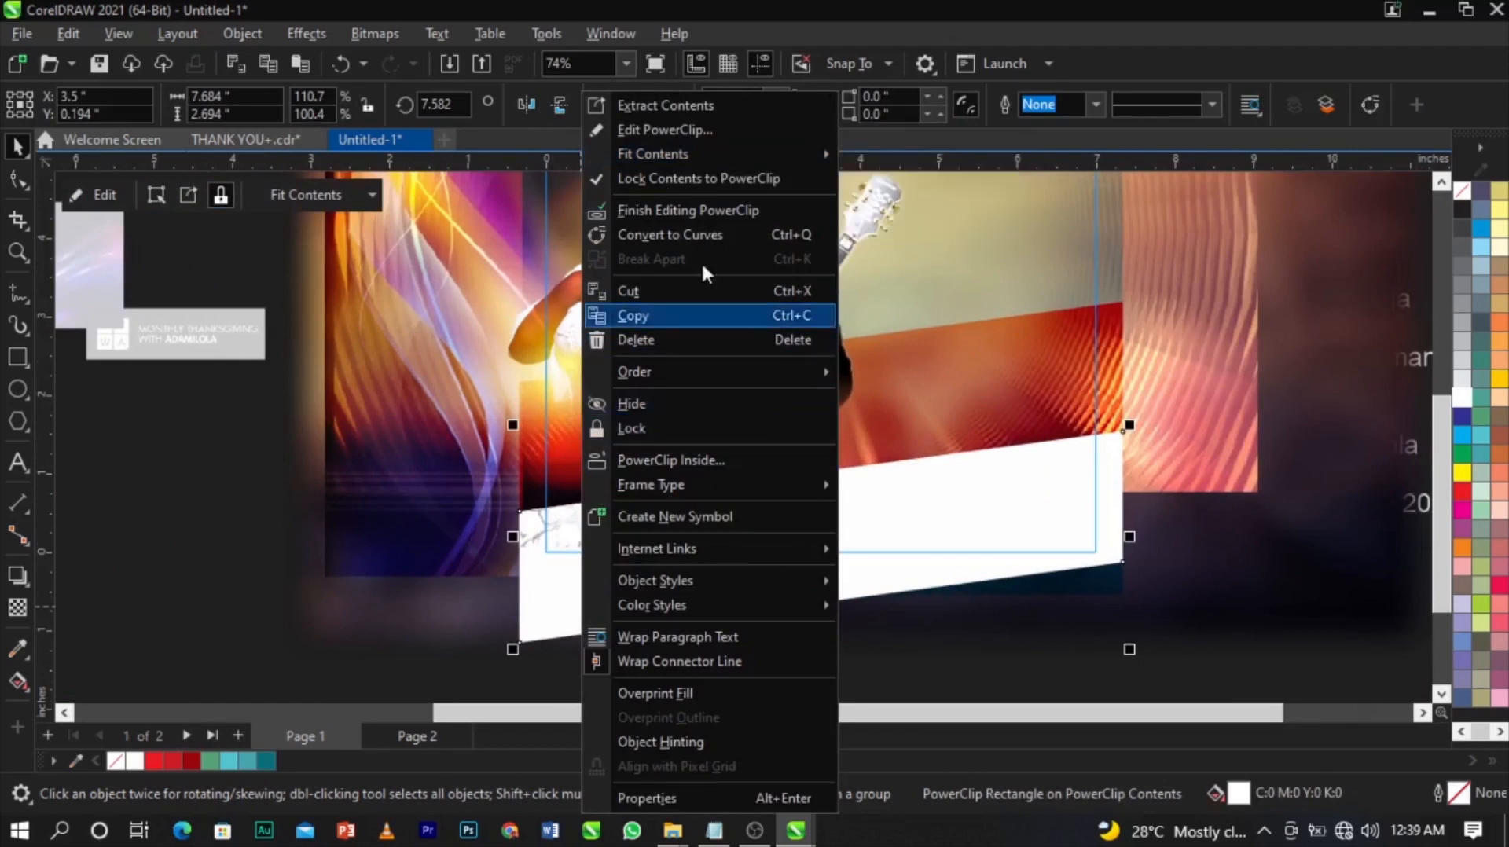
pyautogui.click(679, 130)
pyautogui.moveTo(529, 465); pyautogui.dragTo(819, 580)
pyautogui.moveTo(1025, 346); pyautogui.dragTo(1150, 271)
pyautogui.moveTo(918, 390); pyautogui.dragTo(928, 413)
pyautogui.scroll(-2, 838, 548)
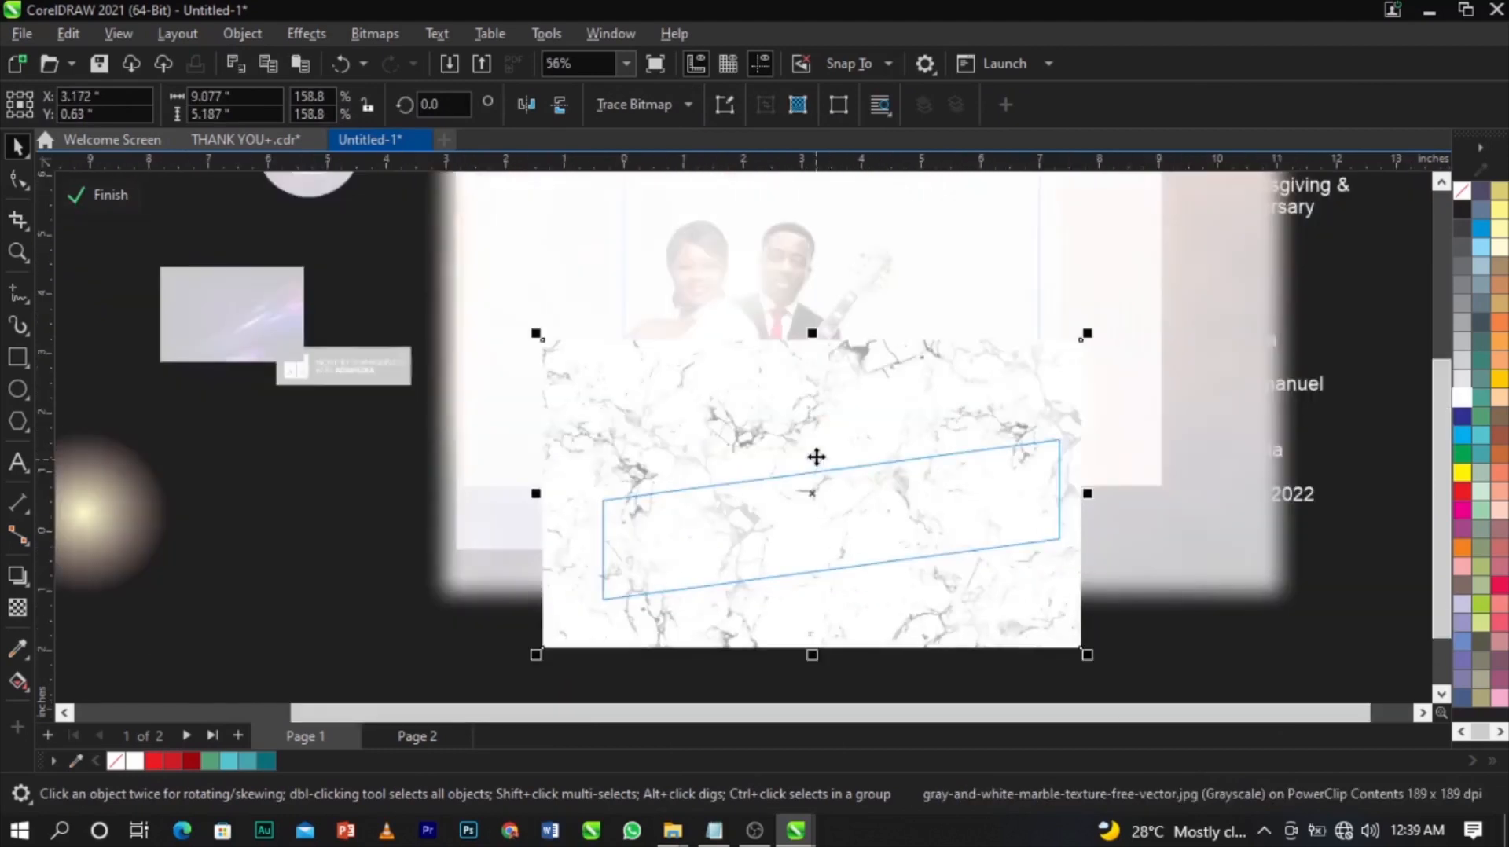
# Set the marble's transparency to 53 with the Transparency tool.
pyautogui.click(15, 615)
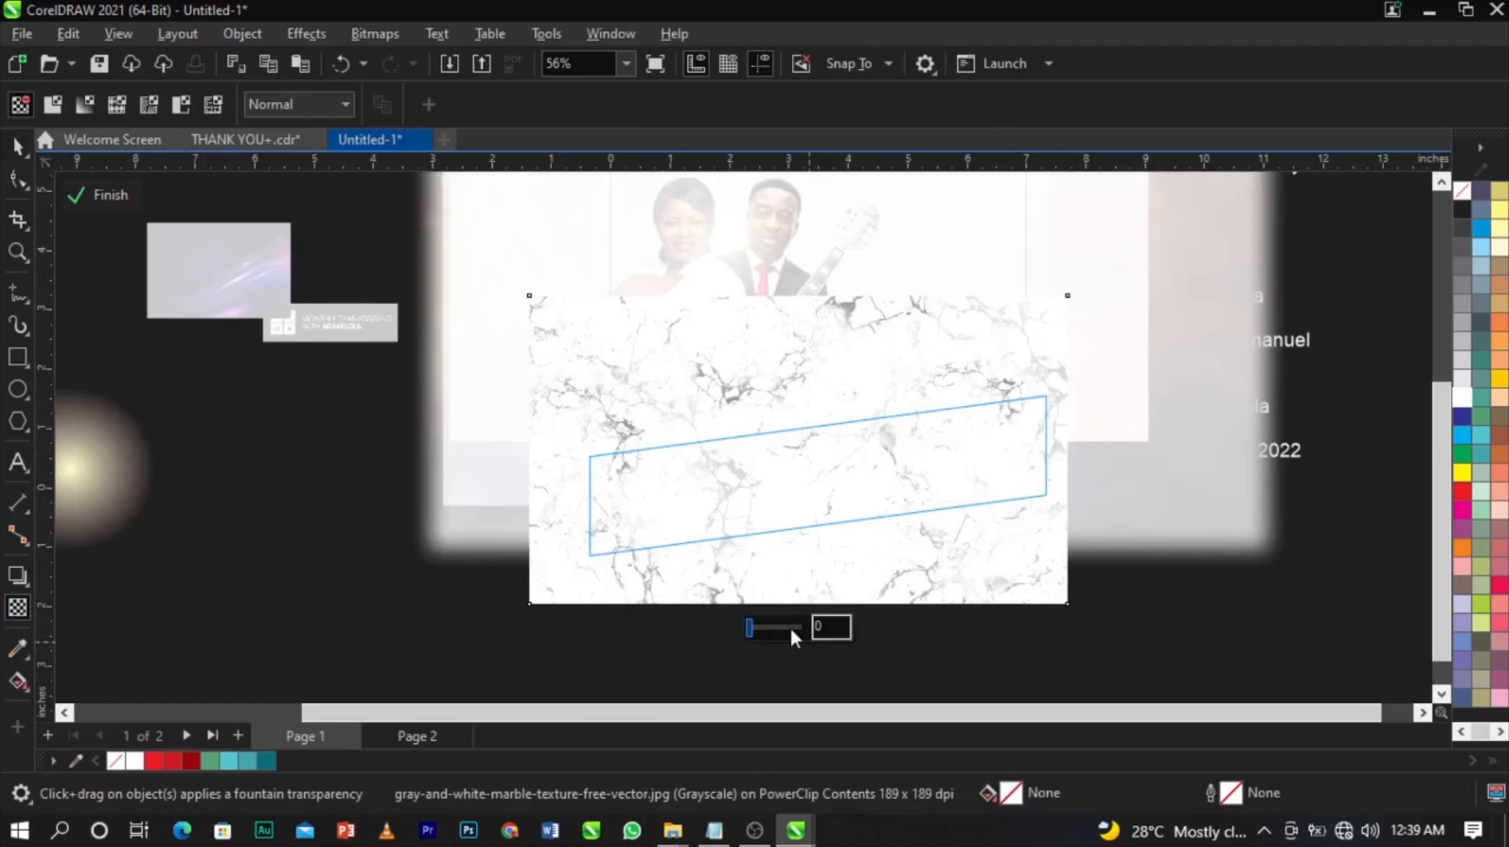
pyautogui.moveTo(762, 629); pyautogui.dragTo(785, 632)
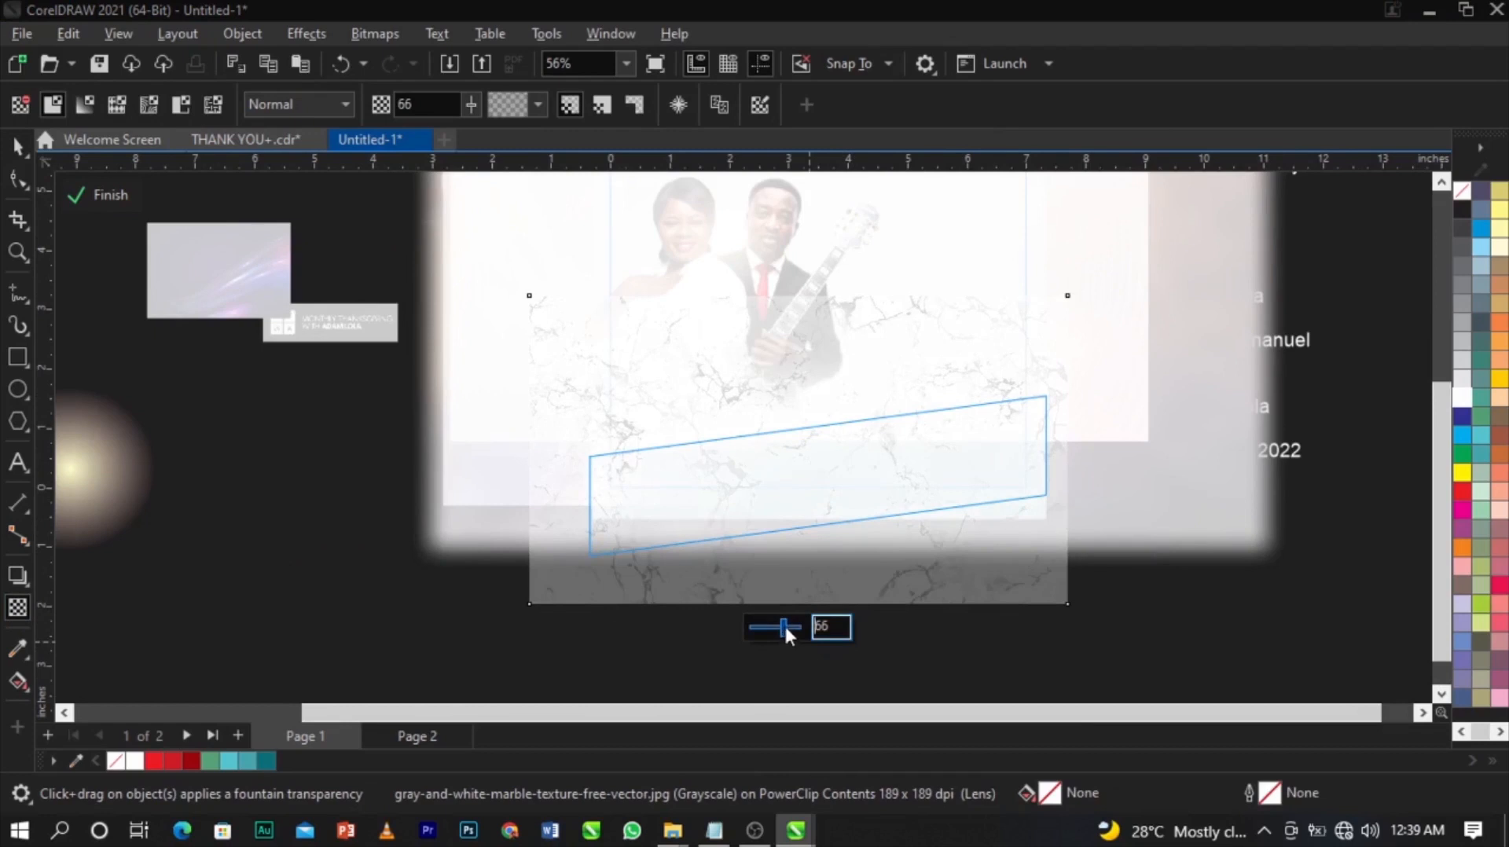
pyautogui.moveTo(784, 626); pyautogui.dragTo(777, 630)
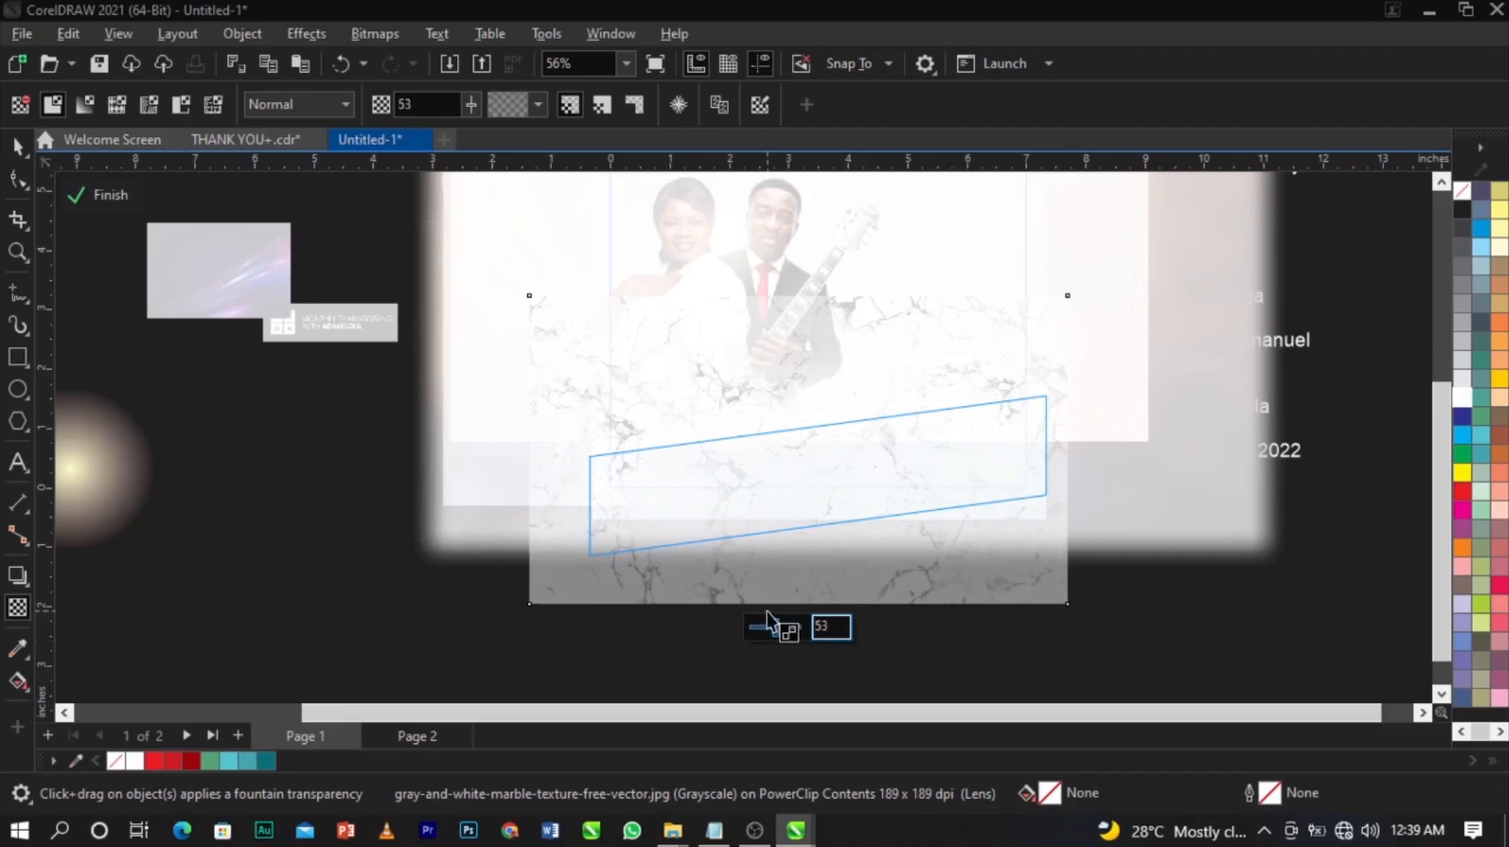
# Finish editing the marble band's PowerClip and the flyer's clipped contents.
pyautogui.click(118, 195)
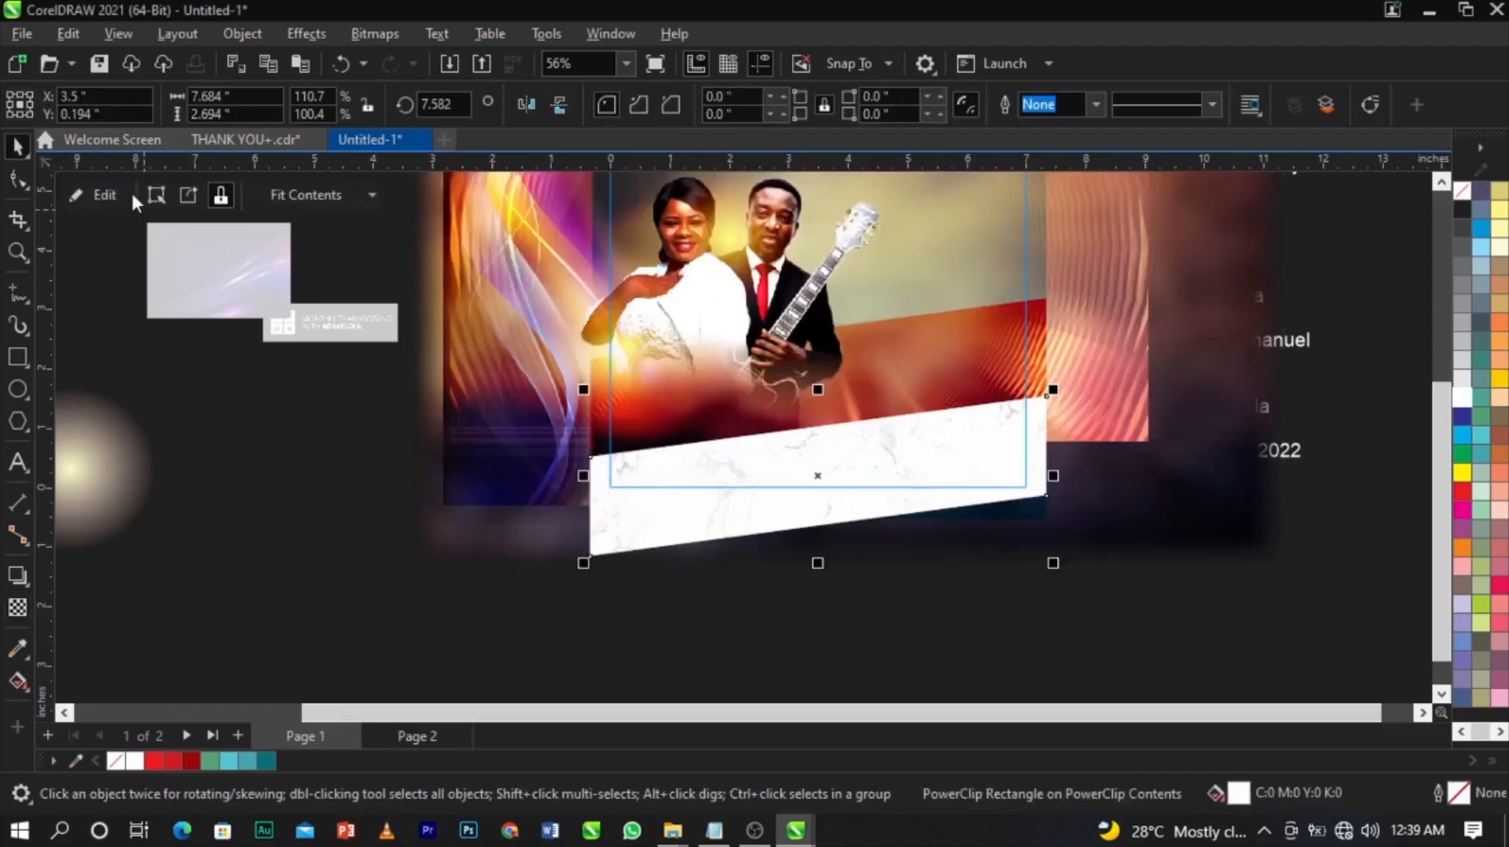
pyautogui.scroll(3, 880, 481)
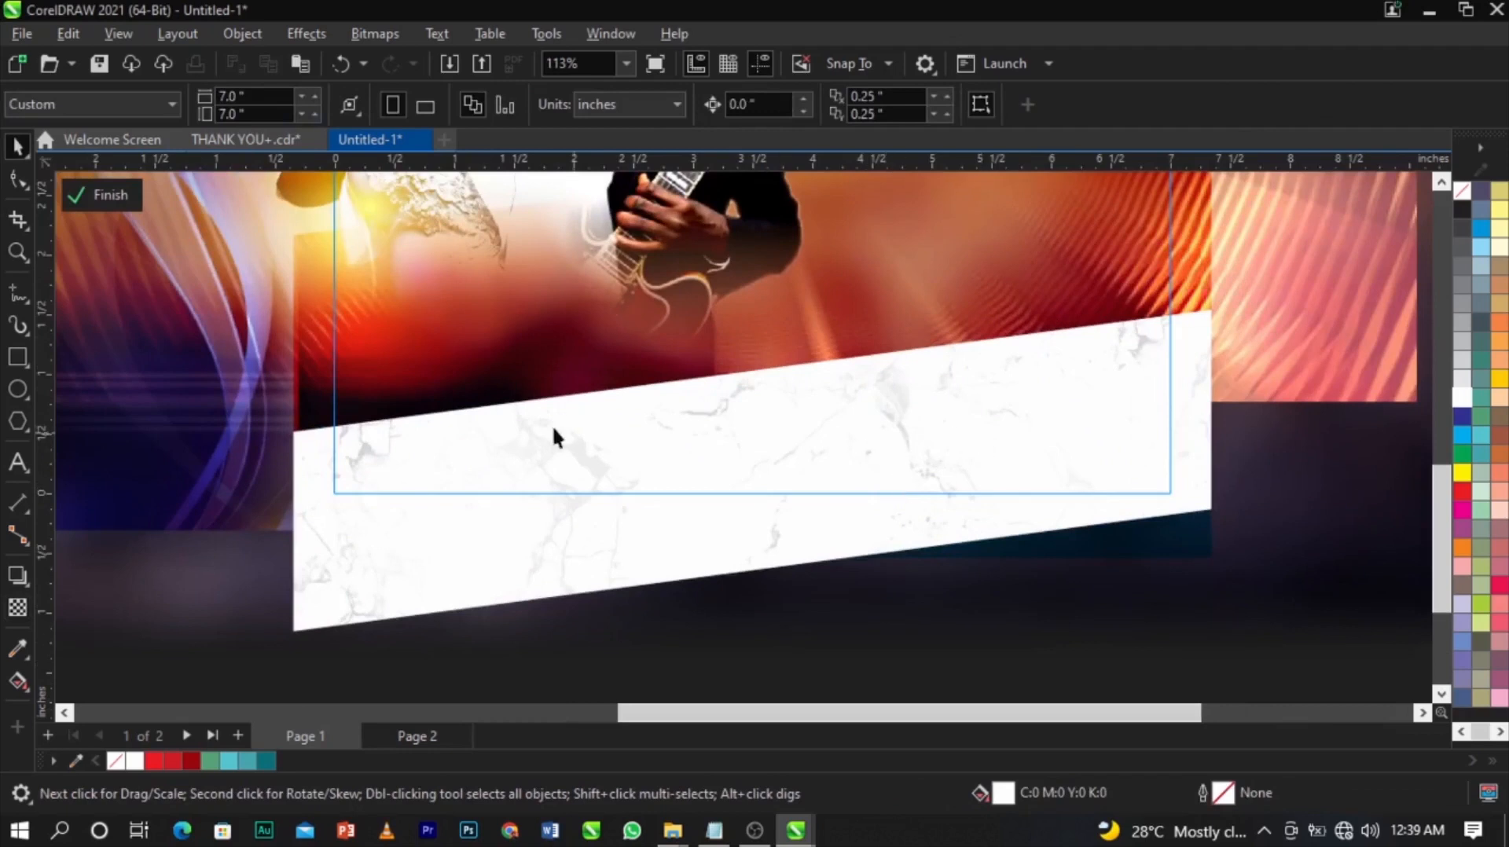
pyautogui.scroll(2, 794, 429)
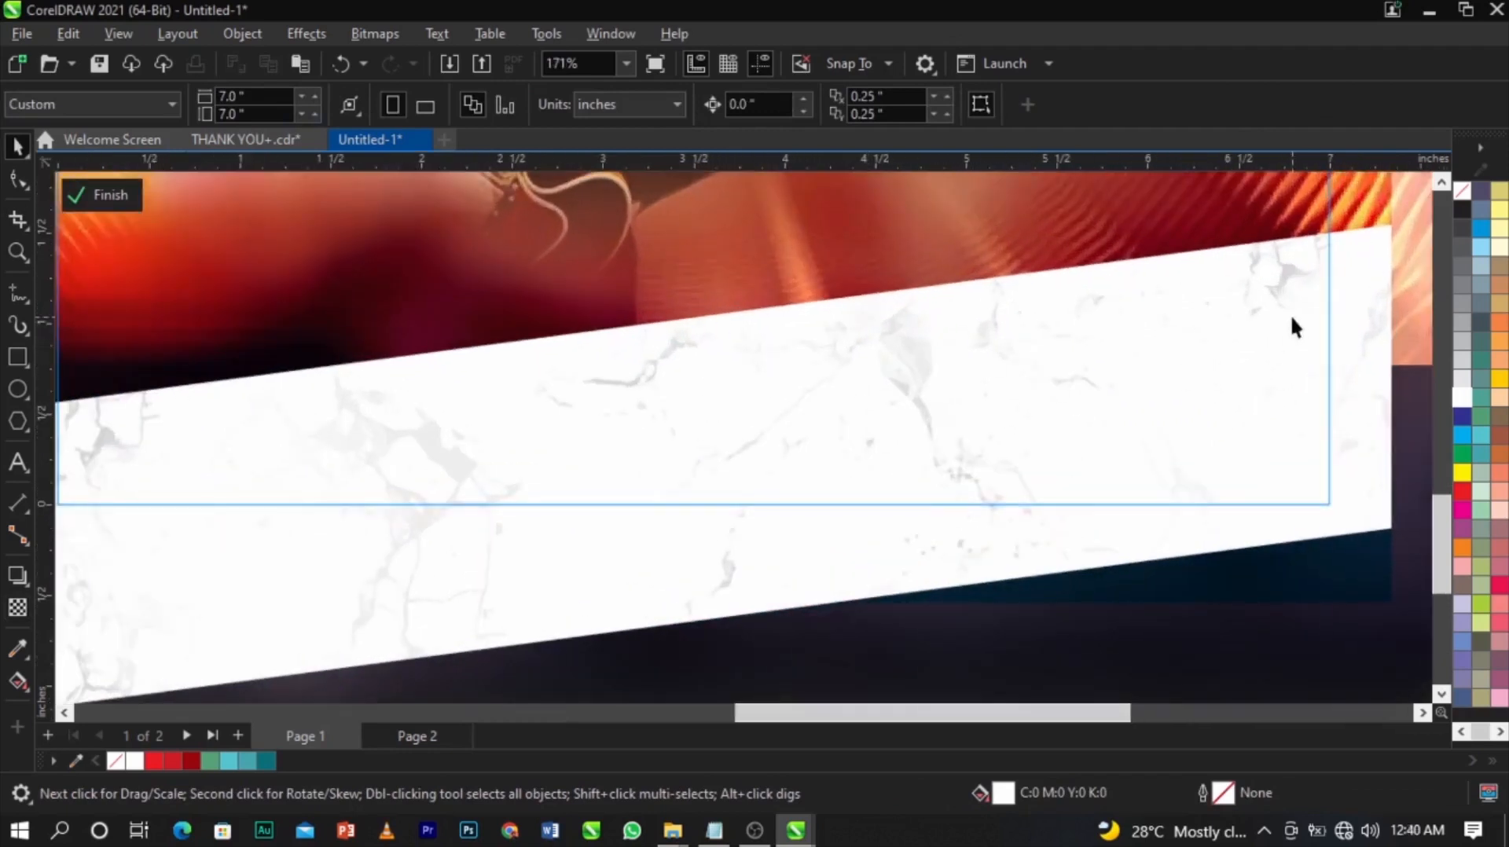
pyautogui.scroll(-2, 1292, 318)
pyautogui.scroll(-5, 664, 428)
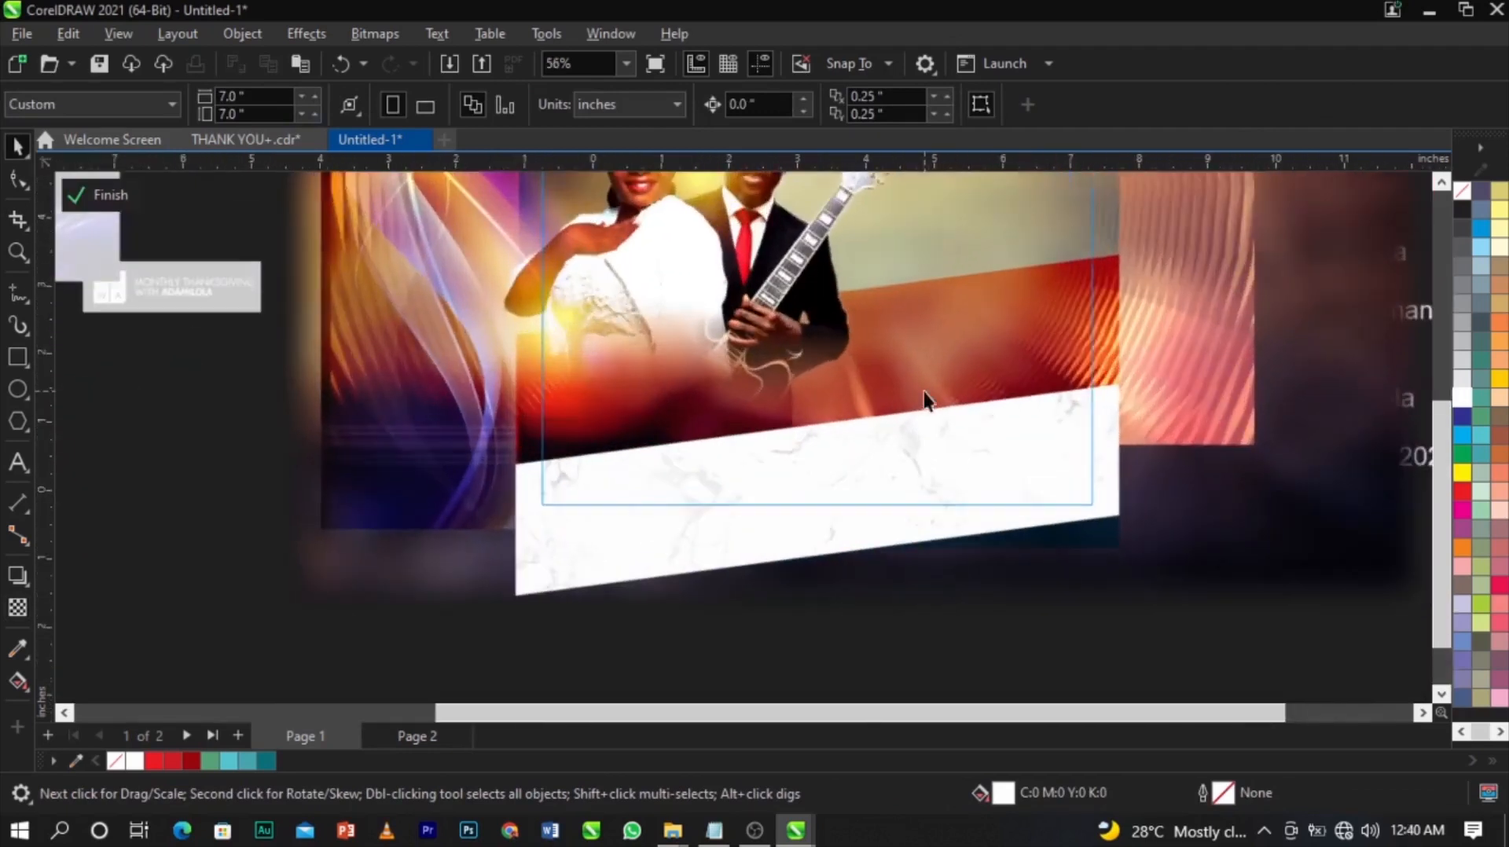
pyautogui.scroll(2, 943, 346)
pyautogui.scroll(-1, 975, 244)
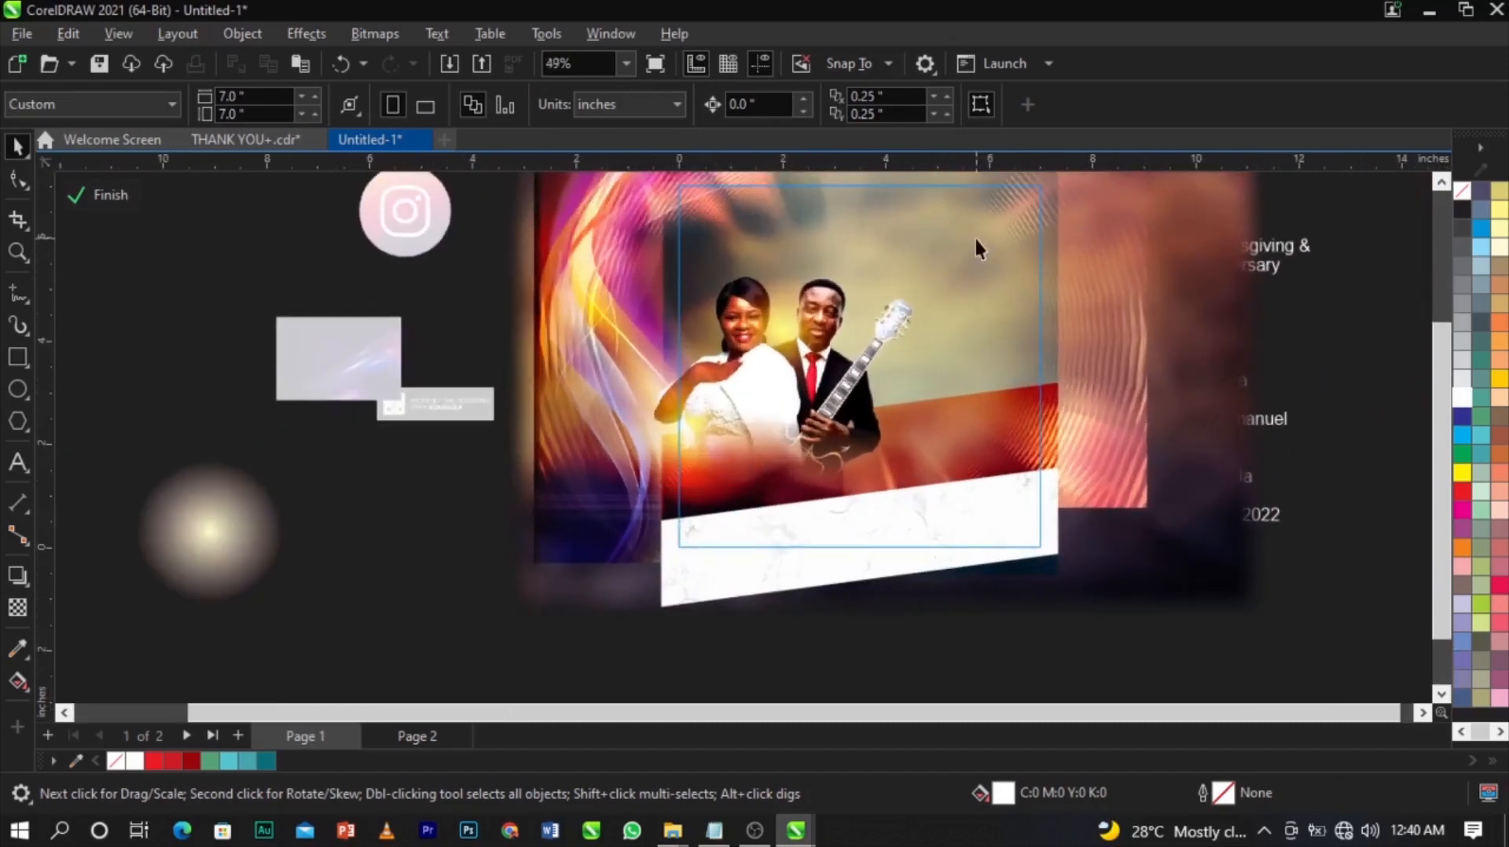
pyautogui.click(107, 195)
# Move the small logo graphic into empty space and shrink it to about 28%.
pyautogui.click(1114, 598)
pyautogui.scroll(2, 994, 354)
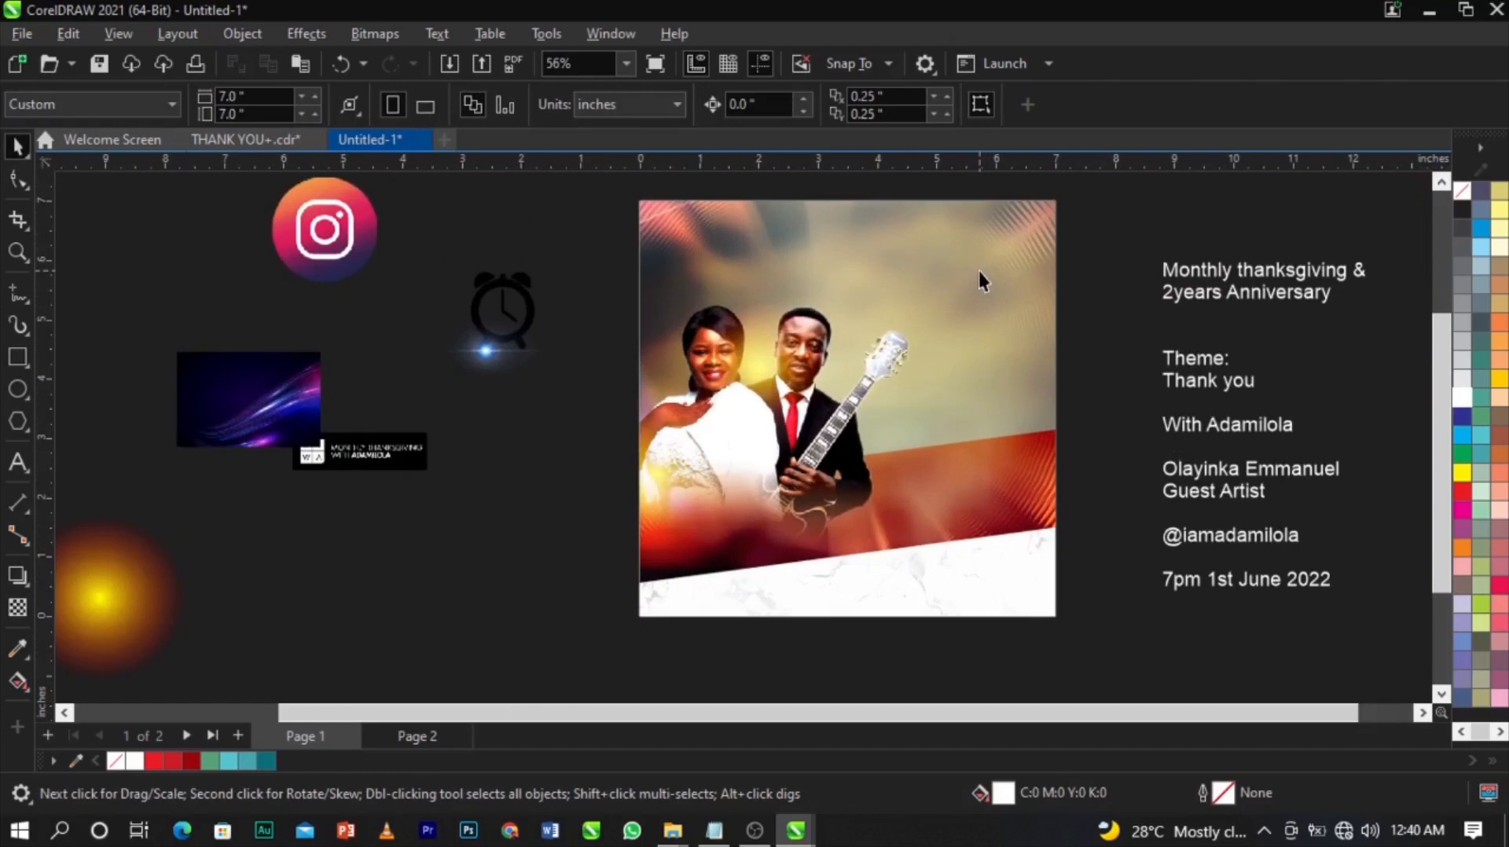
pyautogui.scroll(1, 981, 281)
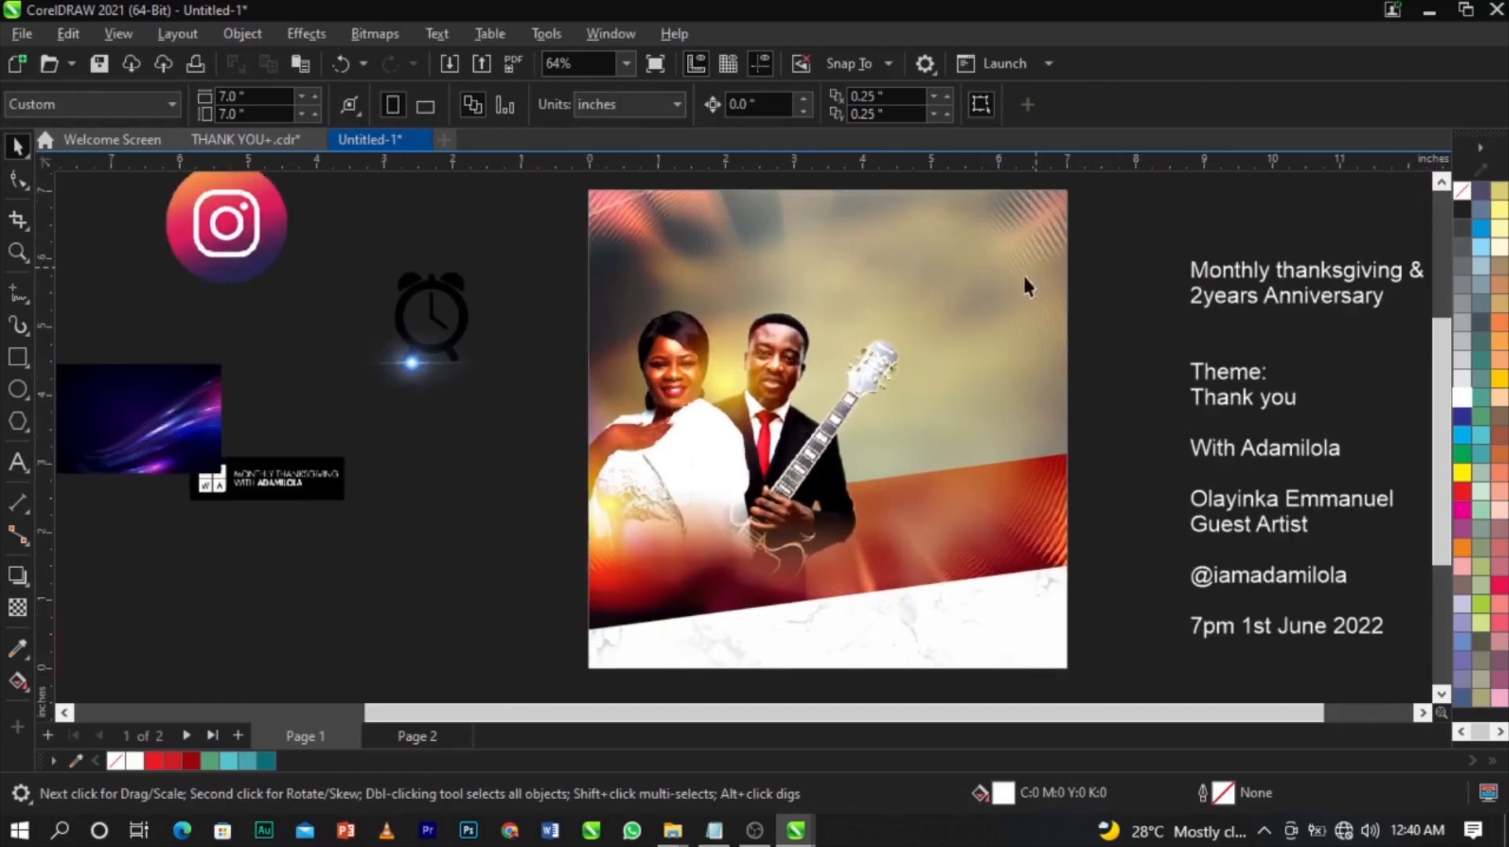
pyautogui.scroll(-1, 896, 346)
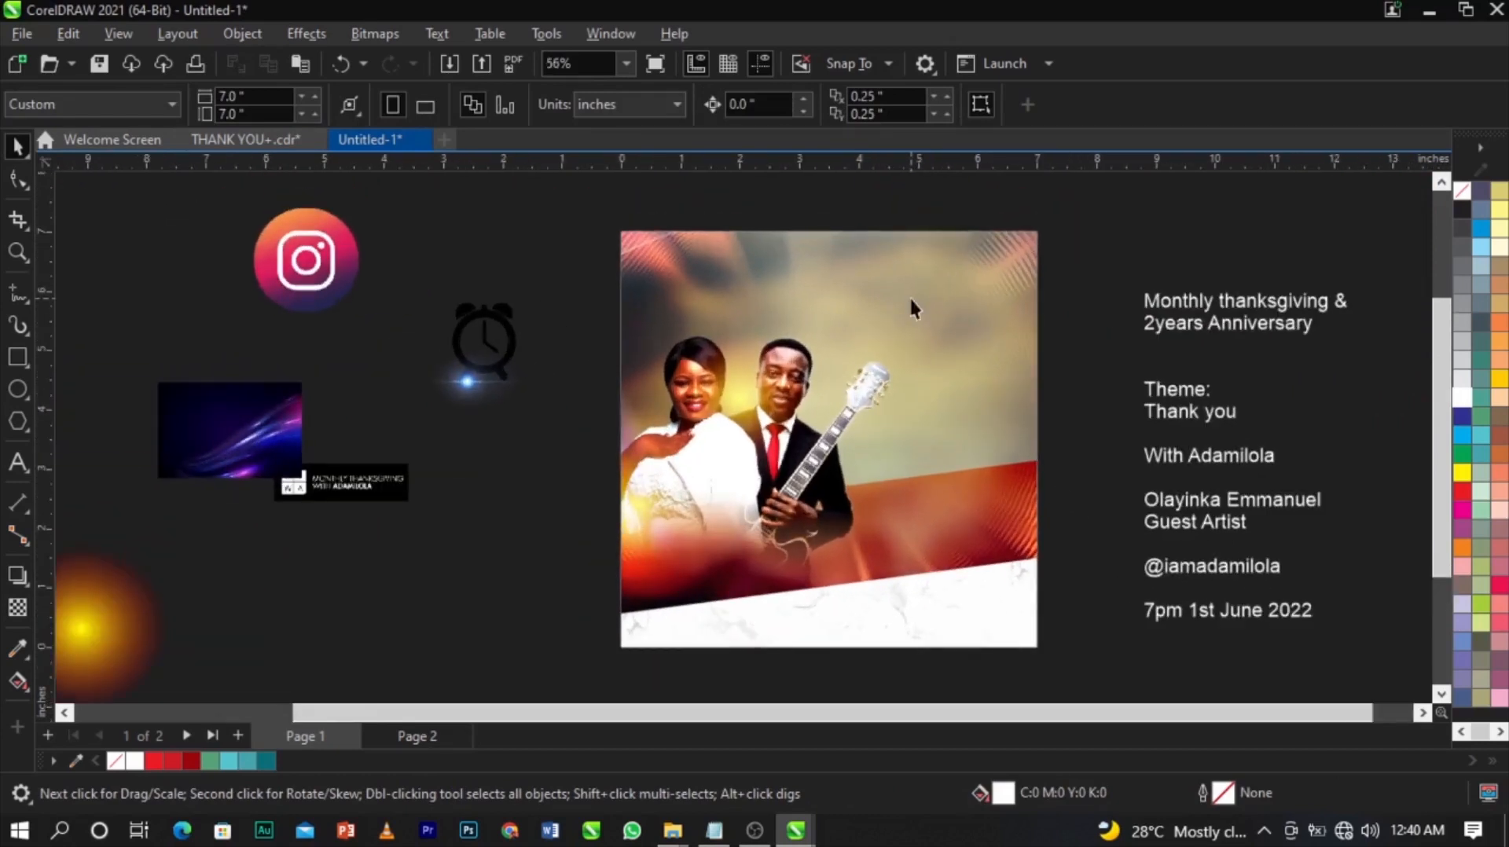
pyautogui.moveTo(370, 481); pyautogui.dragTo(509, 513)
pyautogui.scroll(8, 375, 568)
pyautogui.moveTo(603, 481); pyautogui.dragTo(618, 445)
pyautogui.scroll(4, 617, 446)
pyautogui.scroll(-4, 617, 452)
pyautogui.scroll(3, 617, 452)
pyautogui.scroll(-3, 621, 452)
pyautogui.scroll(-4, 621, 452)
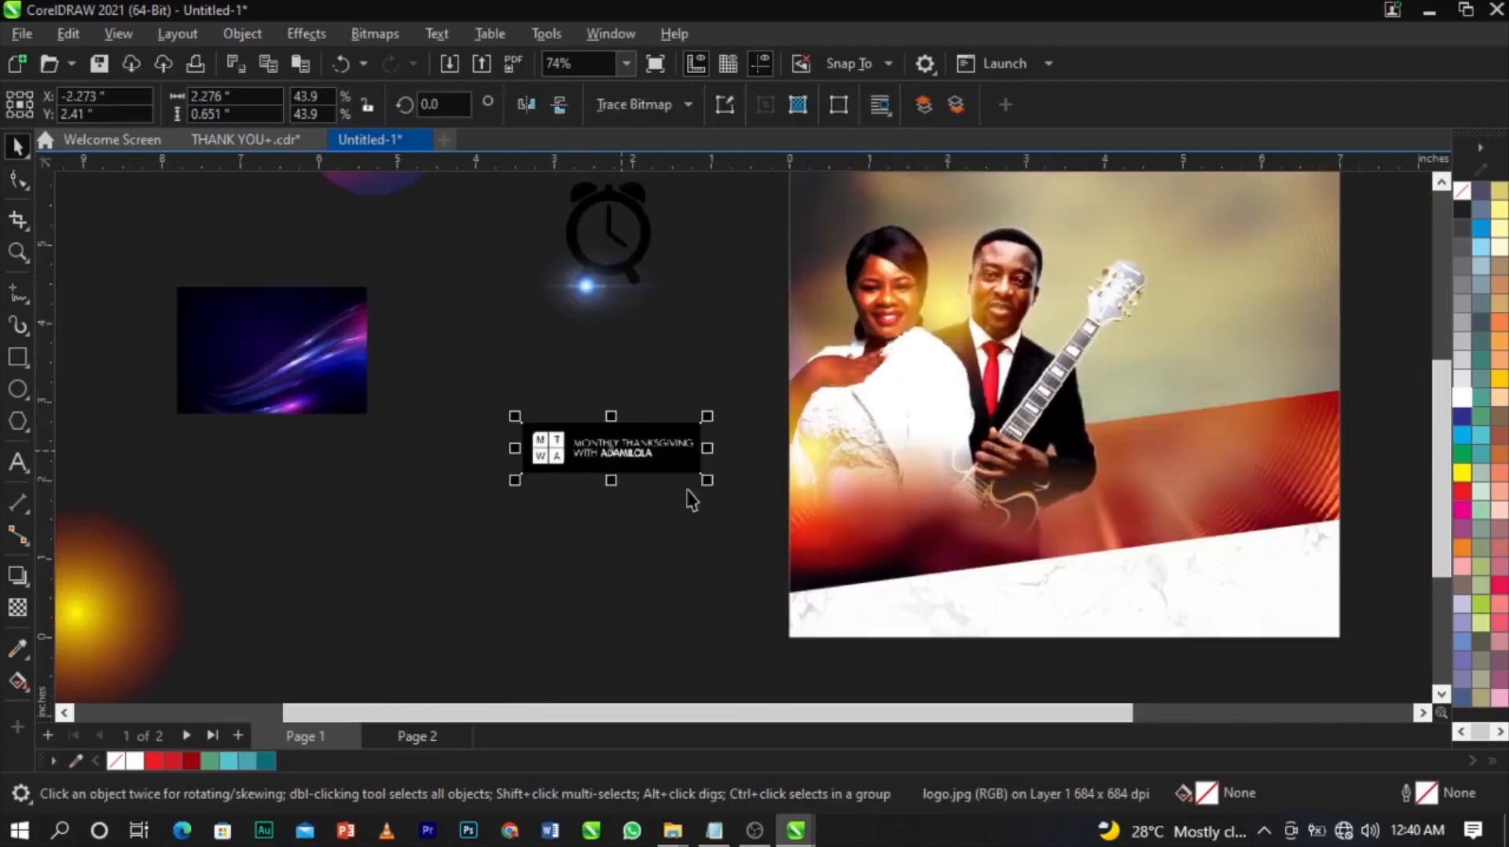
pyautogui.moveTo(707, 492); pyautogui.dragTo(794, 311)
# Move the MTWA logo onto the pasteboard left of the page and scale it to 6.302 inches wide.
pyautogui.scroll(-2, 628, 466)
pyautogui.scroll(3, 794, 311)
pyautogui.scroll(-3, 793, 340)
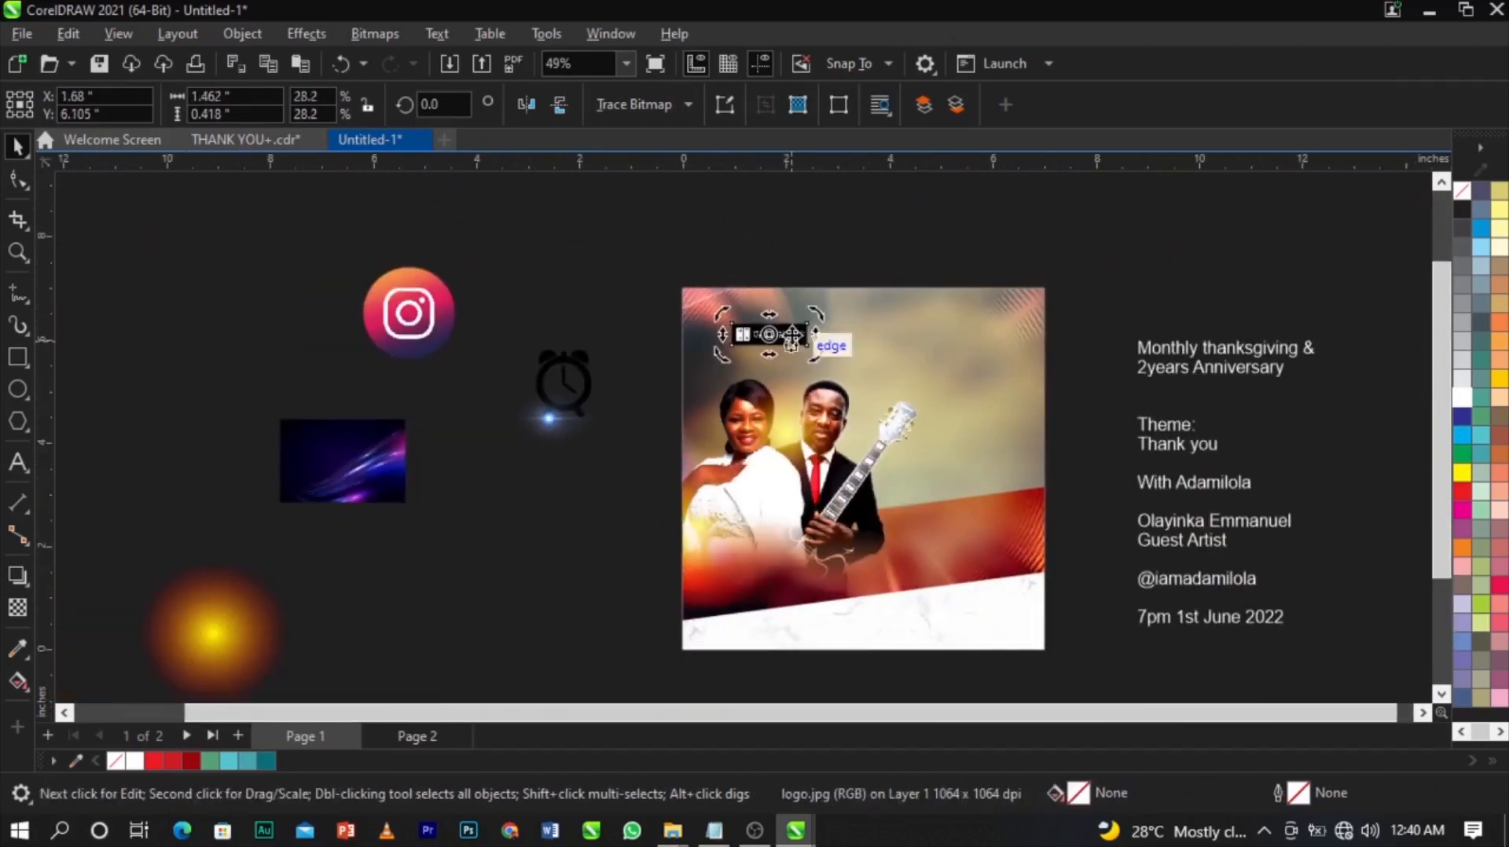
pyautogui.click(792, 340)
pyautogui.scroll(2, 796, 340)
pyautogui.scroll(2, 795, 339)
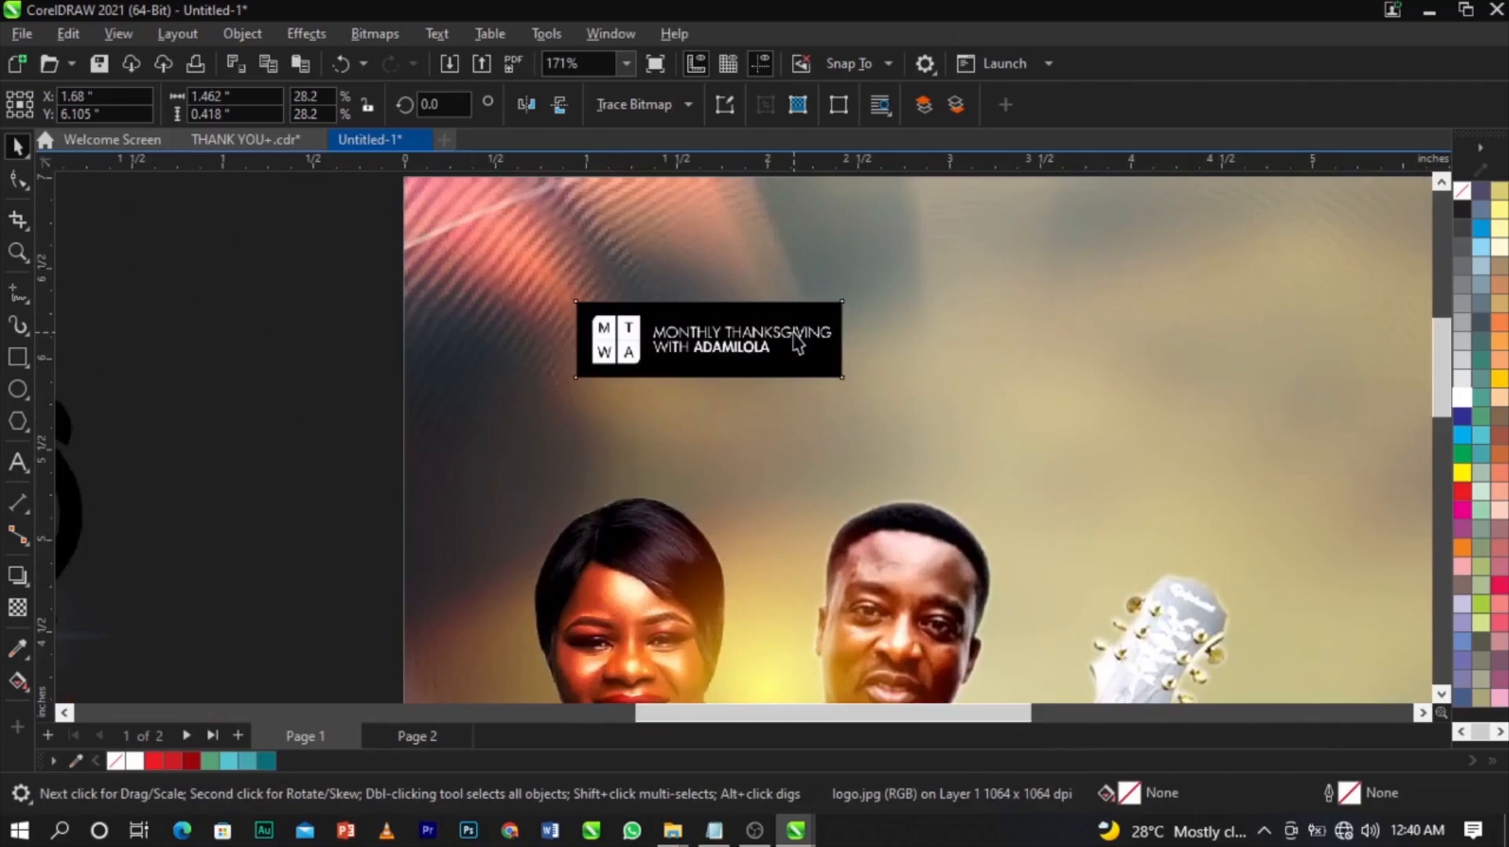
pyautogui.scroll(-4, 796, 339)
pyautogui.moveTo(786, 343); pyautogui.dragTo(624, 520)
pyautogui.scroll(2, 623, 520)
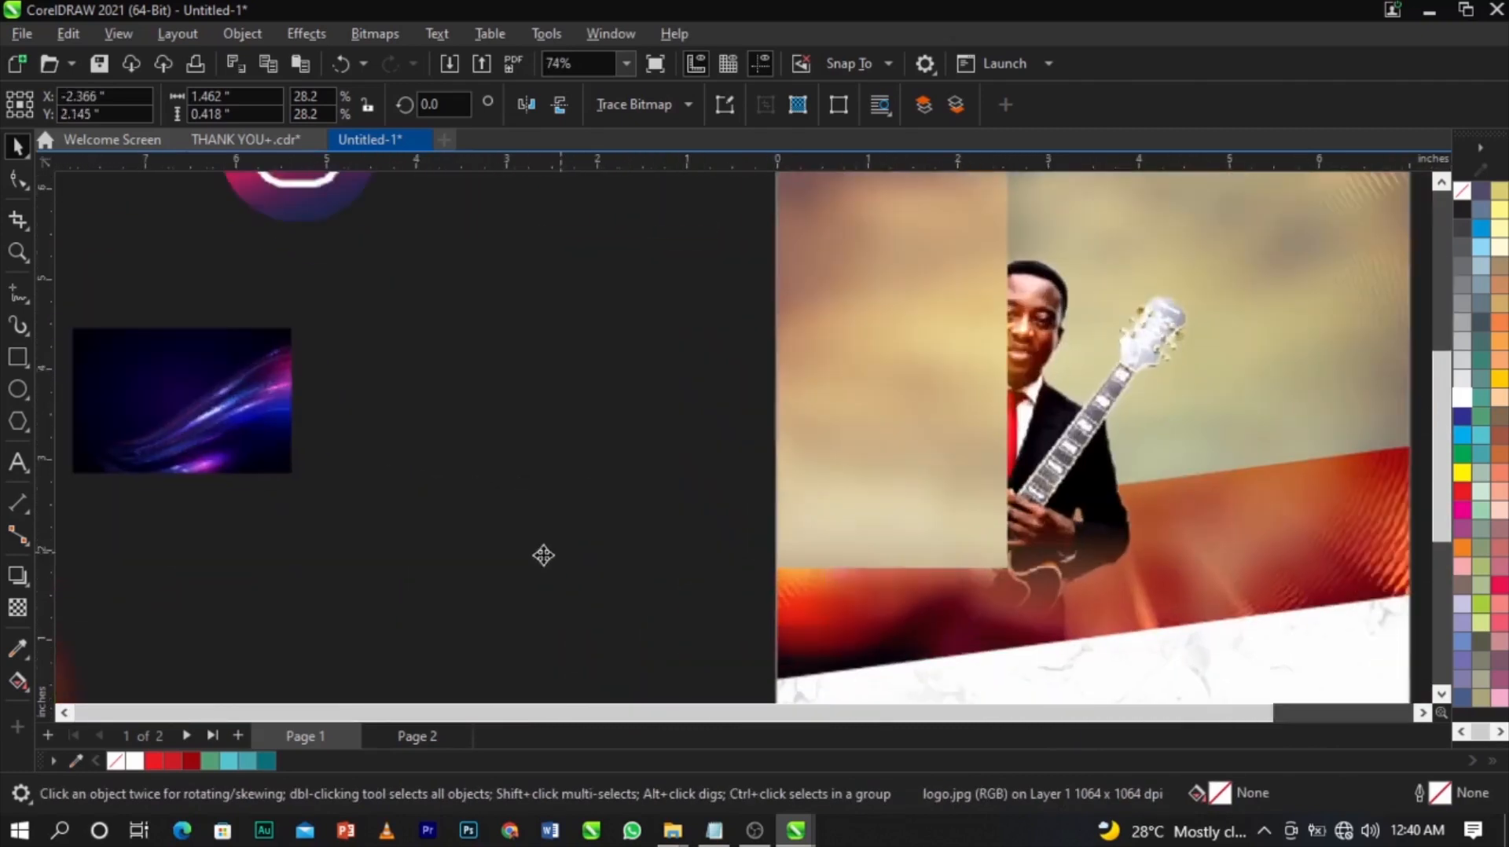
pyautogui.moveTo(498, 583); pyautogui.dragTo(159, 657)
pyautogui.scroll(-2, 426, 606)
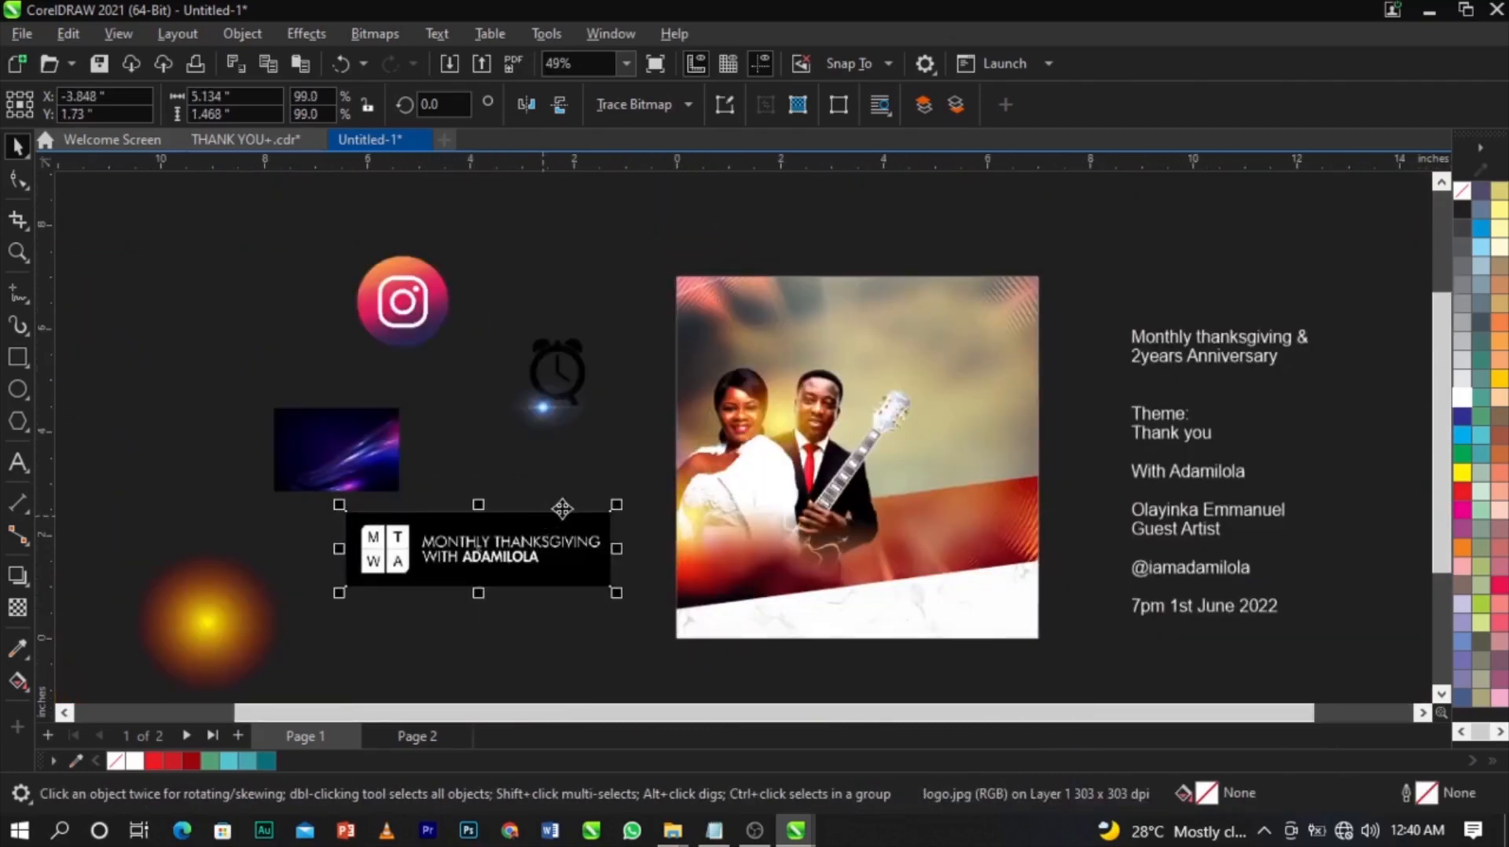
pyautogui.moveTo(617, 609); pyautogui.dragTo(691, 650)
pyautogui.scroll(2, 646, 523)
pyautogui.scroll(-1, 646, 523)
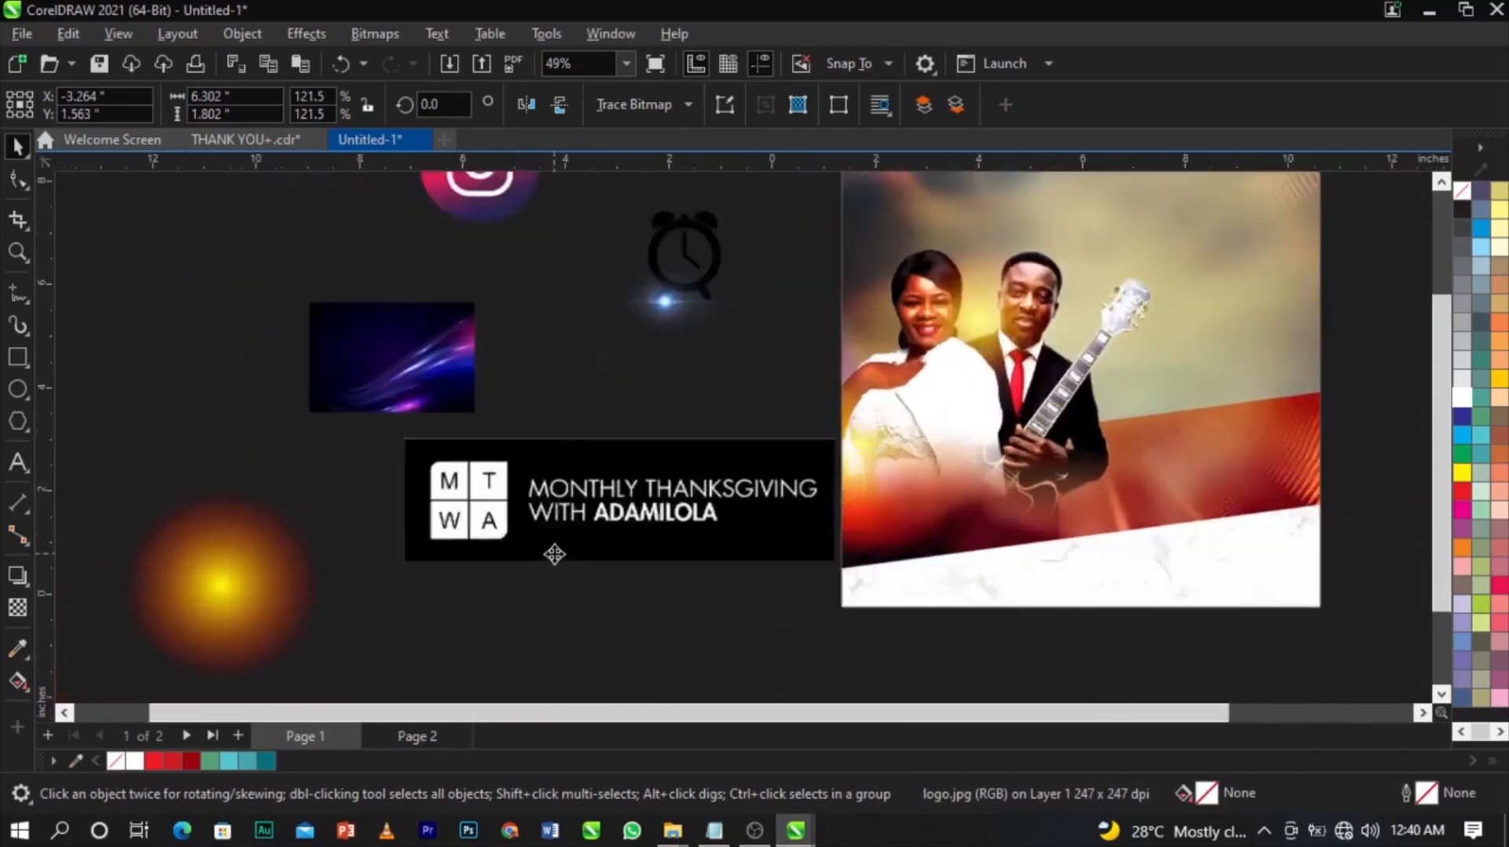
pyautogui.scroll(2, 555, 555)
pyautogui.moveTo(658, 520); pyautogui.dragTo(620, 552)
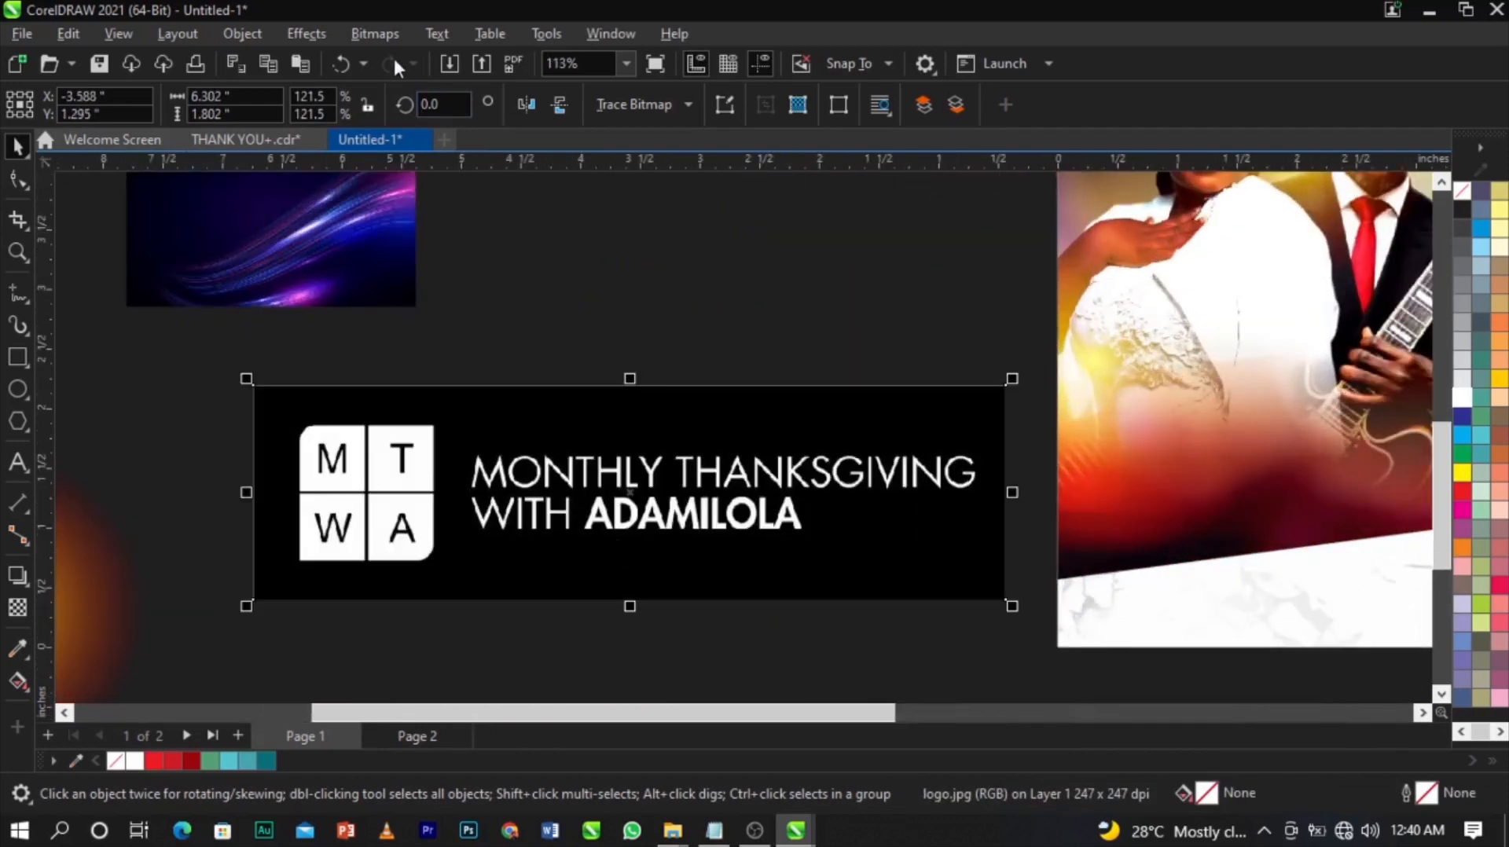
pyautogui.click(382, 35)
# Convert the logo bitmap to Black and White (1-bit) using Line Art at threshold 176.
pyautogui.moveTo(422, 222)
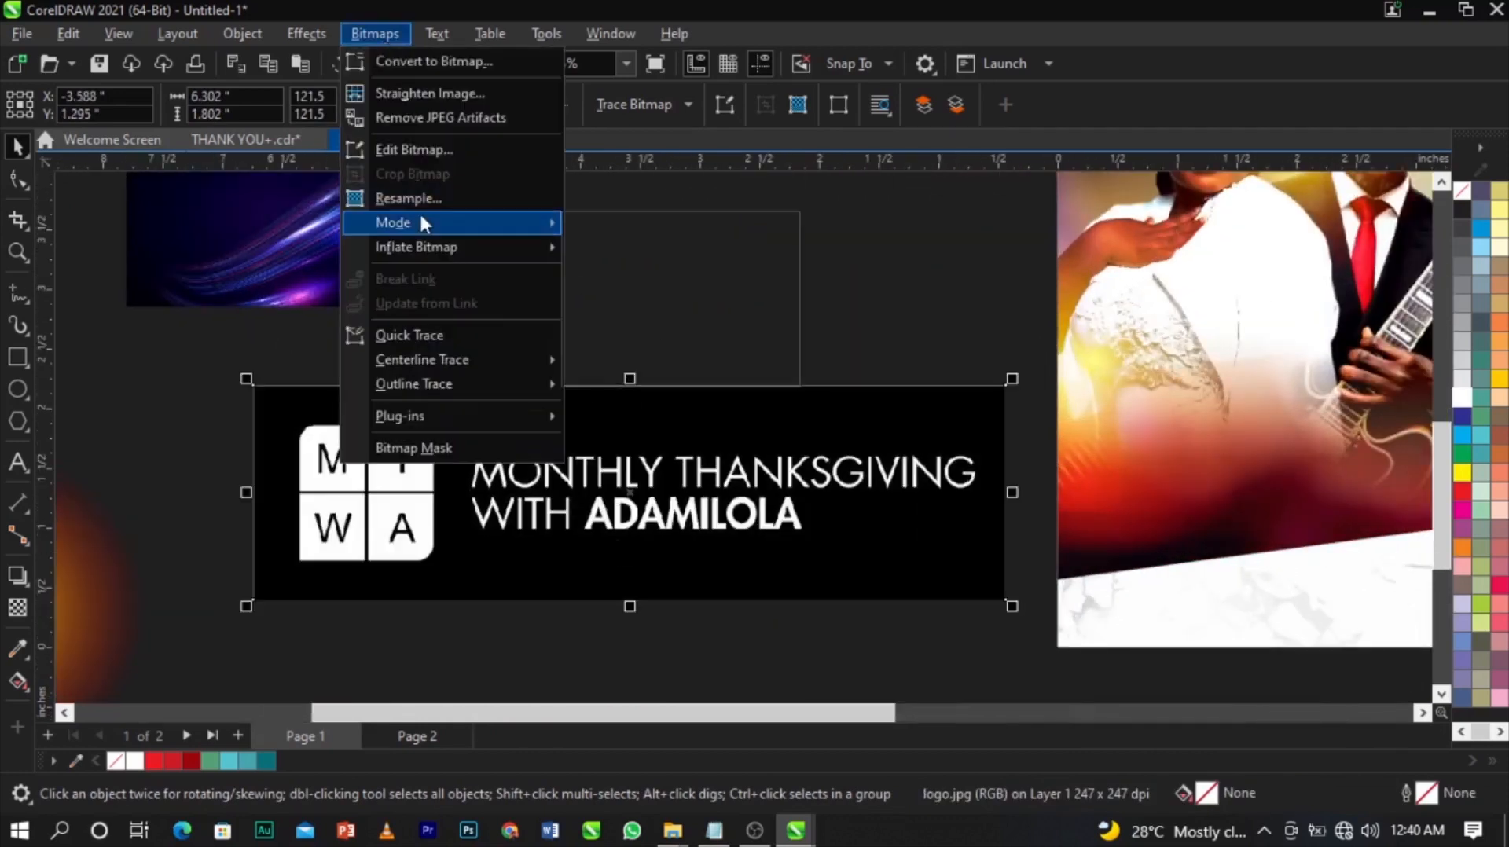
pyautogui.click(653, 225)
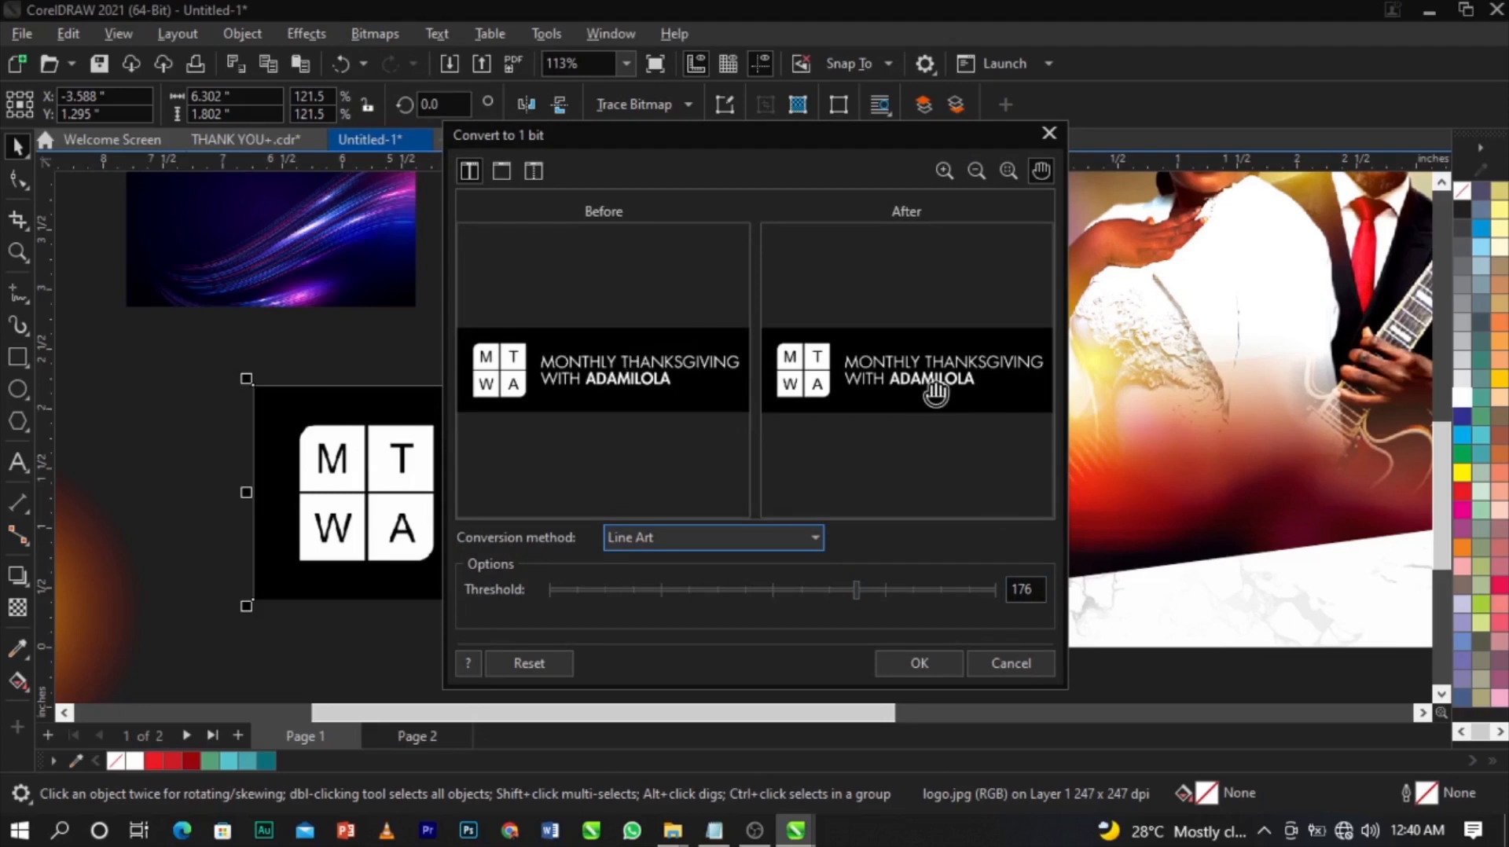
pyautogui.click(920, 663)
pyautogui.scroll(3, 652, 519)
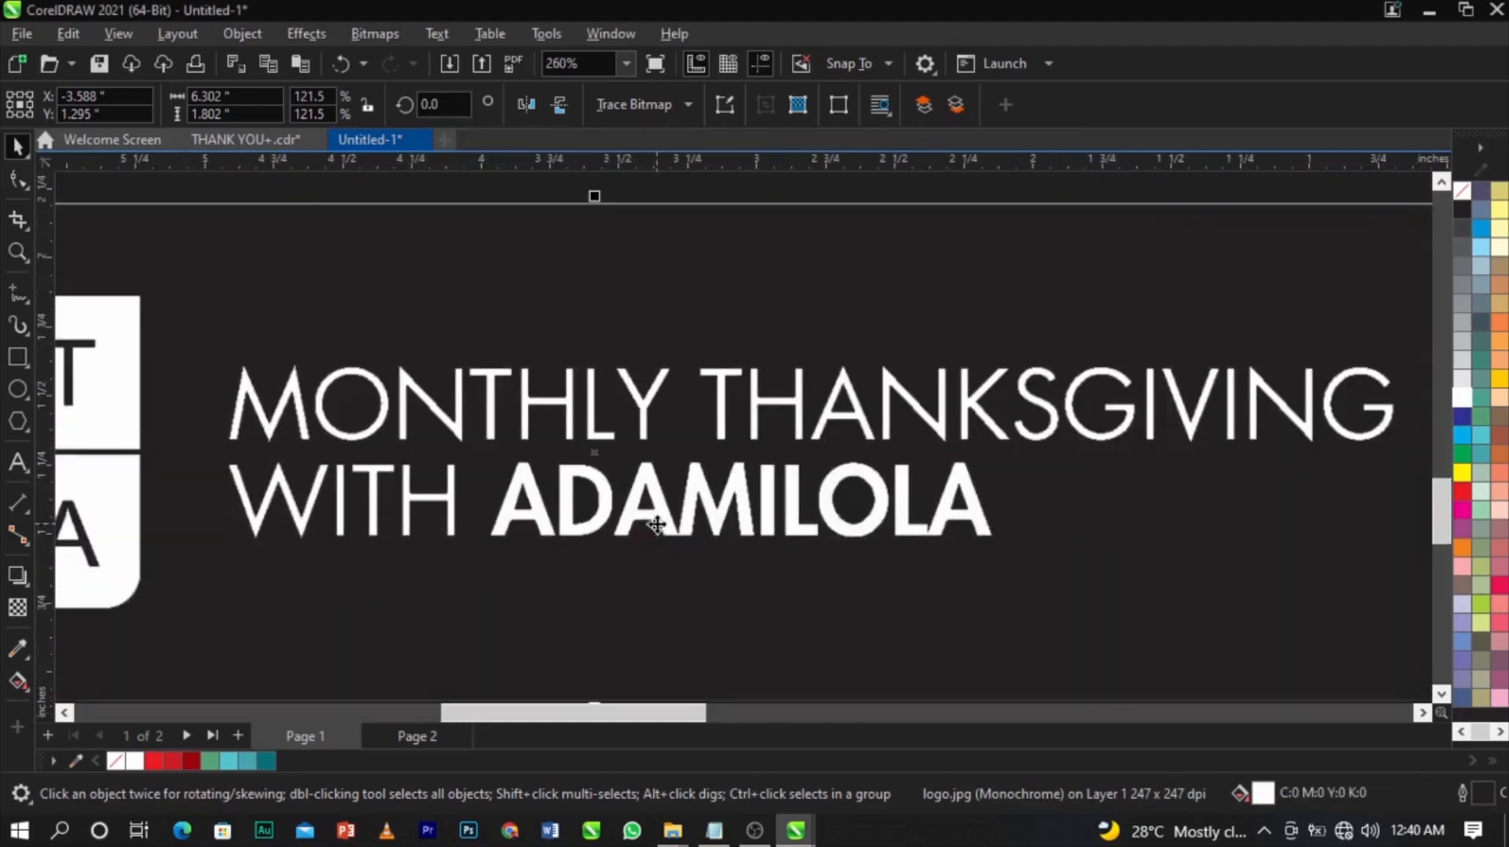
pyautogui.scroll(-3, 845, 512)
pyautogui.scroll(2, 468, 511)
pyautogui.scroll(-3, 464, 515)
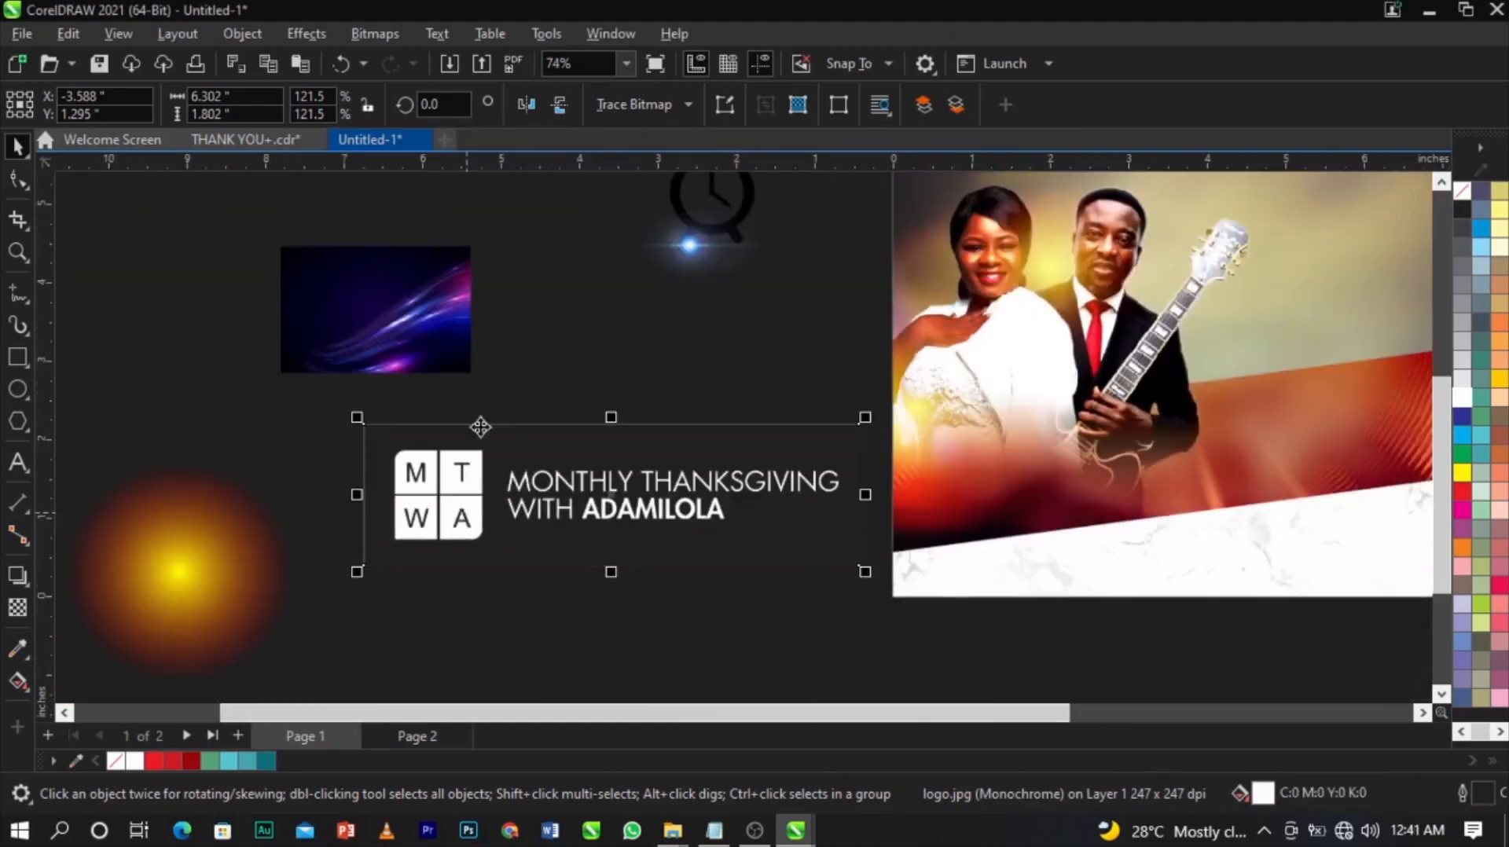
# Outline-trace the monochrome logo as Line Art, deleting the original and removing the background colour.
pyautogui.scroll(2, 571, 452)
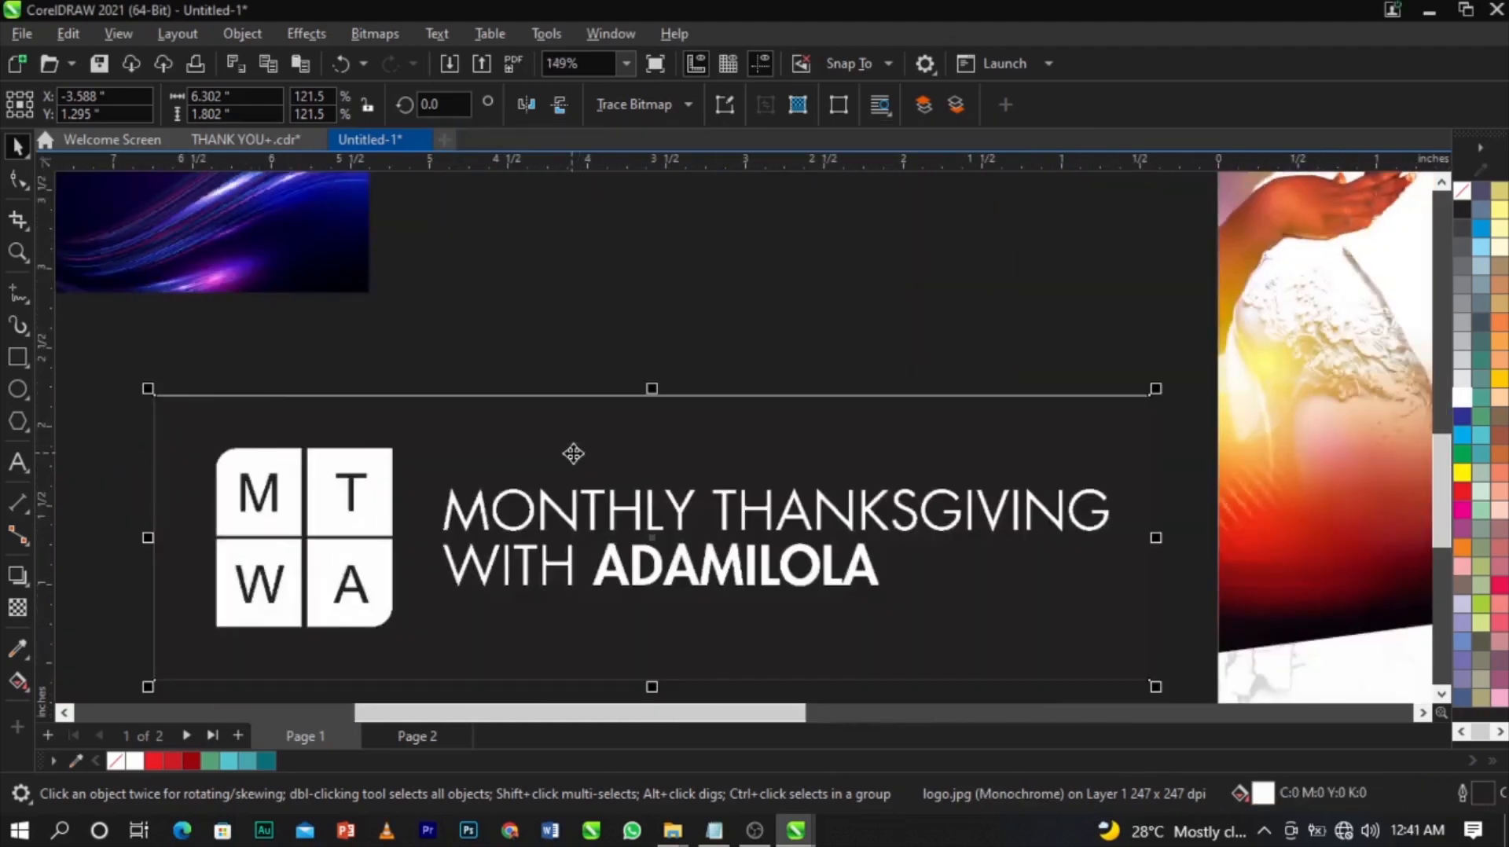
pyautogui.click(660, 118)
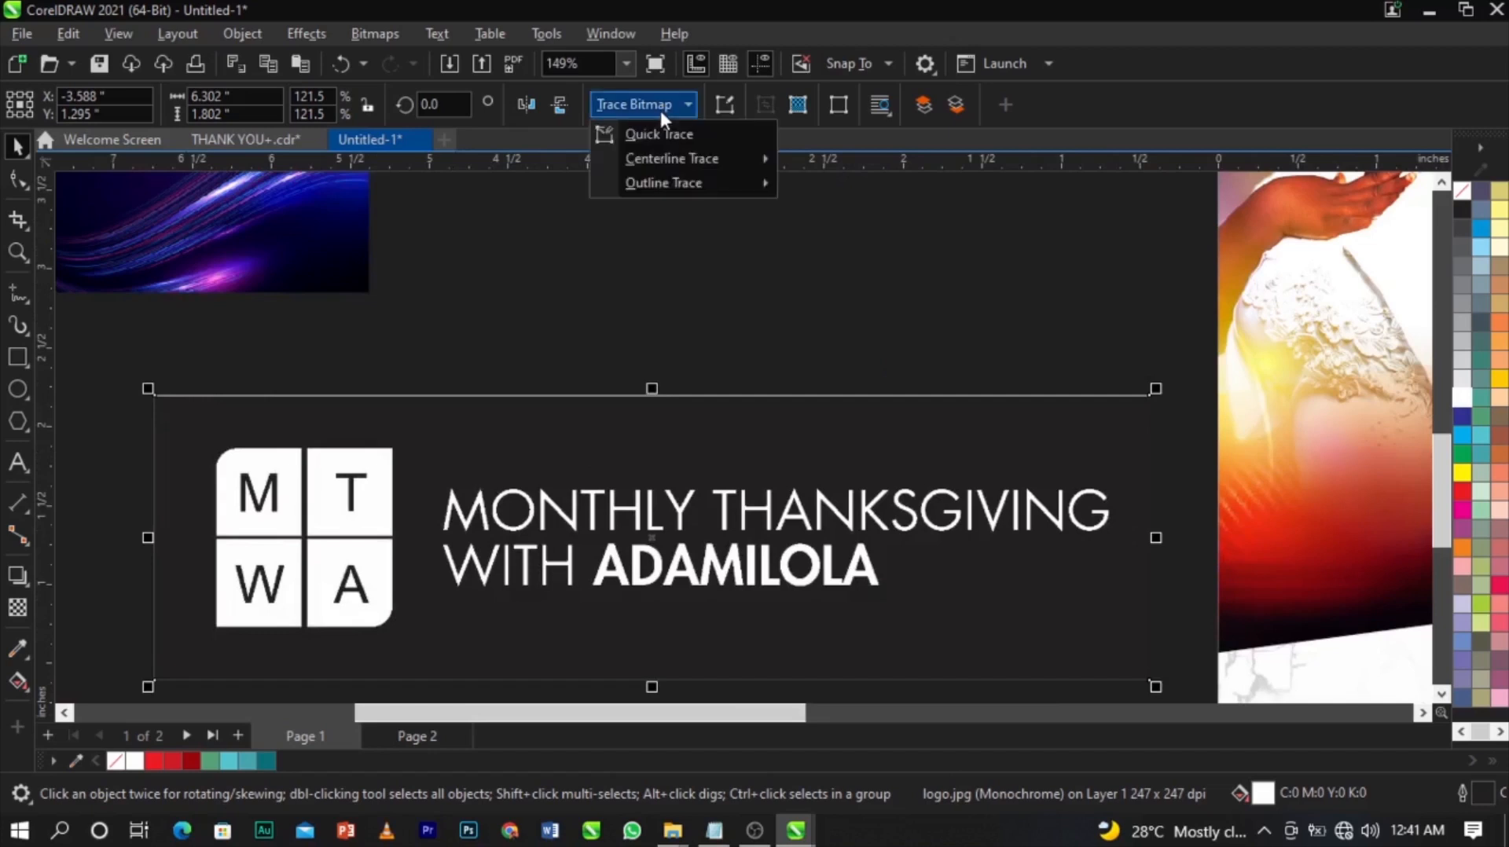
pyautogui.moveTo(682, 189)
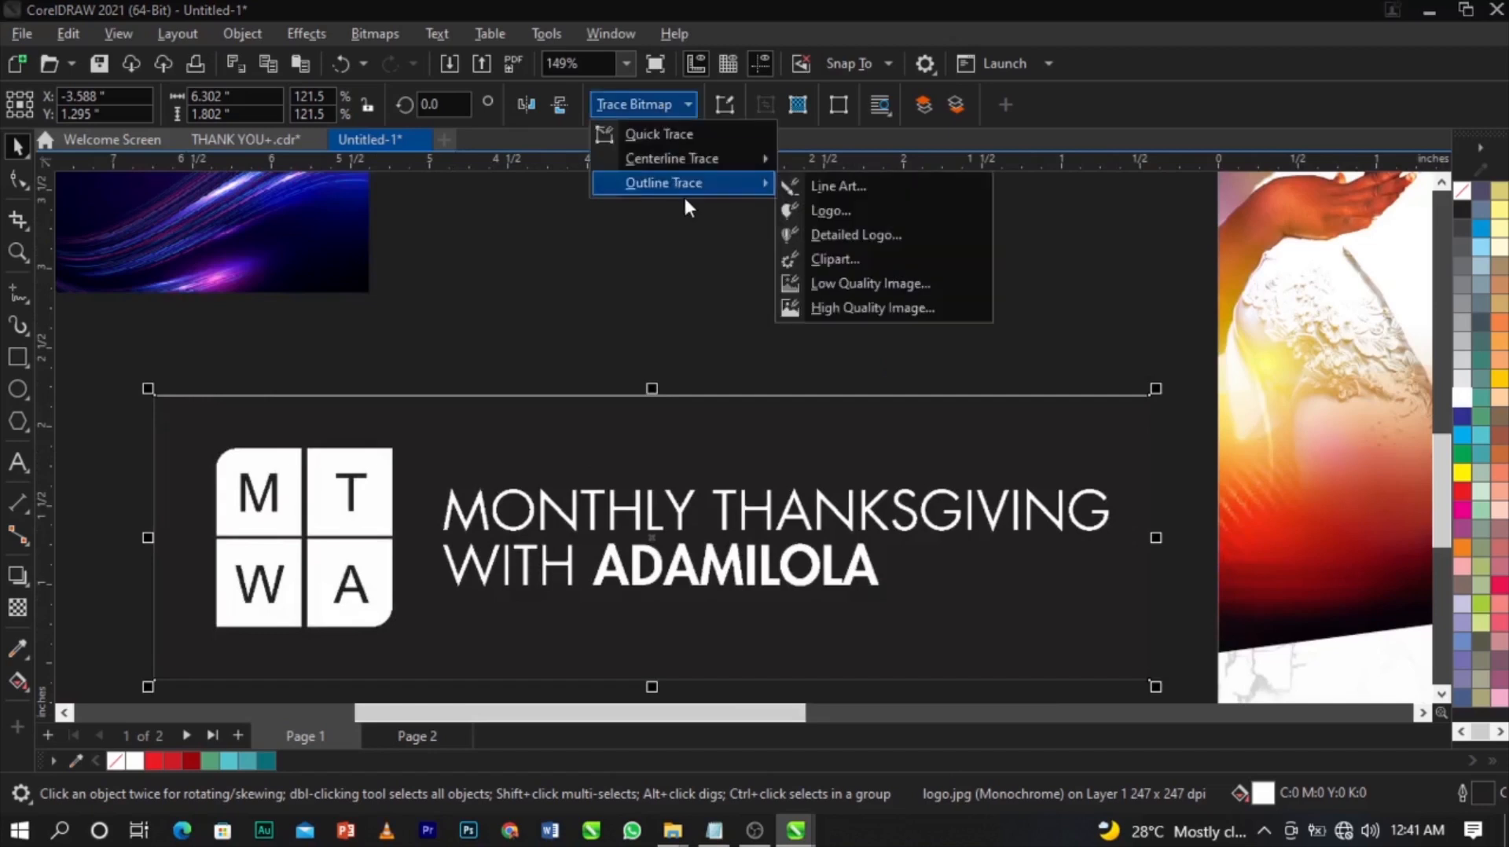
pyautogui.click(832, 191)
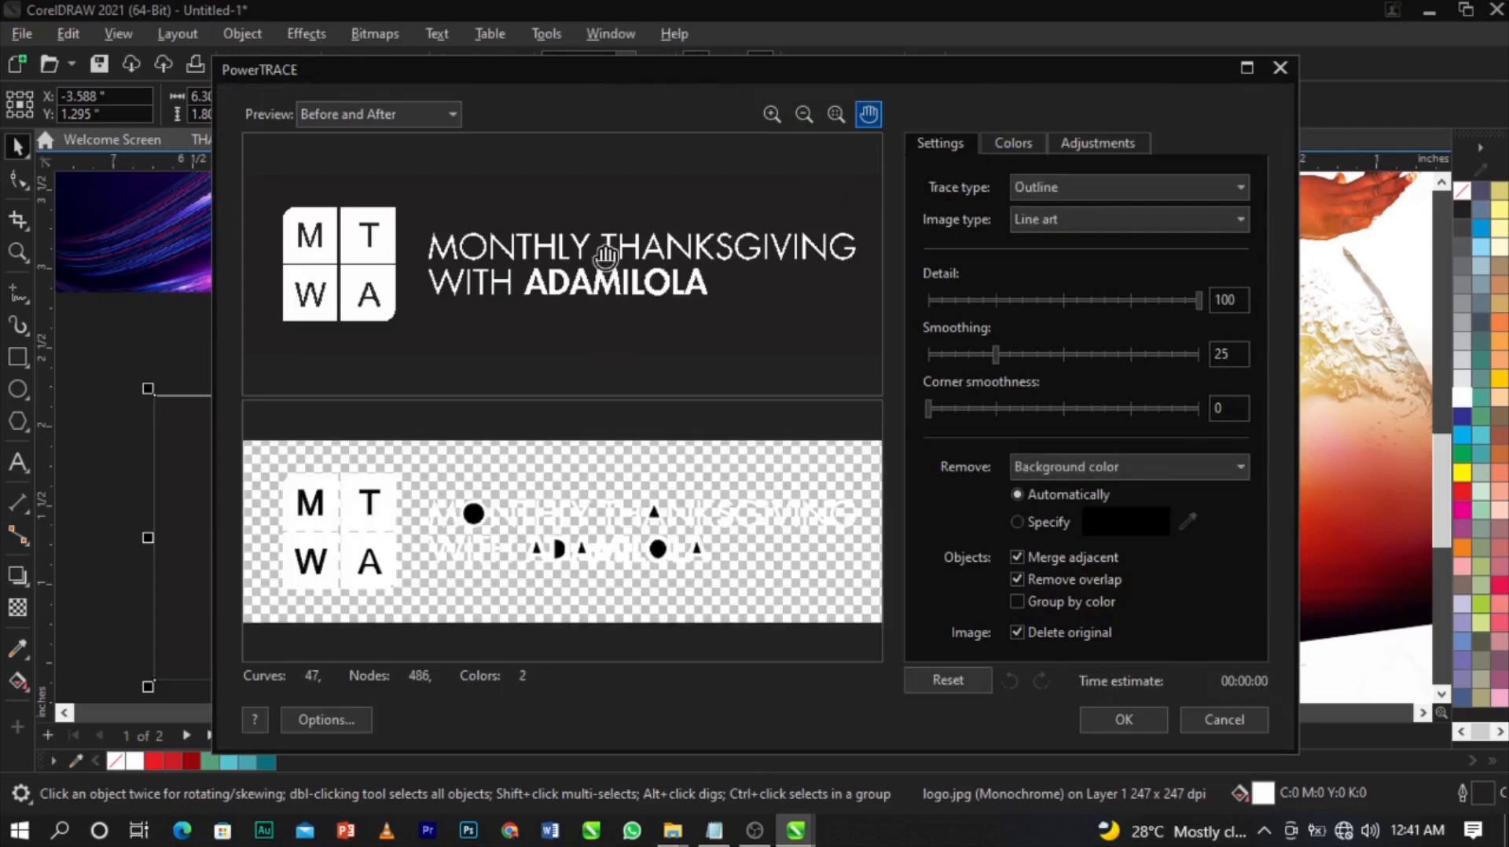
pyautogui.click(1096, 719)
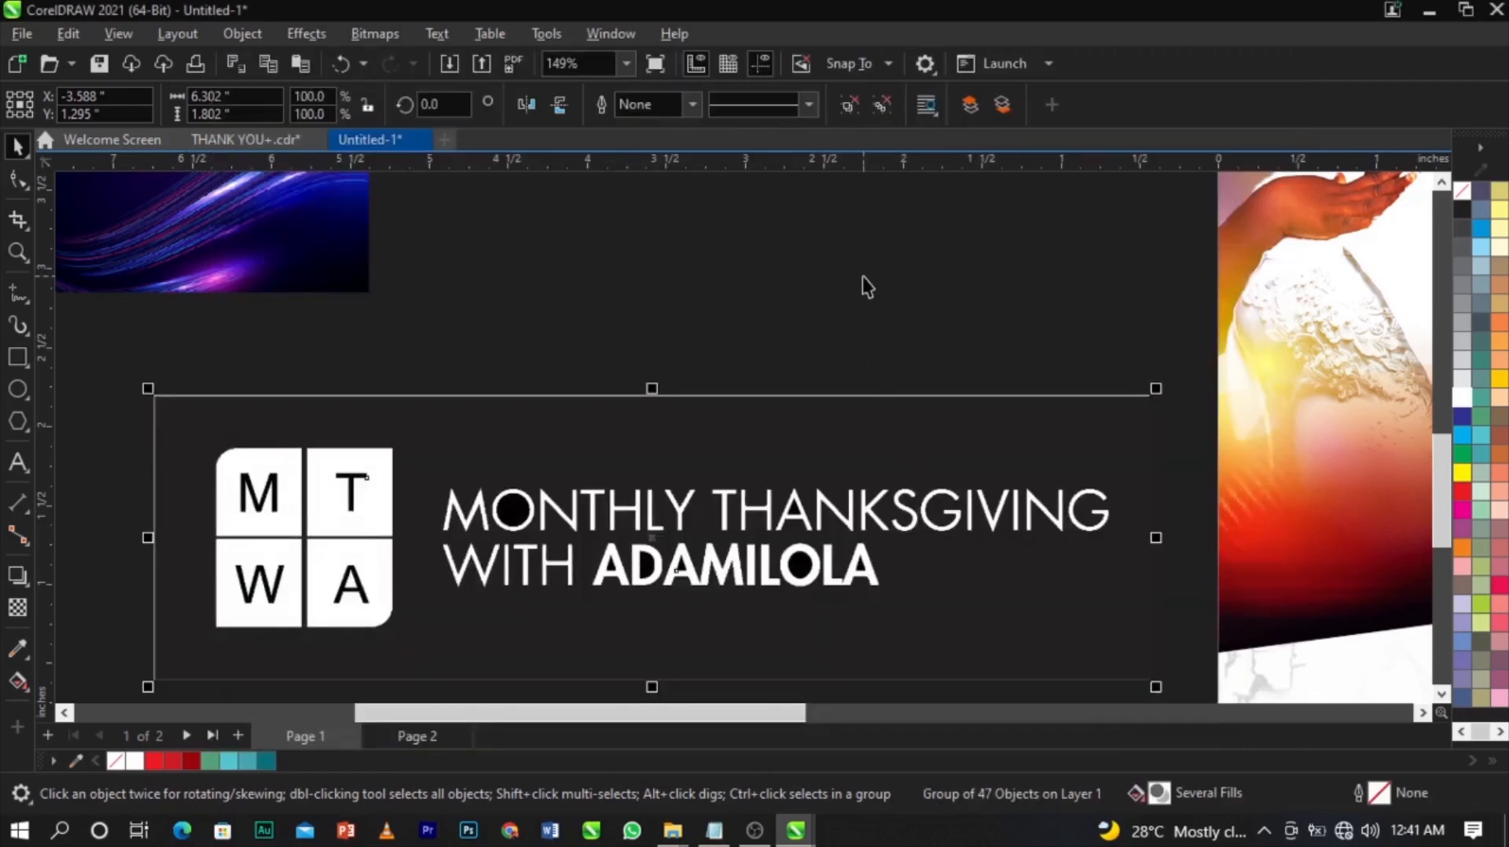
# Ungroup the traced logo and delete a black filler shape.
pyautogui.click(848, 105)
pyautogui.click(868, 426)
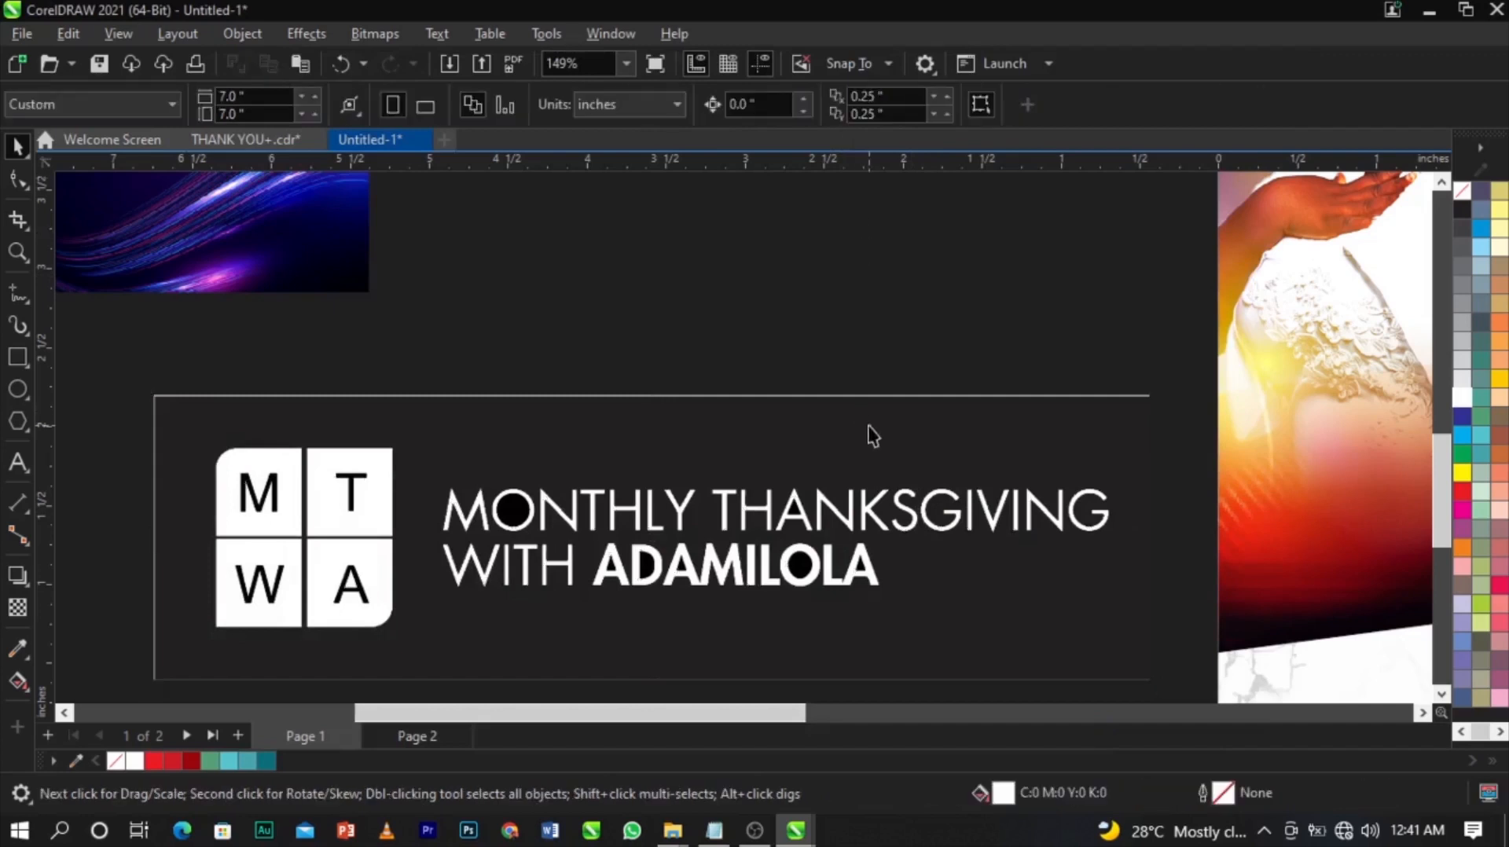
pyautogui.press('Escape')
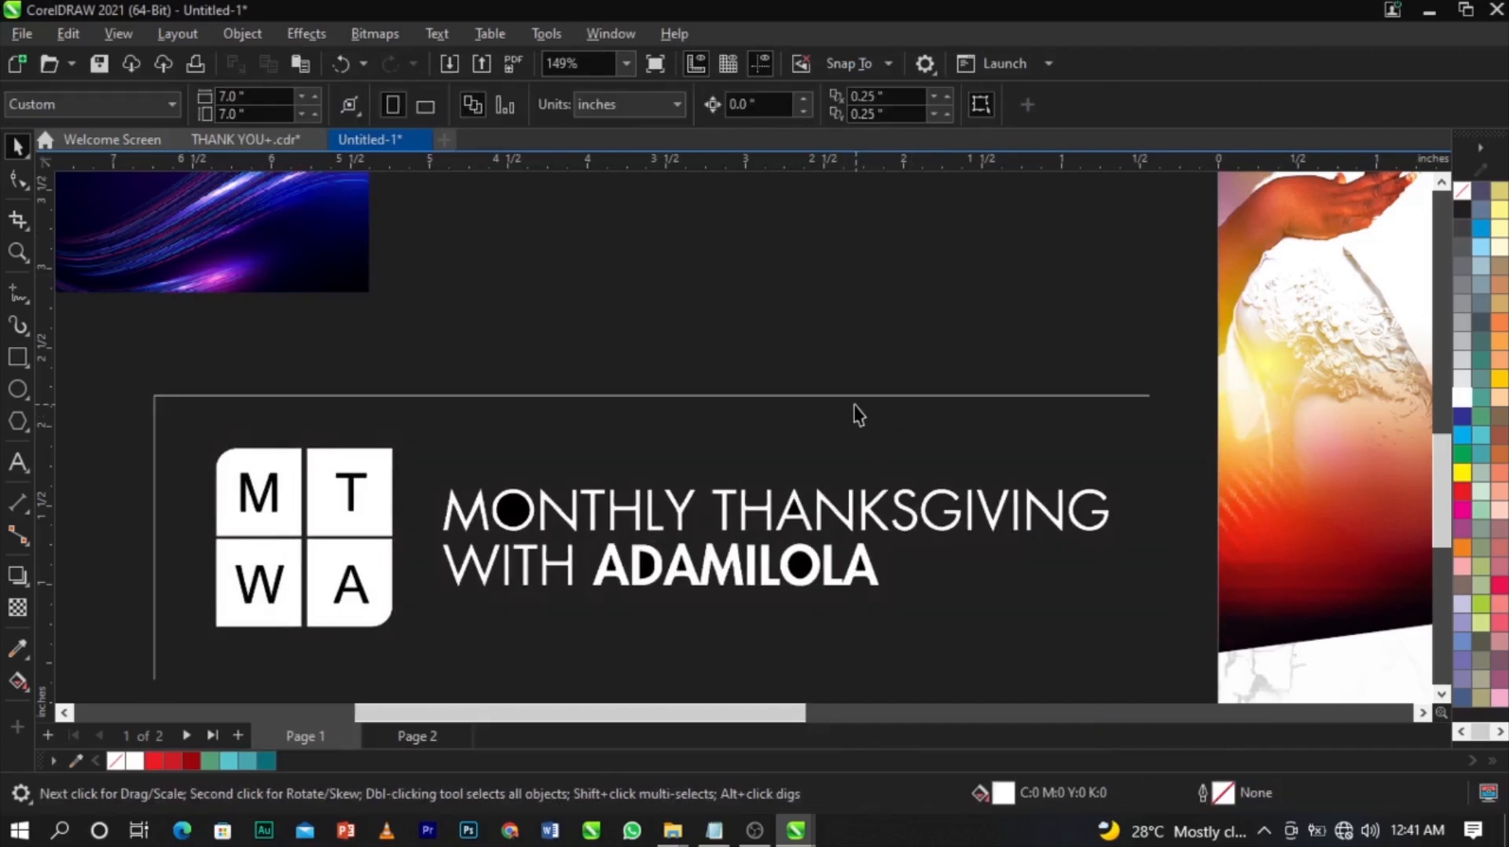
pyautogui.click(620, 397)
pyautogui.press('Escape')
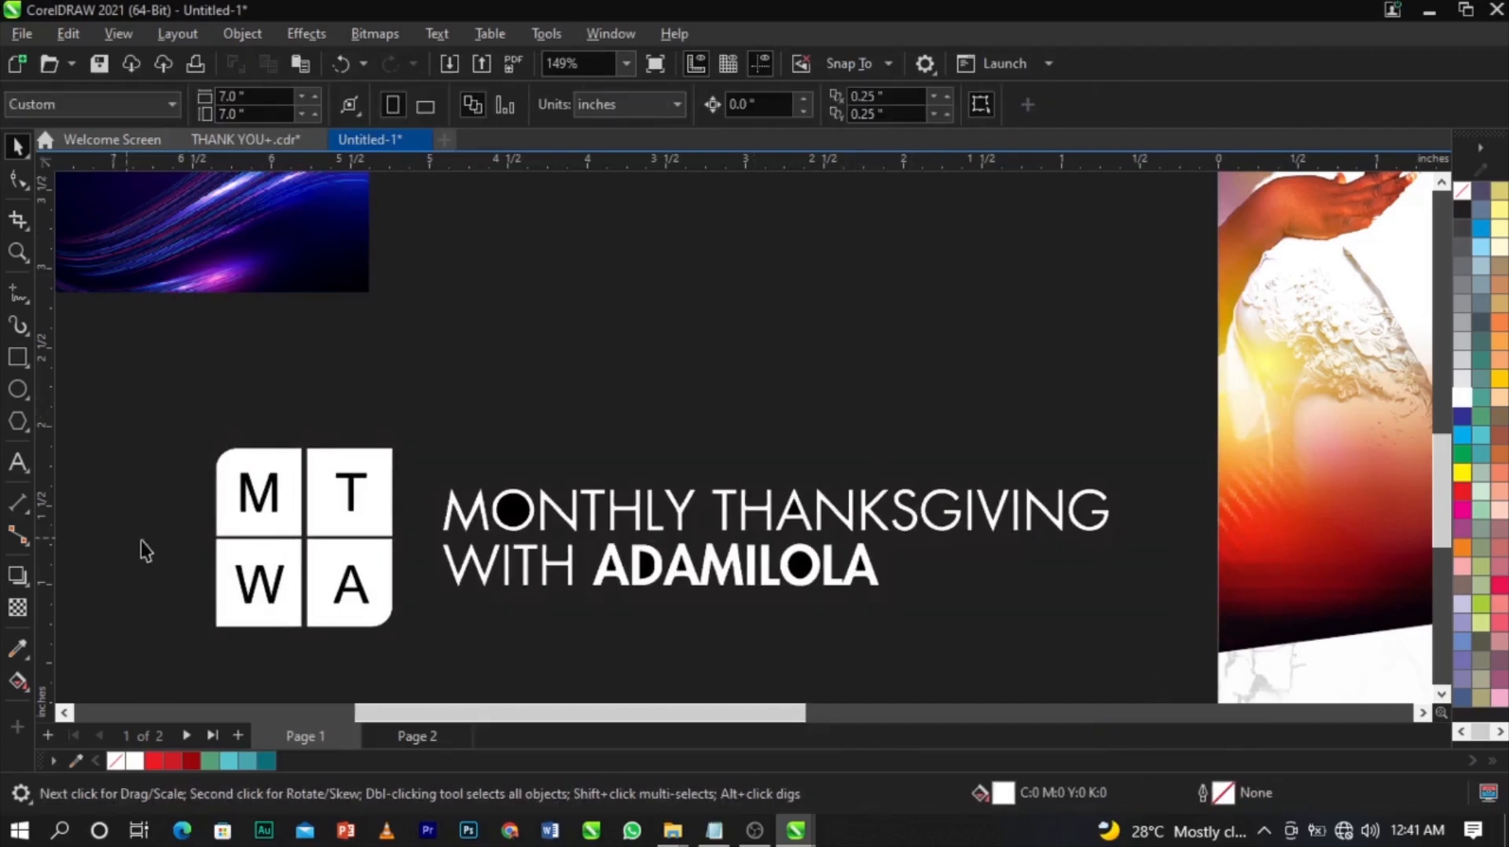
pyautogui.scroll(5, 218, 534)
pyautogui.click(369, 444)
pyautogui.press('Delete')
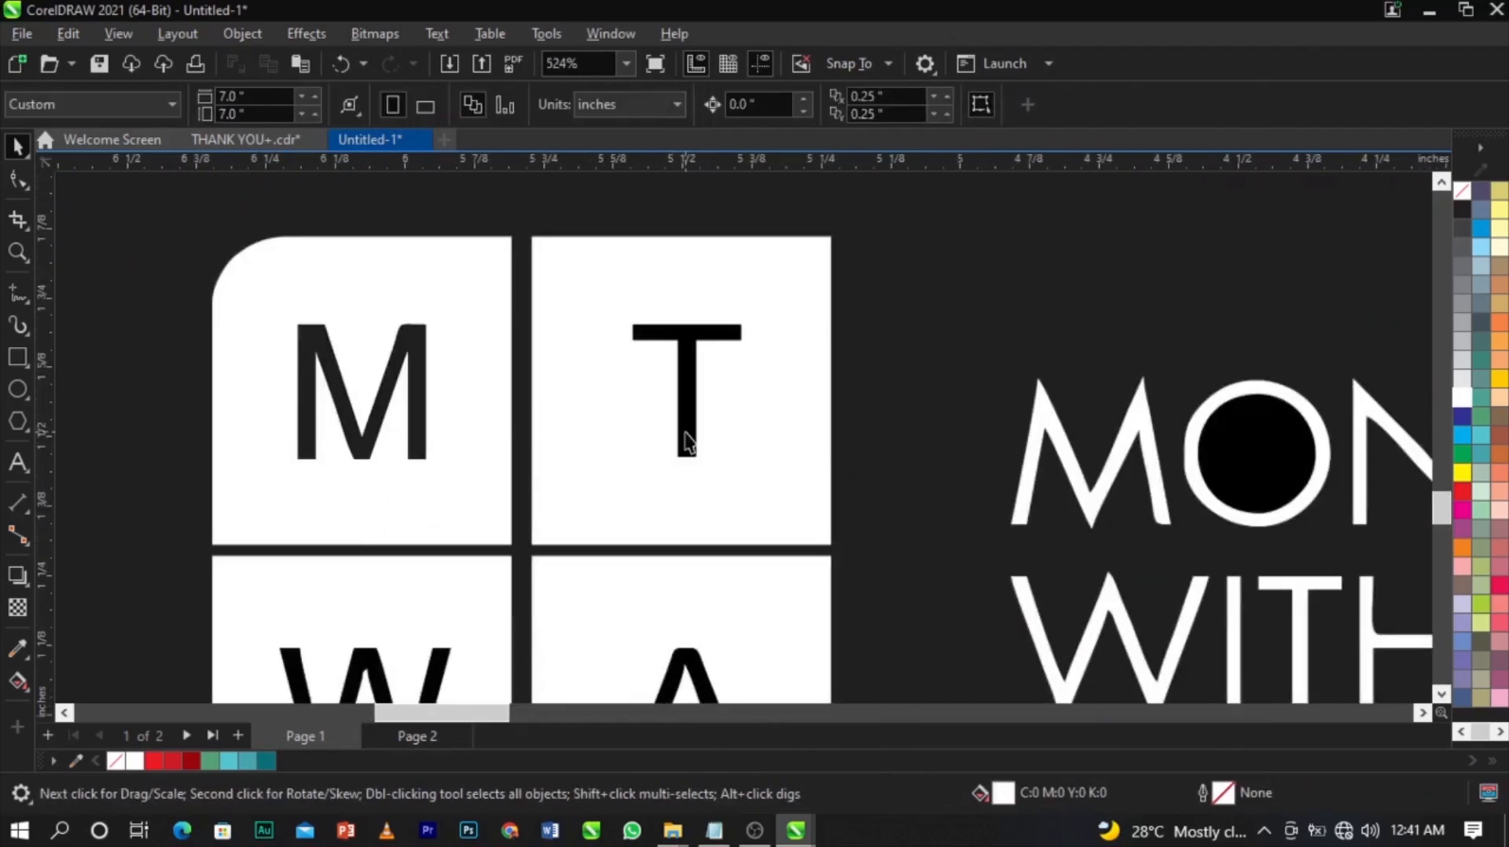
pyautogui.scroll(-3, 686, 442)
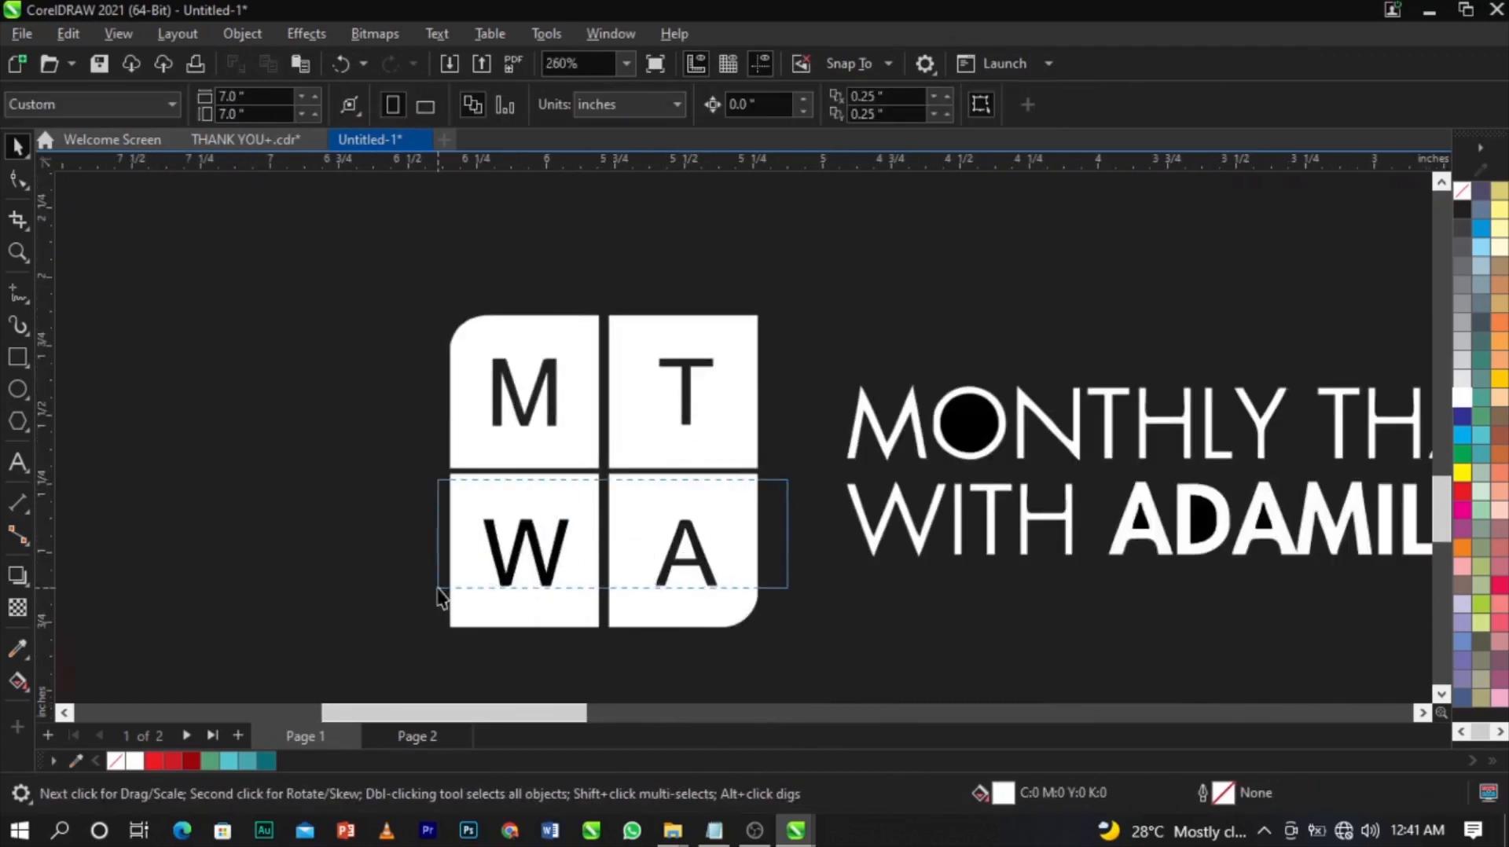
pyautogui.scroll(-3, 515, 579)
pyautogui.scroll(4, 519, 571)
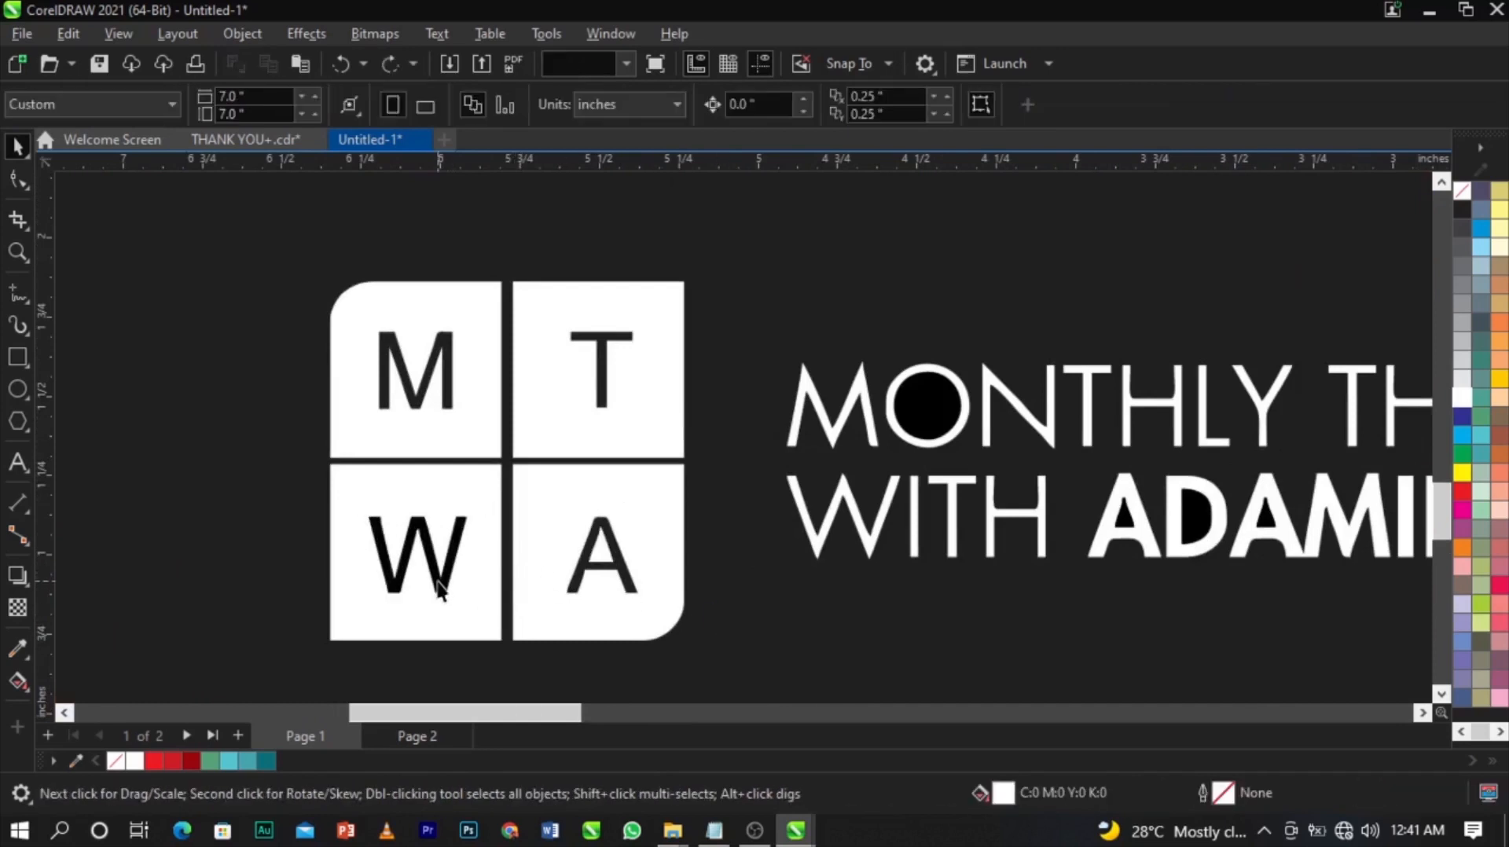
pyautogui.scroll(-3, 438, 589)
pyautogui.scroll(3, 786, 507)
# Delete the black fills inside the logo's letters, including the A of THANKS.
pyautogui.click(904, 574)
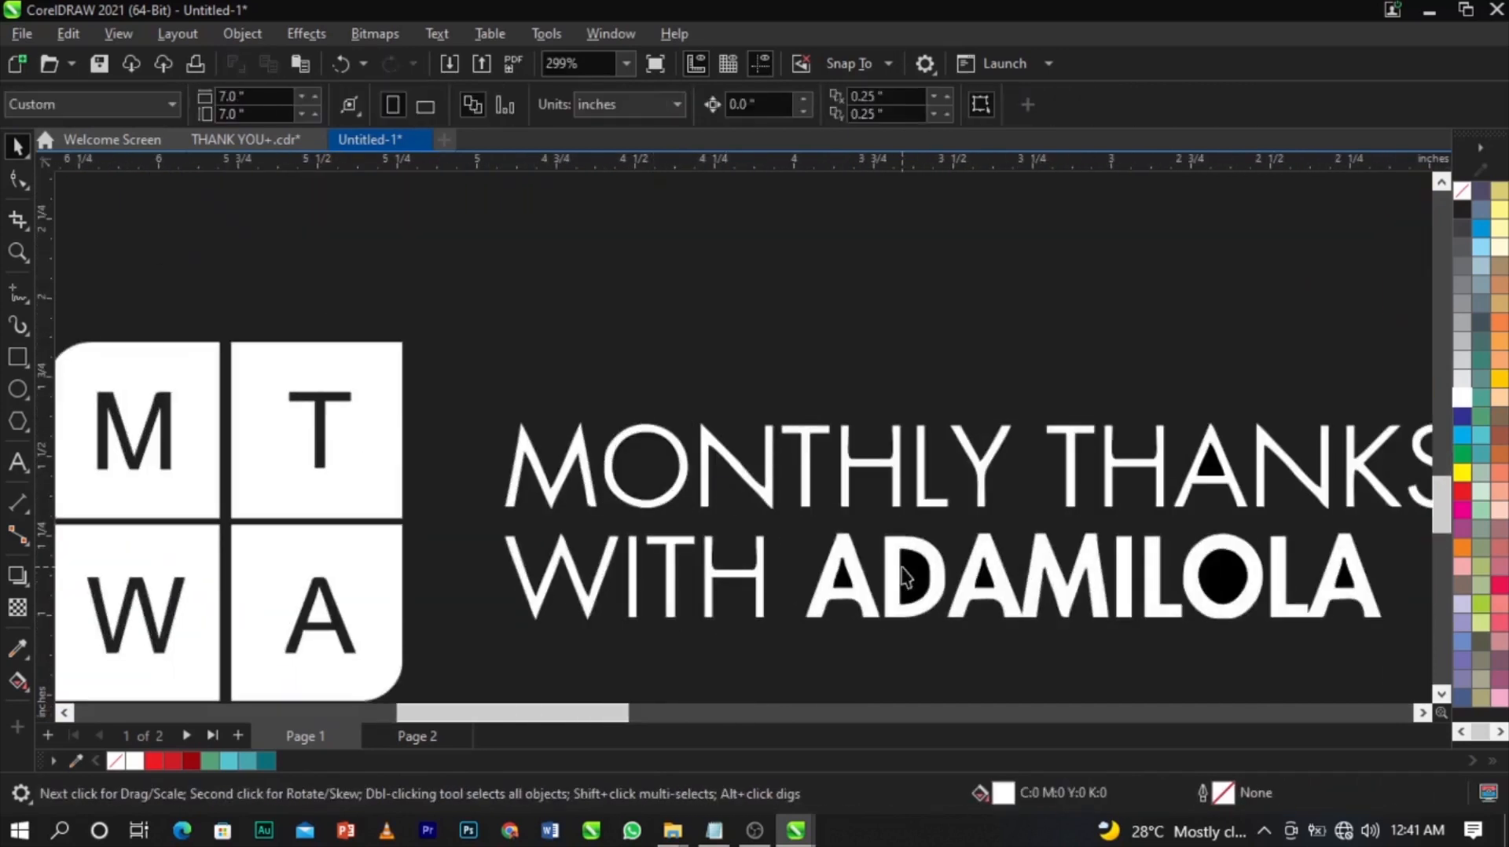
pyautogui.press('Escape')
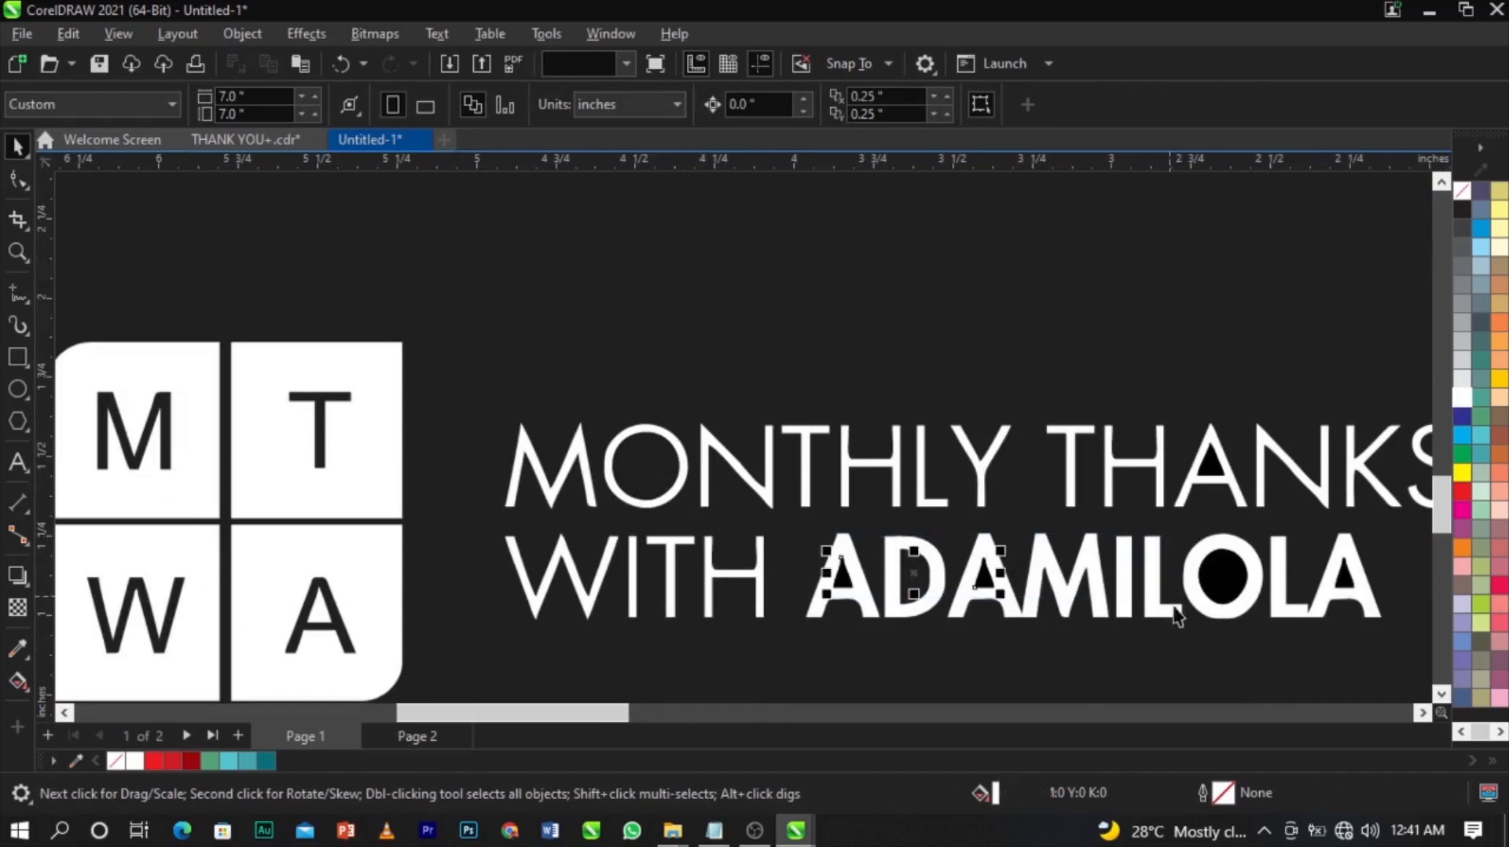
pyautogui.click(1224, 595)
pyautogui.press('Delete')
pyautogui.click(1343, 581)
pyautogui.press('Delete')
pyautogui.moveTo(1268, 395); pyautogui.dragTo(1169, 521)
pyautogui.press('Delete')
pyautogui.hotkey('ctrl', 'z')
pyautogui.moveTo(1175, 360); pyautogui.dragTo(1269, 506)
pyautogui.press('Delete')
pyautogui.scroll(-2, 960, 442)
pyautogui.scroll(1, 960, 452)
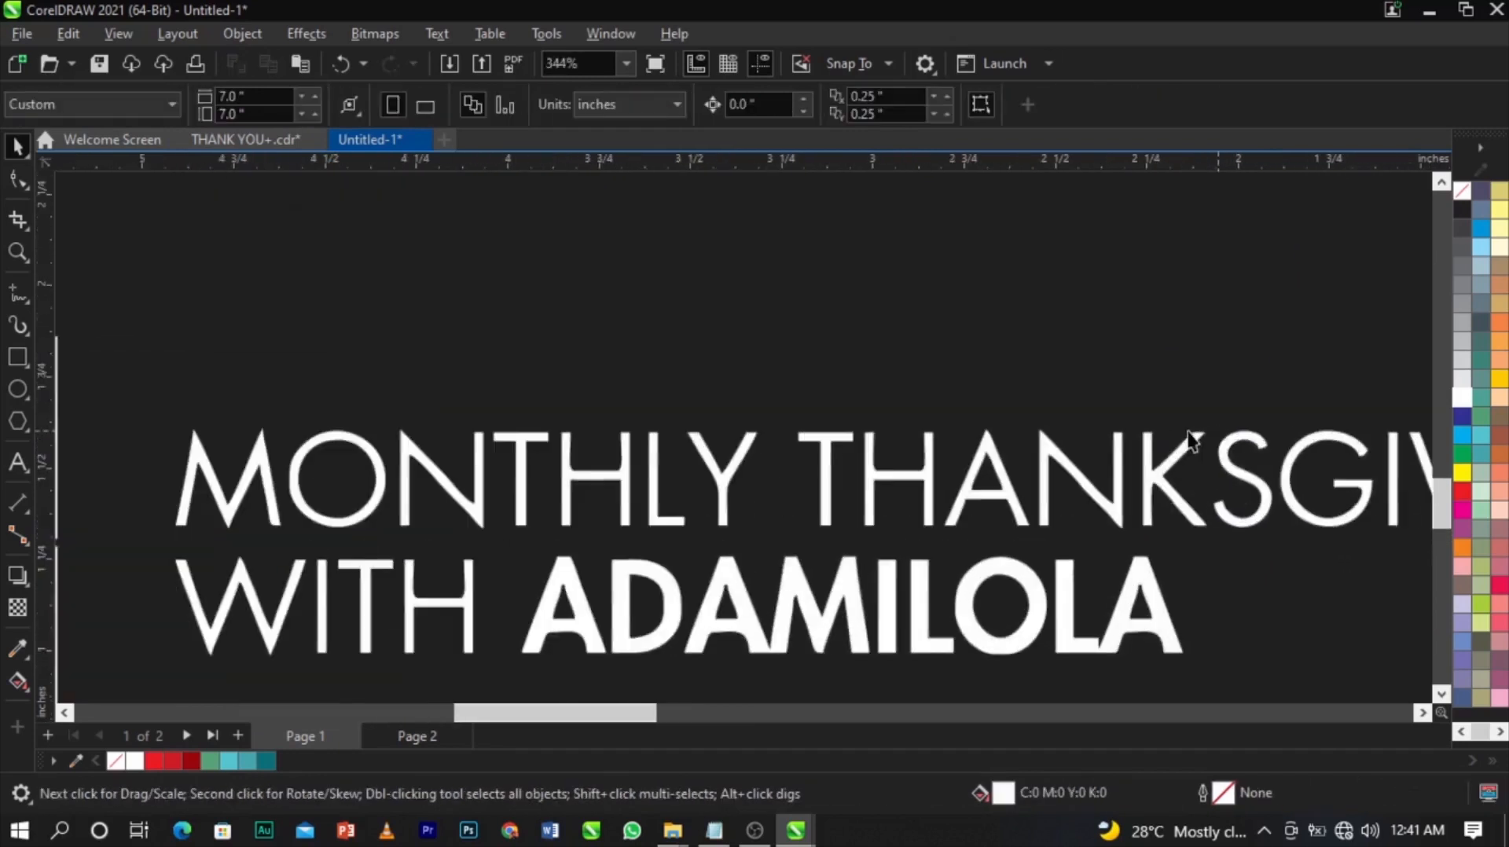
pyautogui.scroll(-3, 1101, 487)
# Fill all the traced logo pieces white and group them.
pyautogui.moveTo(1258, 438); pyautogui.dragTo(621, 613)
pyautogui.click(1491, 431)
pyautogui.click(1500, 455)
pyautogui.click(1500, 473)
pyautogui.click(1500, 511)
pyautogui.click(1481, 507)
pyautogui.click(1462, 434)
pyautogui.click(1462, 397)
pyautogui.scroll(-3, 827, 472)
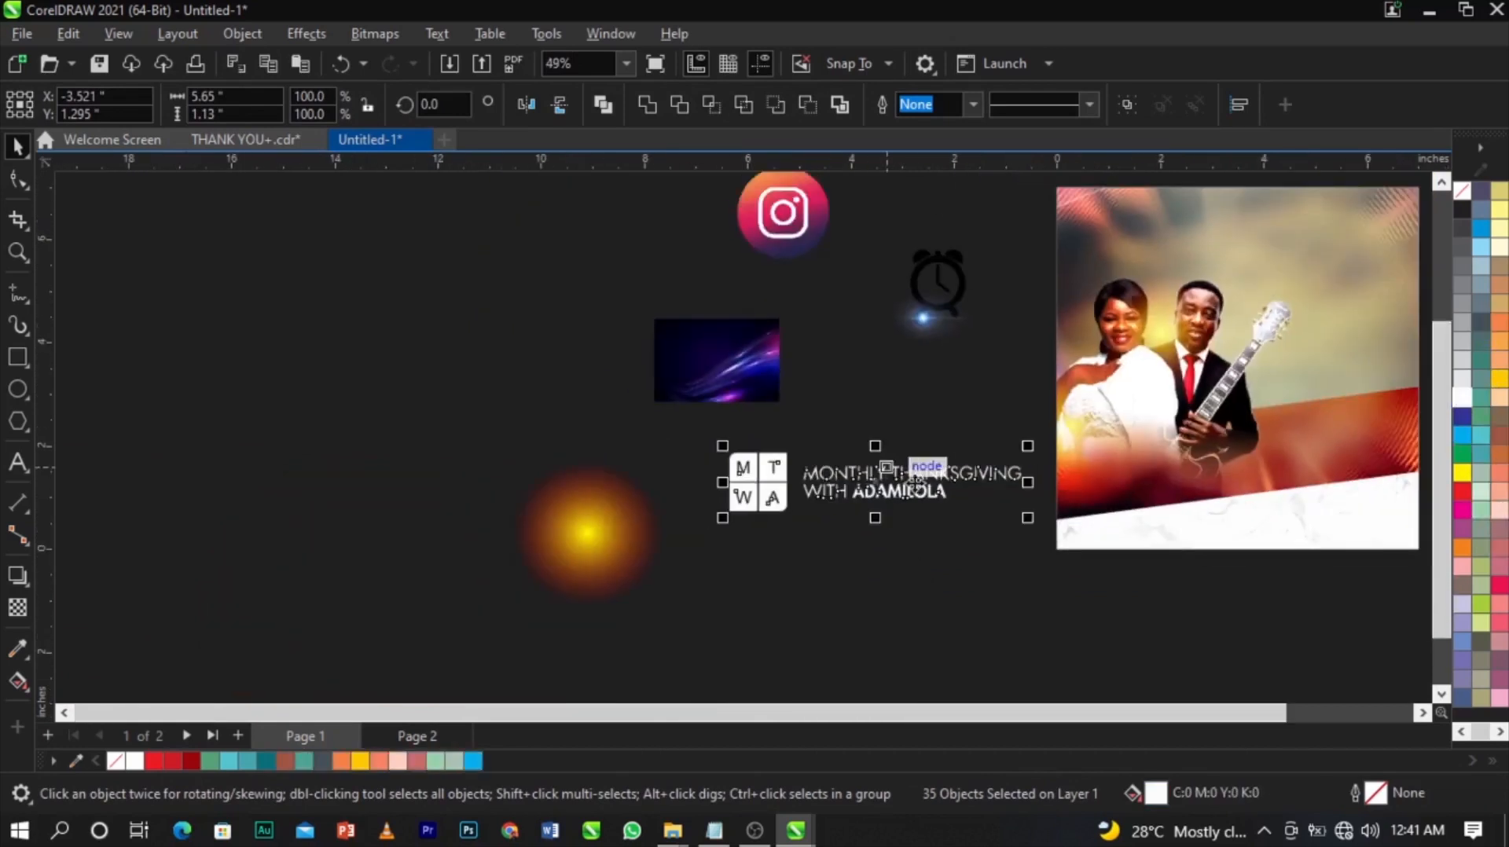
pyautogui.hotkey('ctrl', 'g')
# Shrink the white logo group and place it inside the photo frame's top-left corner.
pyautogui.moveTo(1028, 518); pyautogui.dragTo(896, 503)
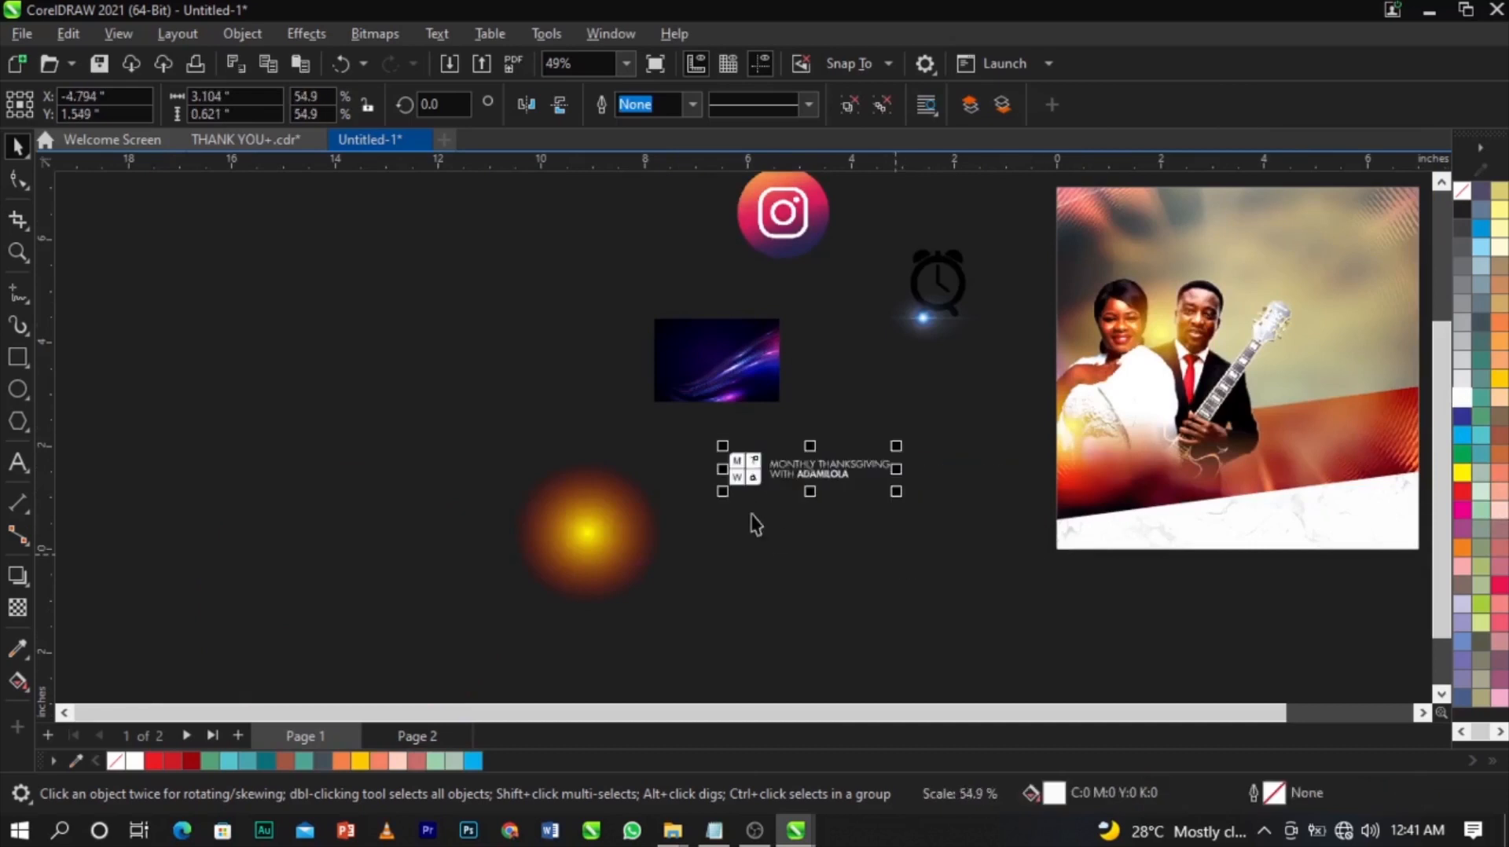
pyautogui.scroll(-2, 754, 522)
pyautogui.moveTo(786, 489); pyautogui.dragTo(964, 369)
pyautogui.press('z')
pyautogui.click(988, 392)
pyautogui.press('space')
pyautogui.moveTo(770, 360); pyautogui.dragTo(665, 389)
pyautogui.moveTo(598, 328); pyautogui.dragTo(593, 344)
pyautogui.scroll(-2, 765, 341)
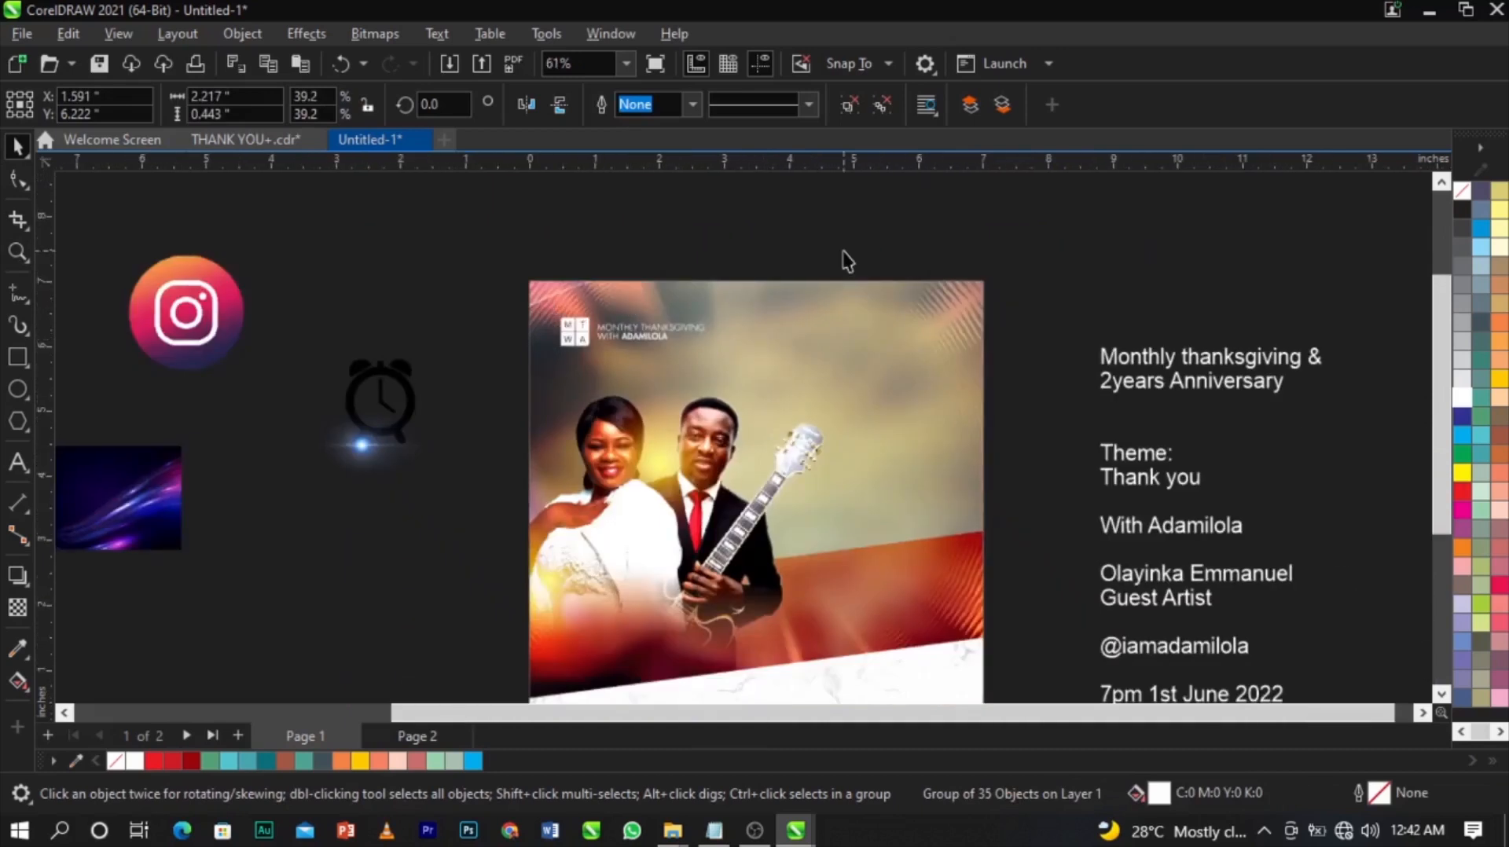
pyautogui.click(841, 256)
pyautogui.scroll(-2, 842, 255)
pyautogui.press('z')
pyautogui.moveTo(555, 269); pyautogui.dragTo(1043, 589)
pyautogui.press('space')
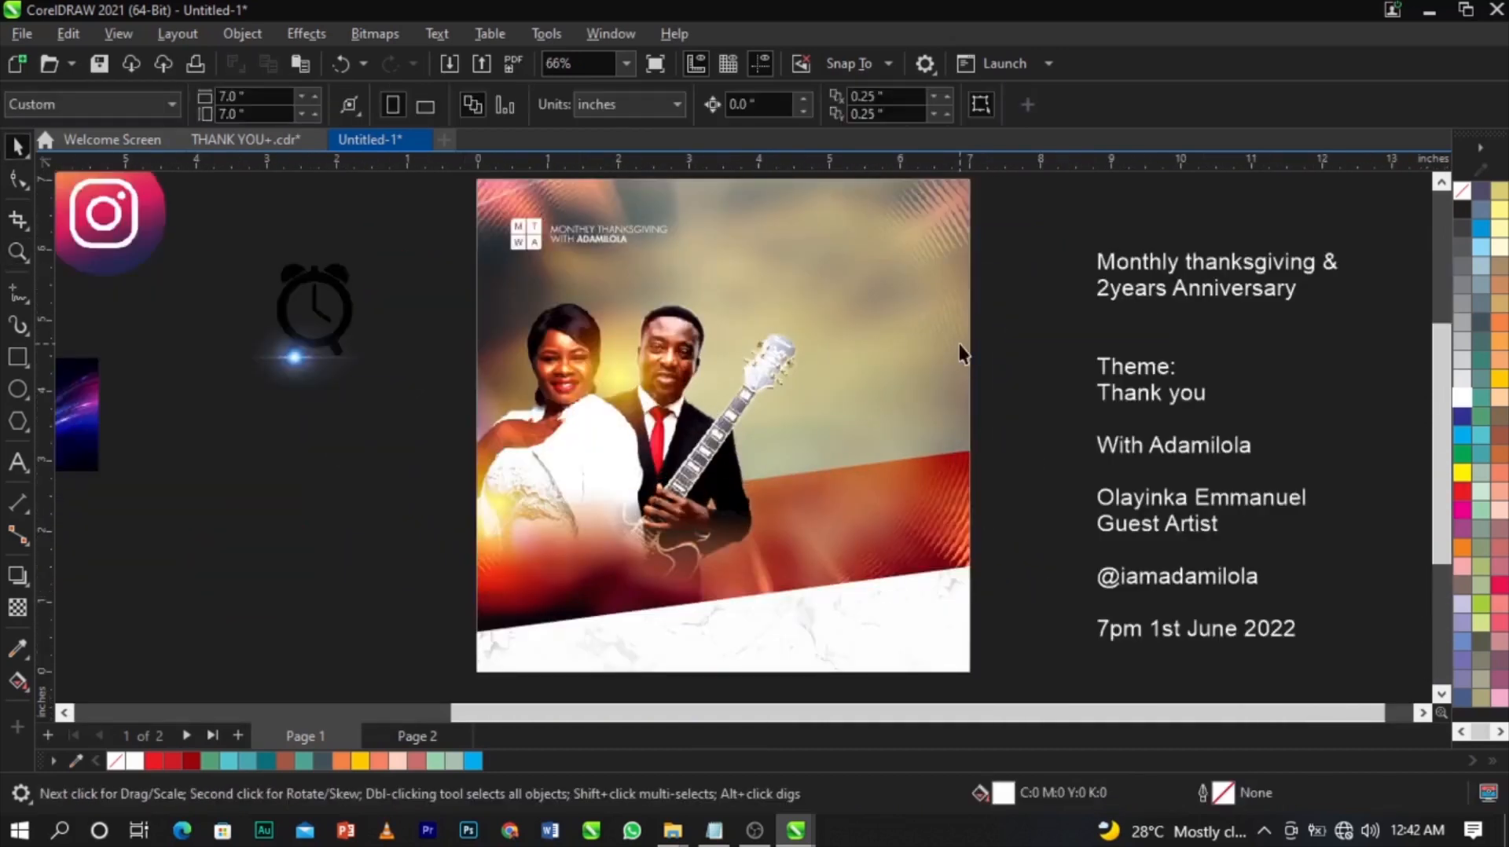
pyautogui.scroll(2, 946, 338)
# Select the background image inside the photo PowerClip and bring up Gaussian Blur.
pyautogui.scroll(-3, 935, 342)
pyautogui.doubleClick(928, 340)
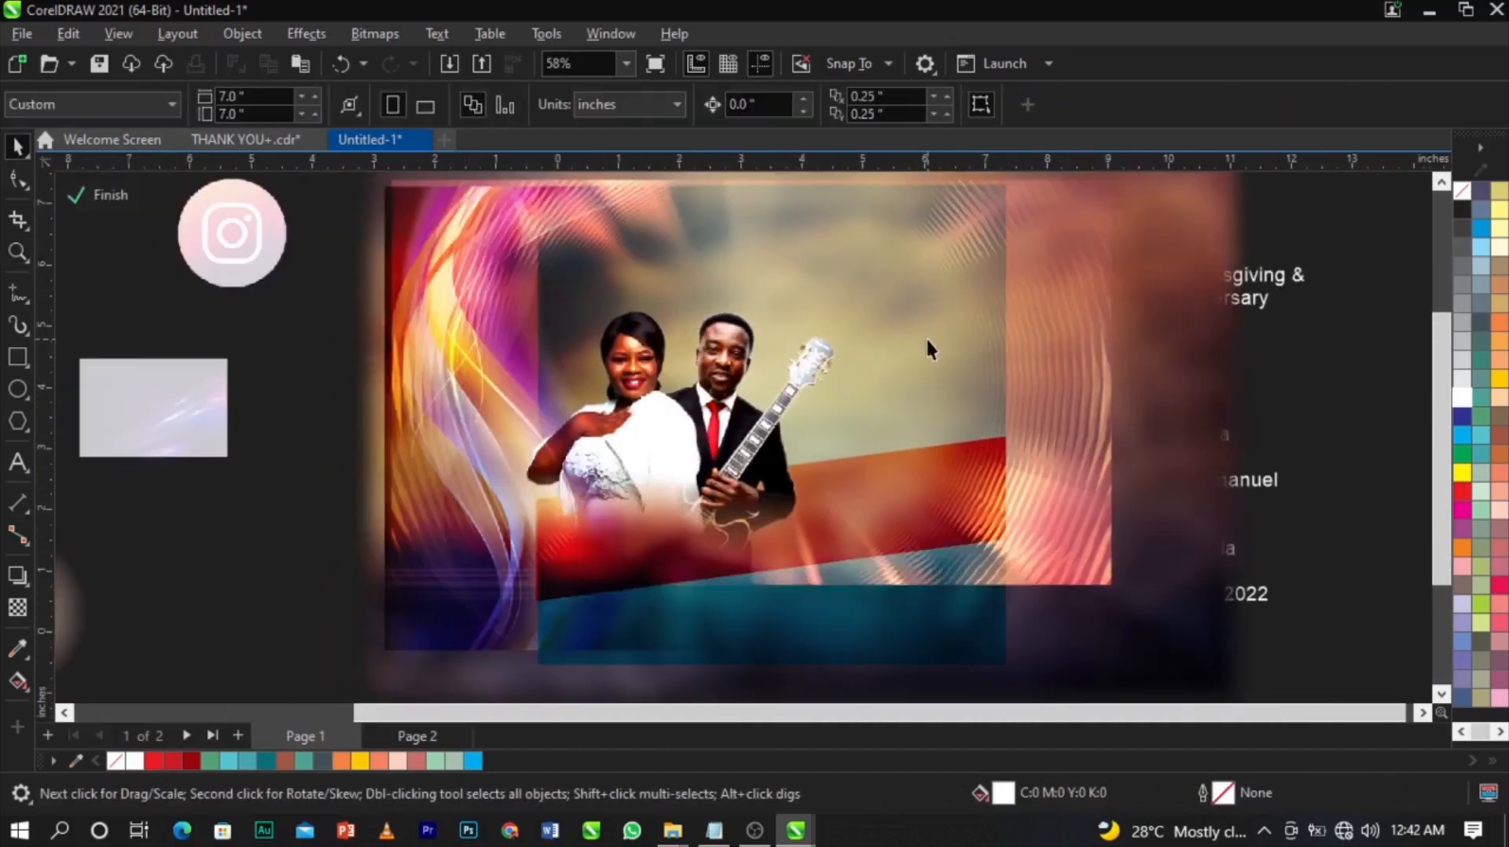
pyautogui.click(1201, 474)
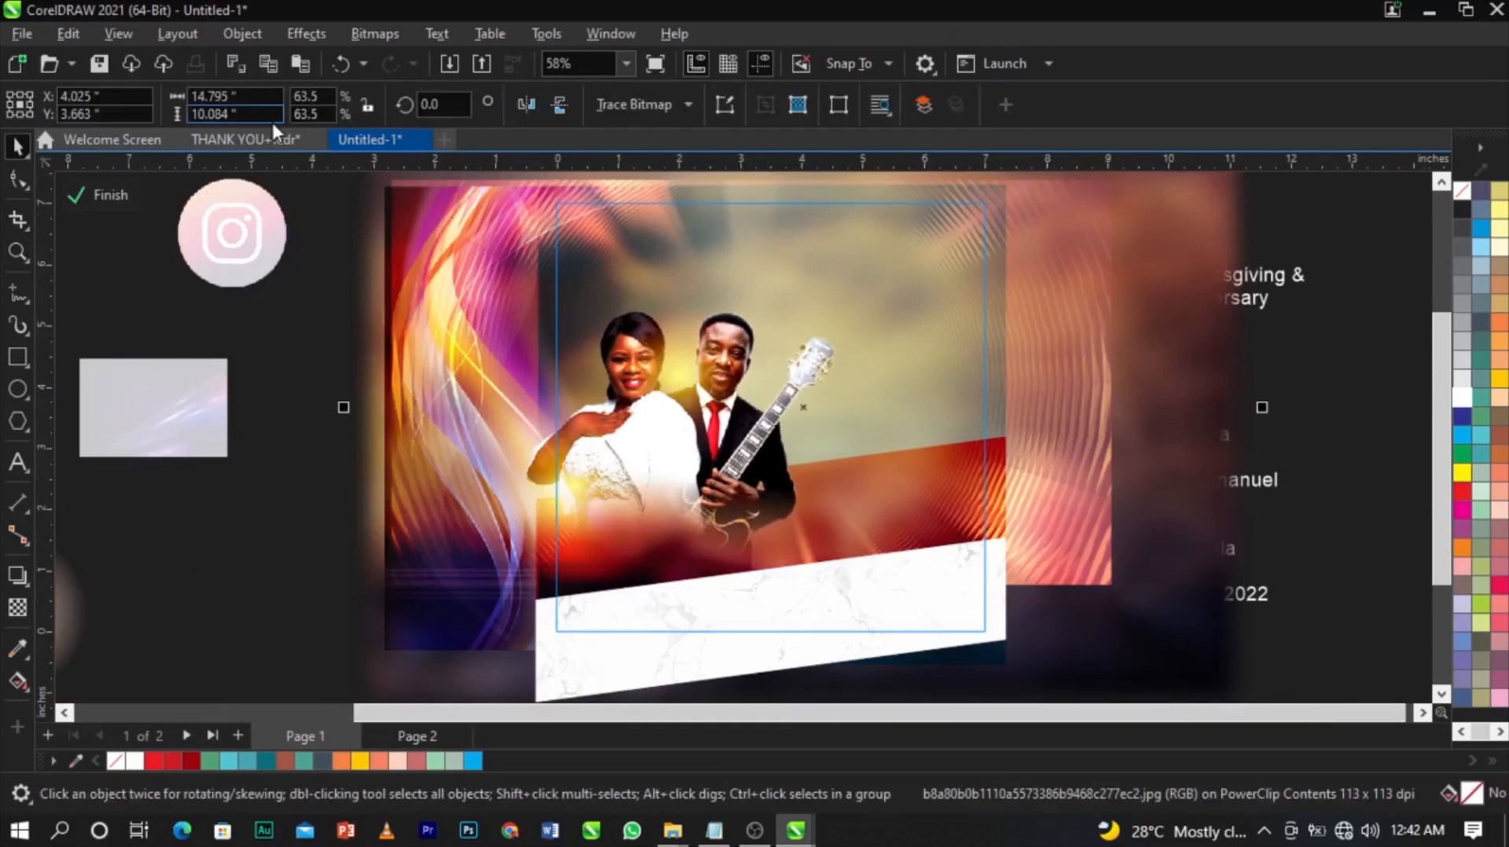
pyautogui.click(315, 35)
pyautogui.moveTo(348, 164)
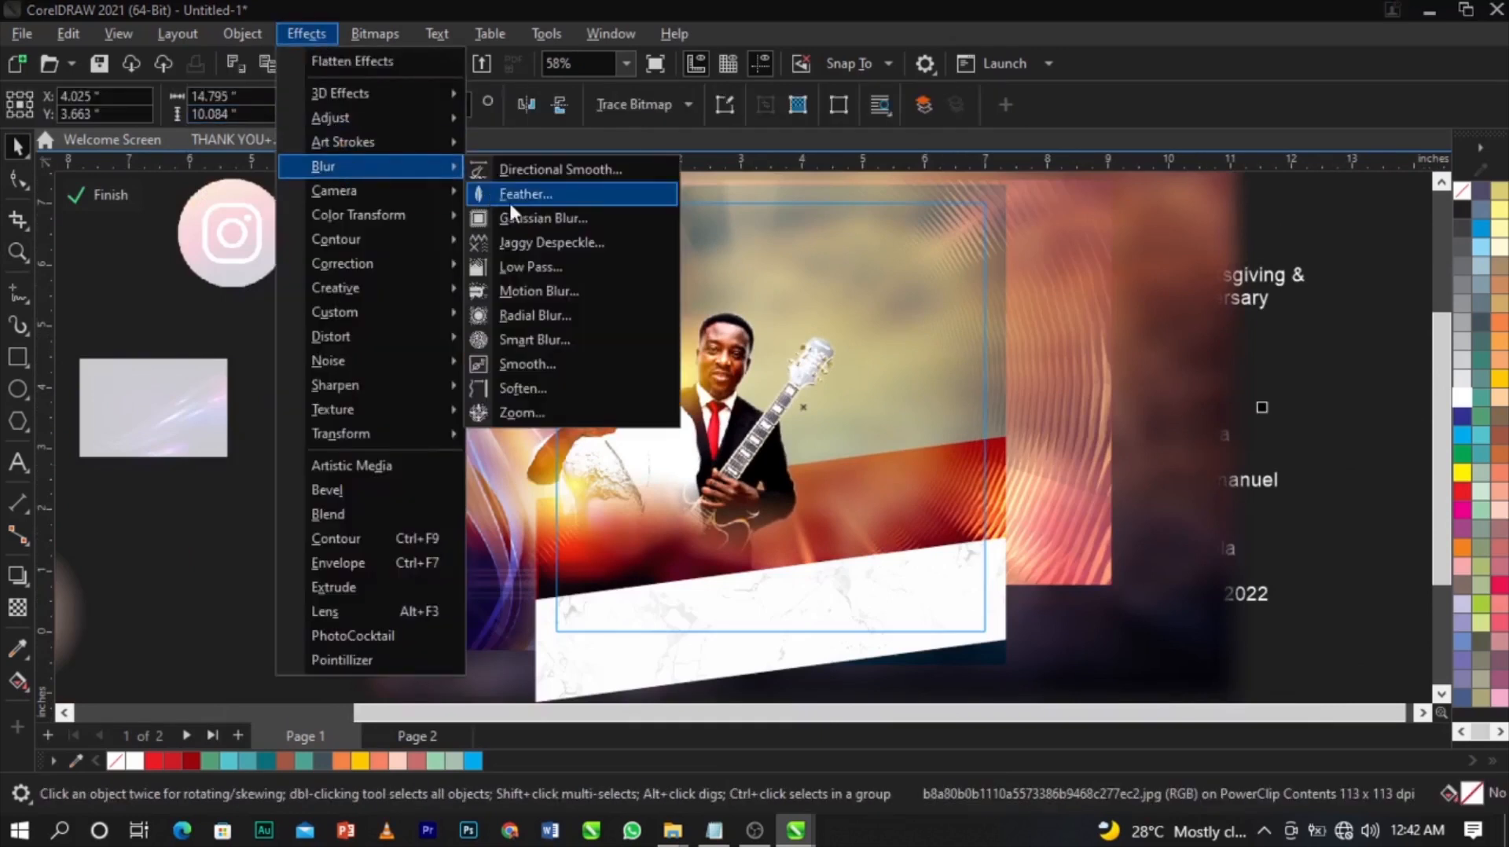
pyautogui.click(517, 216)
pyautogui.moveTo(767, 327); pyautogui.dragTo(536, 157)
# Set the Gaussian Blur radius to 10.9 pixels and apply it to the image.
pyautogui.click(451, 215)
pyautogui.moveTo(441, 215); pyautogui.dragTo(431, 217)
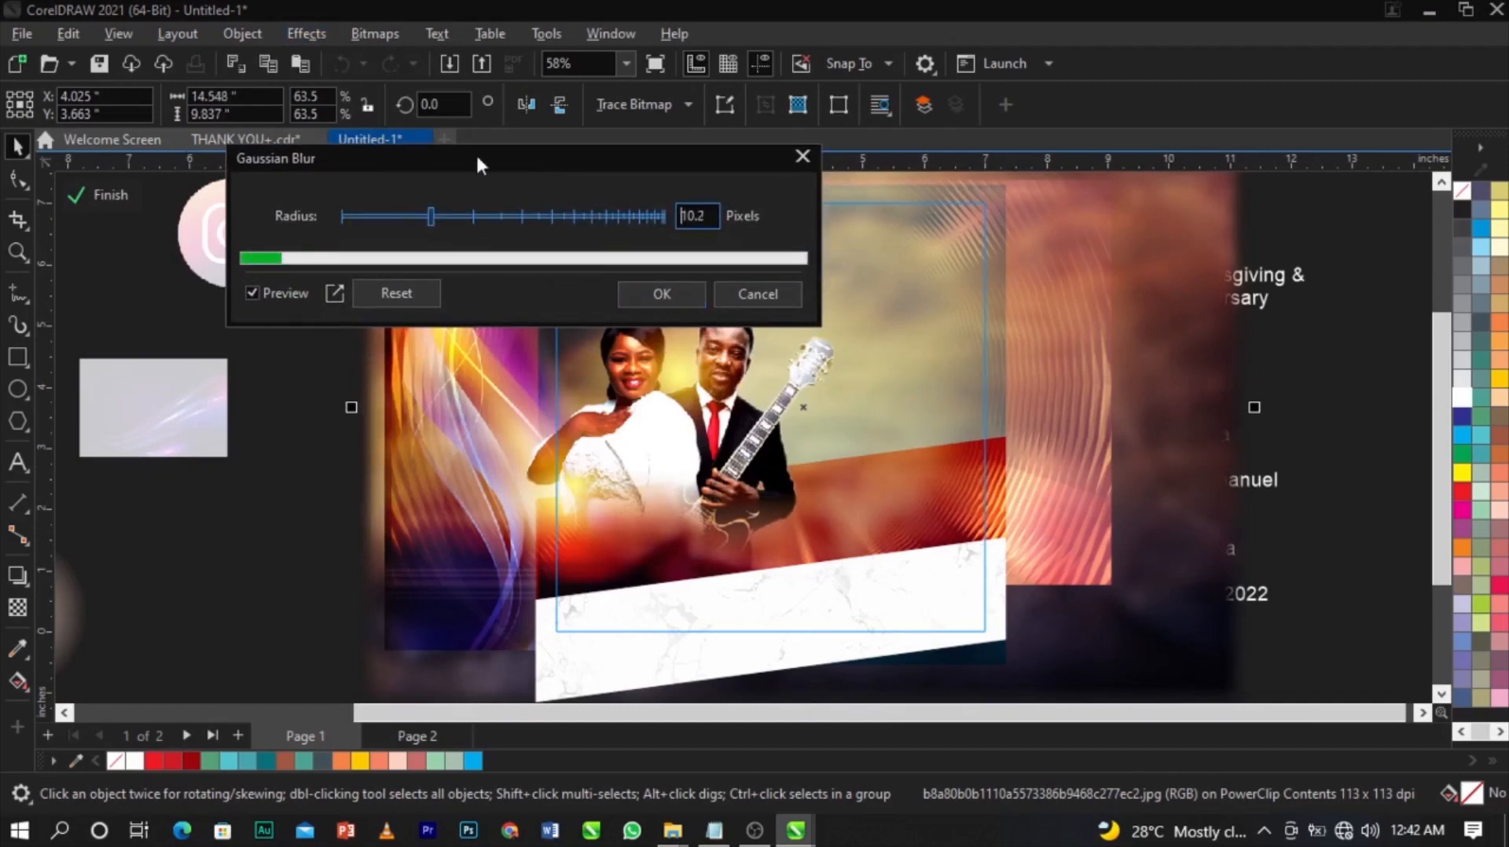
pyautogui.moveTo(478, 163); pyautogui.dragTo(342, 54)
pyautogui.click(271, 104)
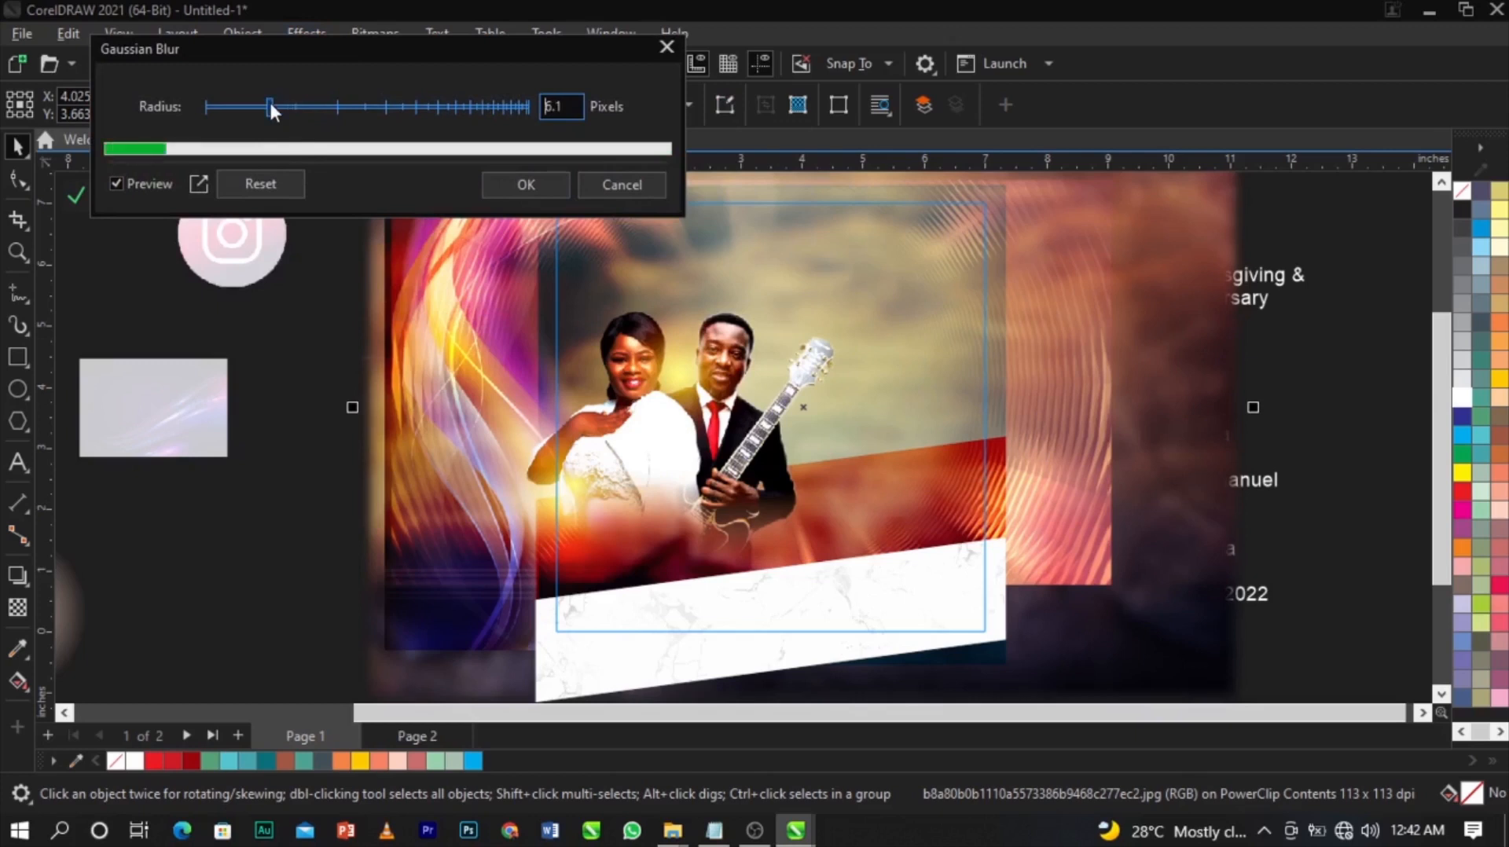
pyautogui.click(291, 103)
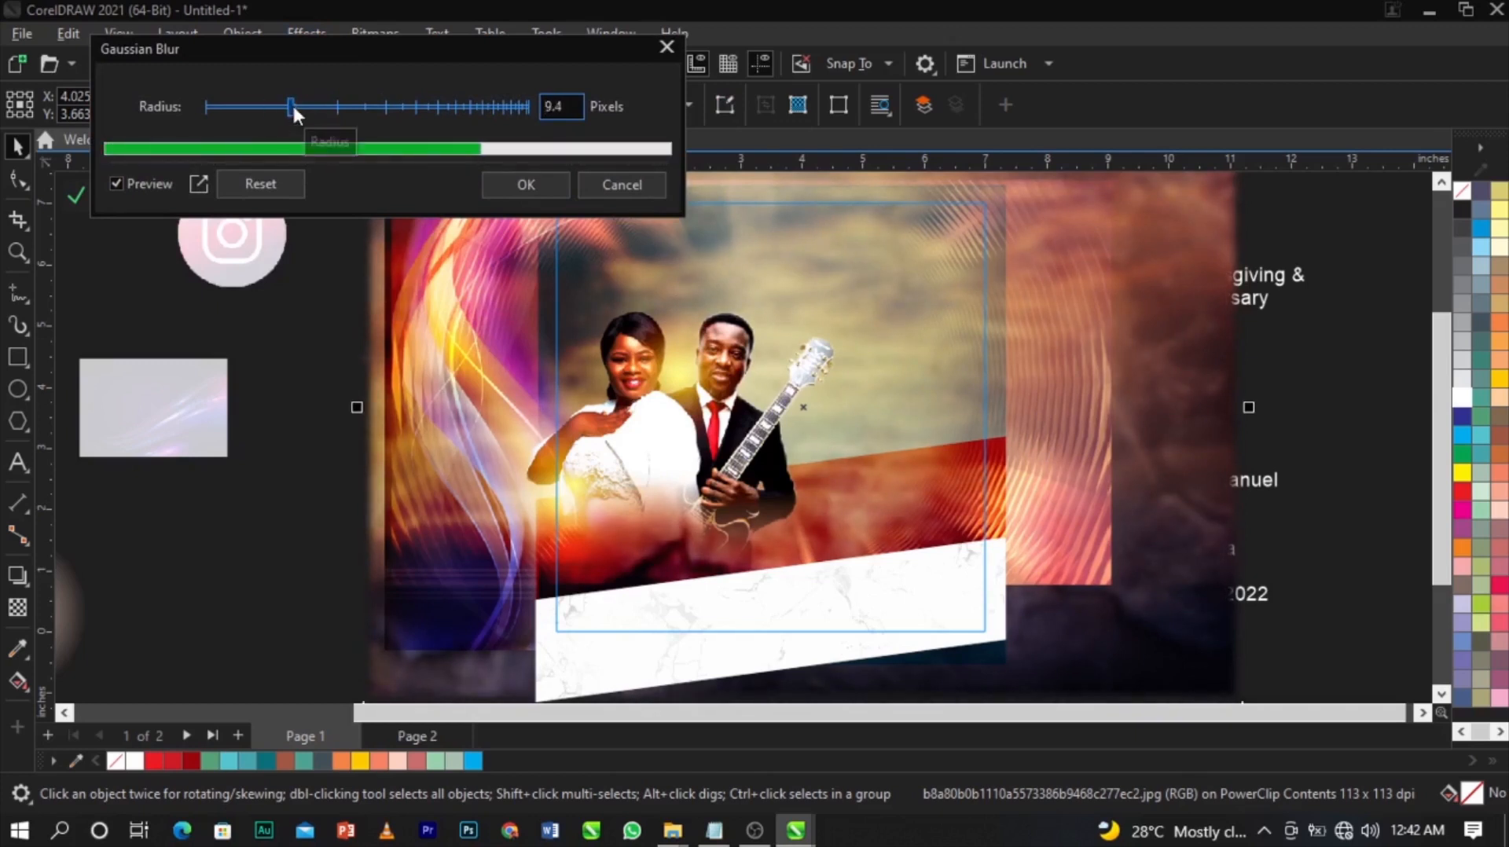
pyautogui.click(307, 101)
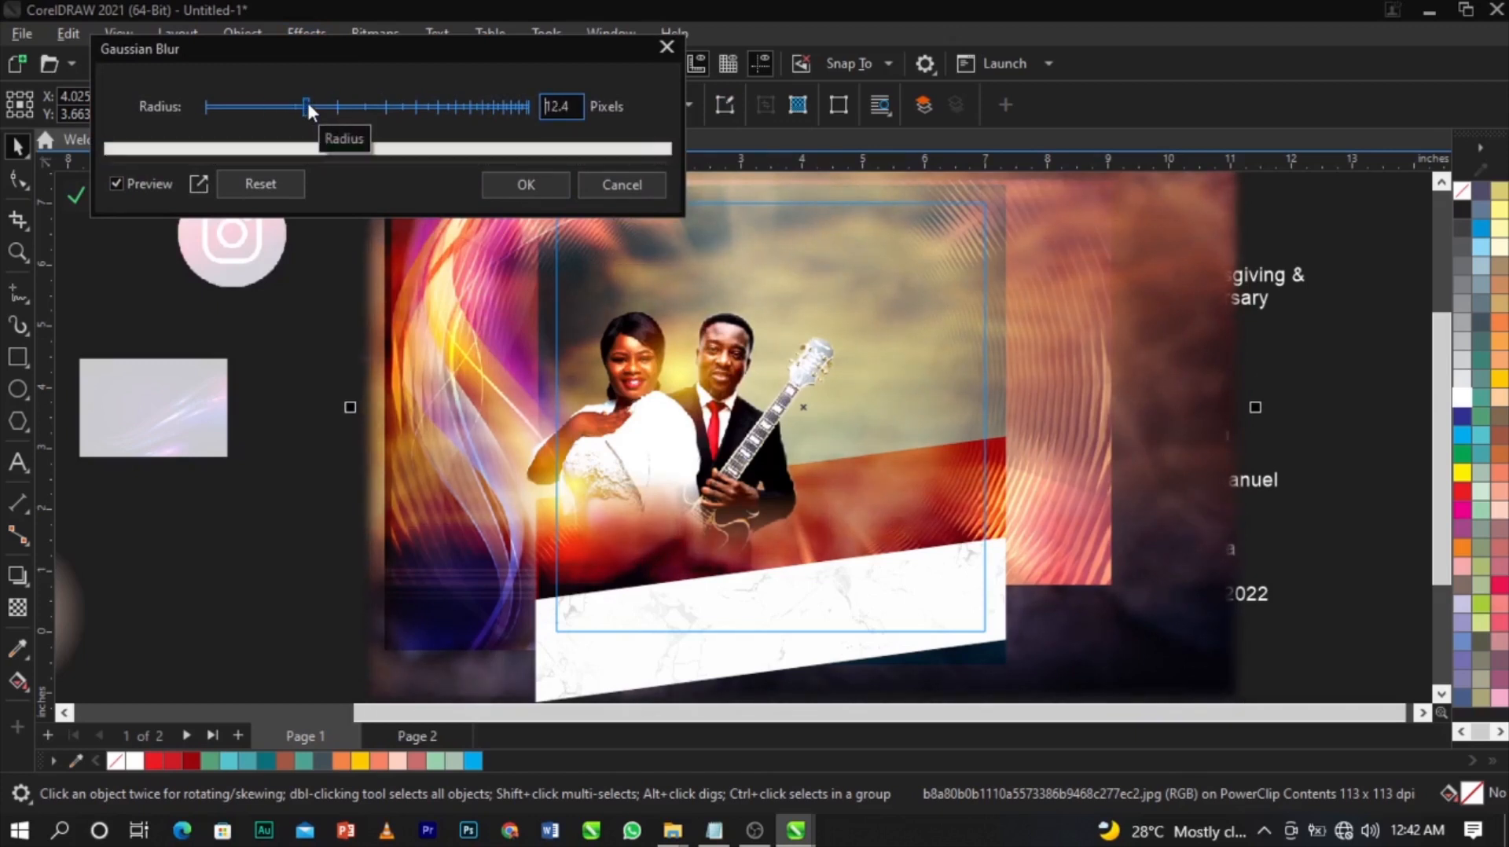
pyautogui.click(295, 104)
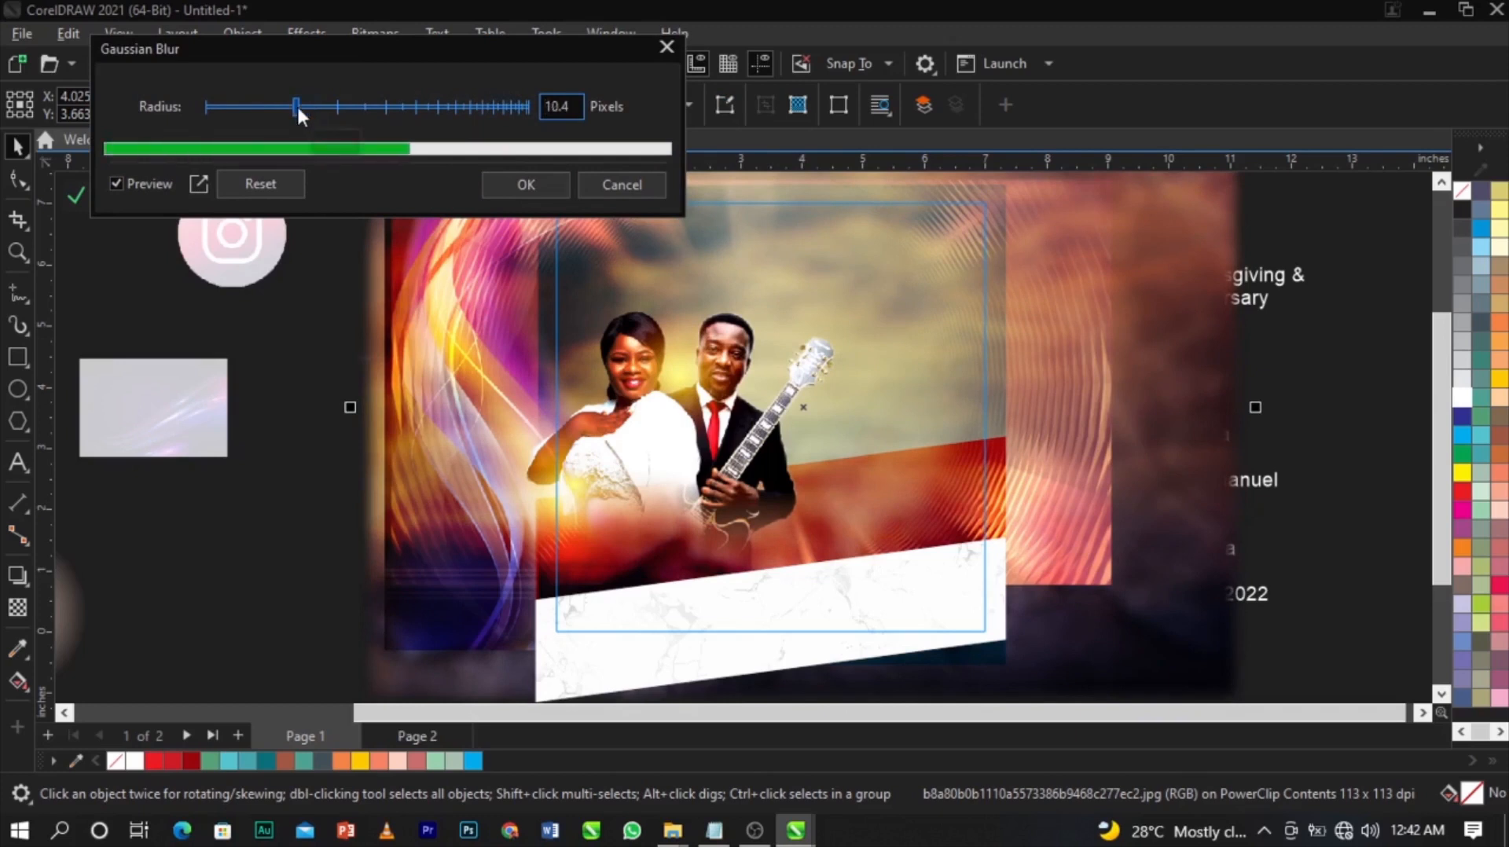
pyautogui.click(300, 107)
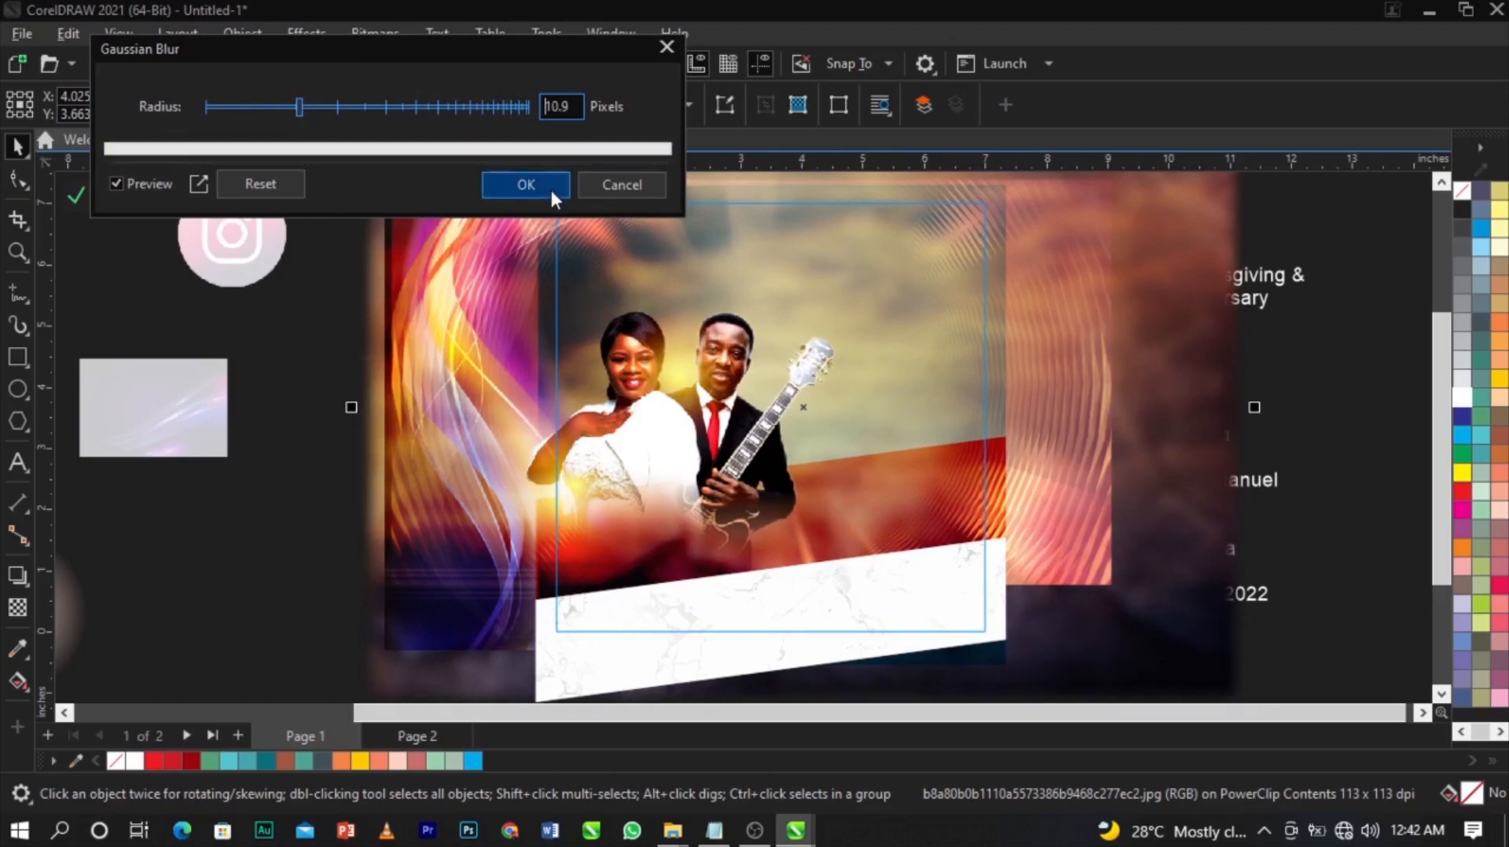
pyautogui.click(524, 185)
pyautogui.click(1338, 377)
pyautogui.scroll(-1, 948, 343)
pyautogui.press('z')
pyautogui.moveTo(650, 253); pyautogui.dragTo(1107, 542)
# Nudge the MTWA logo group slightly right on the photo.
pyautogui.press('space')
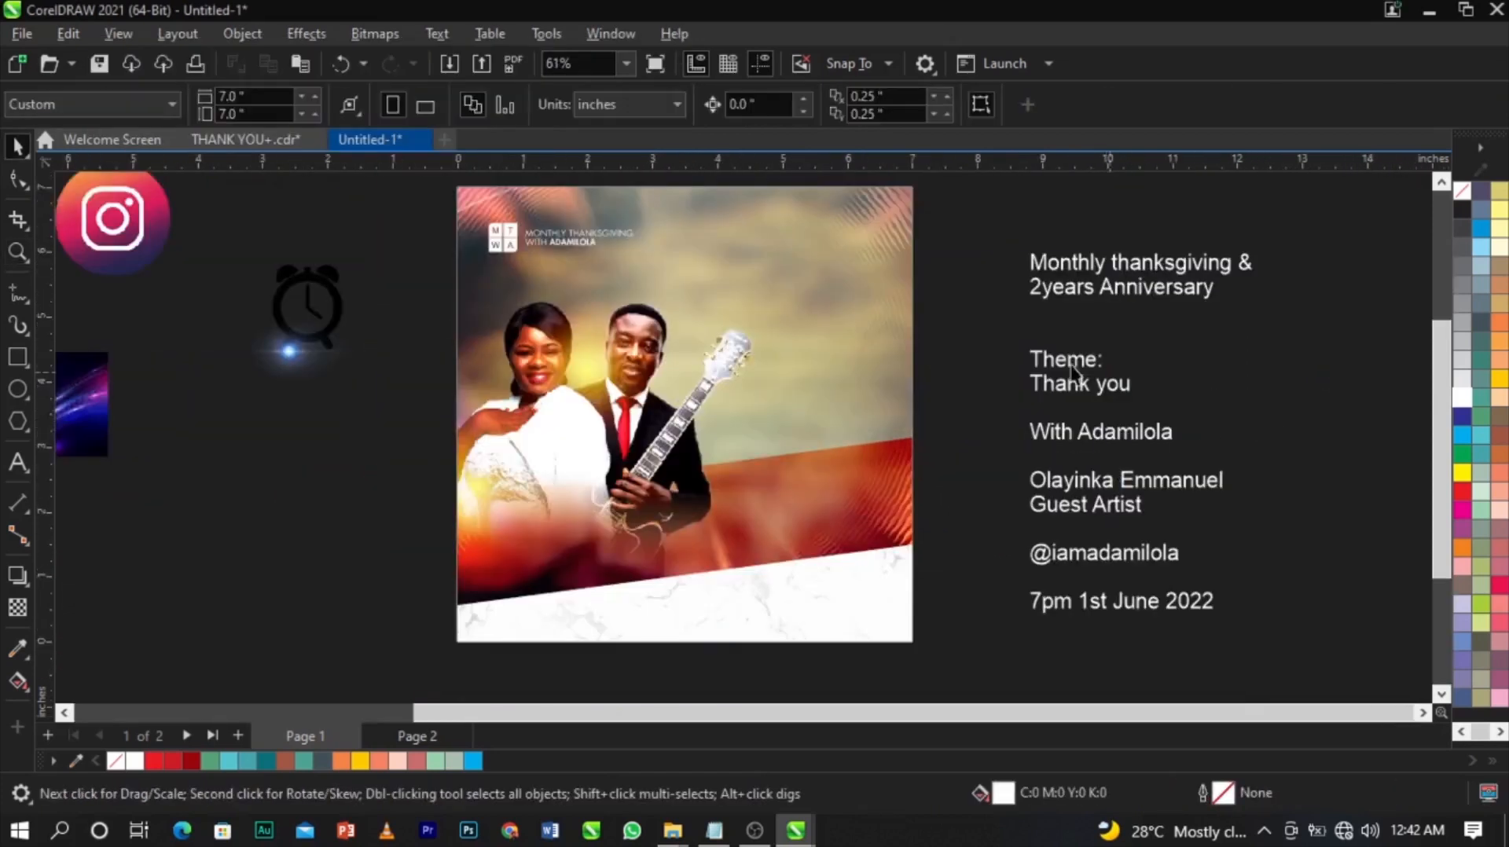
pyautogui.scroll(4, 558, 205)
pyautogui.click(573, 261)
pyautogui.moveTo(574, 260); pyautogui.dragTo(586, 263)
pyautogui.scroll(-3, 657, 268)
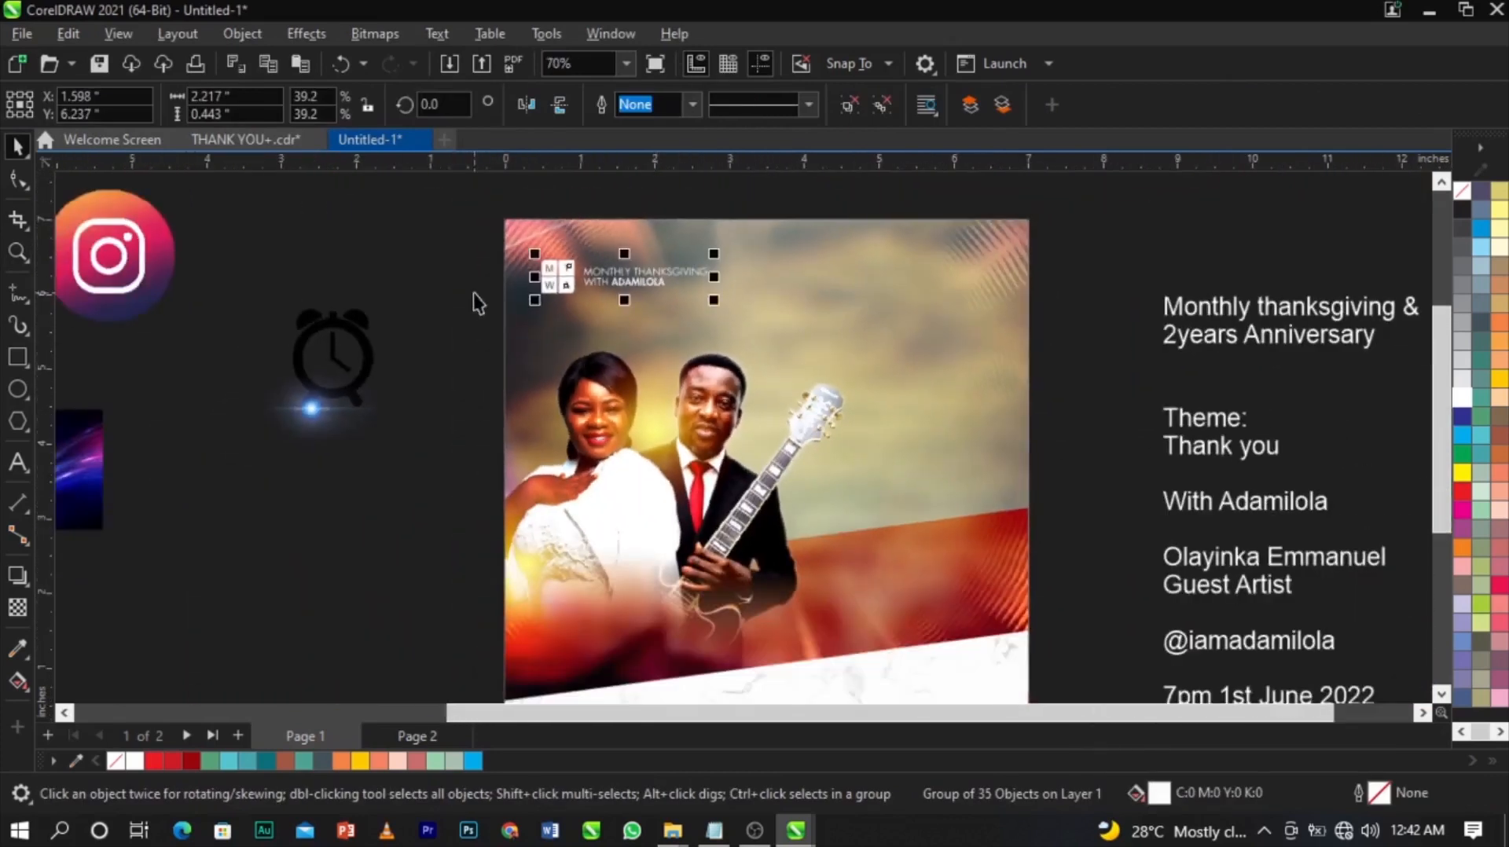
pyautogui.click(474, 295)
pyautogui.scroll(-1, 506, 261)
pyautogui.press('z')
pyautogui.moveTo(468, 223); pyautogui.dragTo(1137, 581)
pyautogui.press('space')
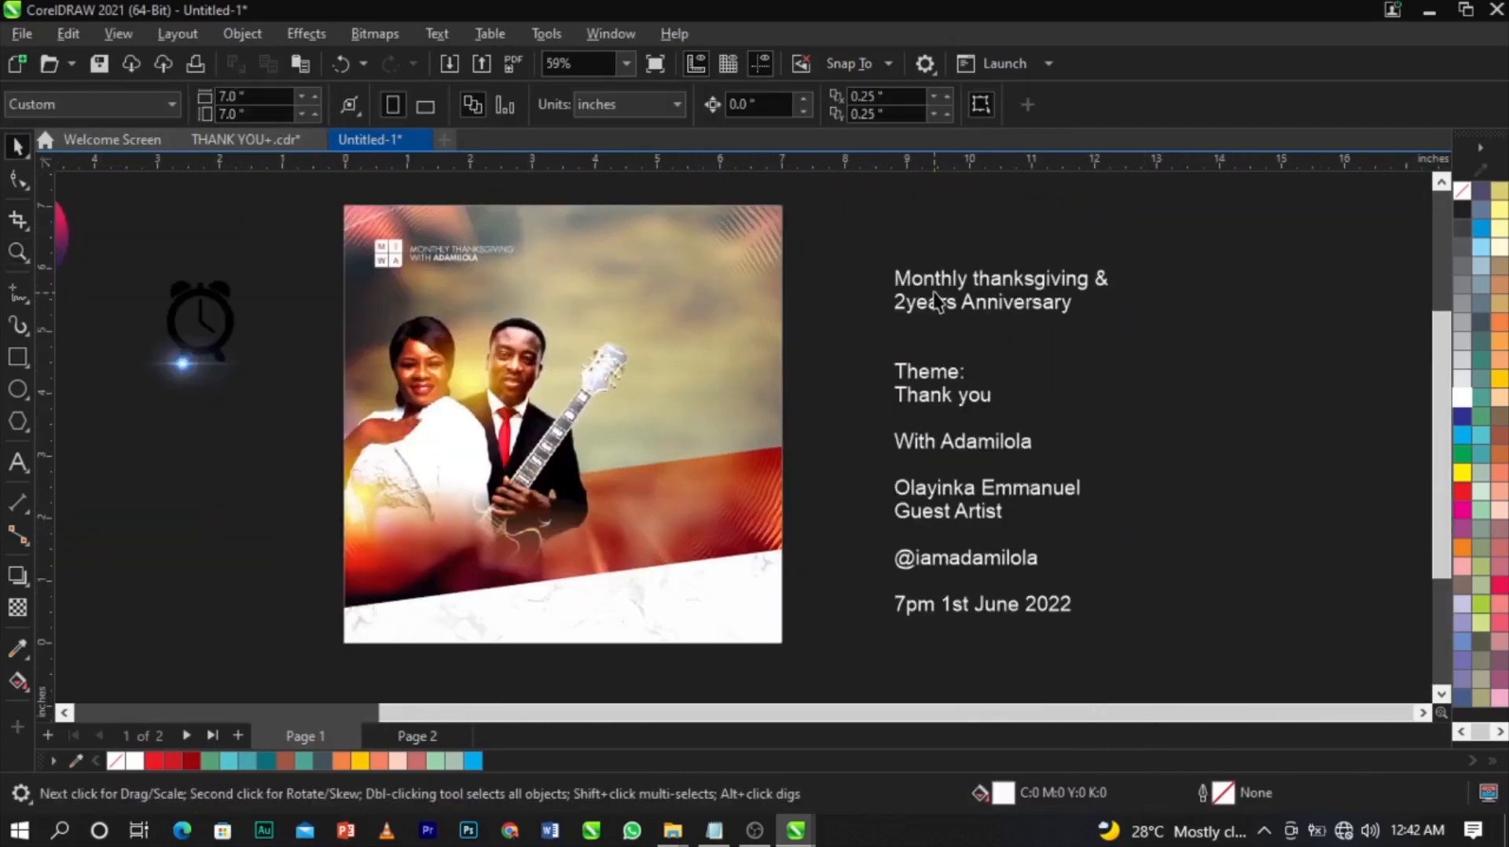
# Cut the first two side-text lines and paste them onto the photo.
pyautogui.doubleClick(1003, 319)
pyautogui.moveTo(1112, 309); pyautogui.dragTo(842, 259)
pyautogui.hotkey('ctrl', 'c')
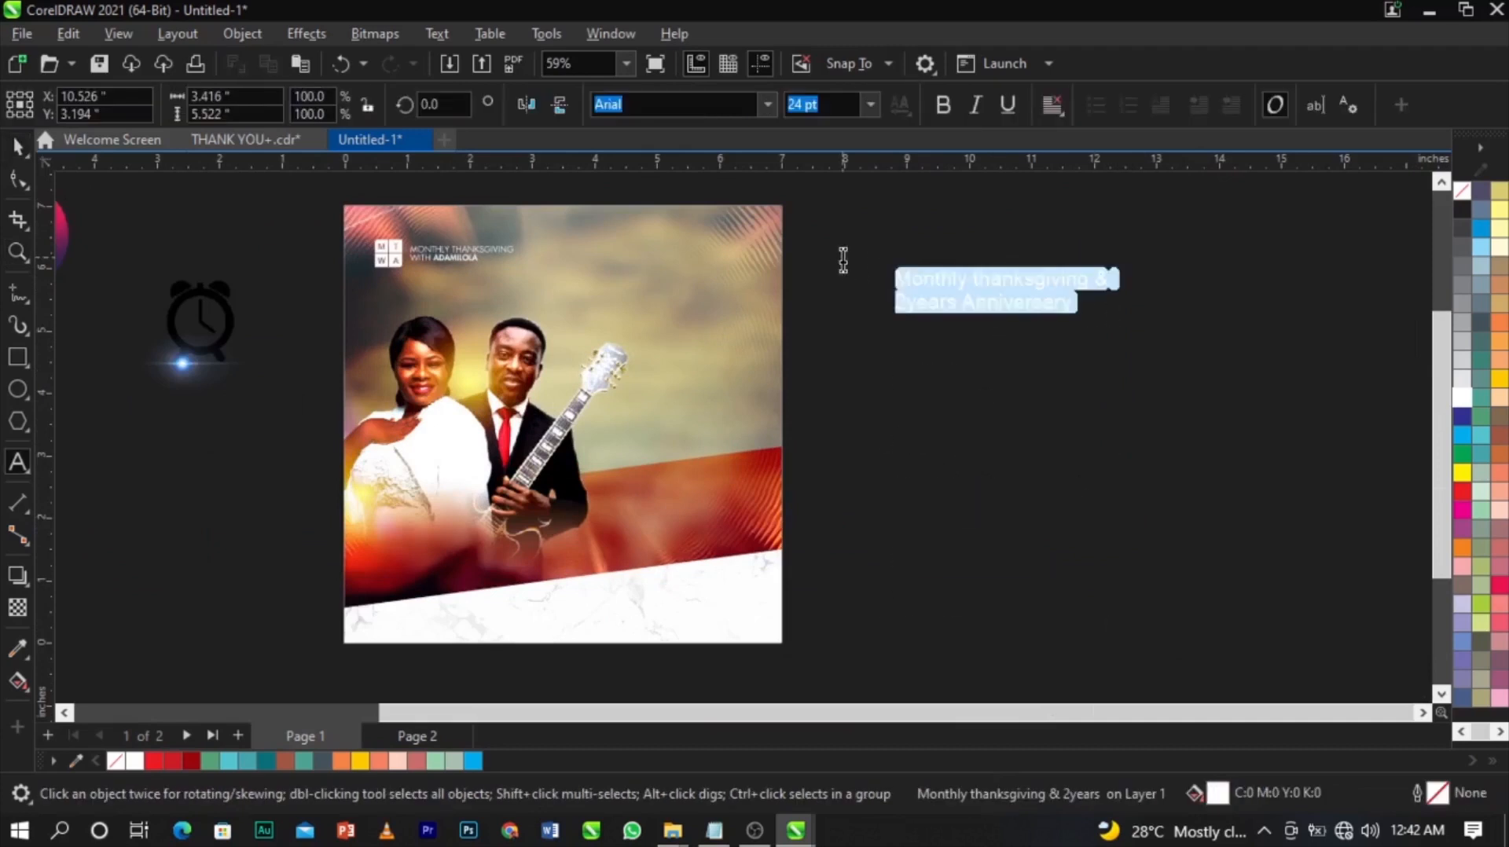
pyautogui.press('Delete')
pyautogui.click(591, 288)
pyautogui.hotkey('ctrl', 'v')
pyautogui.hotkey('ctrl', 'space')
# Scale the pasted anniversary heading down to 15.6 pt and move it left.
pyautogui.press('z')
pyautogui.moveTo(272, 218); pyautogui.dragTo(859, 448)
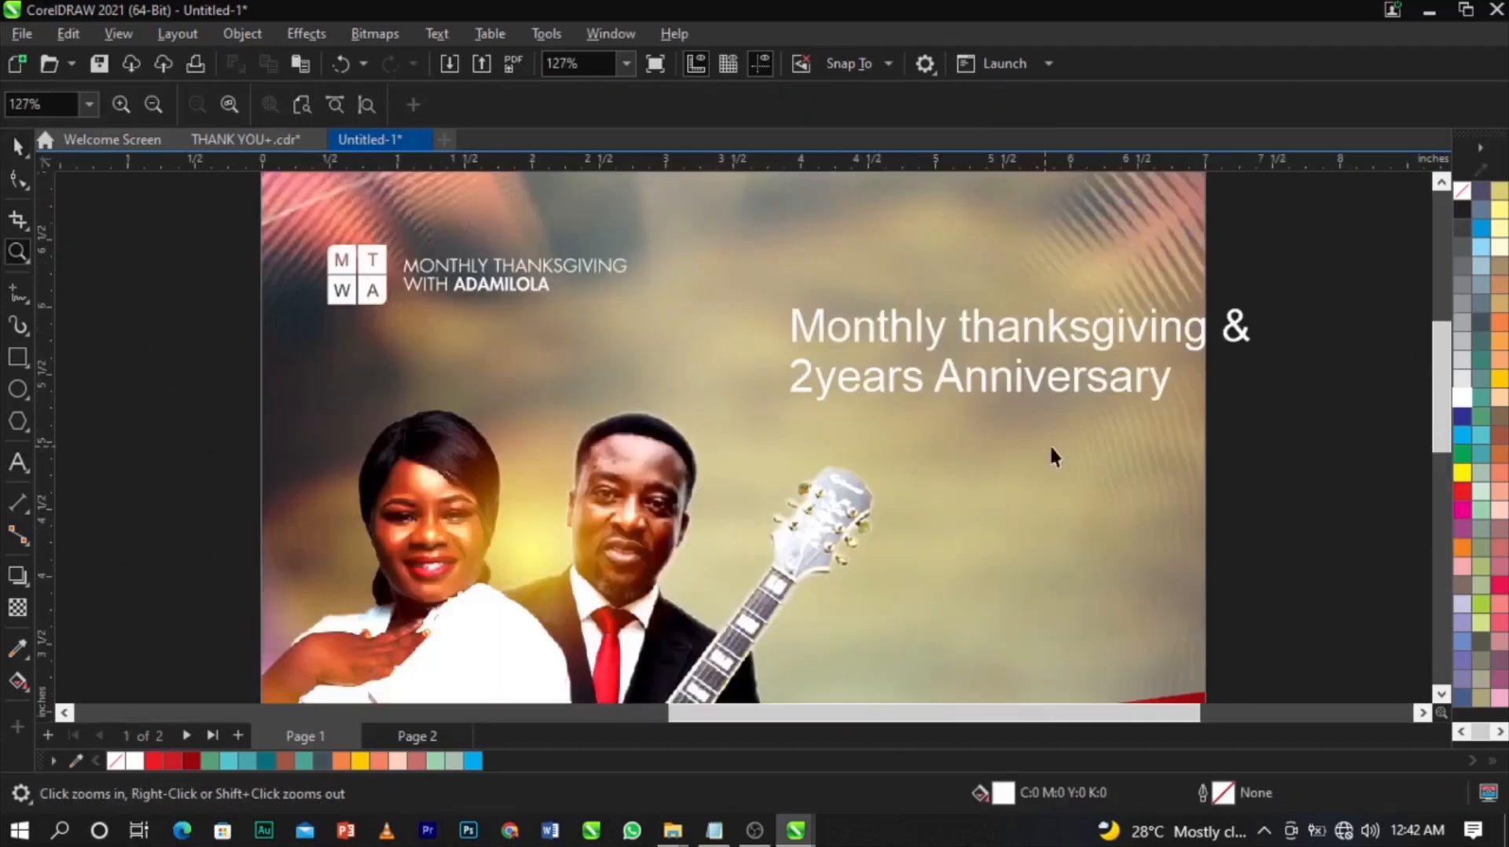
pyautogui.press('space')
pyautogui.click(1070, 390)
pyautogui.moveTo(1256, 408); pyautogui.dragTo(875, 370)
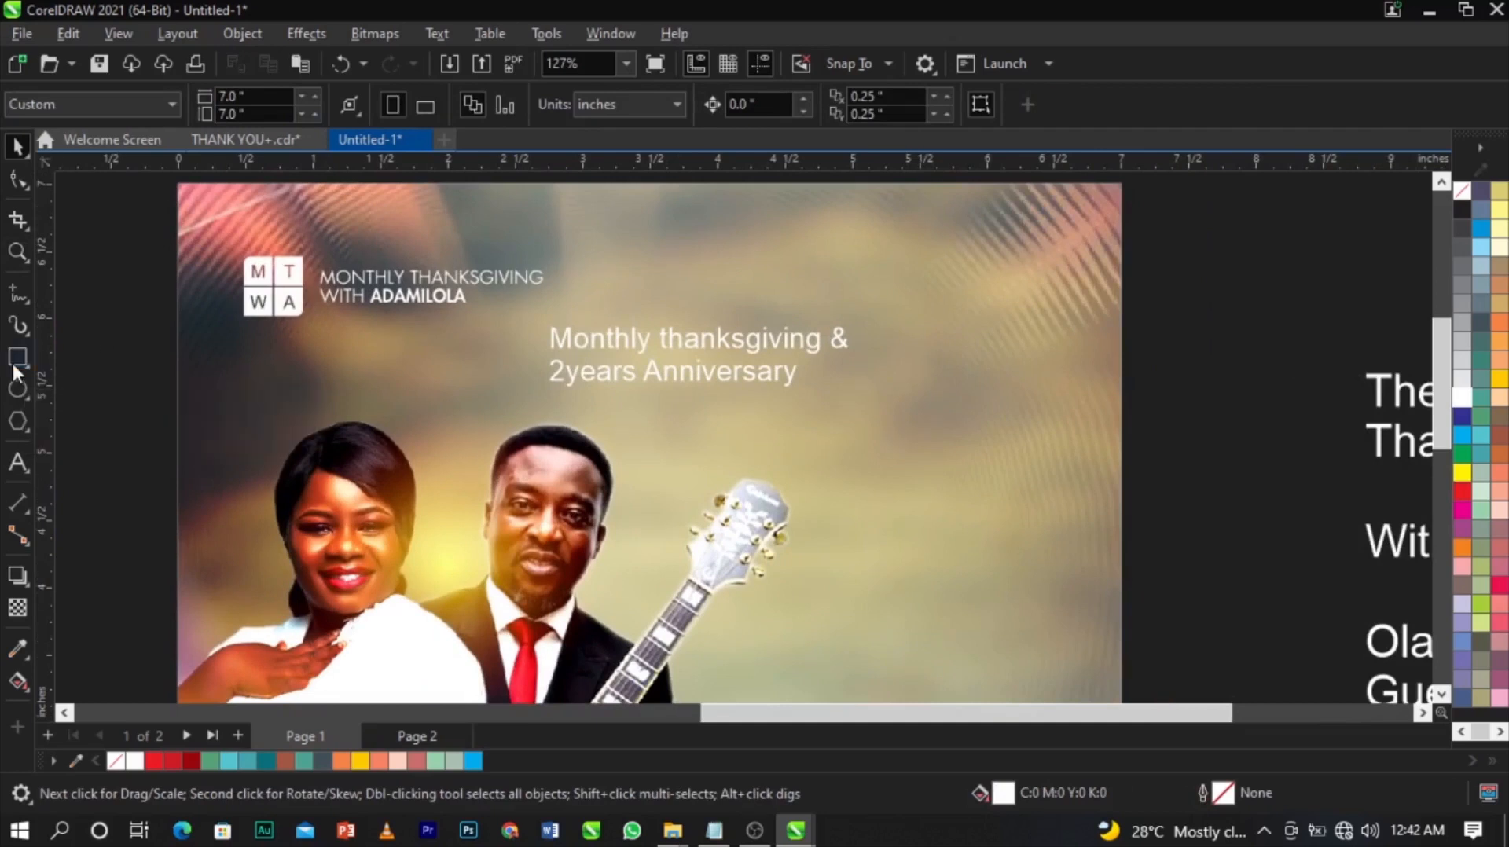
# Draw a white rectangle to the right of the anniversary heading and adjust its size and position.
pyautogui.click(15, 363)
pyautogui.moveTo(891, 306); pyautogui.dragTo(1045, 469)
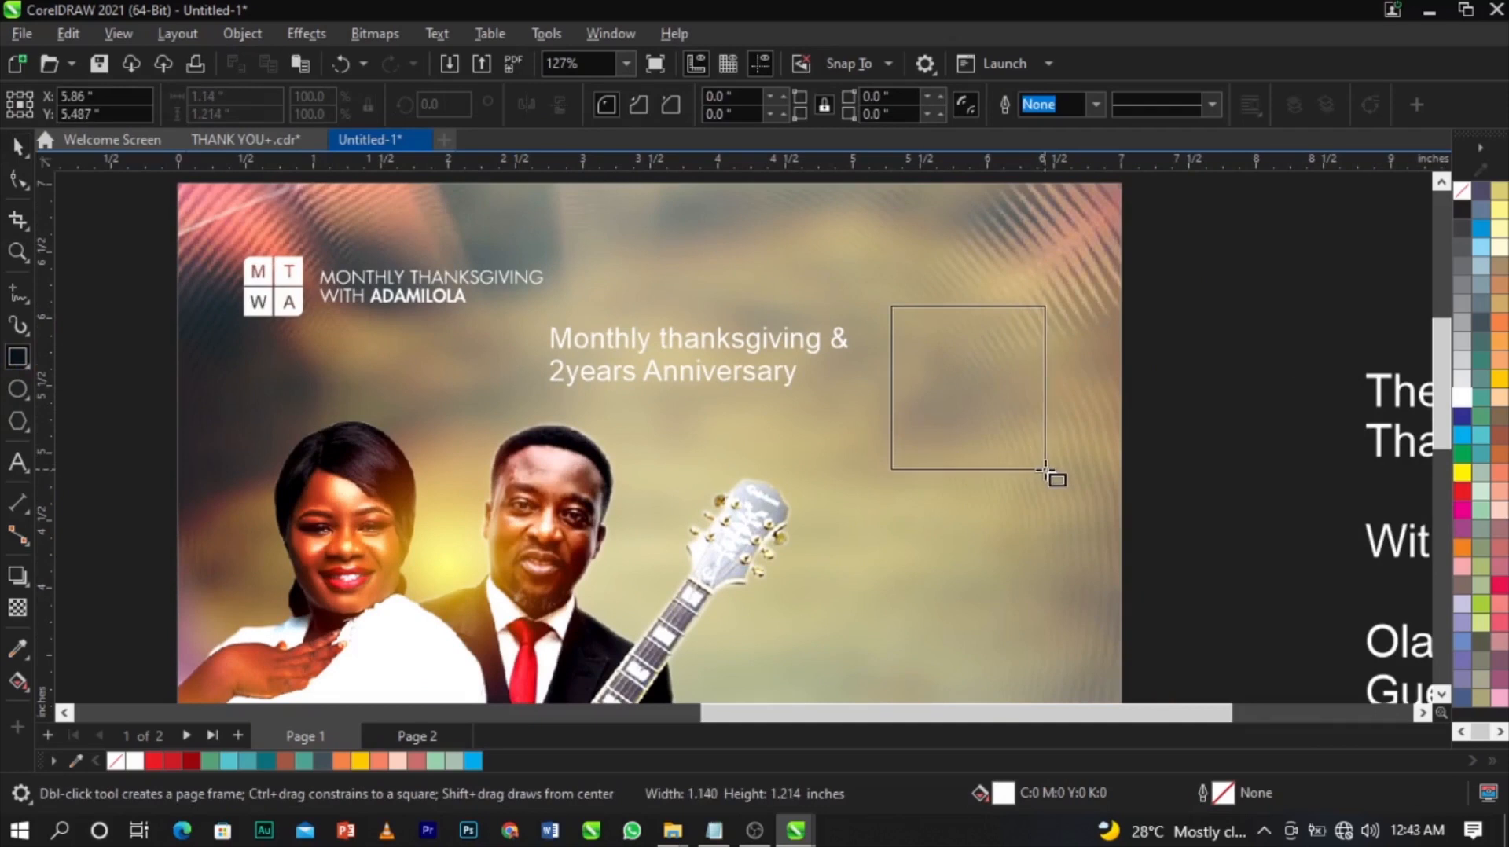
pyautogui.moveTo(1045, 469); pyautogui.dragTo(1043, 469)
pyautogui.scroll(3, 1035, 441)
pyautogui.press('space')
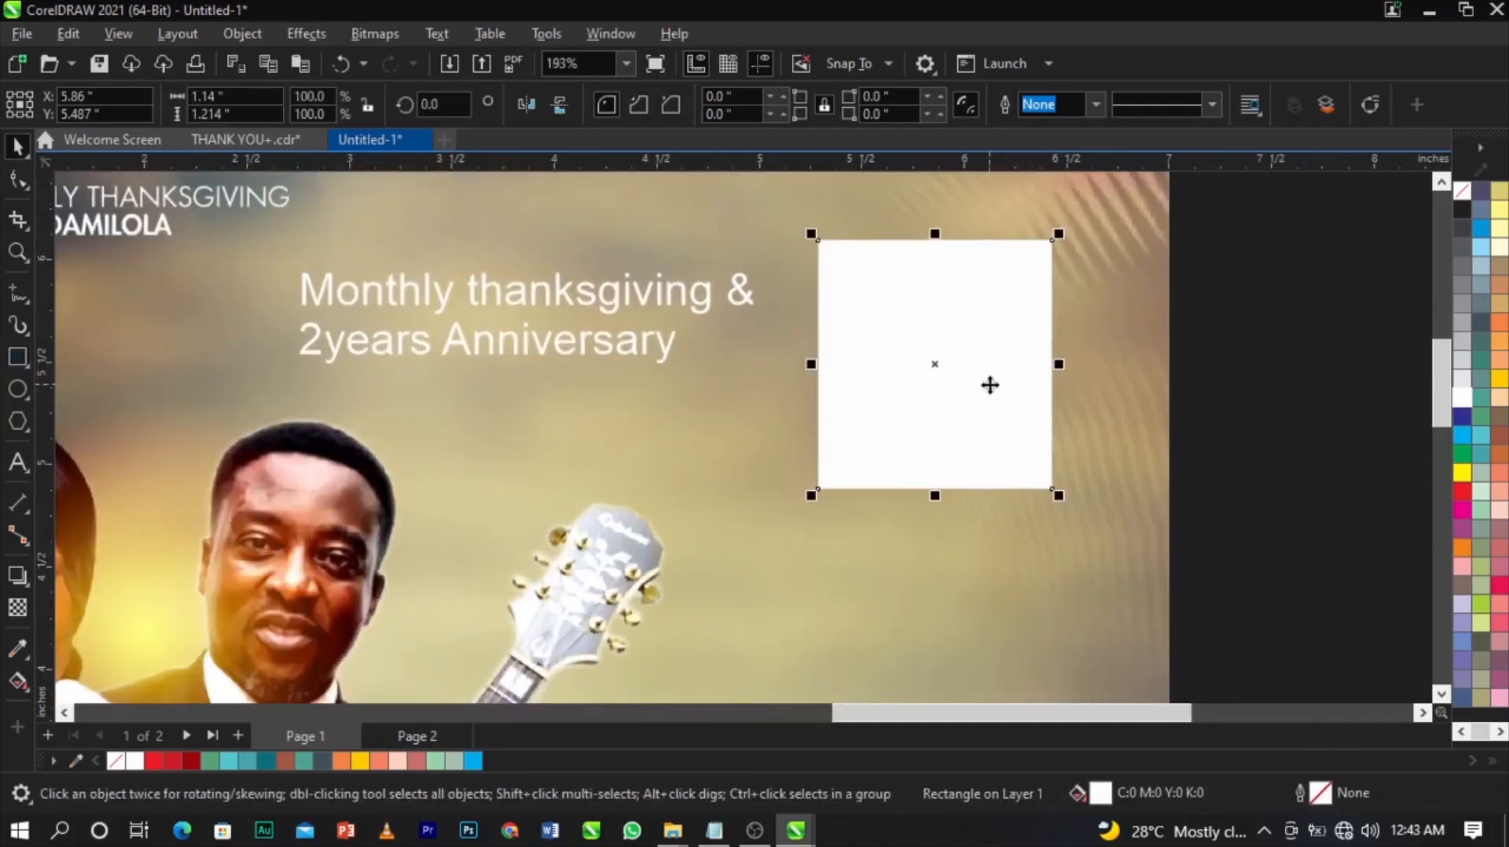
pyautogui.moveTo(913, 499); pyautogui.dragTo(918, 517)
pyautogui.scroll(2, 974, 451)
pyautogui.moveTo(1061, 531); pyautogui.dragTo(1042, 542)
pyautogui.scroll(1, 906, 498)
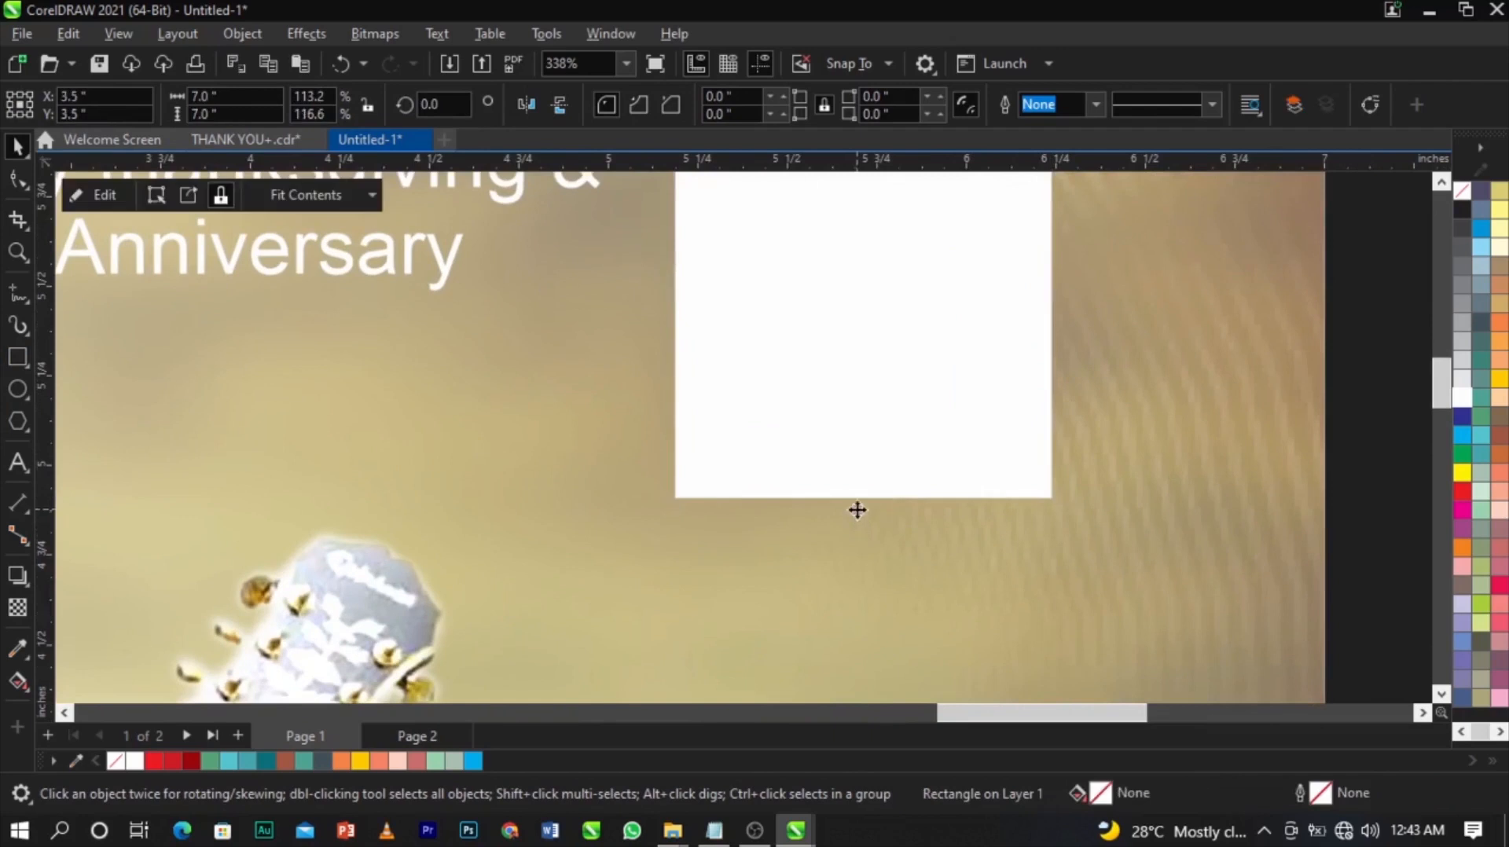
pyautogui.scroll(-4, 893, 341)
pyautogui.scroll(2, 893, 344)
pyautogui.moveTo(893, 343)
pyautogui.mouseDown()
pyautogui.moveTo(902, 364)
pyautogui.moveTo(897, 349)
pyautogui.mouseUp()
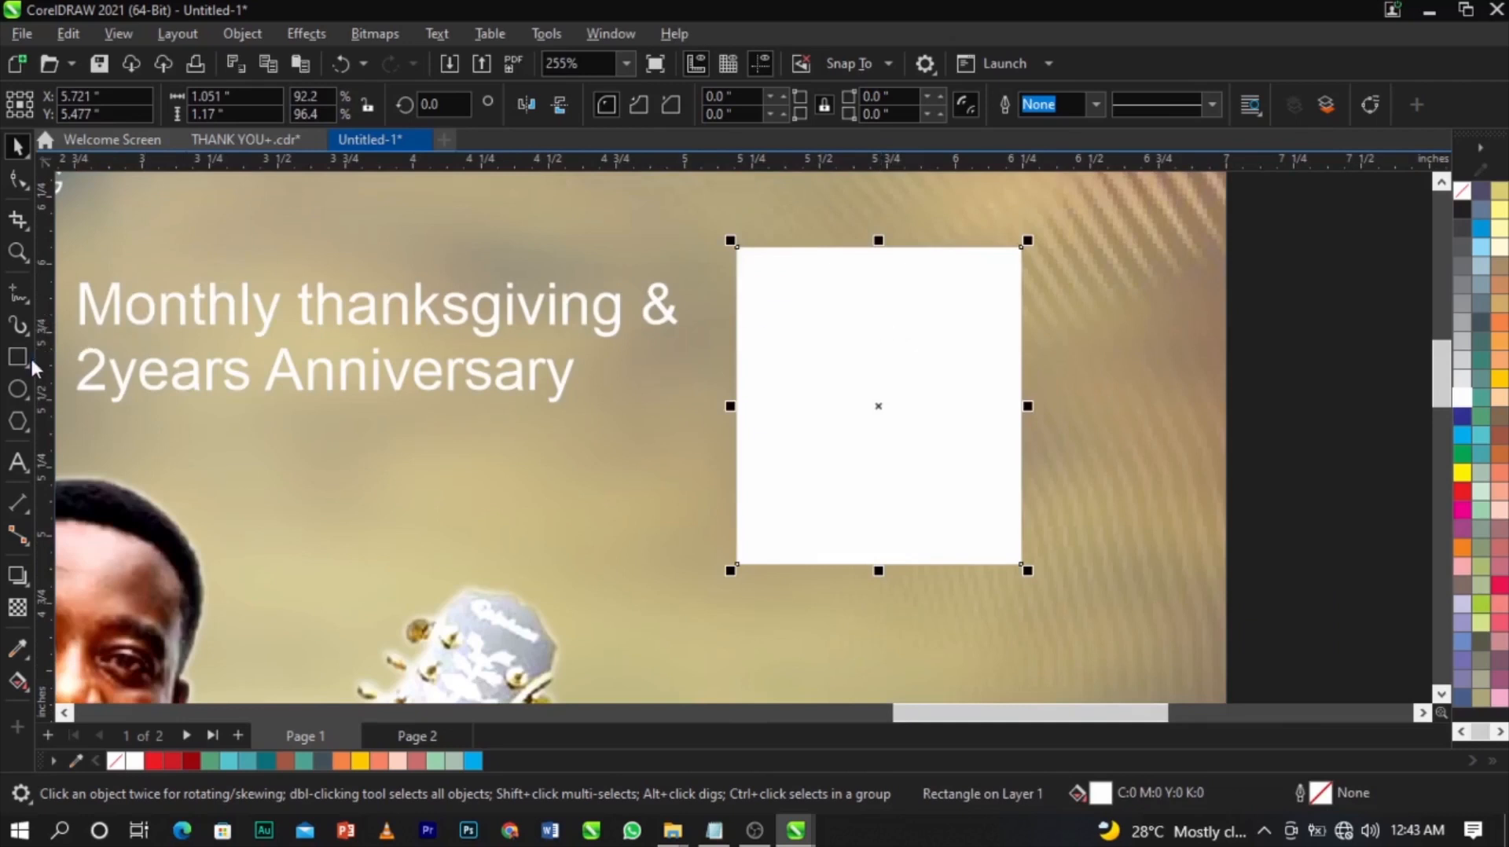
# Drag two vertical guidelines from the ruler through the rectangle, the second at about 6.022 in.
pyautogui.moveTo(35, 360); pyautogui.dragTo(542, 429)
pyautogui.click(769, 407)
pyautogui.moveTo(774, 414); pyautogui.dragTo(973, 450)
# Narrow the rectangle to 0.958 in wide, nudge it left, and zoom in on it.
pyautogui.click(994, 418)
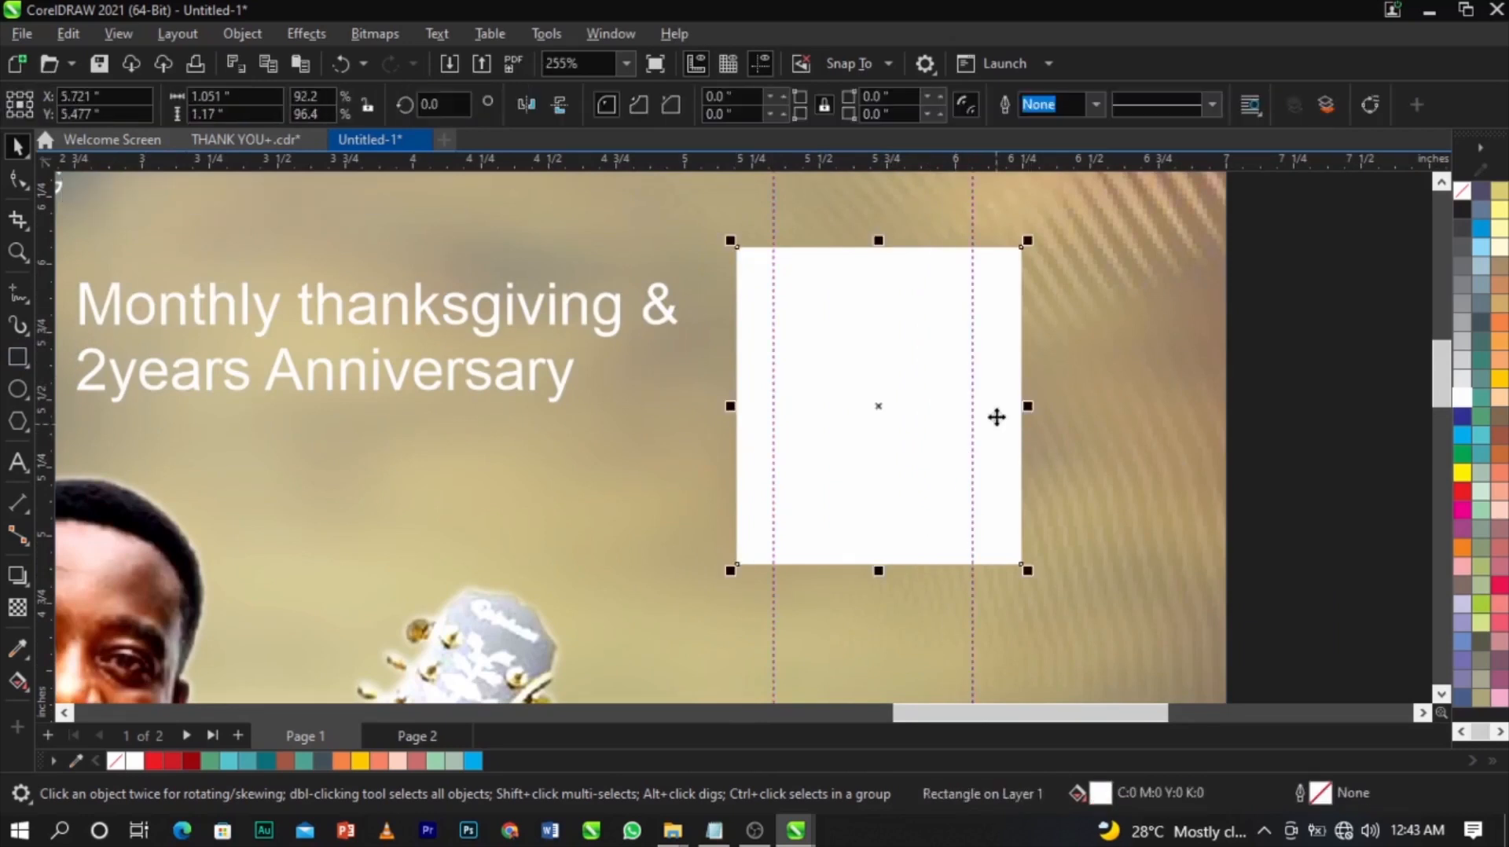
pyautogui.scroll(1, 993, 418)
pyautogui.moveTo(1044, 403); pyautogui.dragTo(1016, 407)
pyautogui.moveTo(918, 403); pyautogui.dragTo(910, 402)
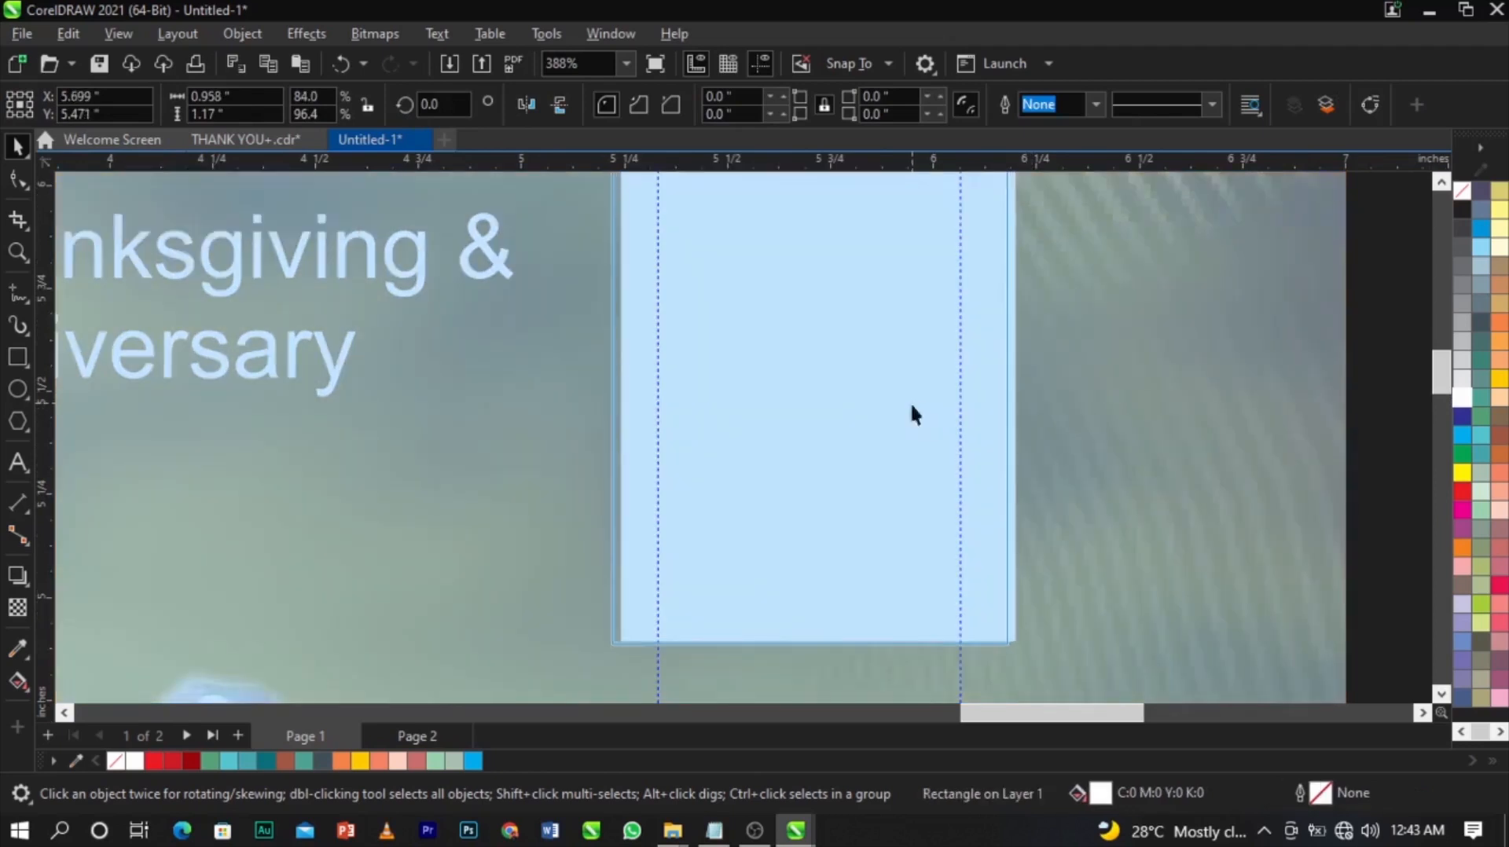
pyautogui.scroll(-5, 910, 403)
pyautogui.click(743, 291)
pyautogui.press('z')
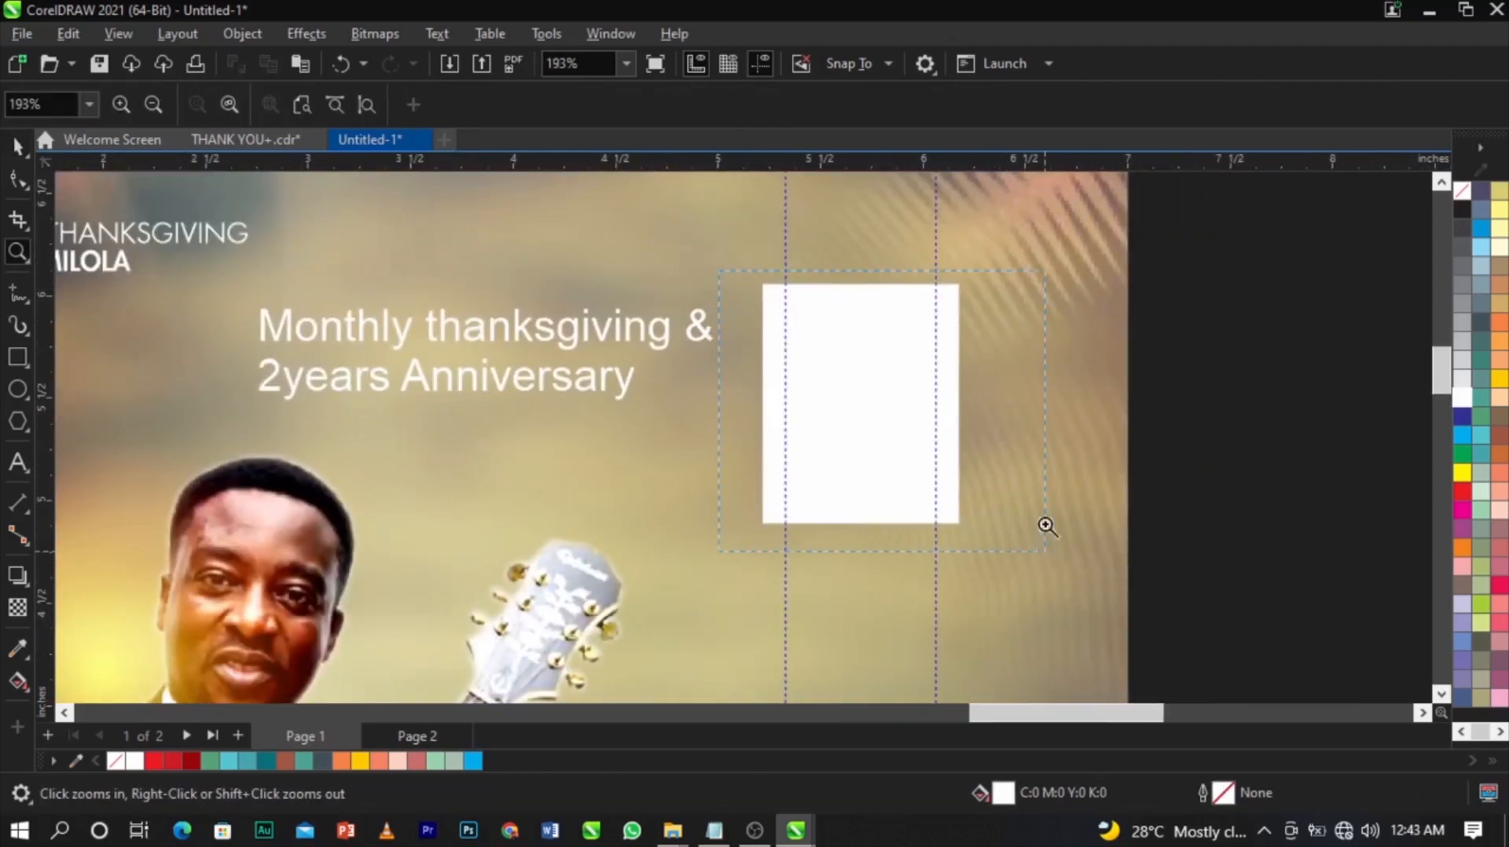
pyautogui.click(691, 380)
pyautogui.click(912, 409)
pyautogui.scroll(-4, 911, 409)
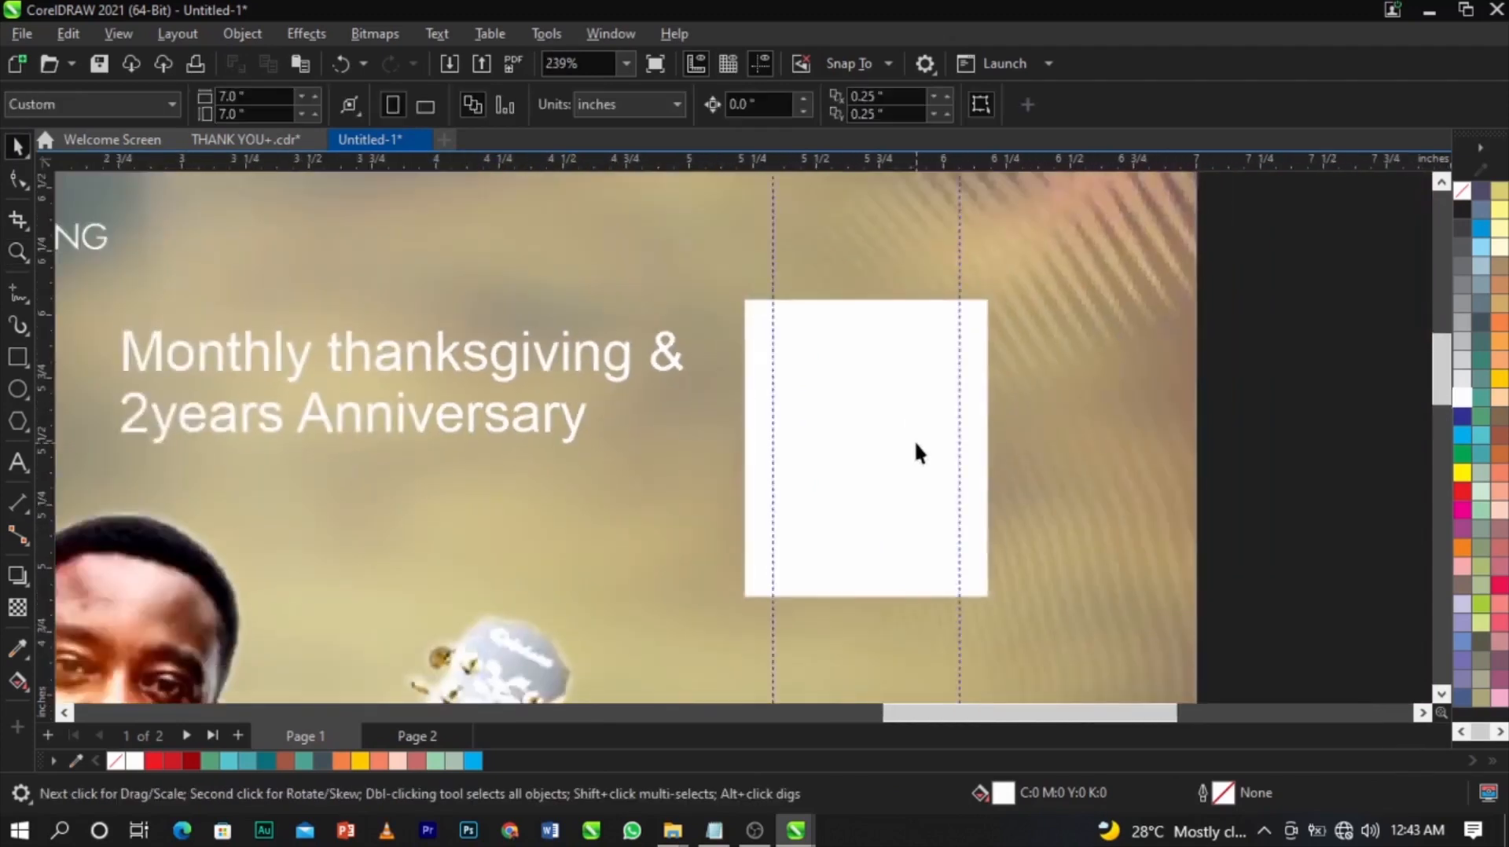
pyautogui.scroll(1, 951, 451)
pyautogui.click(17, 179)
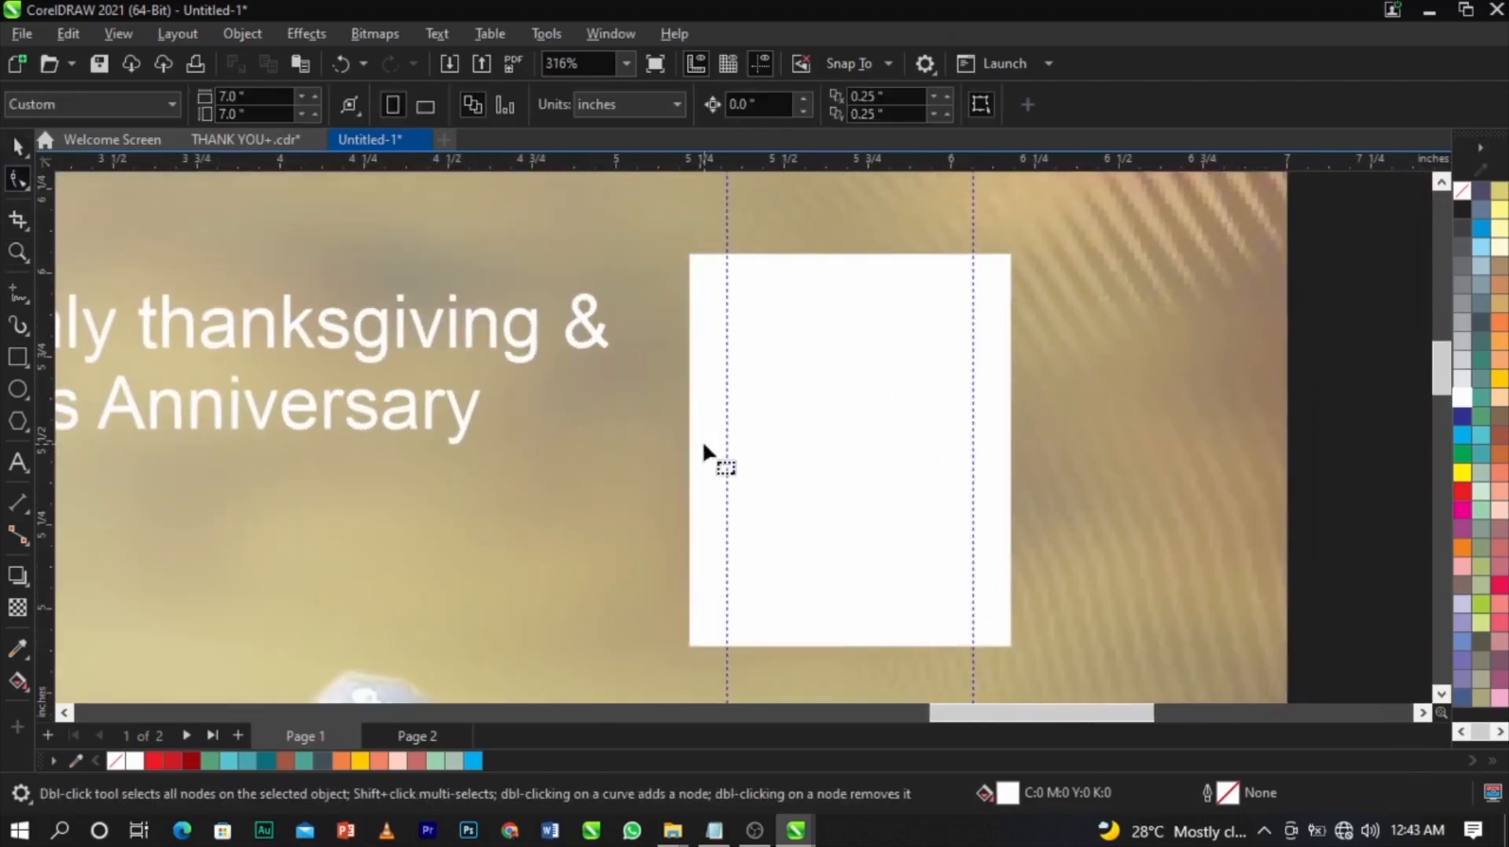
# Convert the white rectangle into an editable curve.
pyautogui.click(818, 469)
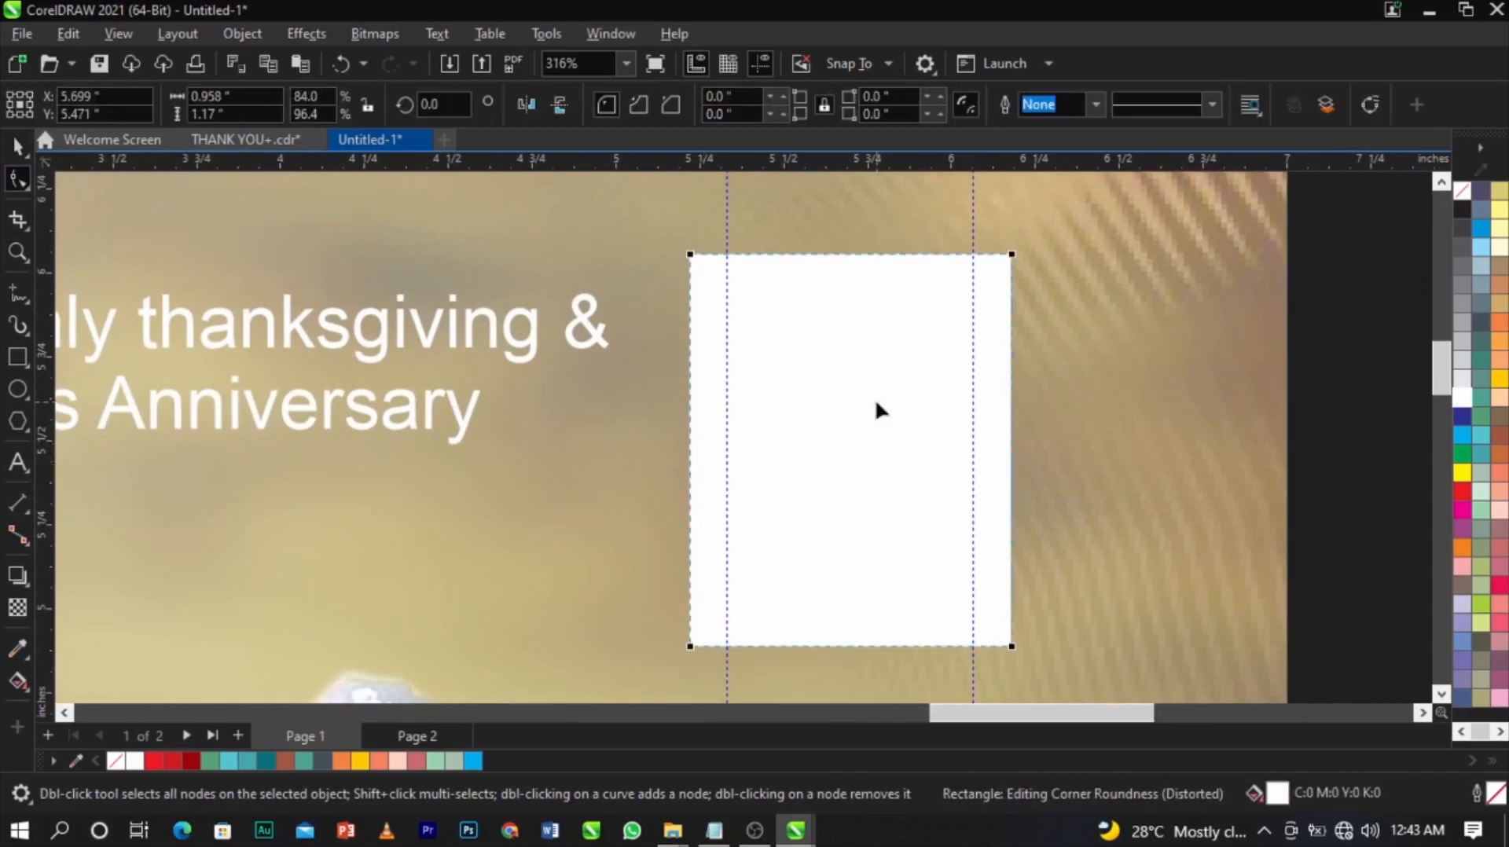
pyautogui.rightClick(876, 403)
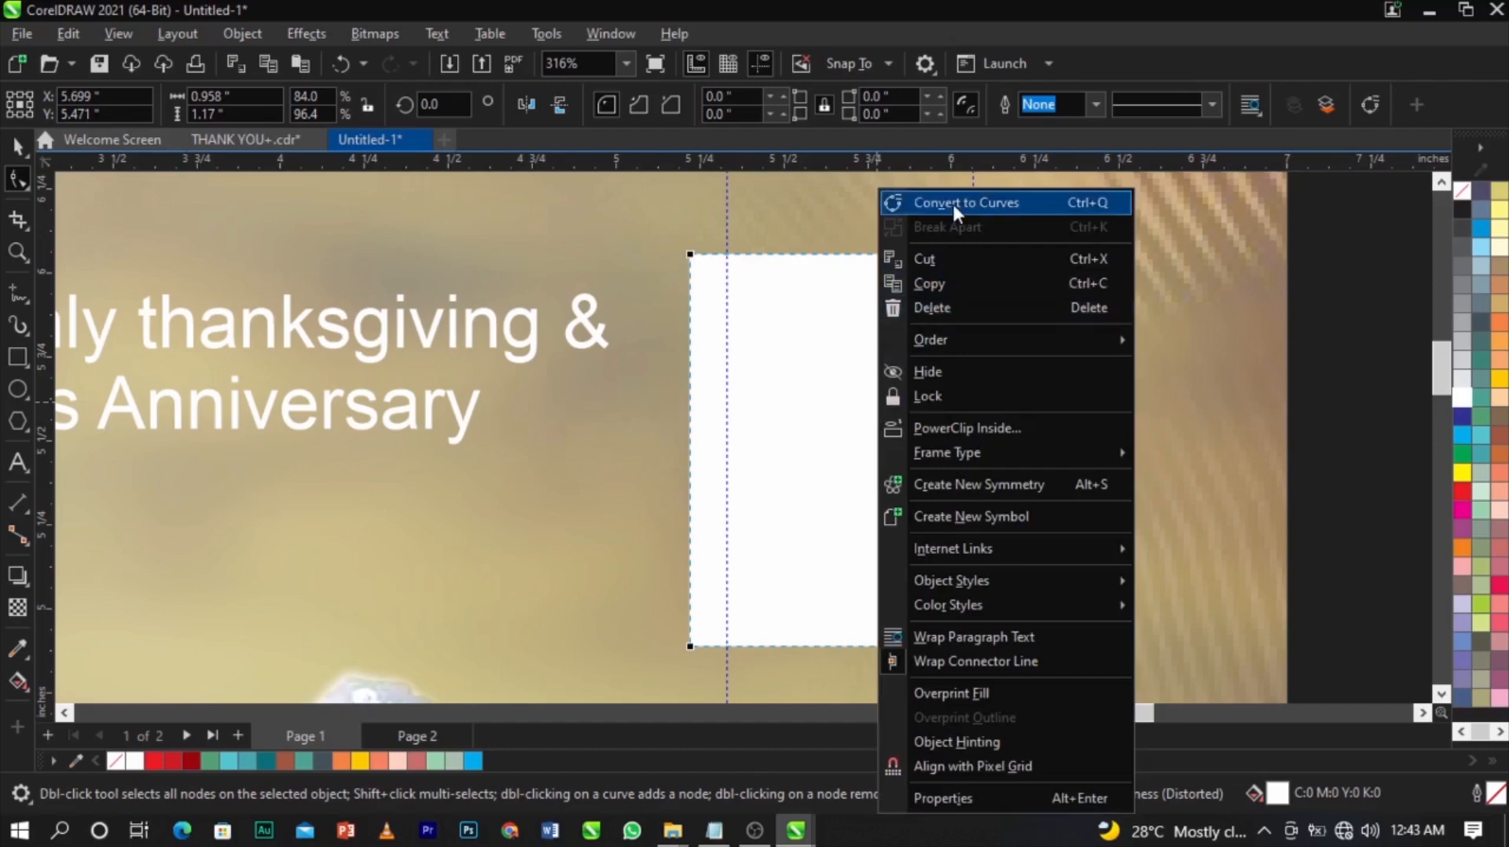
pyautogui.rightClick(825, 281)
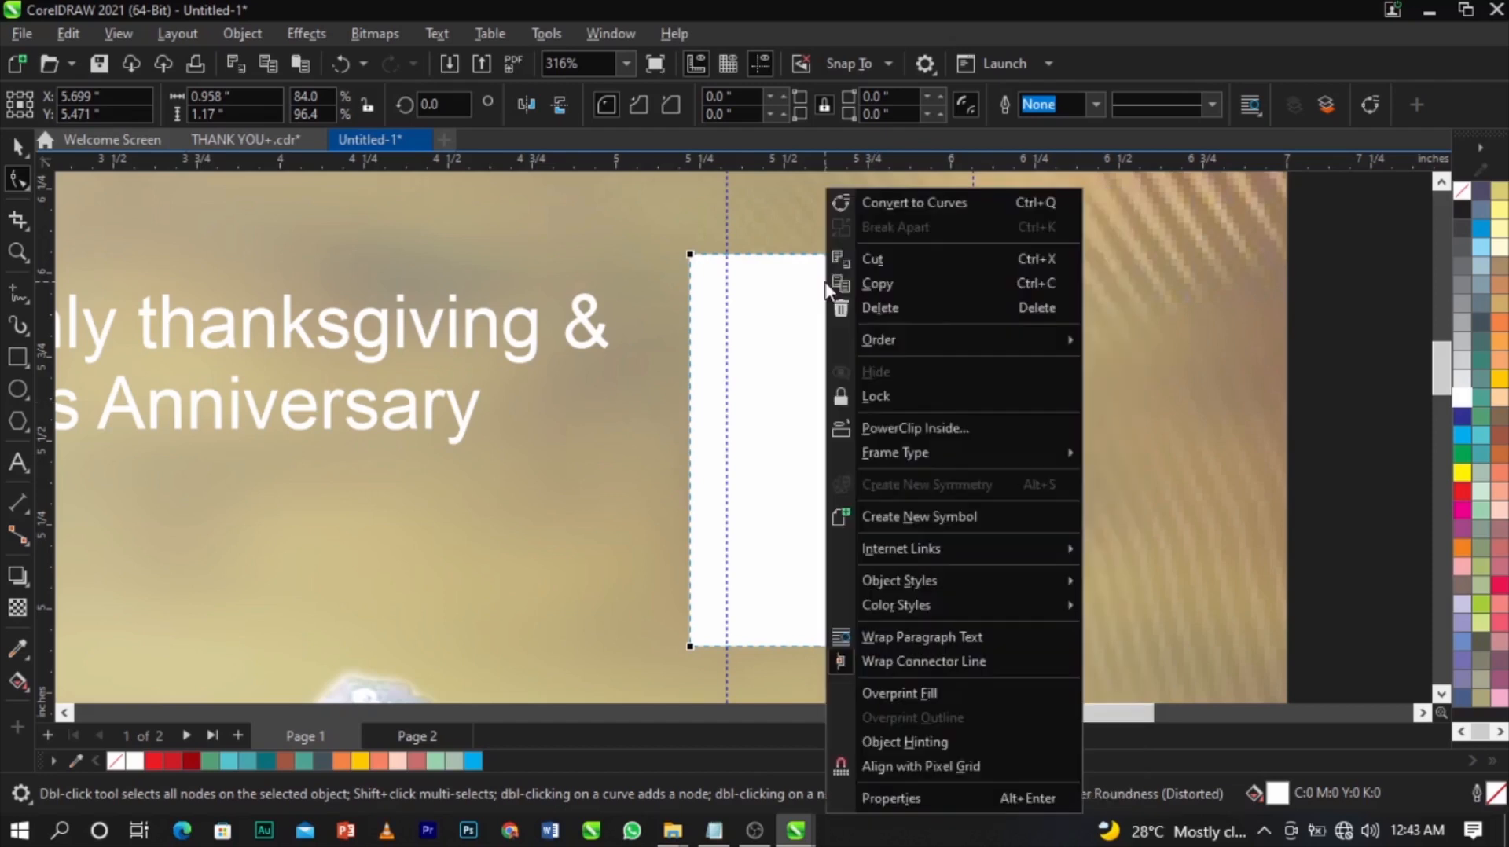
pyautogui.click(923, 201)
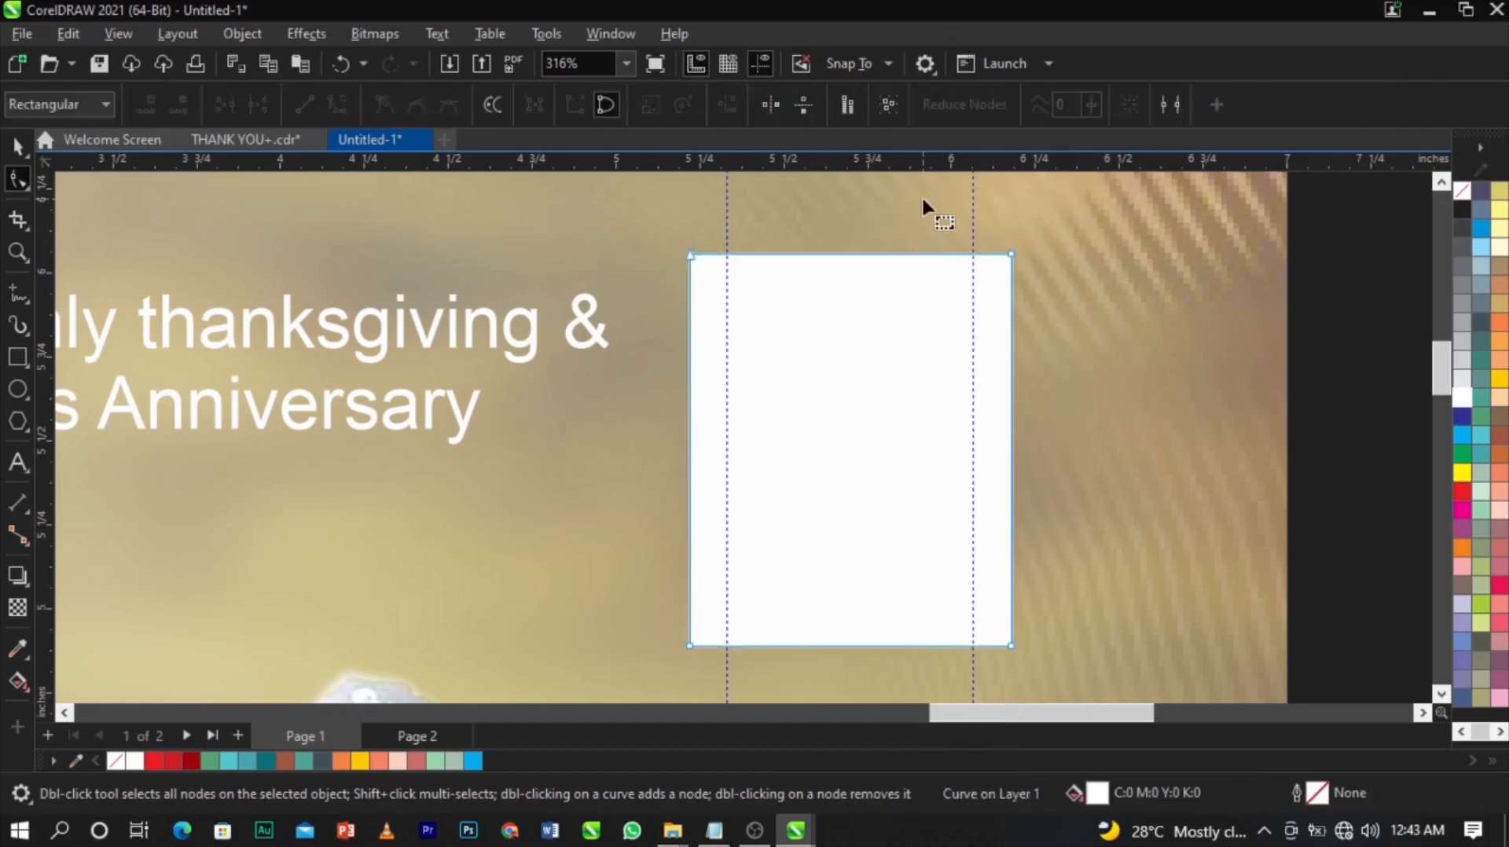
# Add nodes on the top and bottom edges where the two guides cross them.
pyautogui.doubleClick(727, 254)
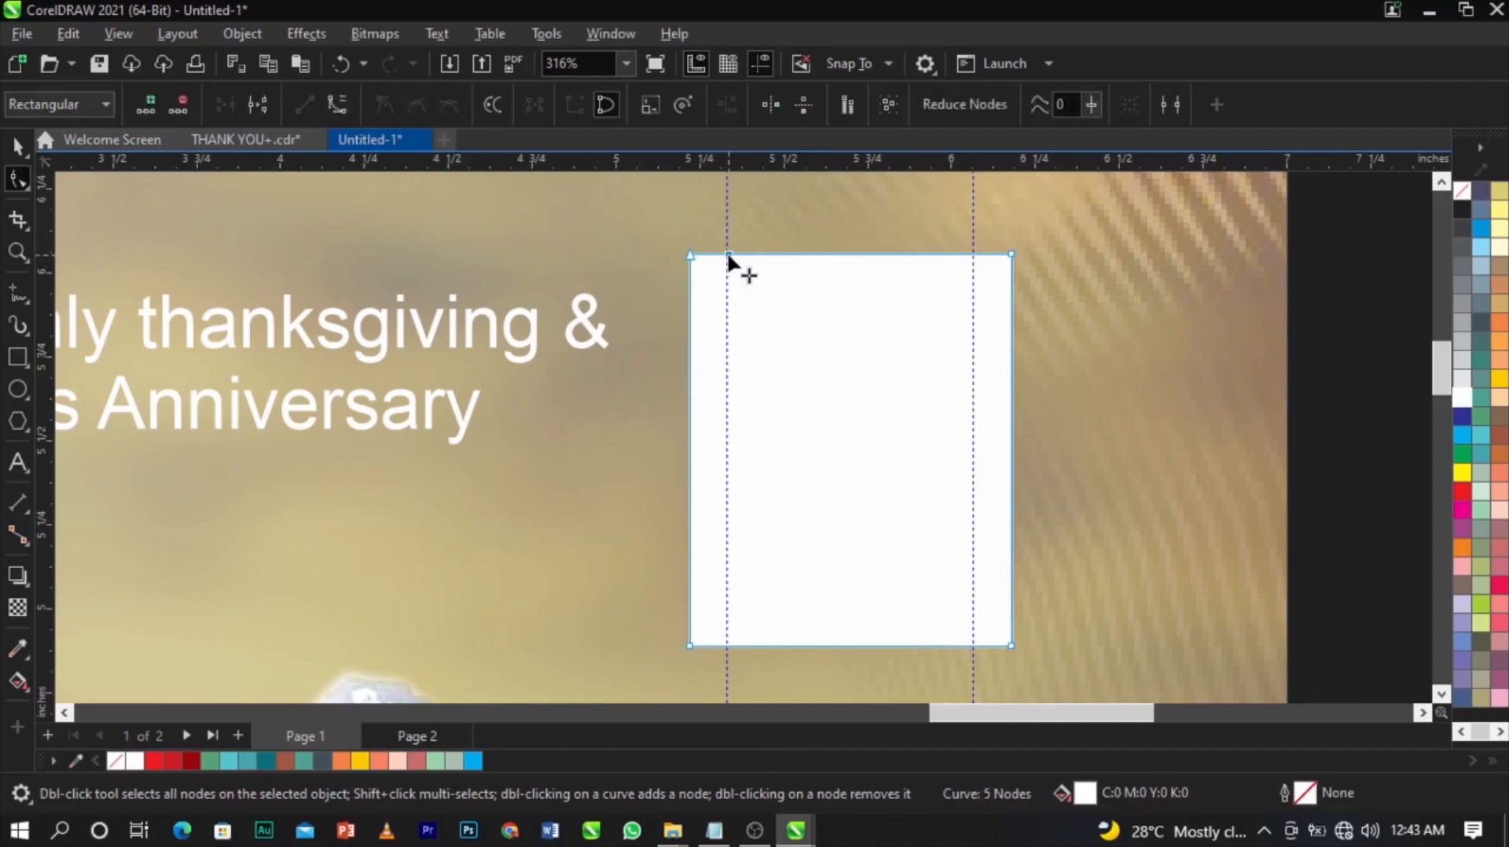
pyautogui.doubleClick(971, 254)
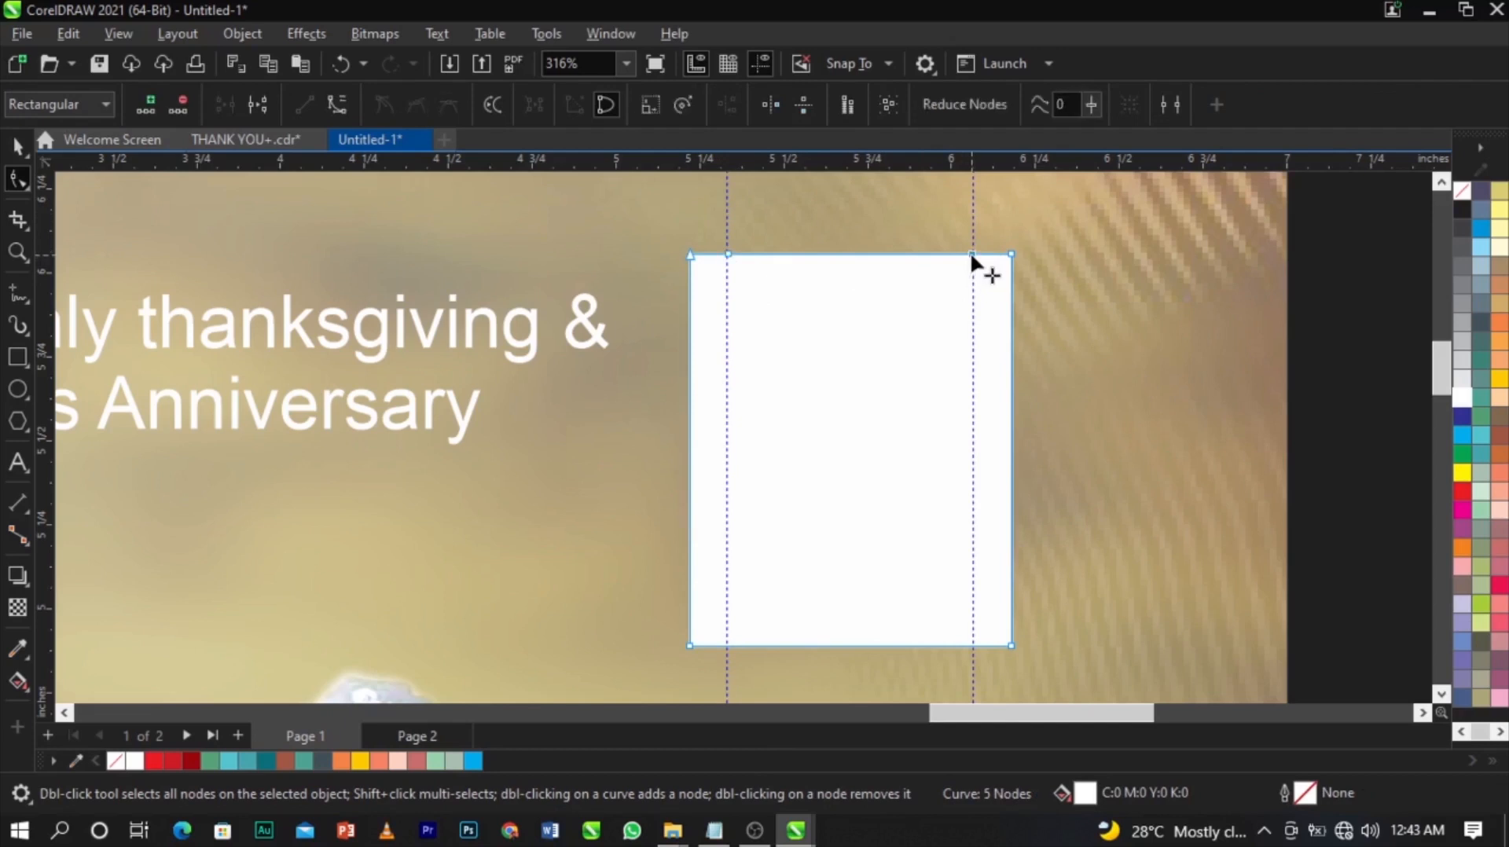
pyautogui.doubleClick(971, 646)
pyautogui.scroll(1, 973, 642)
pyautogui.scroll(4, 972, 645)
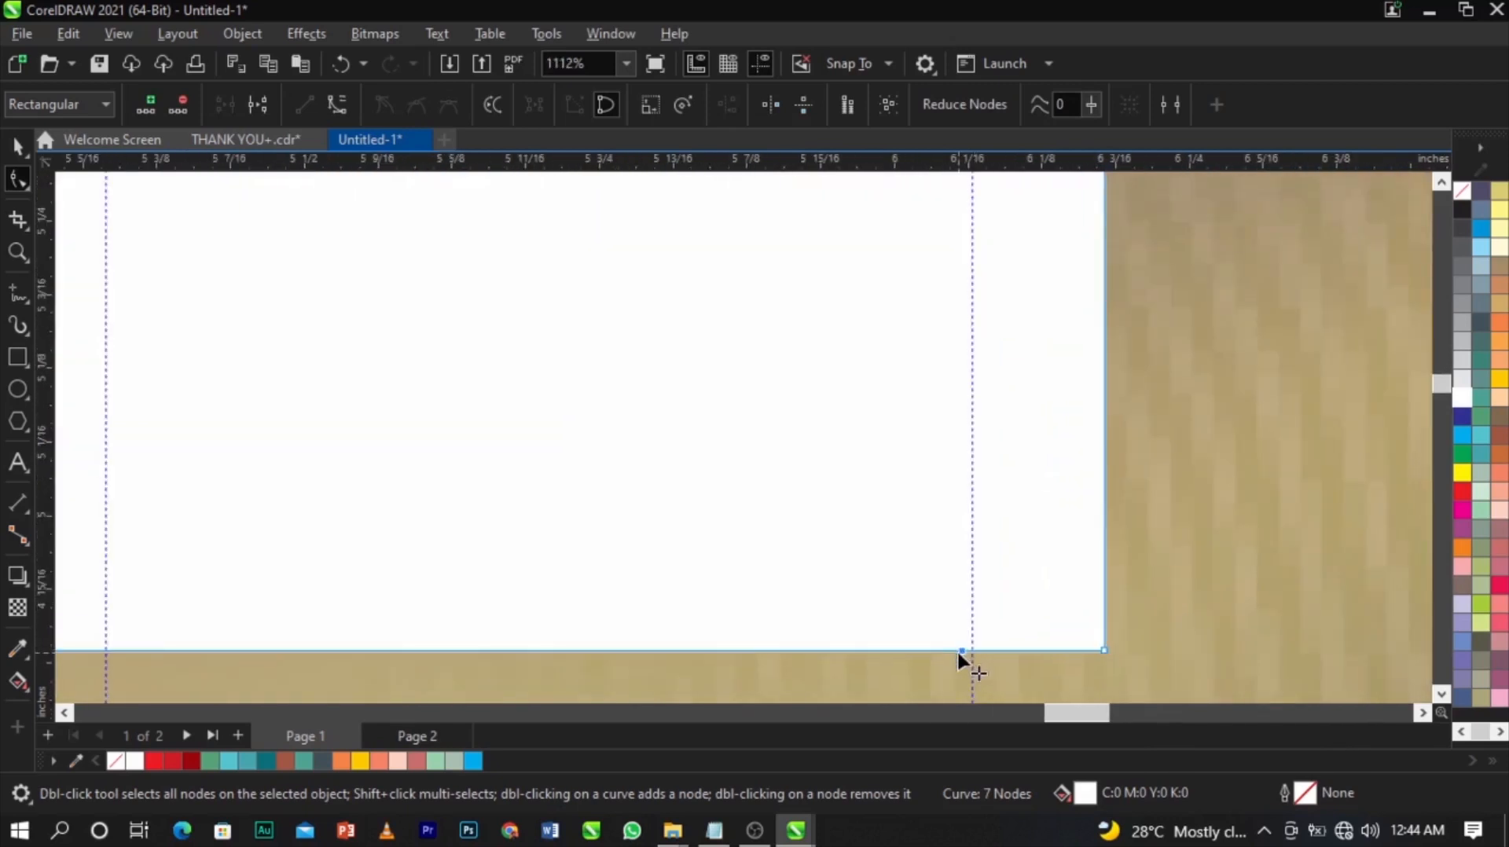
pyautogui.moveTo(963, 649); pyautogui.dragTo(973, 653)
pyautogui.scroll(-2, 1016, 600)
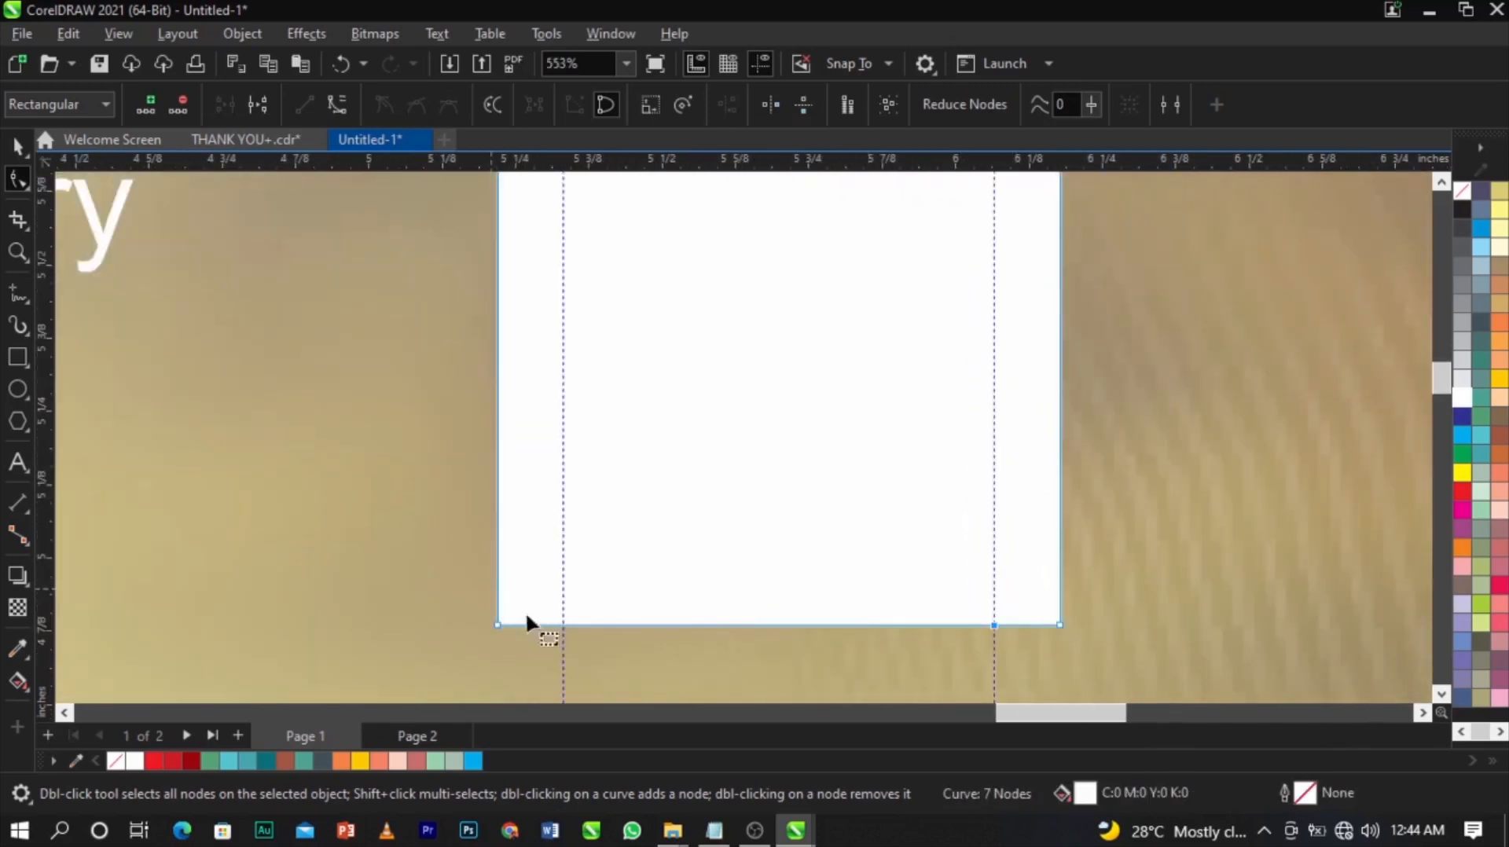
pyautogui.doubleClick(561, 625)
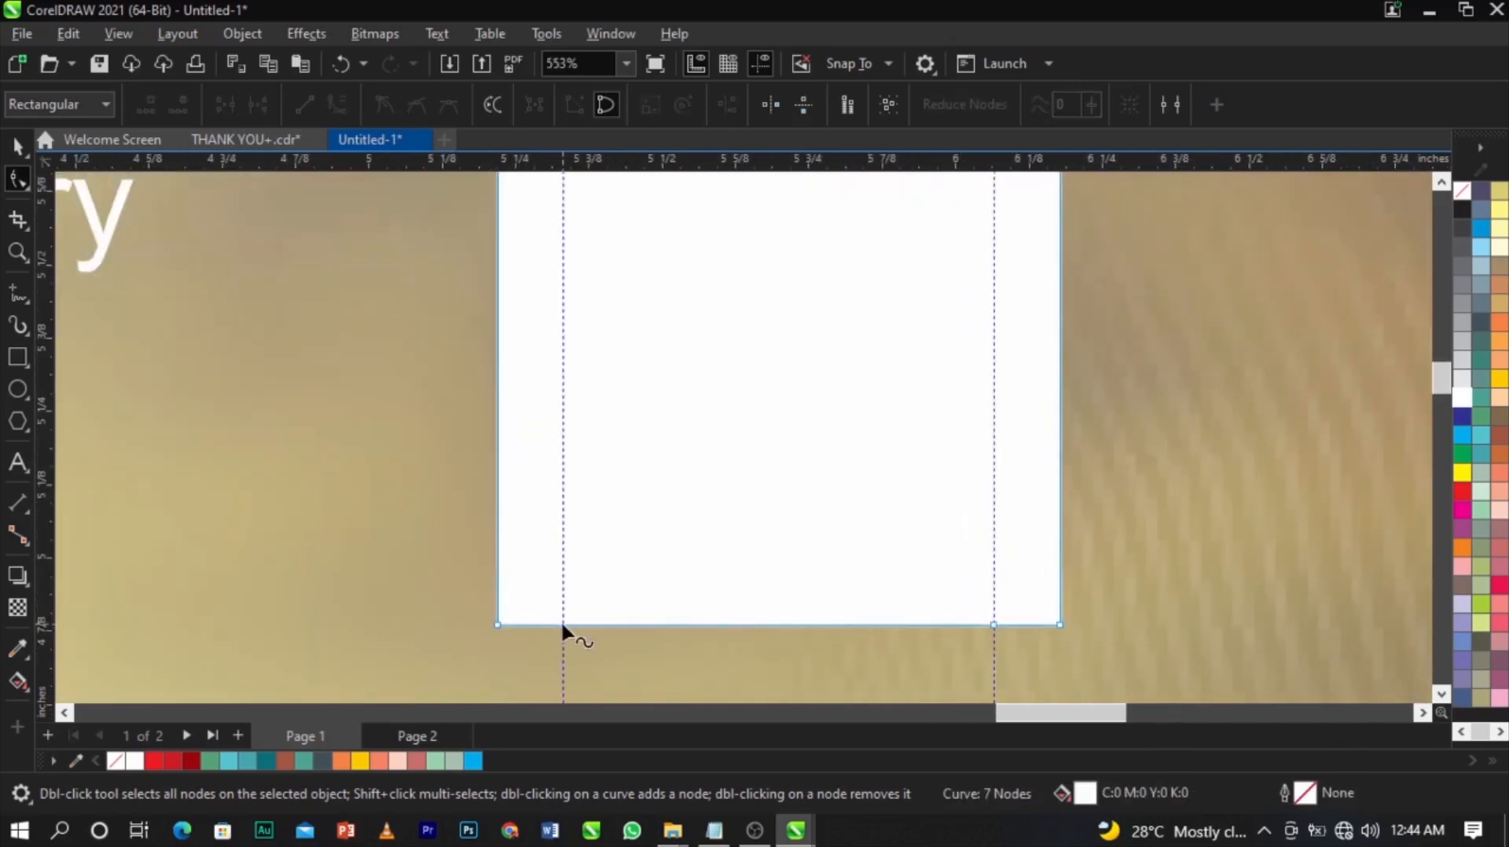
pyautogui.scroll(-3, 685, 605)
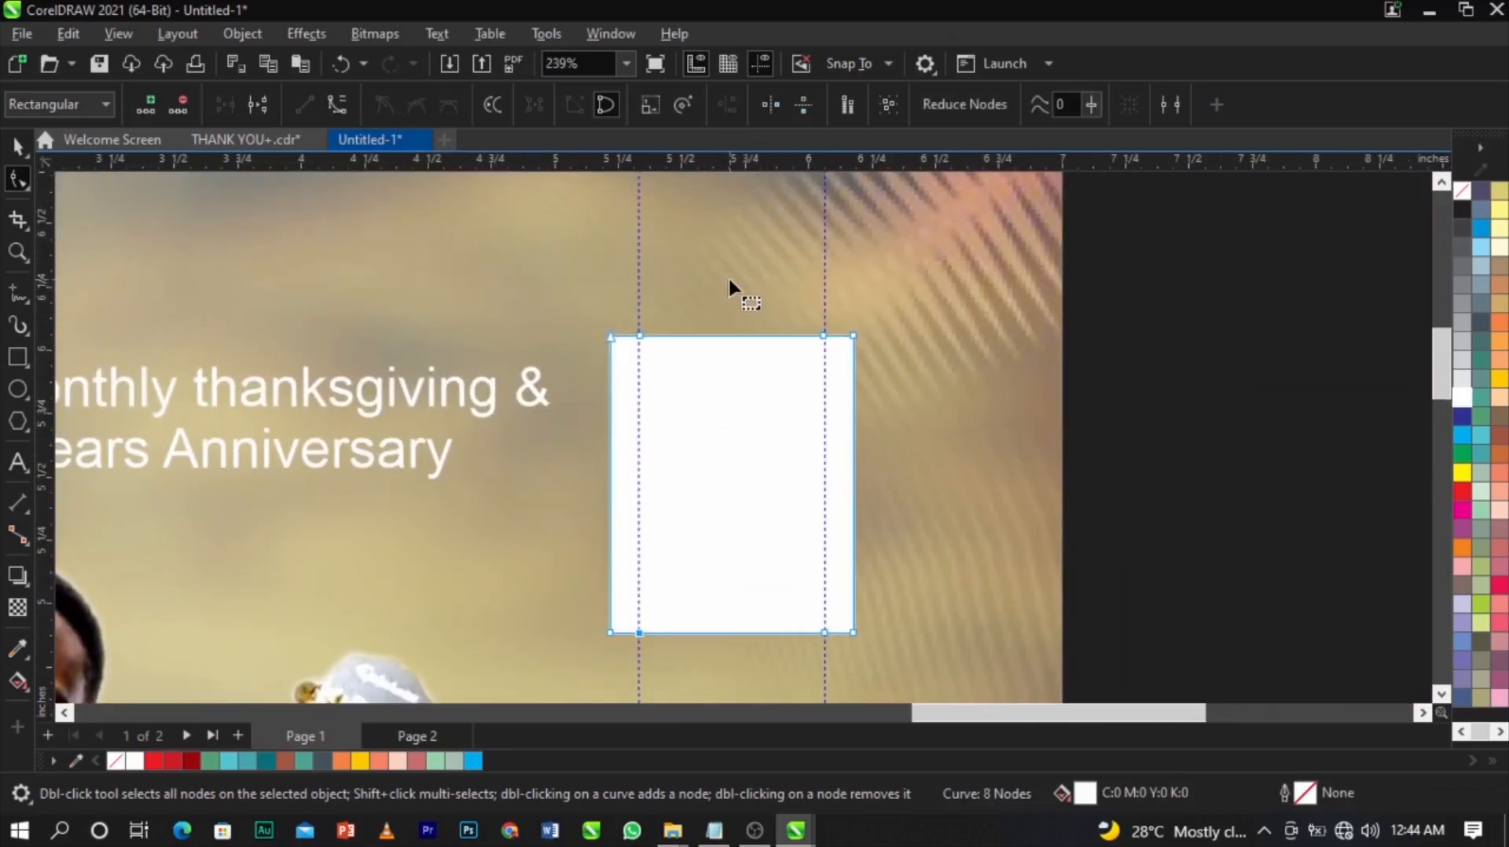
pyautogui.scroll(2, 730, 280)
pyautogui.scroll(1, 755, 401)
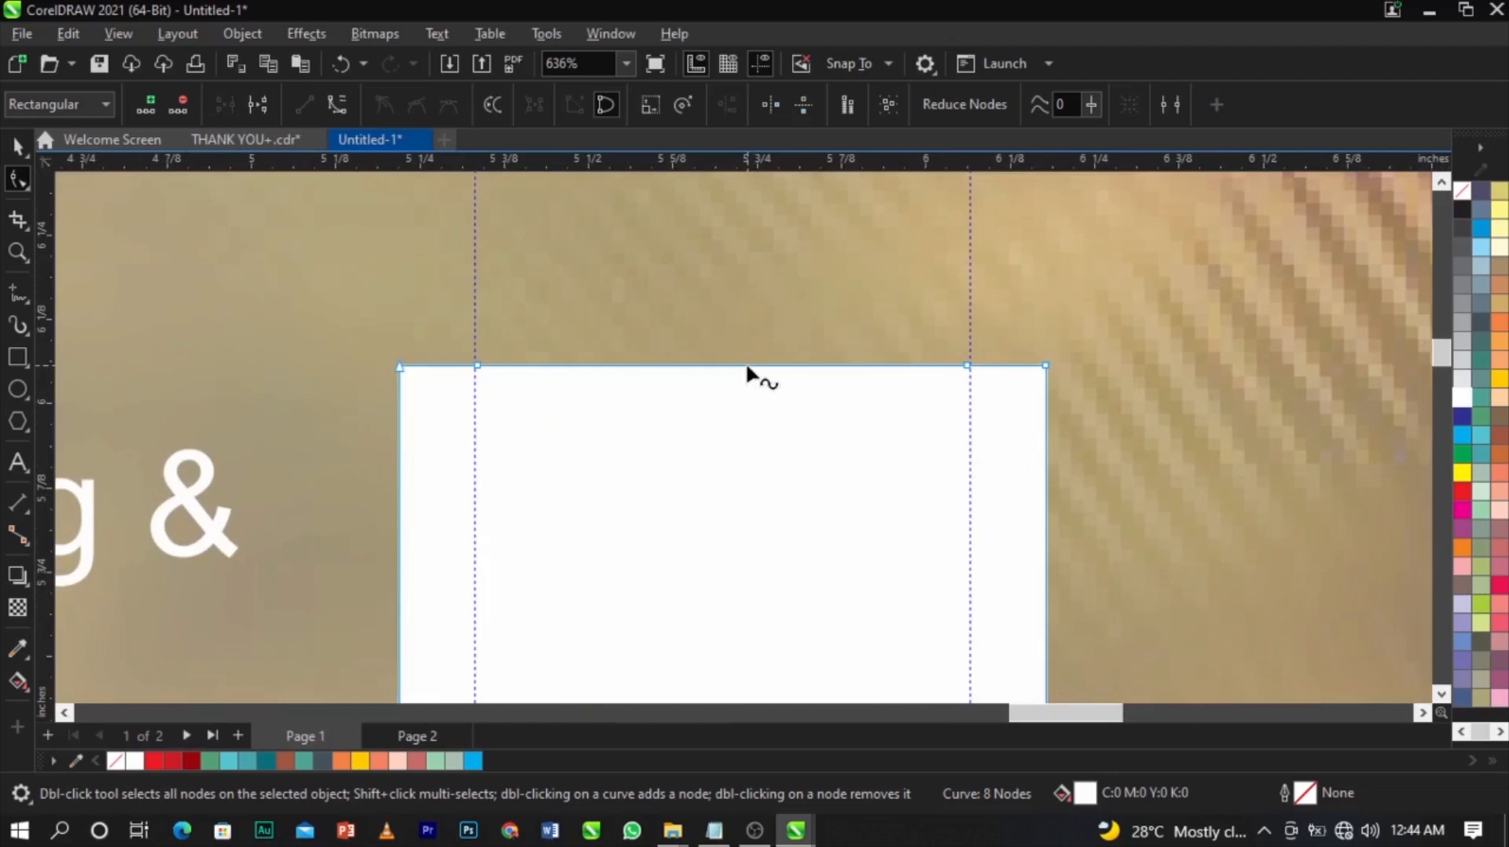
# Turn the top edge segment into a curve and bend it upward into an arch.
pyautogui.rightClick(747, 367)
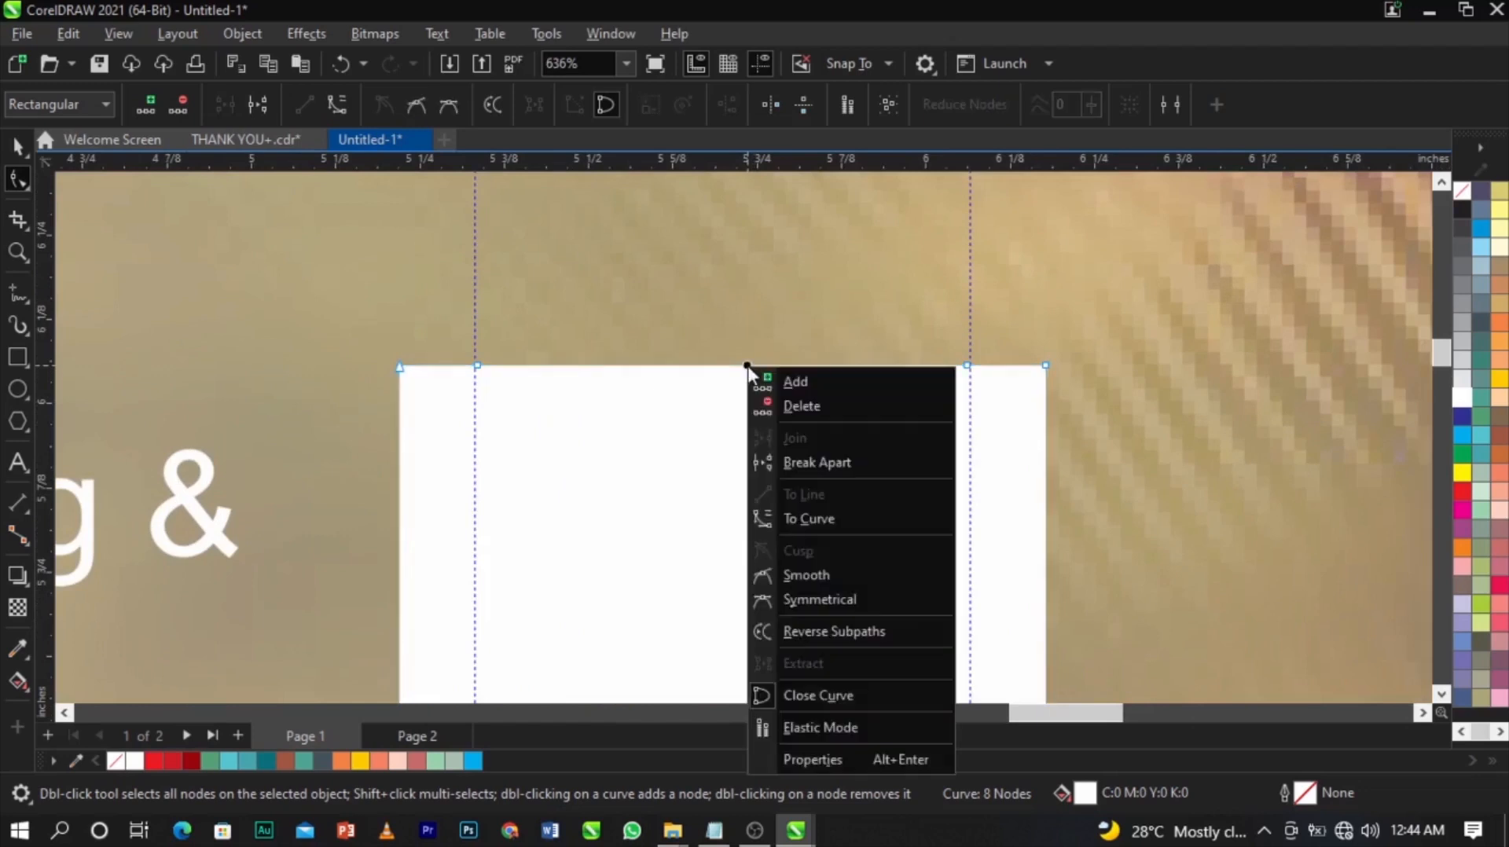
pyautogui.click(806, 521)
pyautogui.moveTo(725, 363); pyautogui.dragTo(733, 303)
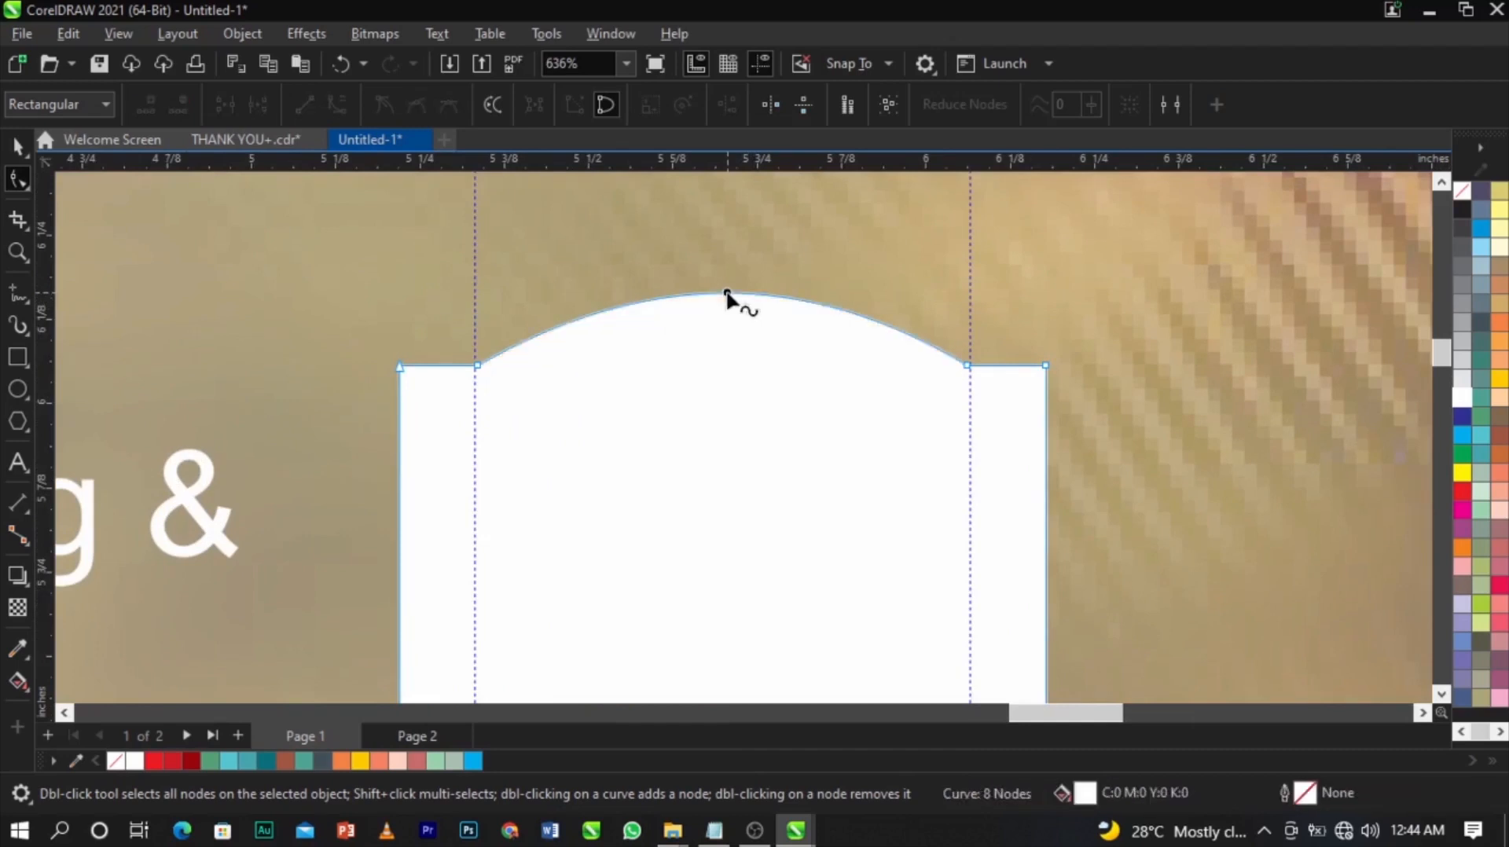
pyautogui.click(966, 366)
pyautogui.moveTo(735, 296); pyautogui.dragTo(735, 295)
pyautogui.scroll(-5, 747, 287)
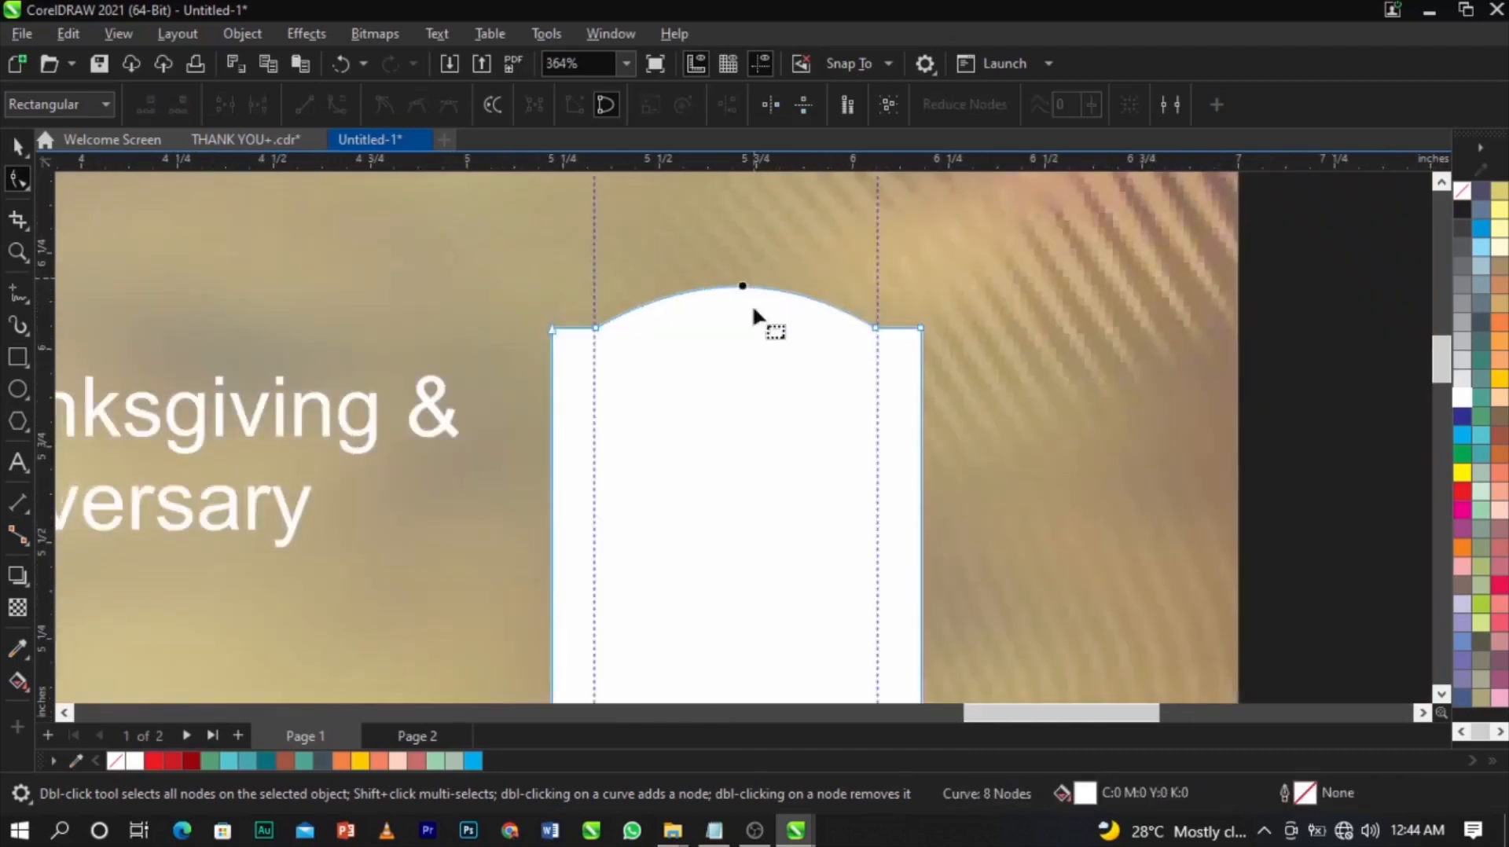
pyautogui.scroll(3, 734, 665)
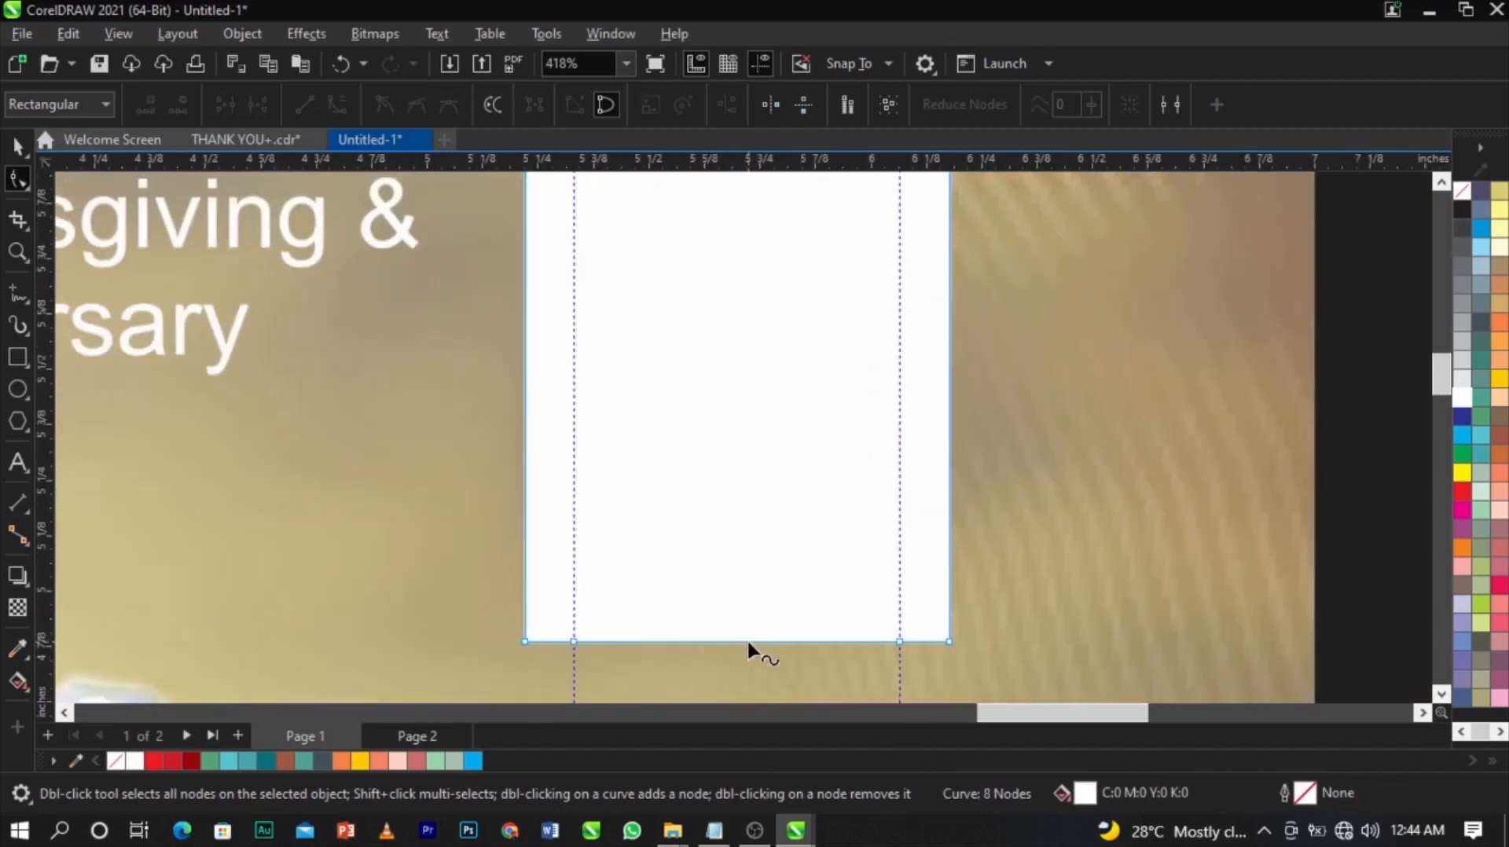
# Turn the bottom edge segment into a curve and bend it downward.
pyautogui.rightClick(746, 639)
pyautogui.click(799, 382)
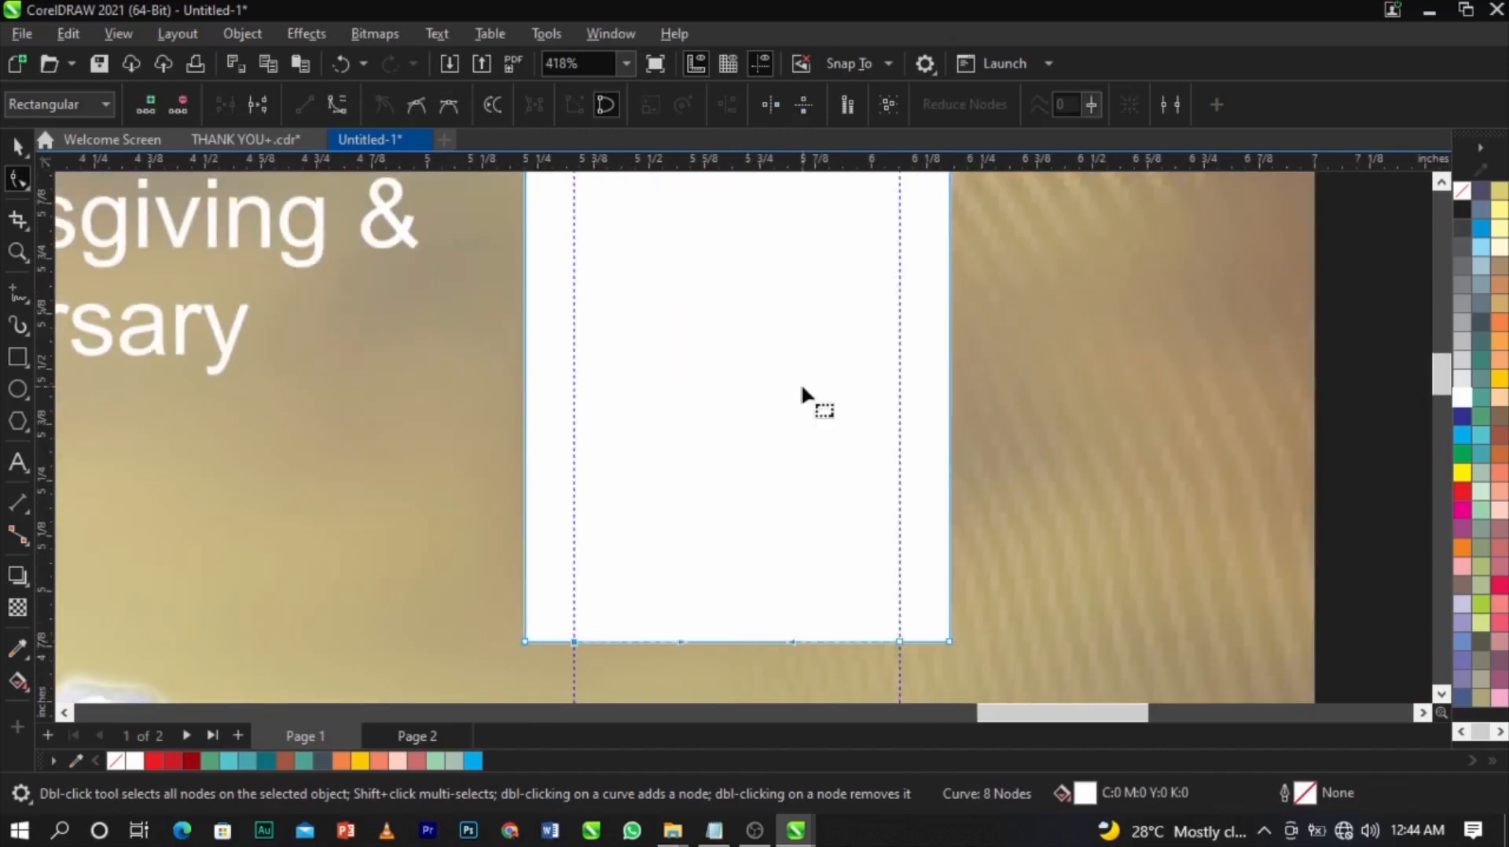
pyautogui.scroll(-3, 800, 384)
pyautogui.scroll(3, 781, 532)
pyautogui.moveTo(787, 449); pyautogui.dragTo(790, 478)
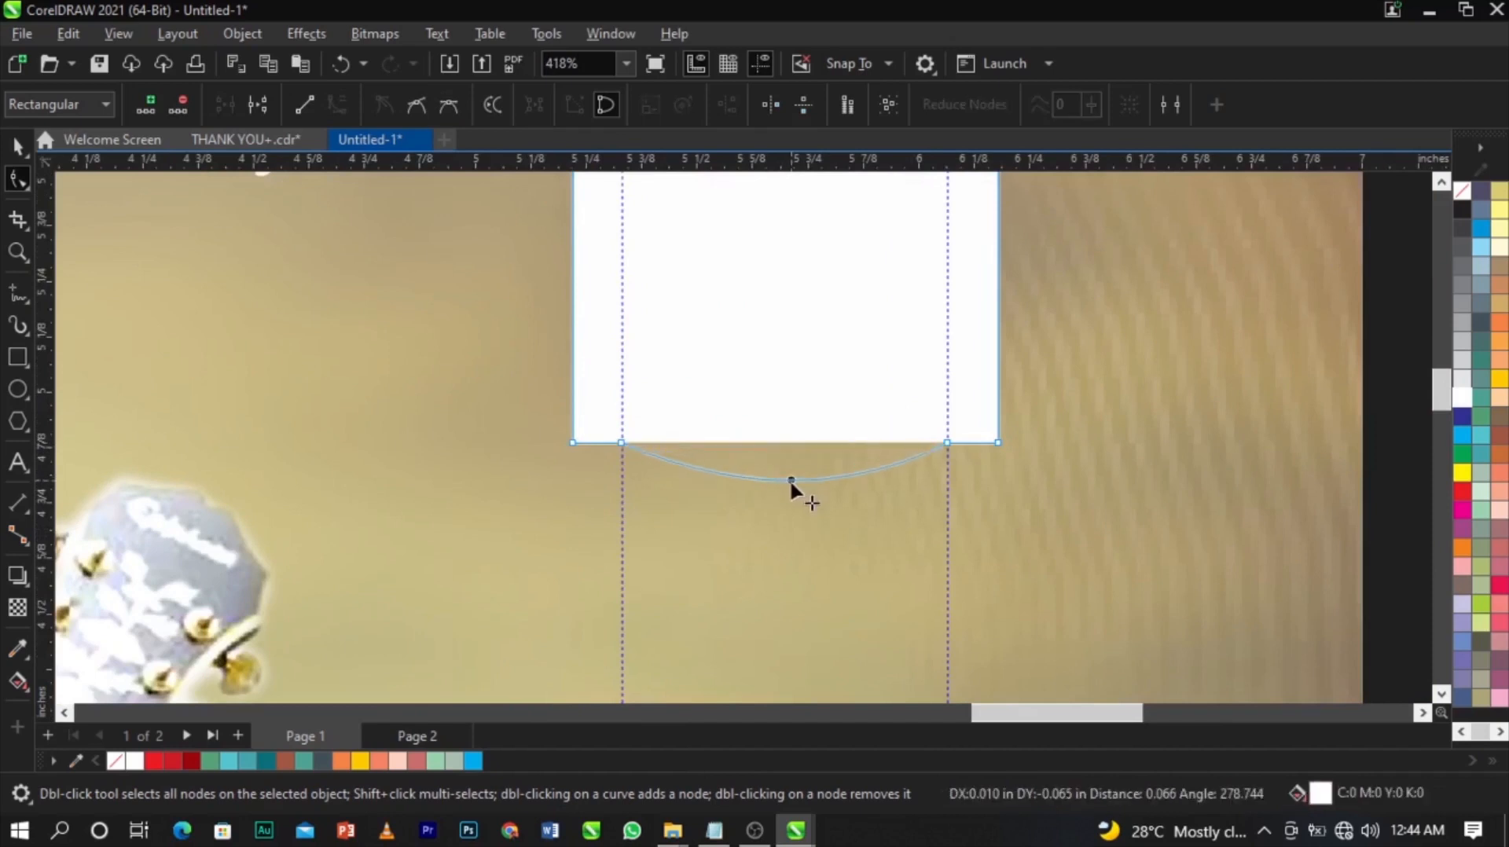
# Shorten the arched shape to 1.261 in tall.
pyautogui.scroll(-4, 791, 497)
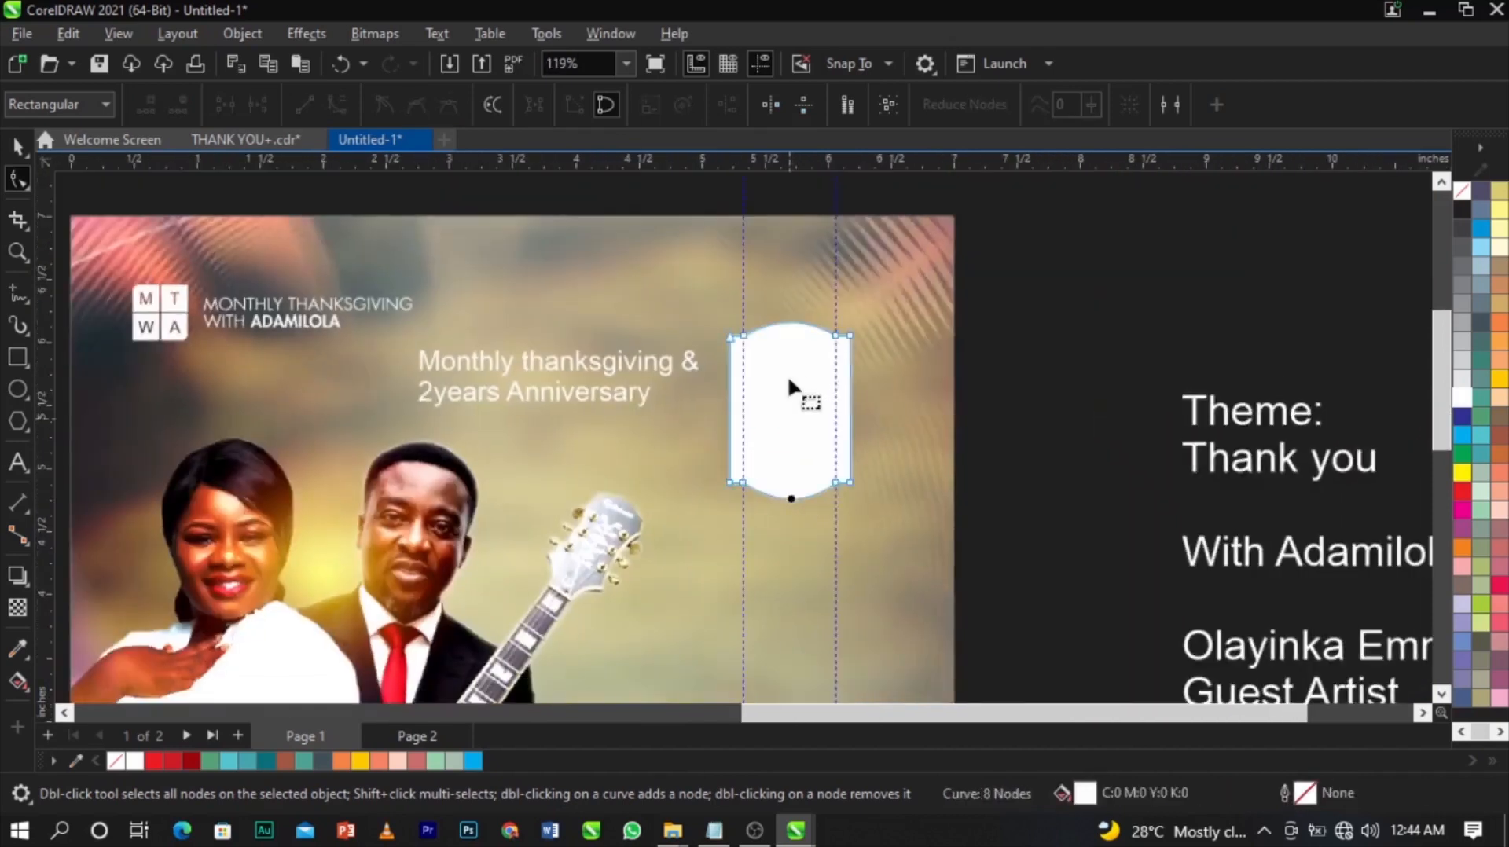
pyautogui.scroll(2, 789, 419)
pyautogui.press('space')
pyautogui.scroll(2, 837, 459)
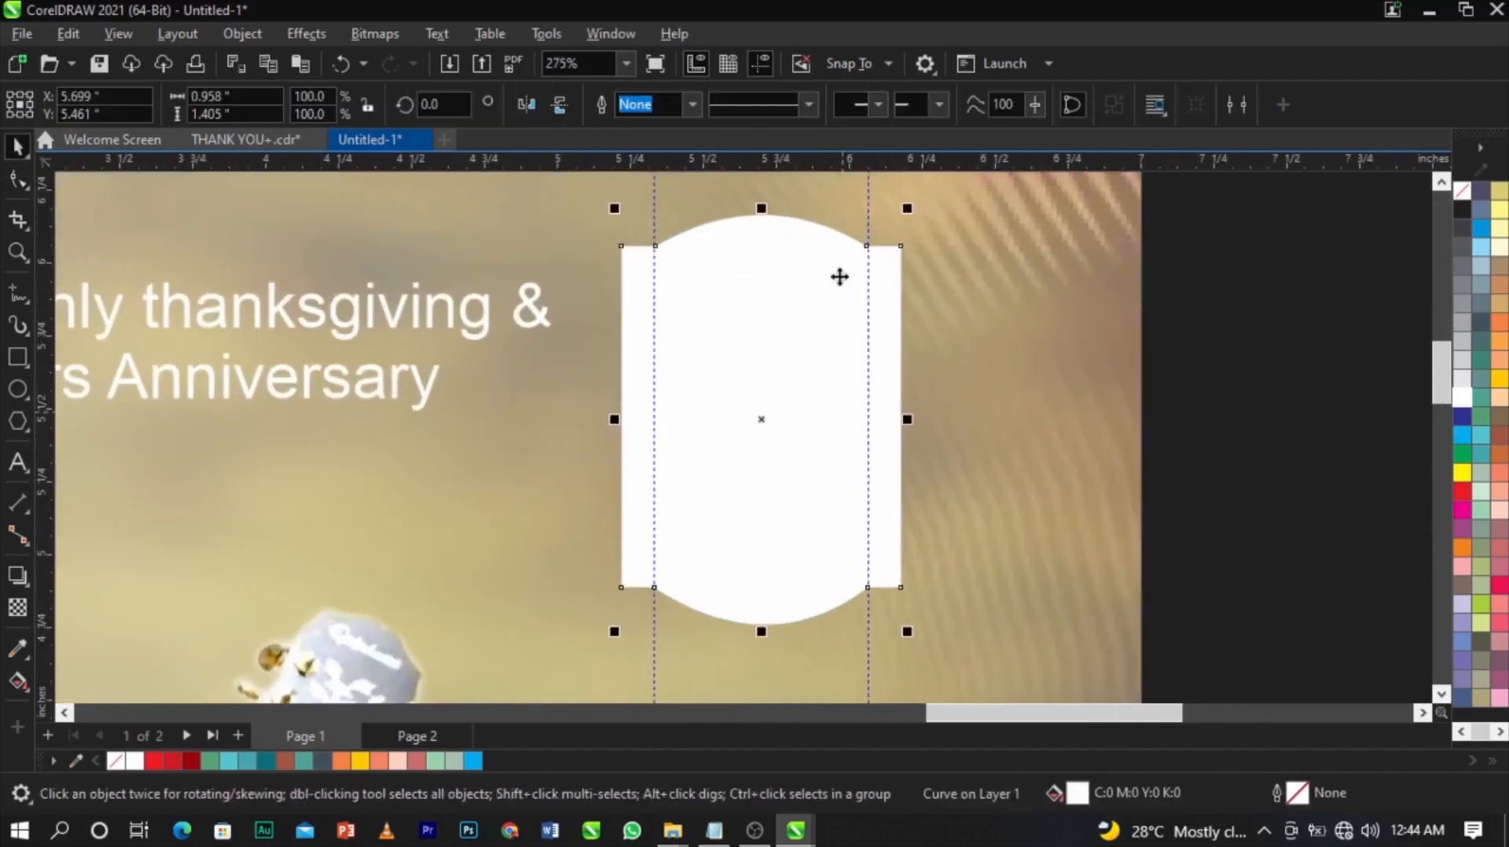
pyautogui.moveTo(761, 208); pyautogui.dragTo(764, 227)
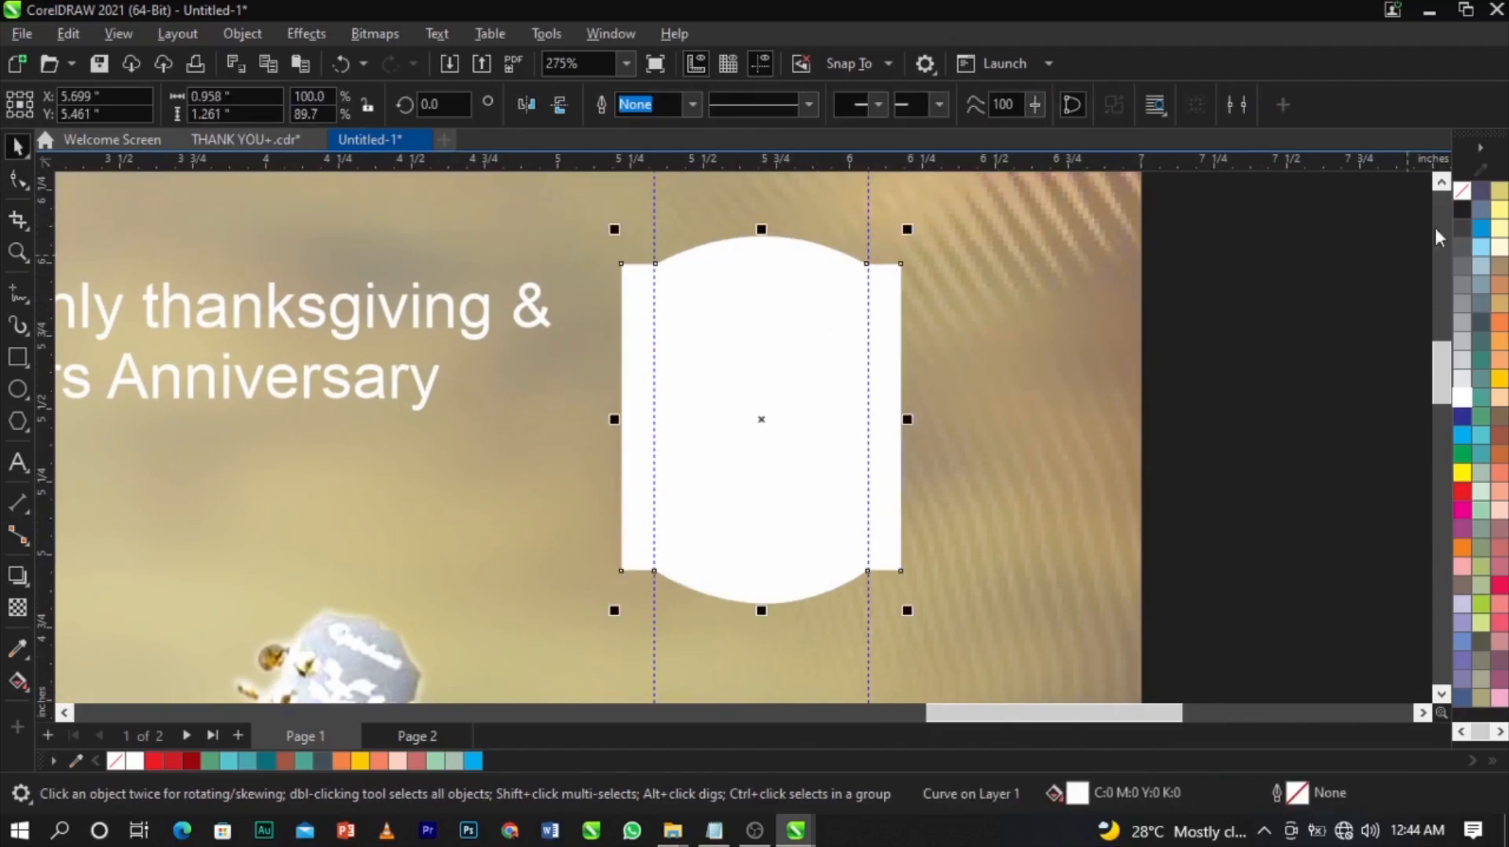
# Remove the shape's fill and give it a 10% Black hairline outline.
pyautogui.click(1464, 190)
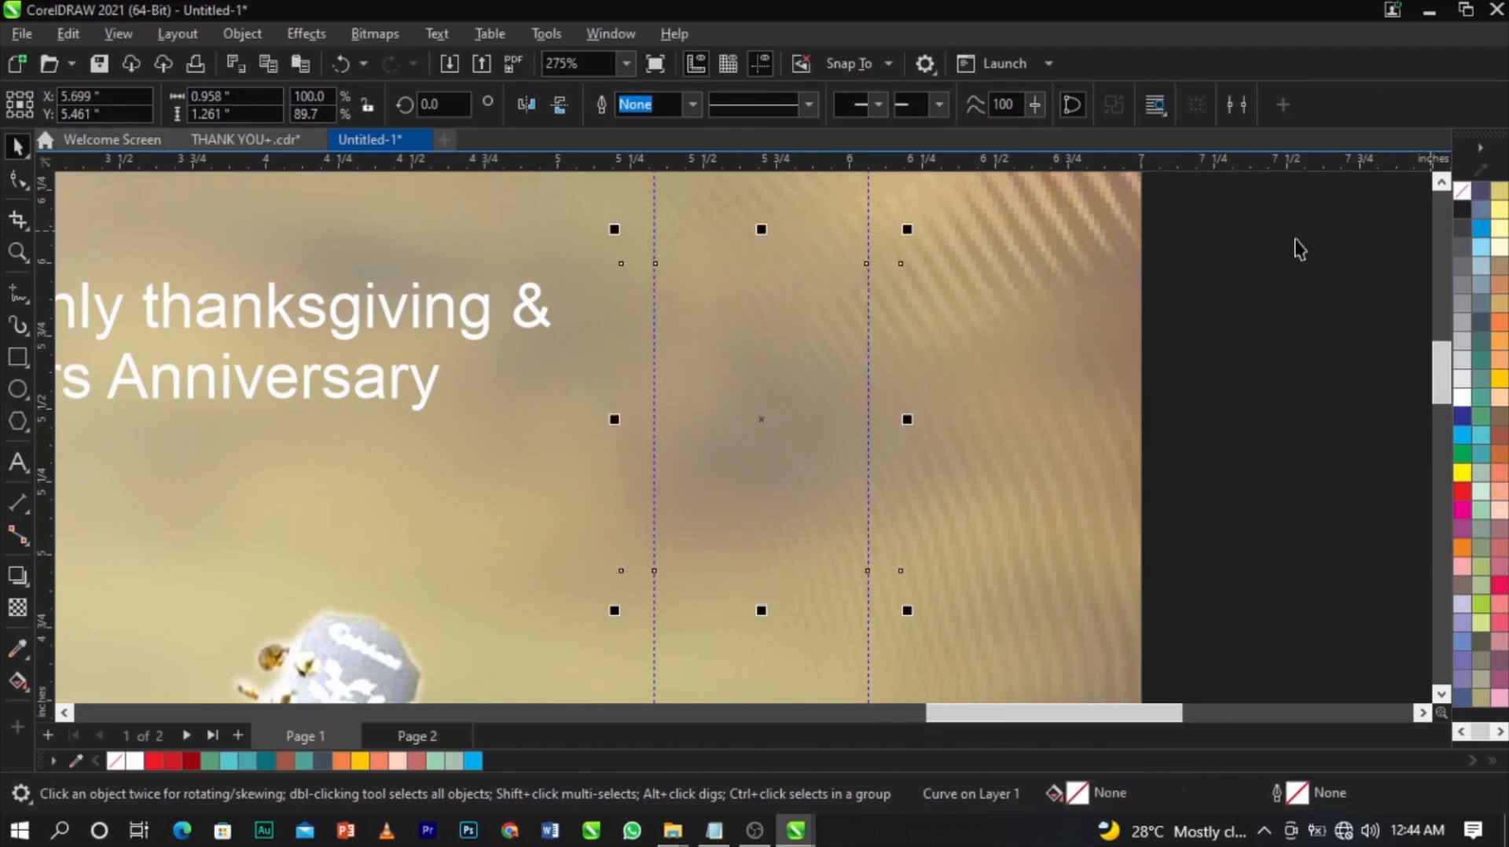
pyautogui.rightClick(1468, 387)
pyautogui.click(1293, 401)
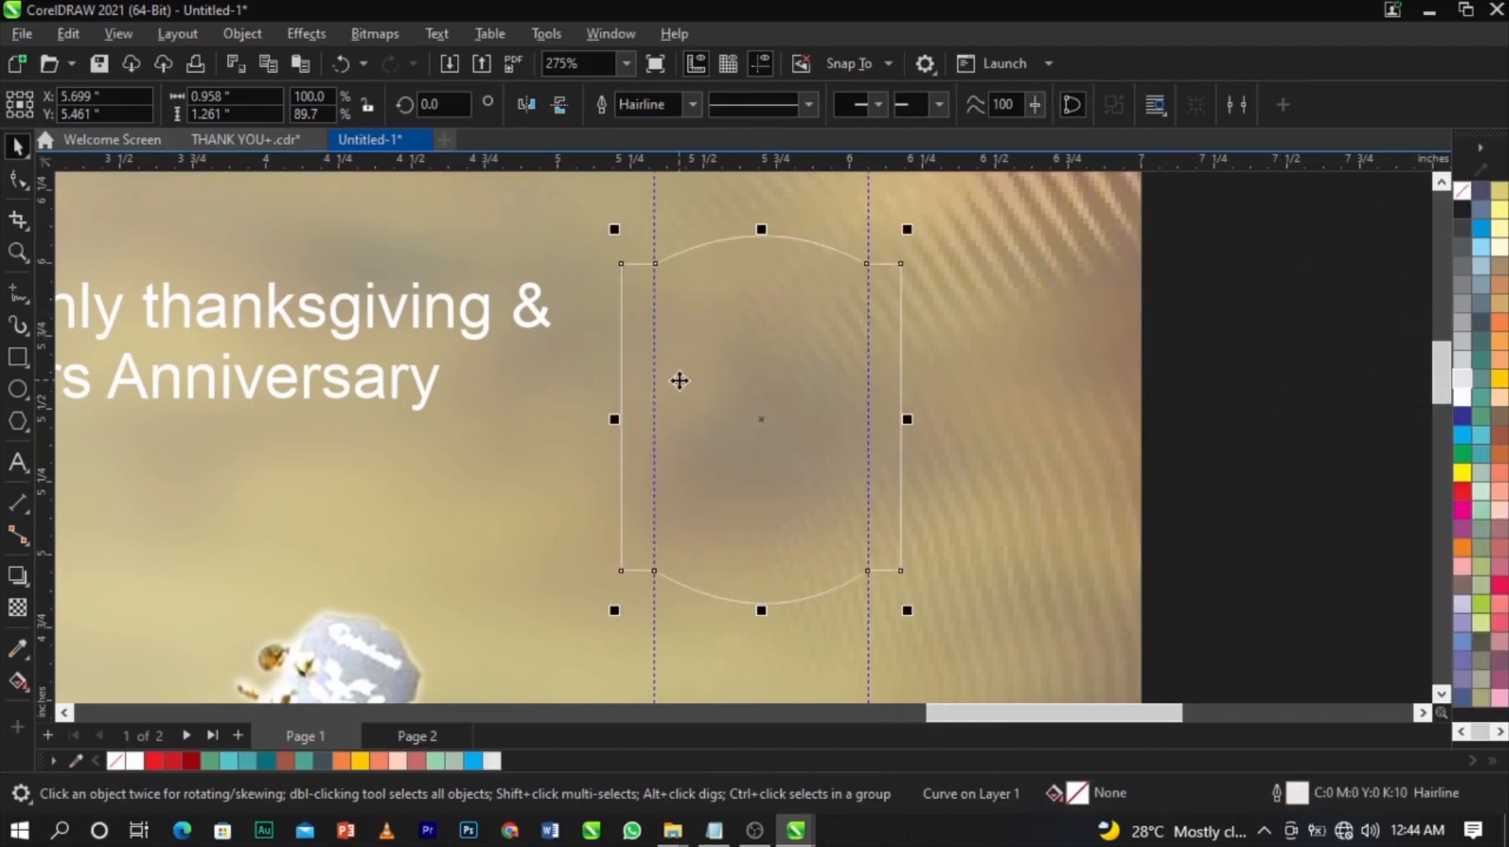
pyautogui.click(30, 583)
pyautogui.click(67, 582)
pyautogui.click(18, 606)
pyautogui.click(30, 585)
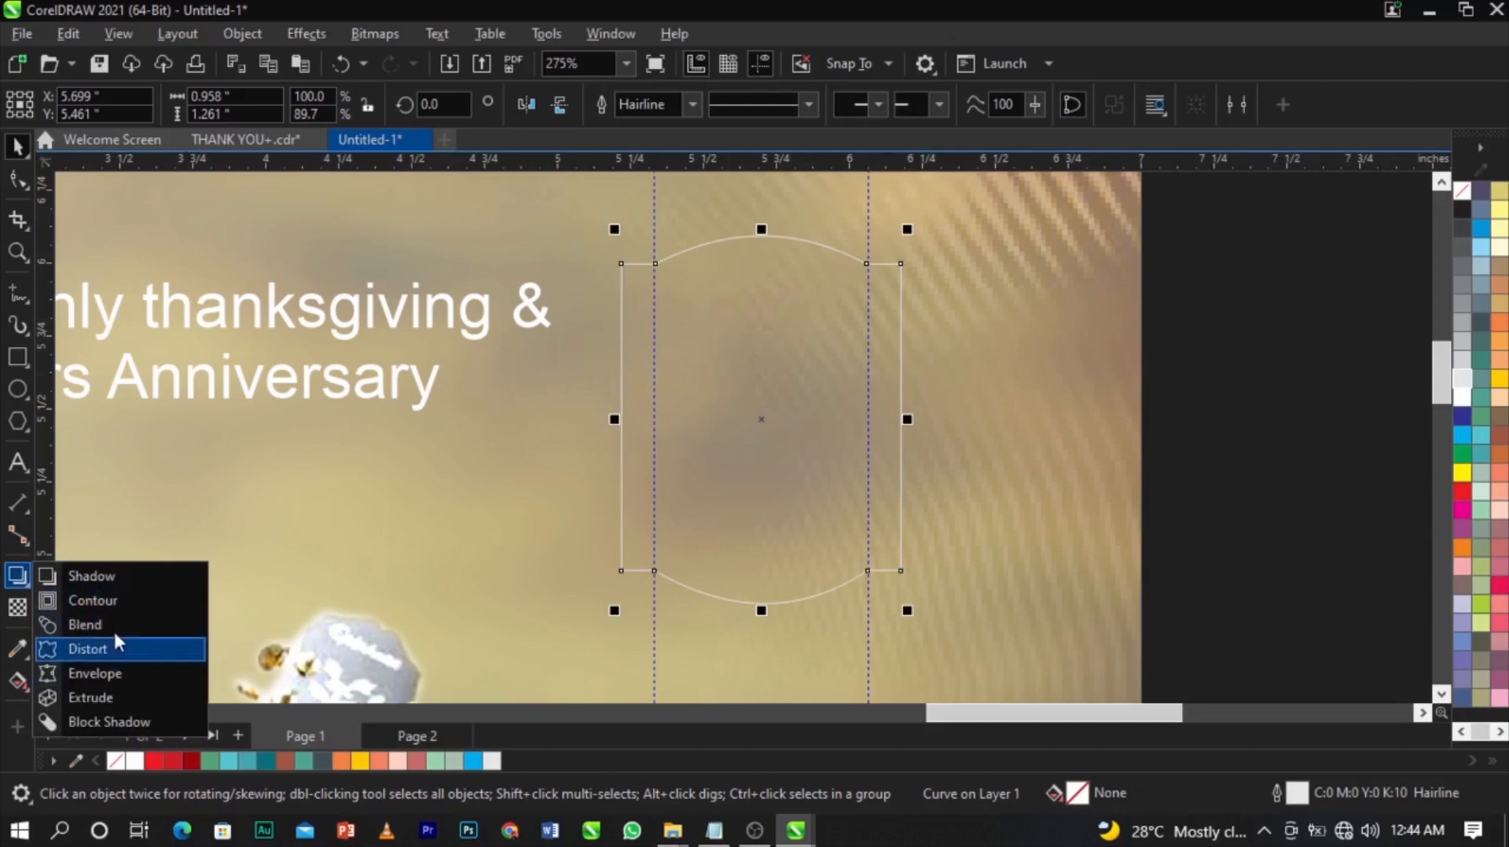
# Add a 0.061 in inside contour line to the arched shape.
pyautogui.click(104, 604)
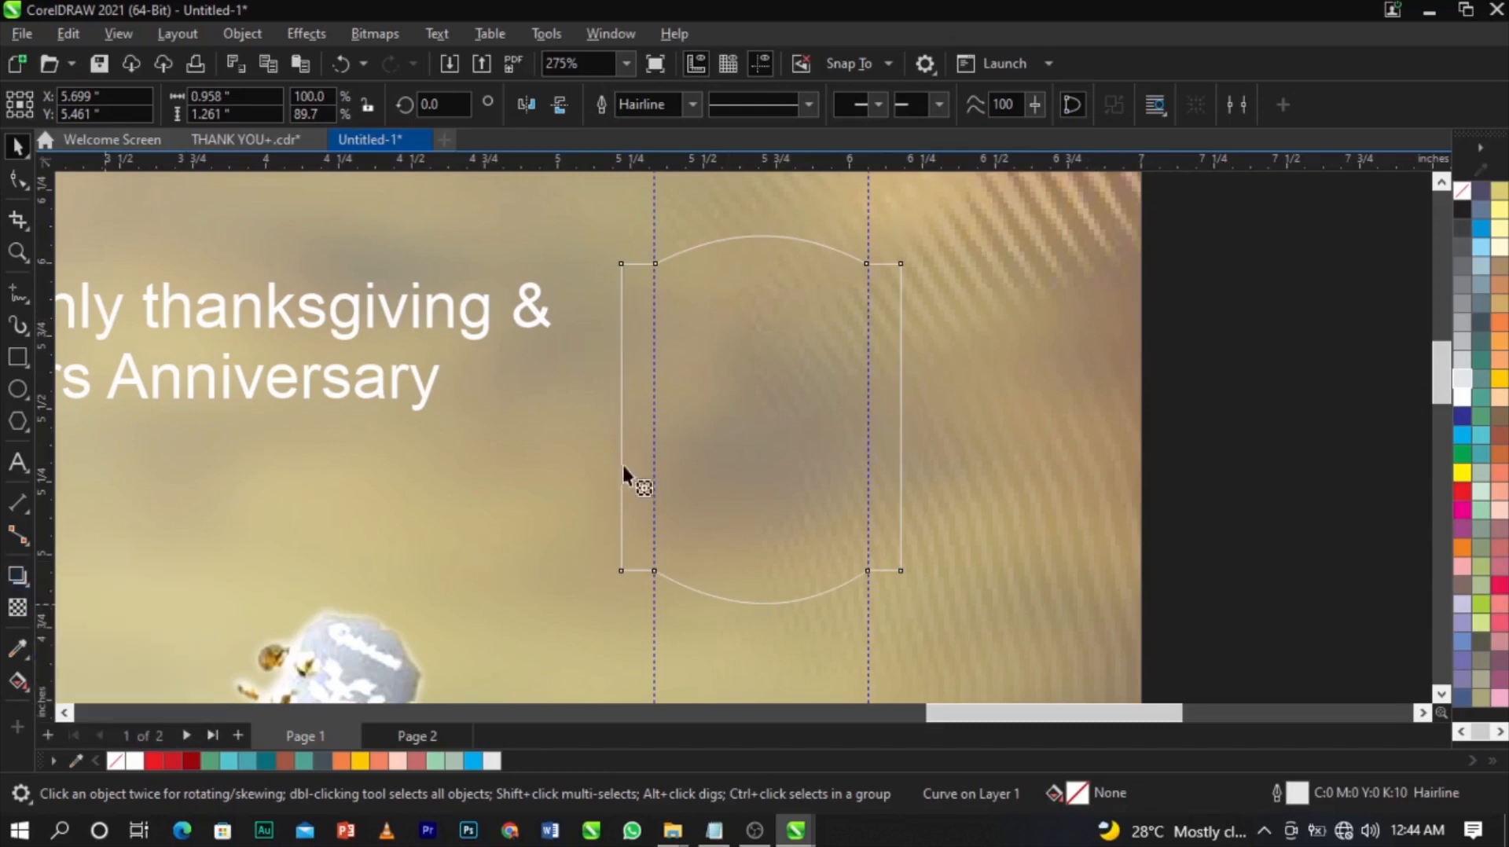
pyautogui.moveTo(777, 303); pyautogui.dragTo(750, 248)
pyautogui.scroll(2, 772, 254)
pyautogui.scroll(-2, 751, 248)
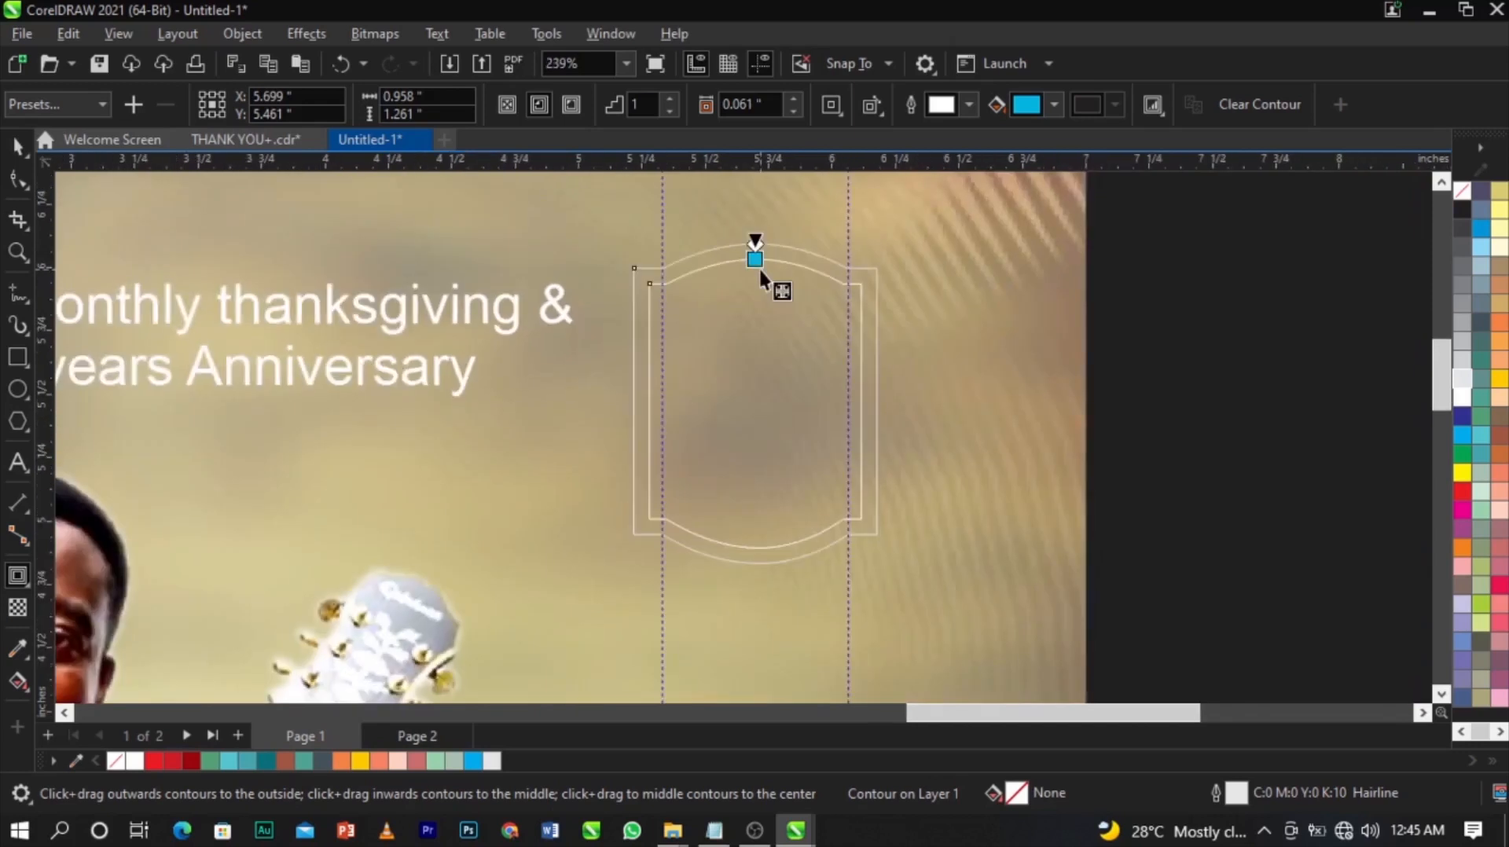
pyautogui.scroll(-1, 758, 266)
# Delete both vertical guidelines.
pyautogui.press('space')
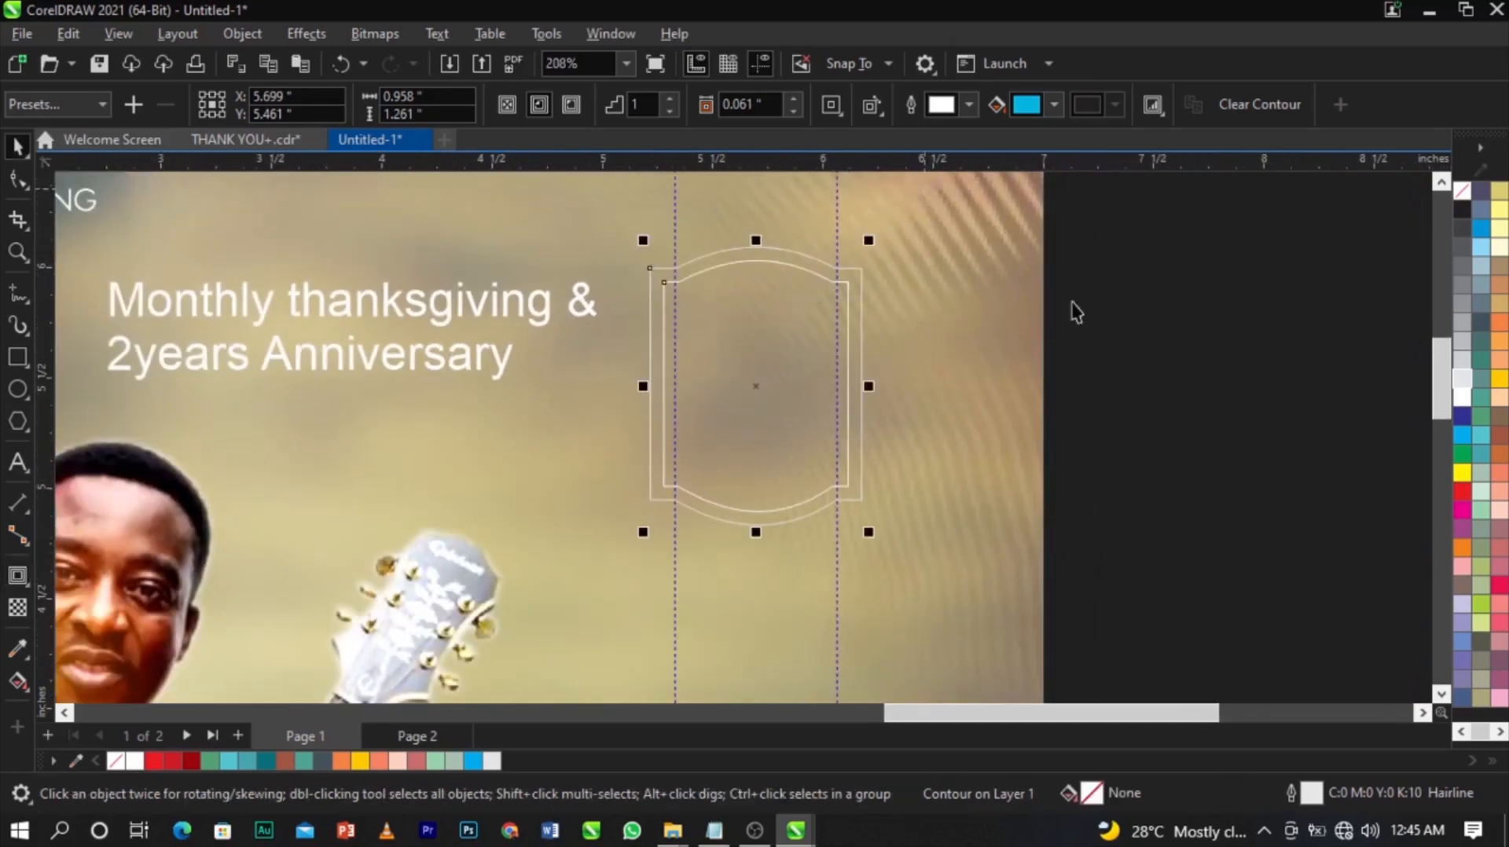
pyautogui.press('Escape')
pyautogui.click(837, 229)
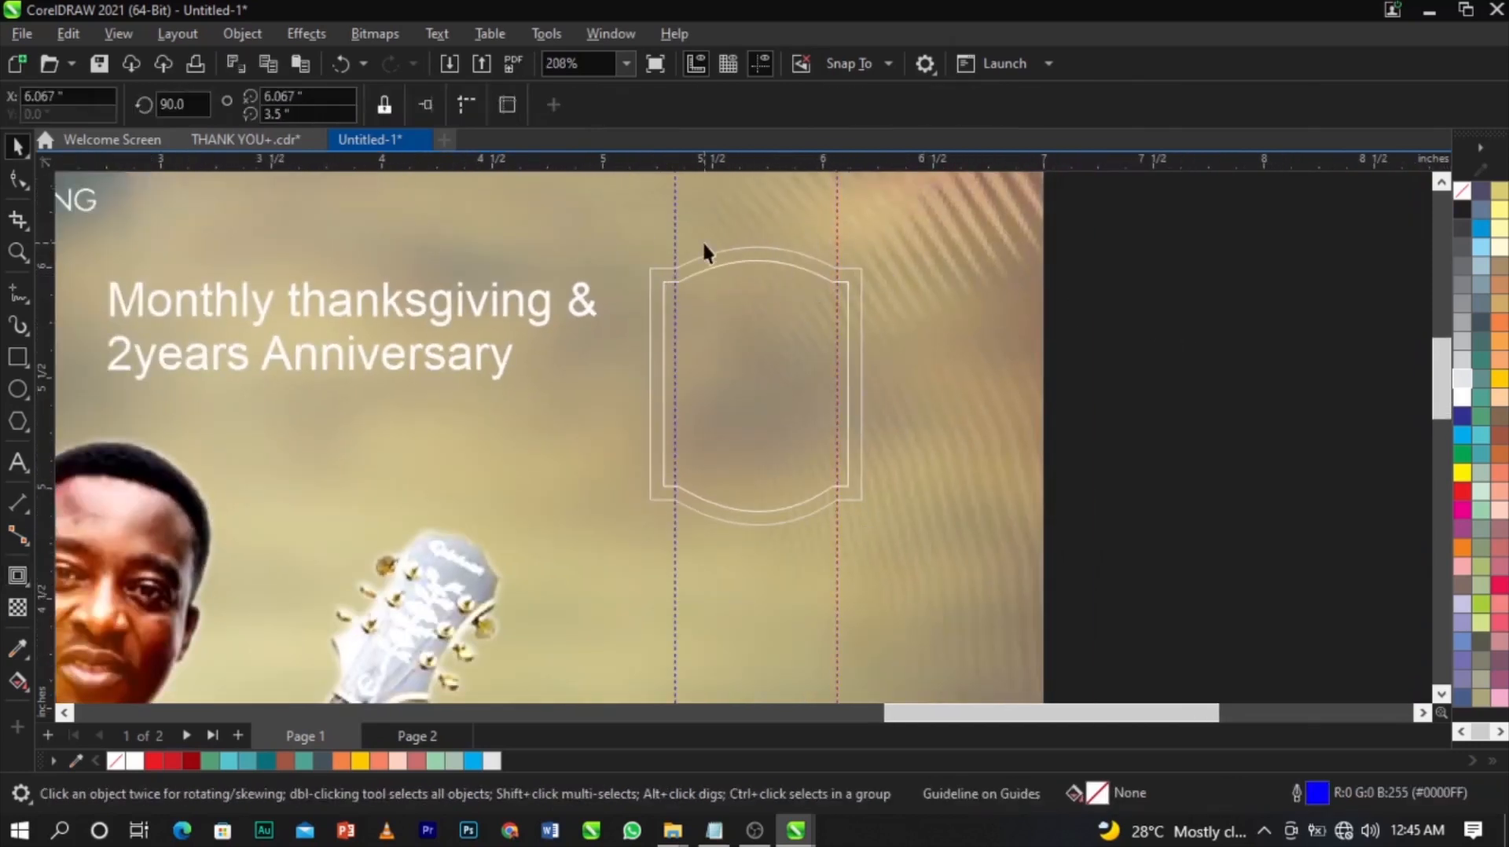
pyautogui.press('Delete')
pyautogui.click(675, 232)
pyautogui.press('Delete')
# Break the contour apart so the inner line becomes a separate curve.
pyautogui.click(758, 293)
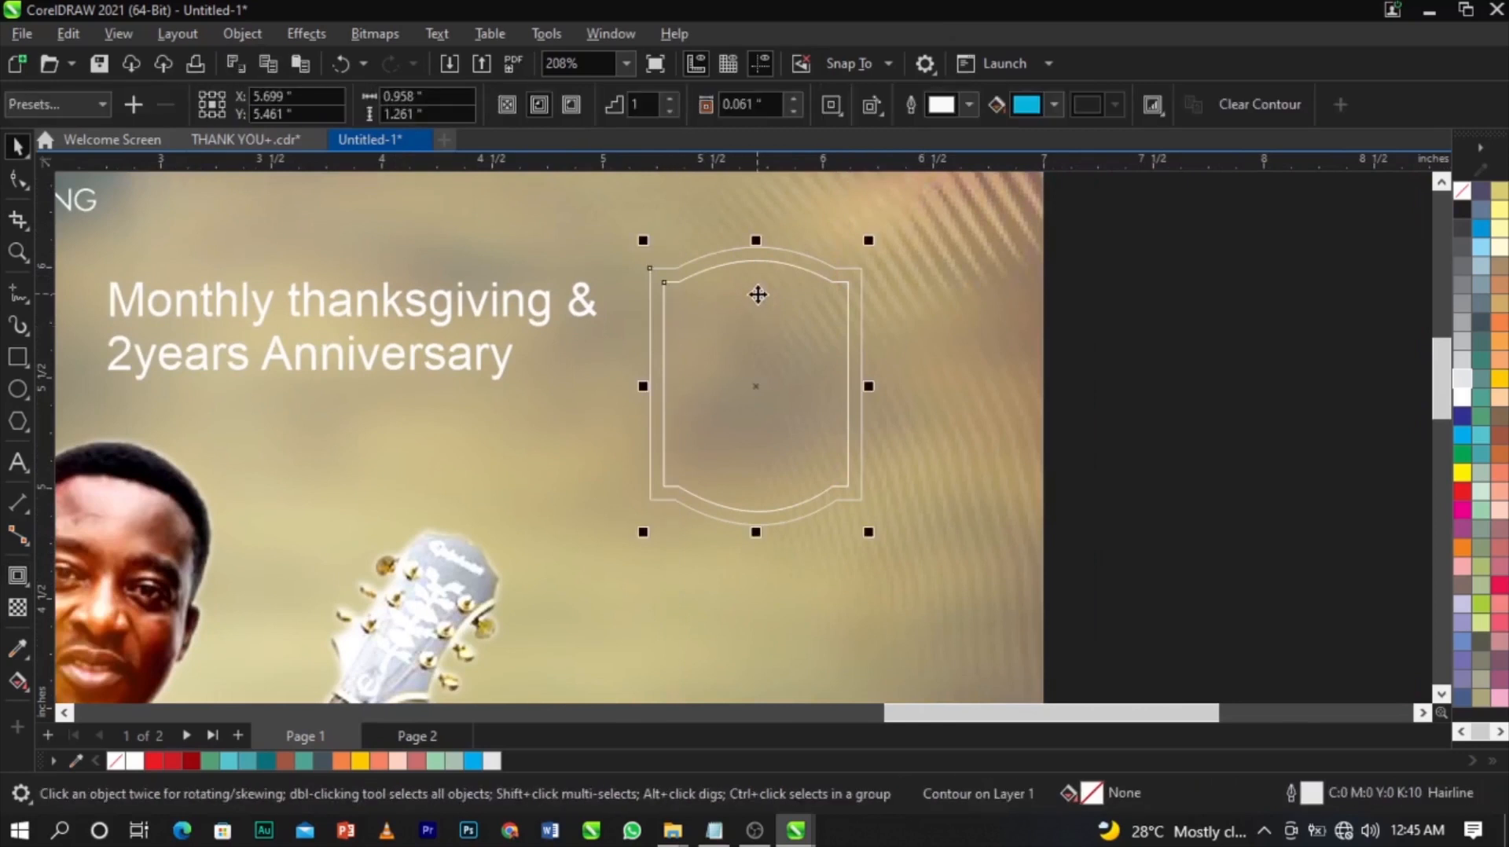
pyautogui.rightClick(758, 296)
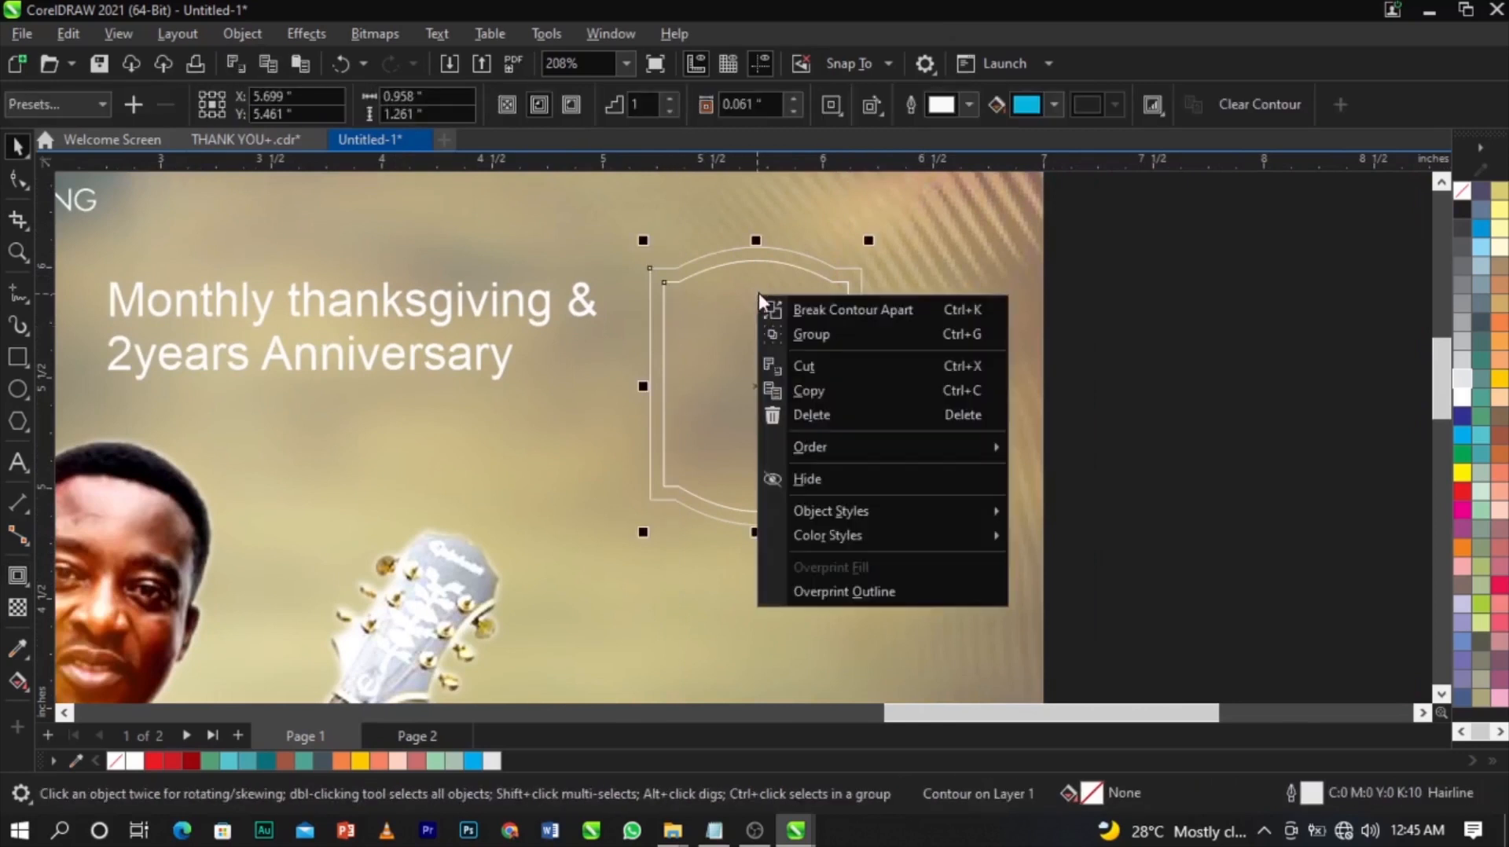
pyautogui.click(817, 314)
pyautogui.click(1281, 377)
pyautogui.moveTo(751, 334); pyautogui.dragTo(1126, 408)
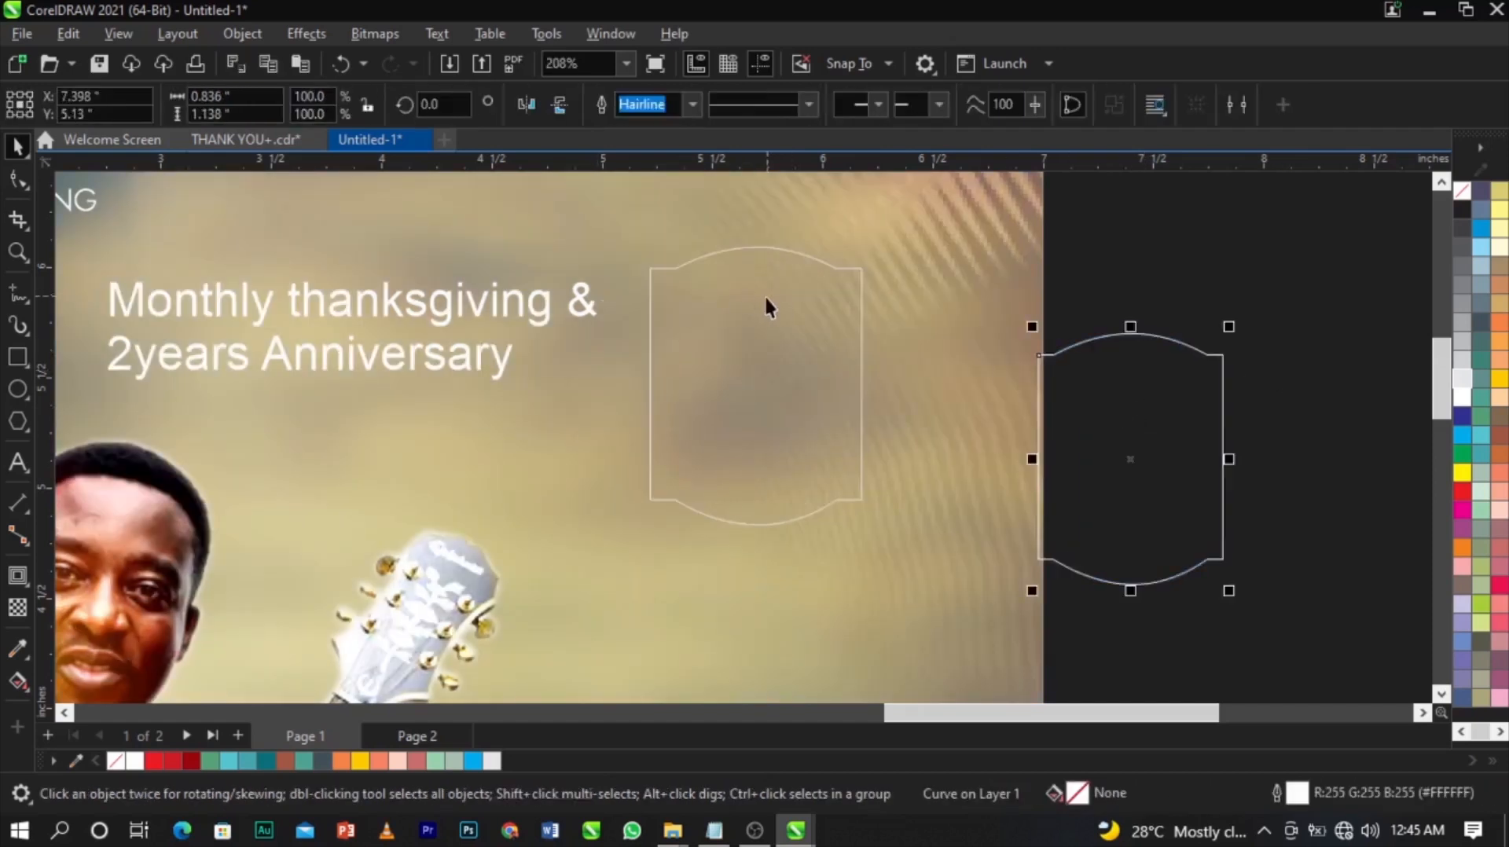
pyautogui.hotkey('ctrl', 'z')
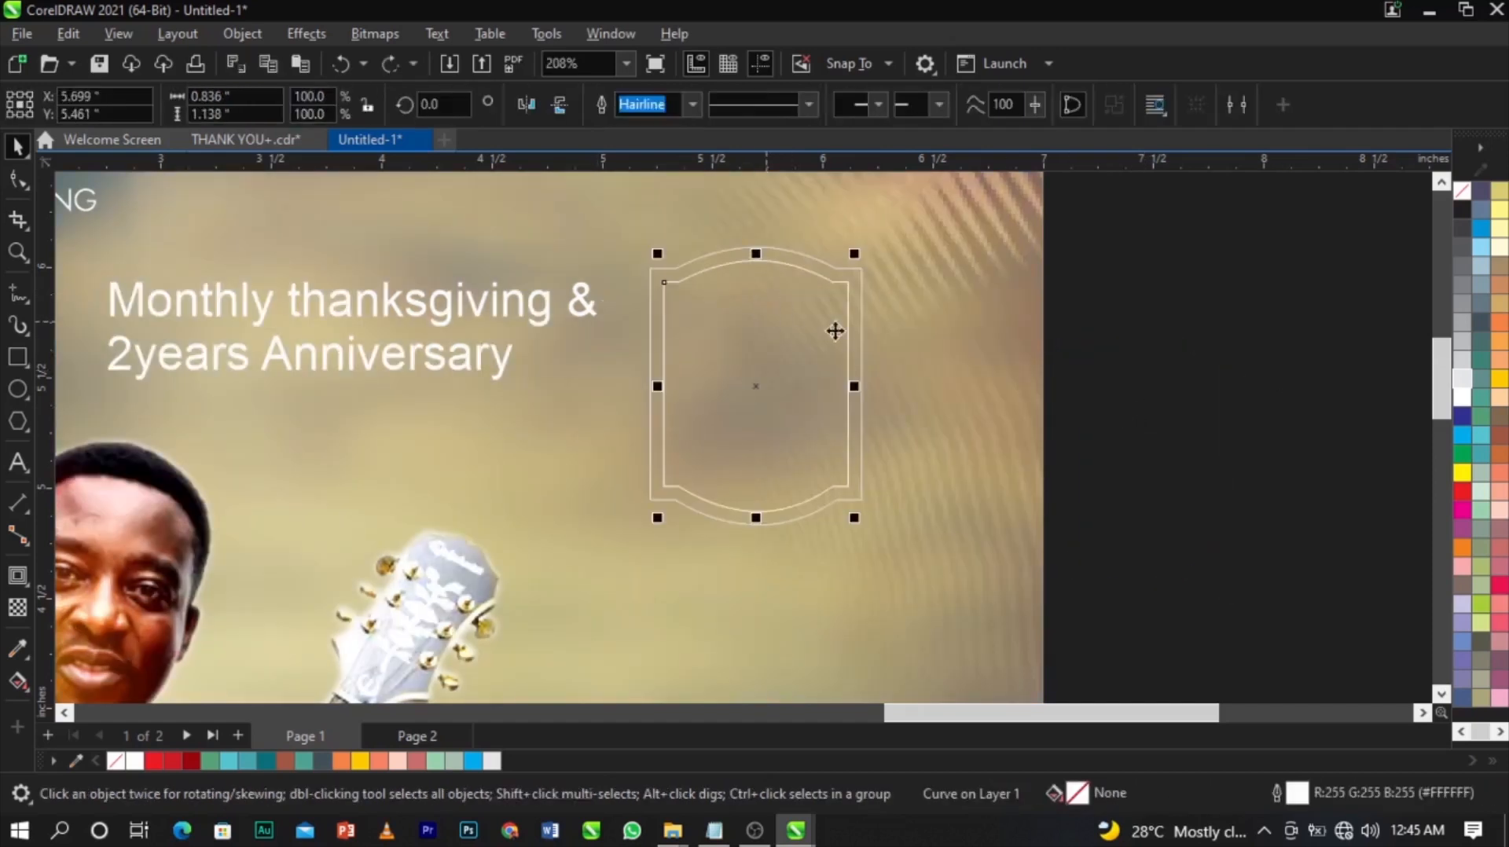
# Move the purple abstract bitmap beside the poster, next to the arched frame.
pyautogui.click(1122, 395)
pyautogui.scroll(-3, 1018, 393)
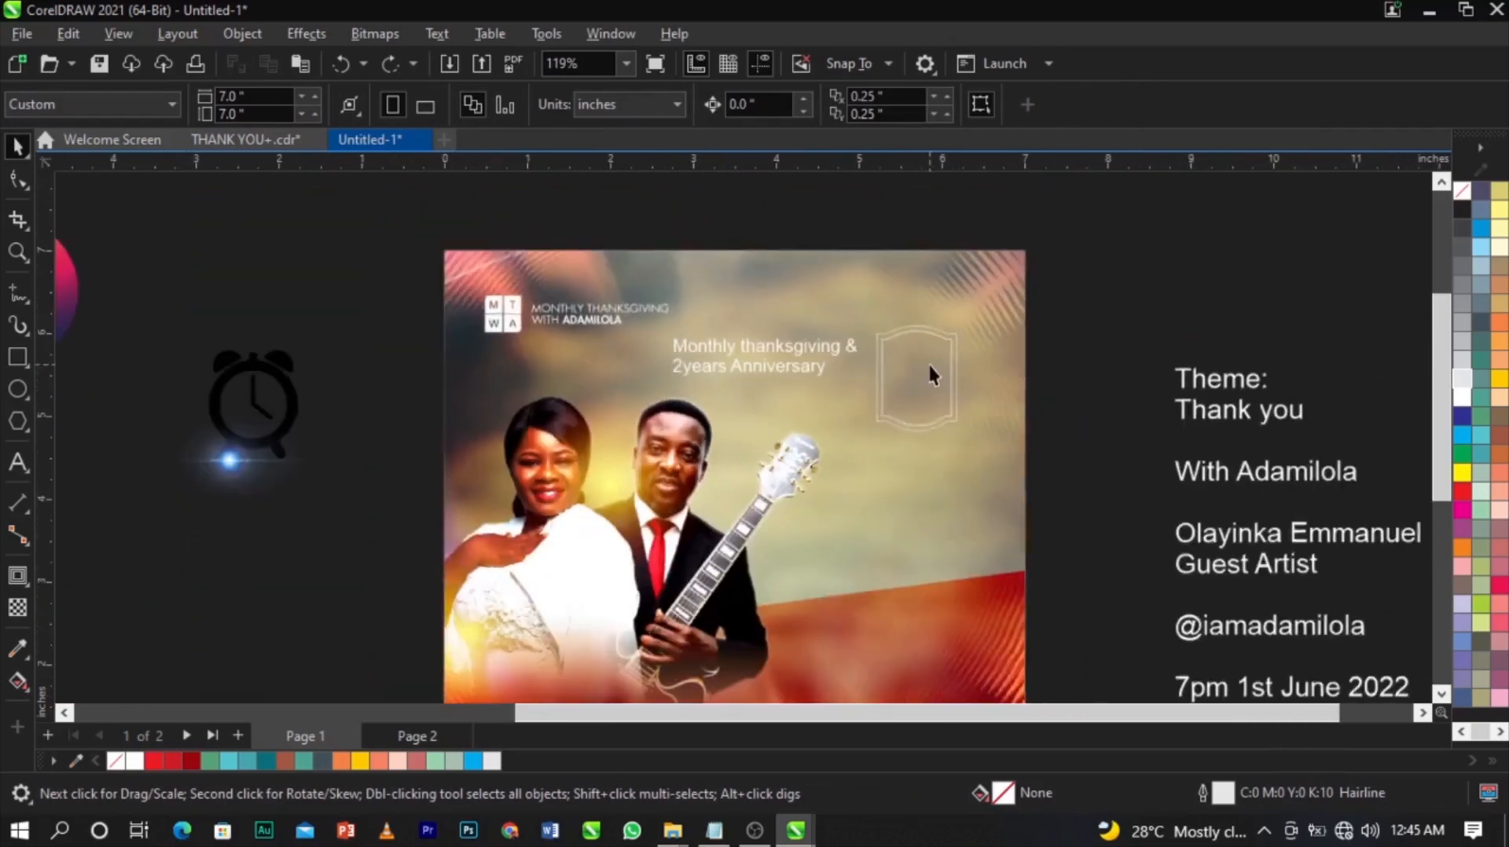
pyautogui.scroll(-2, 533, 424)
pyautogui.moveTo(191, 481); pyautogui.dragTo(878, 412)
pyautogui.scroll(2, 785, 407)
pyautogui.scroll(3, 785, 407)
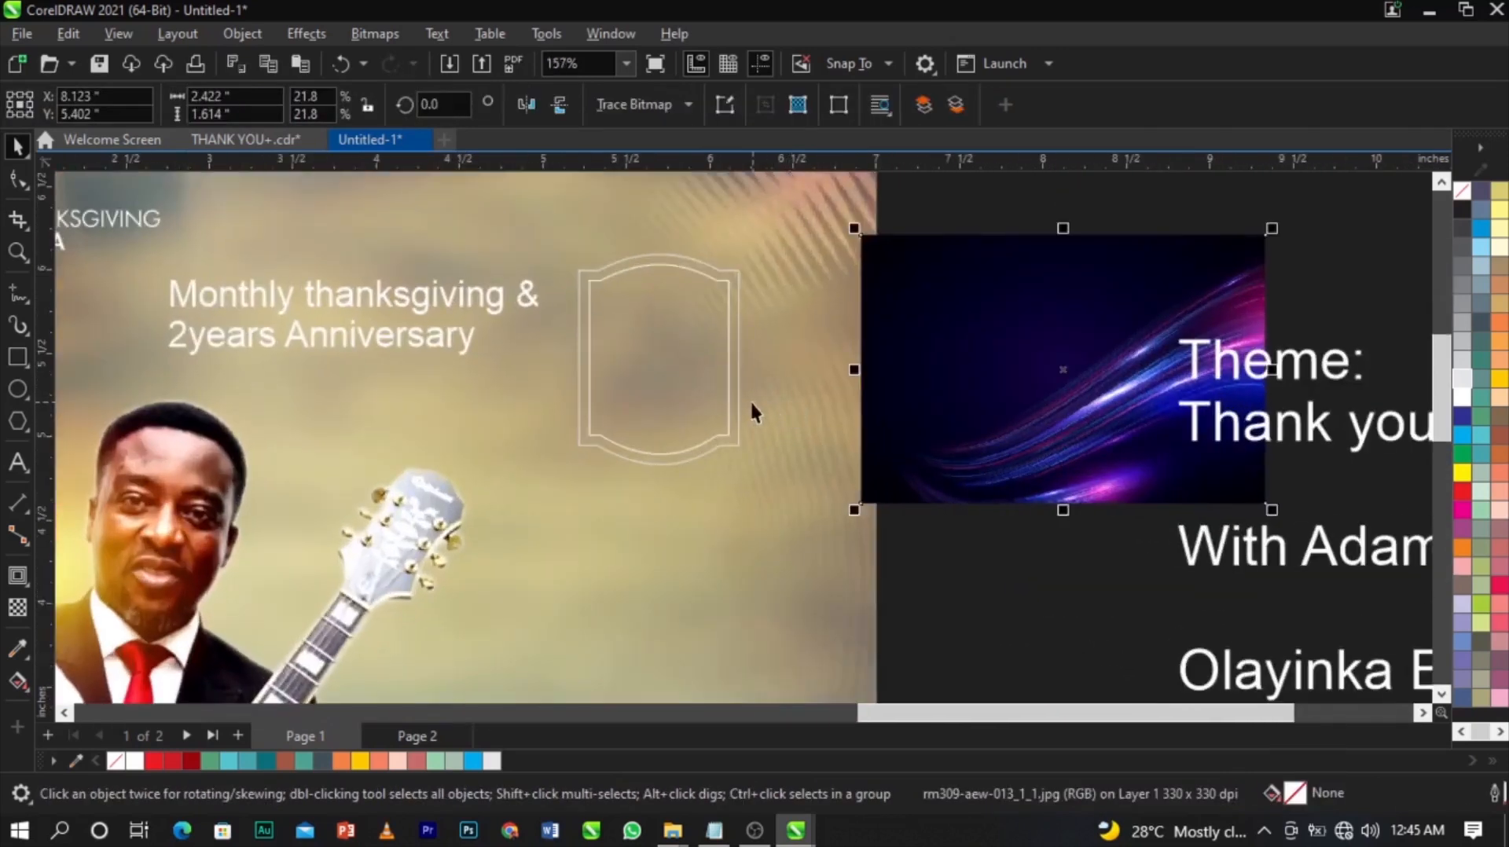
pyautogui.scroll(-2, 853, 391)
pyautogui.scroll(1, 853, 390)
pyautogui.moveTo(951, 421); pyautogui.dragTo(905, 418)
pyautogui.scroll(1, 759, 372)
pyautogui.click(829, 401)
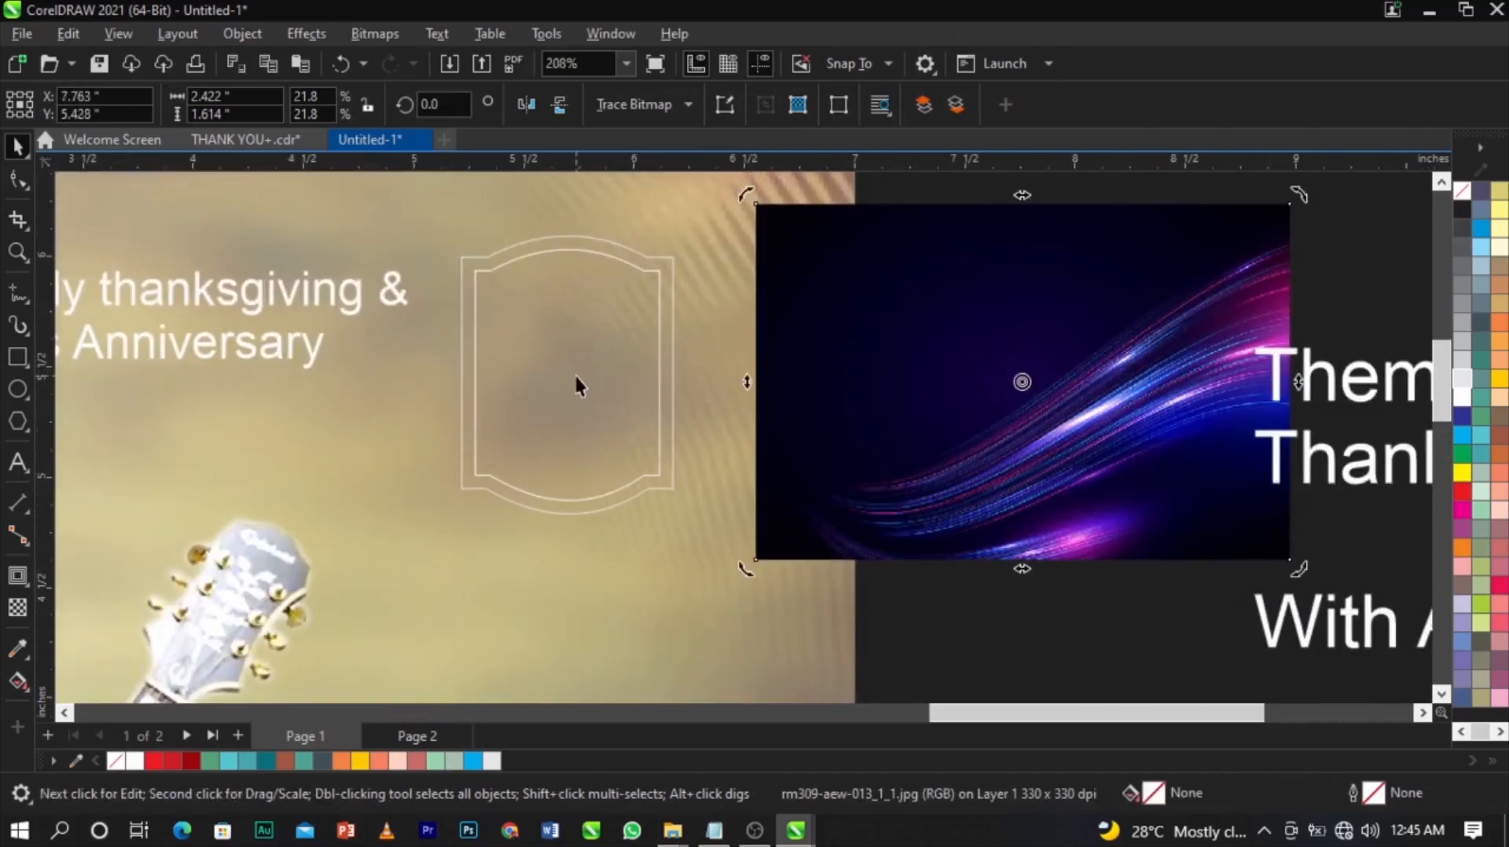
pyautogui.click(876, 408)
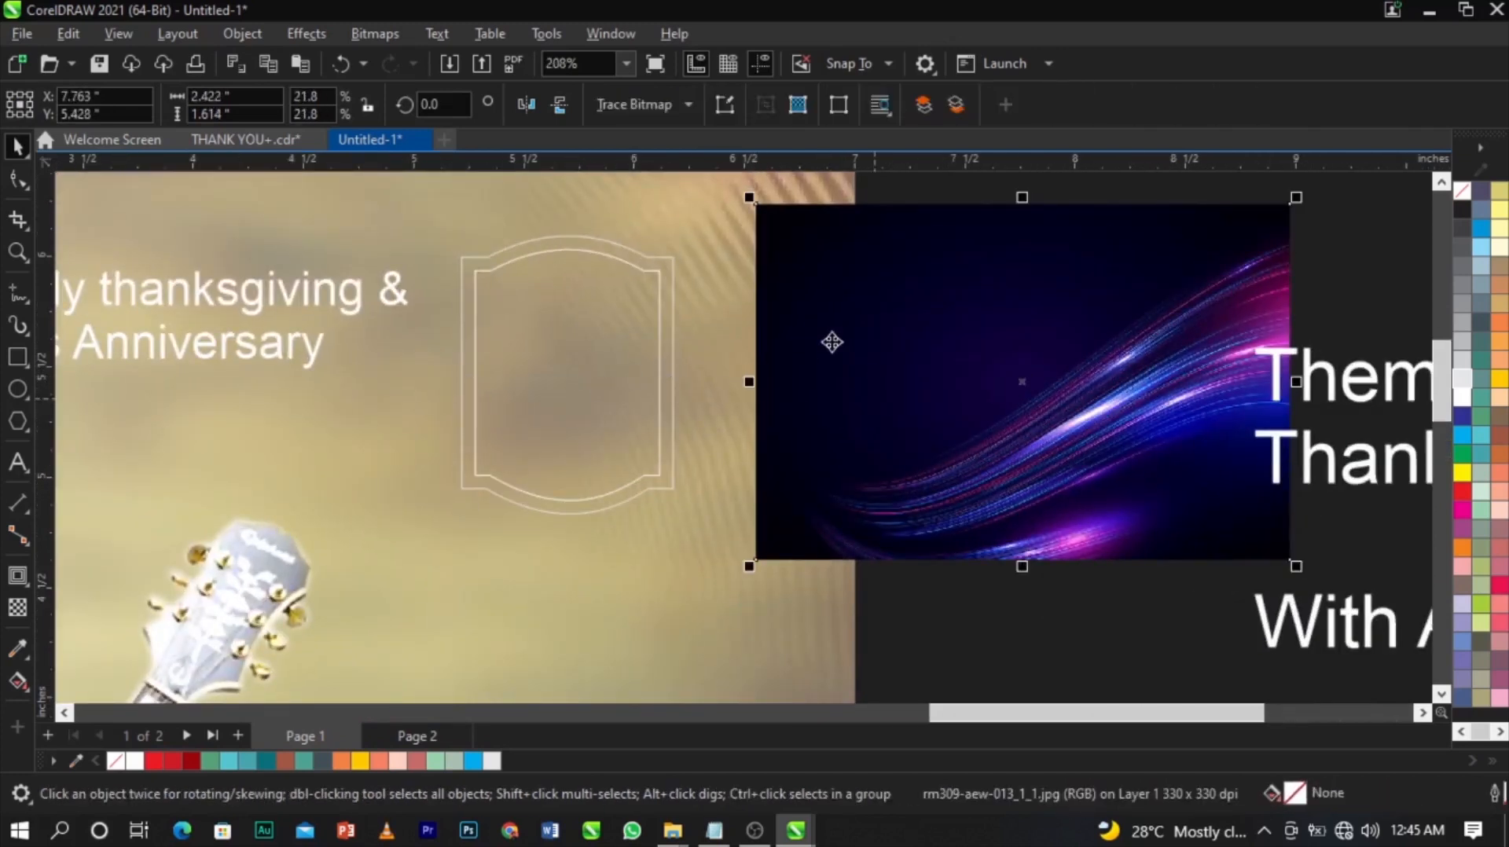
# Apply a Gaussian Blur with a radius of 17.8 pixels to the purple bitmap.
pyautogui.click(299, 33)
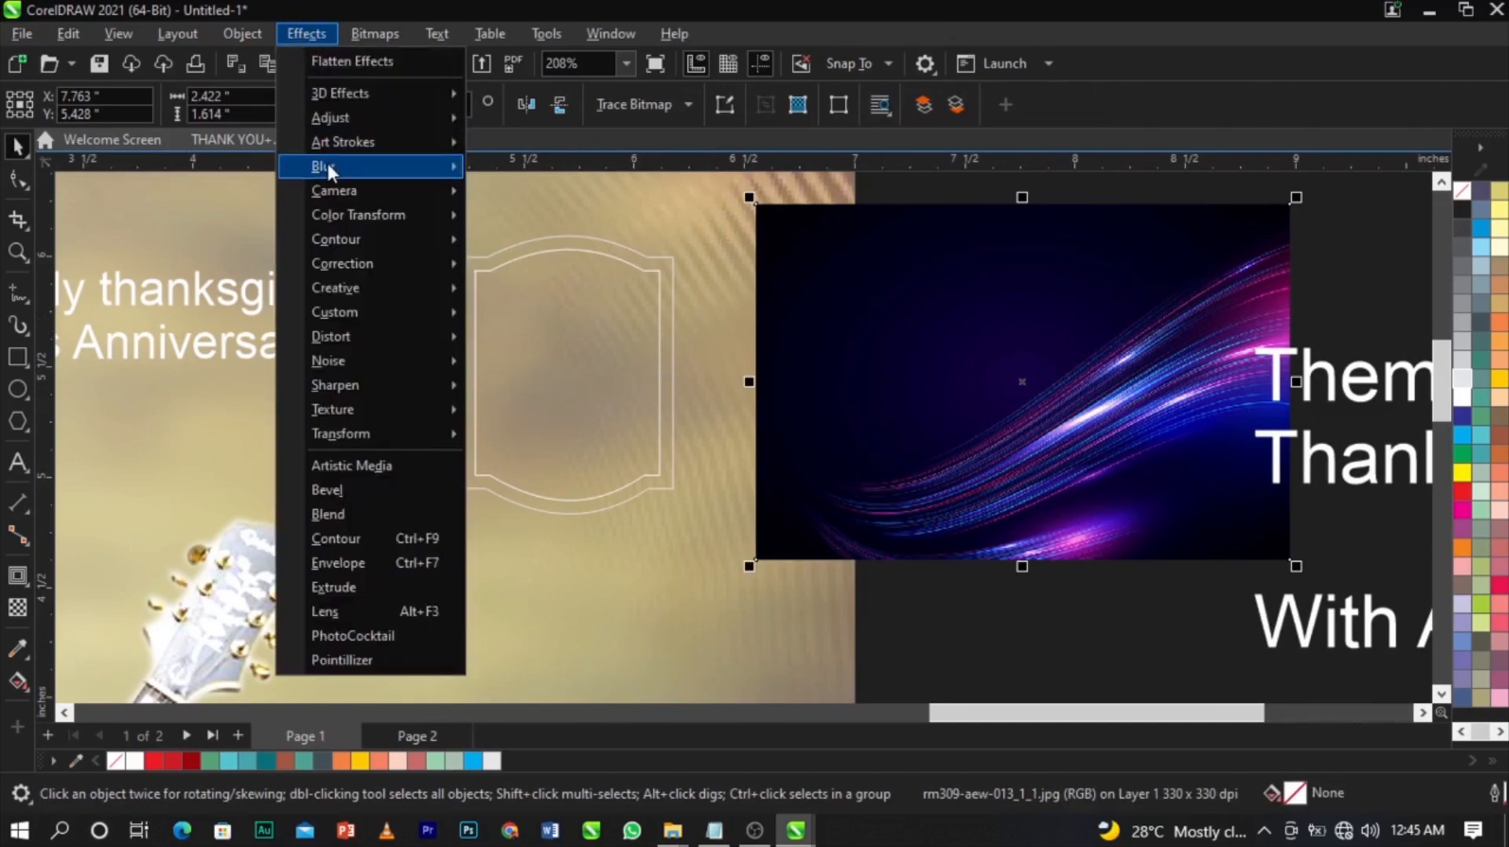
pyautogui.moveTo(328, 166)
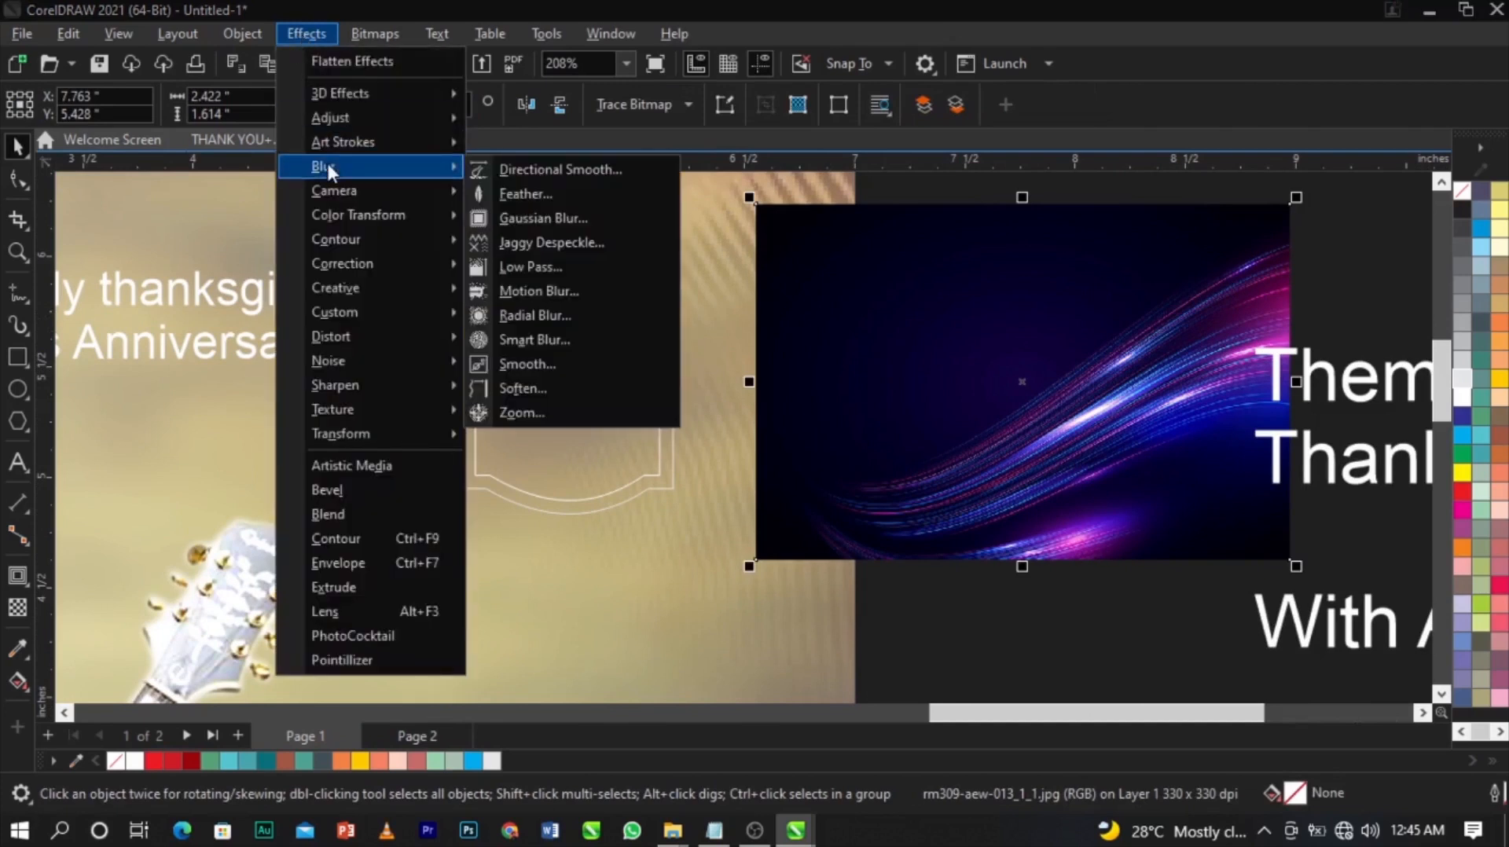
pyautogui.click(558, 215)
pyautogui.moveTo(719, 330); pyautogui.dragTo(558, 422)
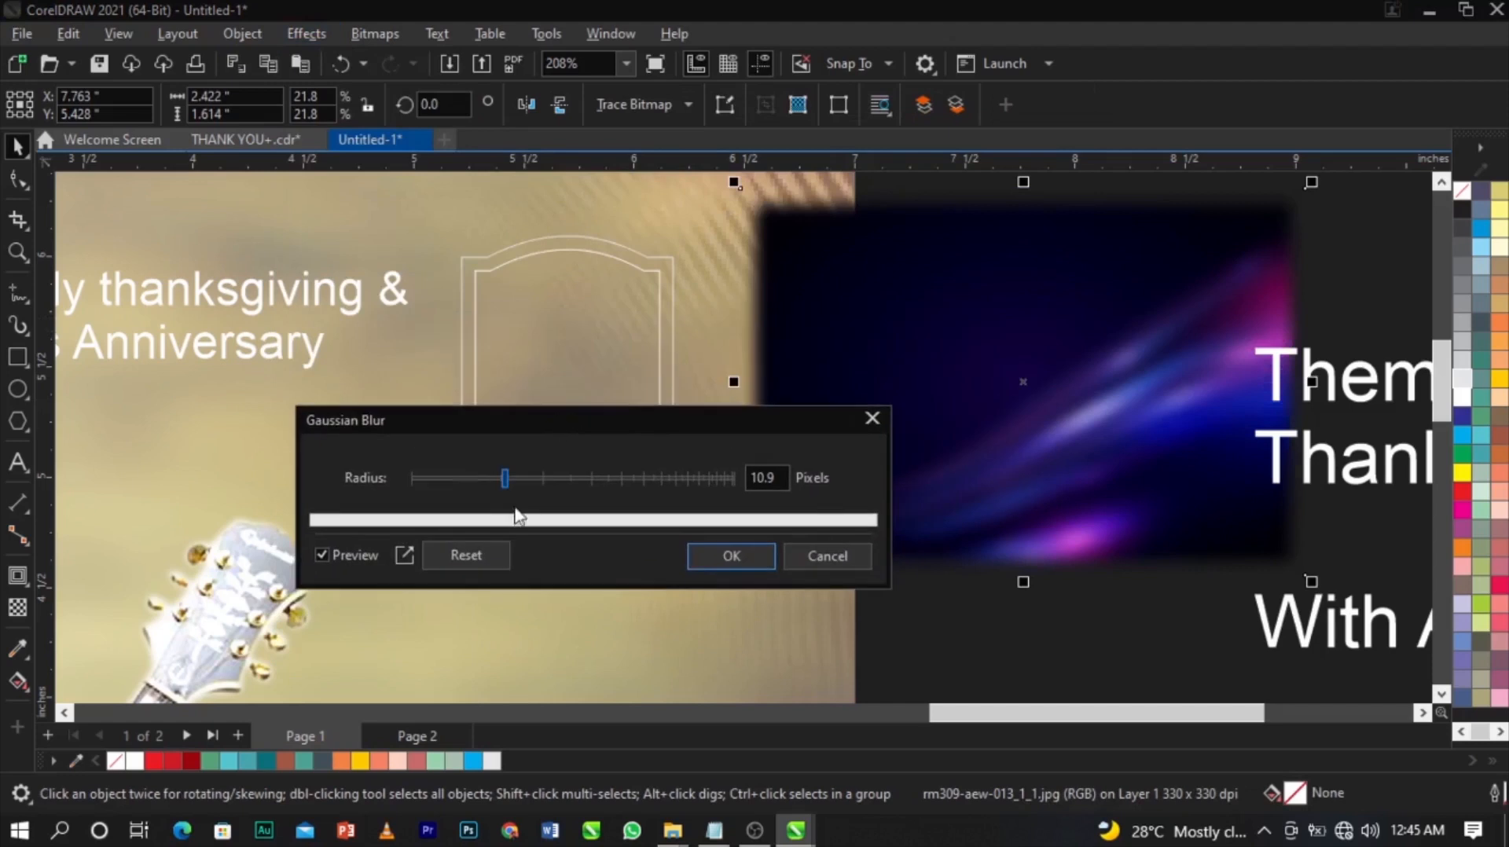
pyautogui.moveTo(528, 487); pyautogui.dragTo(537, 488)
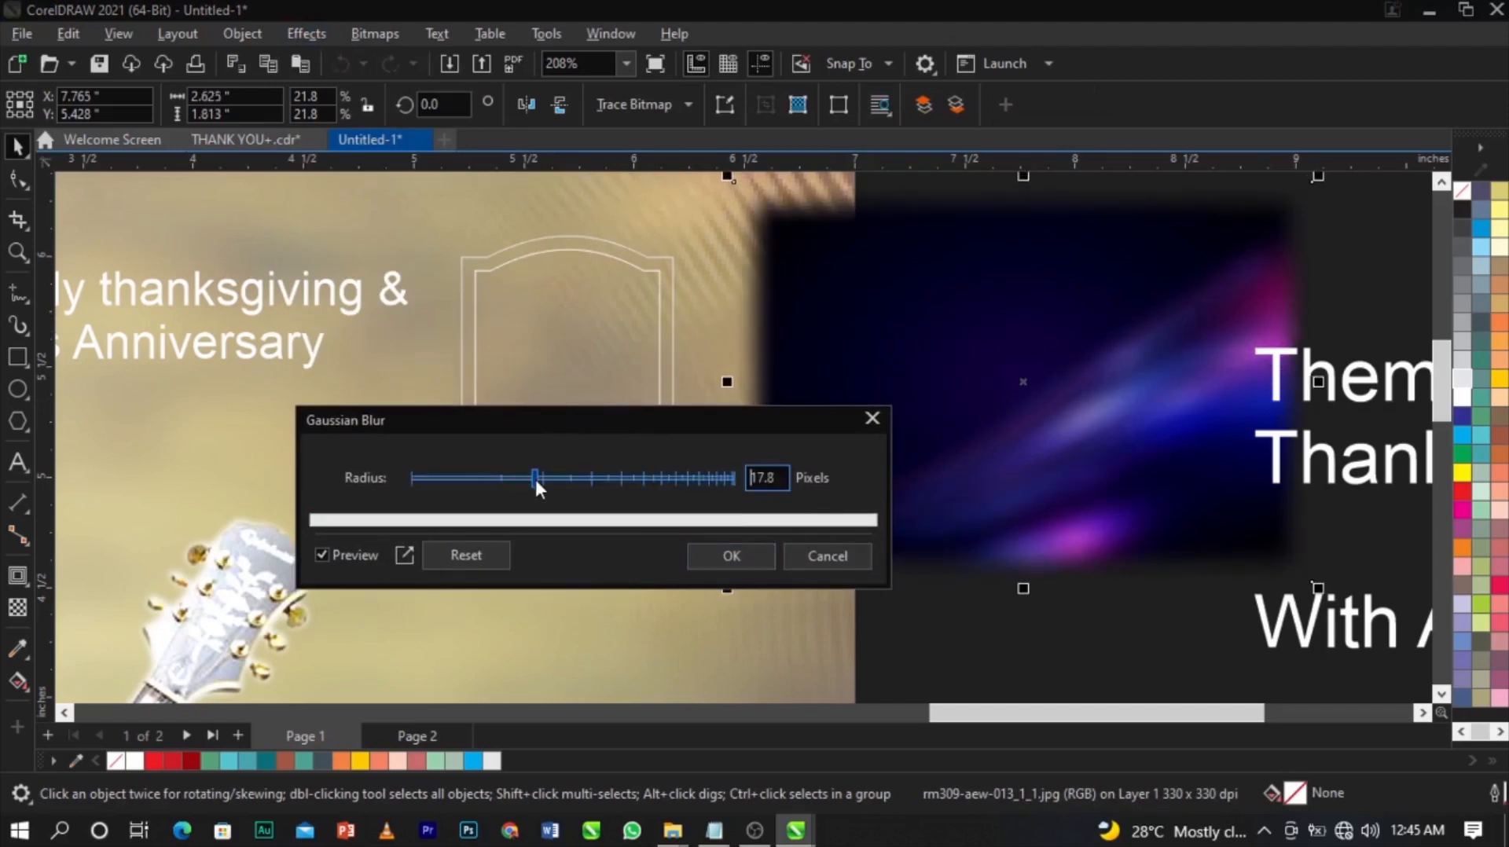
pyautogui.click(715, 557)
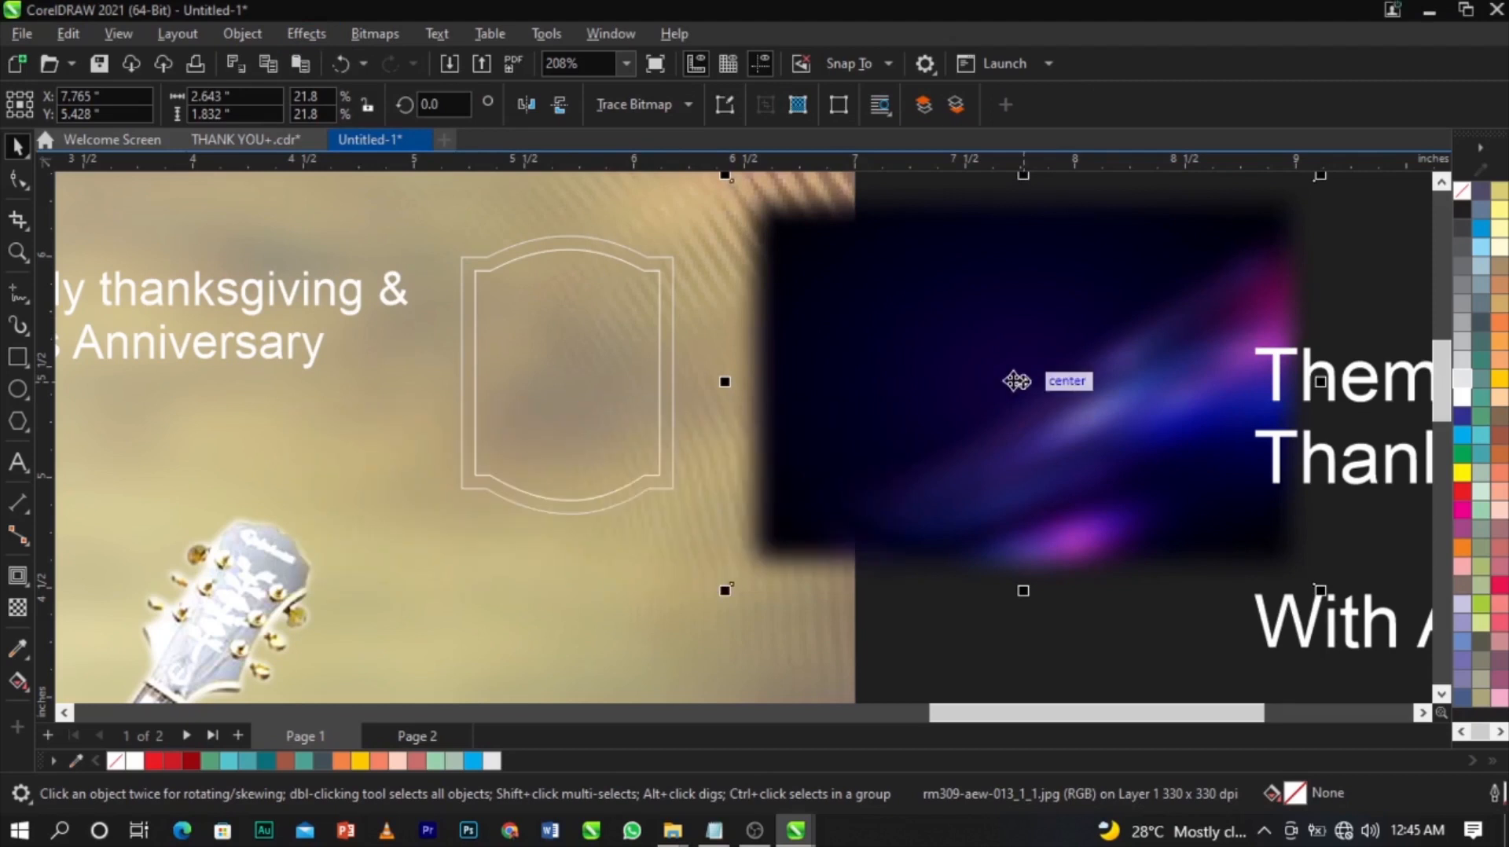
pyautogui.rightClick(1015, 381)
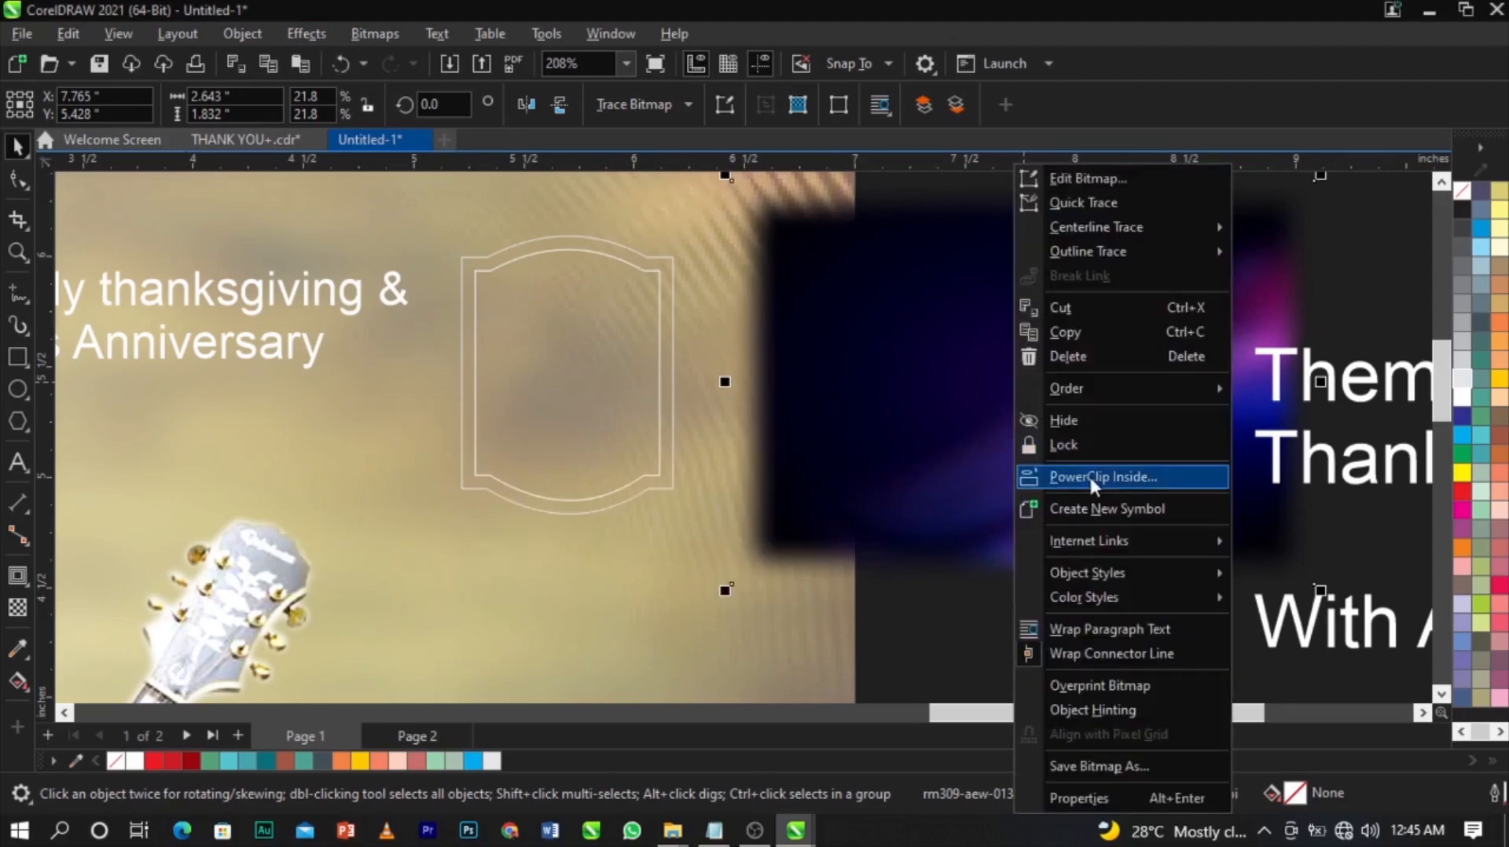
# PowerClip the blurred image inside the inner arched curve.
pyautogui.click(1090, 476)
pyautogui.click(554, 381)
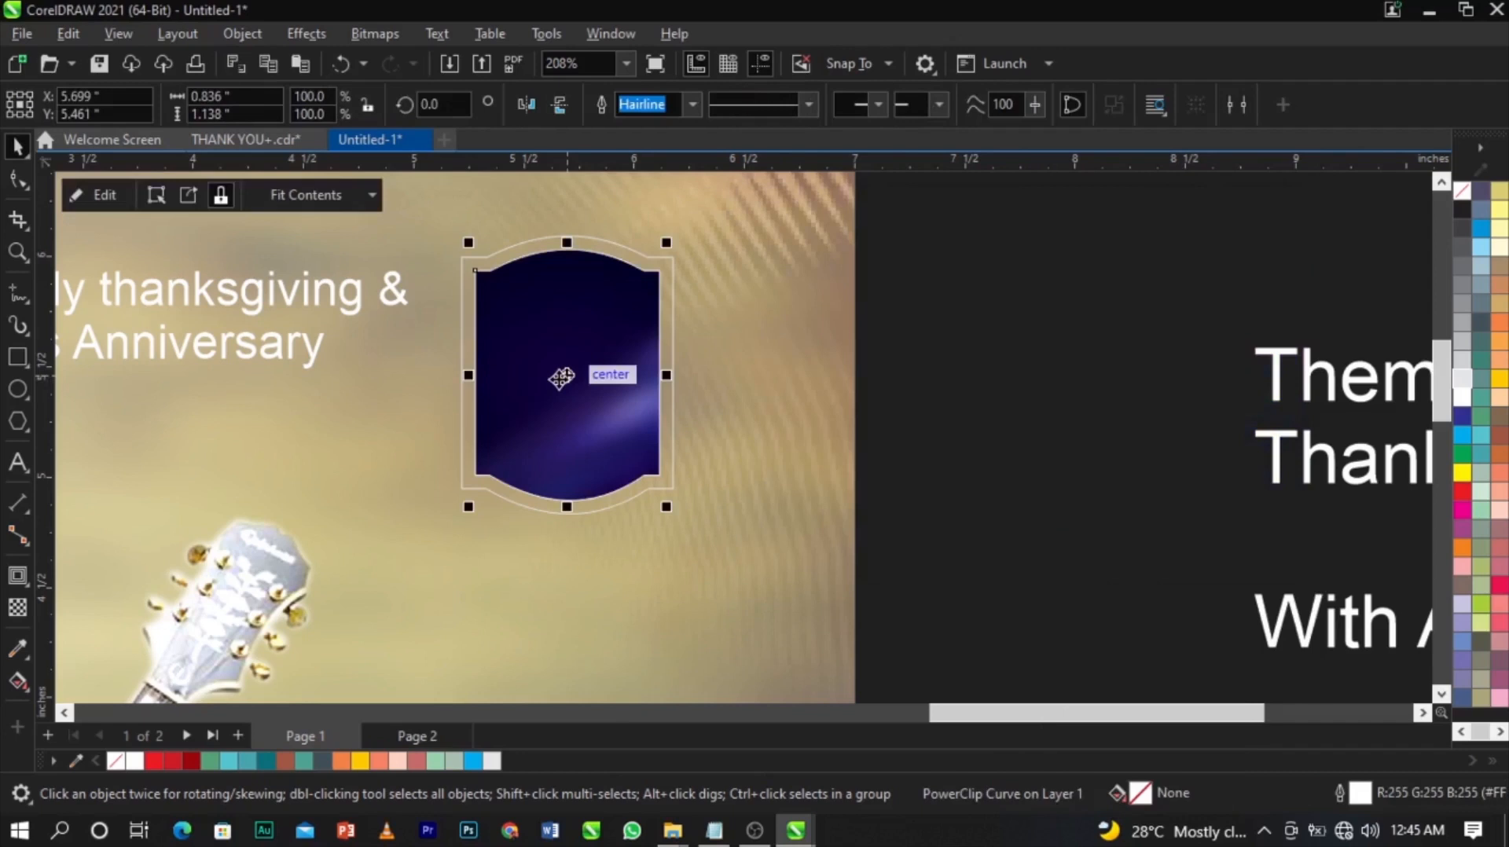
pyautogui.rightClick(561, 378)
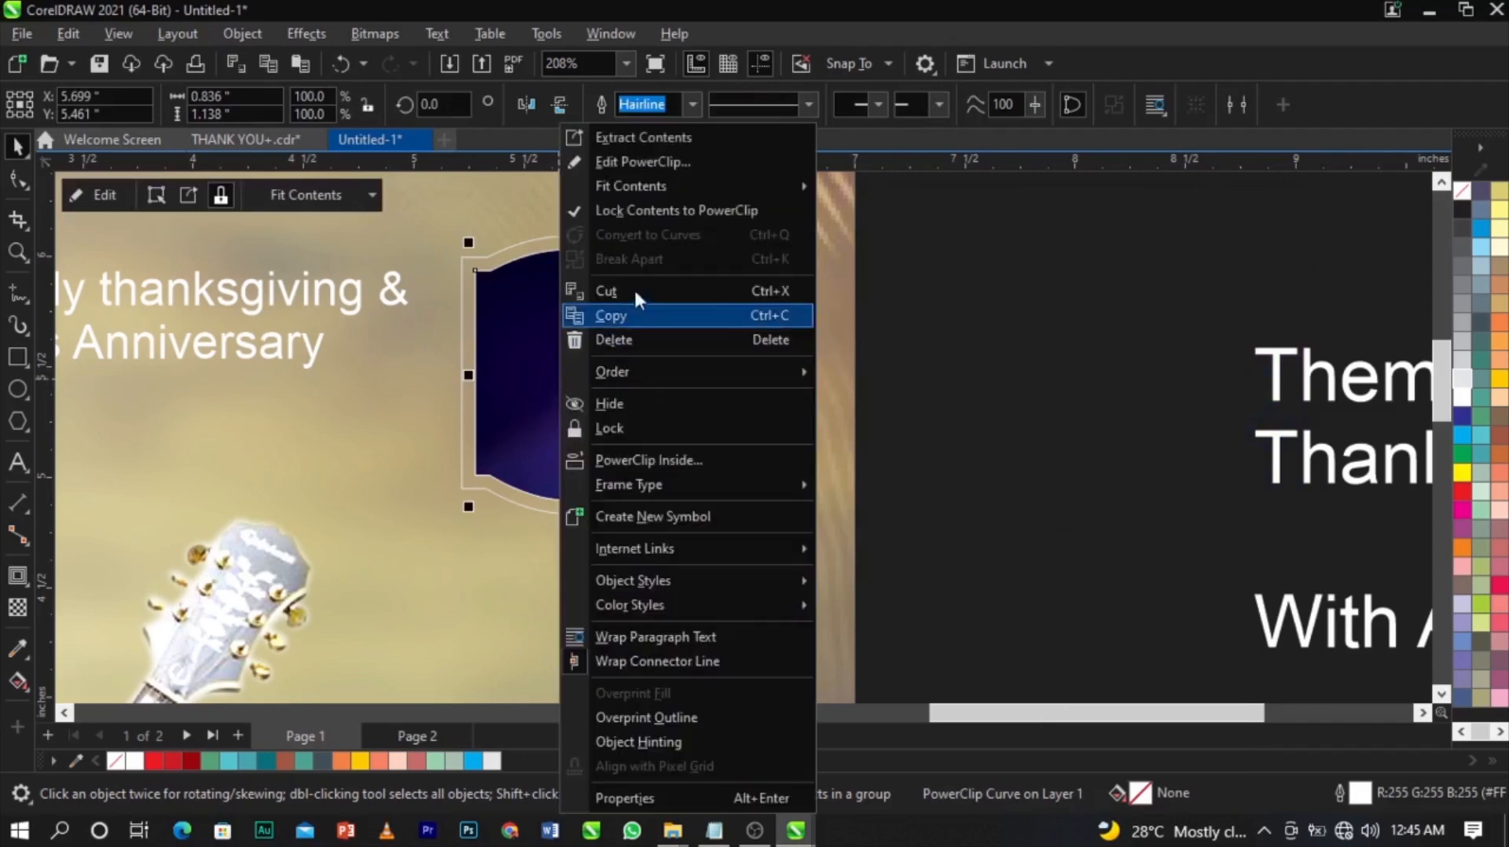
pyautogui.click(644, 162)
pyautogui.click(522, 427)
# Scale the clipped image to 17.3% so it fills the frame, then finish editing.
pyautogui.moveTo(860, 579); pyautogui.dragTo(721, 477)
pyautogui.moveTo(777, 536); pyautogui.dragTo(787, 547)
pyautogui.keyDown('ctrl'); pyautogui.click(934, 515); pyautogui.keyUp('ctrl')
pyautogui.click(936, 515)
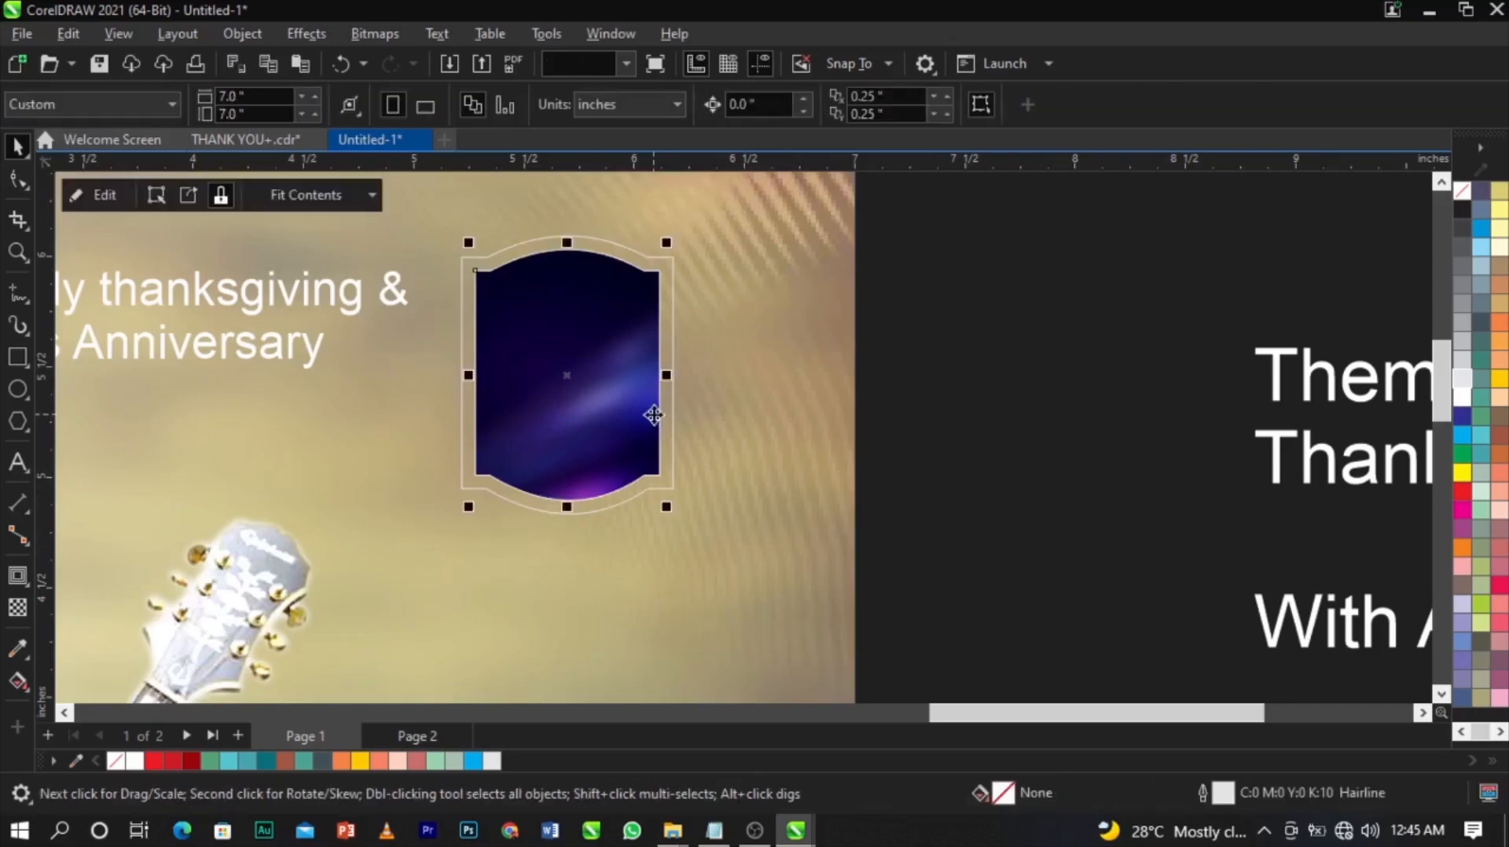
# Select the outer arched frame border.
pyautogui.click(653, 413)
pyautogui.scroll(-1, 819, 303)
pyautogui.scroll(2, 824, 323)
pyautogui.scroll(-2, 829, 337)
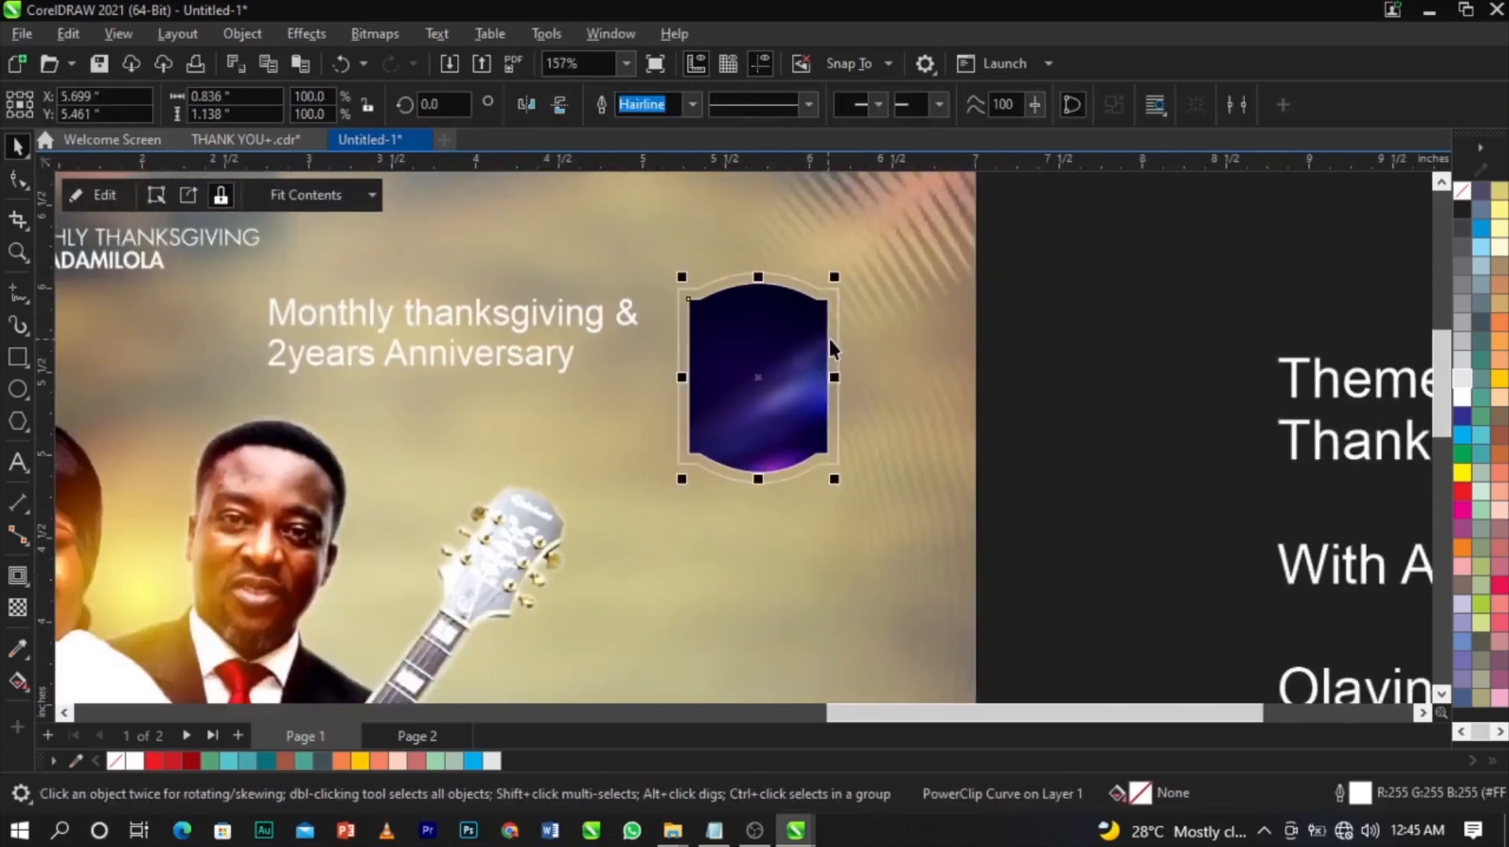
pyautogui.scroll(1, 833, 345)
pyautogui.click(842, 347)
pyautogui.scroll(1, 889, 353)
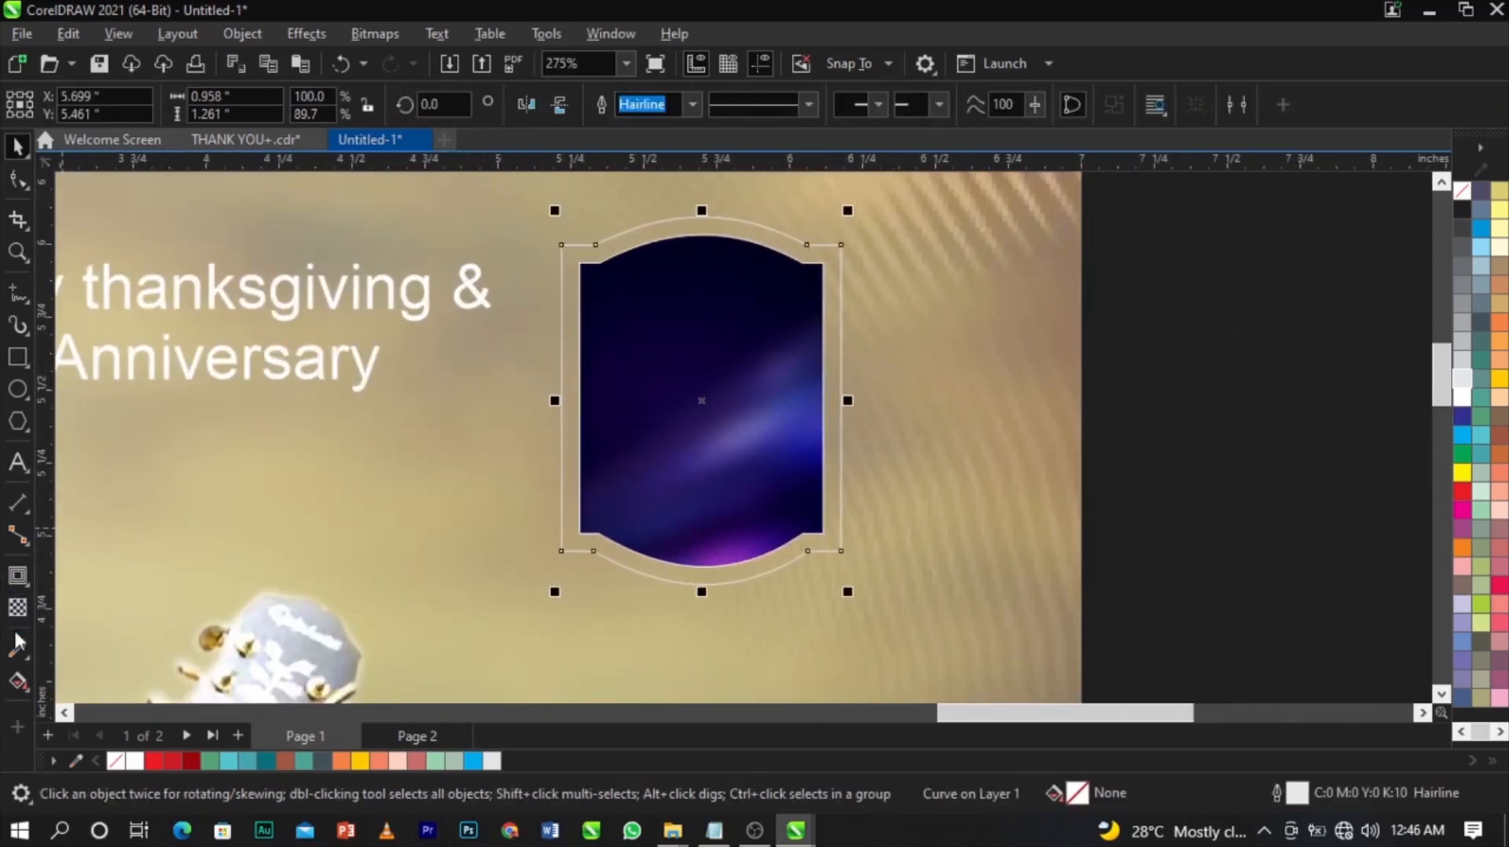
pyautogui.click(20, 683)
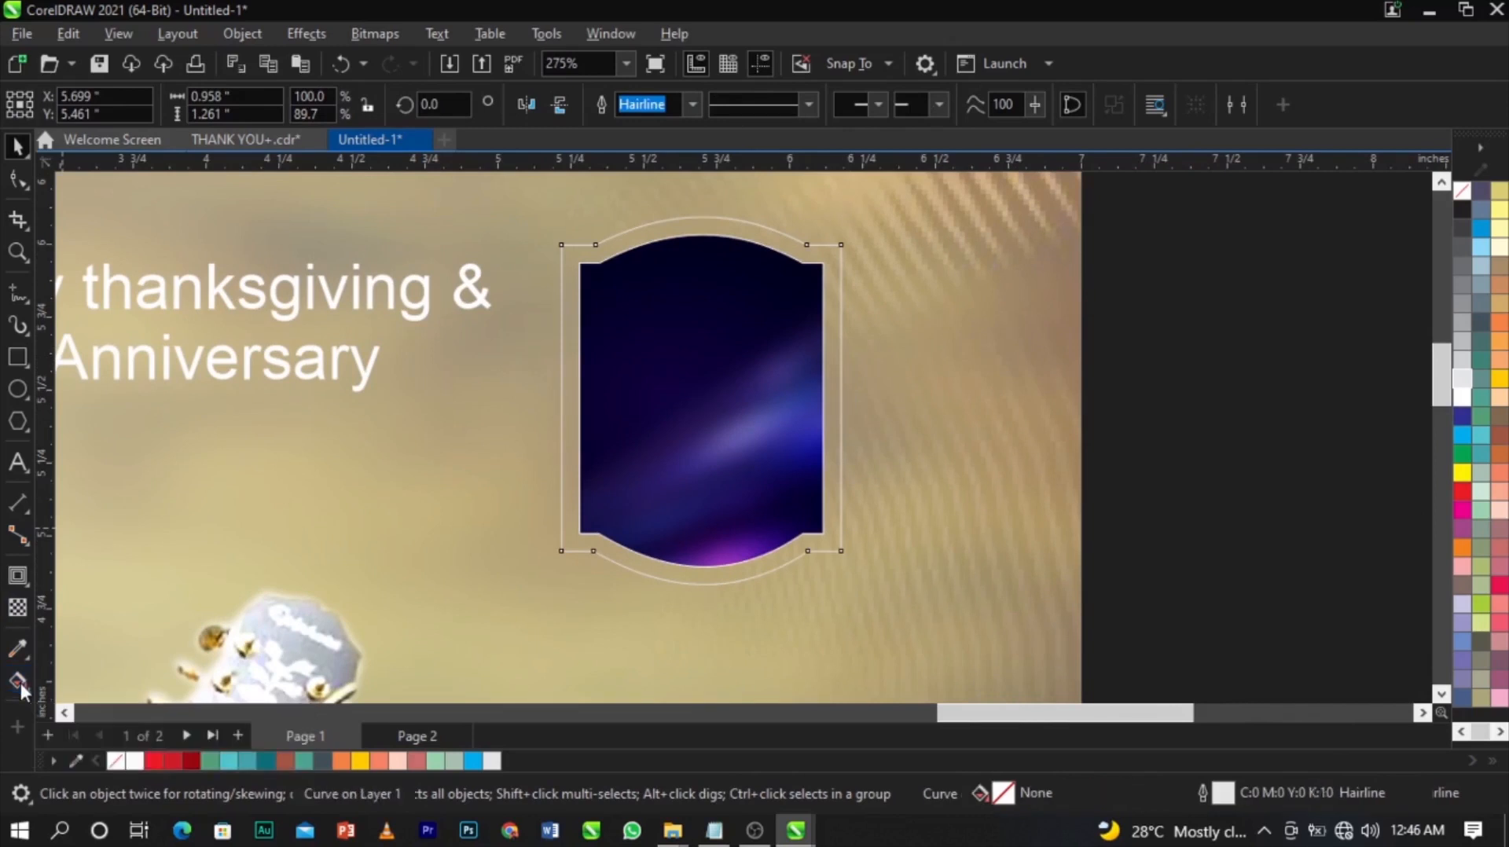
# Drag a horizontal linear fountain fill across the frame and set its start node to gold.
pyautogui.moveTo(563, 419); pyautogui.dragTo(839, 420)
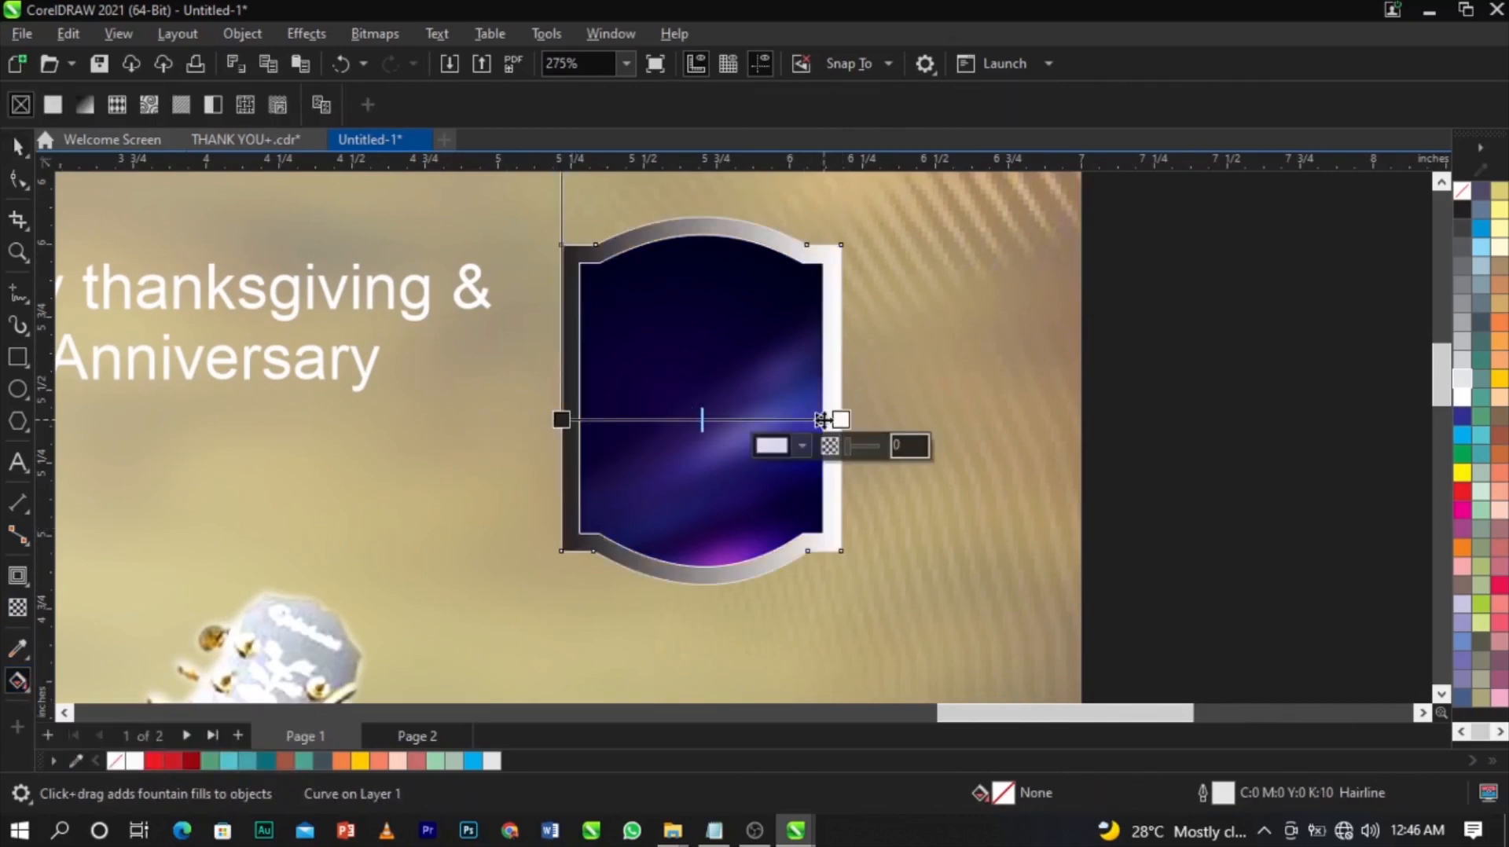
pyautogui.click(562, 420)
pyautogui.click(527, 451)
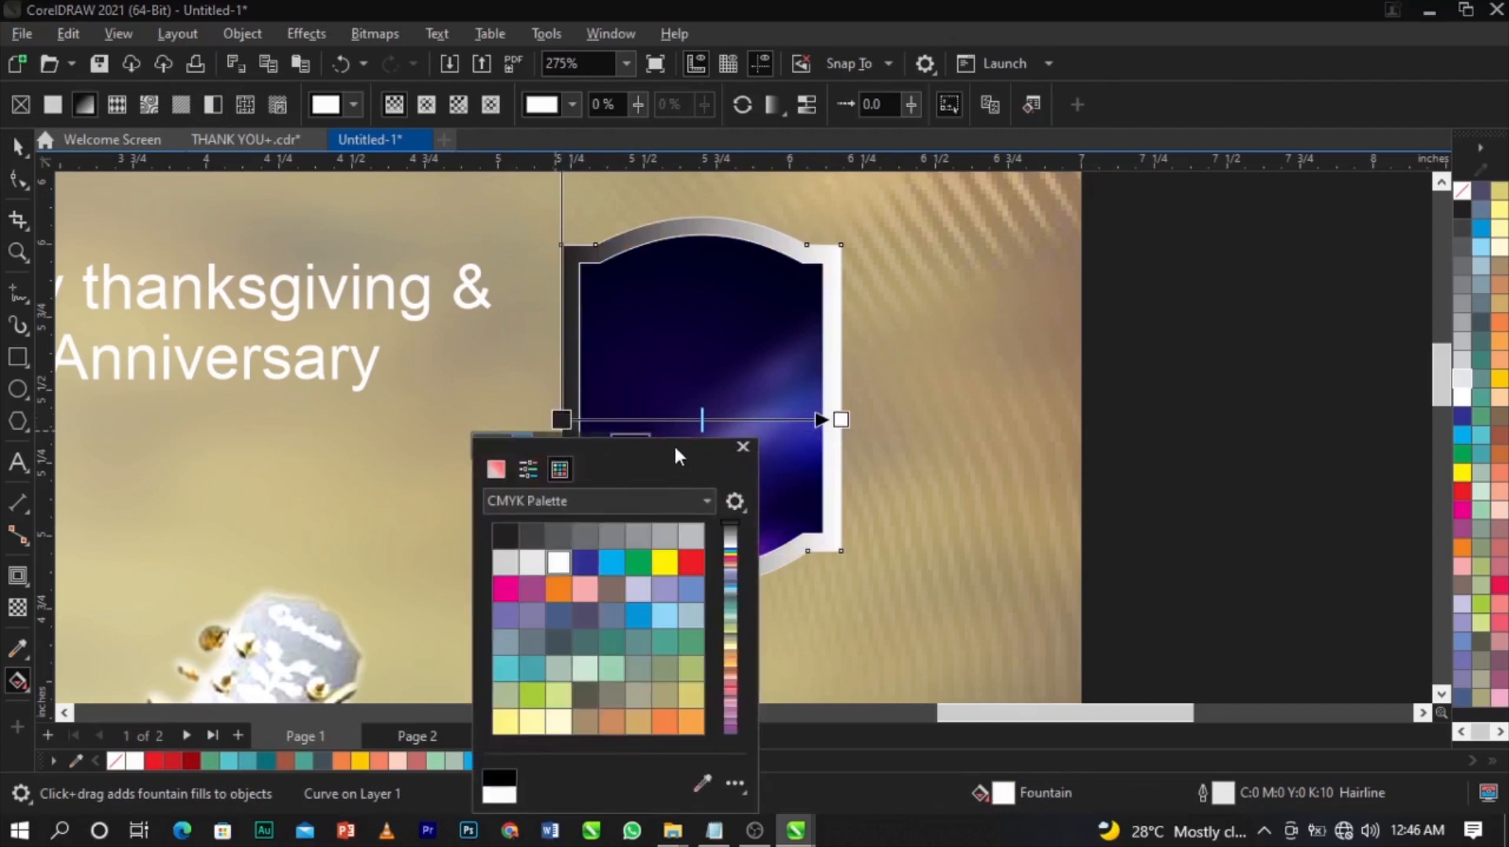
pyautogui.moveTo(668, 460); pyautogui.dragTo(1199, 305)
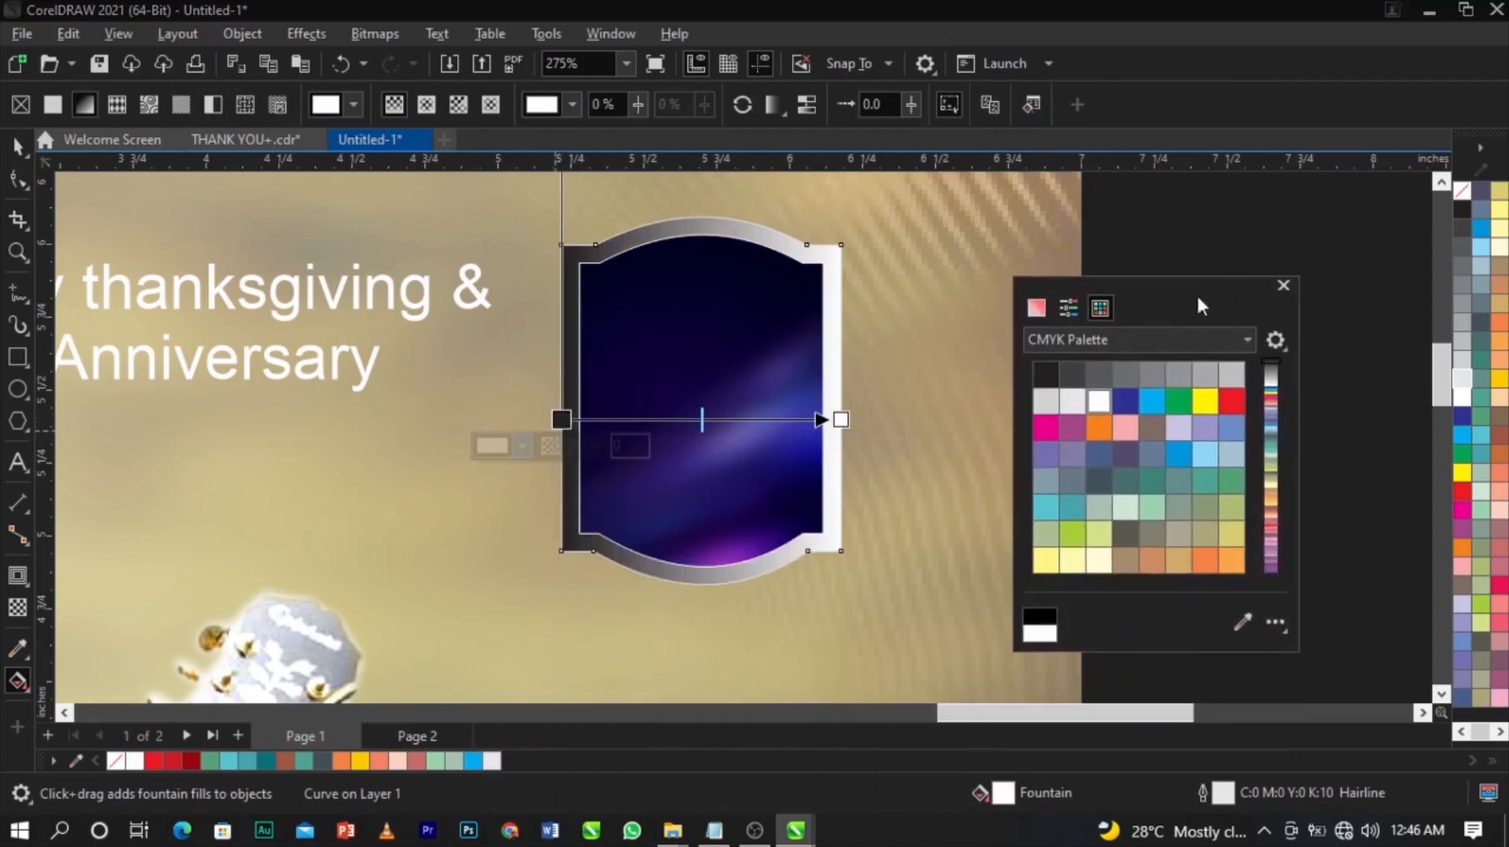
pyautogui.click(1041, 308)
pyautogui.click(1069, 340)
pyautogui.click(1077, 393)
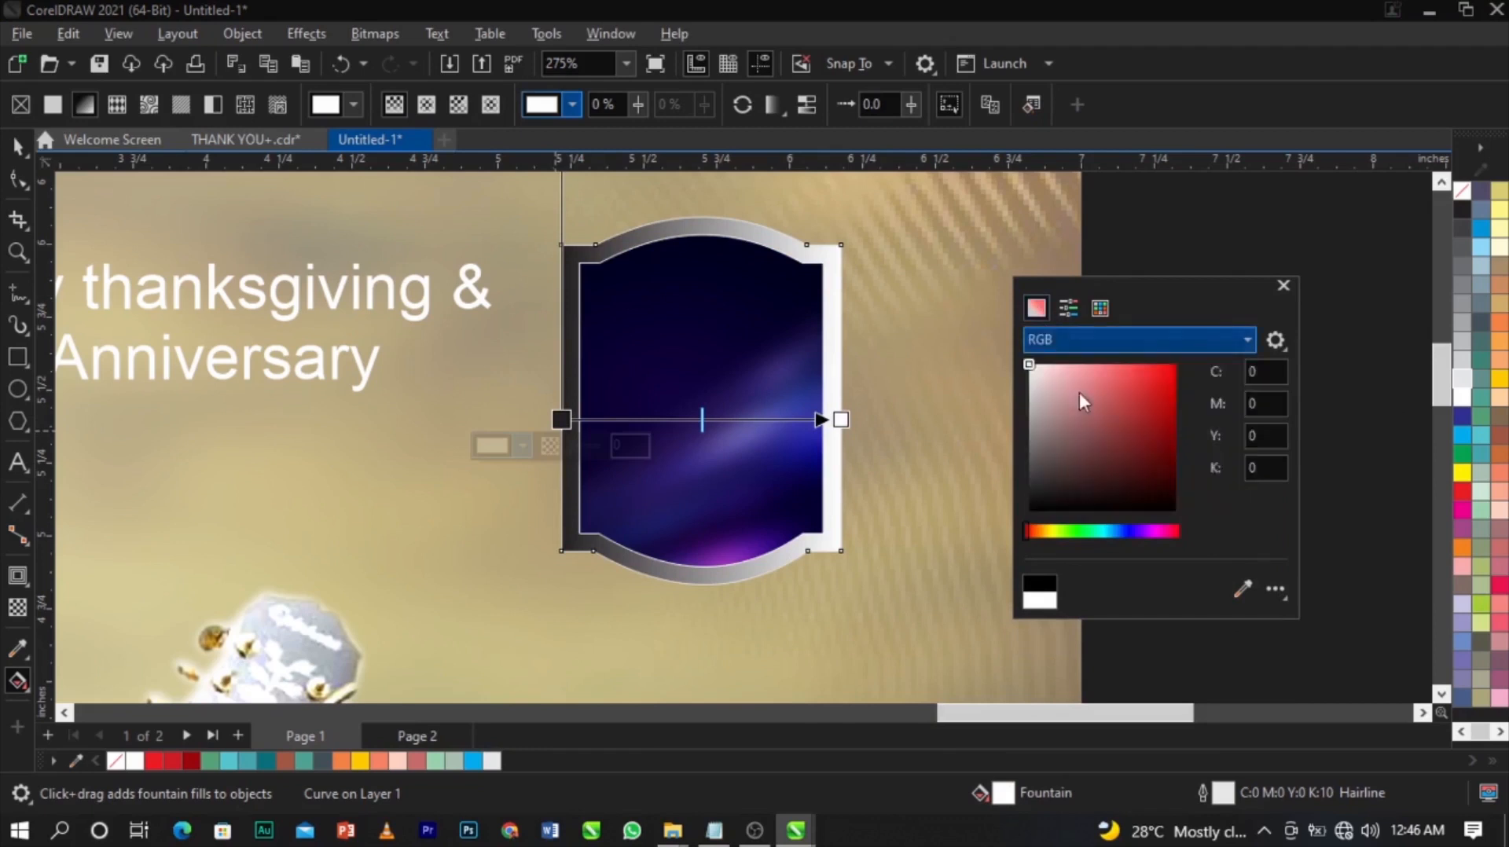
pyautogui.moveTo(1030, 535); pyautogui.dragTo(1039, 535)
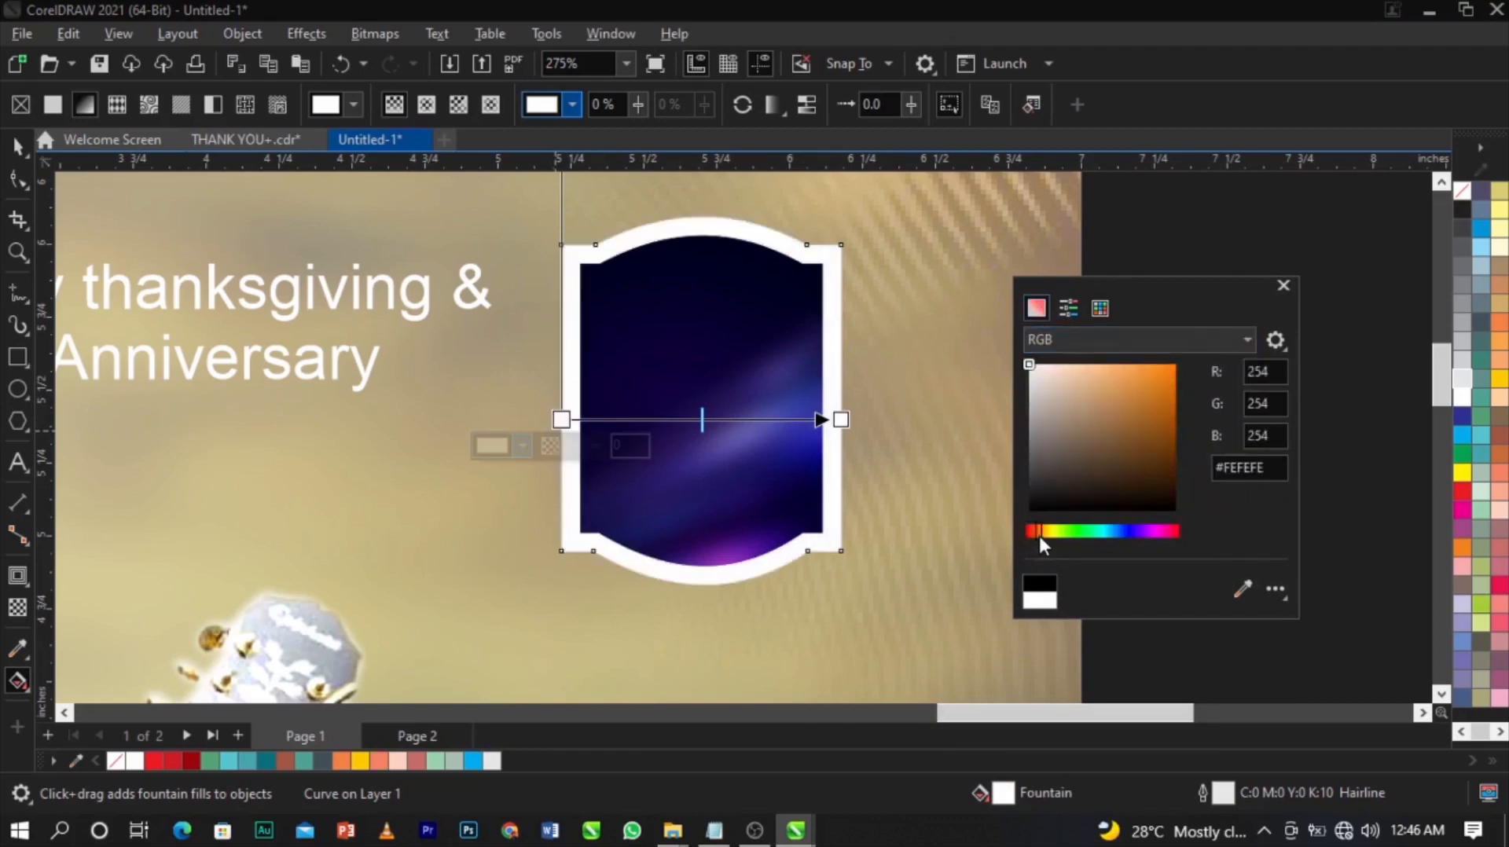
pyautogui.moveTo(1173, 395); pyautogui.dragTo(1159, 383)
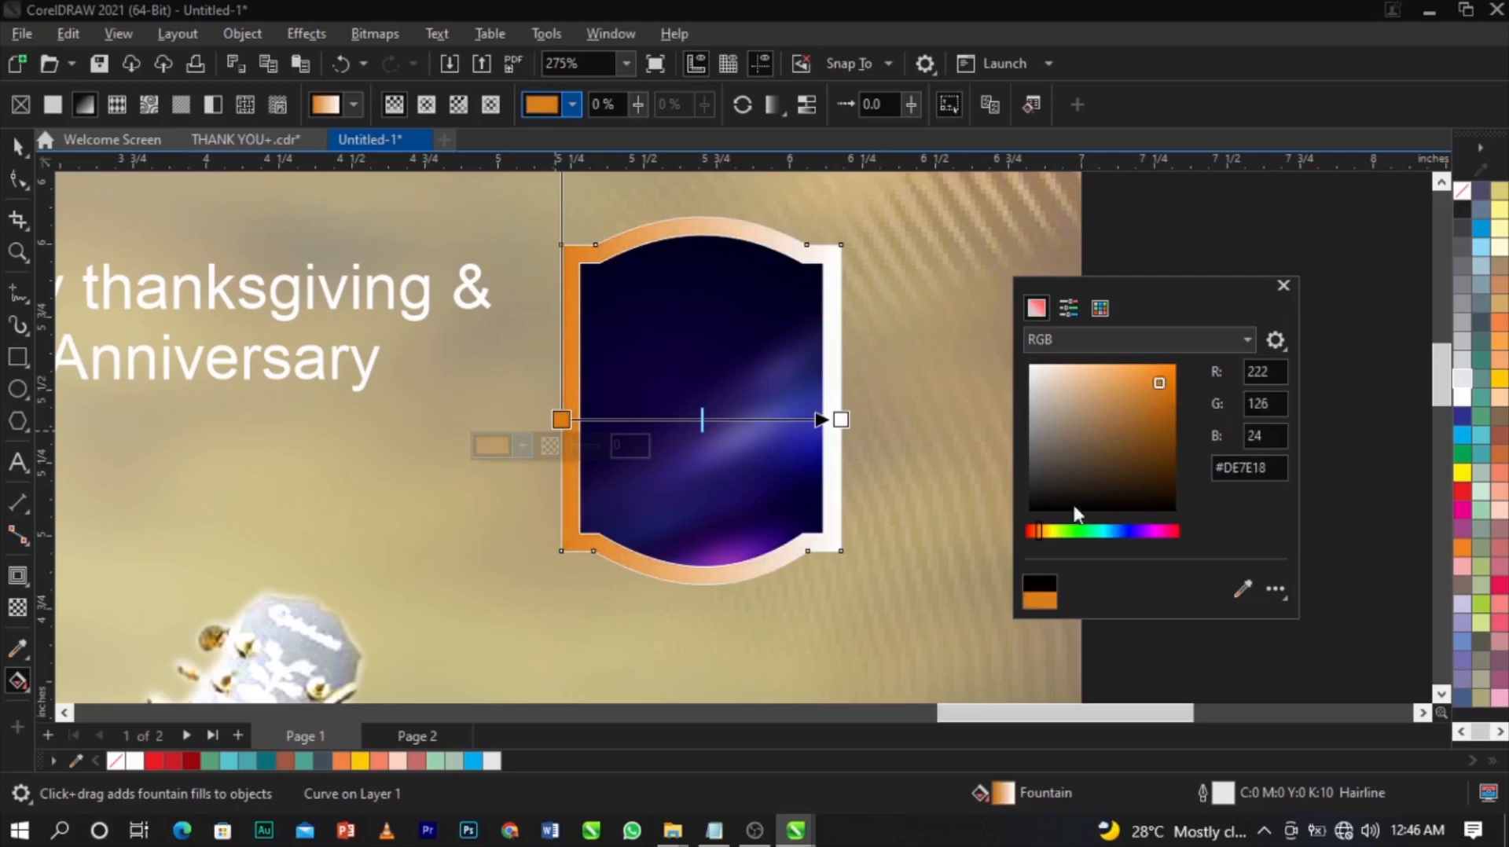
pyautogui.click(1044, 535)
pyautogui.moveTo(1046, 533); pyautogui.dragTo(1044, 535)
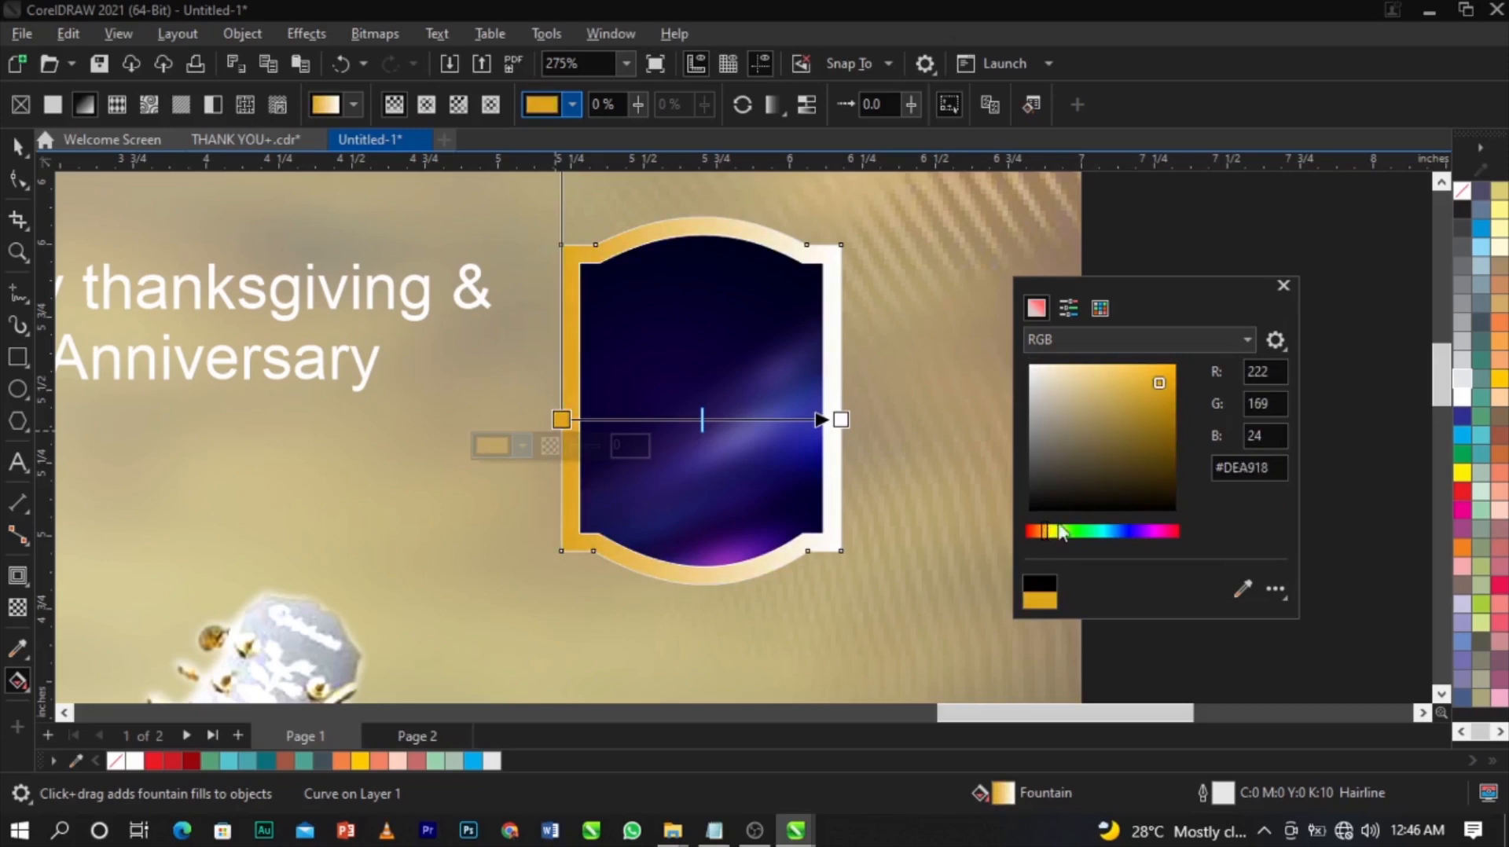
pyautogui.moveTo(1156, 380); pyautogui.dragTo(1144, 381)
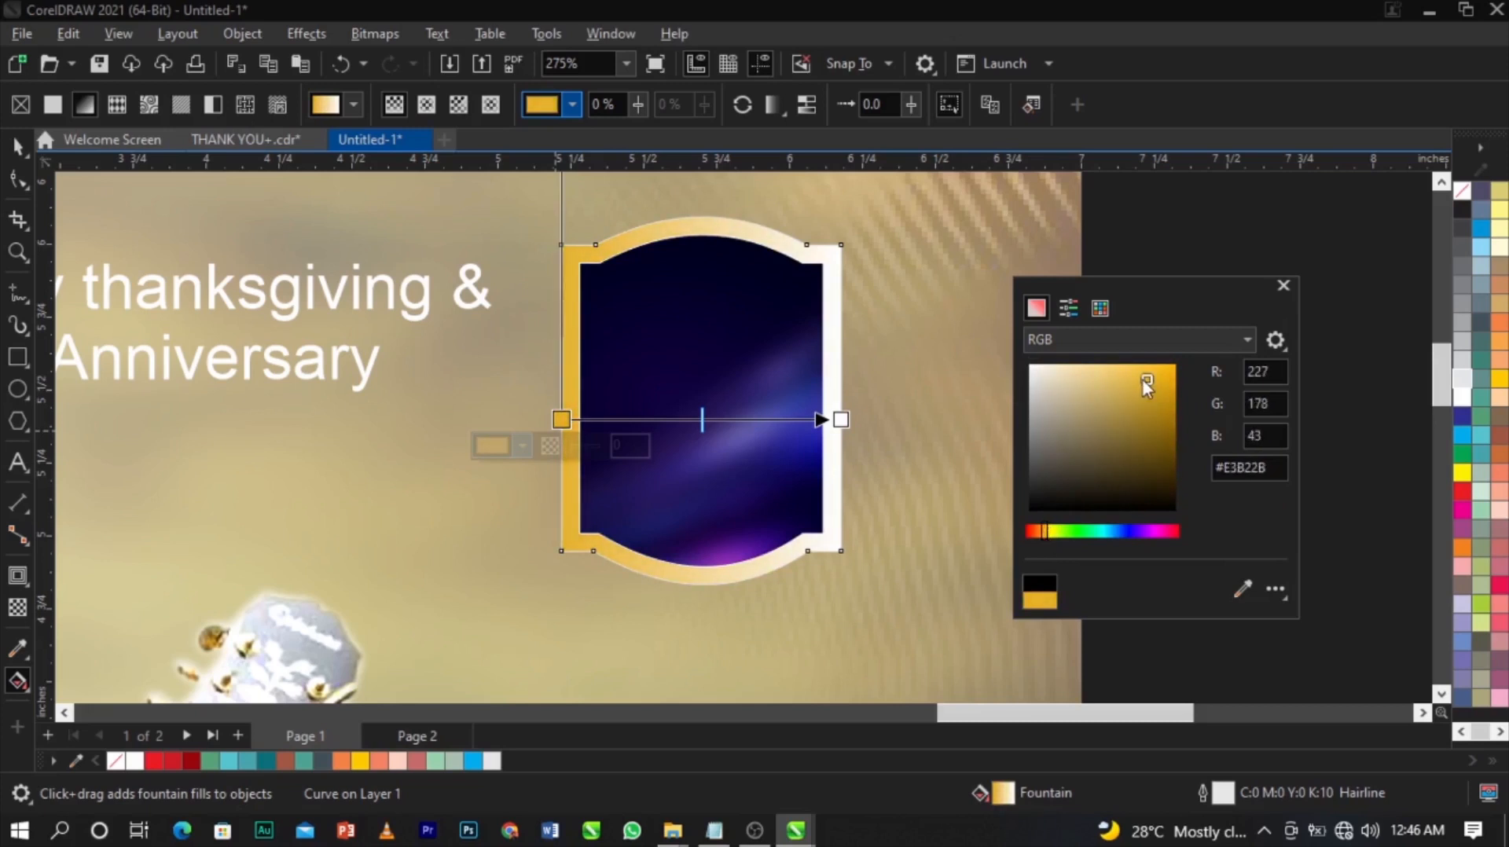
# Set the gradient's right-hand end node to a deep gold, #916005.
pyautogui.click(841, 420)
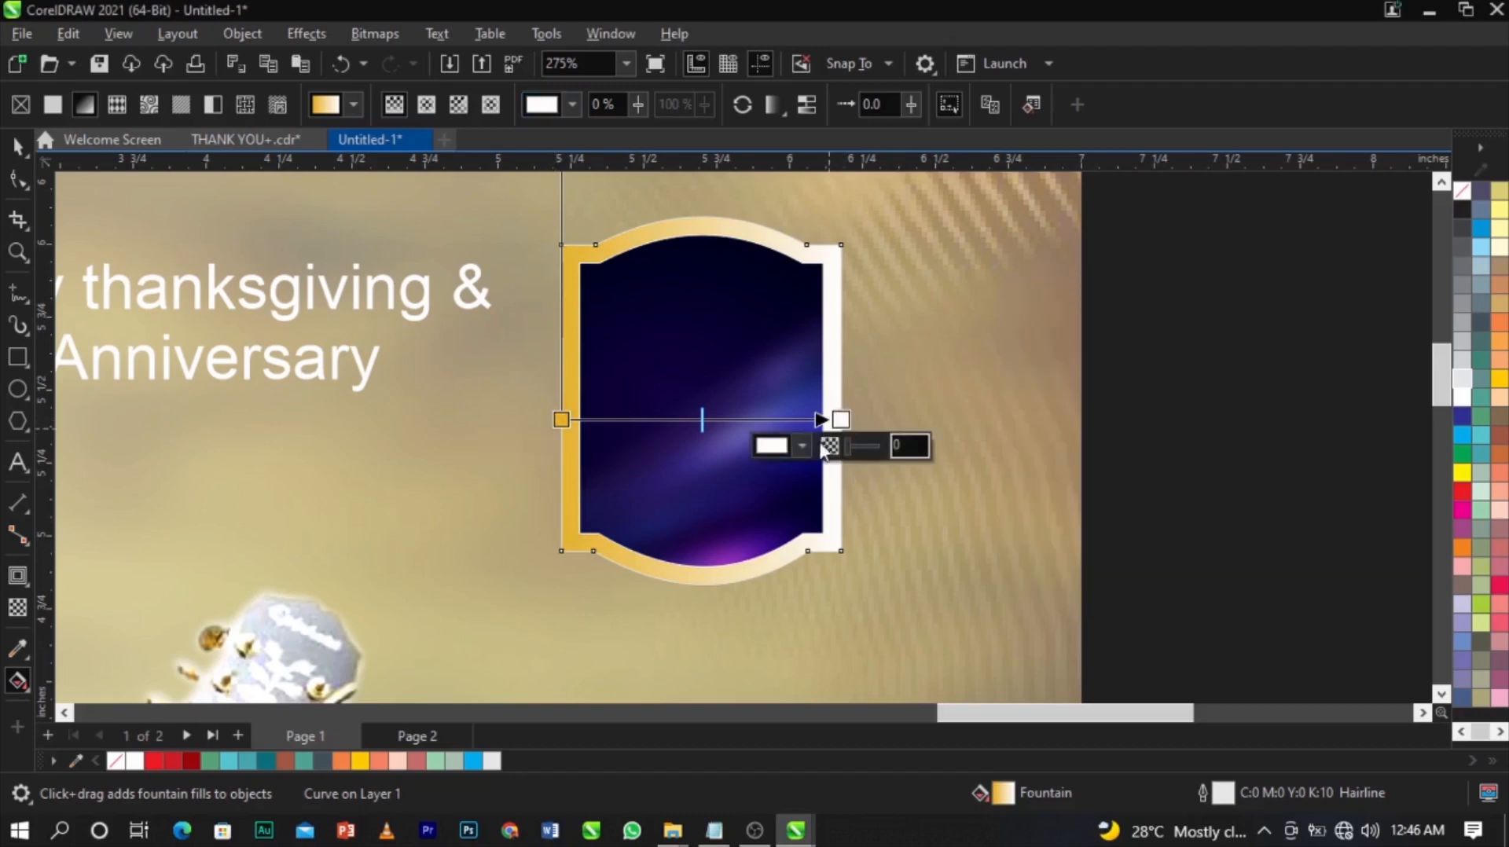
pyautogui.click(804, 445)
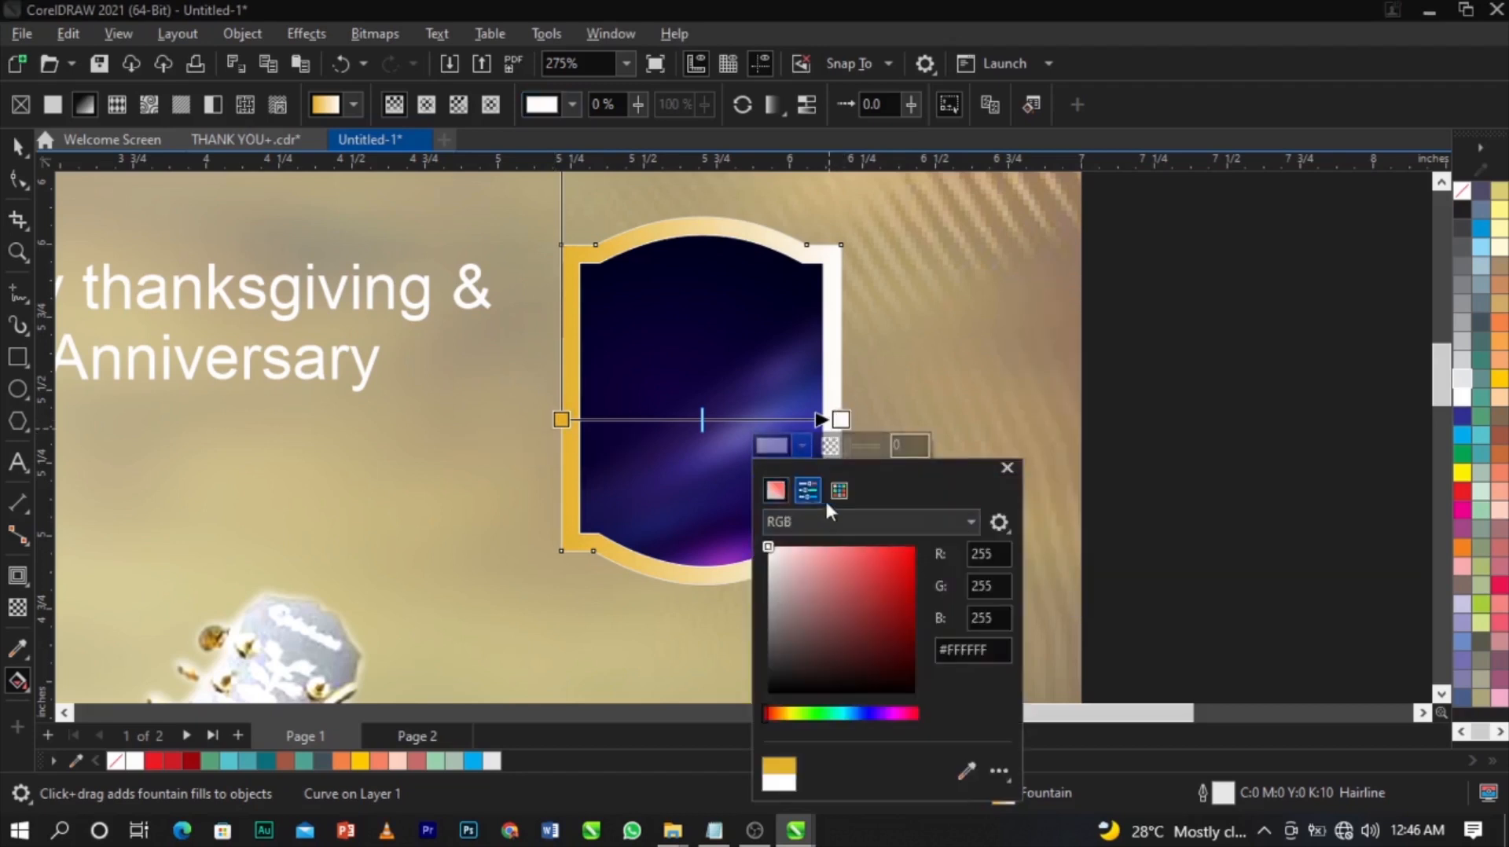
pyautogui.click(771, 714)
pyautogui.moveTo(772, 711); pyautogui.dragTo(786, 712)
pyautogui.moveTo(911, 550); pyautogui.dragTo(895, 588)
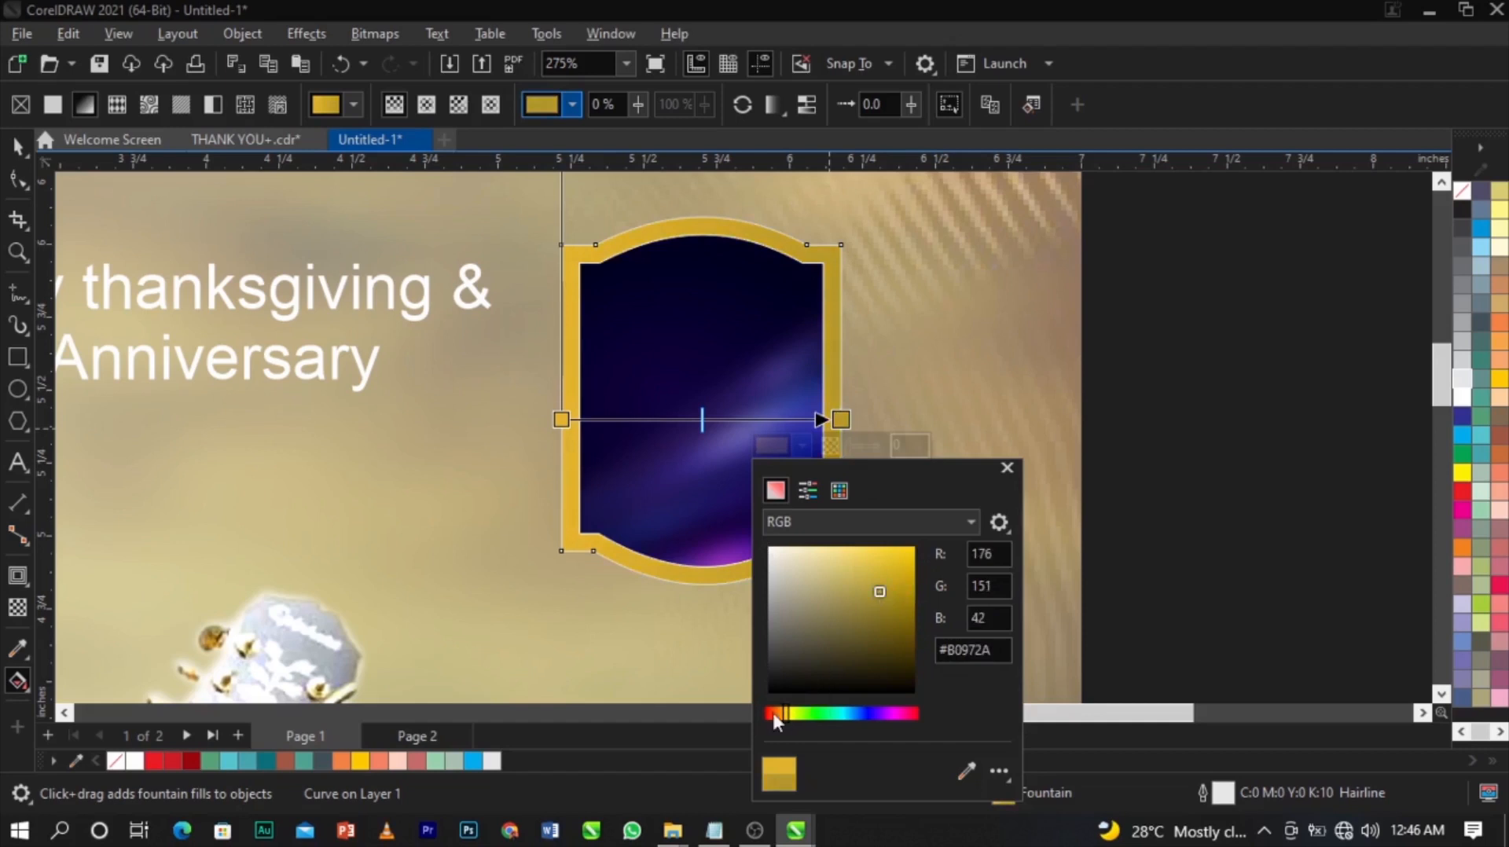
pyautogui.moveTo(786, 714); pyautogui.dragTo(782, 713)
pyautogui.moveTo(888, 597); pyautogui.dragTo(910, 610)
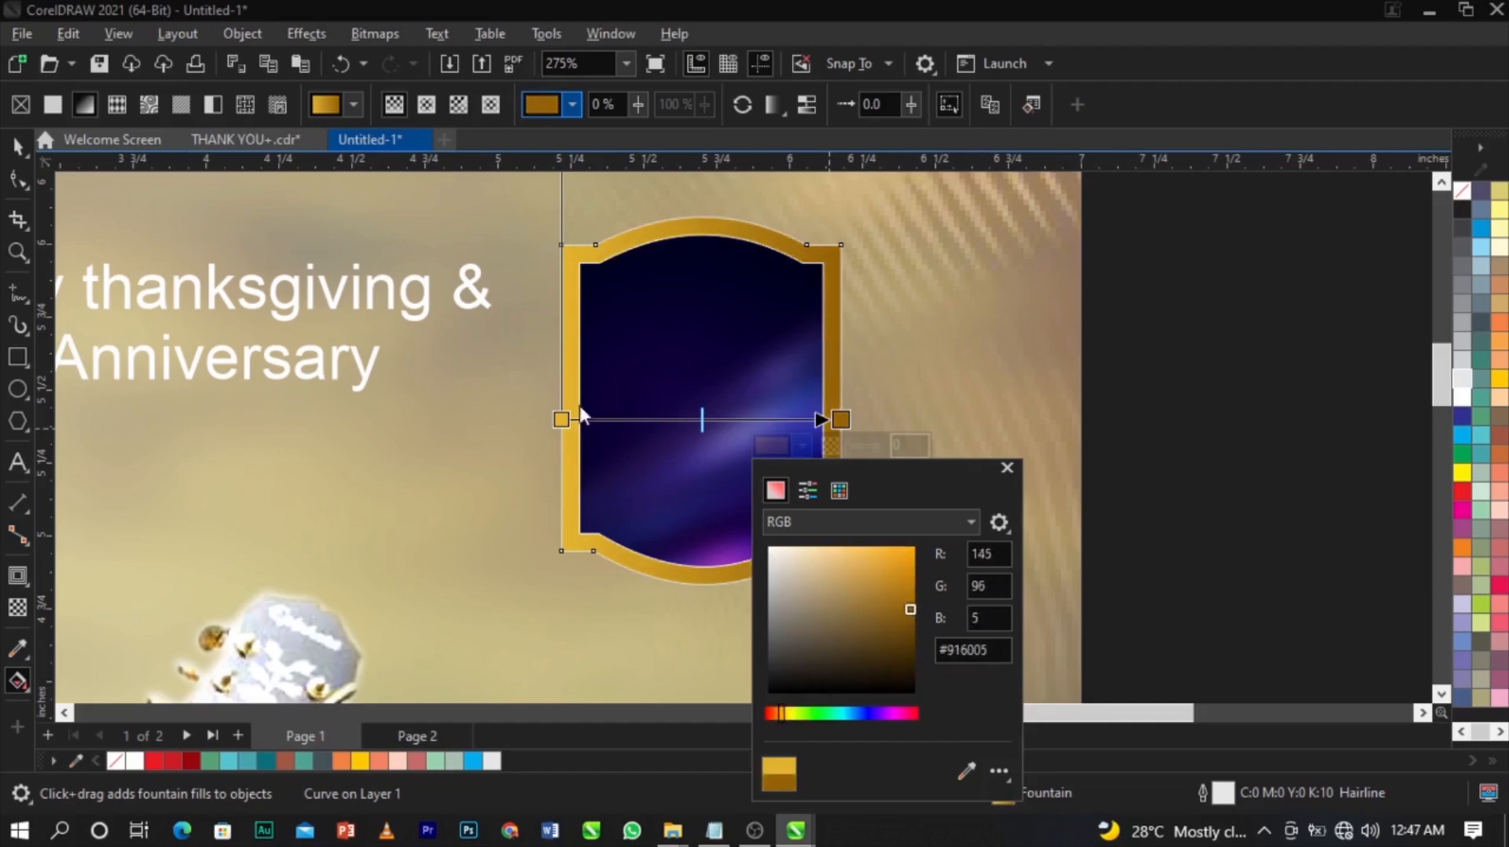
# Brighten the start node to a light yellow gold (#FFE959), then select the frame and framed image.
pyautogui.click(561, 419)
pyautogui.click(523, 445)
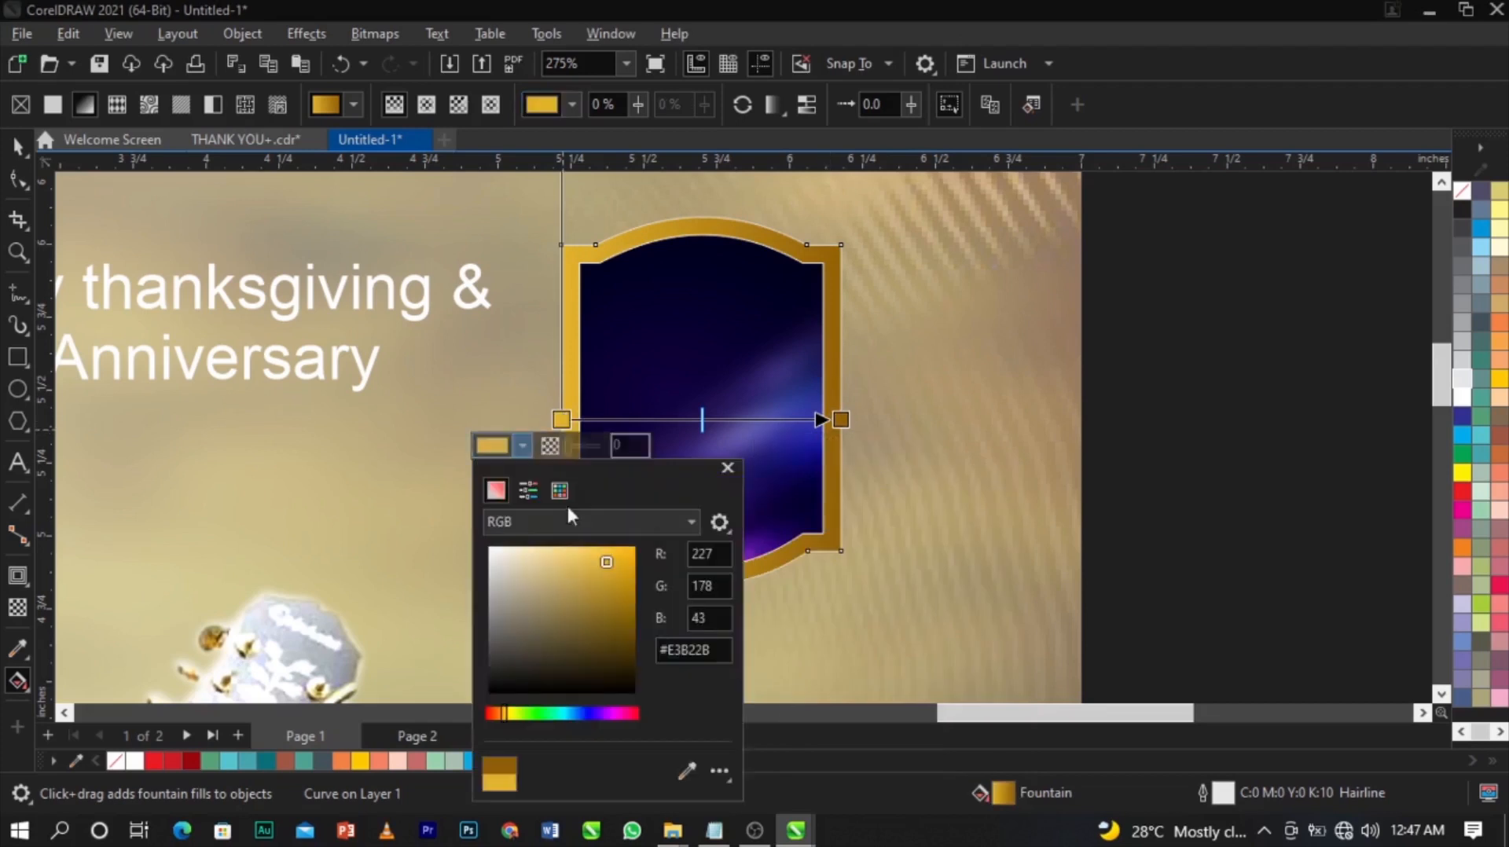
pyautogui.moveTo(606, 558); pyautogui.dragTo(585, 550)
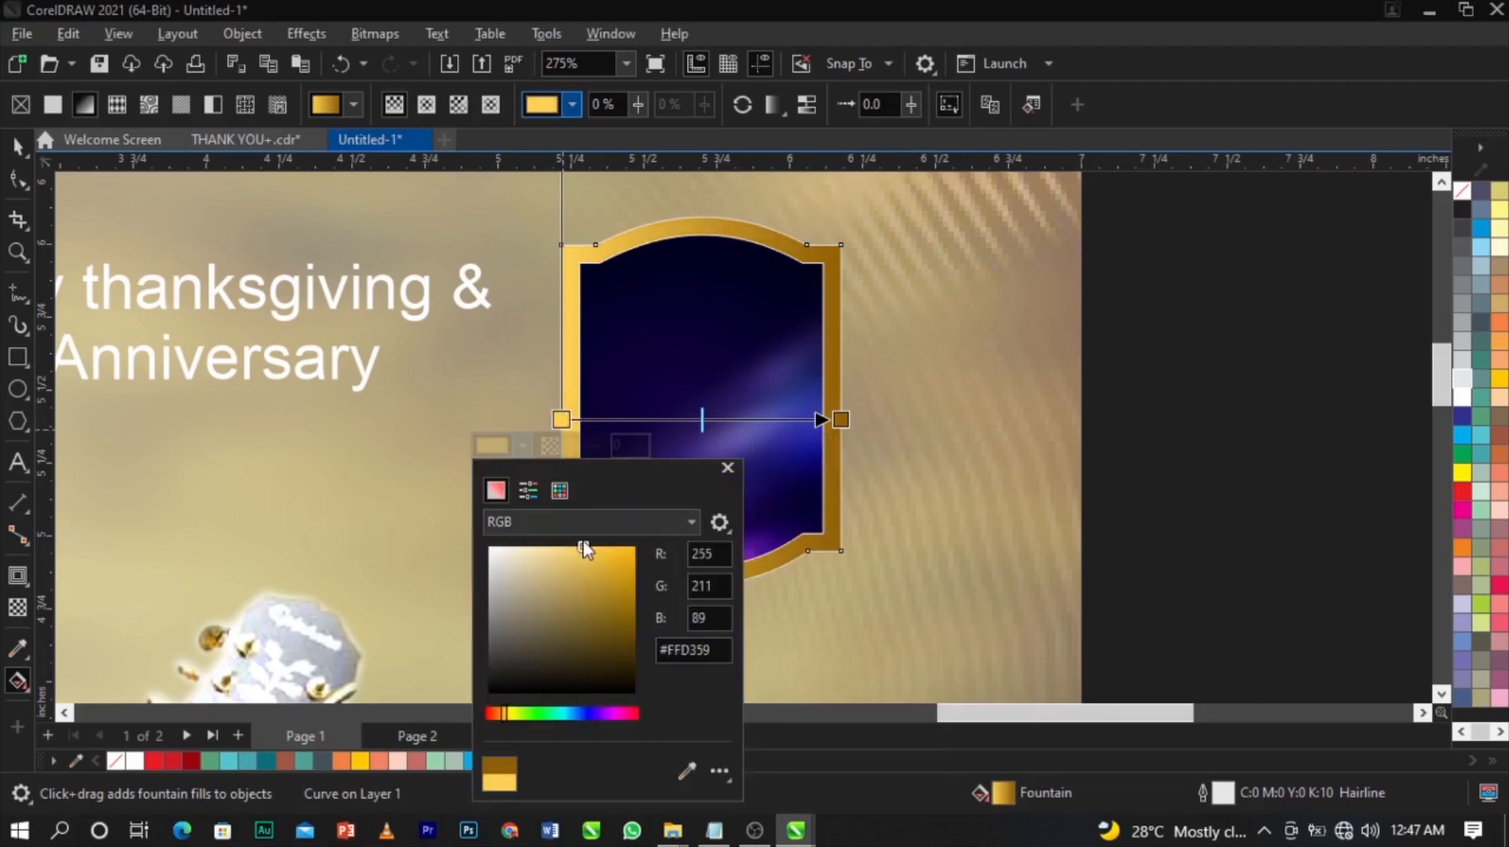
pyautogui.moveTo(504, 711); pyautogui.dragTo(510, 713)
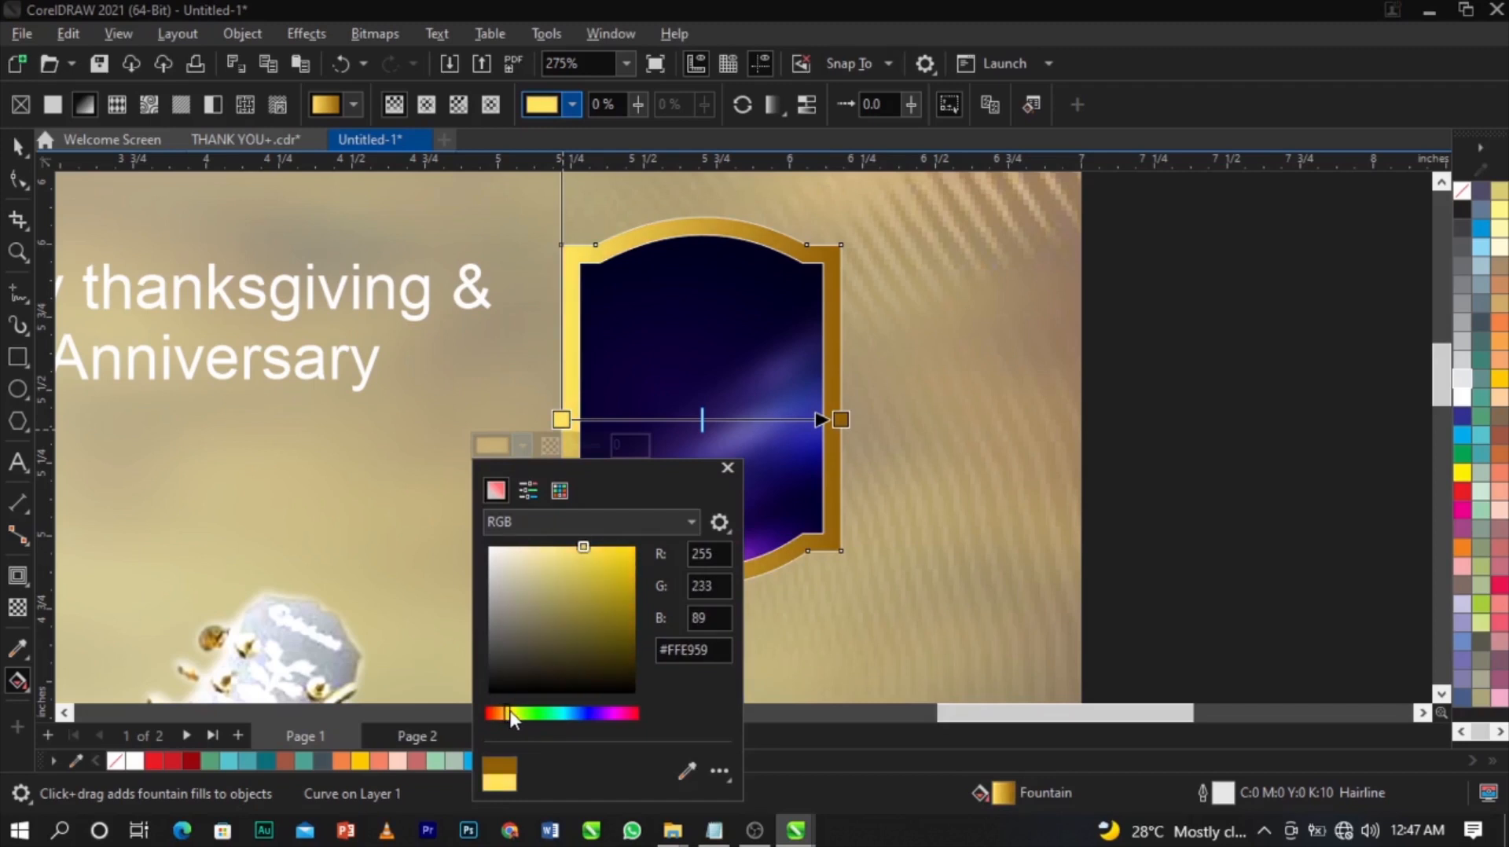
pyautogui.click(845, 639)
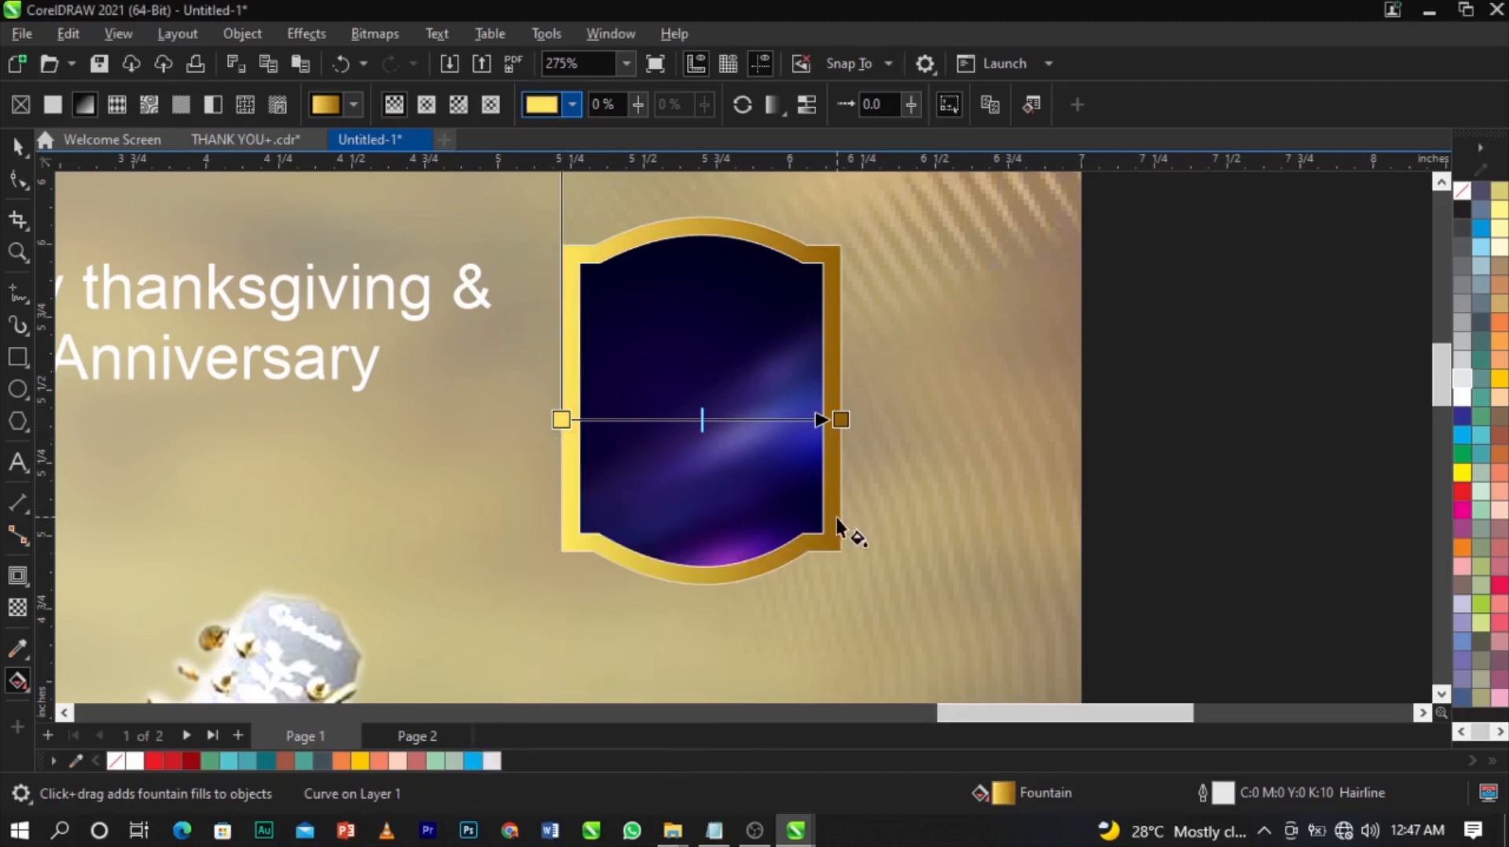
pyautogui.press('space')
pyautogui.moveTo(770, 517); pyautogui.dragTo(525, 616)
# Remove the outlines from both frame shapes, undoing an accidental copy of the framed image.
pyautogui.rightClick(1457, 191)
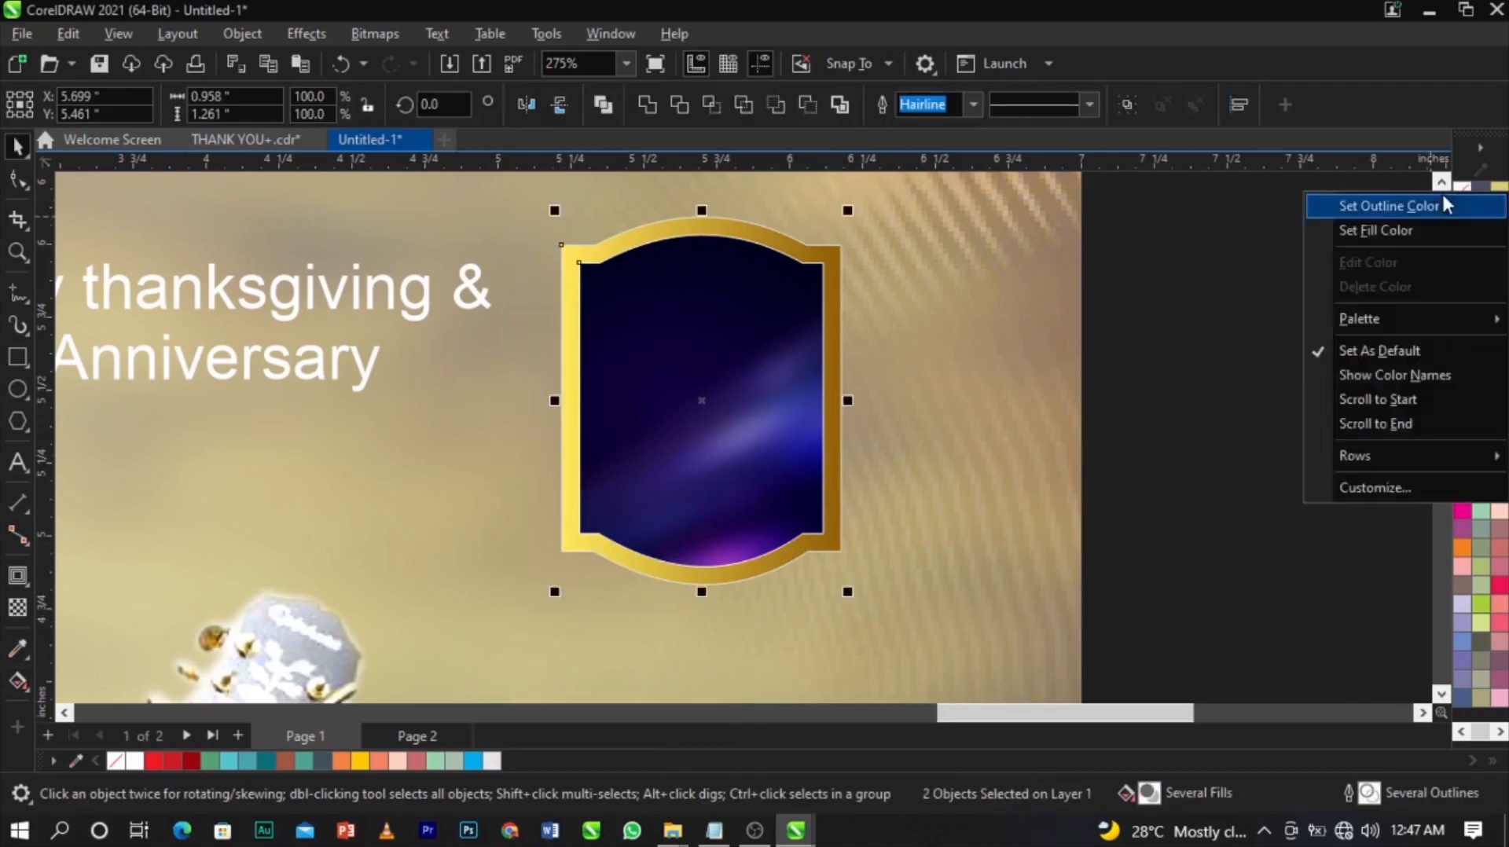
pyautogui.click(1440, 205)
pyautogui.click(1226, 368)
pyautogui.click(731, 350)
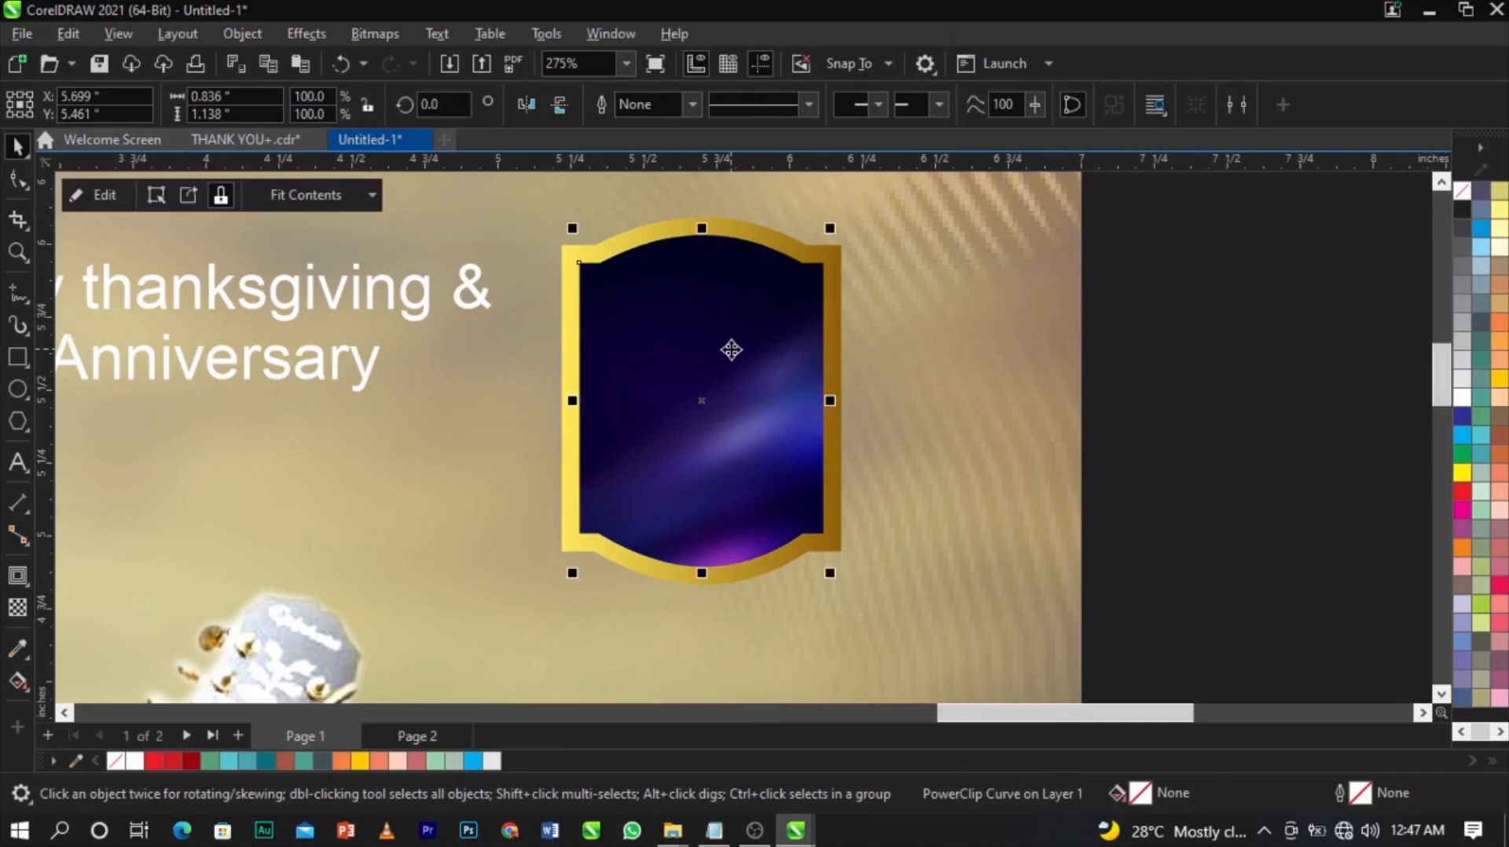
pyautogui.moveTo(594, 384); pyautogui.dragTo(738, 391)
pyautogui.rightClick(738, 392)
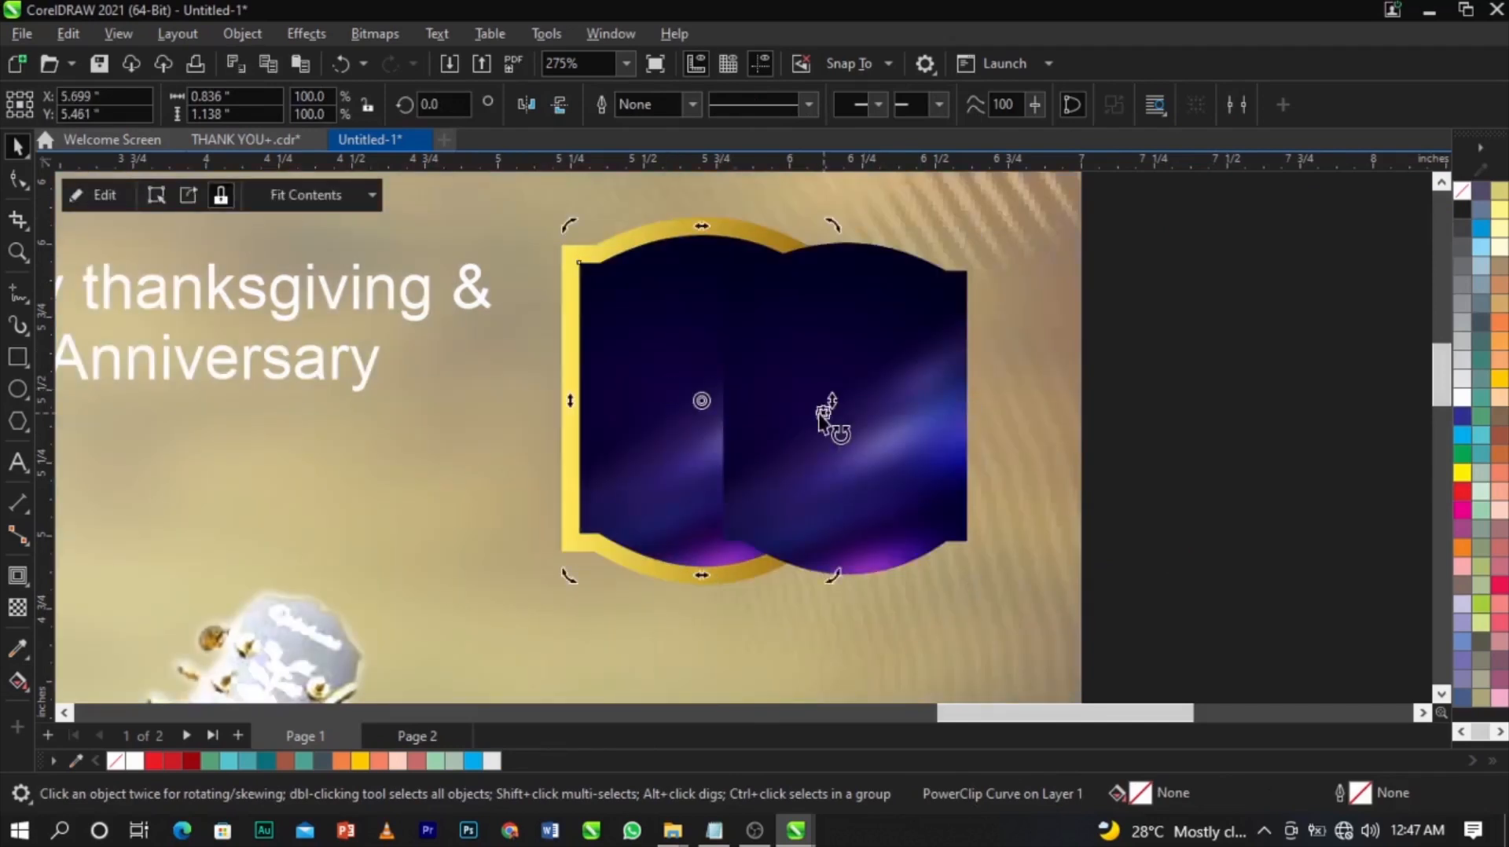
pyautogui.hotkey('ctrl', 'z')
pyautogui.click(768, 398)
# Use Frame Type > Remove Frame to turn the badge's PowerClip back into a plain curve.
pyautogui.press('F10')
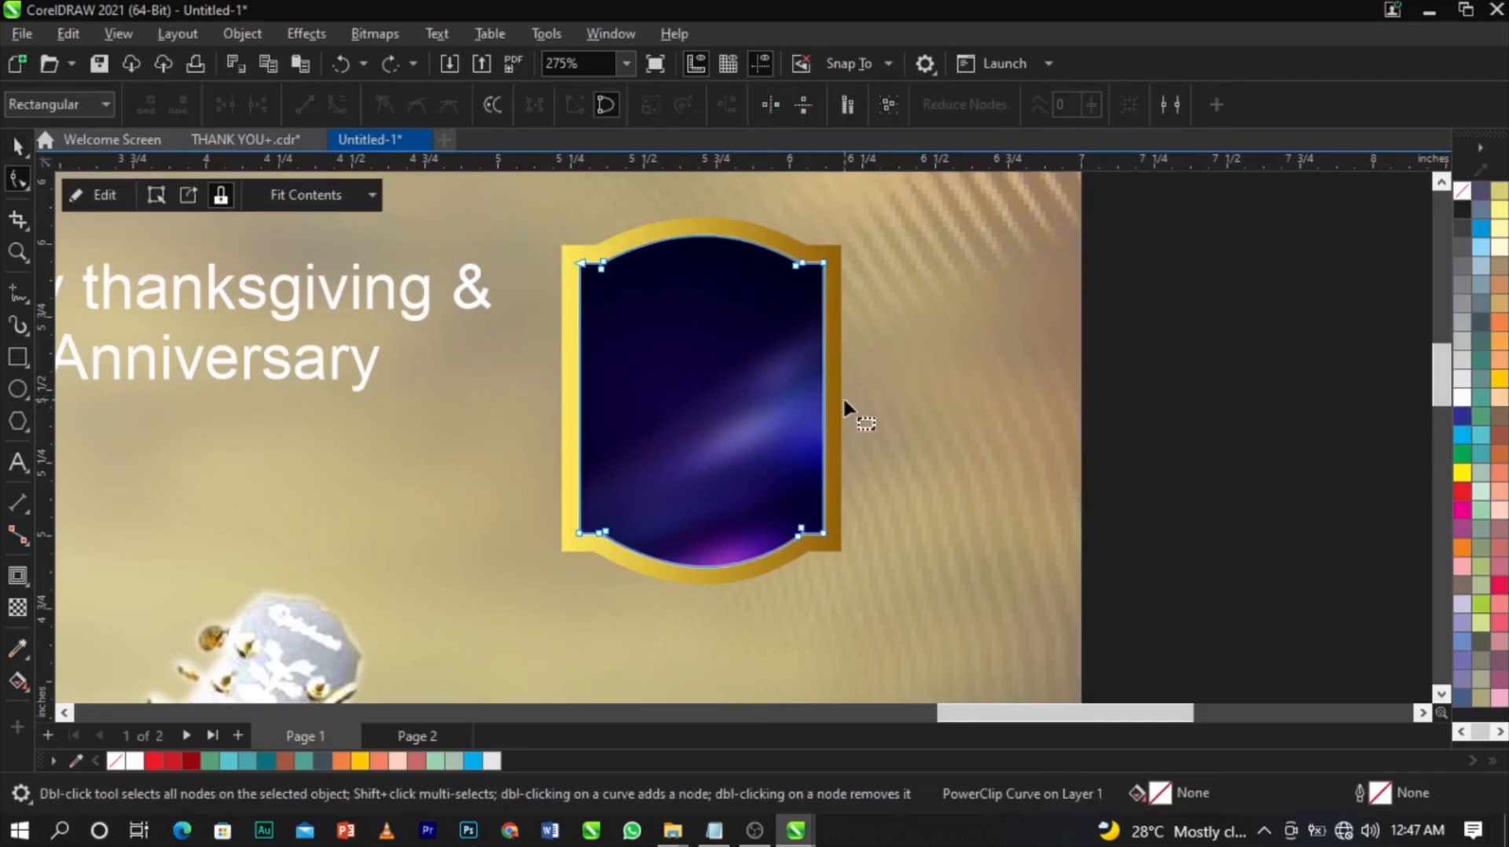
pyautogui.press('space')
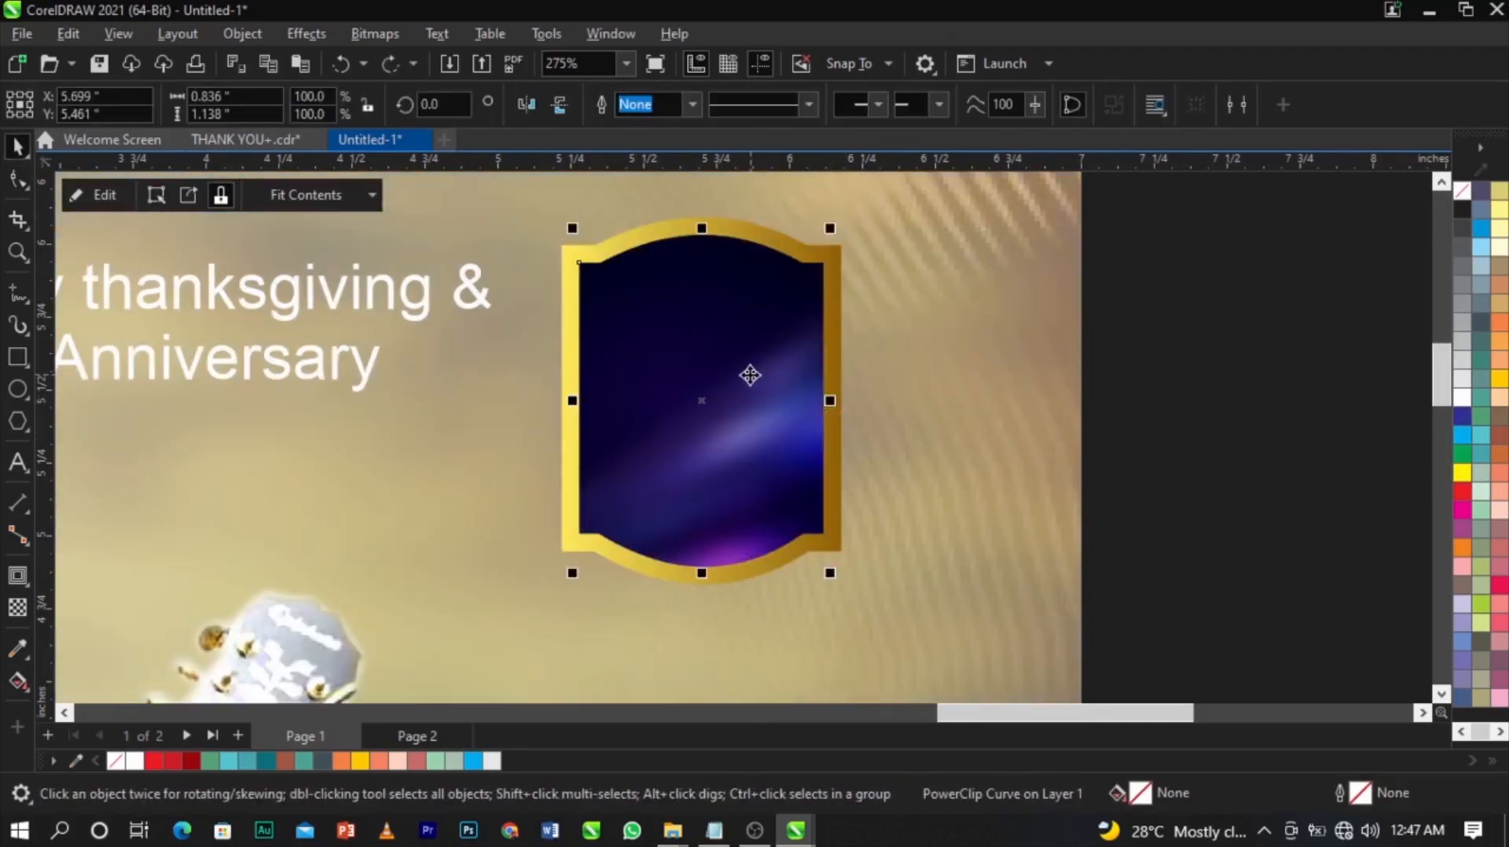
pyautogui.rightClick(750, 383)
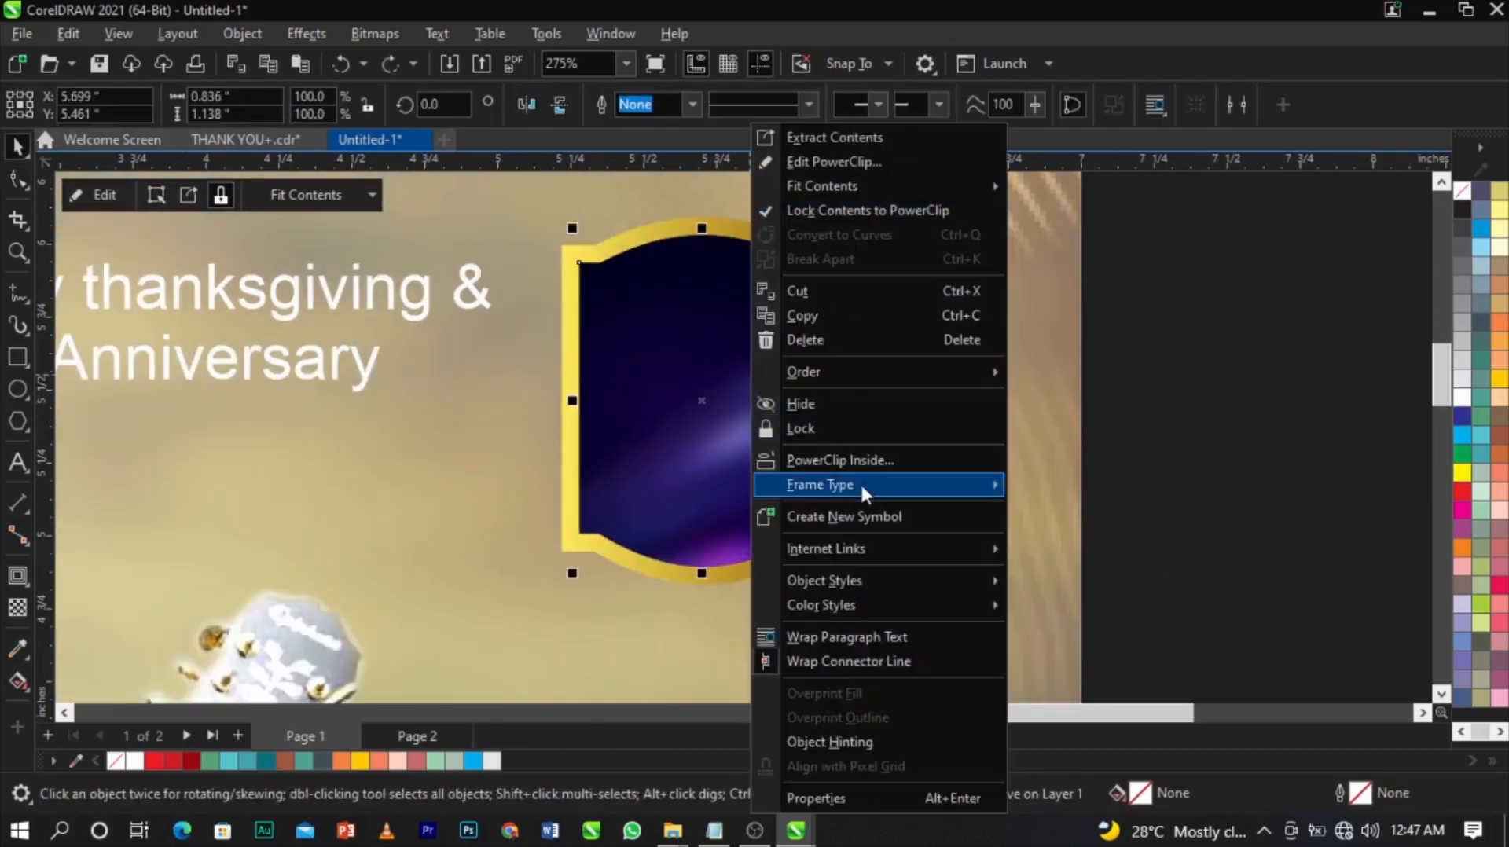
pyautogui.moveTo(861, 486)
pyautogui.click(1116, 544)
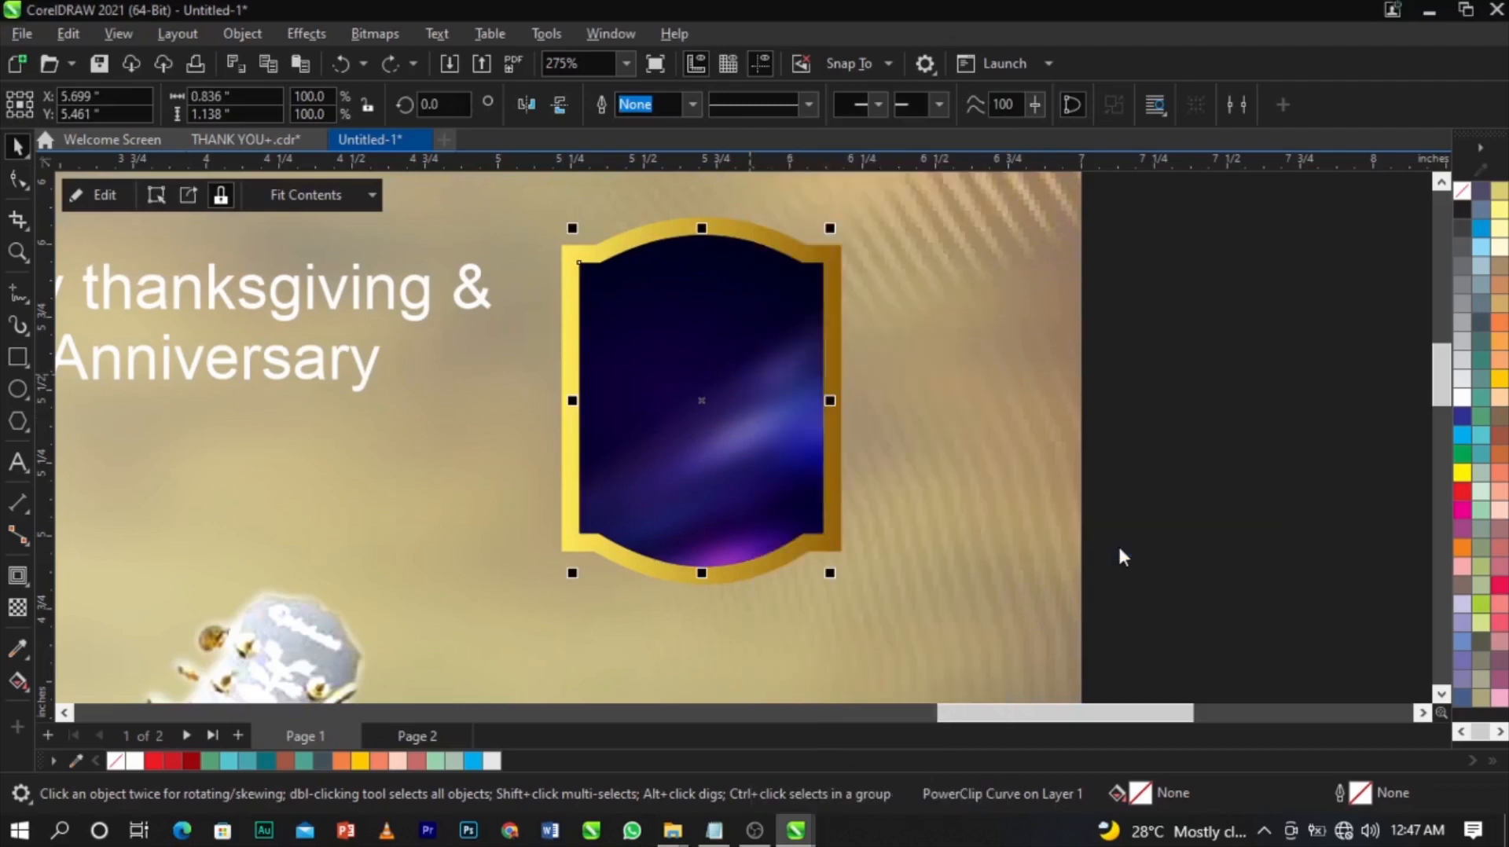
pyautogui.click(846, 459)
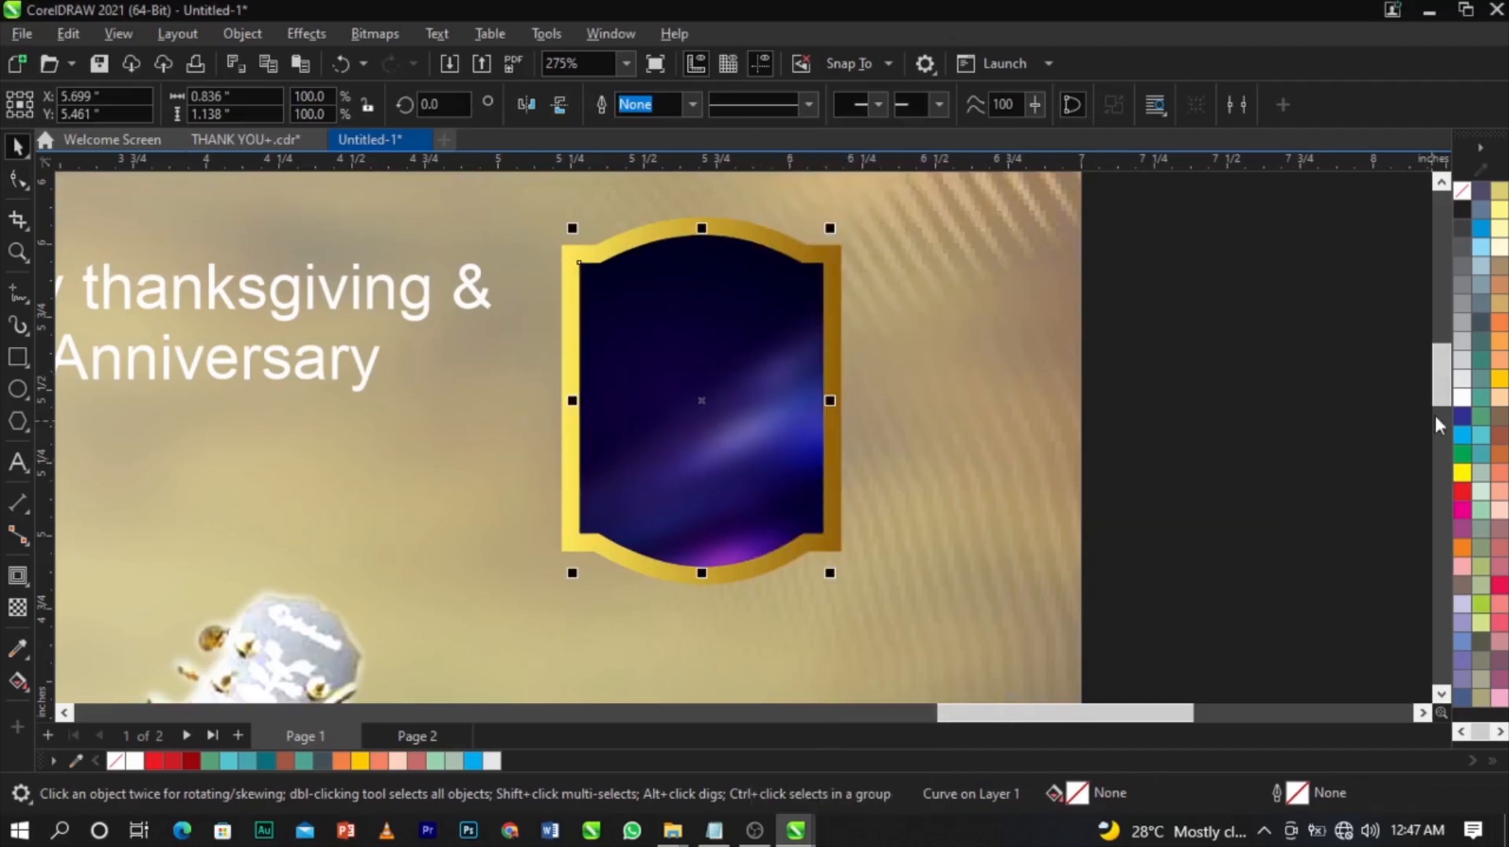
# Fill the badge curve with white and shrink it to sit inside the gold border.
pyautogui.click(1461, 398)
pyautogui.scroll(2, 827, 230)
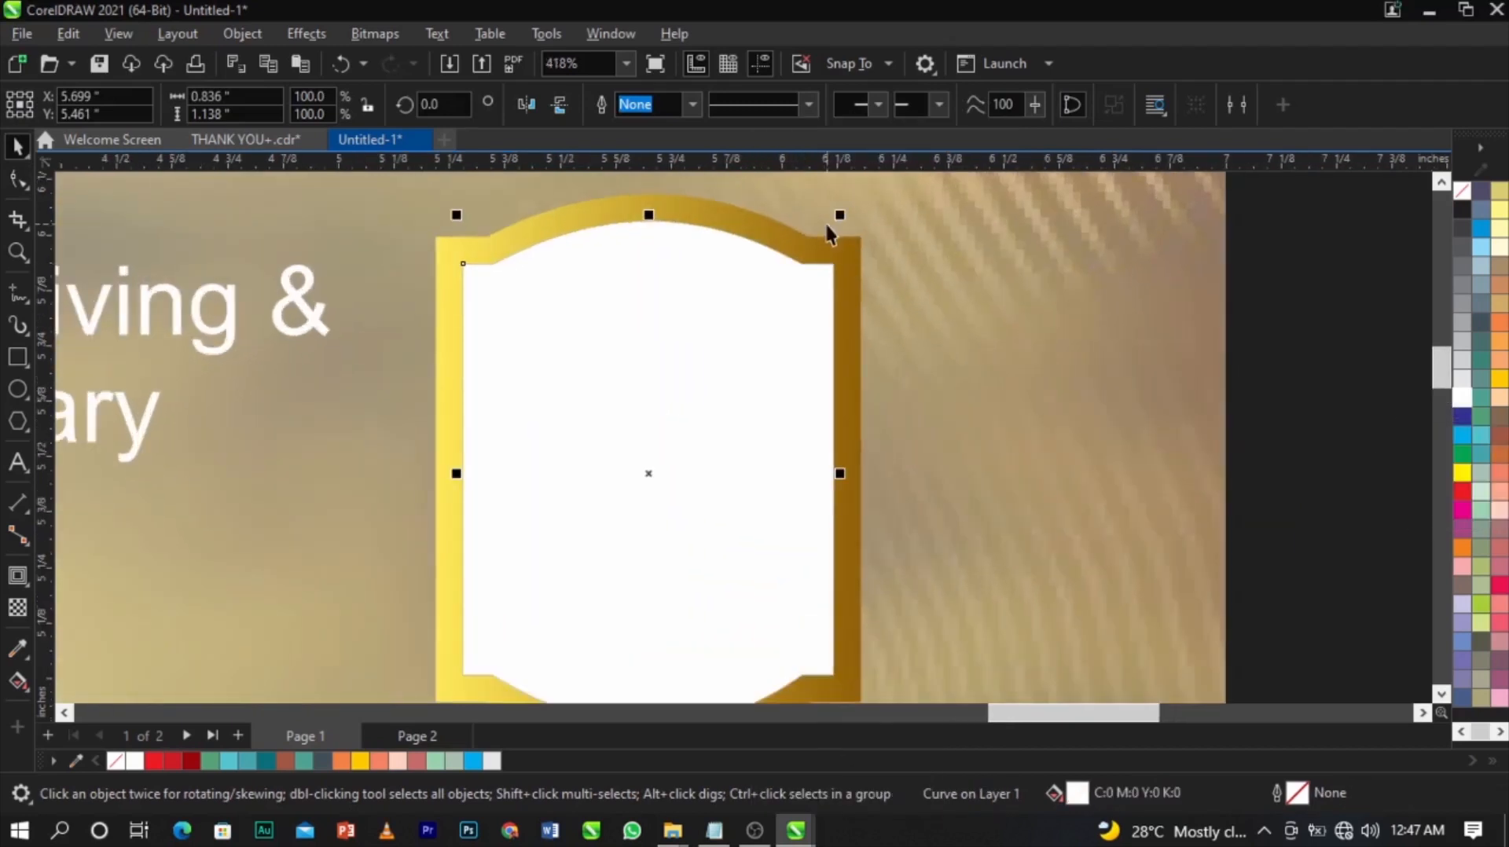
pyautogui.moveTo(846, 210); pyautogui.dragTo(846, 218)
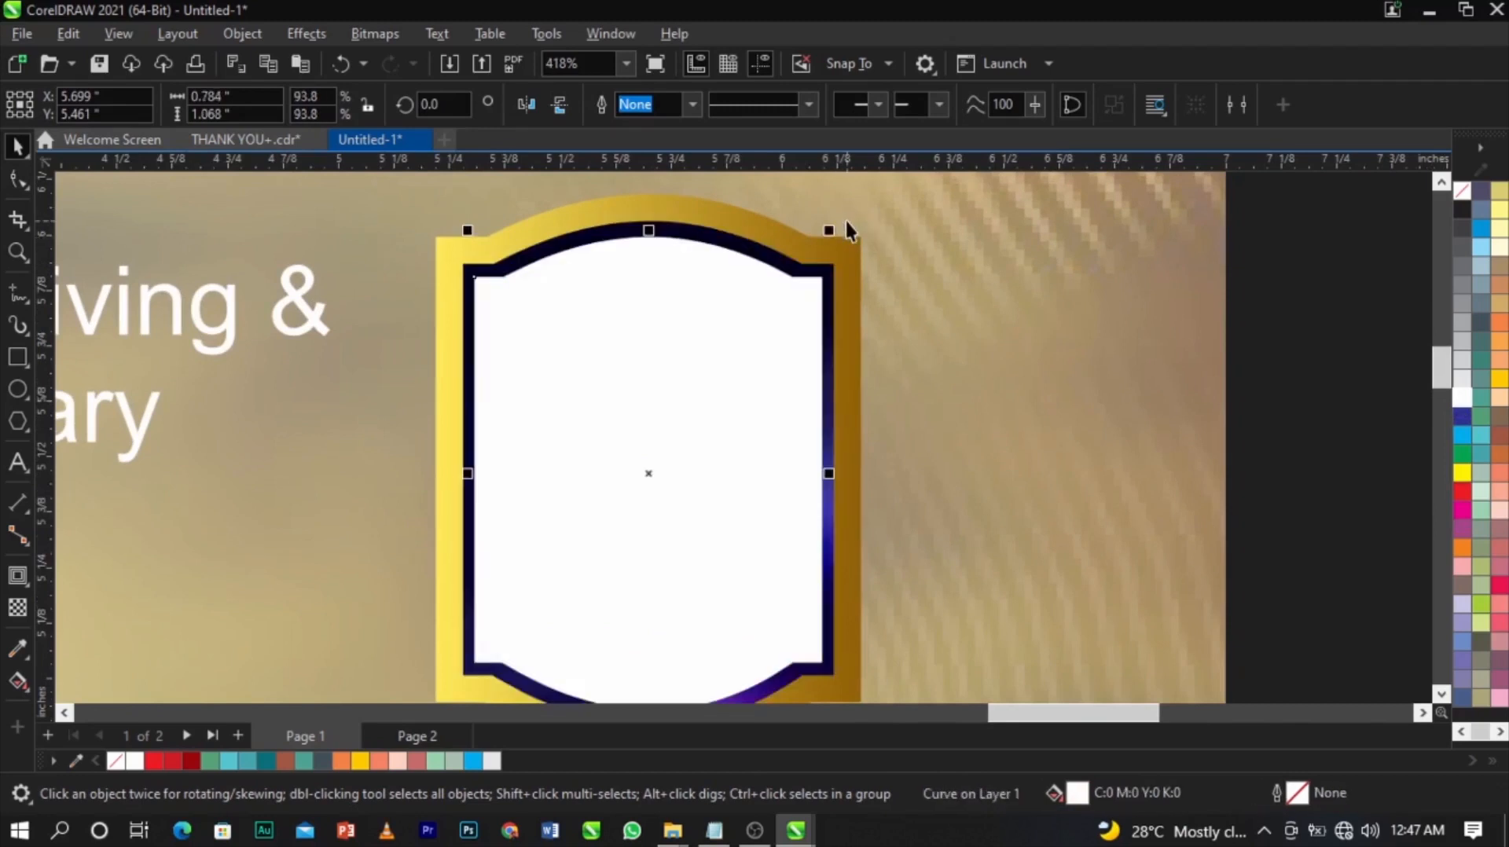
# Apply a top-down fountain transparency to the white shape for a glossy fading highlight.
pyautogui.click(17, 610)
pyautogui.moveTo(657, 244); pyautogui.dragTo(656, 301)
pyautogui.scroll(-2, 656, 302)
pyautogui.scroll(2, 657, 236)
pyautogui.moveTo(656, 244); pyautogui.dragTo(657, 316)
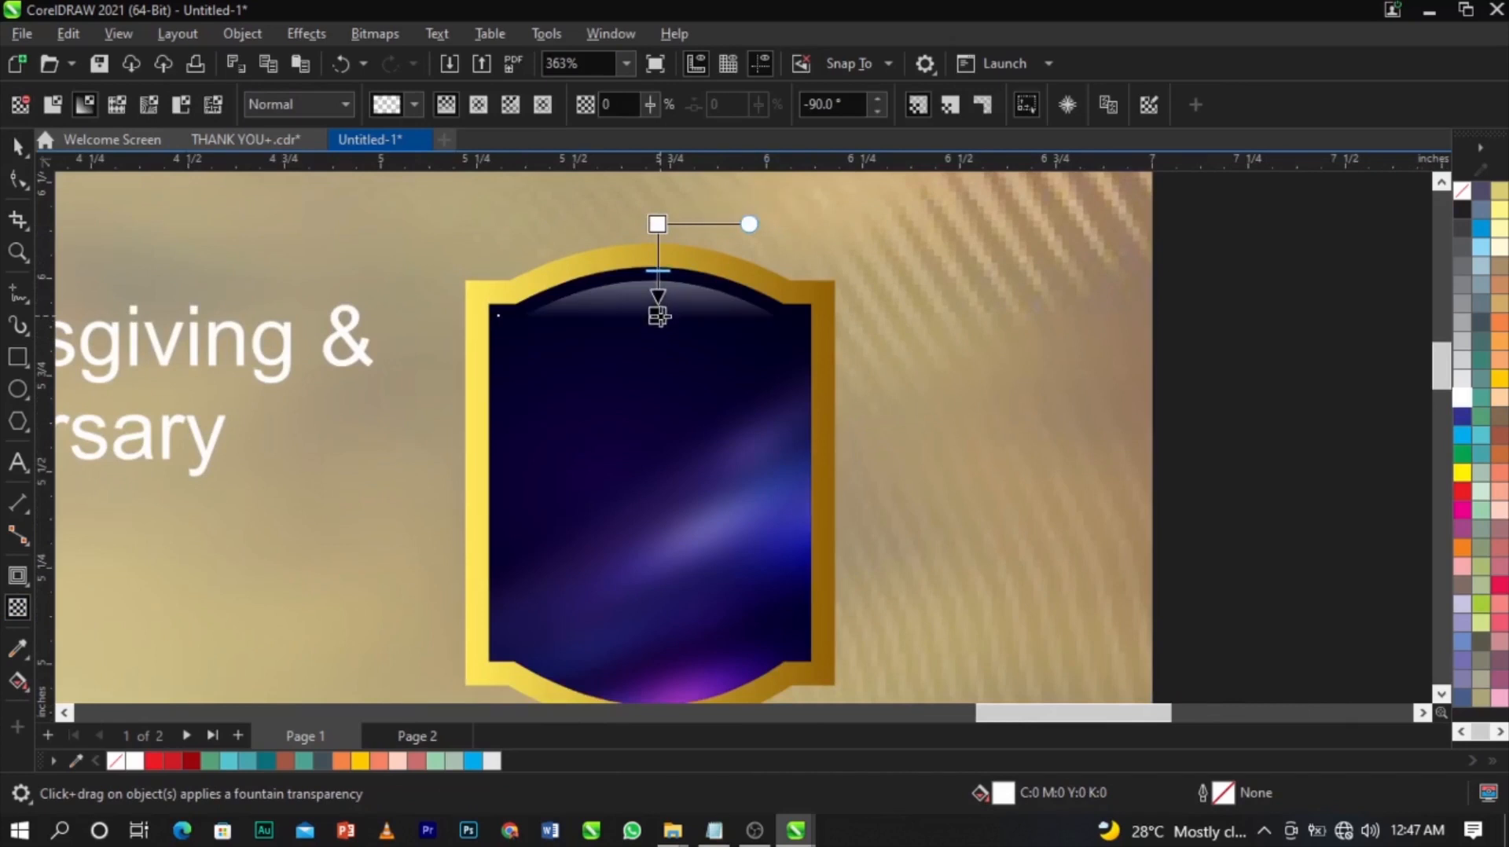
pyautogui.moveTo(657, 226); pyautogui.dragTo(657, 237)
pyautogui.scroll(-2, 684, 310)
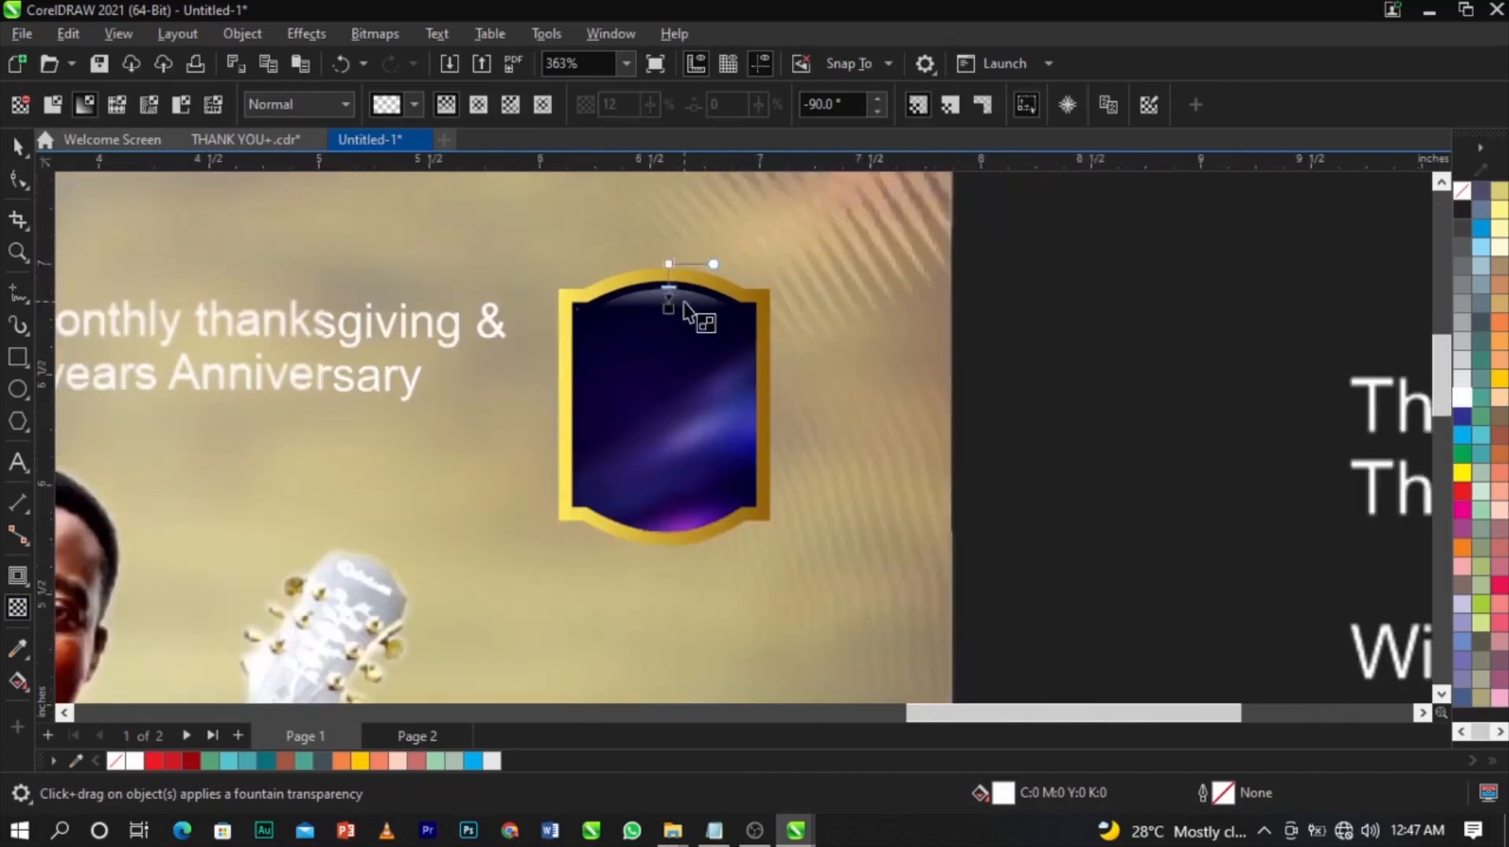
pyautogui.press('space')
pyautogui.scroll(2, 700, 340)
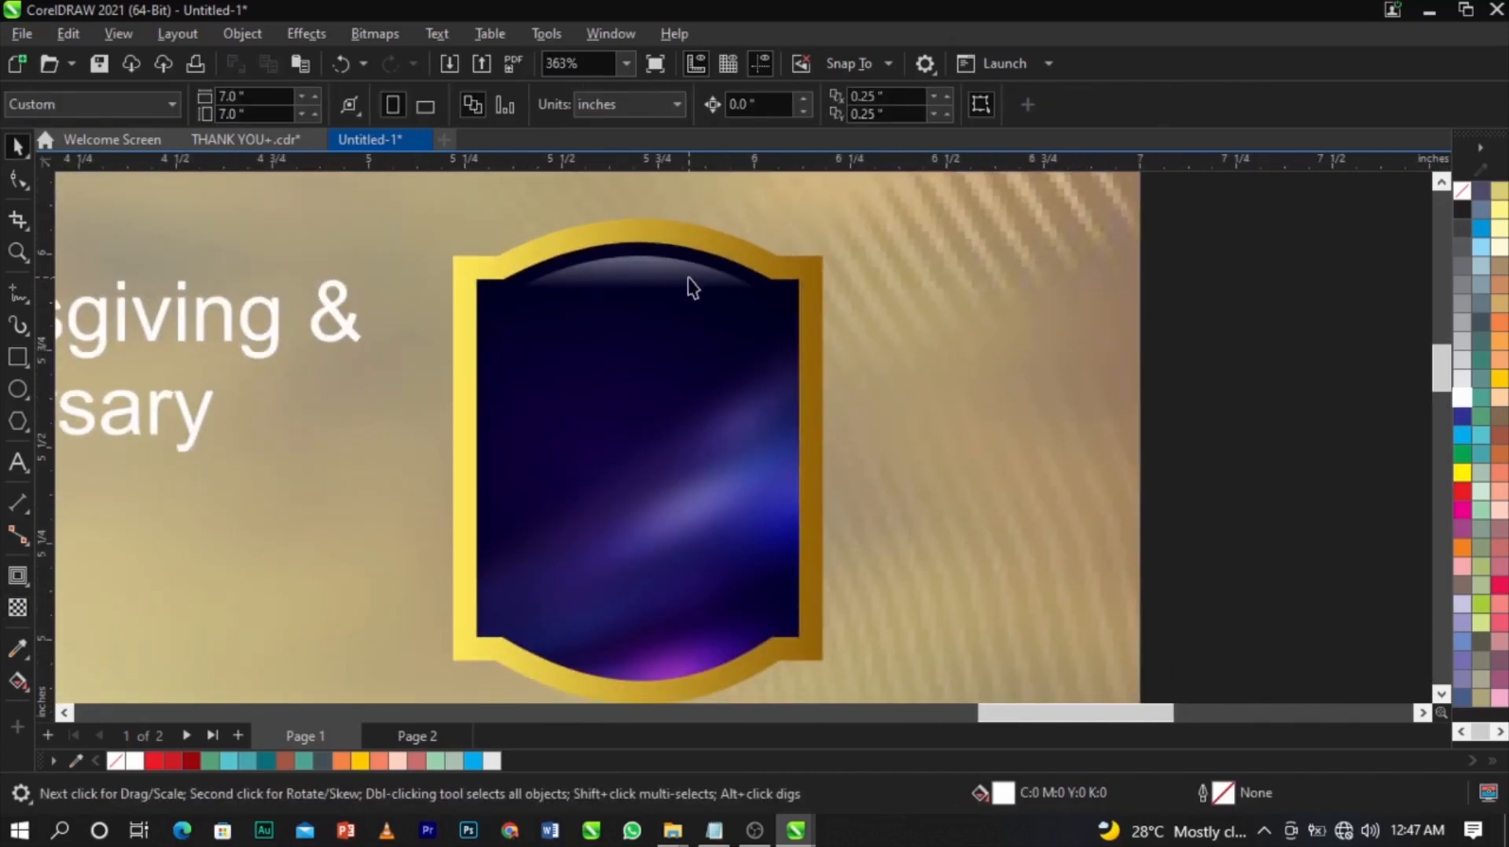
pyautogui.scroll(-4, 936, 333)
pyautogui.scroll(2, 549, 277)
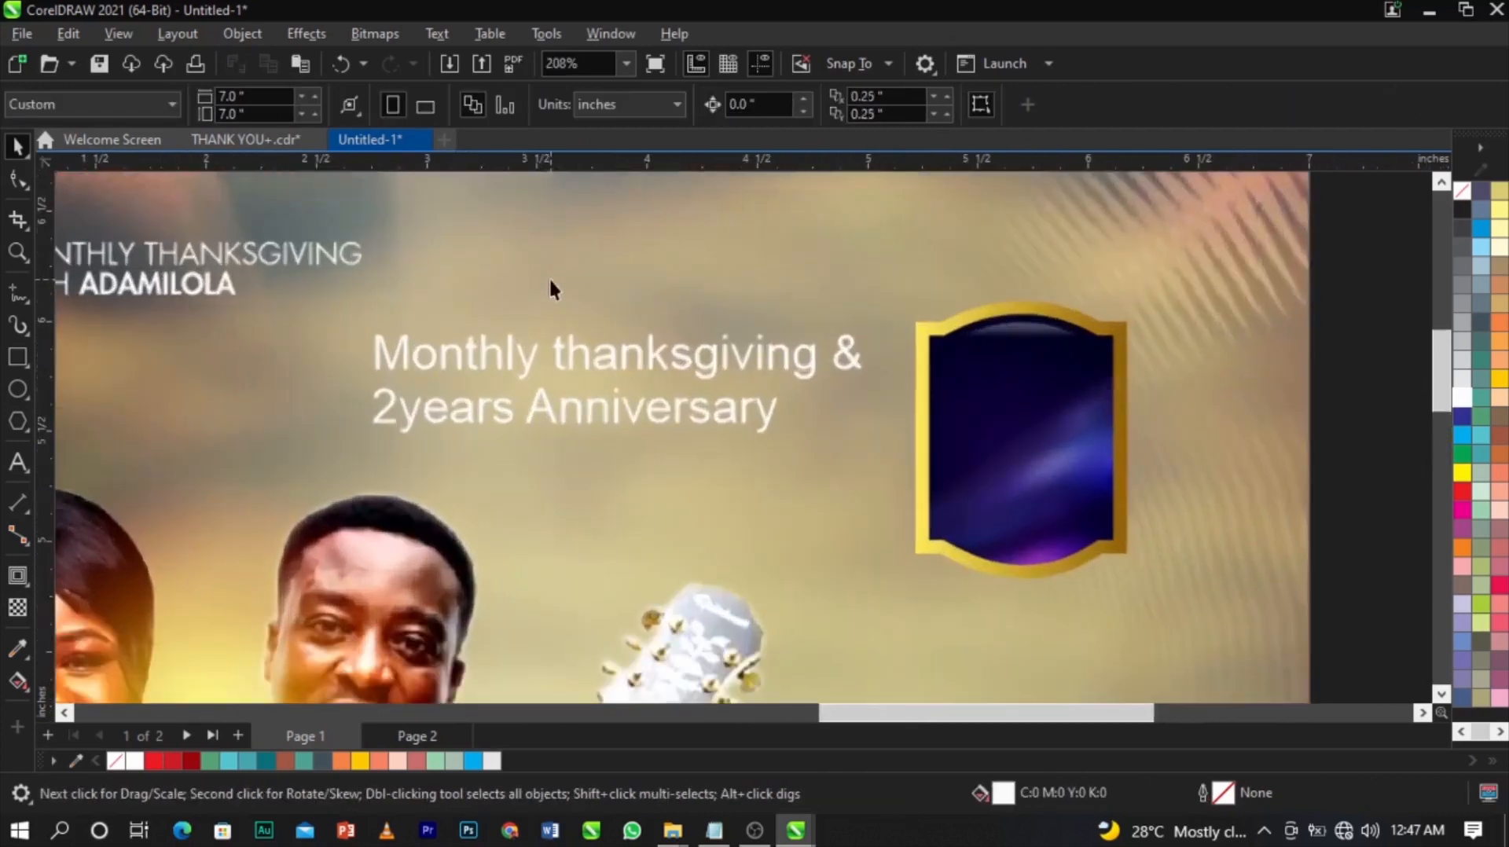
# Move the '2years Anniversary' line out of the headline into separate text without the 2.
pyautogui.doubleClick(562, 361)
pyautogui.moveTo(373, 411); pyautogui.dragTo(861, 424)
pyautogui.hotkey('ctrl', 'c')
pyautogui.press('Delete')
pyautogui.click(888, 620)
pyautogui.hotkey('ctrl', 'v')
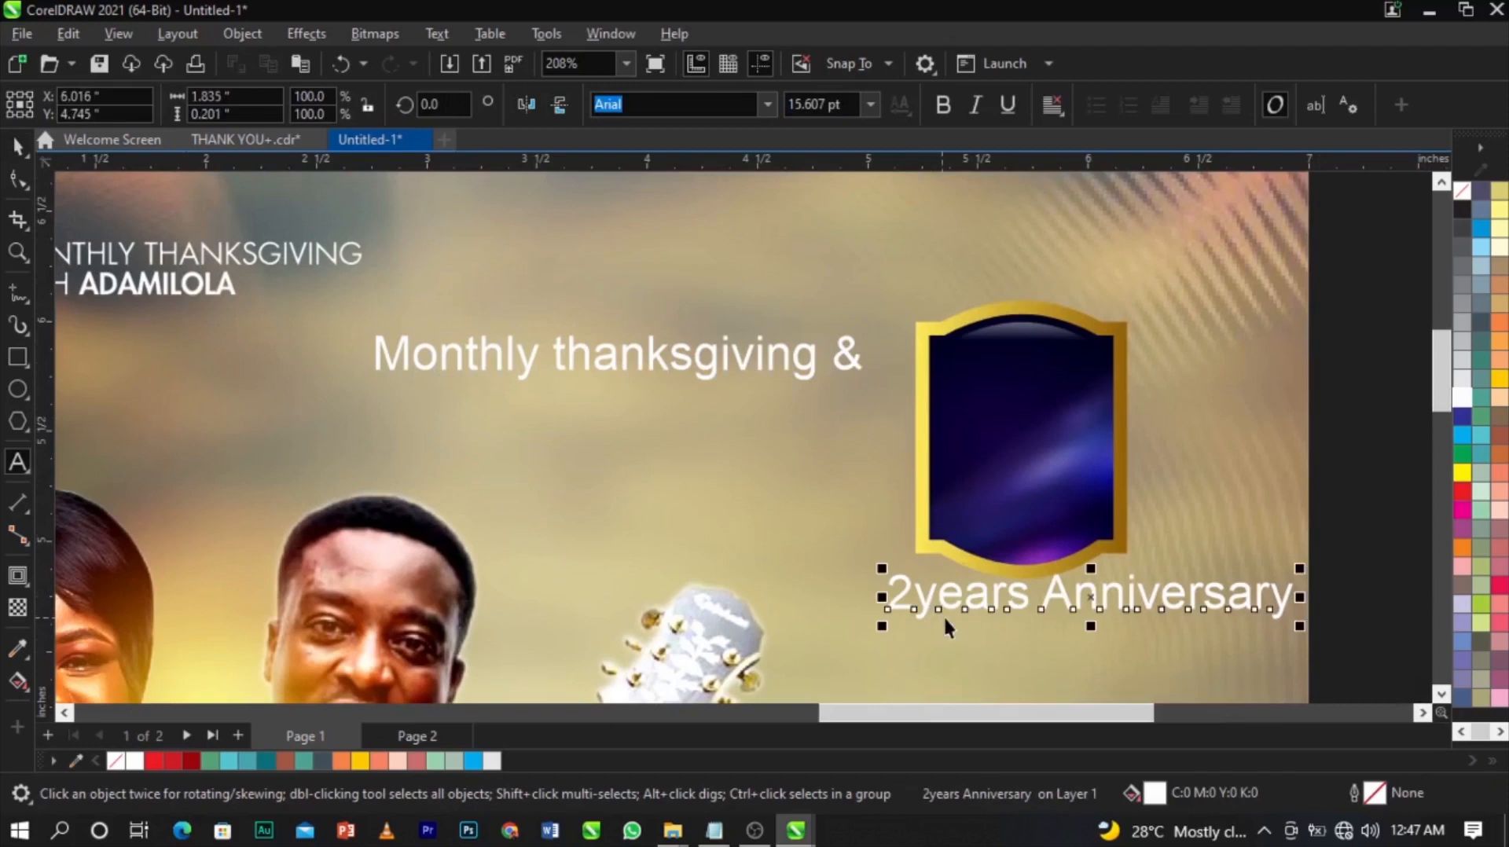
pyautogui.press('BackSpace')
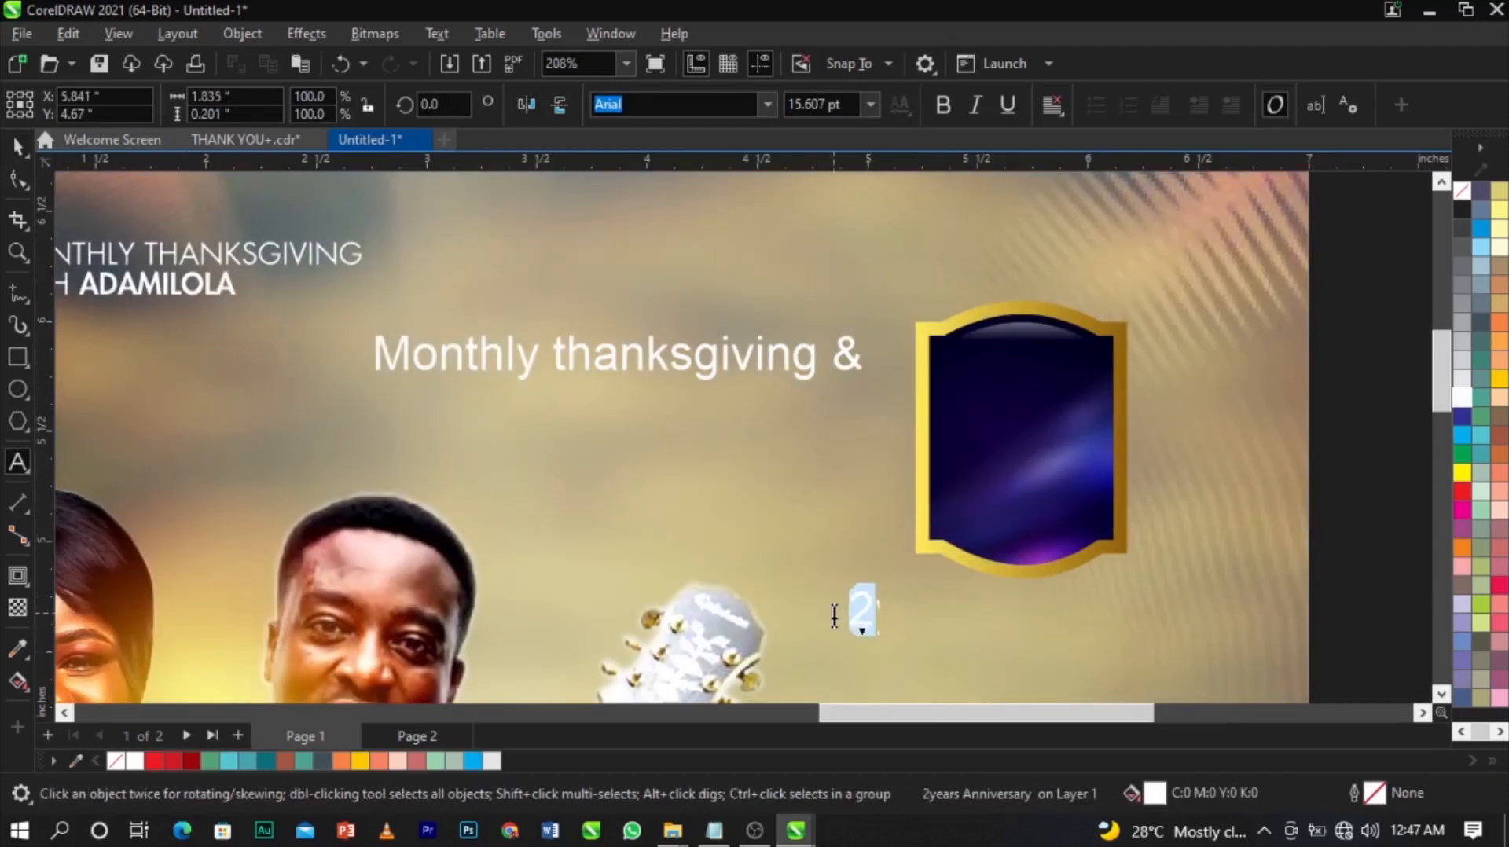
# Type a '2' in the badge, set it in Sequel Sans Black Body, enlarge and centre it.
pyautogui.click(967, 428)
pyautogui.write('2')
pyautogui.hotkey('ctrl', 'space')
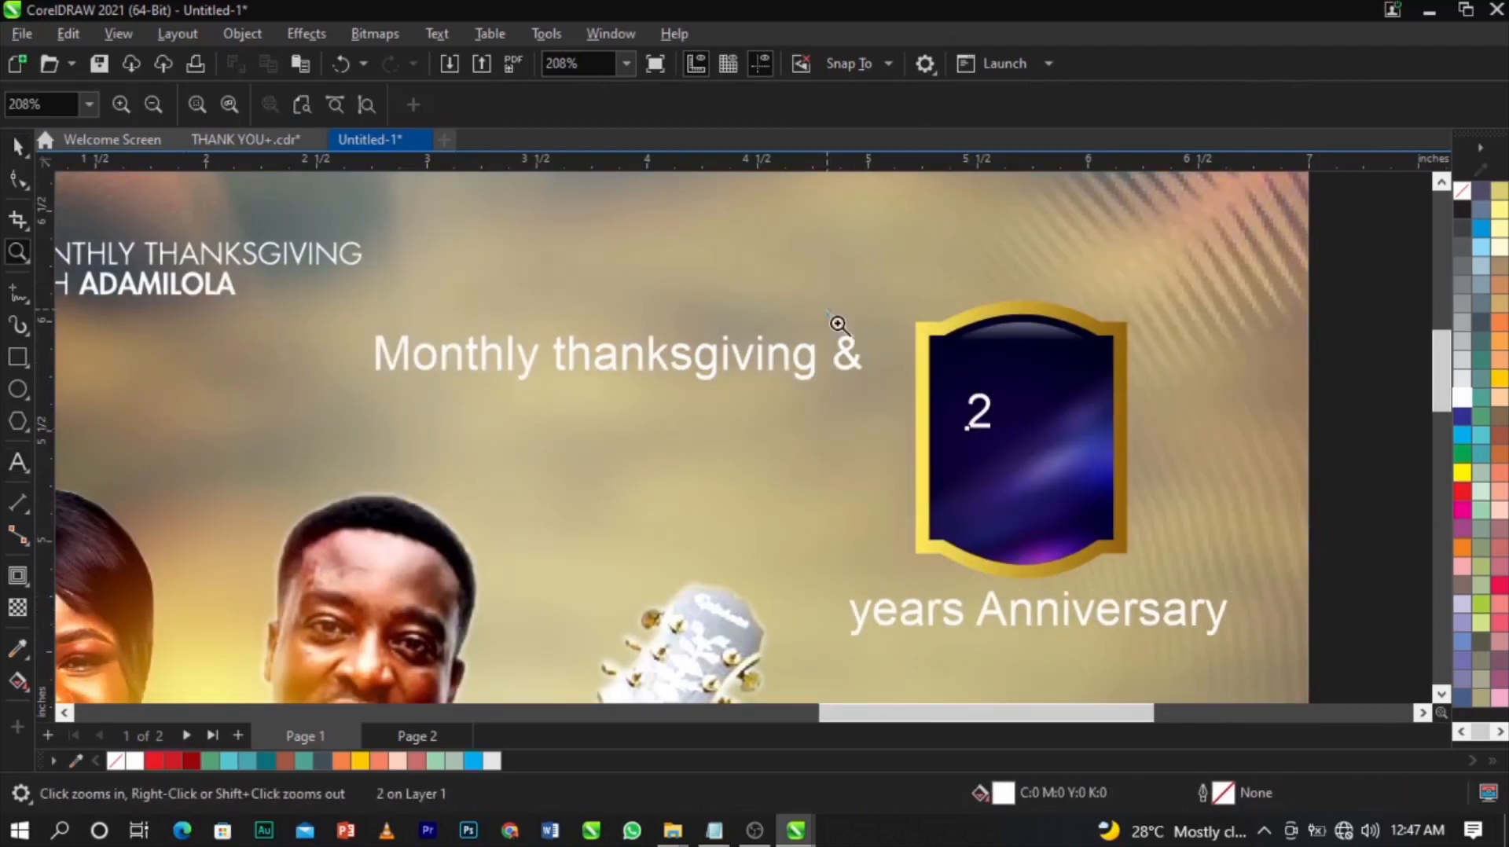
pyautogui.scroll(2, 1213, 615)
pyautogui.click(764, 116)
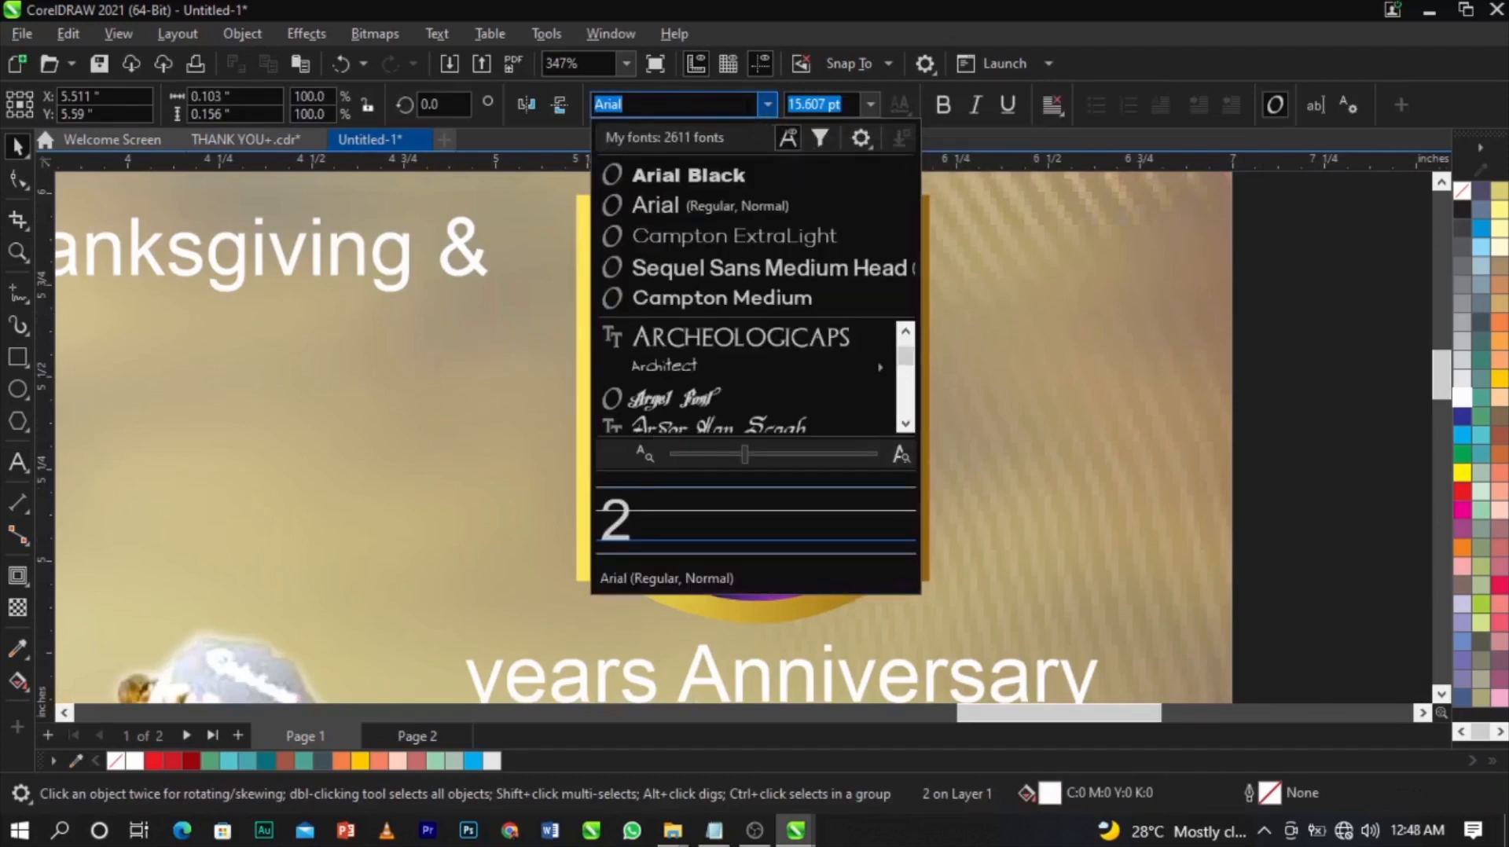
pyautogui.write('u')
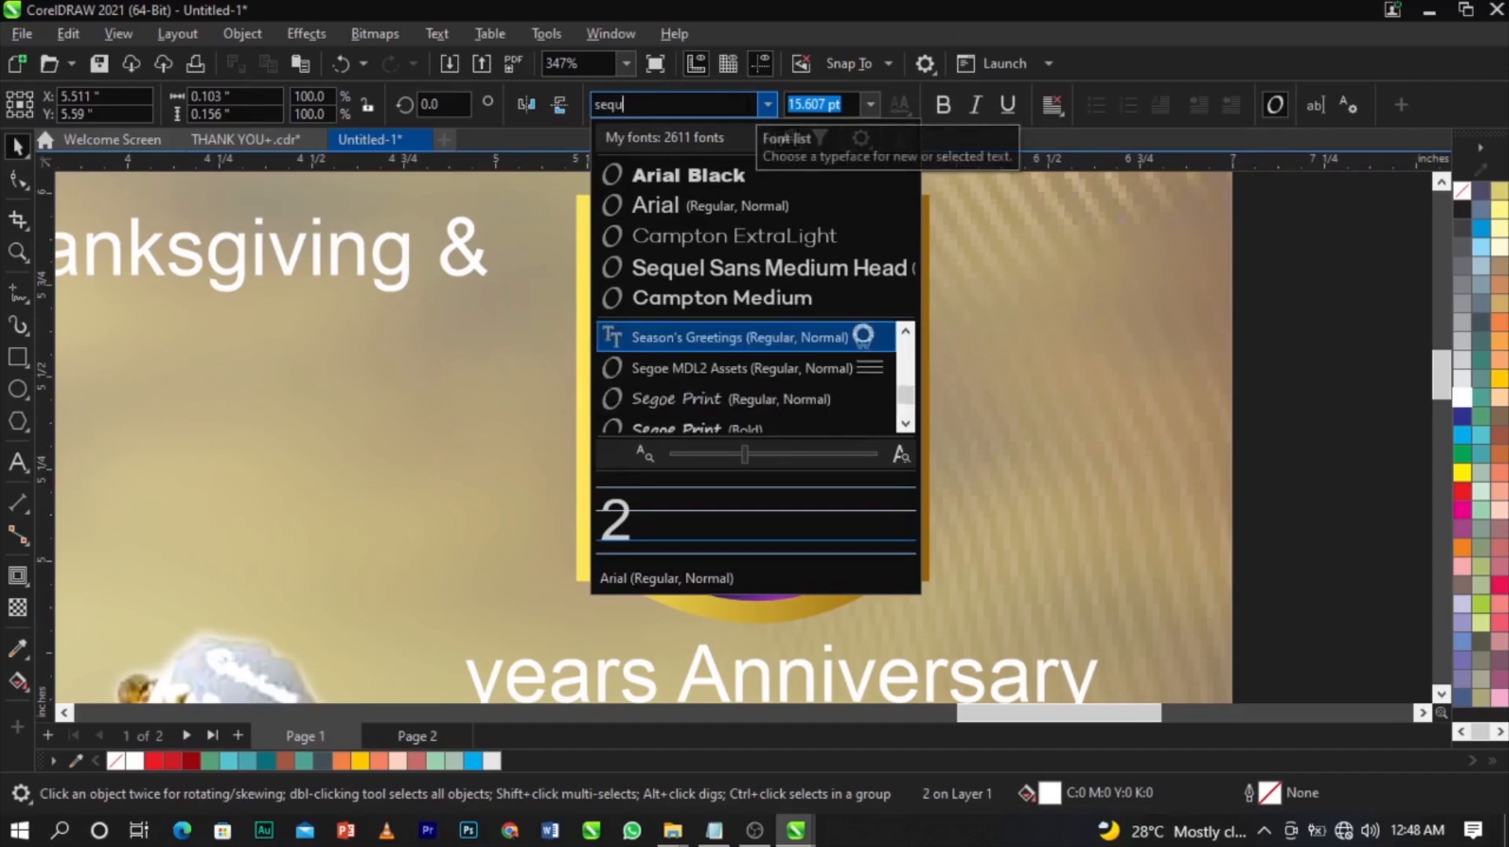
pyautogui.press('Down')
pyautogui.press('Return')
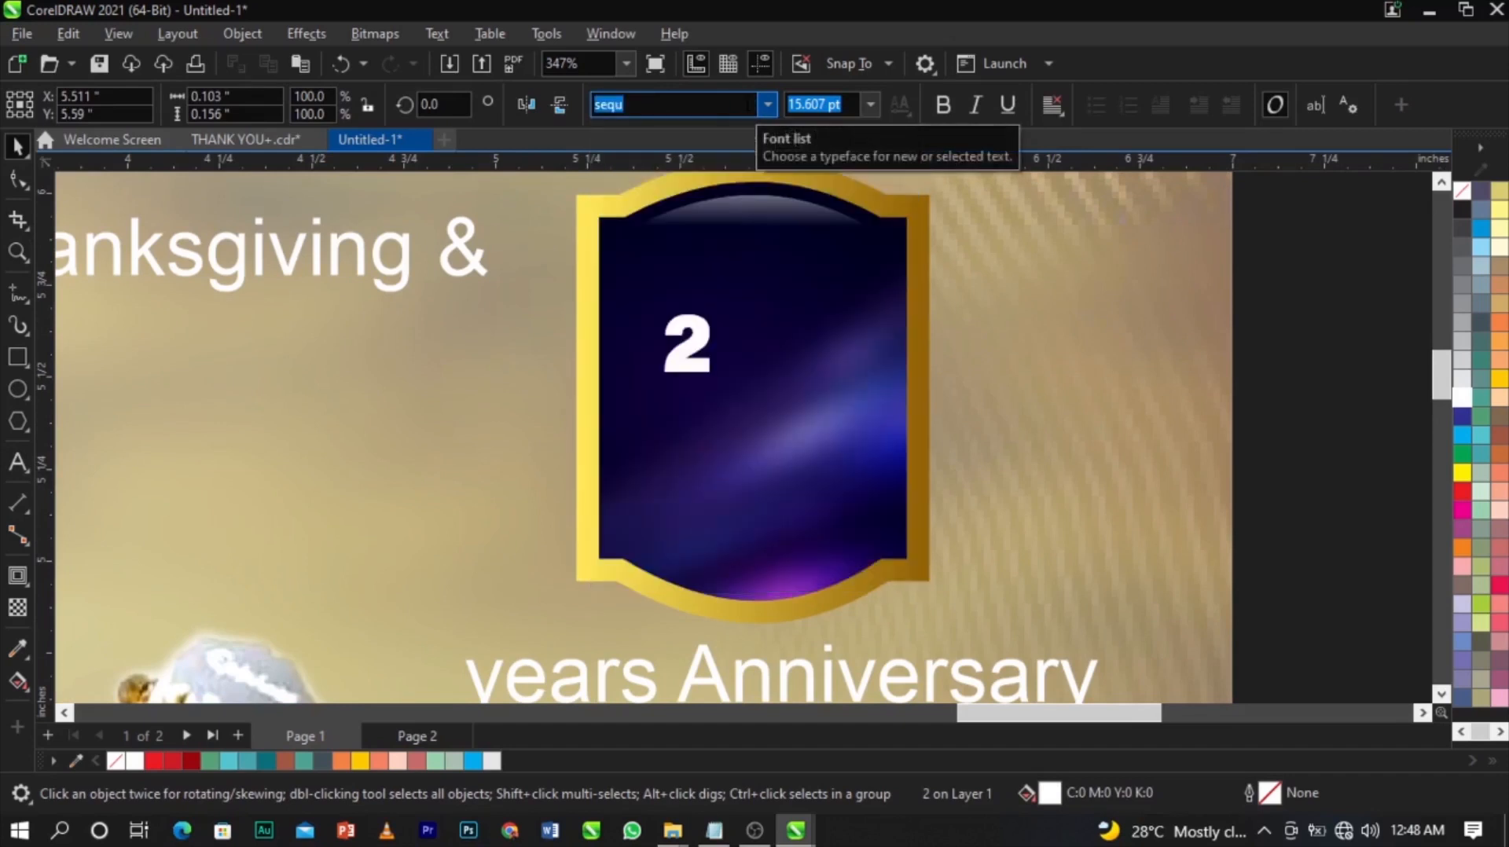
pyautogui.moveTo(716, 379); pyautogui.dragTo(845, 489)
pyautogui.moveTo(768, 394); pyautogui.dragTo(782, 393)
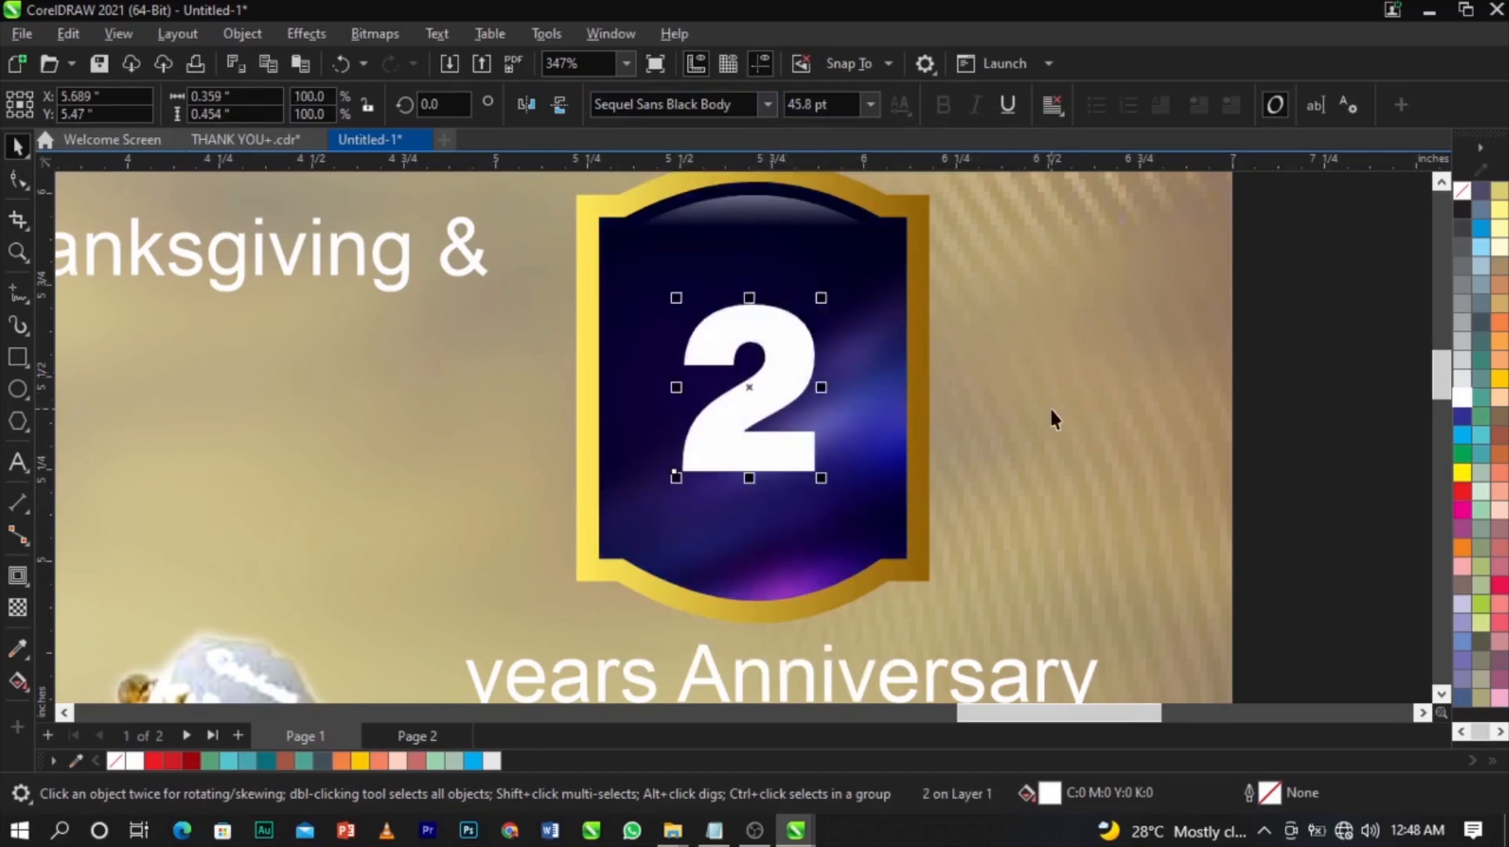
# Copy the gold frame's gradient fill onto the 2 with a right-drag and Copy Fill Here.
pyautogui.click(923, 356)
pyautogui.moveTo(583, 338); pyautogui.dragTo(775, 340)
pyautogui.click(850, 468)
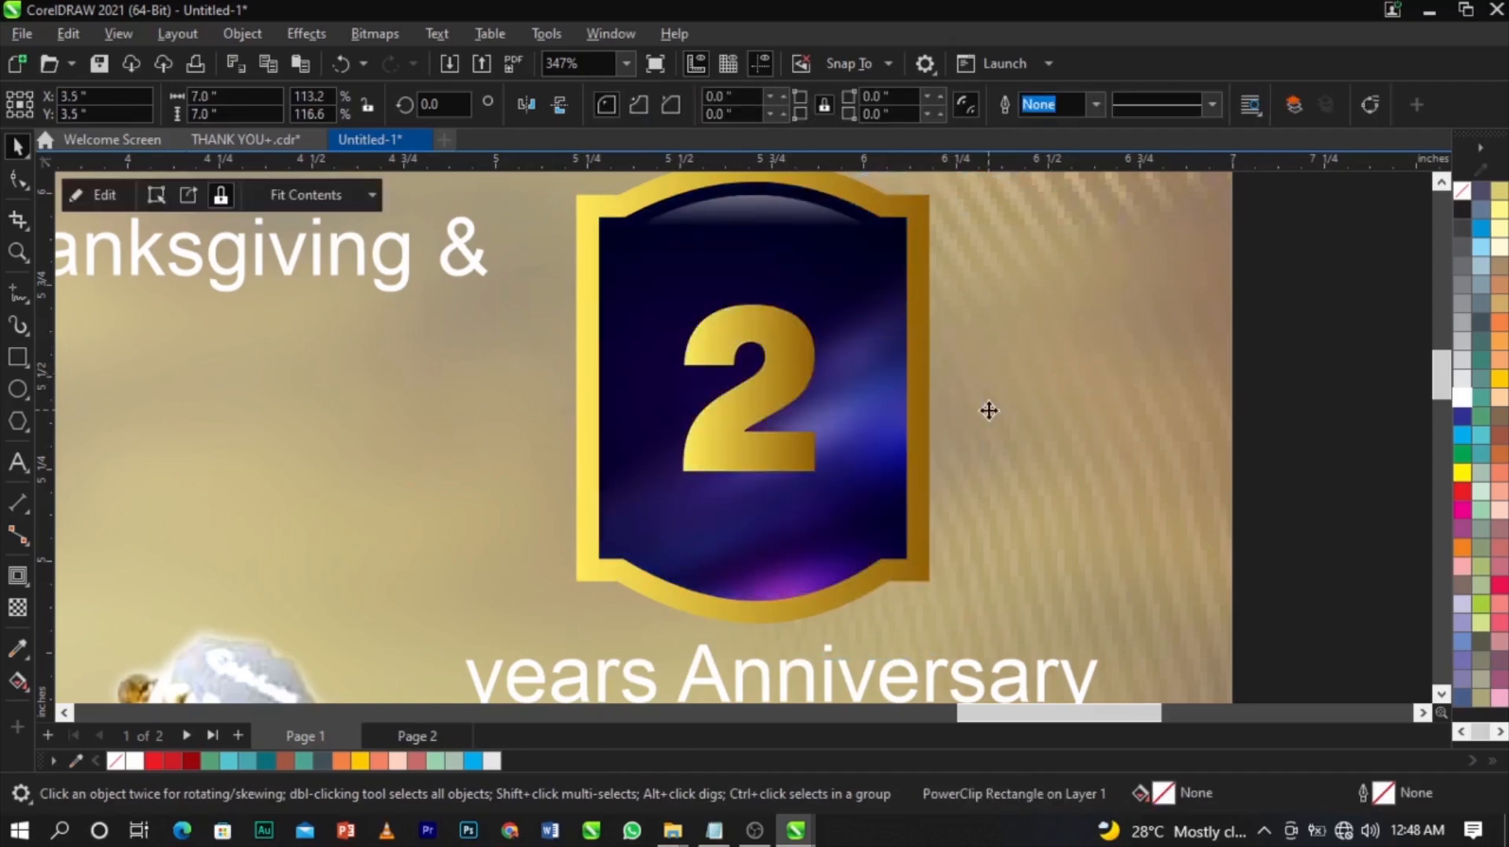
pyautogui.scroll(2, 873, 380)
pyautogui.click(786, 367)
pyautogui.click(445, 360)
pyautogui.scroll(-3, 445, 359)
pyautogui.scroll(2, 447, 360)
pyautogui.moveTo(446, 361); pyautogui.dragTo(603, 341)
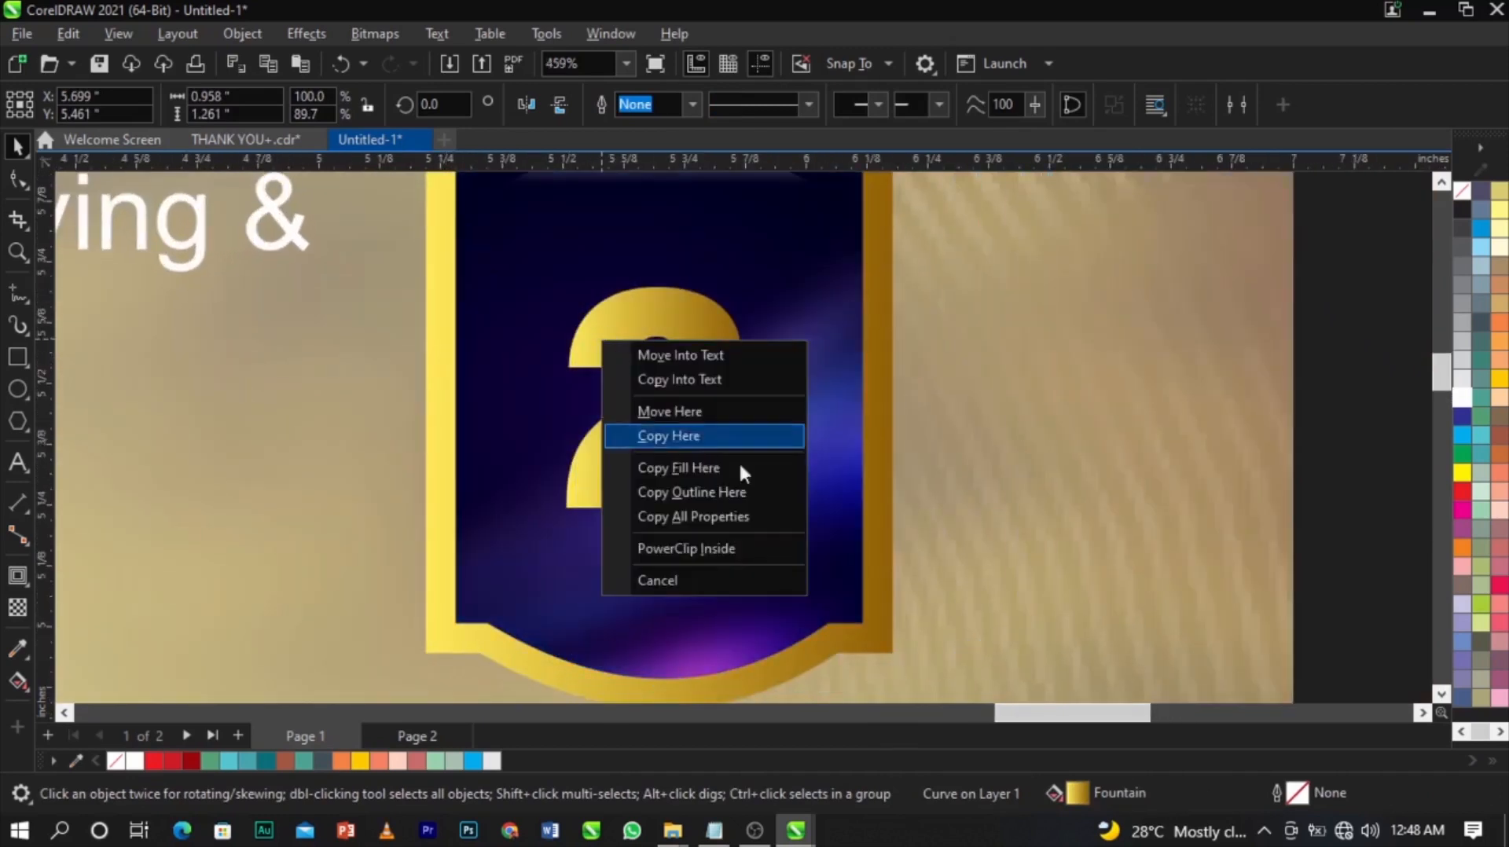
pyautogui.click(758, 467)
# Adjust the direction of the gold gradient on the 2, then deselect it.
pyautogui.click(708, 394)
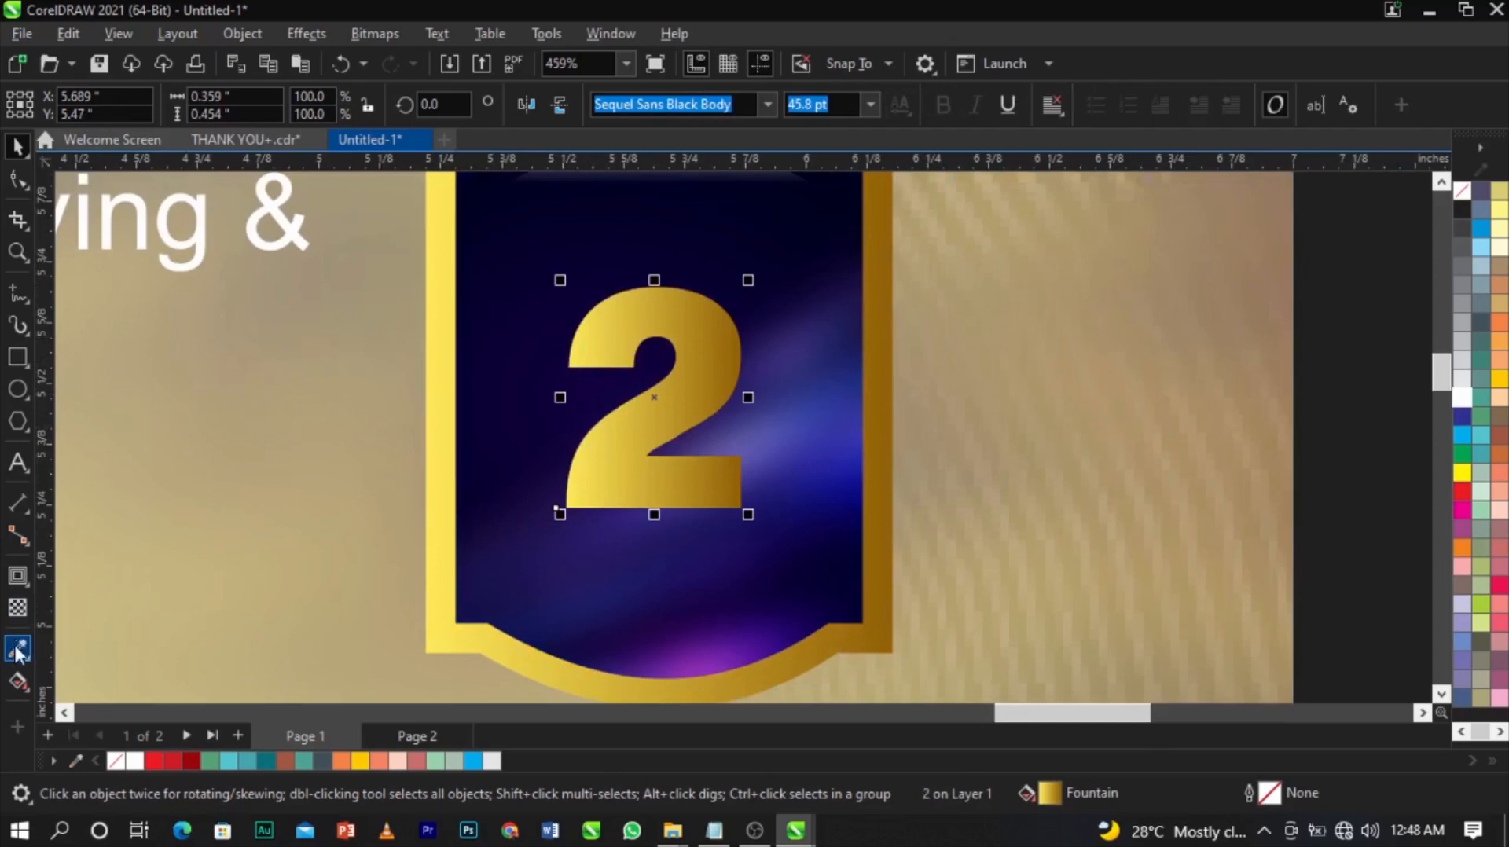
pyautogui.click(17, 681)
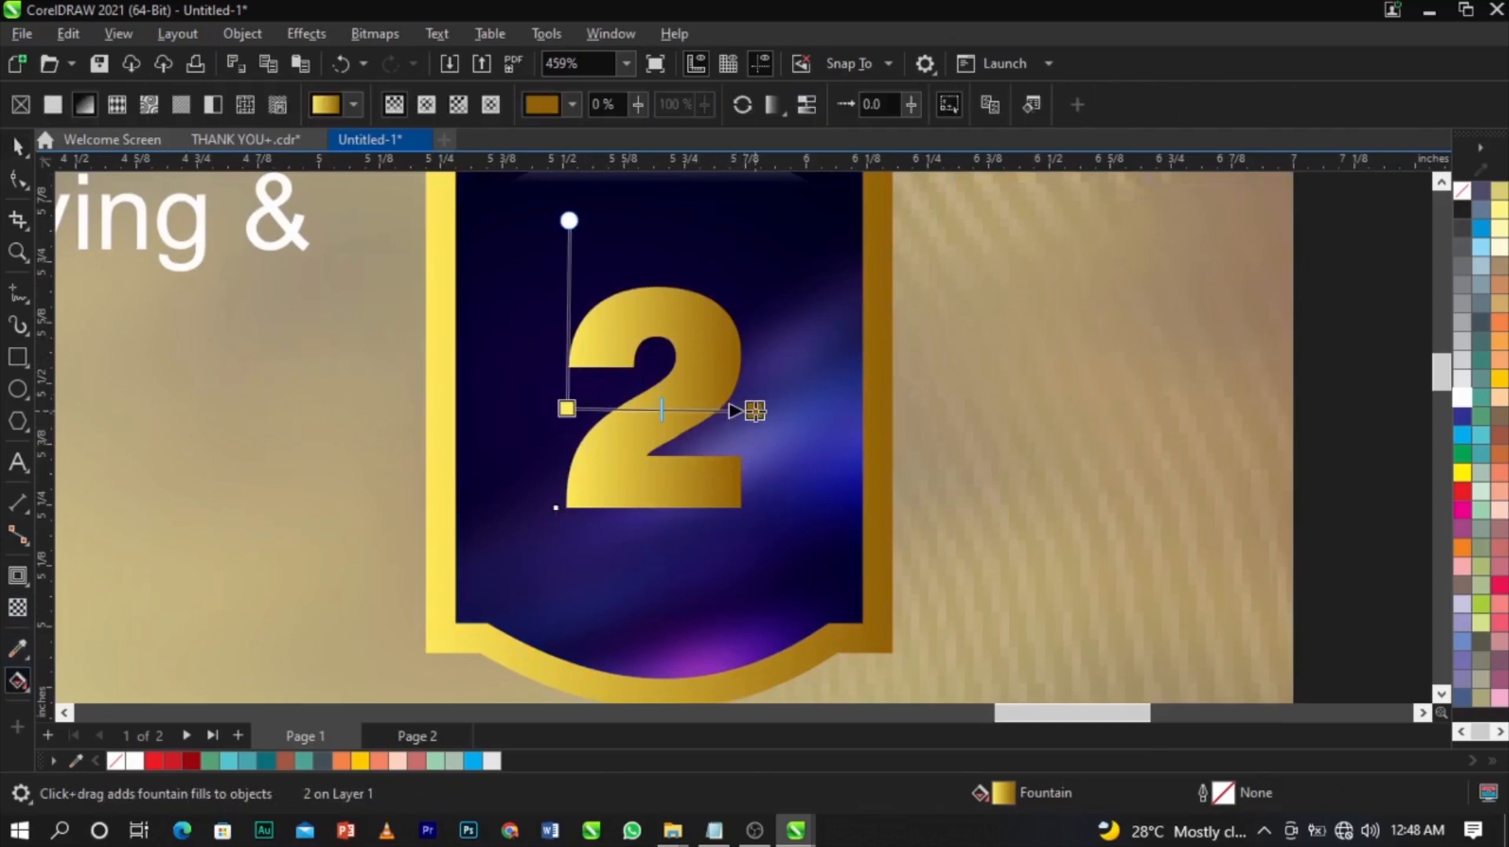
pyautogui.moveTo(755, 411); pyautogui.dragTo(757, 411)
pyautogui.scroll(-4, 888, 393)
pyautogui.press('space')
pyautogui.press('Escape')
pyautogui.scroll(-3, 886, 467)
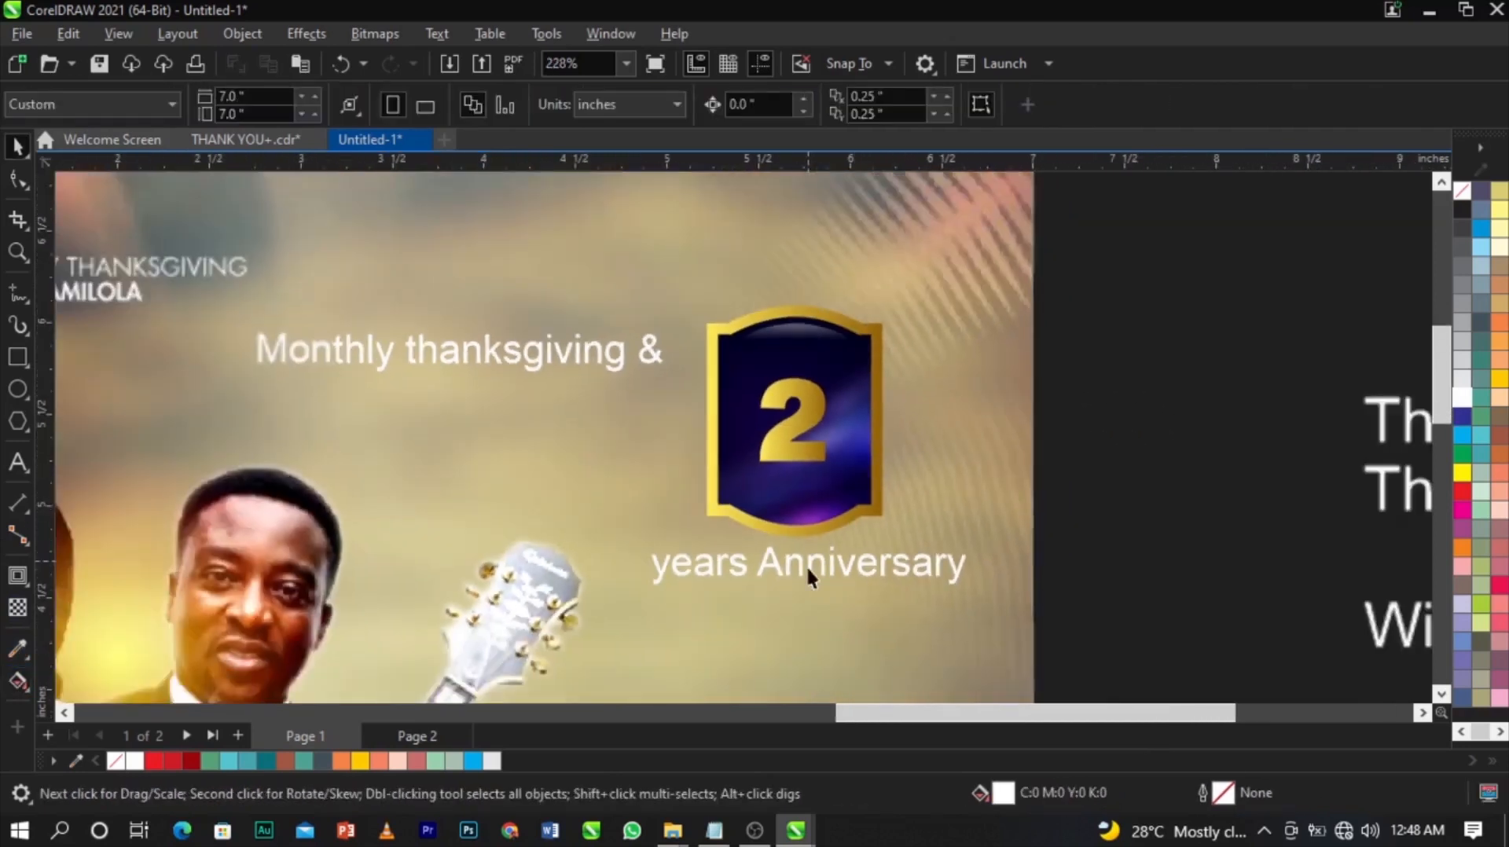
pyautogui.scroll(2, 805, 565)
# Break 'years' and 'Anniversary' into separate text objects and move 'years' onto the 2.
pyautogui.doubleClick(795, 563)
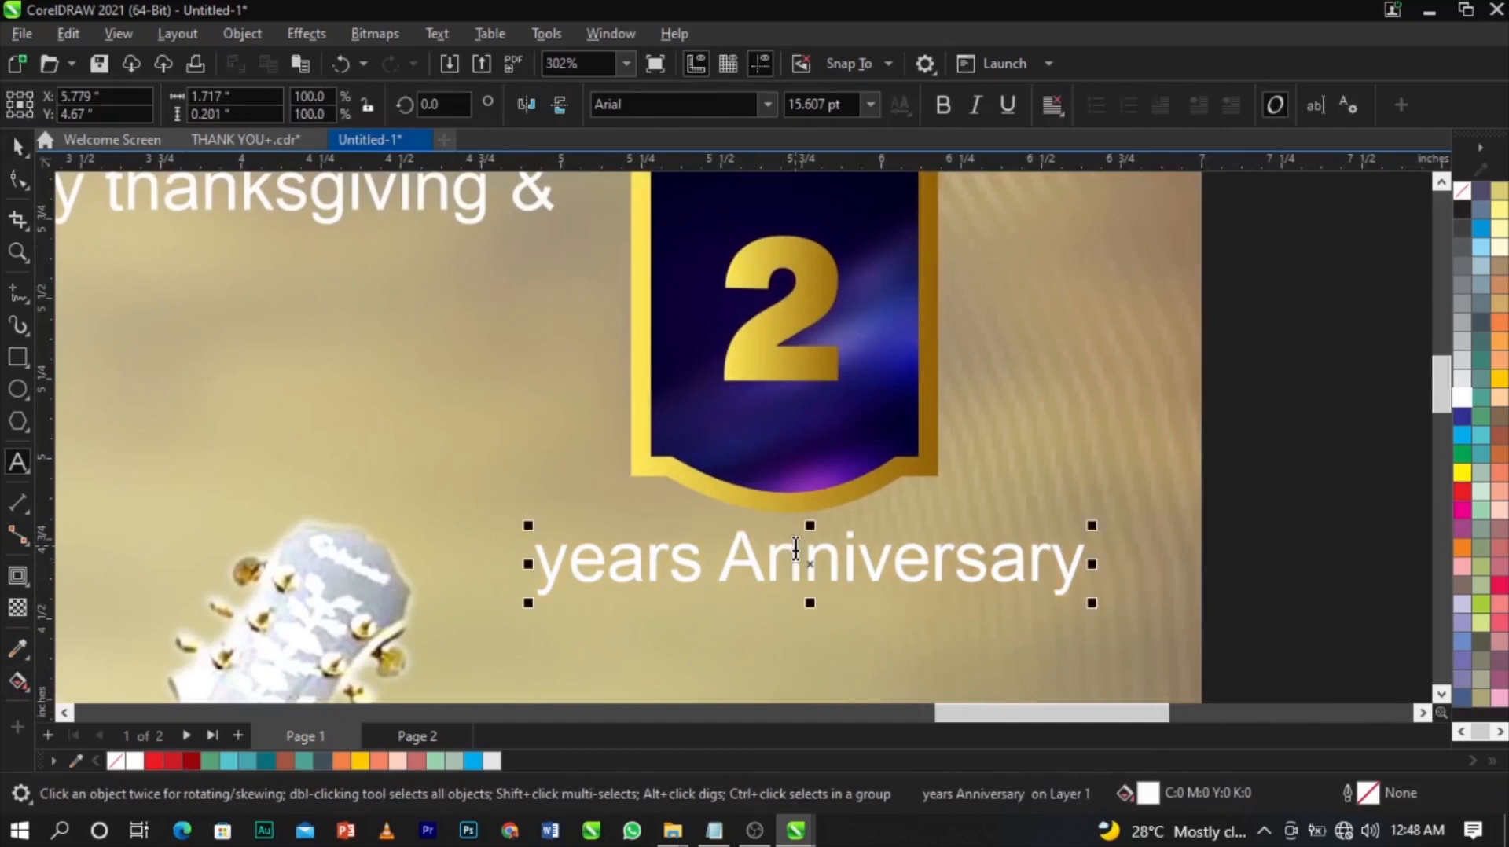
pyautogui.click(713, 564)
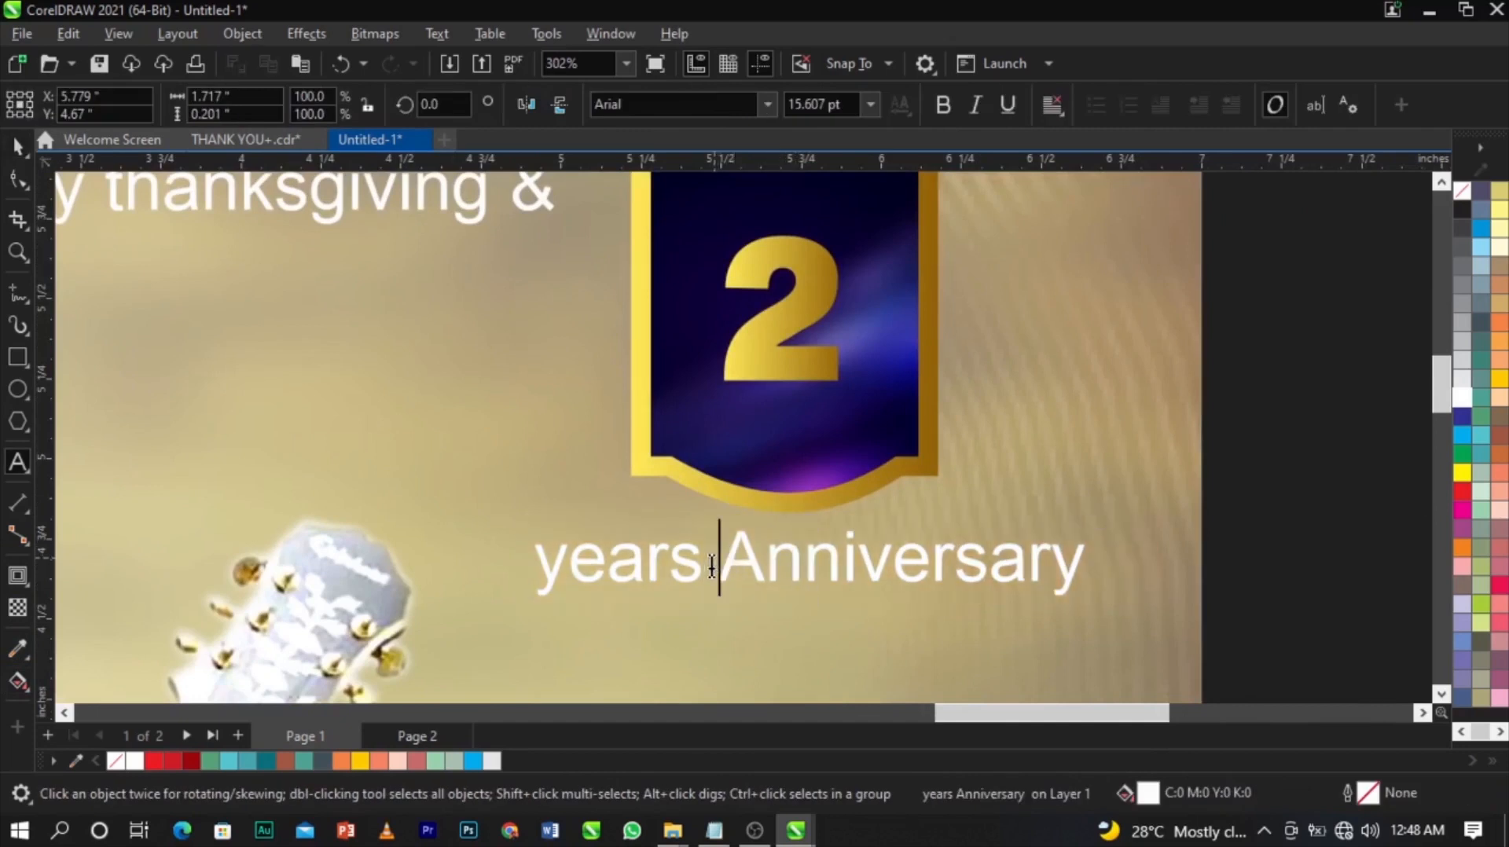
pyautogui.hotkey('ctrl', 'space')
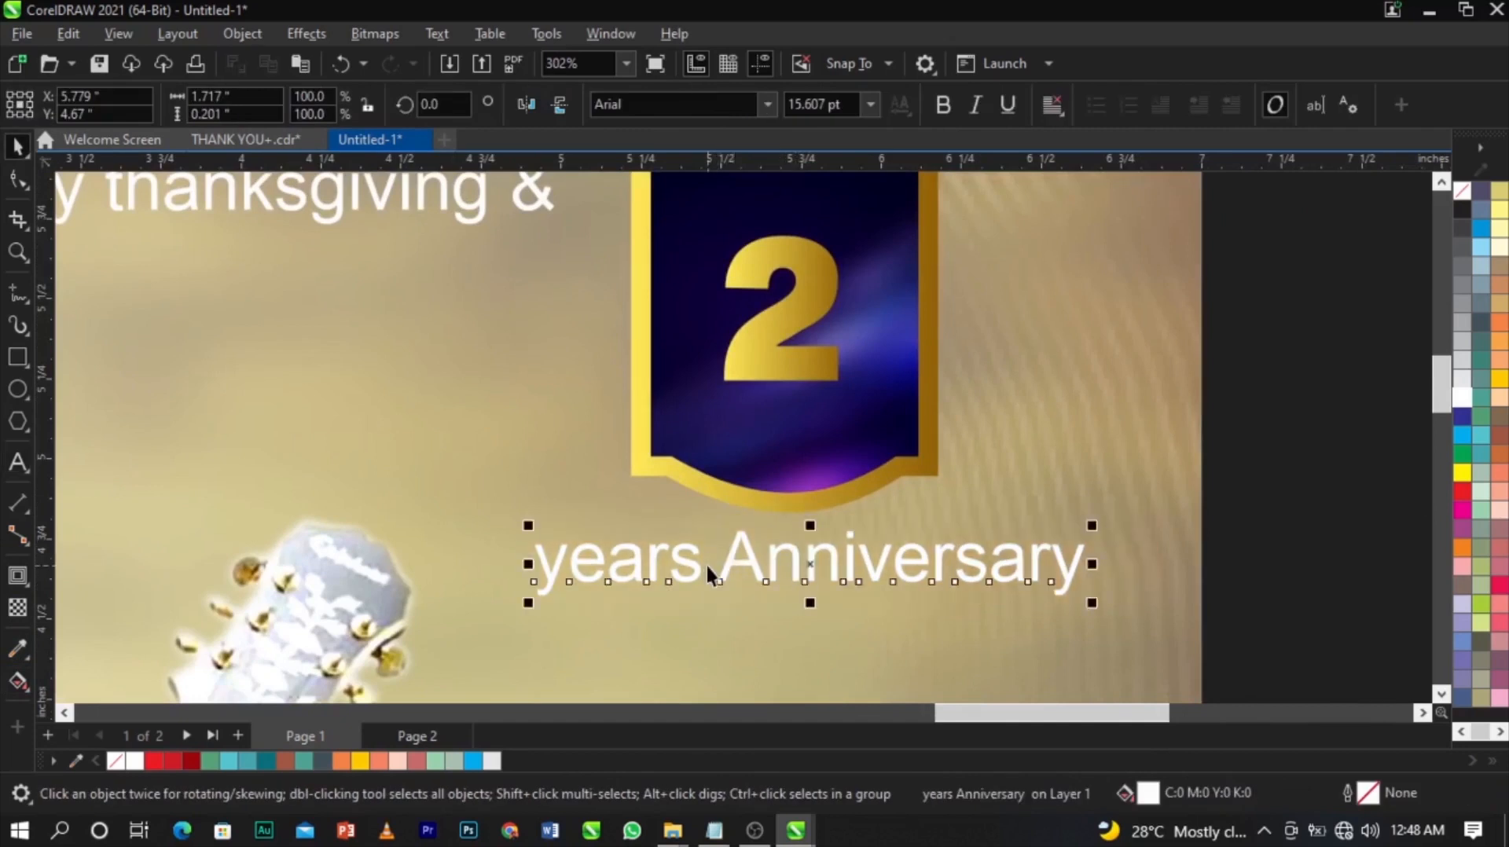
pyautogui.hotkey('ctrl', 'k')
pyautogui.moveTo(697, 568); pyautogui.dragTo(952, 319)
# Set 'years' in The Jacklyn font.
pyautogui.scroll(1, 952, 320)
pyautogui.scroll(-2, 954, 319)
pyautogui.click(704, 110)
pyautogui.write('The Jacklyn')
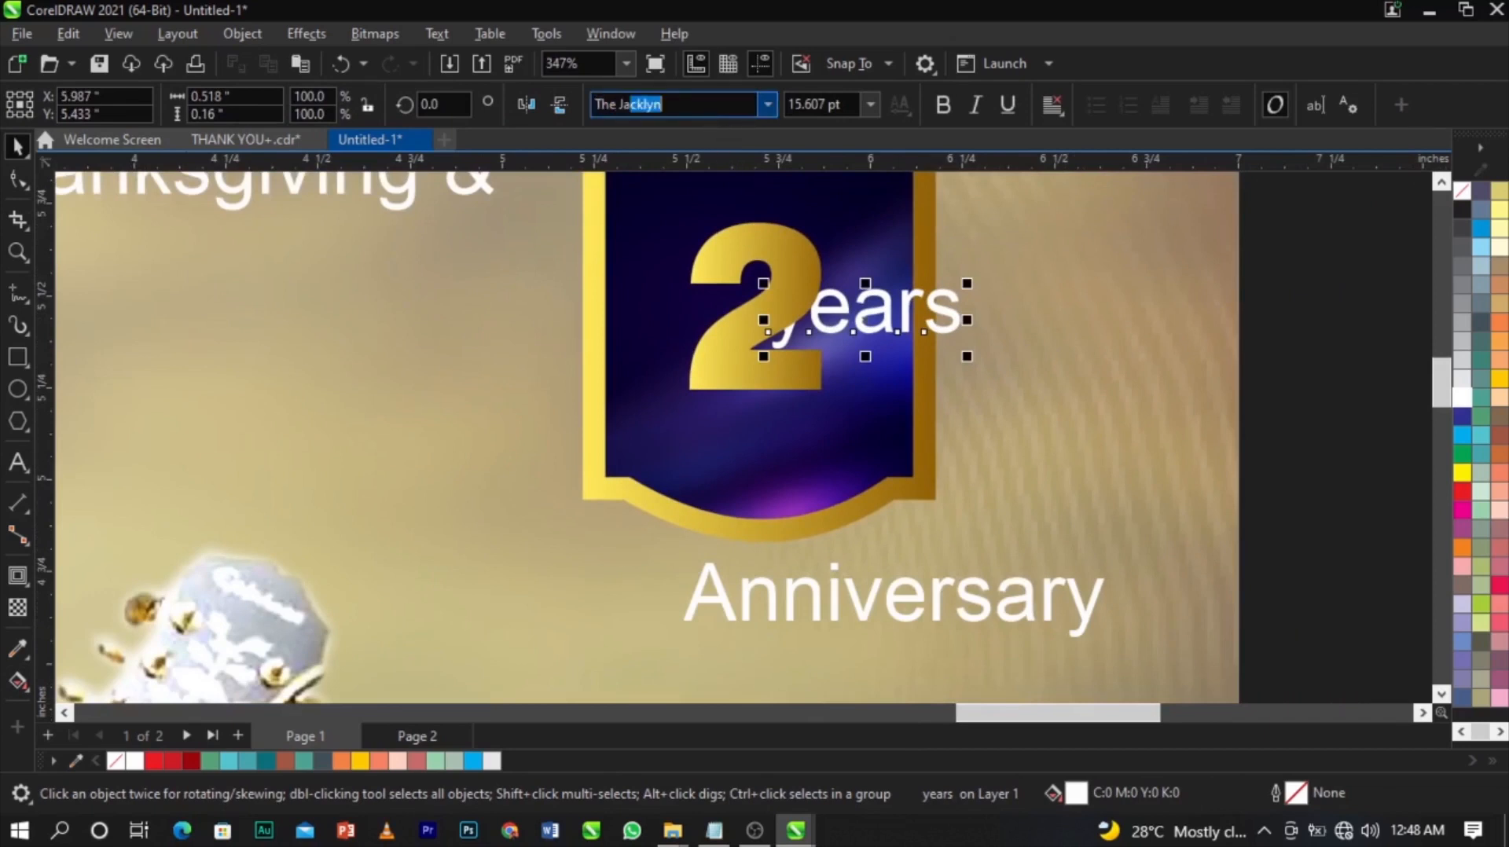
pyautogui.press('Return')
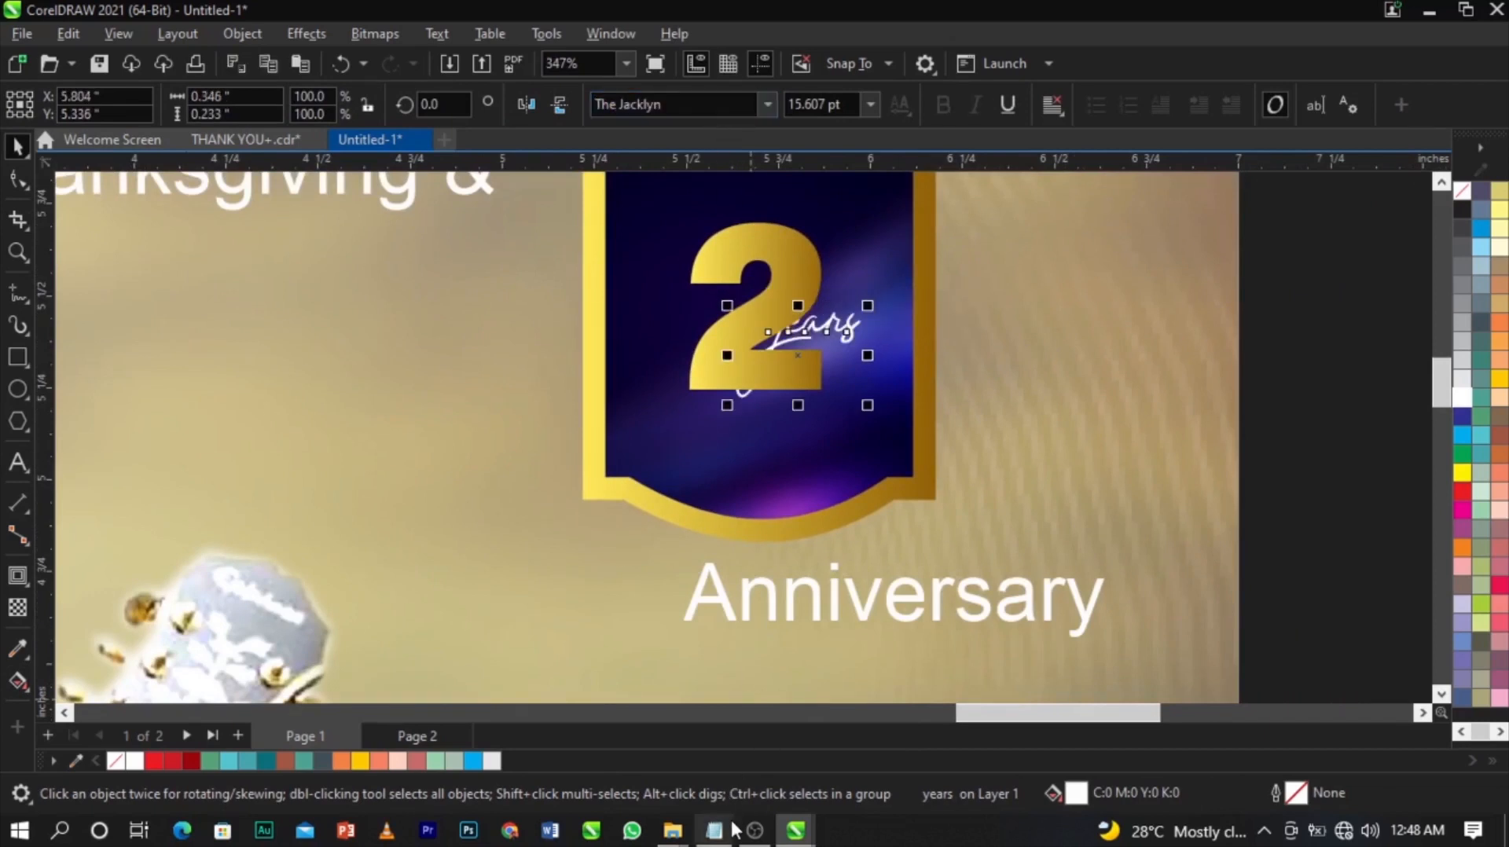
pyautogui.click(714, 831)
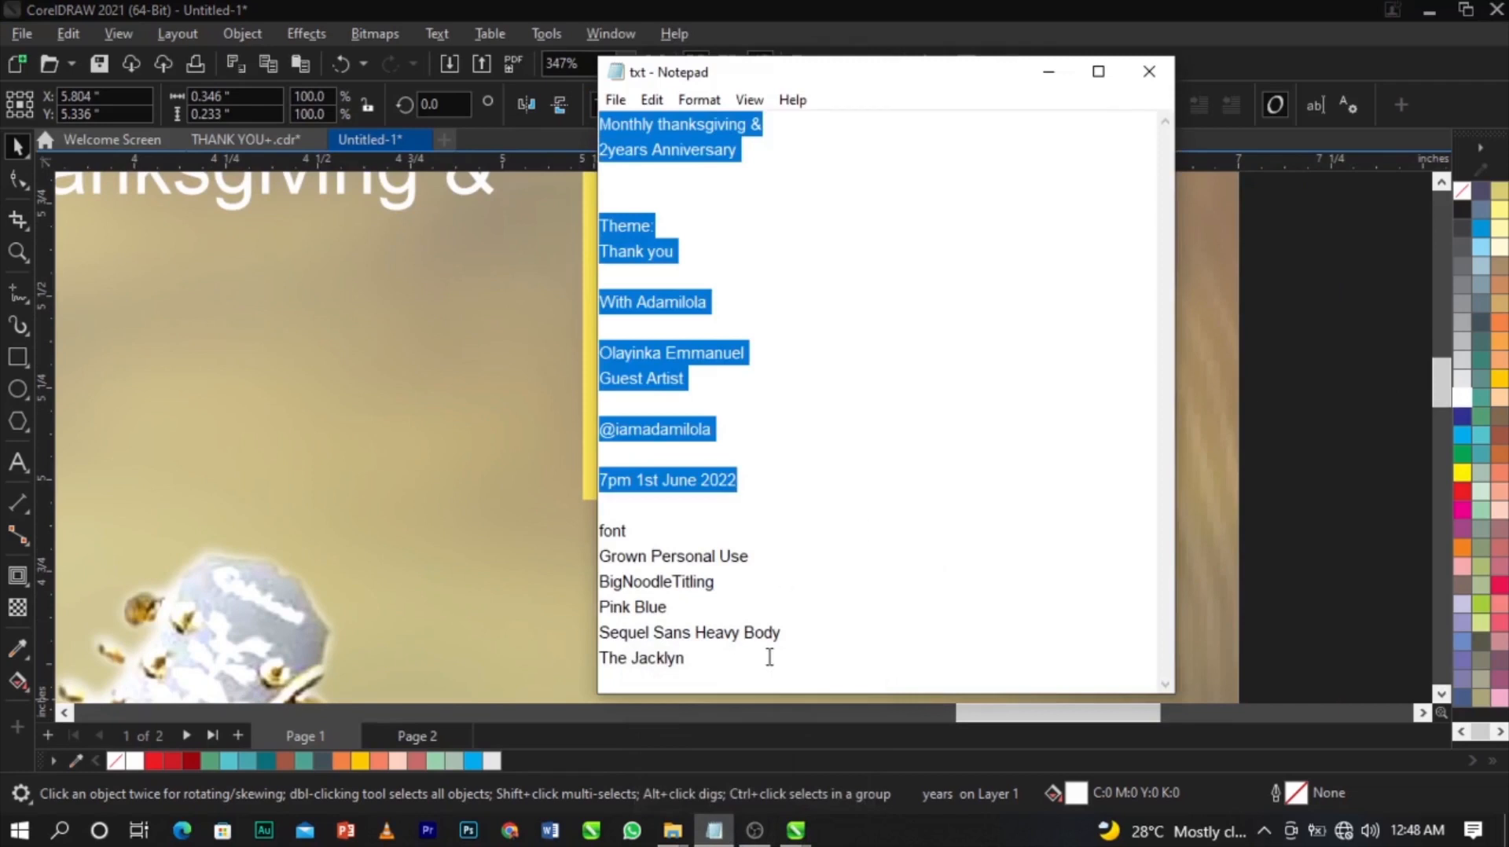
pyautogui.click(792, 681)
pyautogui.click(490, 466)
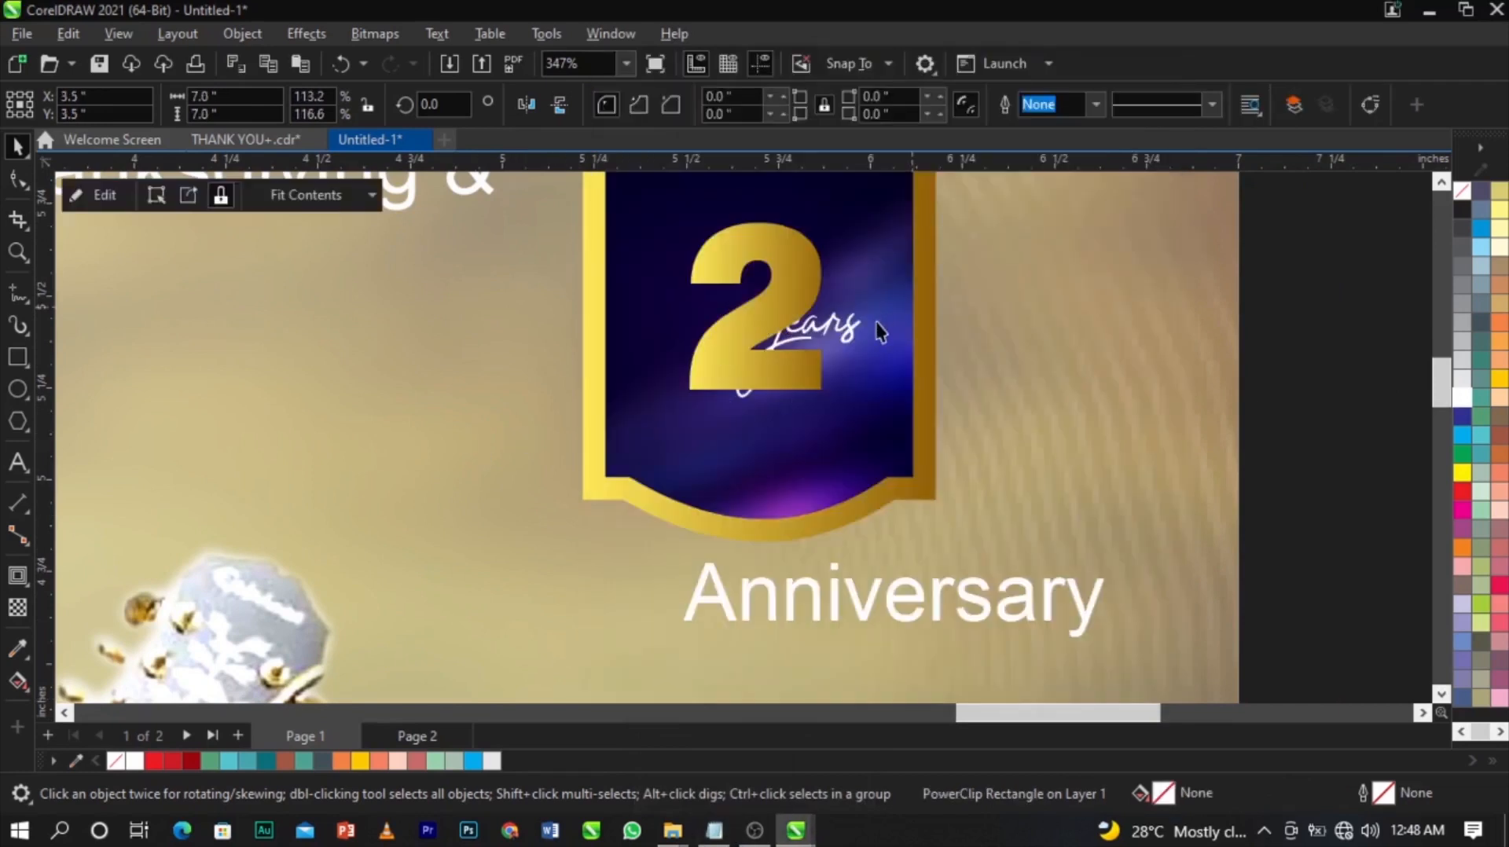
# Bring 'years' in front of the gold 2 and shrink it to about 14.4 pt.
pyautogui.click(848, 339)
pyautogui.click(848, 339)
pyautogui.hotkey('ctrl', 'space')
pyautogui.scroll(4, 840, 330)
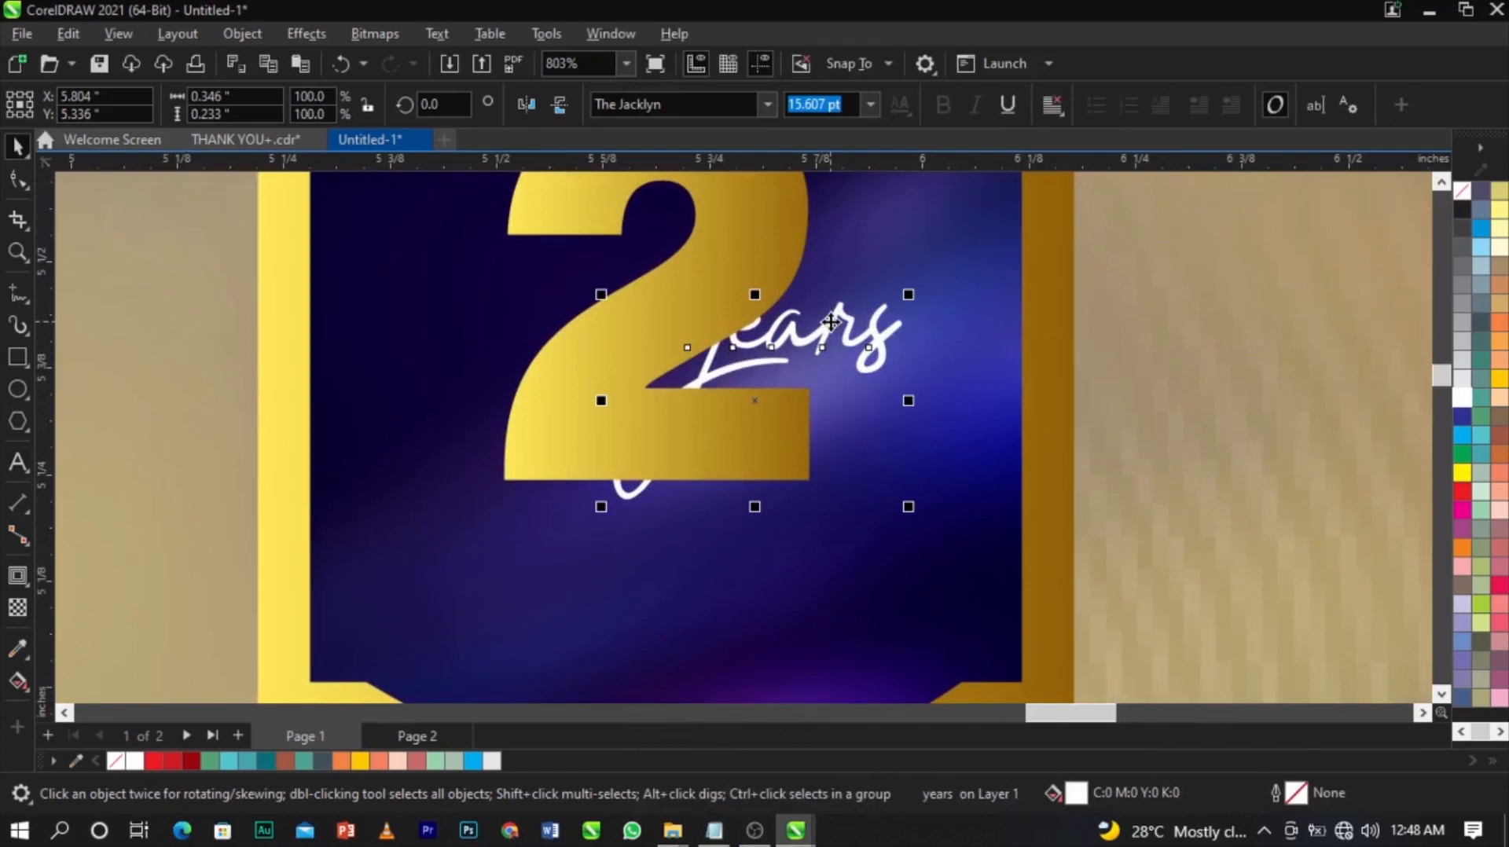
pyautogui.hotkey('shift', 'pageup')
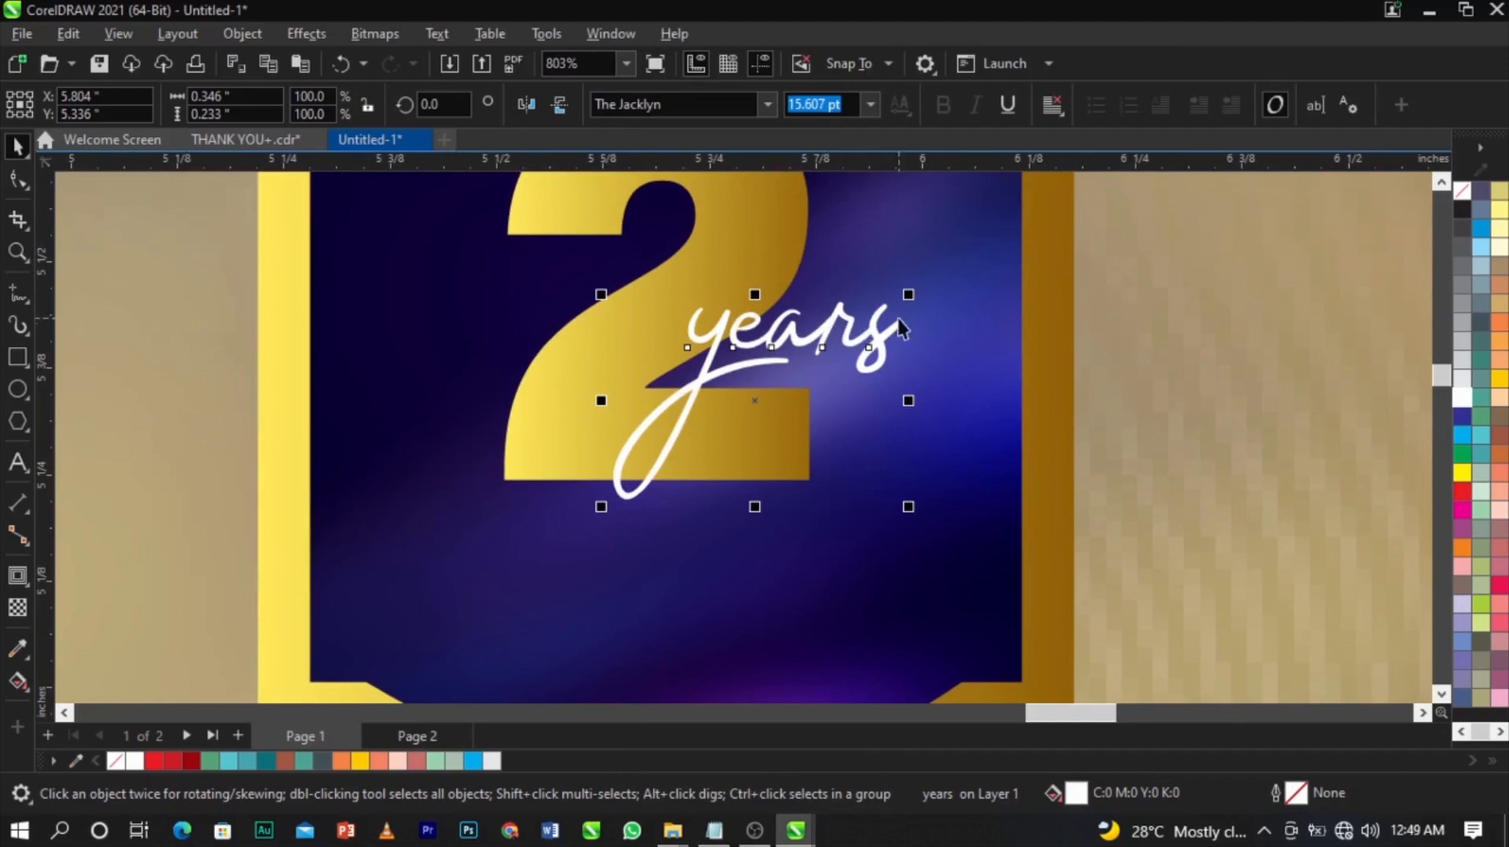
pyautogui.moveTo(910, 295); pyautogui.dragTo(910, 303)
pyautogui.scroll(-1, 912, 302)
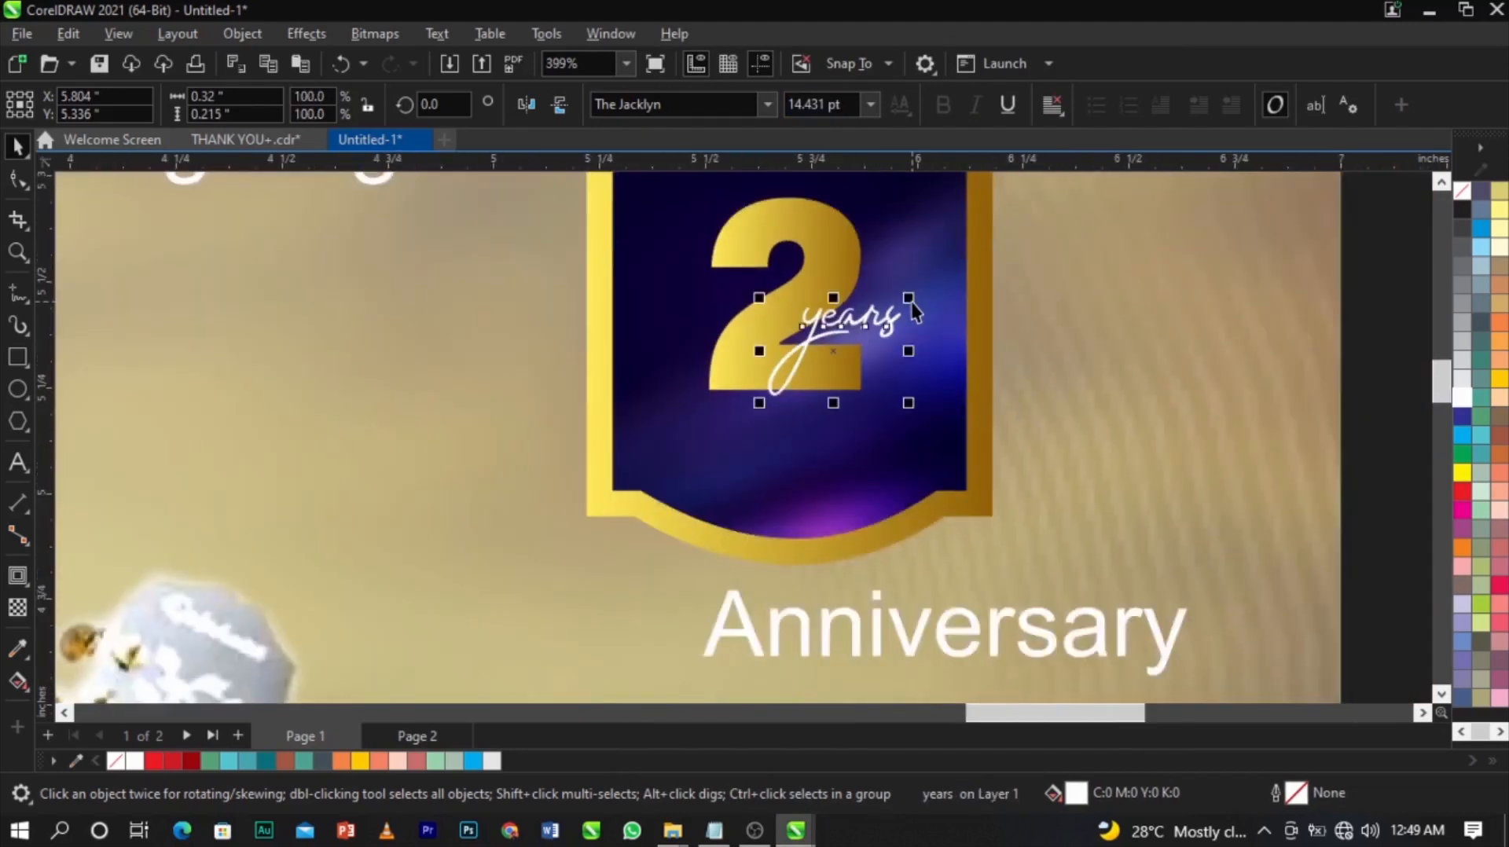
pyautogui.scroll(-1, 916, 311)
# Change the word 'Anniversary' to UPPERCASE via Text > Change Case.
pyautogui.press('z')
pyautogui.click(1099, 532)
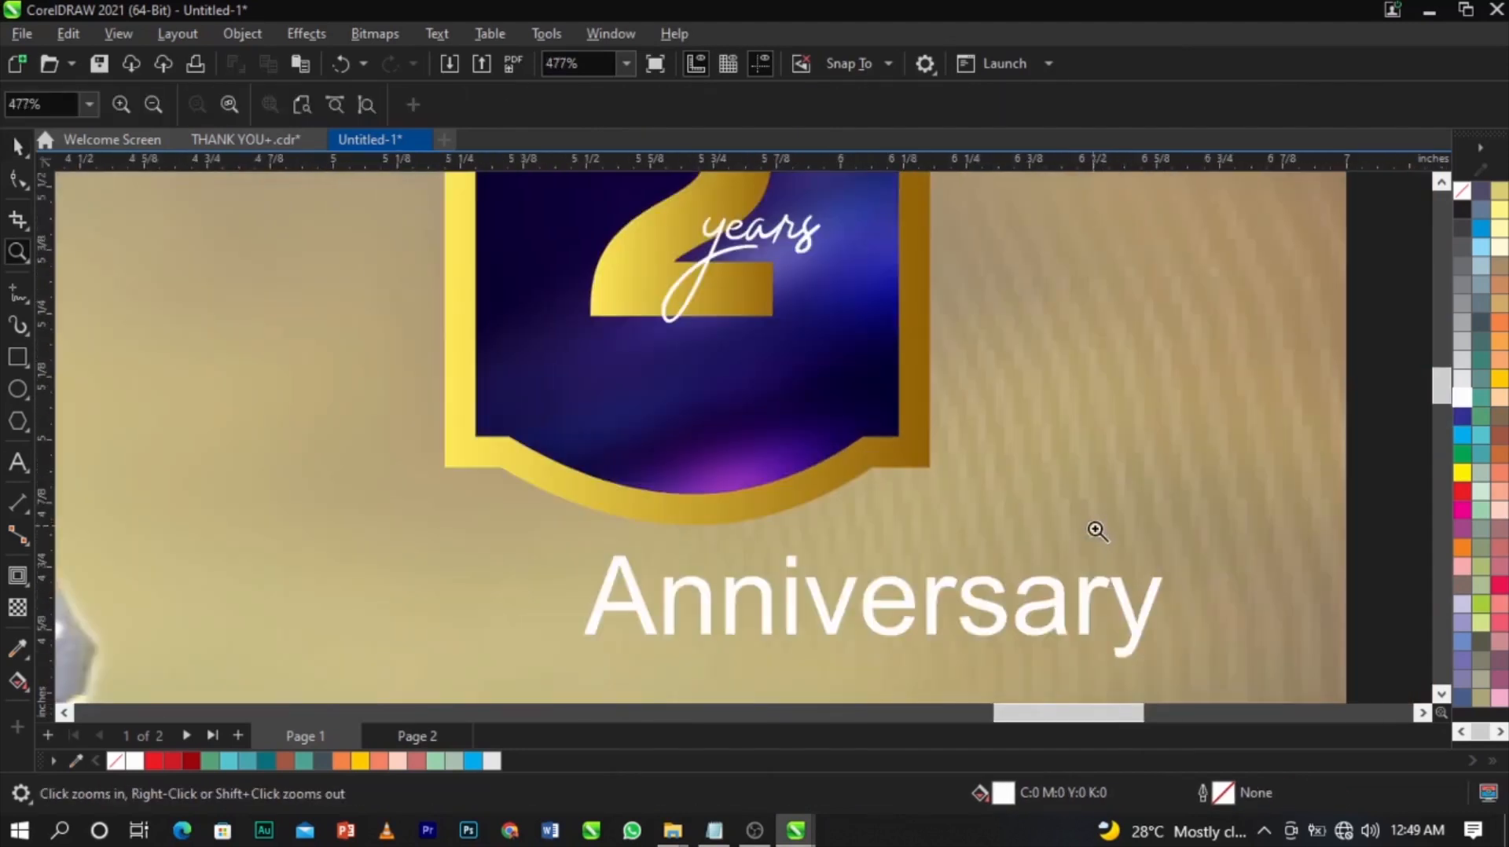
pyautogui.press('space')
pyautogui.click(1122, 597)
pyautogui.doubleClick(1123, 597)
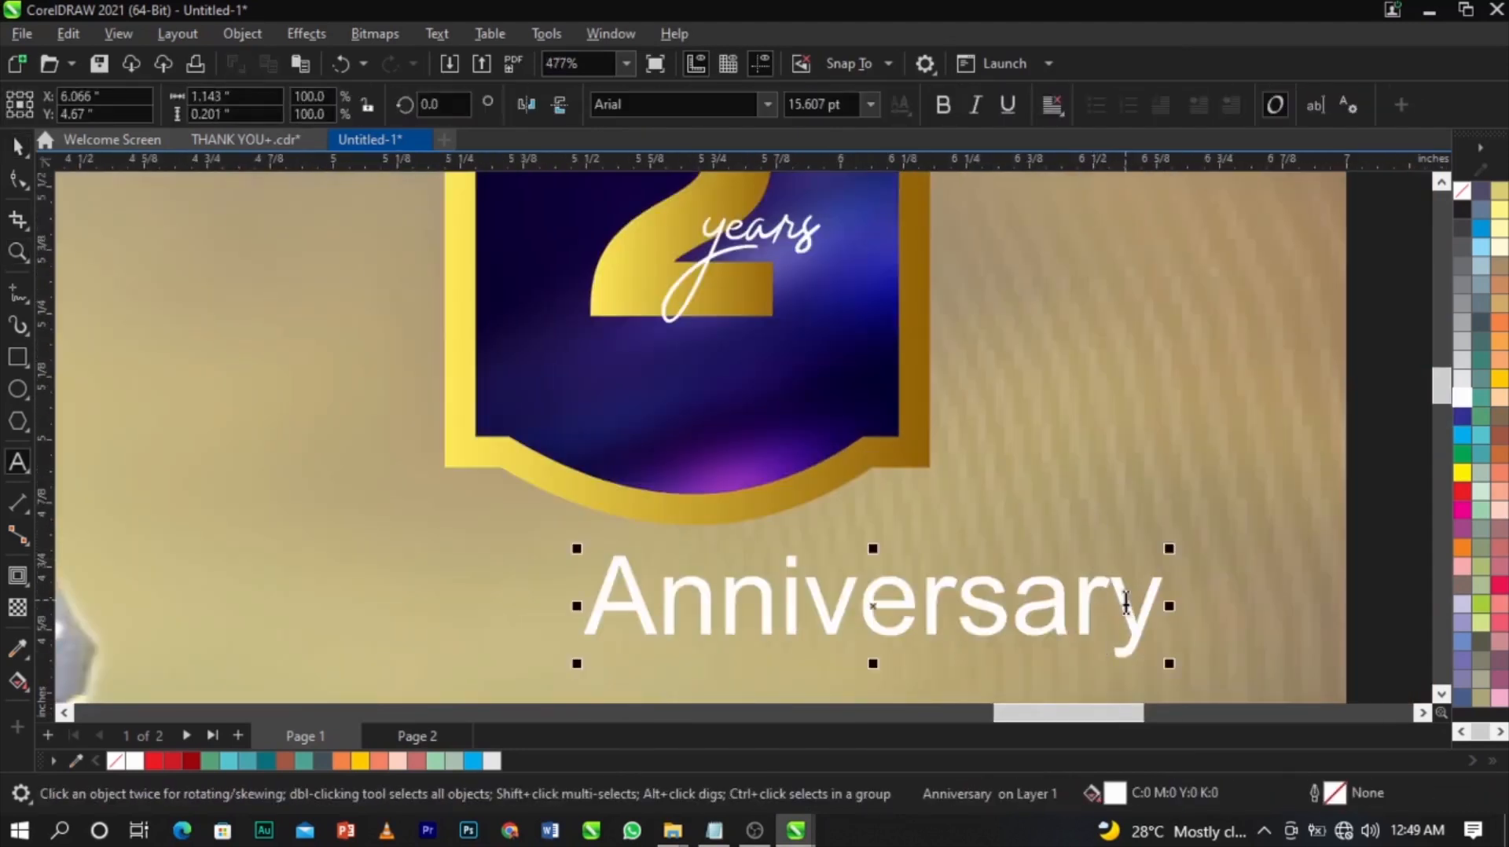
pyautogui.doubleClick(1126, 602)
pyautogui.click(1125, 602)
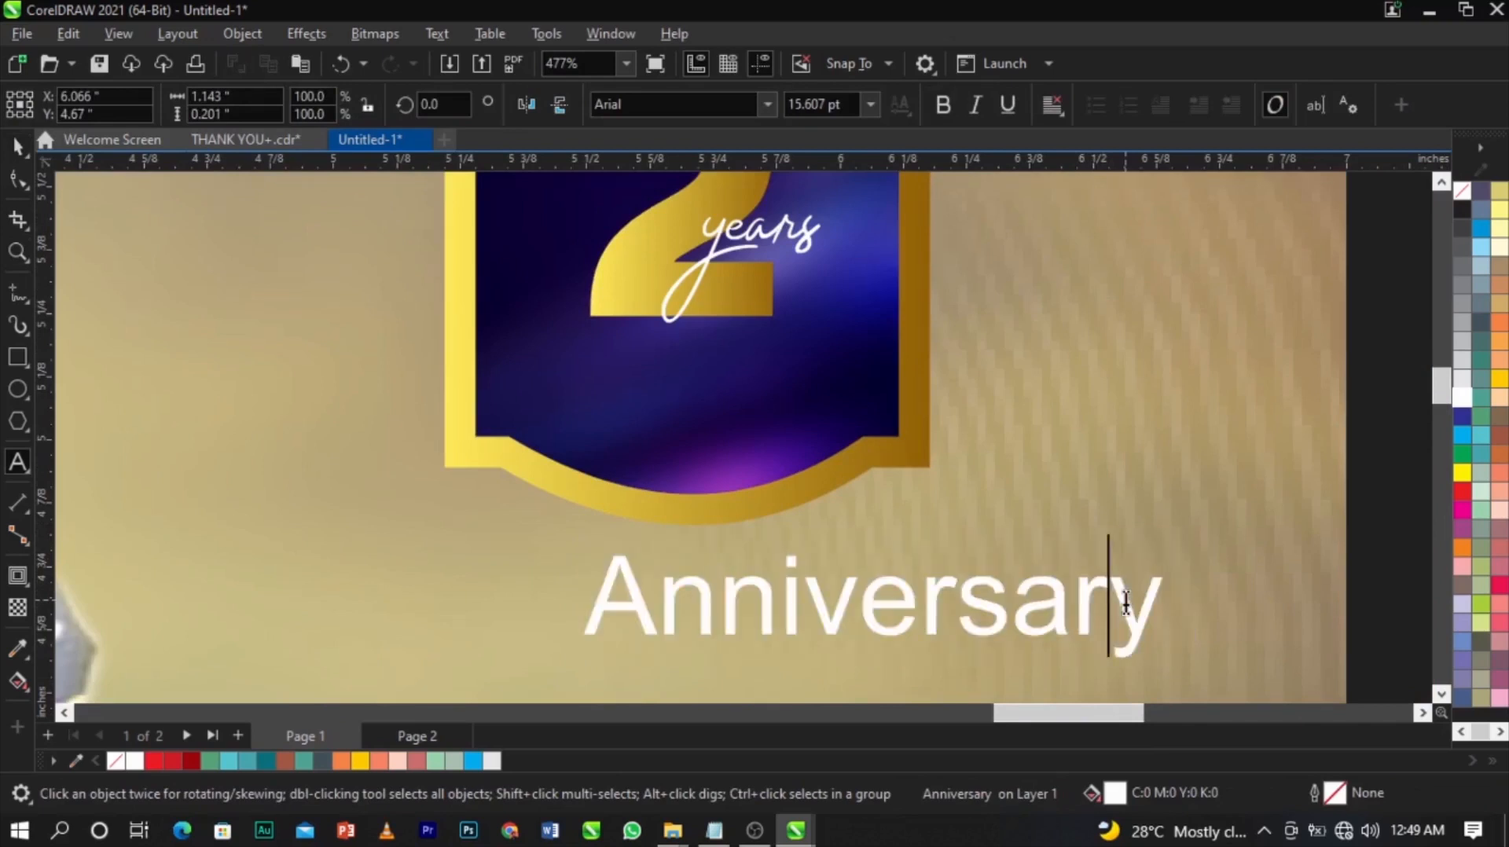
pyautogui.doubleClick(1125, 602)
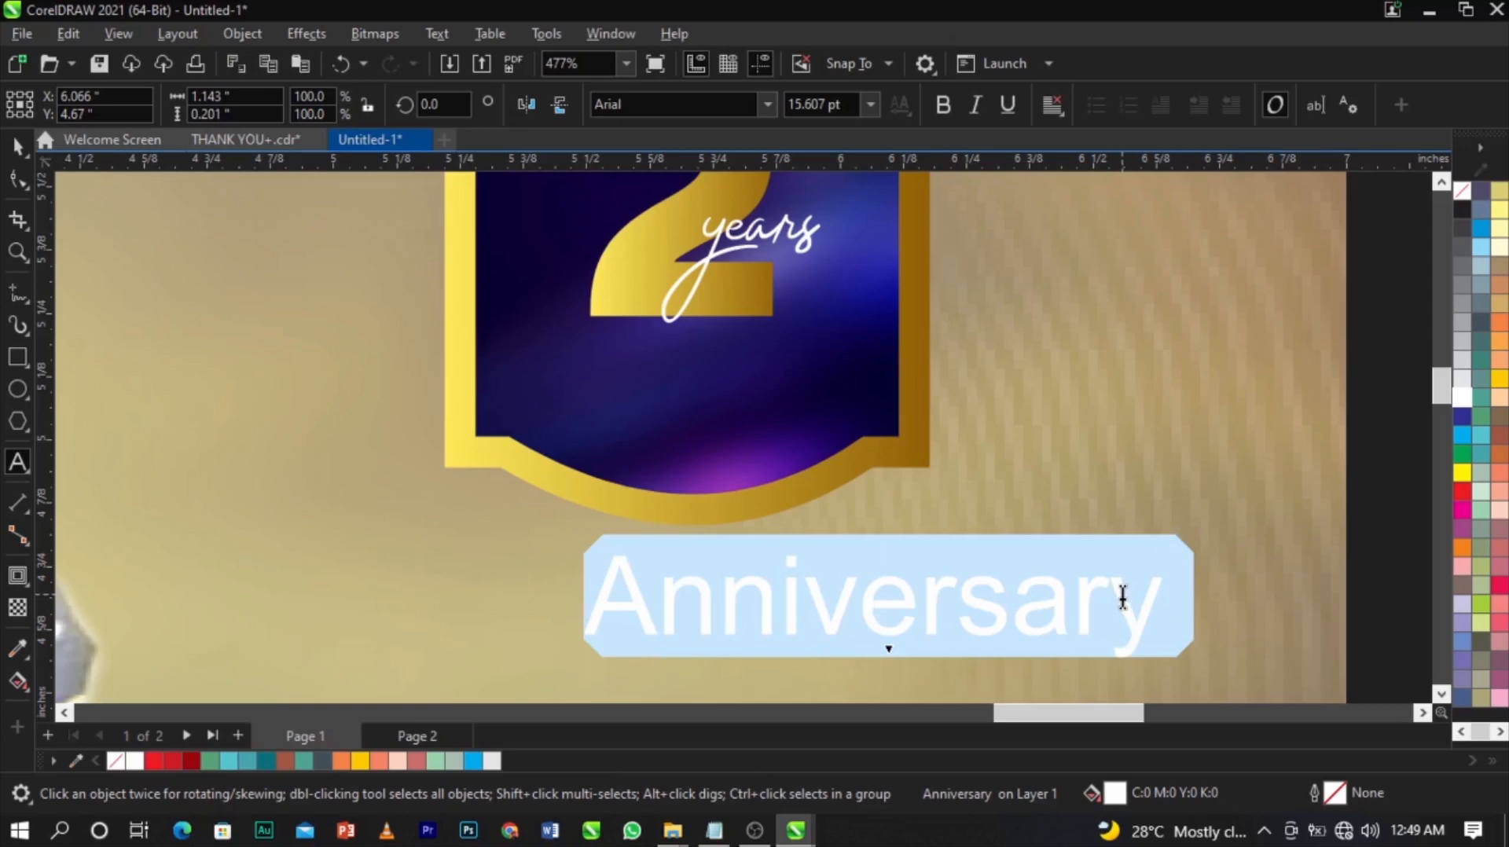
pyautogui.hotkey('shift', 'F3')
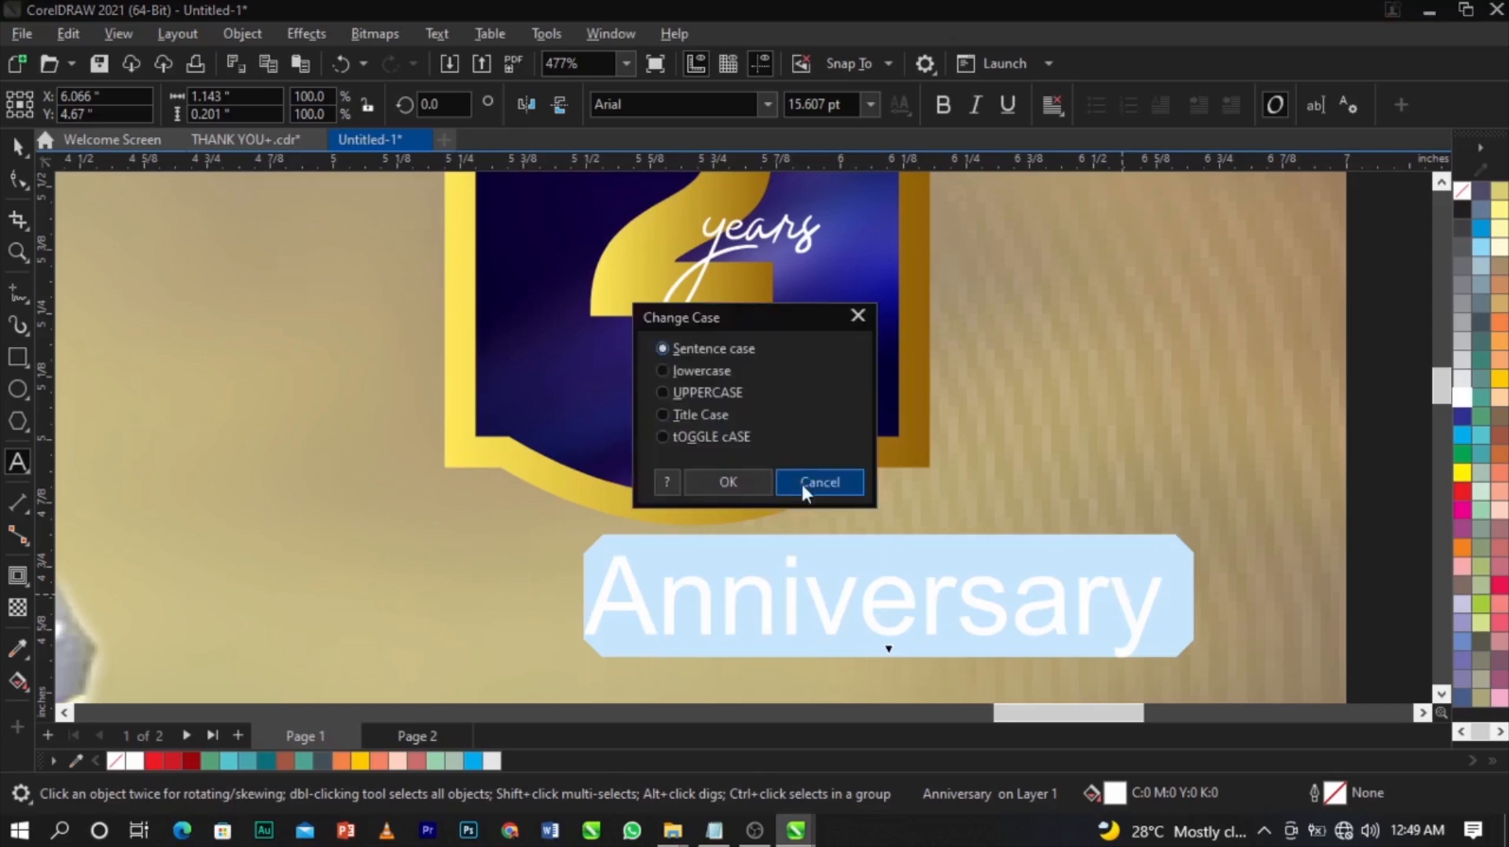
pyautogui.click(853, 483)
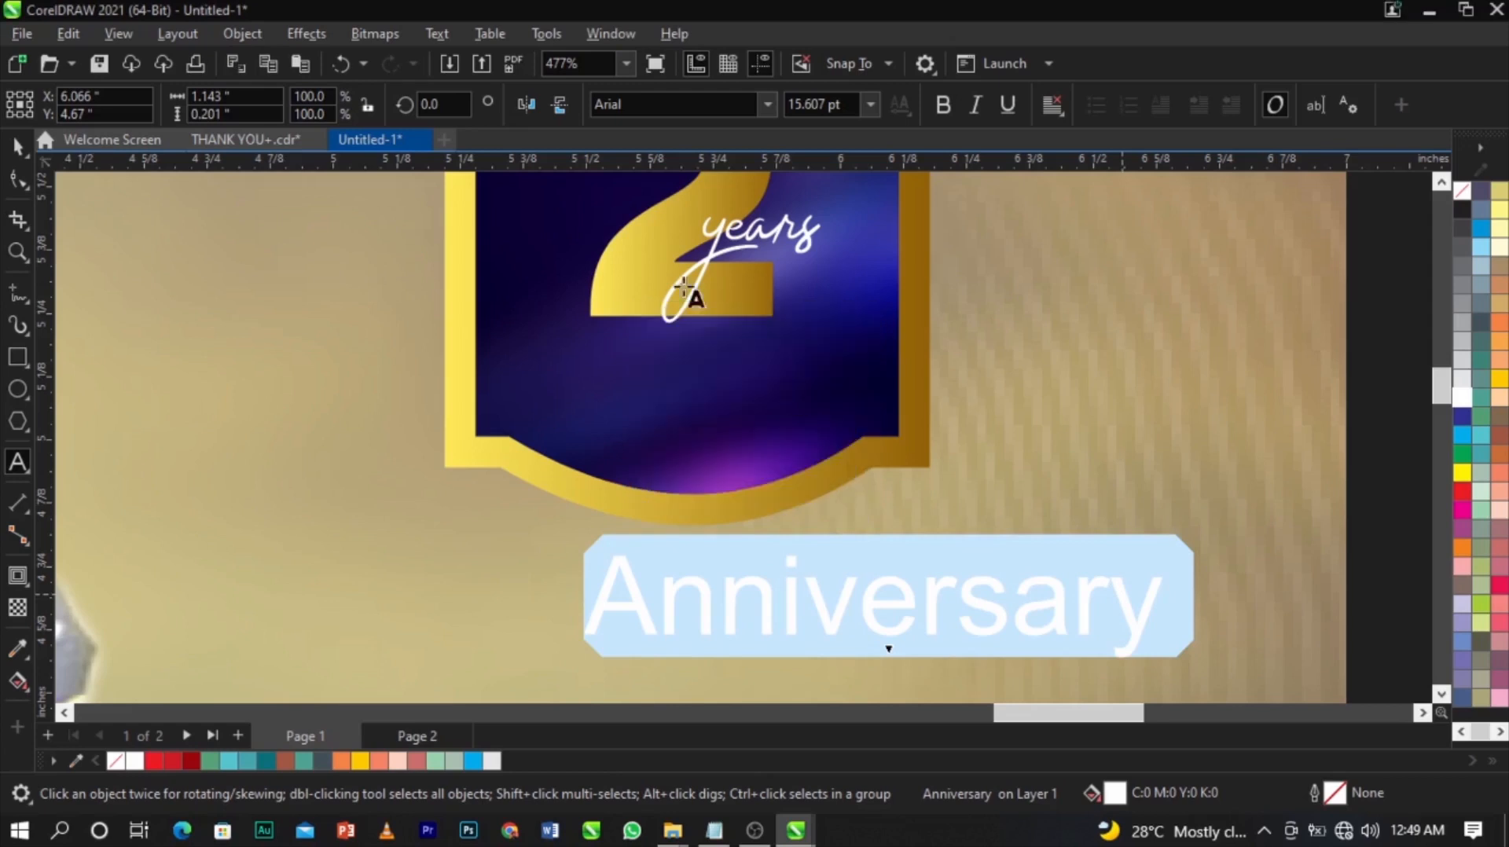
pyautogui.click(434, 33)
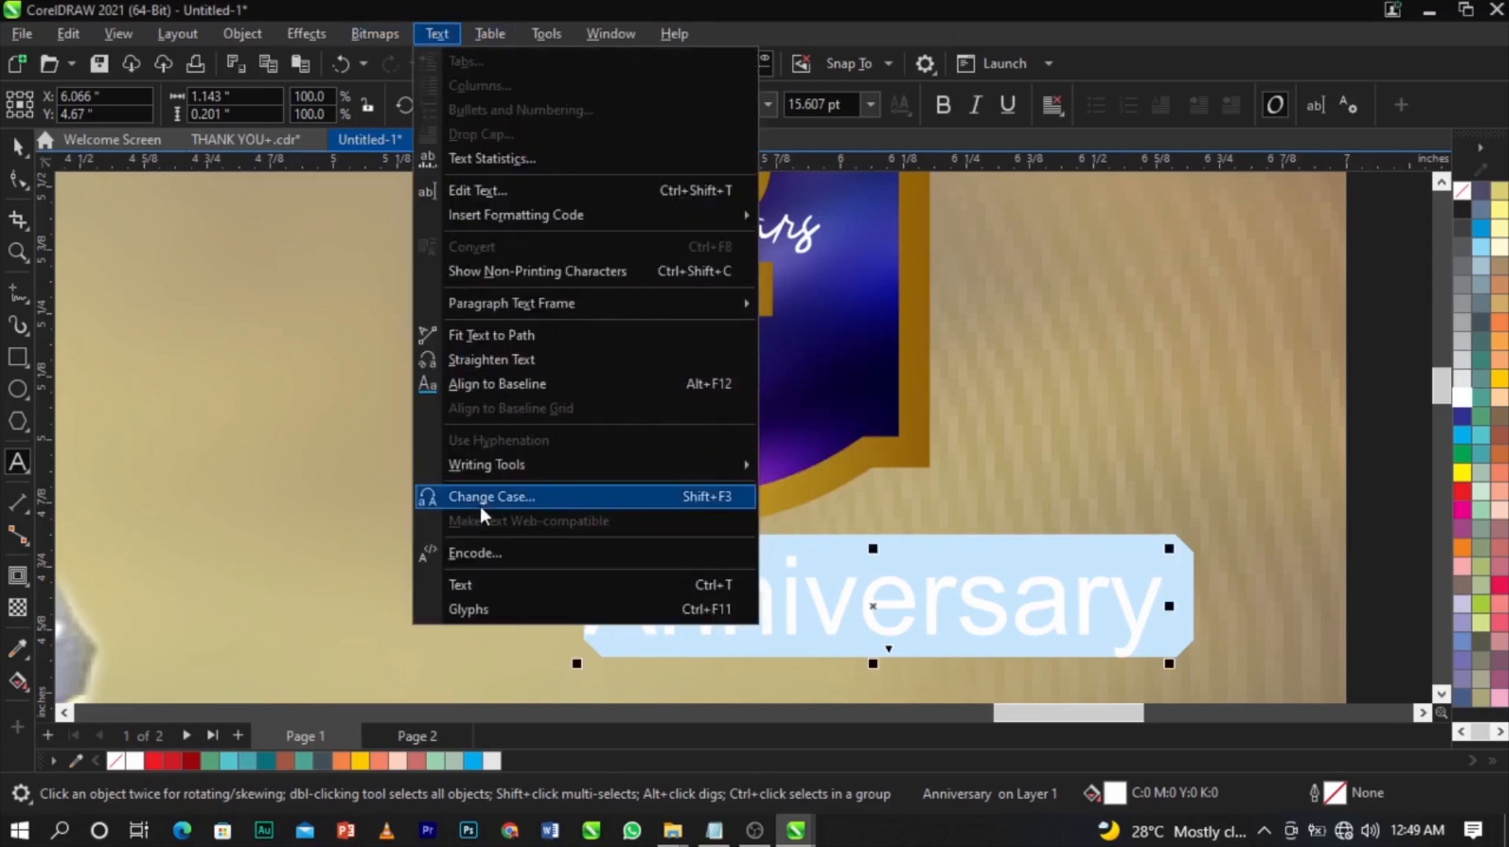
pyautogui.click(719, 495)
pyautogui.click(701, 386)
pyautogui.click(702, 478)
# Set ANNIVERSARY in Sequel Sans Black Body, shrink it to about 5.8 pt and centre it under the 2.
pyautogui.click(767, 103)
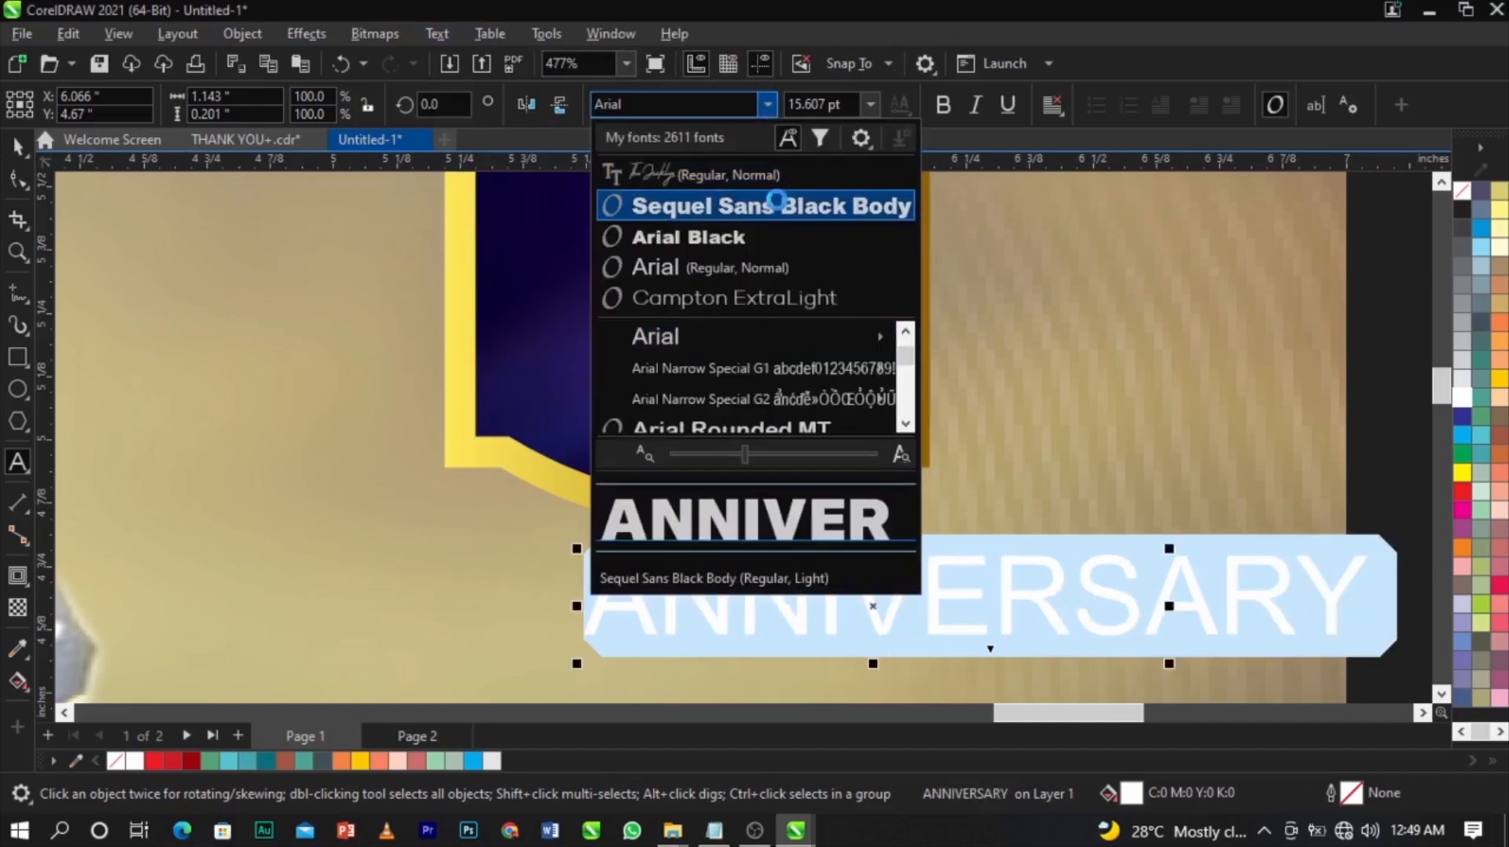
pyautogui.click(775, 204)
pyautogui.hotkey('ctrl', 'space')
pyautogui.moveTo(873, 603); pyautogui.dragTo(610, 397)
pyautogui.moveTo(1213, 437); pyautogui.dragTo(951, 470)
pyautogui.moveTo(786, 387); pyautogui.dragTo(720, 347)
pyautogui.keyDown('shift'); pyautogui.click(761, 432); pyautogui.keyUp('shift')
pyautogui.press('c')
pyautogui.click(1019, 438)
pyautogui.scroll(-2, 1019, 438)
pyautogui.scroll(-3, 1019, 438)
# Group the 2, years and ANNIVERSARY texts, centre them on the badge, and enlarge them slightly.
pyautogui.moveTo(1175, 283); pyautogui.dragTo(861, 436)
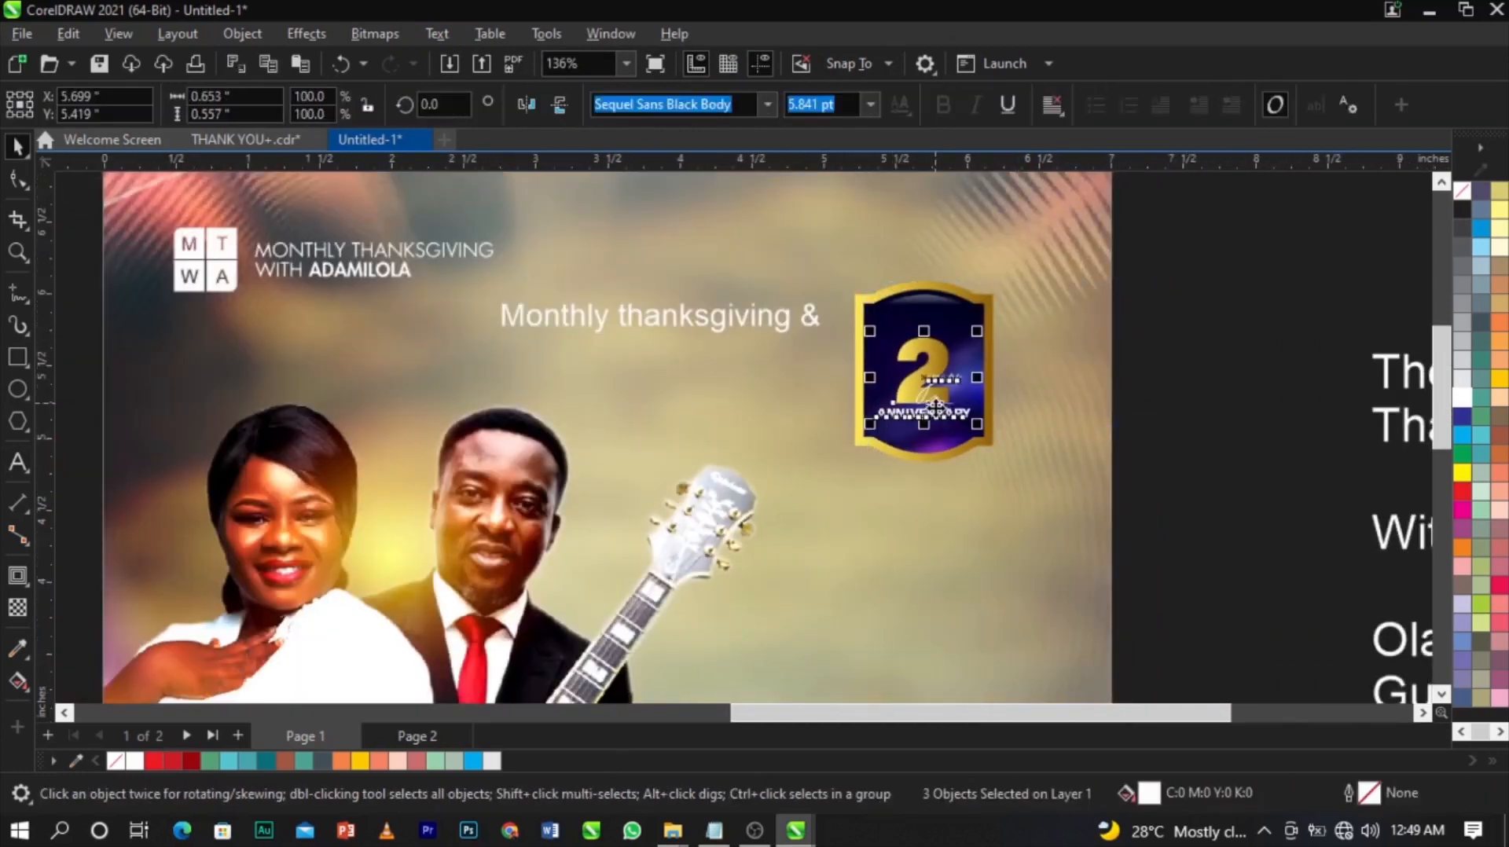
pyautogui.hotkey('ctrl', 'g')
pyautogui.keyDown('shift'); pyautogui.click(986, 361); pyautogui.keyUp('shift')
pyautogui.press('e')
pyautogui.click(1118, 387)
pyautogui.scroll(3, 969, 361)
pyautogui.scroll(2, 974, 371)
pyautogui.click(973, 373)
pyautogui.moveTo(1000, 489); pyautogui.dragTo(1002, 481)
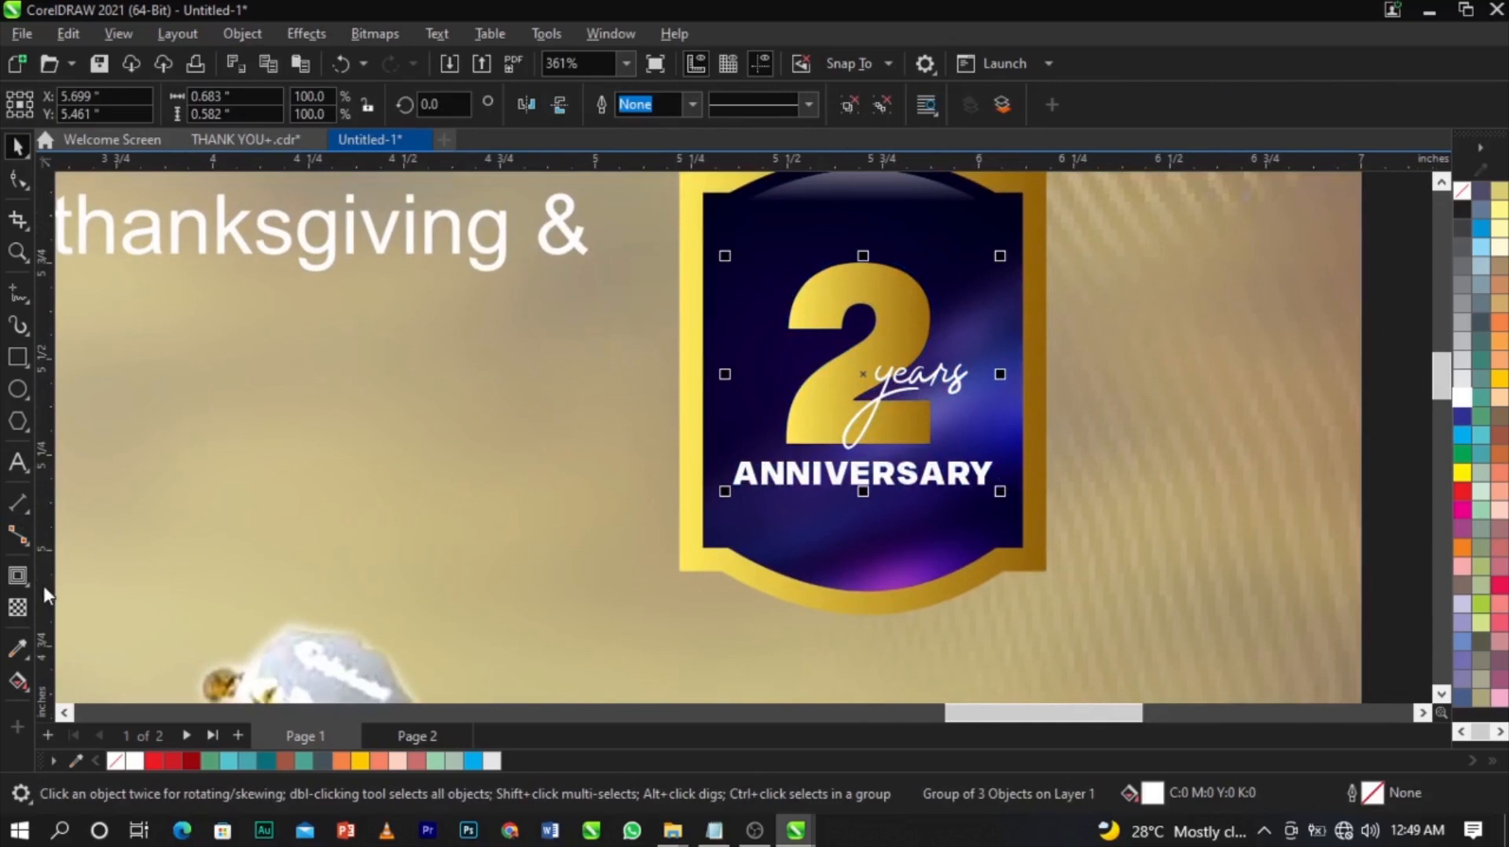
# Add a drop shadow running from the 2 down to ANNIVERSARY, raised to 83 opacity.
pyautogui.click(24, 584)
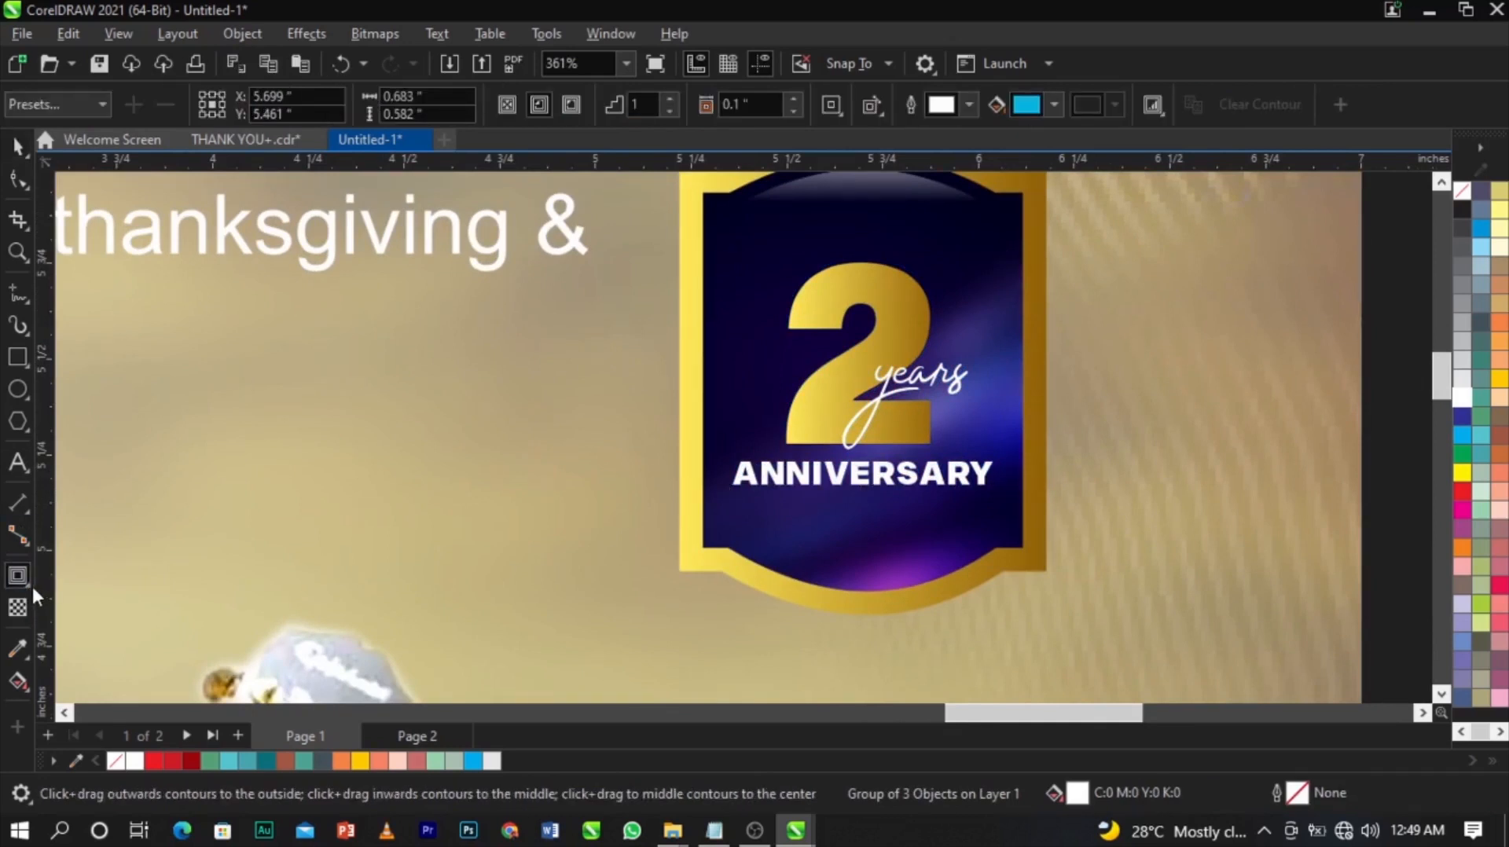
pyautogui.click(32, 583)
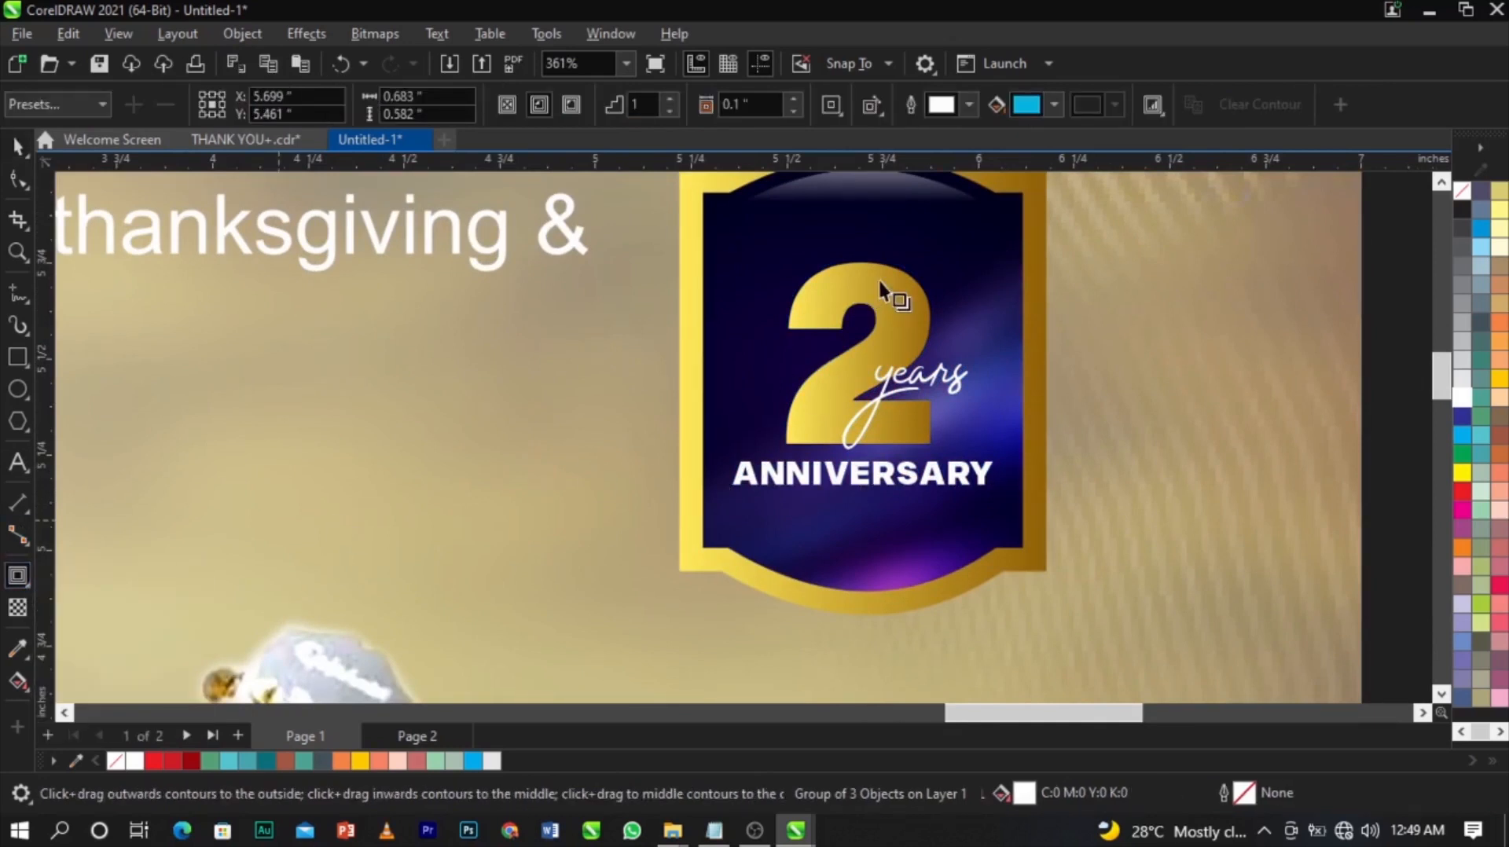
pyautogui.moveTo(864, 263); pyautogui.dragTo(864, 480)
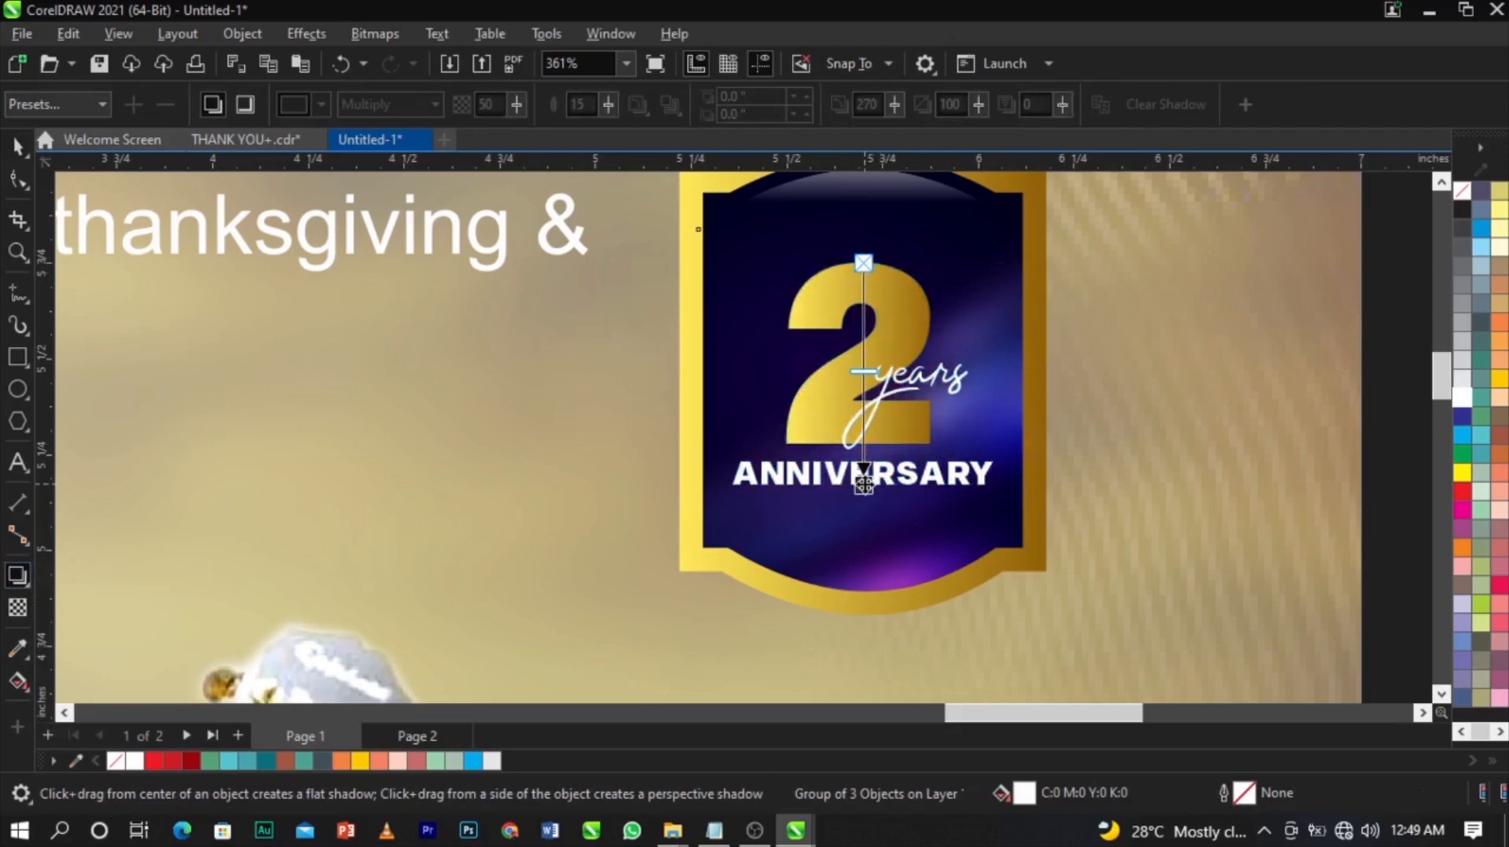
pyautogui.moveTo(864, 371); pyautogui.dragTo(868, 447)
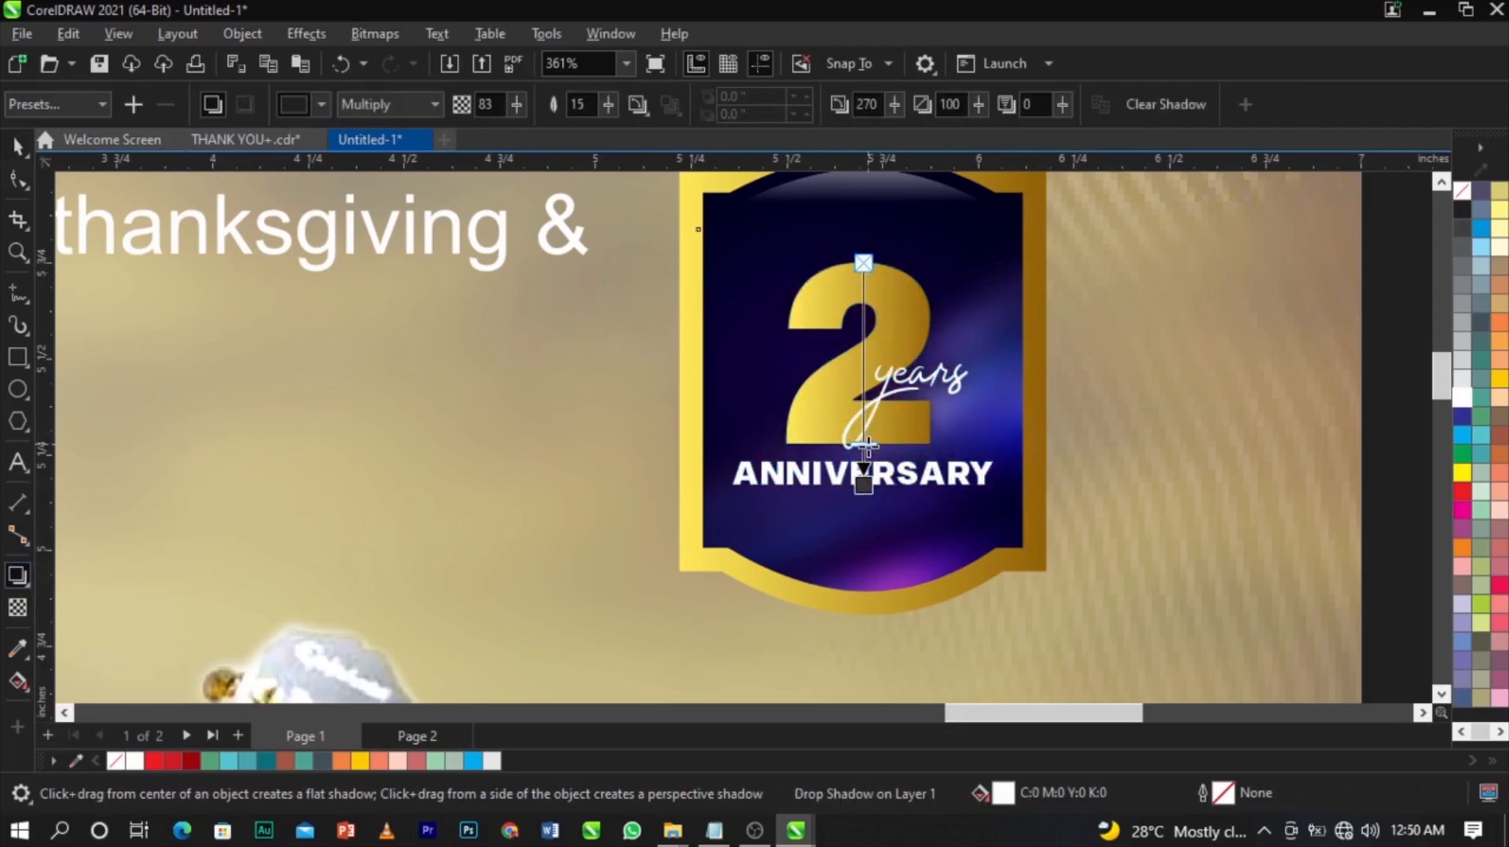
# Make the shadow pure black using the RGB mixer, then separate it from the text group.
pyautogui.click(322, 104)
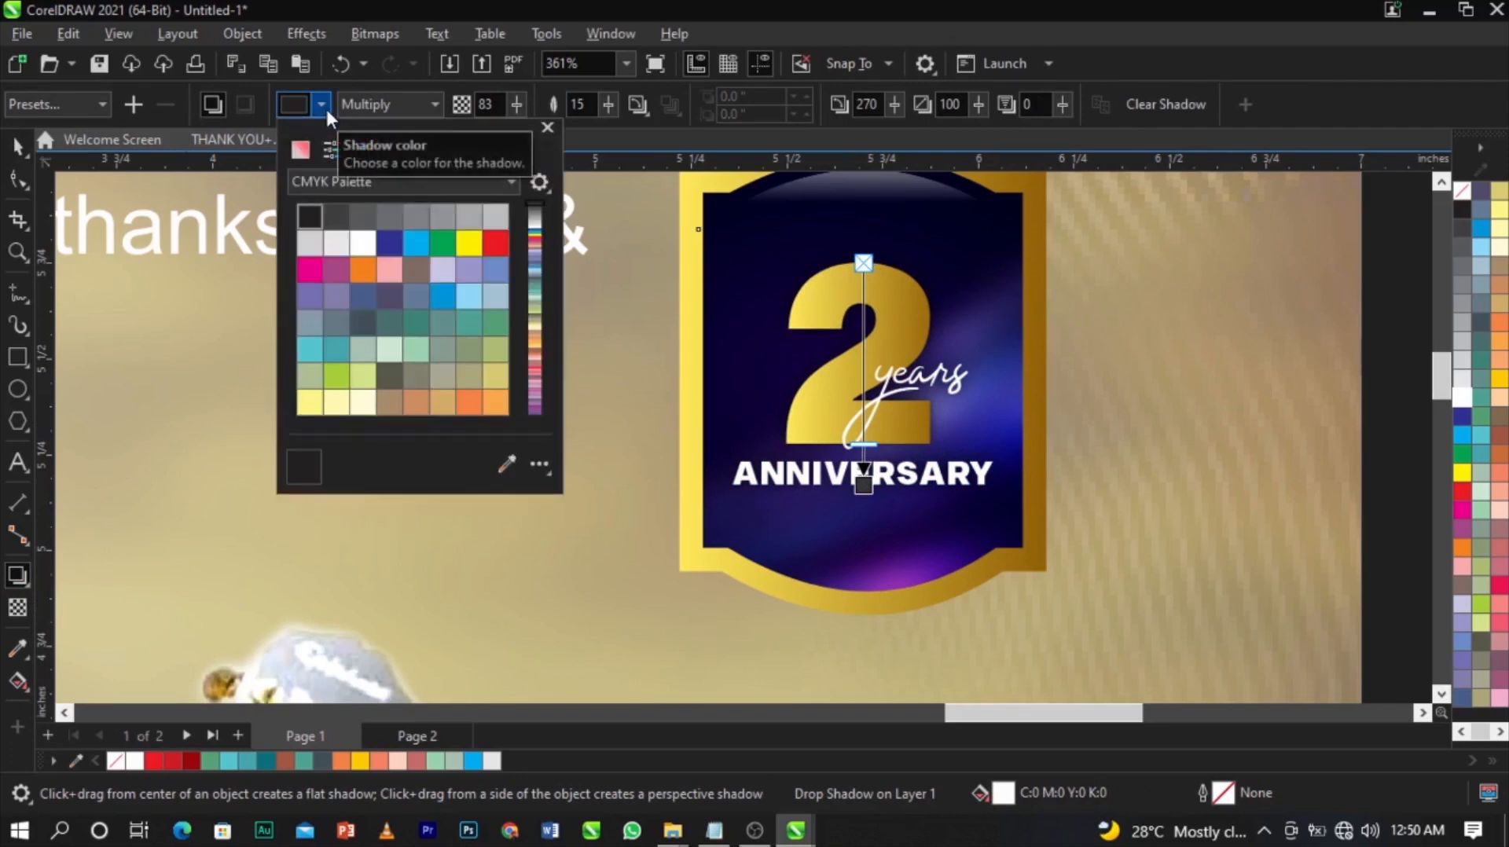
pyautogui.click(299, 151)
pyautogui.click(349, 192)
pyautogui.click(355, 235)
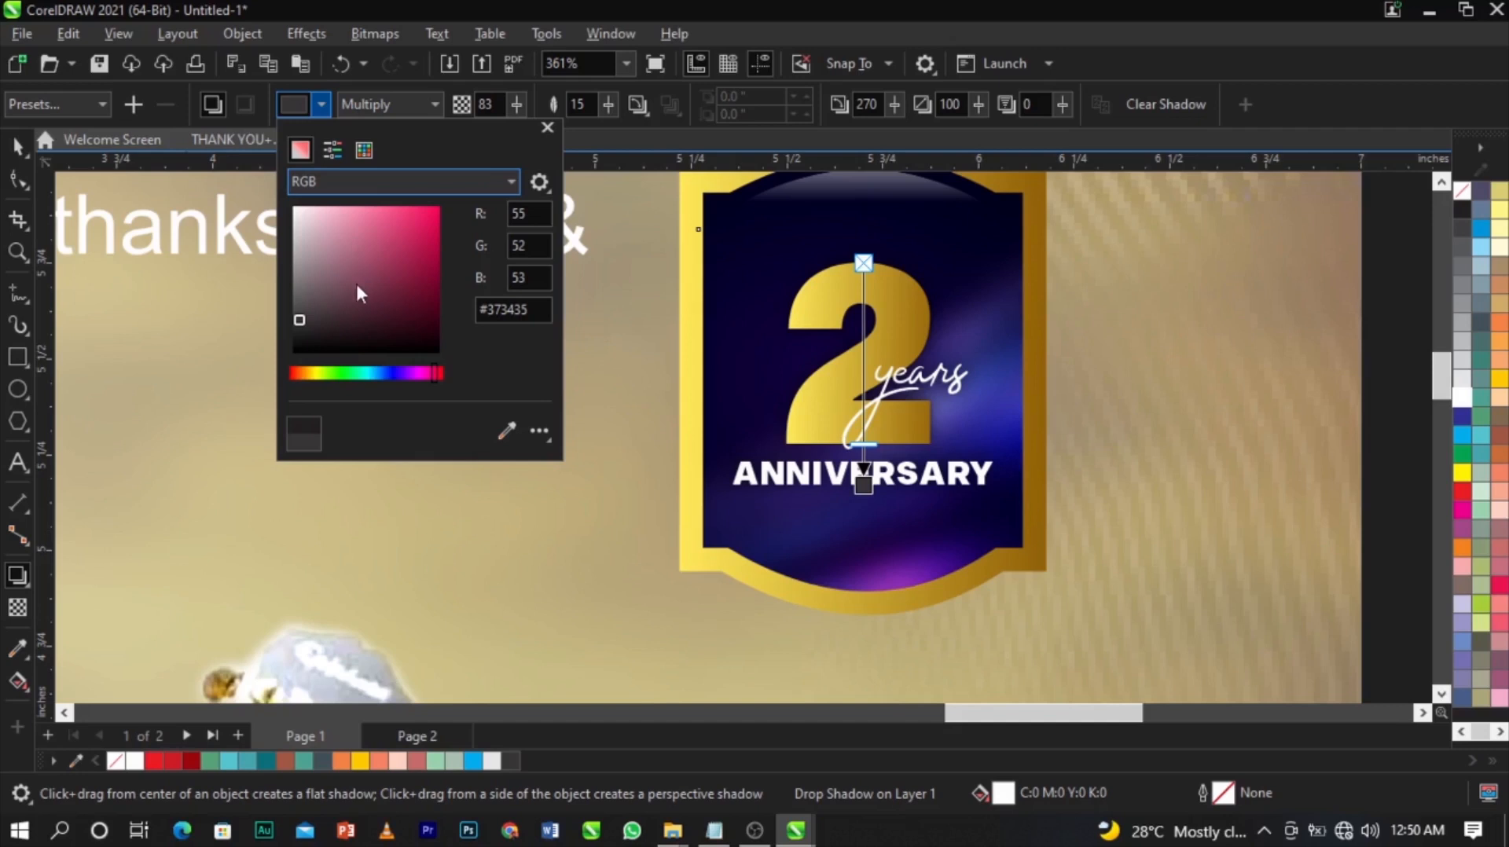
pyautogui.moveTo(360, 272); pyautogui.dragTo(261, 397)
pyautogui.click(863, 481)
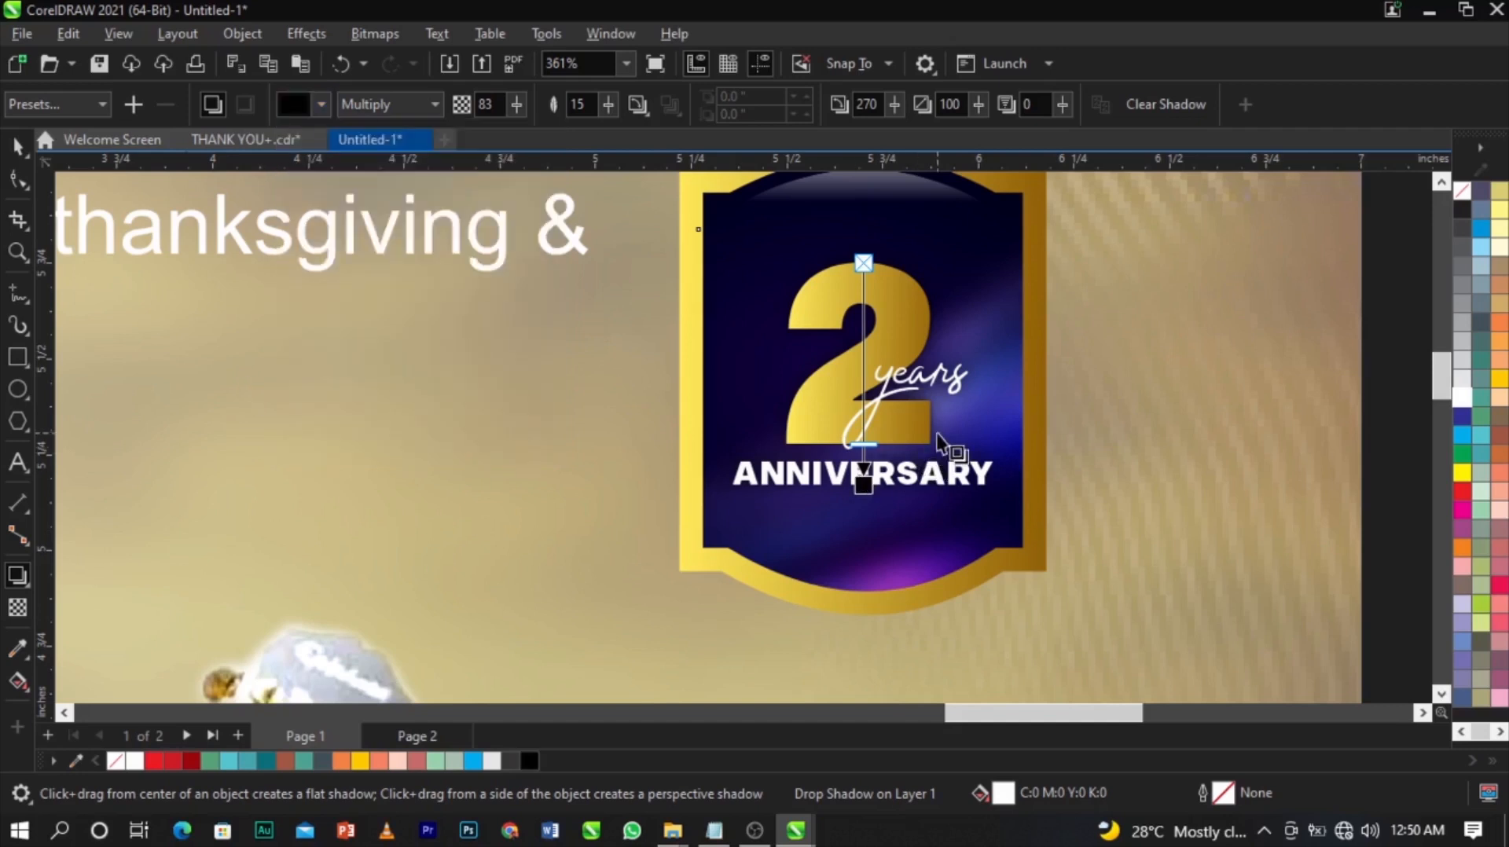
pyautogui.press('space')
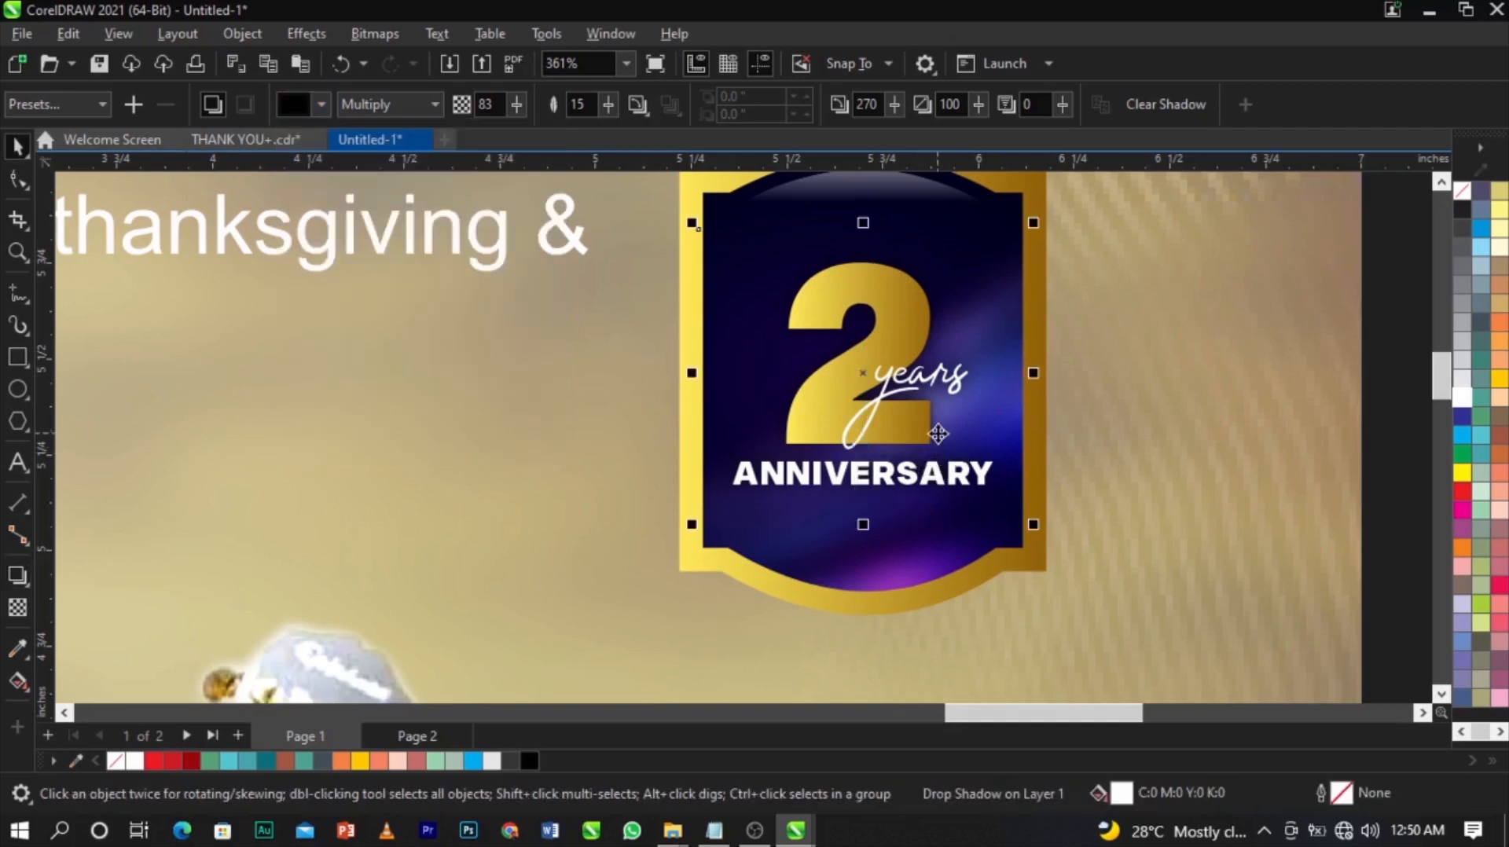
pyautogui.hotkey('ctrl', 'k')
# Nudge the black lens rectangle slightly upward.
pyautogui.click(1101, 445)
pyautogui.click(955, 425)
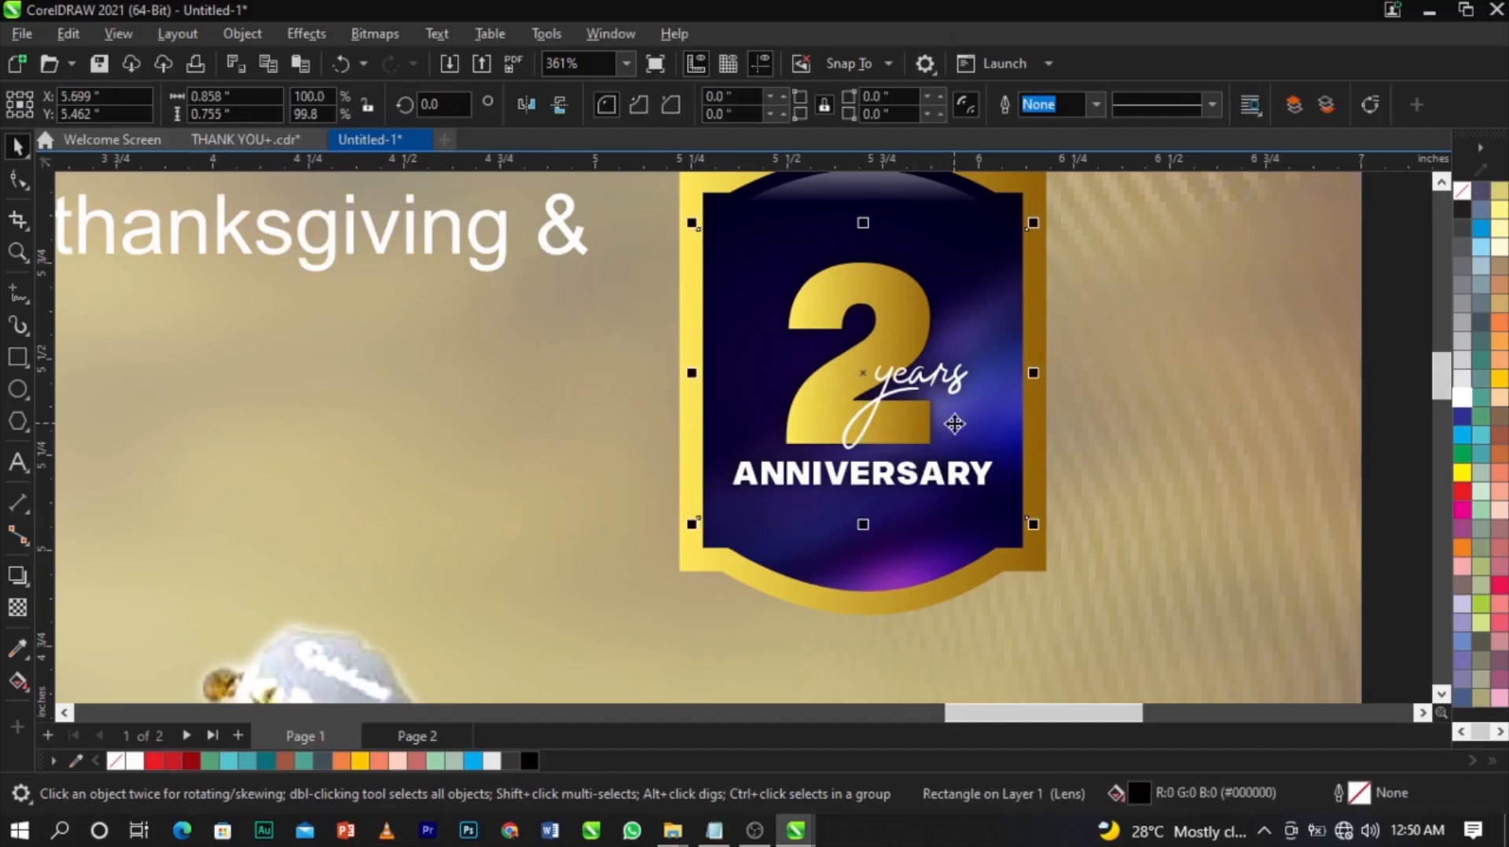
pyautogui.scroll(2, 956, 424)
pyautogui.moveTo(953, 410)
pyautogui.mouseDown()
pyautogui.moveTo(957, 430)
pyautogui.moveTo(947, 408)
pyautogui.mouseUp()
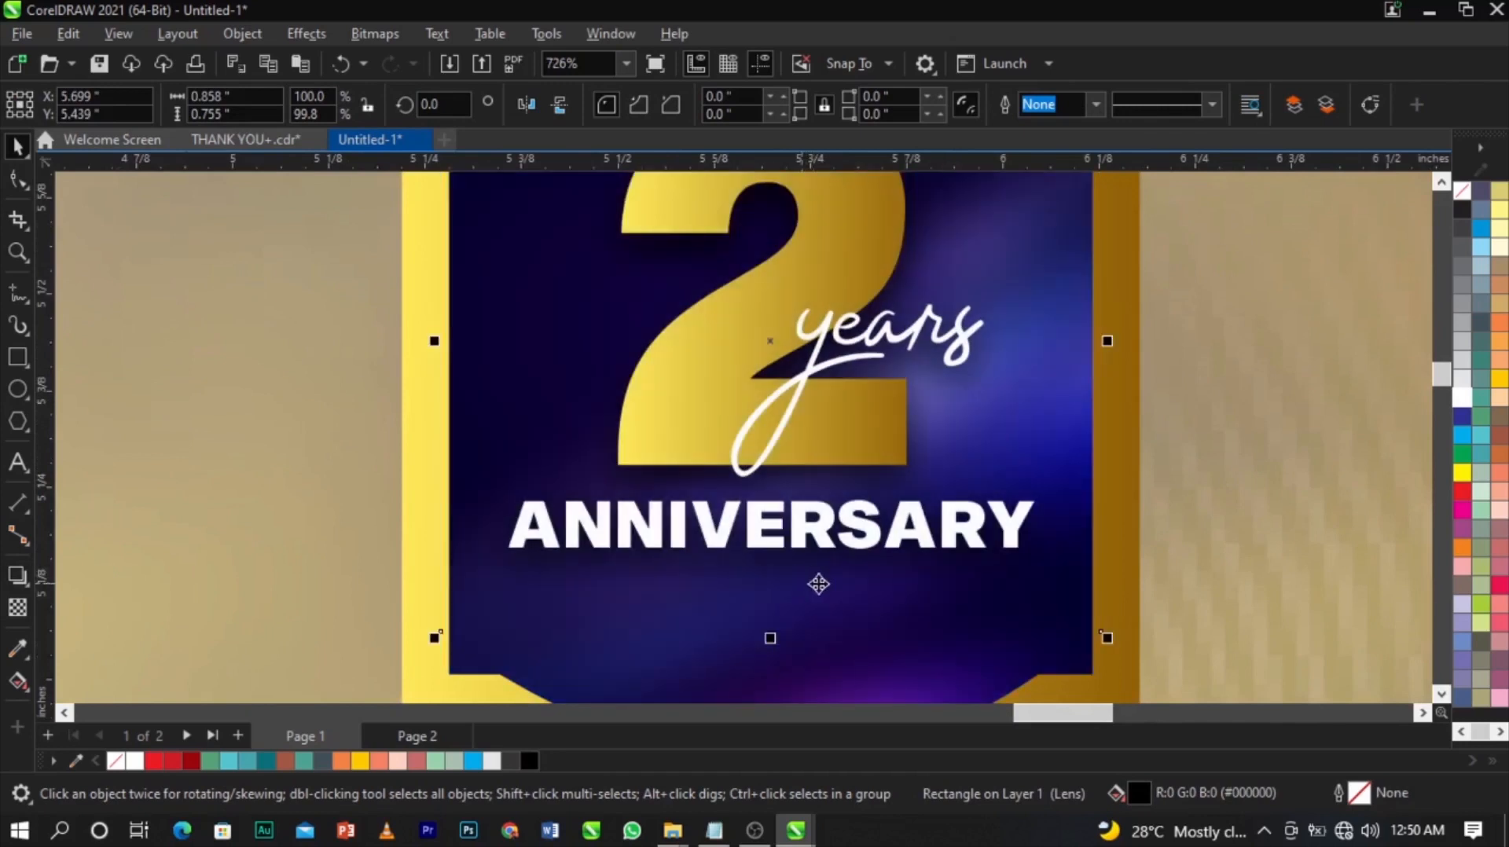
pyautogui.scroll(-2, 930, 454)
pyautogui.scroll(-9, 930, 453)
# Zoom to the flyer page and reposition the badge.
pyautogui.press('Escape')
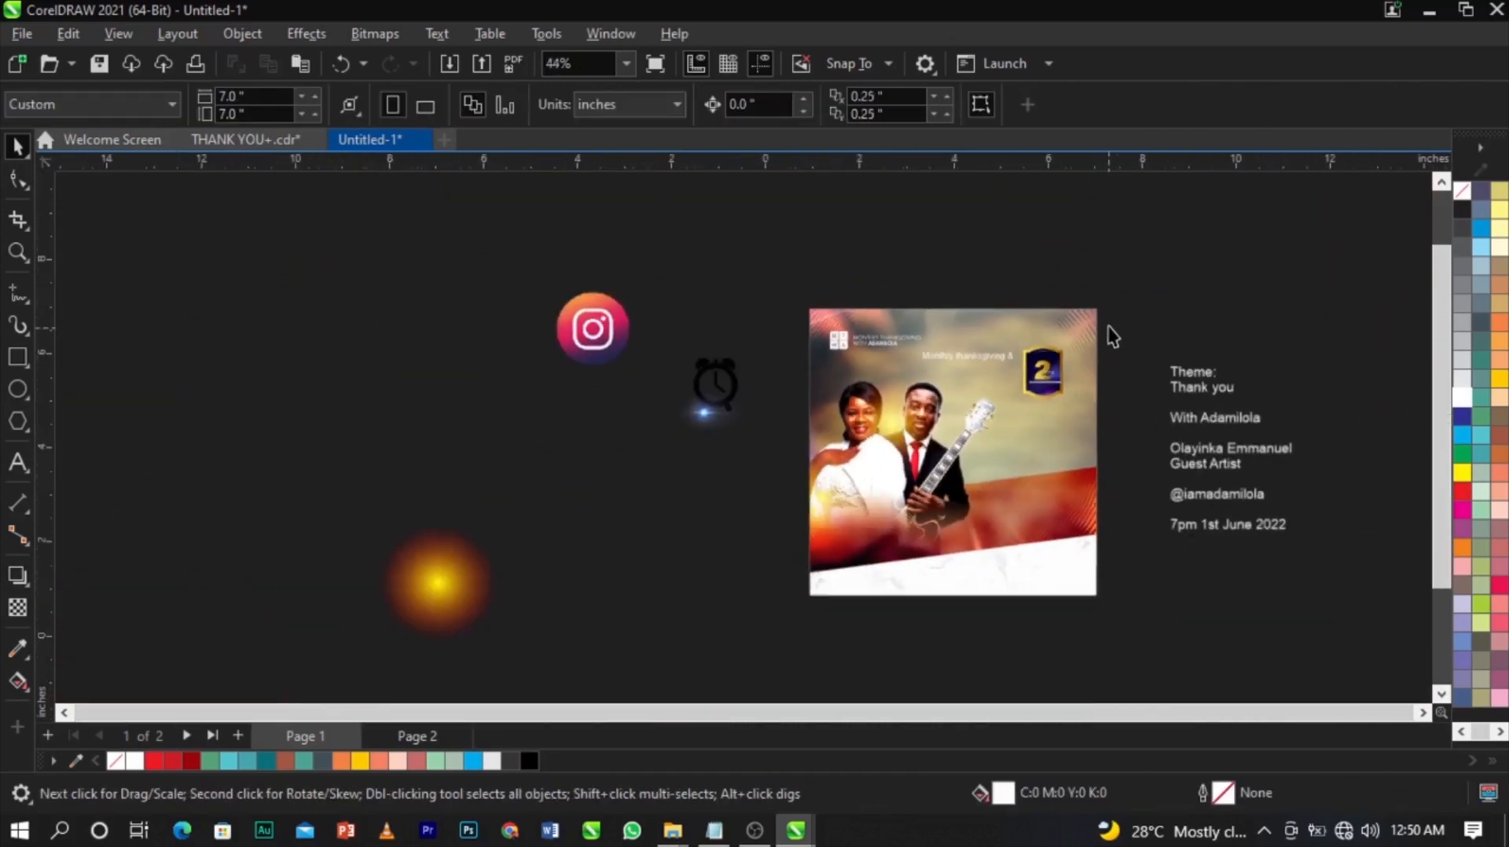
pyautogui.press('z')
pyautogui.moveTo(694, 645); pyautogui.dragTo(693, 643)
pyautogui.press('space')
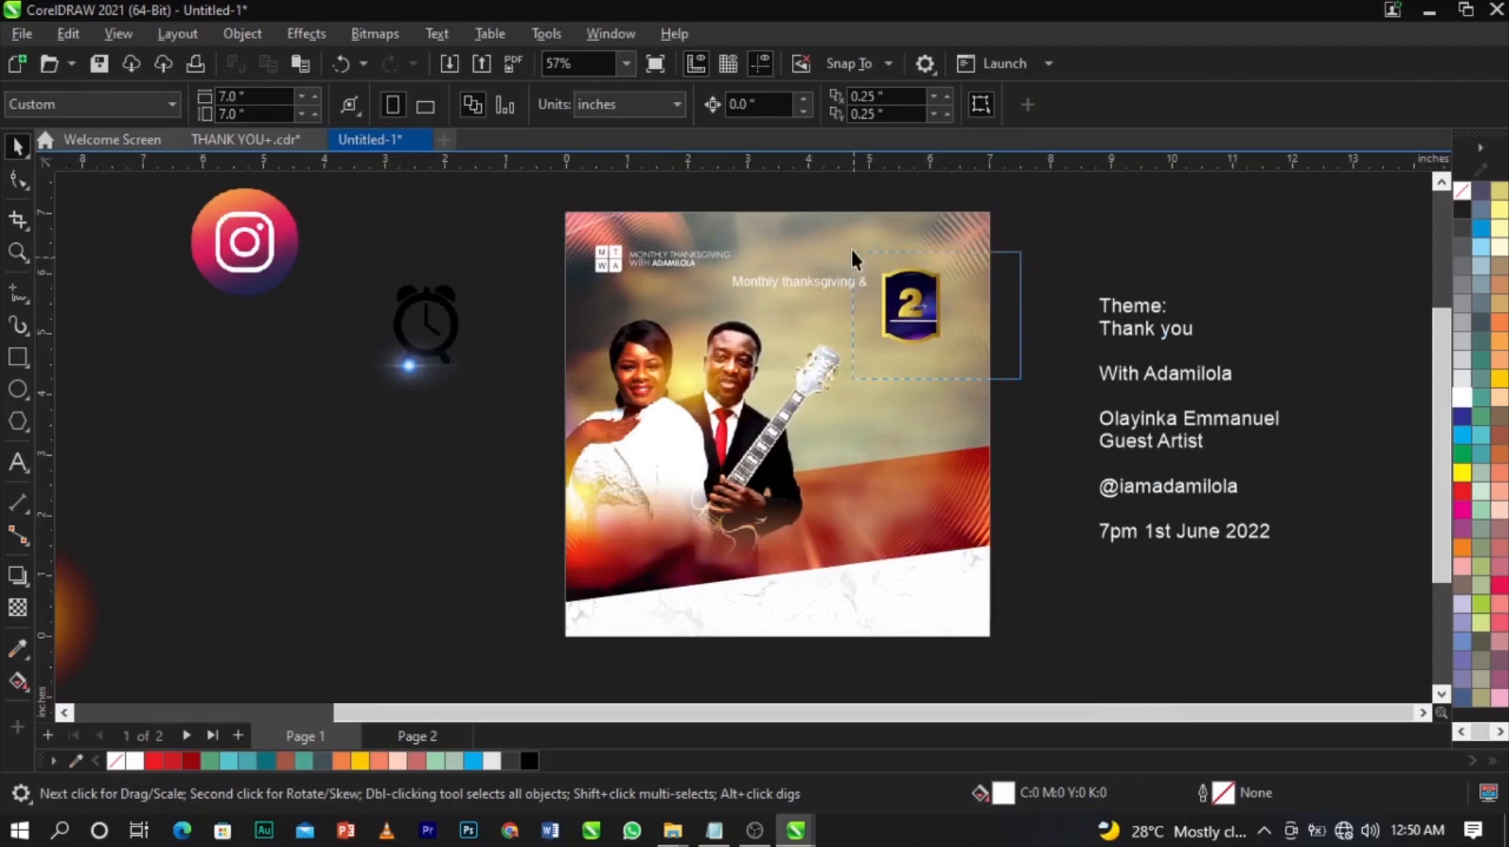
pyautogui.scroll(2, 899, 277)
pyautogui.scroll(2, 899, 277)
pyautogui.moveTo(916, 323); pyautogui.dragTo(931, 315)
pyautogui.press('Escape')
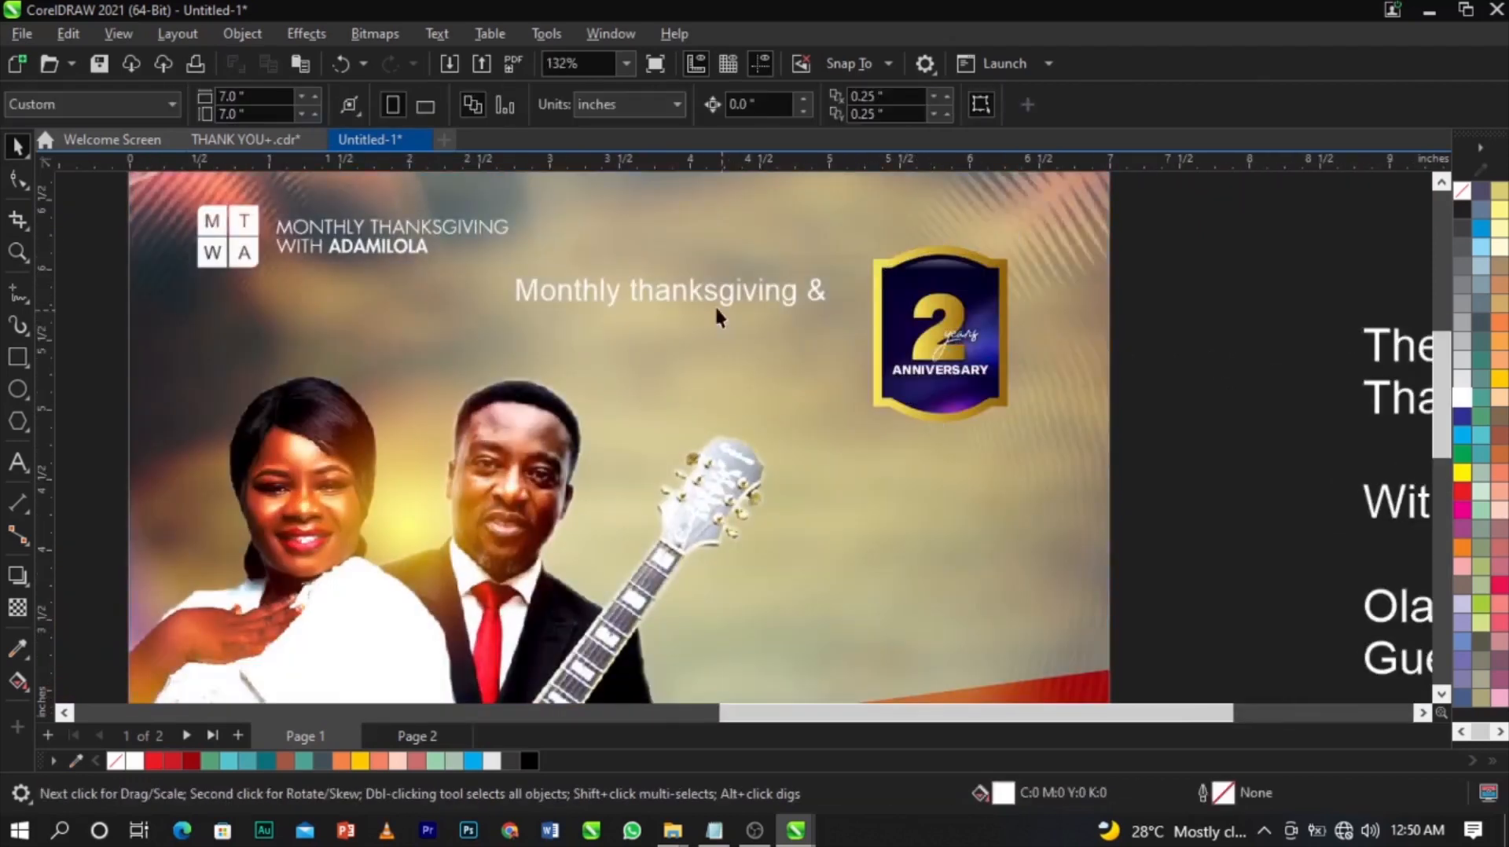
# Split 'Monthly thanksgiving &' into two separate text objects, moving Monthly beside the badge.
pyautogui.click(674, 290)
pyautogui.doubleClick(631, 291)
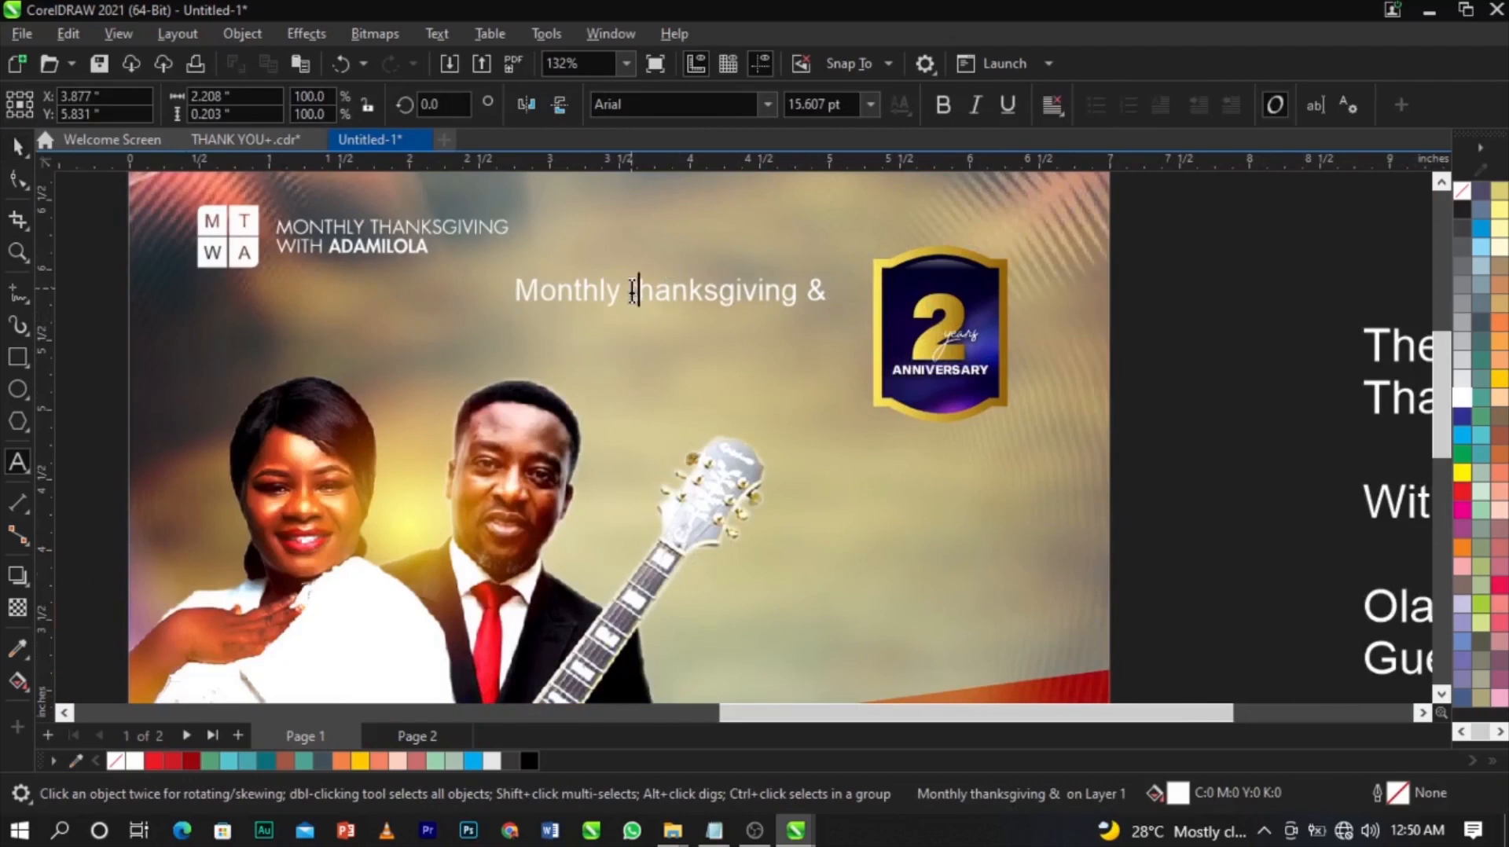
pyautogui.press('Return')
pyautogui.hotkey('ctrl', 'space')
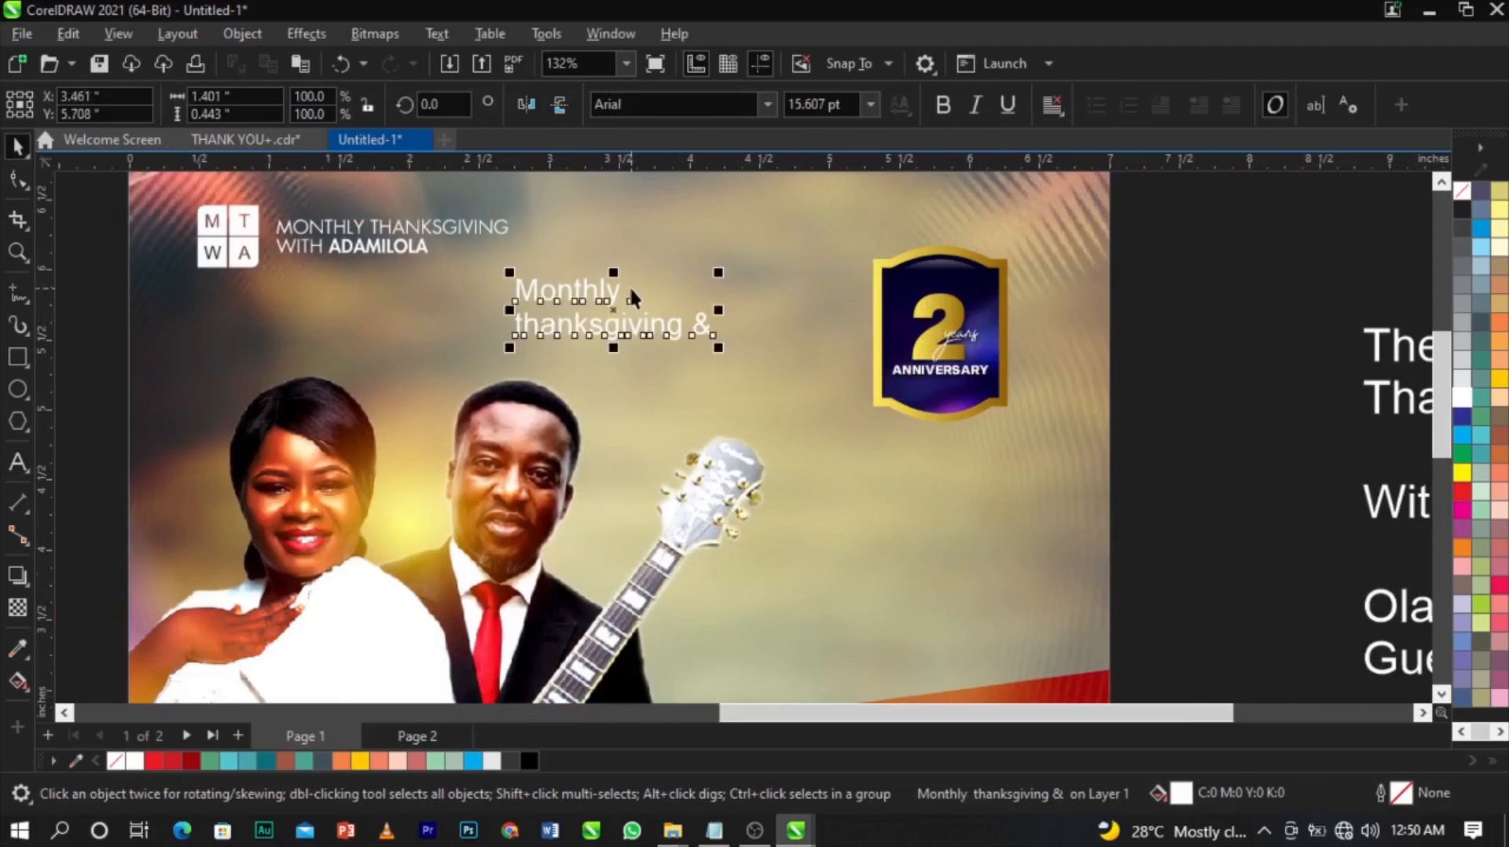
pyautogui.hotkey('ctrl', 'k')
pyautogui.moveTo(658, 329); pyautogui.dragTo(673, 370)
pyautogui.moveTo(604, 303); pyautogui.dragTo(805, 312)
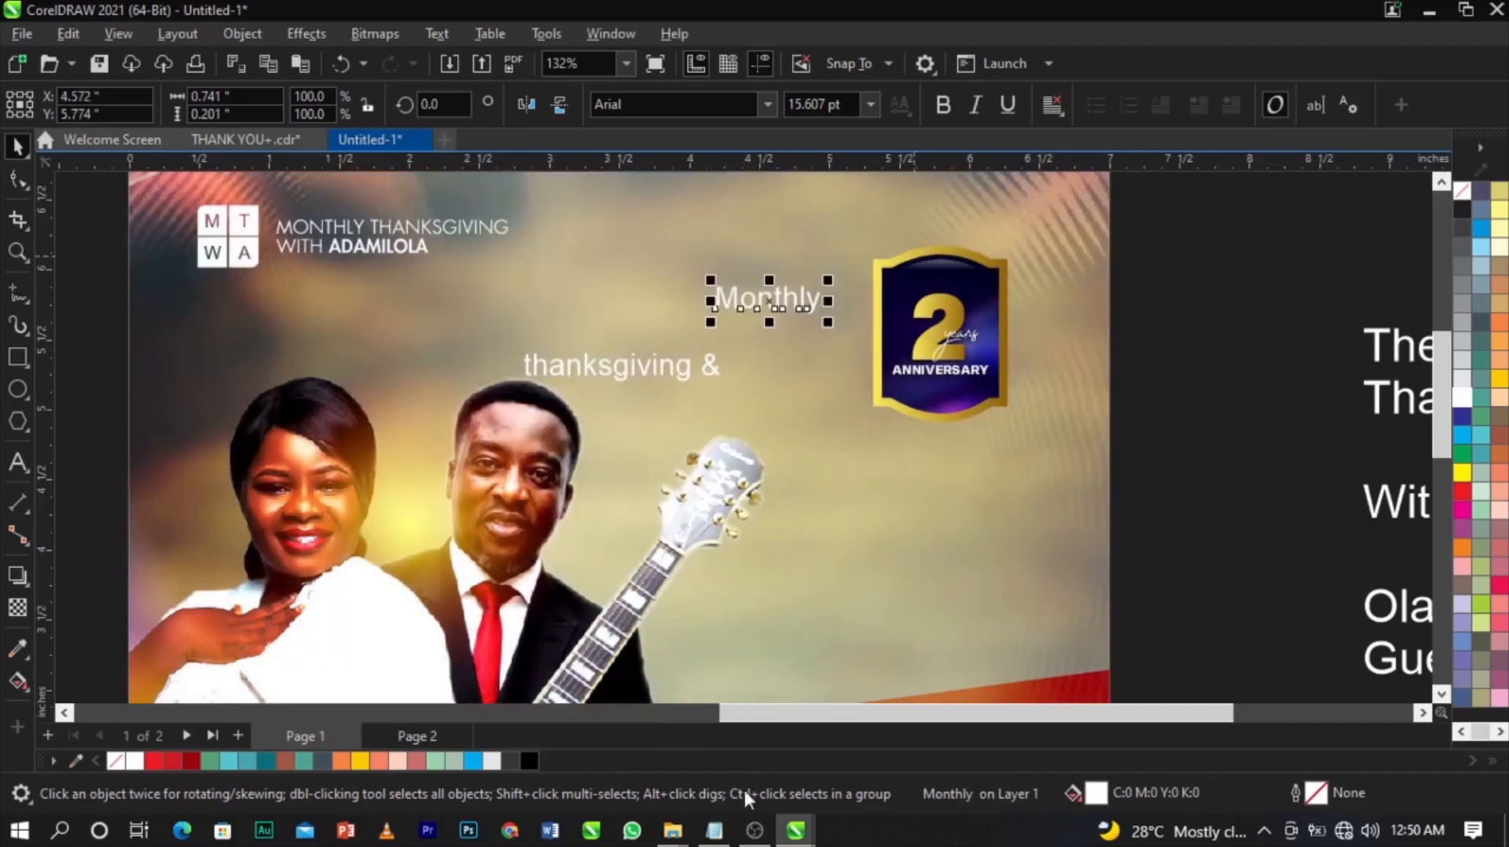
# Set Monthly in Grown Personal Use, enlarge it to about 31.7 pt, and place it beside the badge.
pyautogui.click(714, 833)
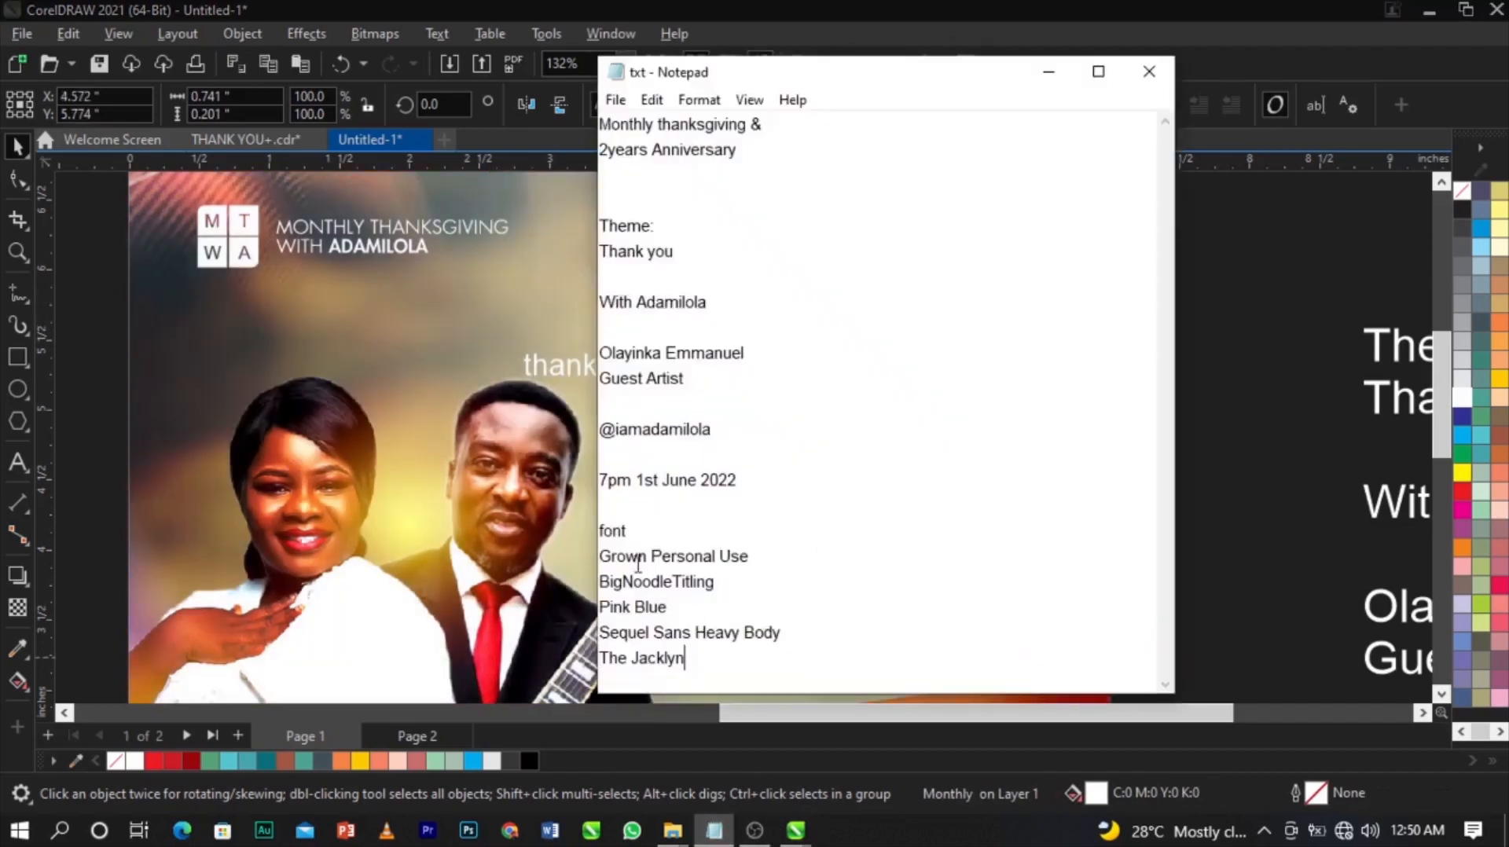
pyautogui.click(474, 524)
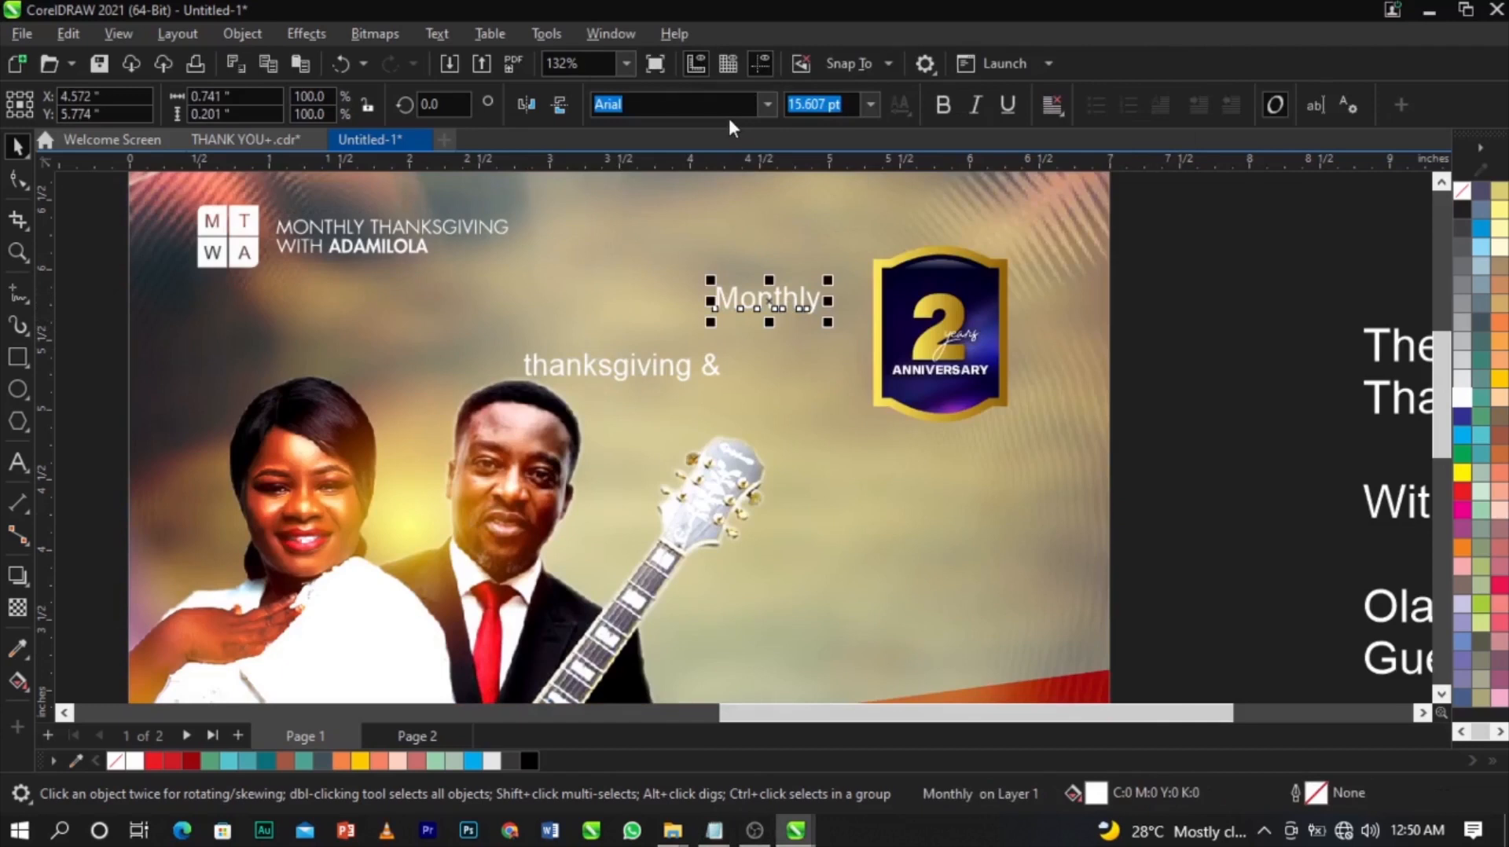
pyautogui.write('Gor')
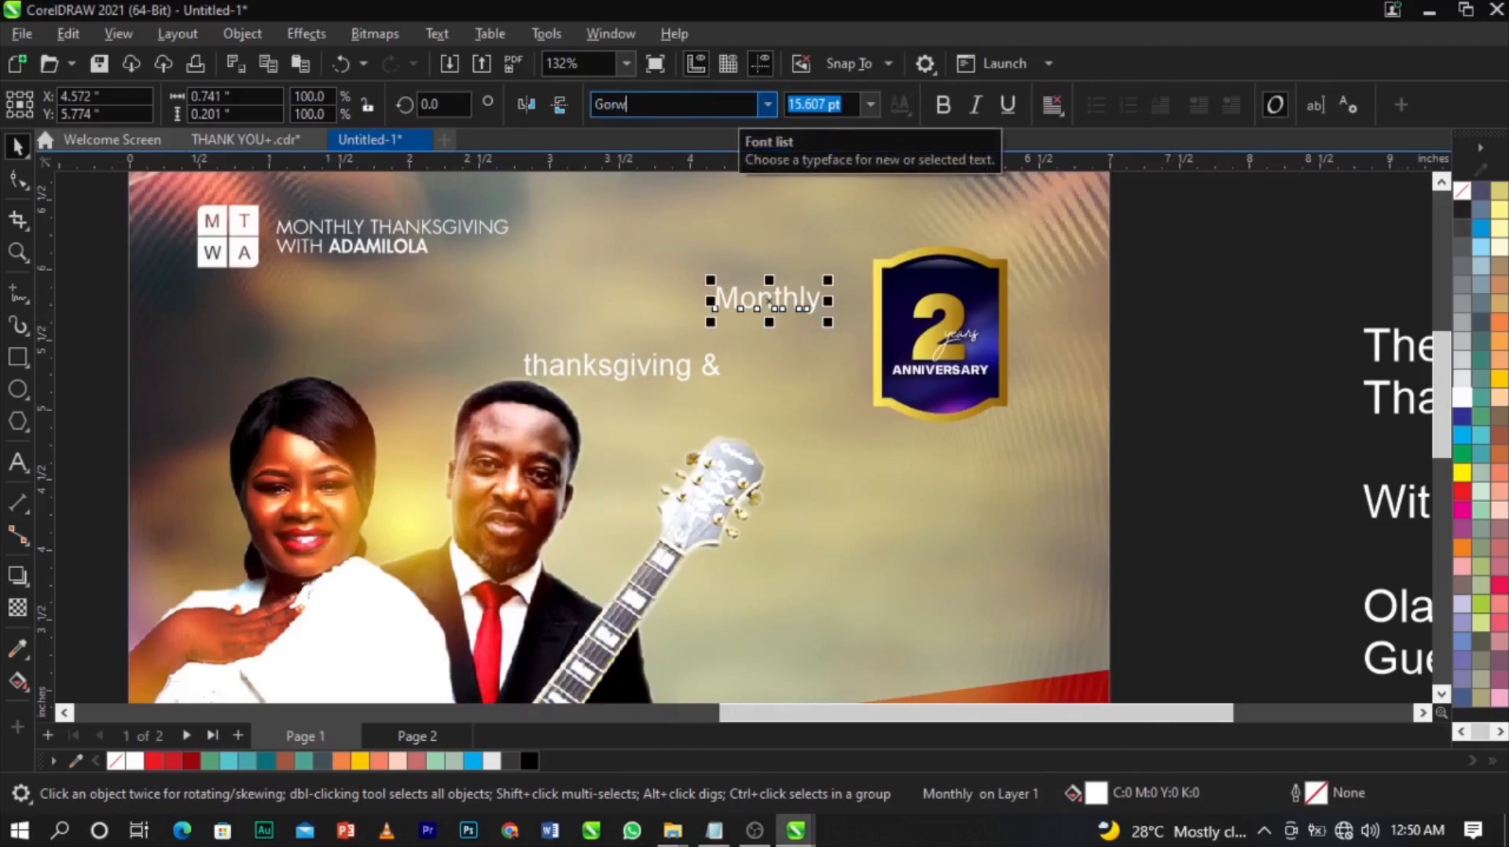
pyautogui.write('rown Personal Use')
pyautogui.press('Return')
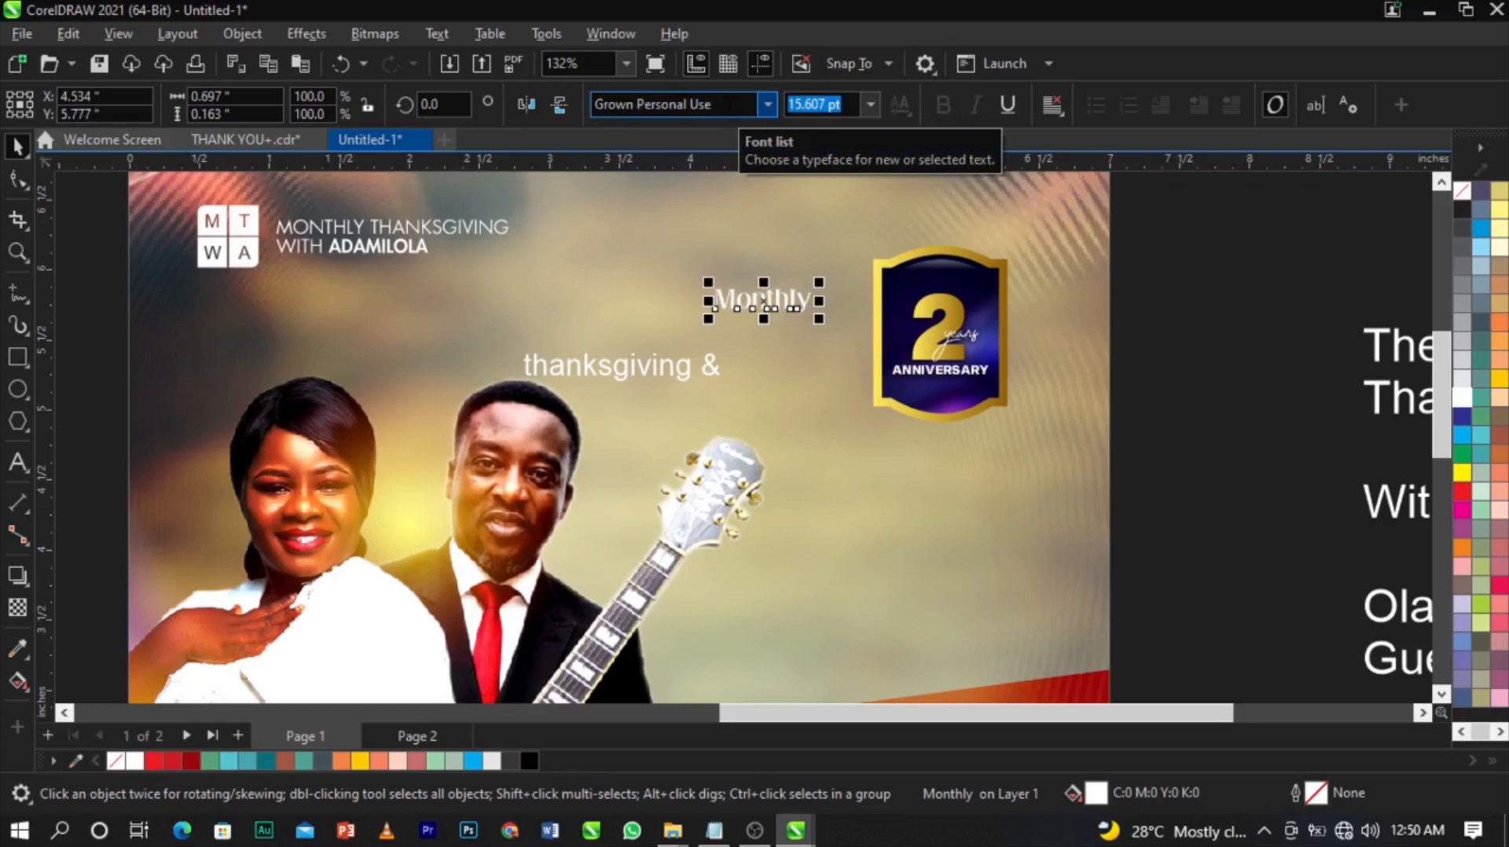
pyautogui.moveTo(708, 319); pyautogui.dragTo(606, 350)
pyautogui.scroll(1, 766, 291)
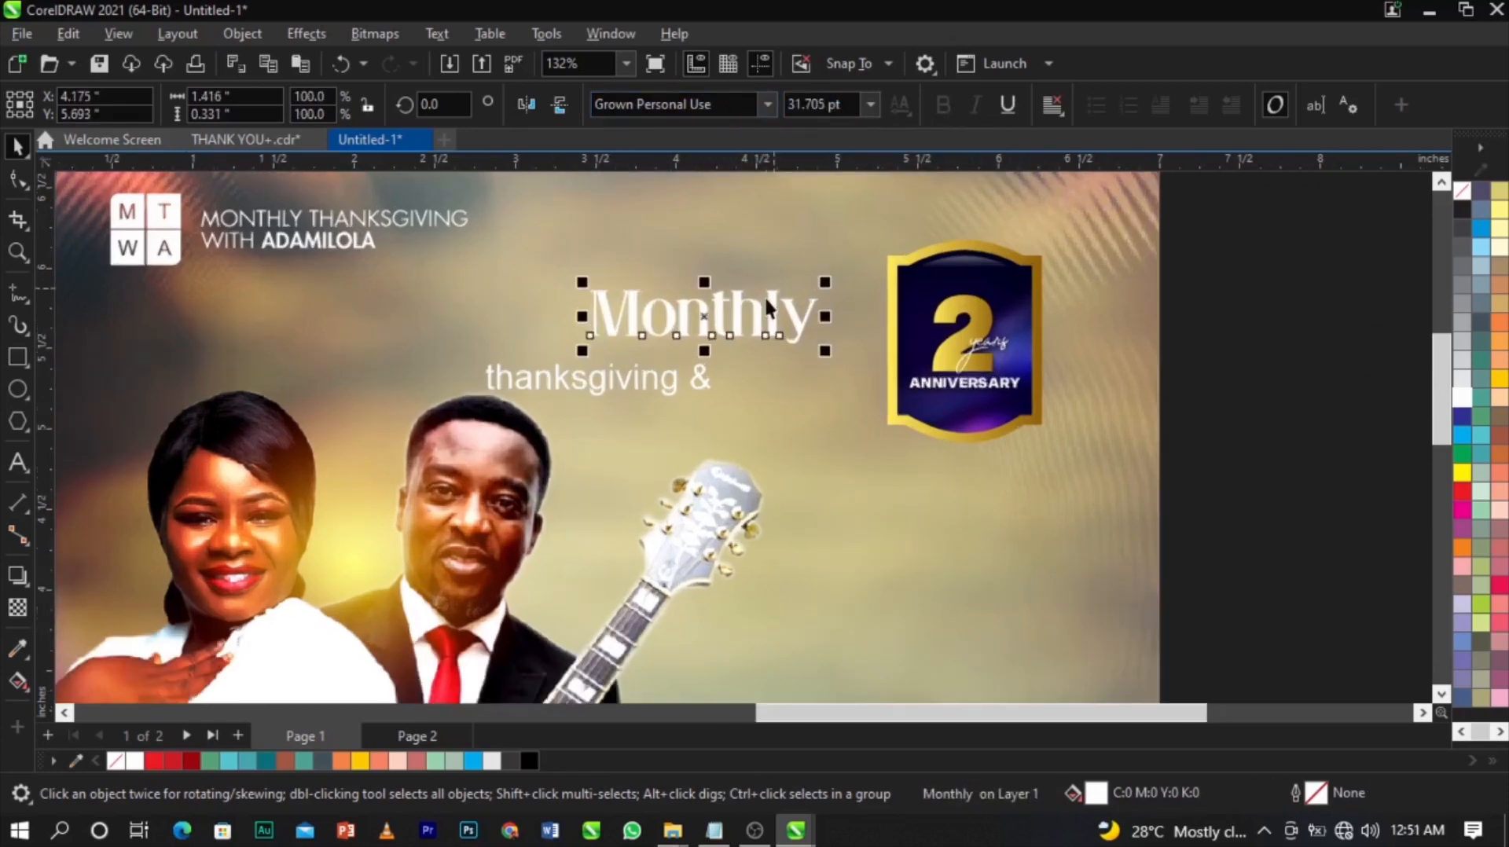
pyautogui.moveTo(774, 298); pyautogui.dragTo(827, 280)
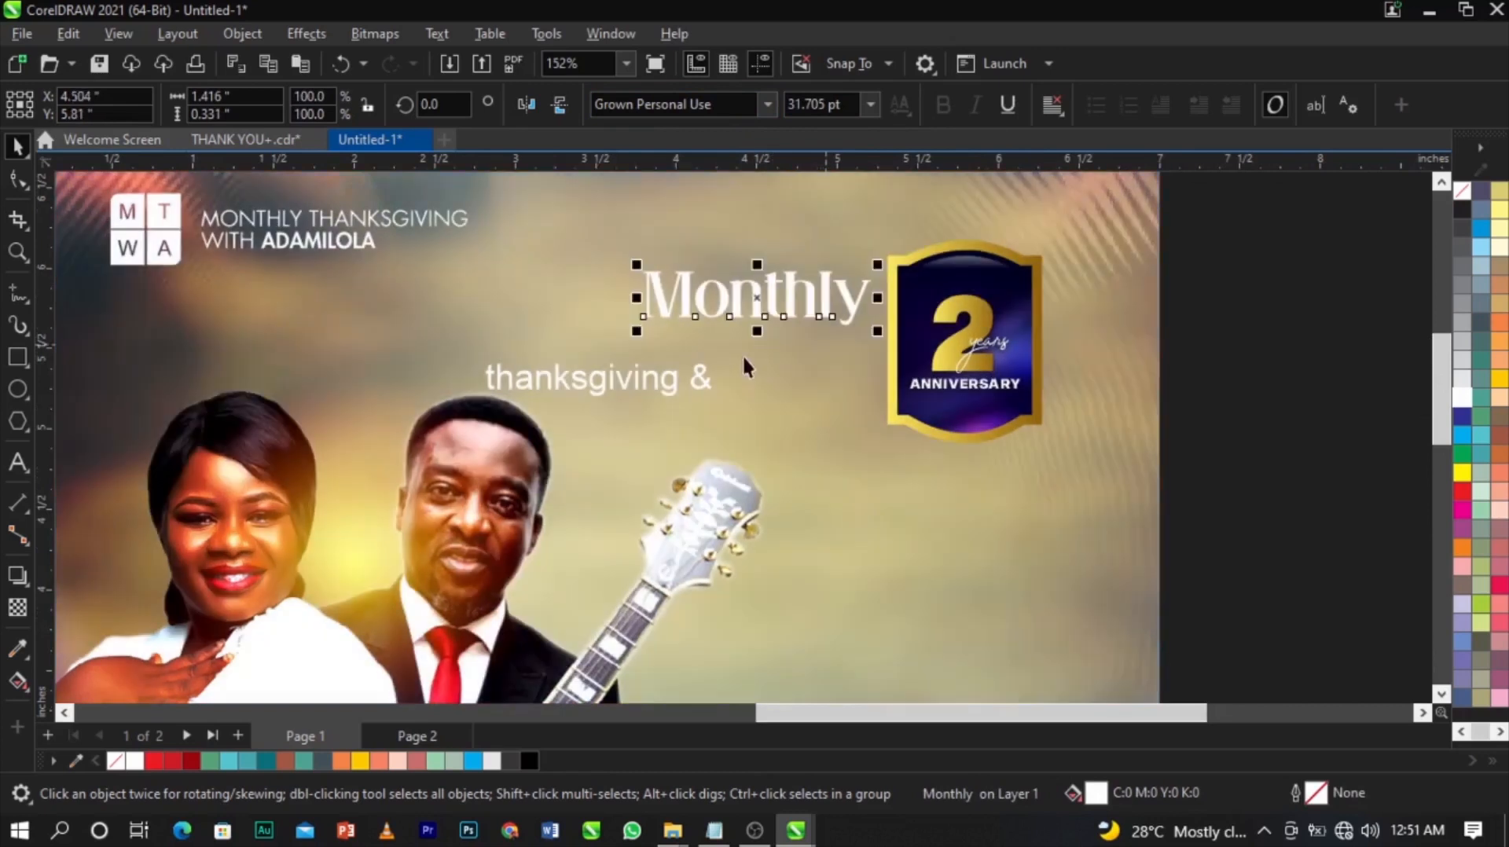
# Set 'thanksgiving &' in Sequel Sans Black Body and convert it to UPPERCASE.
pyautogui.click(706, 376)
pyautogui.click(767, 106)
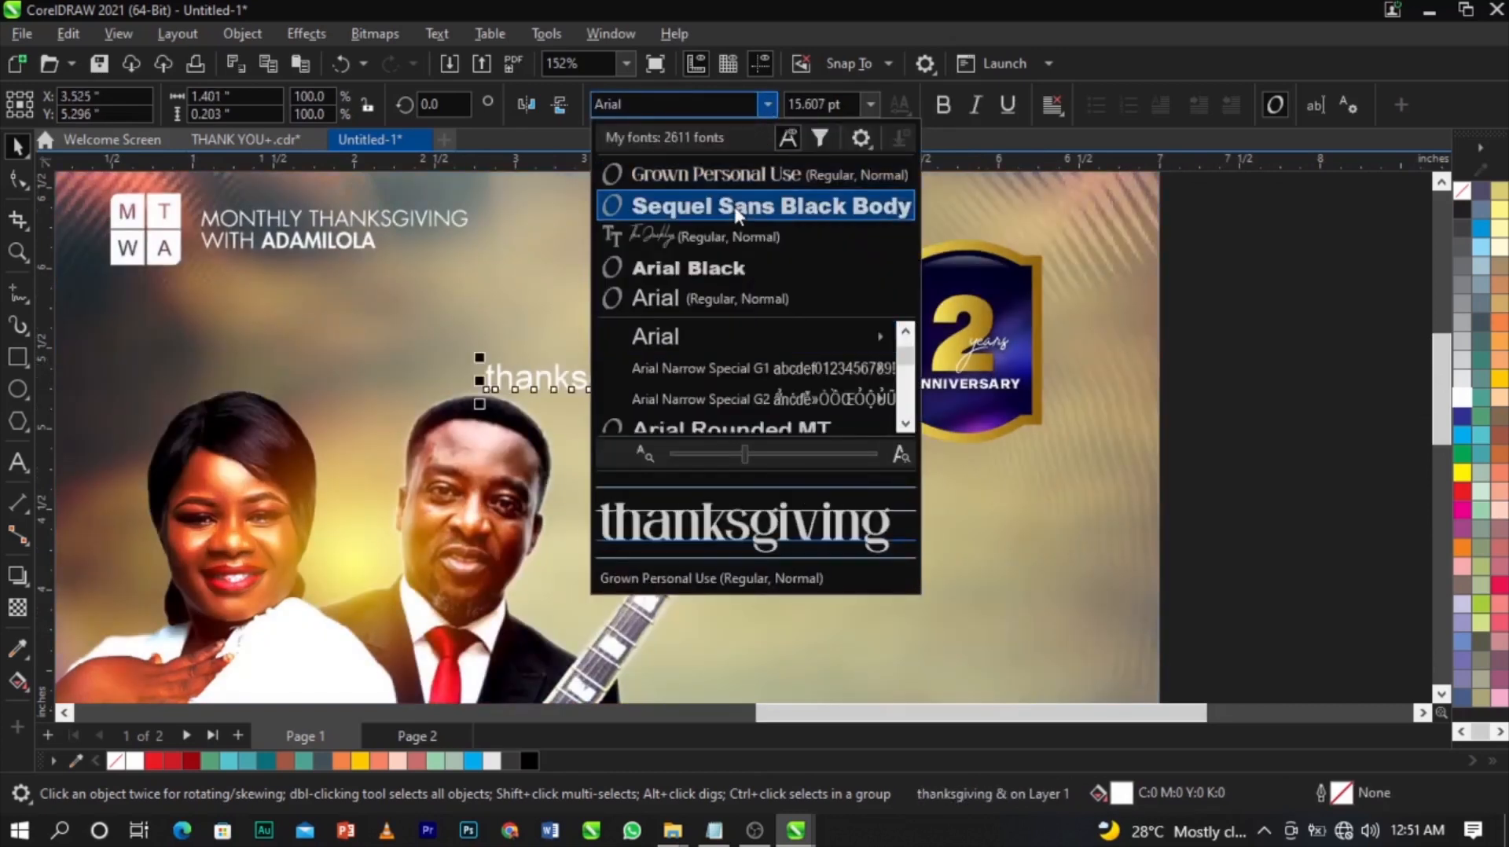
pyautogui.click(735, 208)
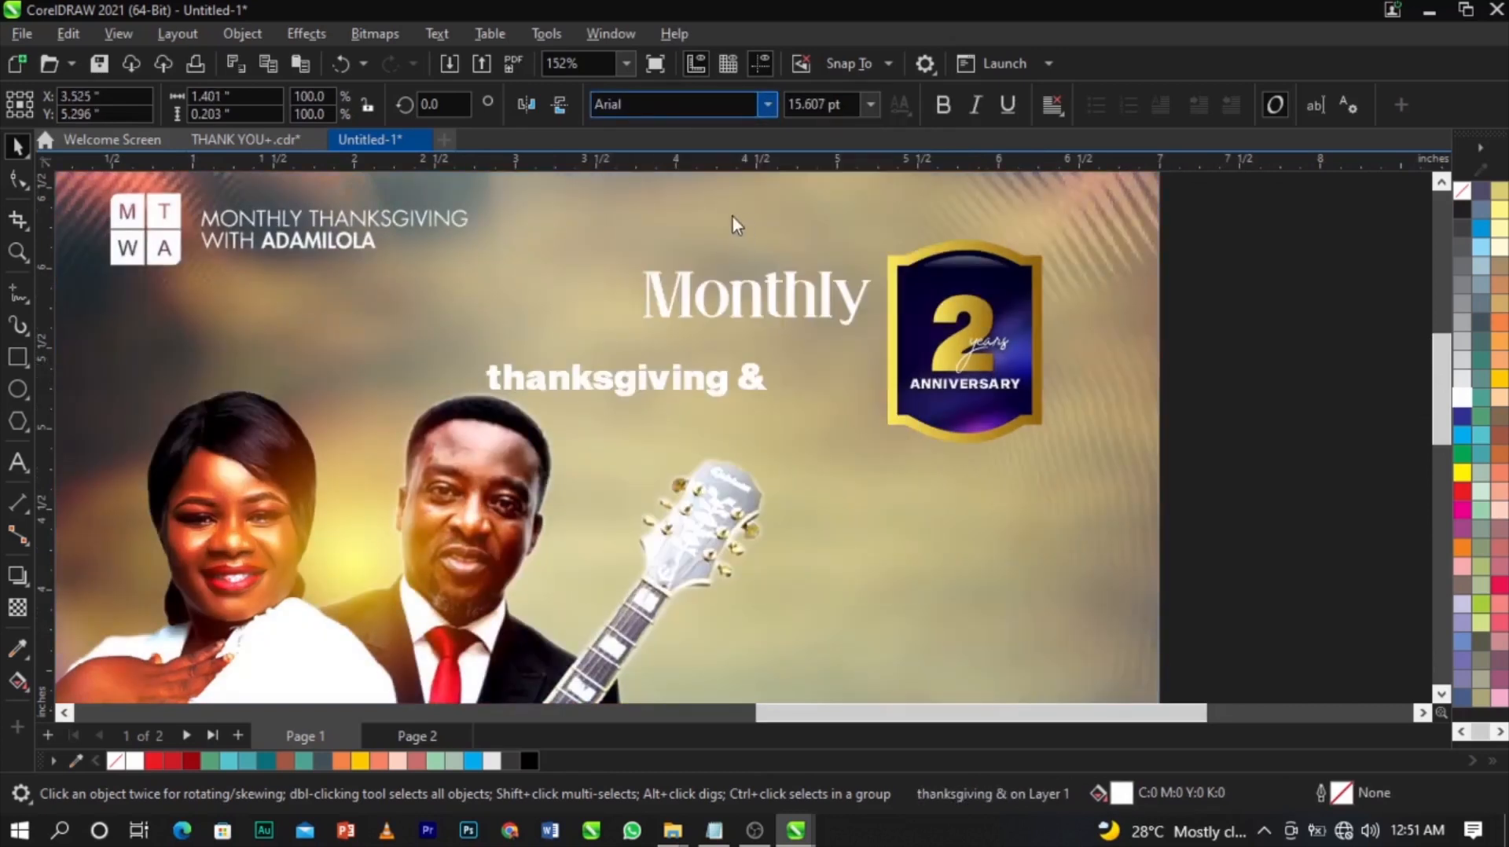
pyautogui.click(755, 383)
pyautogui.hotkey('ctrl', 'a')
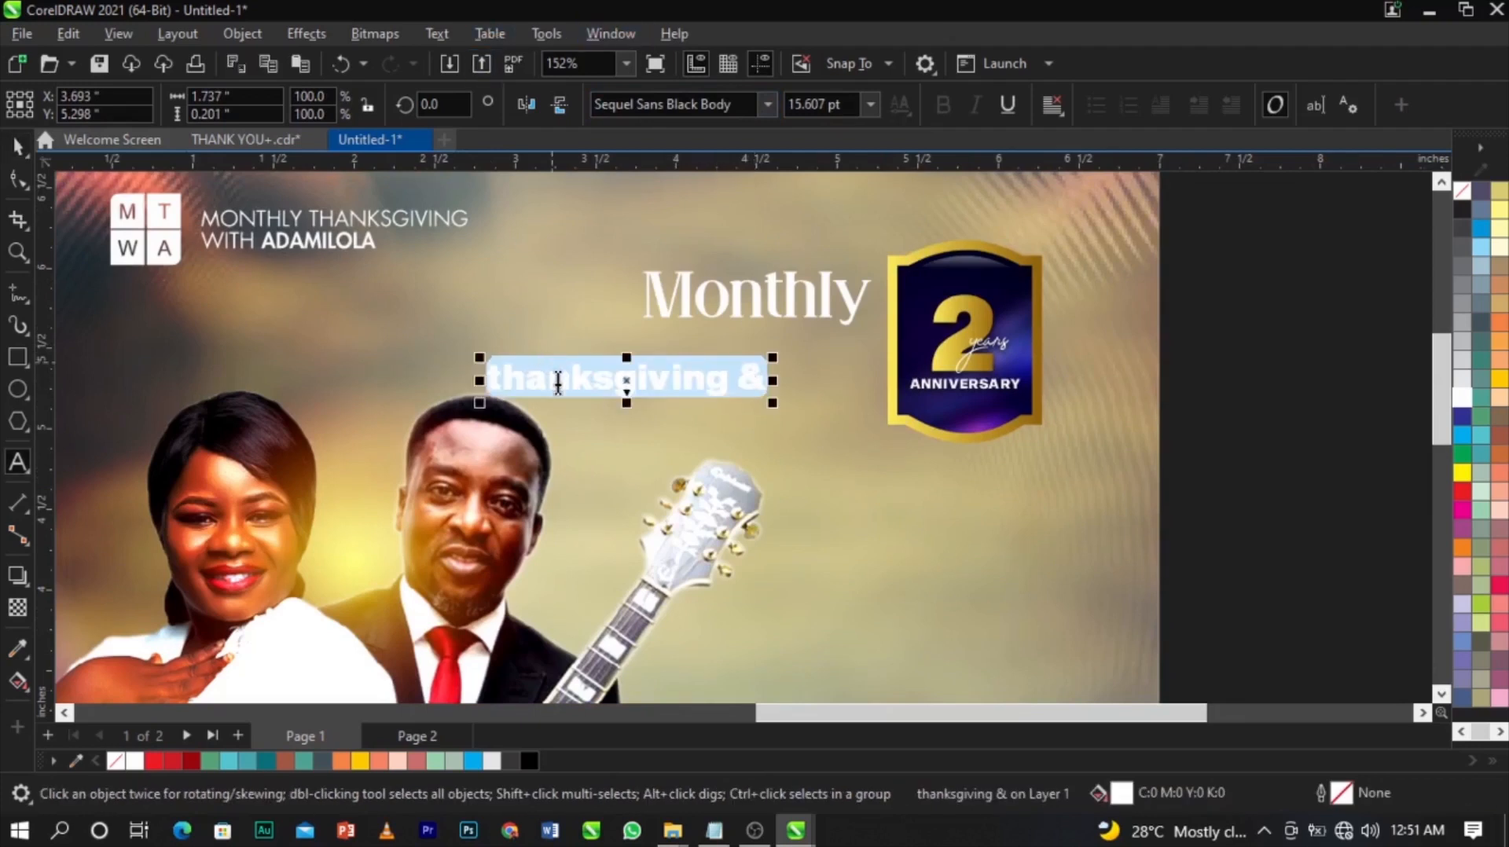
pyautogui.click(435, 34)
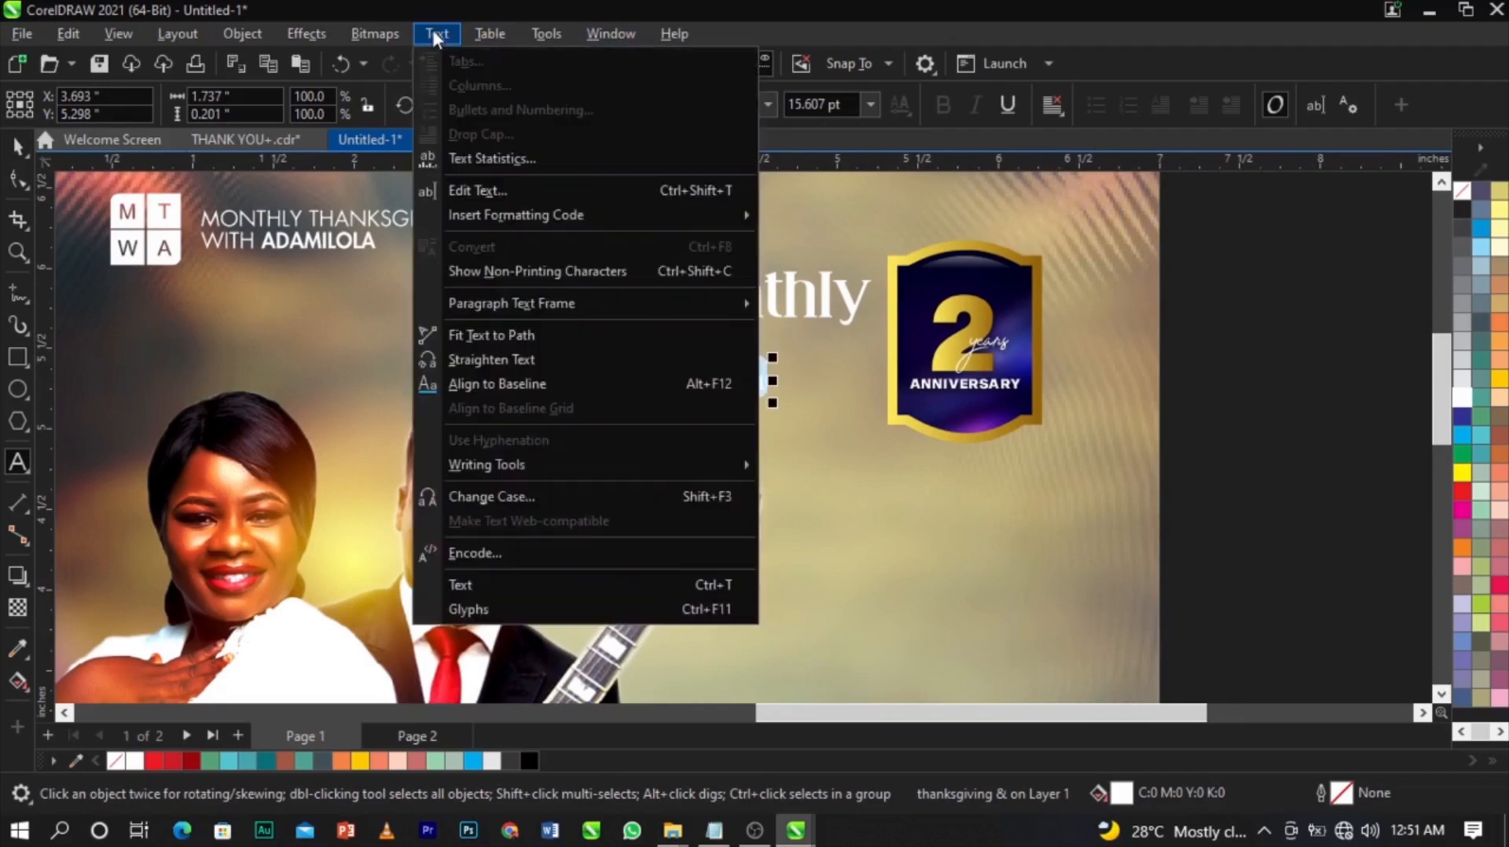
pyautogui.click(570, 484)
pyautogui.click(704, 393)
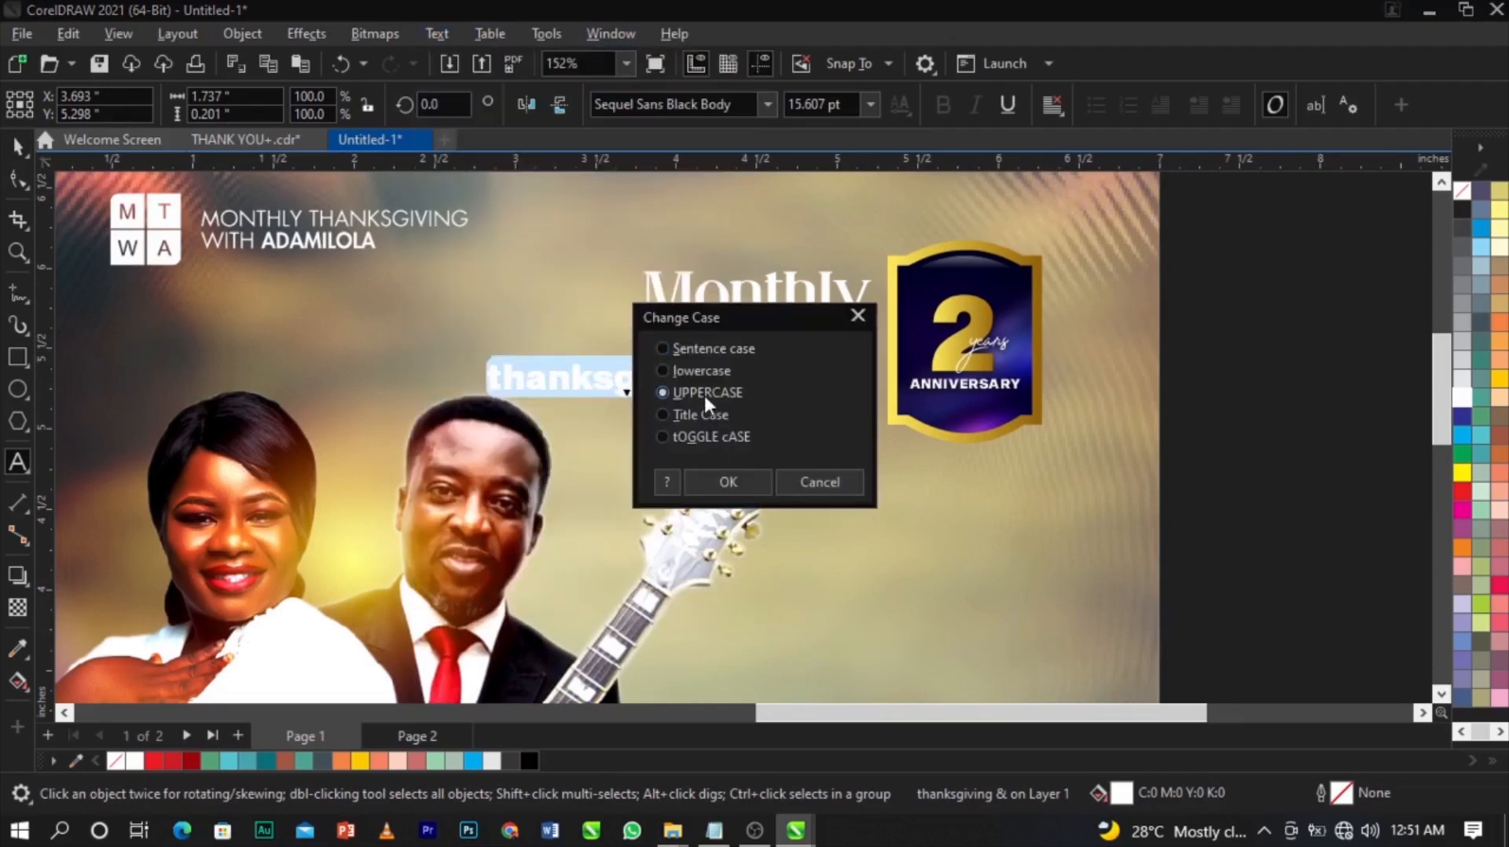
pyautogui.click(720, 481)
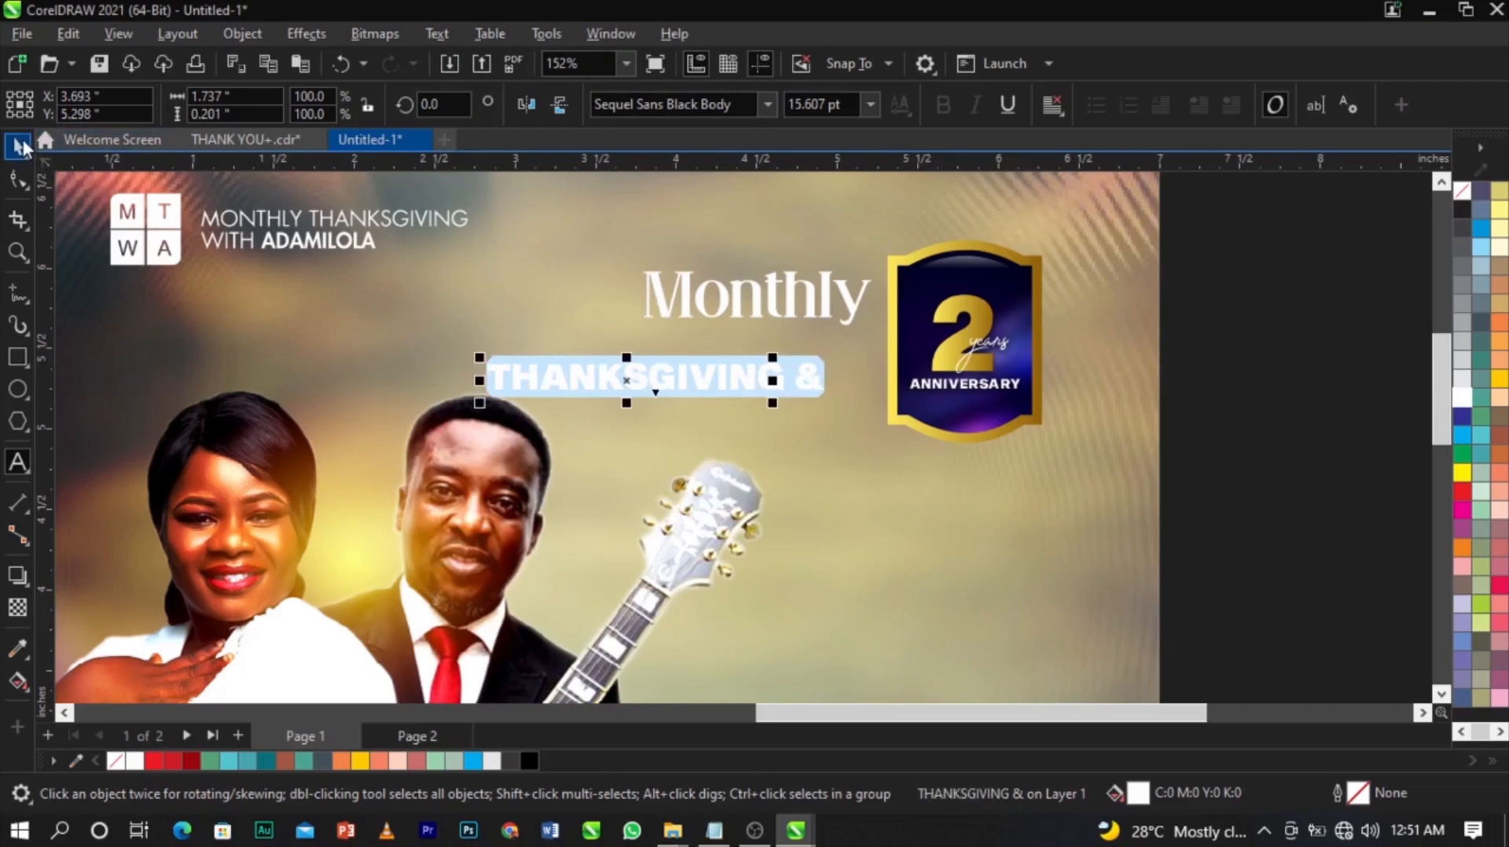
# Shrink THANKSGIVING & to about 12.2 pt, tuck it under Monthly, and nudge both lines right.
pyautogui.click(22, 145)
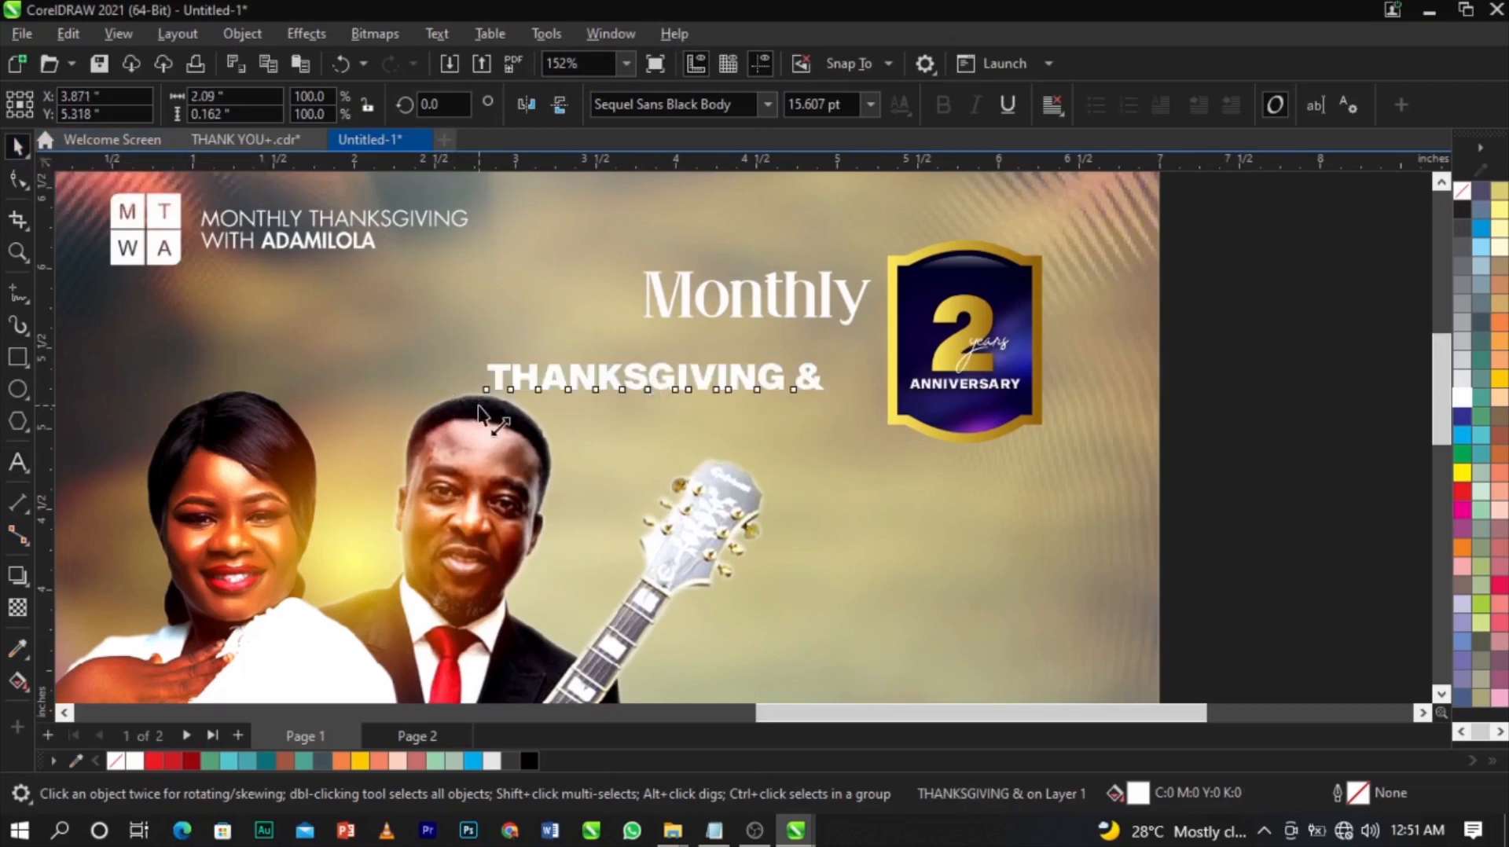
pyautogui.moveTo(483, 412); pyautogui.dragTo(563, 413)
pyautogui.moveTo(761, 381); pyautogui.dragTo(808, 352)
pyautogui.scroll(3, 852, 305)
pyautogui.keyDown('shift'); pyautogui.click(853, 305); pyautogui.keyUp('shift')
pyautogui.moveTo(853, 305); pyautogui.dragTo(854, 298)
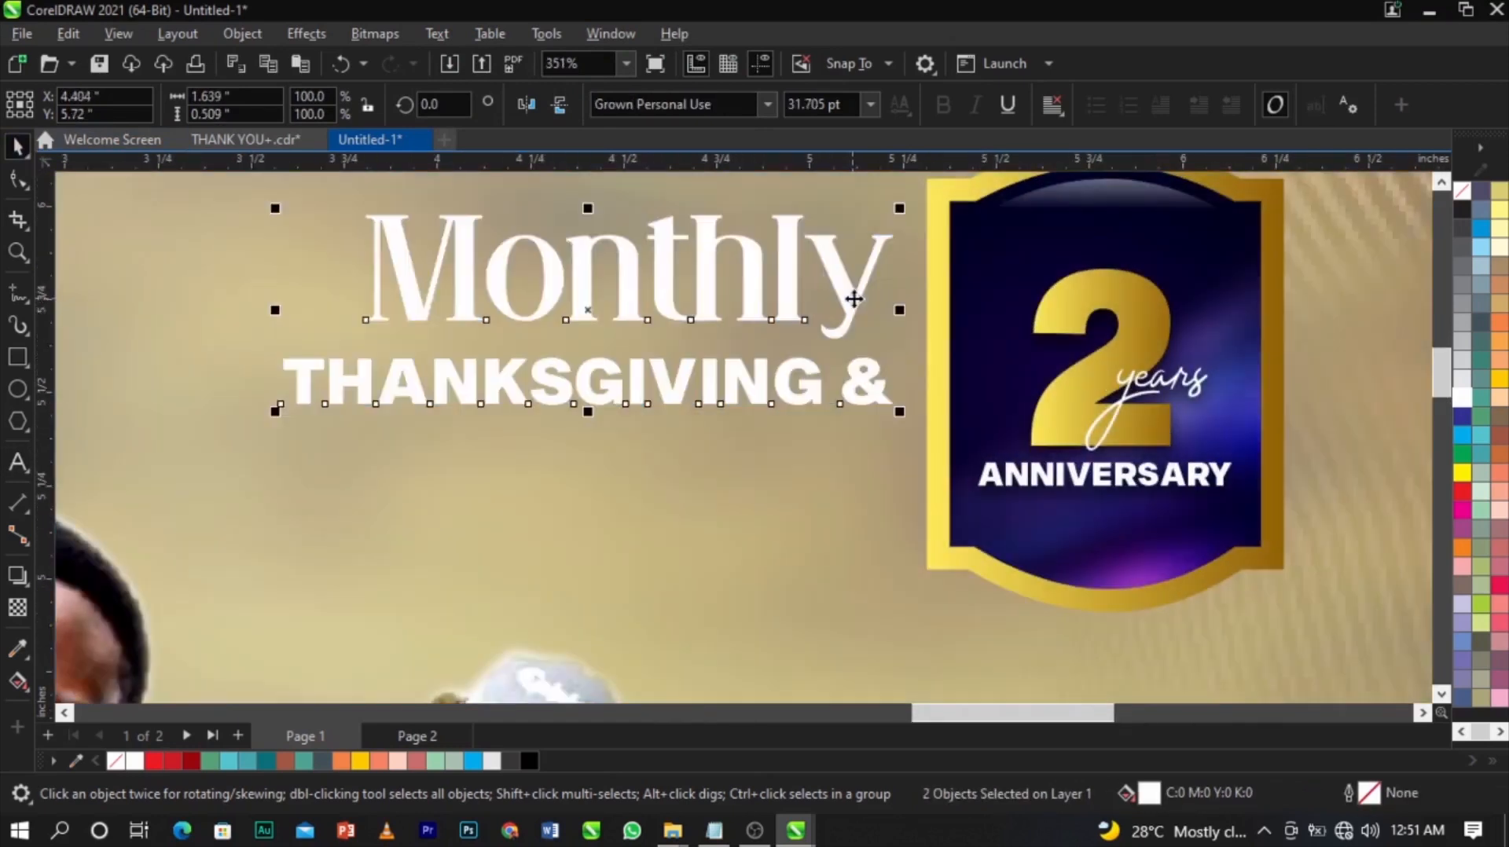
pyautogui.scroll(-5, 853, 298)
pyautogui.click(1108, 333)
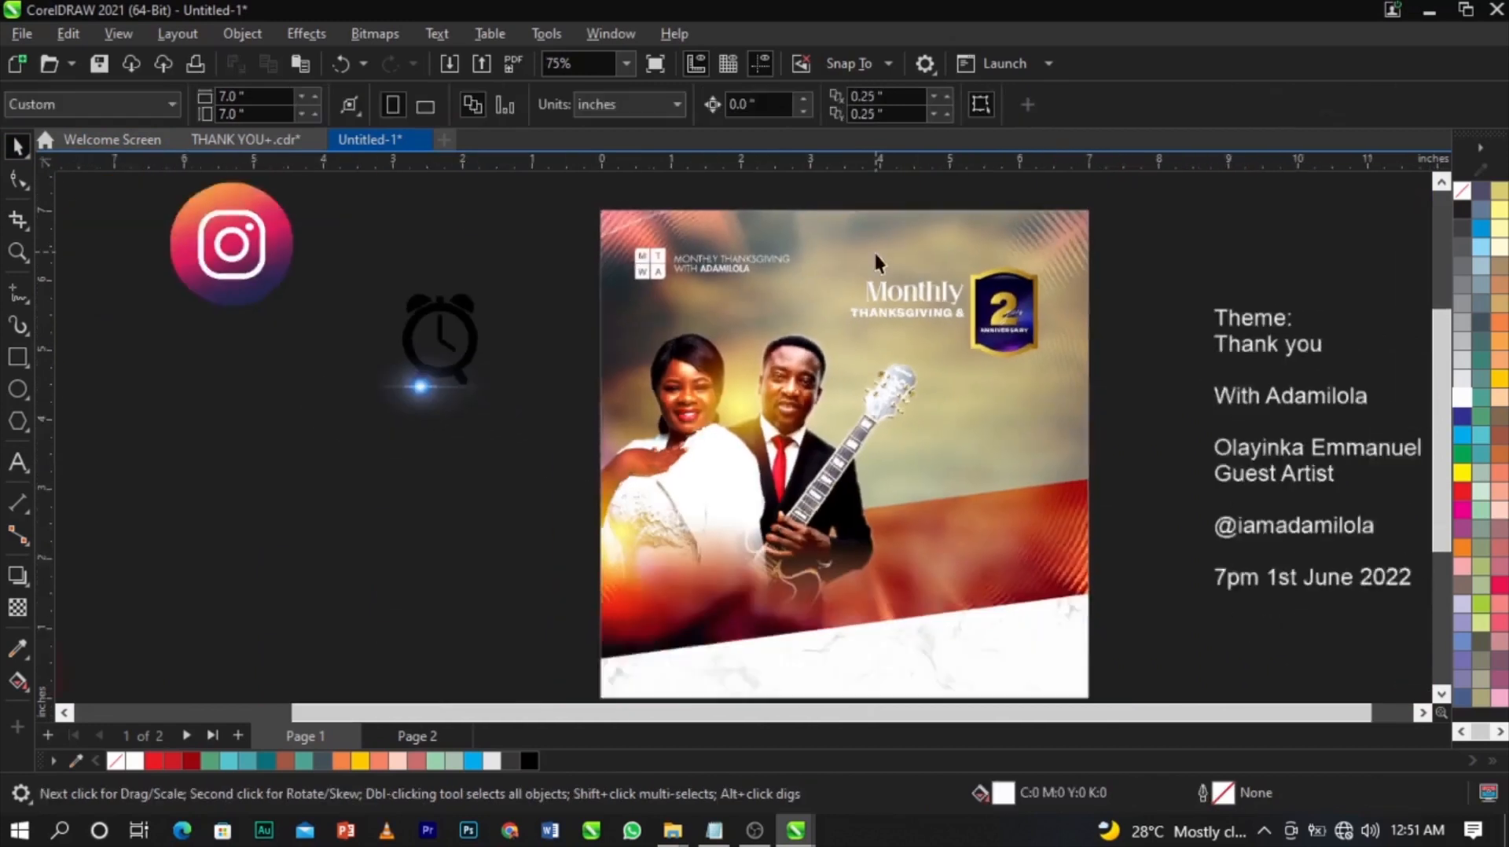
# Frame the whole poster and nudge the title lines and badge into place.
pyautogui.scroll(-2, 875, 250)
pyautogui.press('F2')
pyautogui.moveTo(461, 222); pyautogui.dragTo(1051, 606)
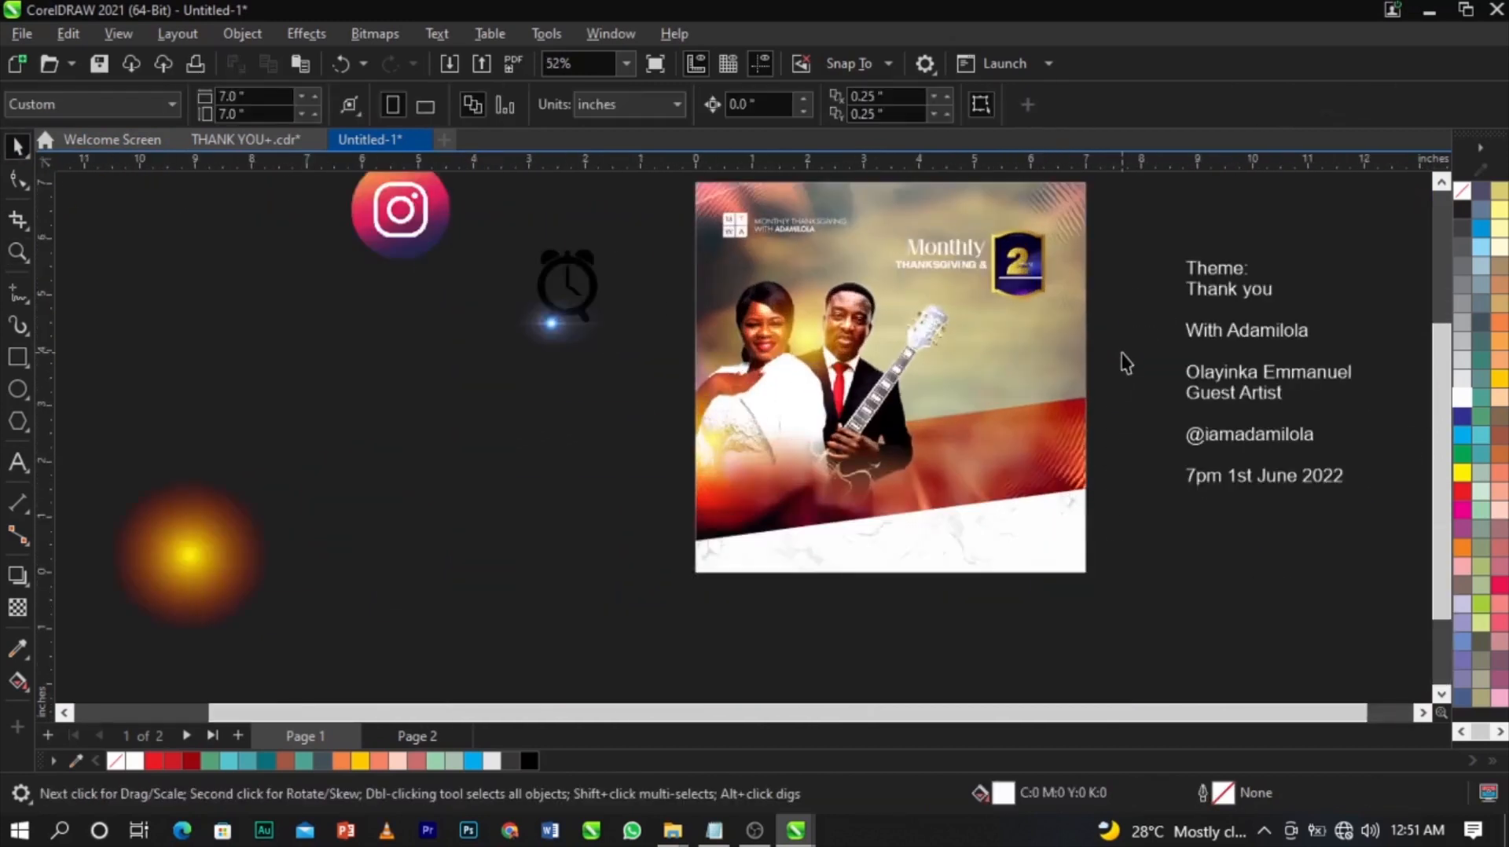
pyautogui.scroll(2, 883, 229)
pyautogui.moveTo(970, 220); pyautogui.dragTo(862, 341)
pyautogui.moveTo(1053, 262); pyautogui.dragTo(1064, 261)
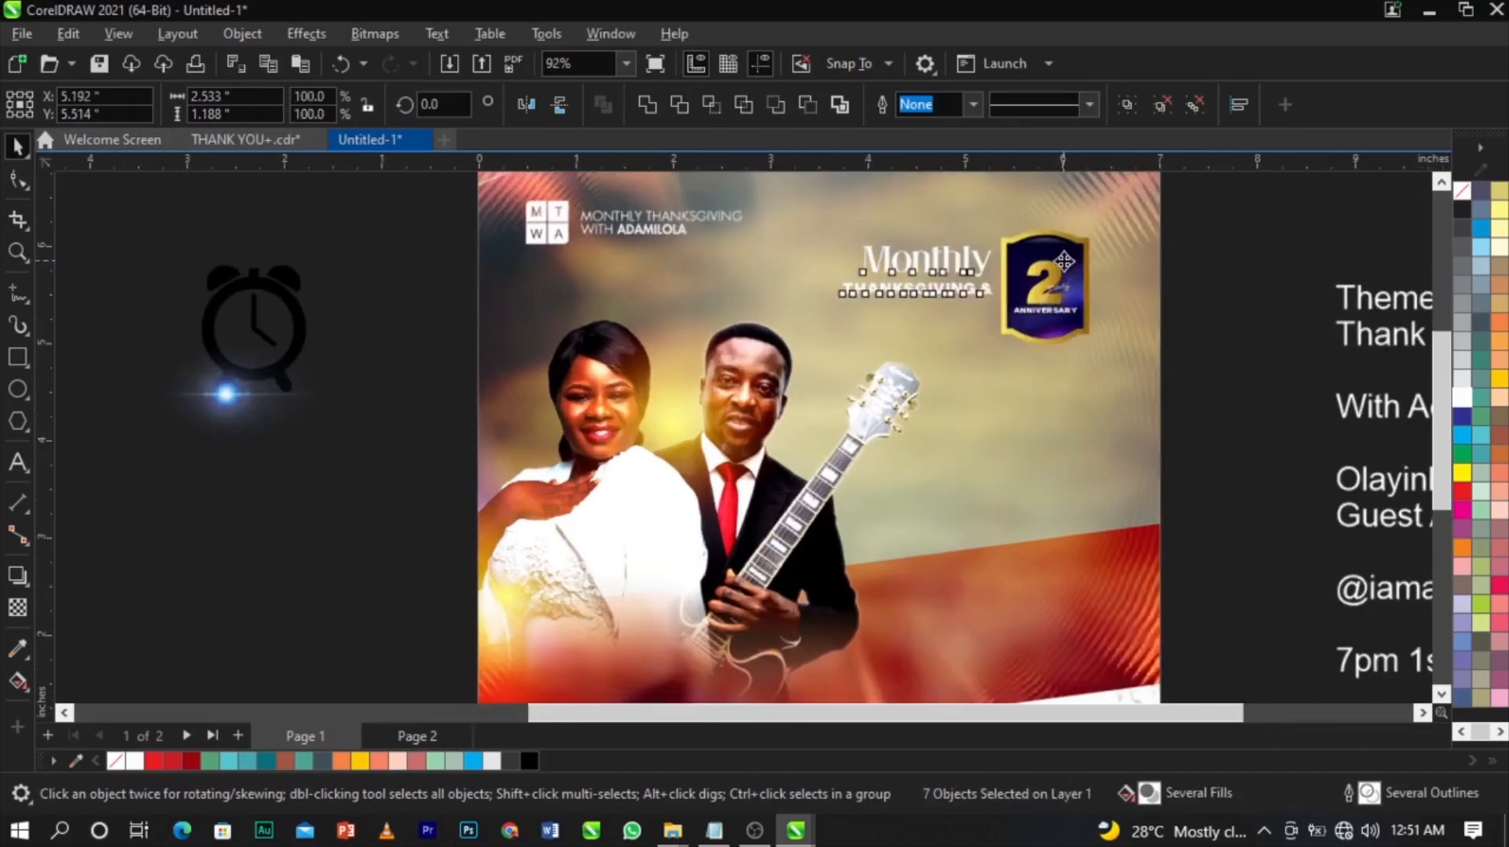
pyautogui.scroll(3, 1063, 261)
pyautogui.scroll(-5, 1064, 258)
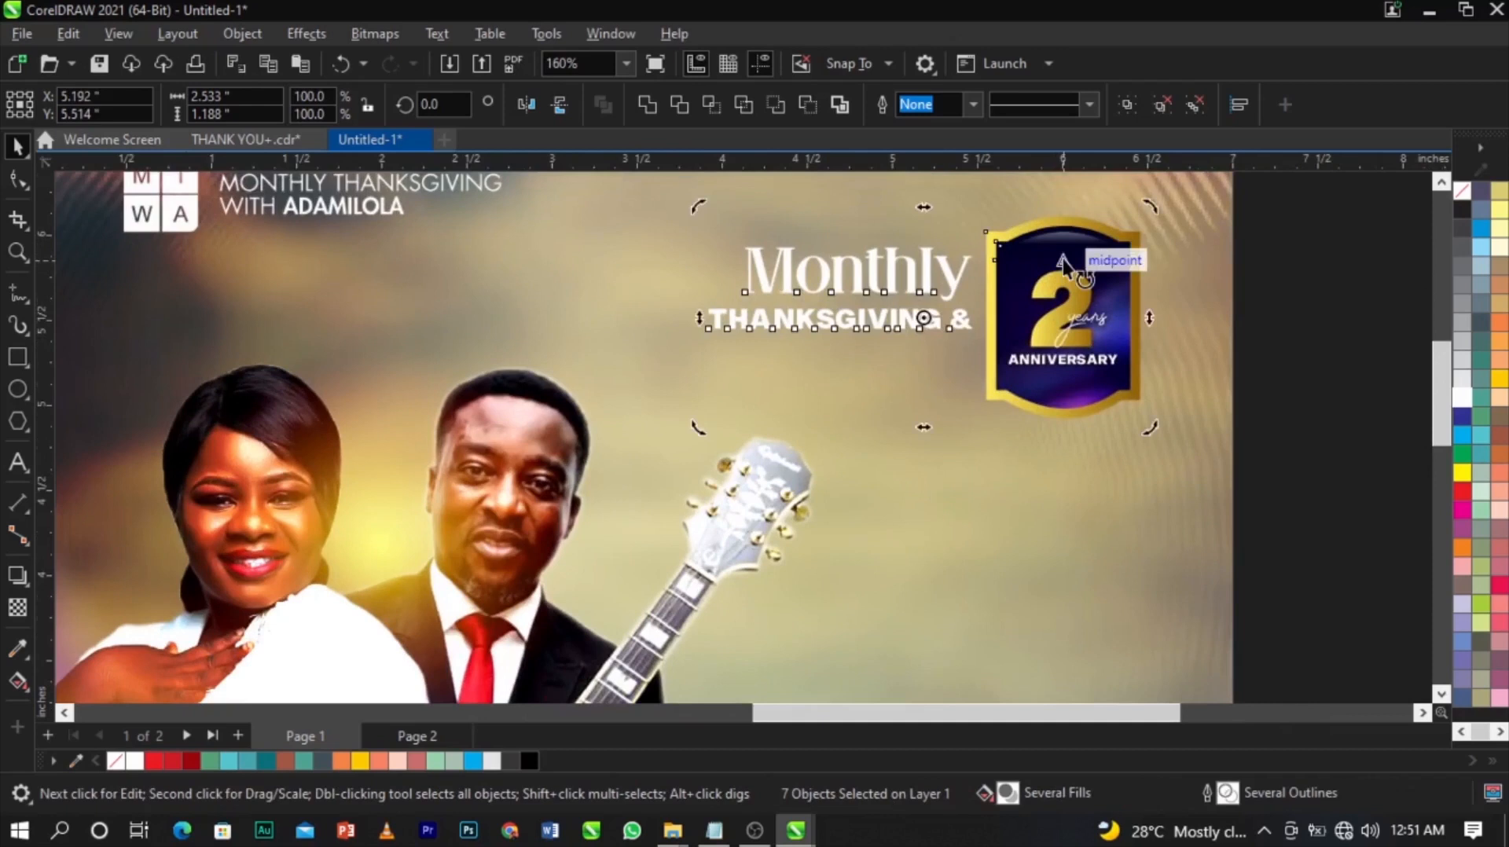
pyautogui.press('Escape')
# Bring the yellow glow image over to the poster and zoom in on the badge area.
pyautogui.moveTo(234, 558); pyautogui.dragTo(1094, 376)
pyautogui.scroll(3, 1094, 374)
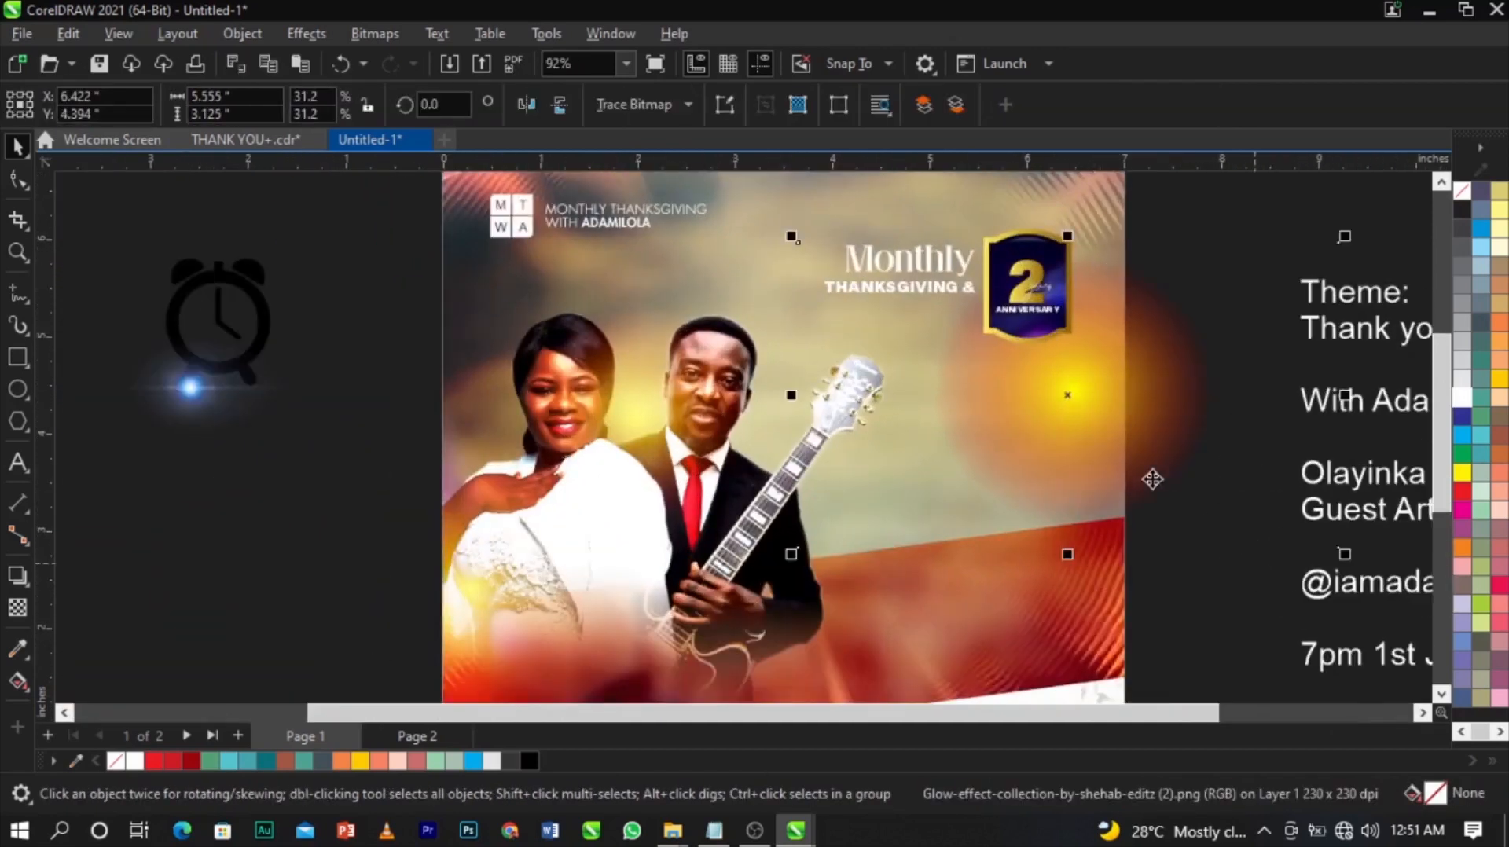
pyautogui.scroll(-5, 1170, 501)
pyautogui.moveTo(1101, 412); pyautogui.dragTo(737, 507)
pyautogui.rightClick(738, 507)
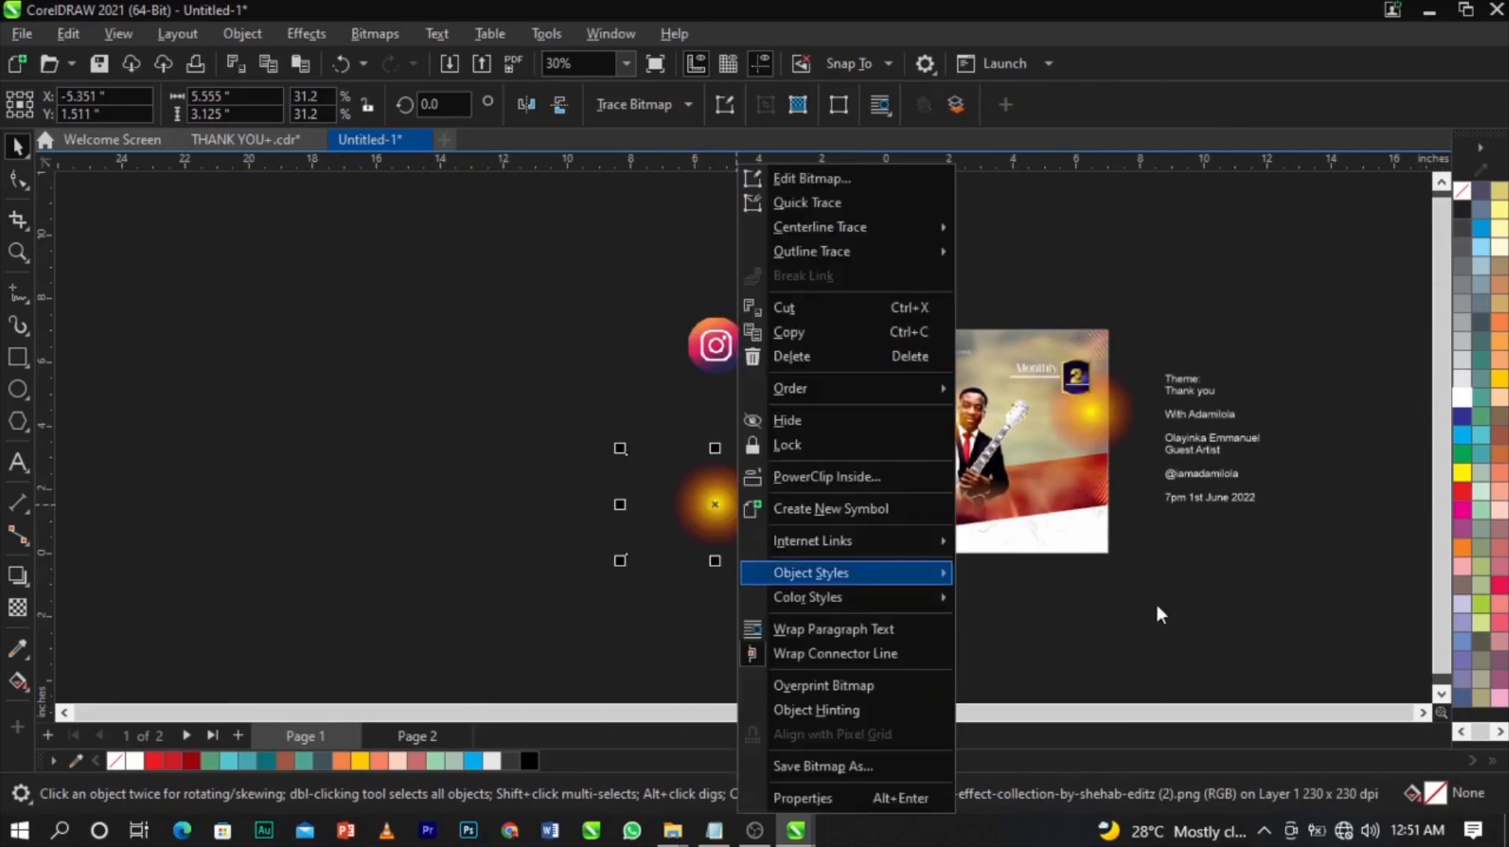
pyautogui.click(1156, 606)
pyautogui.press('F2')
pyautogui.moveTo(867, 331); pyautogui.dragTo(1259, 521)
# Shrink the glow to about 14% and set its transparency merge mode to Screen.
pyautogui.click(978, 408)
pyautogui.moveTo(1082, 550); pyautogui.dragTo(969, 532)
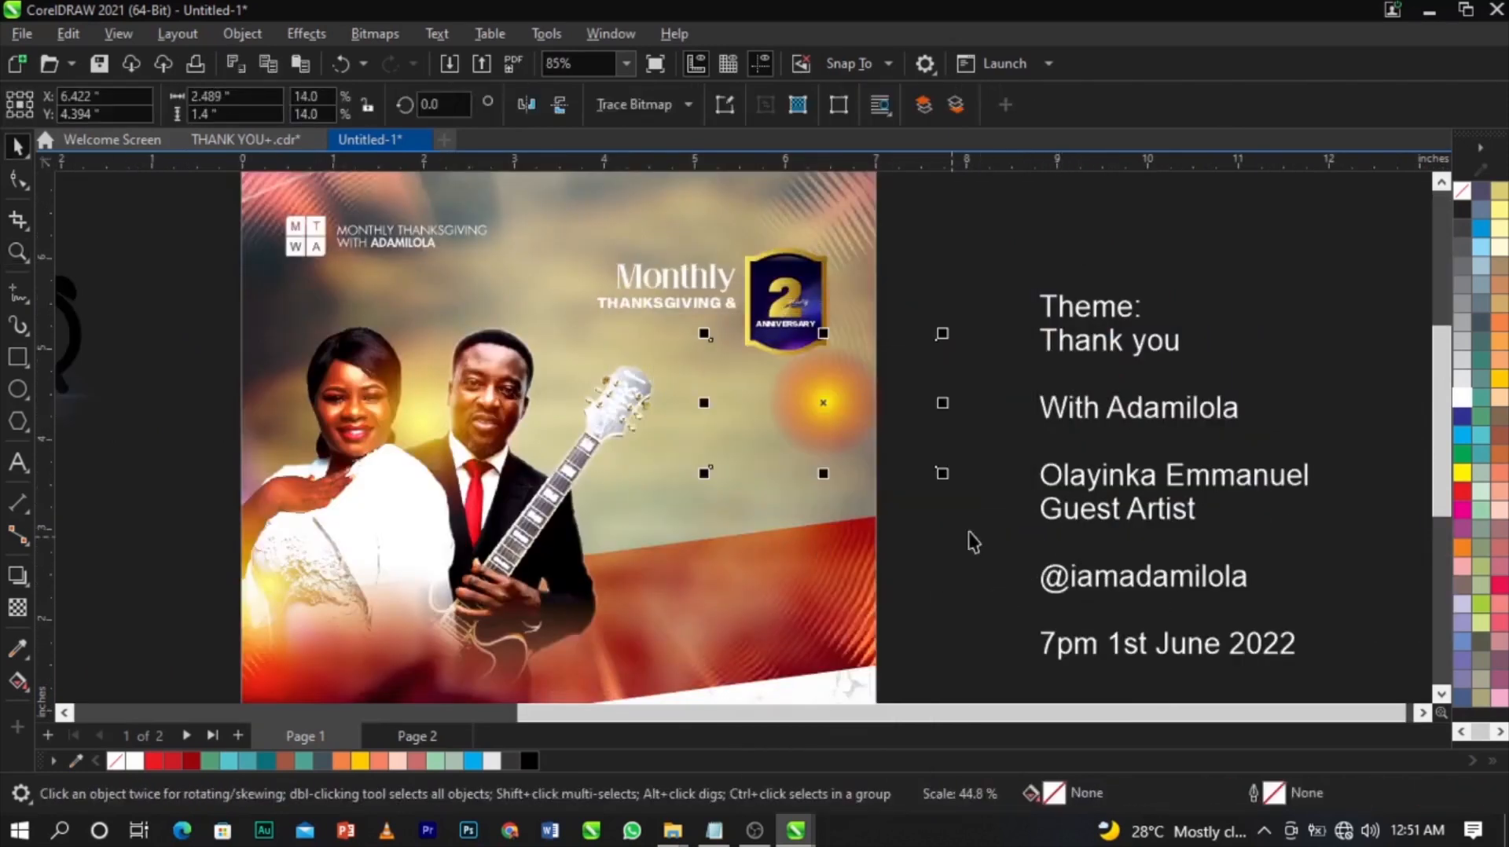
pyautogui.click(17, 613)
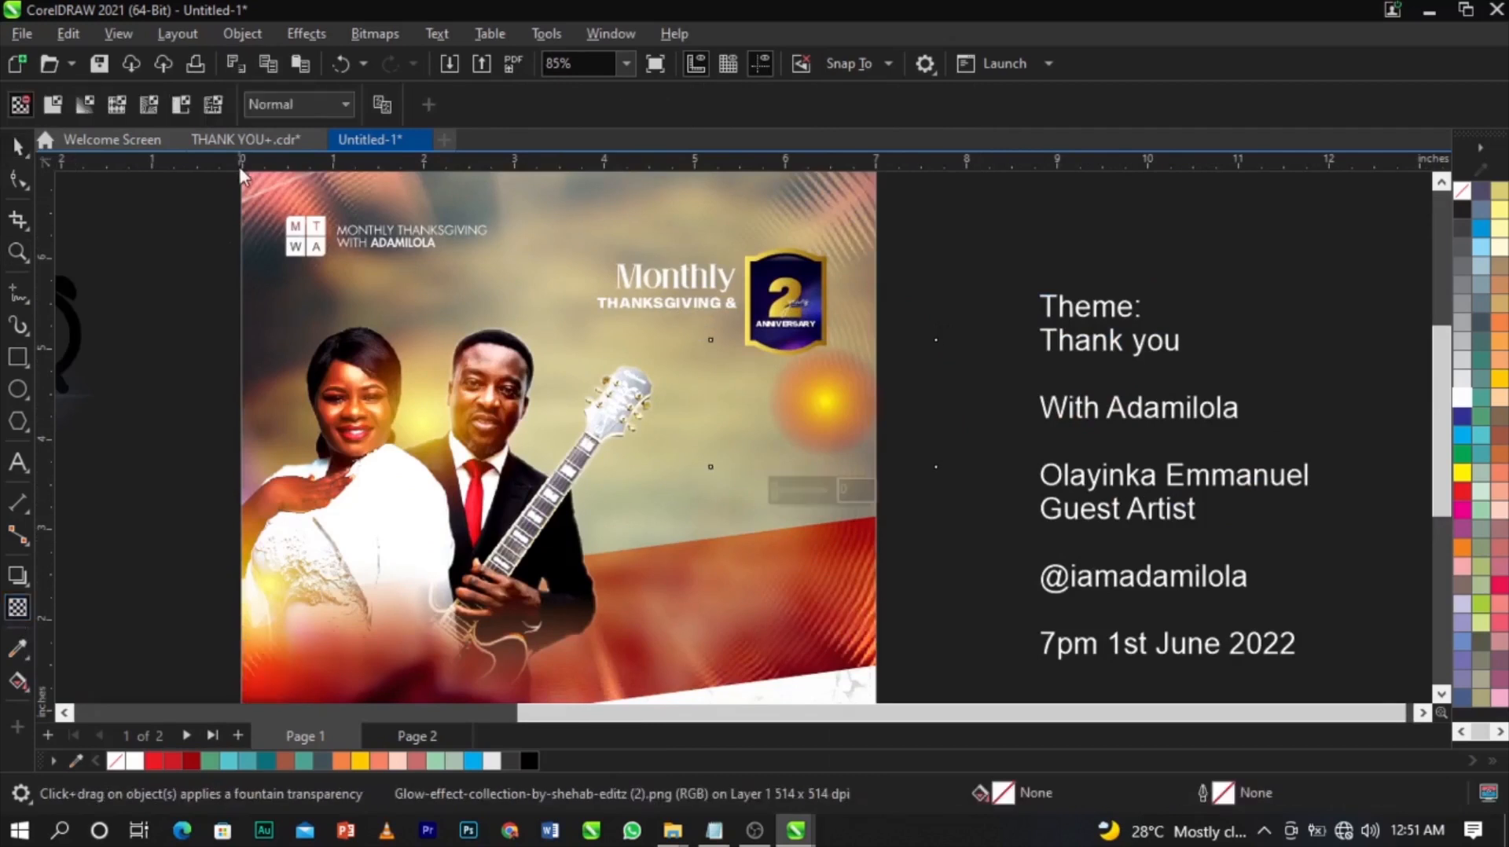
pyautogui.click(311, 105)
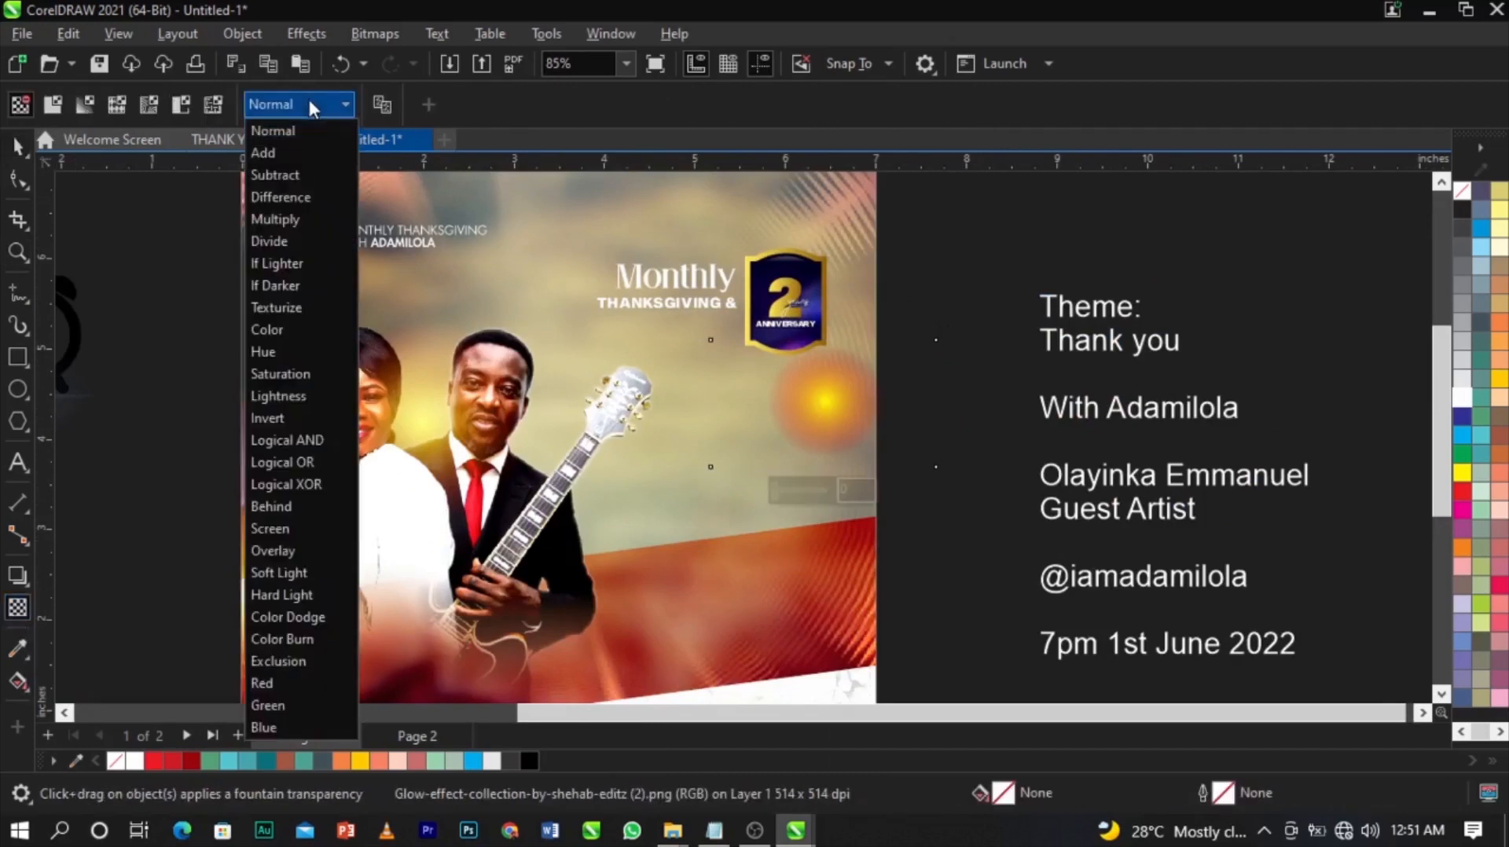
pyautogui.click(294, 528)
pyautogui.scroll(2, 778, 401)
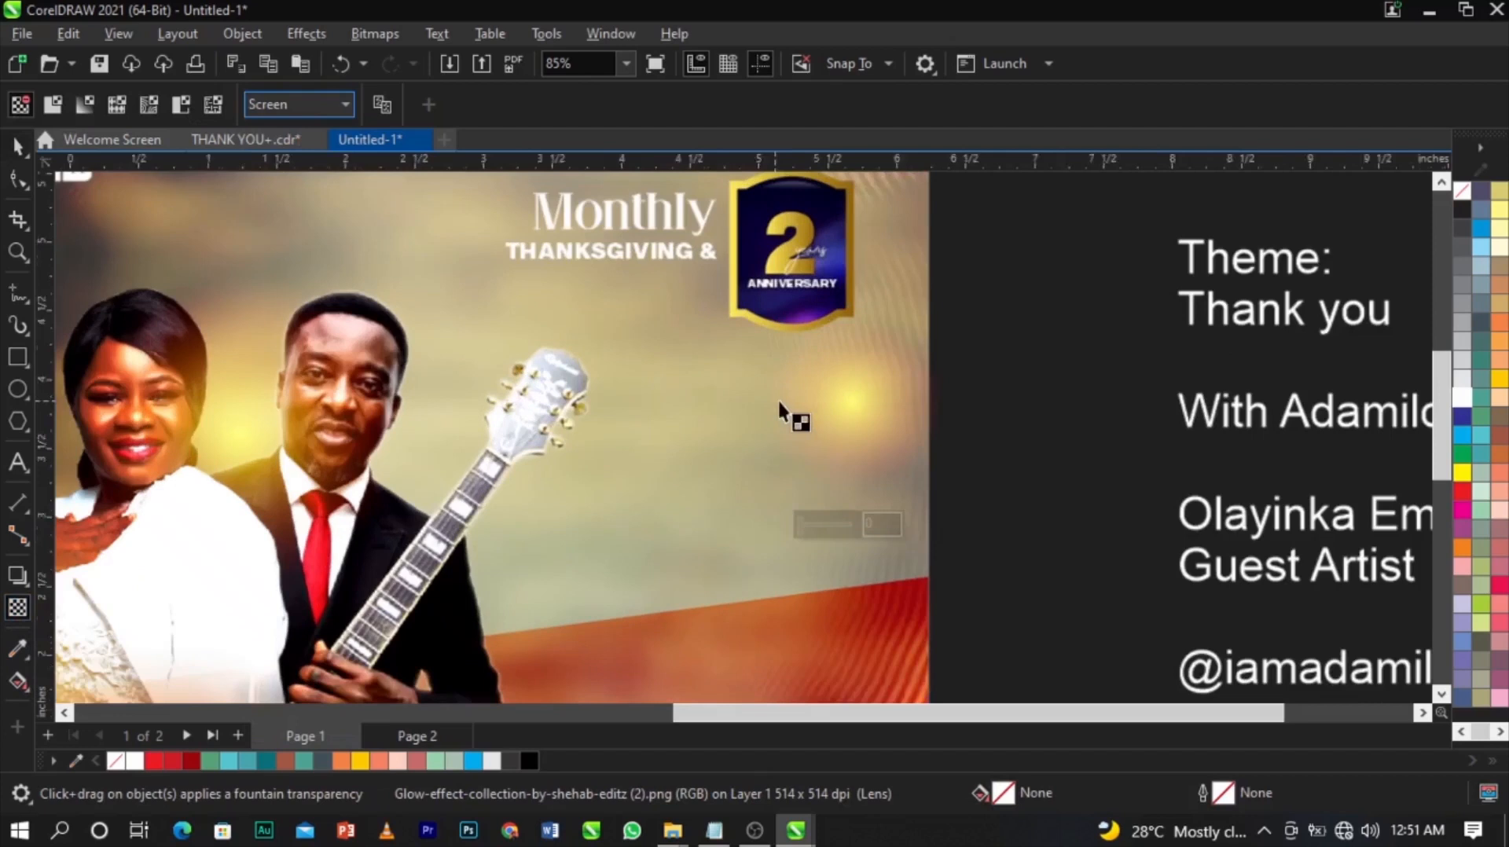
pyautogui.press('space')
# Shrink the glow further and place it at the badge's lower right corner.
pyautogui.scroll(-2, 912, 429)
pyautogui.moveTo(909, 427); pyautogui.dragTo(862, 356)
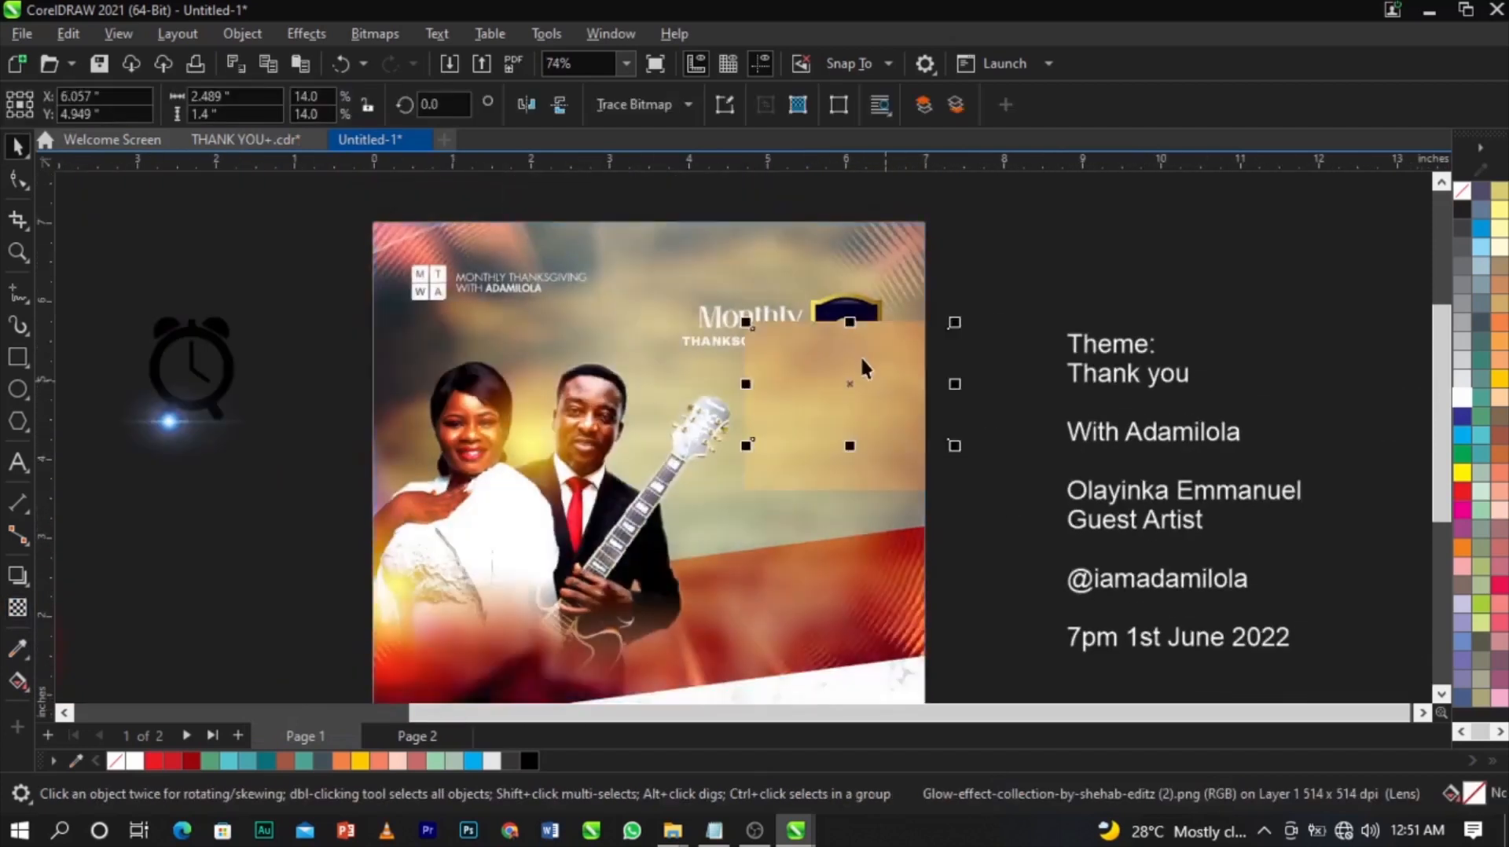
pyautogui.scroll(5, 863, 356)
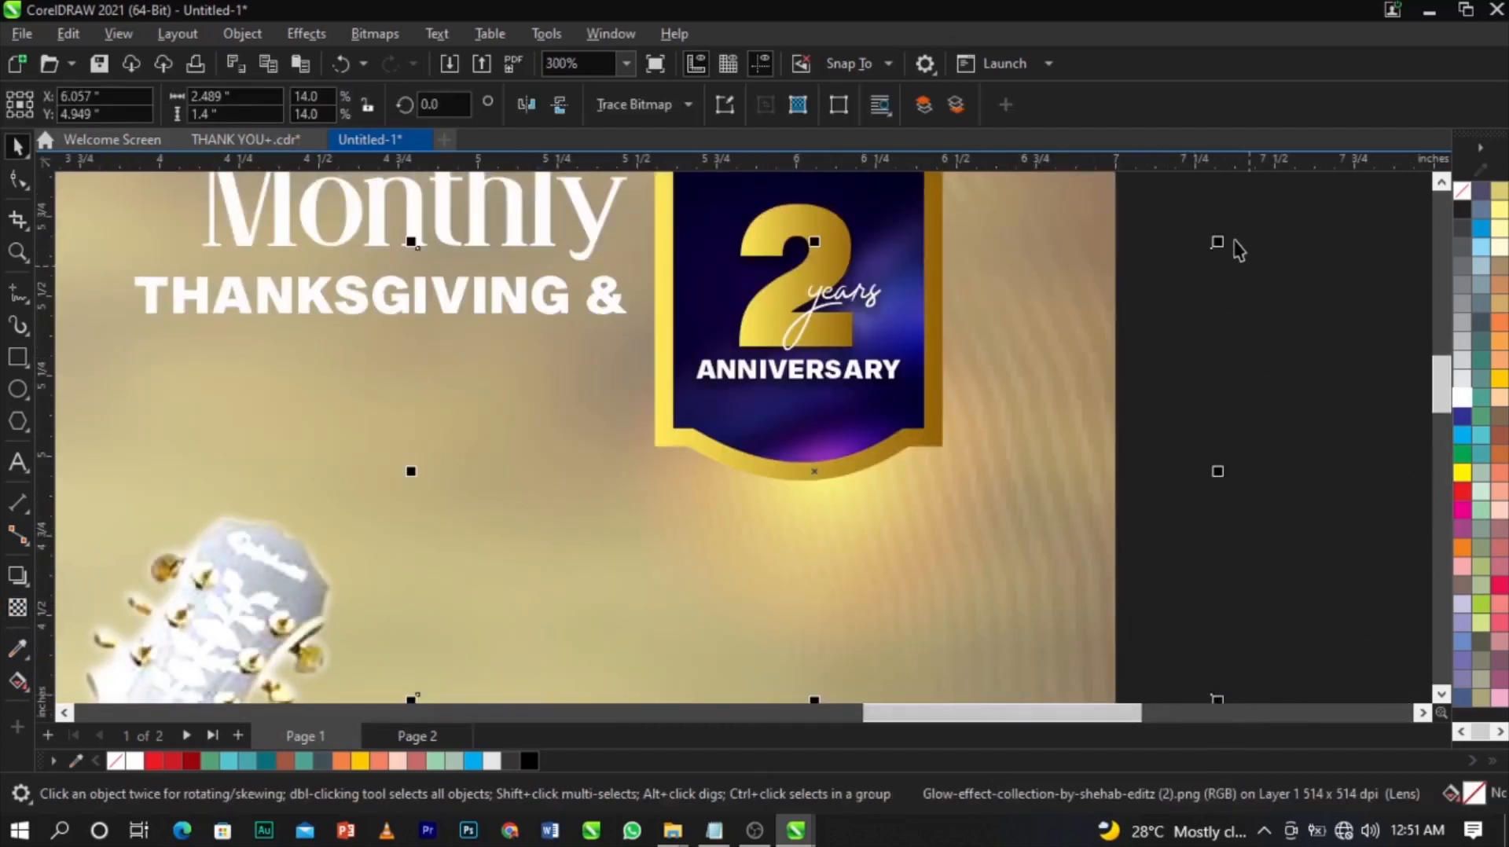
pyautogui.moveTo(1217, 244); pyautogui.dragTo(1022, 413)
pyautogui.moveTo(857, 472); pyautogui.dragTo(954, 461)
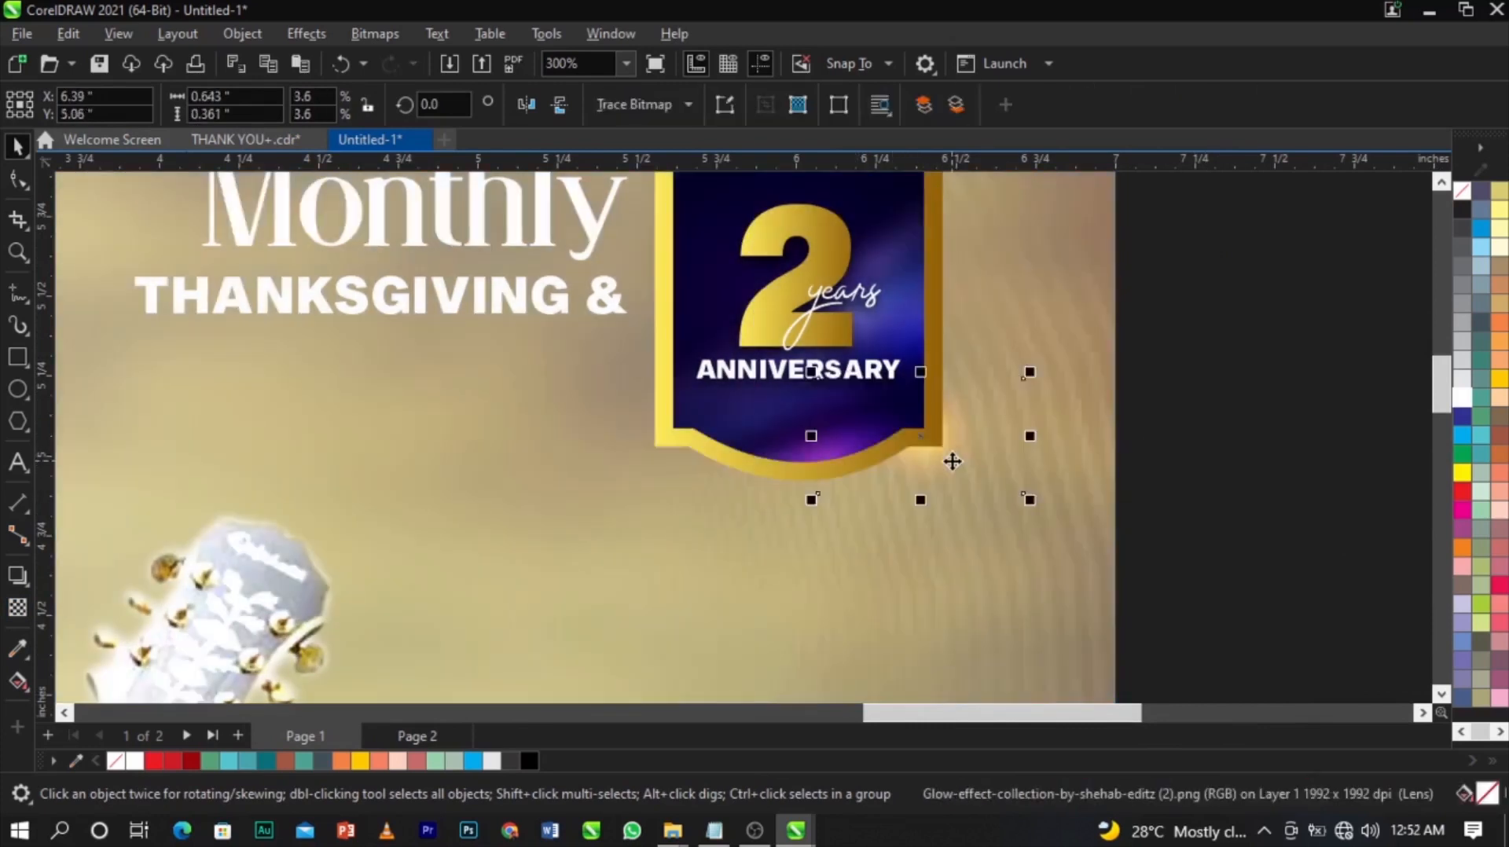
pyautogui.click(953, 462)
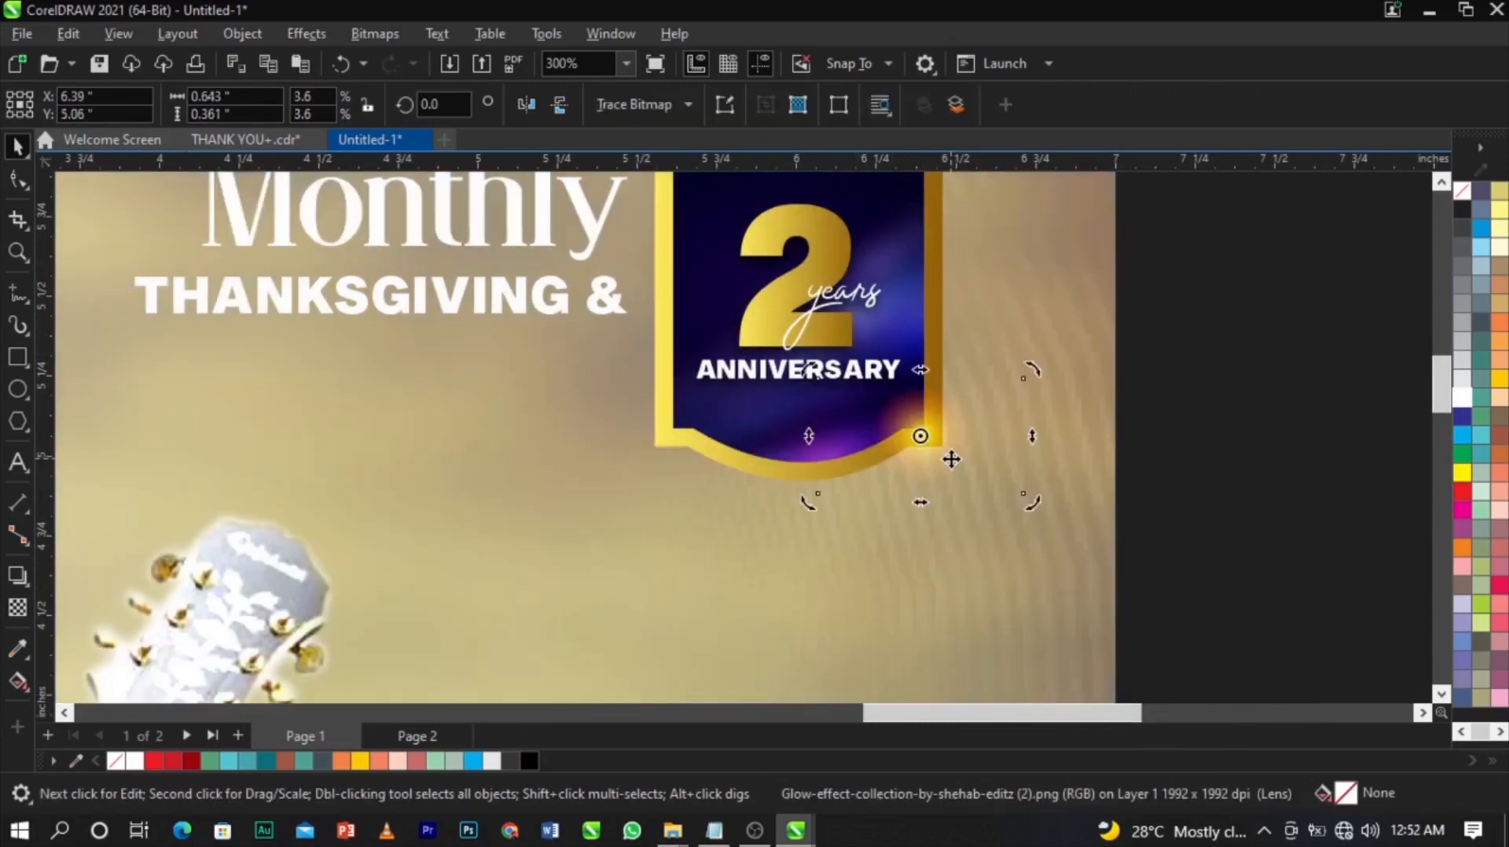
pyautogui.scroll(1, 952, 456)
pyautogui.moveTo(963, 450); pyautogui.dragTo(981, 462)
# Place a smaller glow at the badge's lower left corner.
pyautogui.moveTo(1070, 514); pyautogui.dragTo(645, 463)
pyautogui.scroll(-2, 774, 322)
pyautogui.scroll(-1, 774, 322)
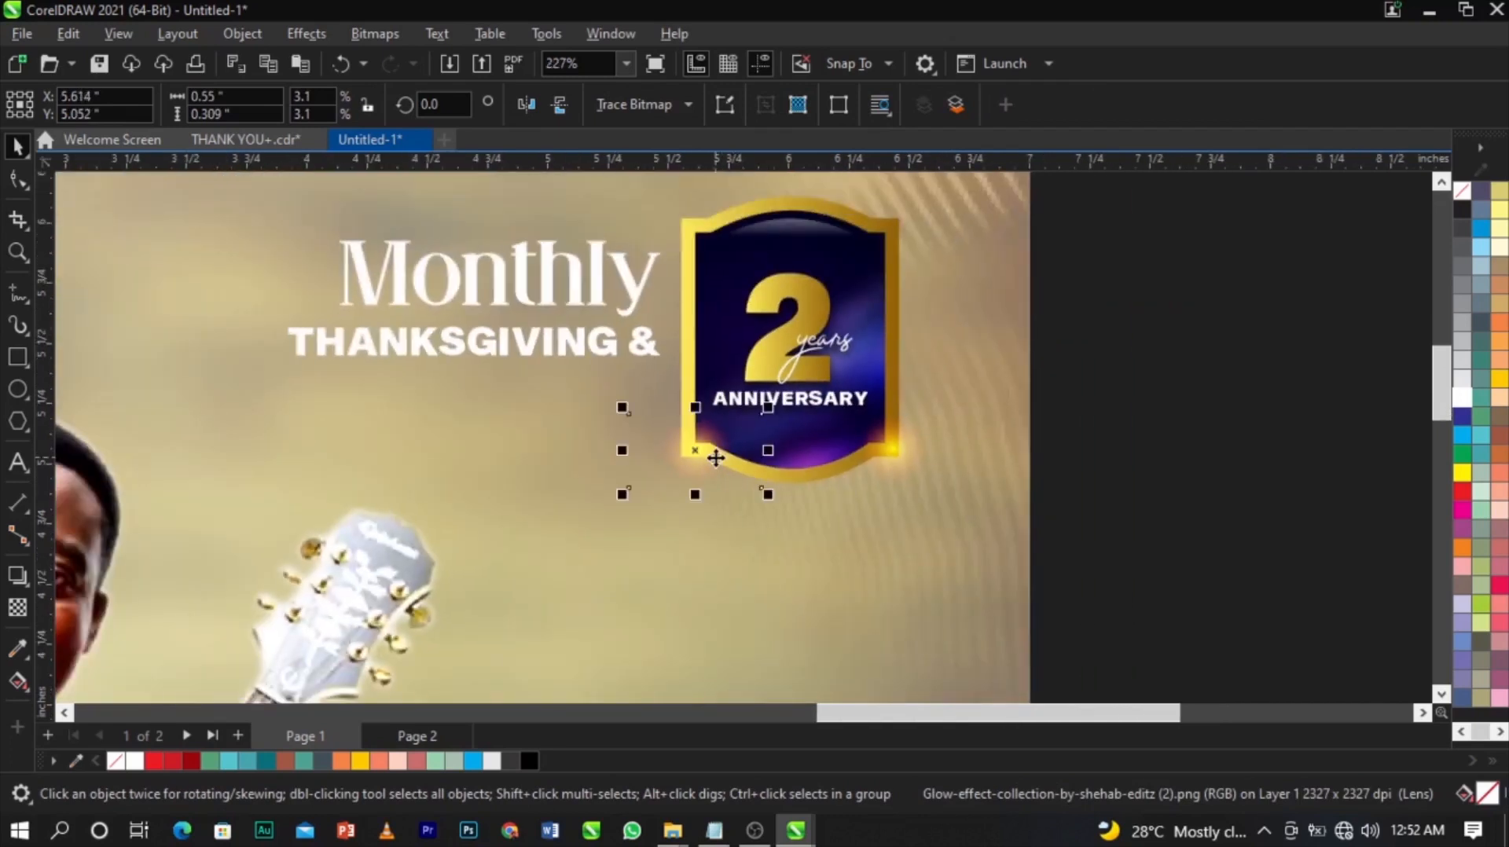
pyautogui.scroll(2, 715, 458)
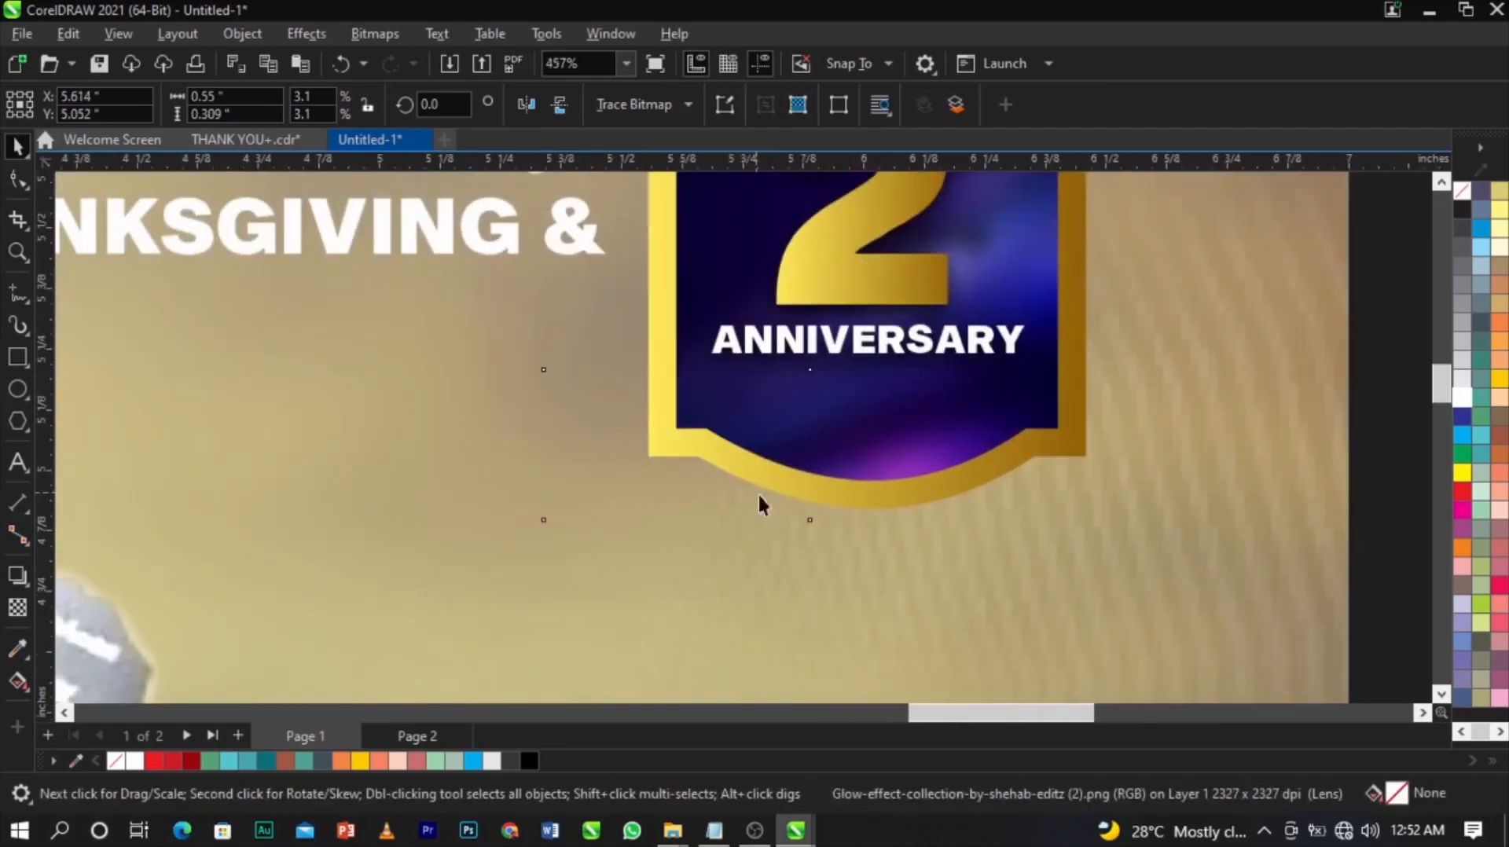
pyautogui.click(722, 456)
pyautogui.scroll(-3, 842, 431)
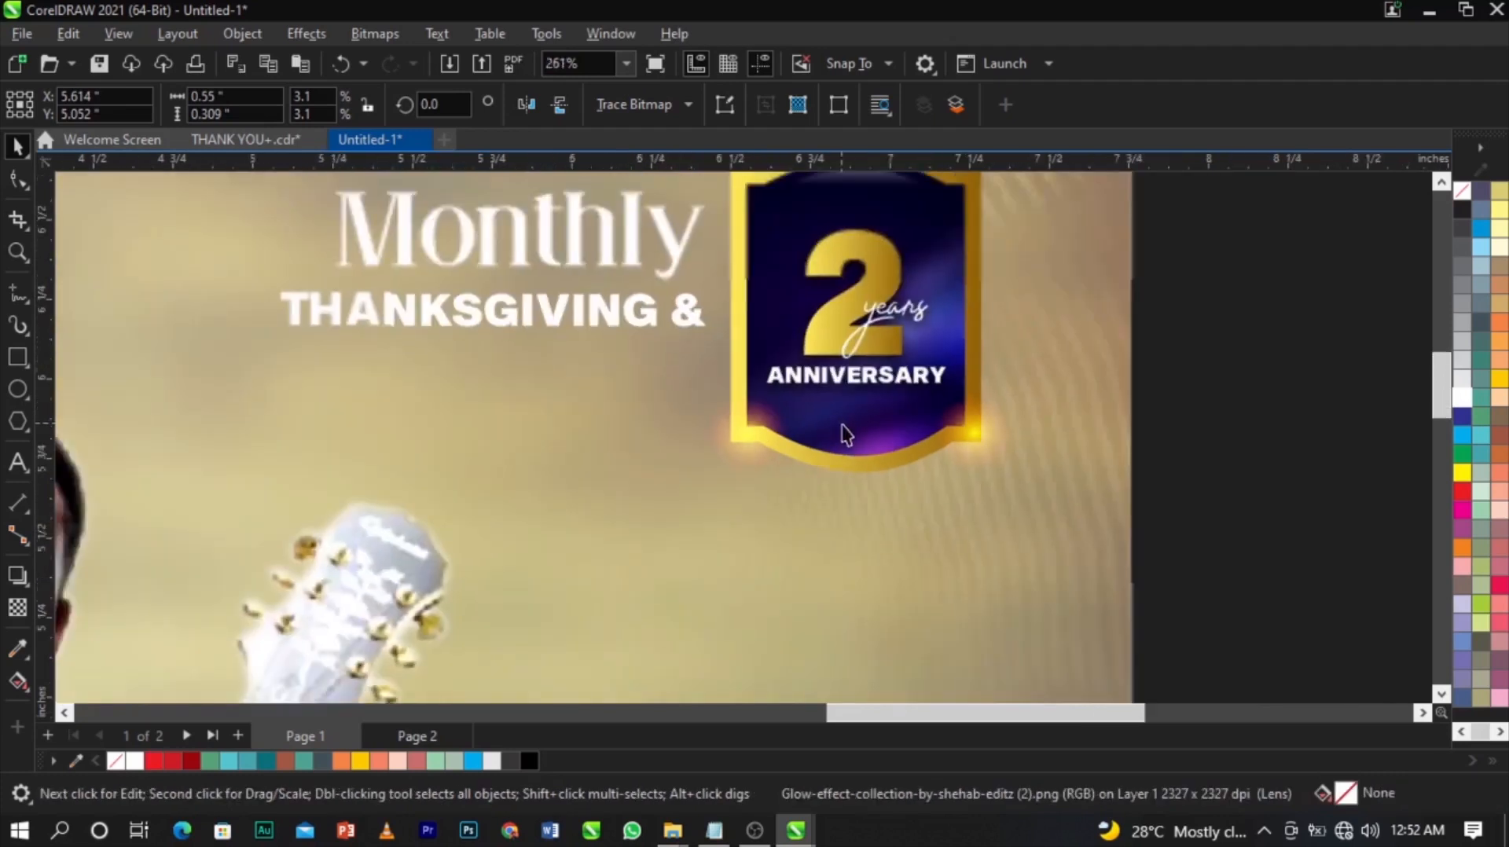
pyautogui.scroll(-5, 980, 369)
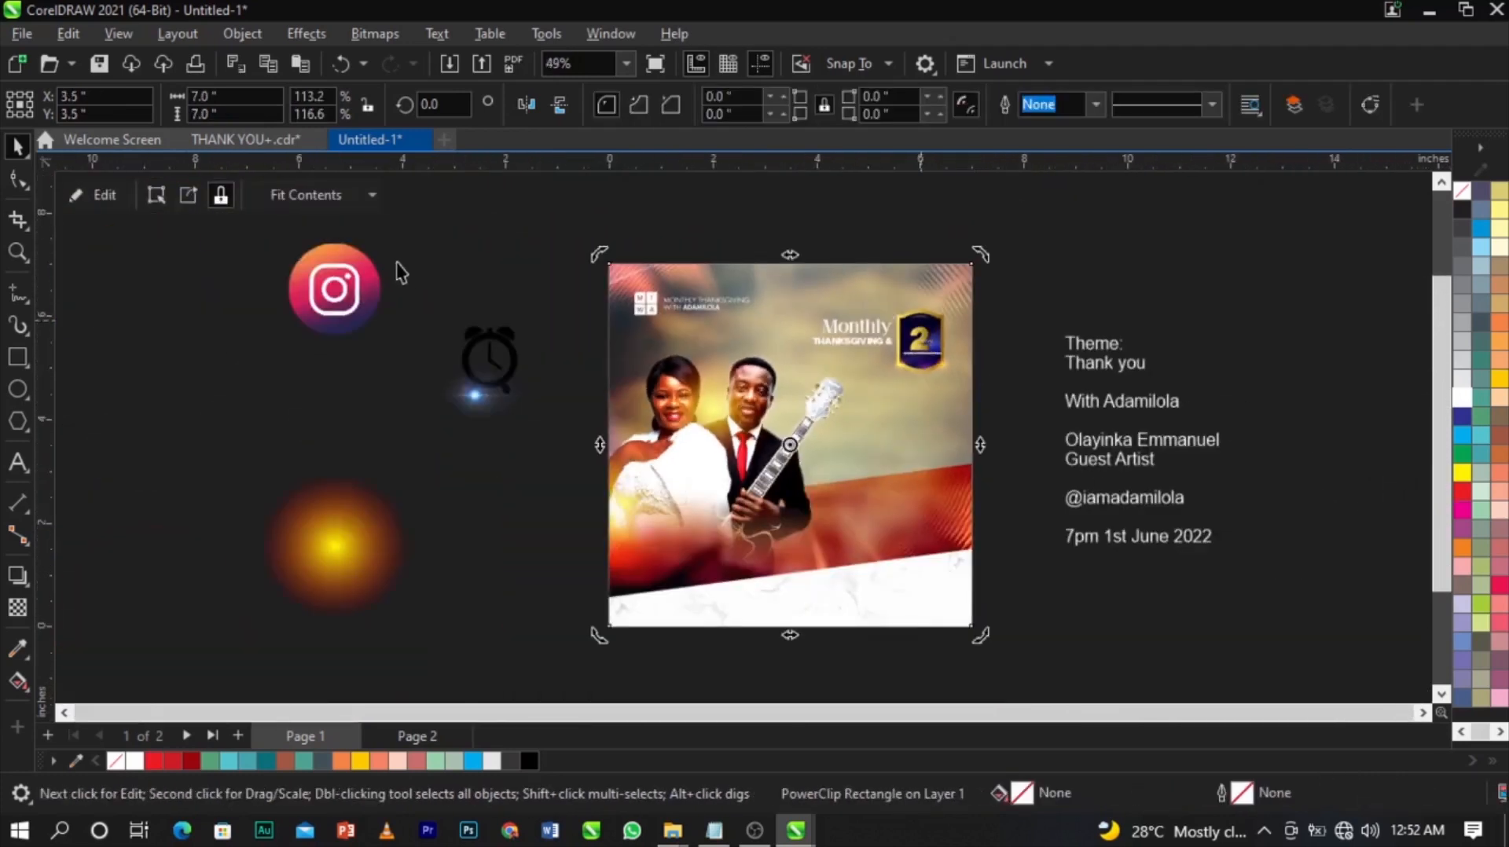
# Cut 'Thank you' out of the Theme text and paste it as a separate text object.
pyautogui.press('z')
pyautogui.moveTo(492, 240); pyautogui.dragTo(1110, 663)
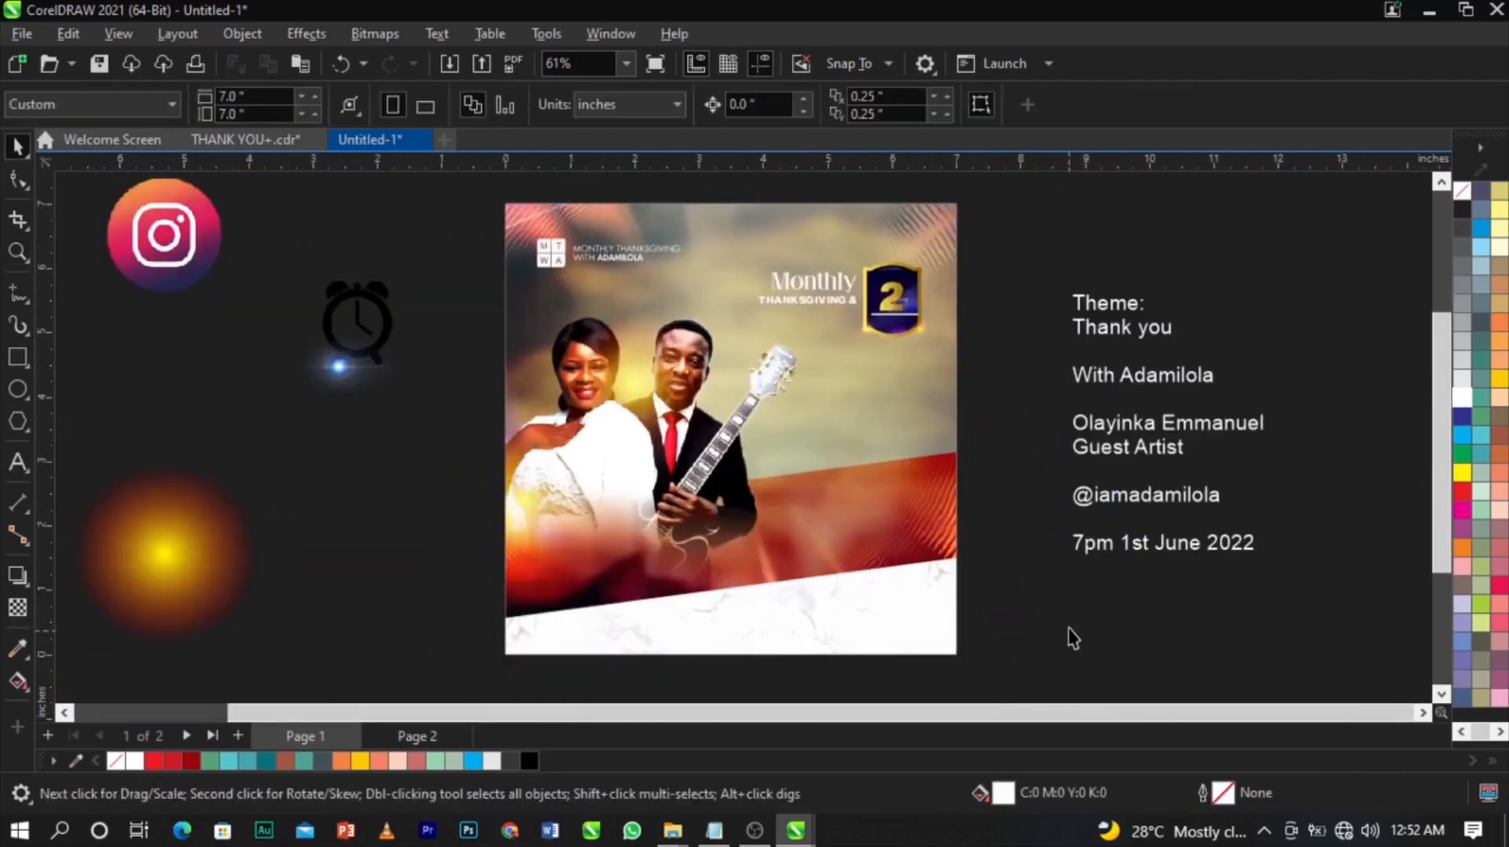
pyautogui.doubleClick(1139, 332)
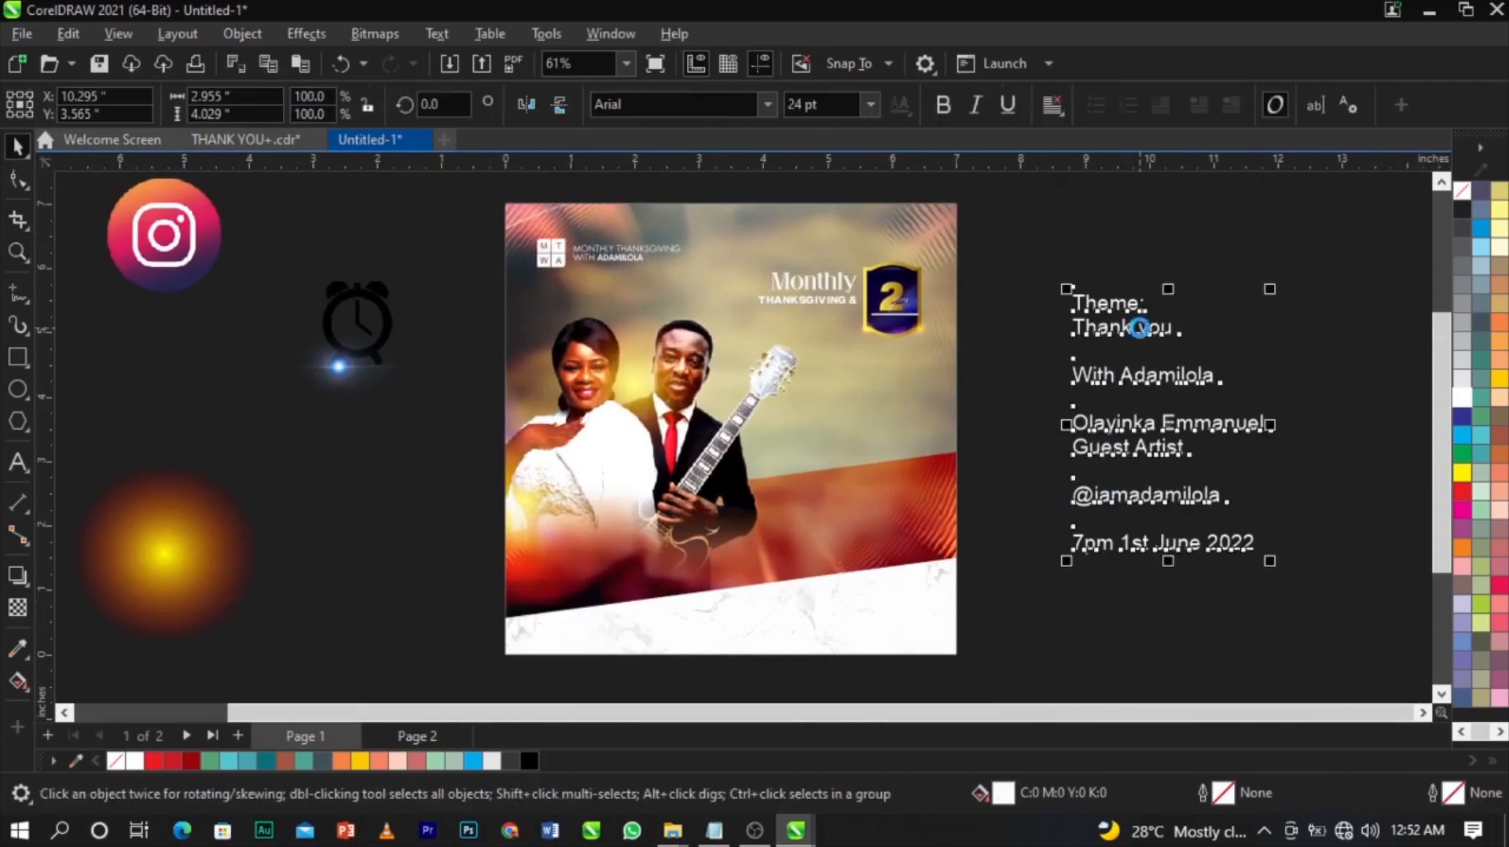
pyautogui.moveTo(1179, 327); pyautogui.dragTo(1053, 327)
pyautogui.hotkey('ctrl', 'x')
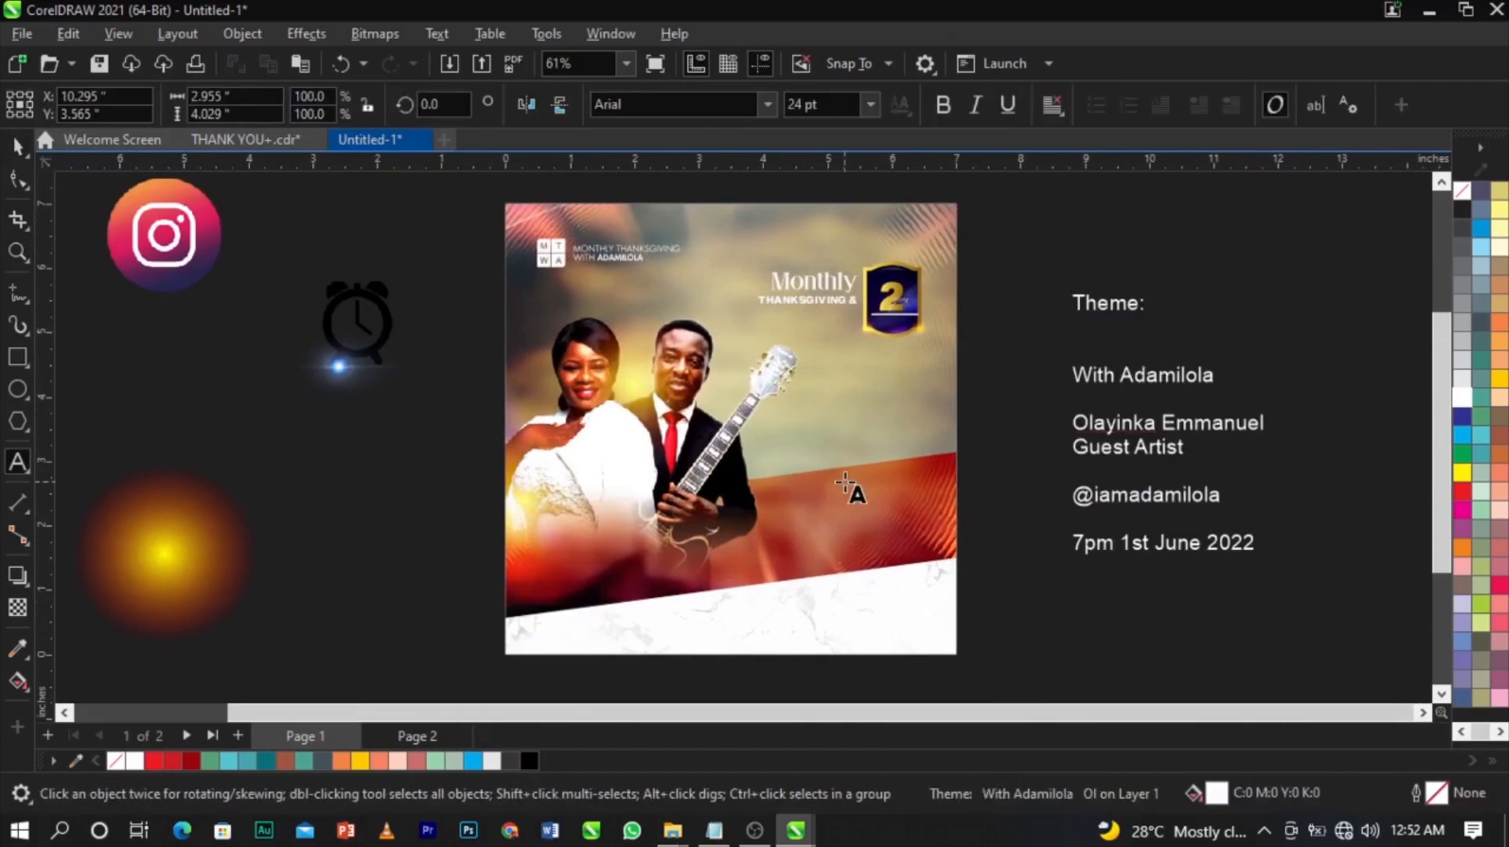
pyautogui.click(843, 480)
pyautogui.hotkey('ctrl', 'v')
# Move 'Thank you' onto the red band and set it in Sequel Sans Black Body.
pyautogui.moveTo(376, 383); pyautogui.dragTo(1078, 624)
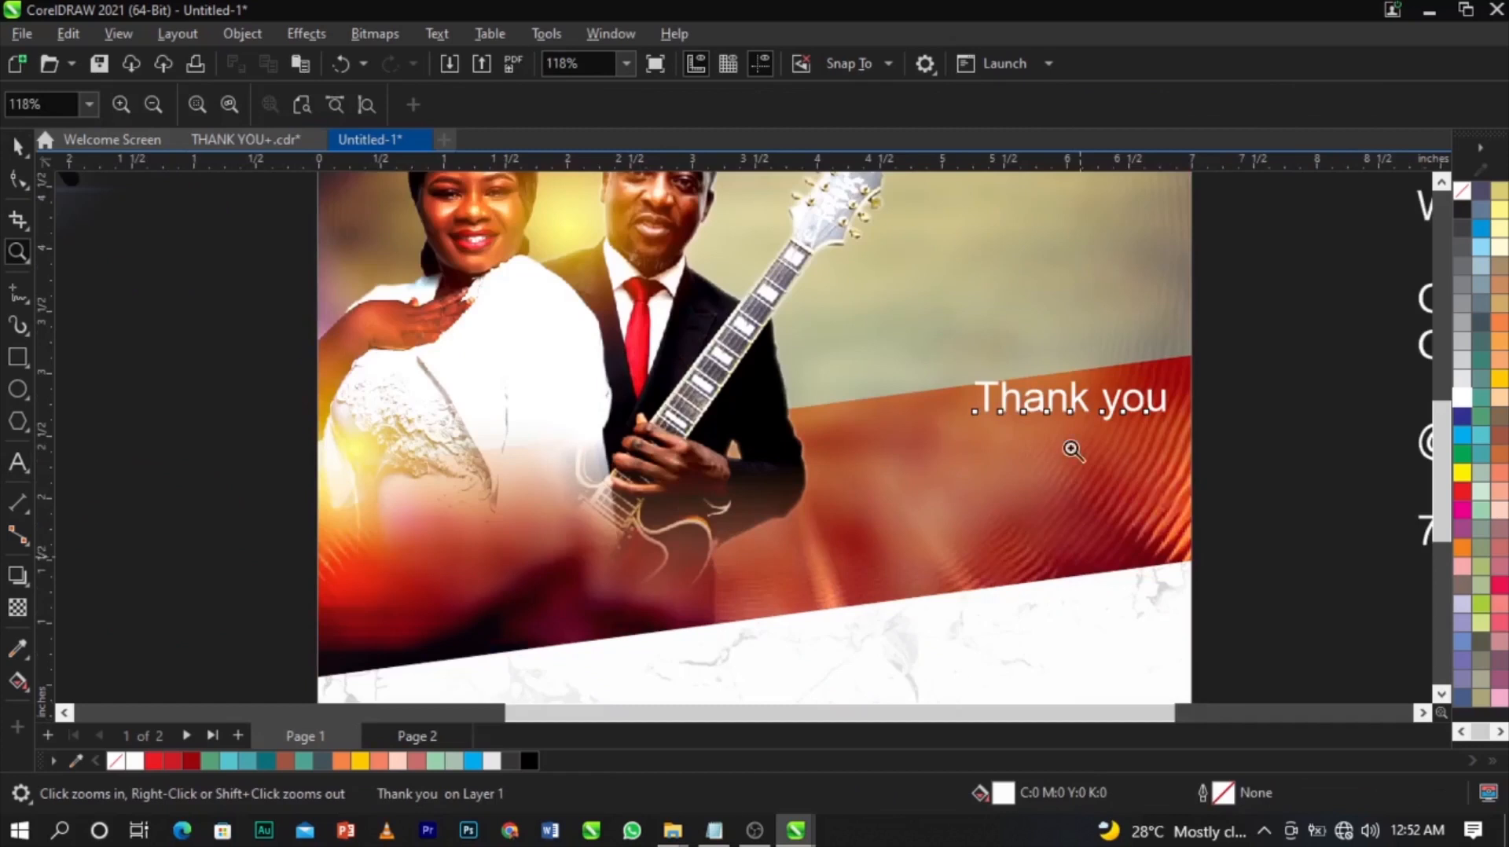
pyautogui.moveTo(1055, 410); pyautogui.dragTo(953, 411)
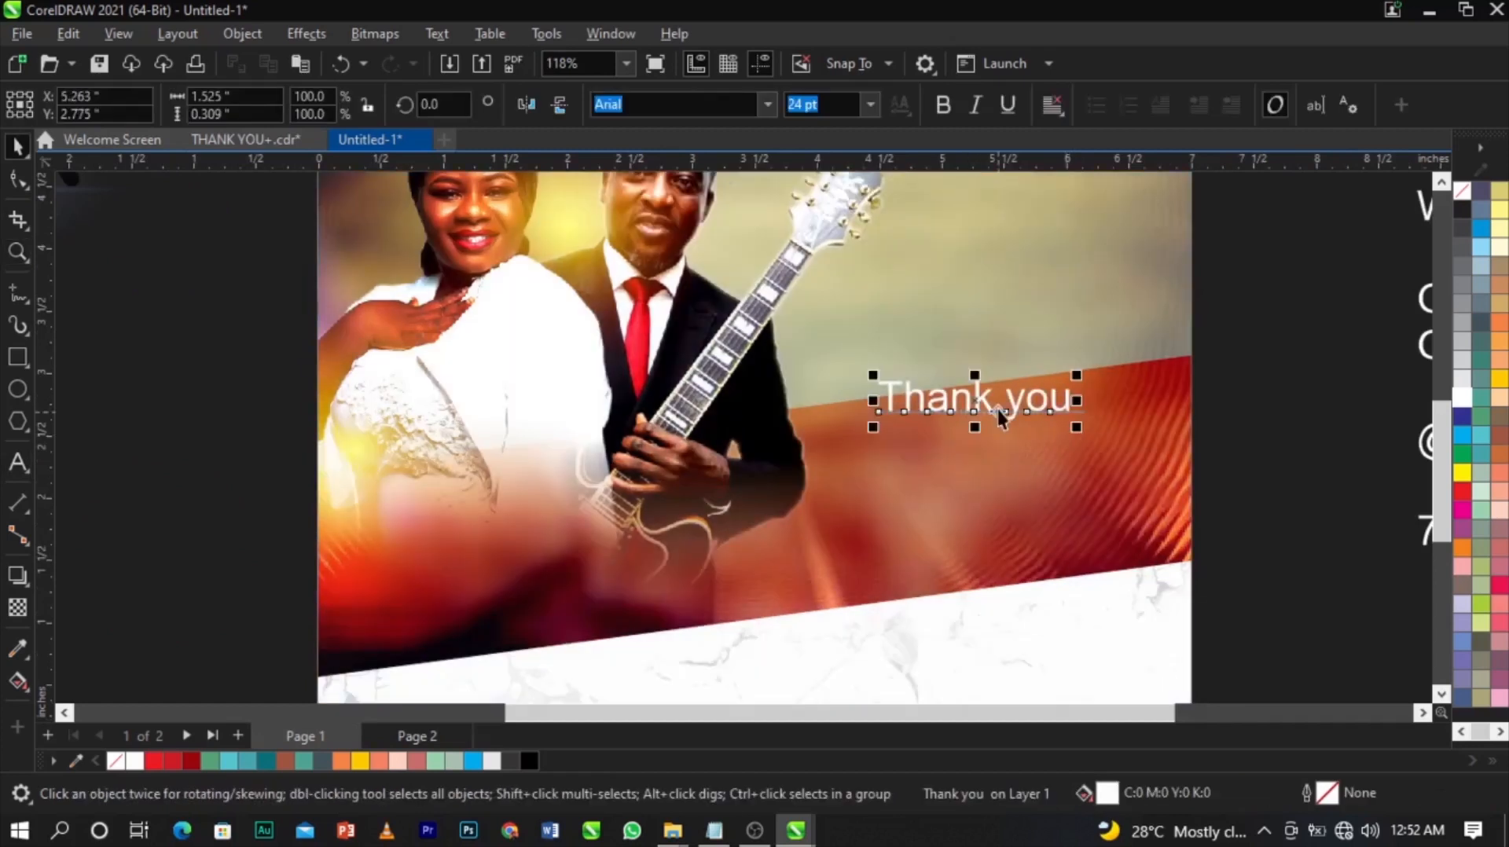
pyautogui.click(768, 105)
pyautogui.click(743, 178)
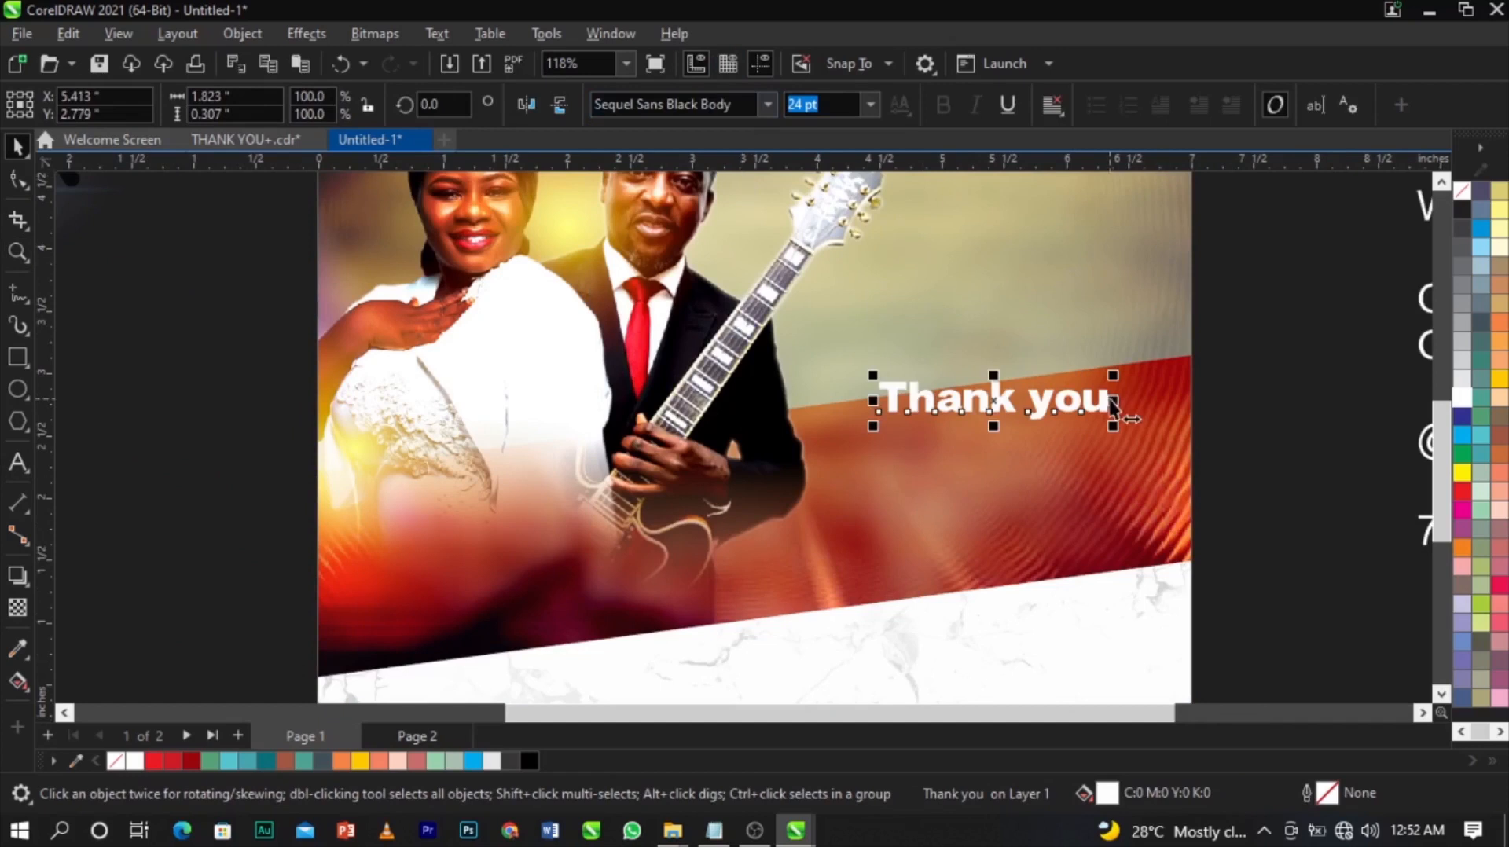
pyautogui.scroll(2, 1047, 409)
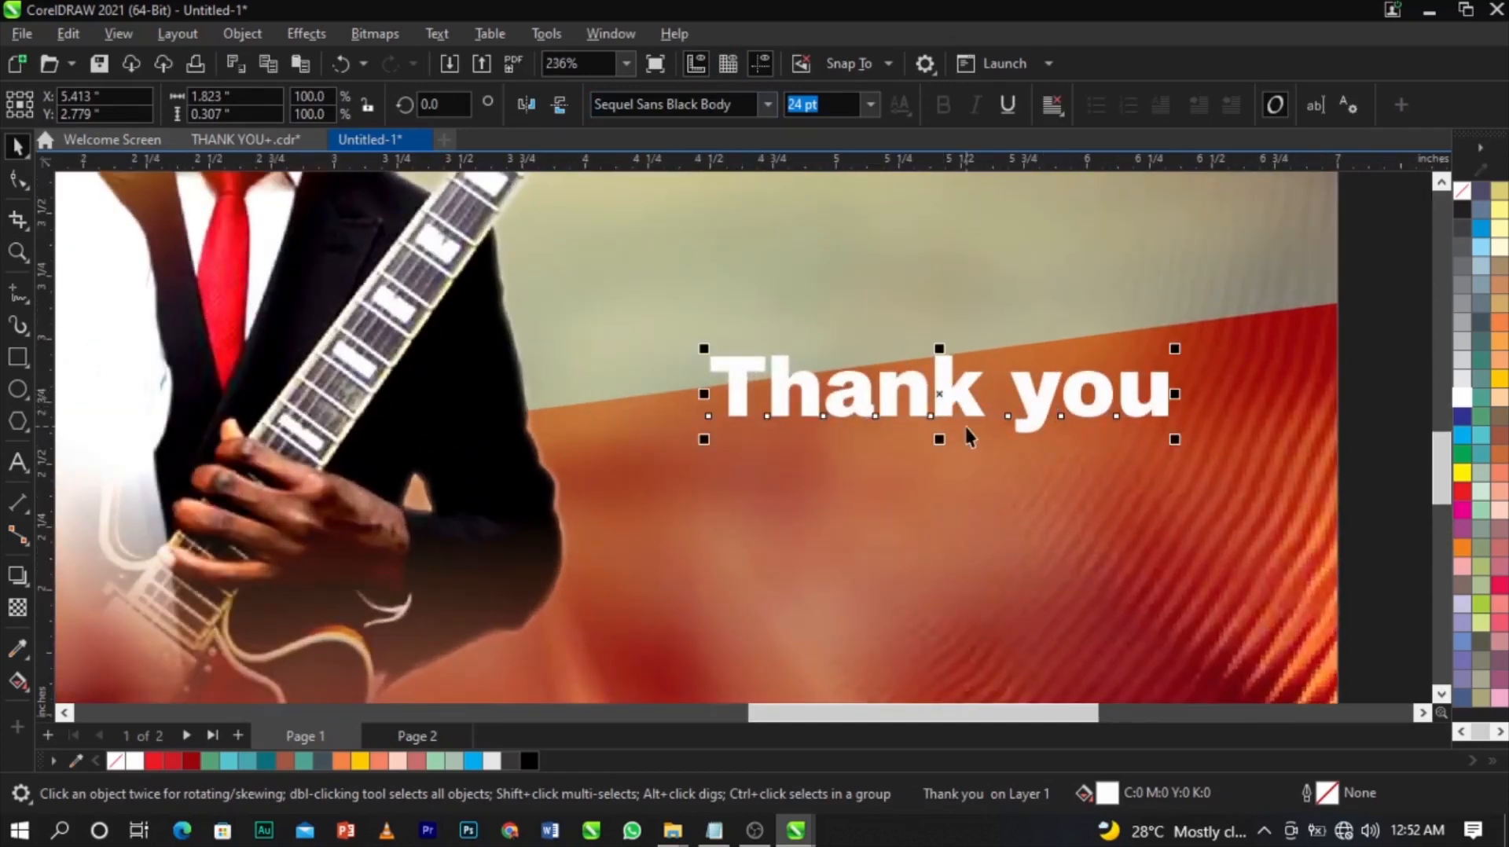
pyautogui.scroll(2, 1146, 411)
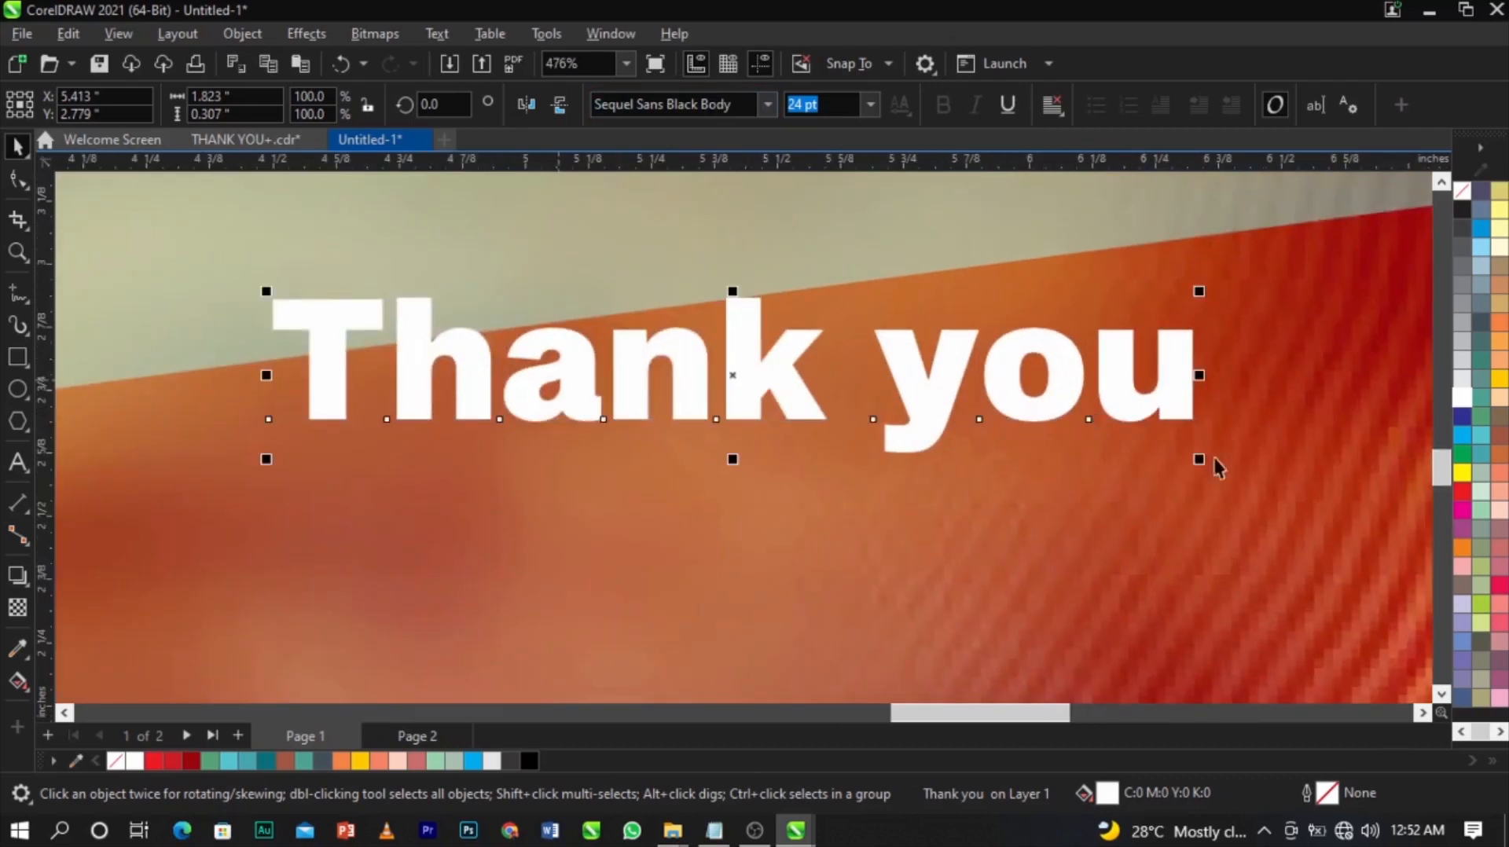
# Tighten the letter spacing of 'Thank you' with the Shape tool's spacing handle.
pyautogui.click(18, 179)
pyautogui.scroll(1, 1064, 371)
pyautogui.moveTo(1210, 466); pyautogui.dragTo(1092, 463)
pyautogui.press('space')
pyautogui.scroll(-3, 1078, 431)
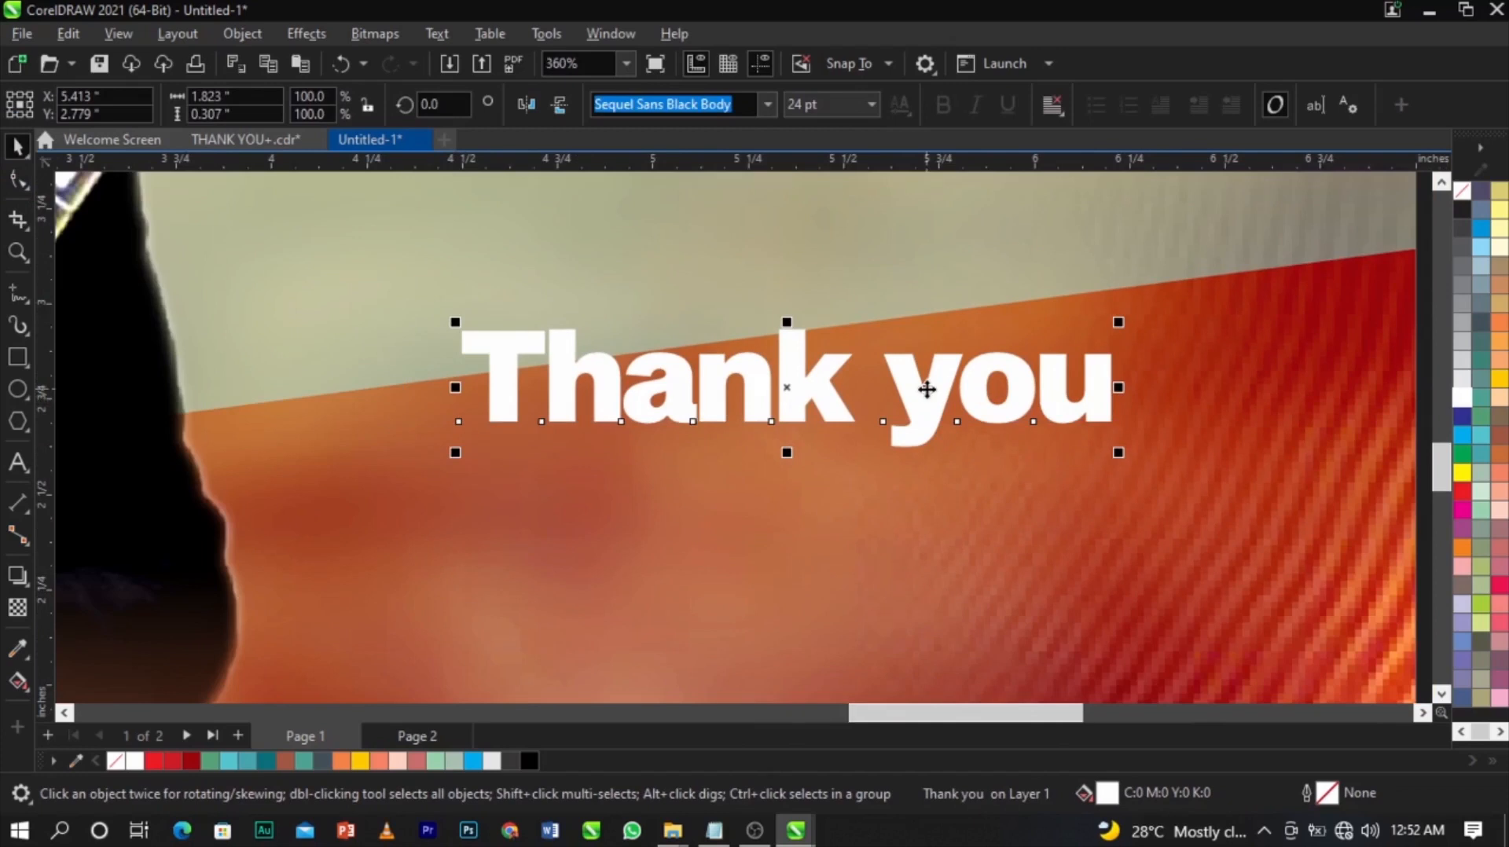
# Break 'Thank you' apart with Ctrl+K and move 'you' below and left of 'Thank'.
pyautogui.hotkey('ctrl', 'k')
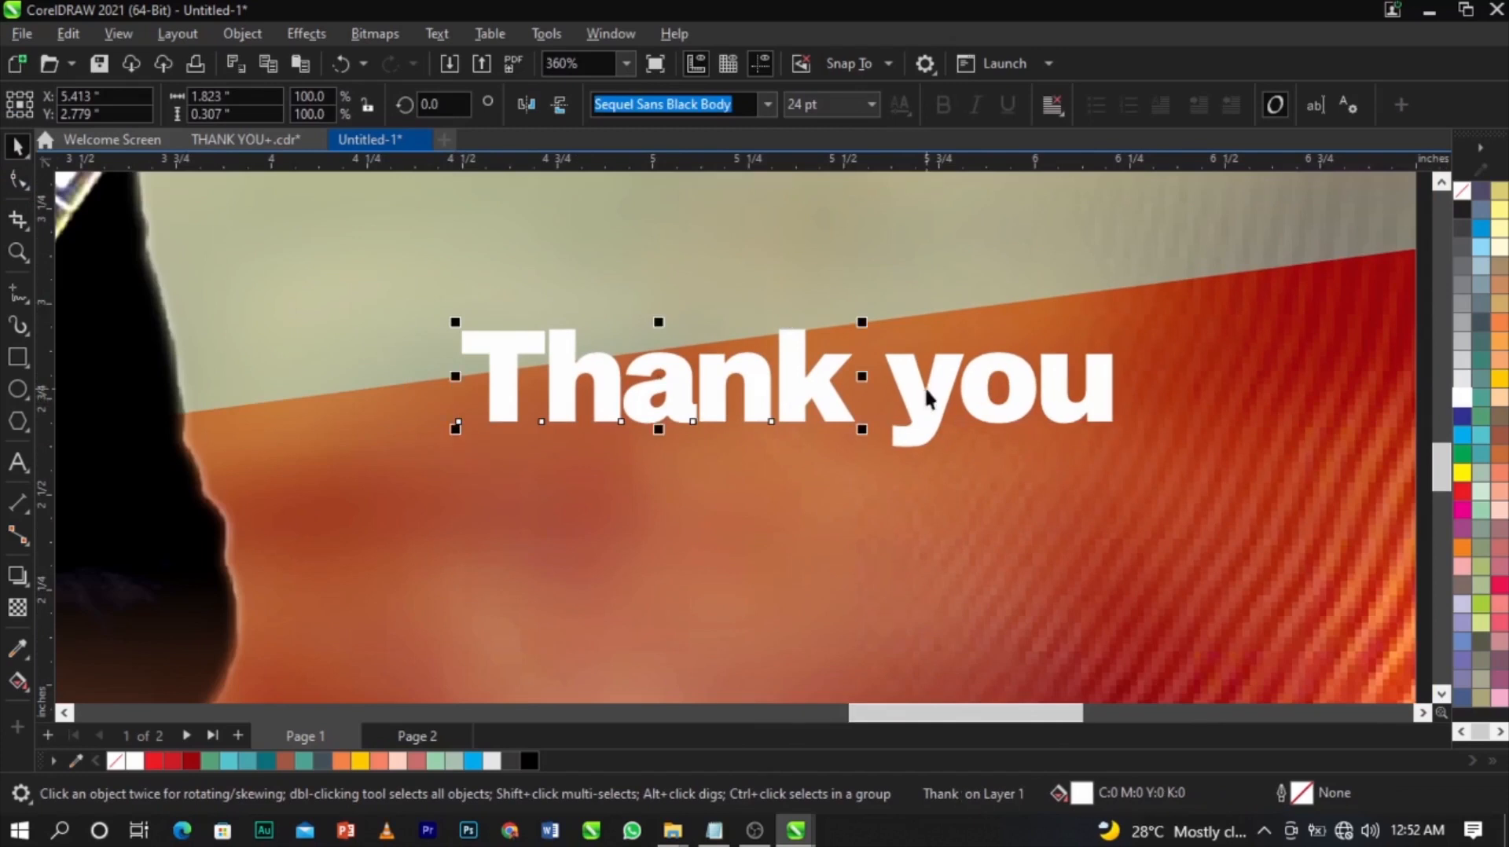
pyautogui.moveTo(930, 410); pyautogui.dragTo(630, 590)
pyautogui.moveTo(779, 422); pyautogui.dragTo(851, 398)
pyautogui.scroll(-5, 851, 398)
pyautogui.scroll(4, 850, 398)
pyautogui.scroll(1, 850, 397)
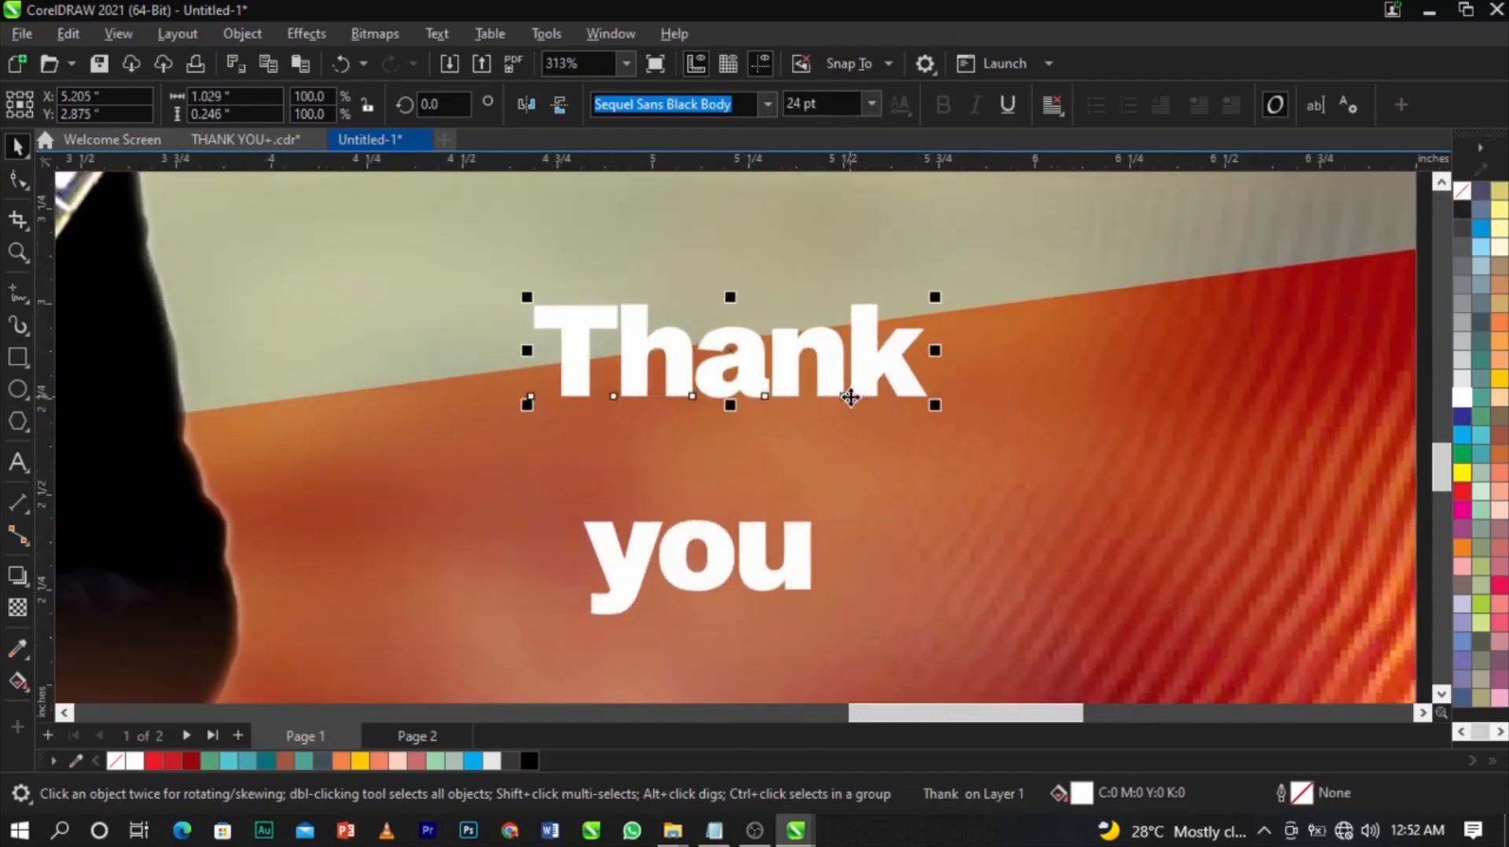
pyautogui.scroll(3, 851, 398)
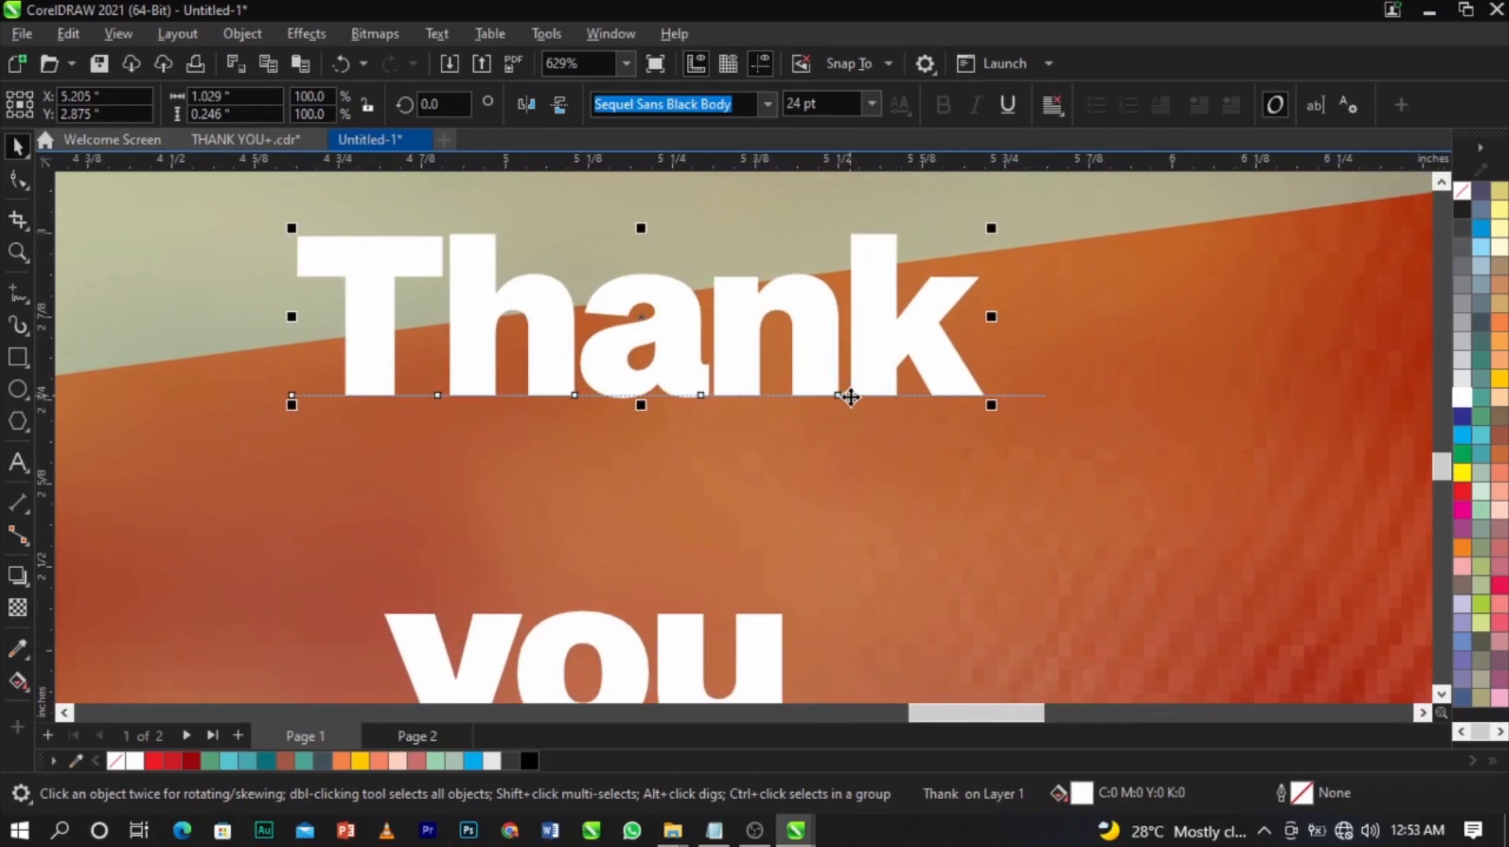
pyautogui.scroll(-6, 850, 398)
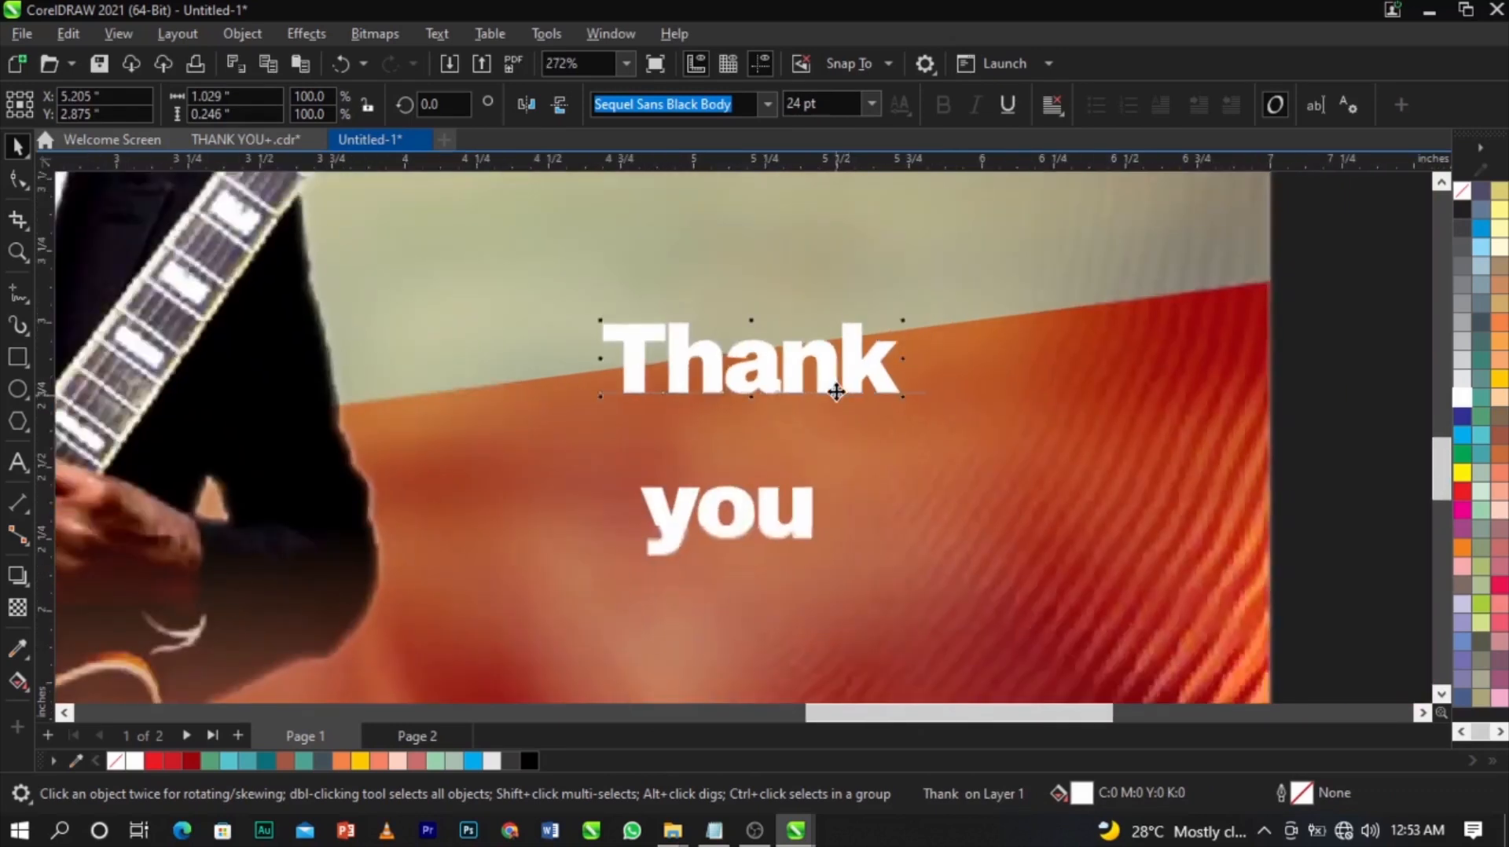
pyautogui.scroll(3, 848, 463)
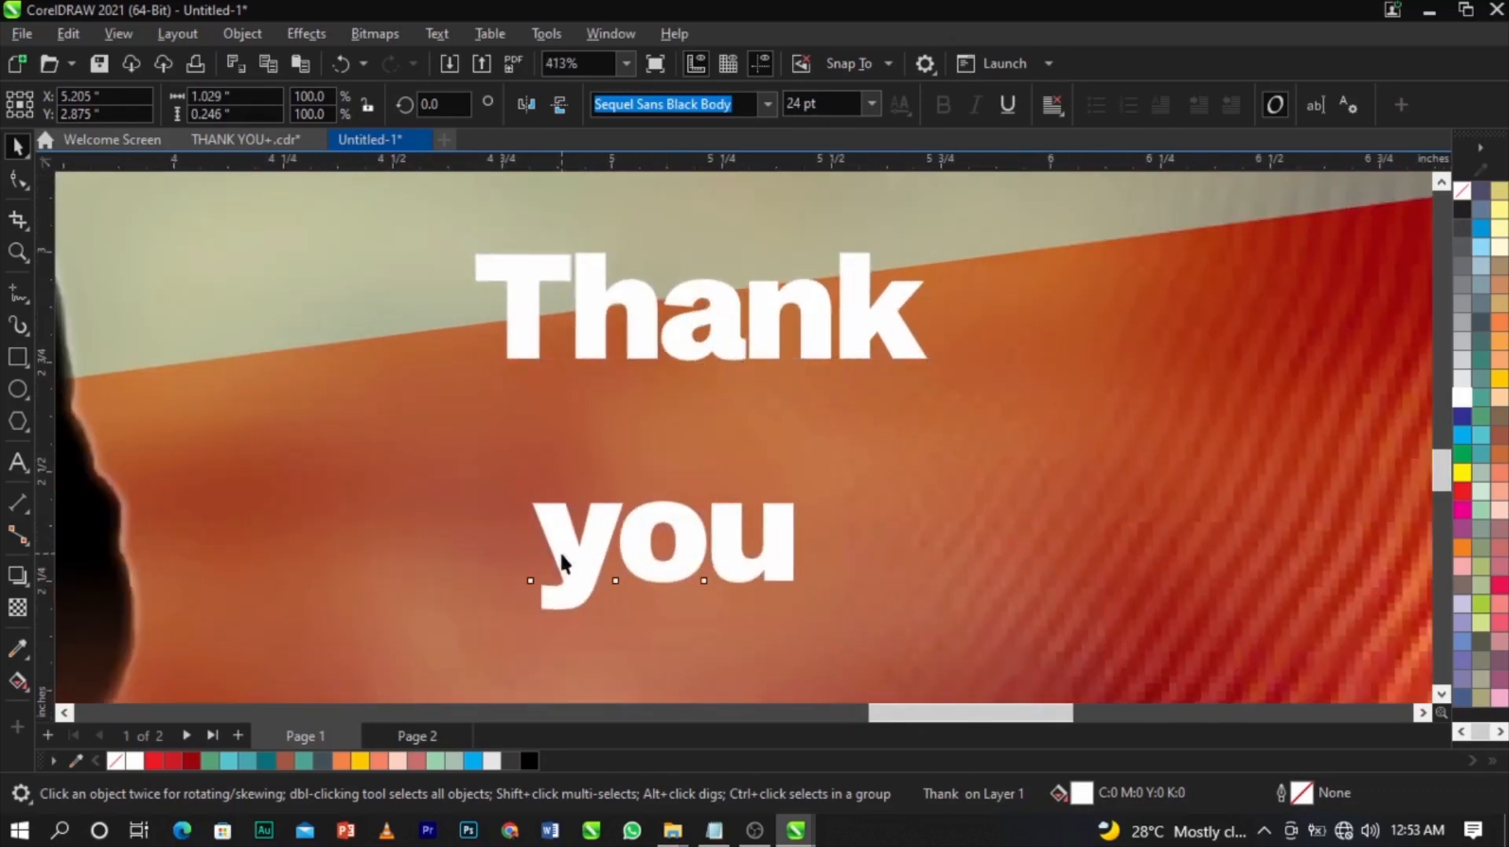
# Tuck 'you' just below 'Thank', enlarge it to about 26.3 pt, and select both words.
pyautogui.moveTo(576, 563); pyautogui.dragTo(549, 429)
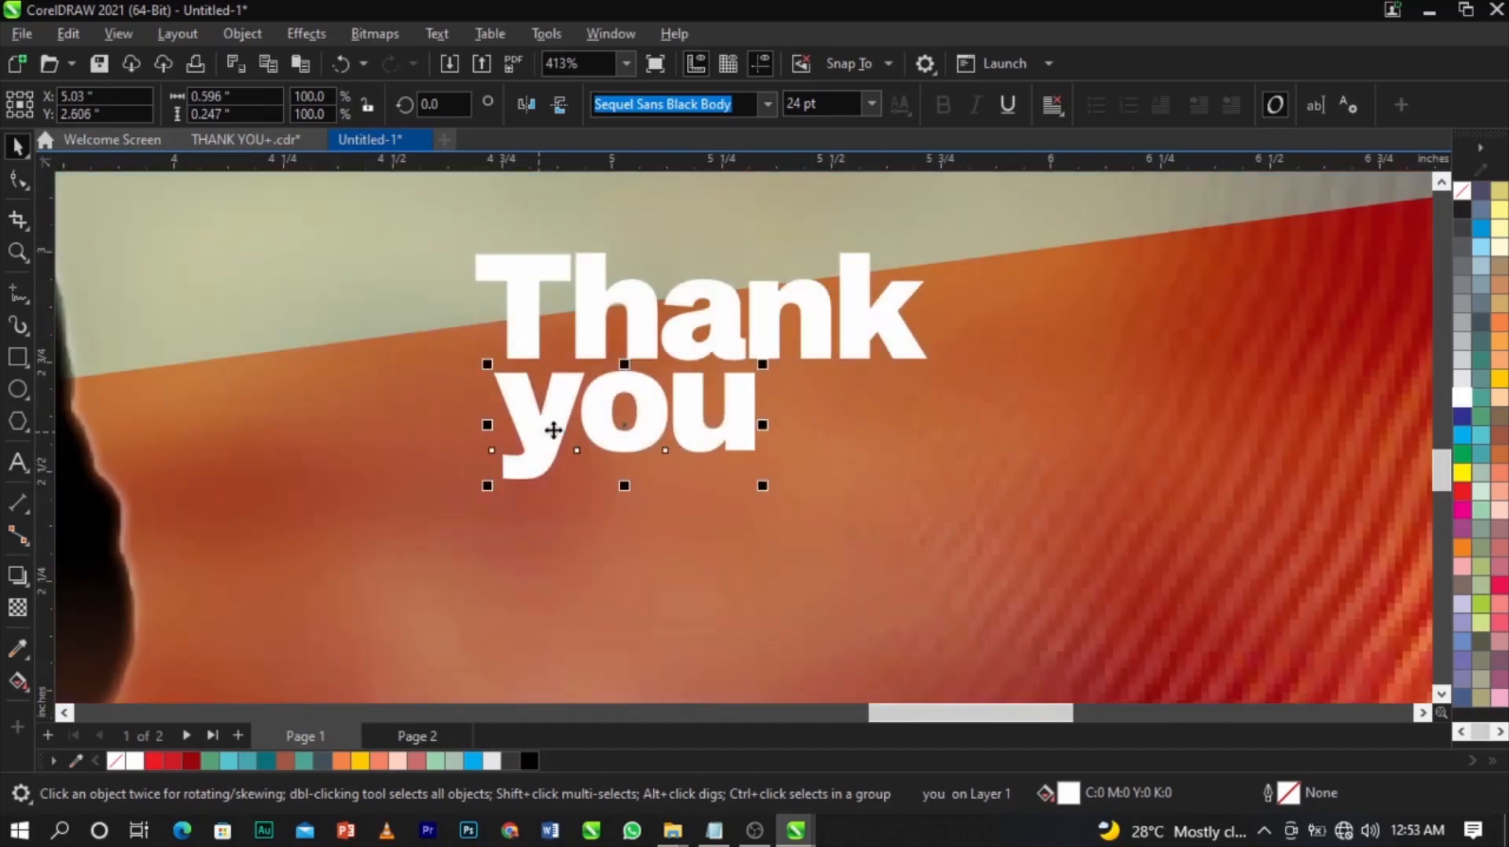
pyautogui.scroll(3, 774, 454)
pyautogui.moveTo(753, 500); pyautogui.dragTo(789, 533)
pyautogui.scroll(4, 757, 367)
pyautogui.moveTo(757, 367); pyautogui.dragTo(762, 348)
pyautogui.moveTo(820, 596); pyautogui.dragTo(834, 596)
pyautogui.scroll(-10, 835, 596)
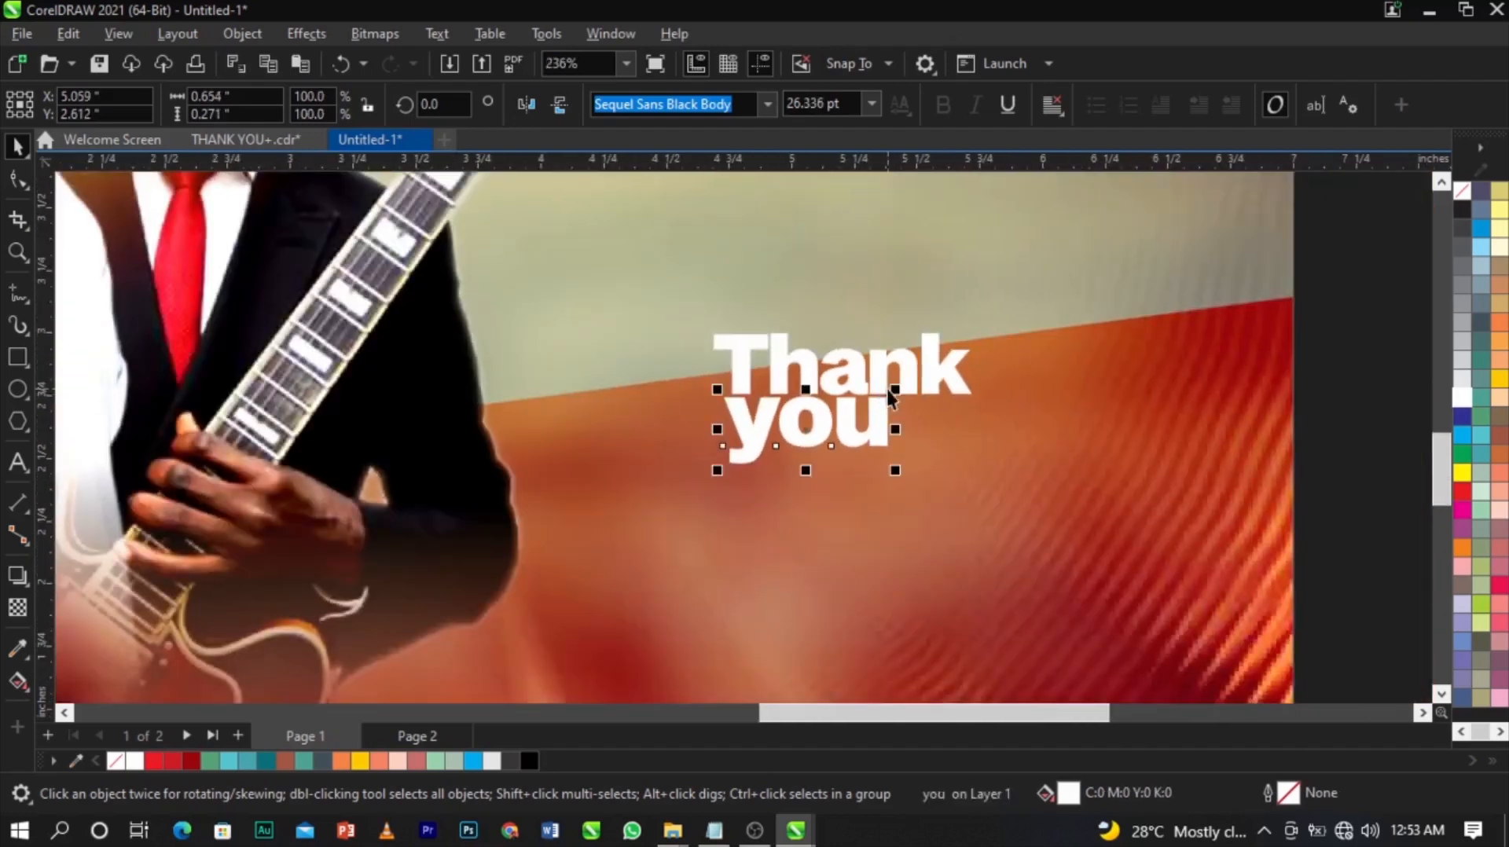
pyautogui.scroll(4, 891, 397)
pyautogui.keyDown('shift'); pyautogui.click(871, 370); pyautogui.keyUp('shift')
pyautogui.scroll(-4, 870, 363)
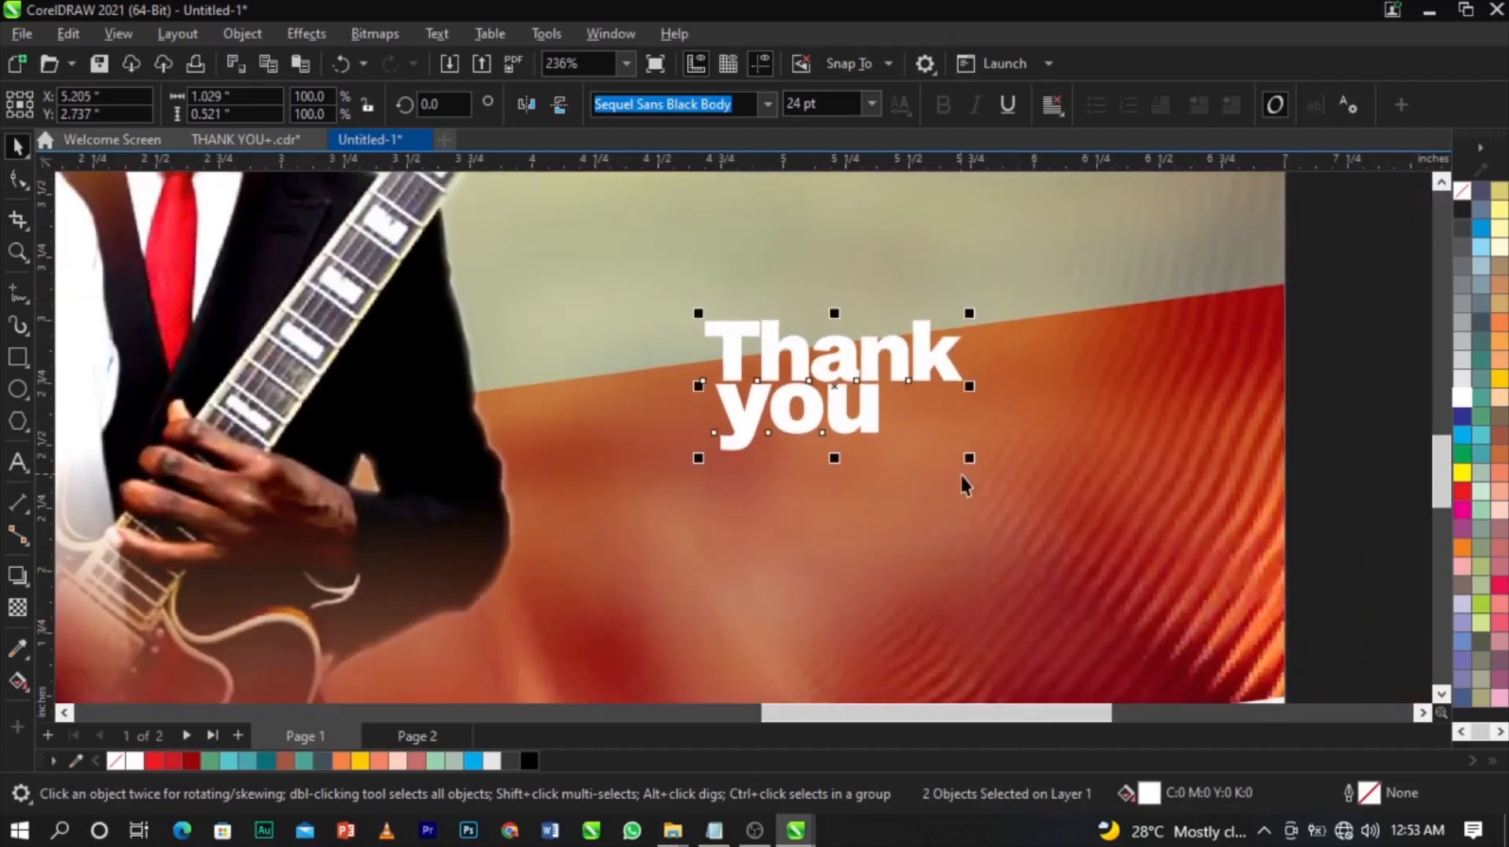
# Double the size of the stacked 'Thank you' and tilt it about 6.8° to follow the band.
pyautogui.moveTo(971, 464); pyautogui.dragTo(1105, 571)
pyautogui.scroll(-6, 963, 471)
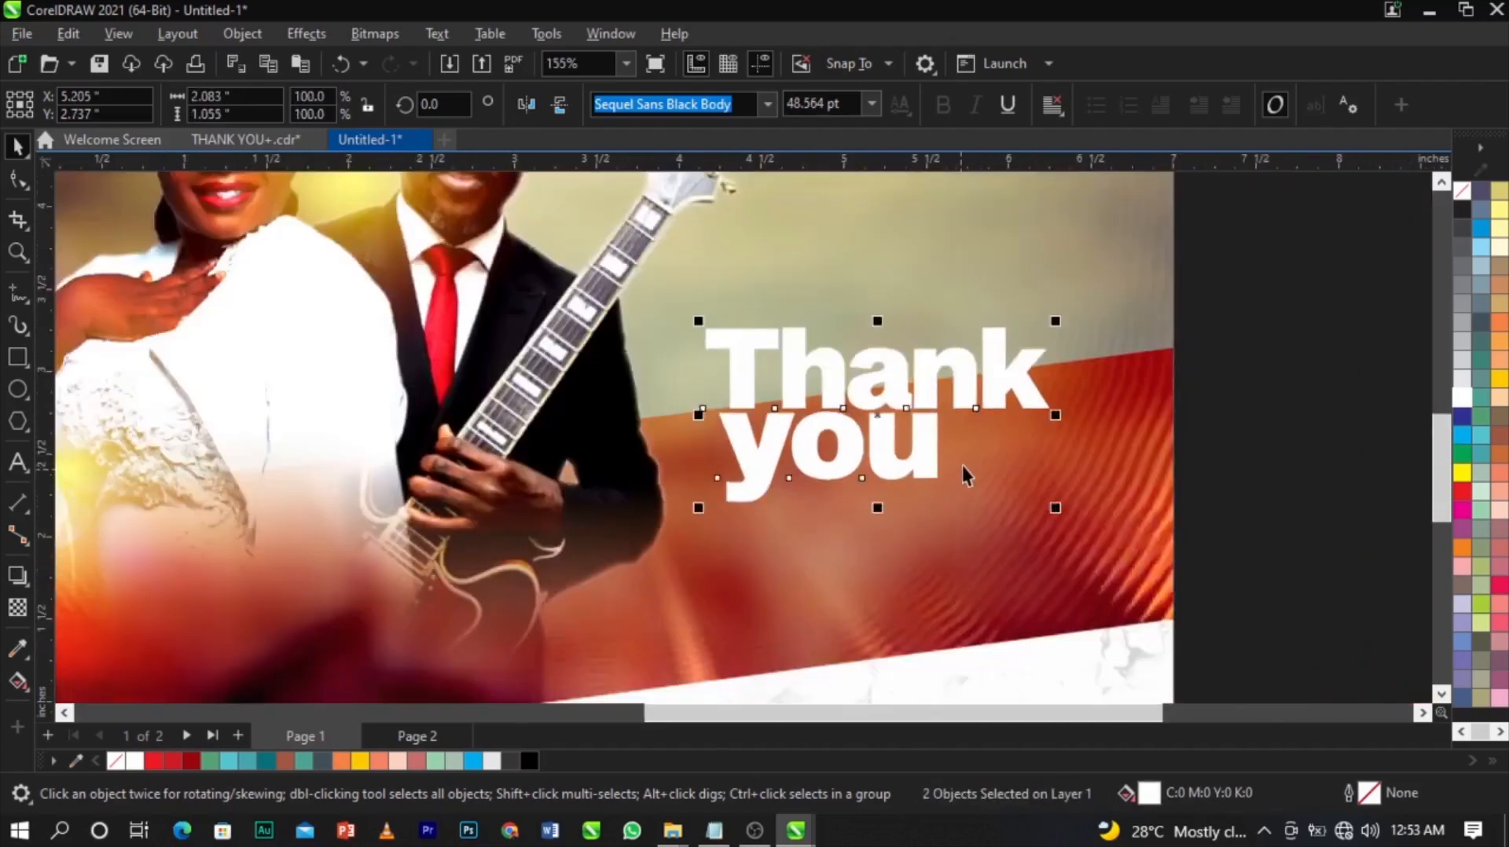
pyautogui.click(975, 419)
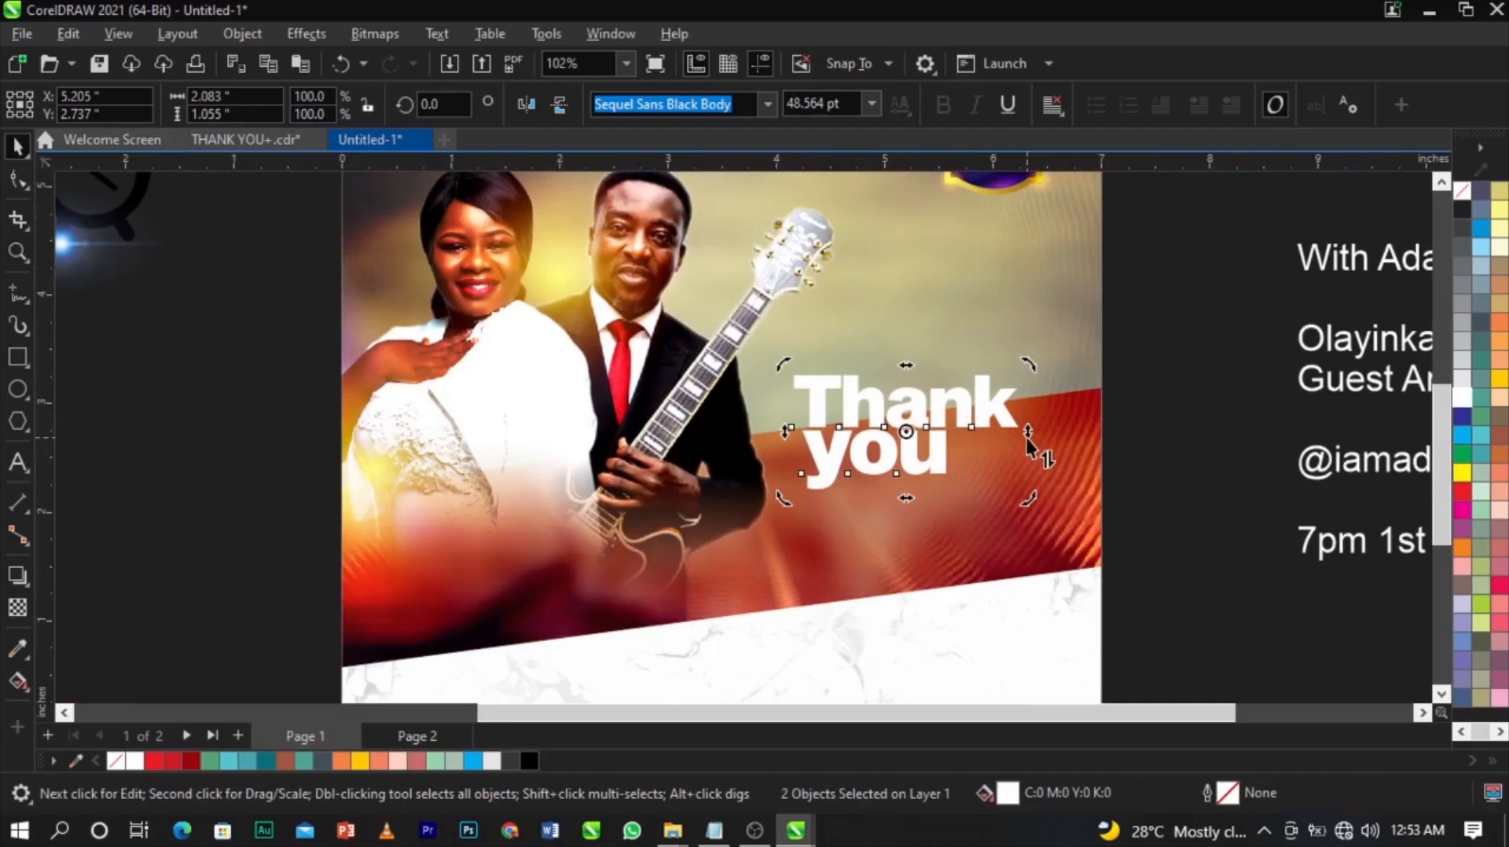
pyautogui.moveTo(1029, 441)
pyautogui.mouseDown()
pyautogui.moveTo(1025, 348)
pyautogui.moveTo(1045, 418)
pyautogui.mouseUp()
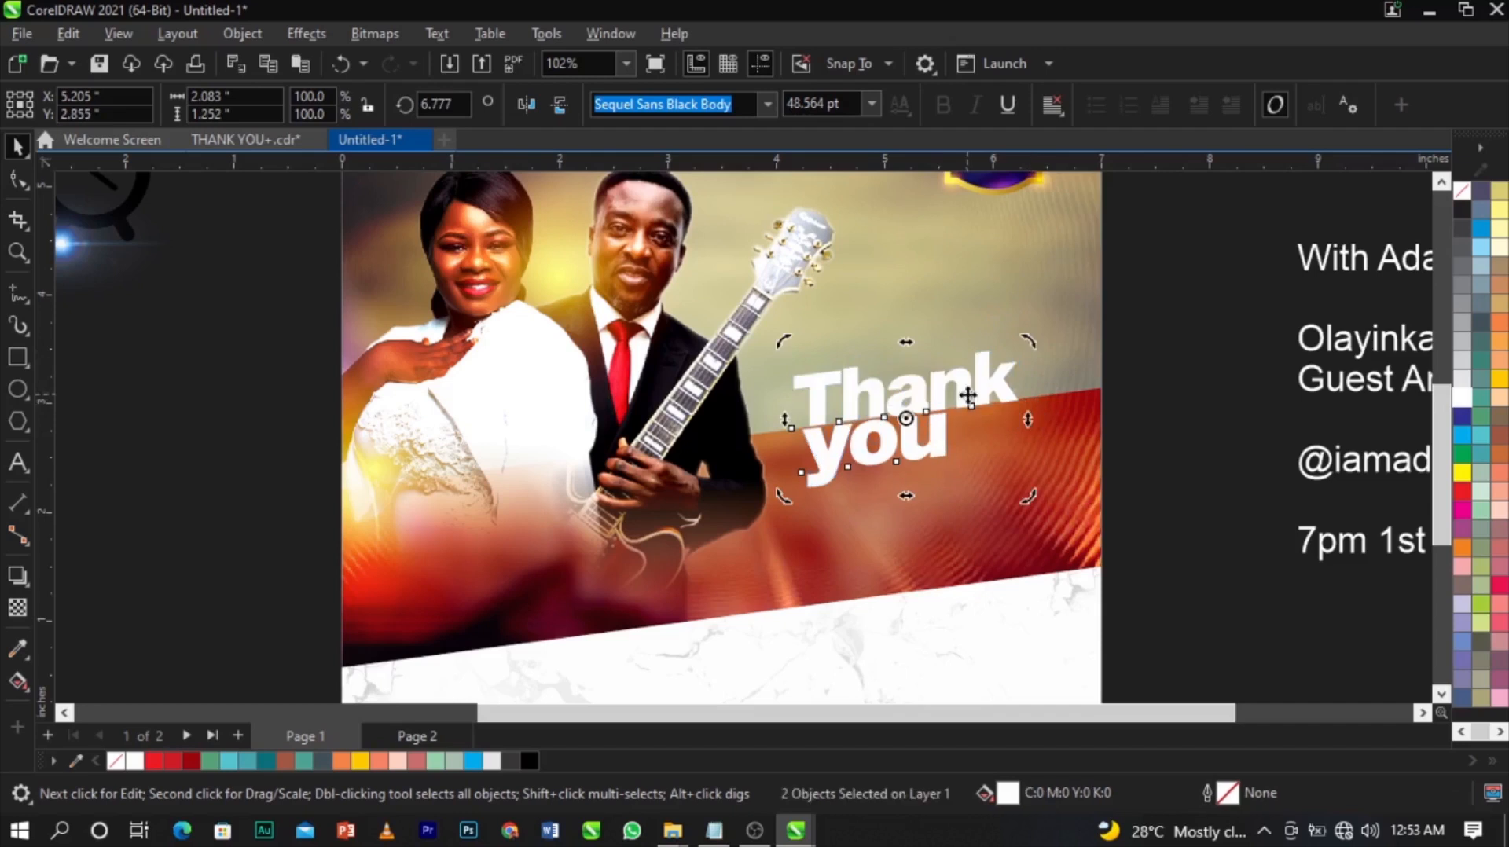
pyautogui.press('F8')
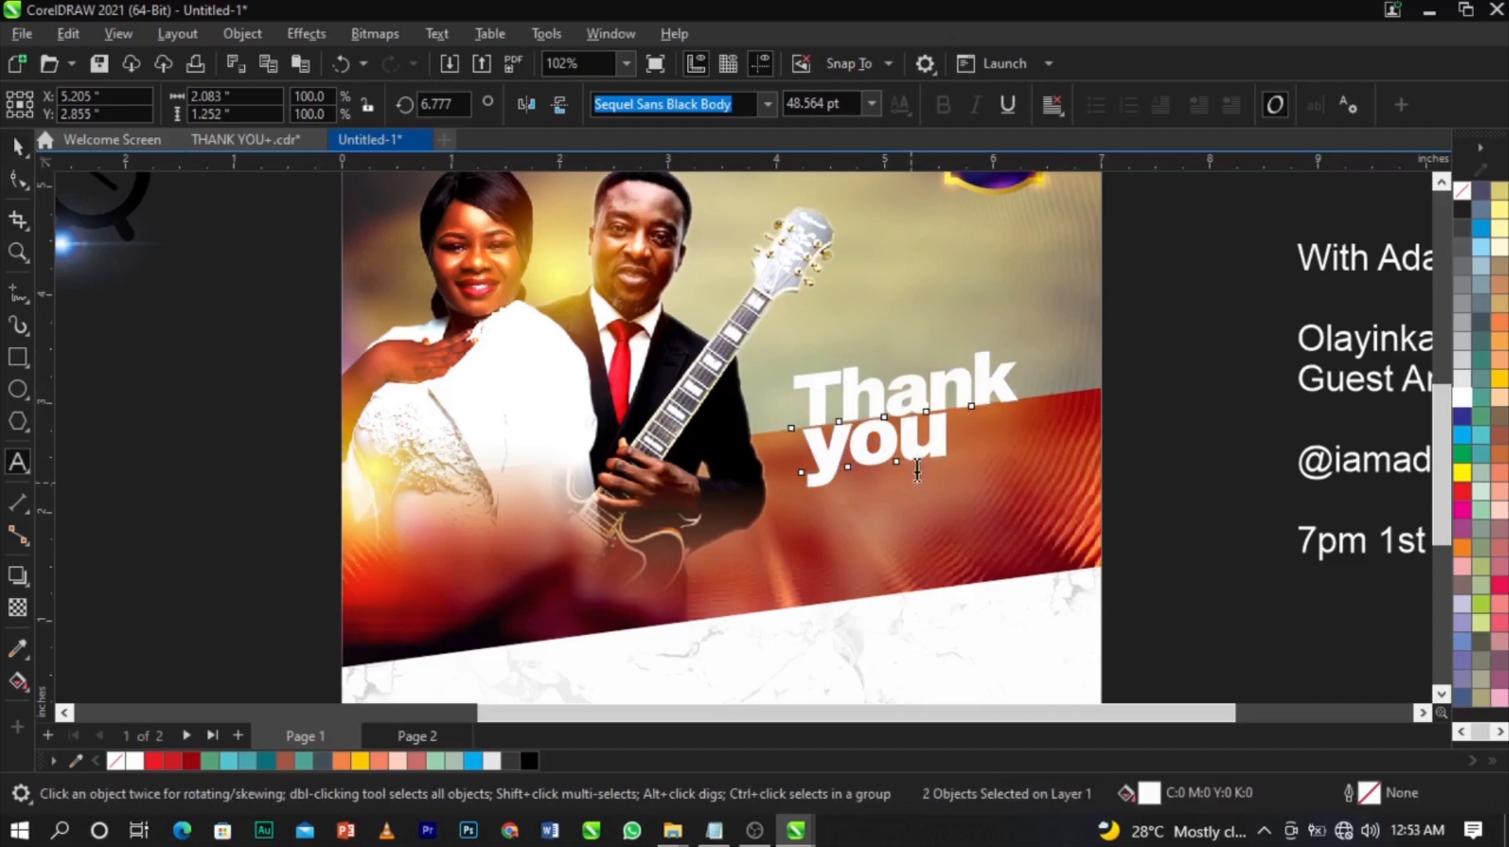
pyautogui.hotkey('ctrl', 'space')
# Move 'Thank you' down and left near the guitar and enlarge it further.
pyautogui.moveTo(801, 414); pyautogui.dragTo(706, 484)
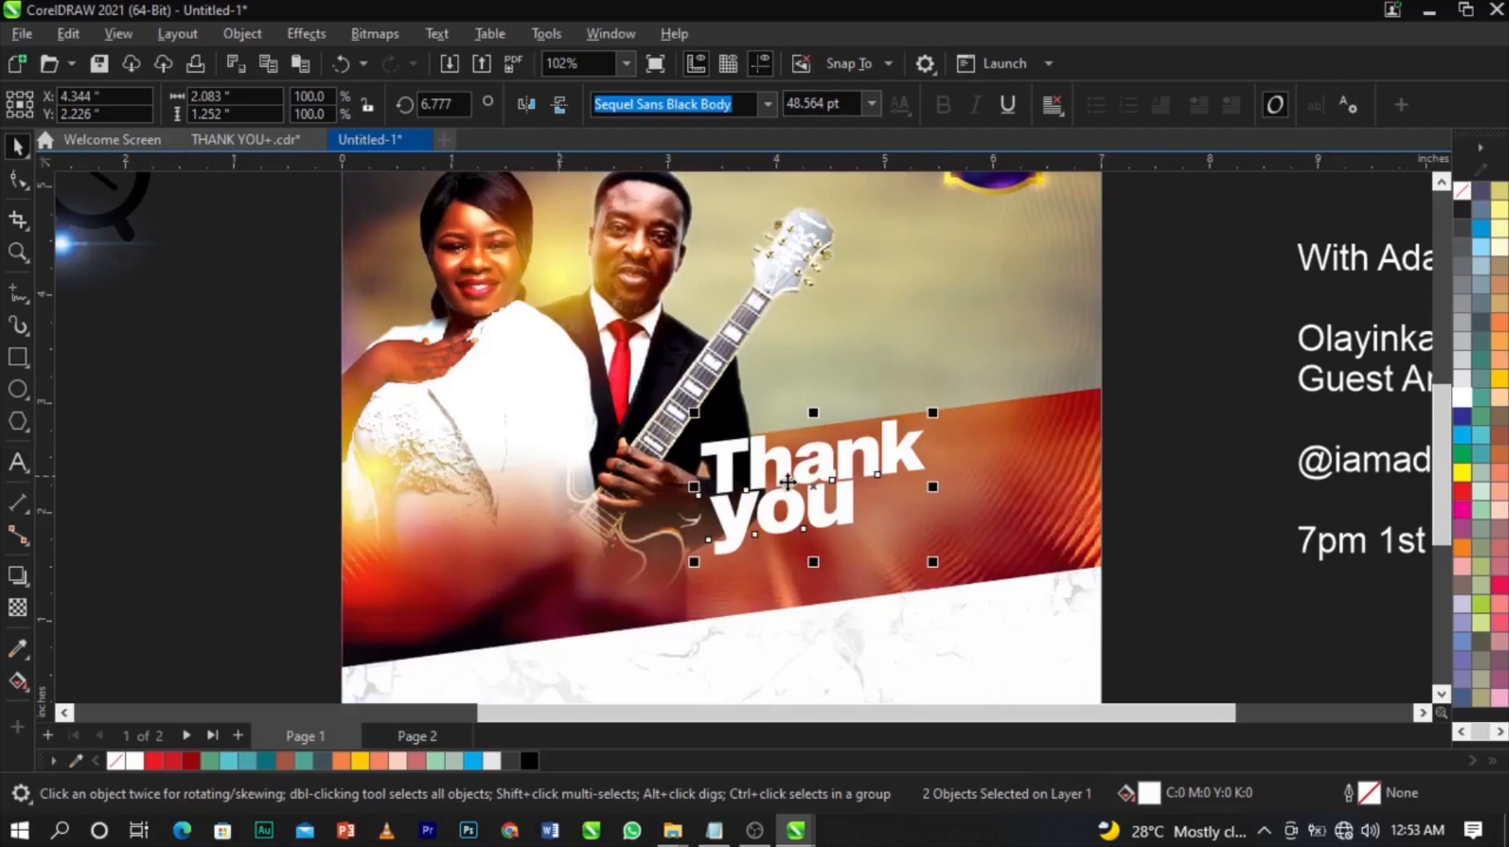
pyautogui.moveTo(922, 415); pyautogui.dragTo(1036, 352)
pyautogui.scroll(1, 983, 394)
pyautogui.moveTo(982, 399); pyautogui.dragTo(970, 414)
pyautogui.scroll(-2, 970, 414)
pyautogui.scroll(1, 951, 478)
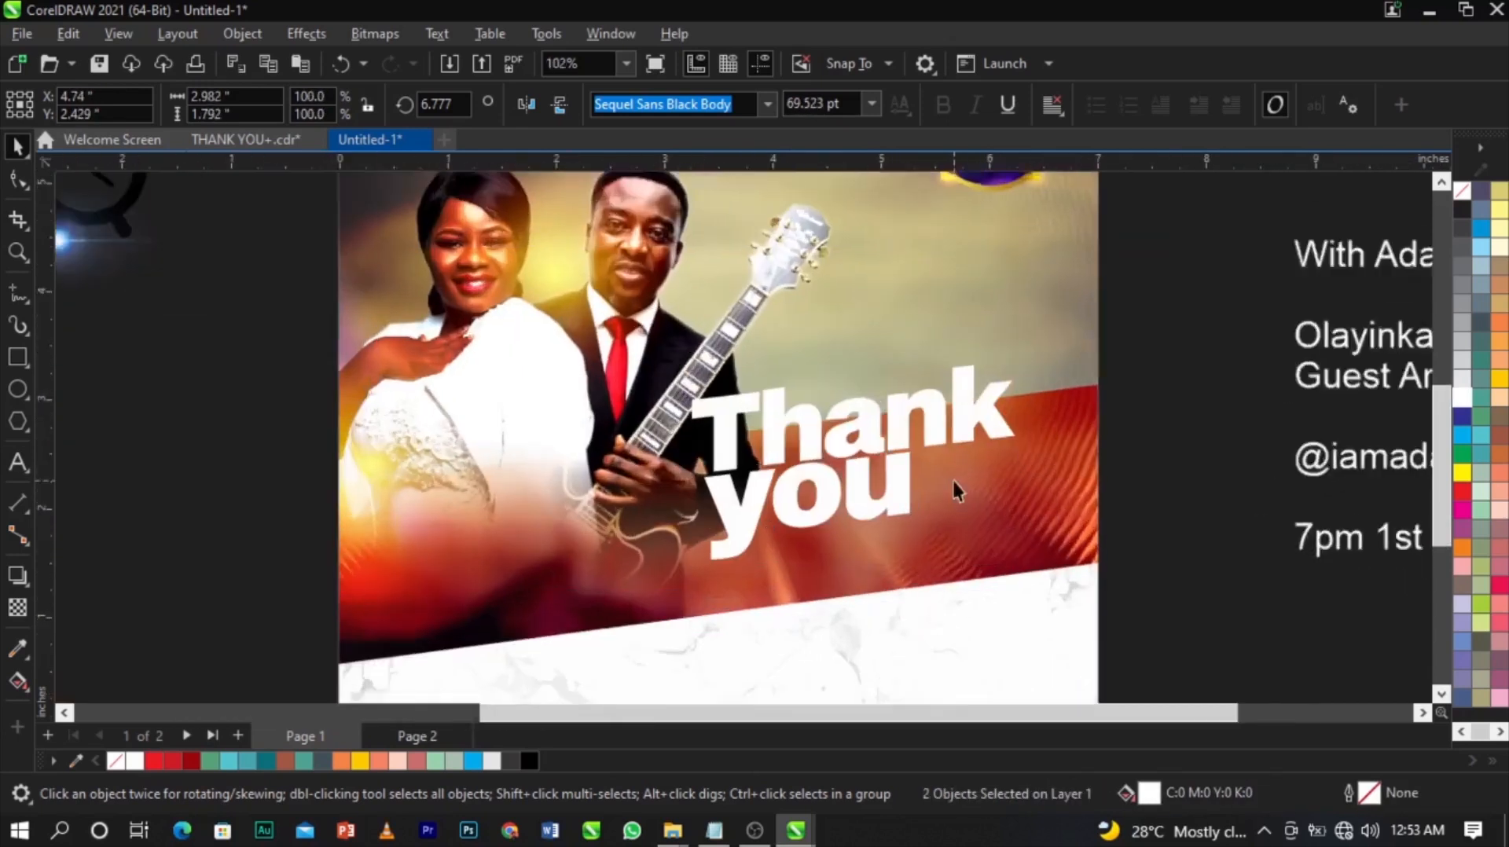
# Scale 'Thank you' up slightly, lower it onto the red band, and fine-tune its slant.
pyautogui.moveTo(1030, 582); pyautogui.dragTo(1034, 591)
pyautogui.scroll(-2, 956, 519)
pyautogui.moveTo(905, 471); pyautogui.dragTo(929, 523)
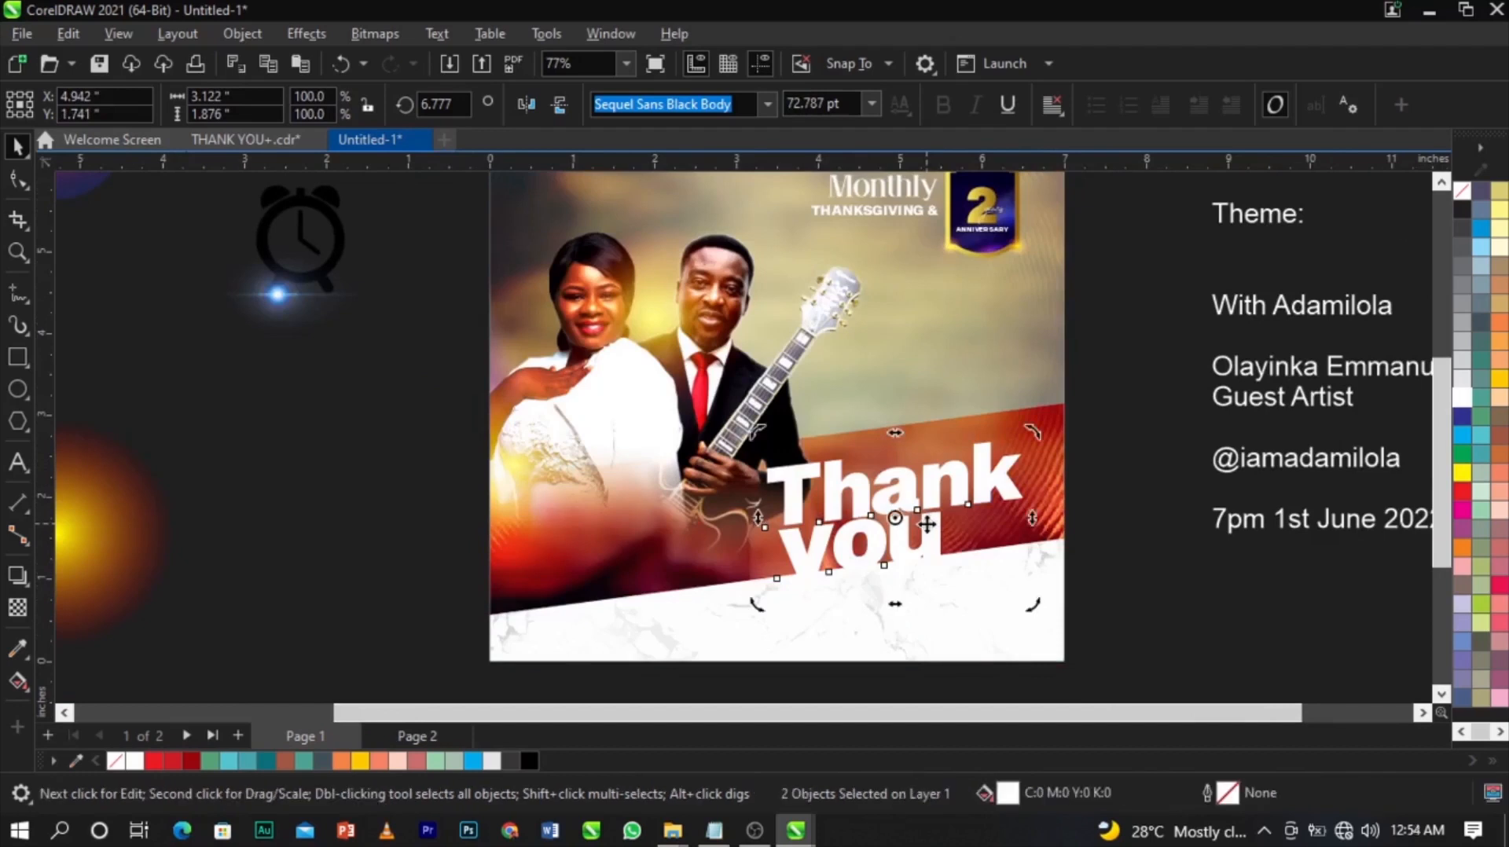
pyautogui.scroll(2, 975, 486)
pyautogui.click(1044, 544)
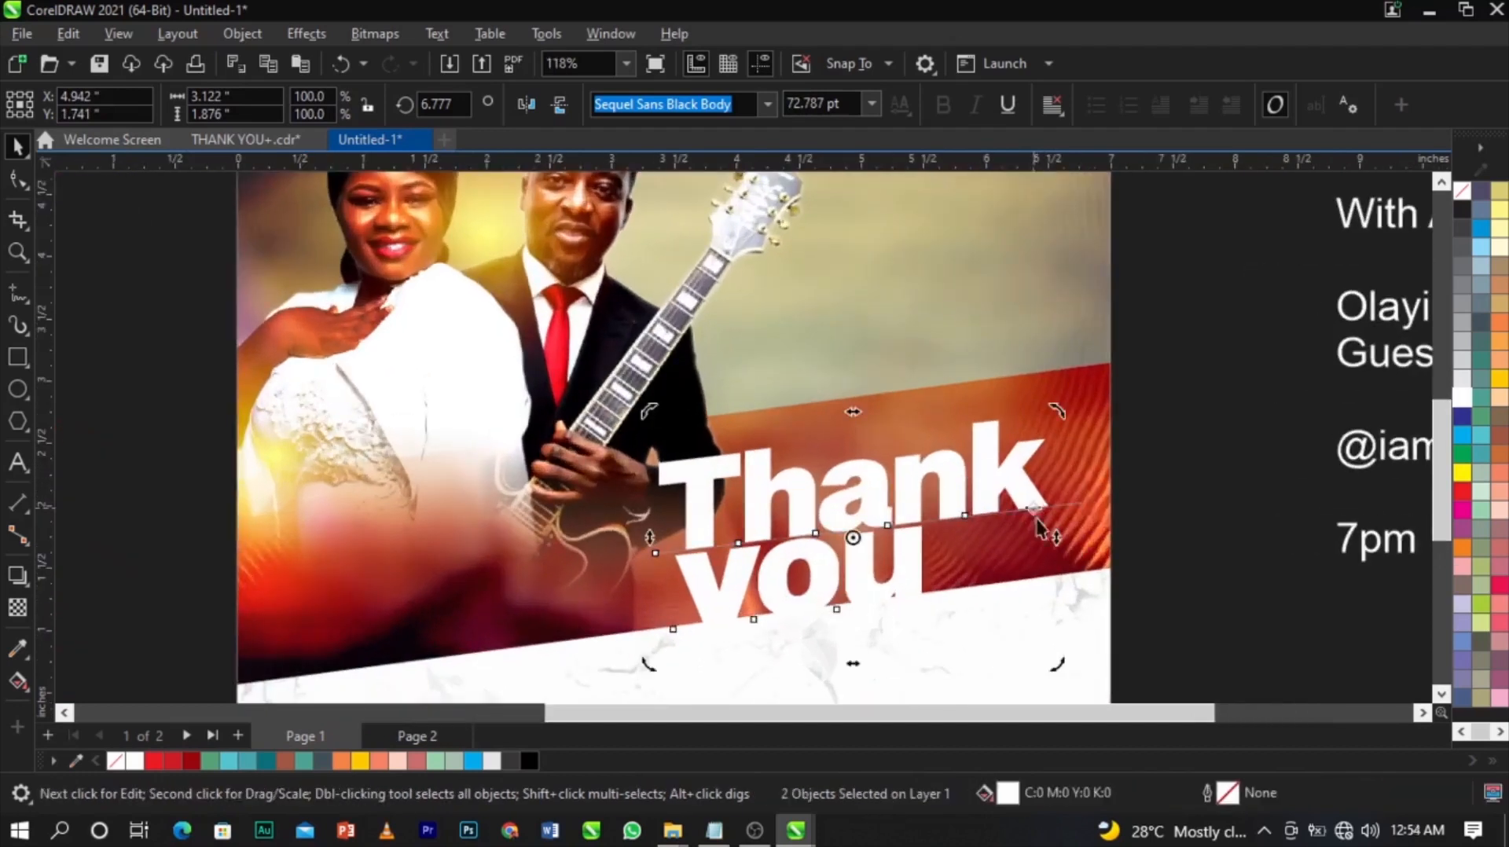
pyautogui.moveTo(1054, 540); pyautogui.dragTo(1052, 530)
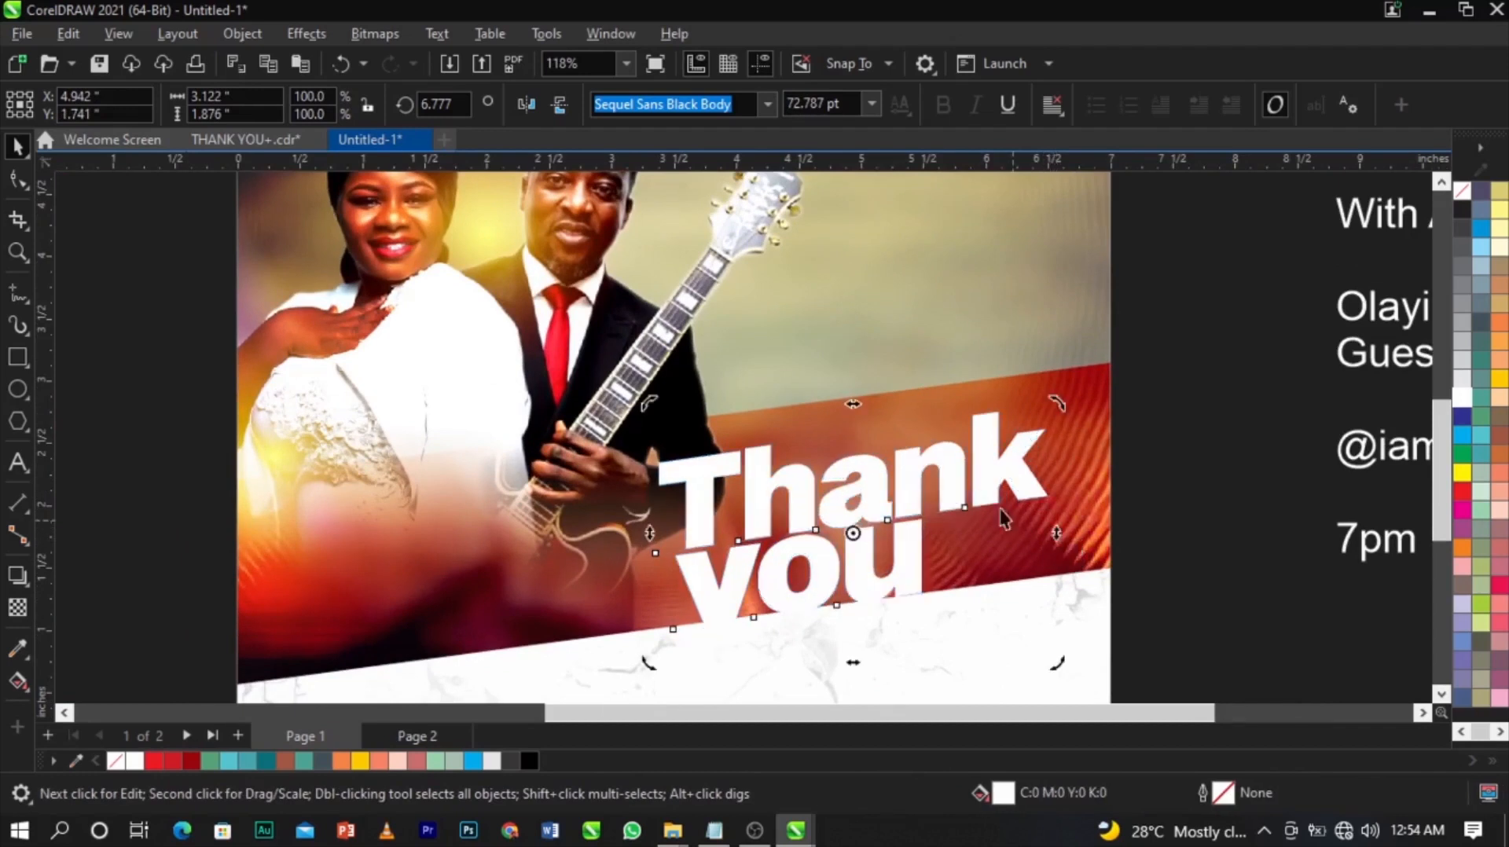
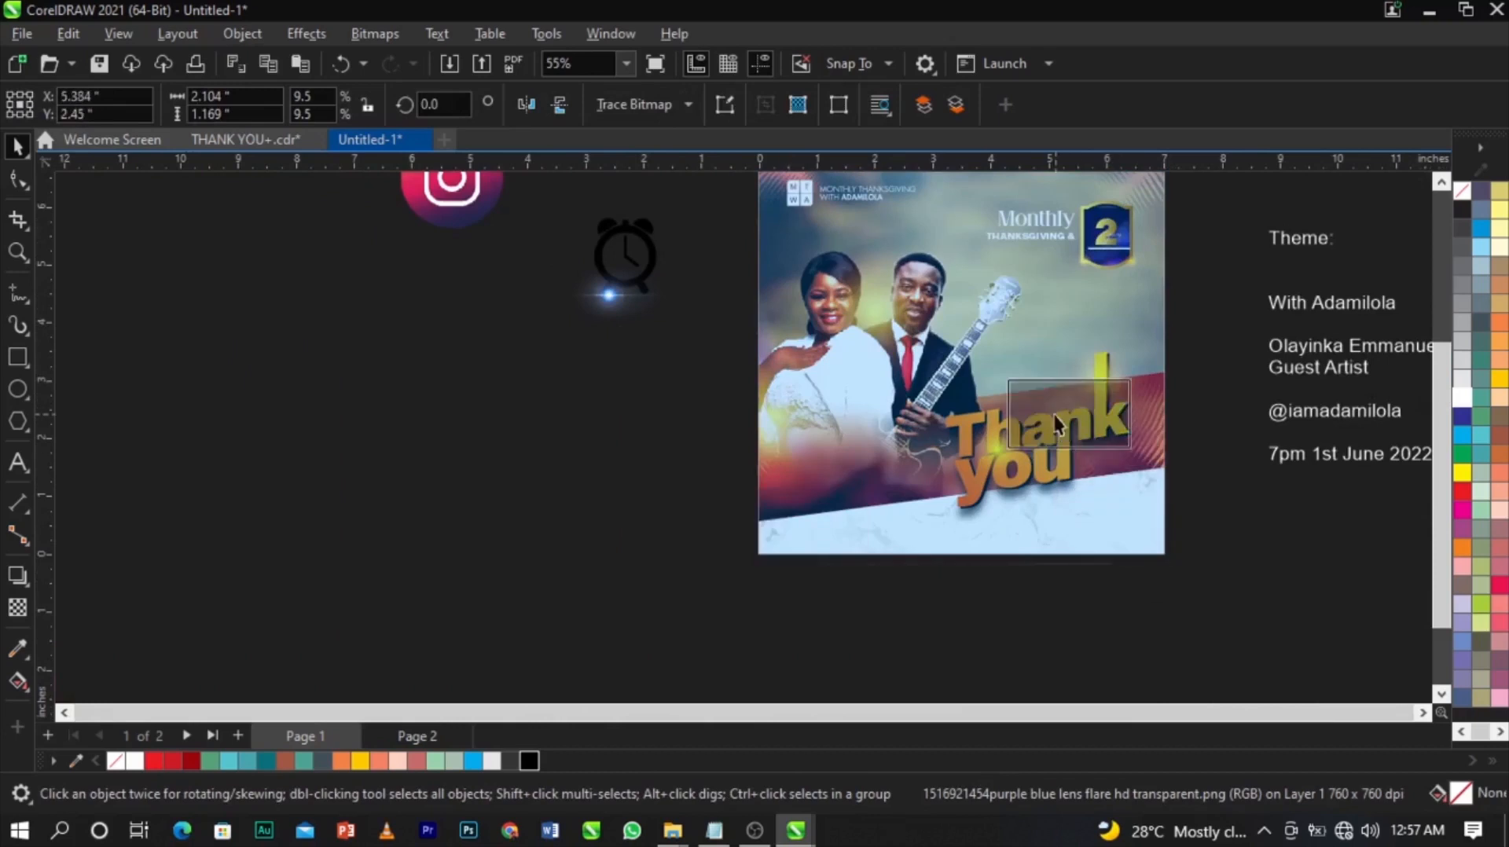
# Bring the lens flare in front of the headline and set its transparency merge mode to Screen.
pyautogui.hotkey('shift', 'pageup')
pyautogui.moveTo(414, 341); pyautogui.dragTo(792, 428)
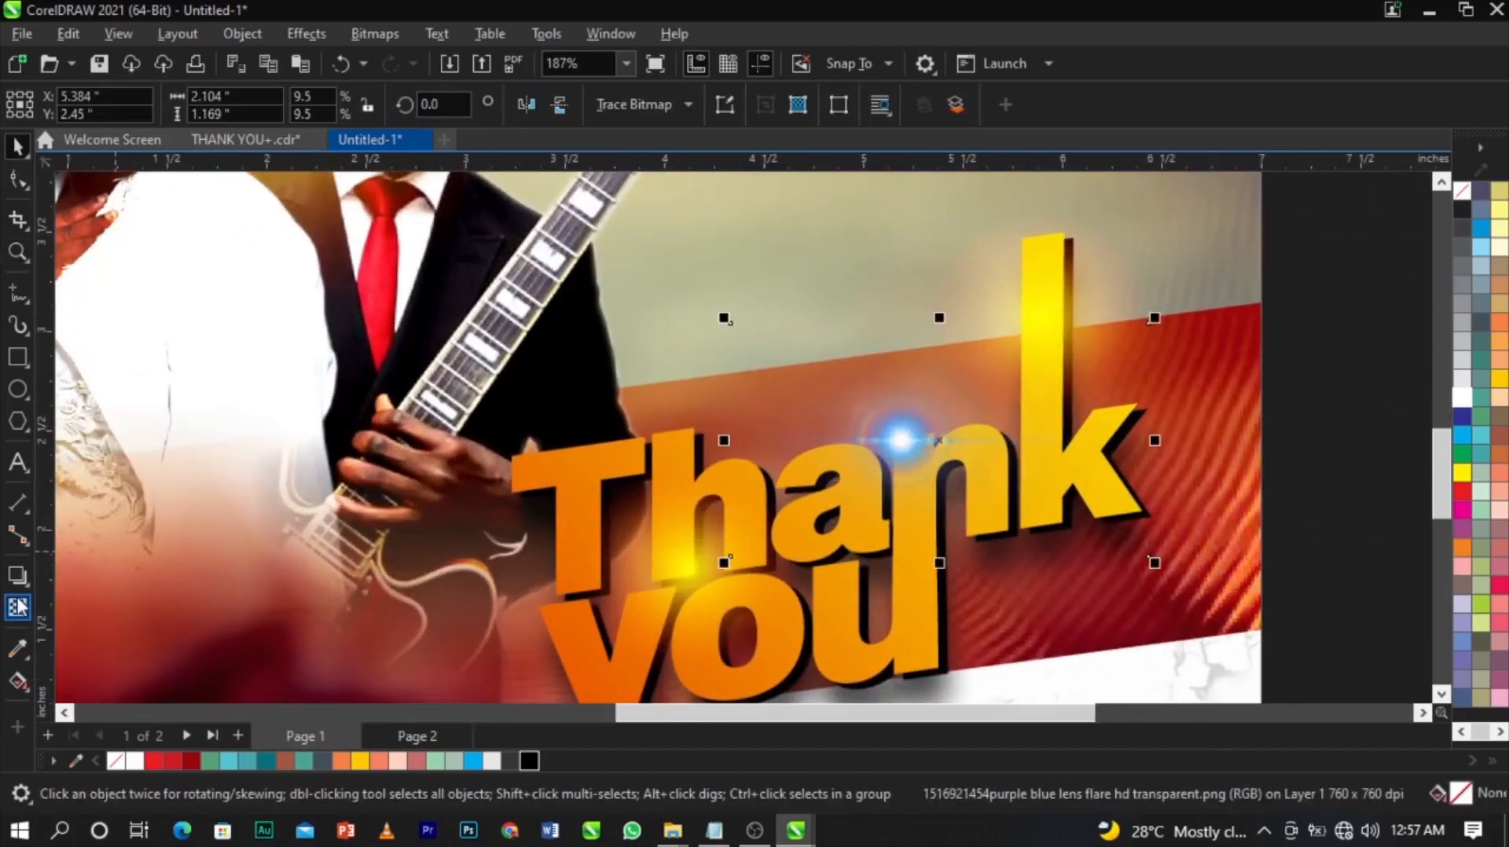
pyautogui.click(19, 605)
pyautogui.click(283, 110)
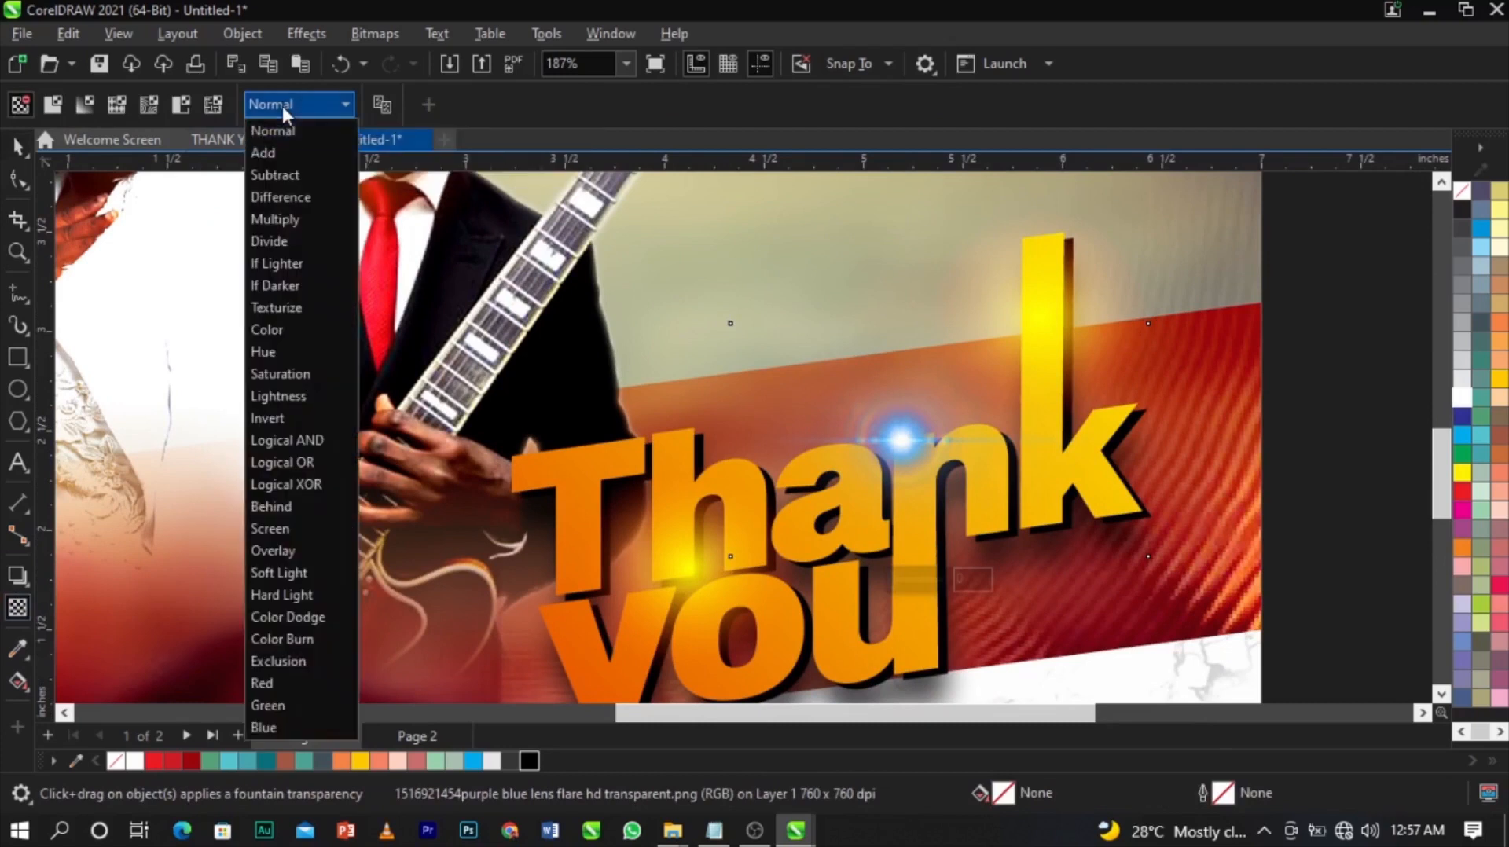
pyautogui.click(306, 529)
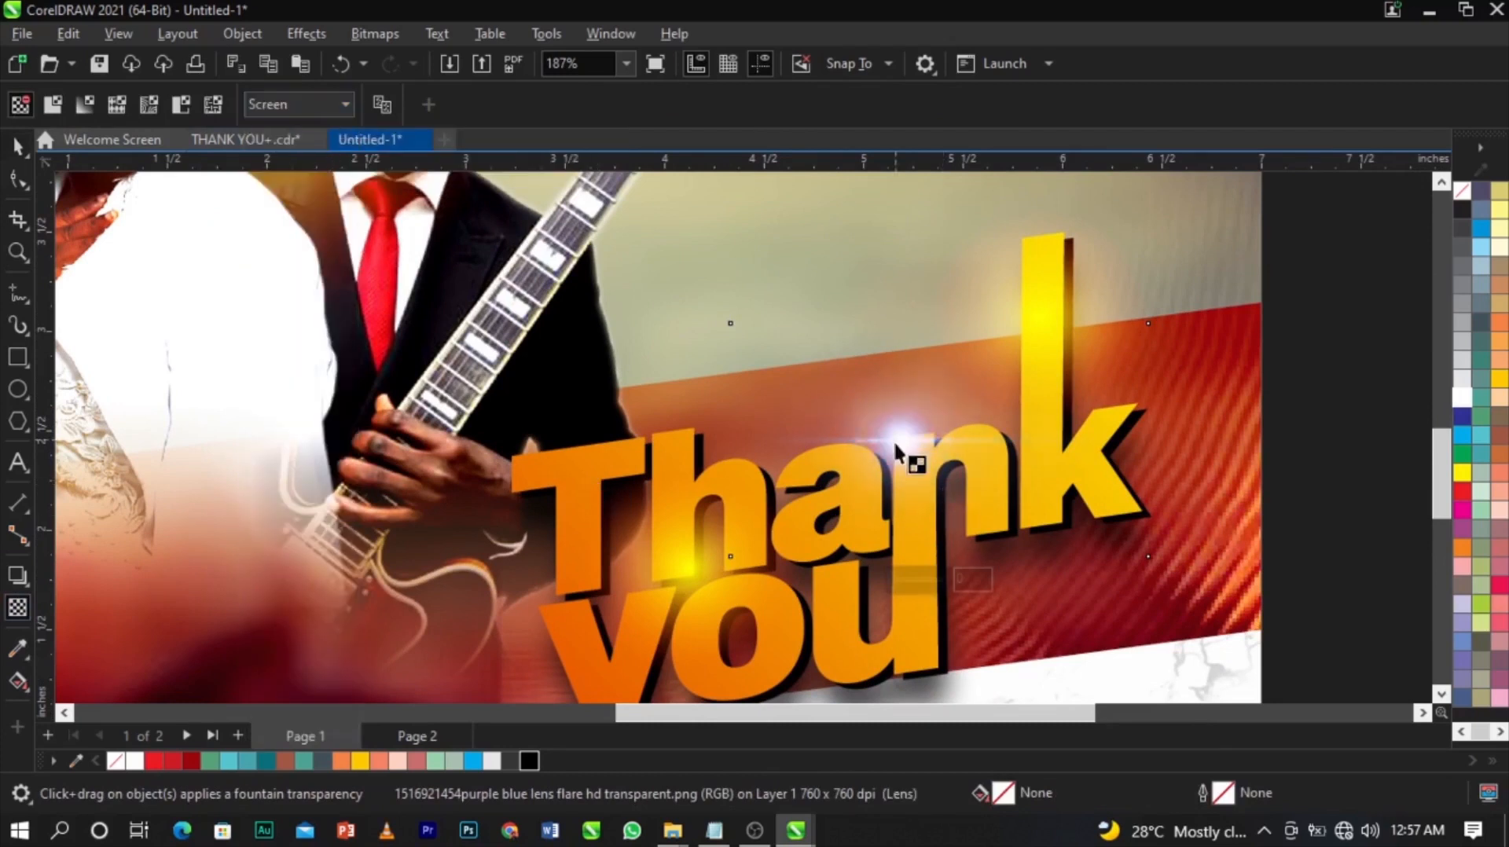
pyautogui.press('space')
# Move the lens flare onto 'Thank you', enlarge it slightly, tilt it and nudge it into place.
pyautogui.moveTo(896, 445); pyautogui.dragTo(881, 469)
pyautogui.moveTo(1138, 589); pyautogui.dragTo(1215, 583)
pyautogui.click(1050, 529)
pyautogui.click(983, 459)
pyautogui.moveTo(982, 457); pyautogui.dragTo(983, 476)
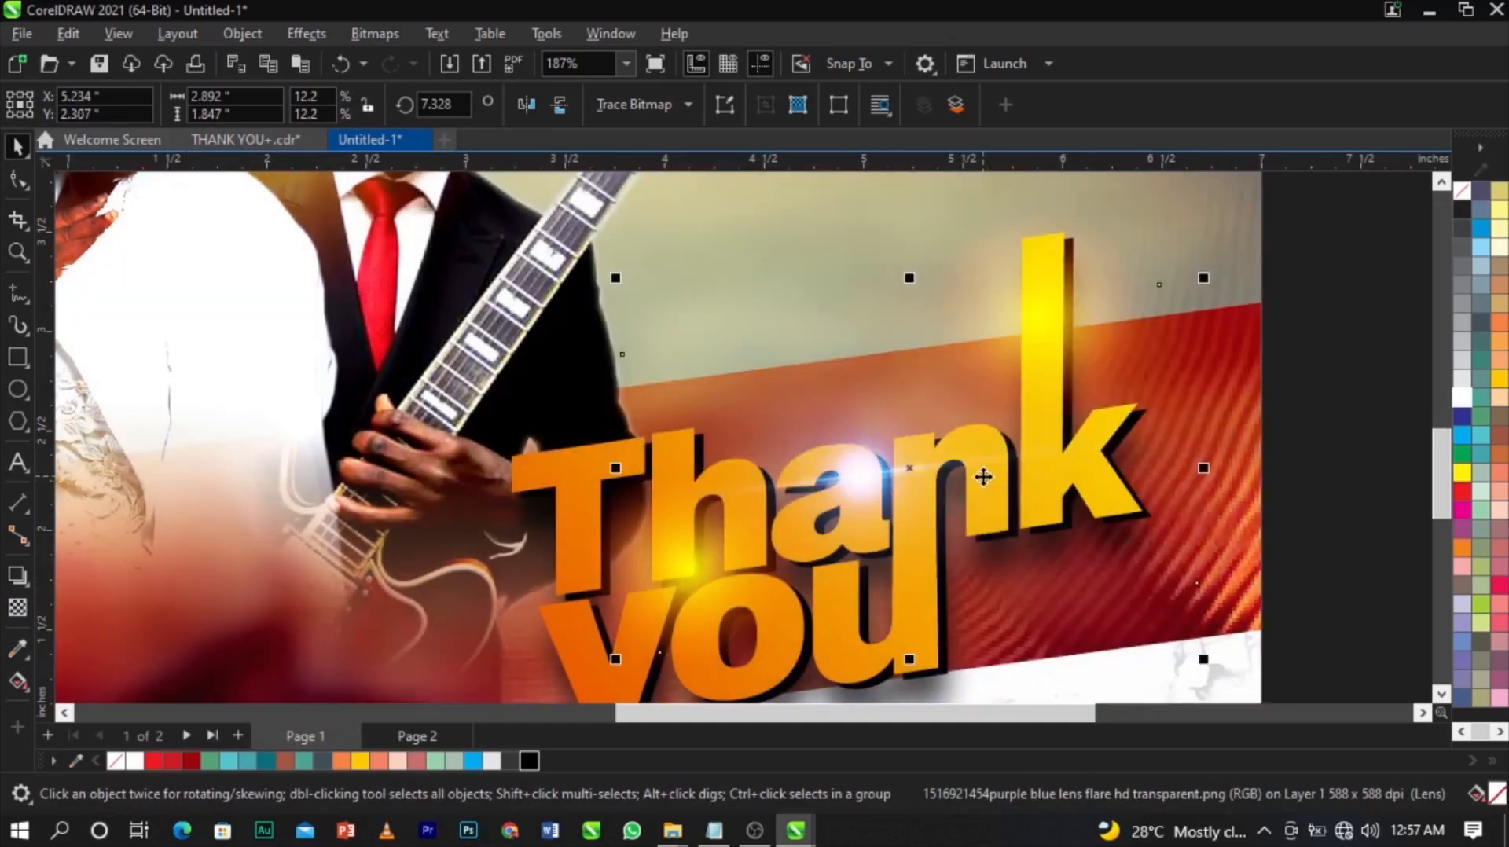
# Deselect the lens flare and zoom out to frame the whole poster.
pyautogui.scroll(-9, 984, 476)
pyautogui.click(1054, 533)
pyautogui.scroll(-2, 1054, 533)
pyautogui.press('z')
pyautogui.moveTo(1114, 612); pyautogui.dragTo(615, 333)
pyautogui.press('space')
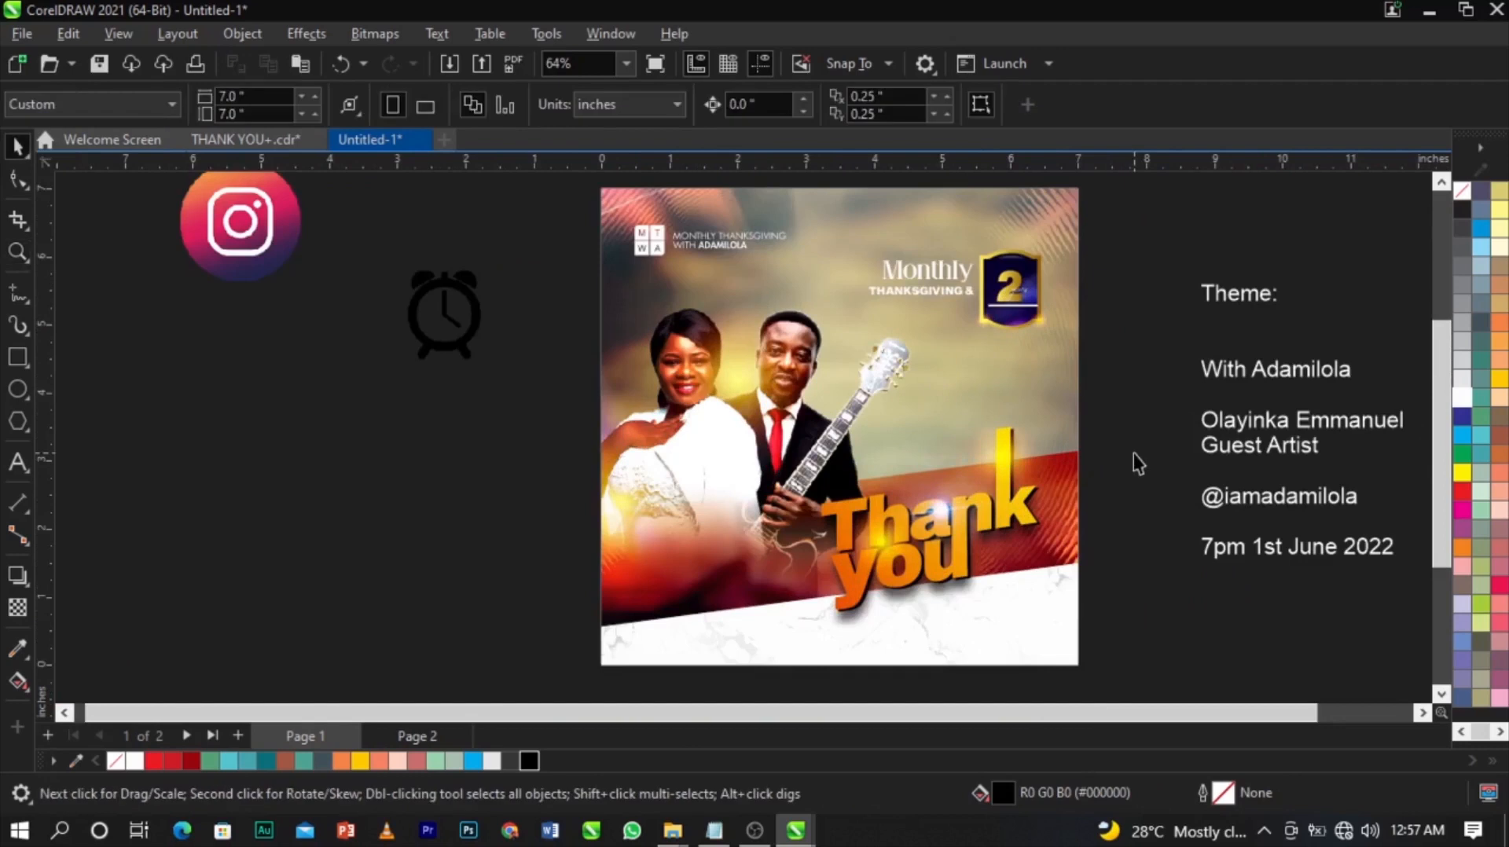
# Delete the 'Theme:' line and cut the host's name out as a separate text object.
pyautogui.doubleClick(1266, 304)
pyautogui.moveTo(1281, 299); pyautogui.dragTo(1122, 296)
pyautogui.press('BackSpace')
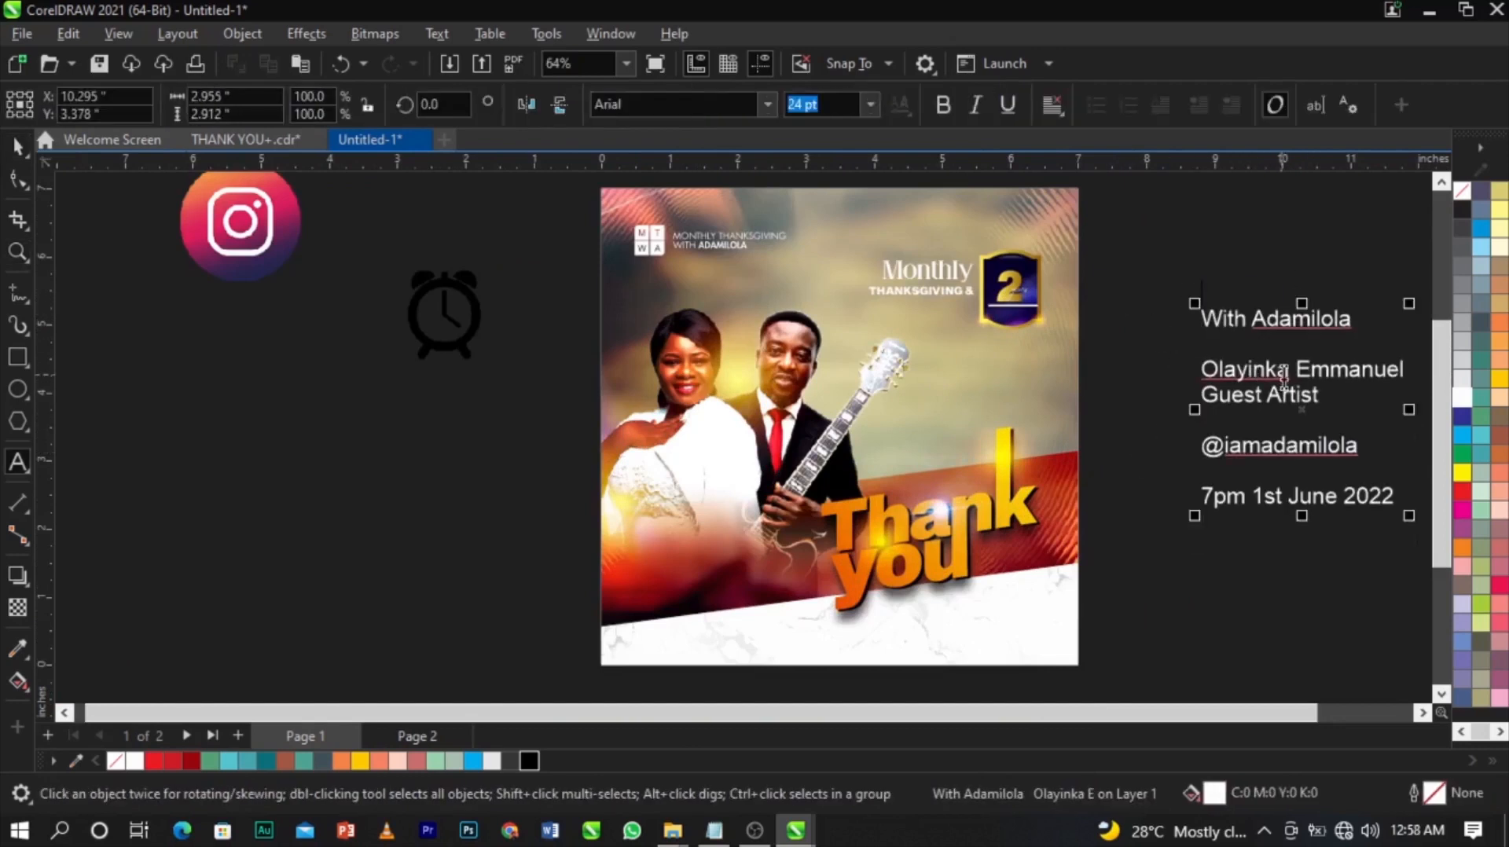
pyautogui.hotkey('ctrl', 'space')
pyautogui.doubleClick(1345, 319)
pyautogui.moveTo(1362, 324); pyautogui.dragTo(1171, 310)
pyautogui.hotkey('ctrl', 'x')
pyautogui.click(461, 533)
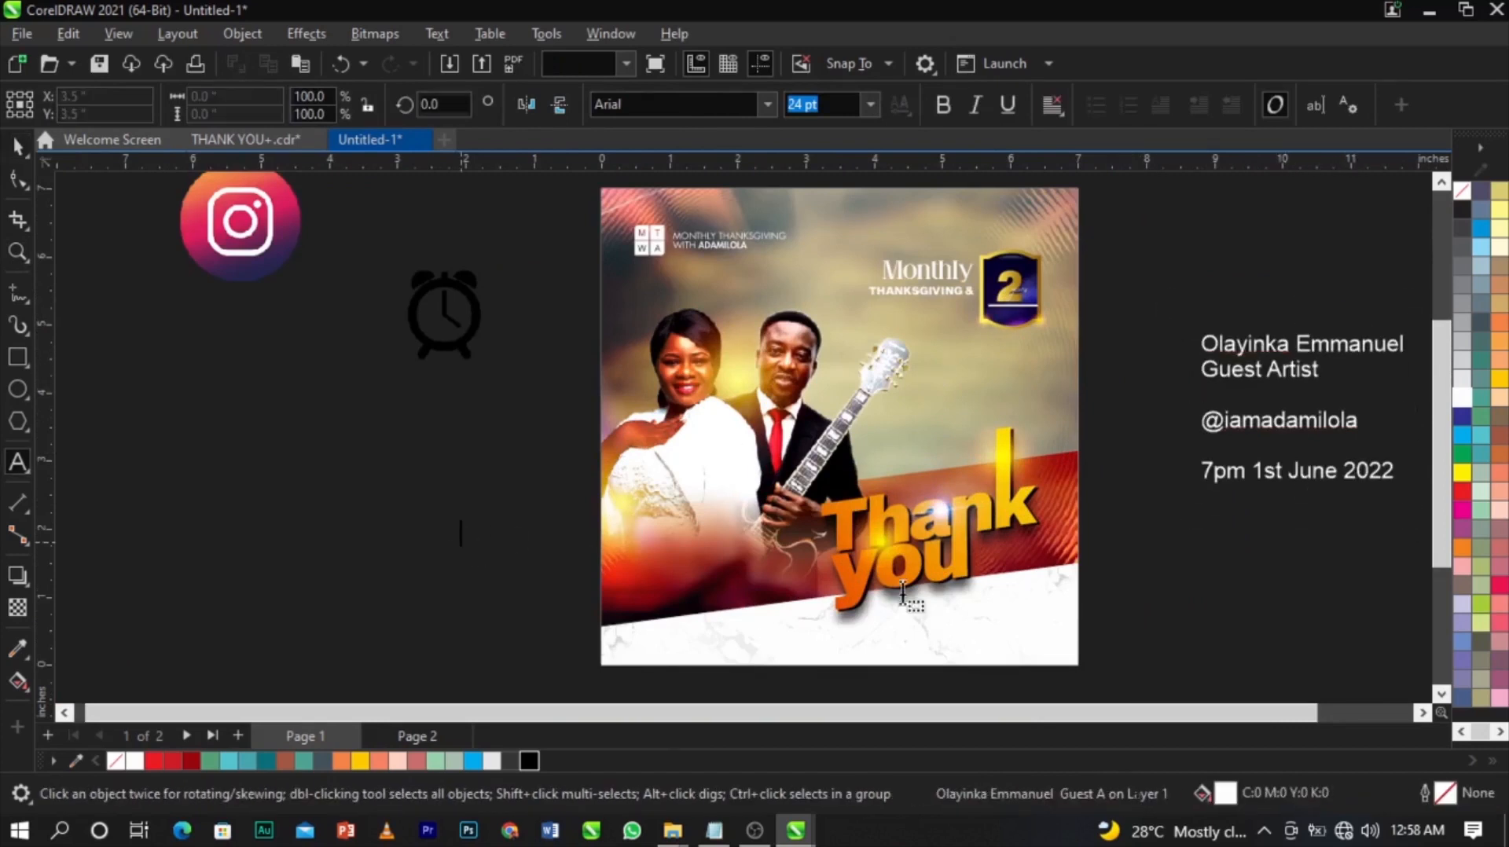
pyautogui.hotkey('ctrl', 'v')
pyautogui.hotkey('ctrl', 'space')
# Cut the guest's name and title lines into their own text and zoom in on the names.
pyautogui.click(1307, 374)
pyautogui.doubleClick(1308, 374)
pyautogui.moveTo(1331, 373); pyautogui.dragTo(1162, 364)
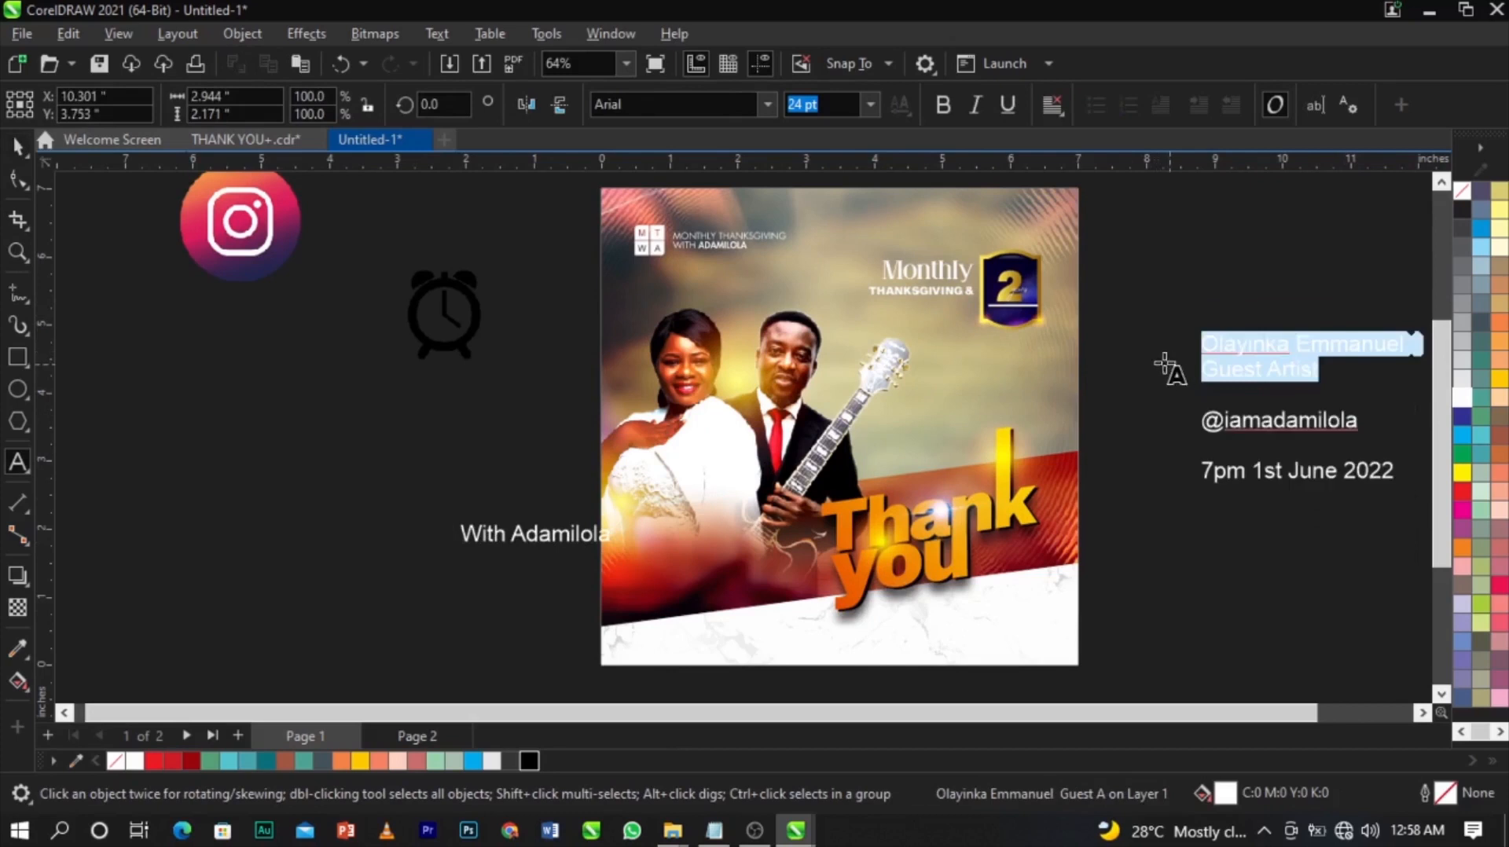
pyautogui.hotkey('ctrl', 'x')
pyautogui.click(520, 599)
pyautogui.hotkey('ctrl', 'v')
pyautogui.press('F2')
pyautogui.moveTo(402, 480); pyautogui.dragTo(900, 639)
# Shrink the host's name to about two-thirds, split it over two lines and make it uppercase.
pyautogui.click(590, 393)
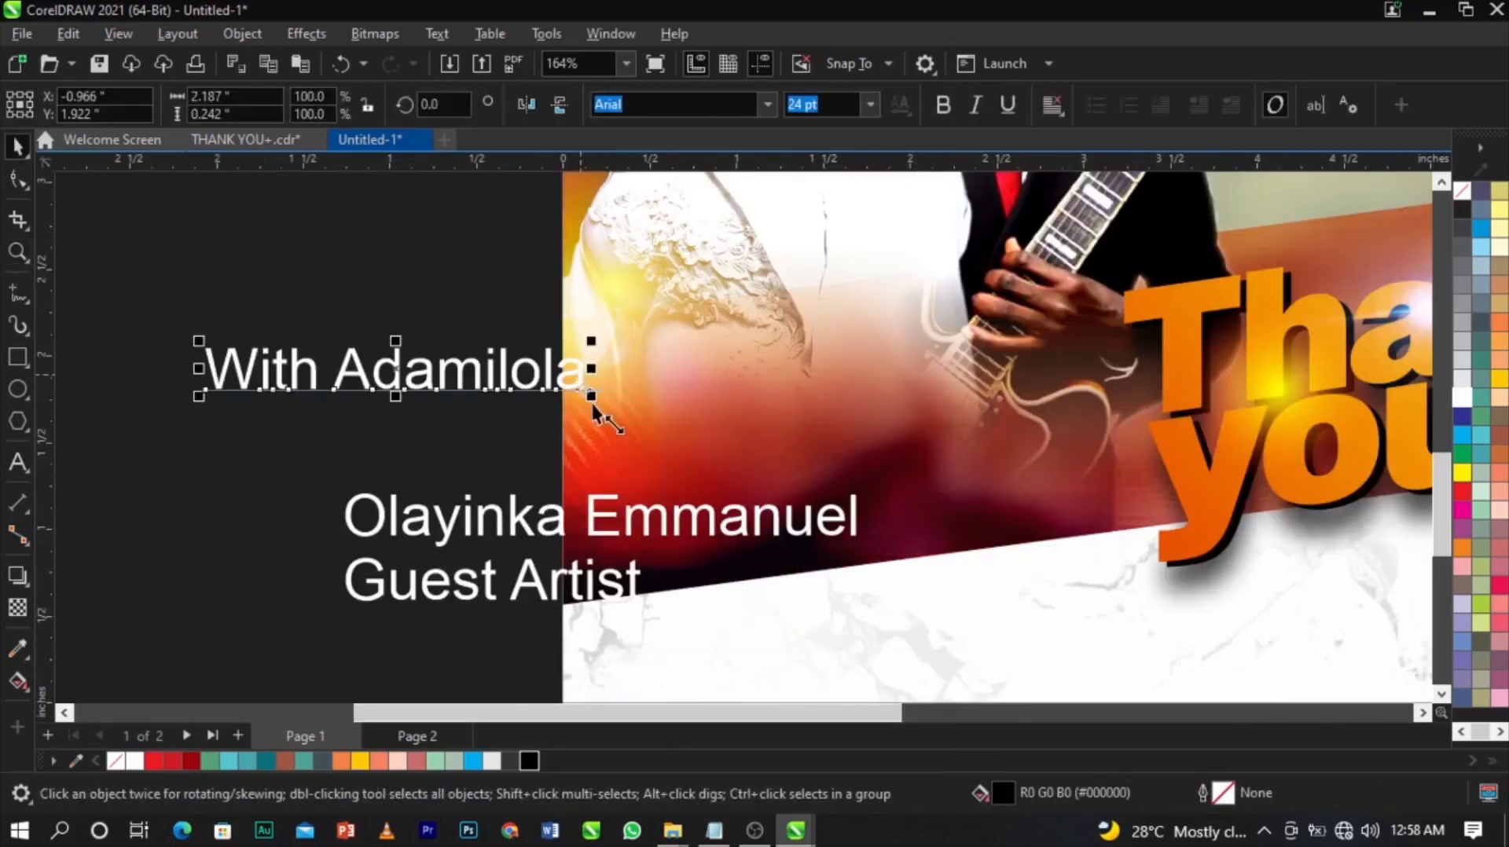
pyautogui.moveTo(592, 397); pyautogui.dragTo(468, 432)
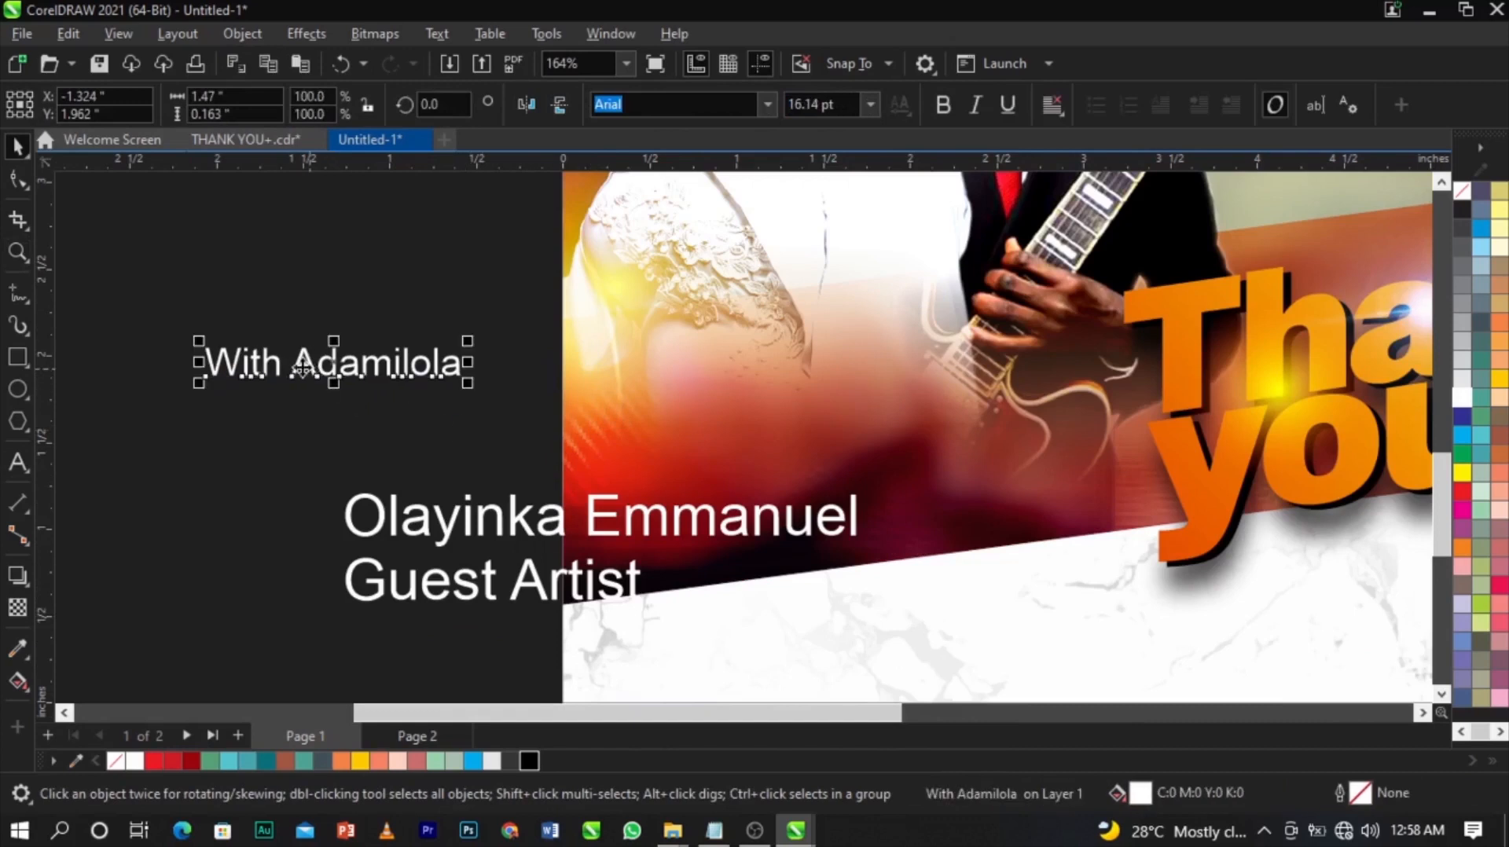
pyautogui.doubleClick(295, 367)
pyautogui.press('Return')
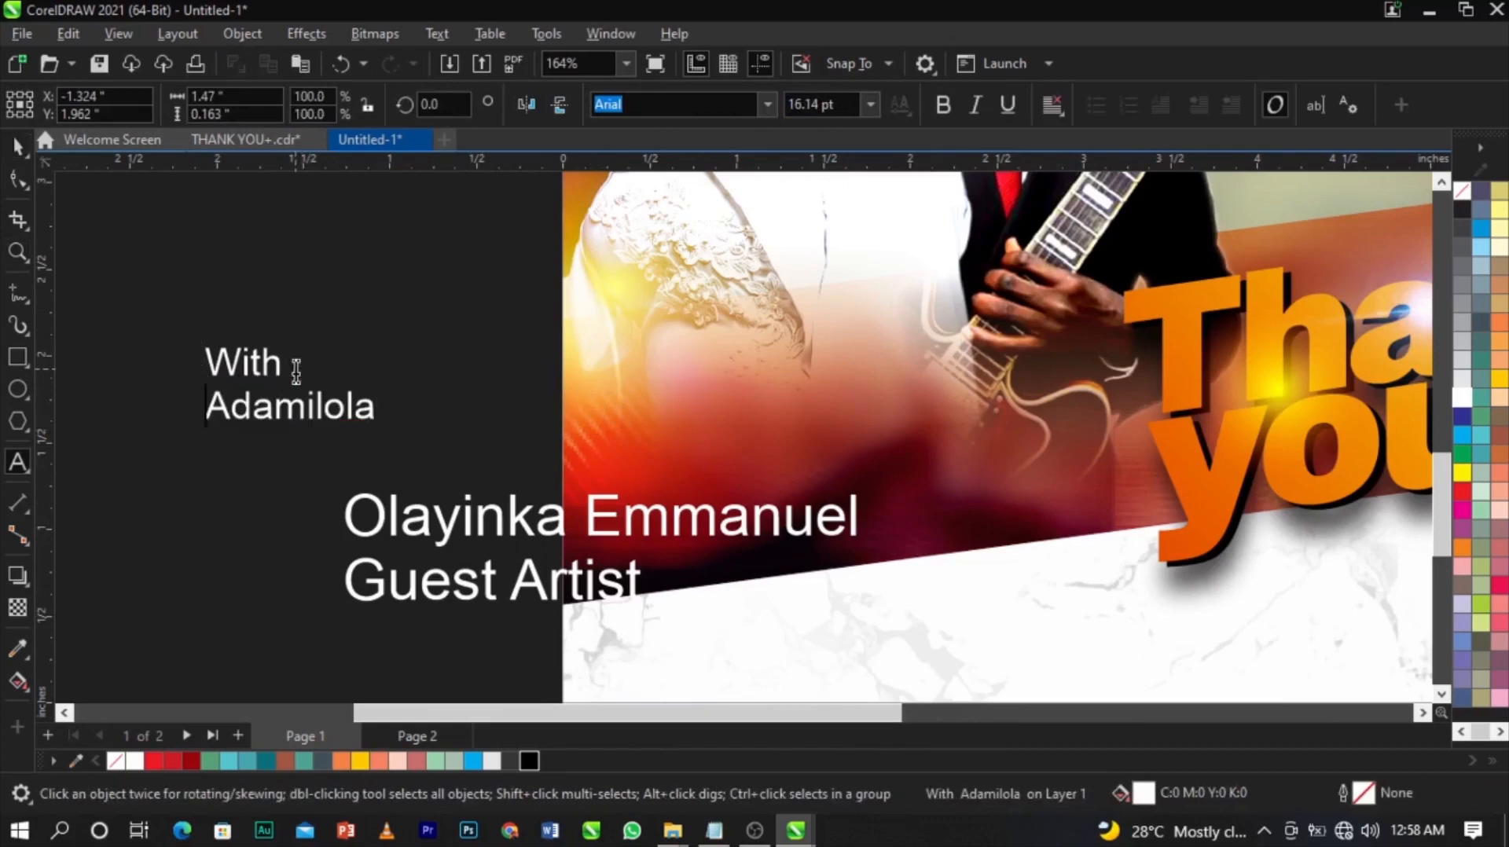
pyautogui.hotkey('ctrl', 'a')
pyautogui.hotkey('shift', 'F3')
pyautogui.click(695, 392)
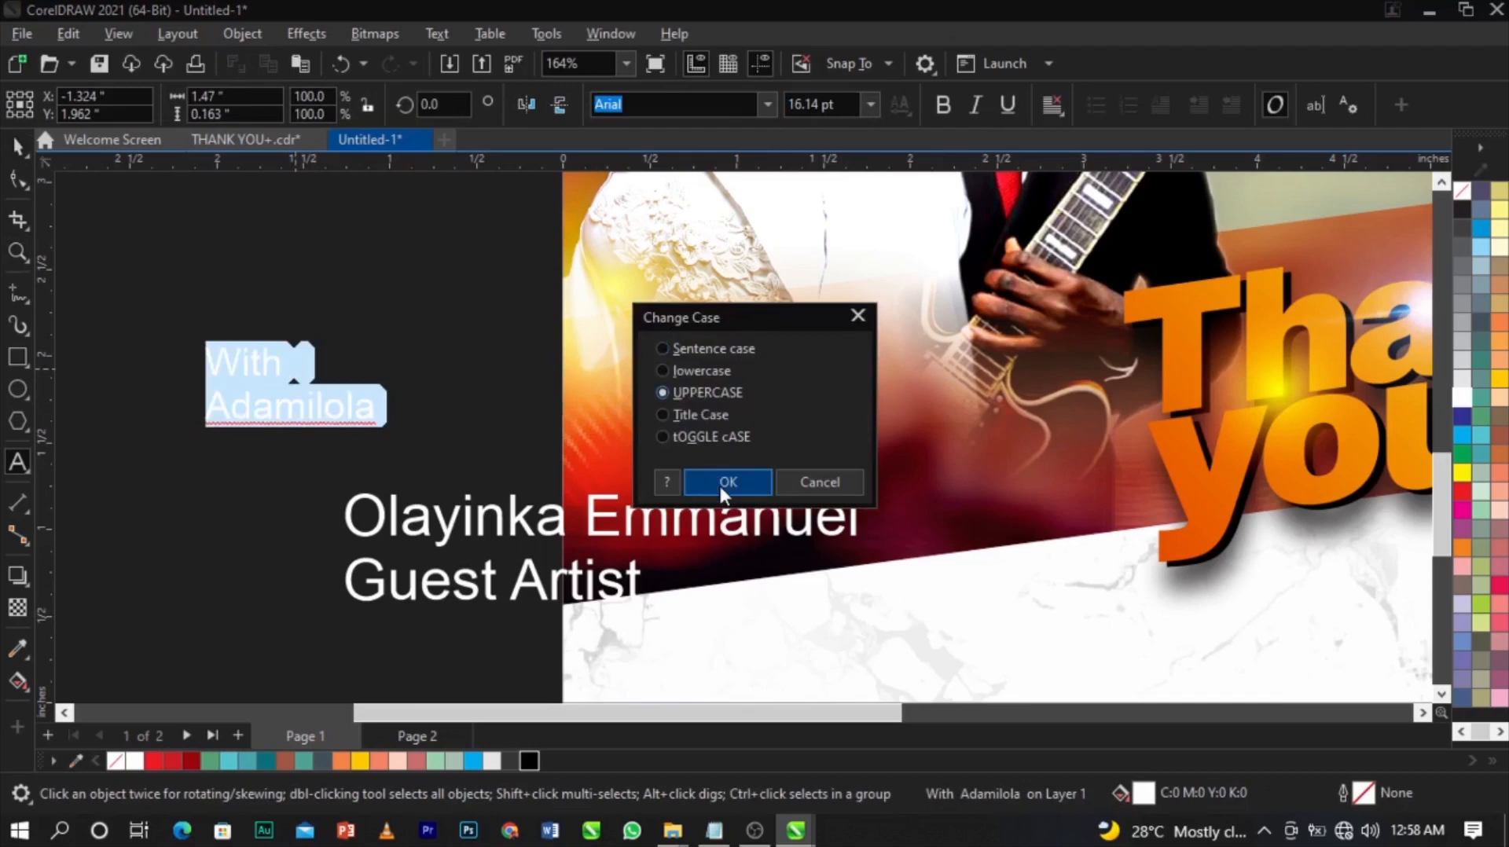
pyautogui.click(720, 483)
pyautogui.hotkey('ctrl', 'space')
# Place the host's name on the photo, bold and centre-aligned, slightly smaller and lower.
pyautogui.moveTo(427, 415); pyautogui.dragTo(831, 452)
pyautogui.click(956, 107)
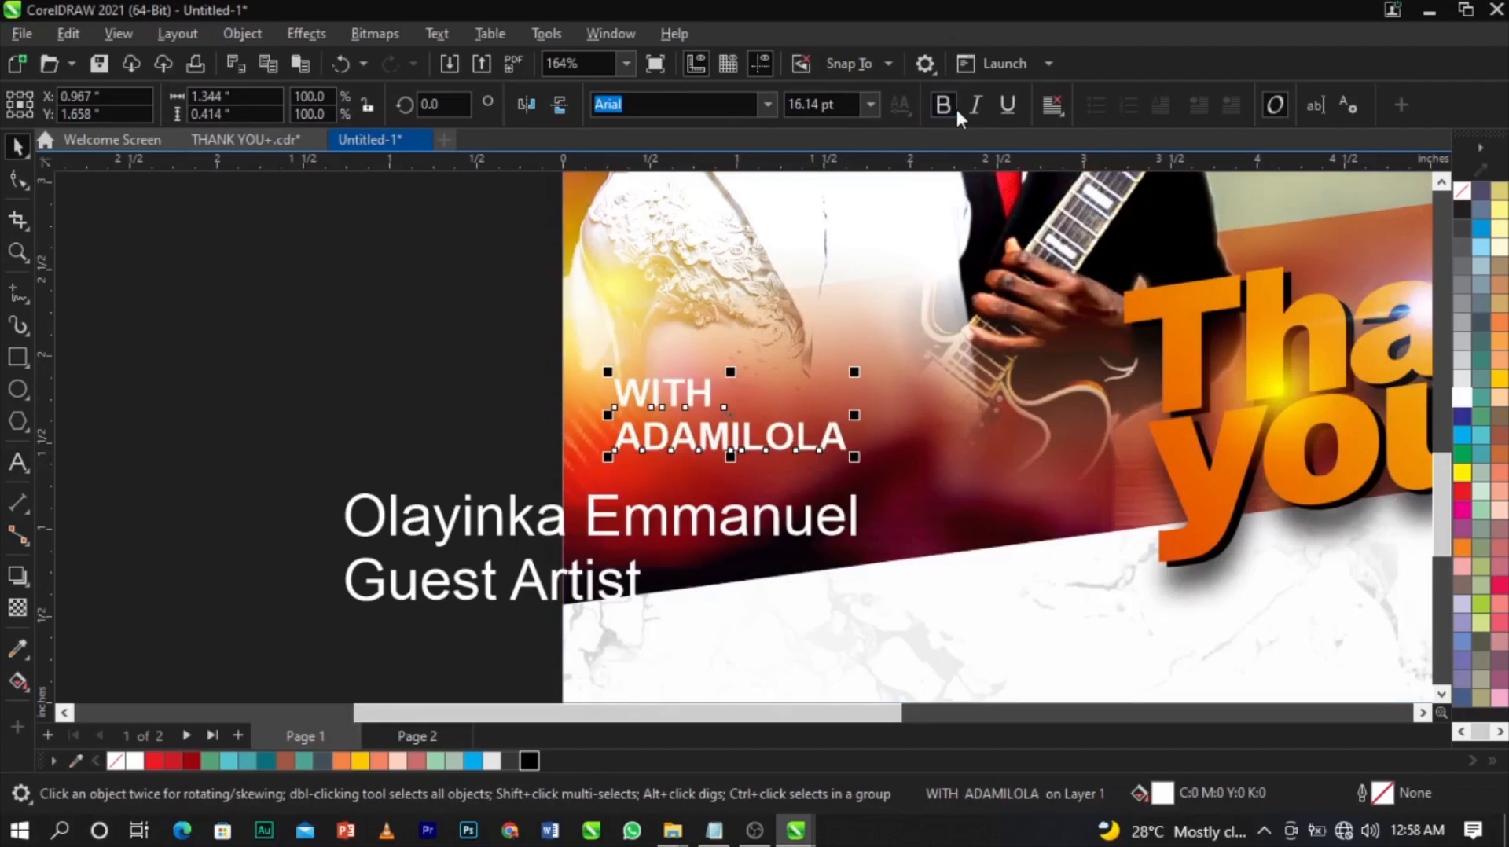
pyautogui.doubleClick(712, 407)
pyautogui.hotkey('ctrl', 'e')
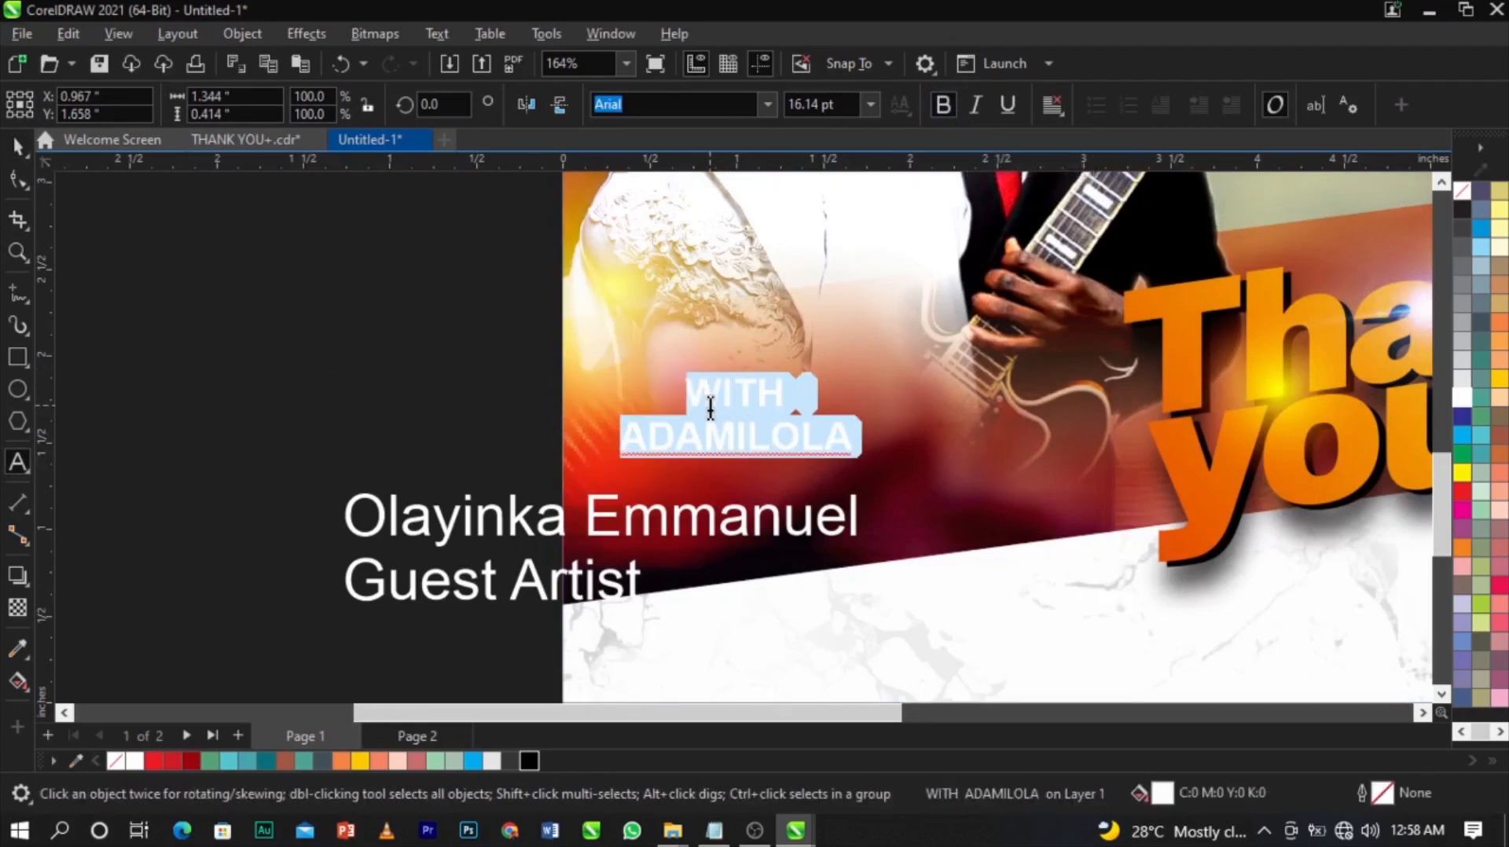
pyautogui.hotkey('ctrl', 'space')
pyautogui.scroll(1, 797, 507)
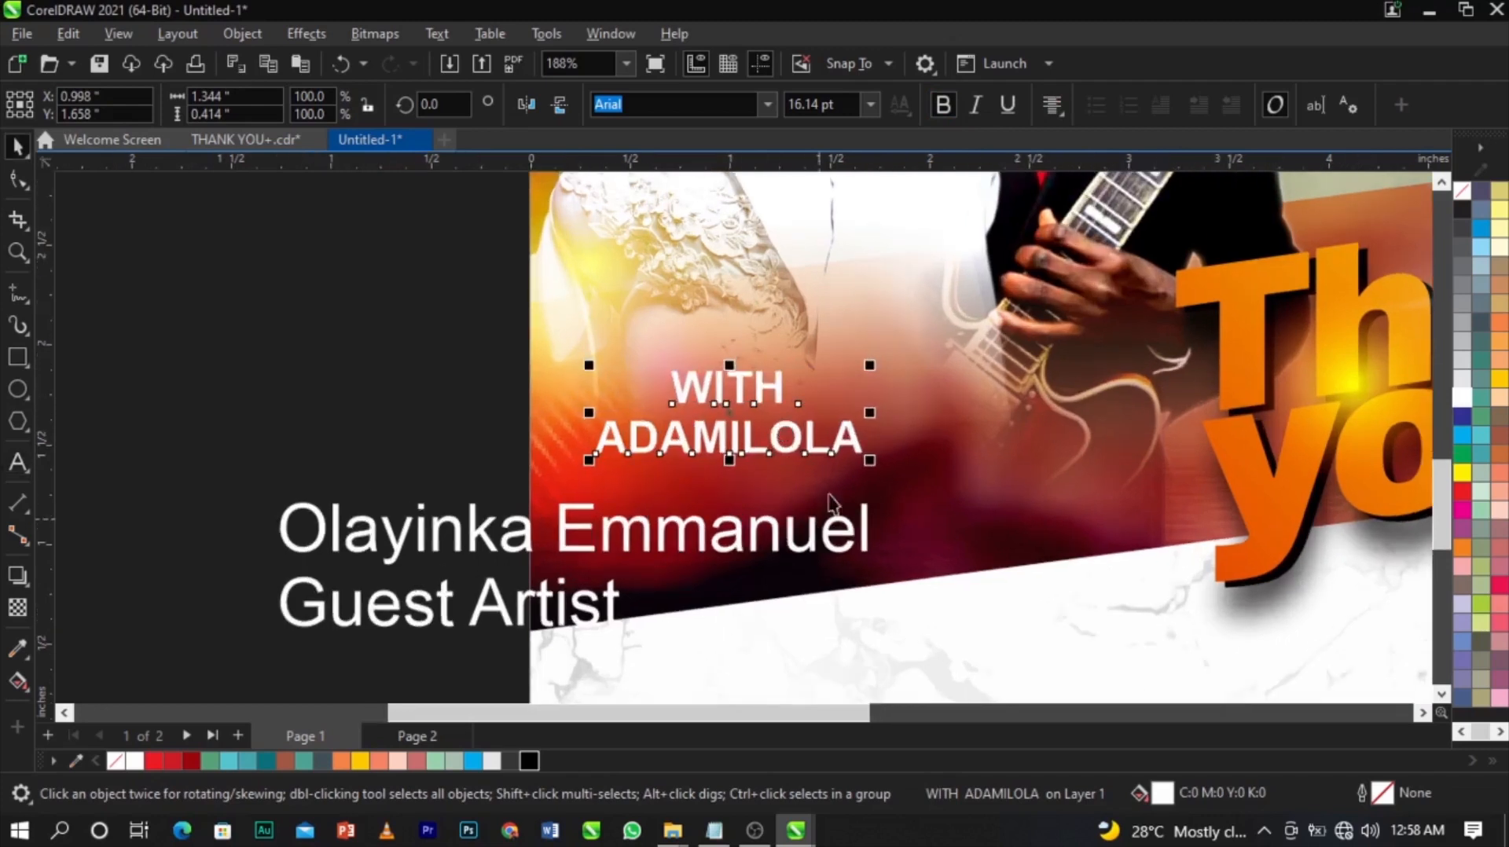
pyautogui.moveTo(845, 447); pyautogui.dragTo(810, 508)
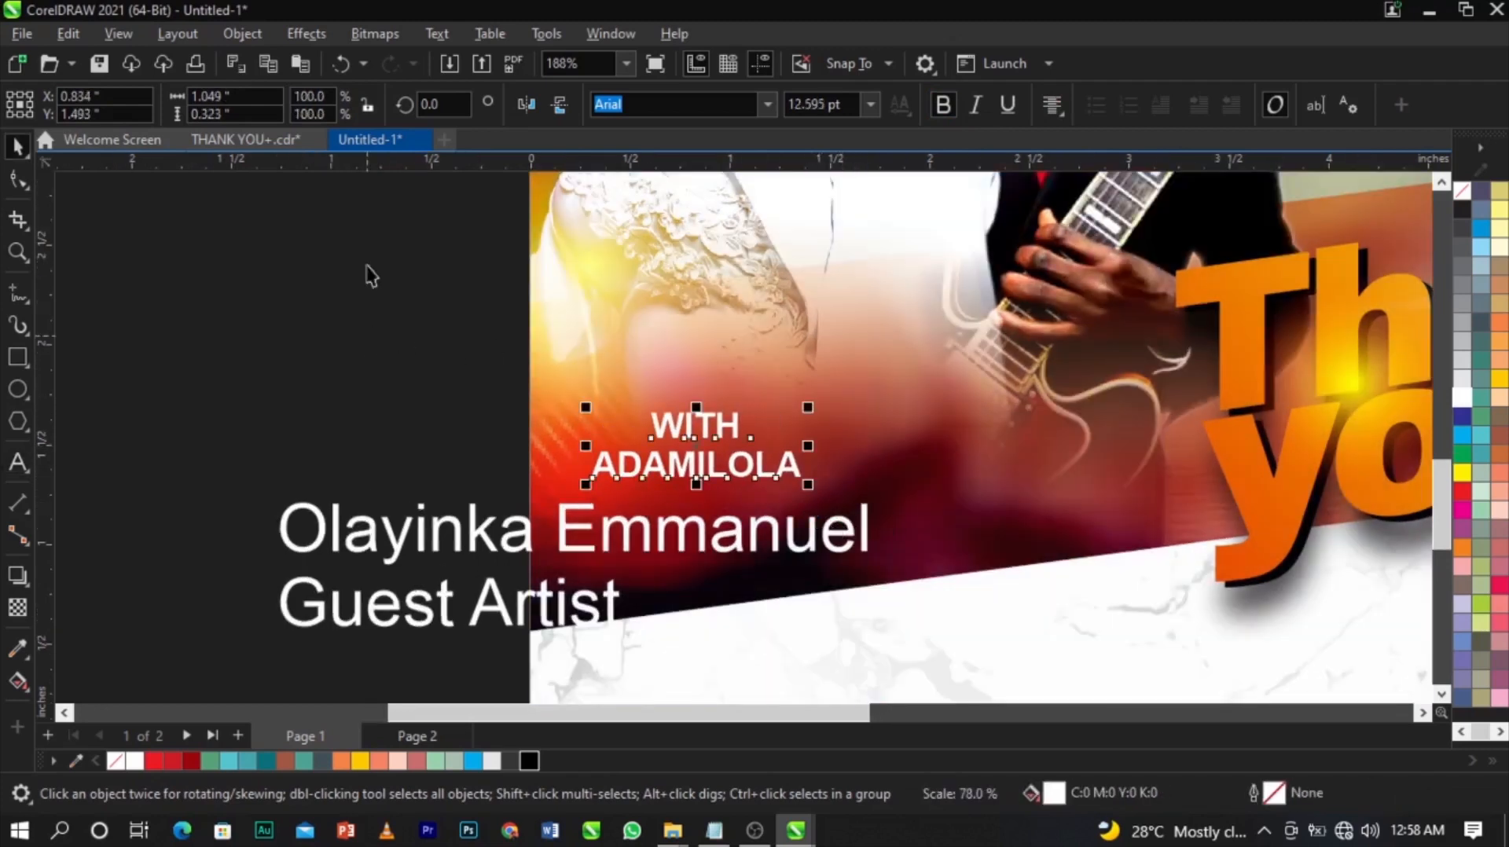
# Tighten the line spacing of the host's name and shrink it slightly.
pyautogui.click(18, 182)
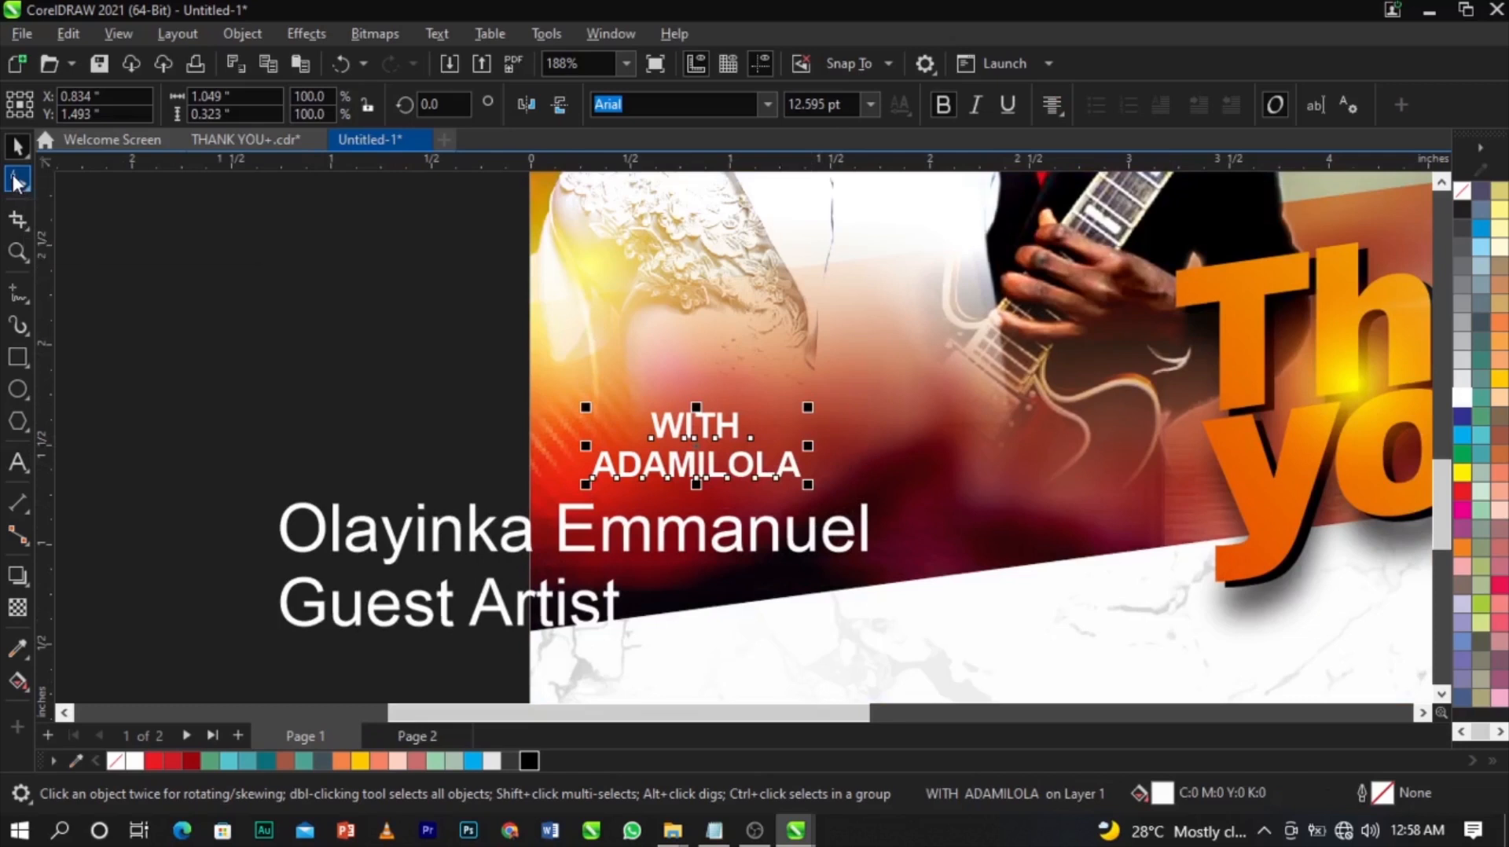
pyautogui.scroll(3, 550, 440)
pyautogui.moveTo(639, 546); pyautogui.dragTo(637, 487)
pyautogui.scroll(-3, 636, 487)
pyautogui.press('space')
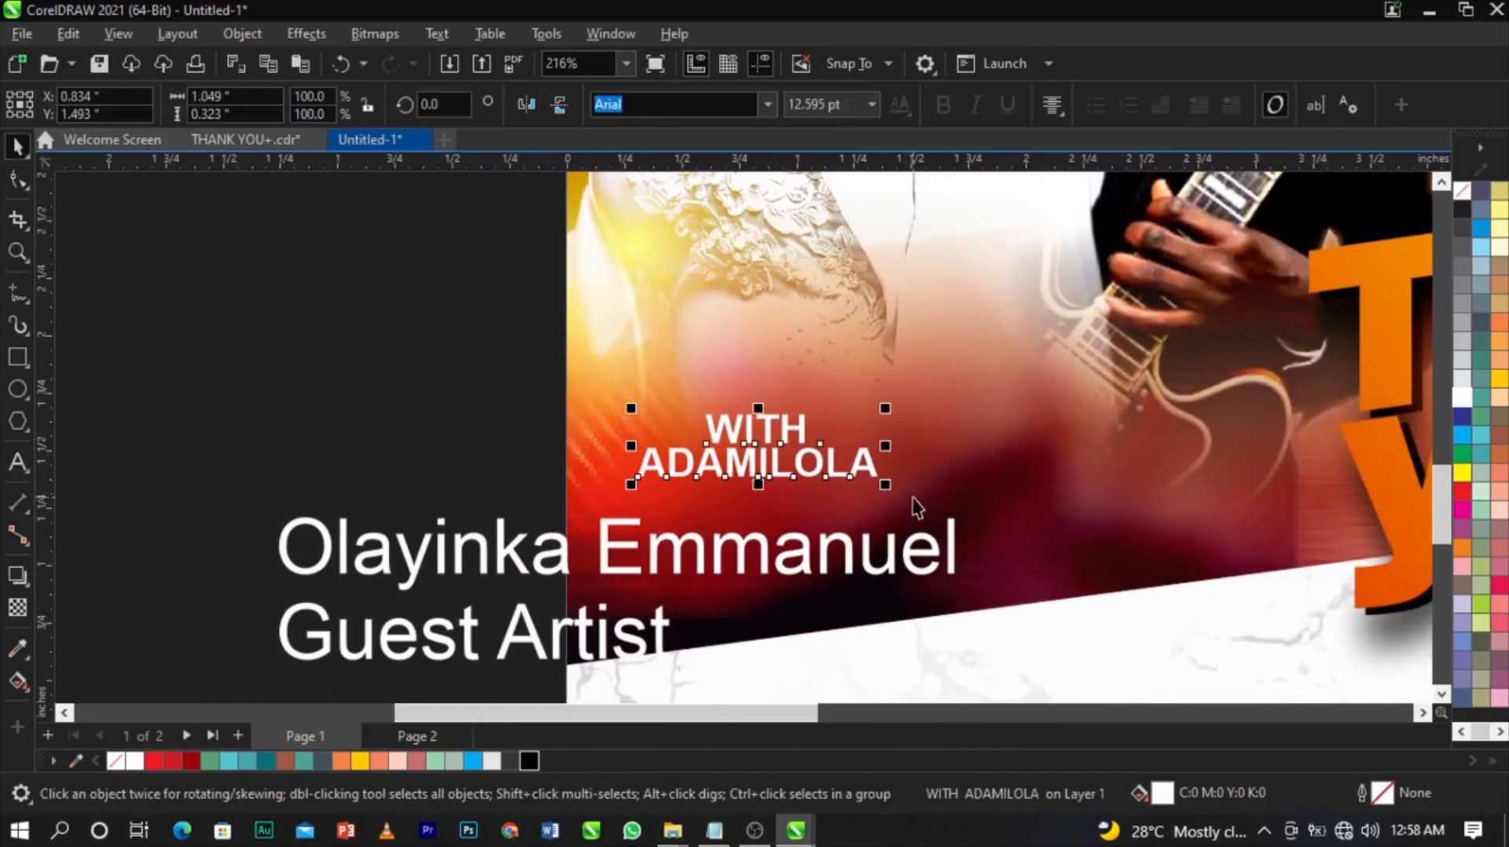
pyautogui.moveTo(888, 487)
pyautogui.mouseDown()
pyautogui.moveTo(874, 482)
pyautogui.moveTo(884, 468)
pyautogui.mouseUp()
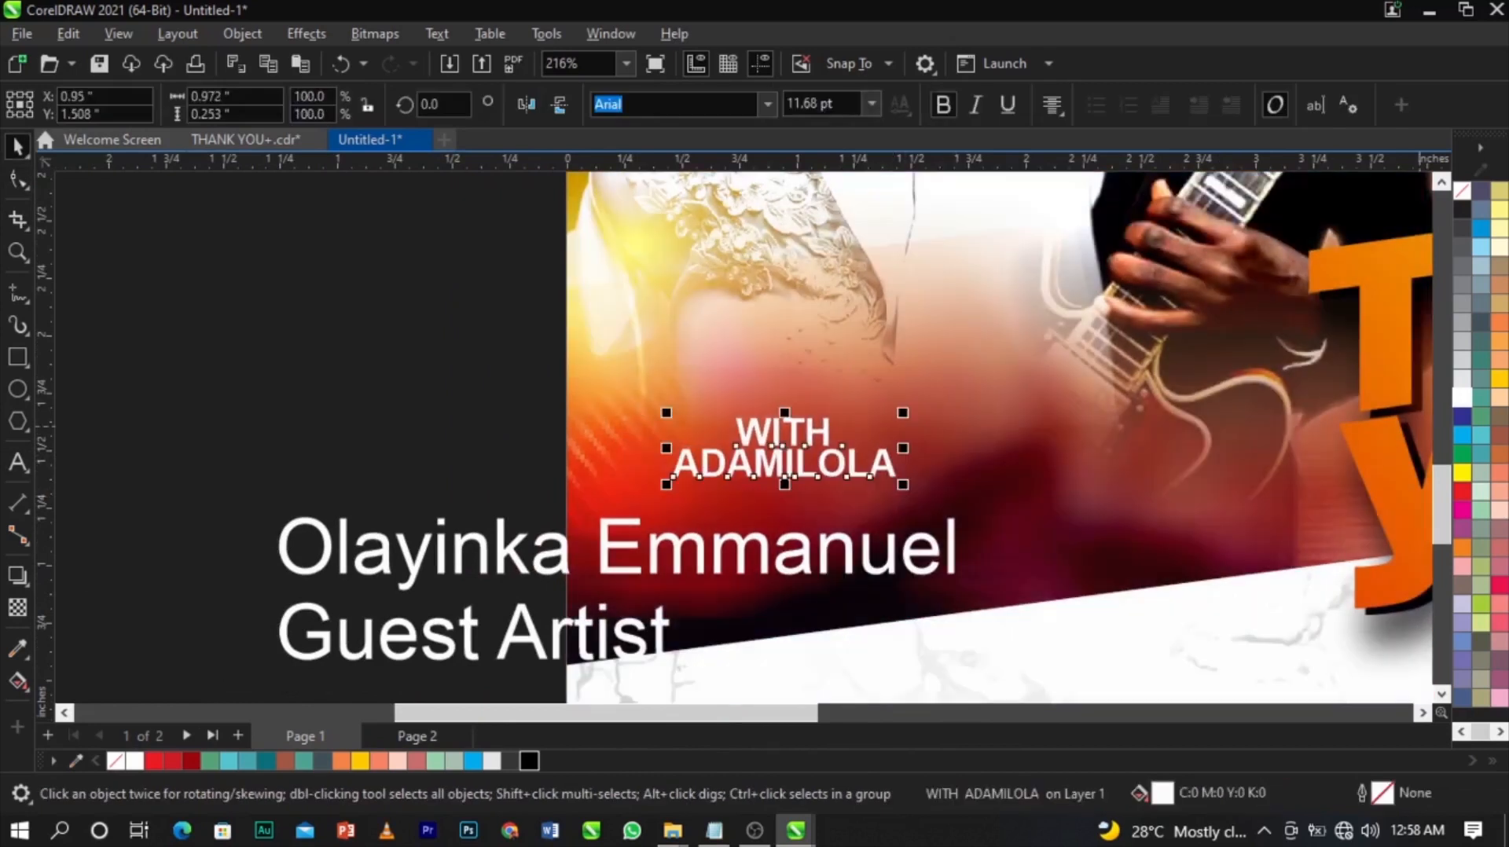
# Colour the host's name light yellow and tilt it about 8.5°.
pyautogui.click(1497, 214)
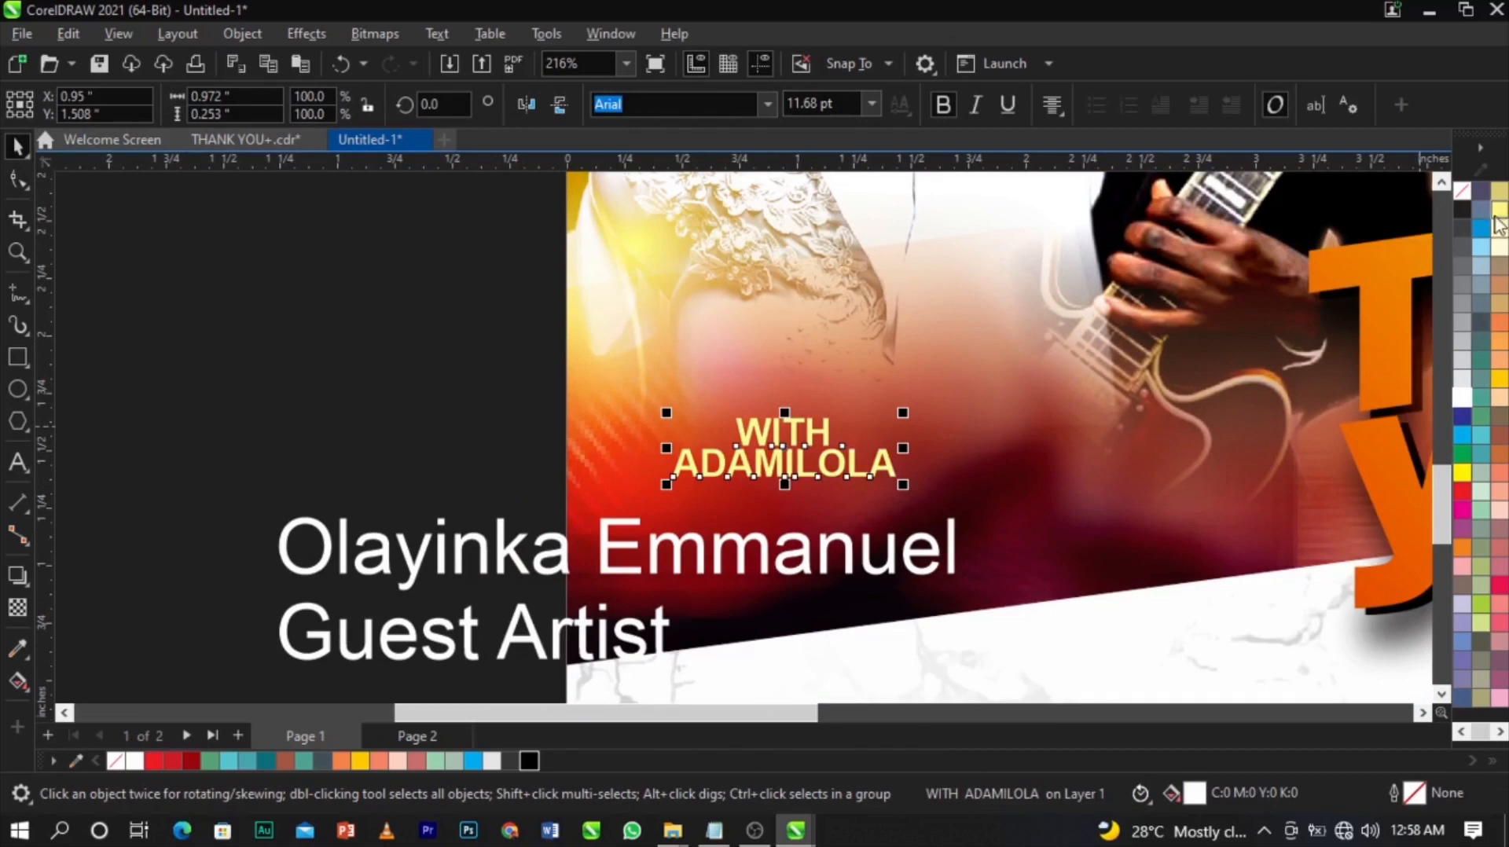
pyautogui.click(839, 466)
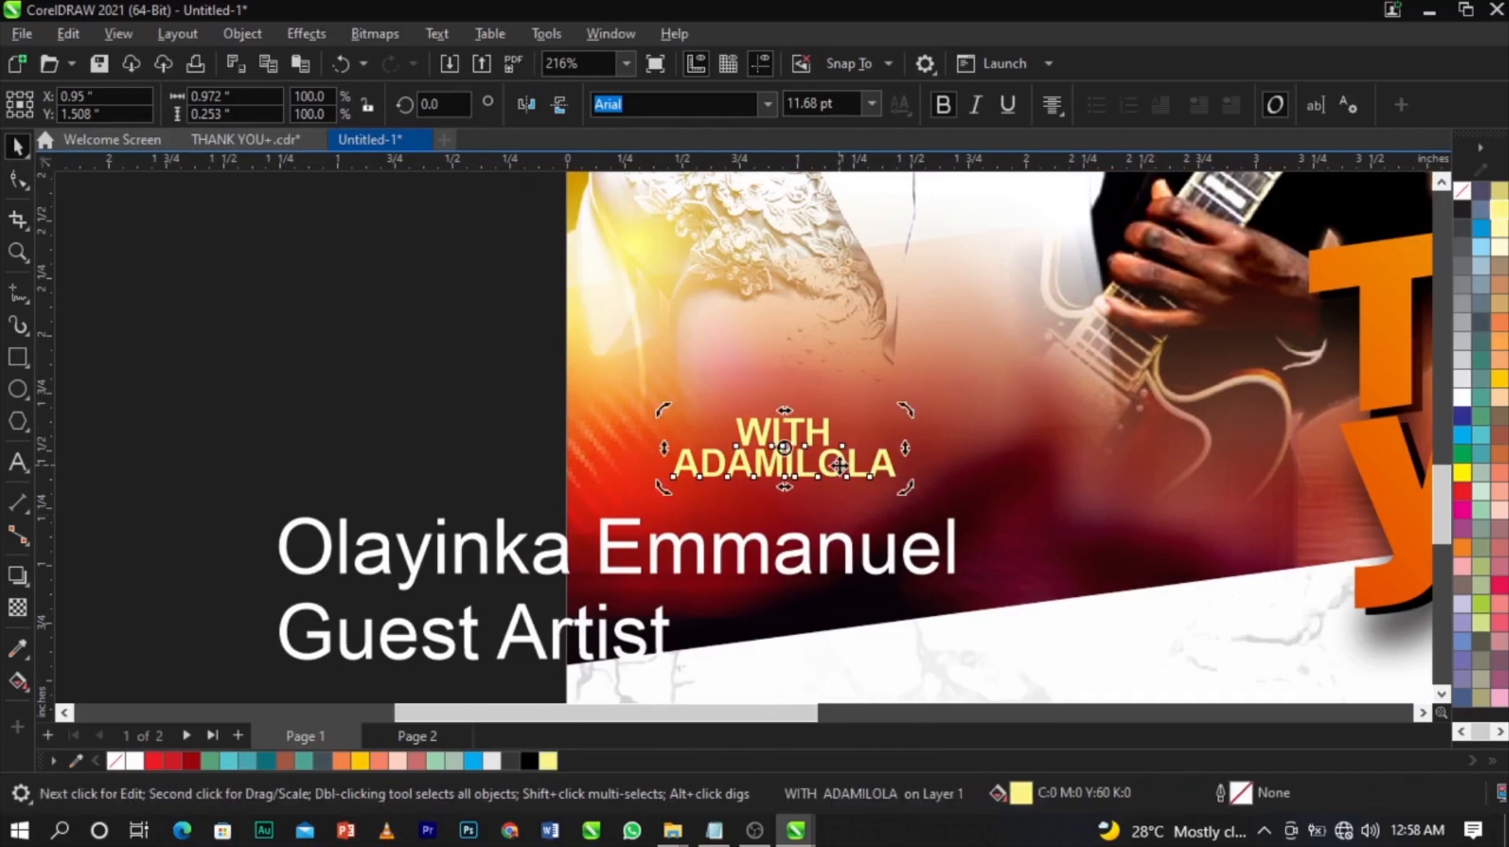
pyautogui.moveTo(904, 450); pyautogui.dragTo(1130, 416)
pyautogui.click(875, 441)
# Retype the duplicated name as the guest's name in capitals and shift it right.
pyautogui.doubleClick(1128, 415)
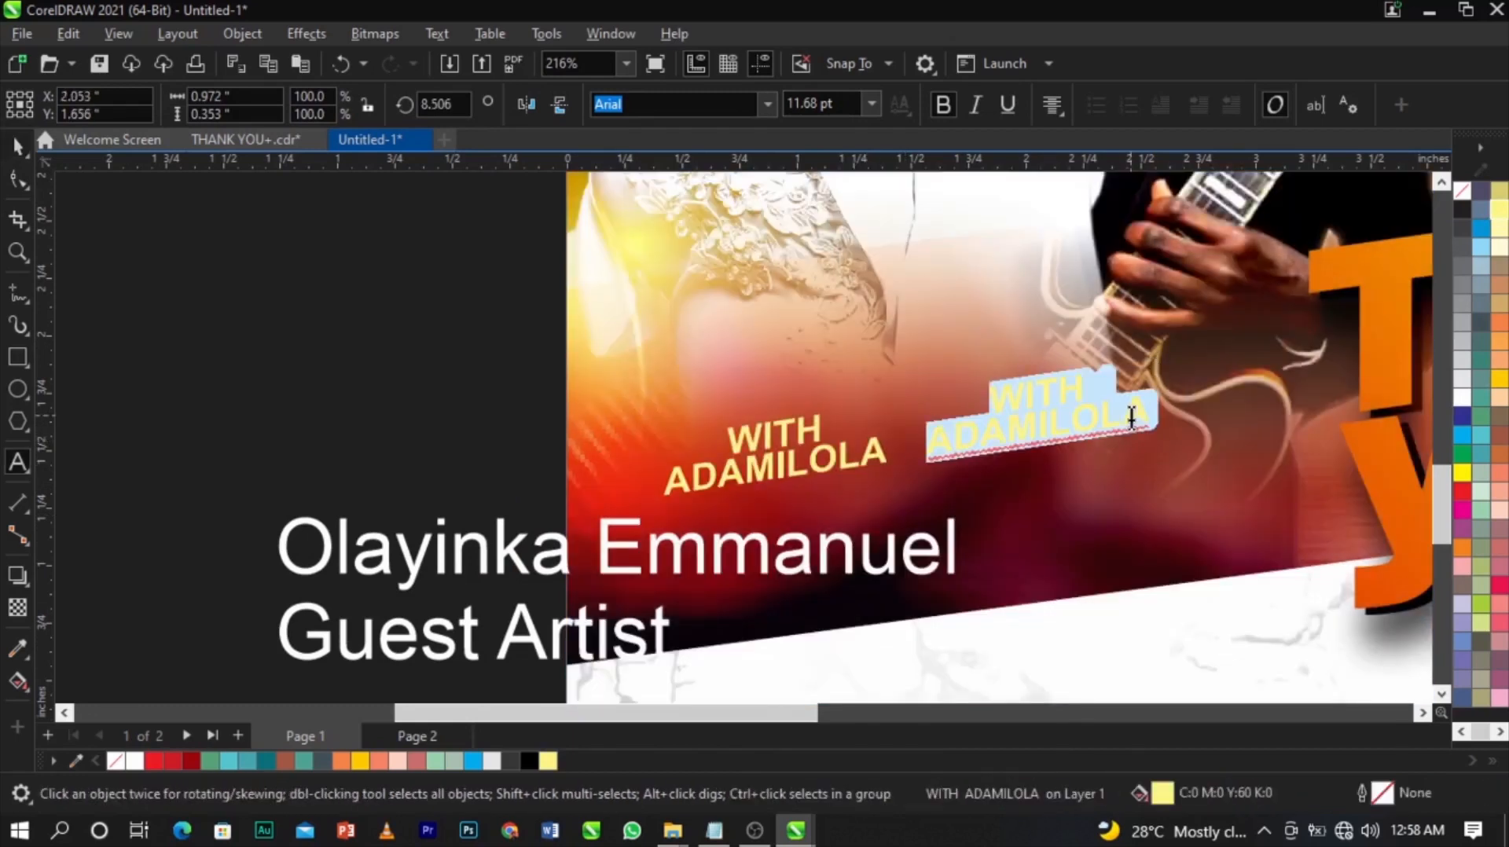
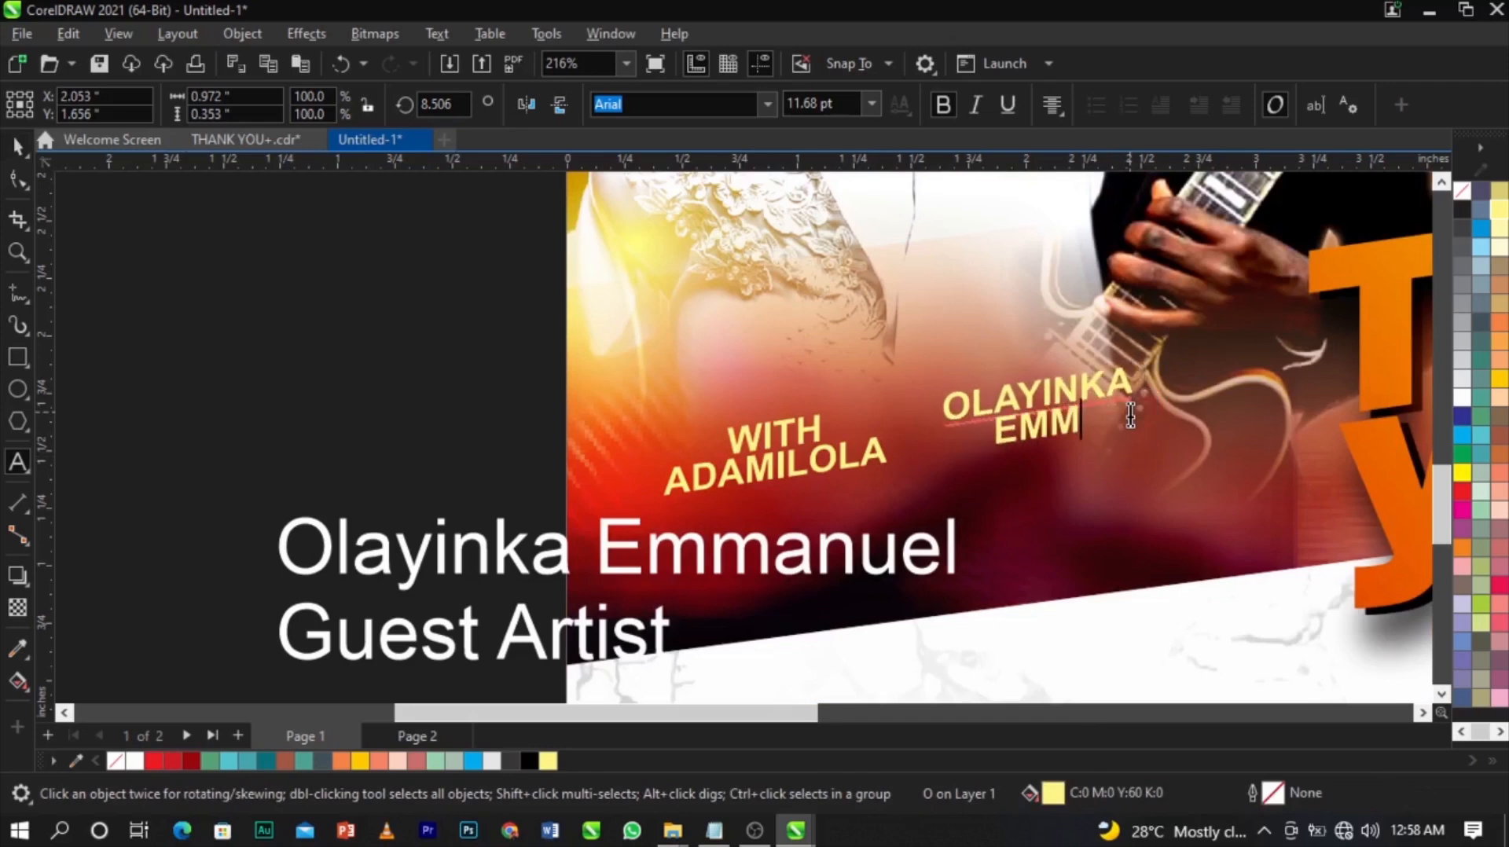
pyautogui.hotkey('ctrl', 'space')
pyautogui.scroll(2, 1130, 412)
pyautogui.moveTo(1129, 412); pyautogui.dragTo(1159, 403)
pyautogui.scroll(-1, 1158, 402)
# Delete the original white guest text and drop a copy of the yellow guest name below it.
pyautogui.click(776, 618)
pyautogui.scroll(-3, 876, 527)
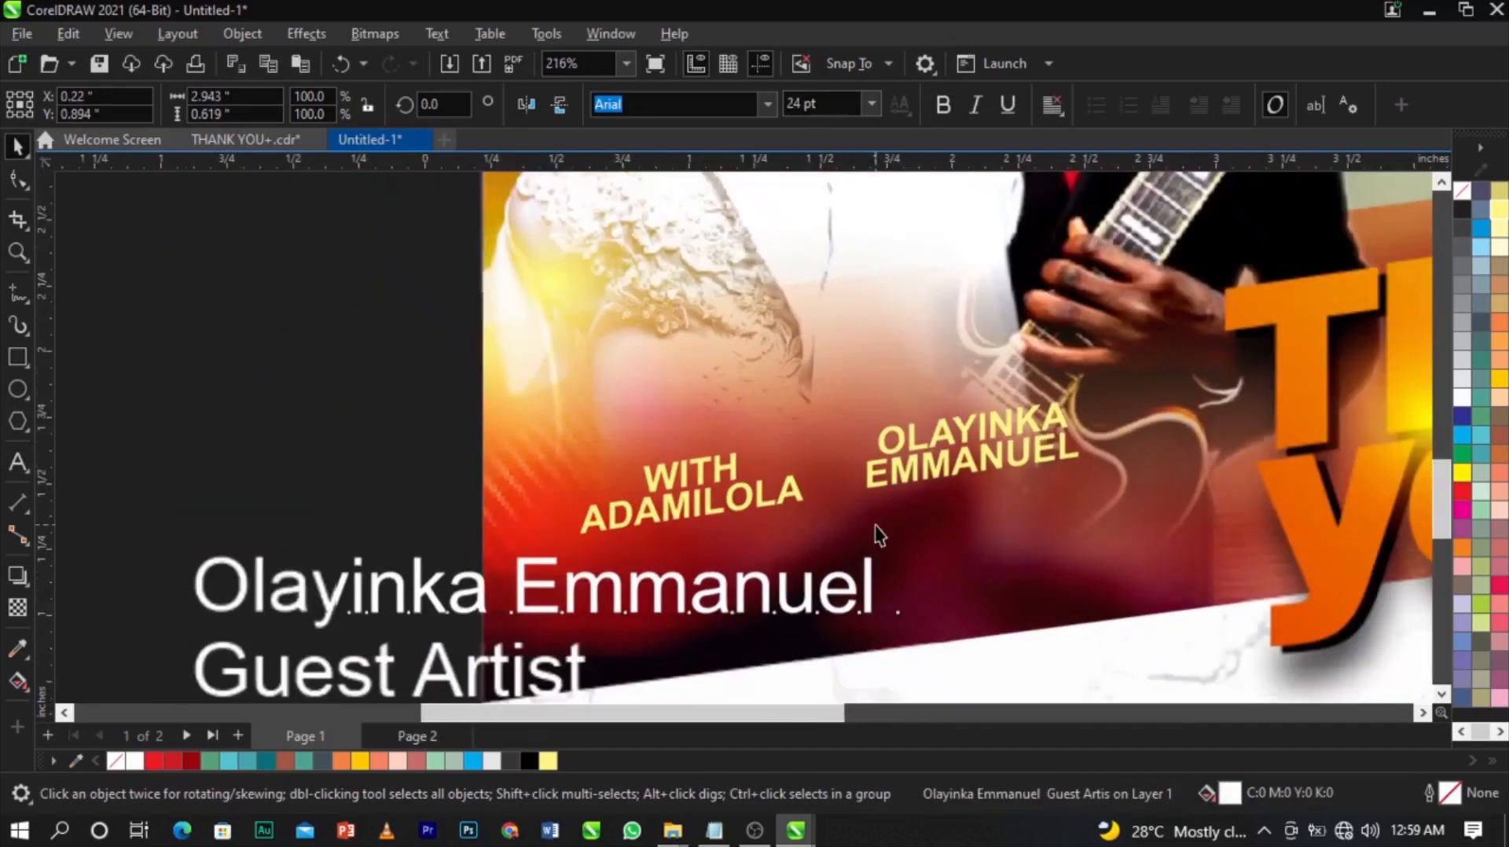
pyautogui.press('Delete')
pyautogui.click(1012, 448)
pyautogui.moveTo(1012, 450); pyautogui.dragTo(1011, 534)
pyautogui.rightClick(1011, 535)
# Change the copy to 'GUEST ARTIST' and shrink it to about half size.
pyautogui.press('F8')
pyautogui.hotkey('ctrl', 'a')
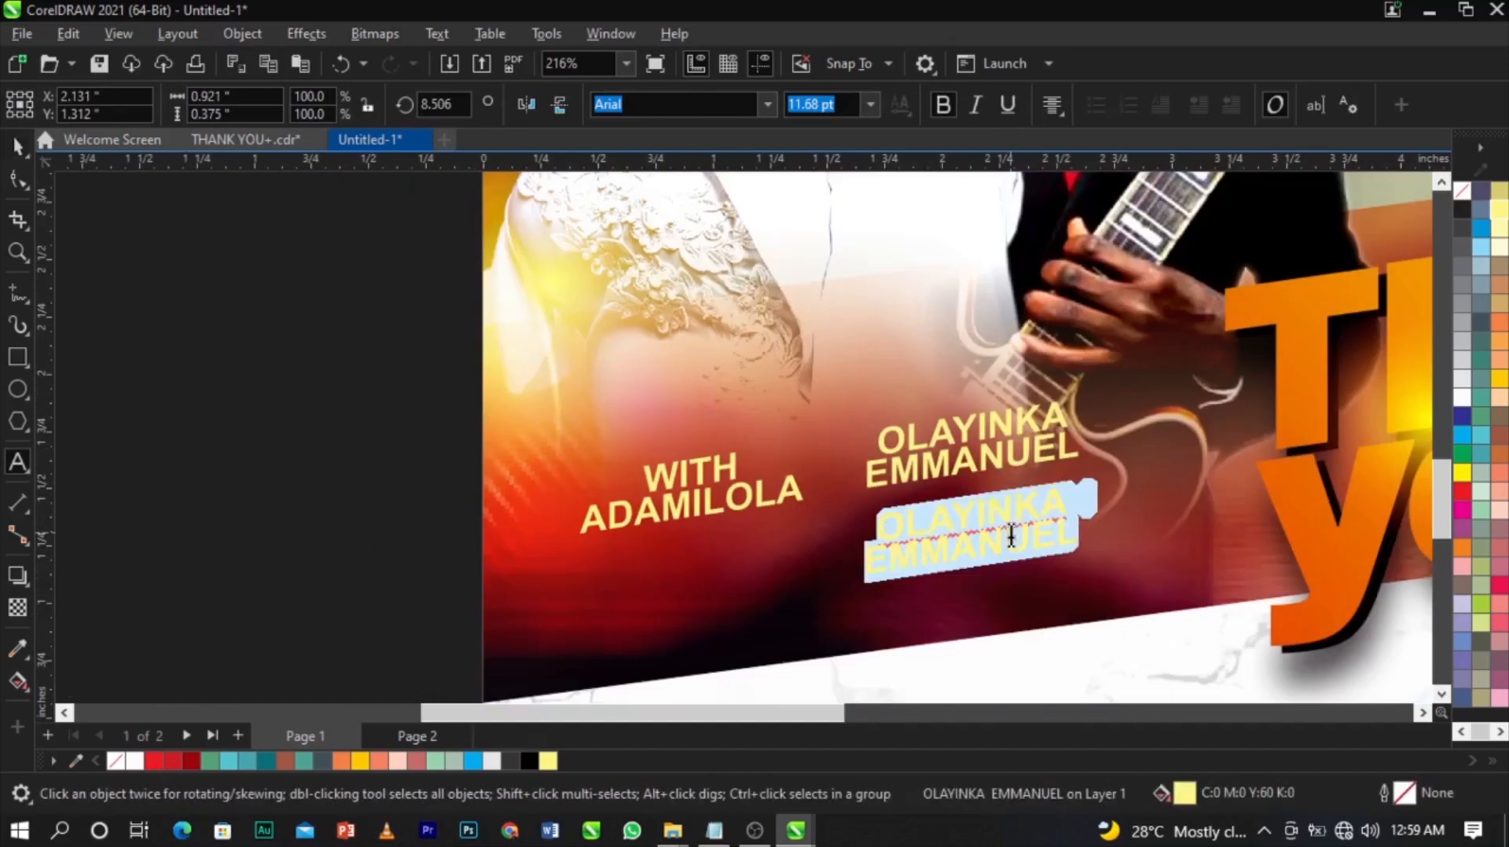
pyautogui.write('GUEST ARTIST')
pyautogui.hotkey('ctrl', 'space')
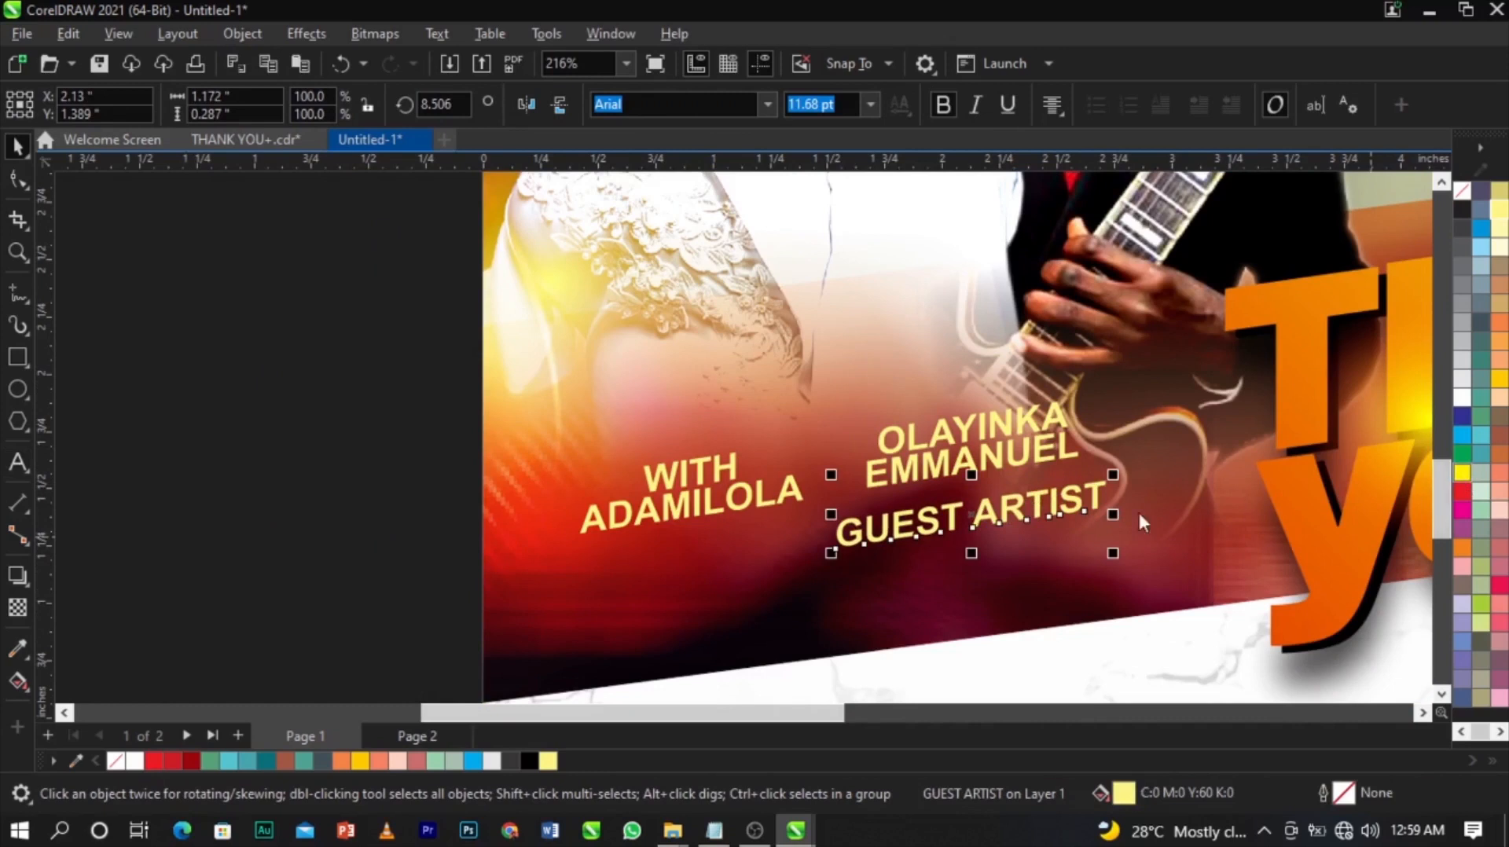
pyautogui.scroll(1, 1154, 509)
pyautogui.moveTo(1101, 580); pyautogui.dragTo(960, 600)
pyautogui.moveTo(940, 517); pyautogui.dragTo(985, 488)
pyautogui.scroll(4, 931, 493)
pyautogui.scroll(-12, 984, 487)
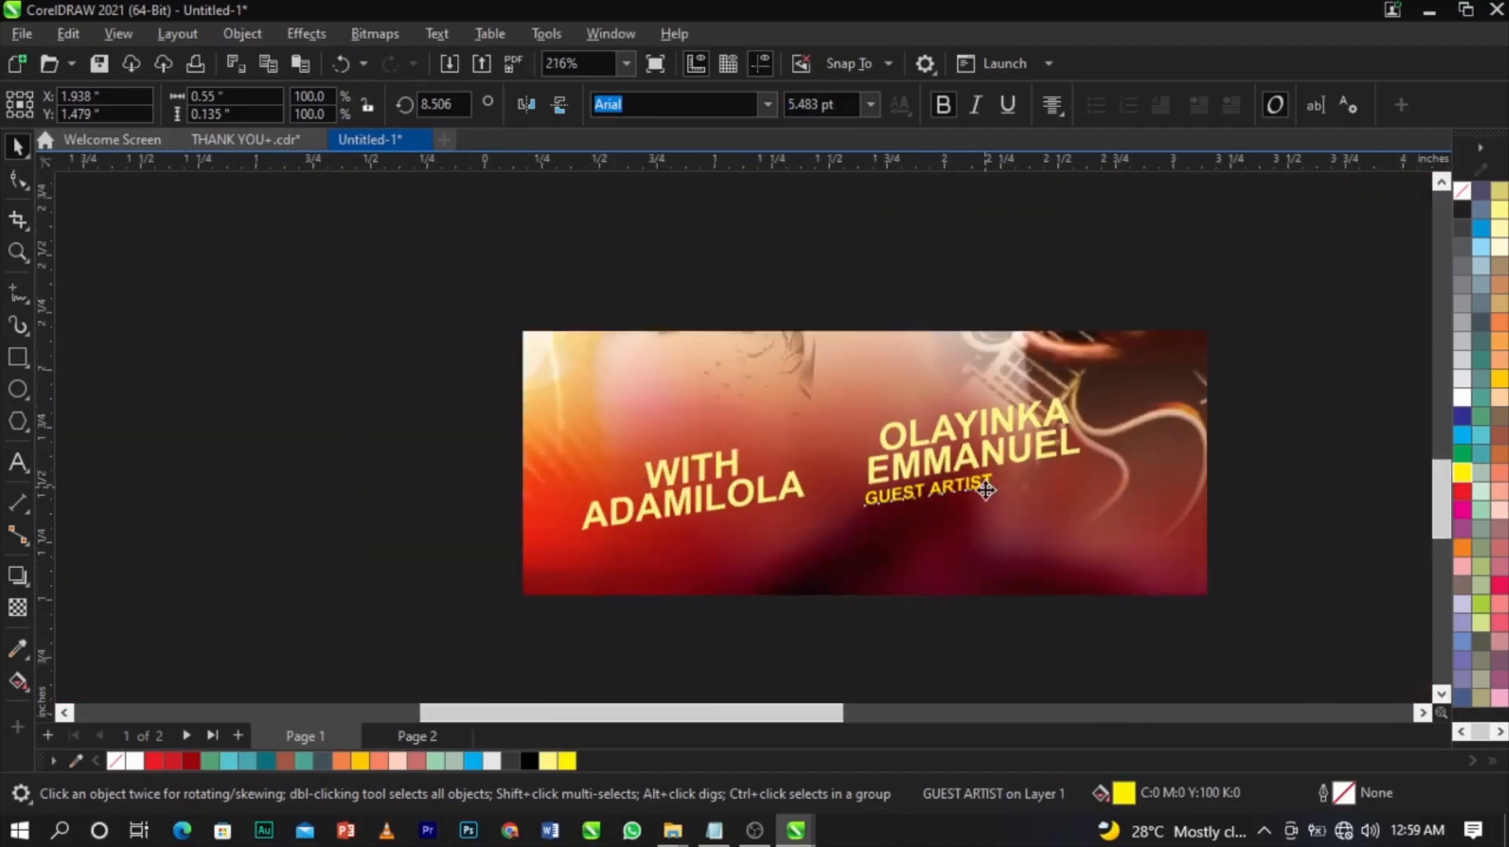
pyautogui.click(511, 445)
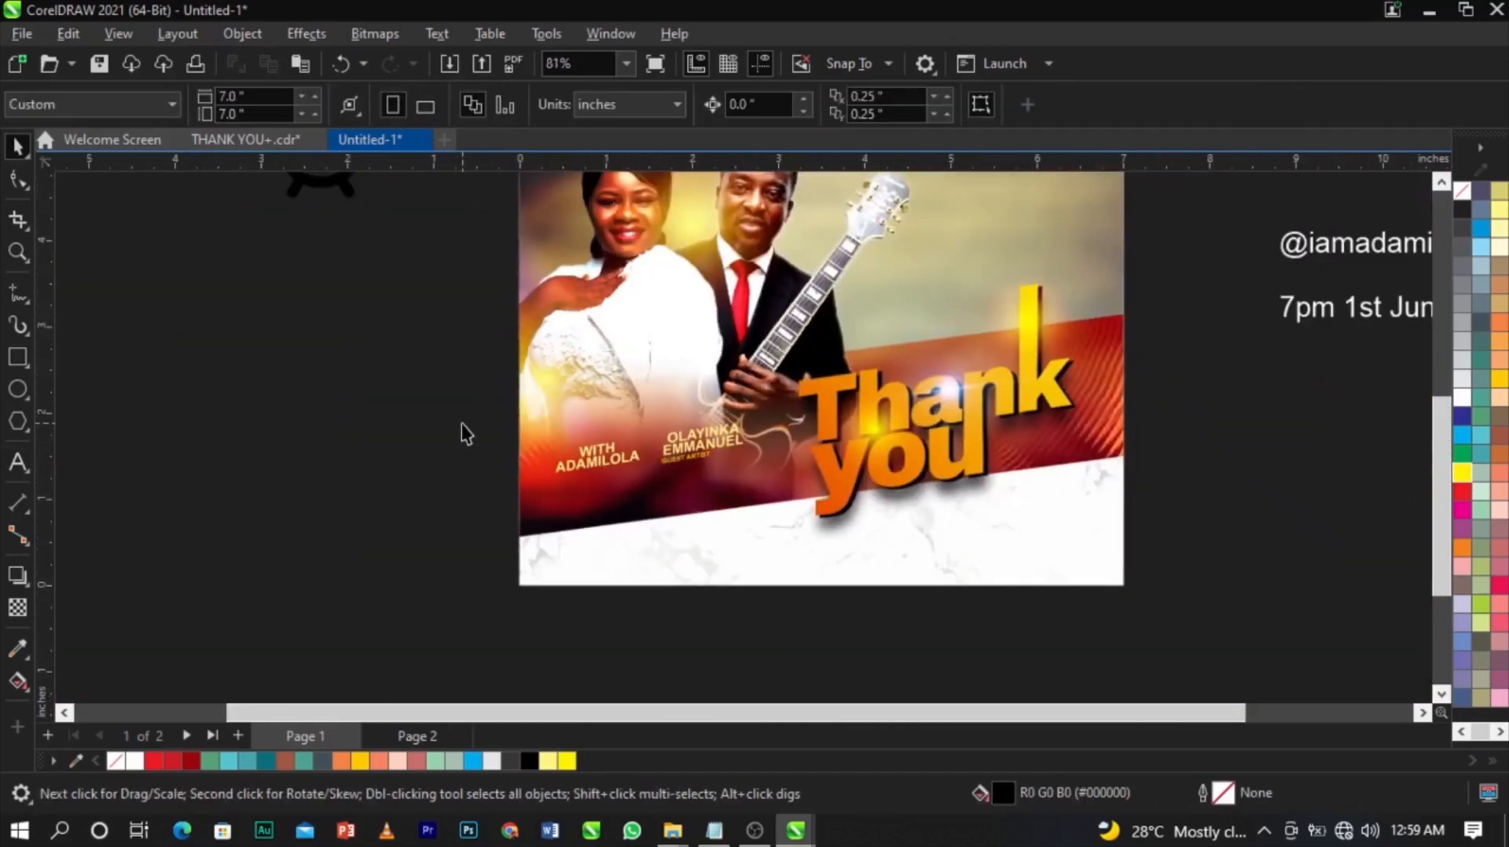
# Zoom in and move the handle and date text block below the flyer.
pyautogui.scroll(-3, 461, 425)
pyautogui.press('z')
pyautogui.moveTo(463, 357); pyautogui.dragTo(1057, 528)
pyautogui.press('space')
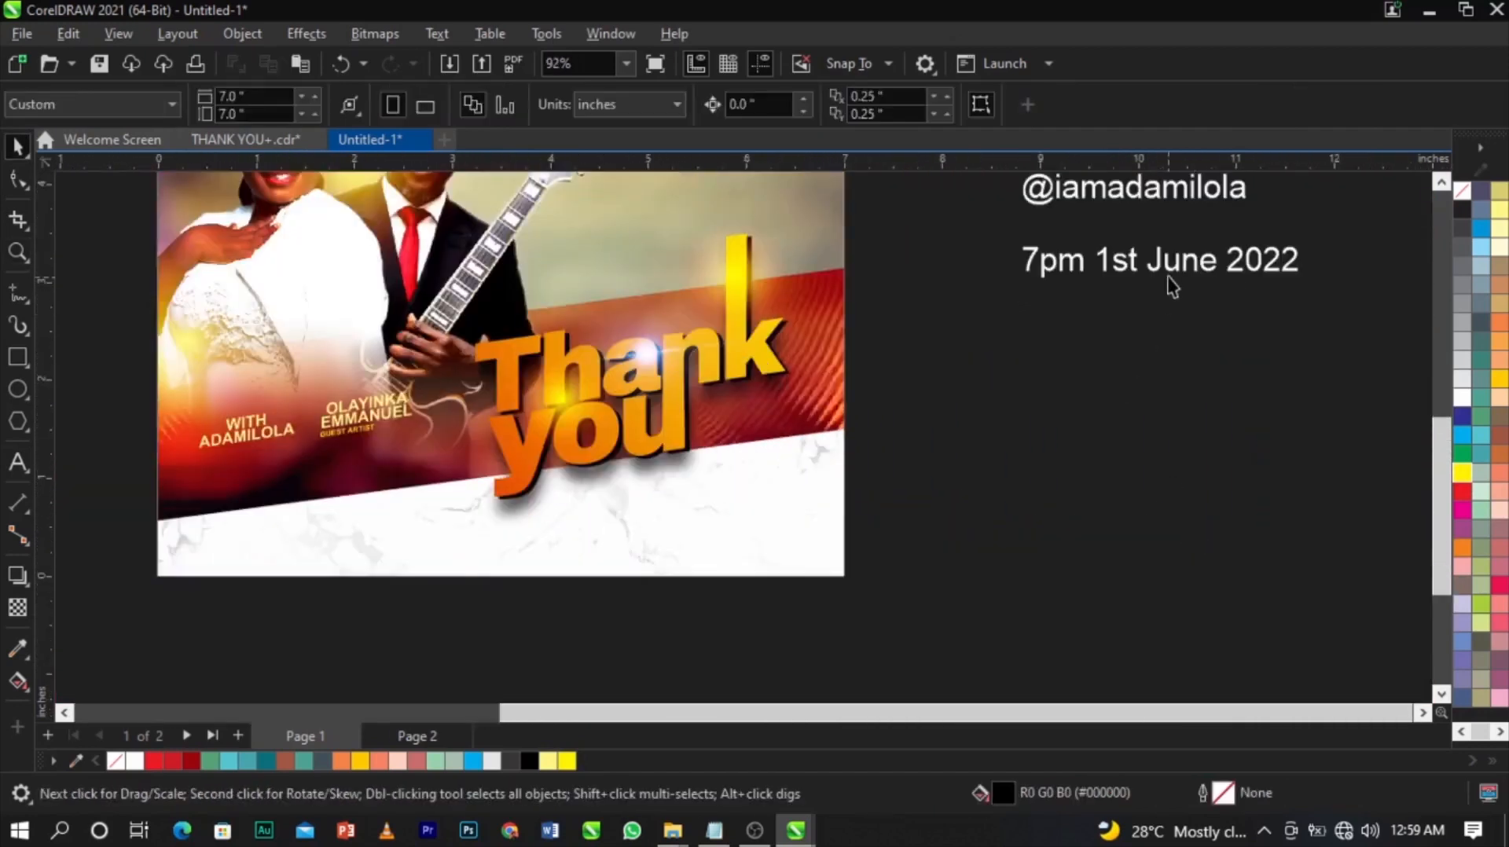
pyautogui.click(1169, 284)
pyautogui.scroll(-2, 1167, 344)
pyautogui.moveTo(1168, 345); pyautogui.dragTo(810, 543)
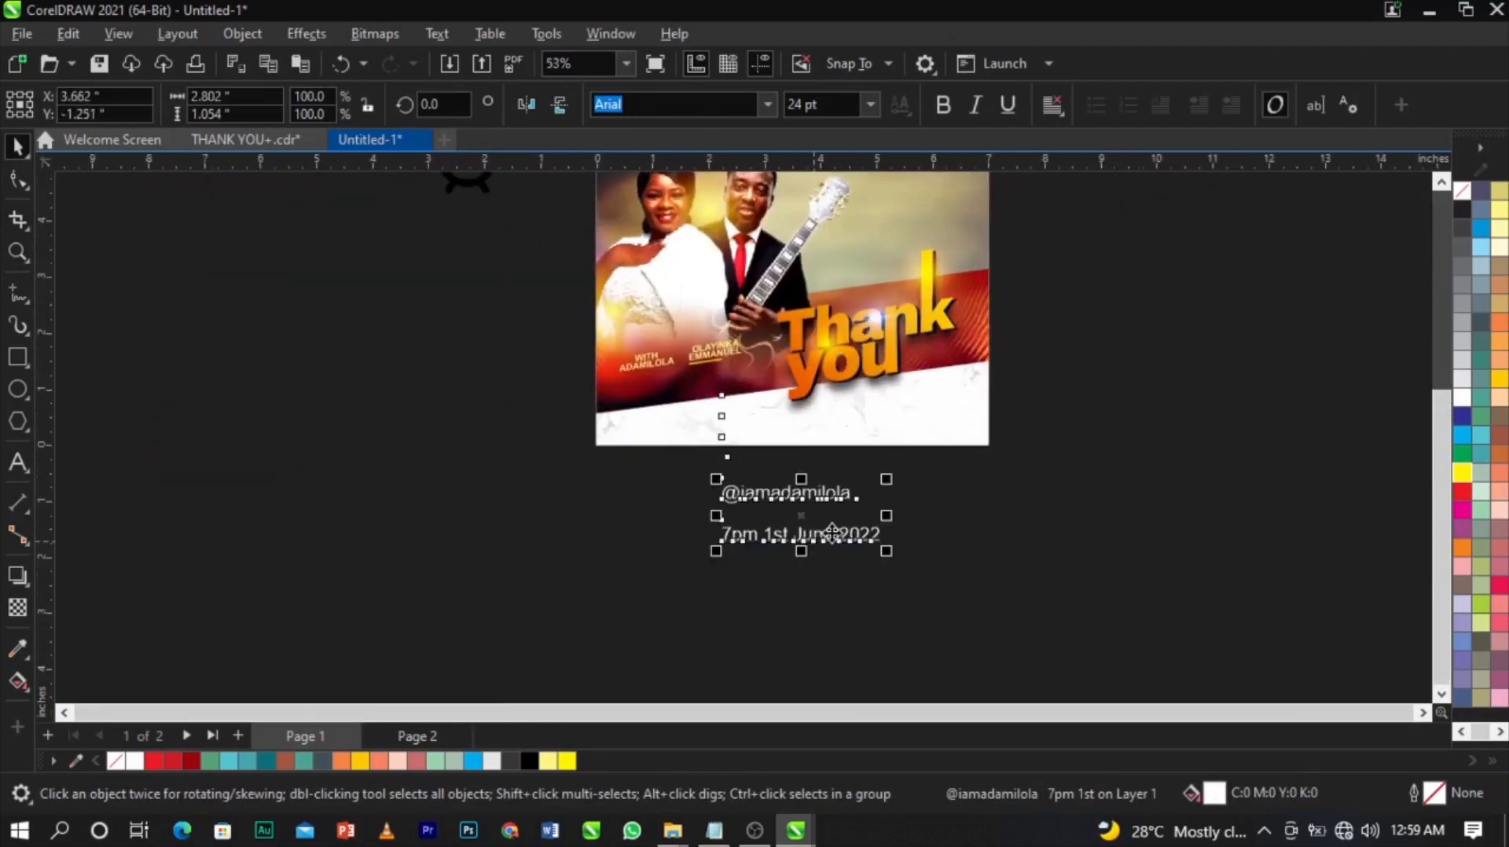
pyautogui.scroll(-3, 809, 543)
pyautogui.press('Escape')
# Move the Instagram icon and alarm clock below-left of the flyer and zoom in on them.
pyautogui.moveTo(537, 283); pyautogui.dragTo(638, 525)
pyautogui.moveTo(623, 322); pyautogui.dragTo(658, 489)
pyautogui.press('z')
pyautogui.moveTo(552, 425); pyautogui.dragTo(998, 555)
pyautogui.press('space')
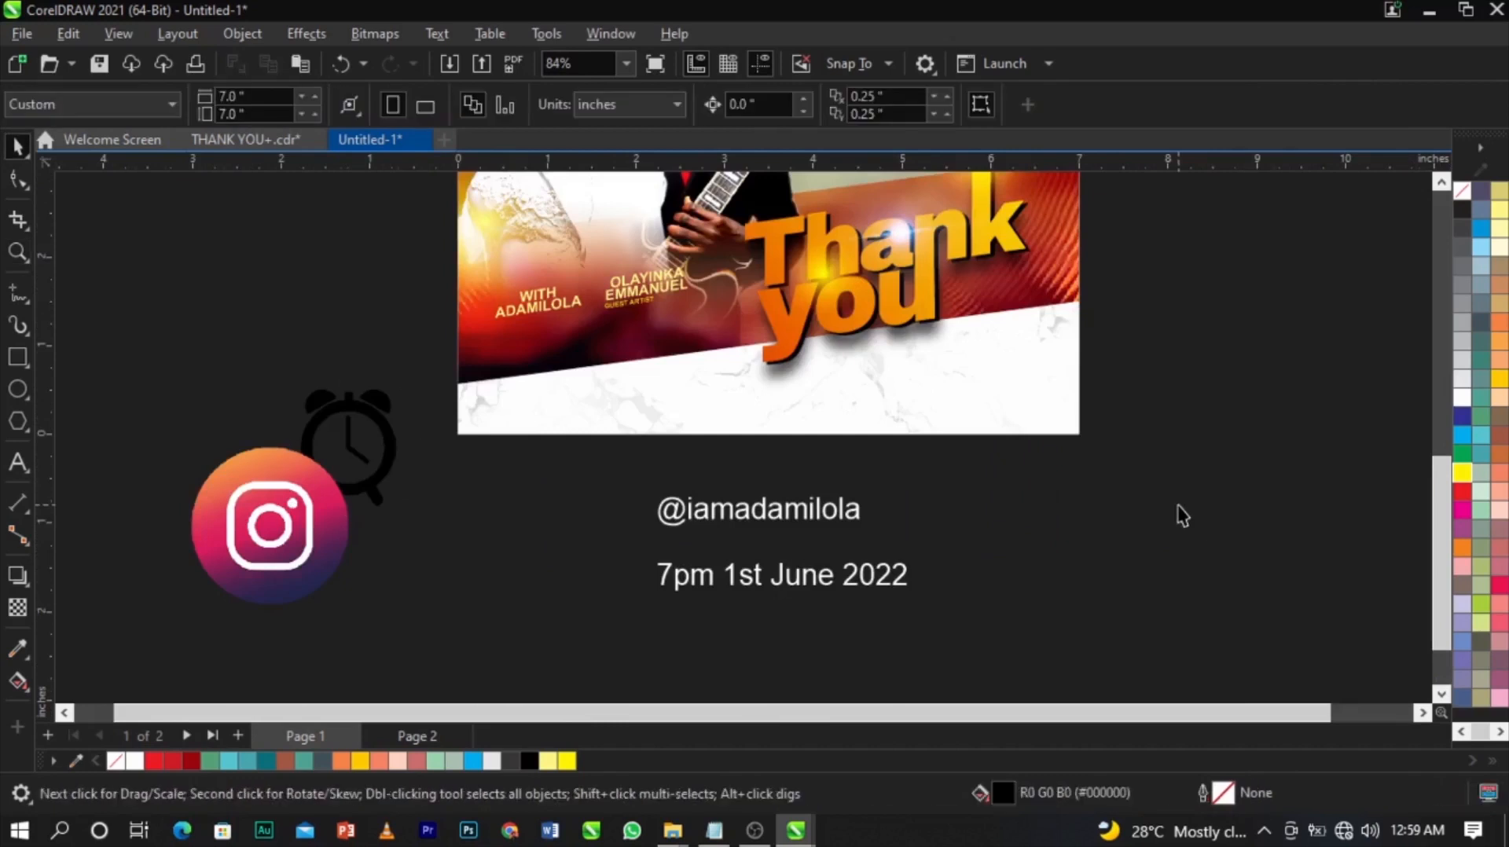
pyautogui.scroll(1, 826, 532)
# Cut the Instagram handle line out of the paragraph into its own text object.
pyautogui.click(921, 543)
pyautogui.doubleClick(934, 545)
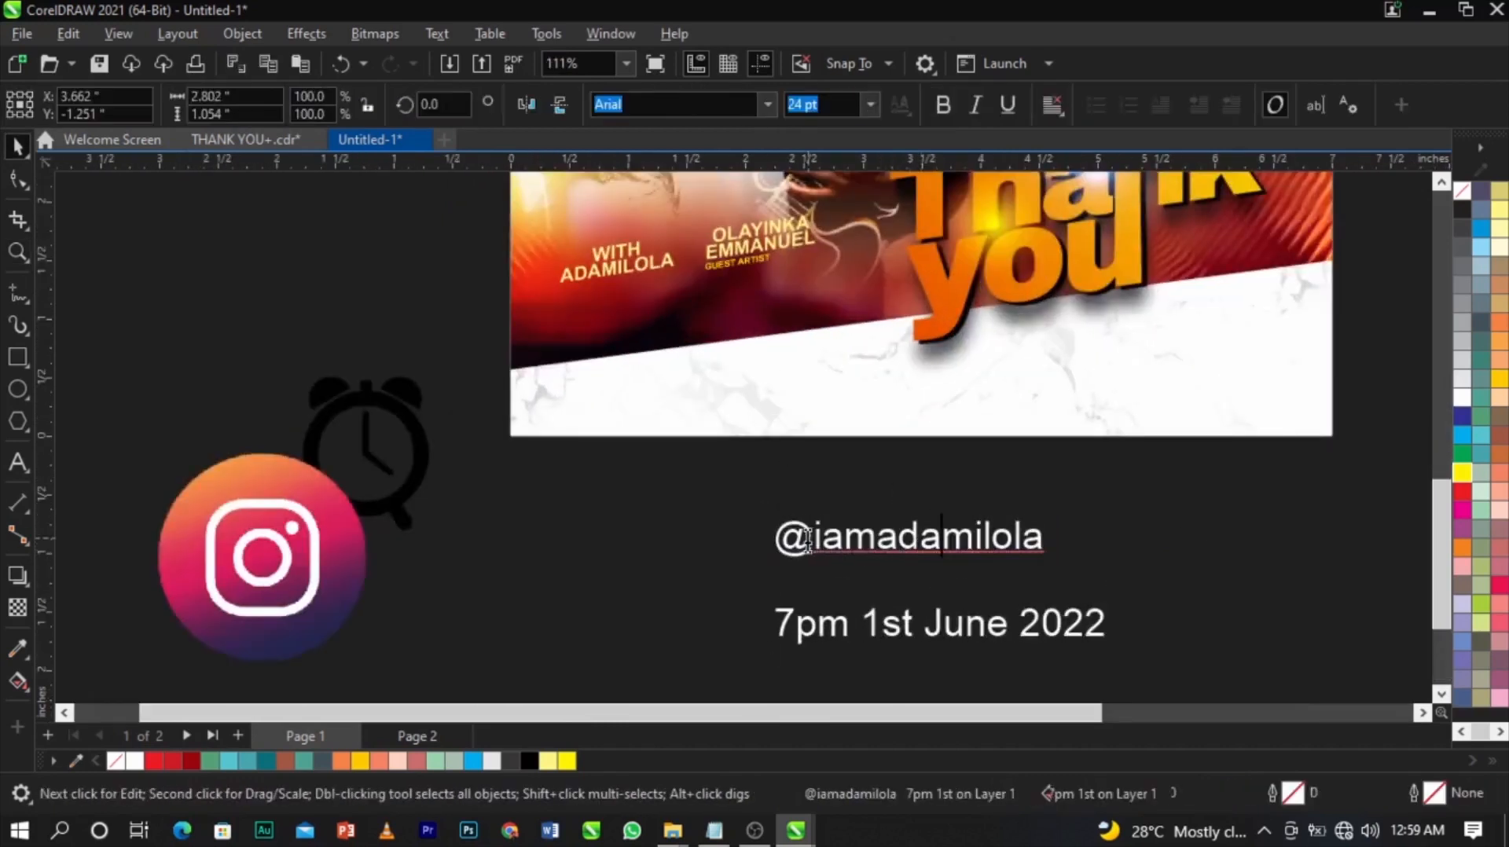
pyautogui.moveTo(1045, 542); pyautogui.dragTo(759, 563)
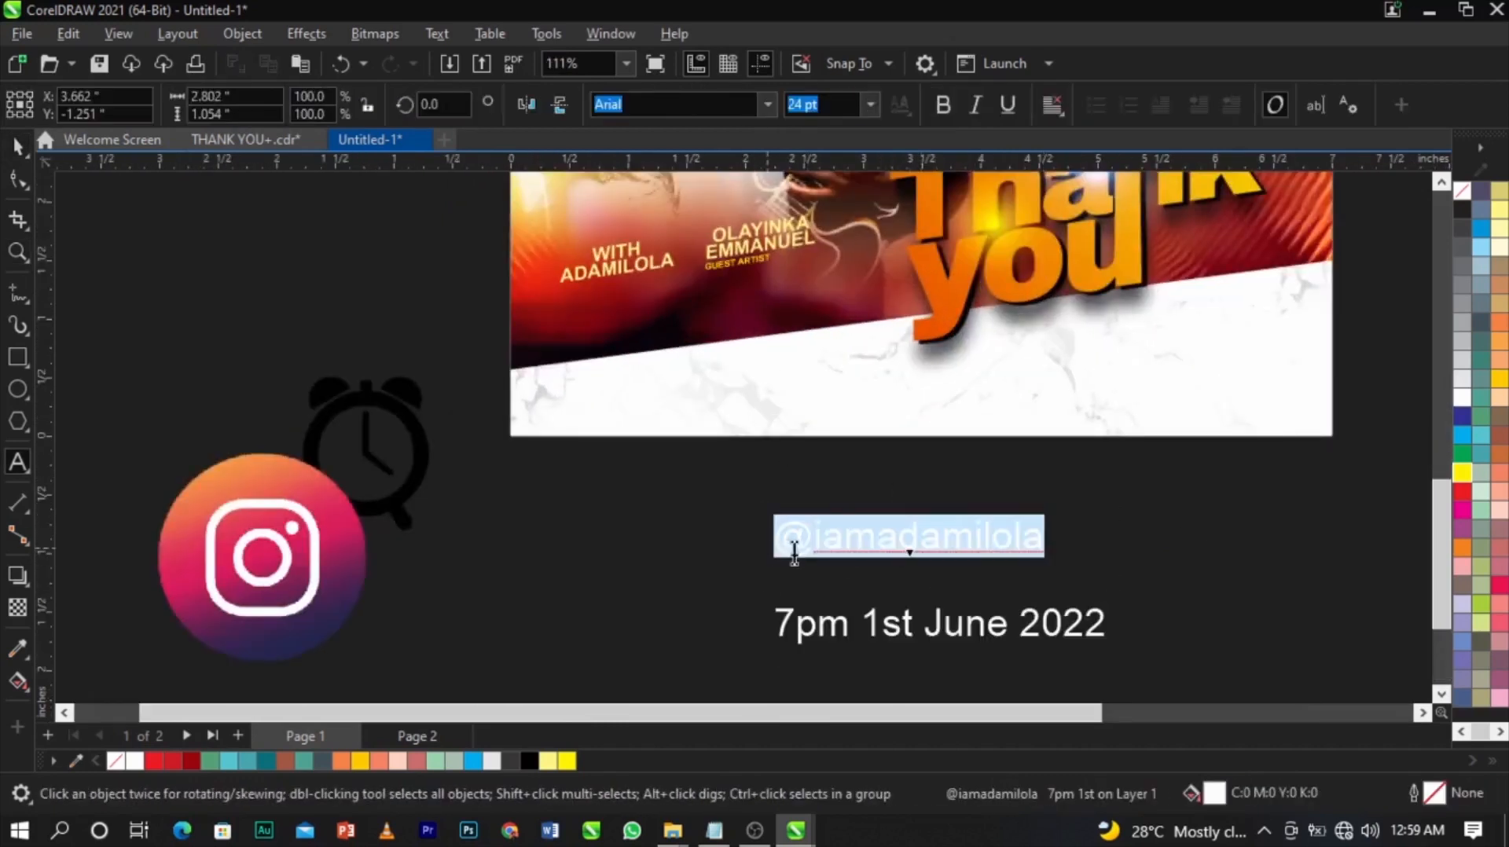
pyautogui.hotkey('ctrl', 'x')
pyautogui.click(529, 603)
pyautogui.hotkey('ctrl', 'v')
pyautogui.hotkey('ctrl', 'space')
# Move '7pm 1st June 2022' right and nudge it up to the photo's lower edge.
pyautogui.moveTo(787, 638); pyautogui.dragTo(1089, 627)
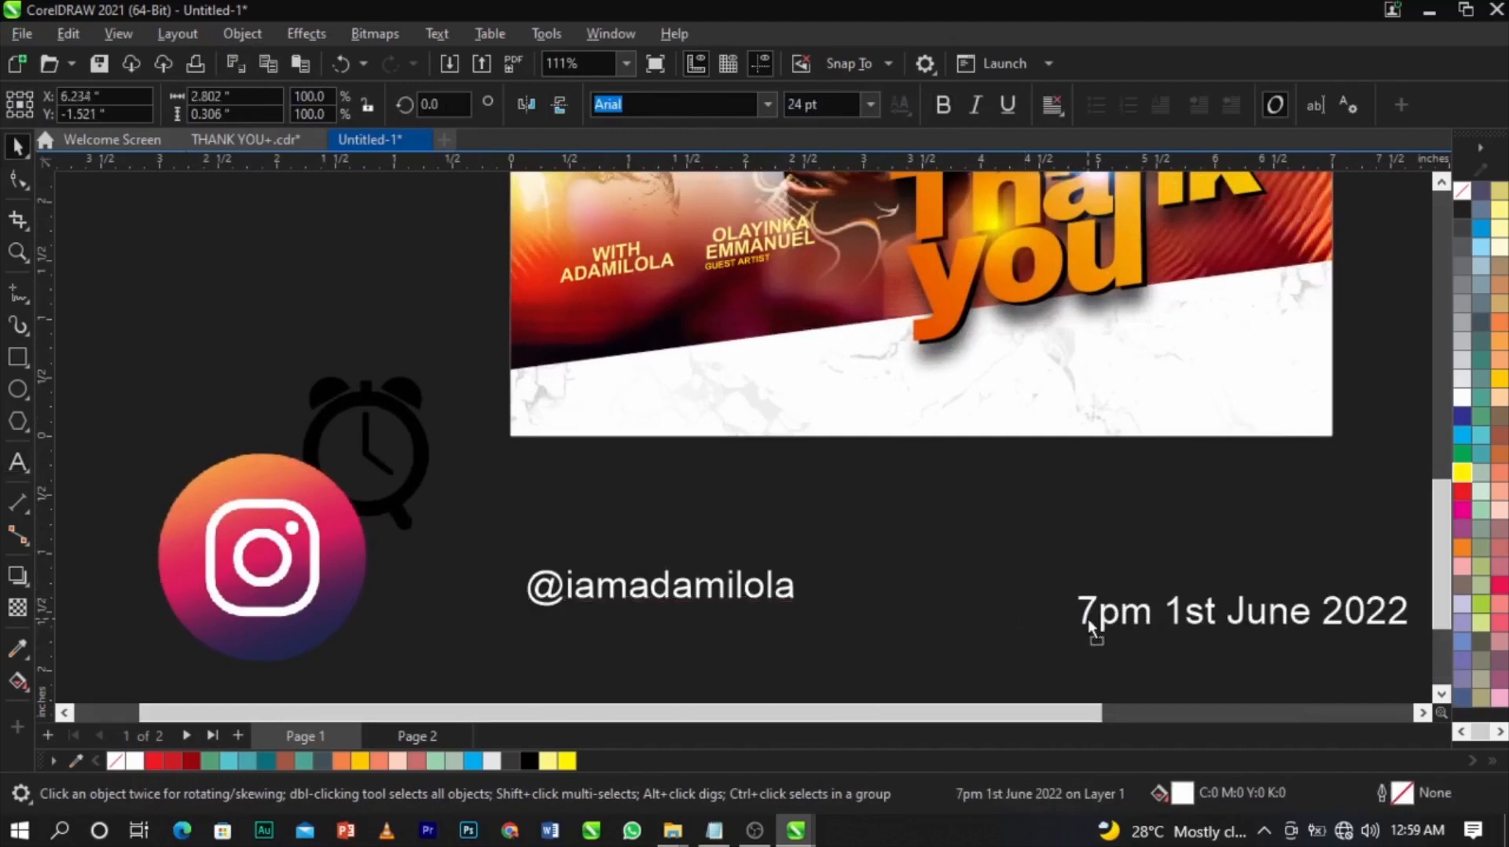
pyautogui.press('Up')
pyautogui.press('Up')
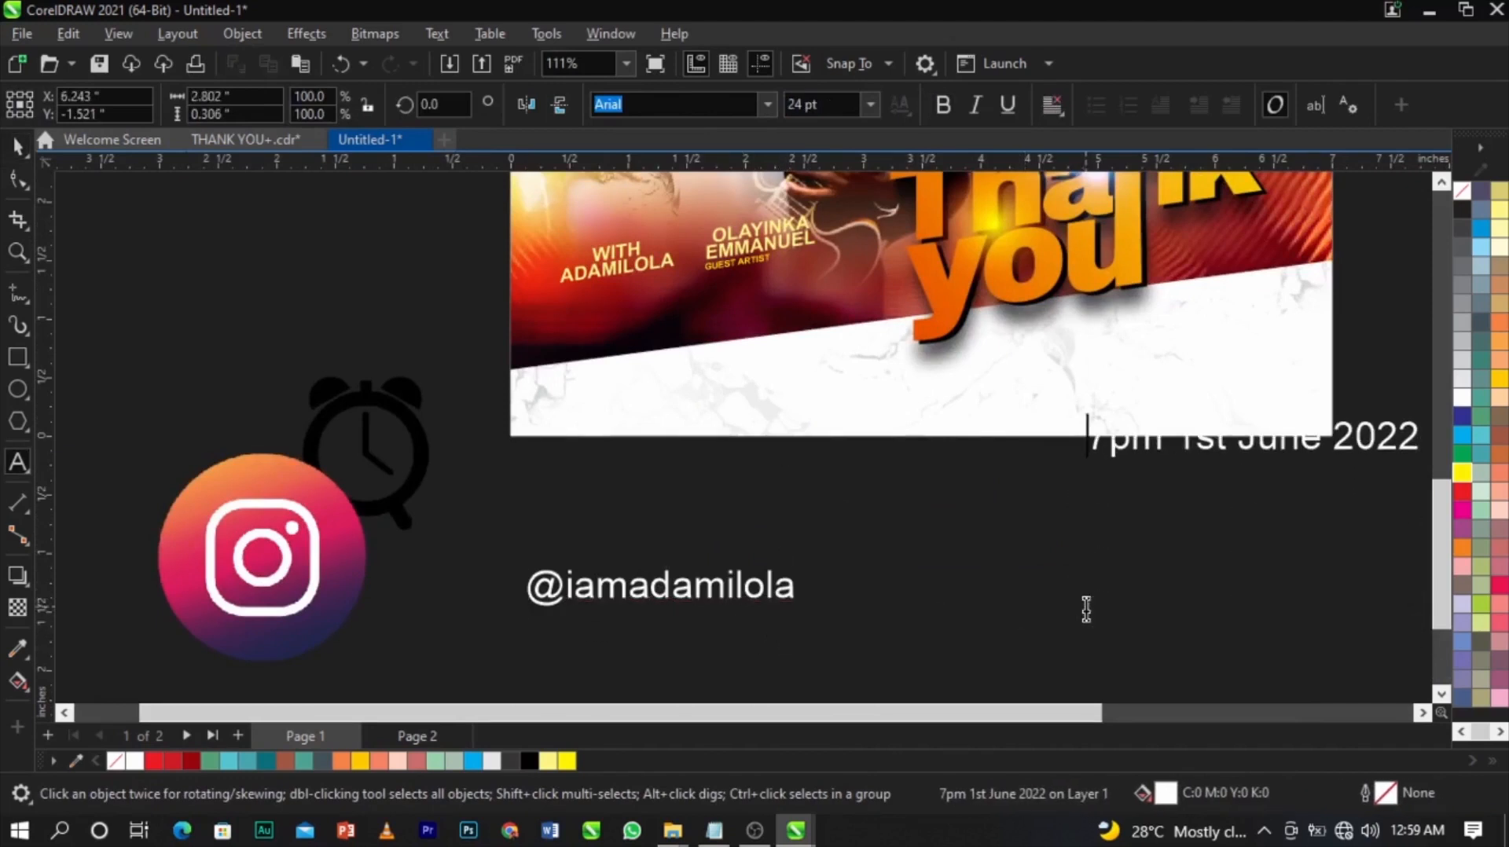
pyautogui.hotkey('ctrl', 'space')
# Move the alarm clock next to the handle text and shift the handle right.
pyautogui.click(244, 543)
pyautogui.click(422, 487)
pyautogui.moveTo(422, 488); pyautogui.dragTo(581, 551)
pyautogui.moveTo(657, 607); pyautogui.dragTo(848, 627)
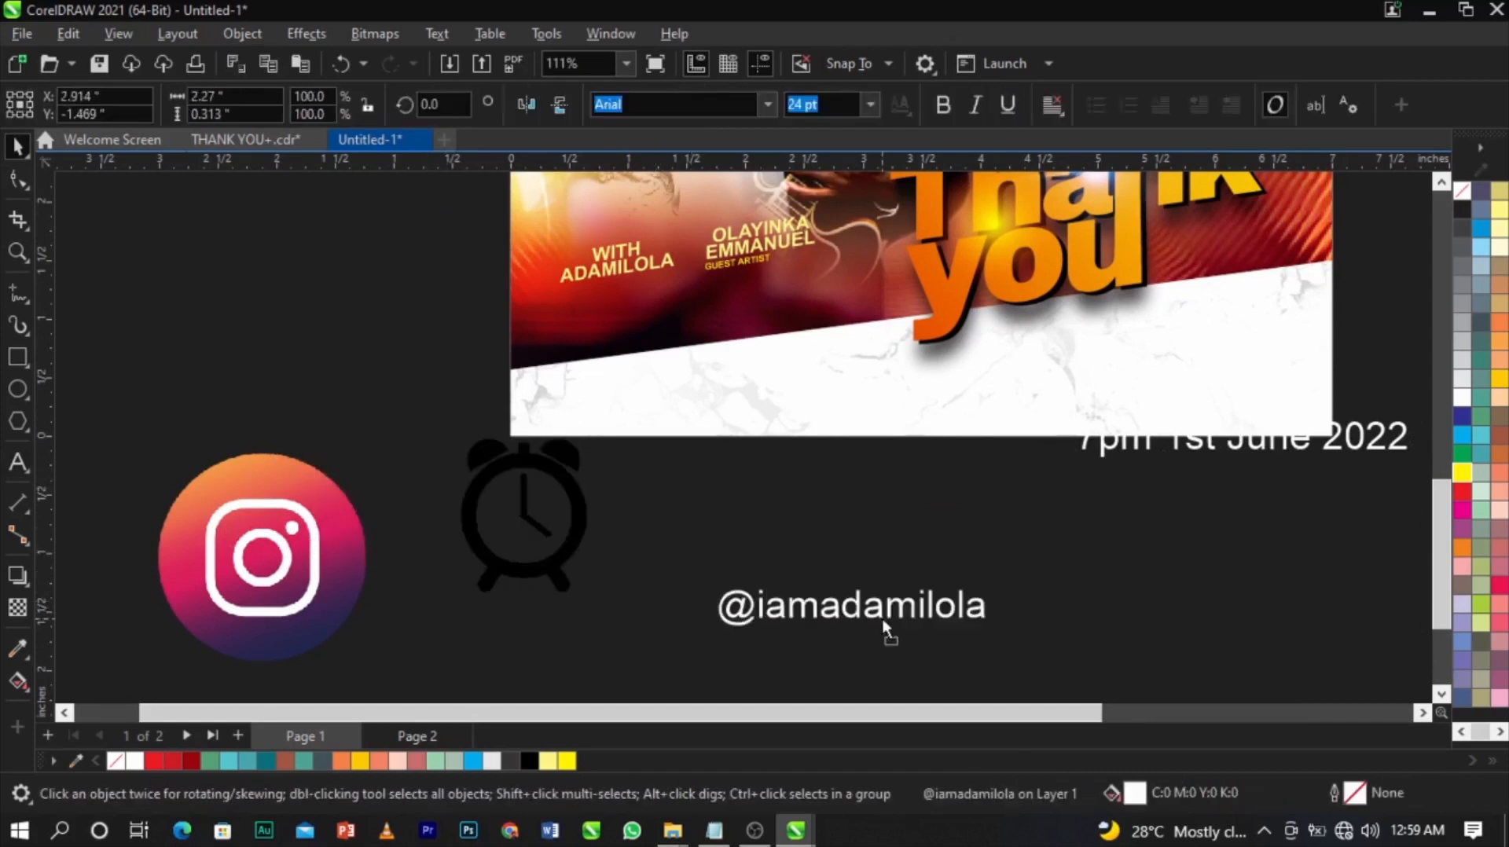
pyautogui.click(565, 549)
pyautogui.moveTo(541, 536); pyautogui.dragTo(622, 516)
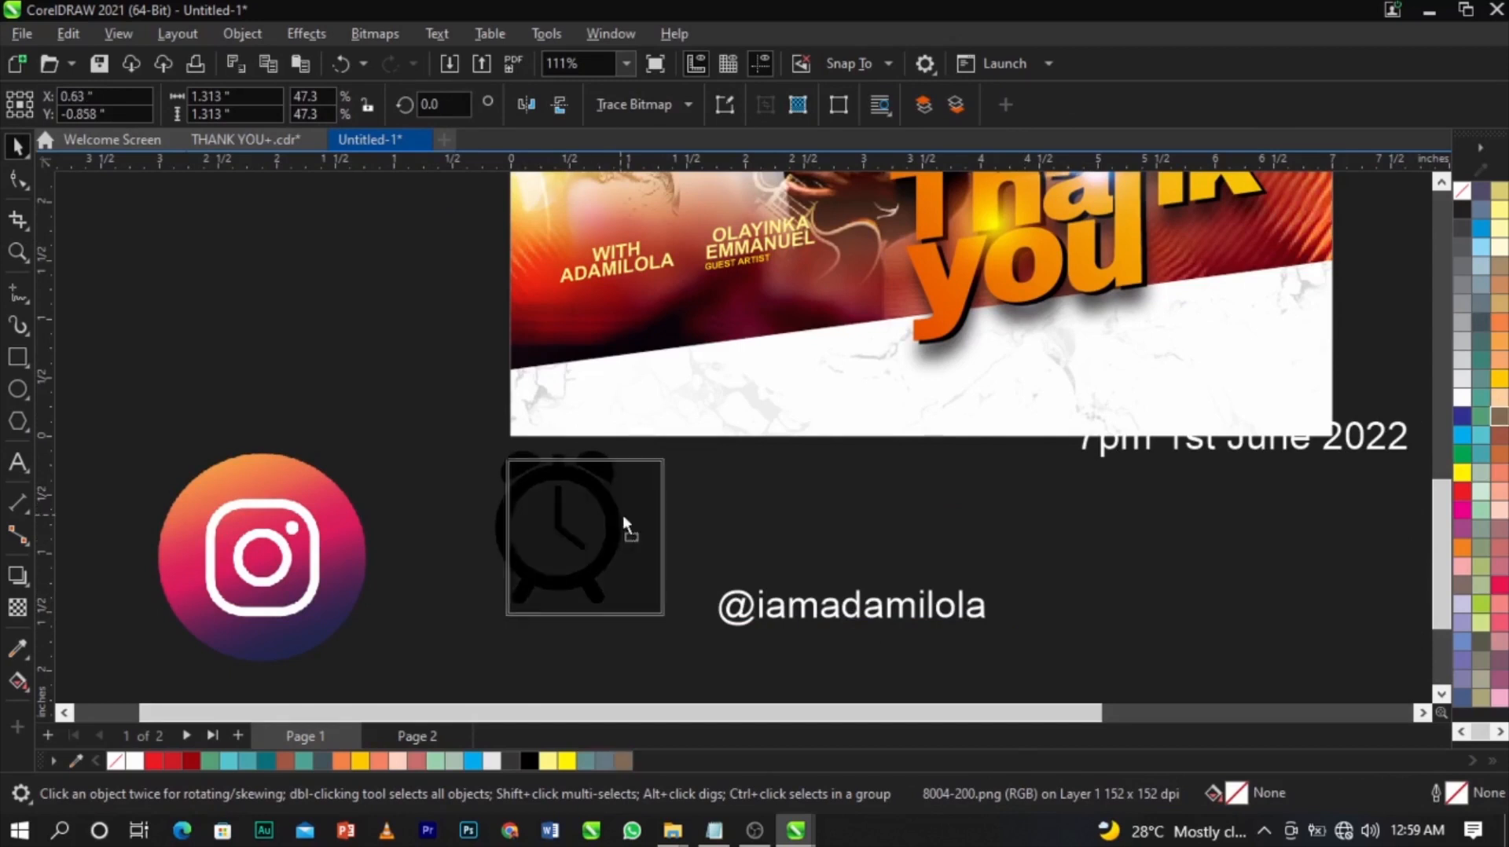
# Convert the alarm clock image to a bitmap, then to Black and White (1-bit).
pyautogui.scroll(3, 622, 516)
pyautogui.scroll(-6, 653, 507)
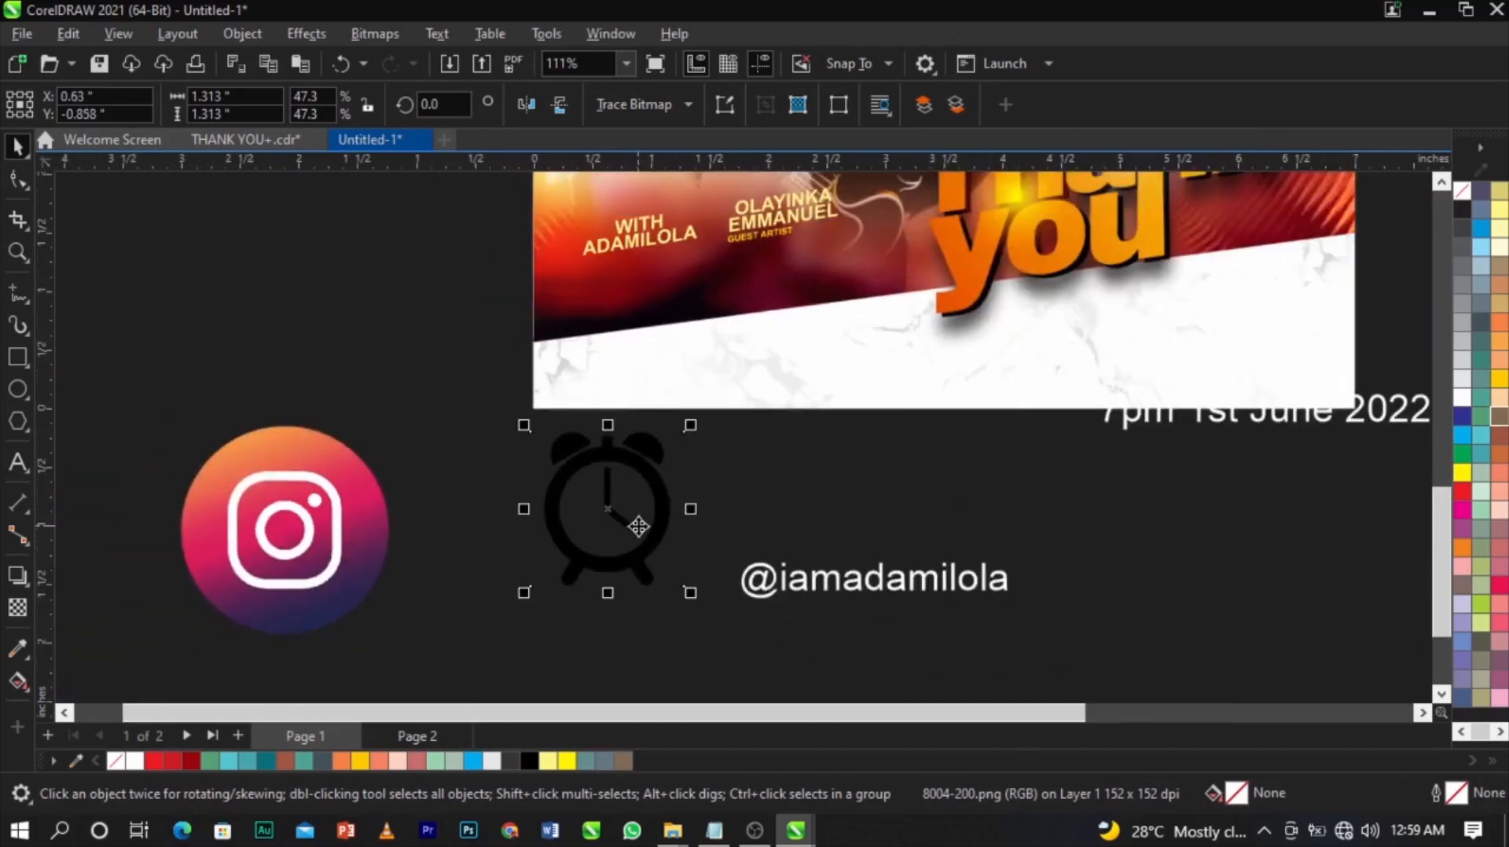
pyautogui.click(366, 33)
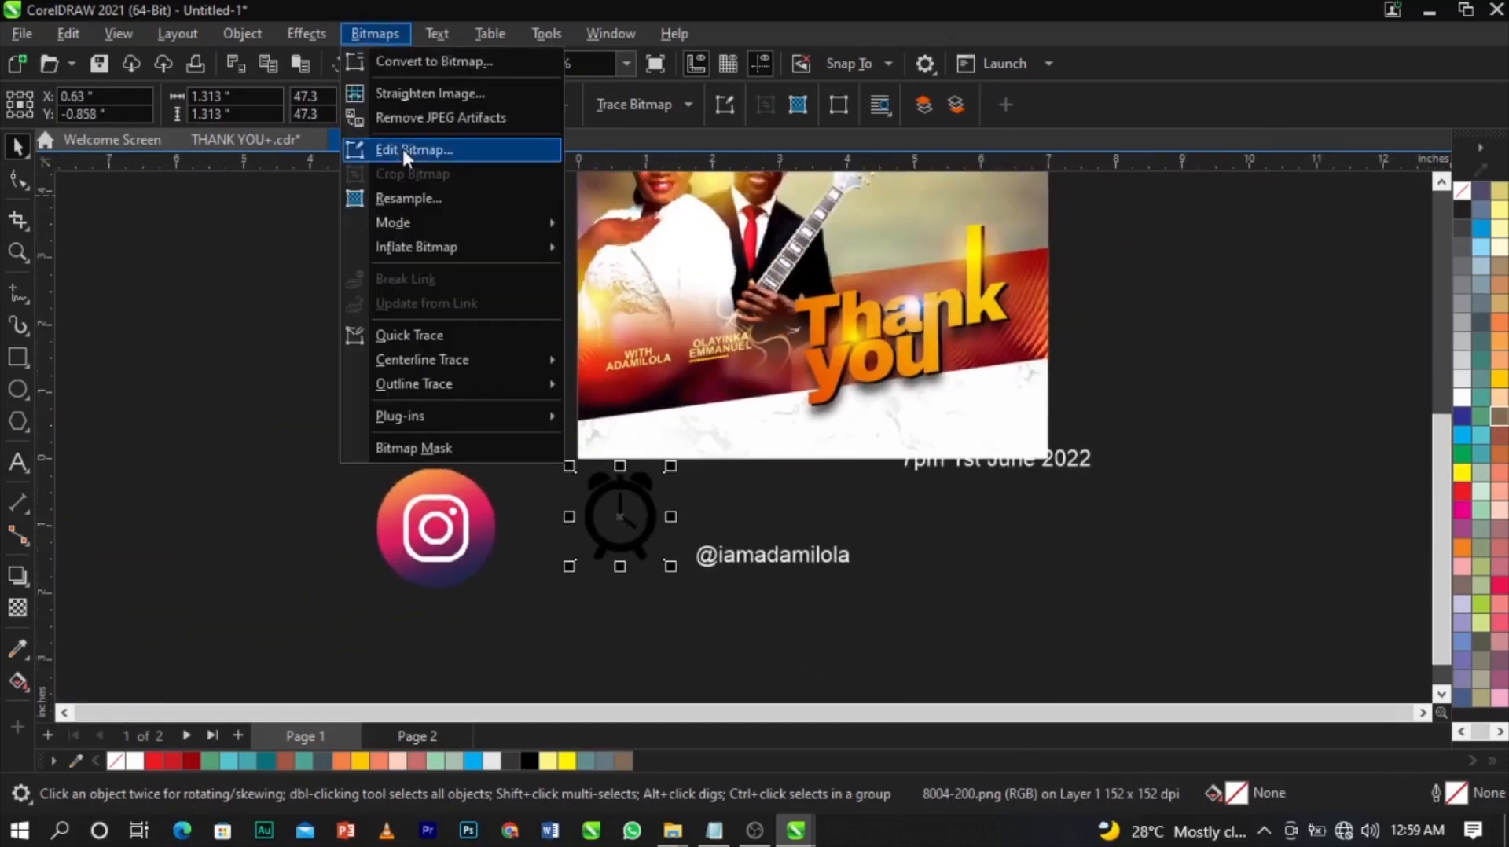
pyautogui.click(407, 61)
pyautogui.click(780, 537)
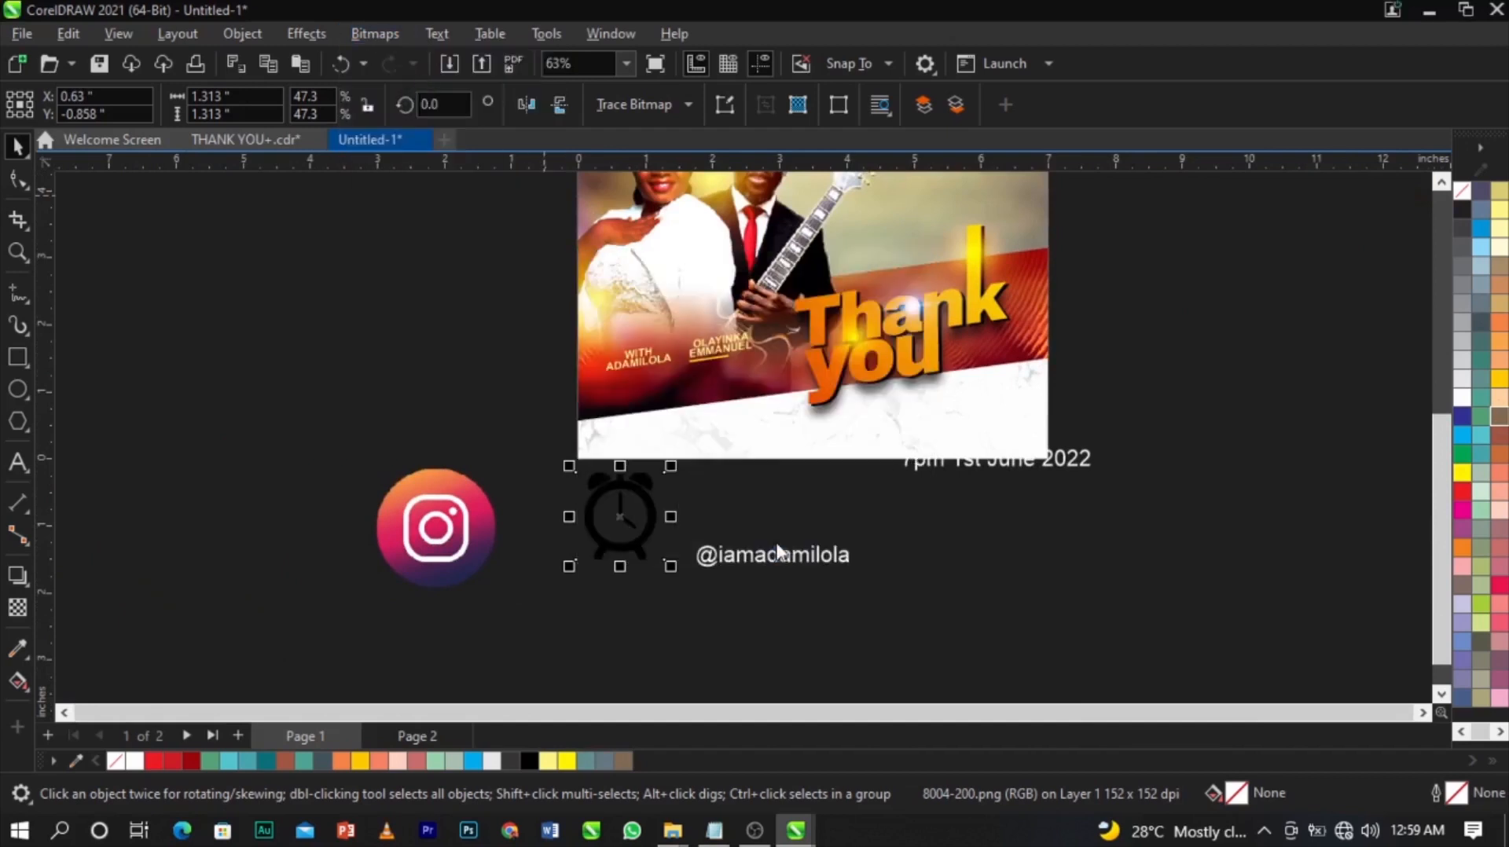
pyautogui.click(369, 36)
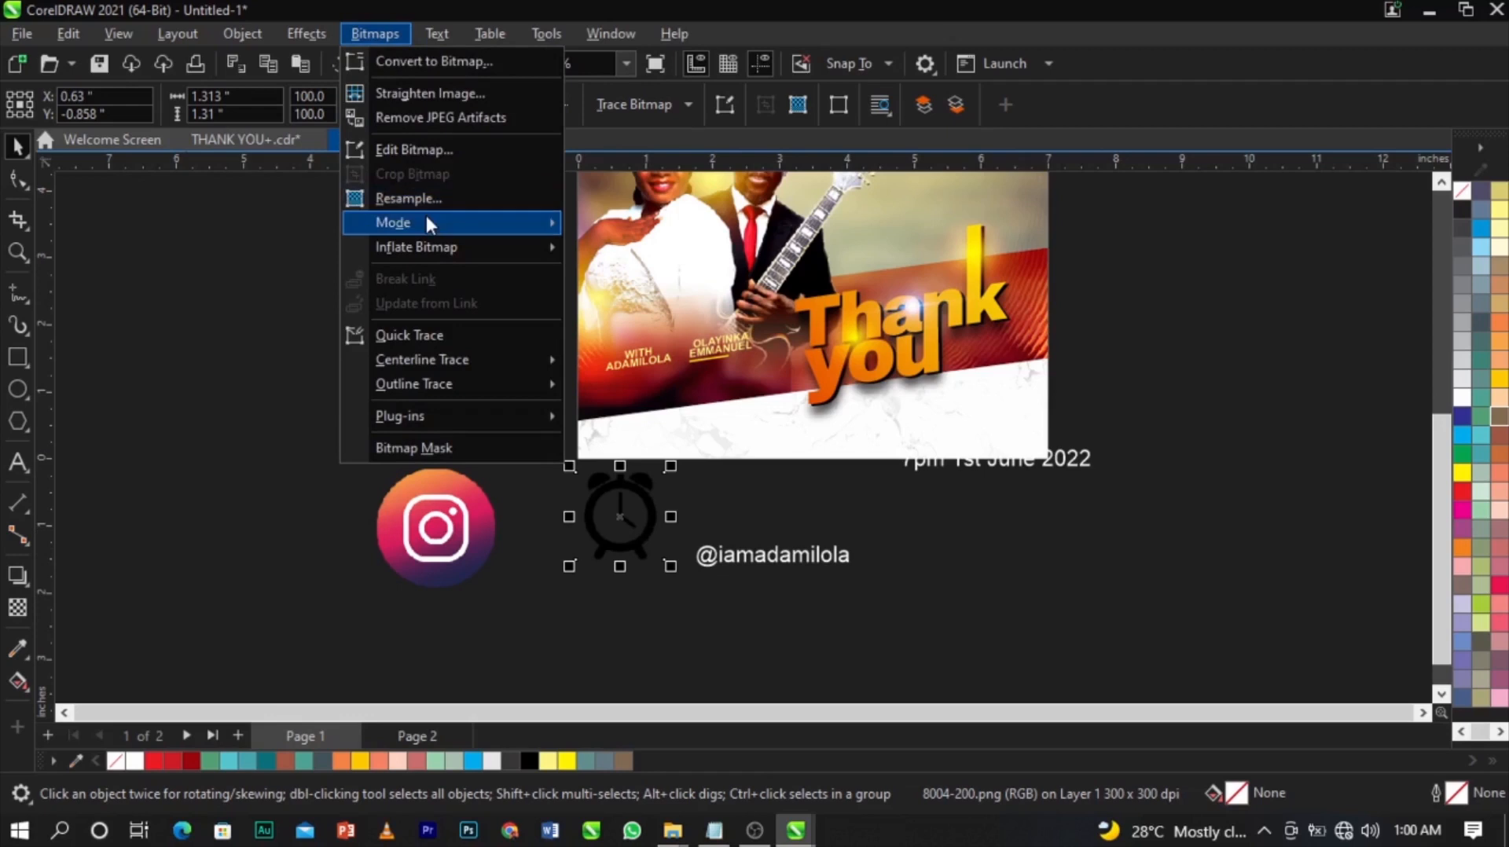
pyautogui.moveTo(475, 224)
pyautogui.click(641, 234)
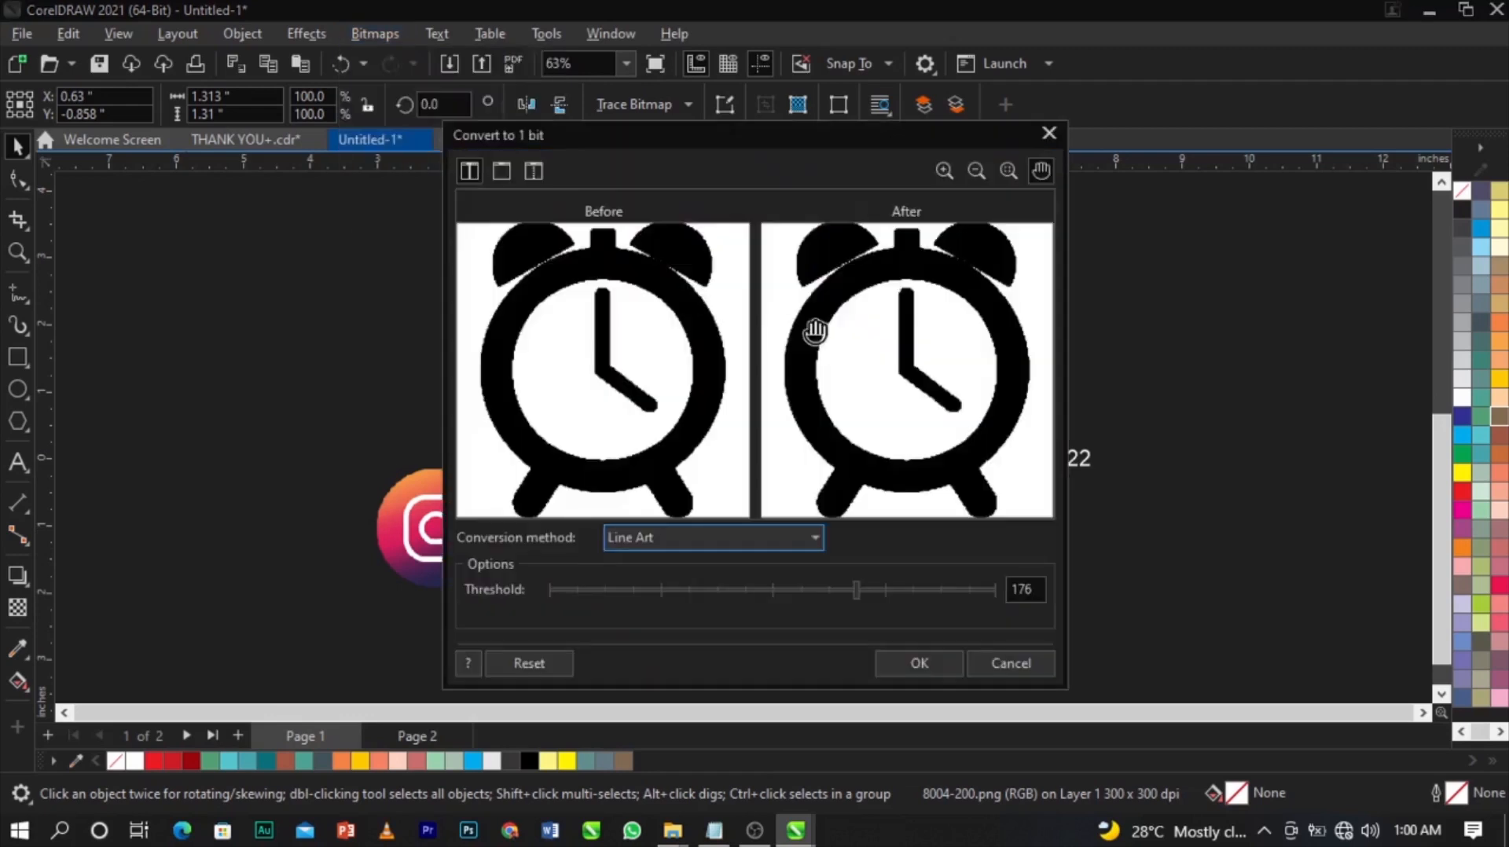
pyautogui.click(921, 663)
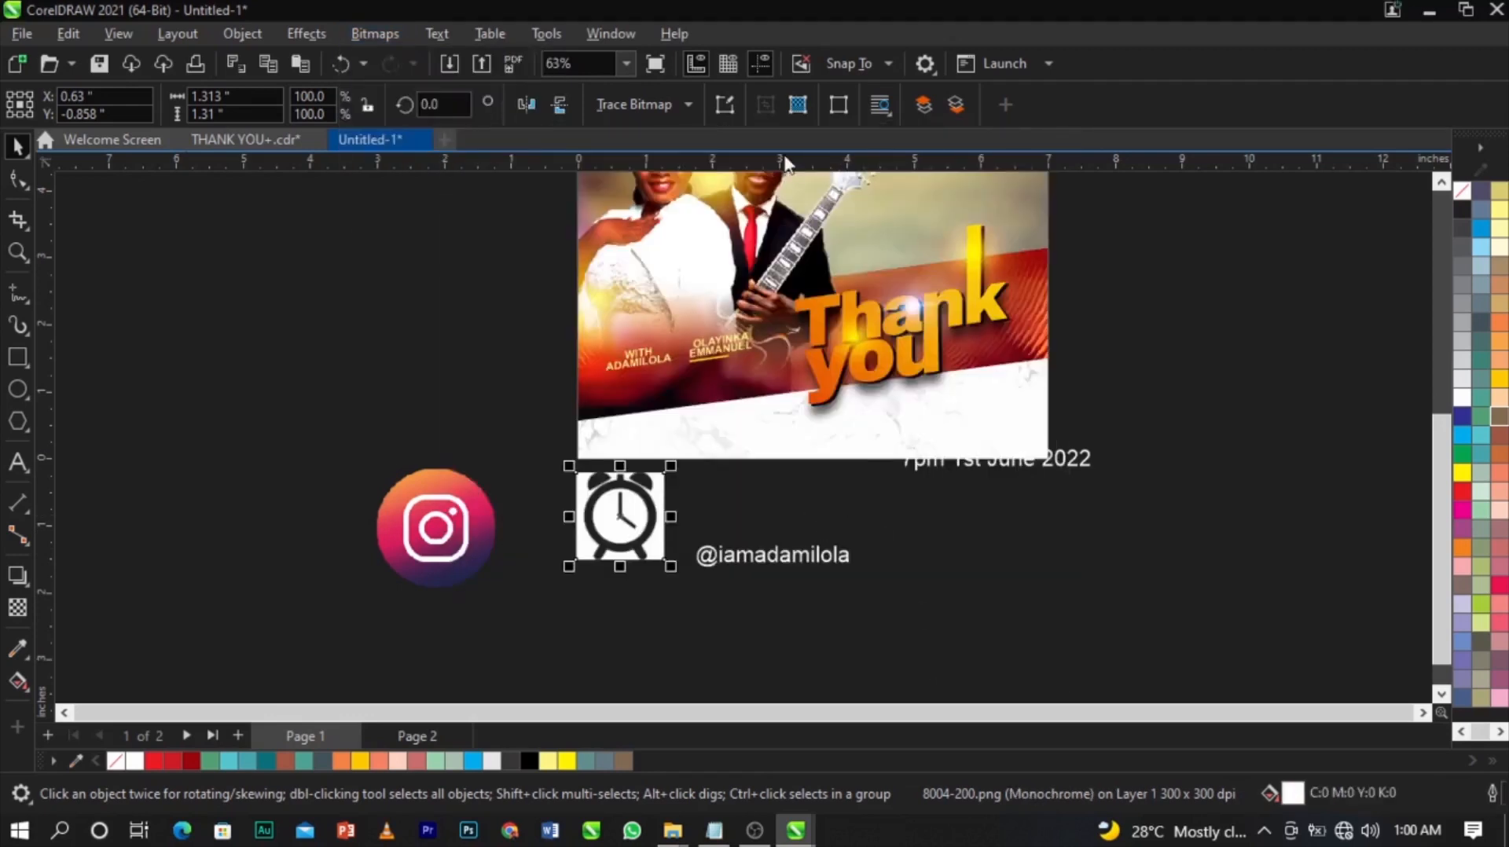
# Trace the clock with Outline Trace > Line Art and accept the result.
pyautogui.click(683, 107)
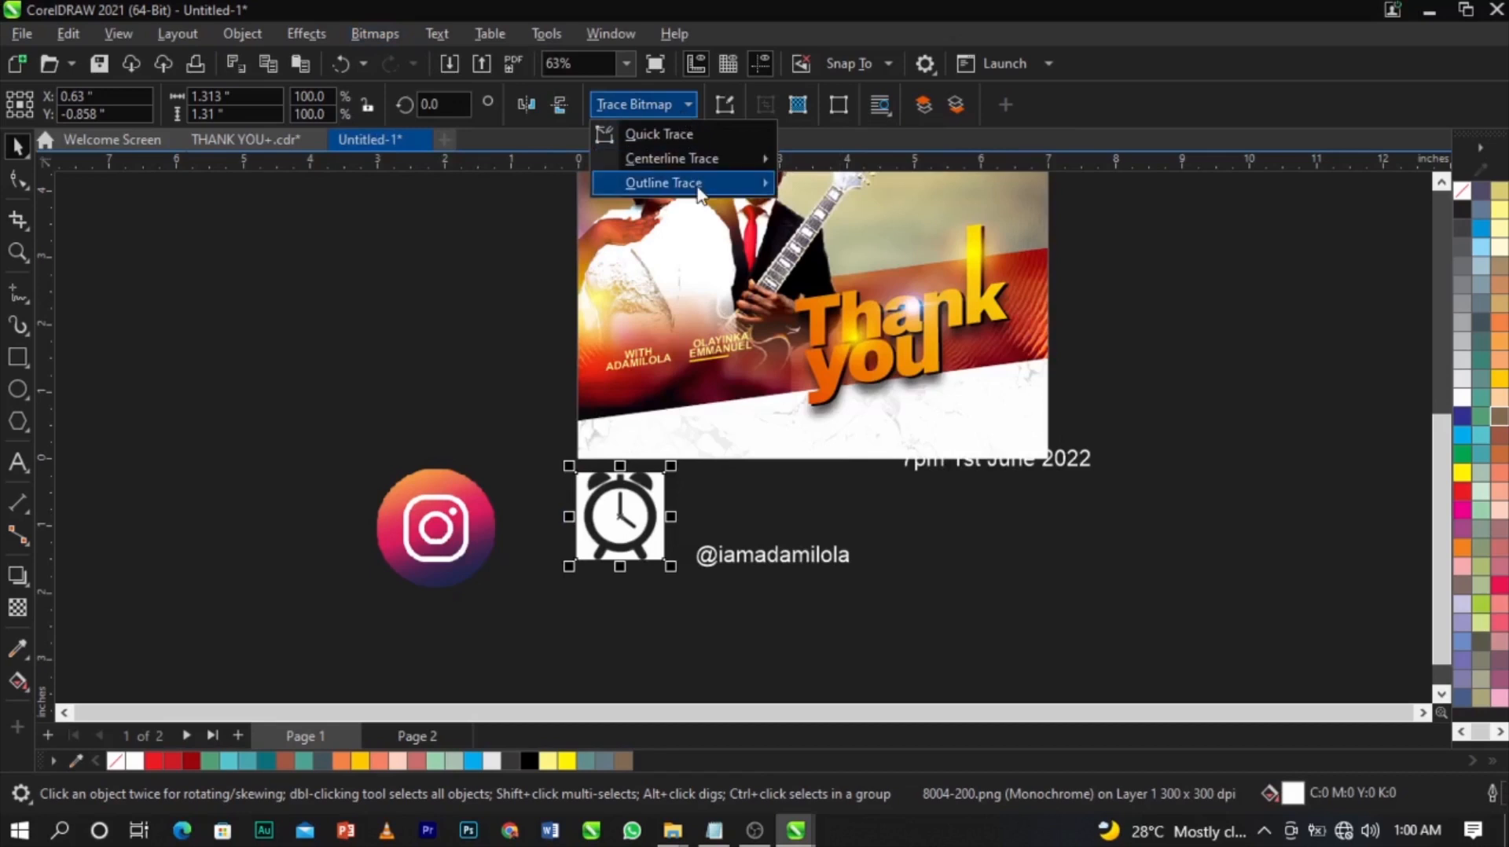
pyautogui.moveTo(699, 192)
pyautogui.click(886, 189)
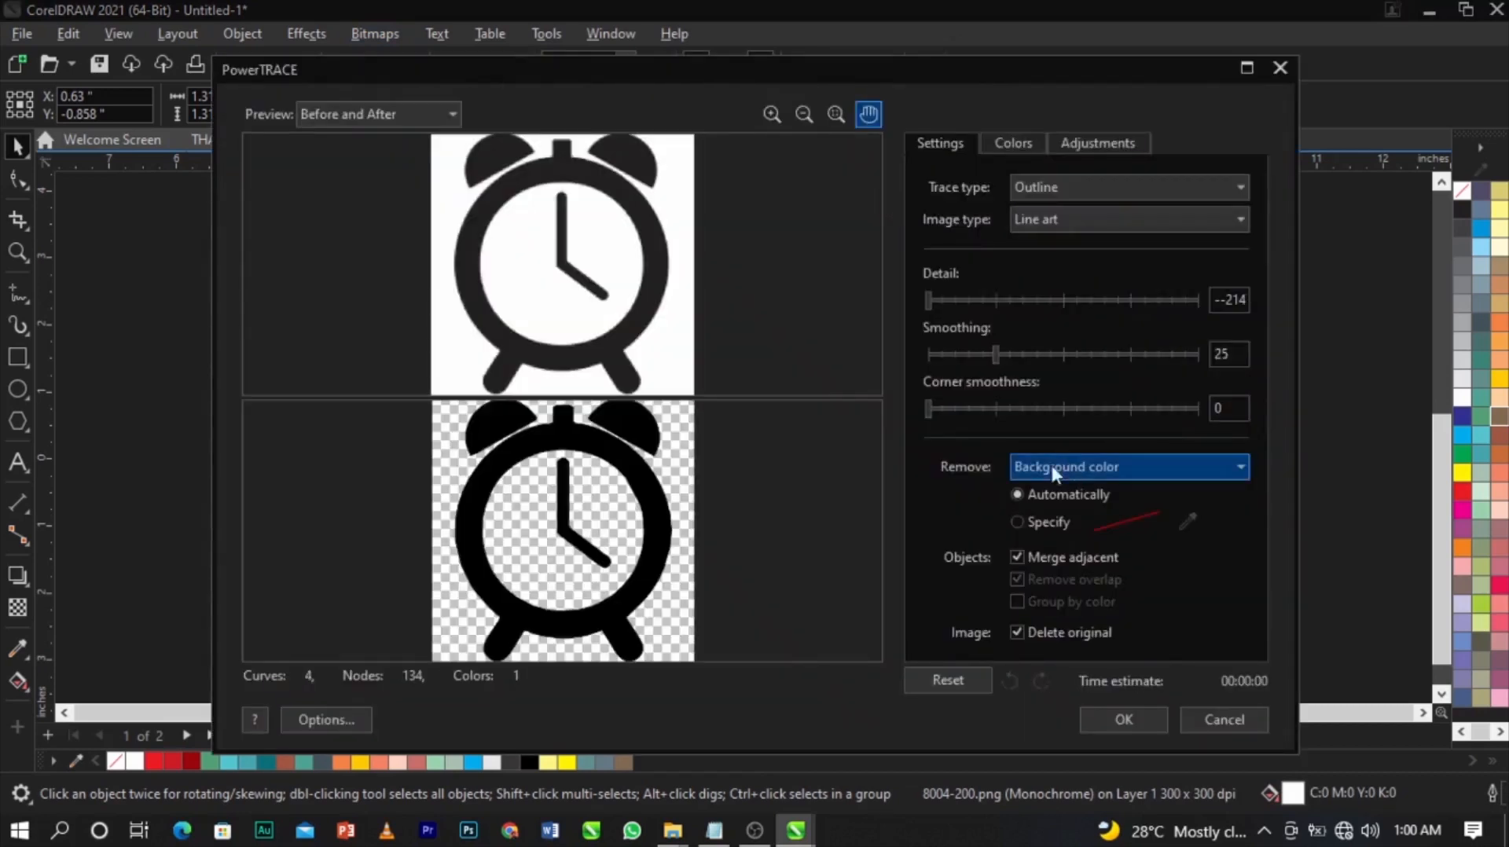
pyautogui.click(1123, 722)
pyautogui.click(633, 567)
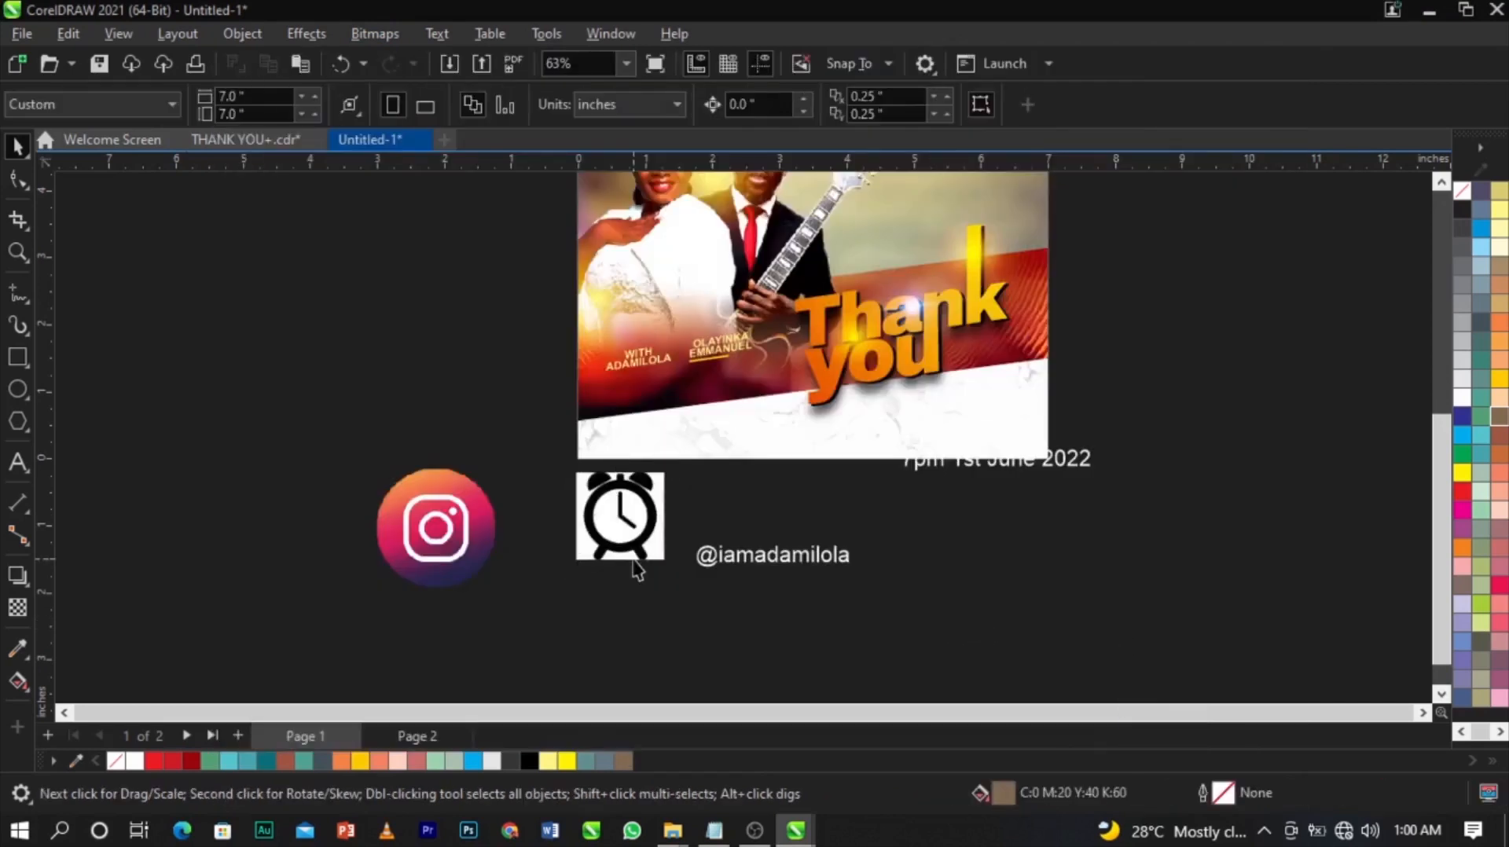
pyautogui.scroll(2, 635, 568)
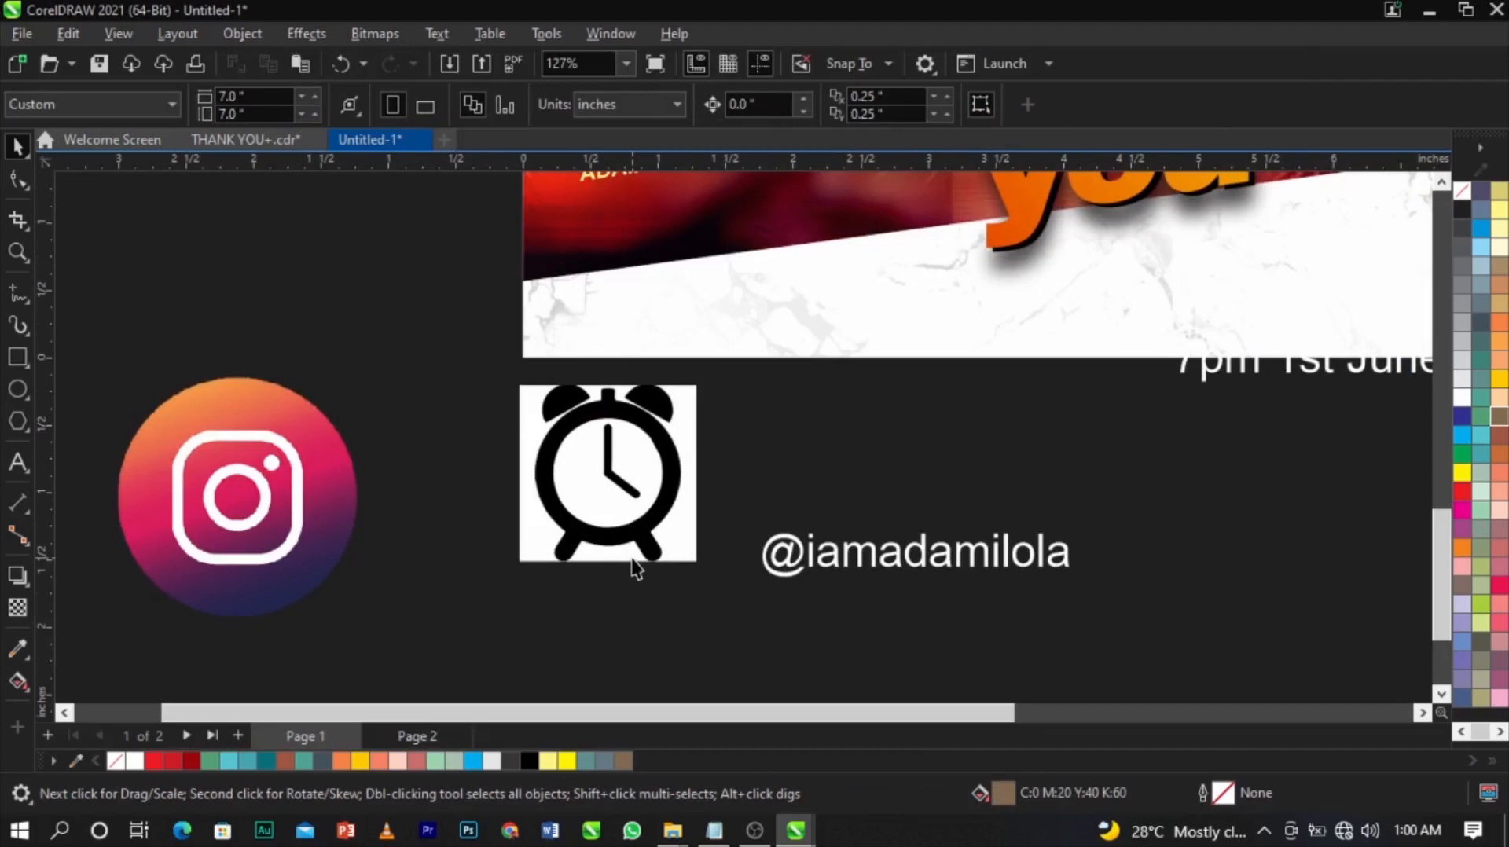
# Move the traced clock beside the handle and delete the original bitmap clock.
pyautogui.click(644, 531)
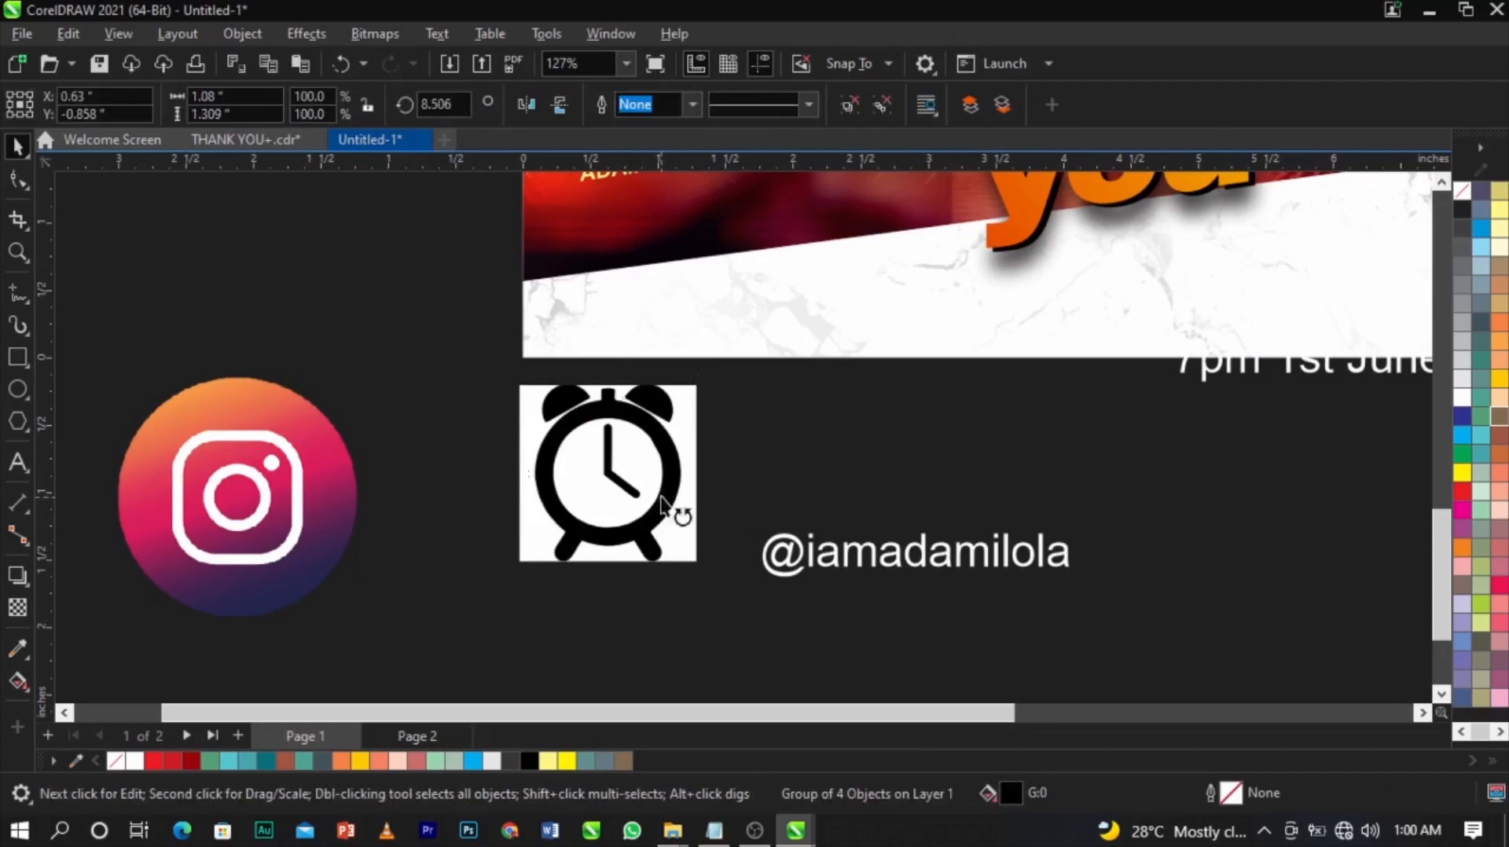
pyautogui.moveTo(677, 515)
pyautogui.mouseDown()
pyautogui.moveTo(691, 495)
pyautogui.moveTo(936, 474)
pyautogui.mouseUp()
pyautogui.click(636, 534)
pyautogui.press('Delete')
# Shrink the traced clock to 40% and place it beside the date text.
pyautogui.click(943, 487)
pyautogui.moveTo(955, 372); pyautogui.dragTo(1128, 482)
pyautogui.scroll(-2, 823, 497)
pyautogui.moveTo(456, 503); pyautogui.dragTo(602, 499)
pyautogui.scroll(-4, 601, 499)
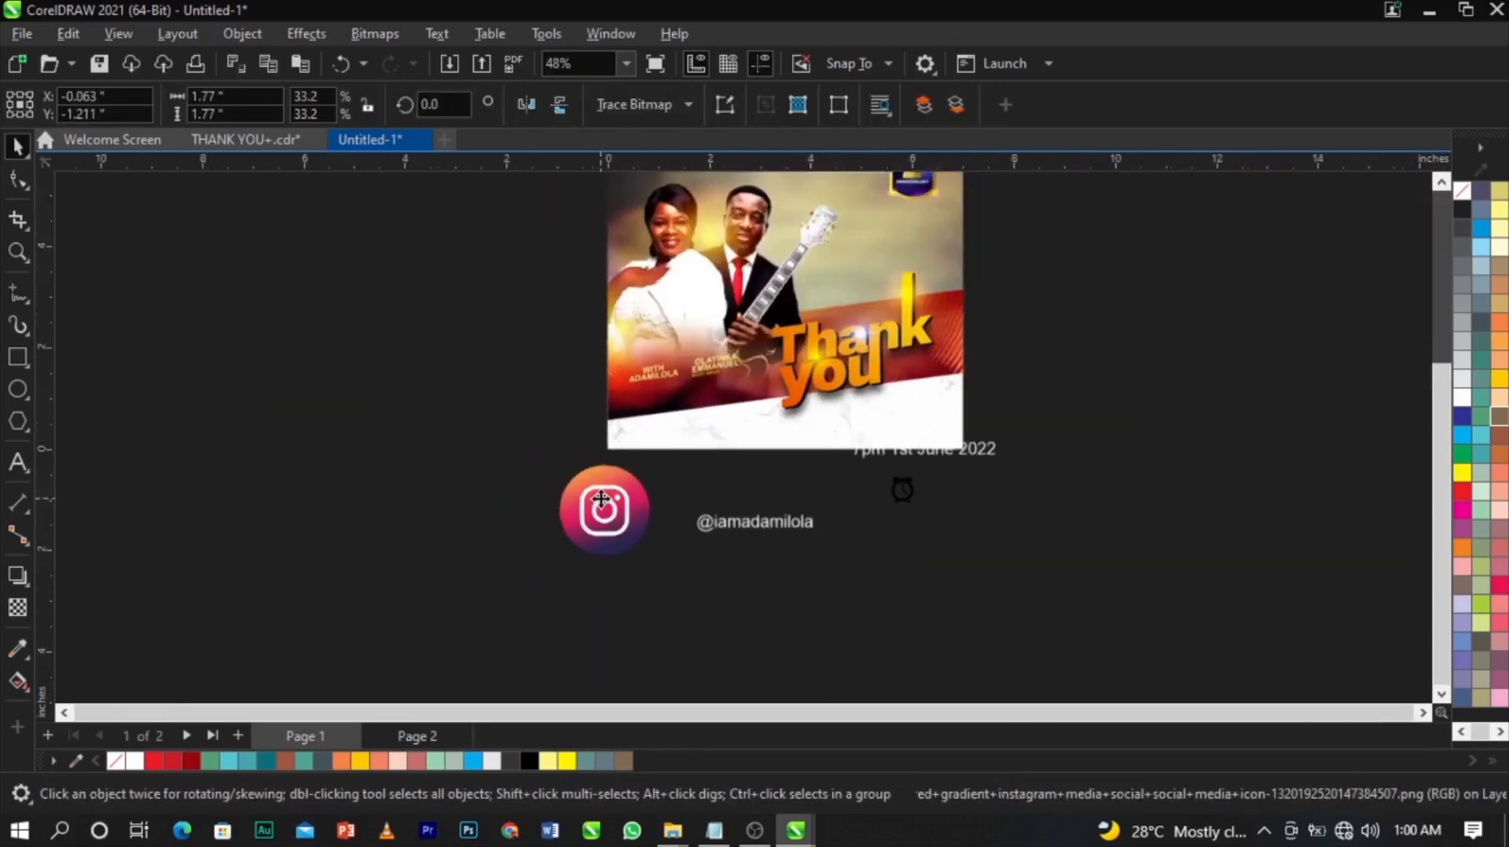
pyautogui.scroll(3, 613, 514)
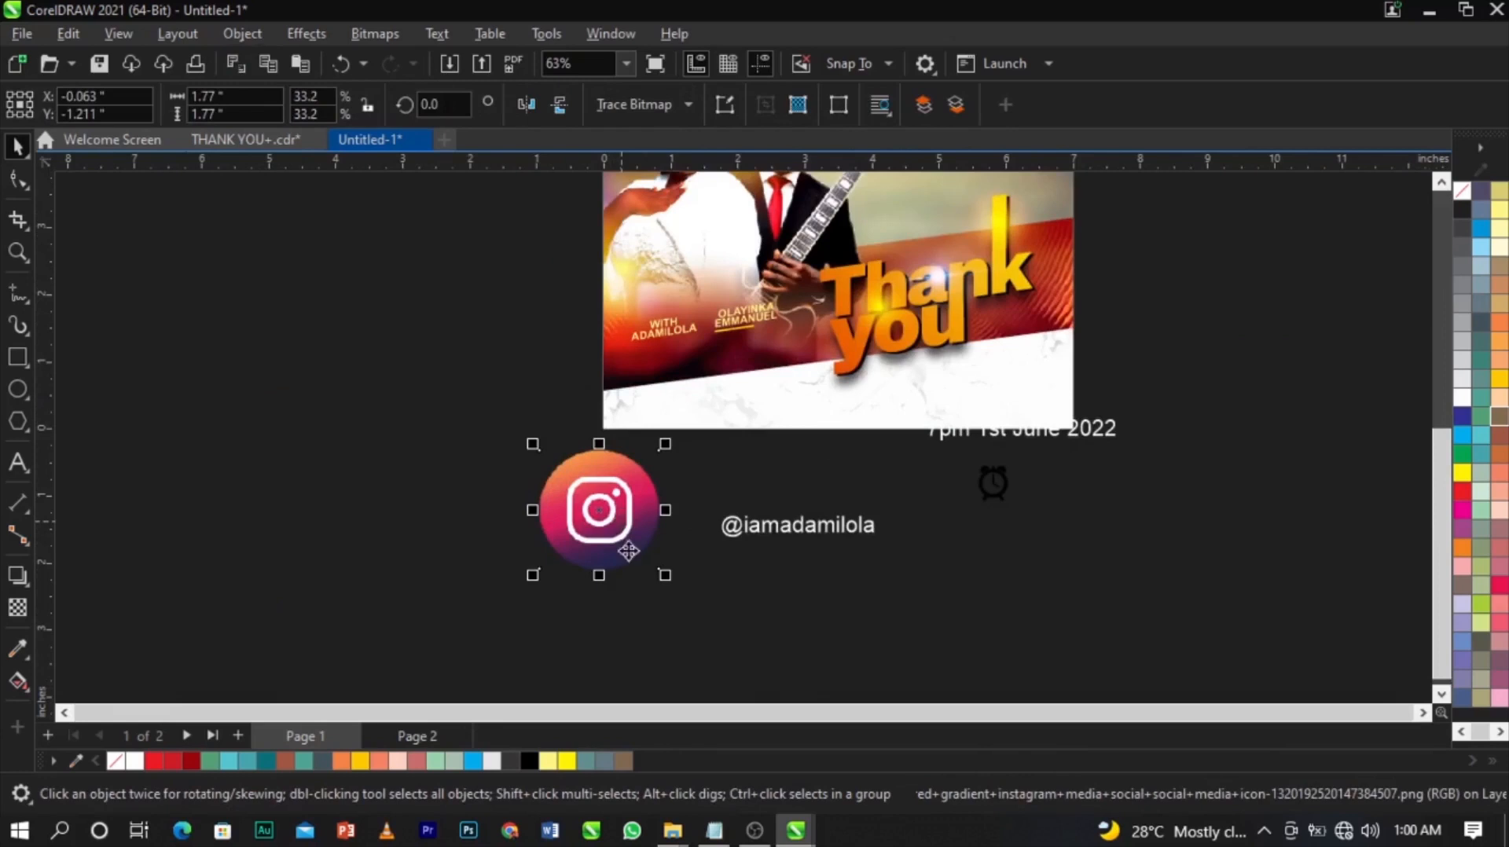
pyautogui.click(671, 828)
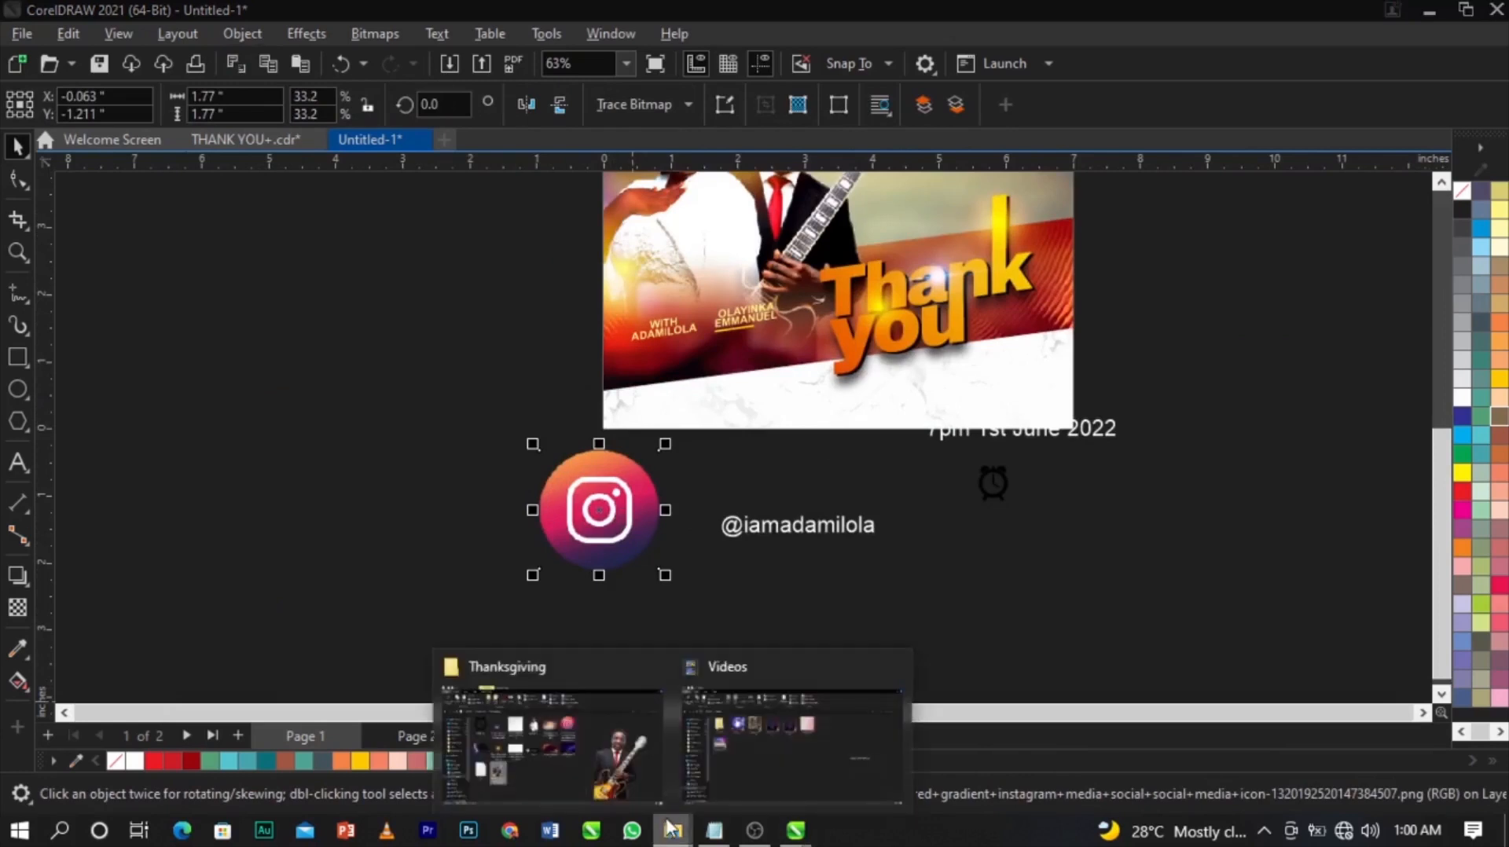
# Copy facebook-512 from Documents > JIM > FOR DESIGN into the Downloads > Thanksgiving folder.
pyautogui.click(602, 762)
pyautogui.press('super+e')
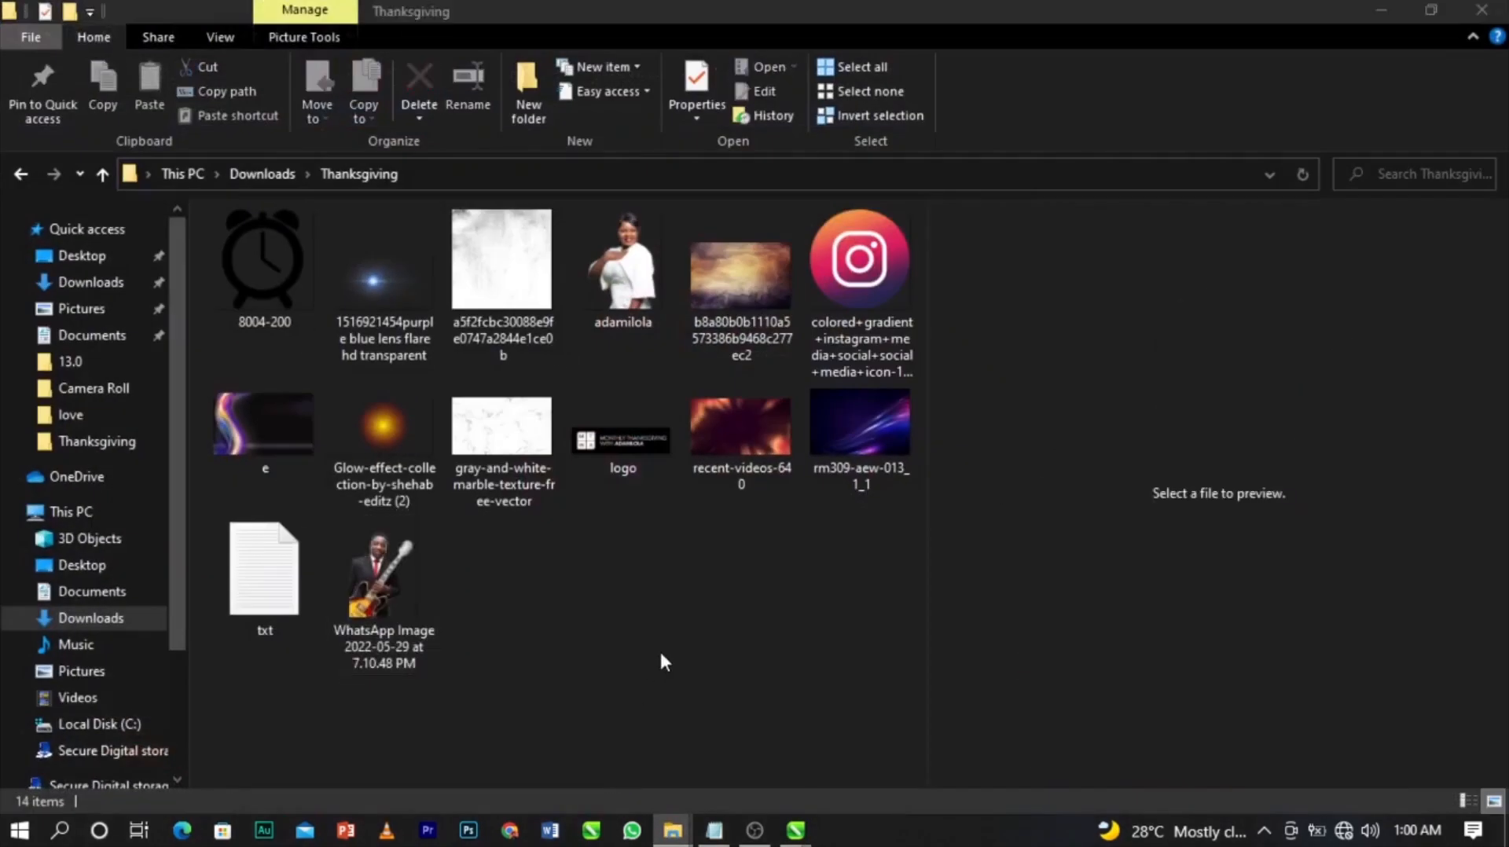
pyautogui.click(93, 289)
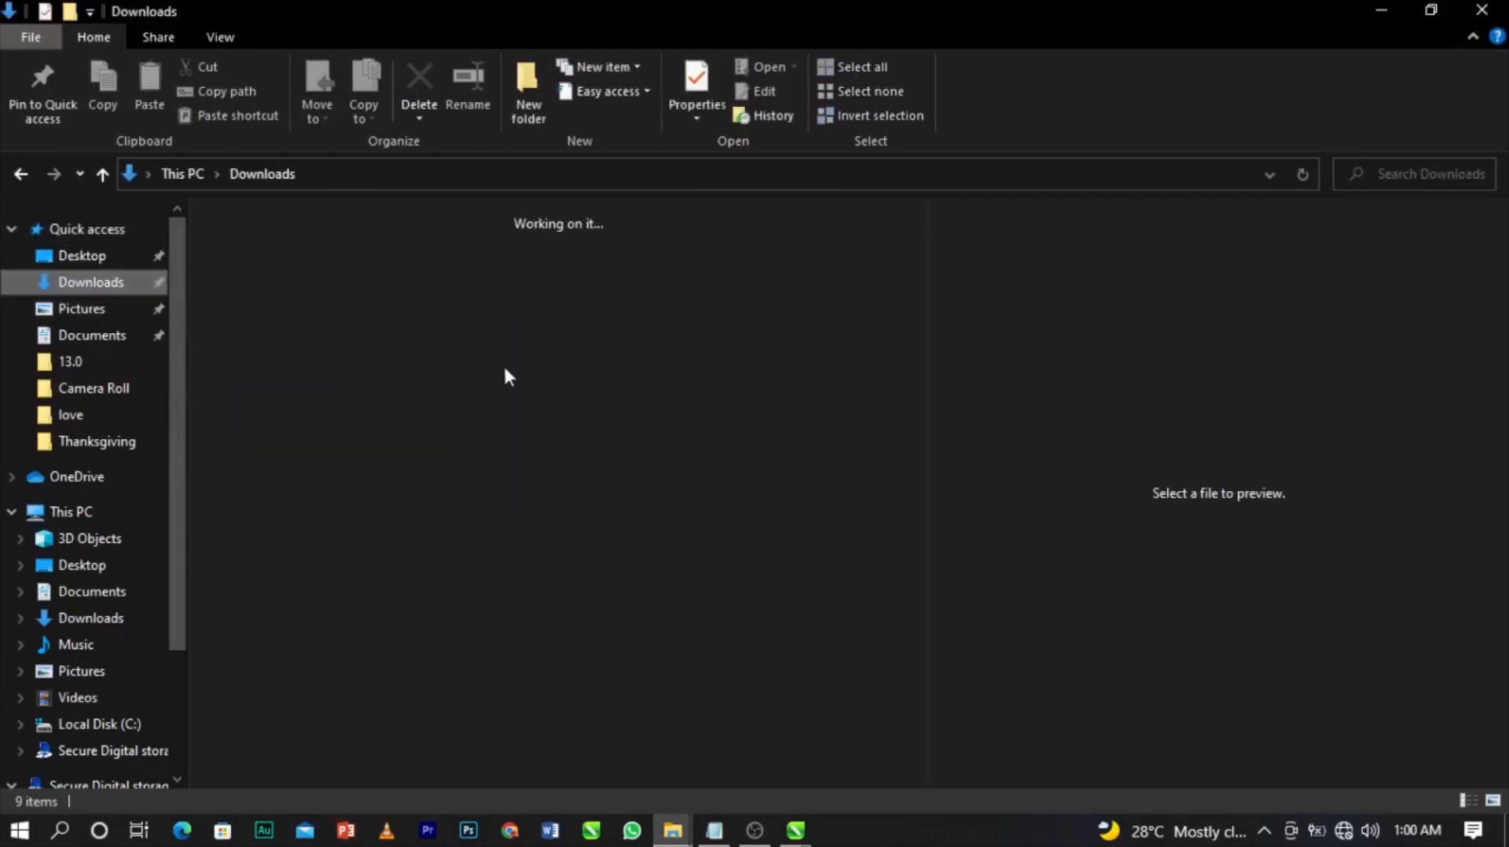
pyautogui.click(154, 336)
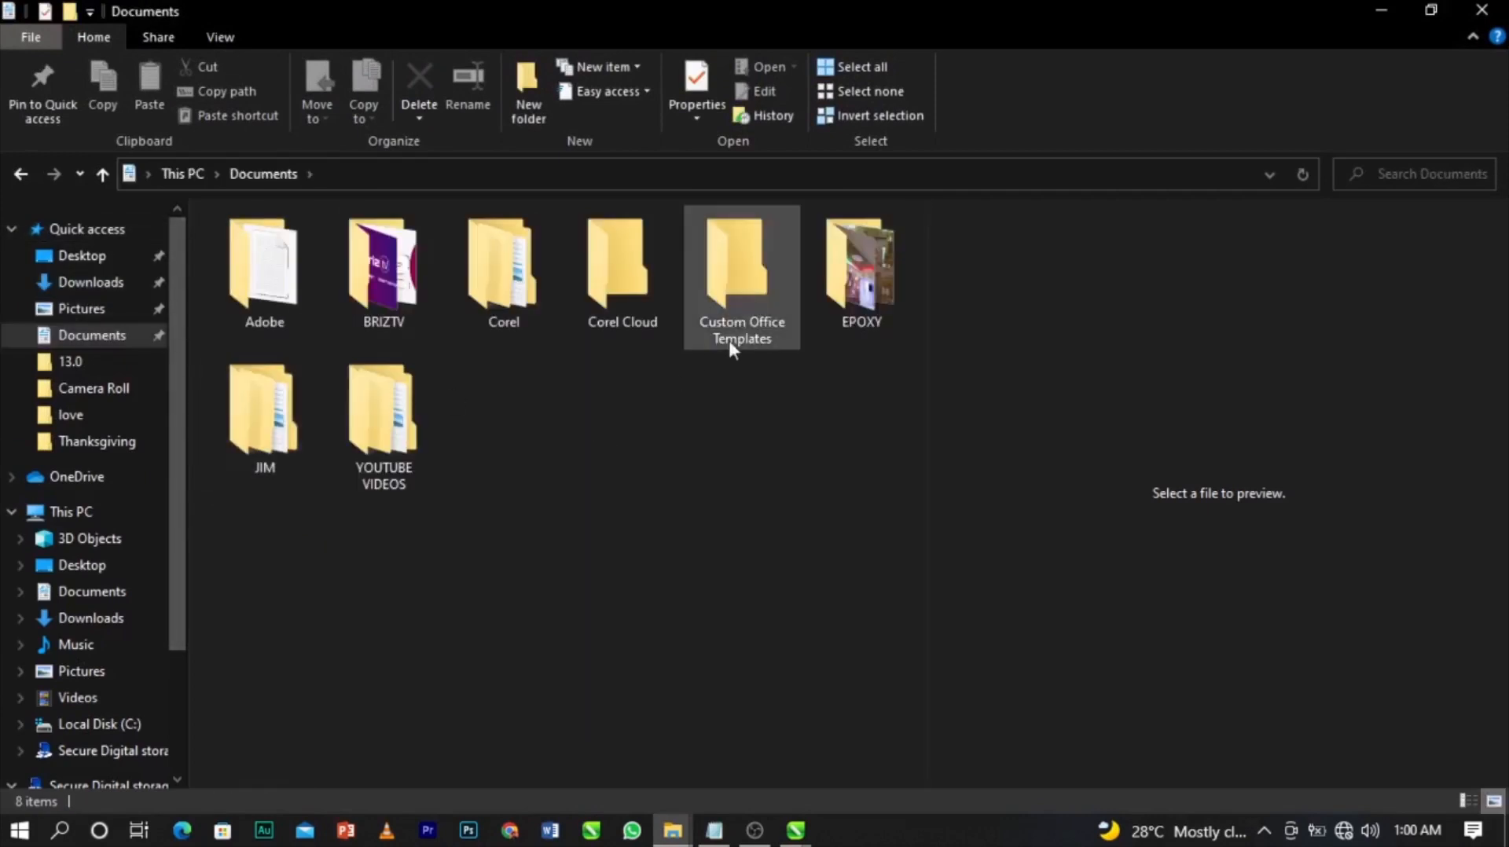
pyautogui.doubleClick(279, 460)
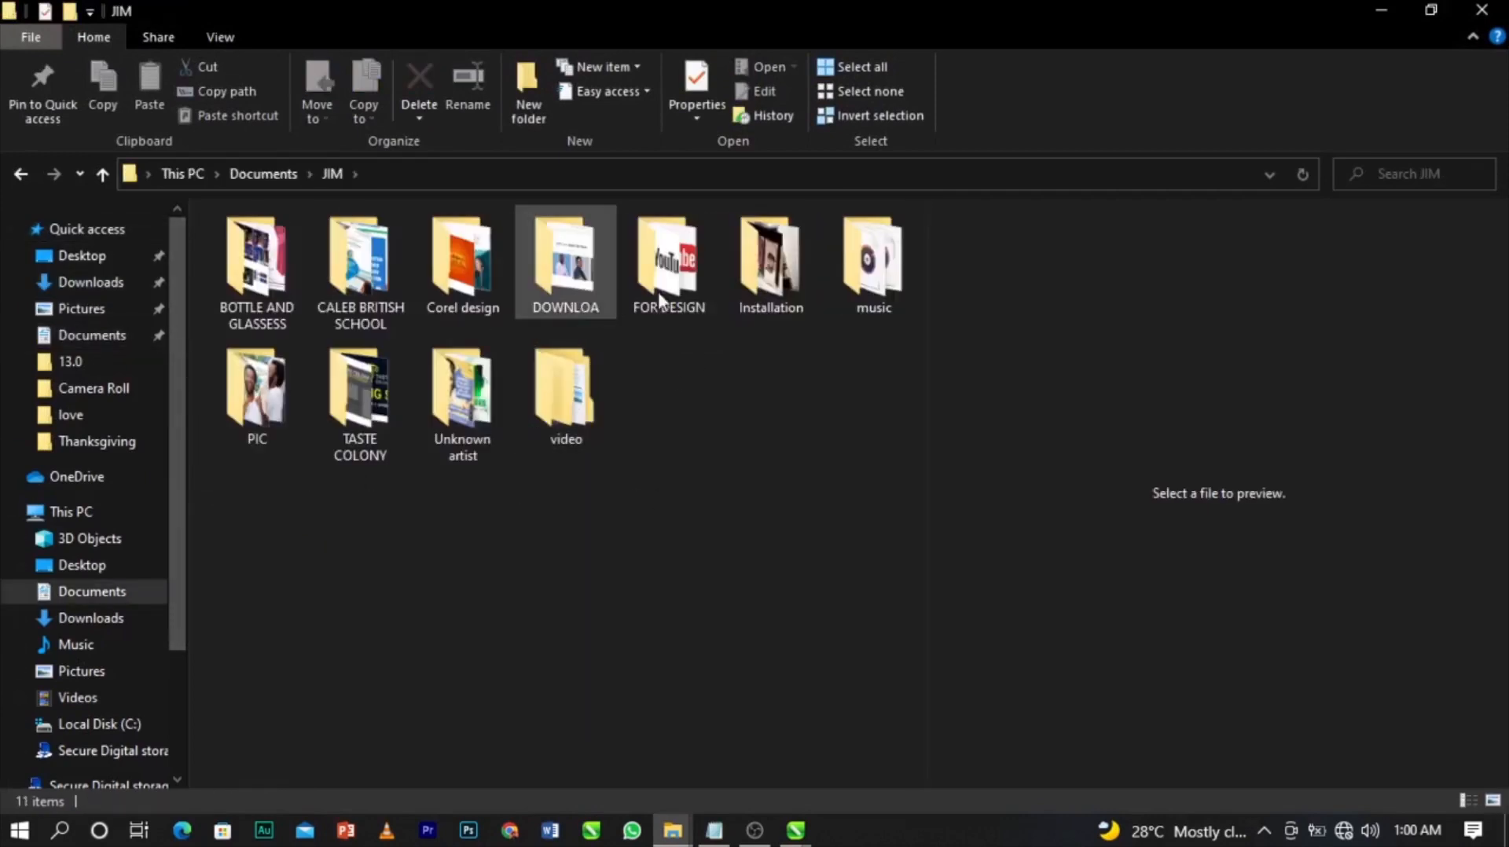
pyautogui.doubleClick(678, 286)
pyautogui.click(542, 444)
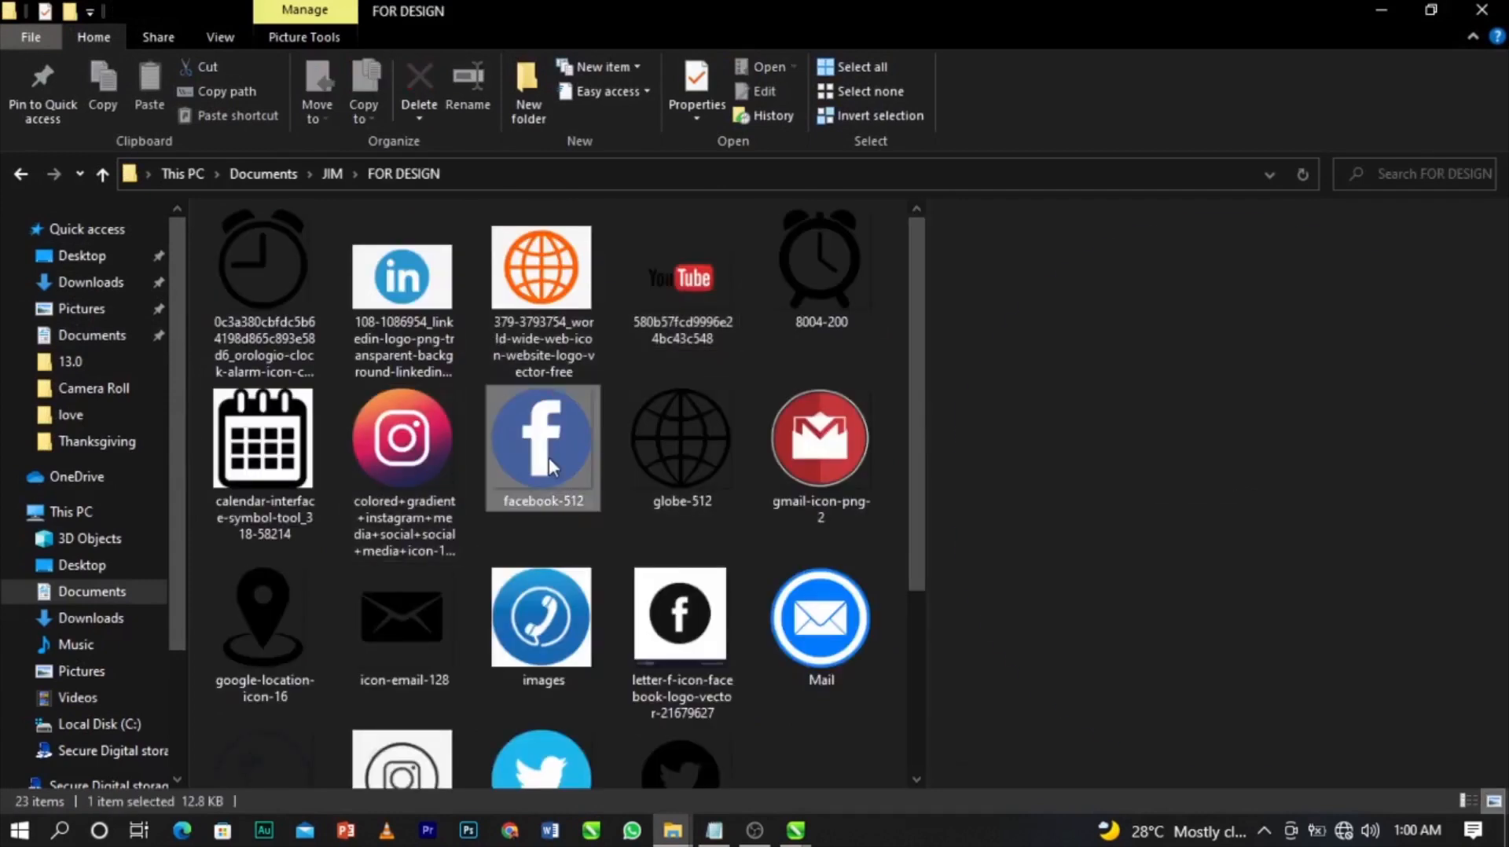
pyautogui.click(79, 285)
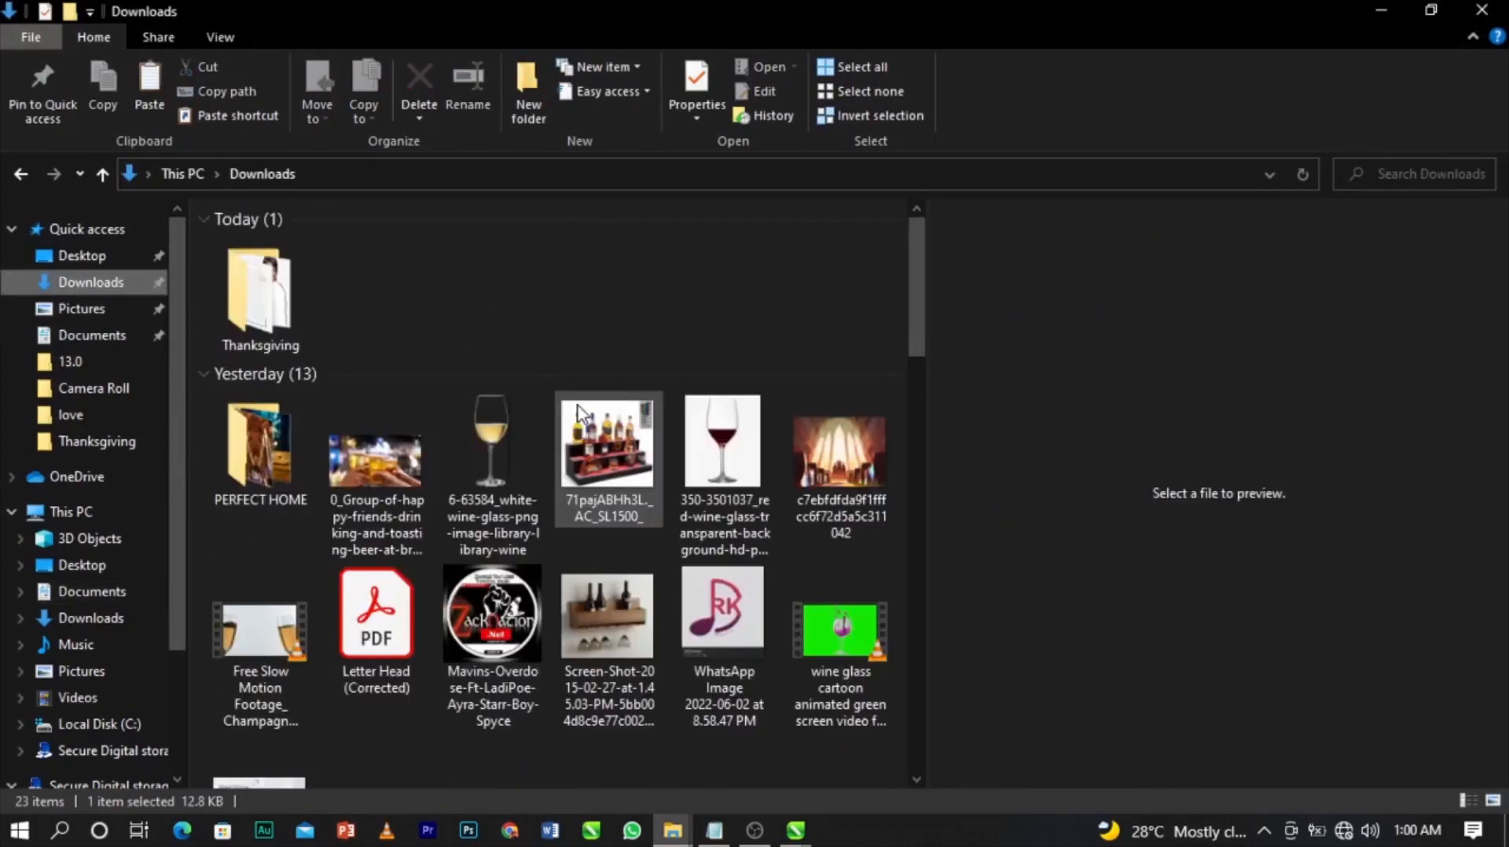
pyautogui.doubleClick(263, 286)
pyautogui.hotkey('ctrl', 'v')
# Drag facebook-512 into the design, scale it to about 15% and place it beside Instagram.
pyautogui.moveTo(384, 448); pyautogui.dragTo(1070, 596)
pyautogui.moveTo(1311, 350); pyautogui.dragTo(1262, 558)
pyautogui.moveTo(1067, 597); pyautogui.dragTo(528, 554)
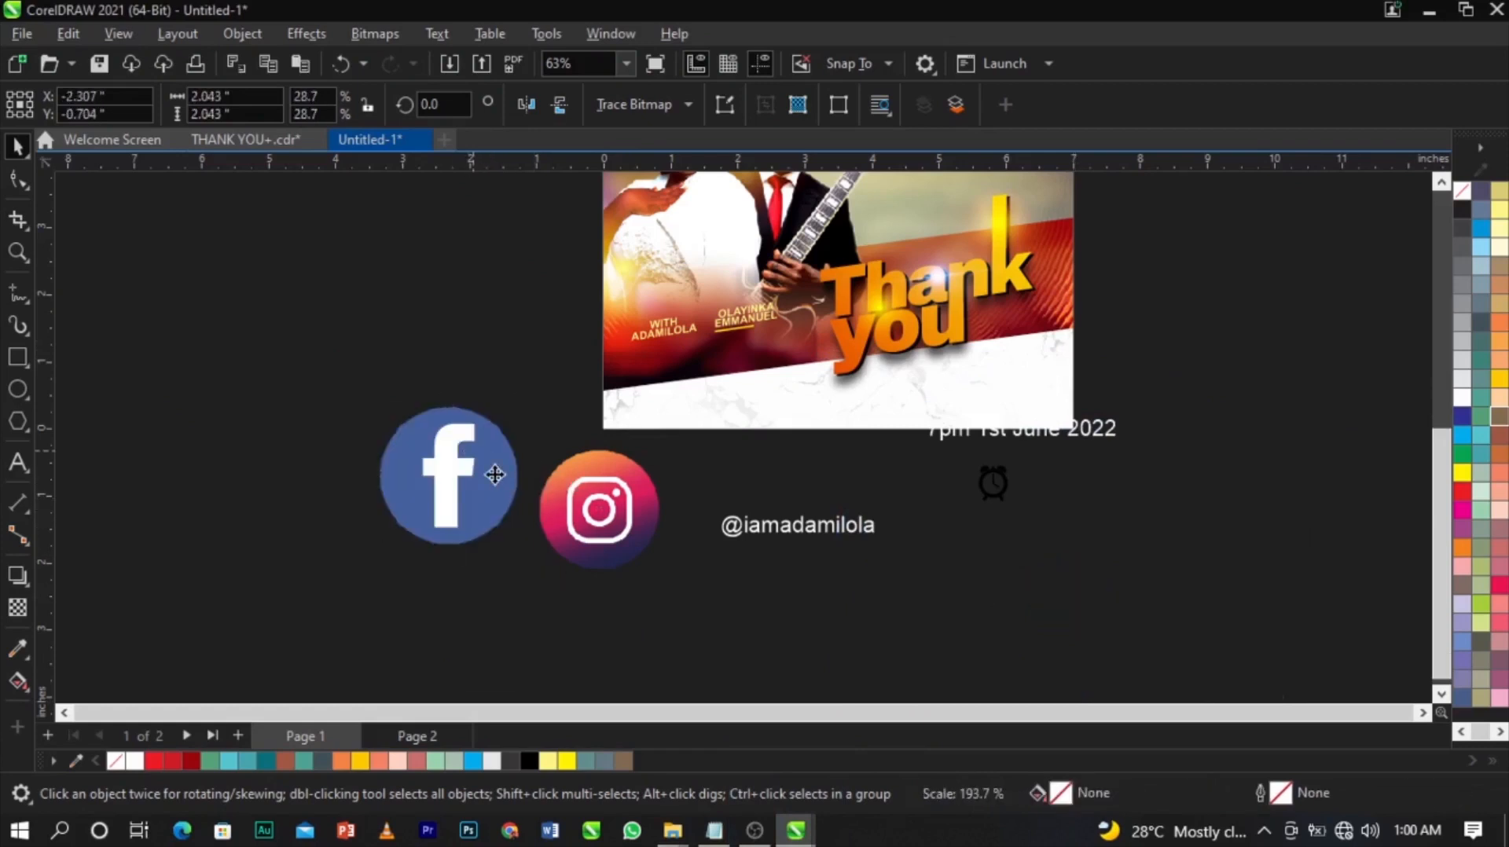
# Convert the Facebook image to Black and White (1-bit).
pyautogui.click(371, 32)
pyautogui.moveTo(403, 223)
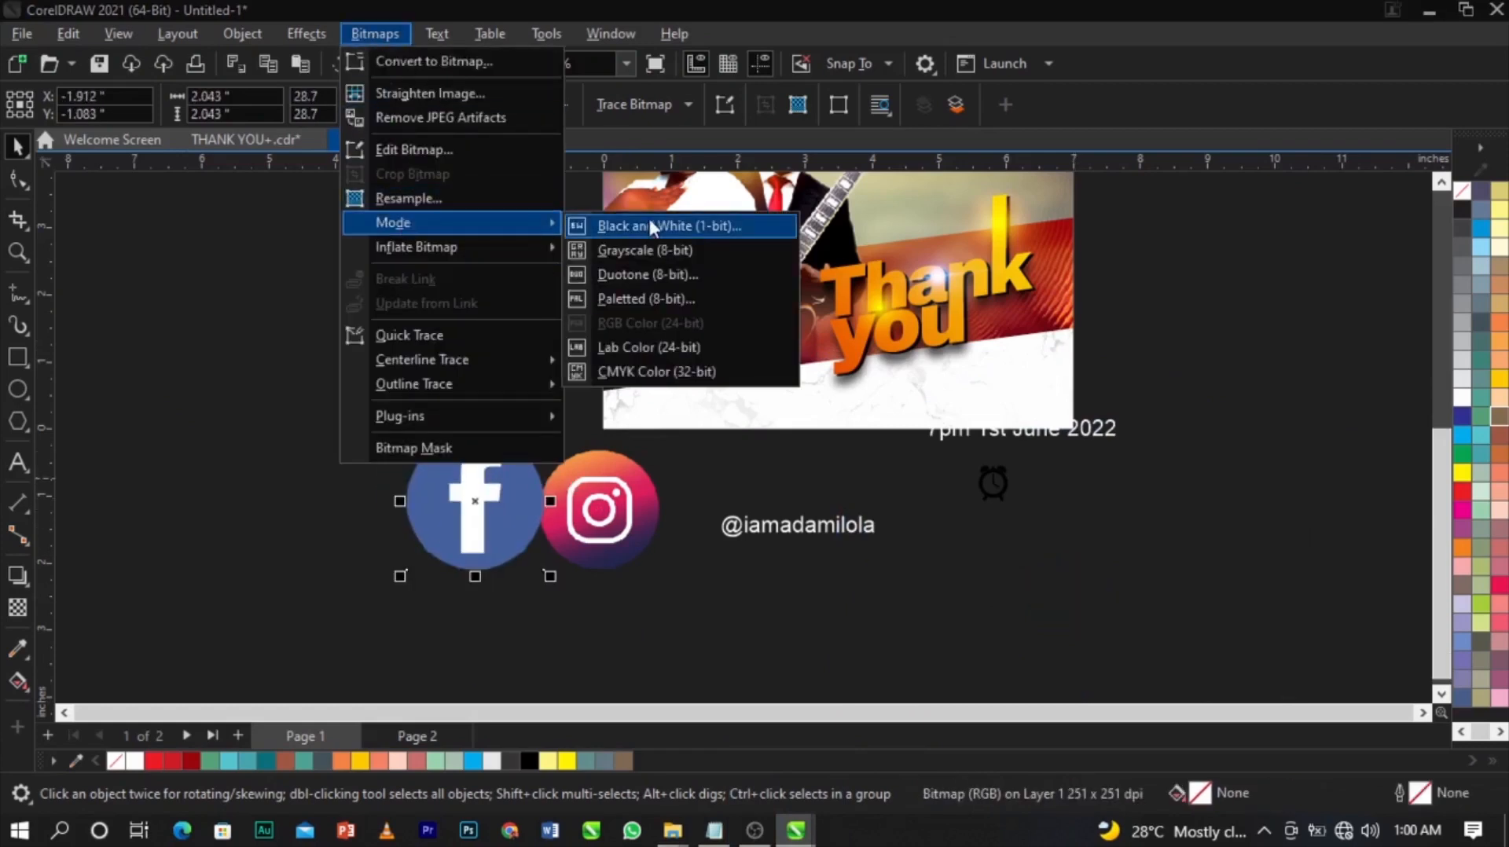
pyautogui.click(652, 223)
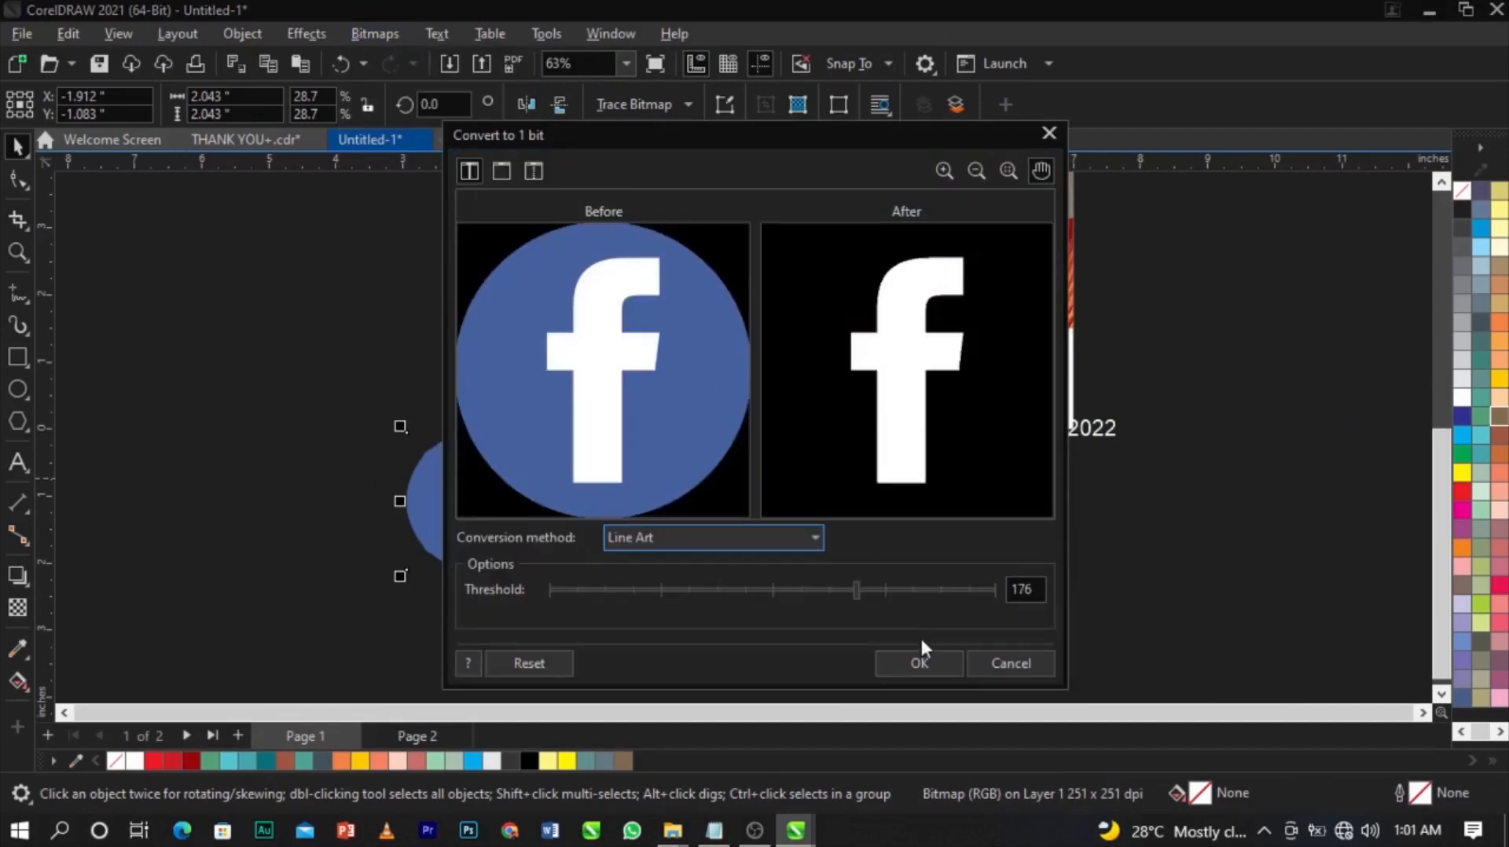
pyautogui.click(919, 660)
# Trace the Facebook image with Outline Trace > Line Art and move the result aside.
pyautogui.click(677, 110)
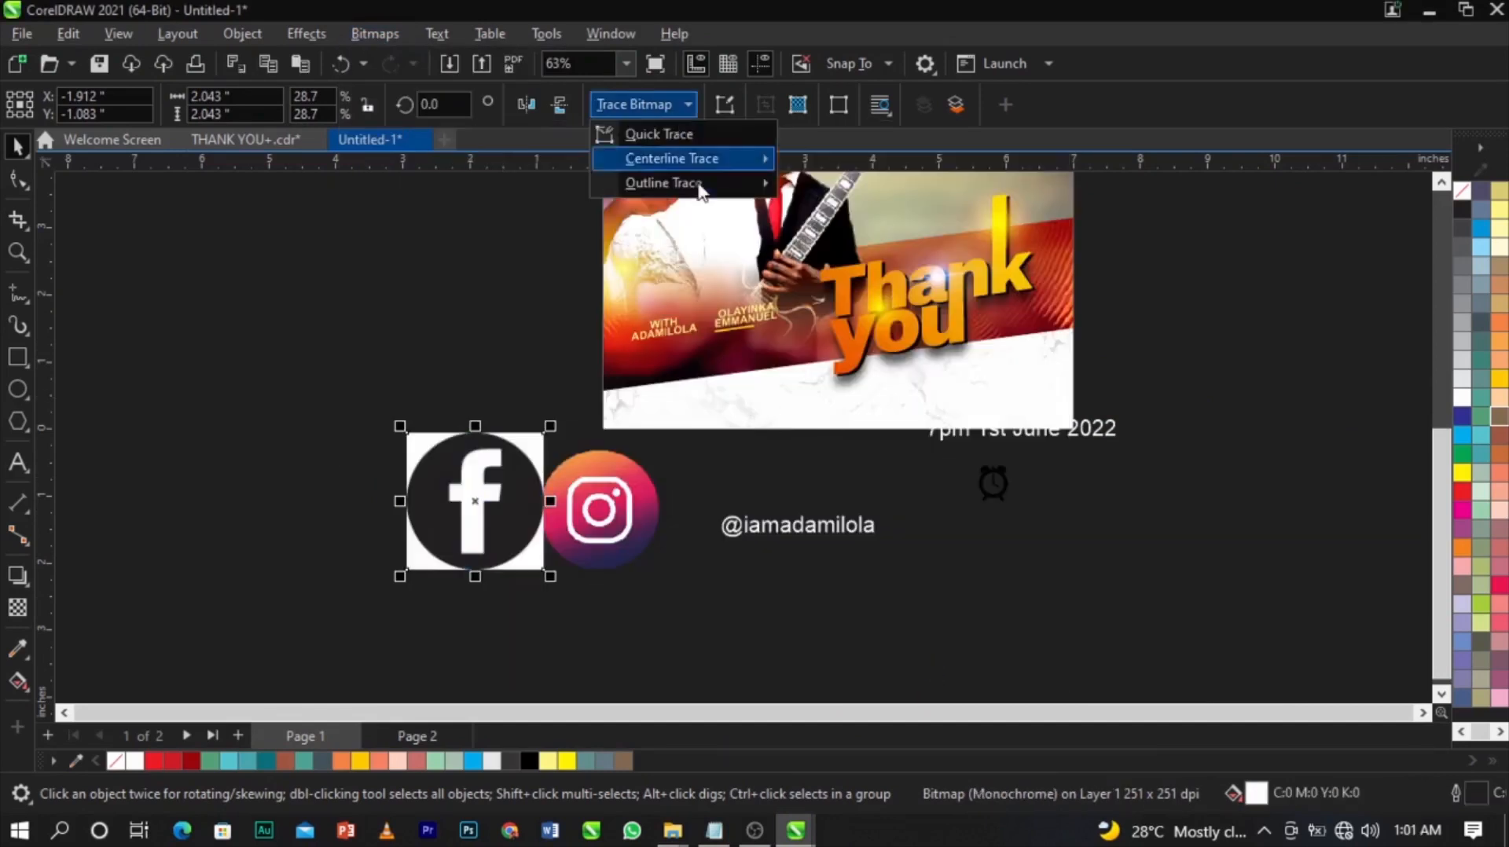
pyautogui.moveTo(657, 185)
pyautogui.click(825, 187)
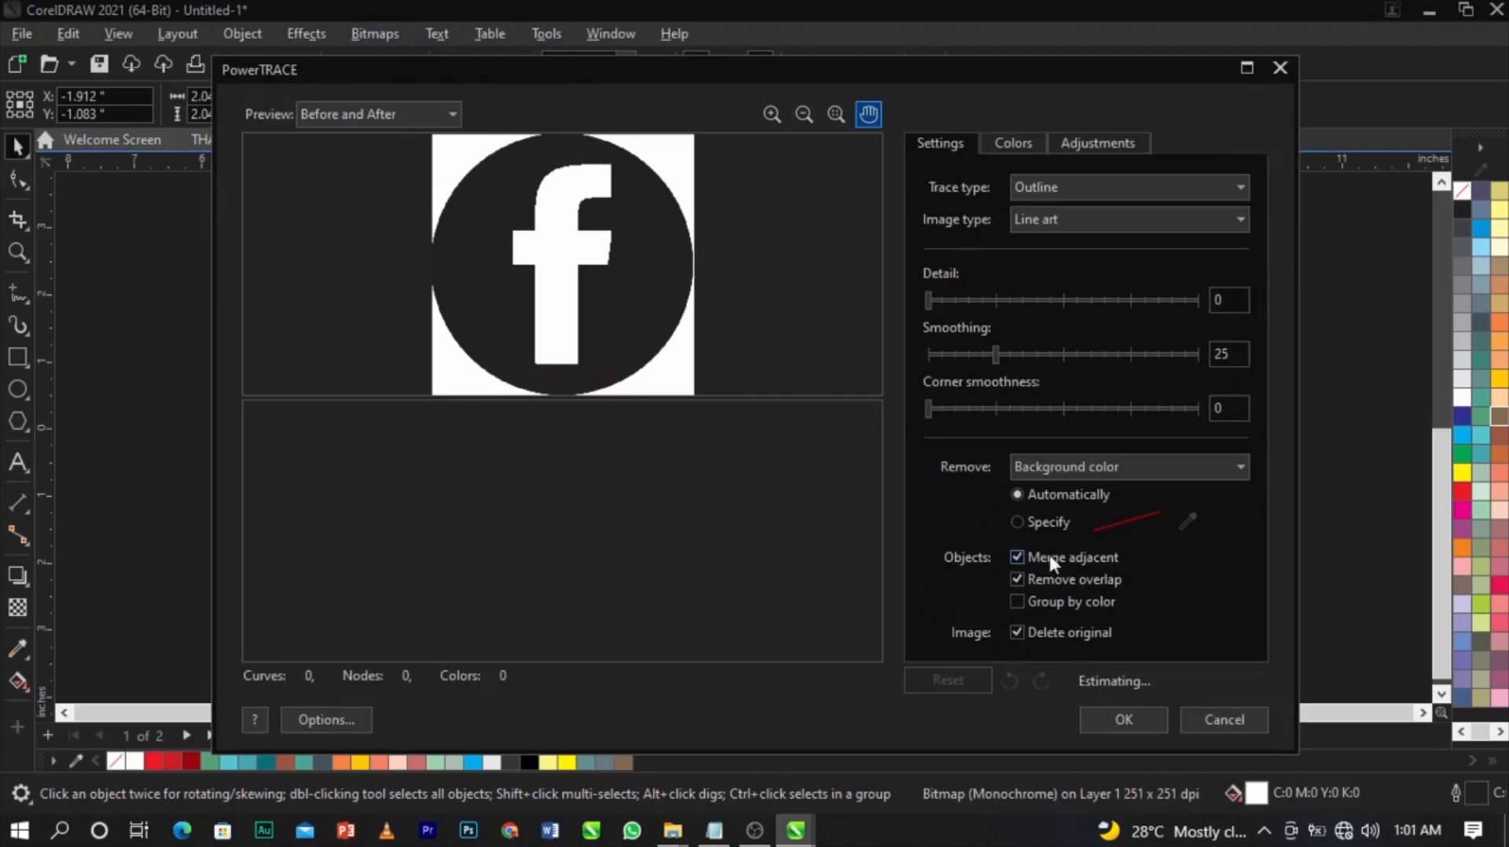
pyautogui.click(1124, 720)
pyautogui.scroll(1, 457, 500)
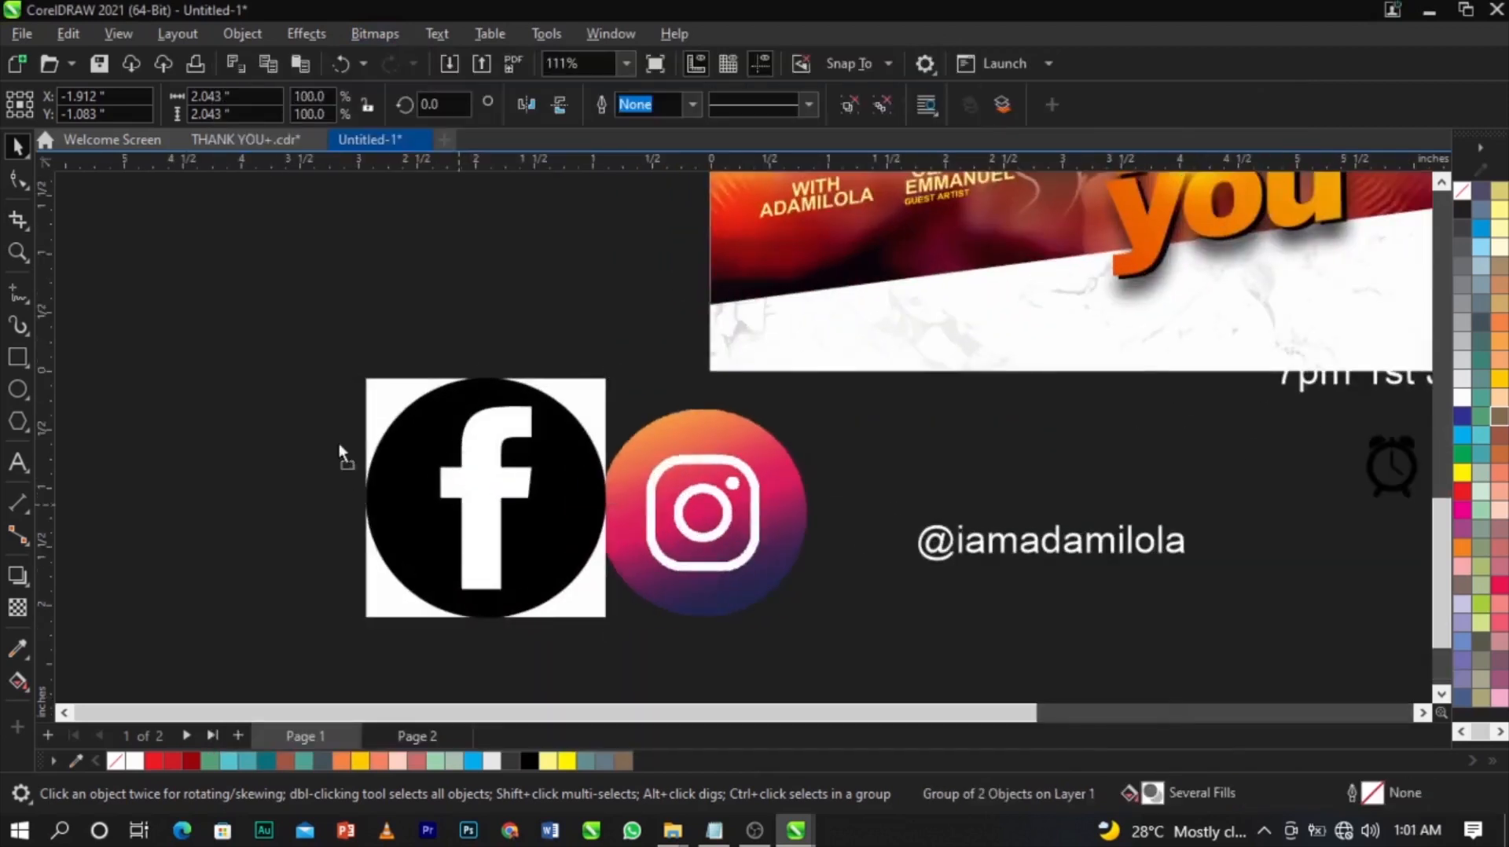
pyautogui.moveTo(448, 495); pyautogui.dragTo(227, 385)
# Delete the original Facebook bitmap and the white f, leaving a cutout in the traced icon.
pyautogui.click(543, 511)
pyautogui.press('Delete')
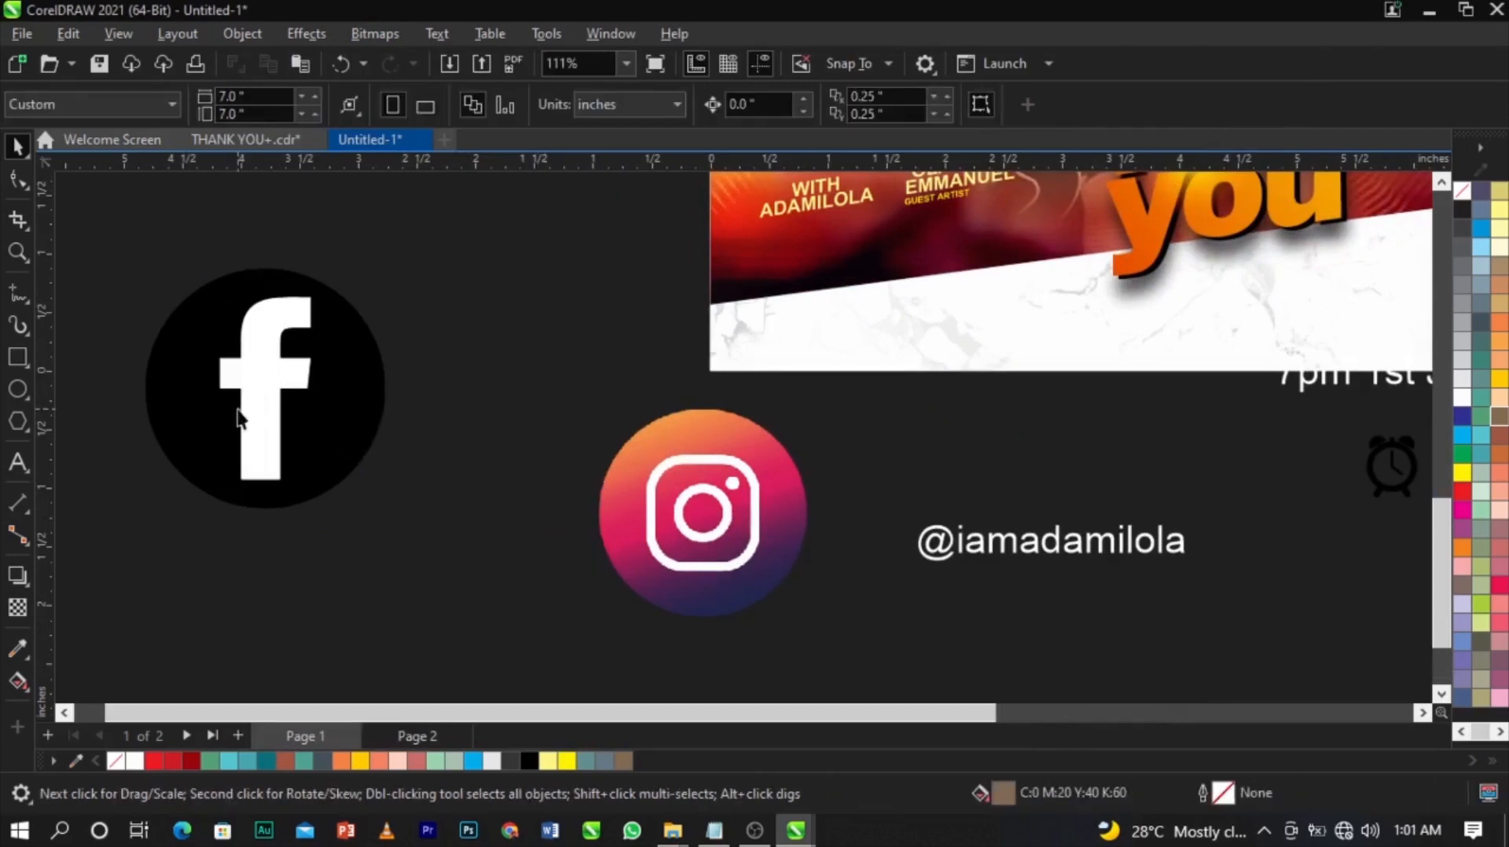
pyautogui.click(253, 397)
pyautogui.keyDown('ctrl'); pyautogui.click(253, 397); pyautogui.keyUp('ctrl')
pyautogui.press('Delete')
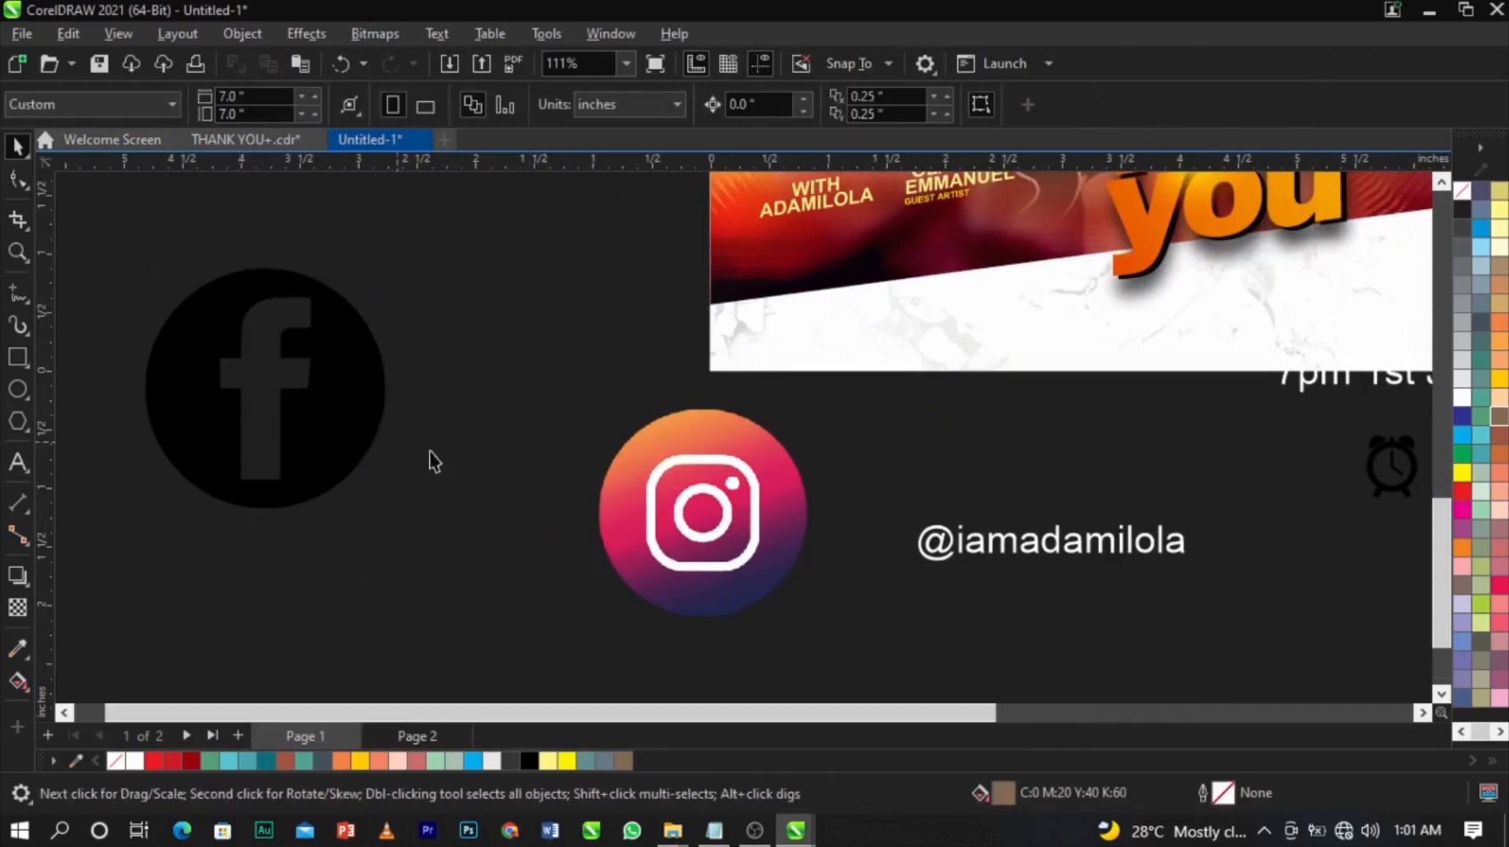
# Move the Instagram image closer and convert it to 1-bit black and white with an adjusted threshold.
pyautogui.moveTo(664, 530); pyautogui.dragTo(510, 449)
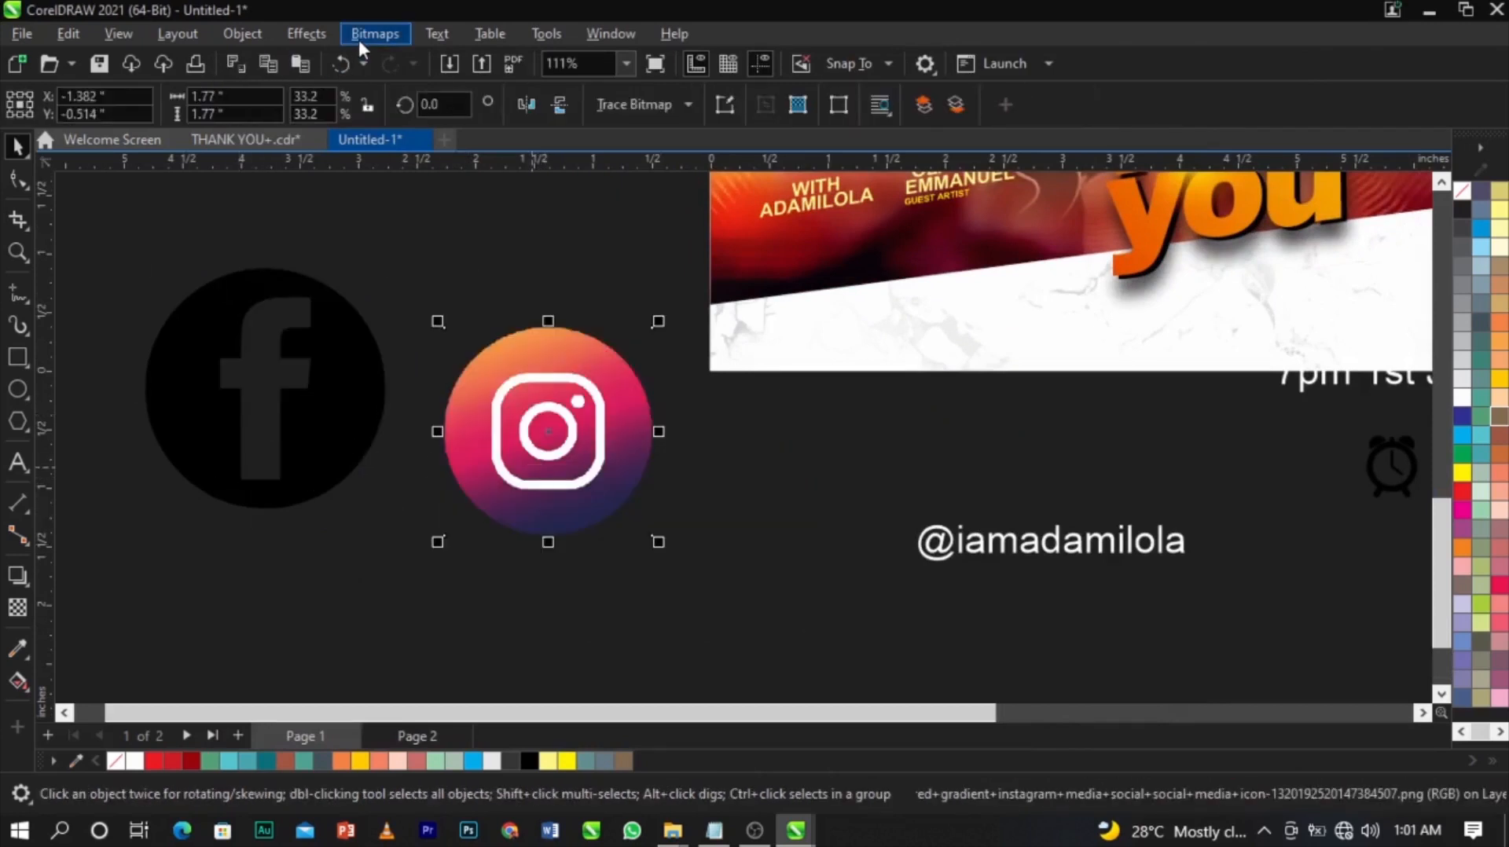
pyautogui.click(358, 36)
pyautogui.moveTo(429, 224)
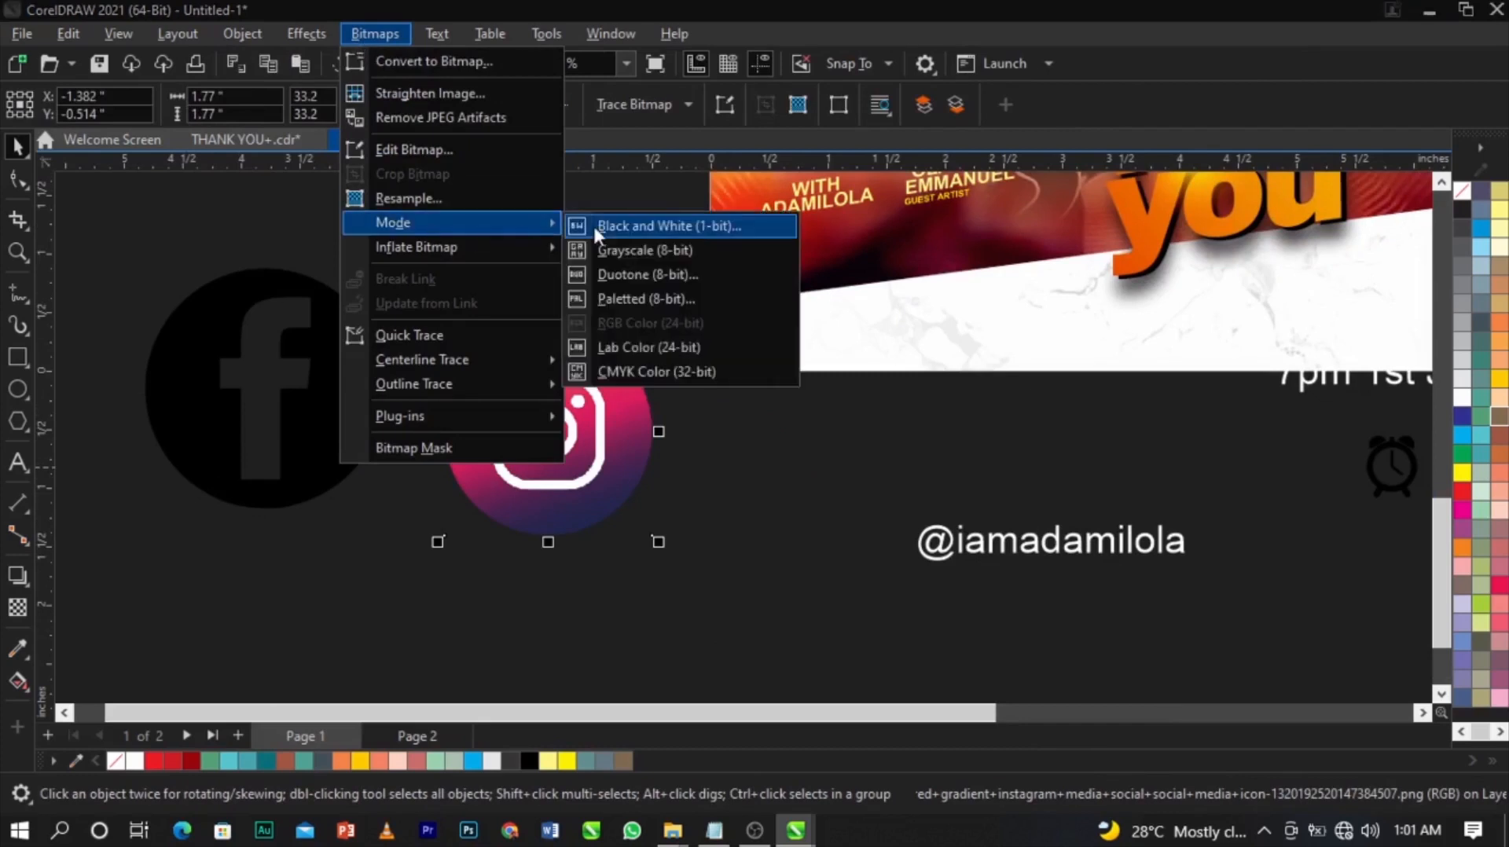
pyautogui.click(583, 226)
pyautogui.moveTo(854, 569); pyautogui.dragTo(881, 580)
pyautogui.click(915, 664)
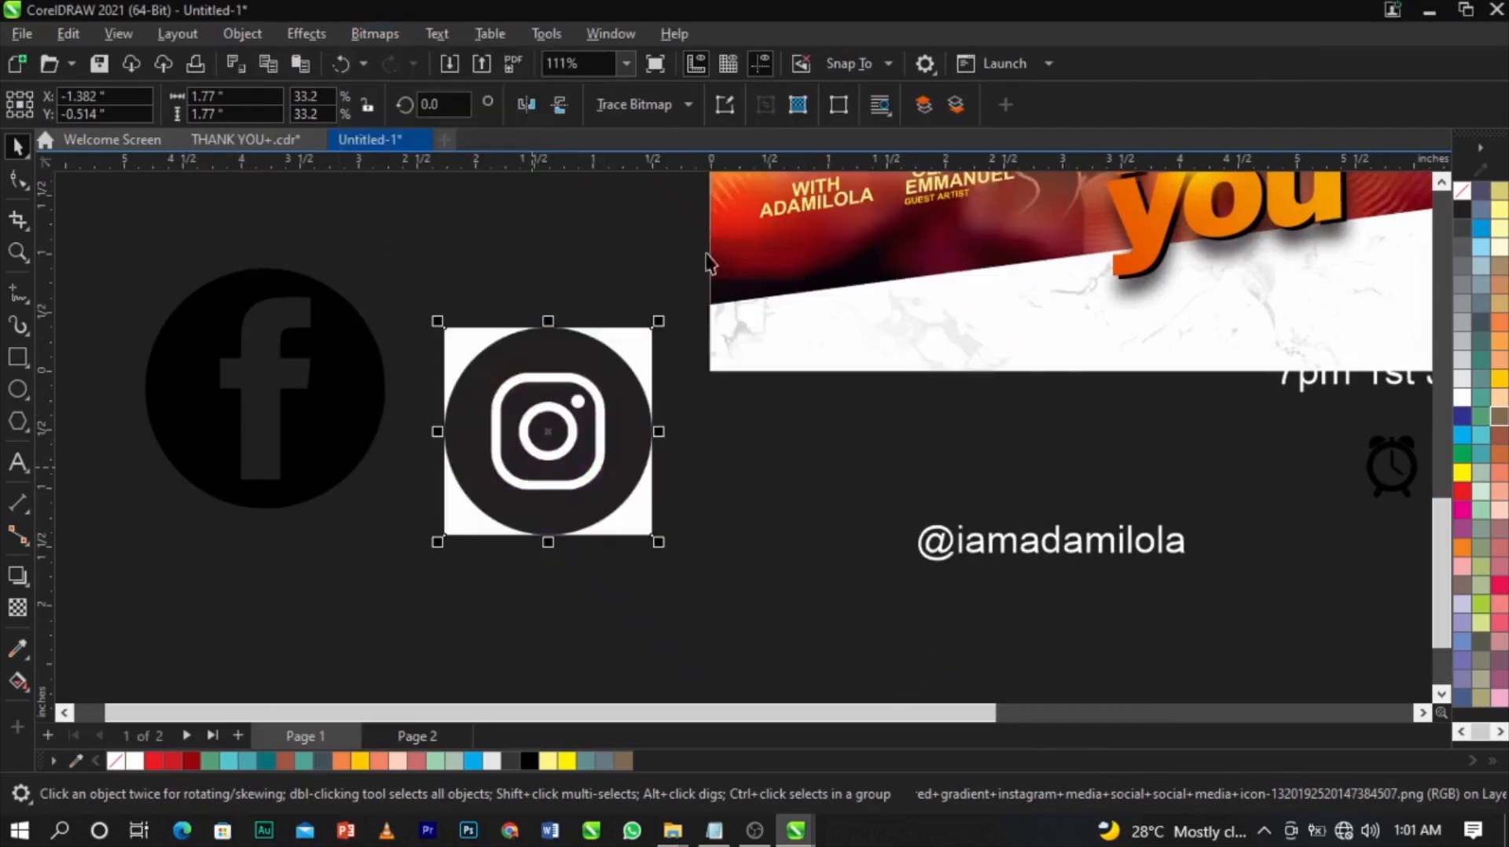
# Trace the Instagram image as Line Art, move the result aside and delete the original bitmap.
pyautogui.click(659, 103)
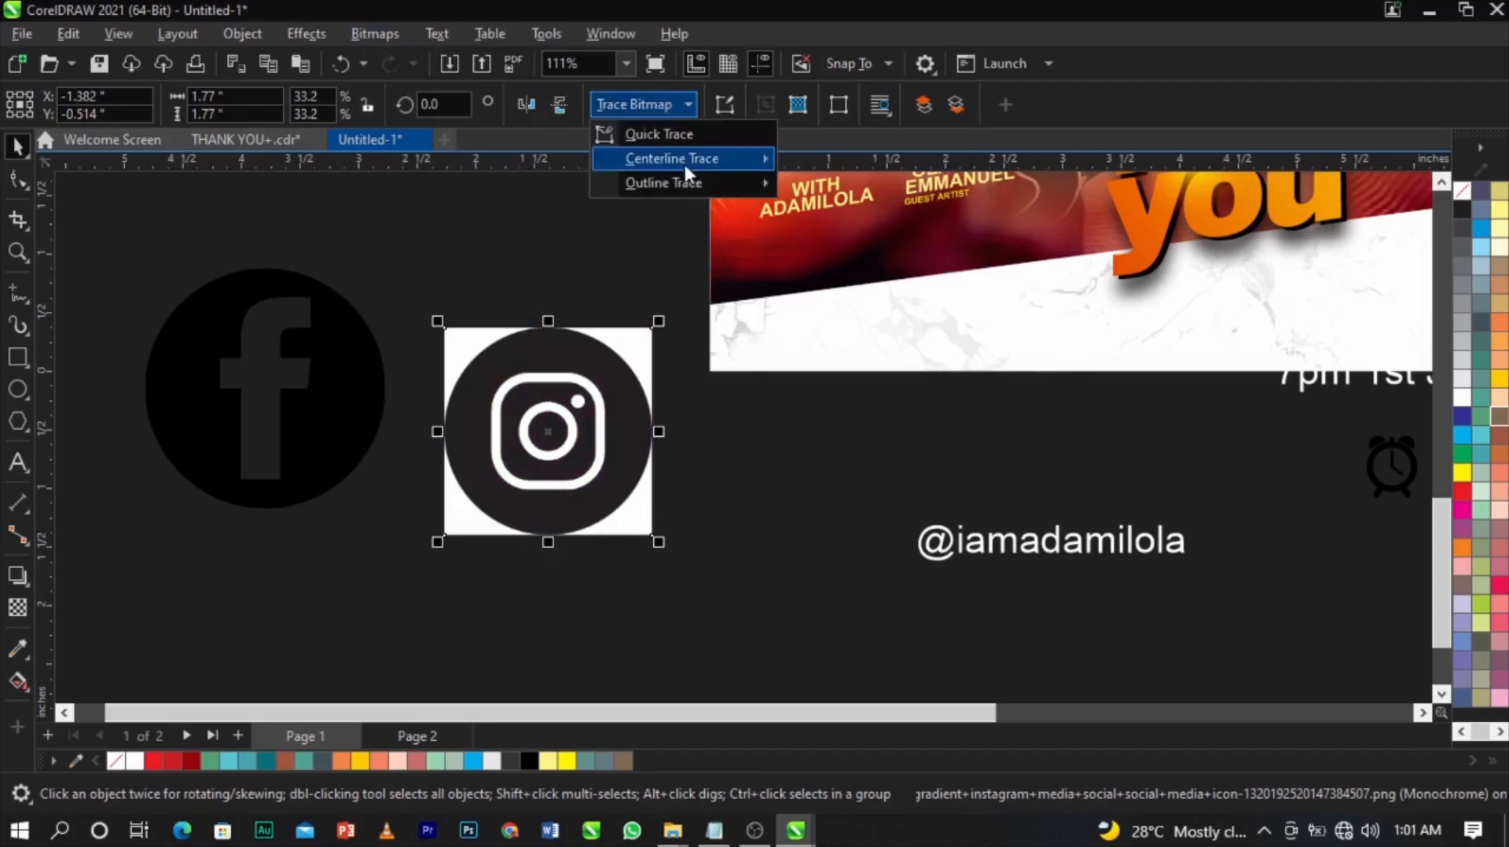
pyautogui.moveTo(692, 187)
pyautogui.click(835, 188)
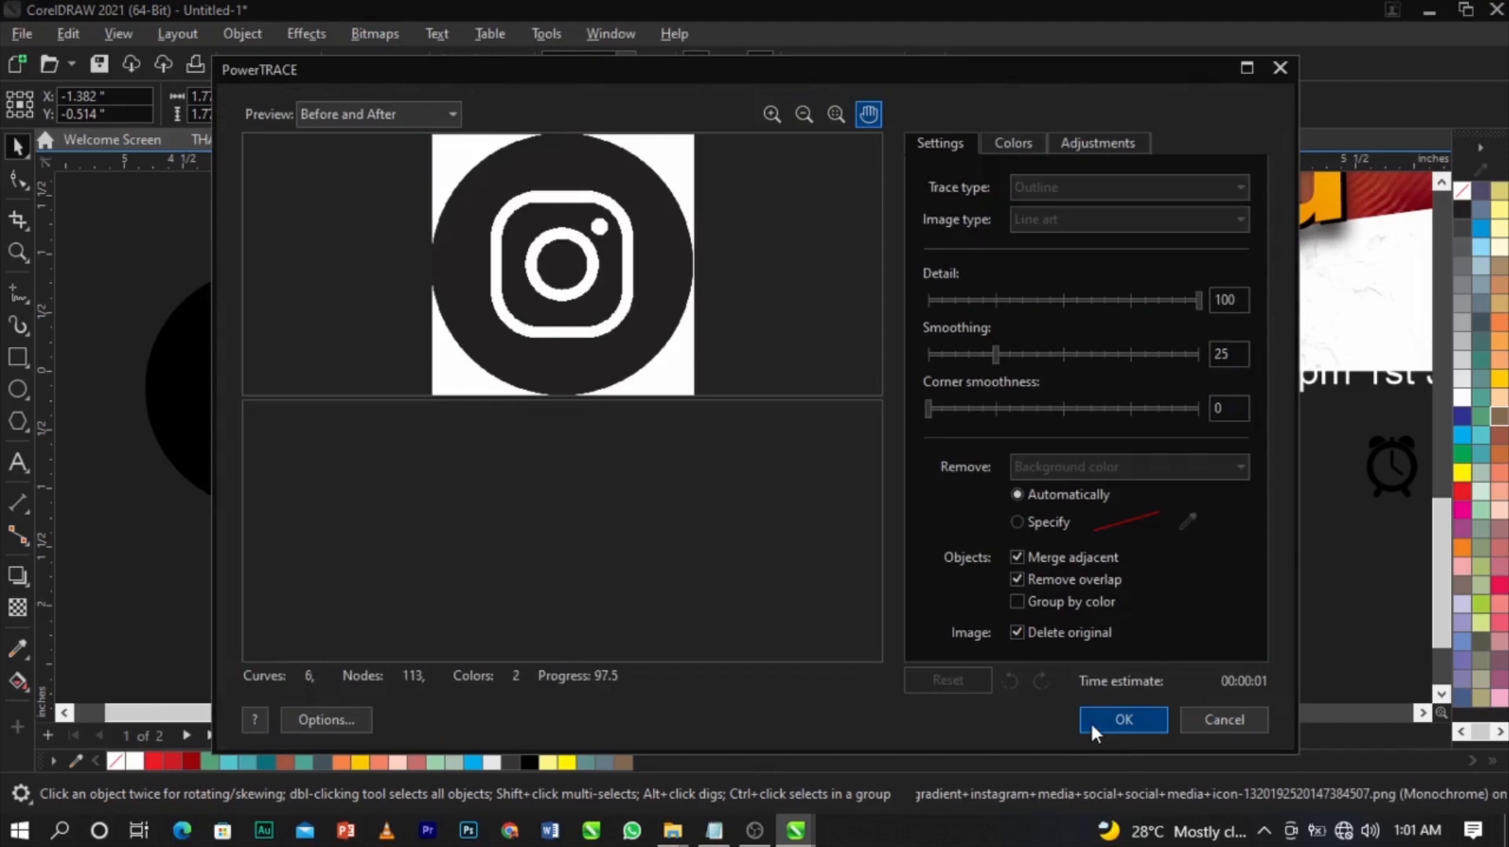
pyautogui.click(1091, 720)
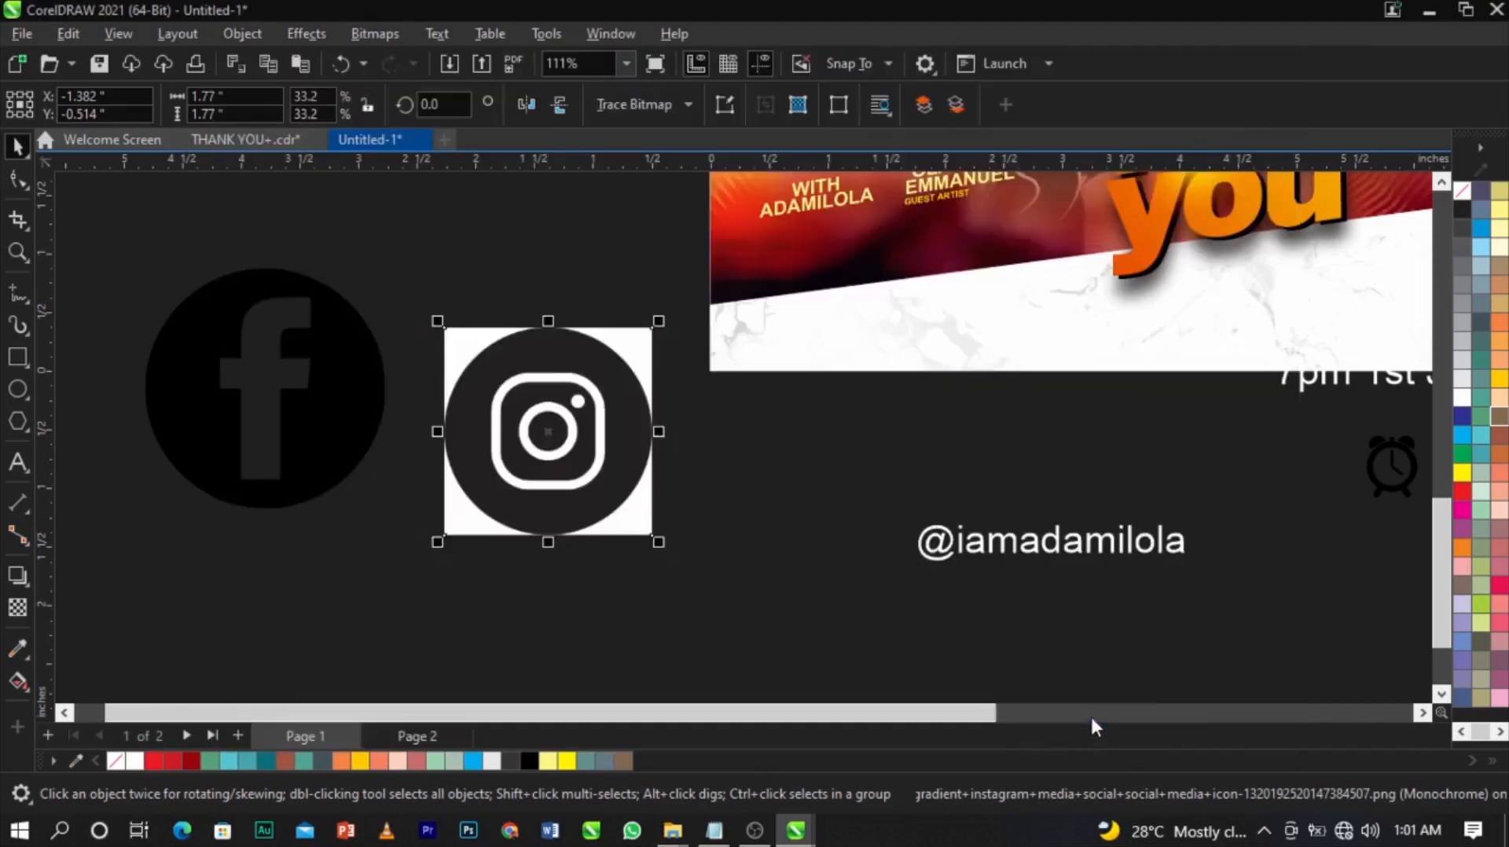
pyautogui.click(660, 522)
pyautogui.moveTo(650, 521); pyautogui.dragTo(741, 553)
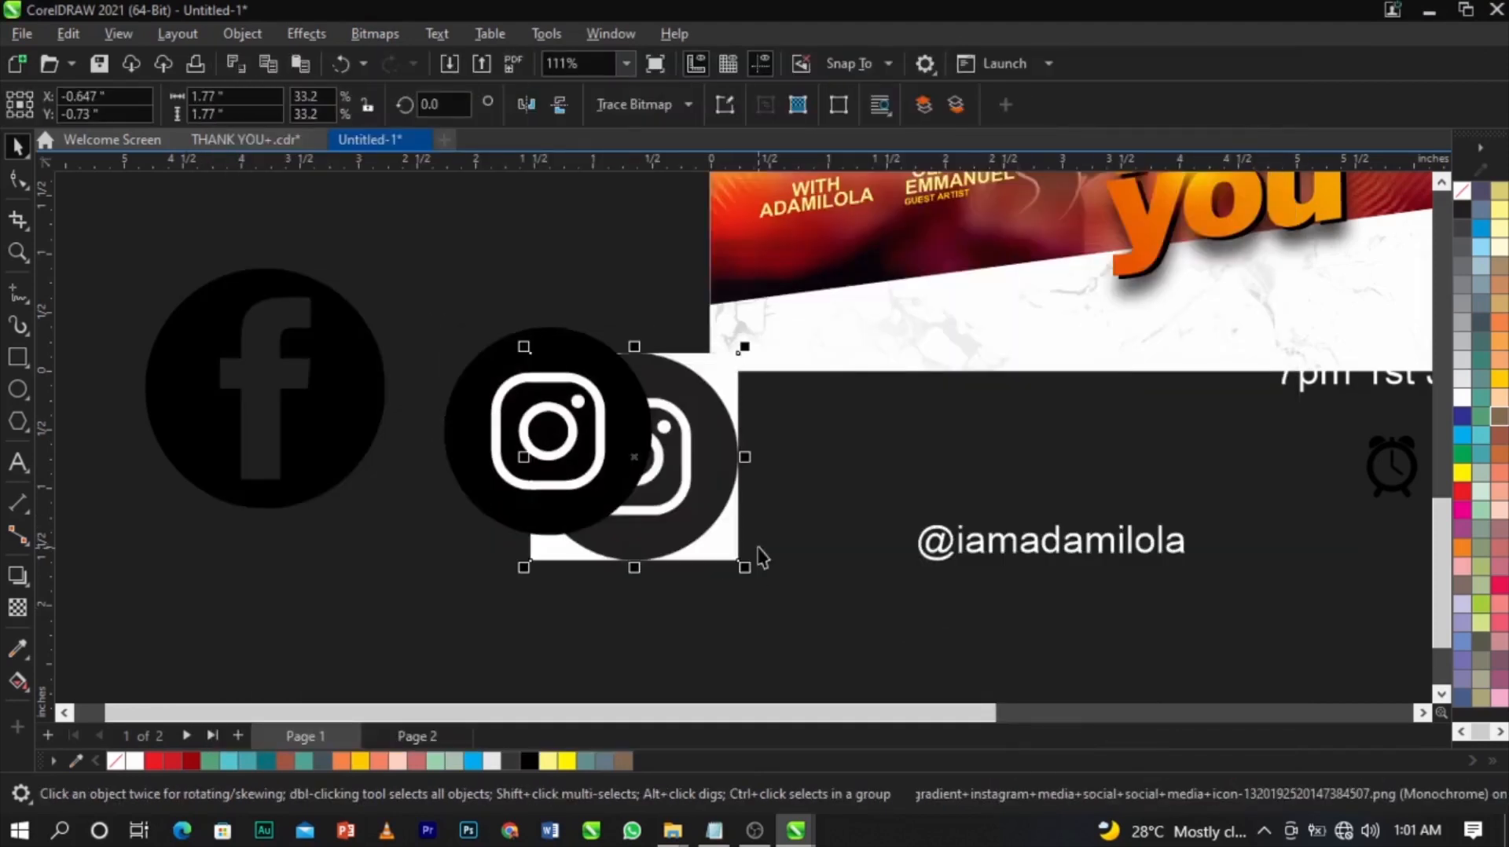
pyautogui.press('Delete')
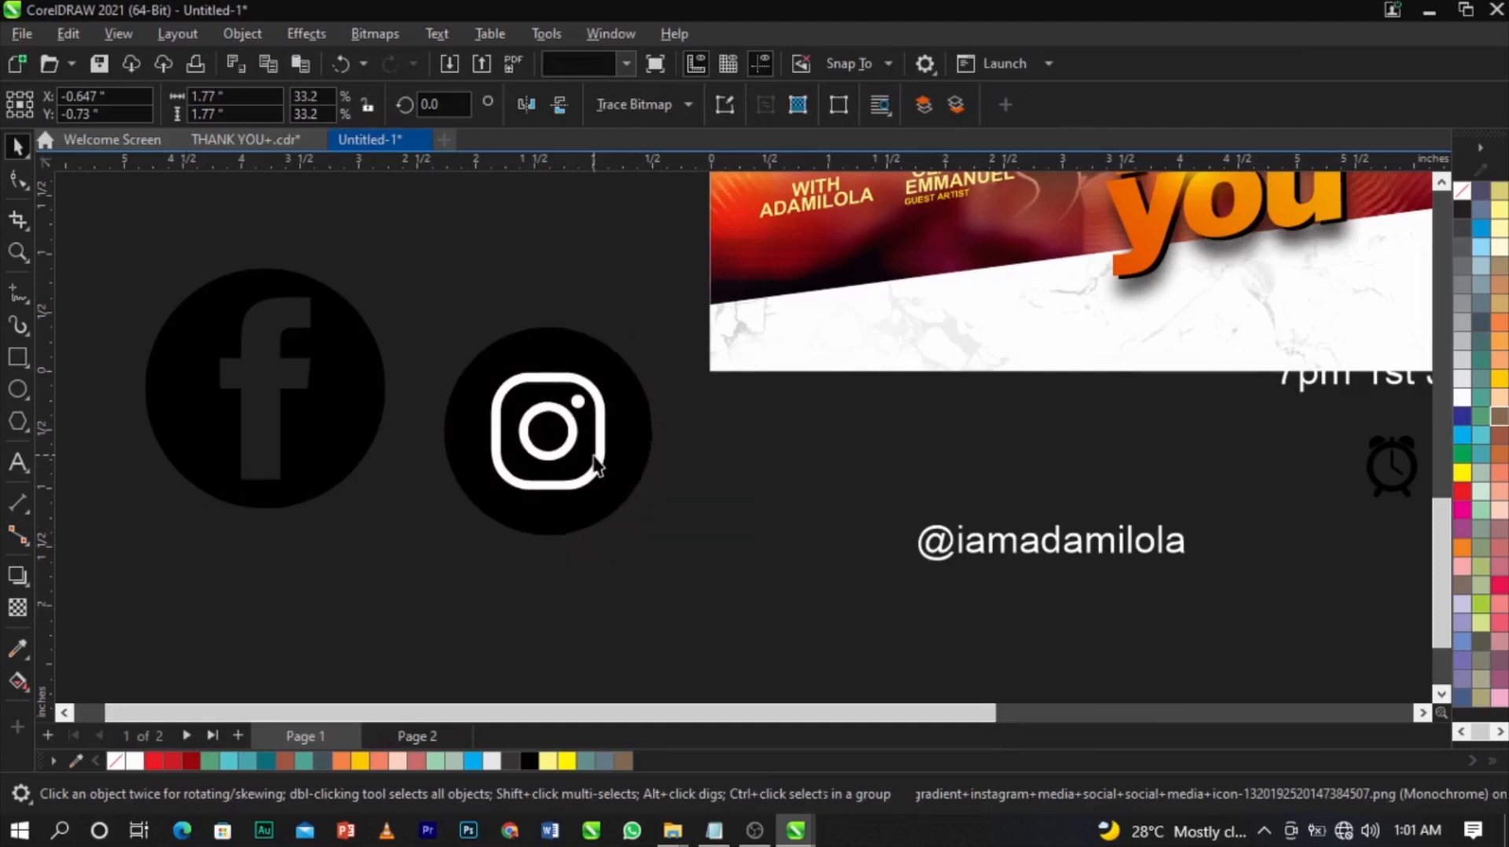
# Delete the white rounded square inside the traced Instagram icon.
pyautogui.scroll(3, 595, 466)
pyautogui.keyDown('ctrl'); pyautogui.click(601, 469); pyautogui.keyUp('ctrl')
pyautogui.press('Delete')
# Delete the Instagram icon's white inner circle and white dot.
pyautogui.keyDown('ctrl'); pyautogui.click(539, 411); pyautogui.keyUp('ctrl')
pyautogui.press('Delete')
pyautogui.keyDown('ctrl'); pyautogui.click(559, 333); pyautogui.keyUp('ctrl')
pyautogui.press('Delete')
# Shrink Instagram to about 45%, scale Facebook to match, centre-align them and move both beside the handle.
pyautogui.scroll(-3, 788, 484)
pyautogui.click(720, 503)
pyautogui.moveTo(764, 580); pyautogui.dragTo(615, 434)
pyautogui.click(370, 438)
pyautogui.hotkey('ctrl', 'r')
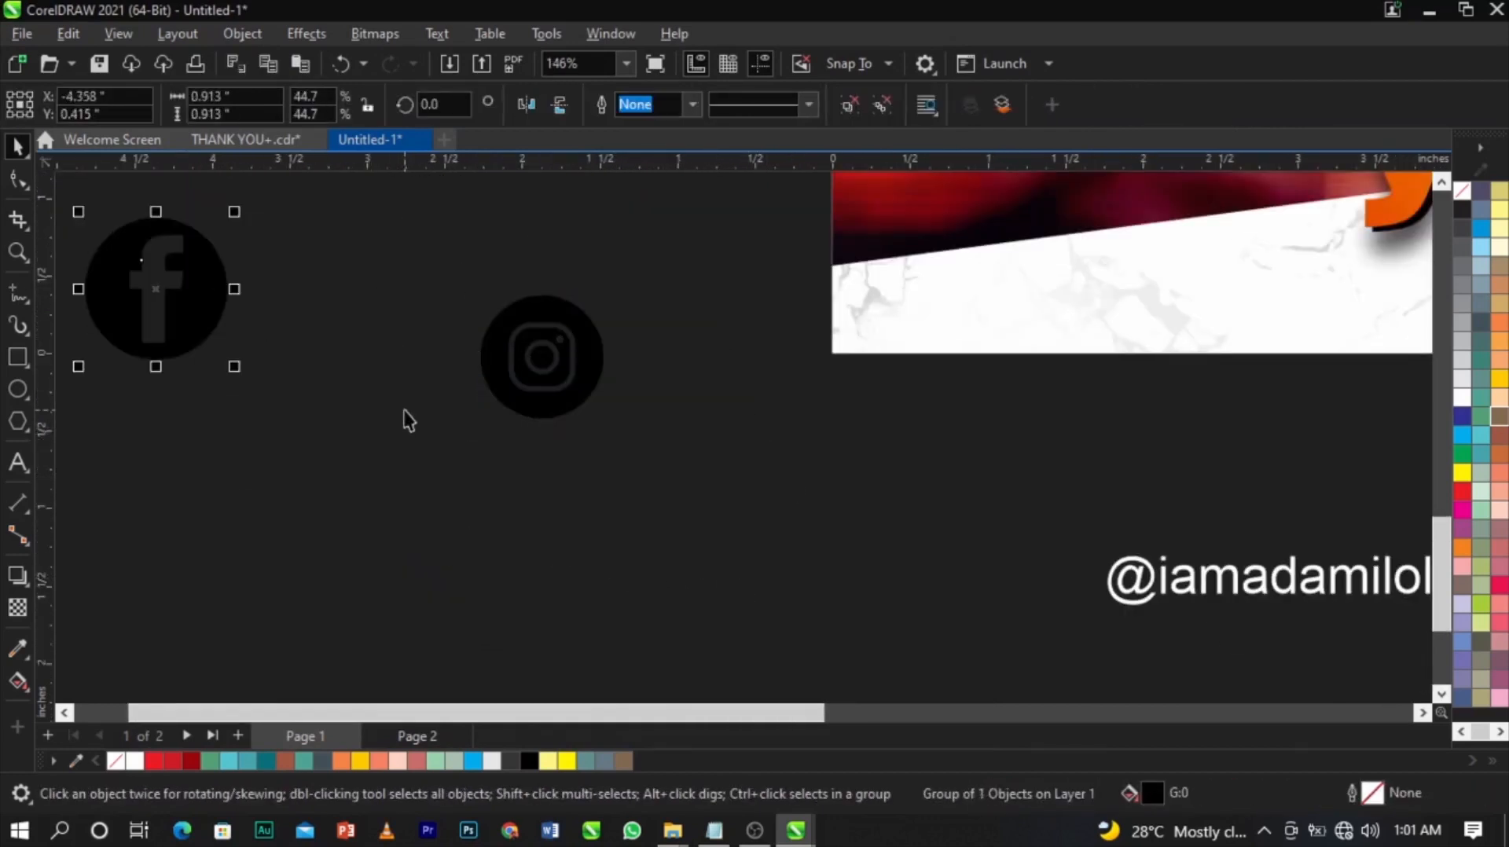
pyautogui.keyDown('shift'); pyautogui.click(512, 408); pyautogui.keyUp('shift')
pyautogui.press('e')
pyautogui.press('c')
pyautogui.moveTo(613, 379); pyautogui.dragTo(1082, 627)
# Shrink the Facebook icon slightly and butt it against the left of the Instagram circle.
pyautogui.press('z')
pyautogui.moveTo(873, 515); pyautogui.dragTo(1324, 701)
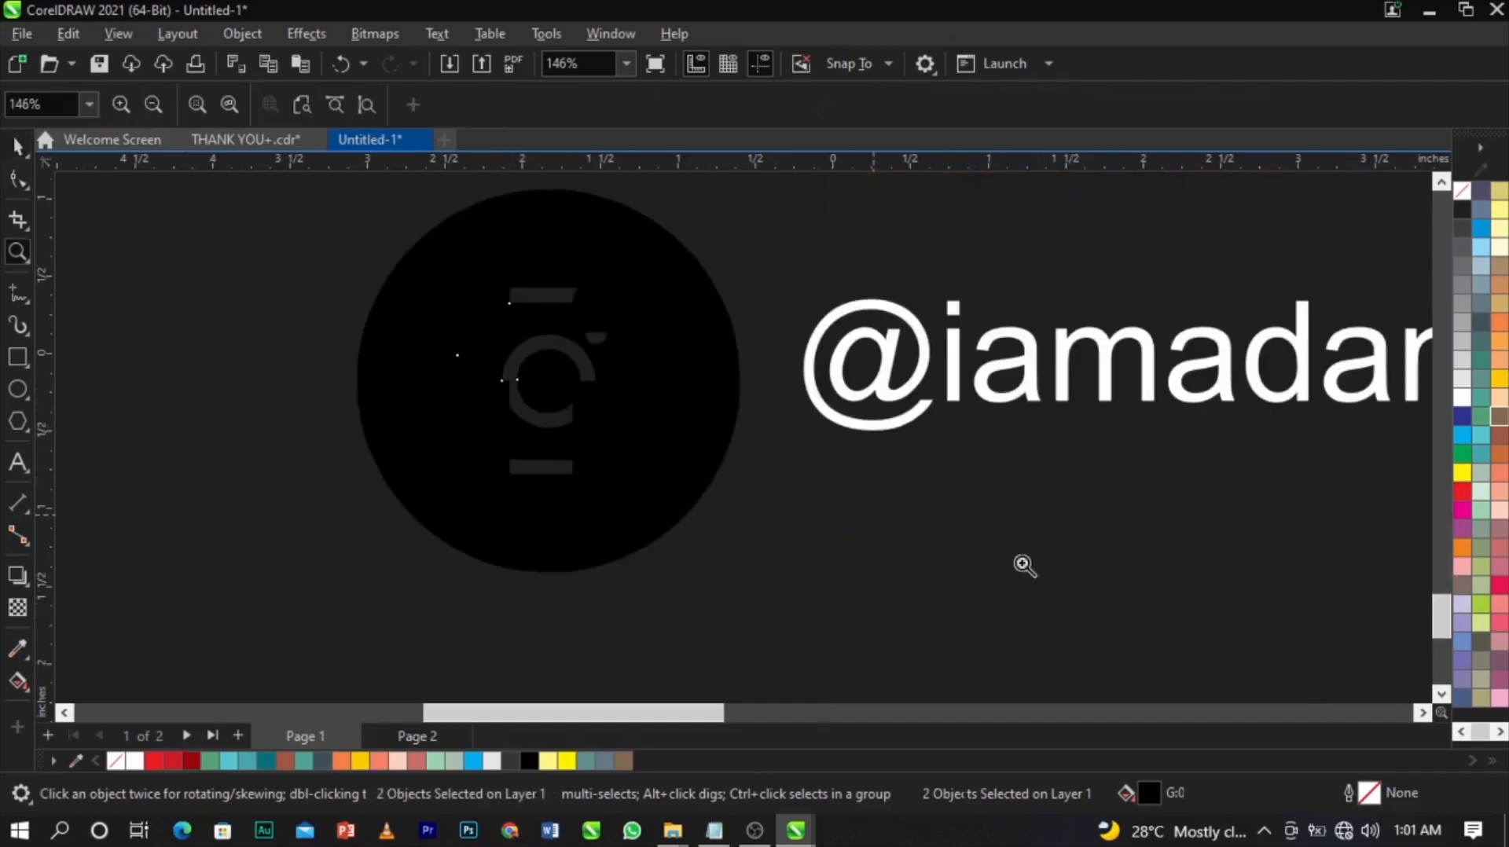
pyautogui.press('space')
pyautogui.scroll(-2, 711, 440)
pyautogui.moveTo(710, 438); pyautogui.dragTo(476, 432)
pyautogui.moveTo(488, 270); pyautogui.dragTo(506, 296)
pyautogui.scroll(2, 465, 370)
pyautogui.moveTo(453, 385); pyautogui.dragTo(477, 417)
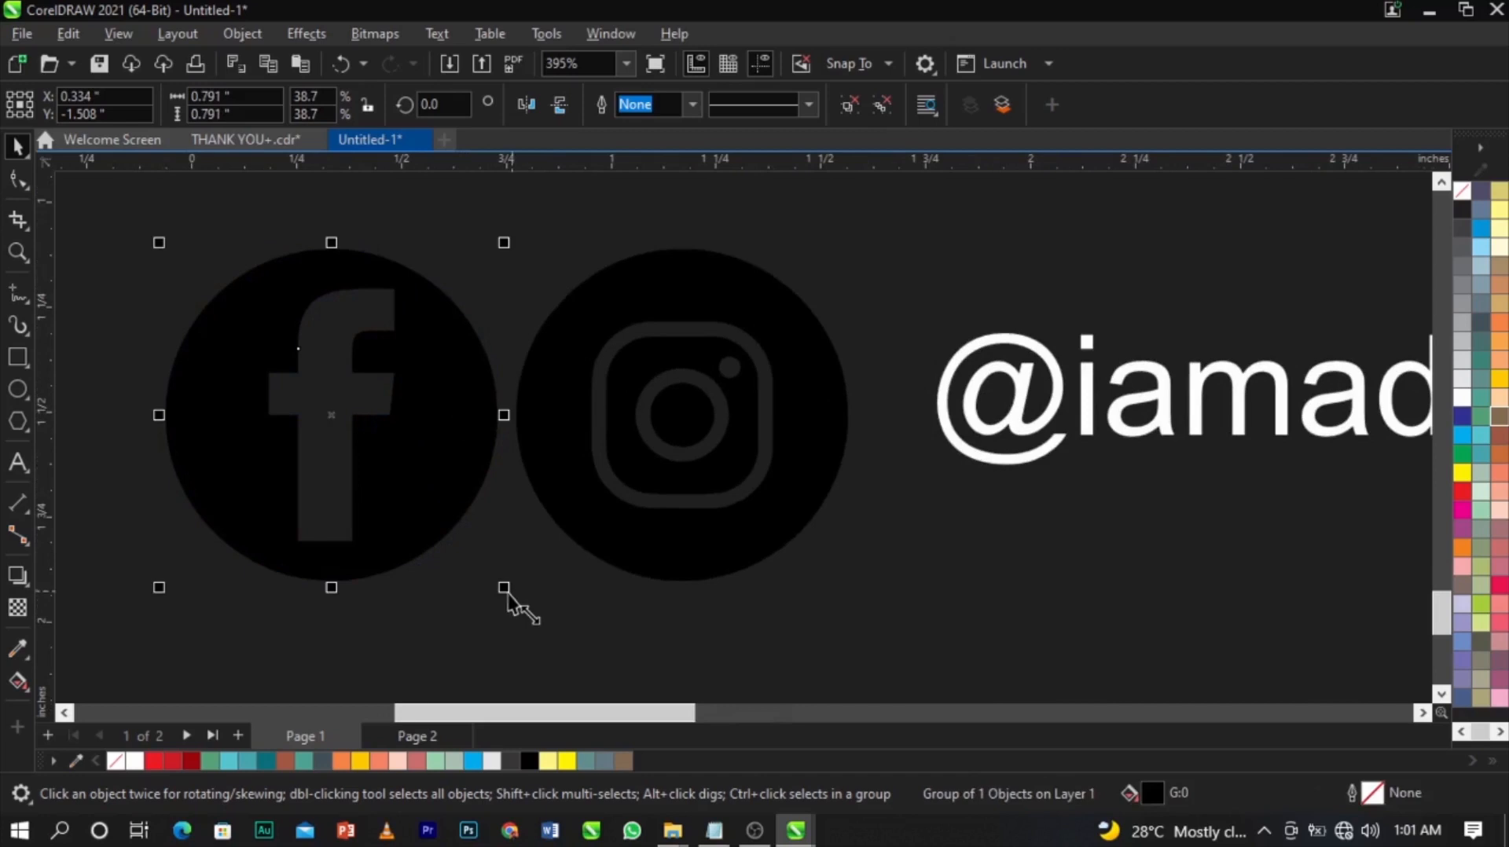
pyautogui.moveTo(505, 590); pyautogui.dragTo(478, 560)
pyautogui.moveTo(431, 481); pyautogui.dragTo(453, 492)
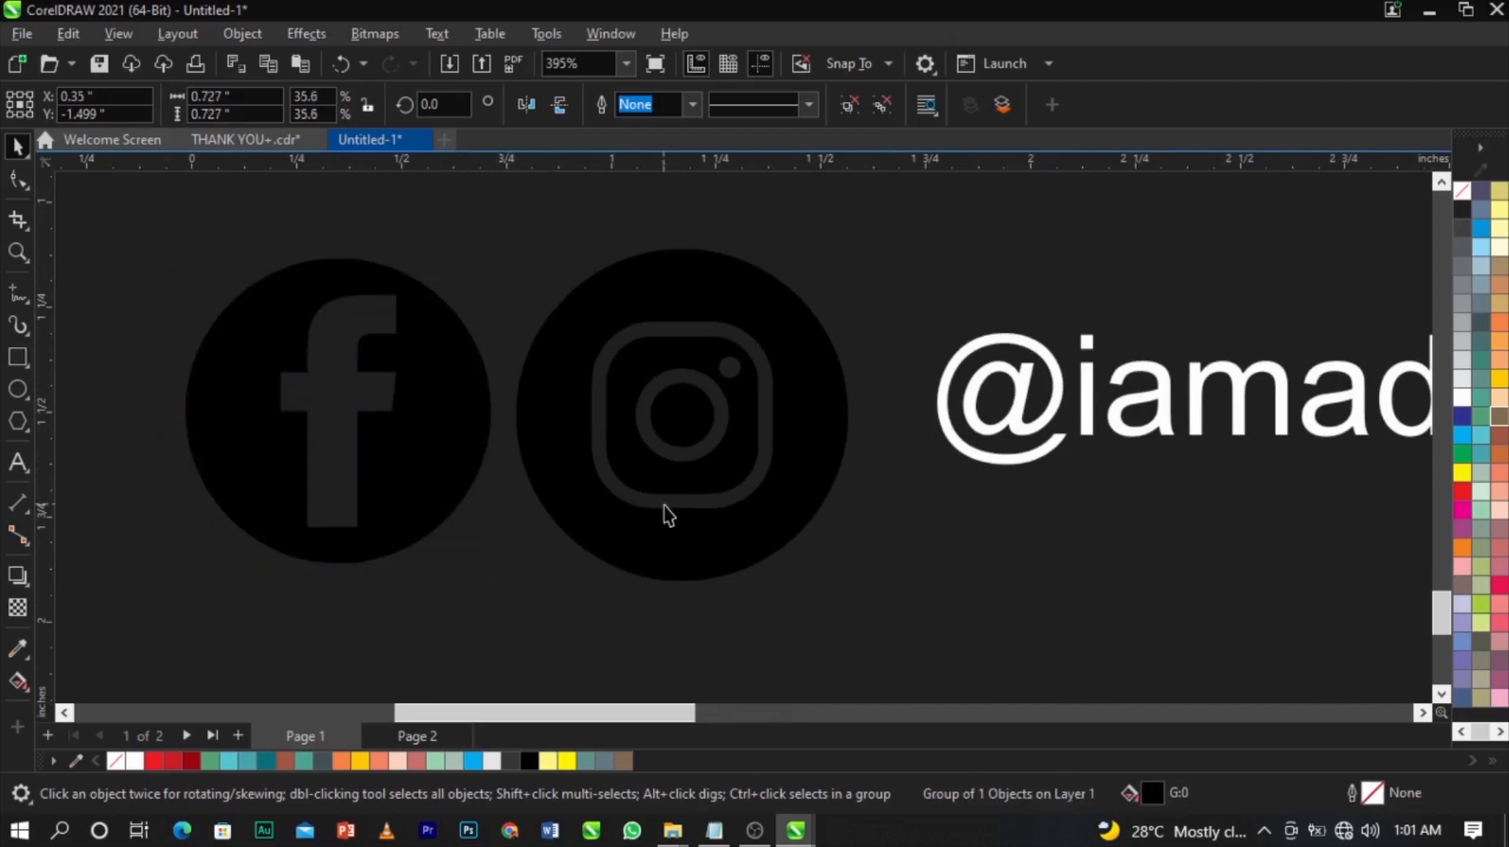
# Shrink Instagram slightly, then move both icons right and scale them to about half size.
pyautogui.click(744, 539)
pyautogui.moveTo(856, 587)
pyautogui.mouseDown()
pyautogui.moveTo(862, 606)
pyautogui.moveTo(847, 582)
pyautogui.mouseUp()
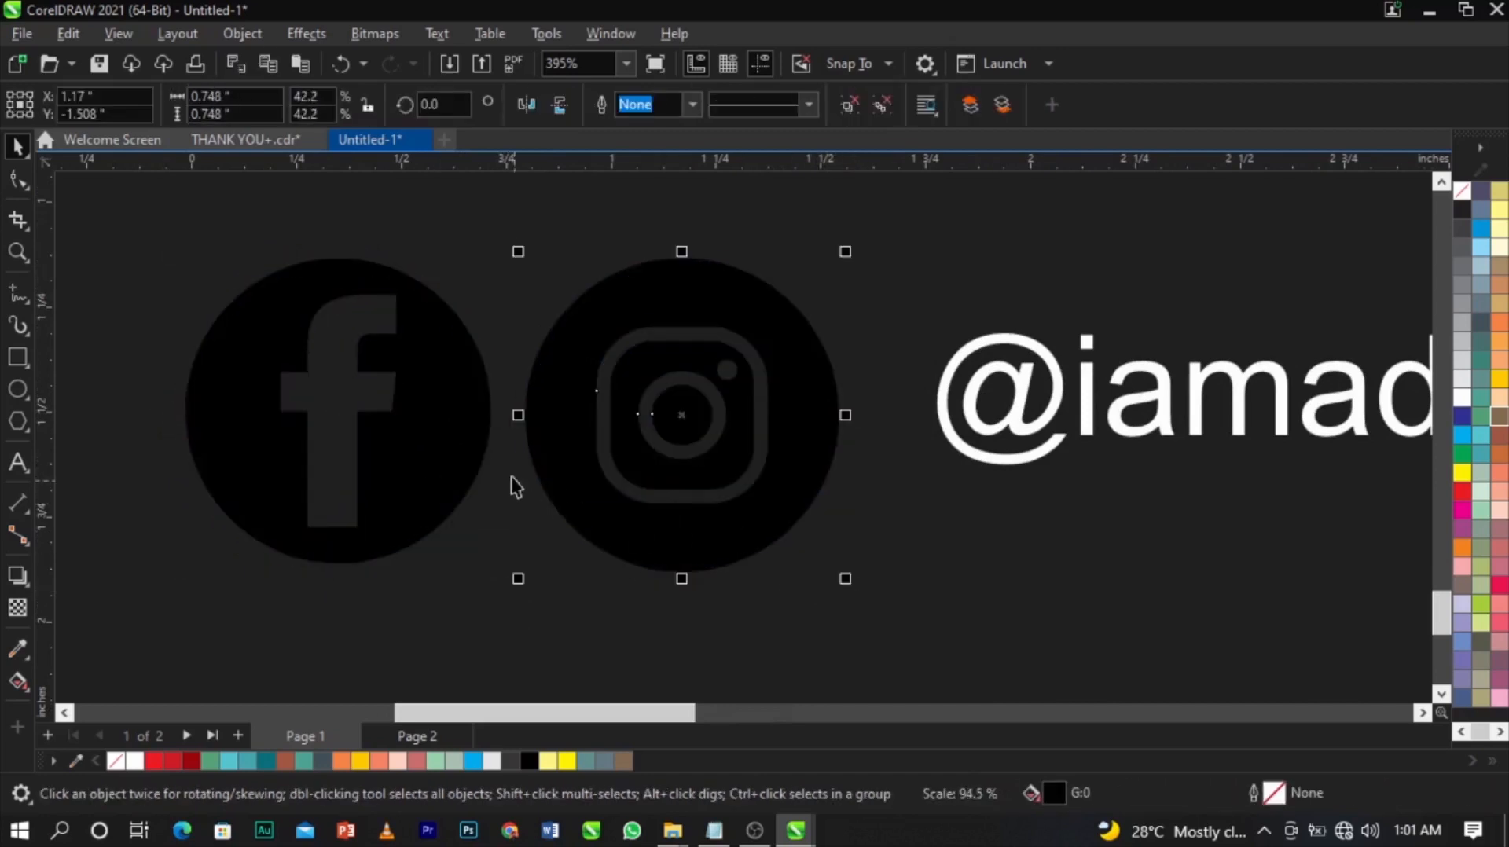
pyautogui.keyDown('shift'); pyautogui.click(448, 434); pyautogui.keyUp('shift')
pyautogui.moveTo(448, 435); pyautogui.dragTo(500, 440)
pyautogui.moveTo(898, 576); pyautogui.dragTo(879, 475)
pyautogui.scroll(-4, 857, 472)
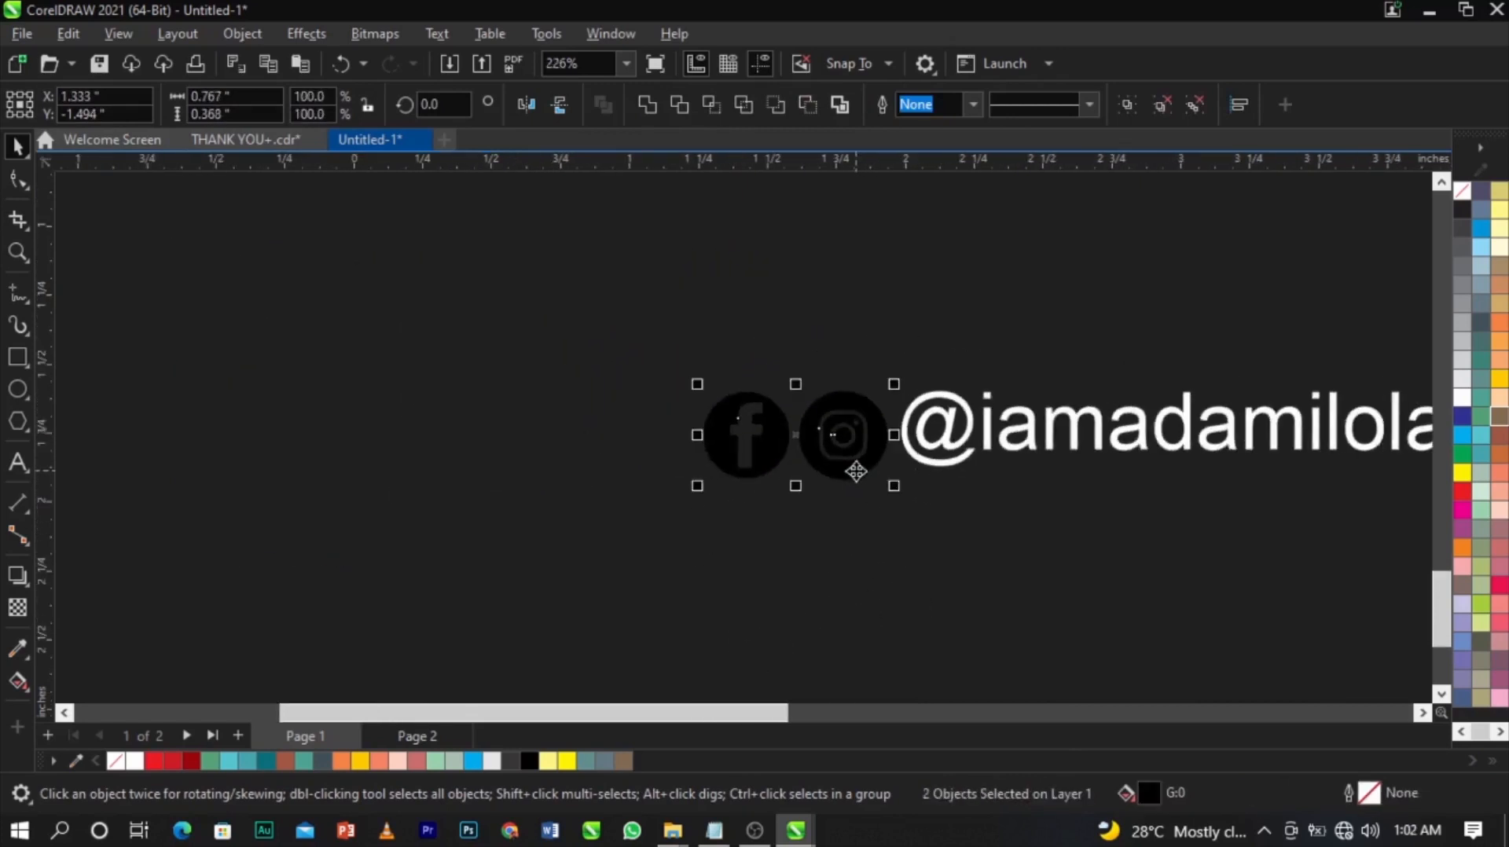
pyautogui.moveTo(679, 535); pyautogui.dragTo(1235, 380)
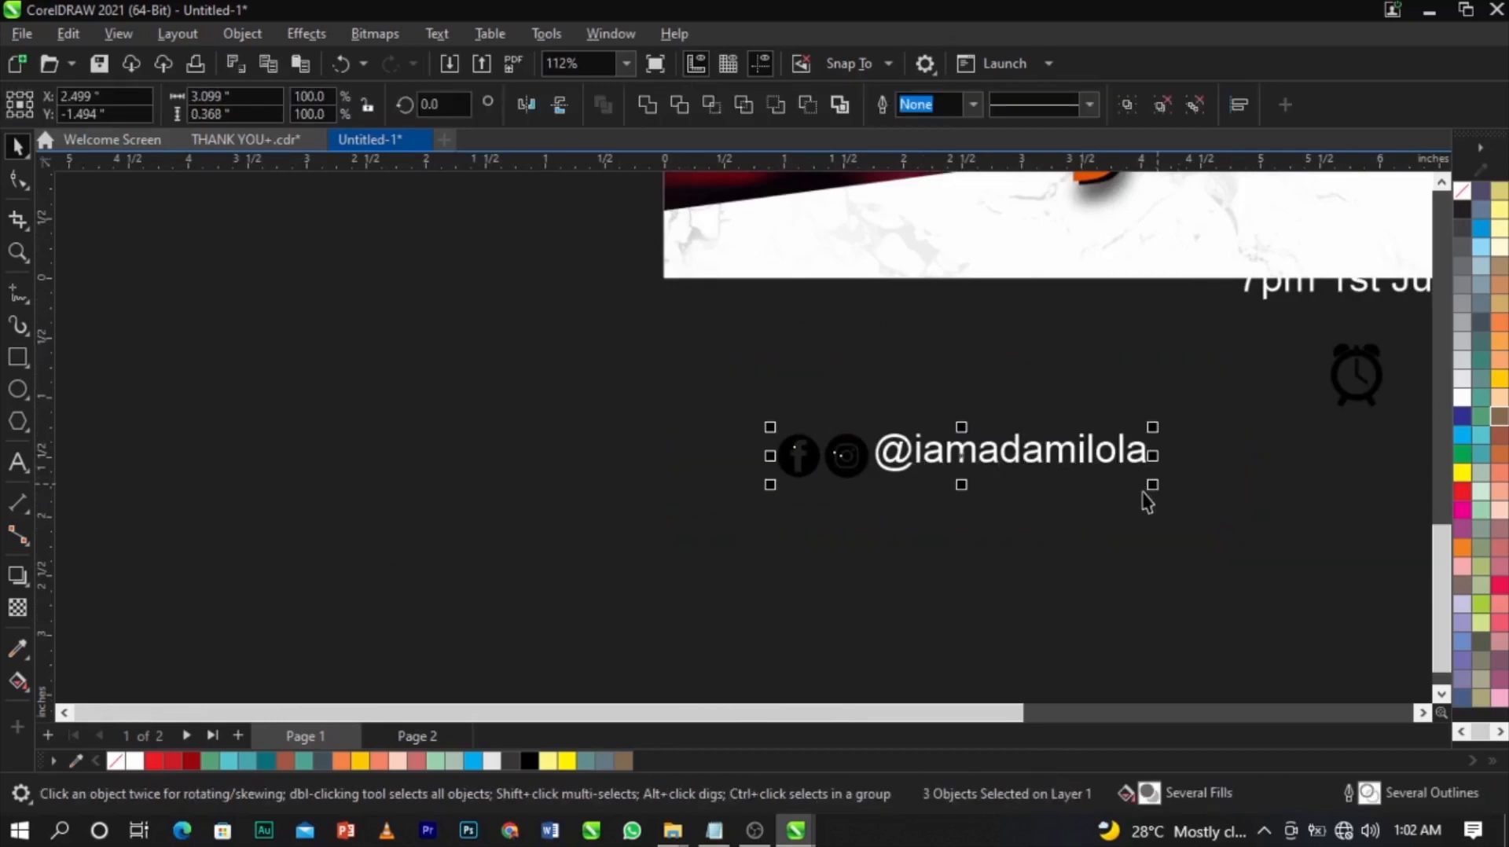
pyautogui.hotkey('ctrl', 'g')
pyautogui.moveTo(1153, 486); pyautogui.dragTo(951, 494)
pyautogui.scroll(-1, 724, 470)
pyautogui.scroll(2, 813, 352)
pyautogui.click(710, 472)
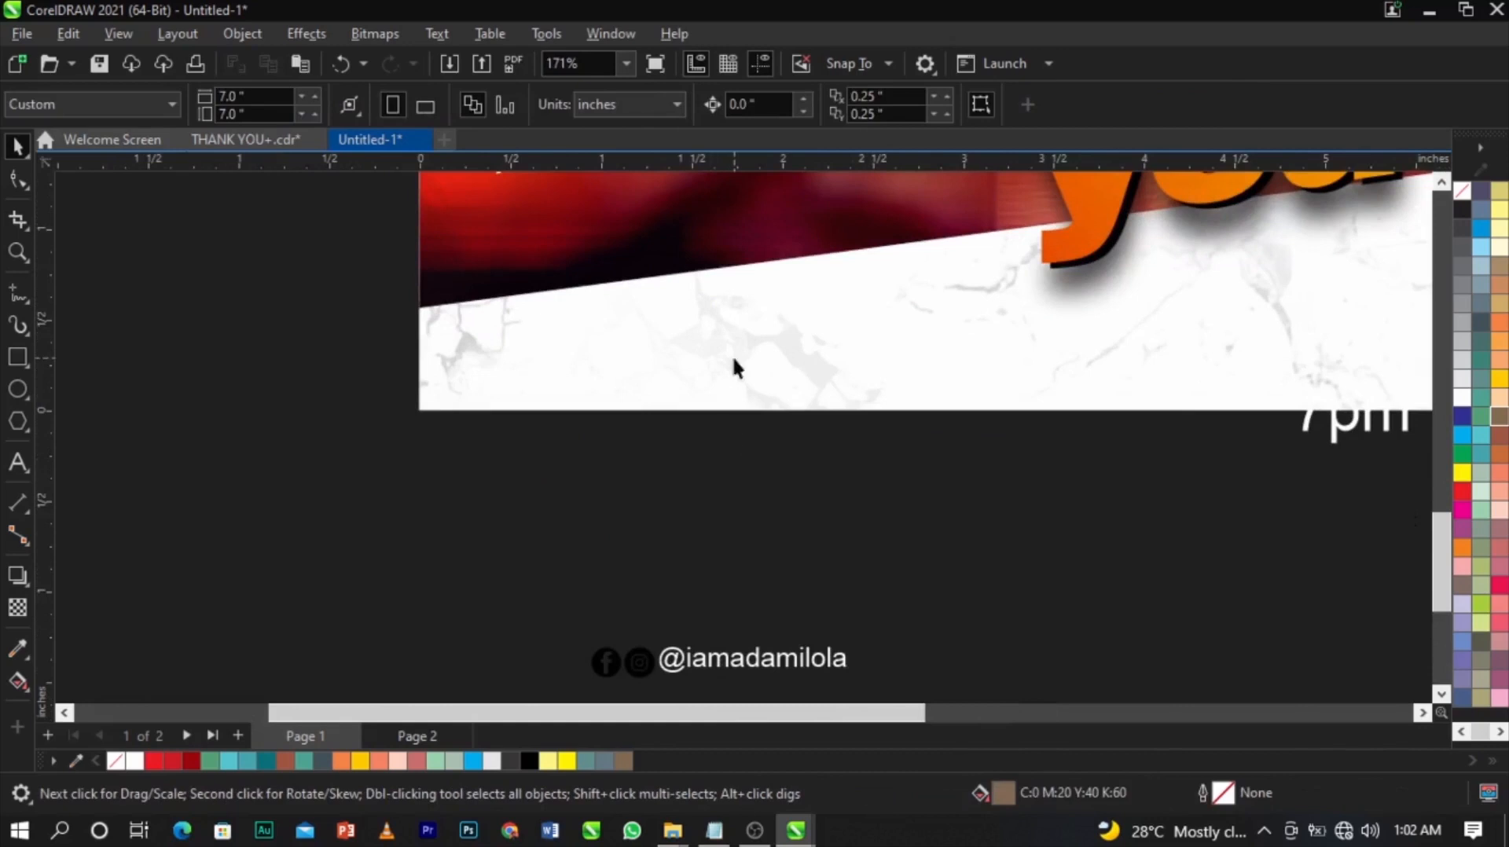
pyautogui.scroll(2, 637, 566)
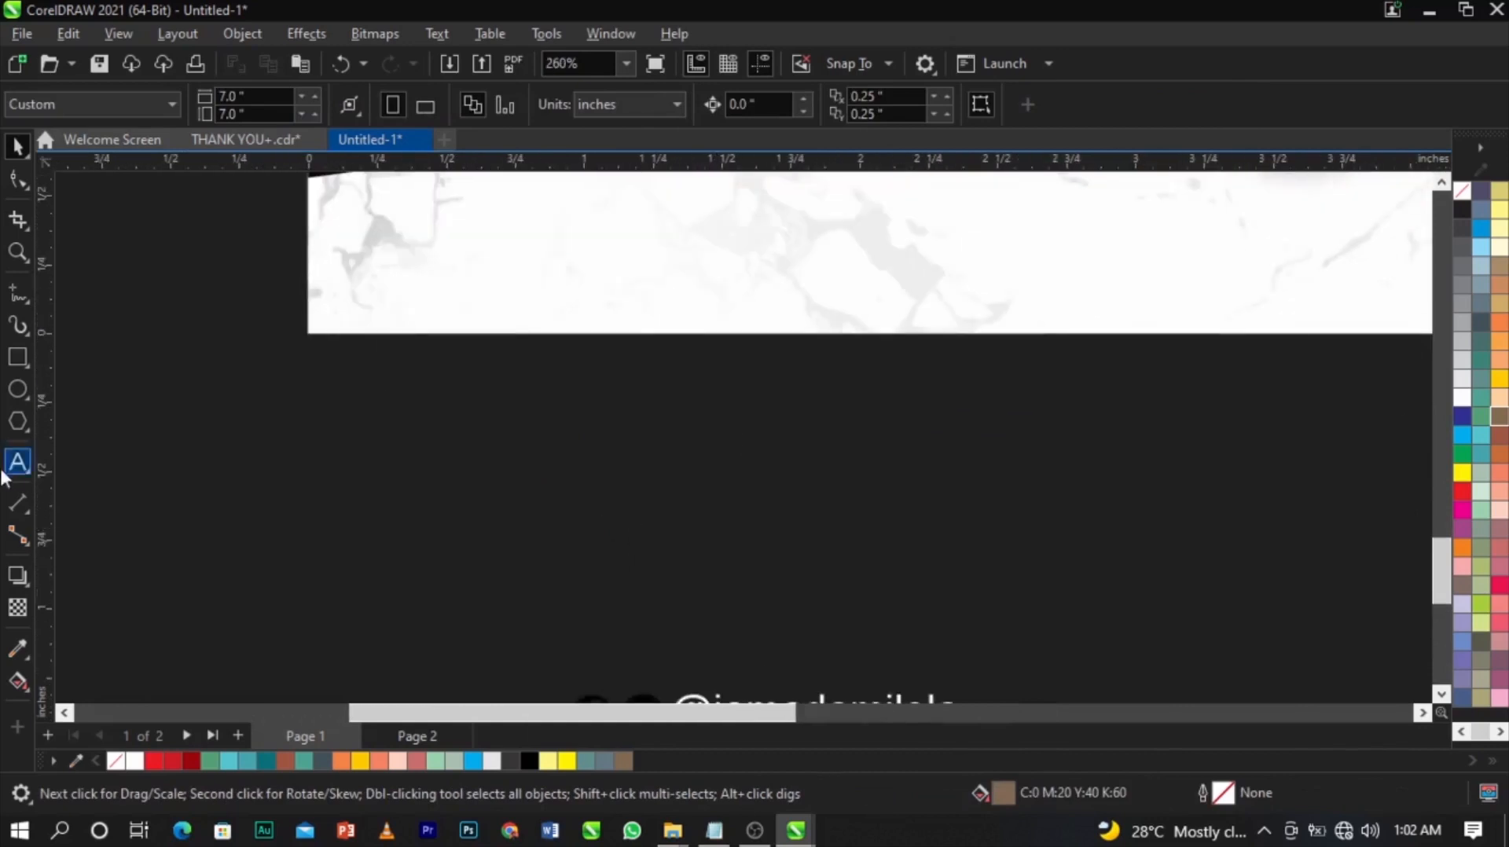
# Draw a new circle on the page and zoom in on it.
pyautogui.click(18, 390)
pyautogui.moveTo(550, 368); pyautogui.dragTo(674, 580)
pyautogui.press('space')
pyautogui.moveTo(657, 530); pyautogui.dragTo(632, 582)
pyautogui.press('z')
pyautogui.moveTo(454, 389); pyautogui.dragTo(954, 681)
pyautogui.press('space')
# Remove the circle's brown fill and give it a light grey outline.
pyautogui.rightClick(1463, 246)
pyautogui.click(1460, 222)
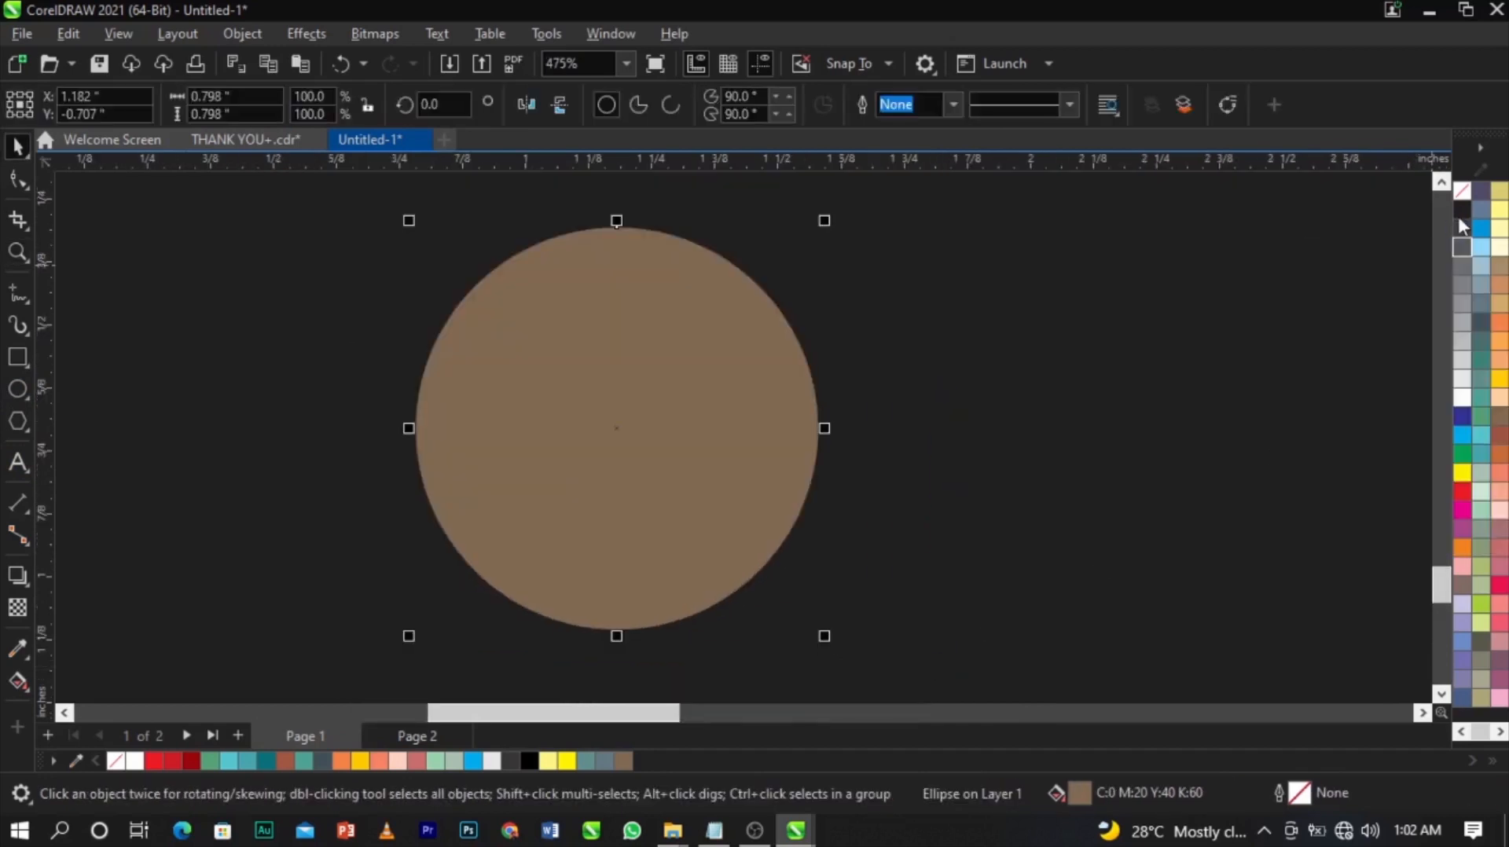
pyautogui.rightClick(1460, 212)
pyautogui.click(1461, 199)
pyautogui.rightClick(1458, 365)
pyautogui.click(1451, 381)
pyautogui.click(1072, 348)
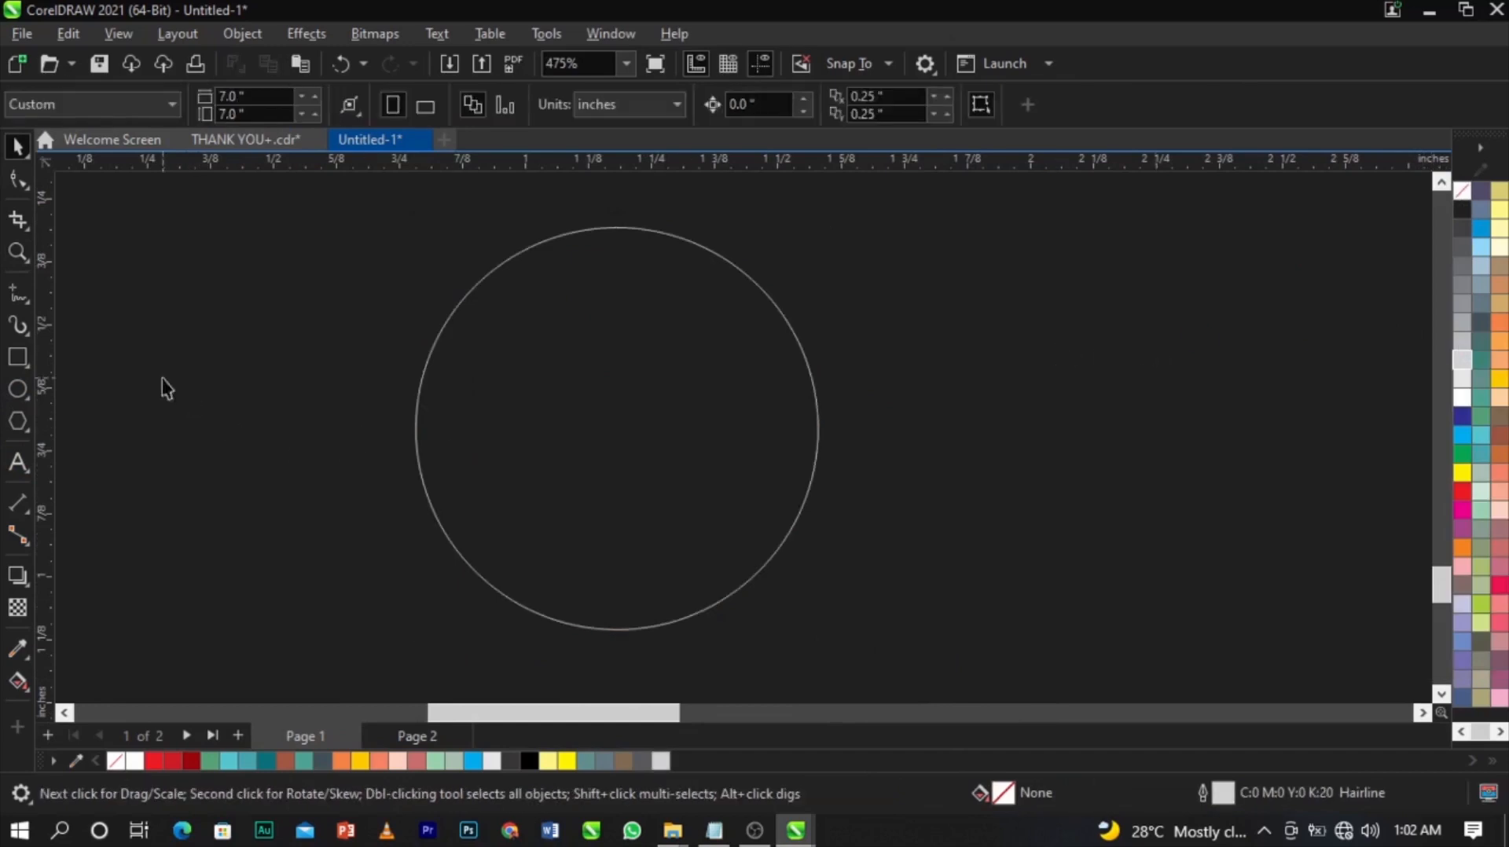
# Draw a long rounded bar overlapping the circle's right side, convert it to curves and slant its right end.
pyautogui.click(16, 358)
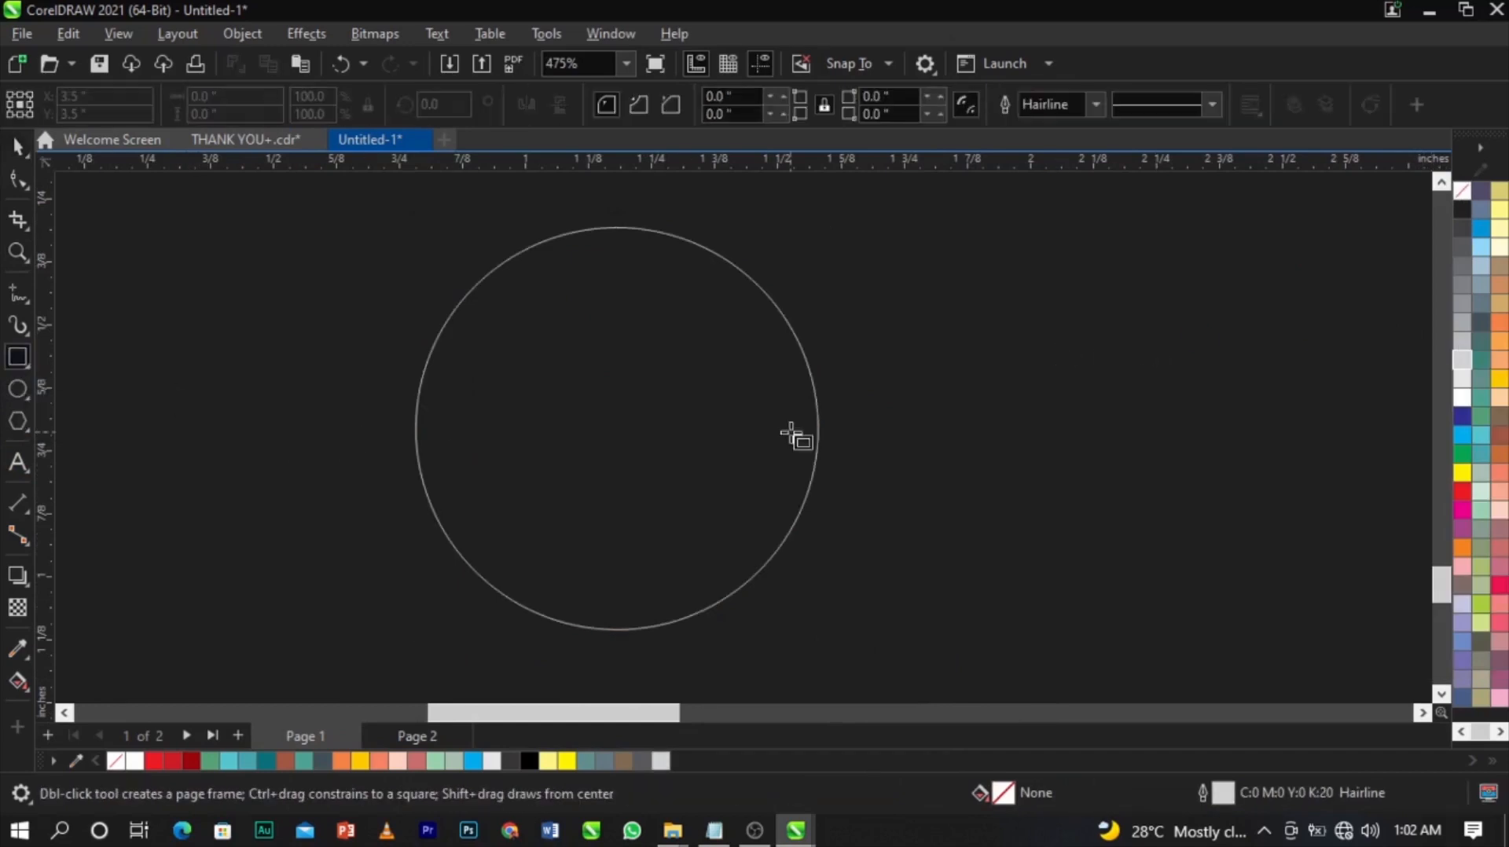
pyautogui.moveTo(742, 338); pyautogui.dragTo(1157, 454)
pyautogui.click(18, 180)
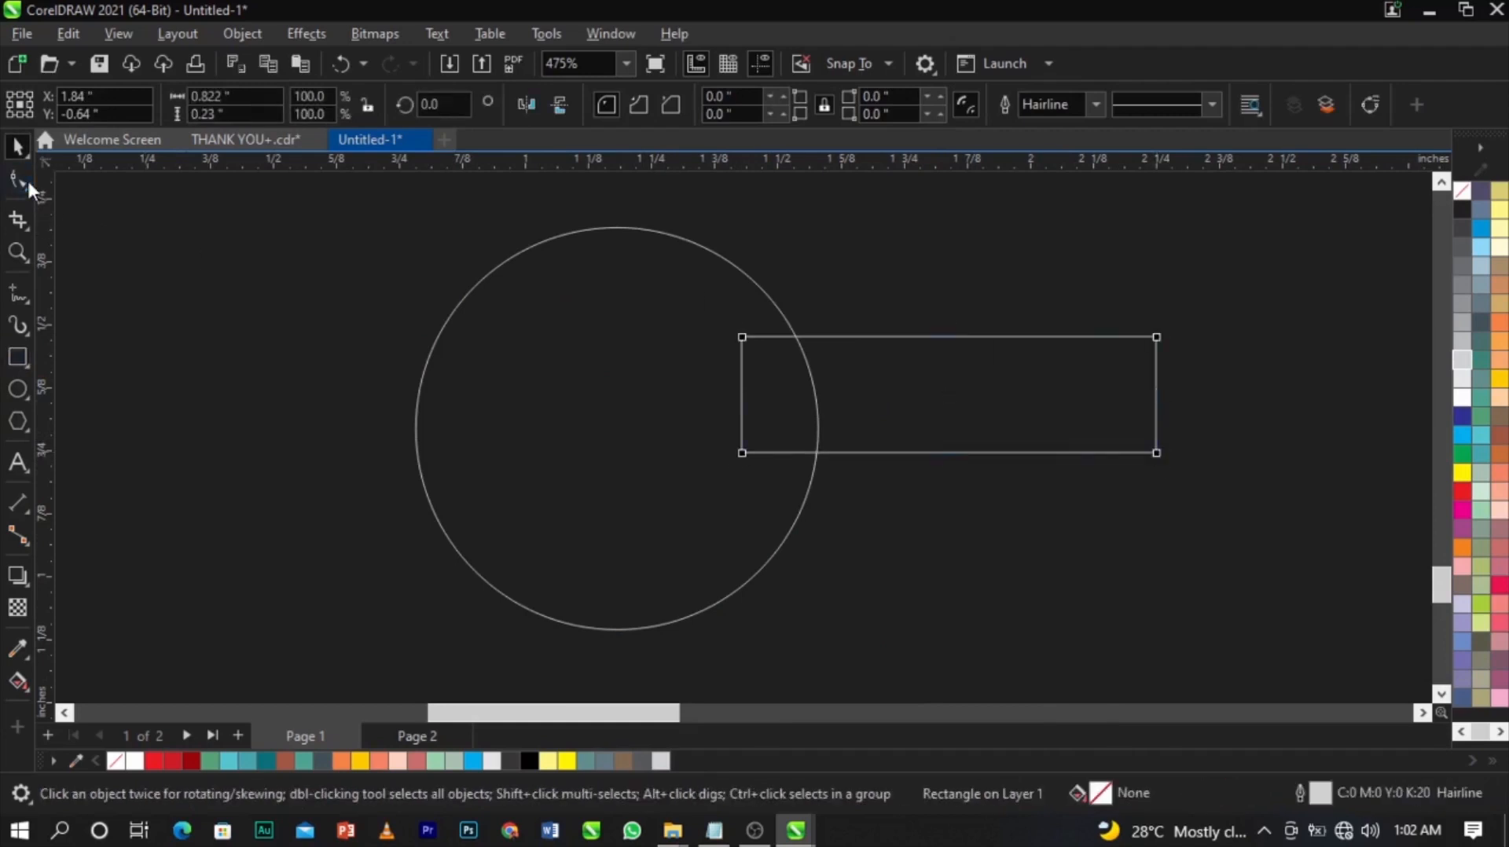
pyautogui.moveTo(1157, 338); pyautogui.dragTo(1186, 366)
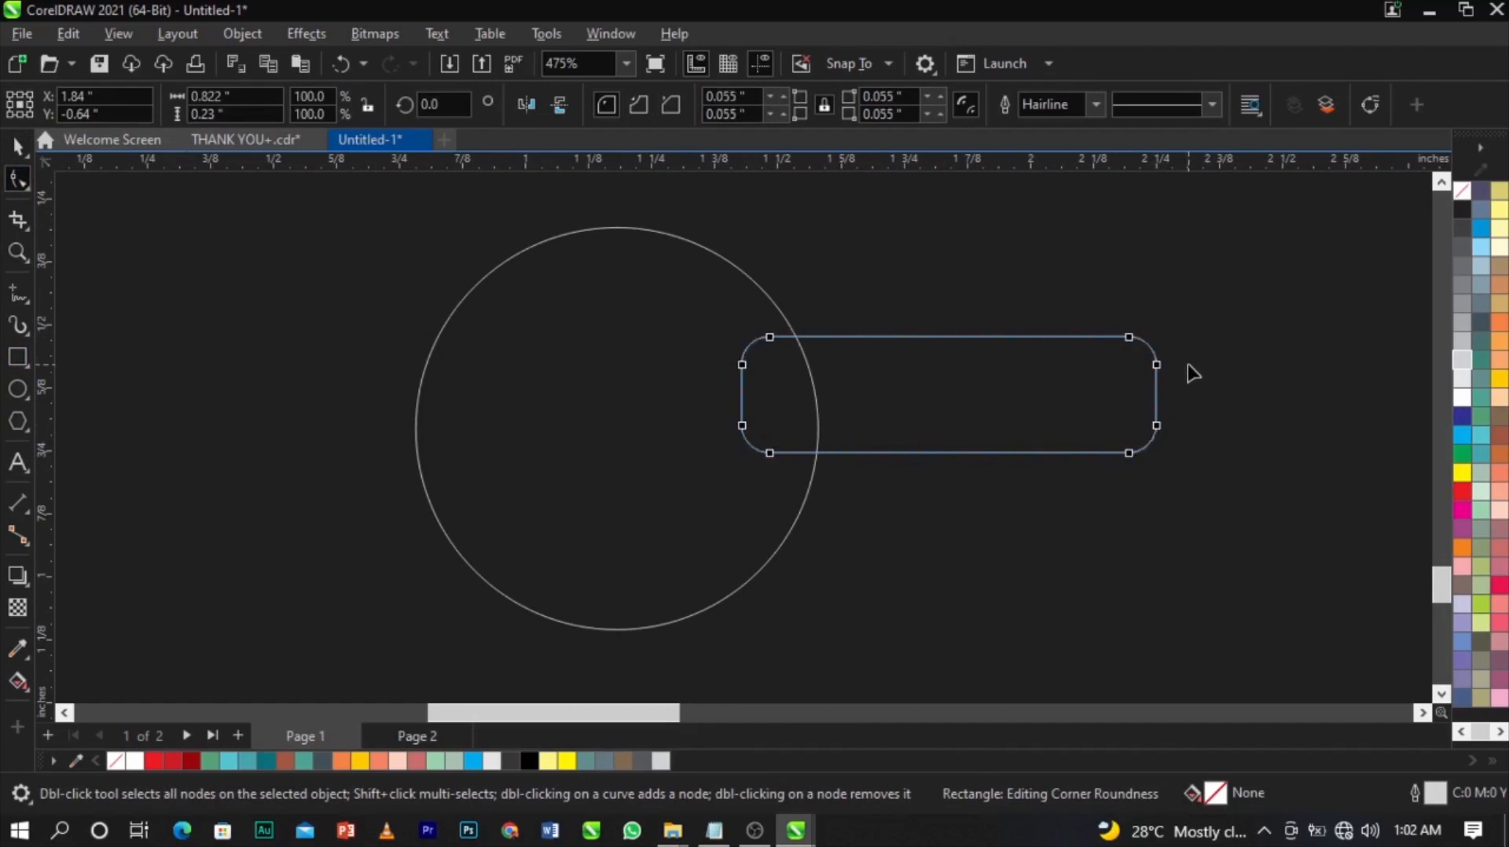
pyautogui.rightClick(1077, 373)
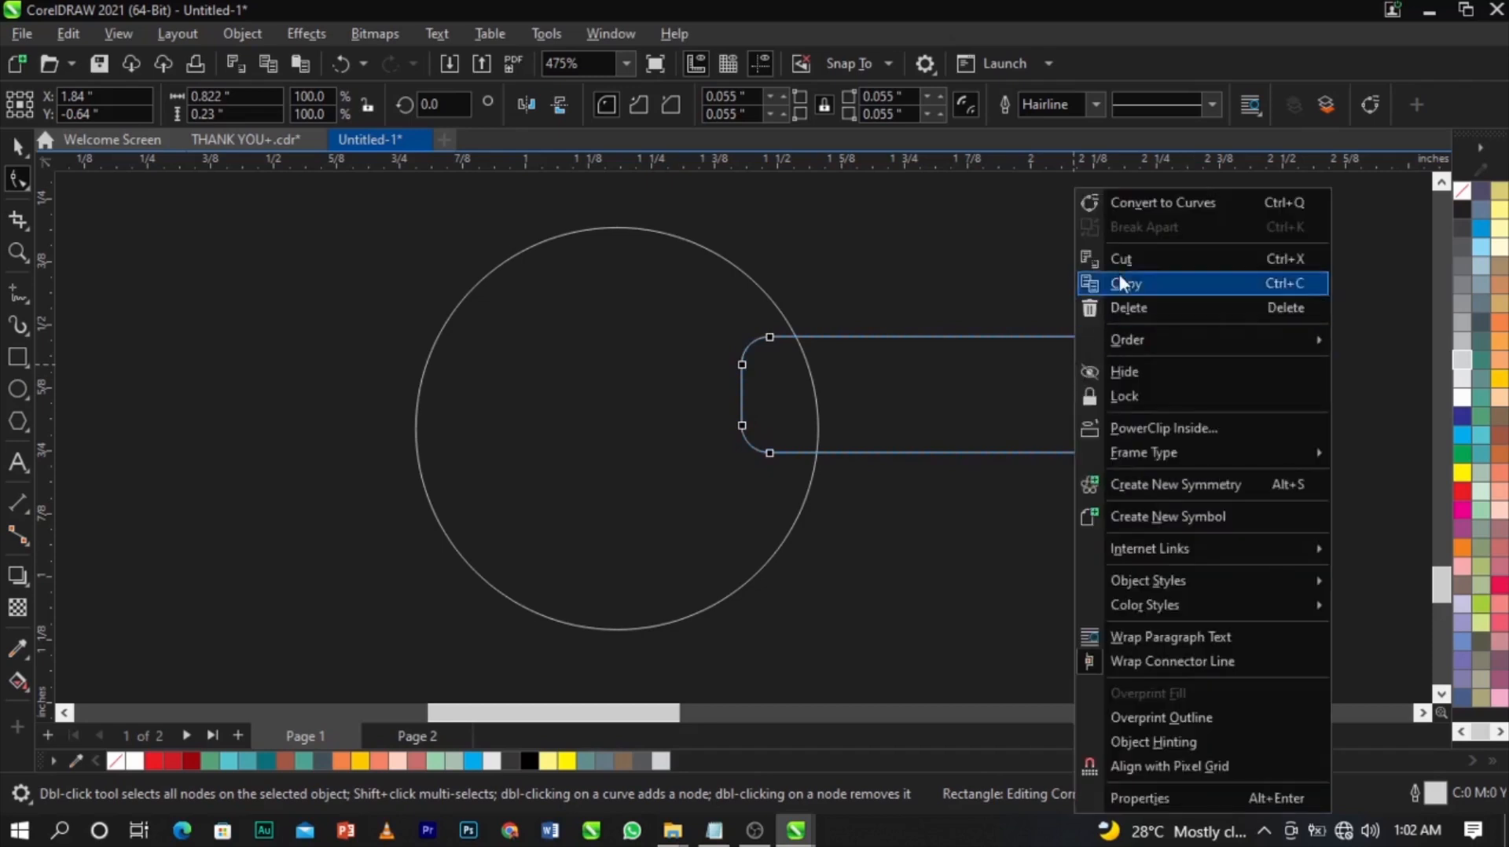
pyautogui.click(1129, 209)
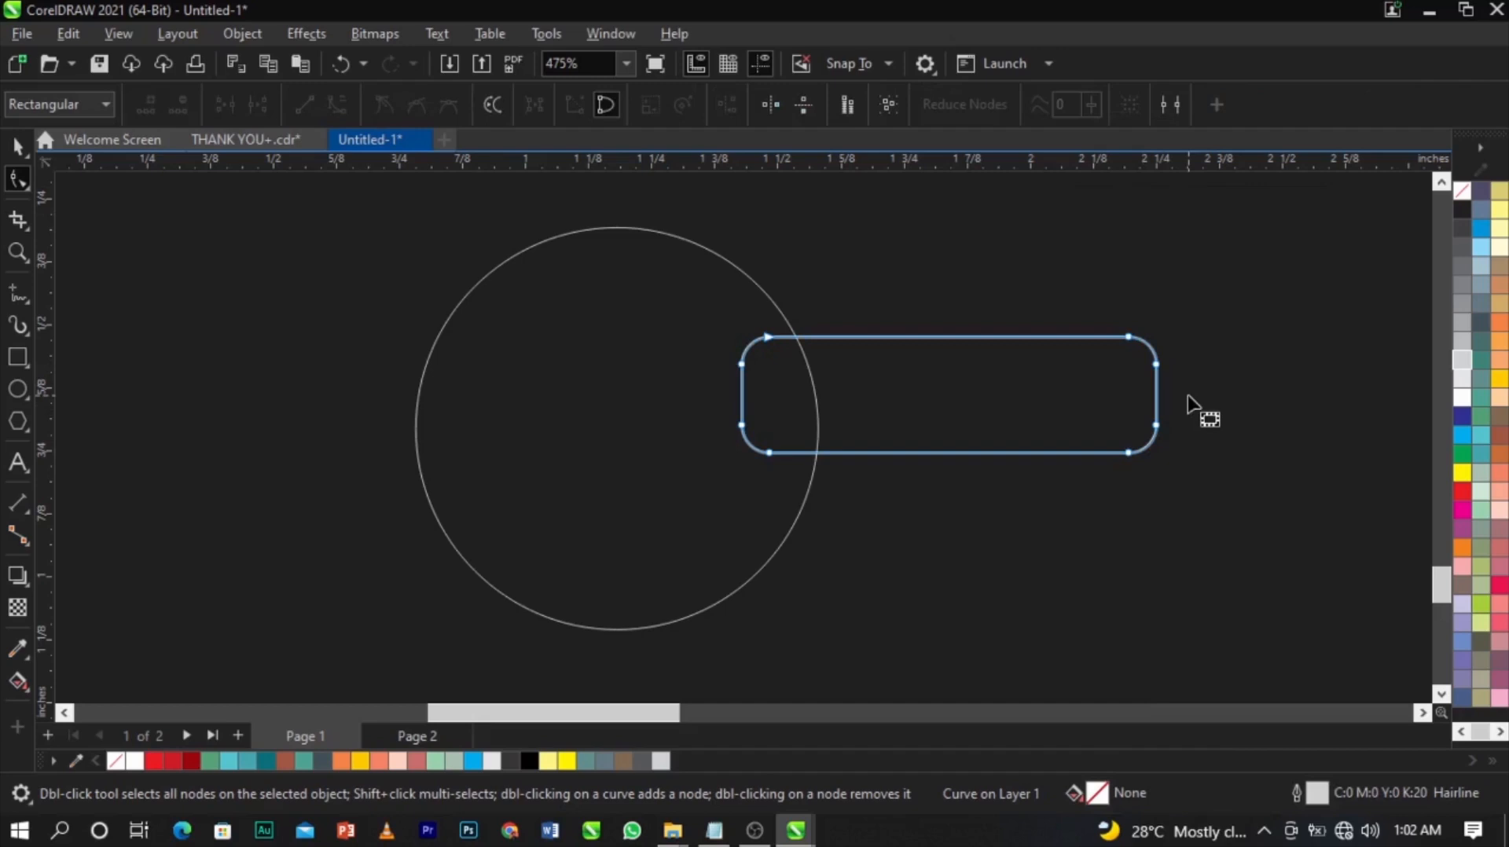
pyautogui.moveTo(1189, 397); pyautogui.dragTo(1099, 500)
pyautogui.scroll(2, 1122, 455)
pyautogui.moveTo(1197, 409); pyautogui.dragTo(1090, 458)
pyautogui.press('space')
# Place a duplicate bar below the original and shrink it to about 72%.
pyautogui.moveTo(904, 317); pyautogui.dragTo(902, 494)
pyautogui.moveTo(1169, 635); pyautogui.dragTo(989, 658)
pyautogui.click(892, 523)
pyautogui.scroll(4, 903, 488)
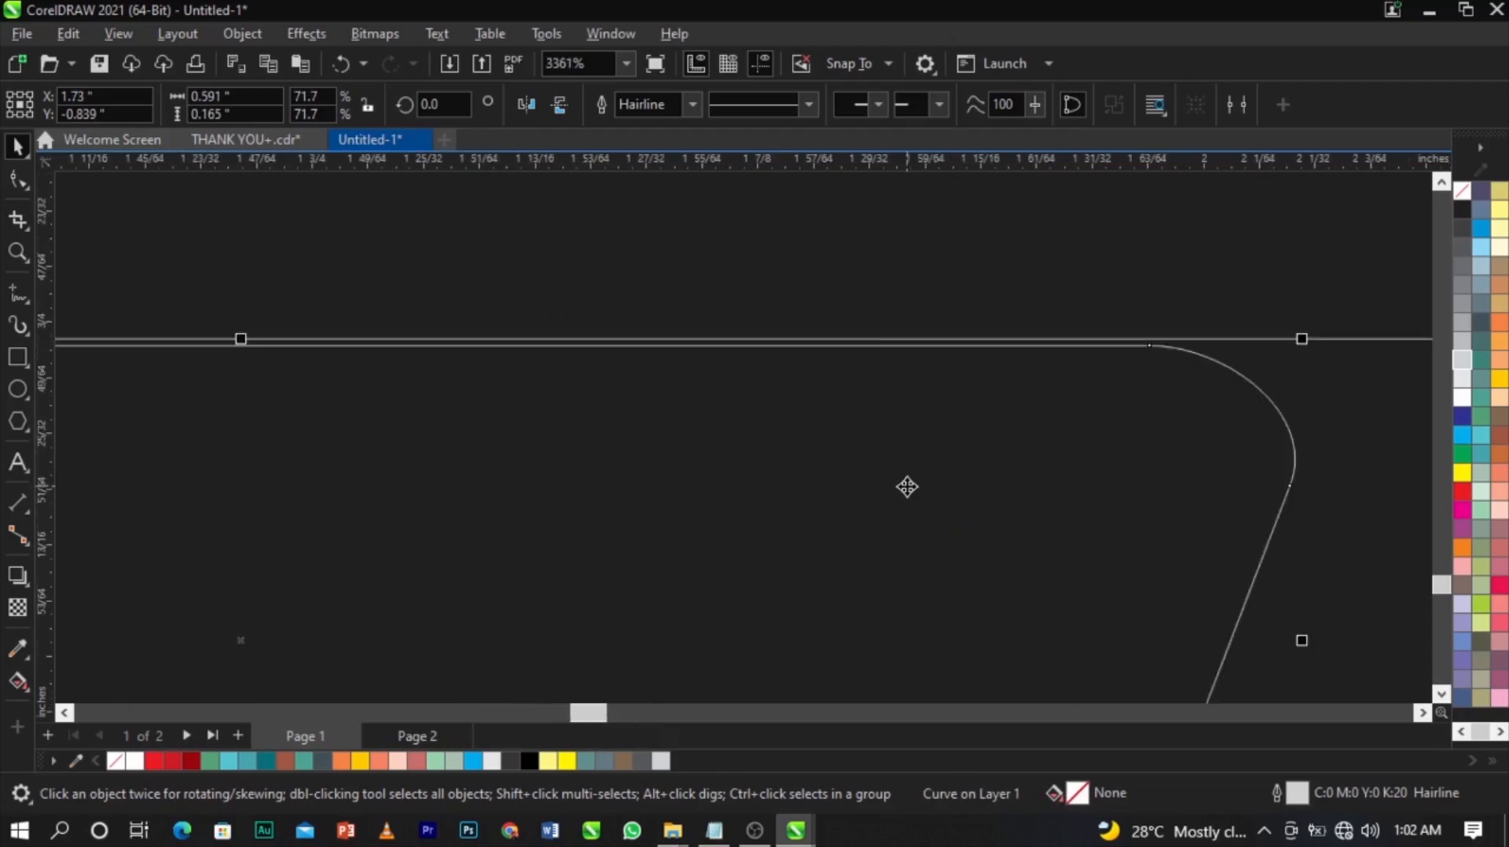
pyautogui.scroll(-5, 908, 483)
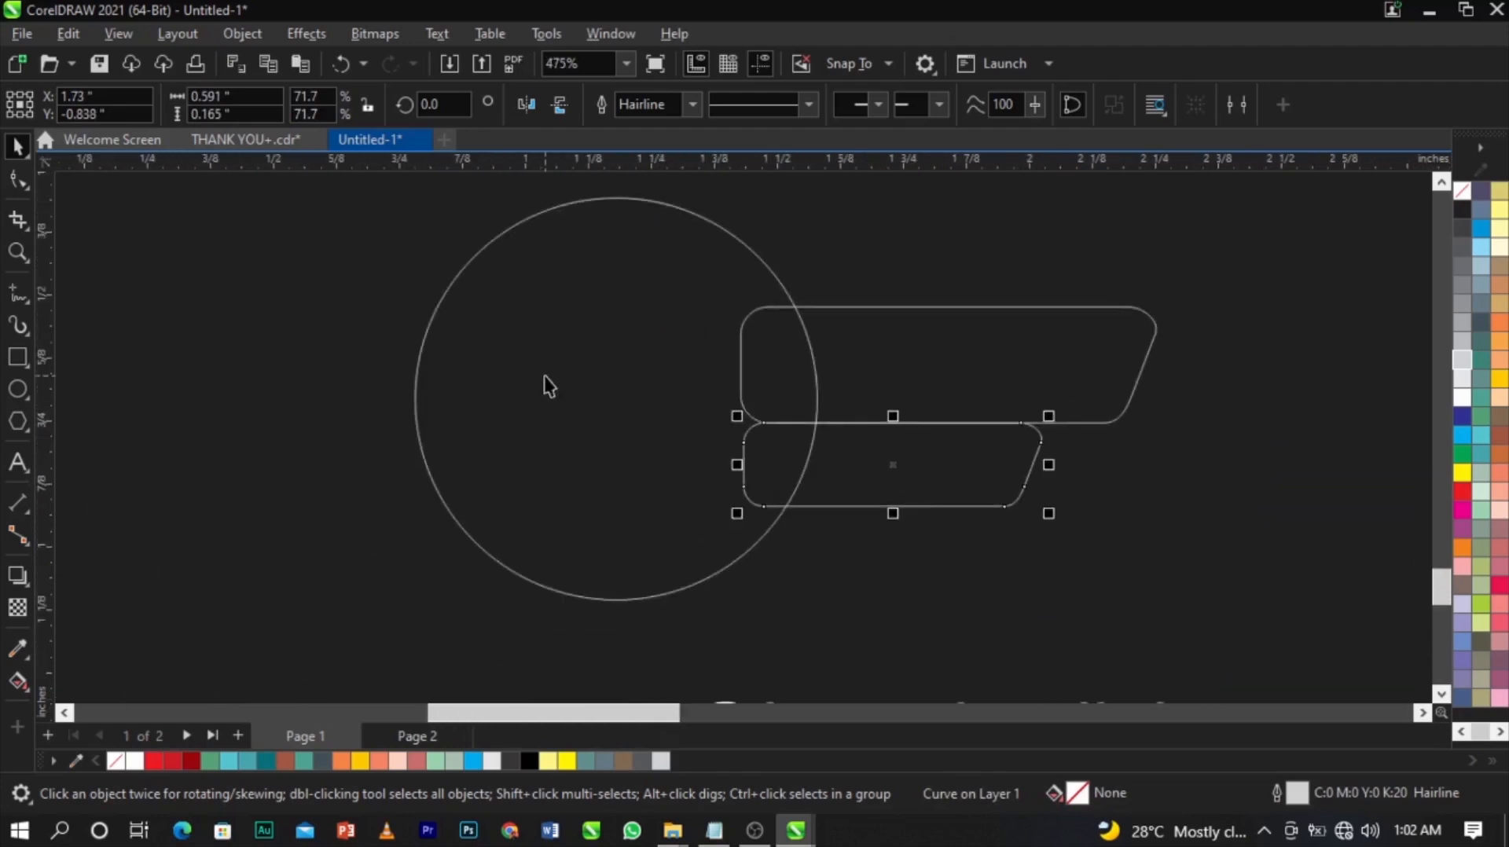
# Shrink the circle to 84.5%, group the two bars and trim them with the circle.
pyautogui.click(467, 263)
pyautogui.moveTo(410, 193); pyautogui.dragTo(441, 220)
pyautogui.moveTo(553, 376); pyautogui.dragTo(574, 375)
pyautogui.click(933, 355)
pyautogui.keyDown('shift'); pyautogui.click(936, 450); pyautogui.keyUp('shift')
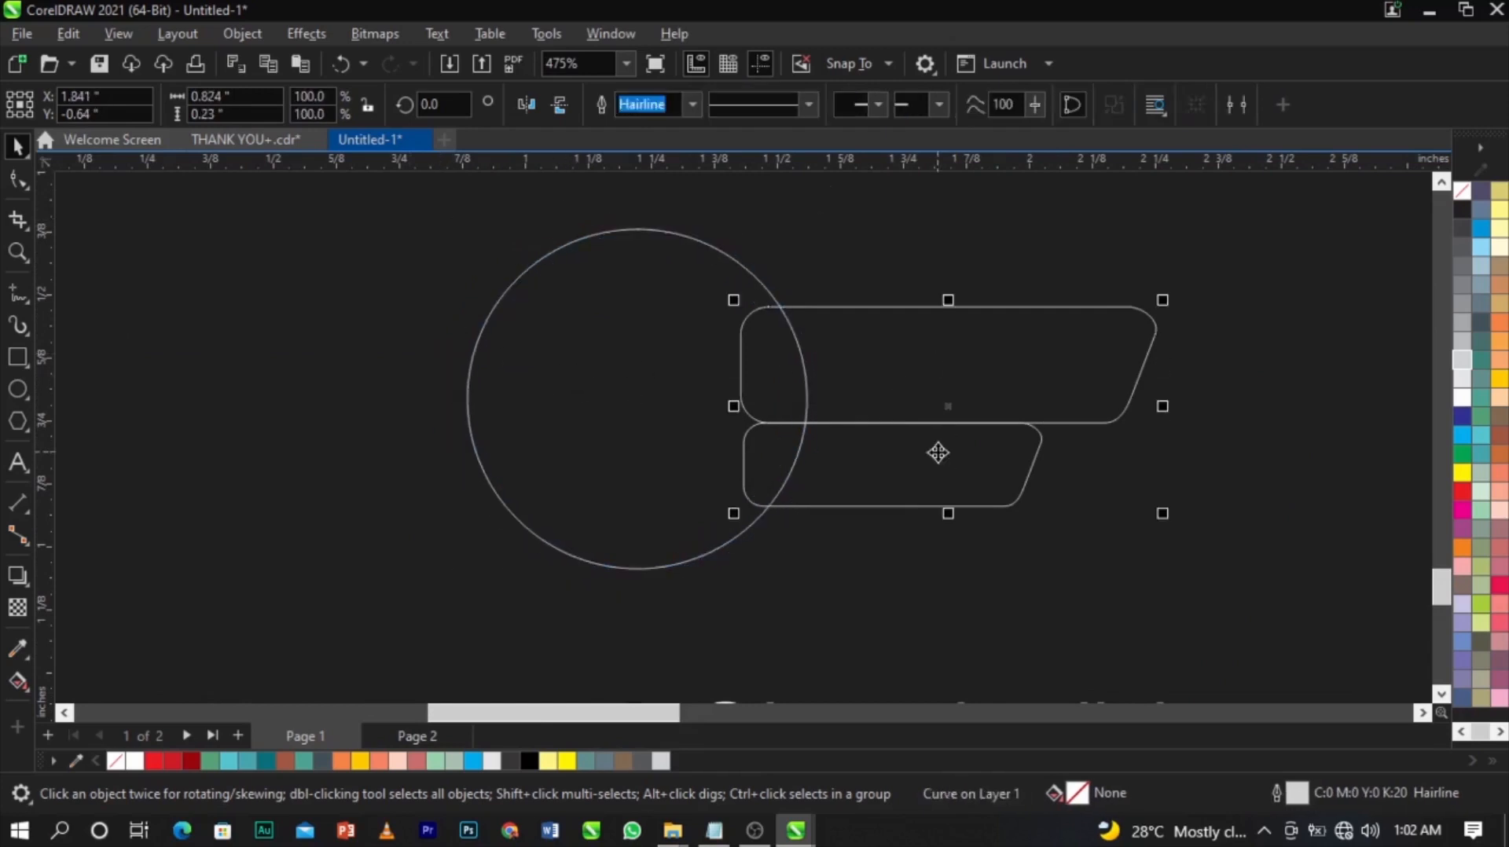
pyautogui.hotkey('ctrl', 'g')
pyautogui.click(654, 399)
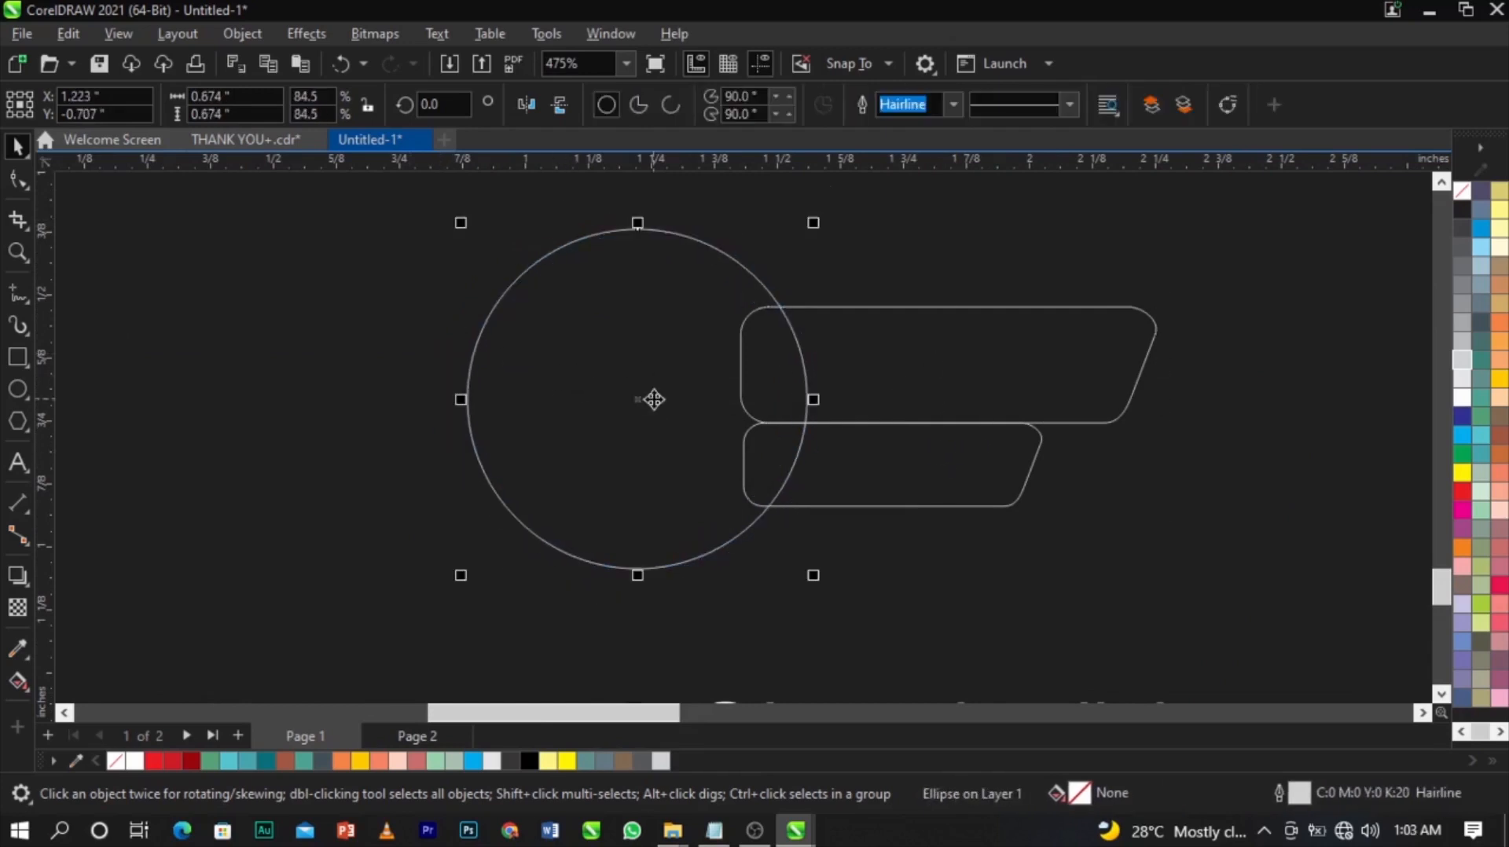
pyautogui.keyDown('shift'); pyautogui.click(892, 401); pyautogui.keyUp('shift')
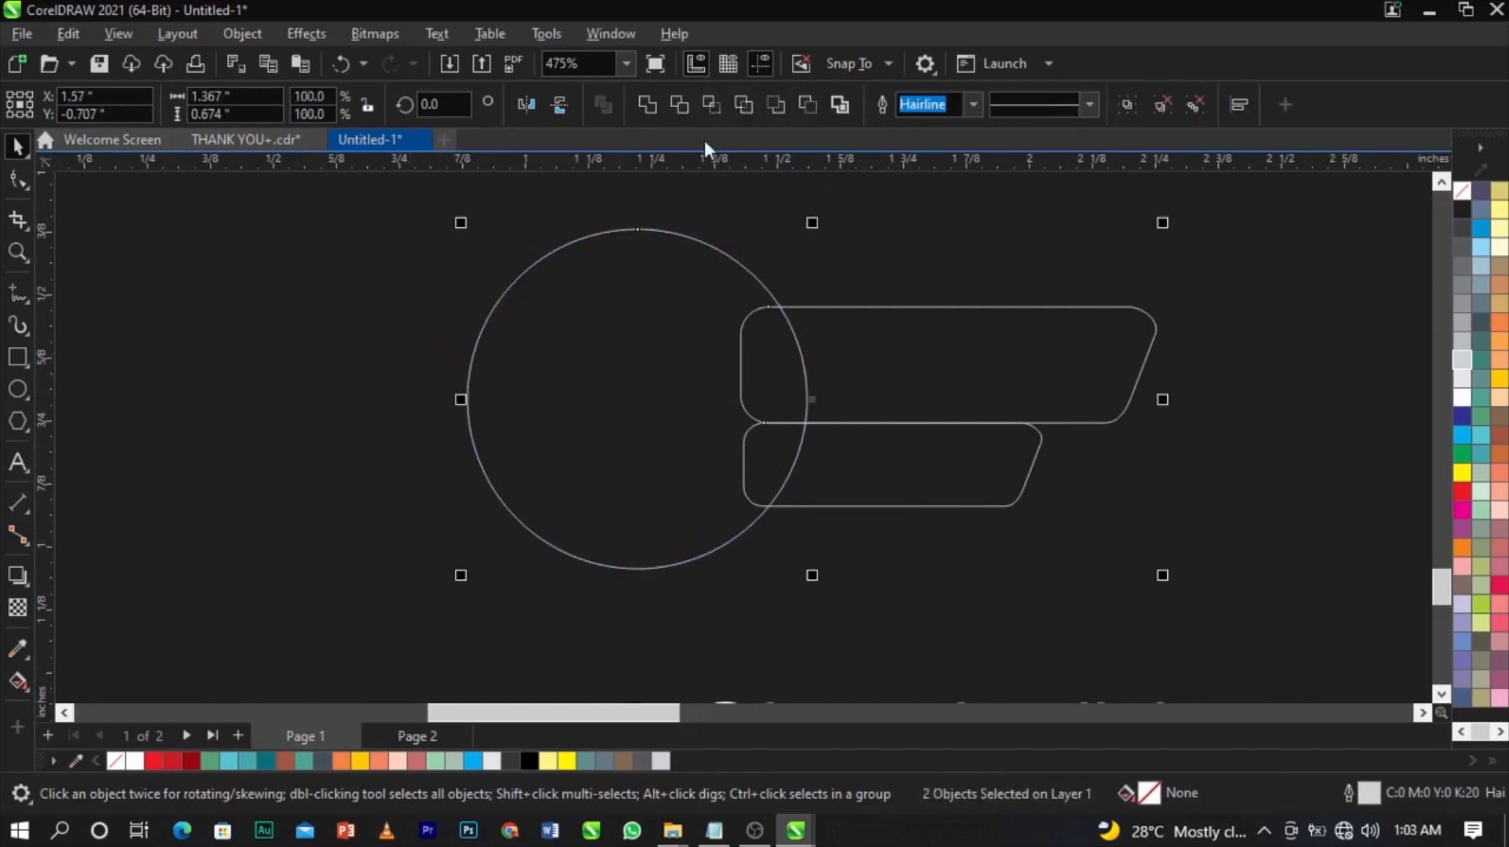
pyautogui.click(679, 104)
# Shrink the circle to leave a thin gap from the trimmed bars.
pyautogui.click(782, 301)
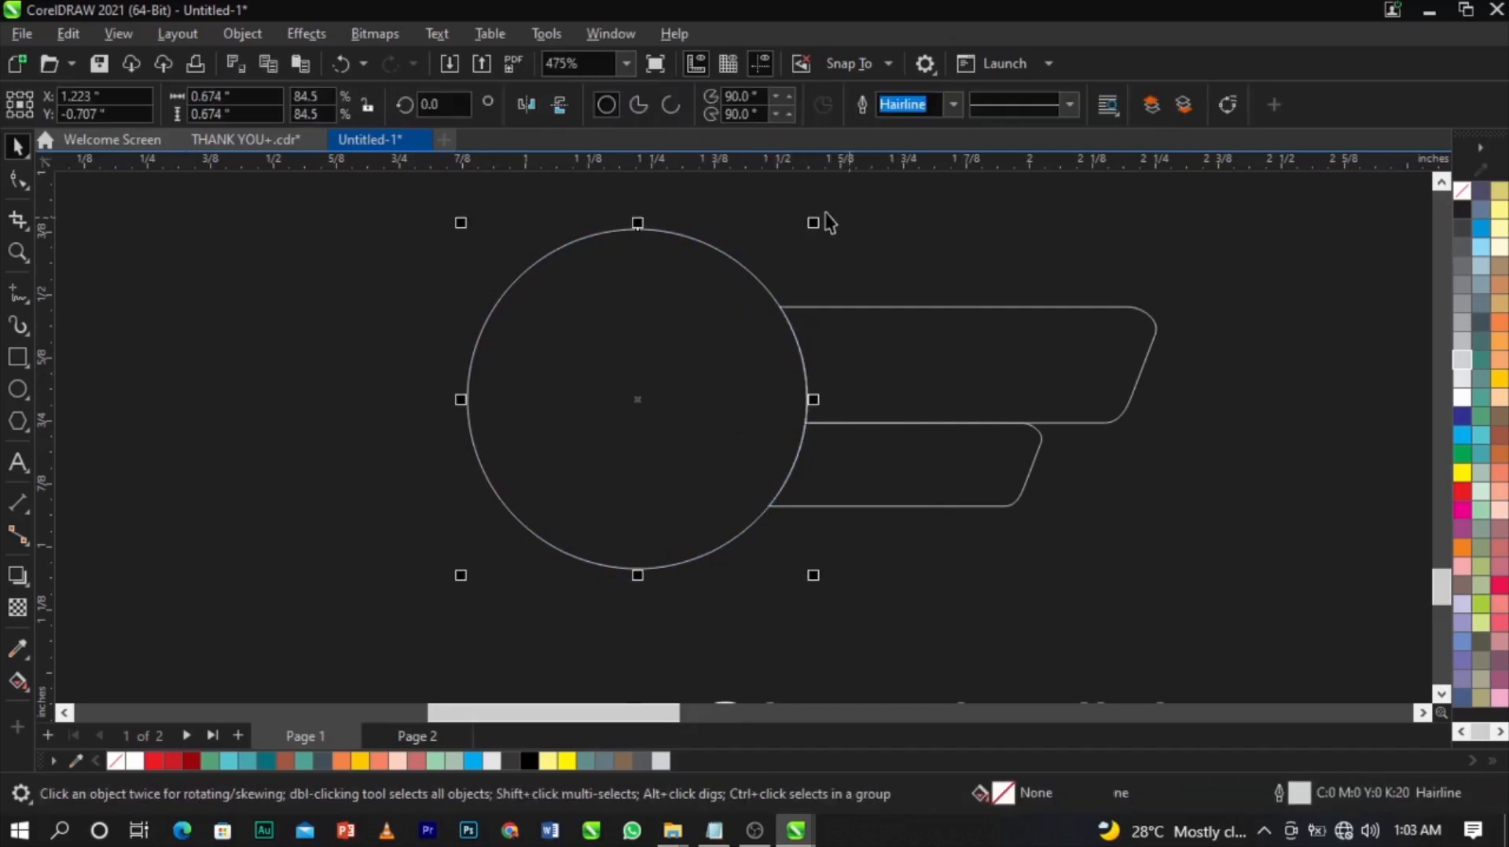
pyautogui.moveTo(814, 224); pyautogui.dragTo(828, 249)
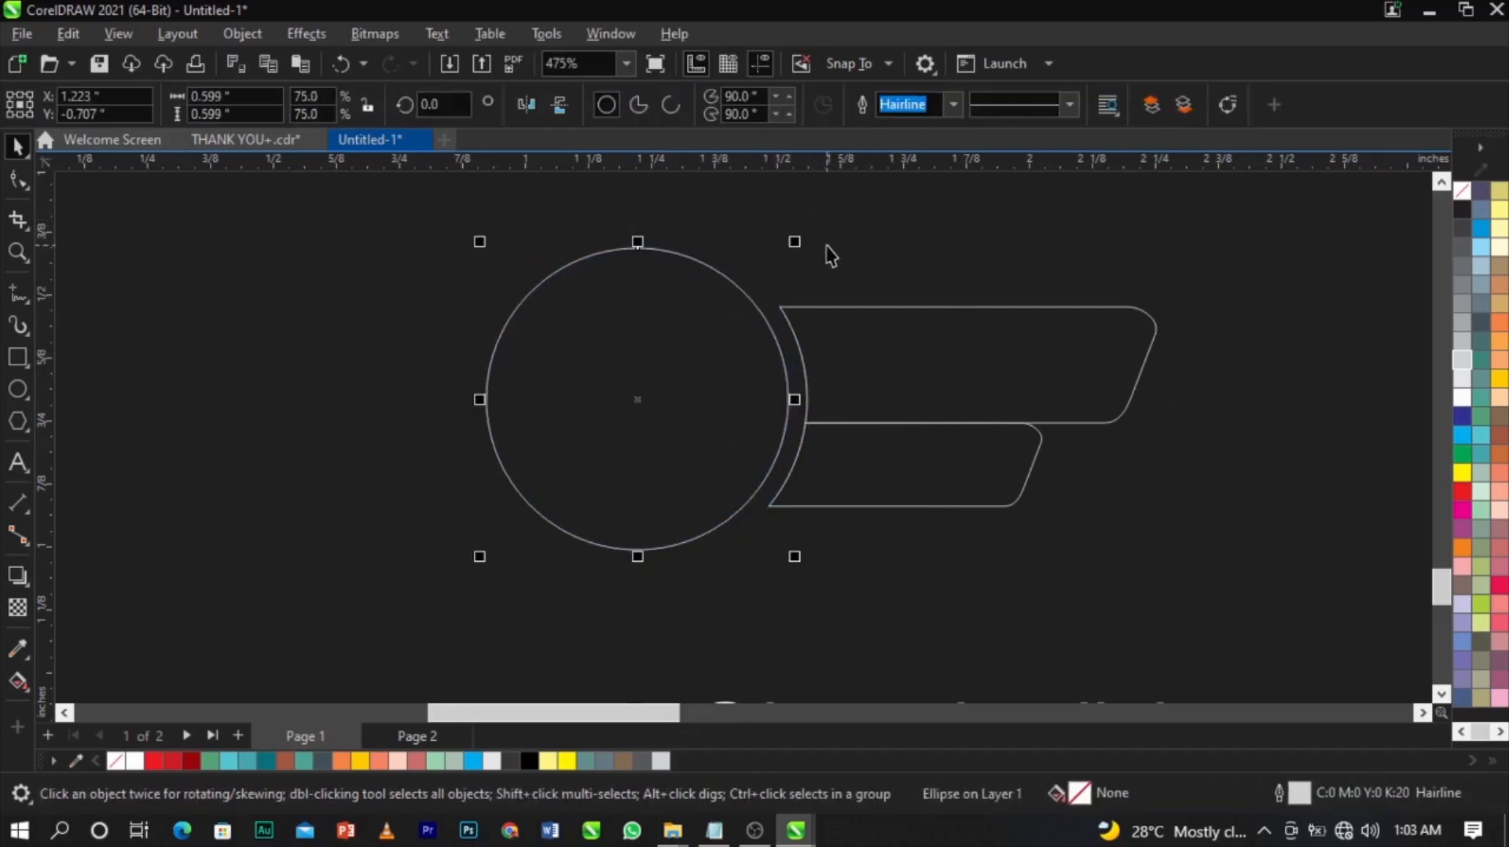
pyautogui.click(831, 256)
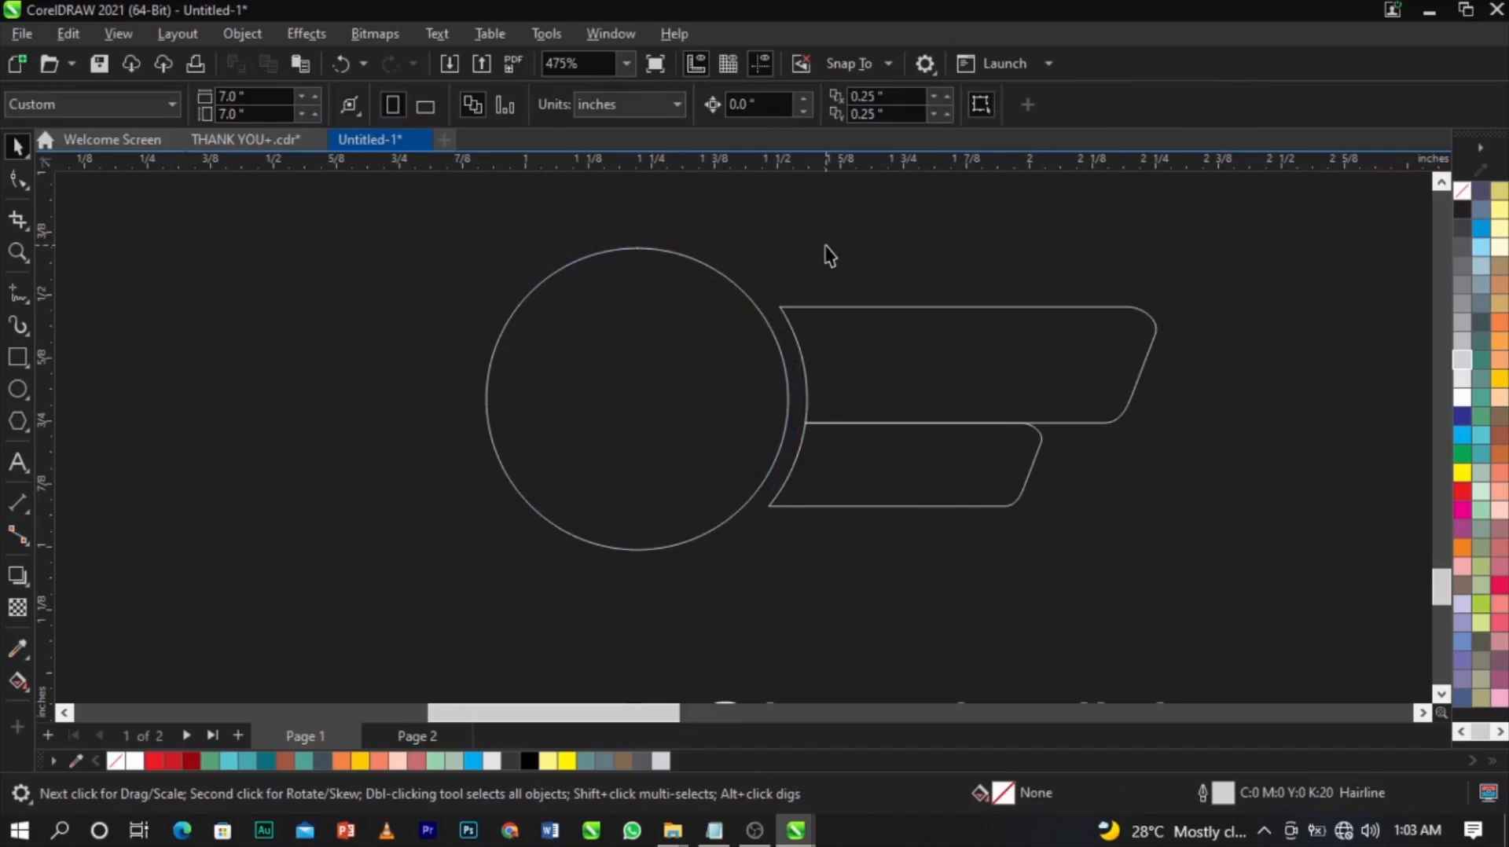
pyautogui.click(667, 341)
pyautogui.click(847, 302)
pyautogui.click(737, 338)
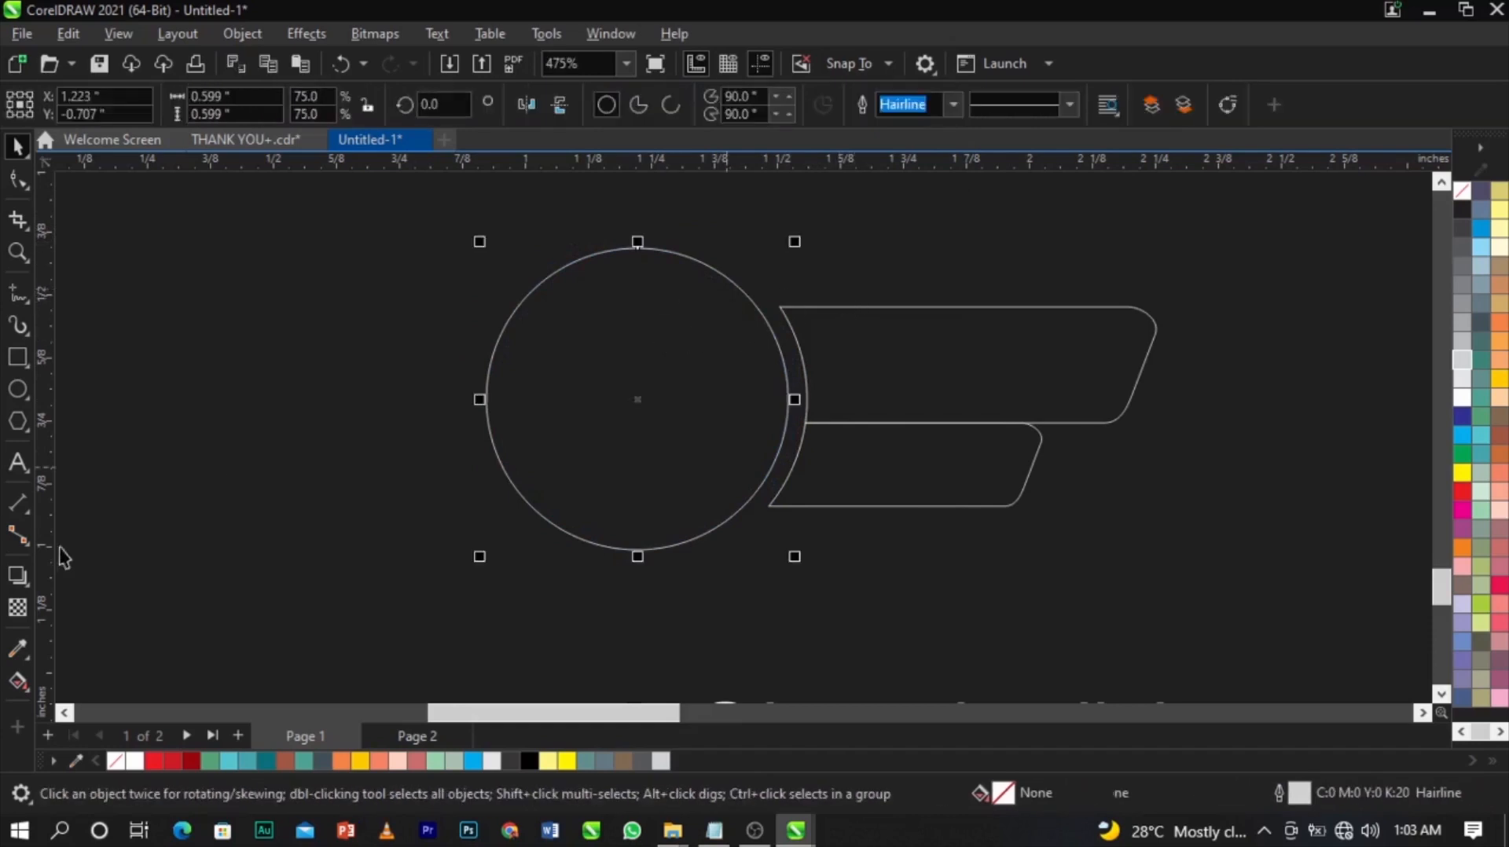
pyautogui.click(18, 681)
# Drag a fountain fill across the circle and set its start colour to dark red #700000.
pyautogui.moveTo(547, 511); pyautogui.dragTo(771, 287)
pyautogui.click(545, 511)
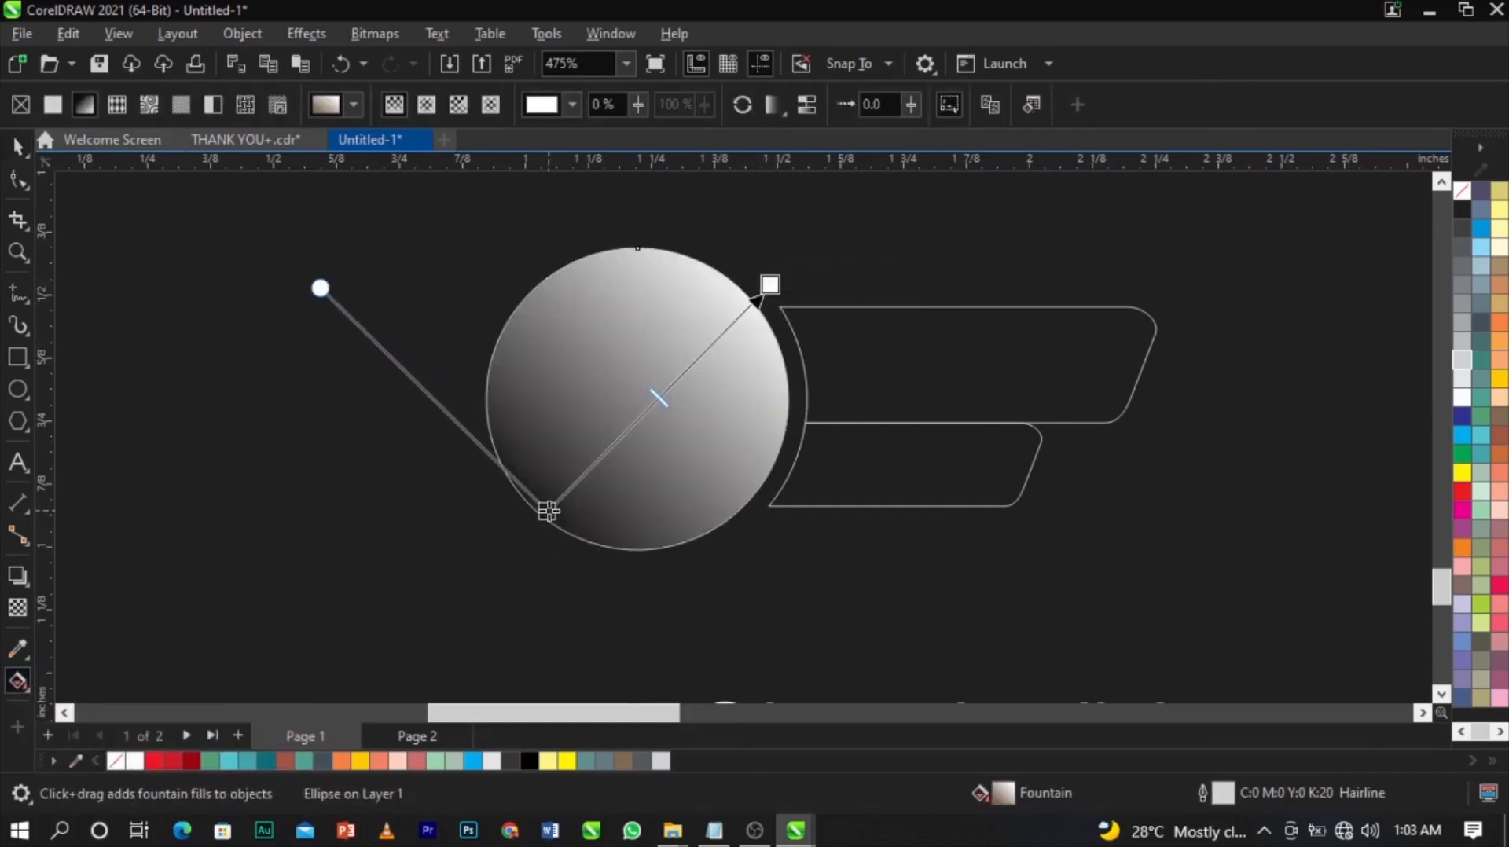
pyautogui.click(596, 506)
pyautogui.click(636, 179)
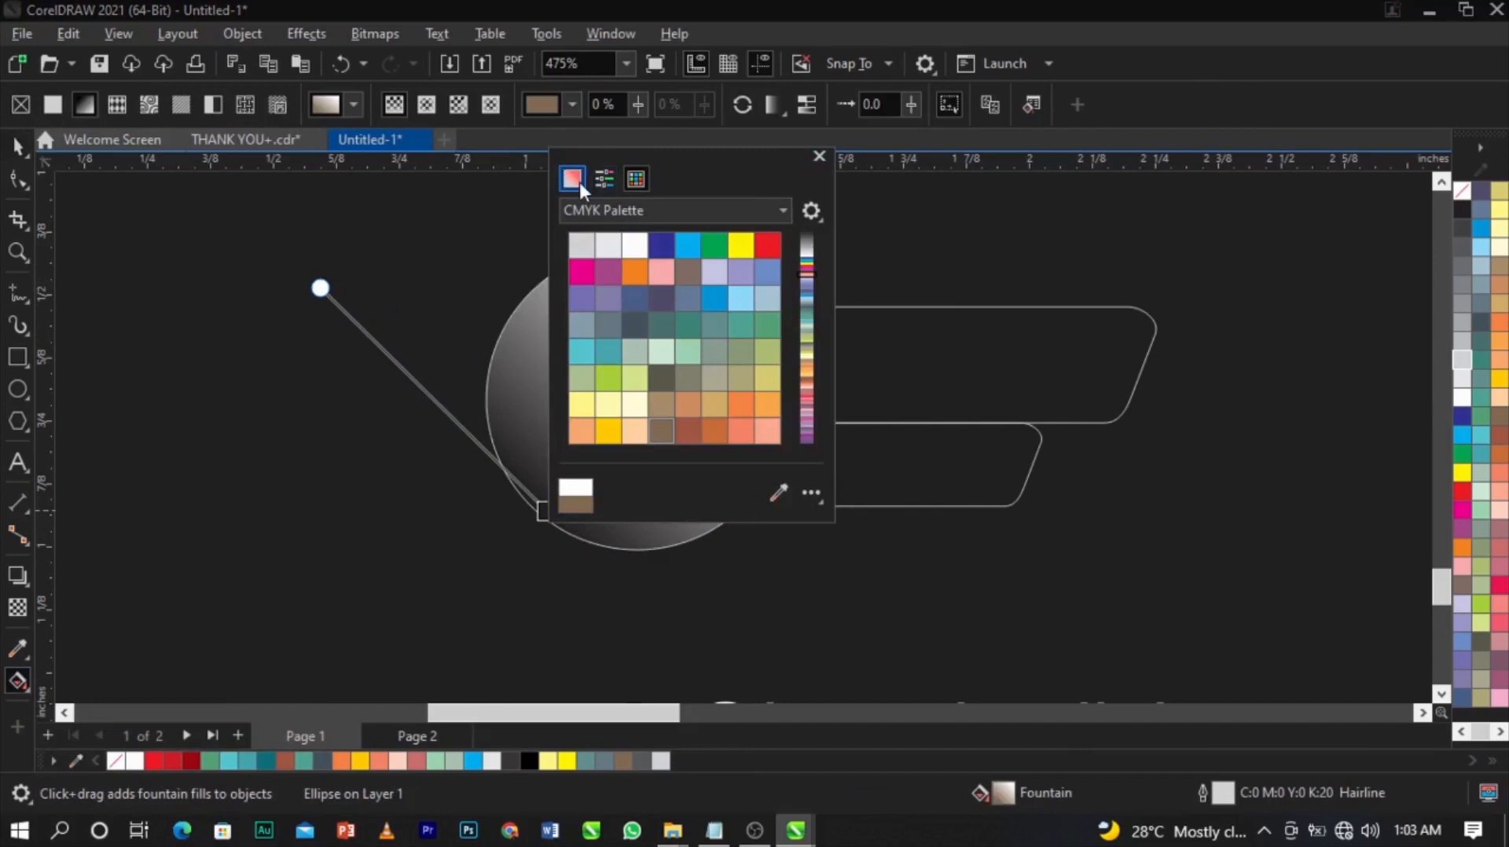
pyautogui.click(572, 178)
pyautogui.click(674, 209)
pyautogui.click(616, 270)
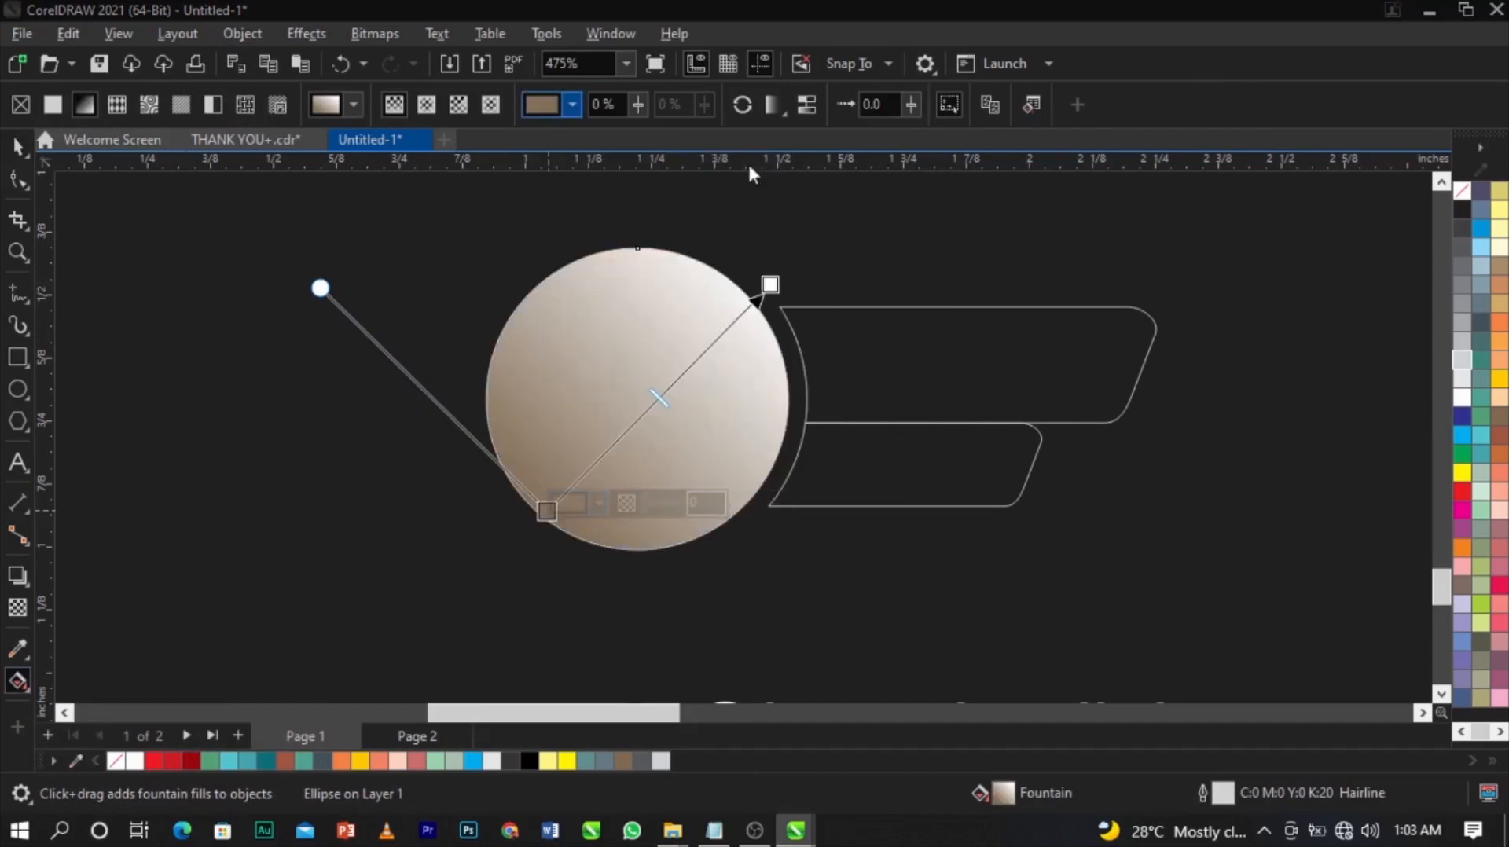
pyautogui.click(597, 504)
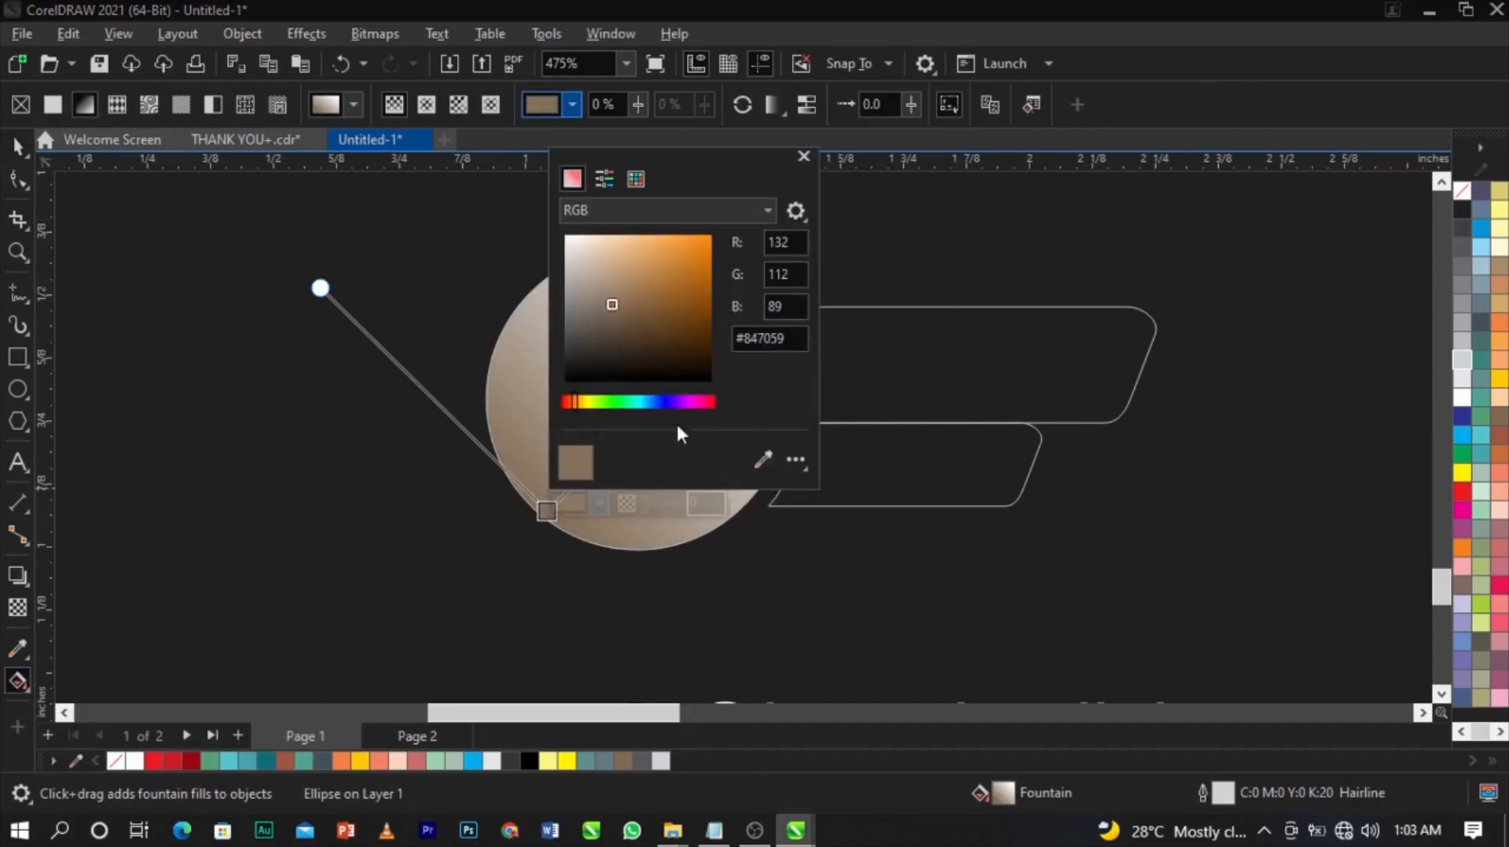
pyautogui.moveTo(721, 166); pyautogui.dragTo(1074, 244)
pyautogui.moveTo(929, 480); pyautogui.dragTo(1071, 485)
pyautogui.moveTo(1058, 394); pyautogui.dragTo(1077, 392)
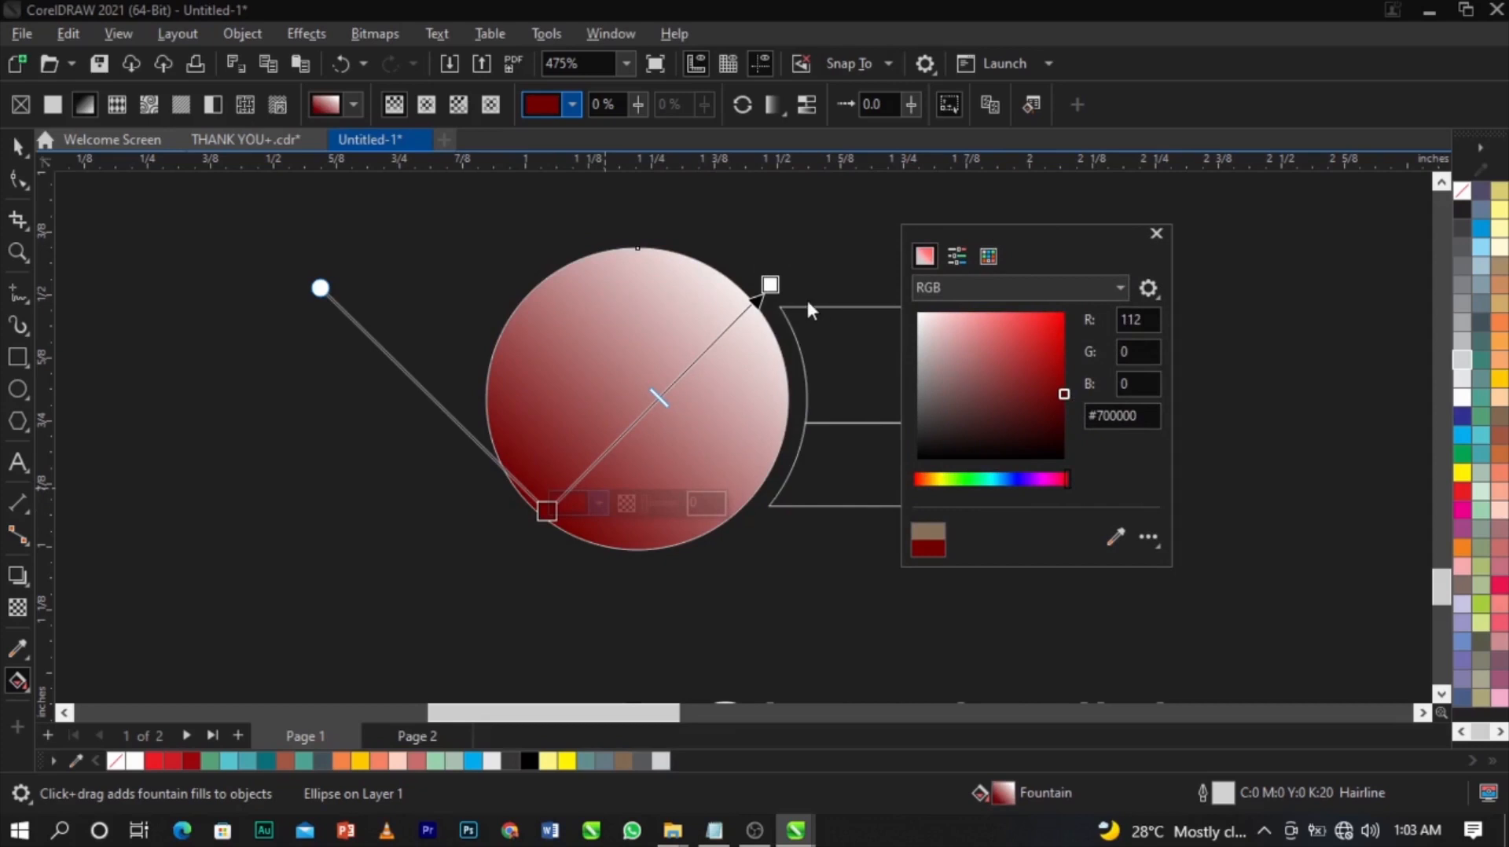
pyautogui.click(771, 288)
# Make the gradient's end colour bright orange and adjust both gradient end points.
pyautogui.click(771, 288)
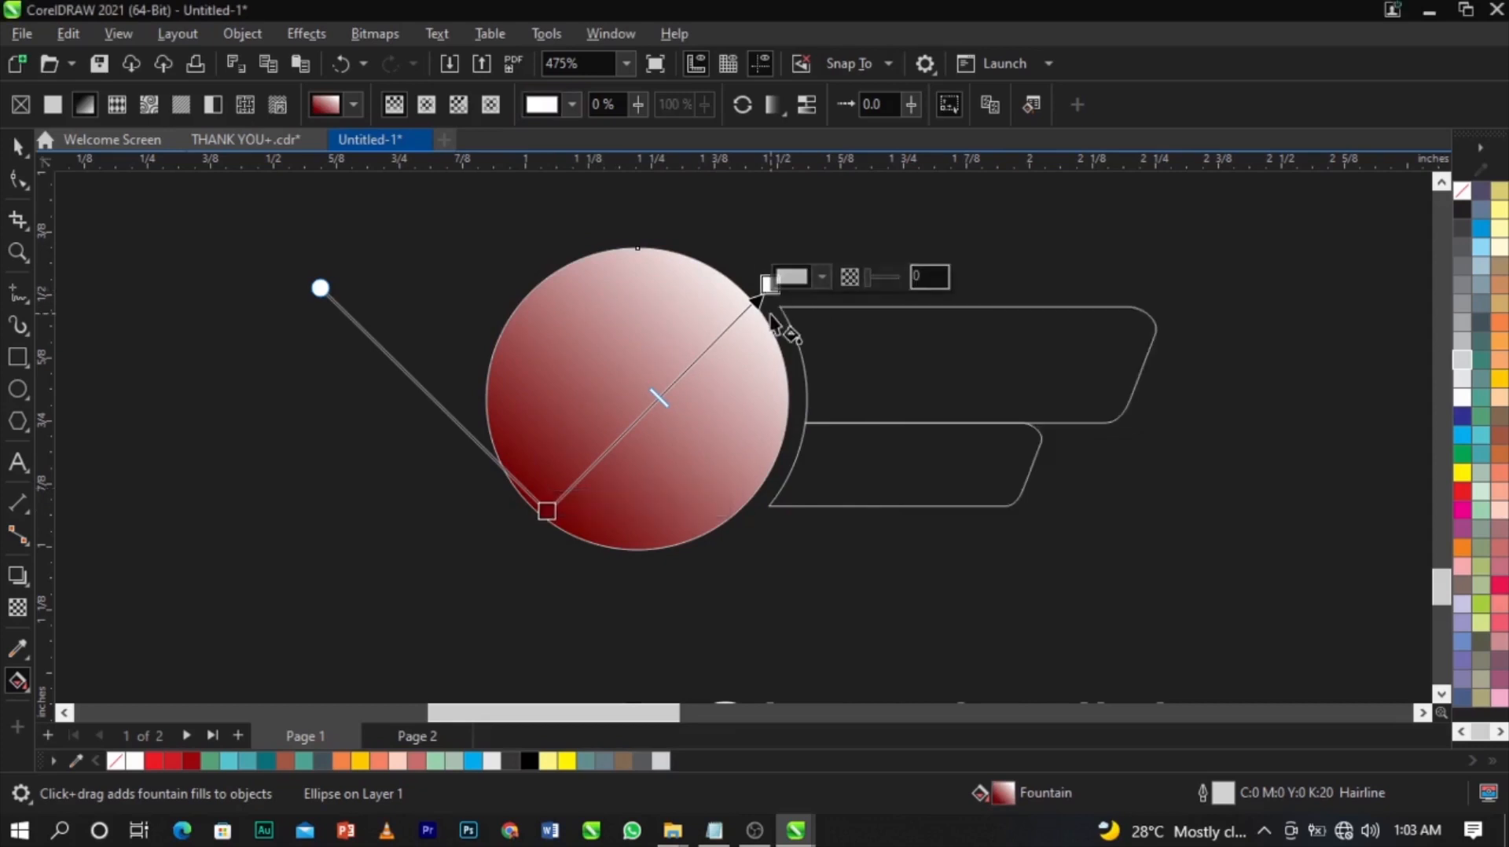
pyautogui.click(821, 278)
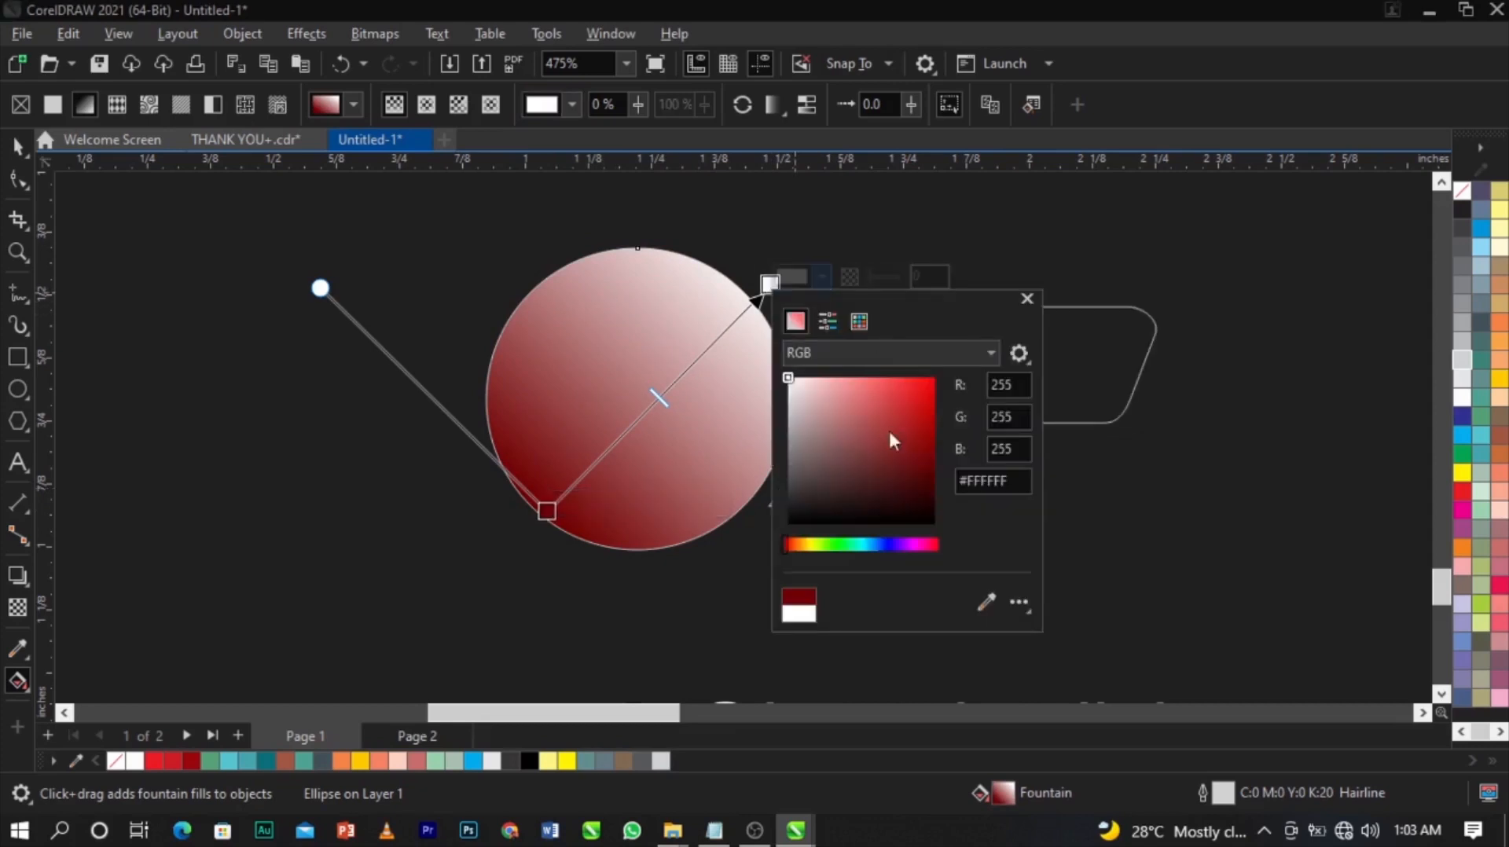
pyautogui.click(800, 546)
pyautogui.moveTo(880, 440)
pyautogui.mouseDown()
pyautogui.moveTo(905, 399)
pyautogui.moveTo(951, 374)
pyautogui.mouseUp()
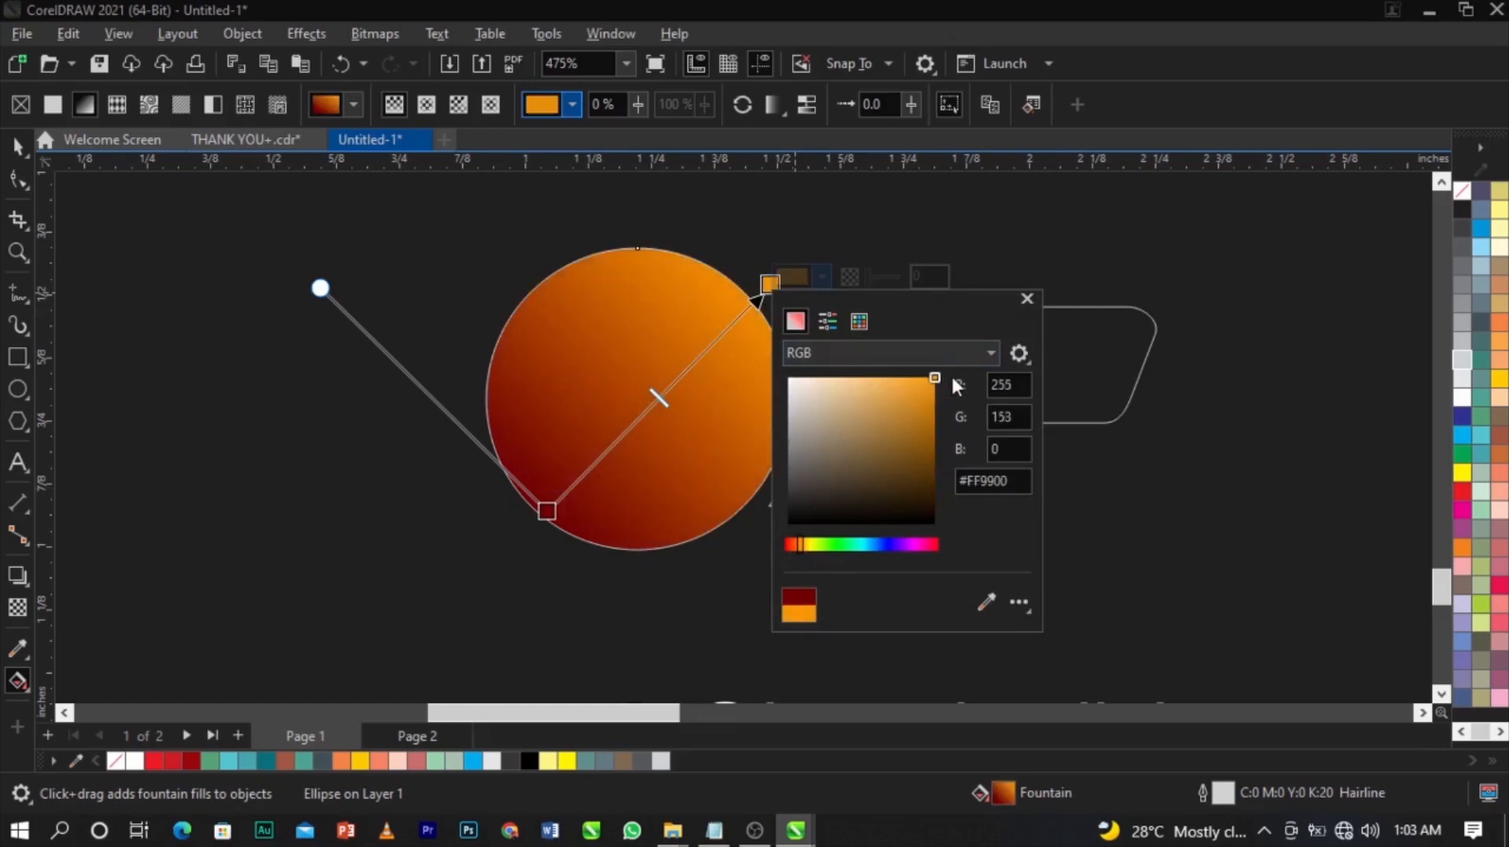
pyautogui.moveTo(772, 283); pyautogui.dragTo(729, 288)
pyautogui.moveTo(548, 511); pyautogui.dragTo(541, 533)
# Copy the circle's red-to-orange fill onto the upper bar.
pyautogui.press('space')
pyautogui.moveTo(599, 393); pyautogui.dragTo(861, 358)
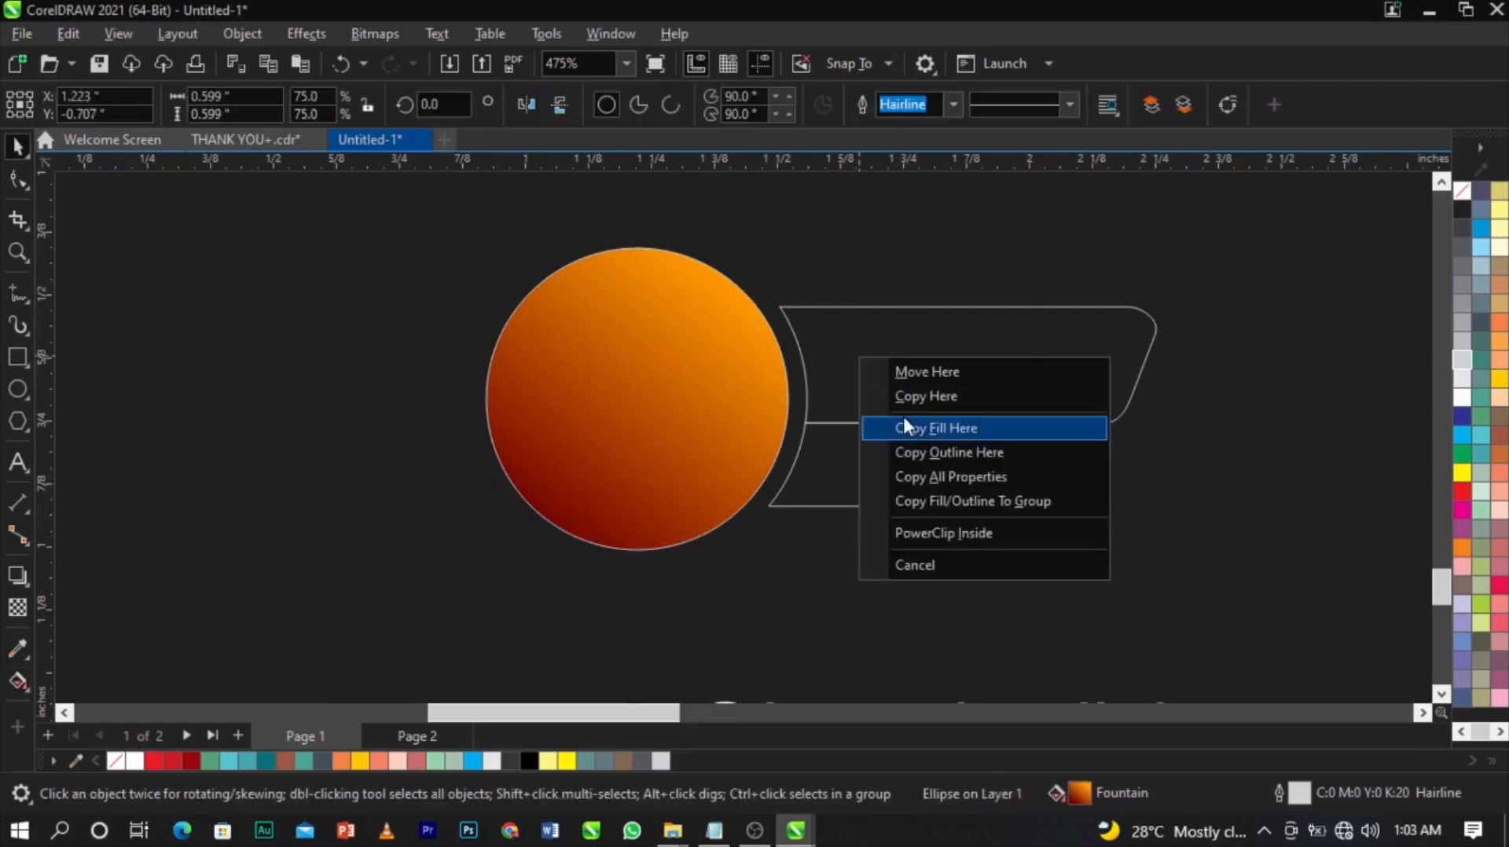
pyautogui.click(916, 428)
# Fill just the lower bar white.
pyautogui.click(933, 461)
pyautogui.click(933, 451)
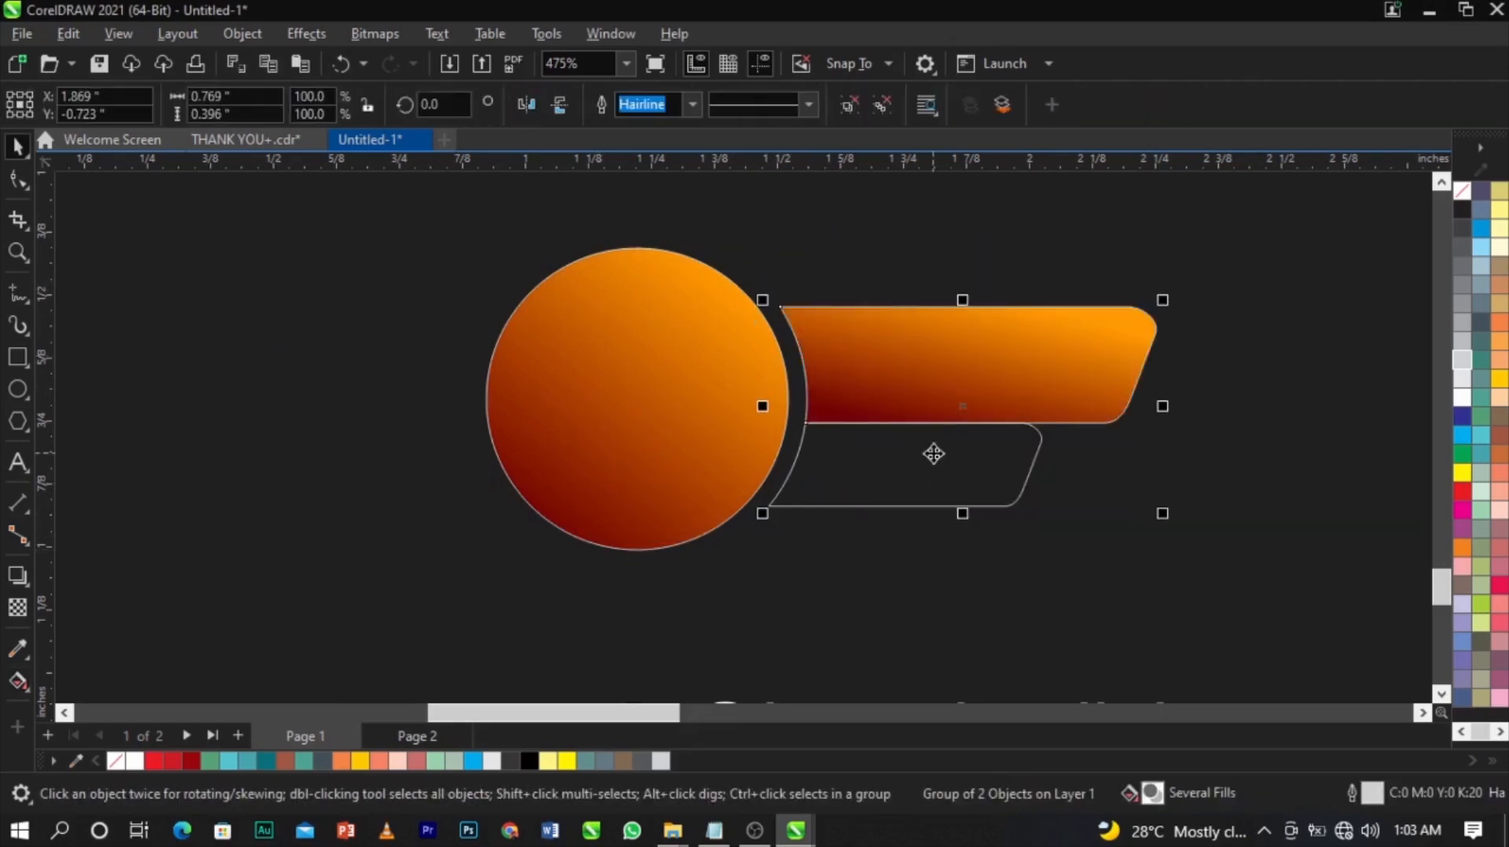
pyautogui.click(1460, 400)
pyautogui.hotkey('ctrl', 'z')
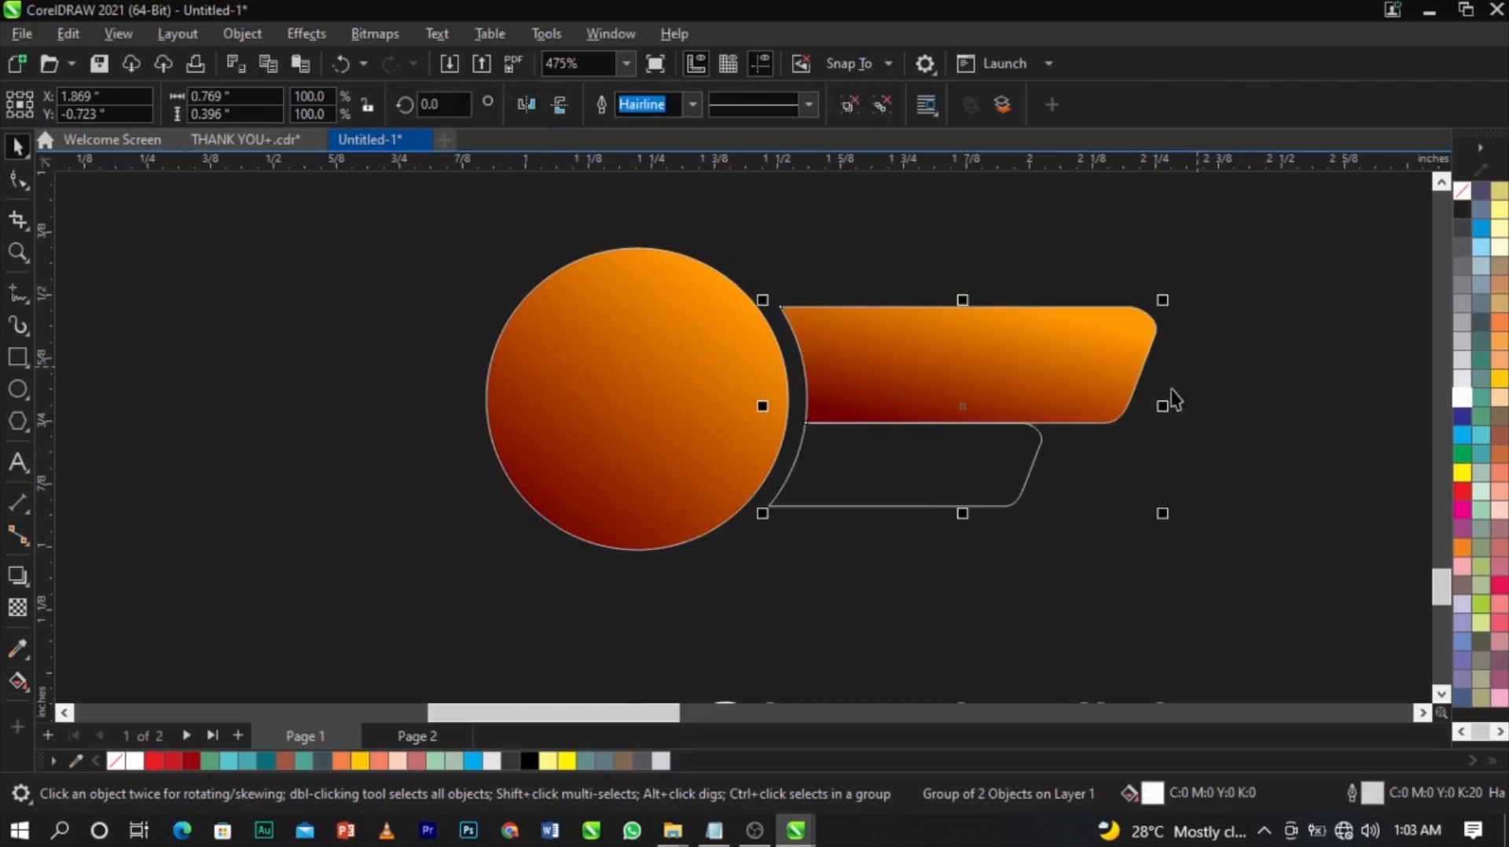
pyautogui.keyDown('ctrl'); pyautogui.click(1025, 468); pyautogui.keyUp('ctrl')
pyautogui.click(1462, 397)
# Remove the outlines from the circle and both bars.
pyautogui.click(1284, 259)
pyautogui.moveTo(1290, 236); pyautogui.dragTo(393, 633)
pyautogui.rightClick(1462, 201)
pyautogui.click(1444, 207)
# Draw a white square and centre it on the gradient circle.
pyautogui.click(383, 367)
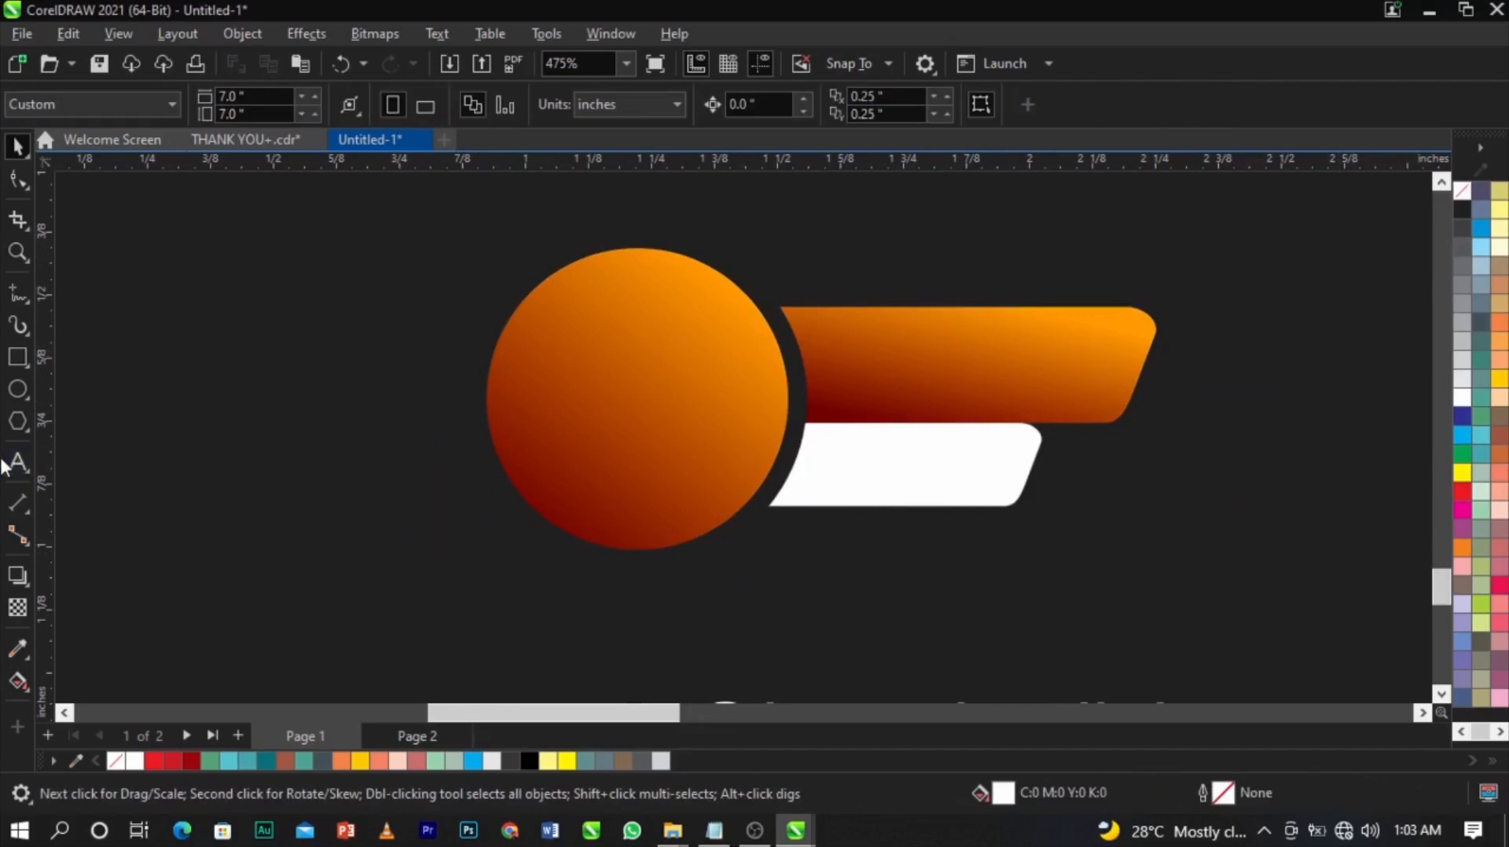
pyautogui.click(15, 361)
pyautogui.moveTo(581, 328); pyautogui.dragTo(724, 472)
pyautogui.press('space')
pyautogui.press('Escape')
pyautogui.click(851, 358)
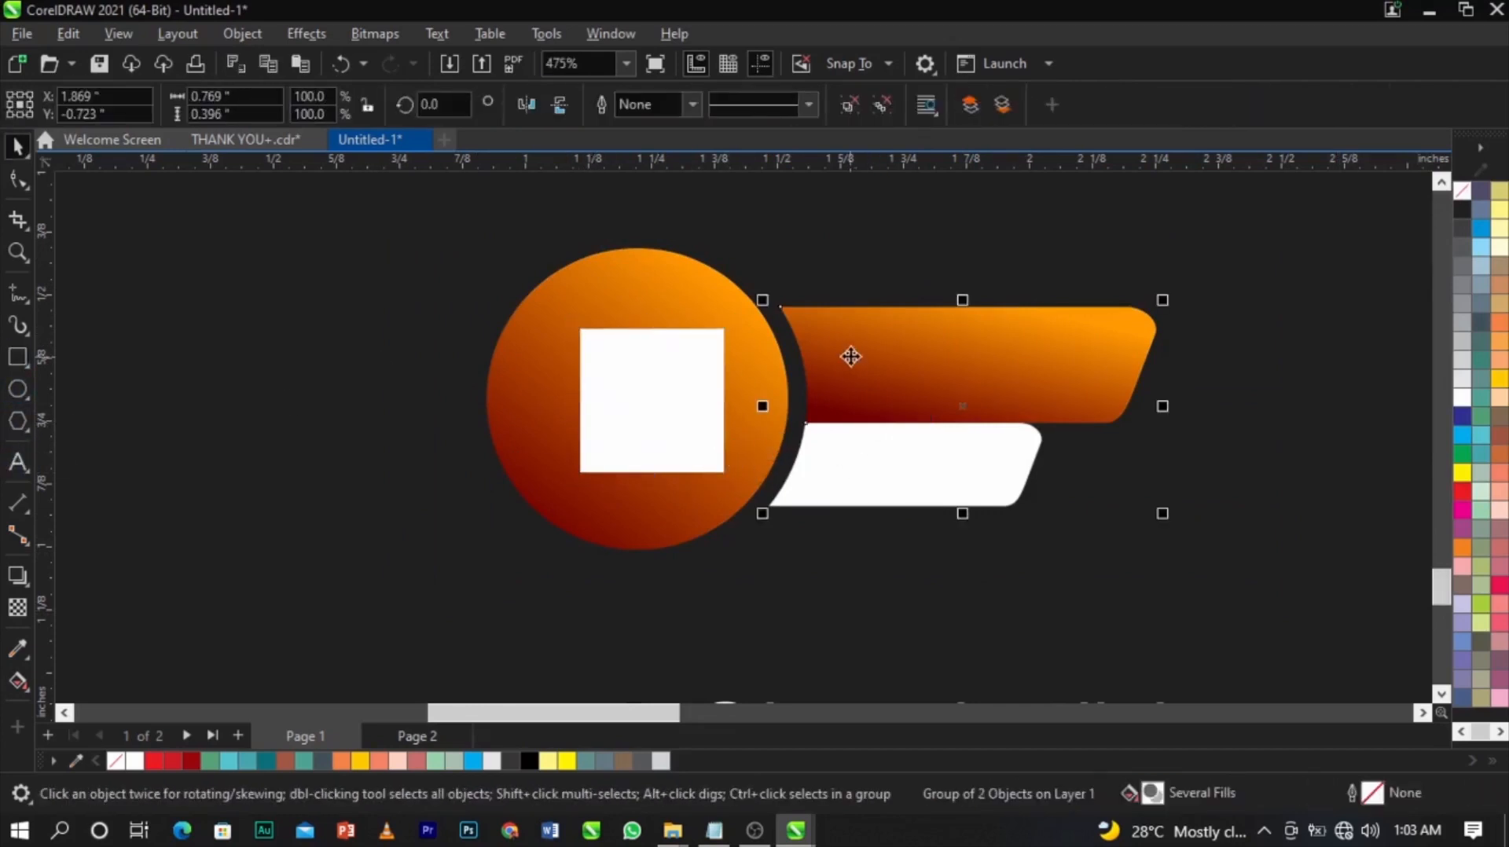
pyautogui.click(651, 391)
pyautogui.keyDown('shift'); pyautogui.click(771, 391); pyautogui.keyUp('shift')
pyautogui.press('c')
pyautogui.press('e')
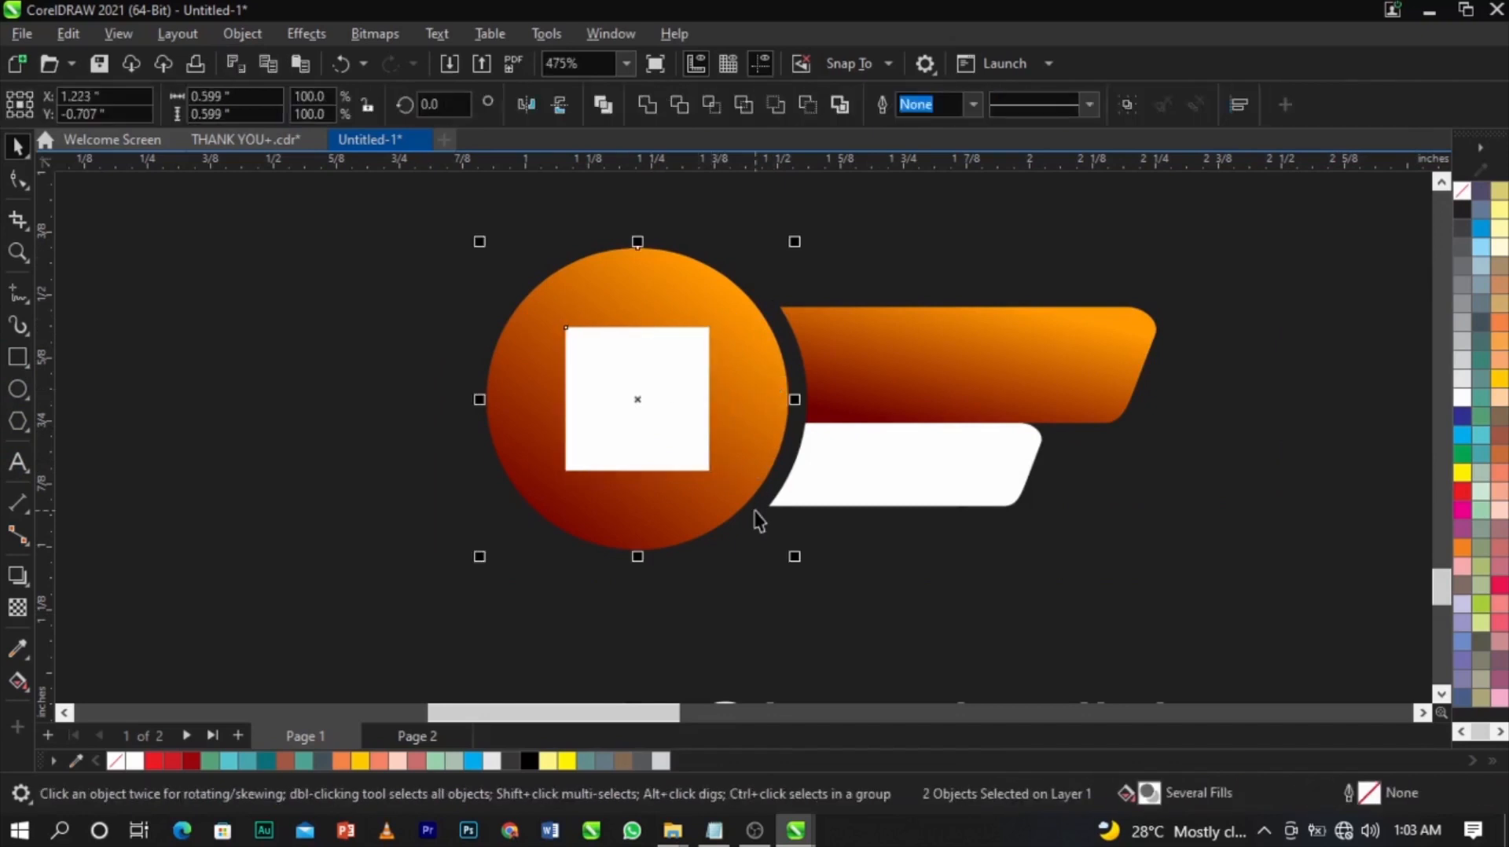
pyautogui.click(679, 388)
# Convert the square to curves and reshape it into a play triangle.
pyautogui.rightClick(663, 410)
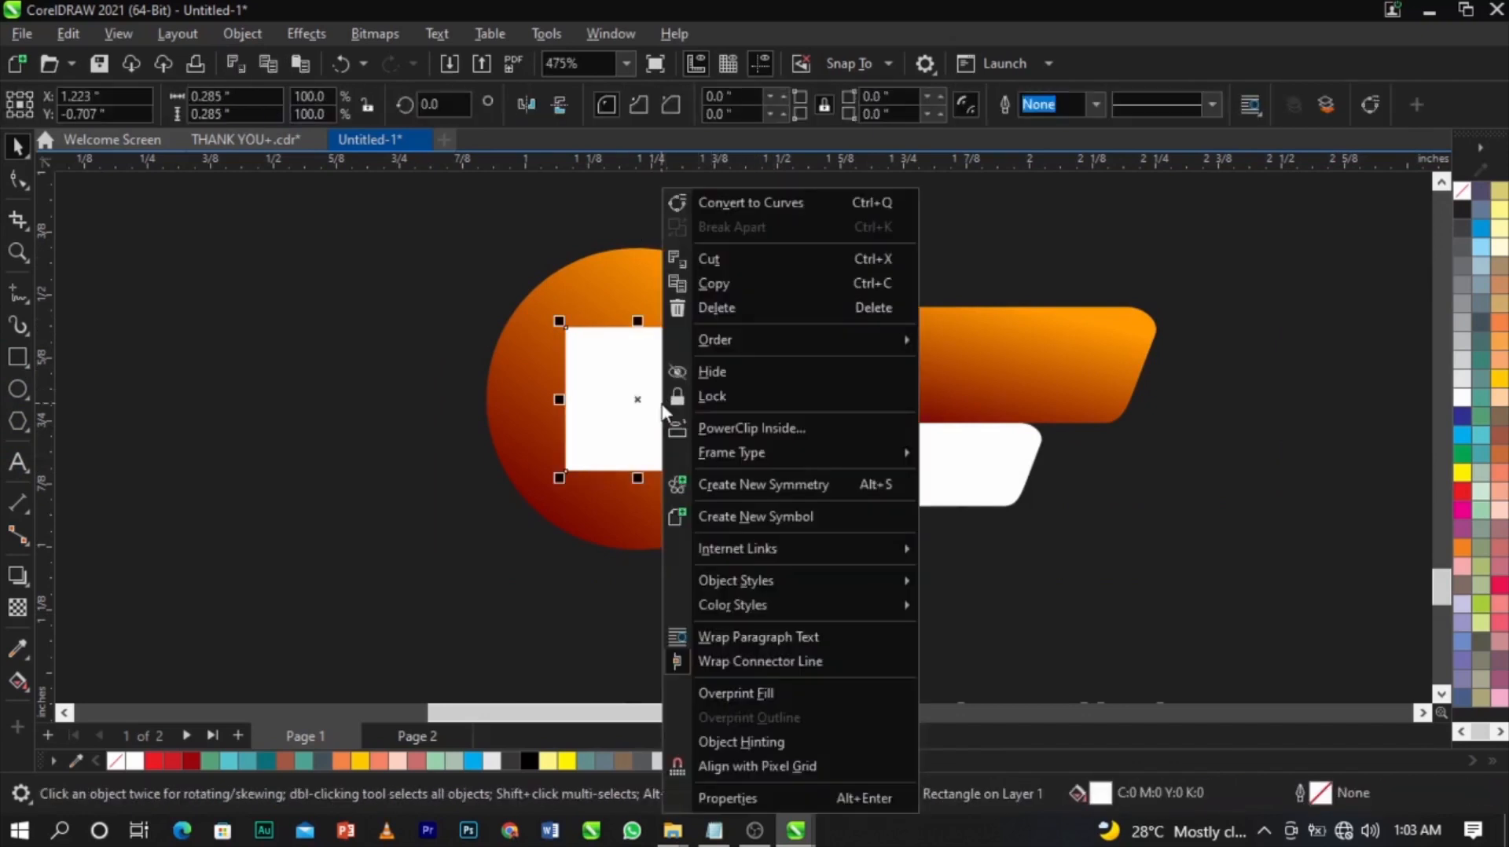
pyautogui.rightClick(621, 406)
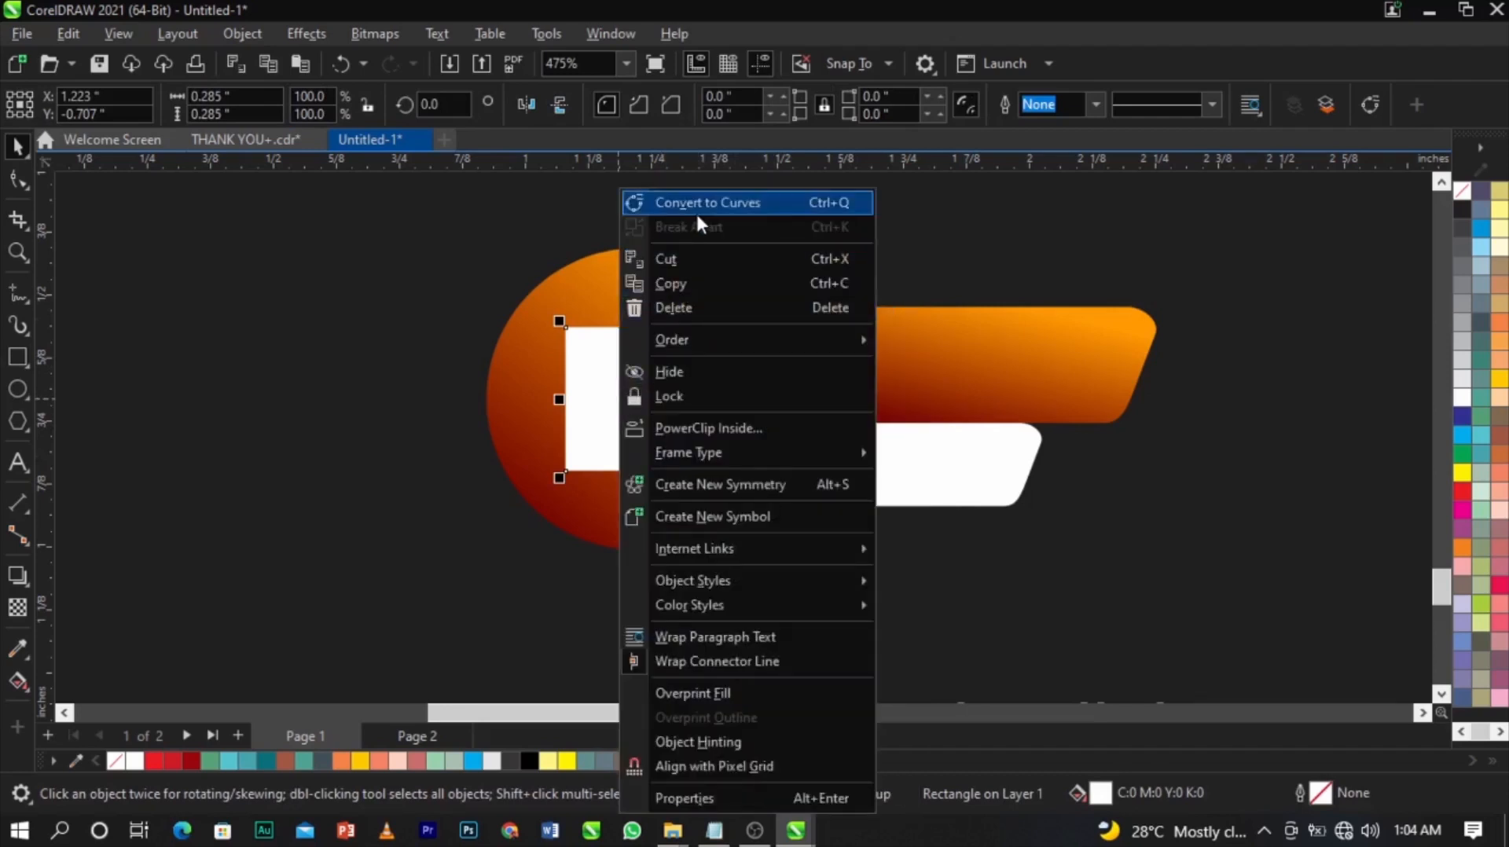
pyautogui.click(696, 209)
pyautogui.click(18, 180)
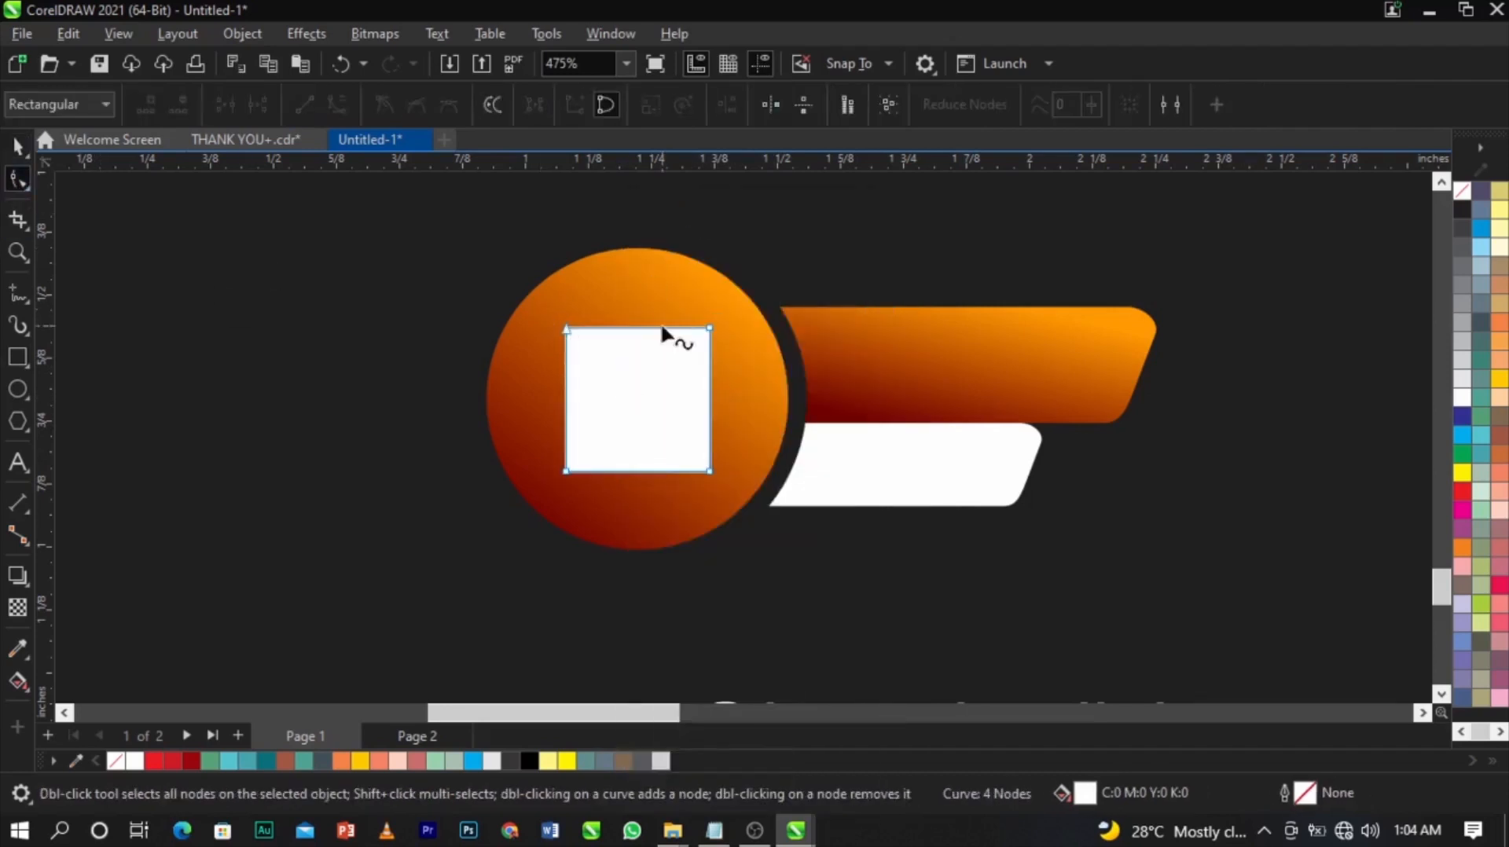
pyautogui.moveTo(710, 329); pyautogui.dragTo(657, 432)
pyautogui.doubleClick(710, 473)
# Shrink the play triangle slightly around its centre.
pyautogui.press('space')
pyautogui.scroll(1, 634, 428)
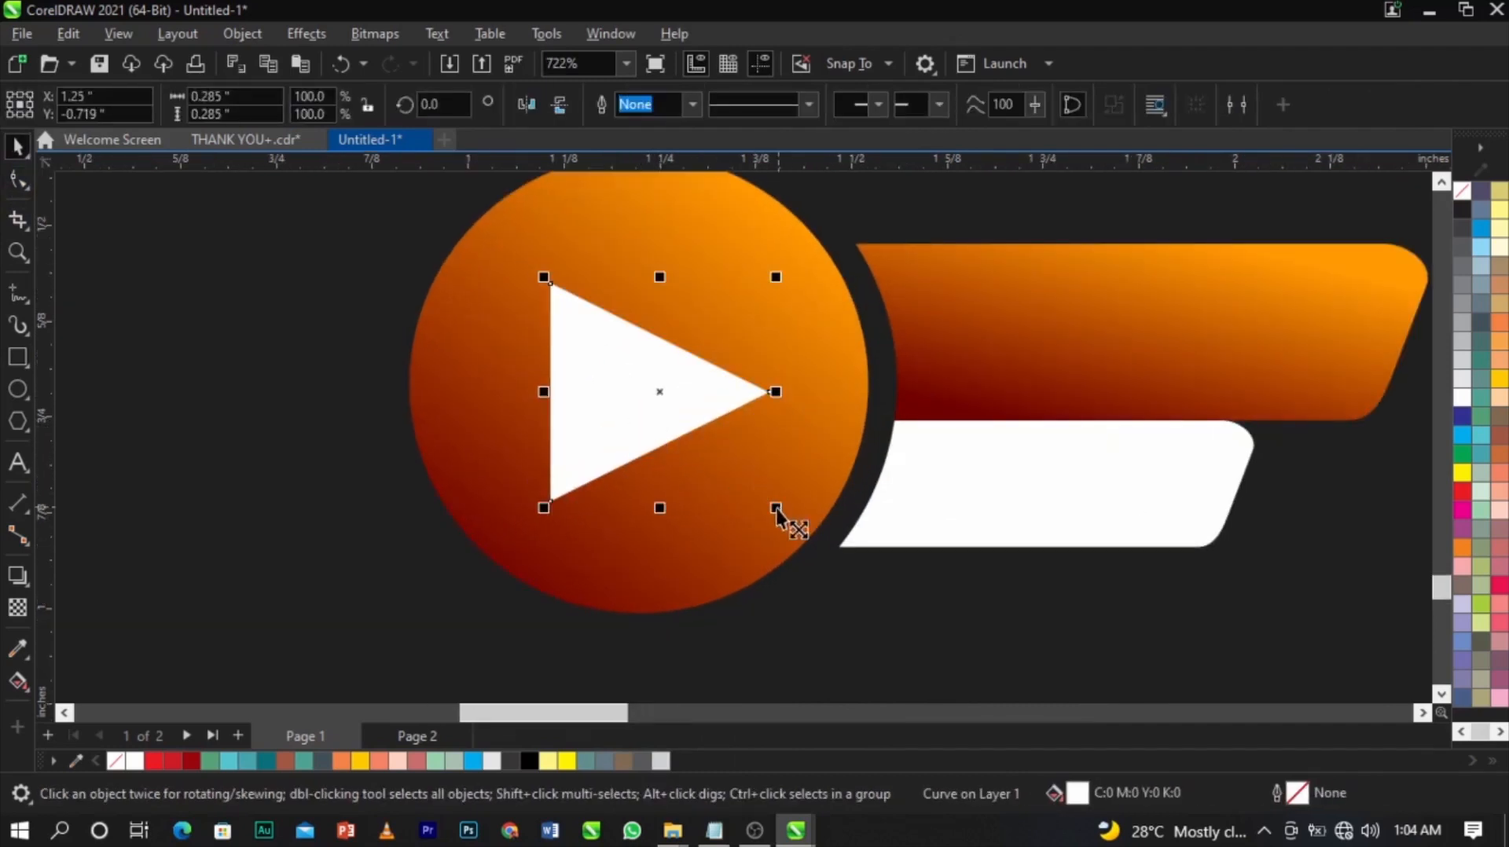
pyautogui.moveTo(777, 509); pyautogui.dragTo(756, 488)
pyautogui.scroll(-2, 658, 449)
pyautogui.click(473, 419)
pyautogui.press('z')
pyautogui.scroll(-4, 700, 460)
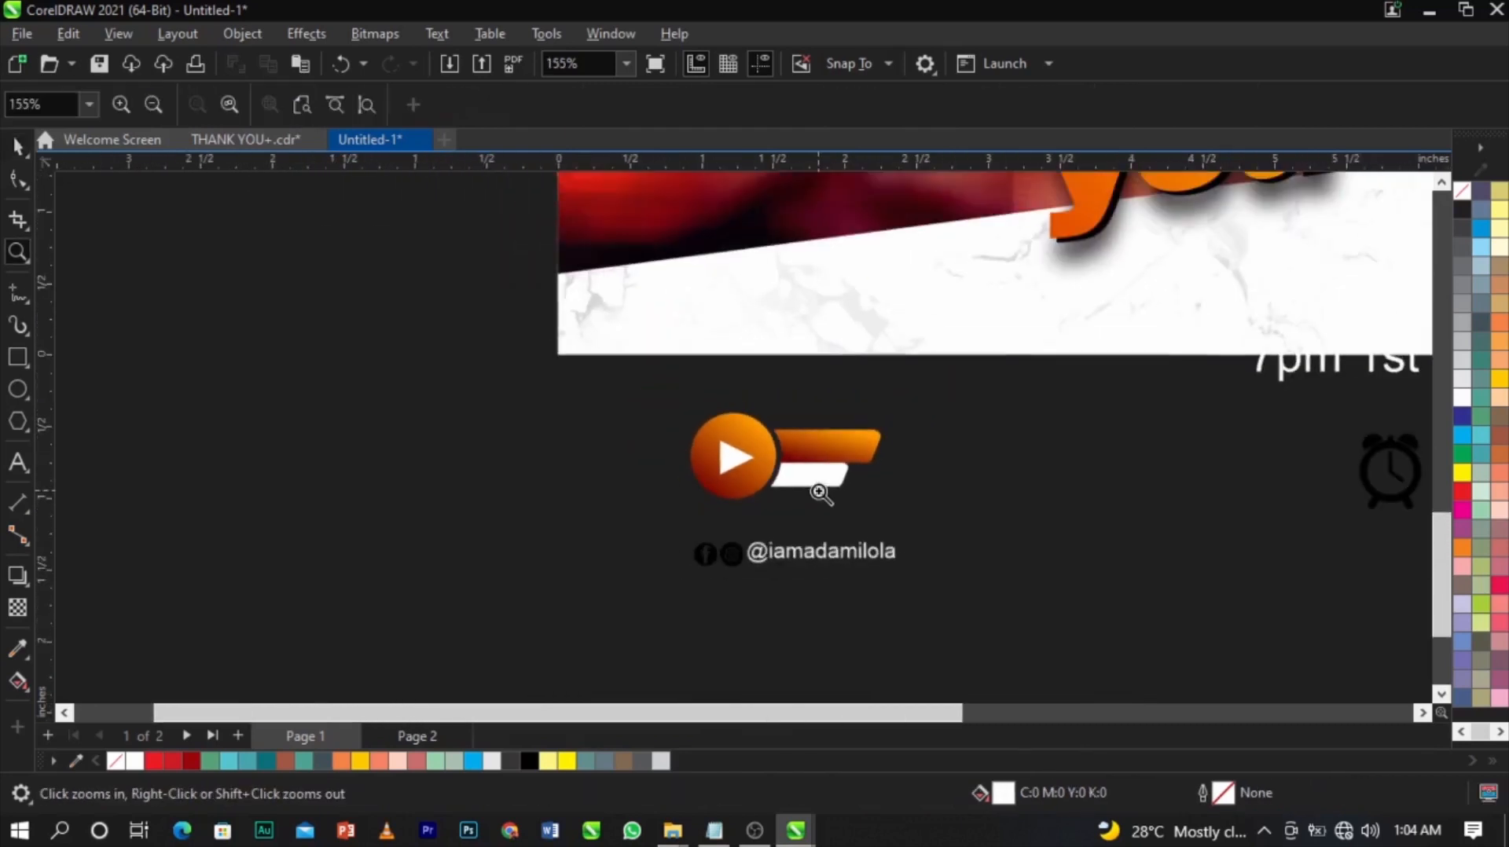
# Add white italic 'LIVE' text sized to fit on the orange bar.
pyautogui.press('space')
pyautogui.scroll(1, 820, 493)
pyautogui.click(17, 462)
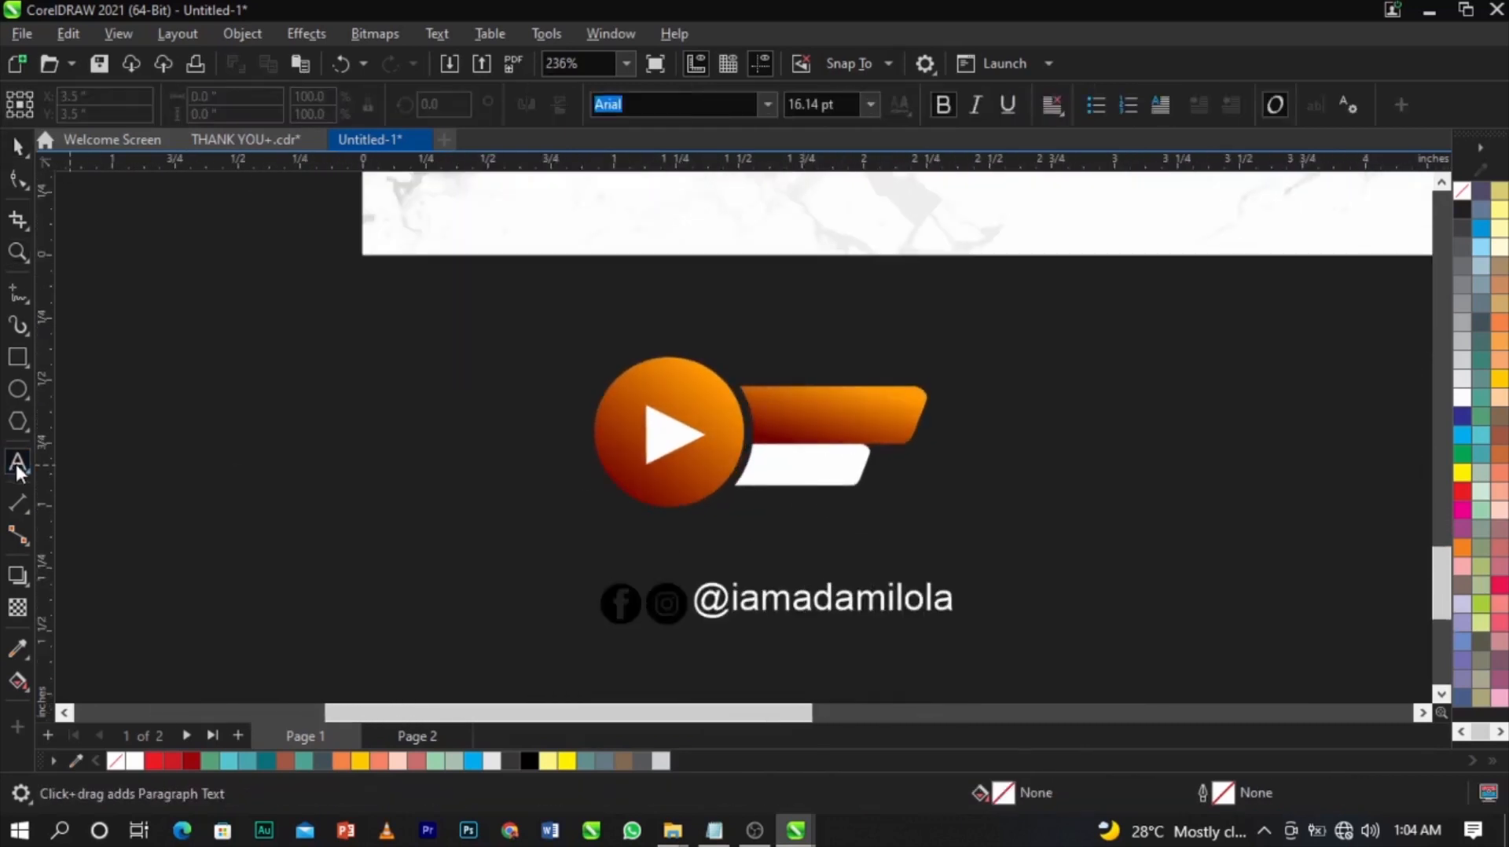
pyautogui.scroll(1, 708, 529)
pyautogui.write('LIVE')
pyautogui.hotkey('ctrl', 'space')
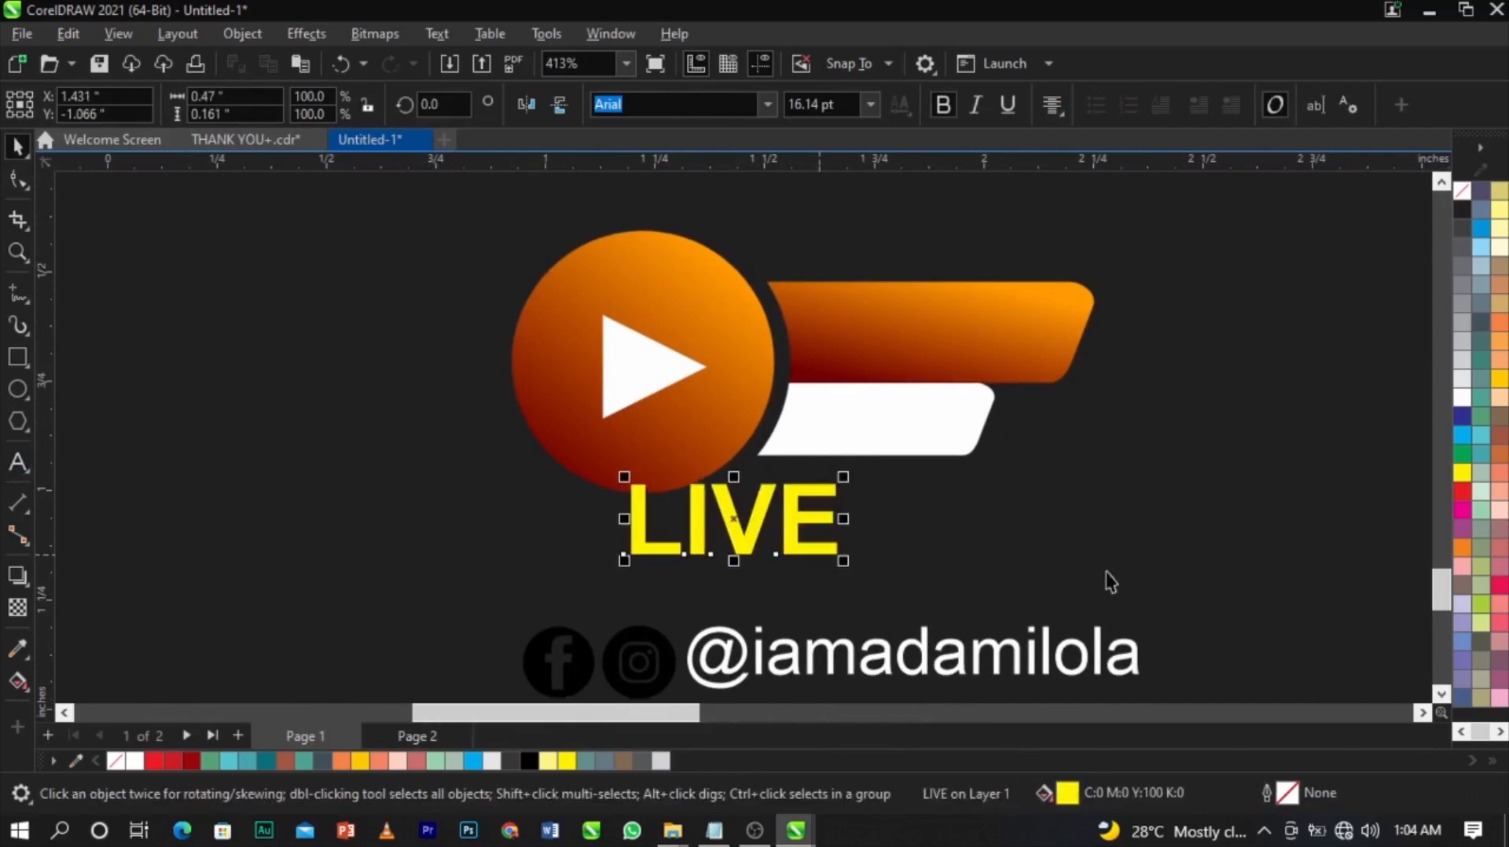
pyautogui.click(1460, 399)
pyautogui.click(976, 104)
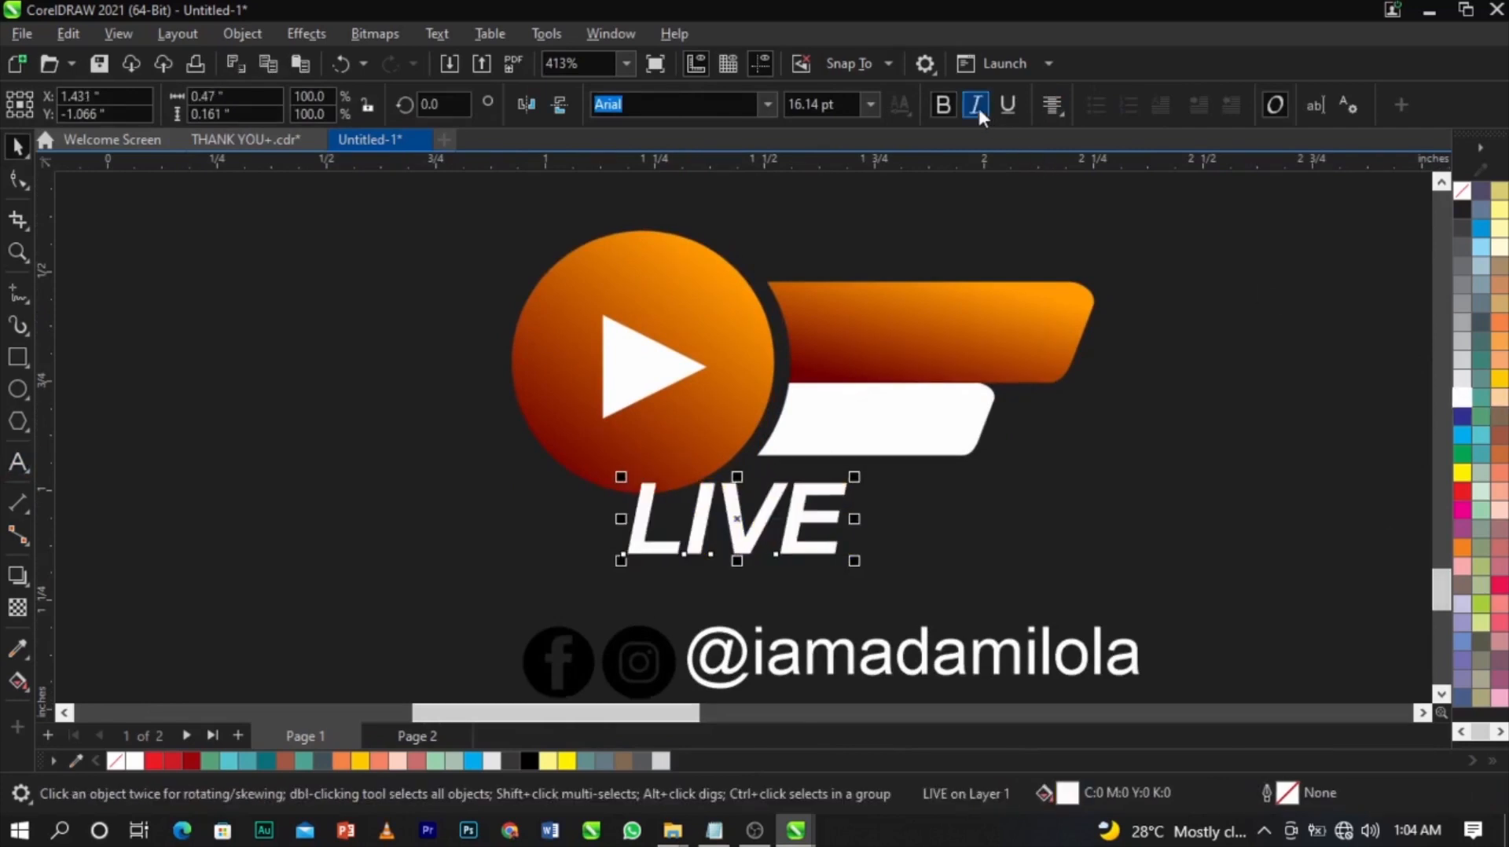
pyautogui.moveTo(836, 509); pyautogui.dragTo(1015, 318)
pyautogui.scroll(3, 1016, 318)
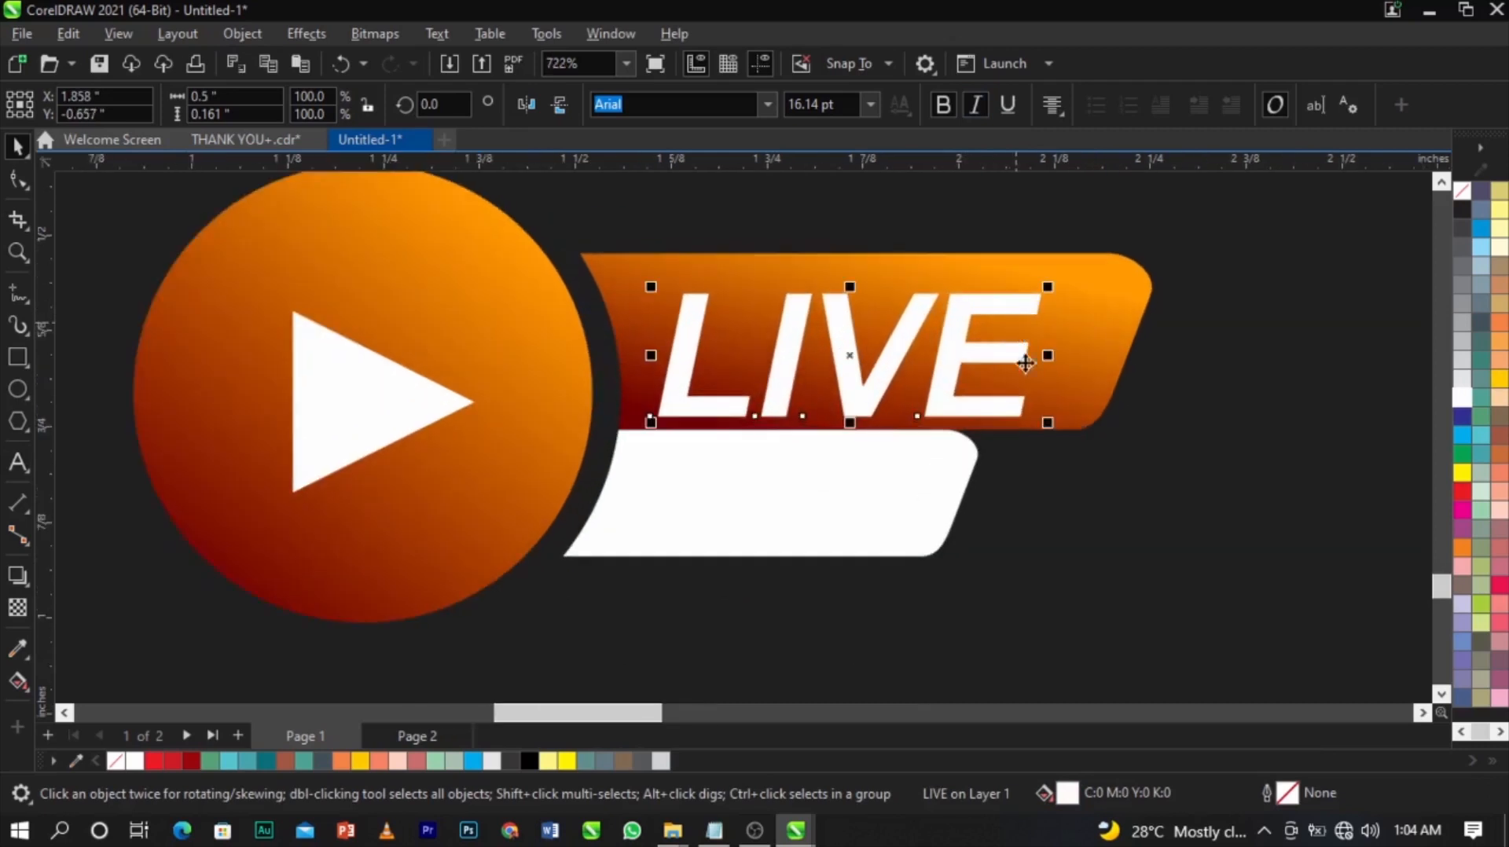
pyautogui.moveTo(1053, 429); pyautogui.dragTo(980, 436)
pyautogui.moveTo(913, 347); pyautogui.dragTo(879, 542)
# Duplicate it as black 'STREAM' text fitted onto the white bar.
pyautogui.rightClick(880, 543)
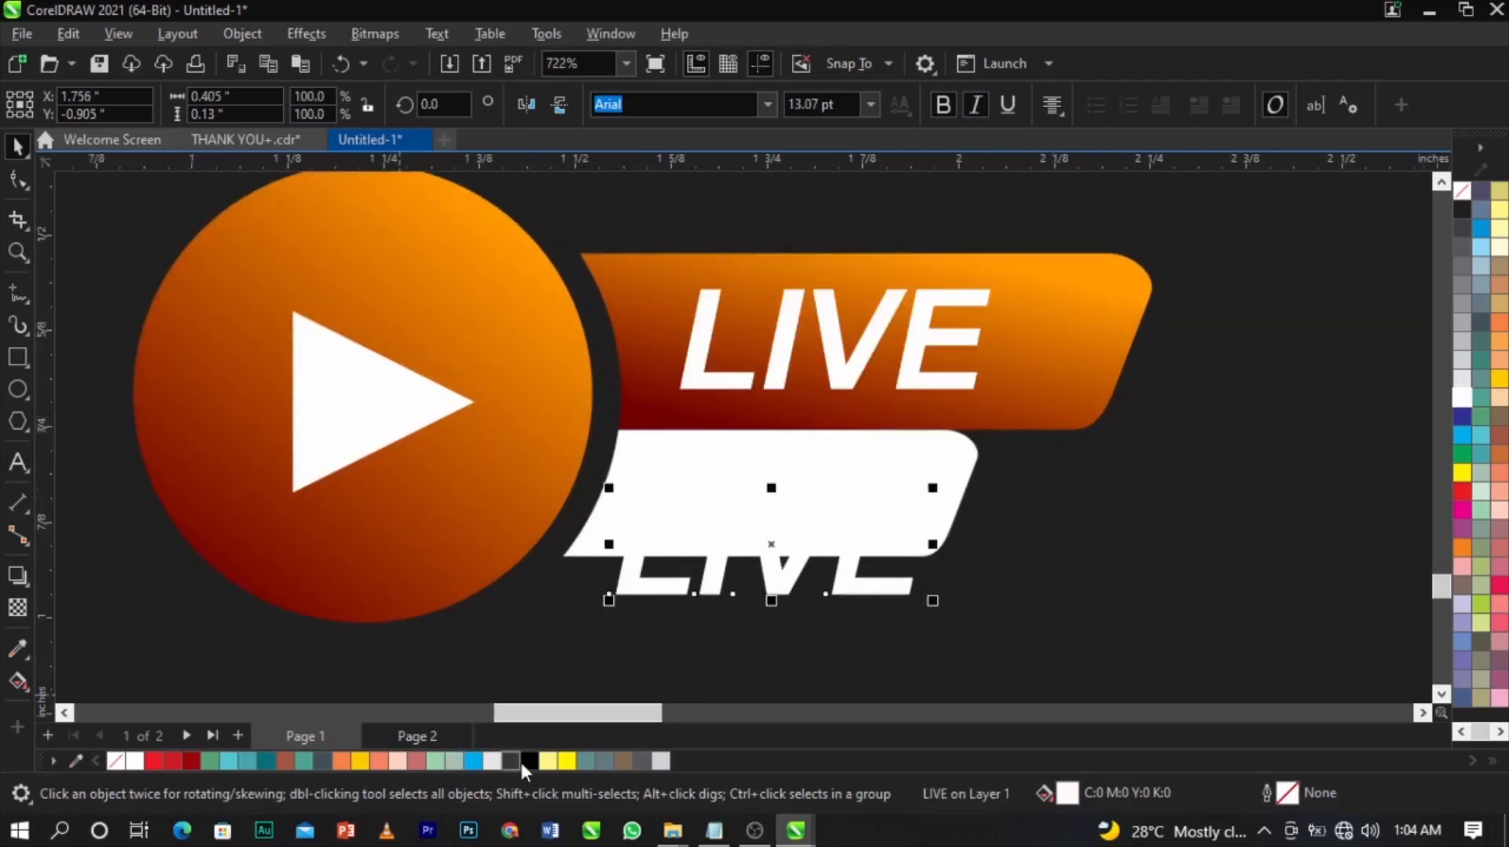
pyautogui.click(527, 760)
pyautogui.doubleClick(766, 598)
pyautogui.hotkey('ctrl', 'a')
pyautogui.write('STREAM')
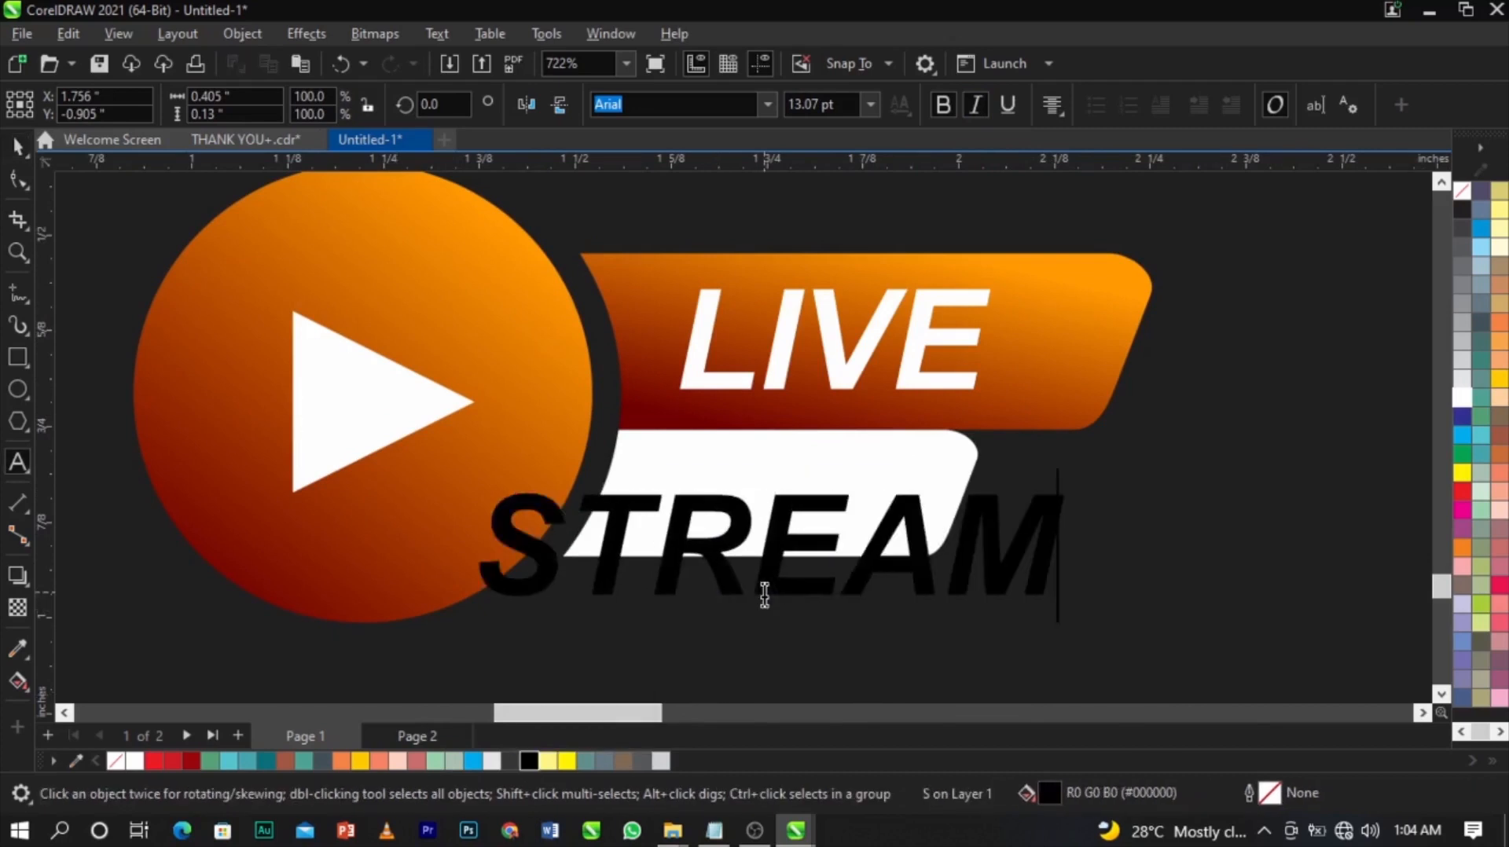
pyautogui.hotkey('ctrl', 'space')
pyautogui.moveTo(1074, 608); pyautogui.dragTo(923, 617)
pyautogui.moveTo(877, 553); pyautogui.dragTo(888, 511)
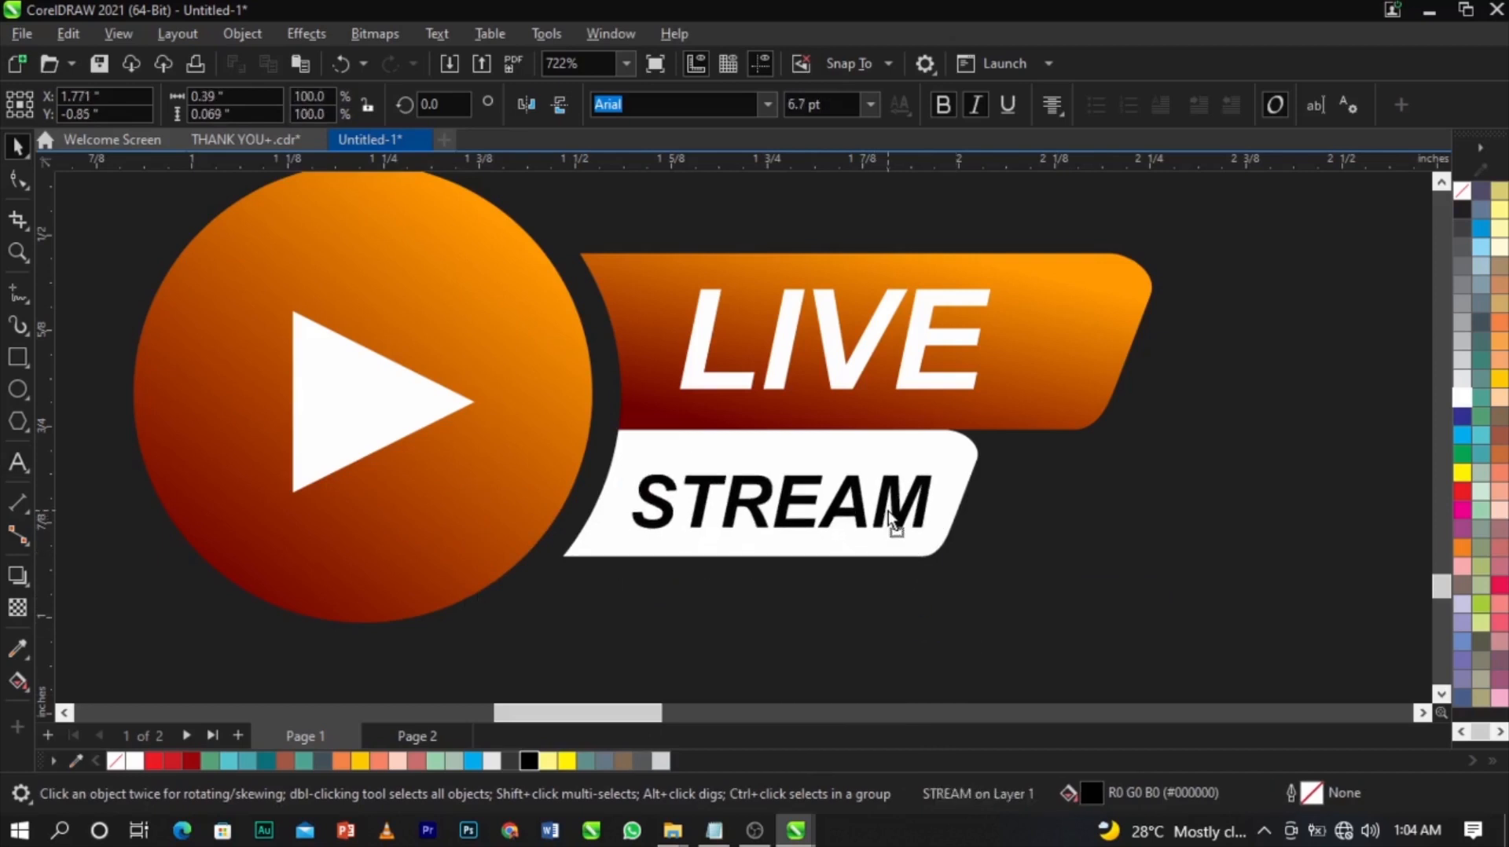
# Group the logo pieces, shrink to about 58%, and move onto the marble area.
pyautogui.scroll(-5, 889, 519)
pyautogui.moveTo(1014, 594); pyautogui.dragTo(566, 417)
pyautogui.hotkey('ctrl', 'g')
pyautogui.moveTo(961, 547); pyautogui.dragTo(855, 499)
pyautogui.moveTo(820, 465); pyautogui.dragTo(846, 283)
pyautogui.click(857, 489)
pyautogui.click(884, 609)
pyautogui.moveTo(884, 609); pyautogui.dragTo(1075, 278)
pyautogui.moveTo(556, 566); pyautogui.dragTo(1245, 234)
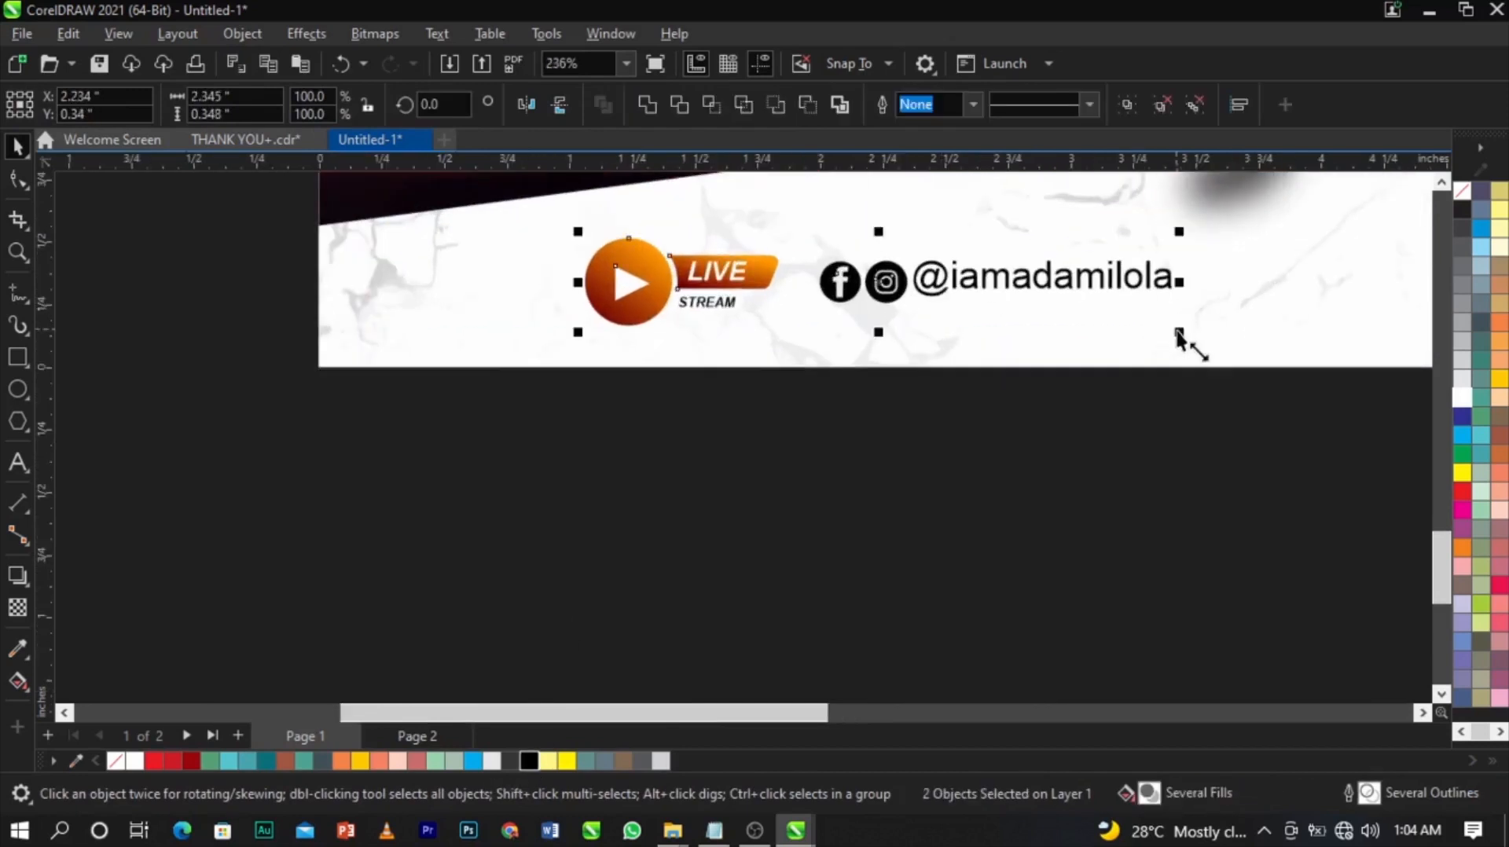
pyautogui.click(1001, 431)
pyautogui.scroll(-1, 723, 454)
pyautogui.scroll(-2, 723, 454)
pyautogui.moveTo(613, 471); pyautogui.dragTo(960, 336)
pyautogui.scroll(3, 960, 337)
pyautogui.moveTo(589, 397); pyautogui.dragTo(520, 396)
pyautogui.click(748, 499)
pyautogui.scroll(-2, 750, 507)
pyautogui.scroll(-1, 610, 556)
# Reposition the '7pm 1st June 2022' text just below the flyer.
pyautogui.press('z')
pyautogui.moveTo(610, 555); pyautogui.dragTo(1186, 283)
pyautogui.scroll(-2, 906, 535)
pyautogui.scroll(3, 905, 535)
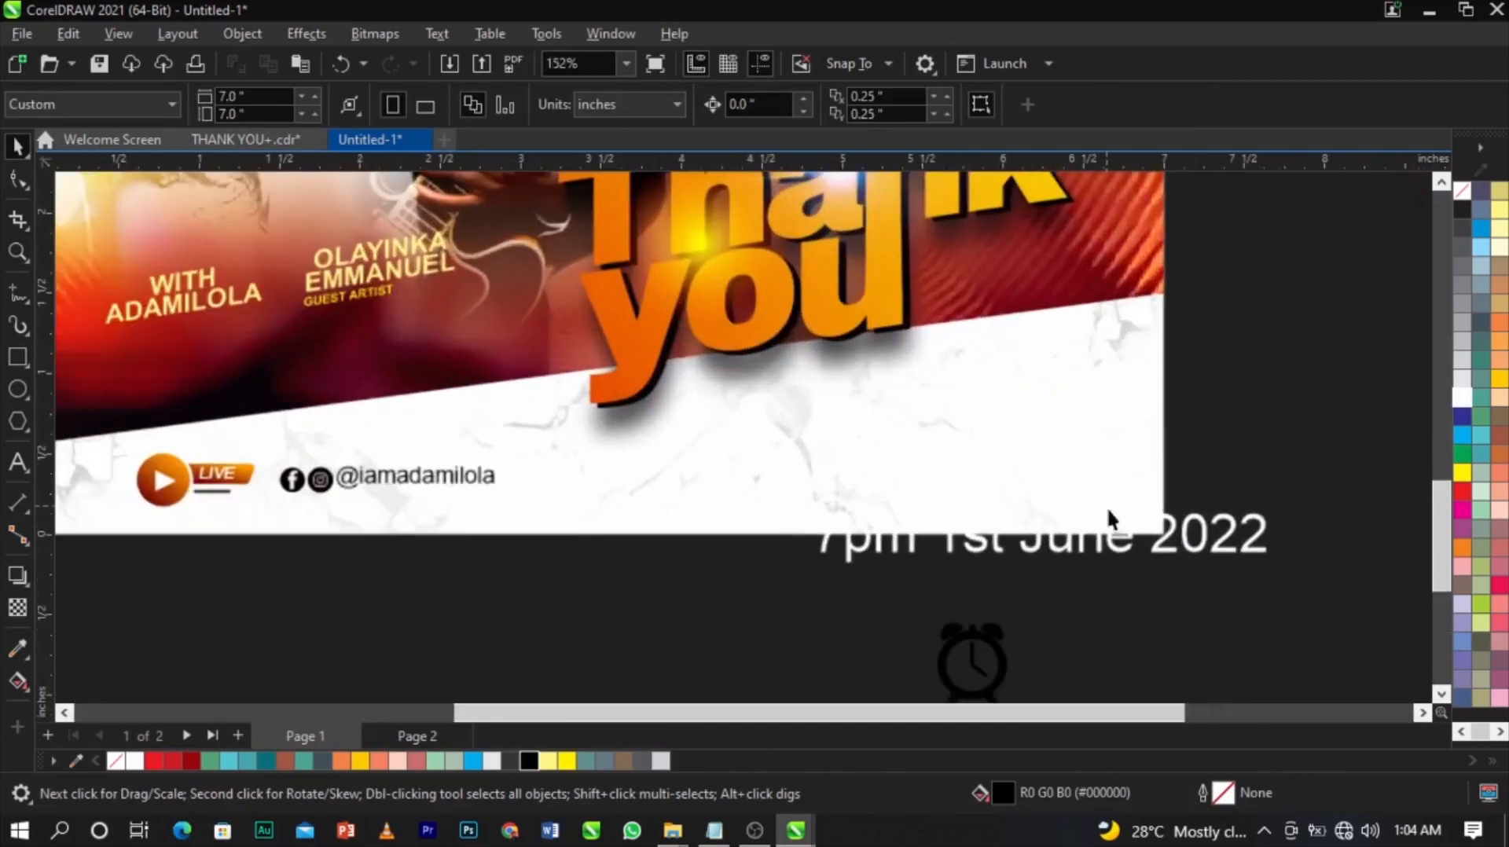
pyautogui.click(1120, 550)
pyautogui.moveTo(1106, 544); pyautogui.dragTo(1035, 563)
pyautogui.press('F8')
pyautogui.moveTo(818, 534); pyautogui.dragTo(583, 646)
pyautogui.press('Escape')
pyautogui.press('Escape')
pyautogui.moveTo(739, 629); pyautogui.dragTo(745, 601)
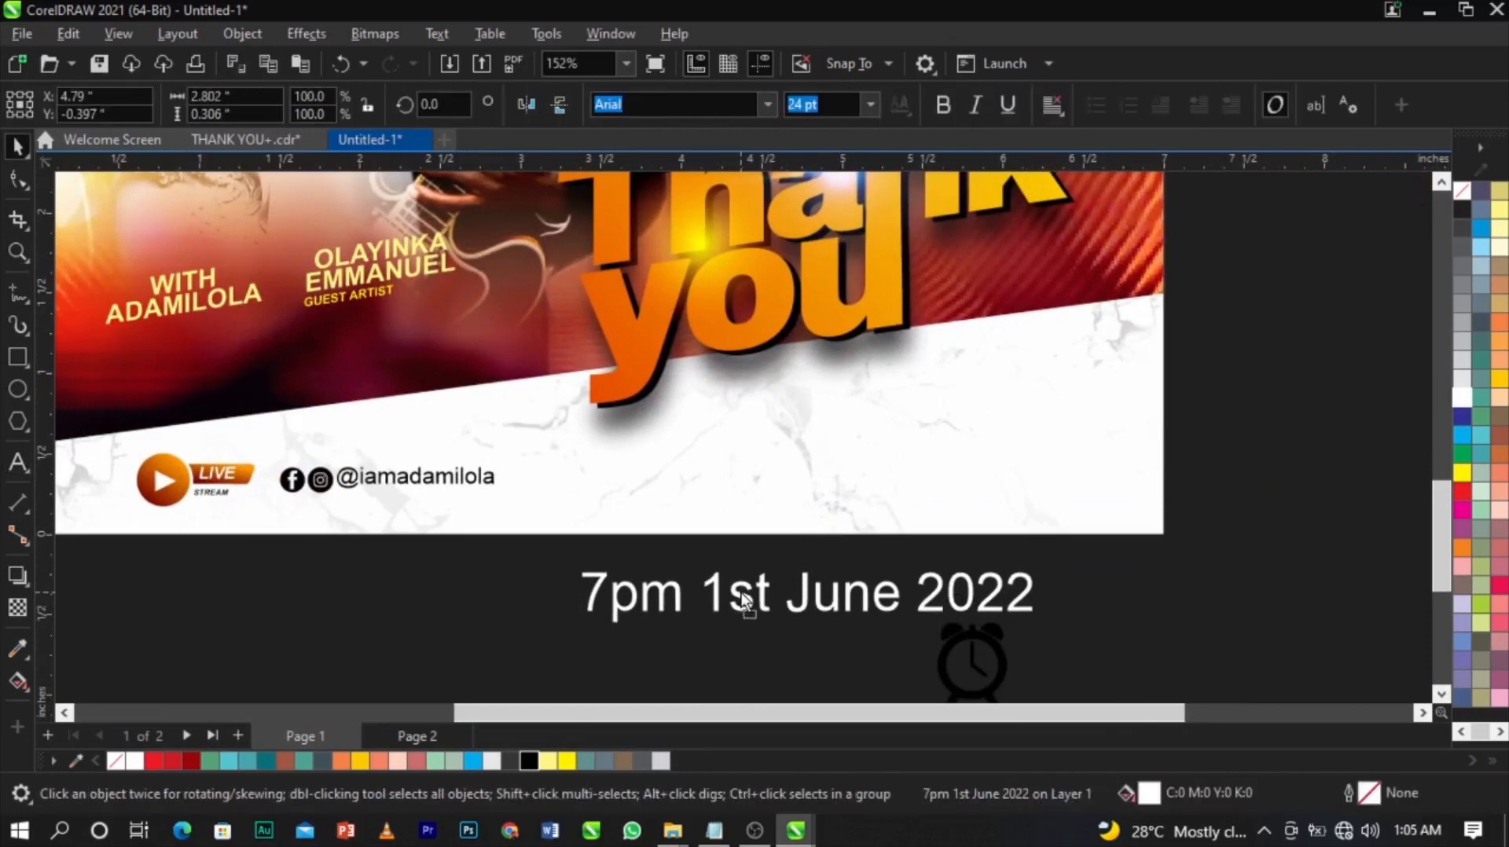
# Split '7pm' into its own text object and move it onto the white banner.
pyautogui.doubleClick(731, 597)
pyautogui.moveTo(685, 598); pyautogui.dragTo(582, 602)
pyautogui.press('BackSpace')
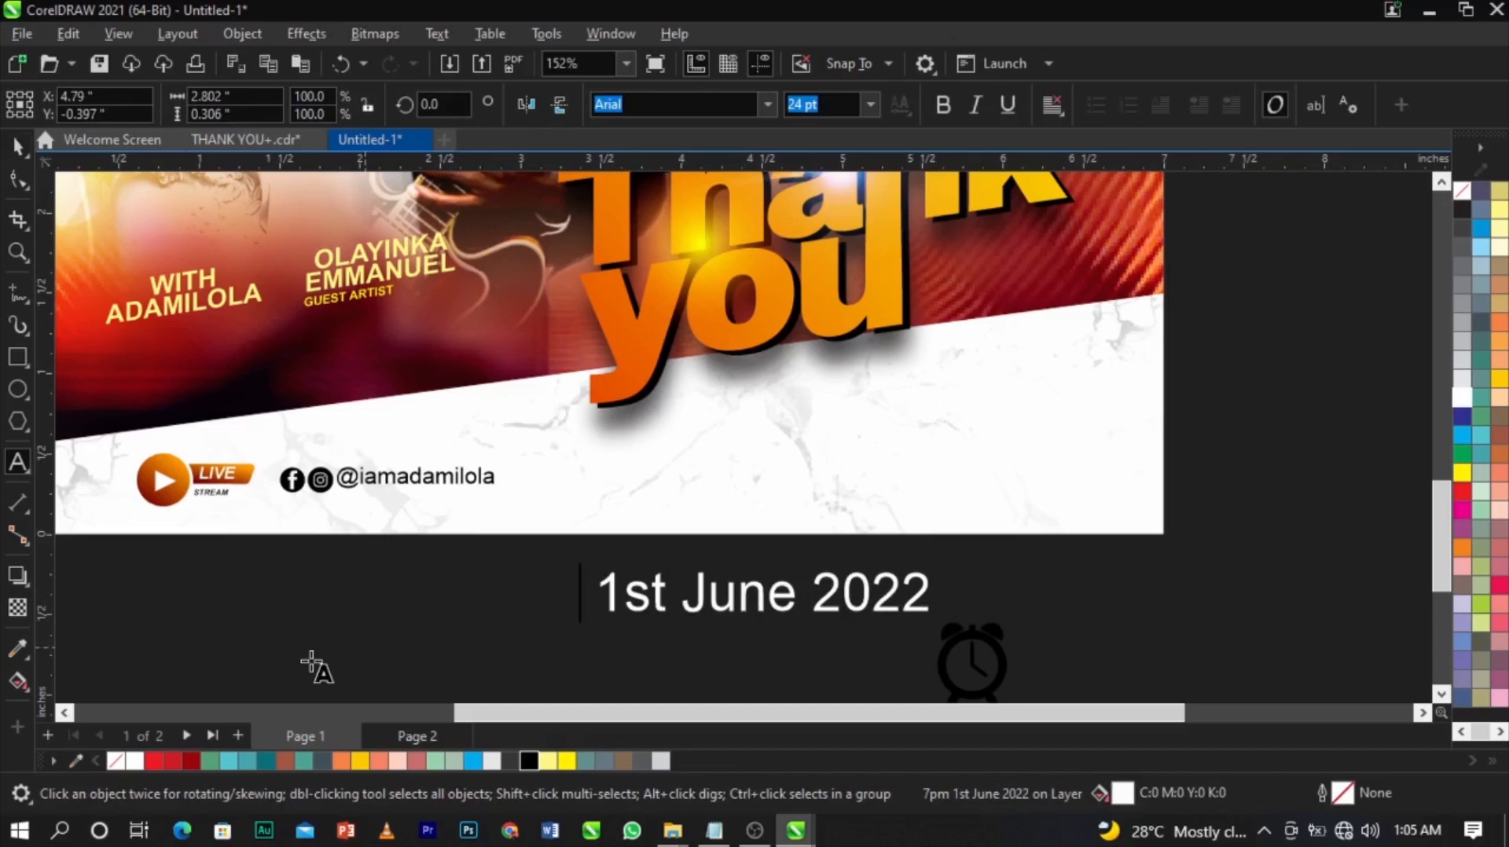
pyautogui.click(310, 664)
pyautogui.hotkey('ctrl', 'v')
pyautogui.hotkey('ctrl', 'space')
pyautogui.moveTo(354, 640); pyautogui.dragTo(876, 464)
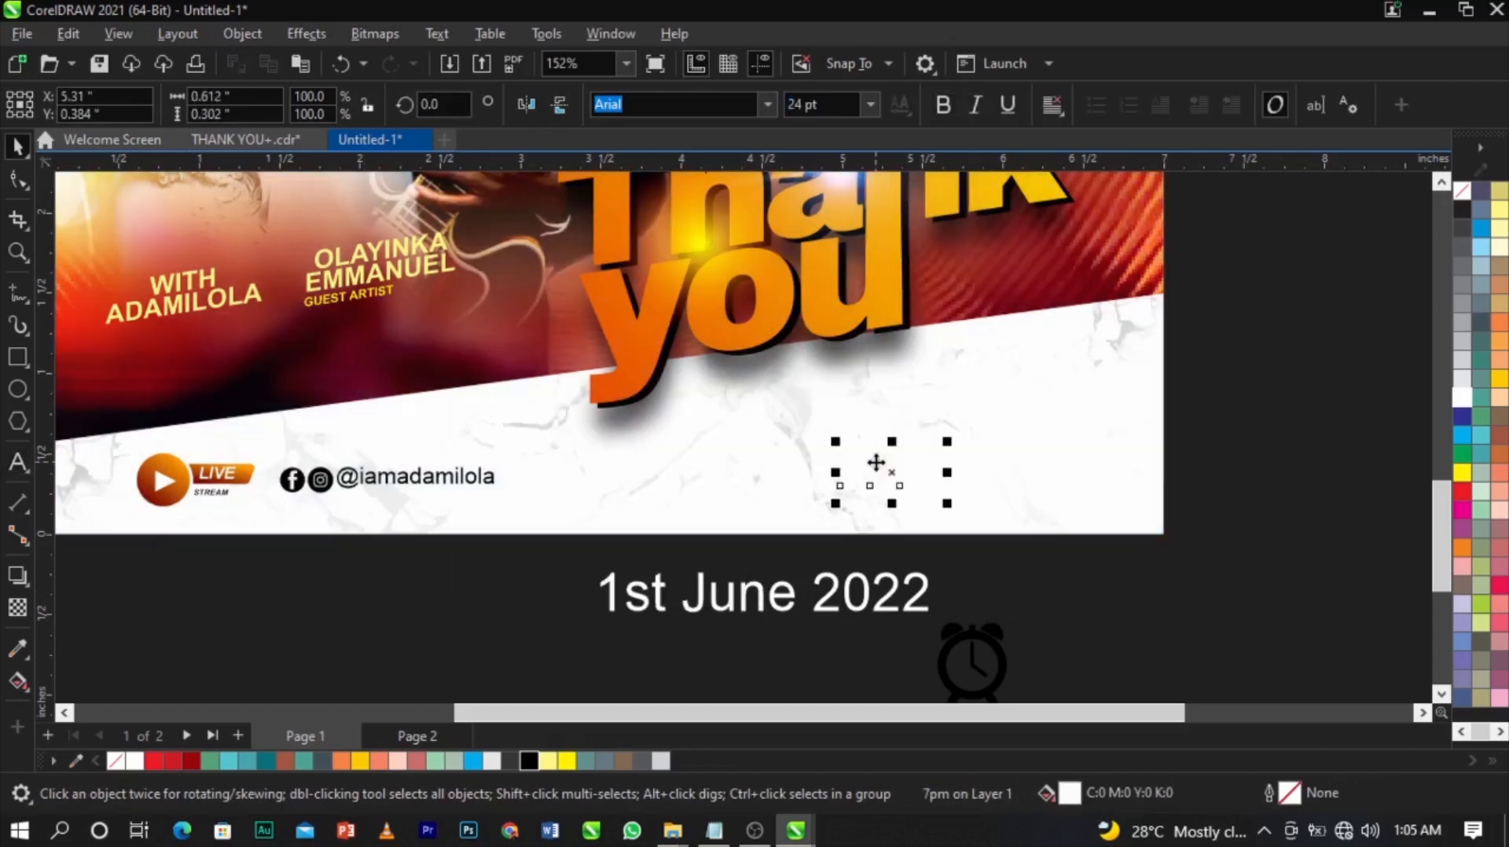
# Set 7PM in BigNoodleTitling, fill it black, and enlarge it.
pyautogui.click(713, 831)
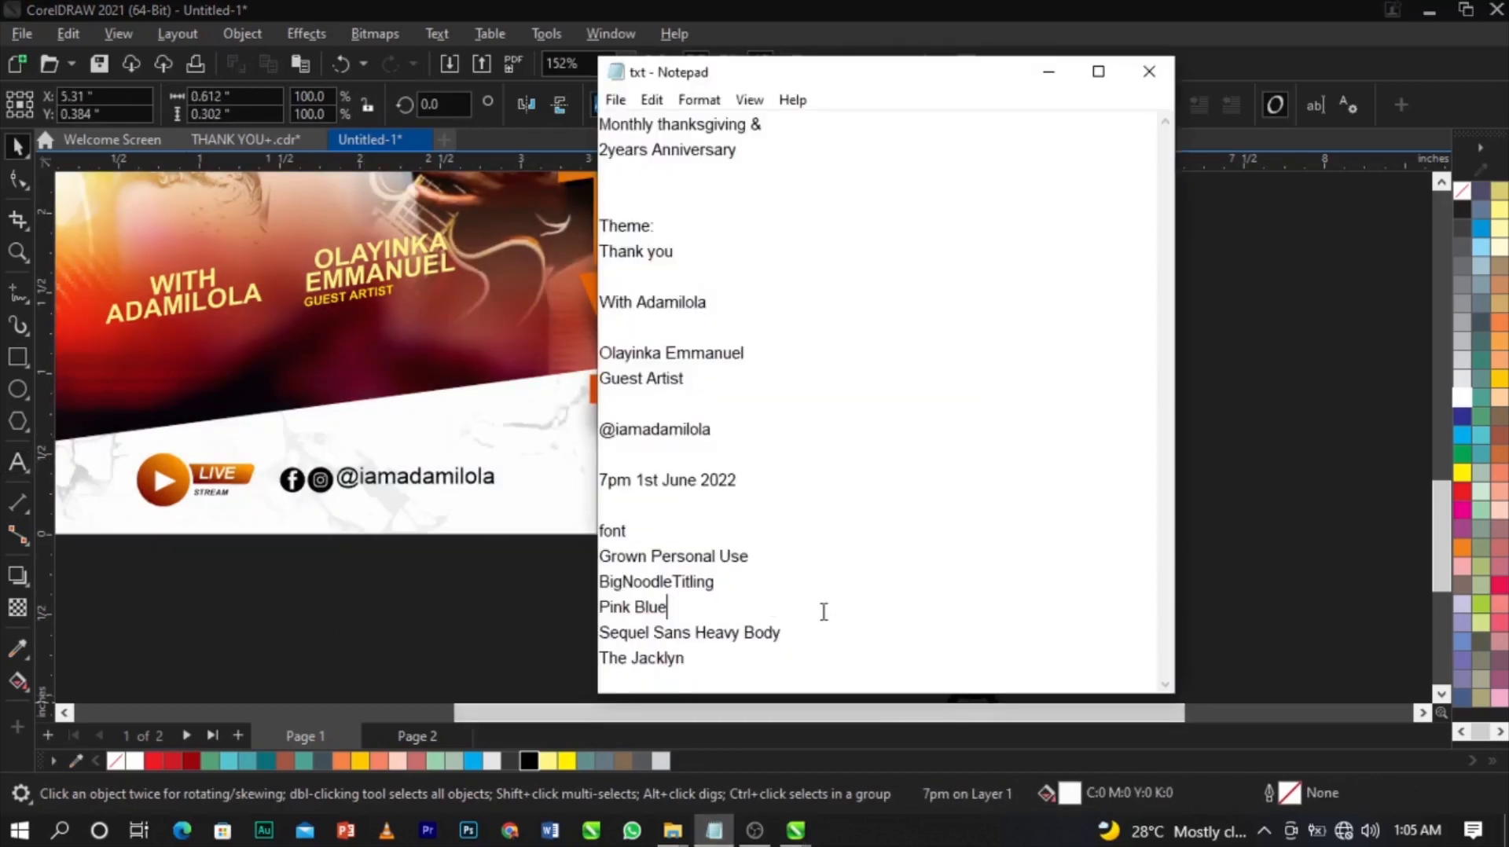
pyautogui.moveTo(743, 586); pyautogui.dragTo(541, 591)
pyautogui.hotkey('ctrl', 'c')
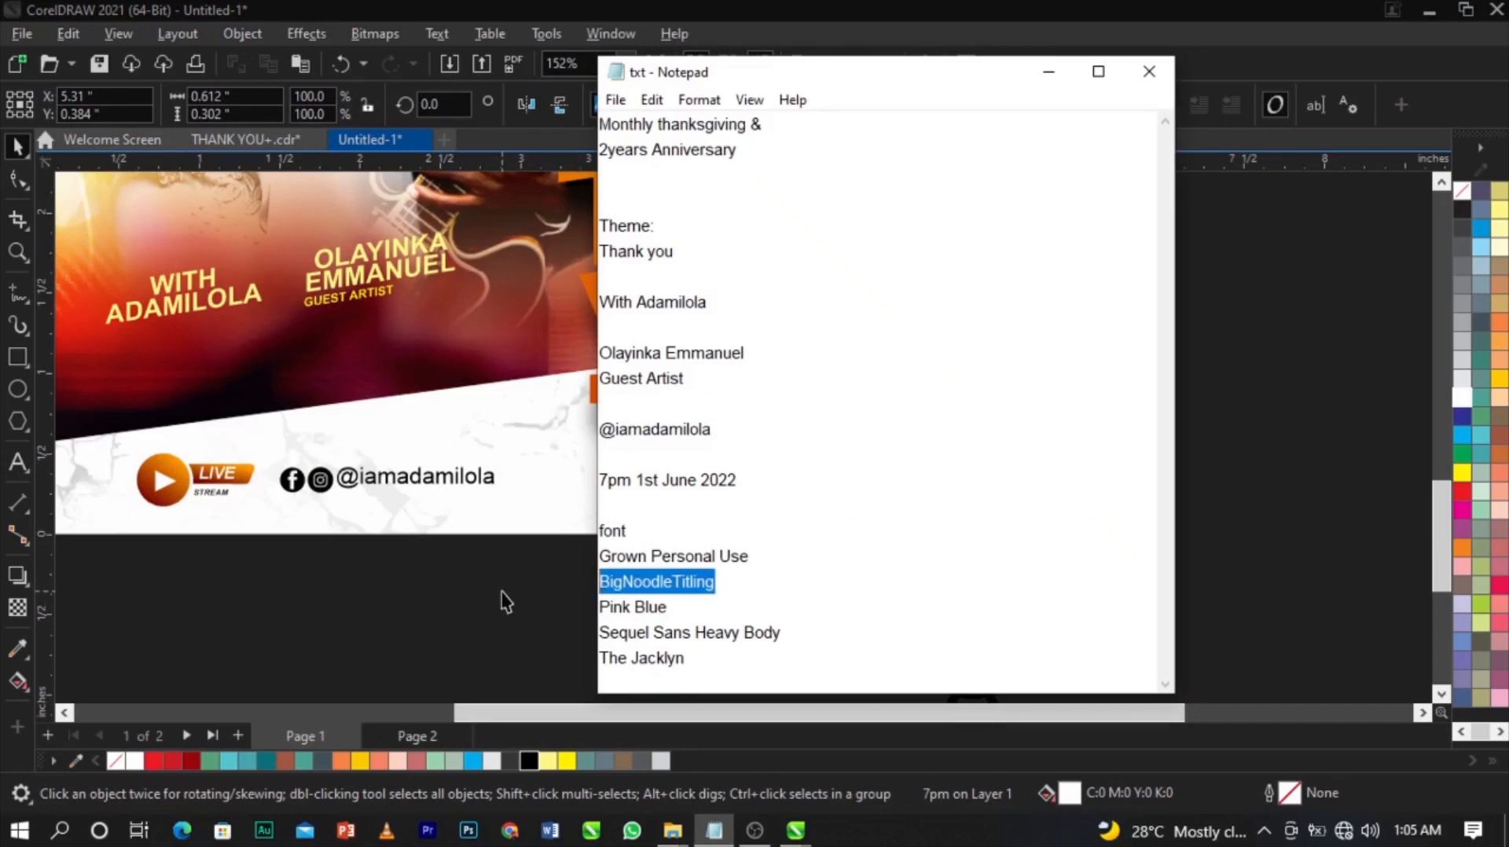
pyautogui.click(503, 593)
pyautogui.click(837, 484)
pyautogui.moveTo(1037, 565); pyautogui.dragTo(768, 416)
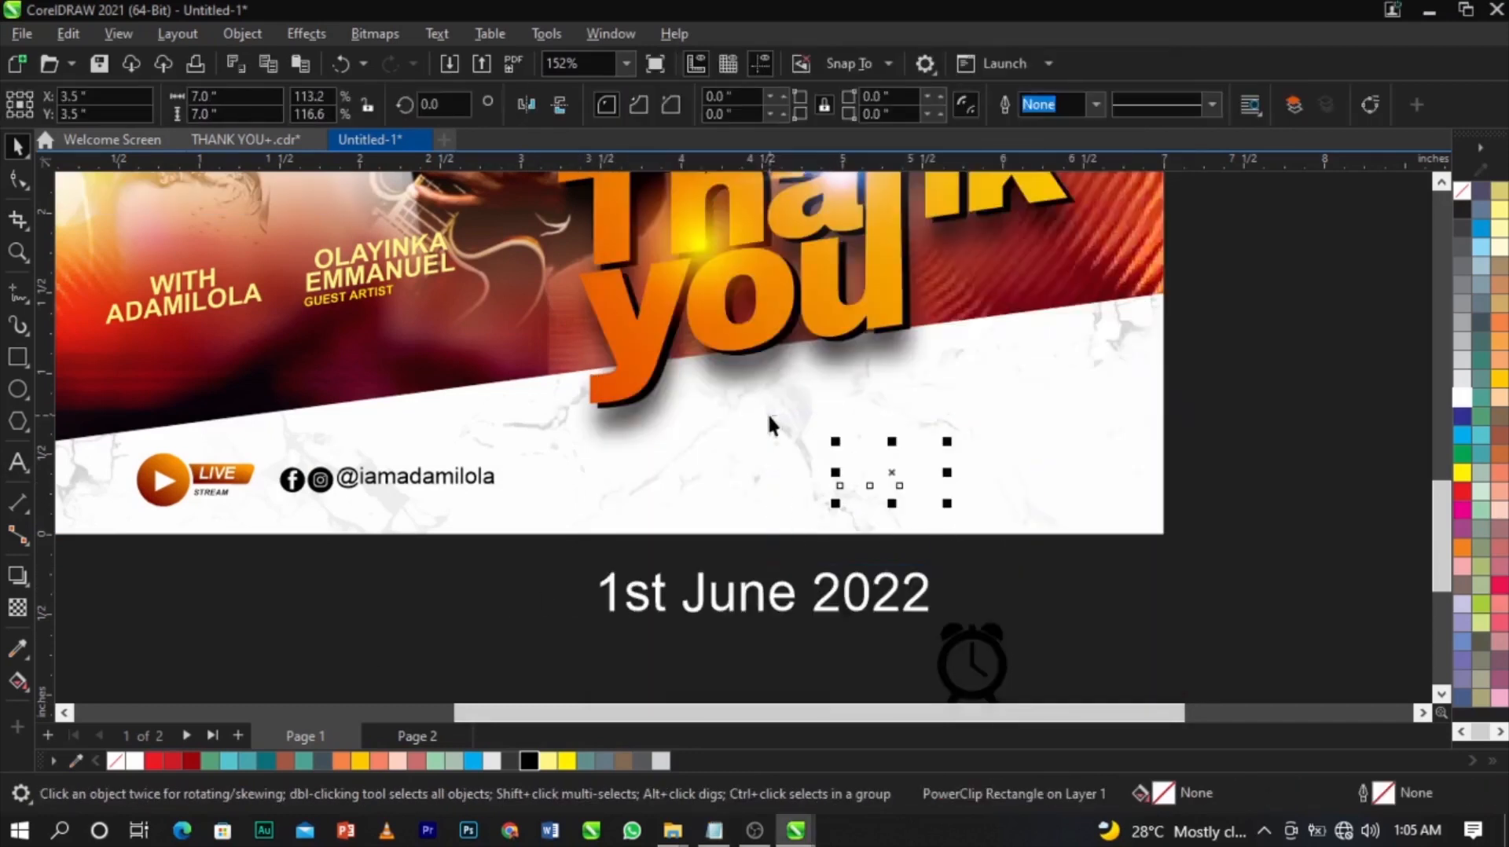
pyautogui.hotkey('ctrl', 'v')
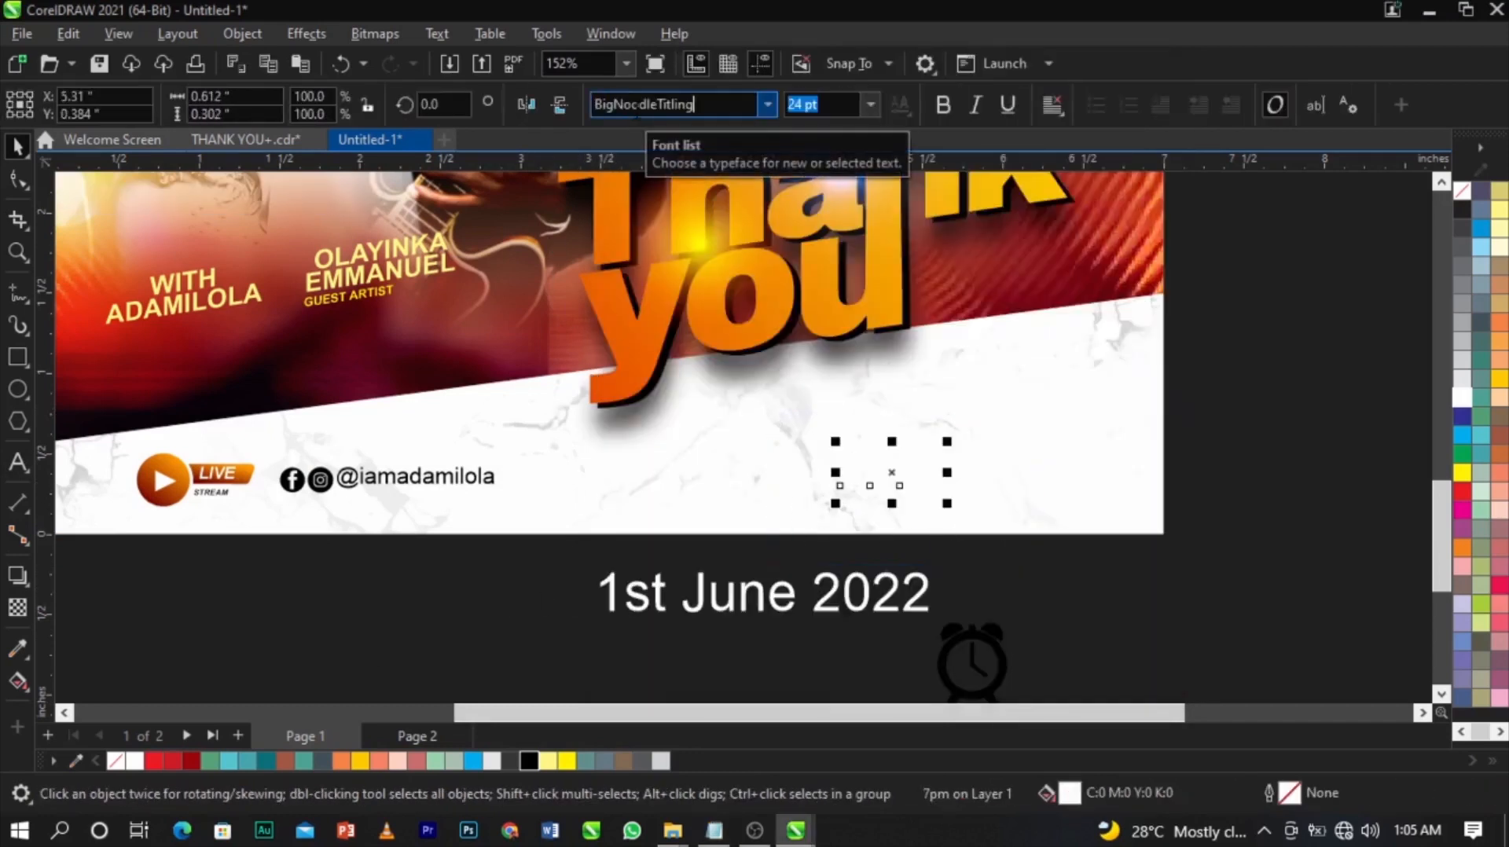
pyautogui.press('Return')
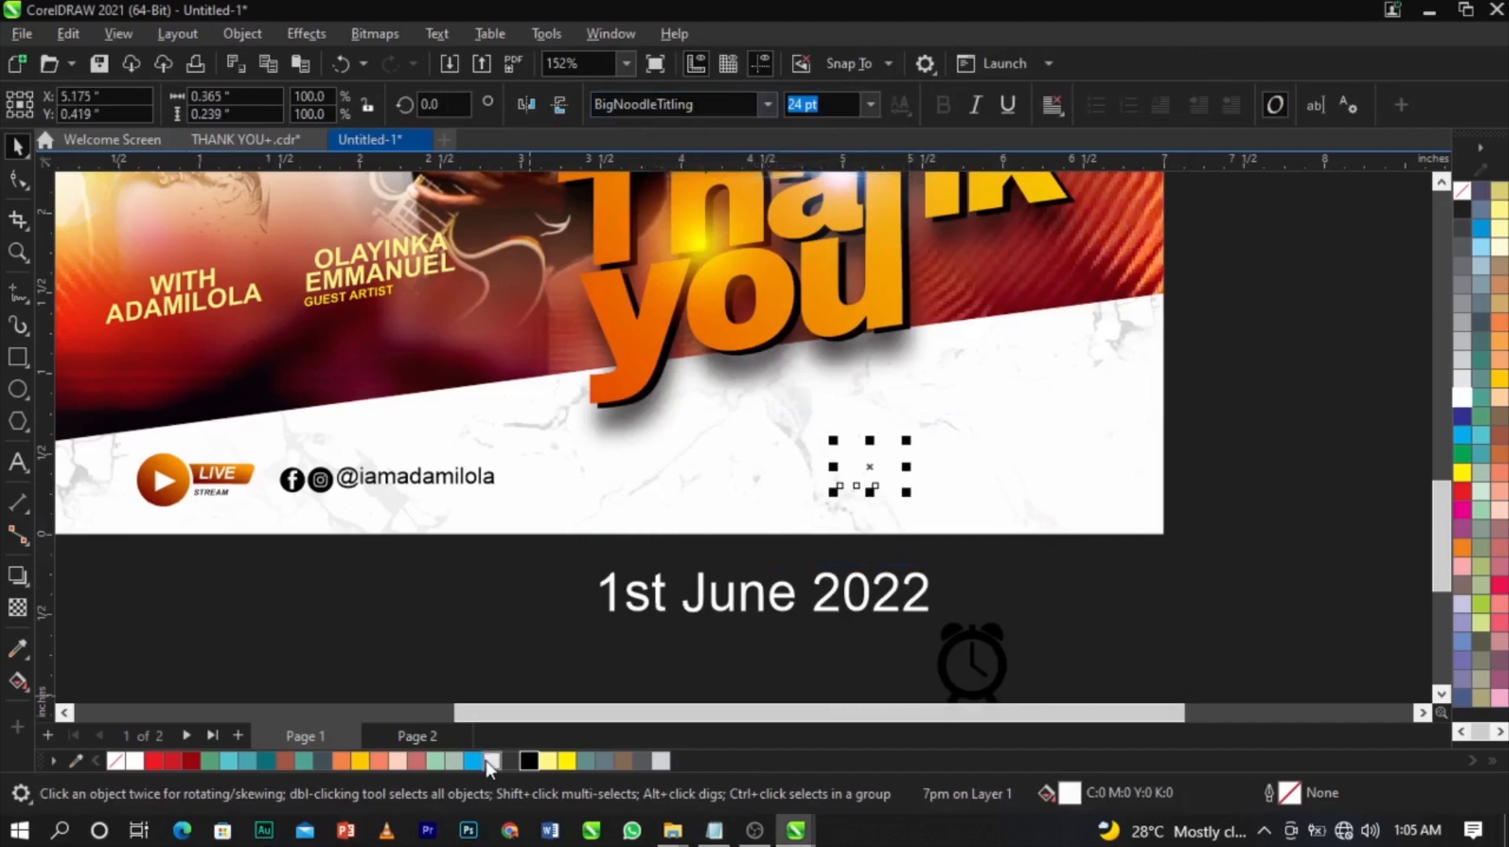
pyautogui.click(526, 761)
pyautogui.moveTo(908, 450)
pyautogui.mouseDown()
pyautogui.moveTo(977, 398)
pyautogui.moveTo(895, 453)
pyautogui.mouseUp()
pyautogui.click(1236, 473)
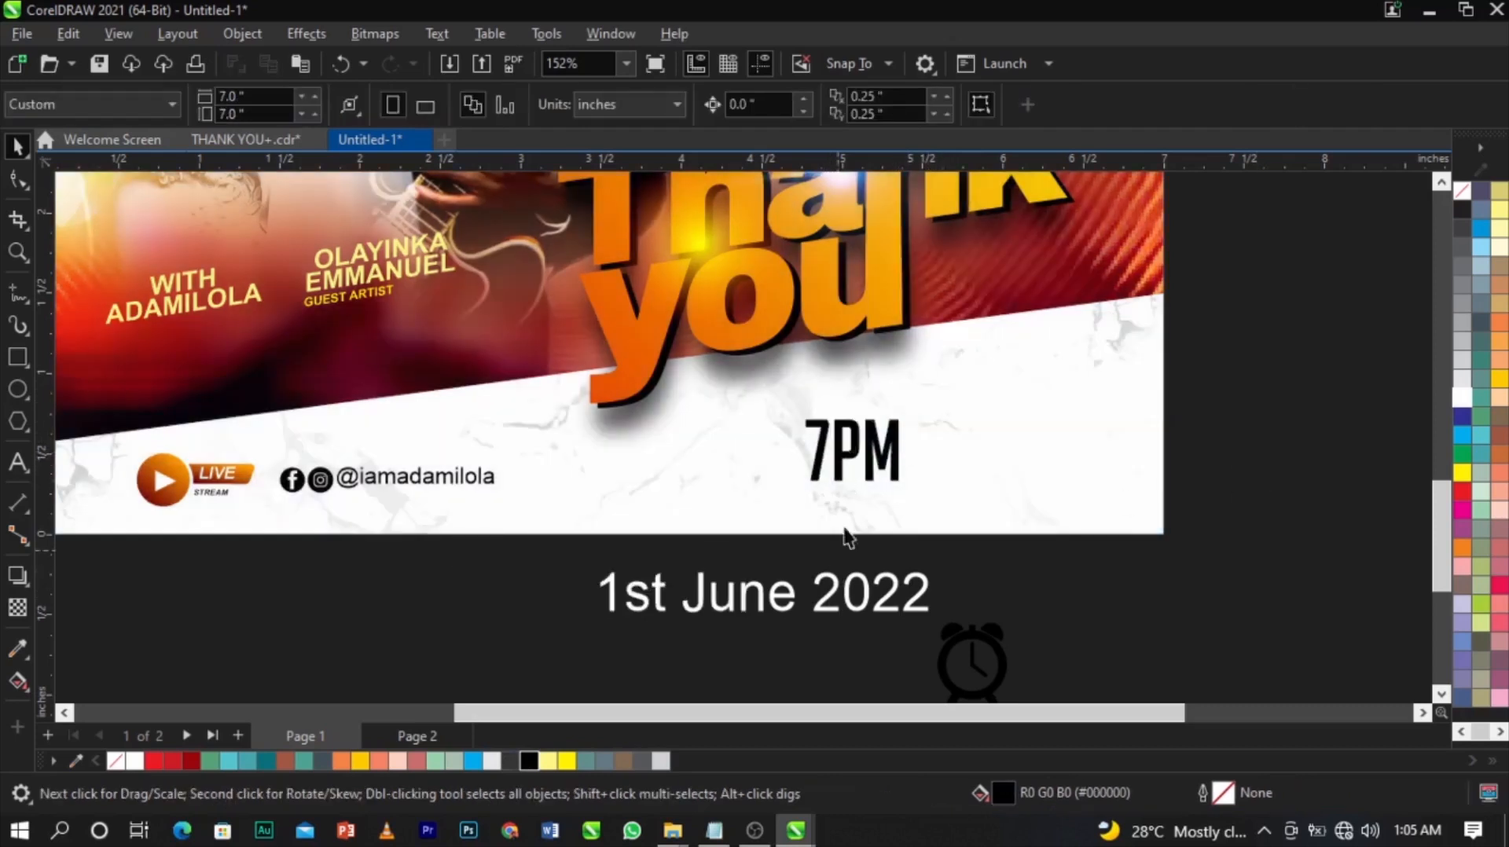
# Duplicate 7PM as stacked 'JUNE 2022' at about 20 pt with tightened spacing beside it.
pyautogui.moveTo(873, 447); pyautogui.dragTo(1108, 454)
pyautogui.rightClick(1109, 454)
pyautogui.doubleClick(1108, 454)
pyautogui.doubleClick(1106, 454)
pyautogui.write('JU')
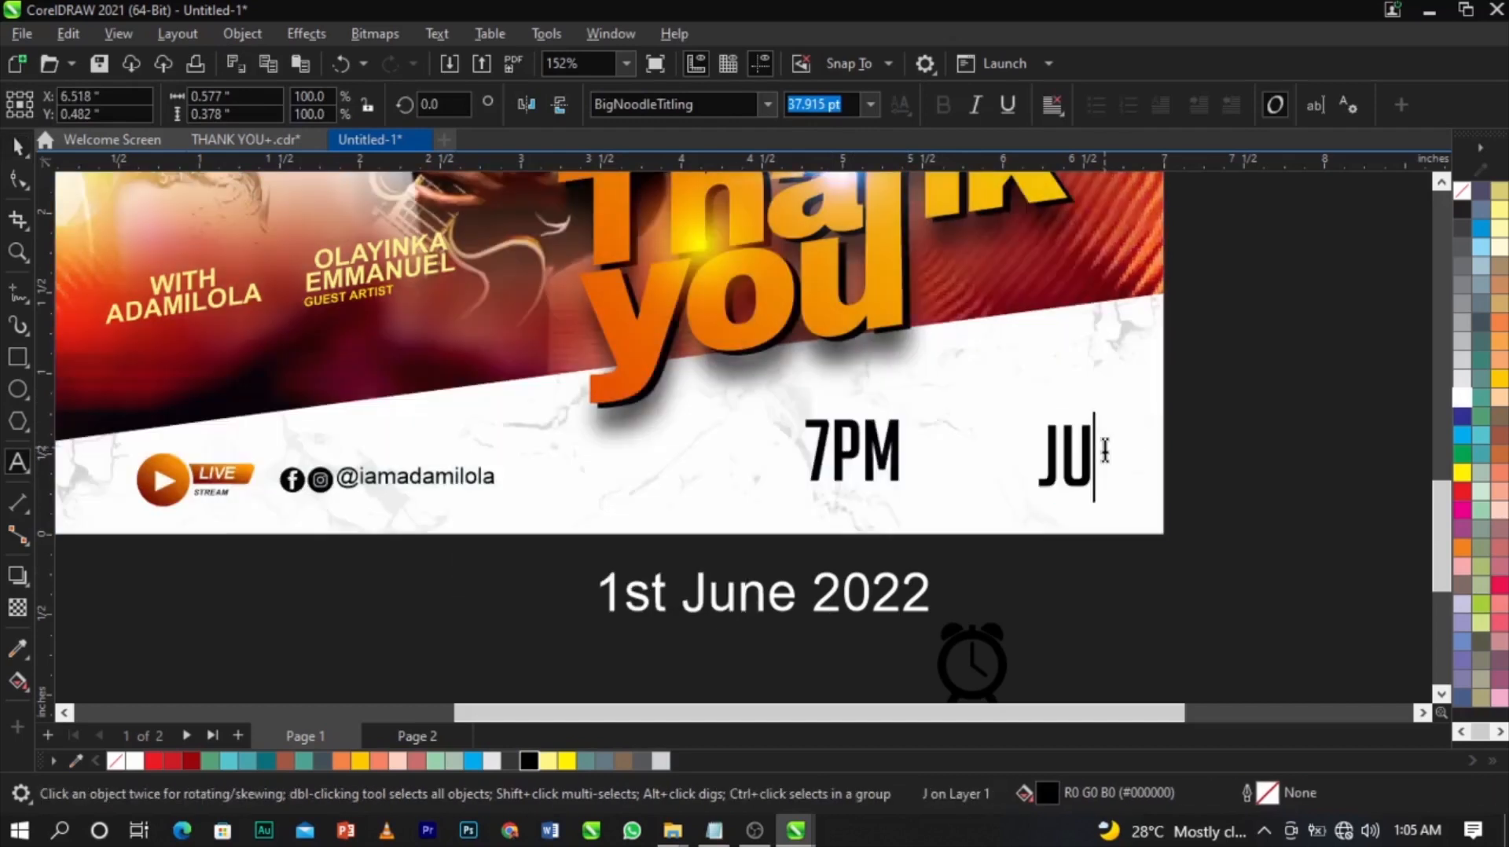
pyautogui.write('NE ')
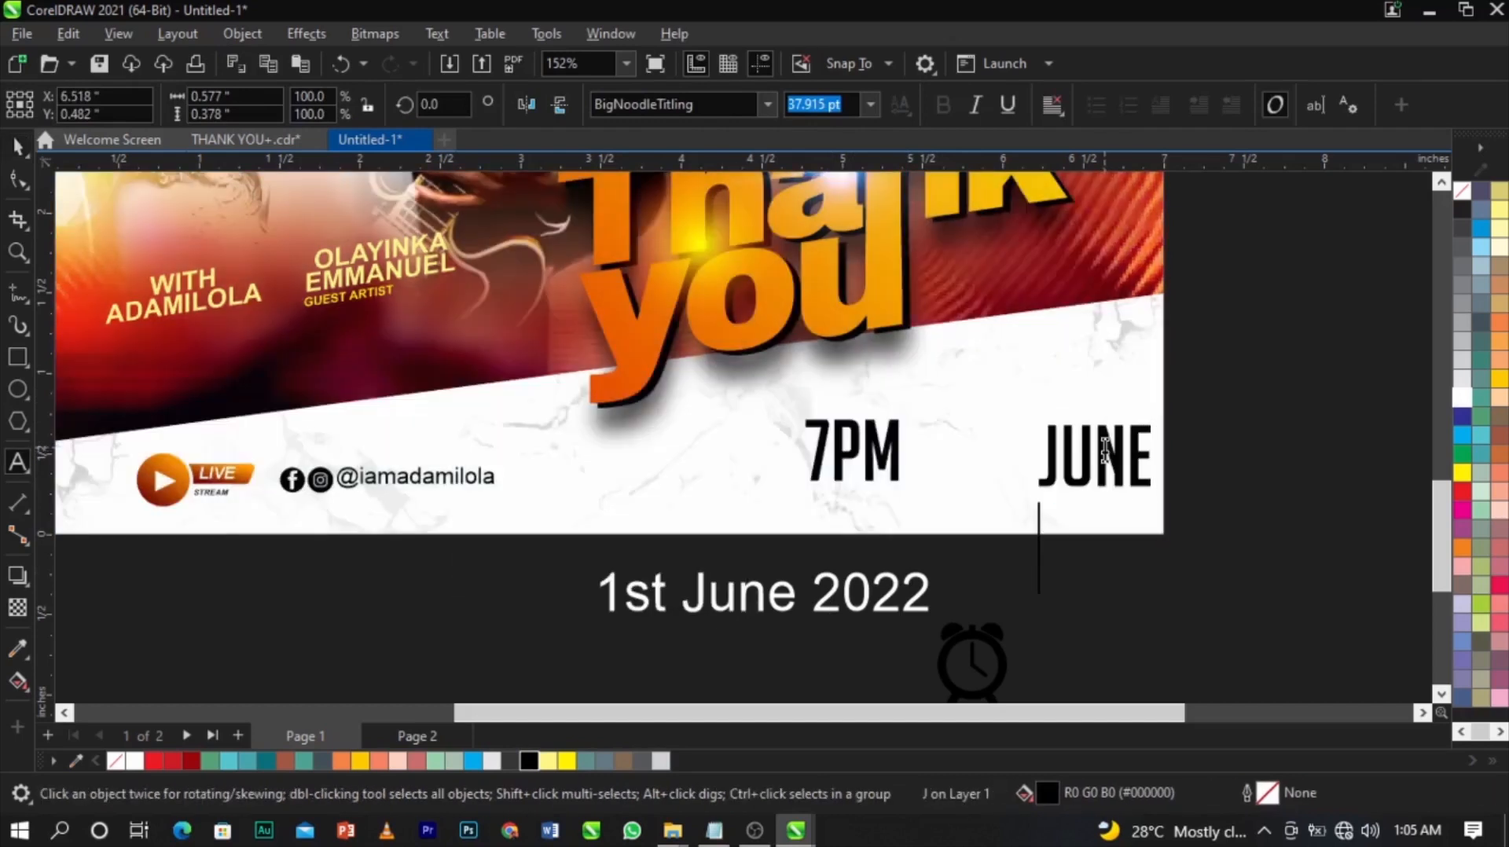
pyautogui.write('2022')
pyautogui.click(17, 146)
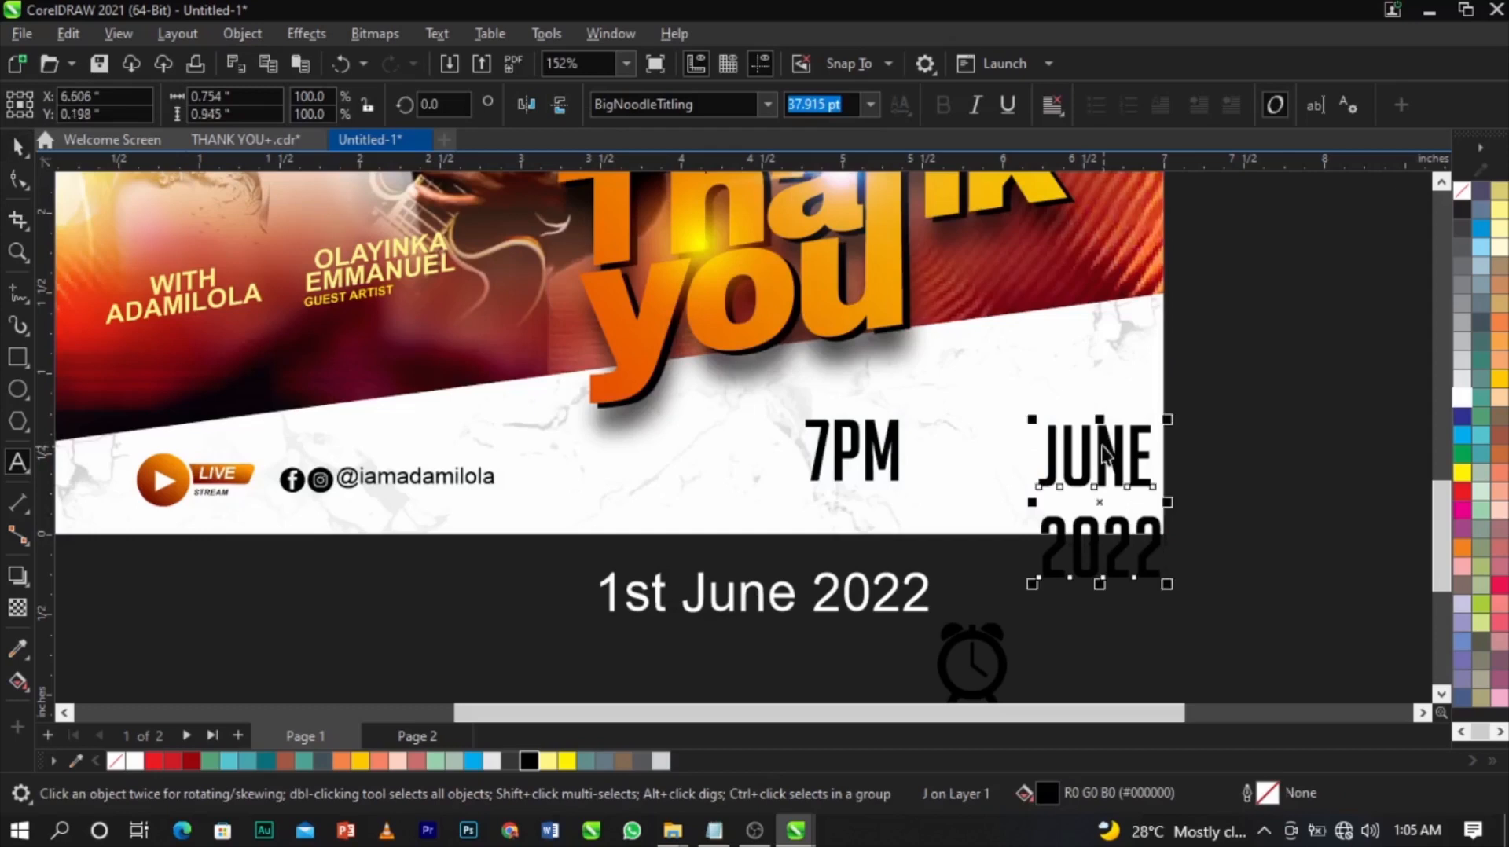
pyautogui.click(17, 179)
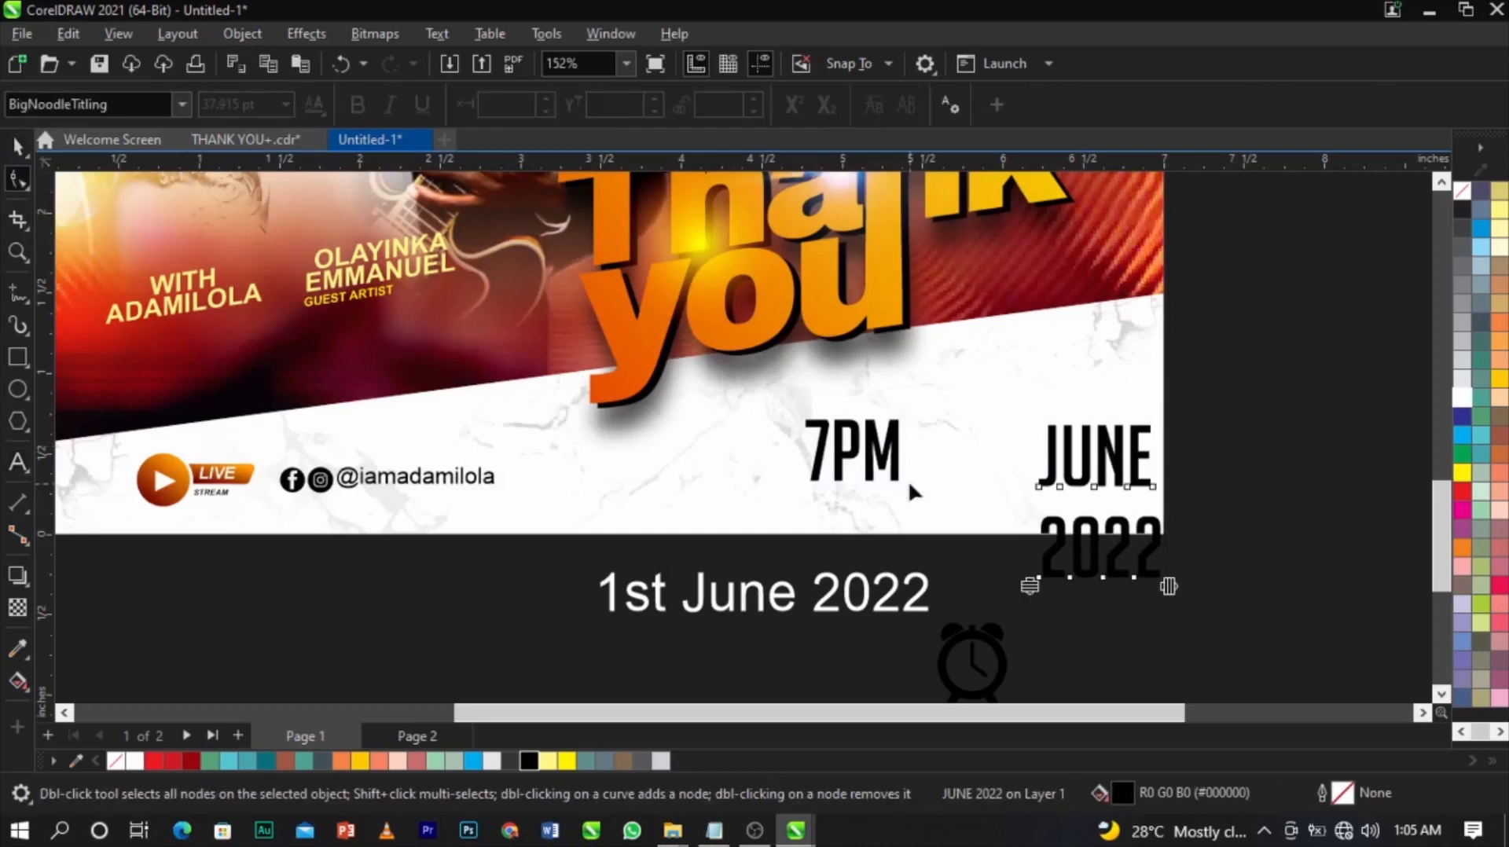
pyautogui.moveTo(1029, 588); pyautogui.dragTo(1067, 534)
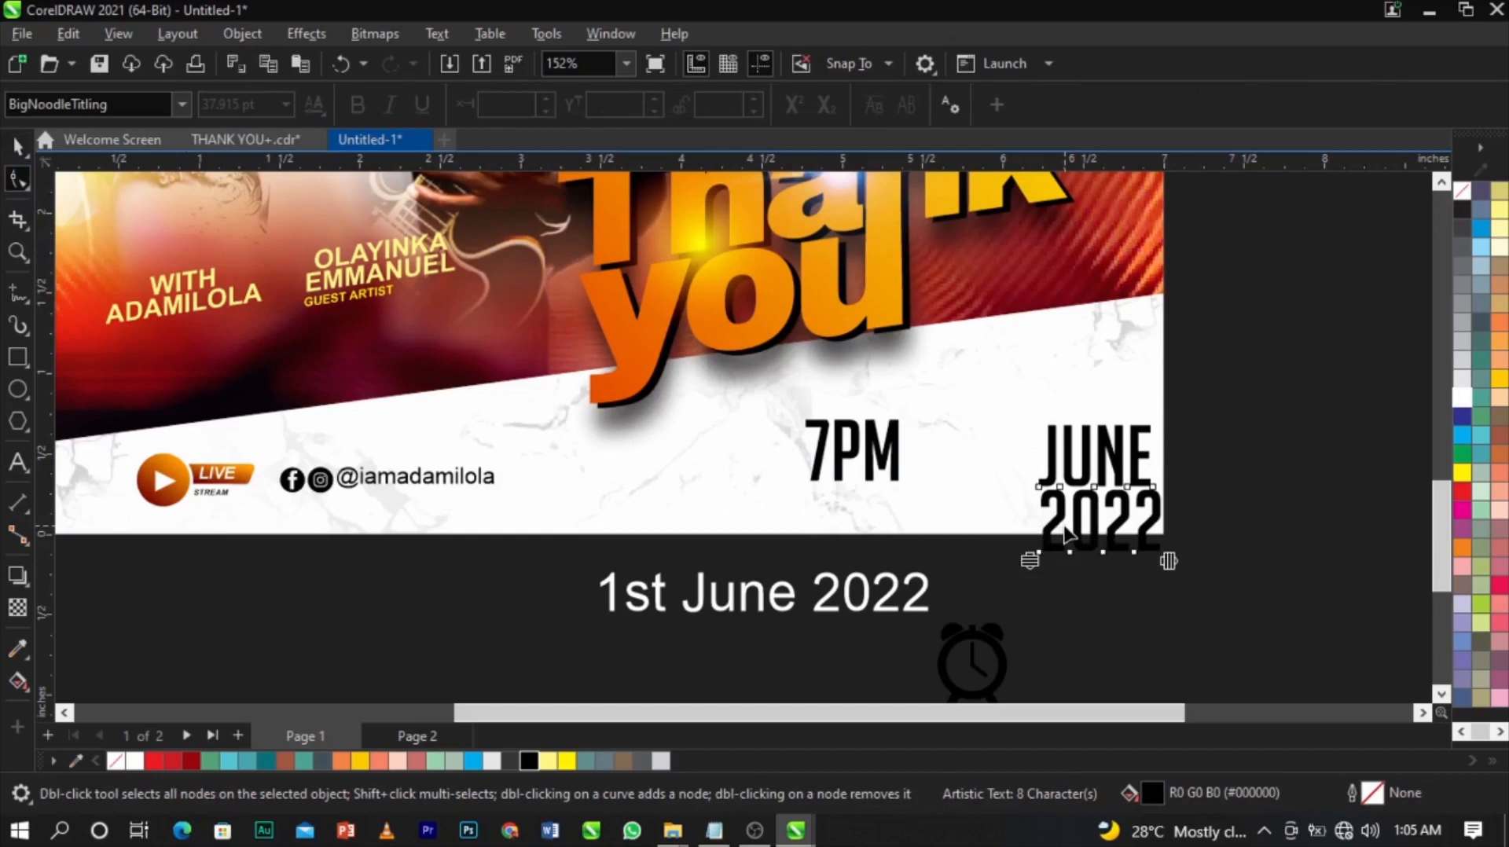
pyautogui.press('space')
pyautogui.moveTo(1167, 554); pyautogui.dragTo(1105, 549)
pyautogui.moveTo(1084, 487); pyautogui.dragTo(978, 447)
# Duplicate JUNE 2022 as a '1' placed to its left.
pyautogui.rightClick(978, 447)
pyautogui.doubleClick(978, 447)
pyautogui.hotkey('ctrl', 'a')
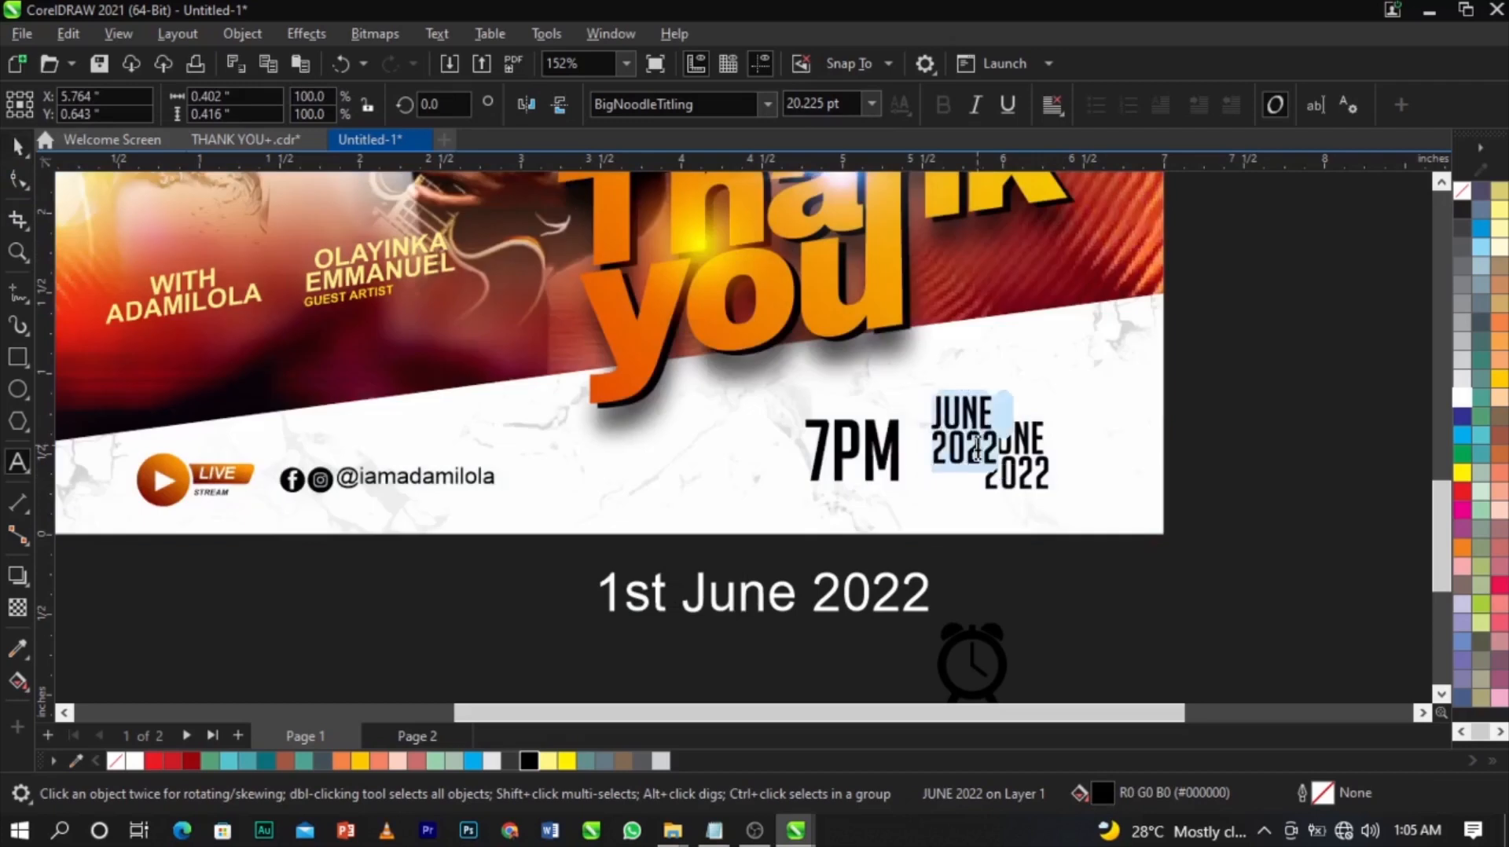
pyautogui.write('1')
pyautogui.hotkey('ctrl', 'space')
pyautogui.click(660, 104)
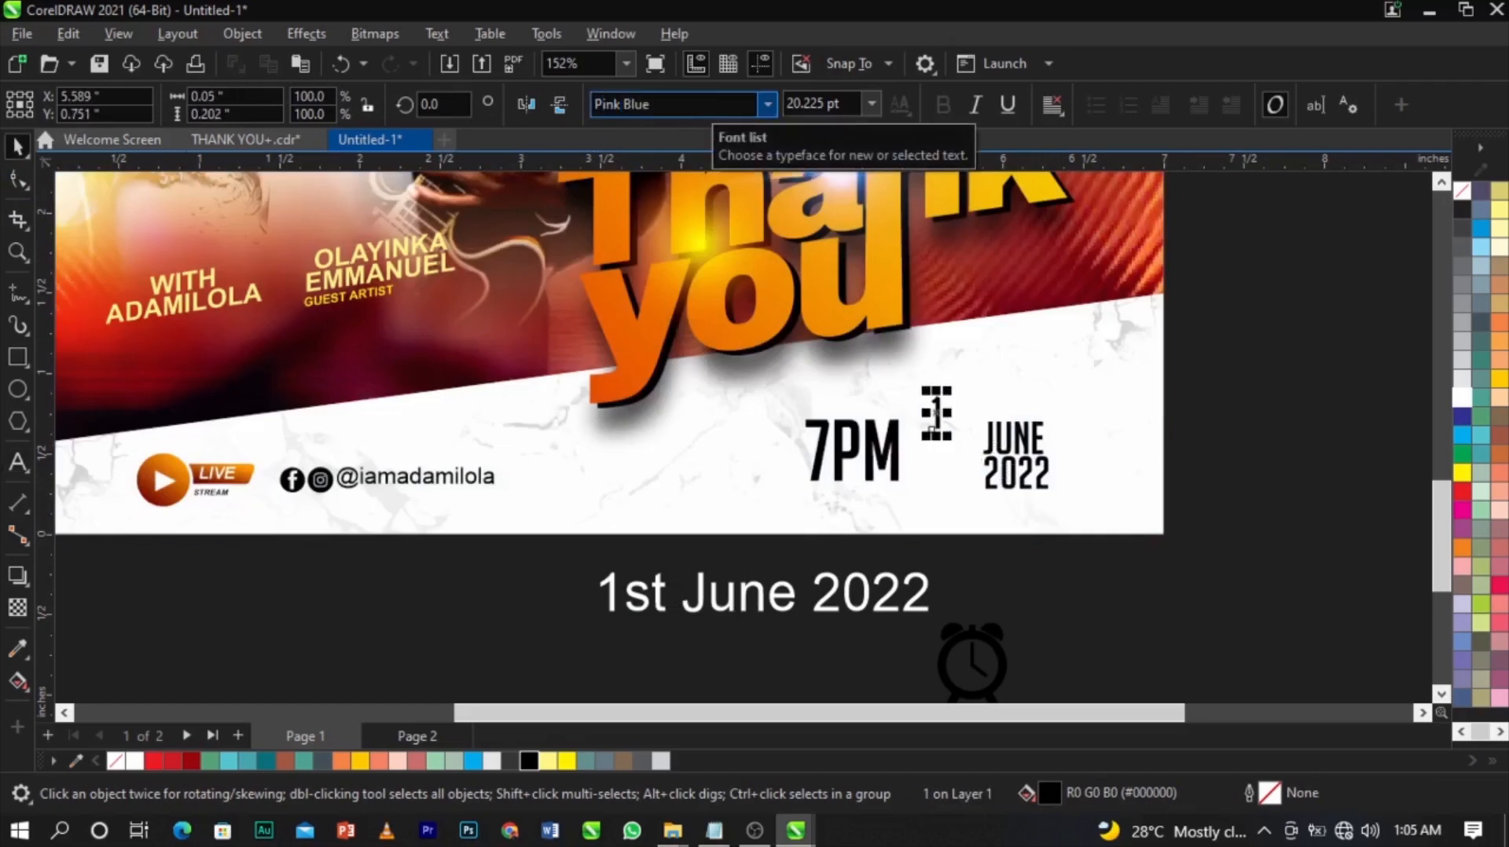
# Apply the Pink Blue font to the 1, enlarge it, and place it beside JUNE 2022.
pyautogui.press('Return')
pyautogui.scroll(2, 935, 412)
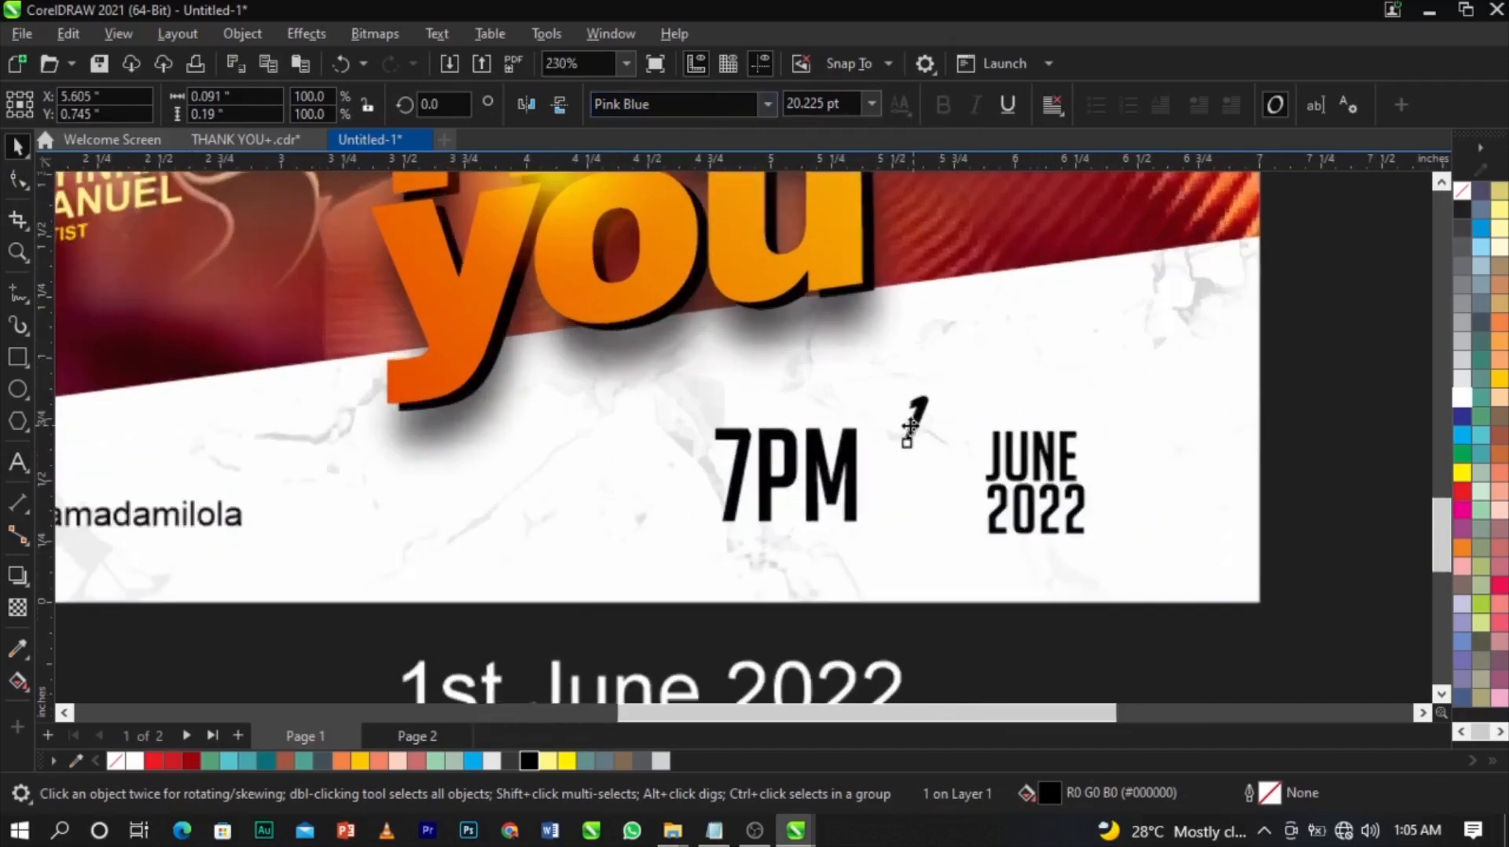
pyautogui.moveTo(937, 391); pyautogui.dragTo(1011, 317)
pyautogui.moveTo(948, 361); pyautogui.dragTo(1066, 410)
# Duplicate the JUNE 2022 text as a small 'ST' superscript at the top right of the 1.
pyautogui.rightClick(1066, 411)
pyautogui.press('F8')
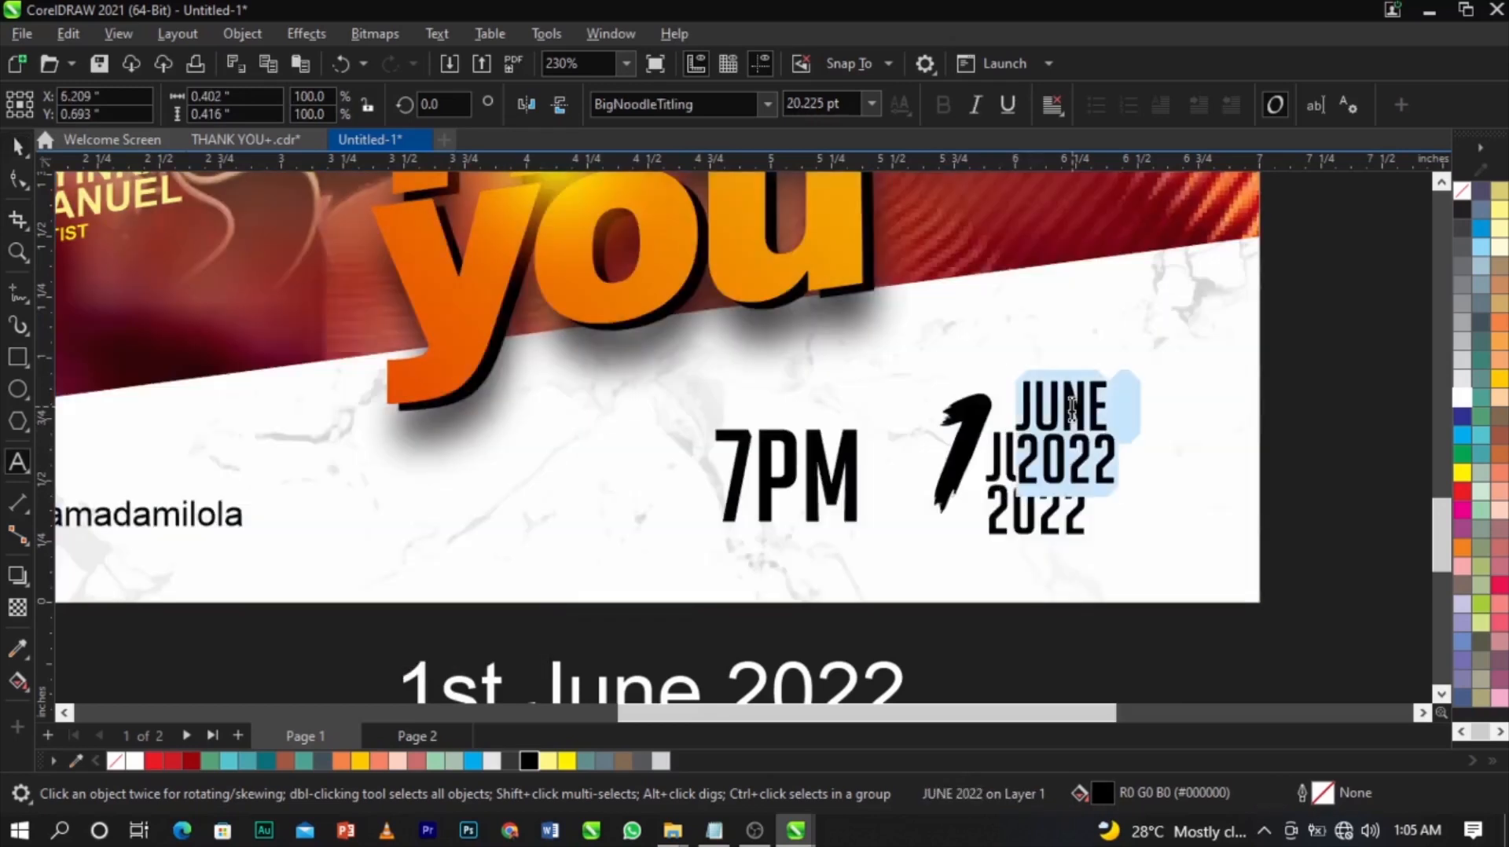
pyautogui.write('ST')
pyautogui.hotkey('ctrl', 'space')
pyautogui.scroll(2, 1070, 405)
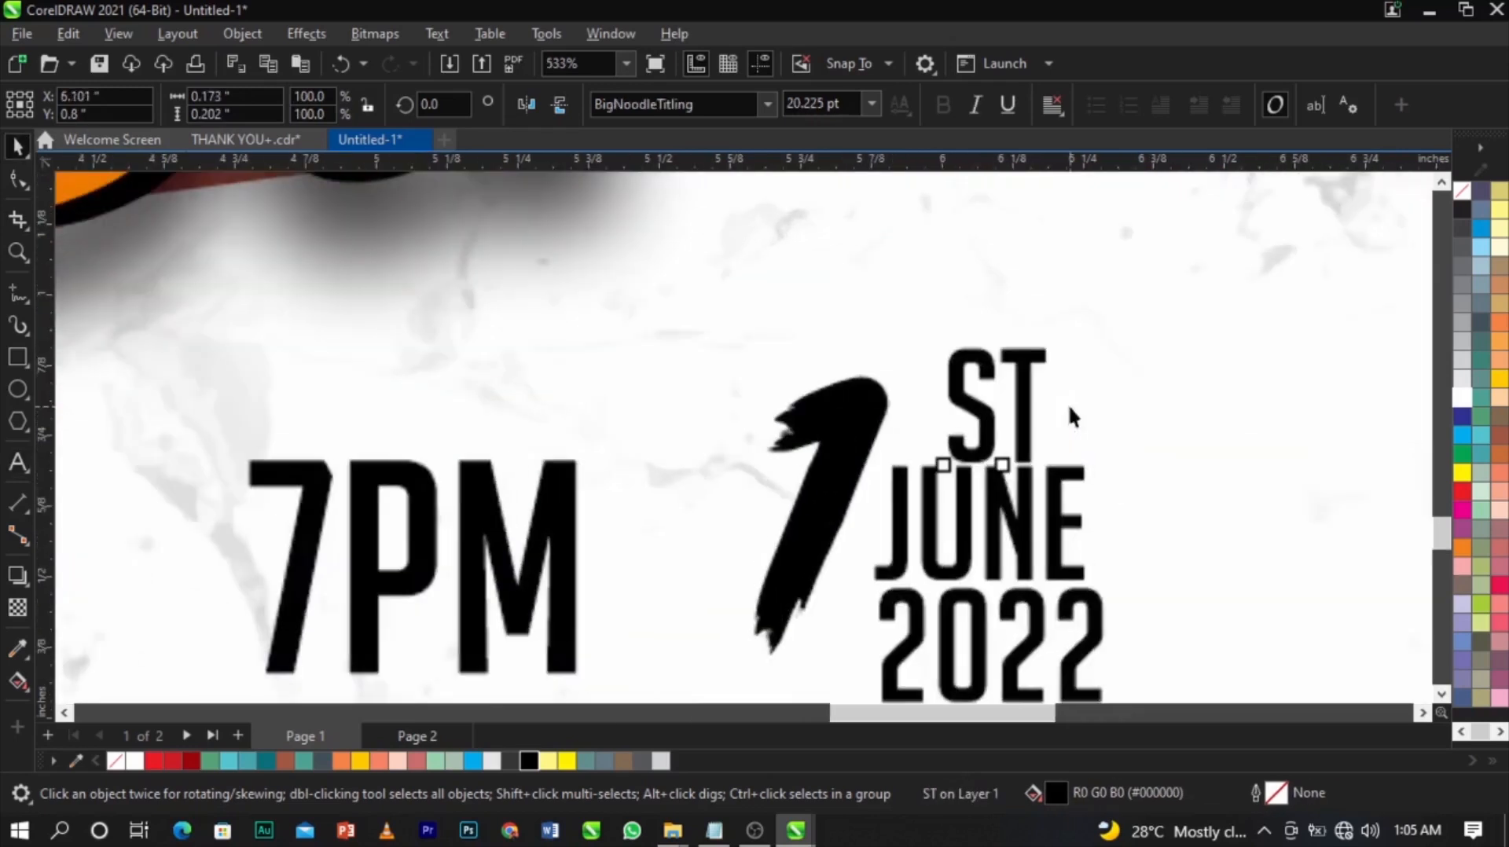
pyautogui.moveTo(1054, 461); pyautogui.dragTo(977, 439)
pyautogui.moveTo(957, 362); pyautogui.dragTo(904, 402)
pyautogui.keyDown('shift'); pyautogui.click(849, 404); pyautogui.keyUp('shift')
pyautogui.scroll(-2, 849, 404)
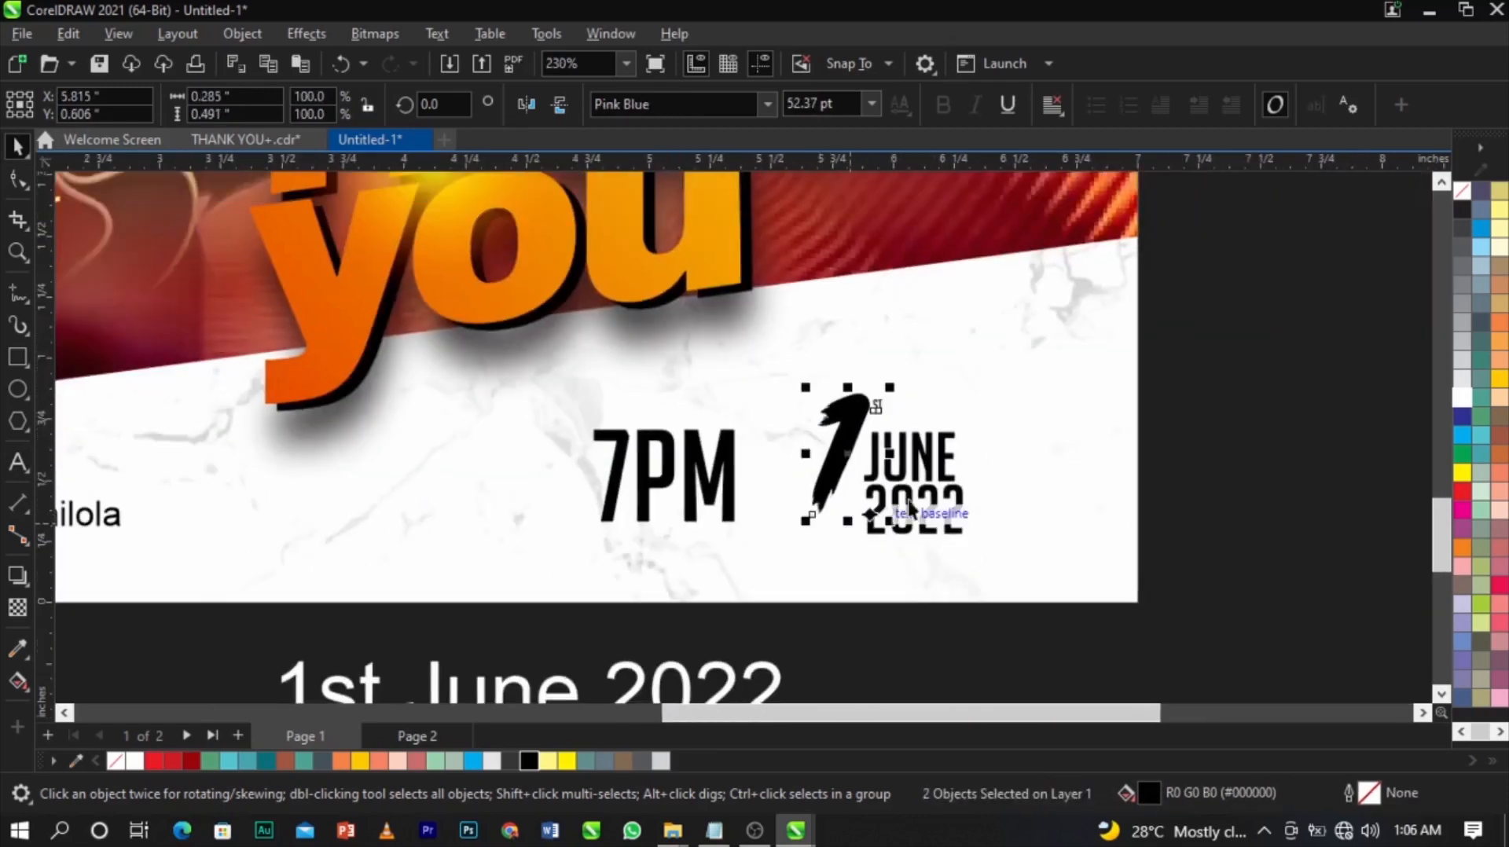
pyautogui.click(1231, 493)
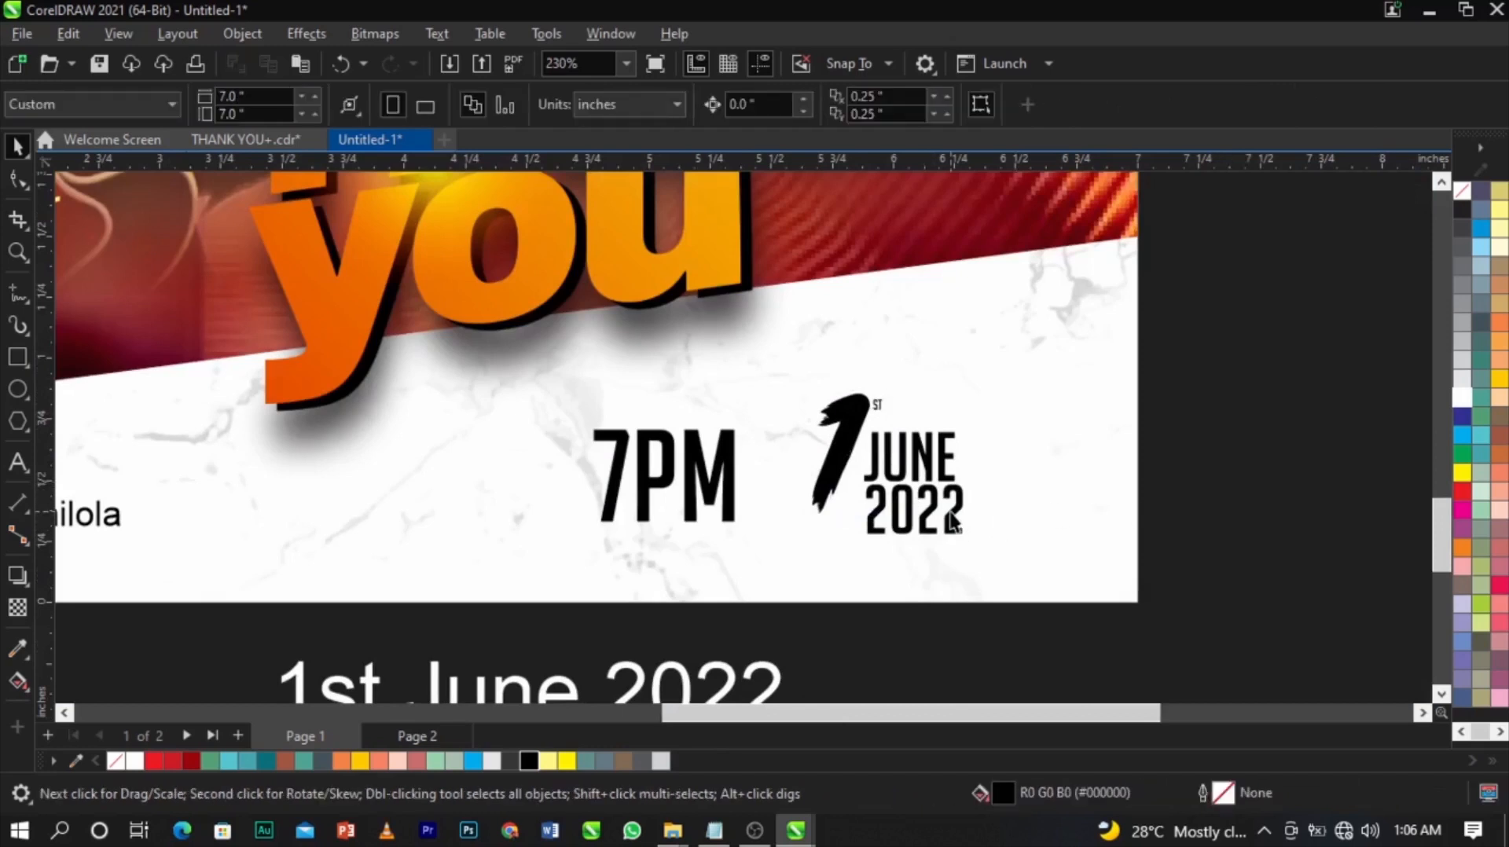
pyautogui.scroll(1, 952, 521)
pyautogui.click(18, 356)
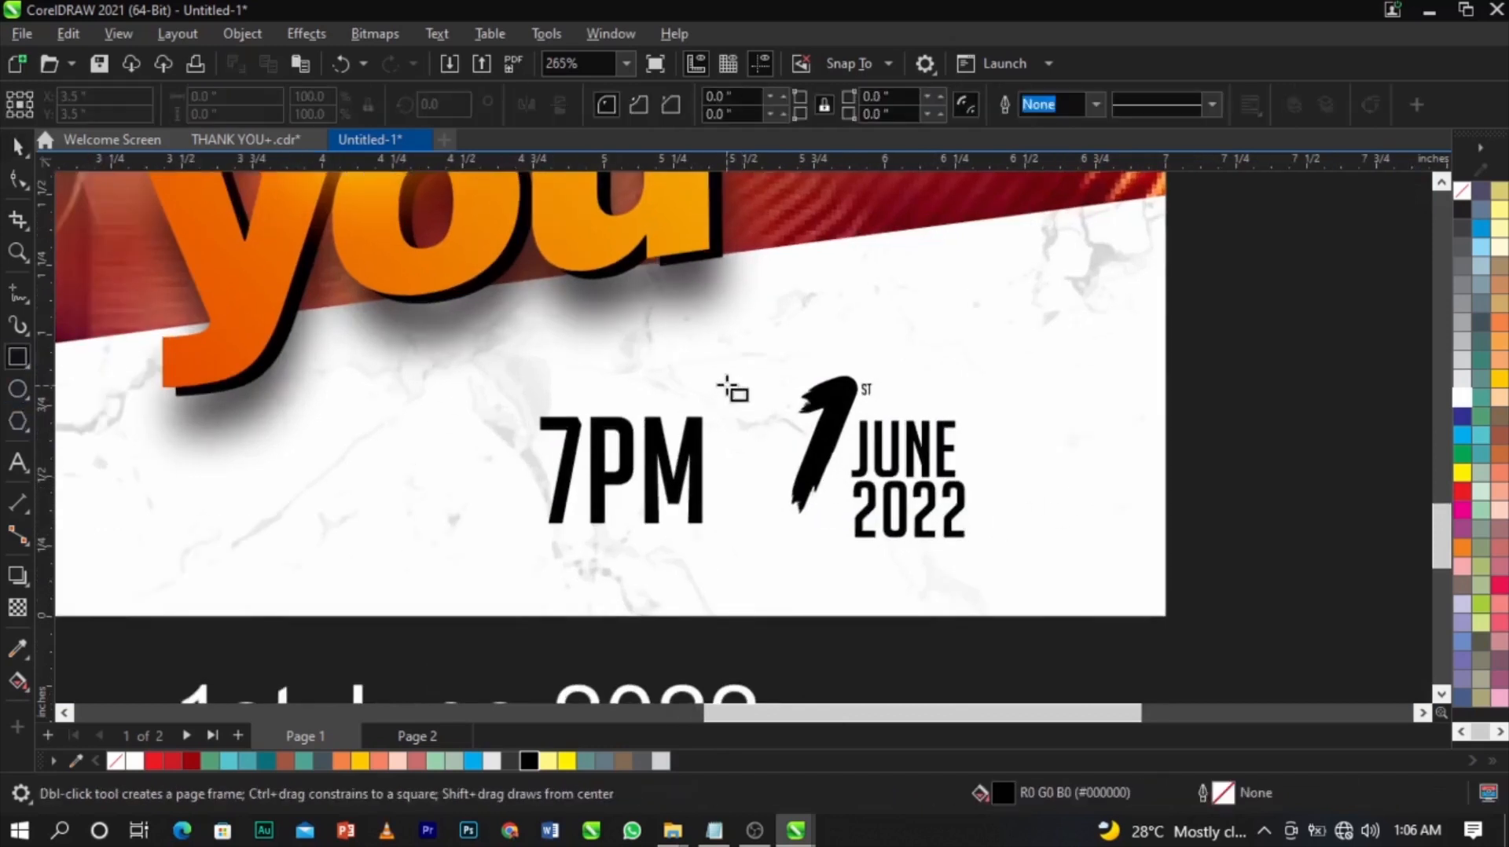
# Draw an unfilled, black-outlined rectangle around 1 JUNE 2022 and convert it to curves.
pyautogui.moveTo(792, 397); pyautogui.dragTo(989, 567)
pyautogui.press('space')
pyautogui.click(1463, 193)
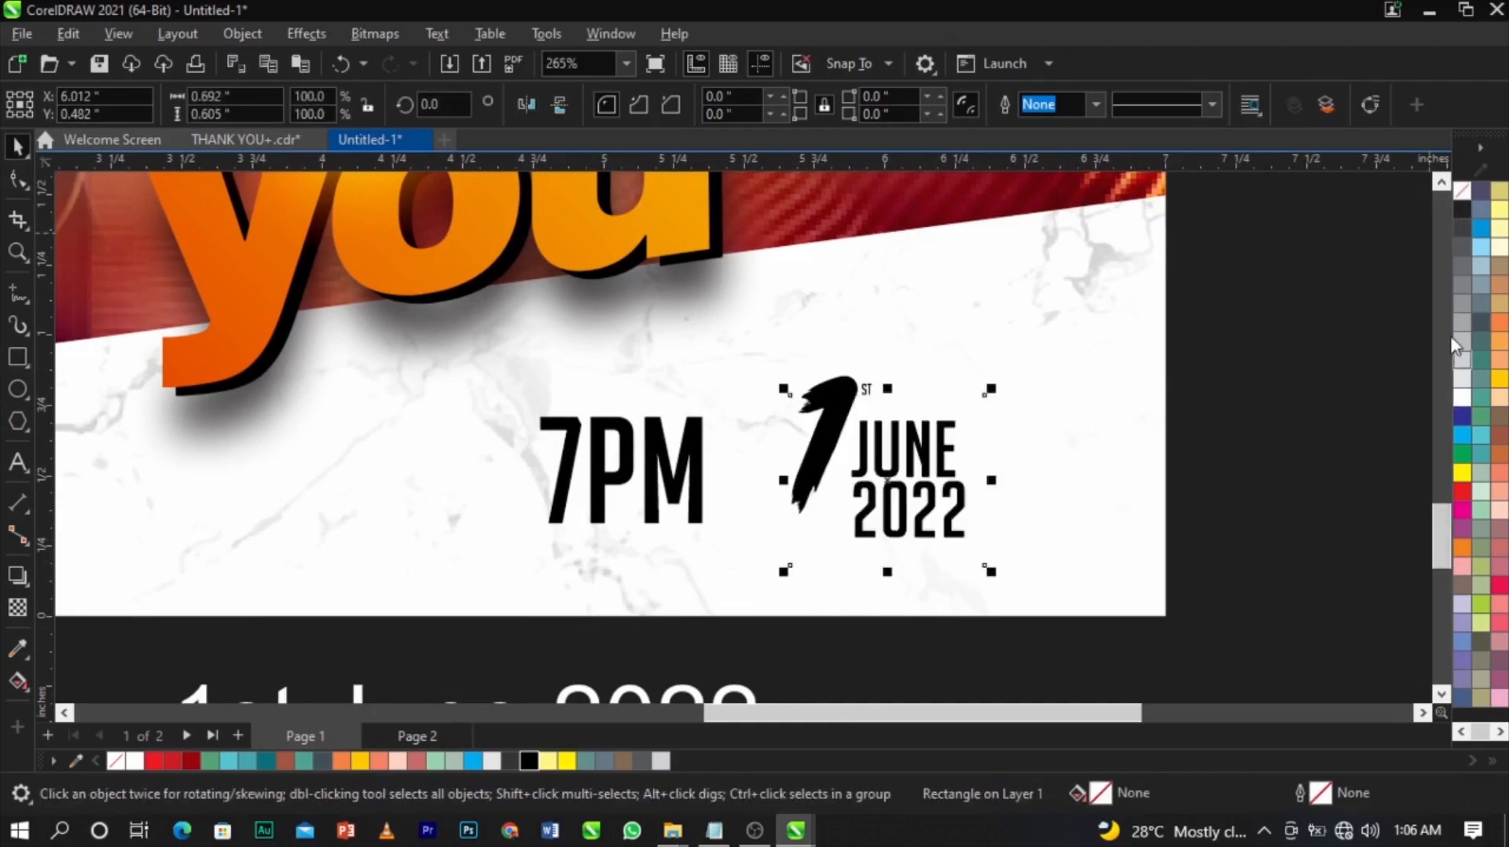
pyautogui.rightClick(1464, 210)
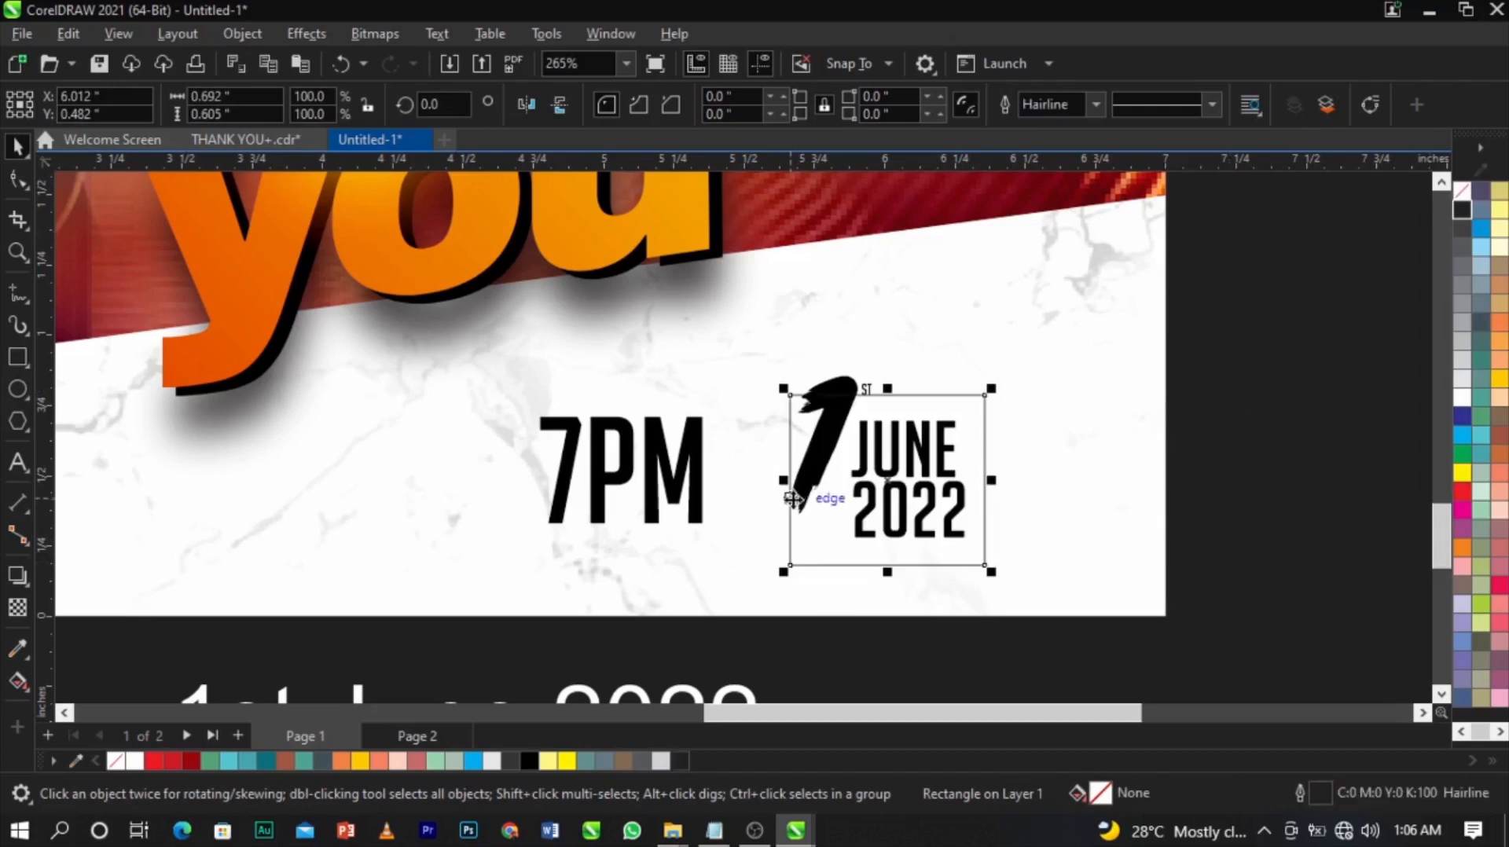
pyautogui.scroll(3, 792, 498)
pyautogui.rightClick(955, 378)
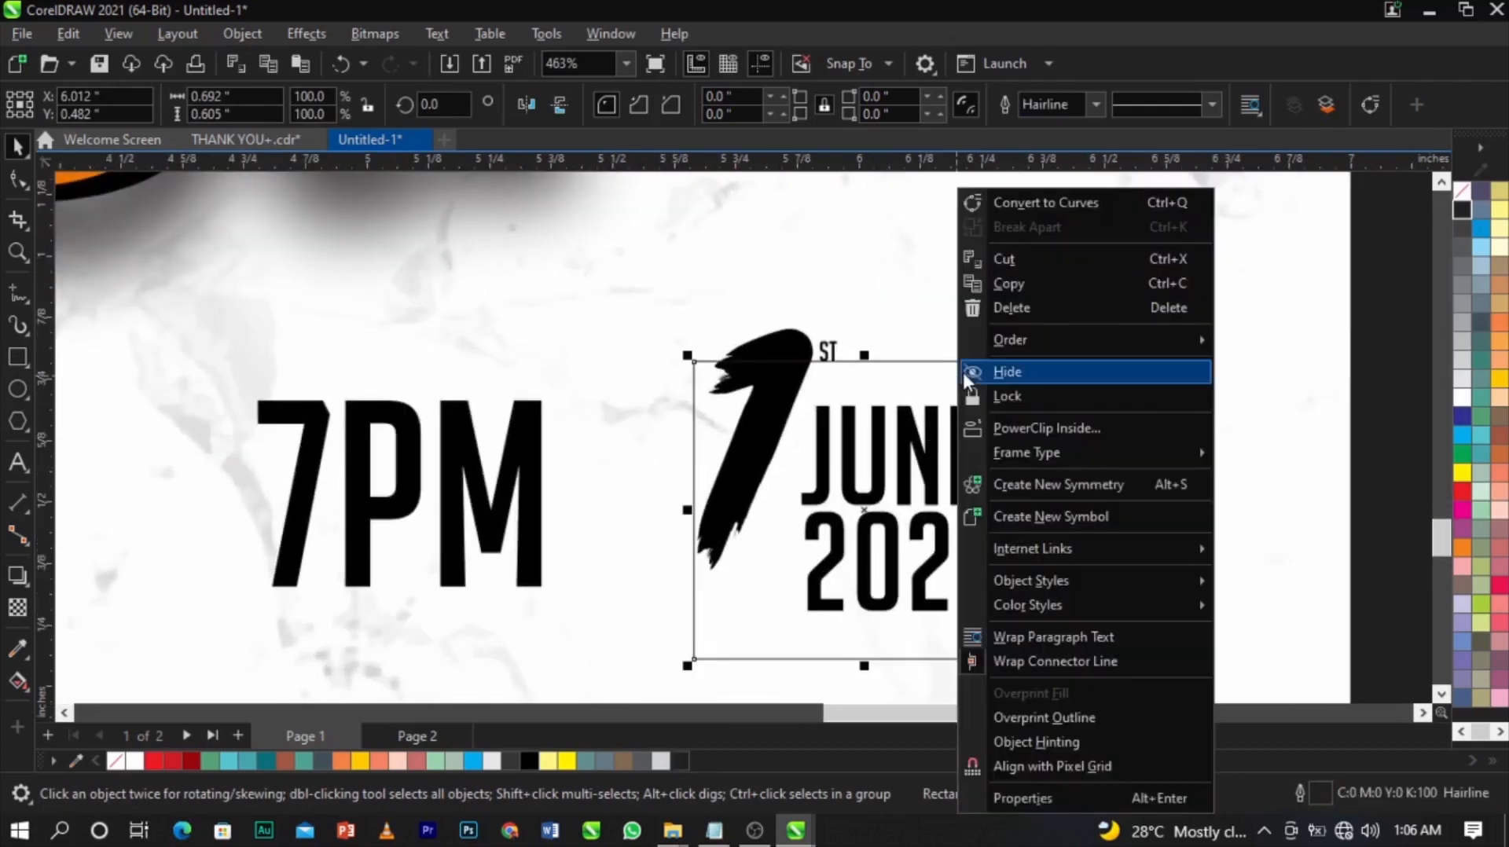
pyautogui.click(1087, 198)
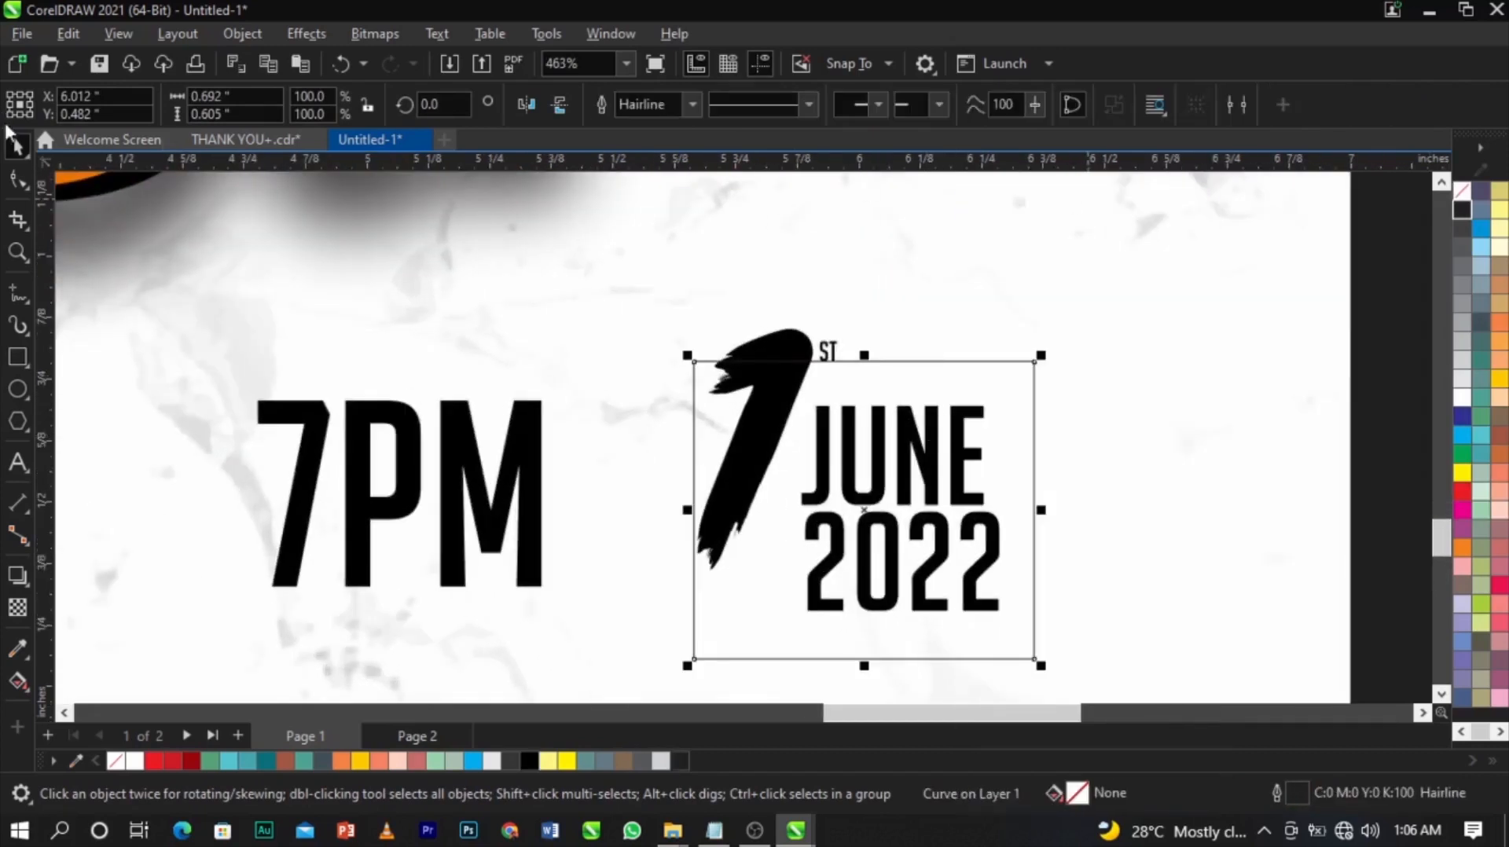
# Raise the frame's top edge and break its left edge open, leaving a gap beside the 1.
pyautogui.click(20, 181)
pyautogui.scroll(2, 633, 568)
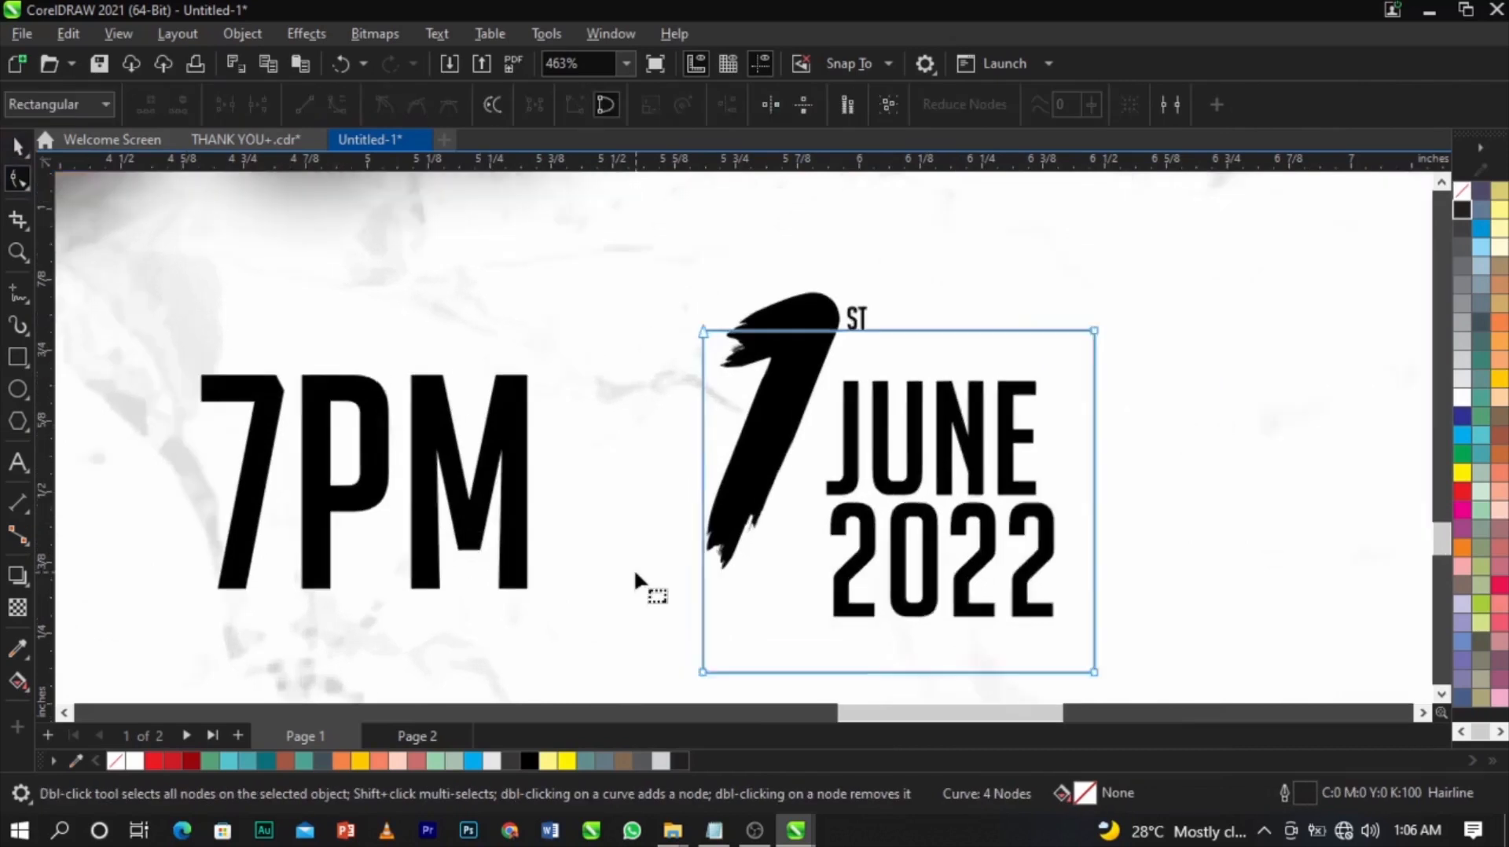
pyautogui.doubleClick(723, 375)
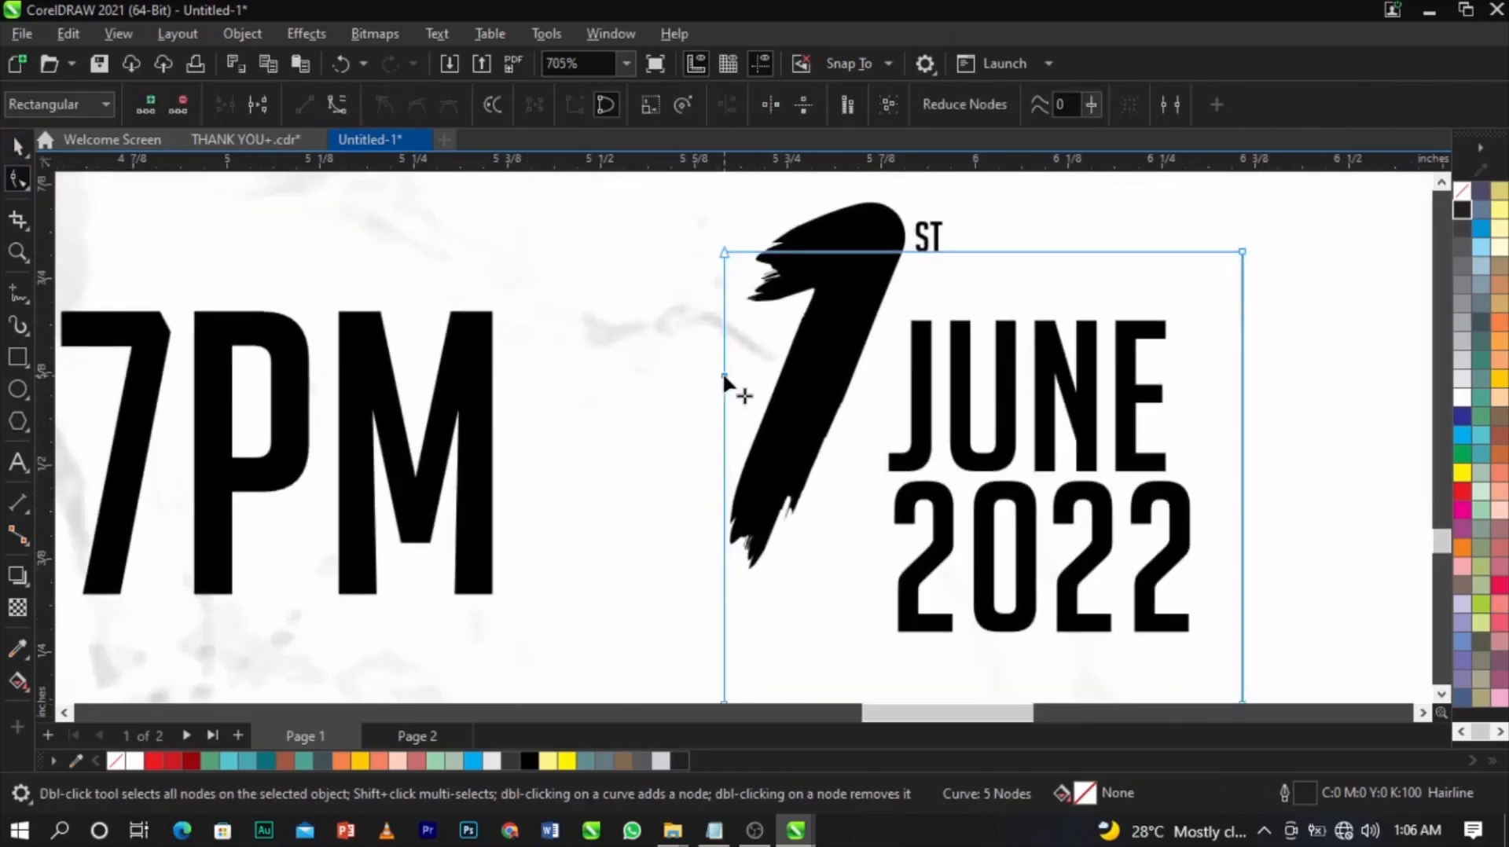
pyautogui.scroll(-3, 952, 358)
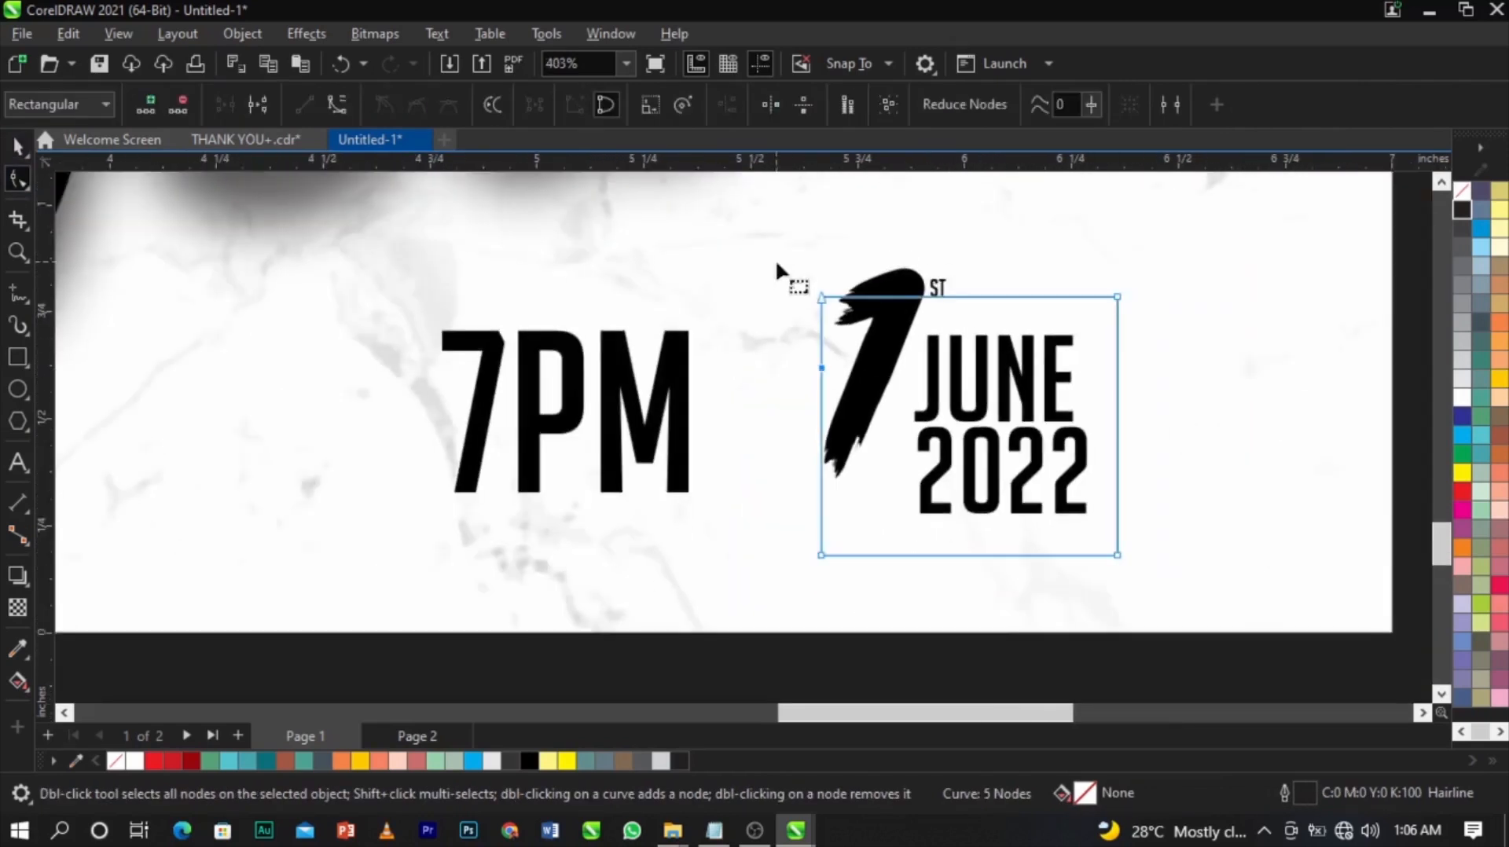
pyautogui.moveTo(1118, 297); pyautogui.dragTo(1120, 236)
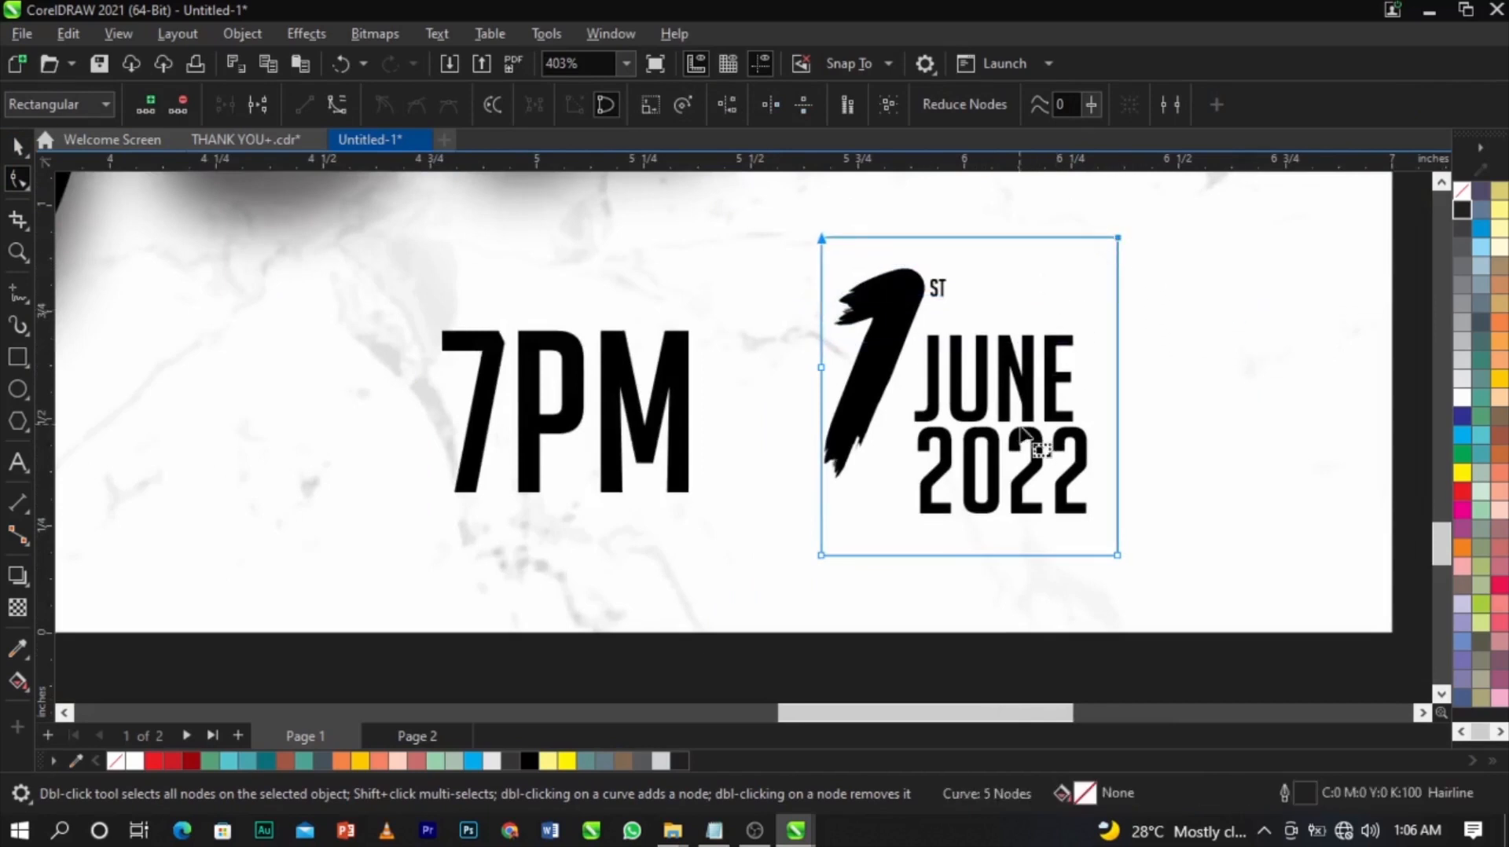
pyautogui.doubleClick(823, 489)
pyautogui.click(262, 102)
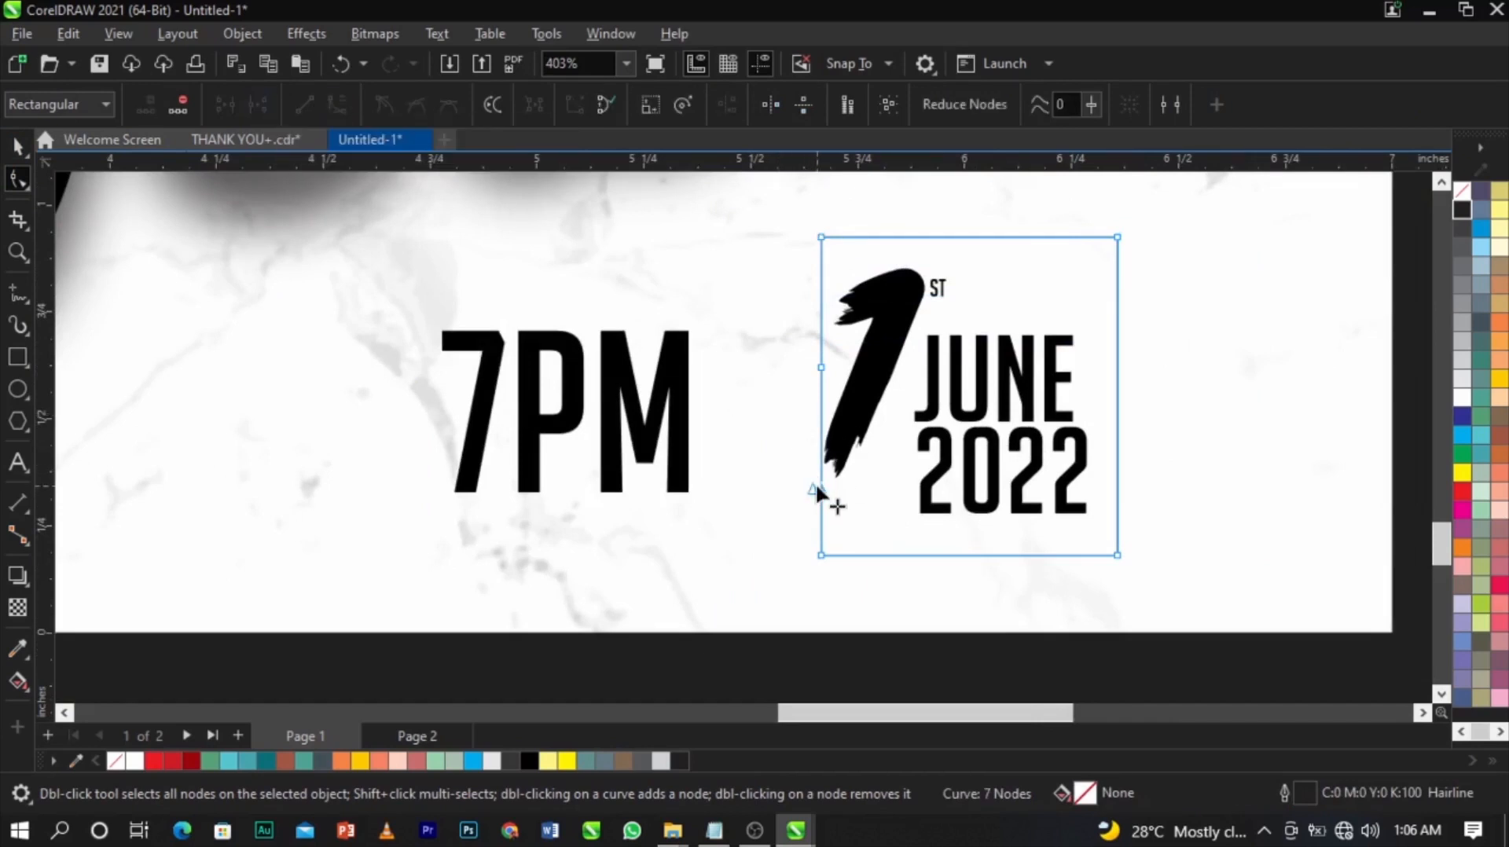
pyautogui.moveTo(812, 485)
pyautogui.mouseDown()
pyautogui.moveTo(769, 498)
pyautogui.moveTo(808, 495)
pyautogui.mouseUp()
pyautogui.press('Delete')
pyautogui.moveTo(822, 369); pyautogui.dragTo(822, 318)
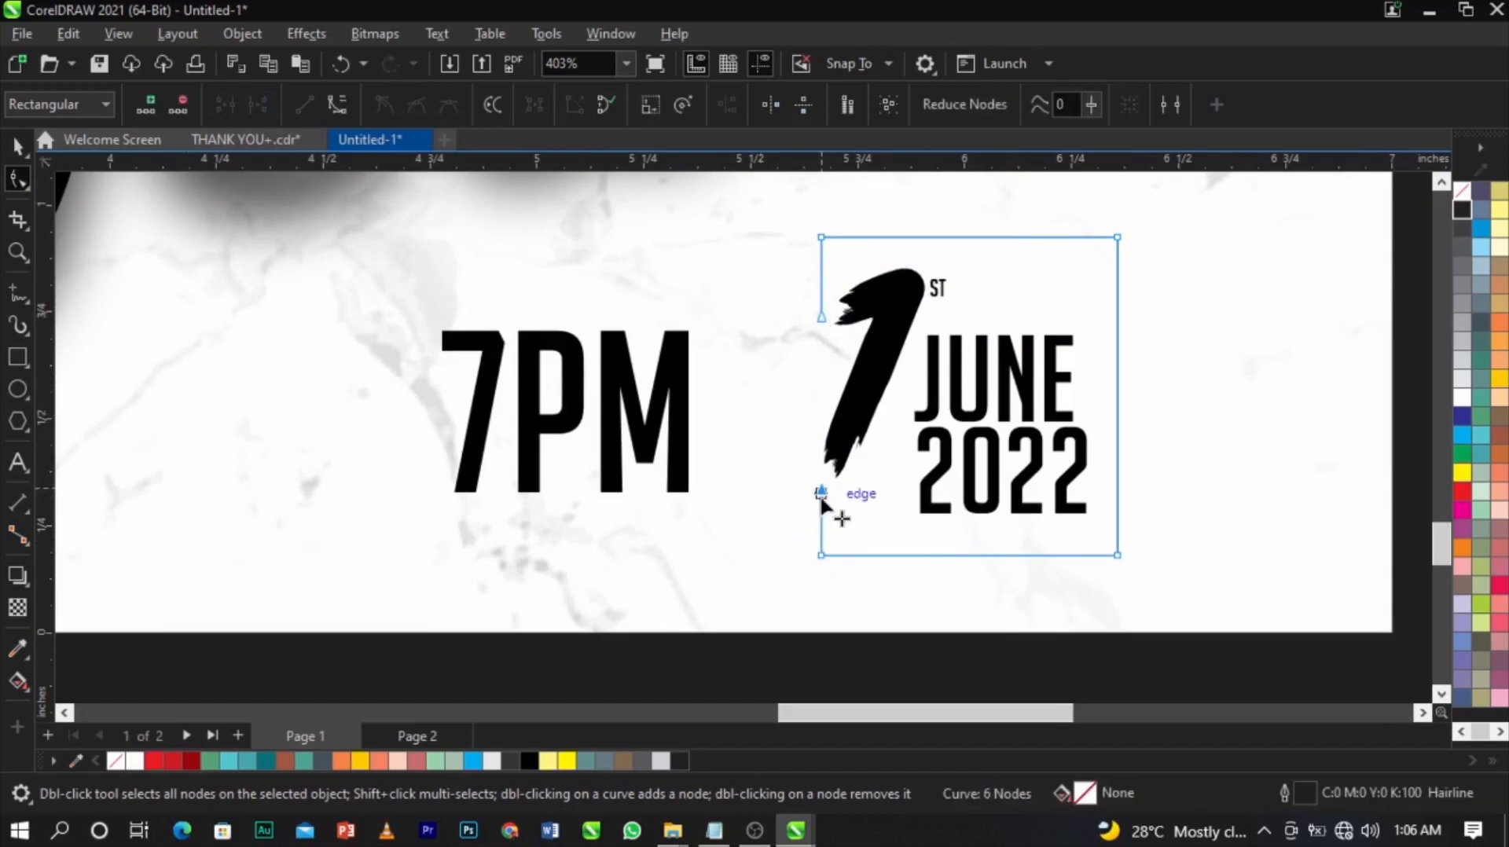
pyautogui.press('space')
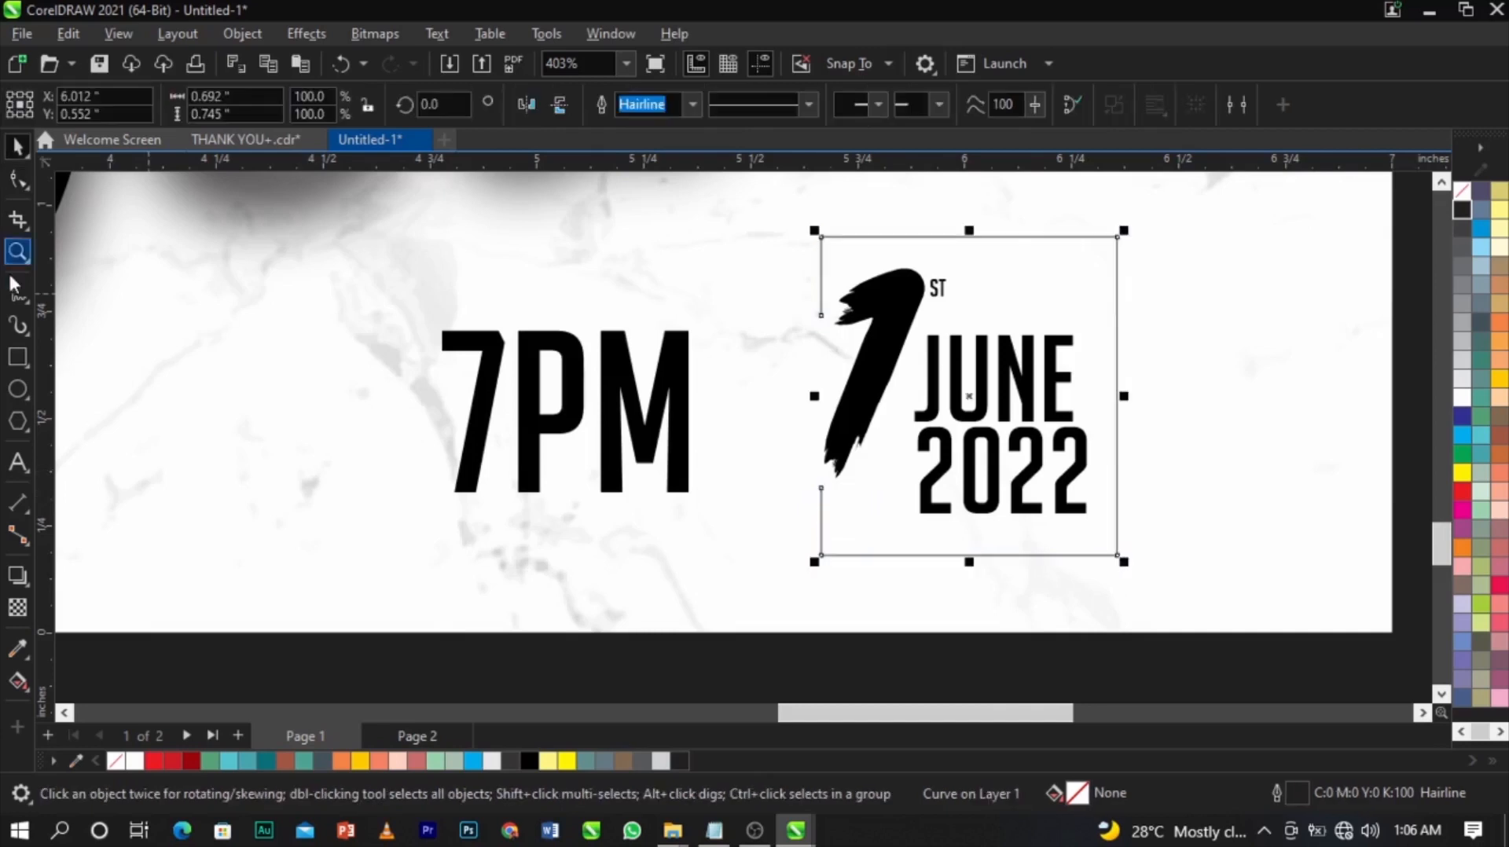
# Draw a thin straight line above 7PM and copy it down along its baseline.
pyautogui.click(17, 292)
pyautogui.click(802, 321)
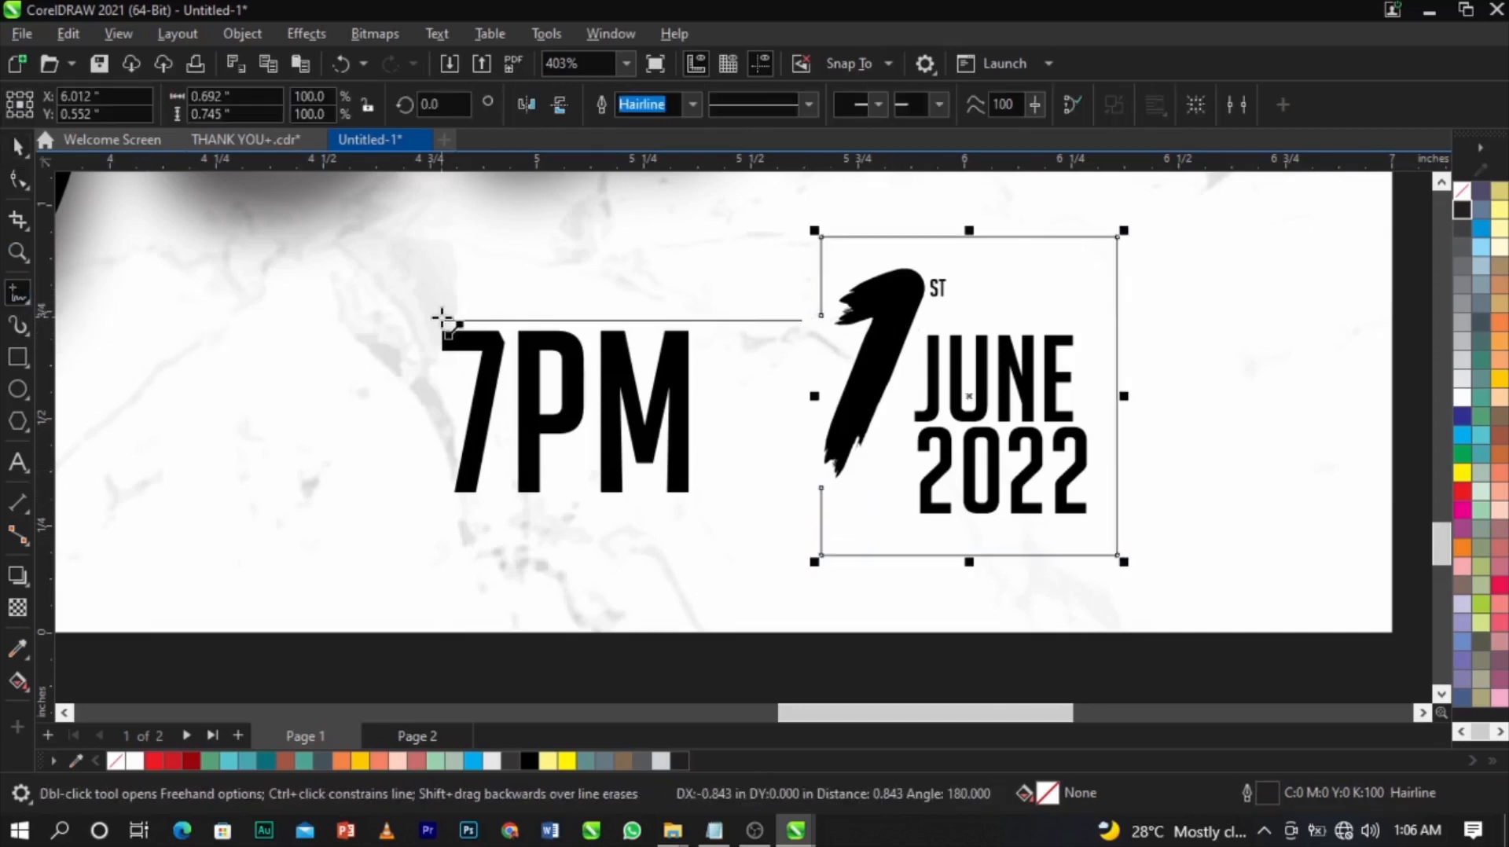
pyautogui.click(442, 321)
pyautogui.press('space')
pyautogui.moveTo(613, 321)
pyautogui.mouseDown()
pyautogui.moveTo(617, 512)
pyautogui.moveTo(606, 504)
pyautogui.mouseUp()
# Shrink 7PM to about 28 pt and move it right, between the two lines.
pyautogui.click(692, 465)
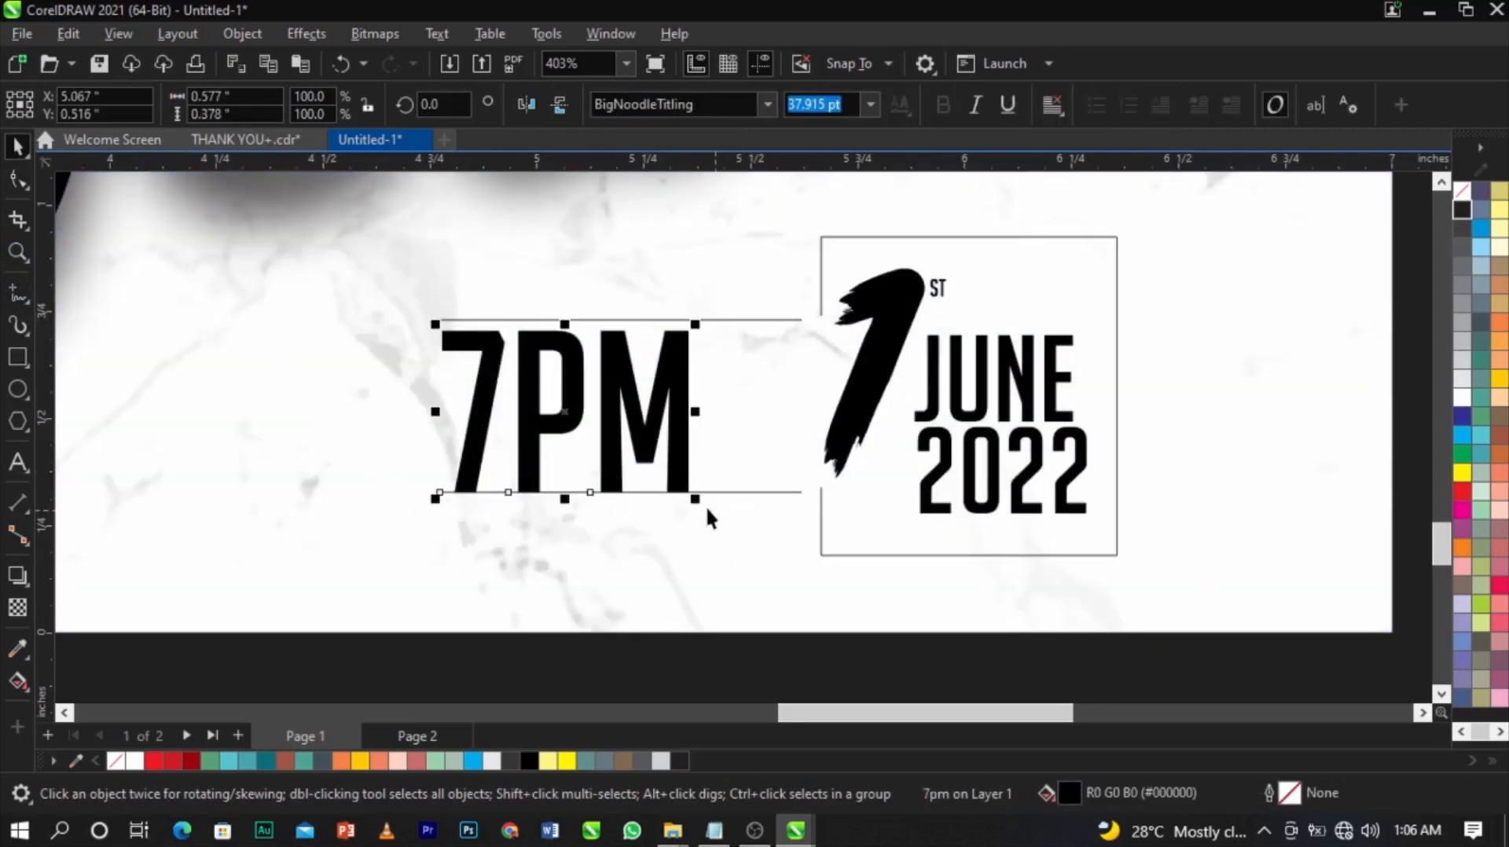
pyautogui.moveTo(697, 503); pyautogui.dragTo(668, 511)
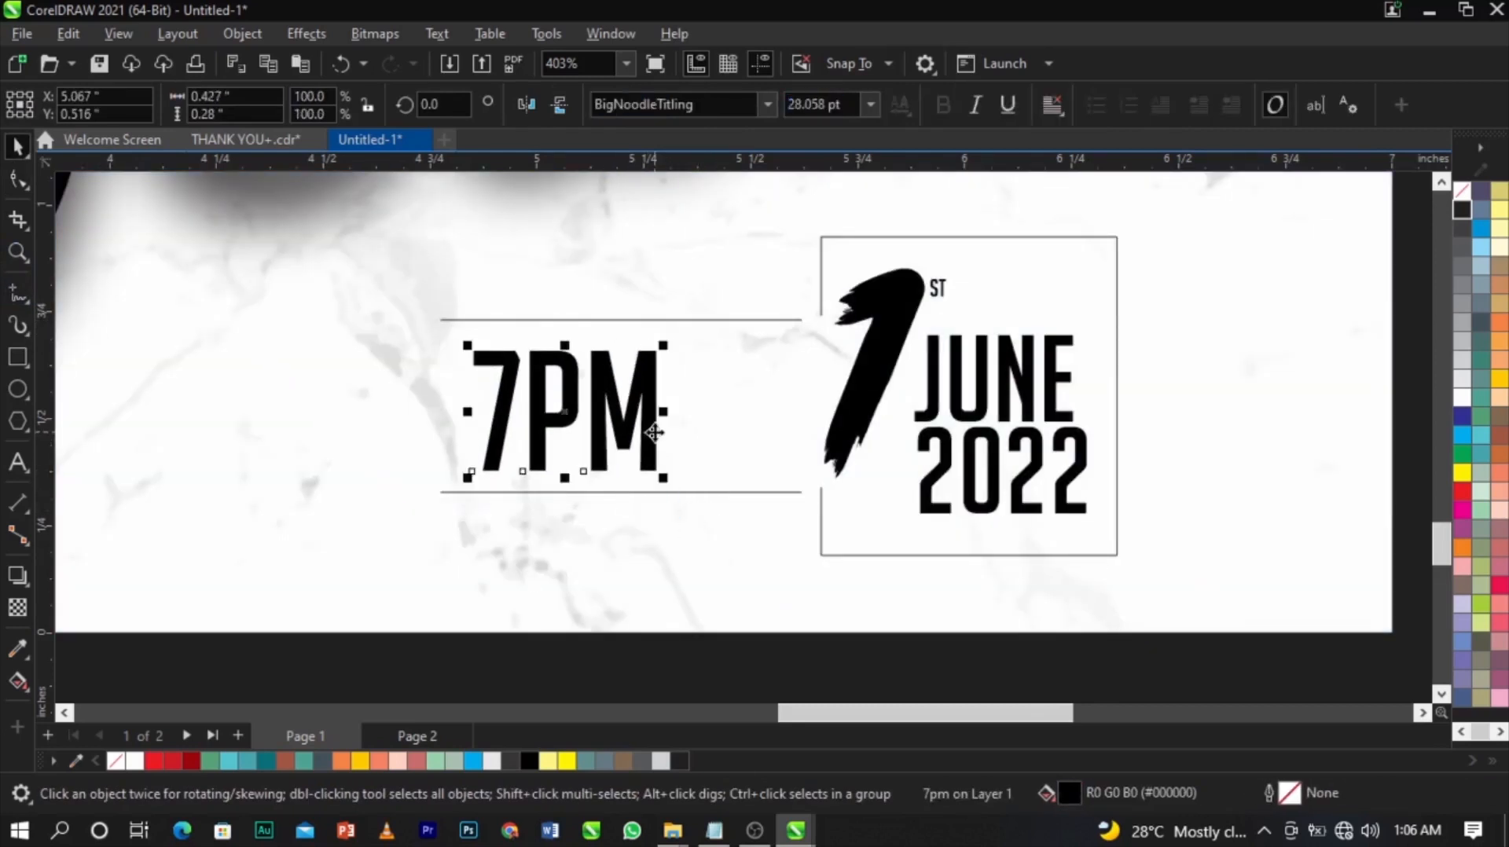
pyautogui.moveTo(659, 430); pyautogui.dragTo(759, 439)
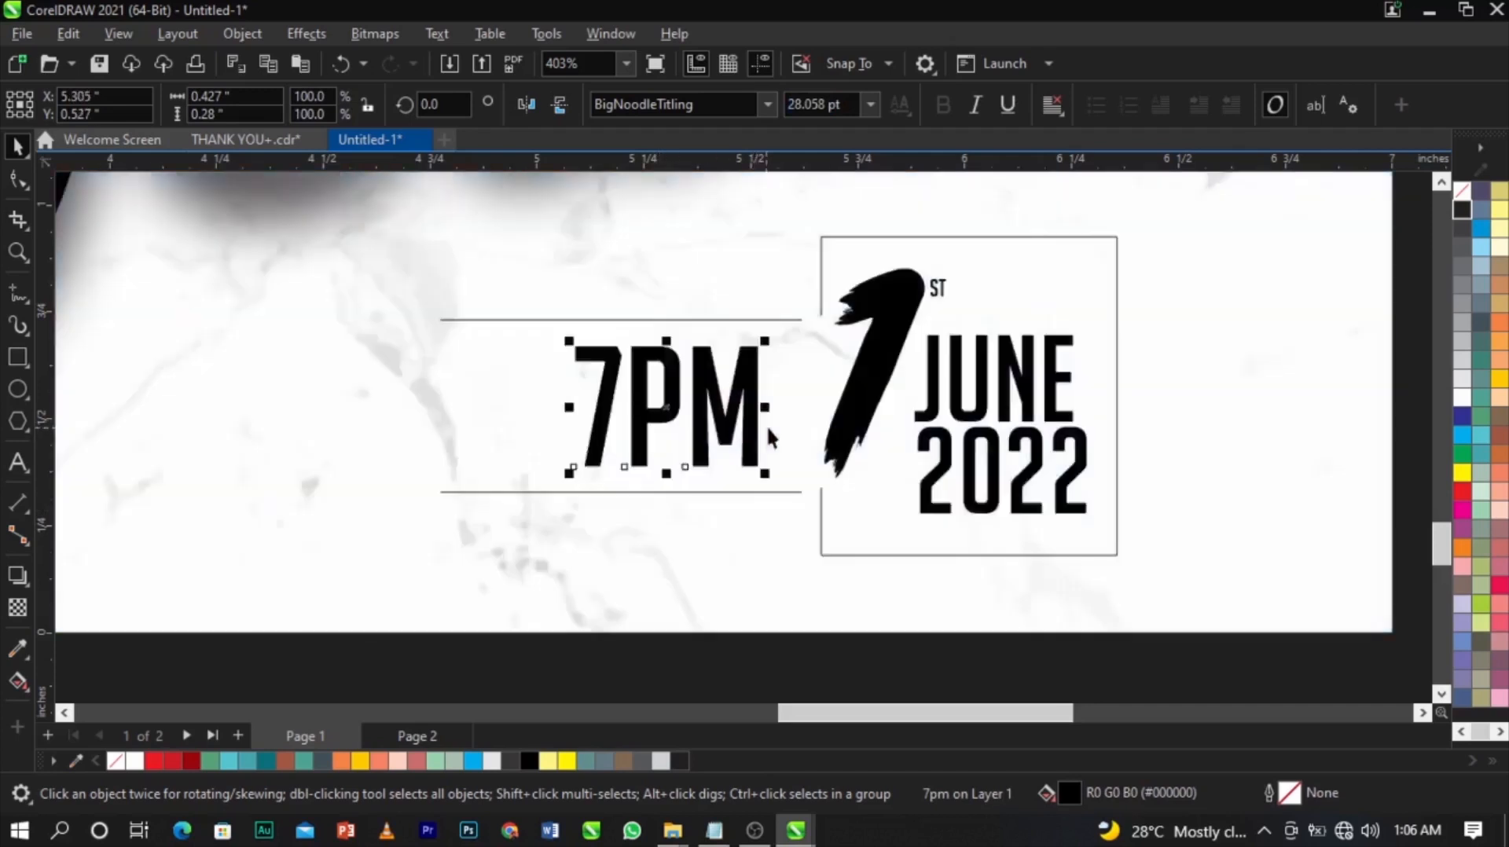
pyautogui.scroll(-2, 684, 387)
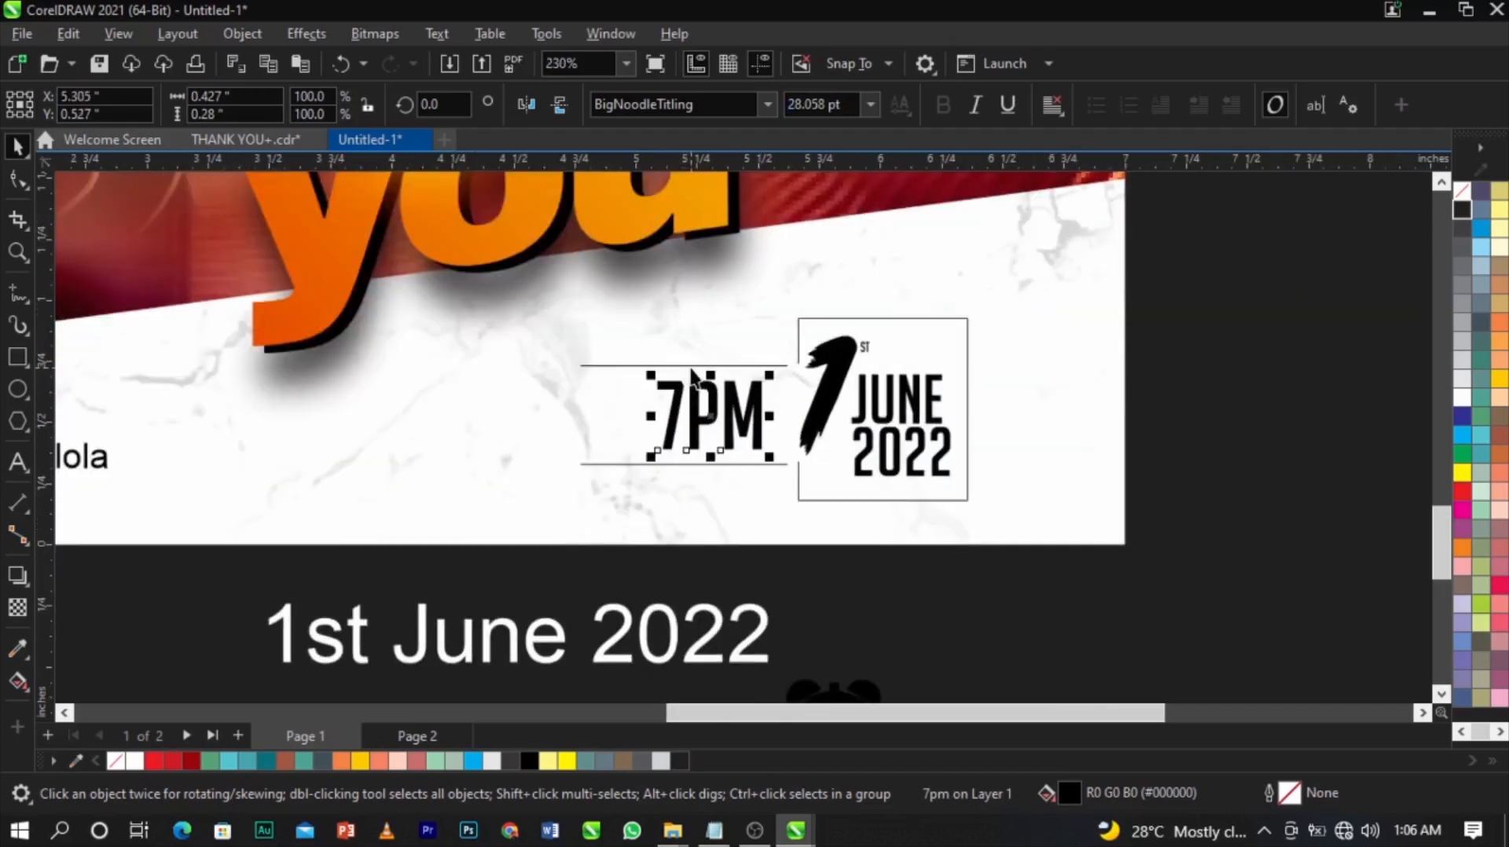
pyautogui.click(691, 367)
pyautogui.keyDown('shift'); pyautogui.click(672, 464); pyautogui.keyUp('shift')
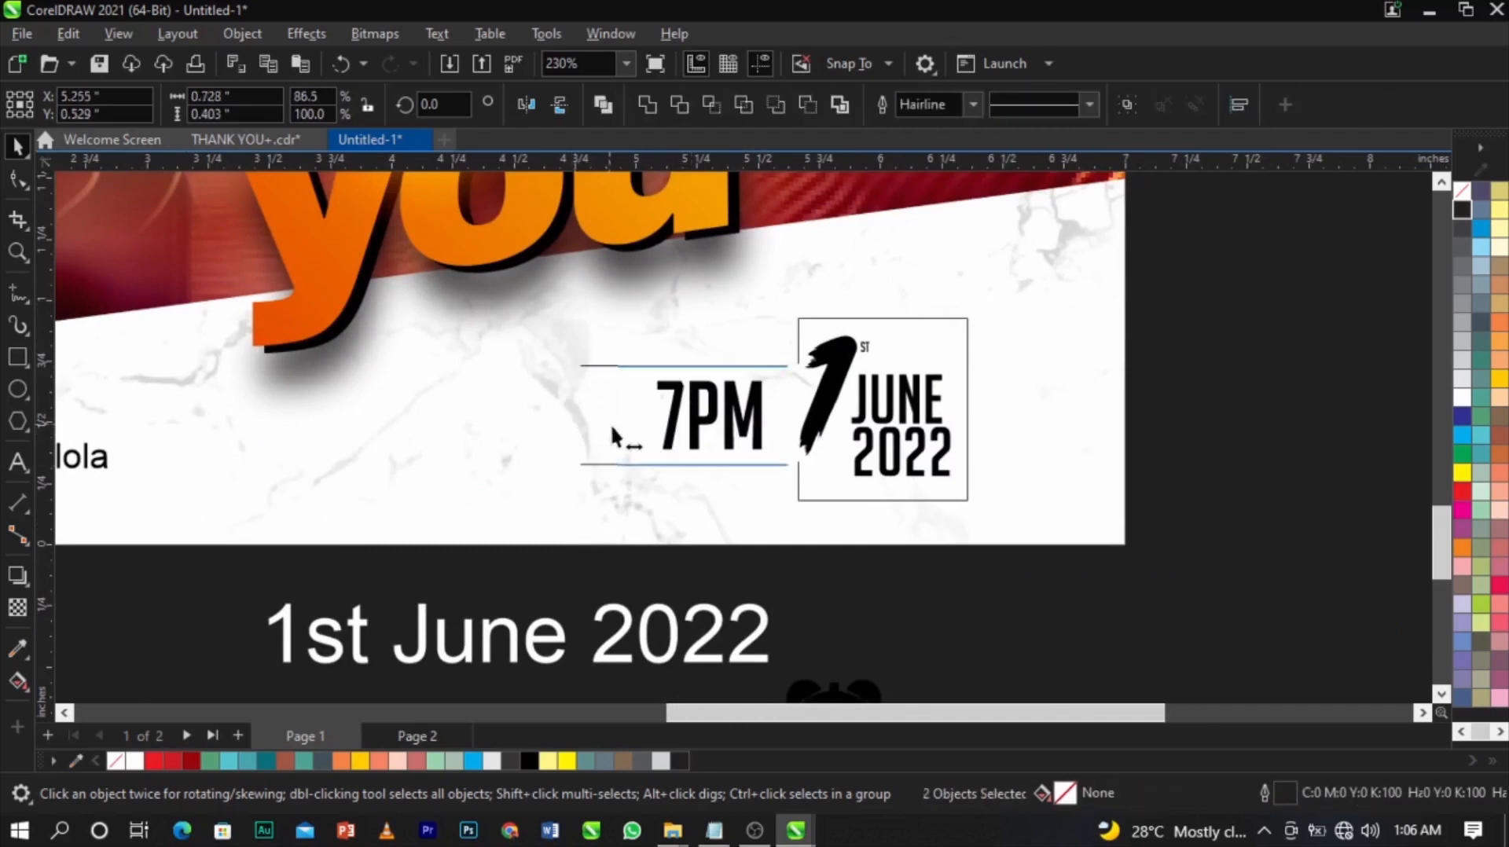
pyautogui.scroll(-2, 769, 425)
# Bring the alarm clock icon beside 7PM, scaled down and nudged slightly lower.
pyautogui.moveTo(820, 588); pyautogui.dragTo(700, 410)
pyautogui.scroll(5, 701, 411)
pyautogui.moveTo(798, 361); pyautogui.dragTo(711, 441)
pyautogui.moveTo(688, 511); pyautogui.dragTo(665, 473)
# Delete the leftover 1st June 2022 text and preview the whole flyer full screen.
pyautogui.scroll(-4, 852, 464)
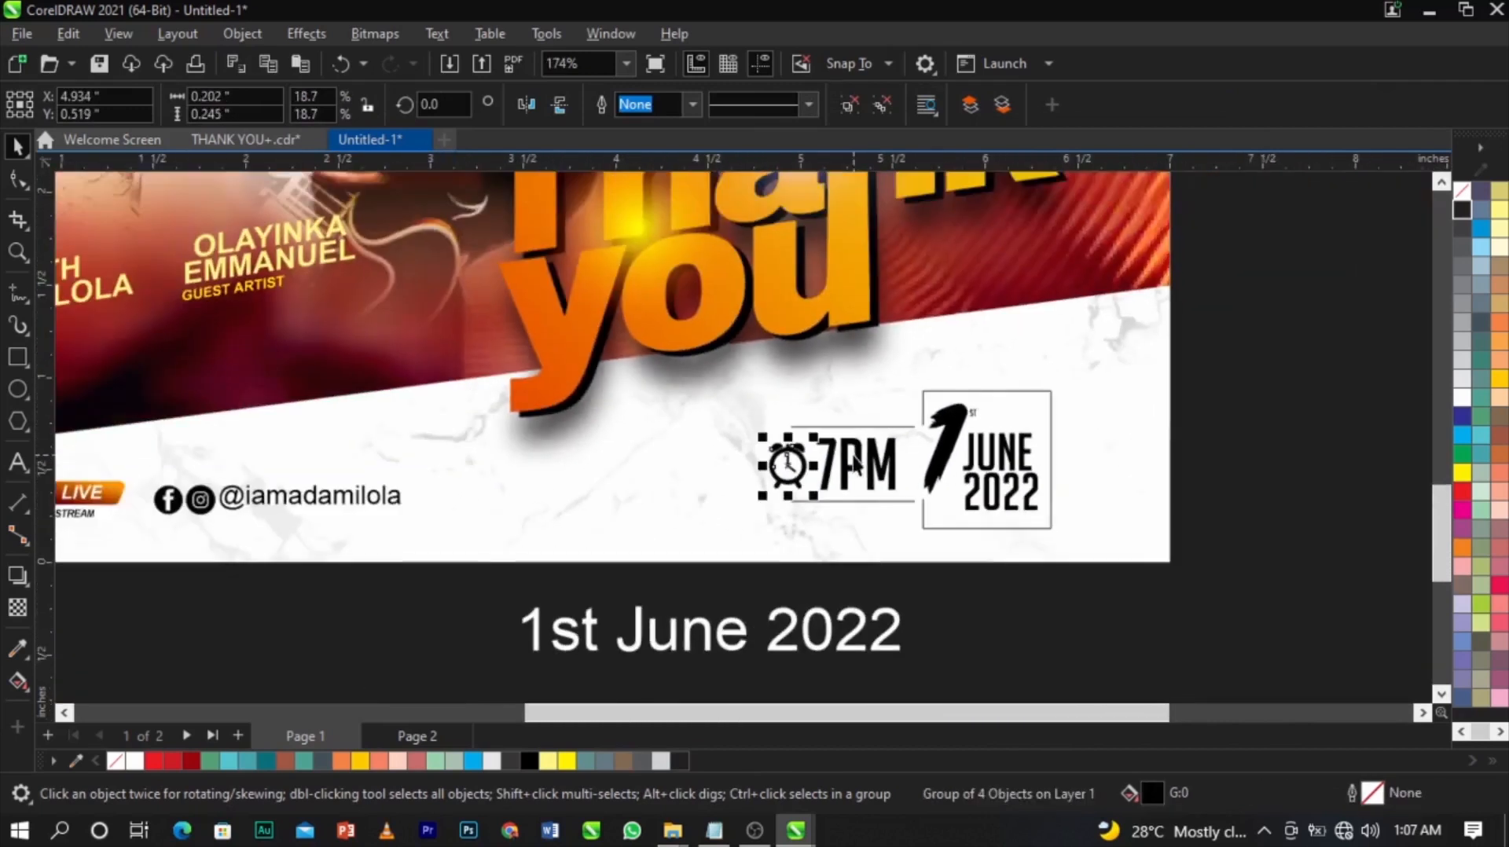
pyautogui.click(880, 623)
pyautogui.press('Delete')
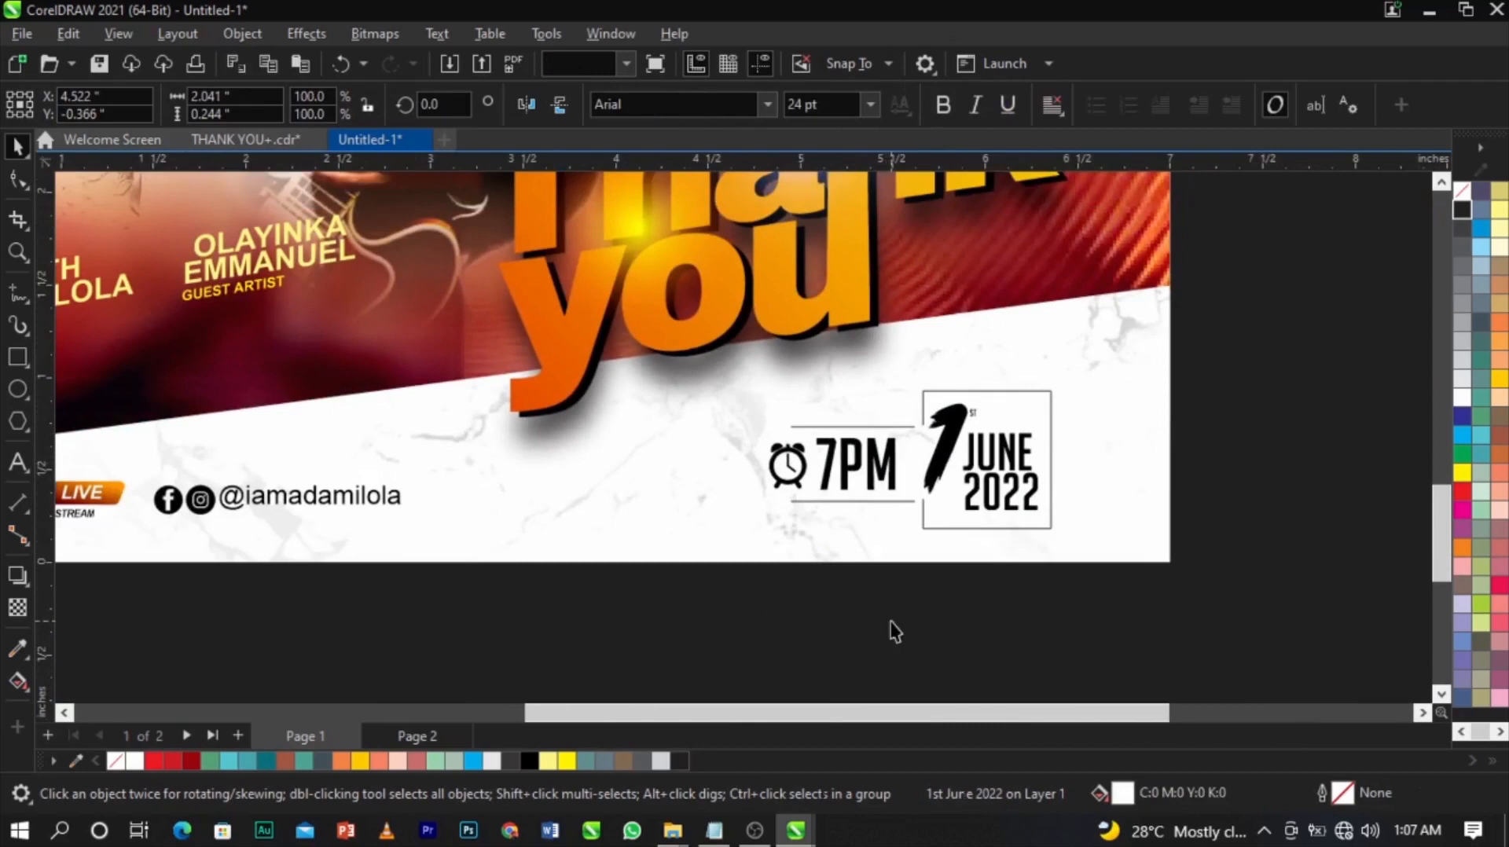
pyautogui.moveTo(1187, 612); pyautogui.dragTo(752, 376)
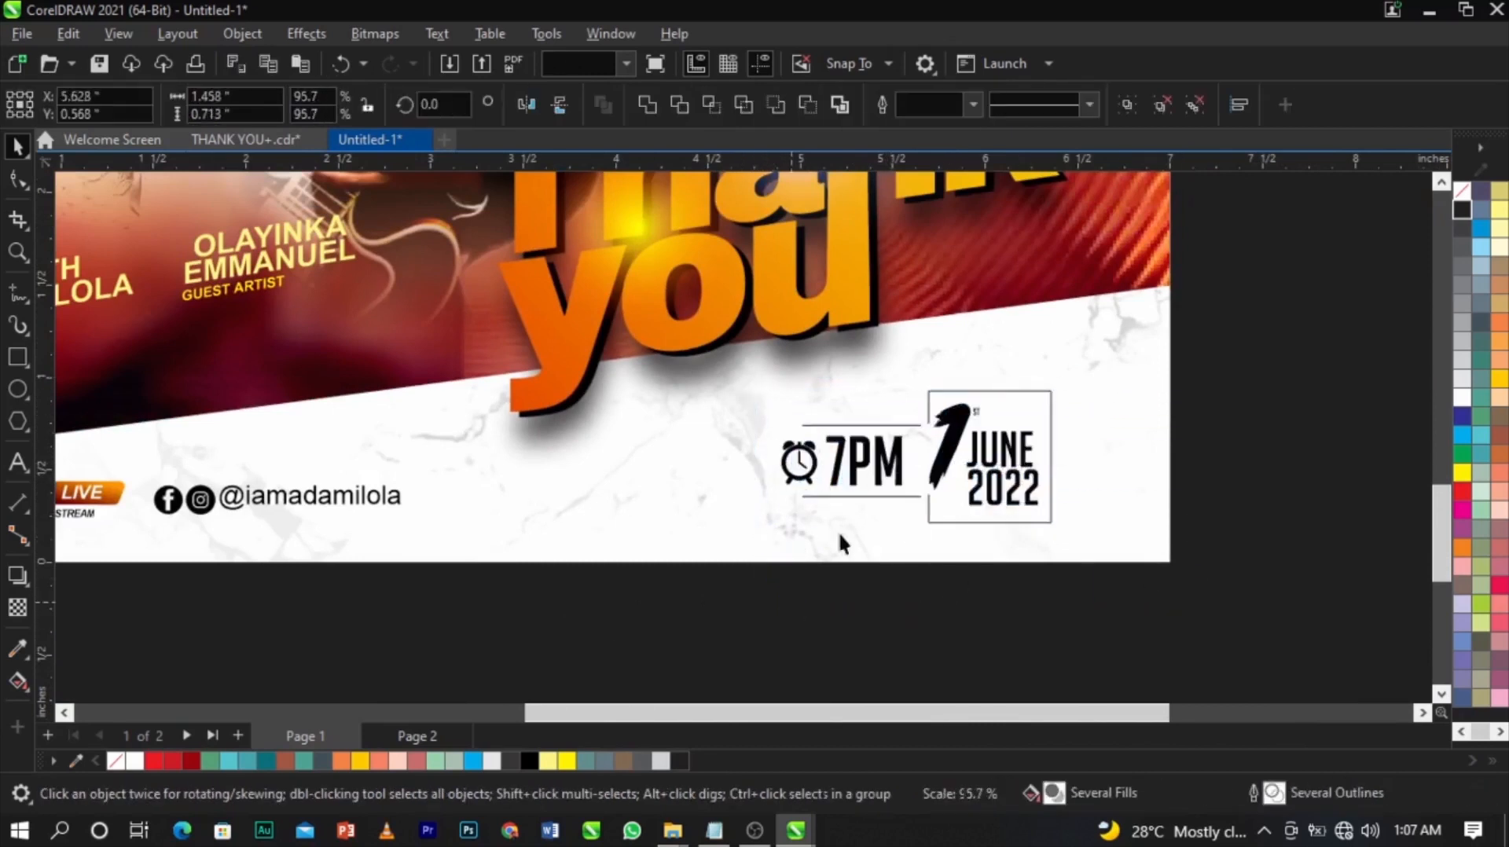
pyautogui.click(1299, 507)
pyautogui.press('F4')
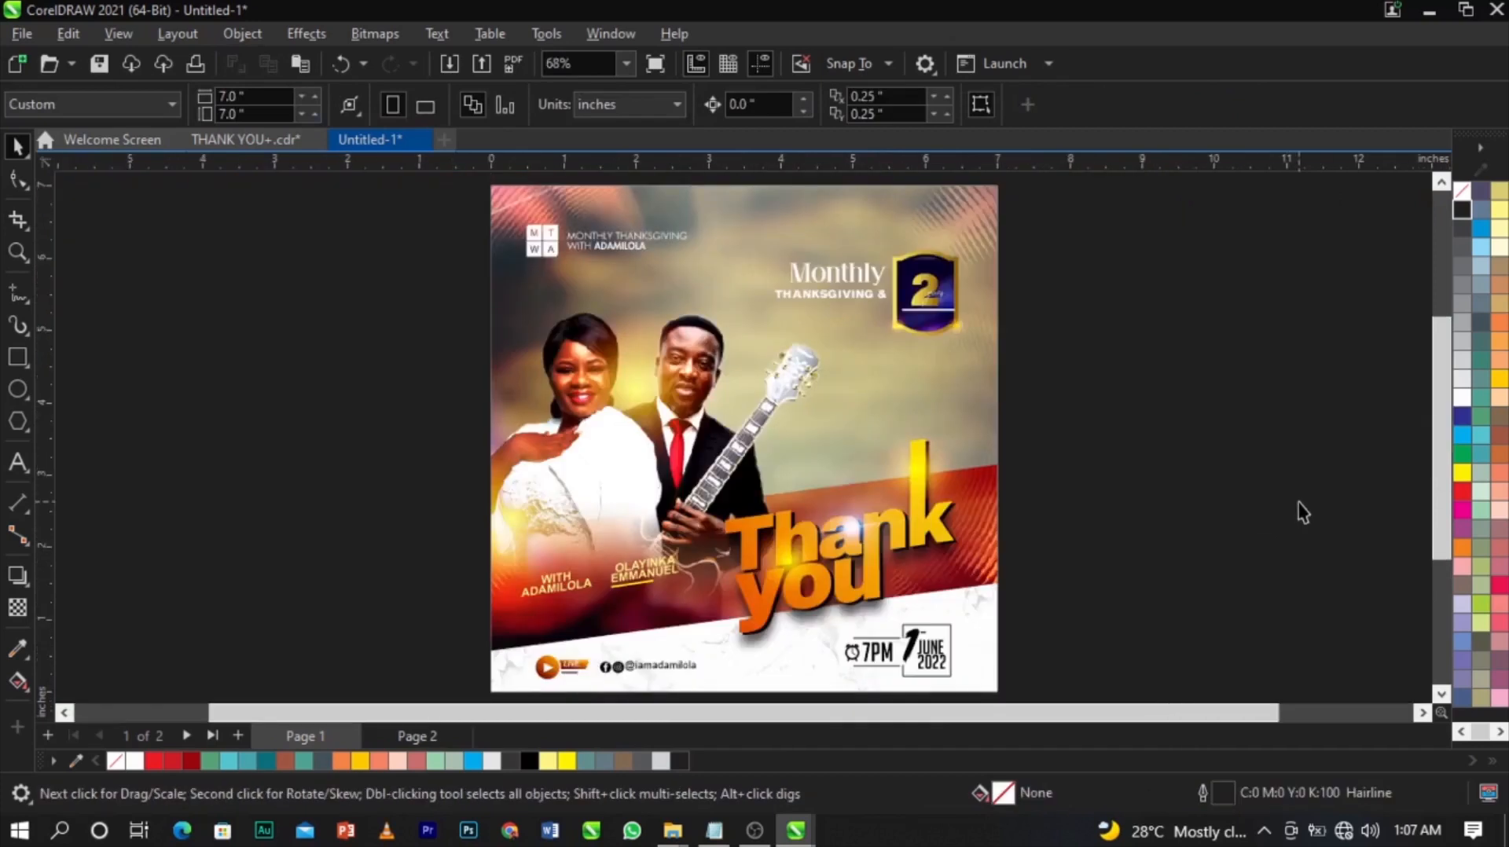
pyautogui.press('F9')
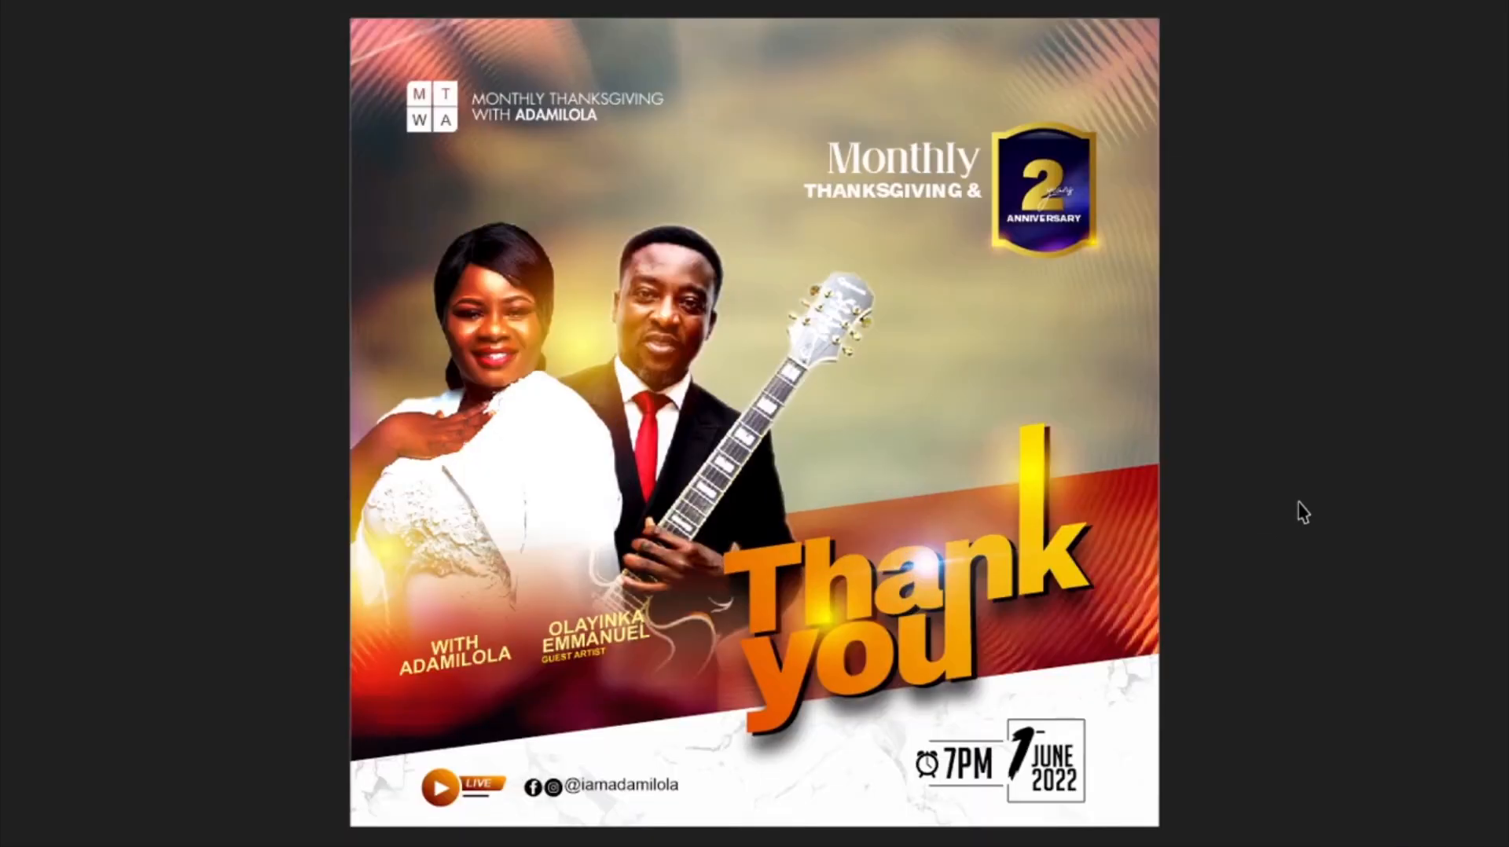